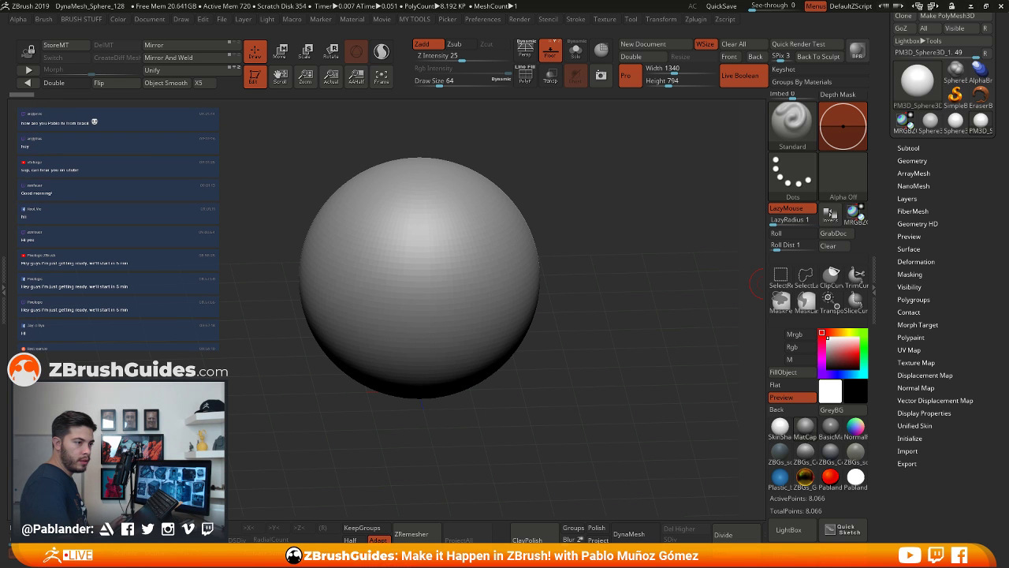
Switch to Photoshop to view the bearded pirate render, and return to the sphere in ZBrush
key("alt+Tab")
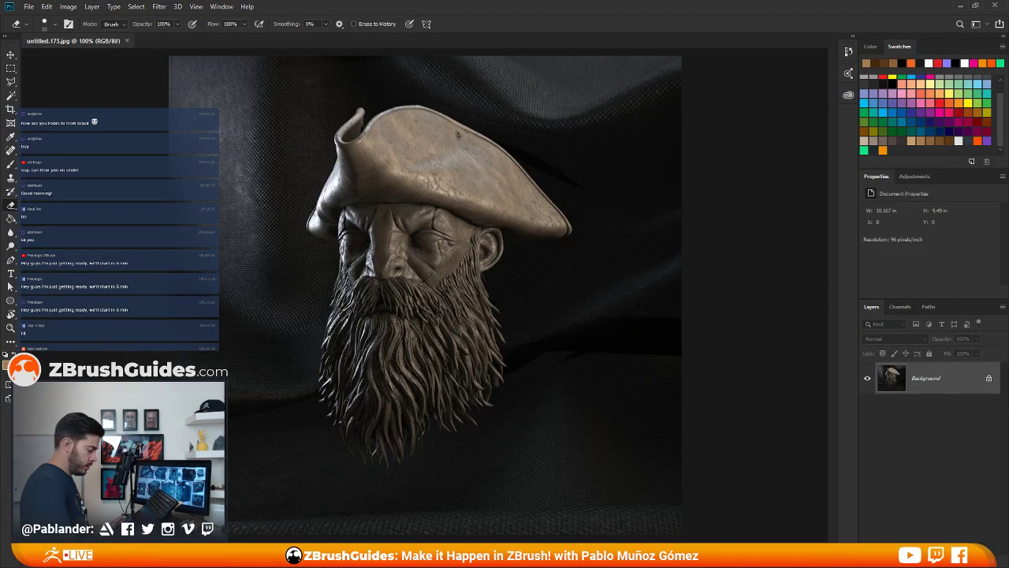
left_click(712, 176)
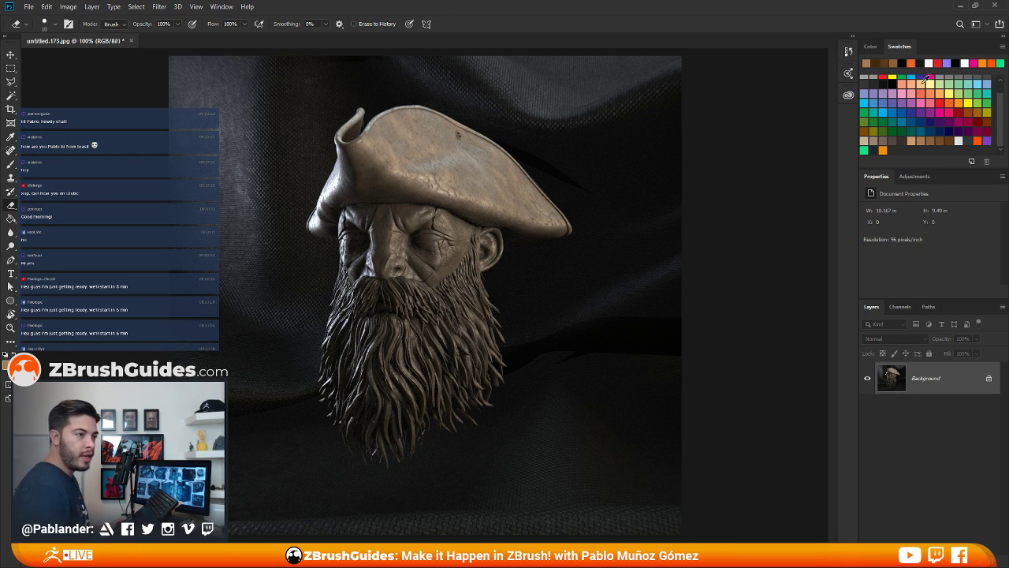
left_click(960, 8)
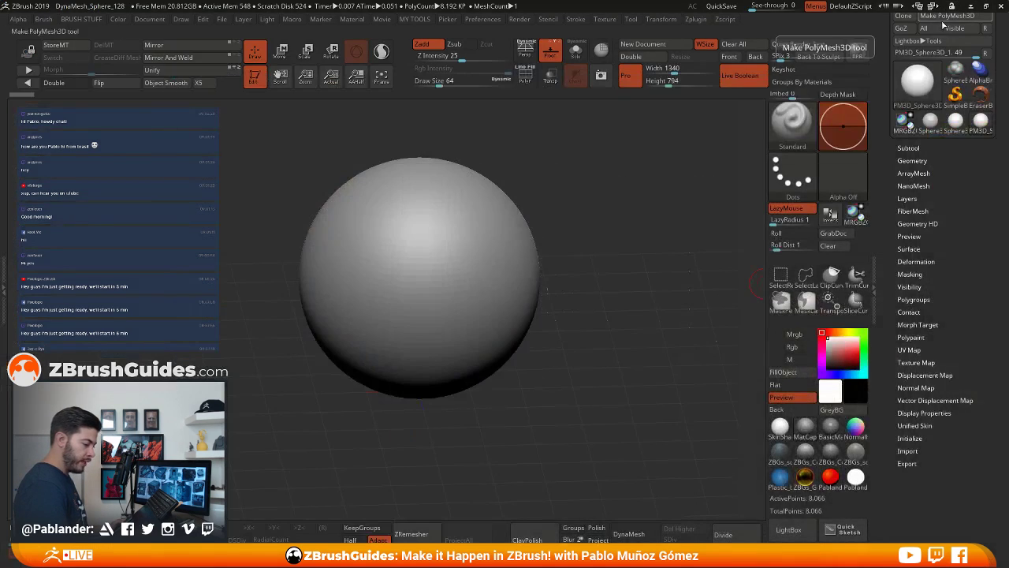
left_click_drag(642, 155, 638, 164)
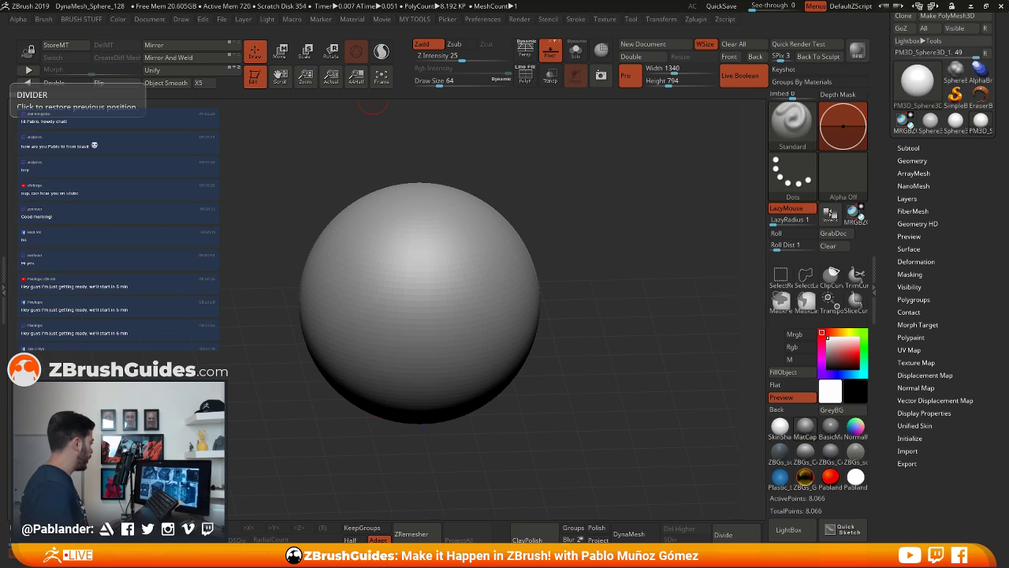
Bring up the radio reference board and examine the front controls and ribbed side of the Sony Jackal 300
right_click_drag(0, 339, 497, 147)
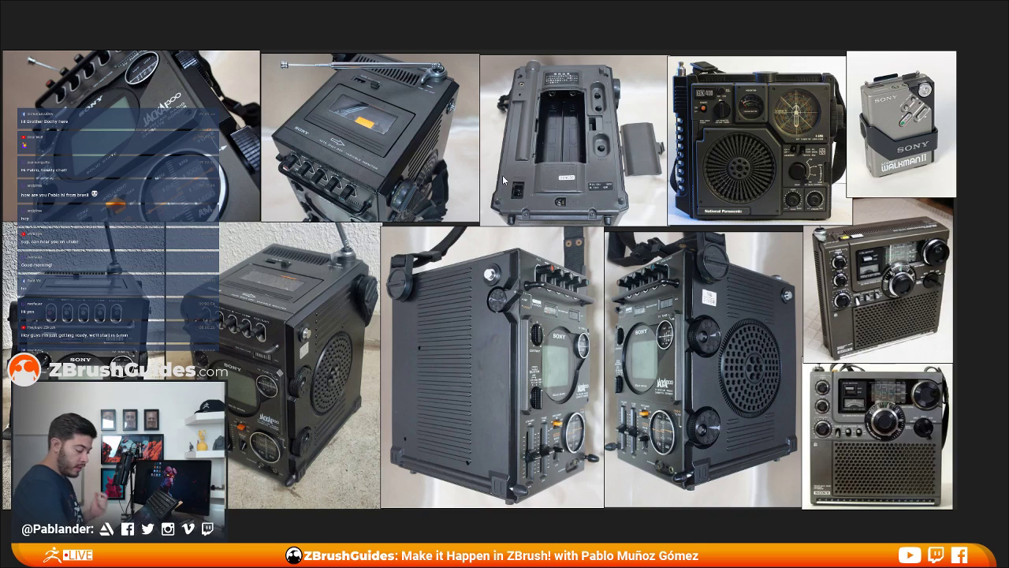
middle_click_drag(537, 202, 552, 208)
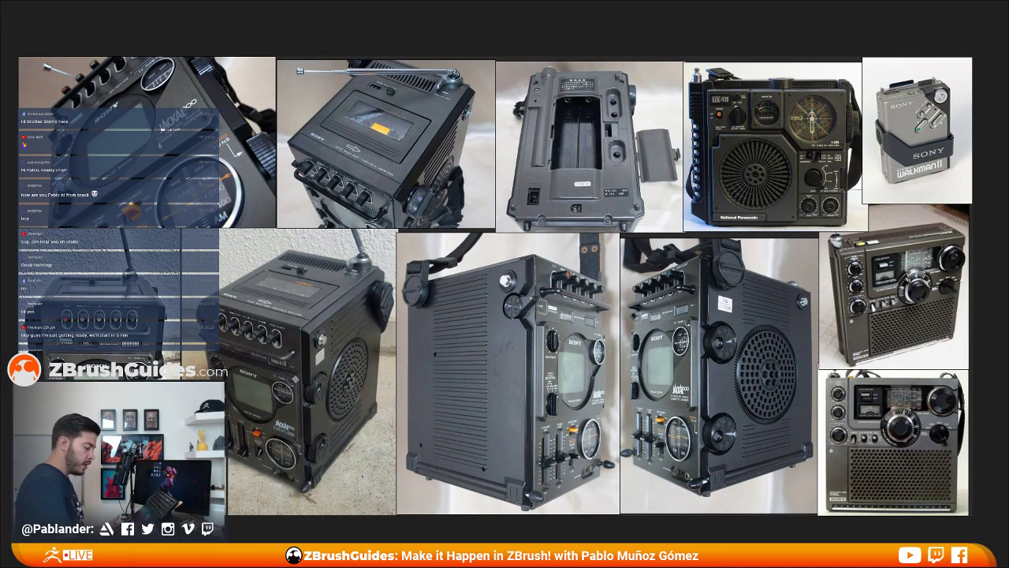
scroll(533, 301, "up", 6)
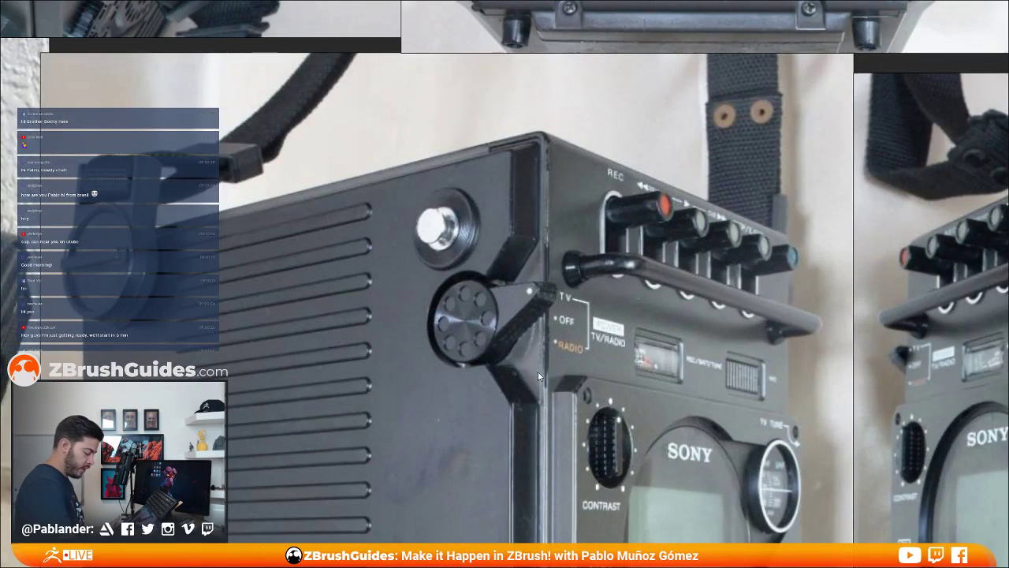
middle_click_drag(538, 372, 408, 201)
middle_click_drag(541, 285, 527, 191)
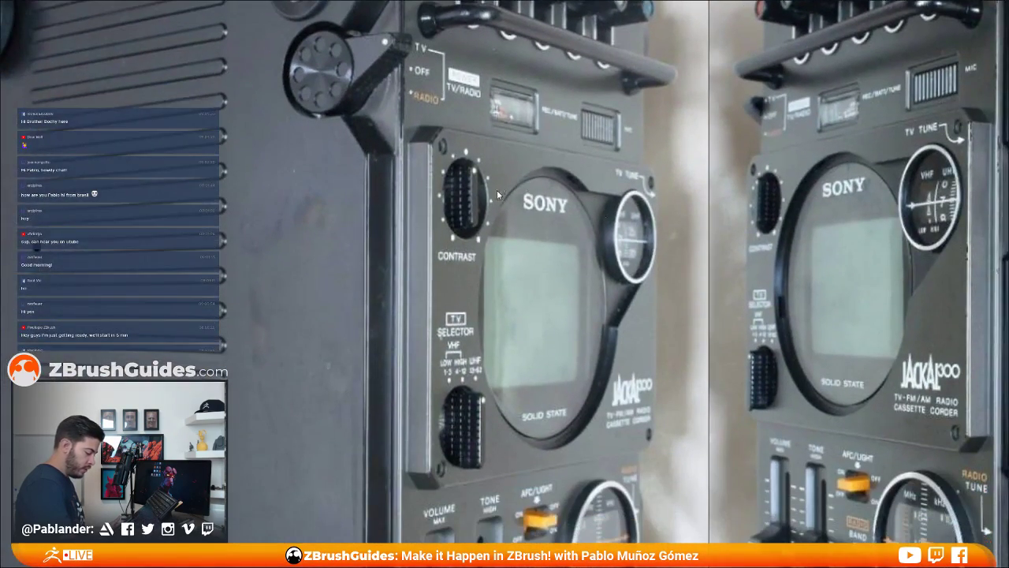
scroll(476, 280, "down", 3)
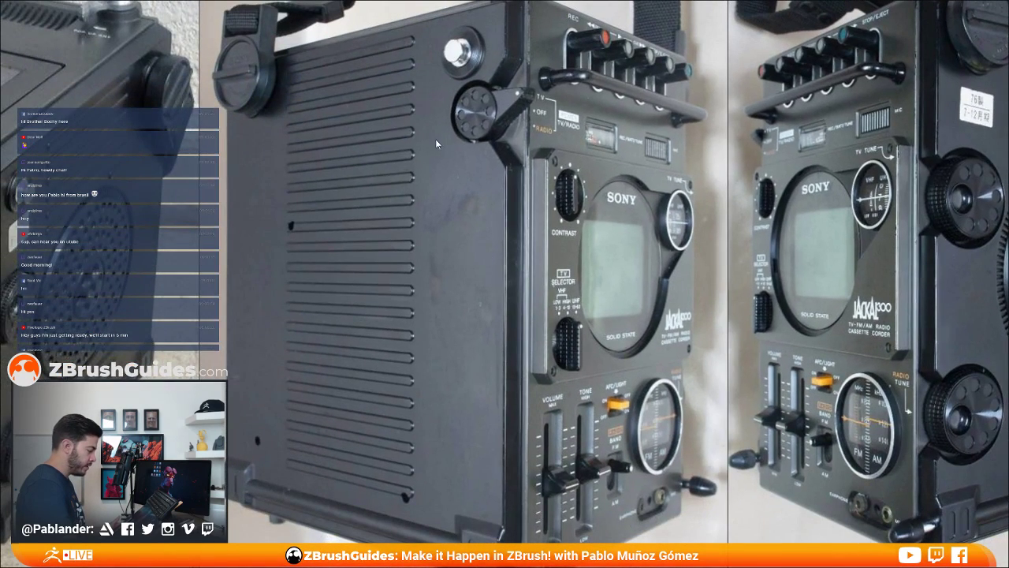
middle_click_drag(435, 139, 488, 238)
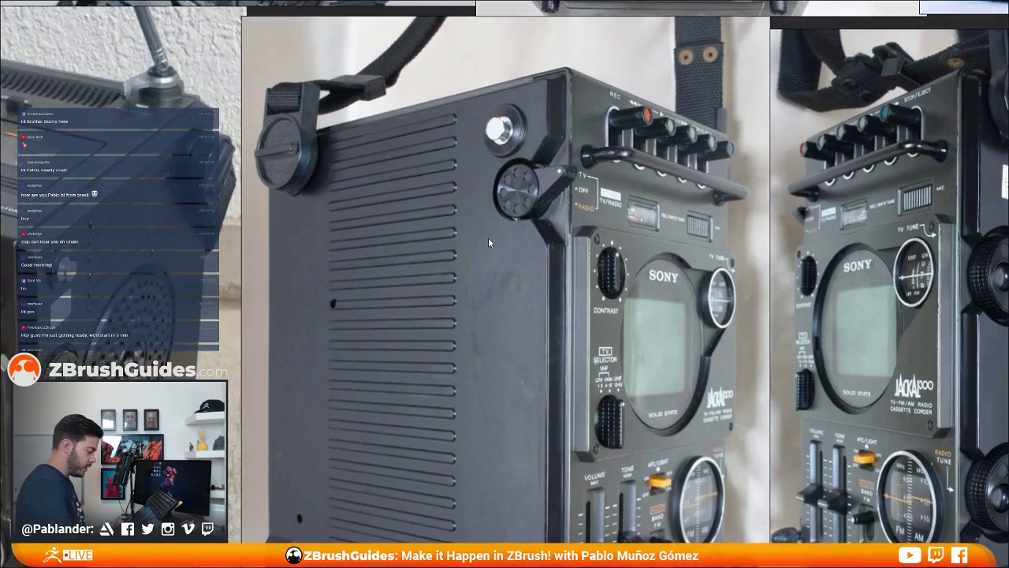
scroll(528, 237, "down", 2)
middle_click_drag(550, 270, 483, 172)
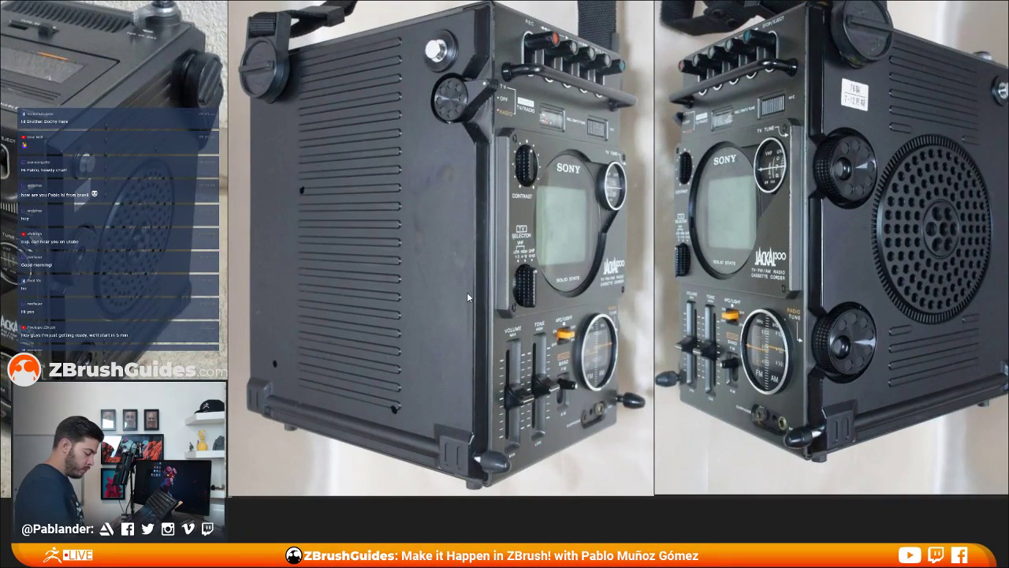
middle_click_drag(540, 195, 554, 220)
scroll(457, 239, "down", 2)
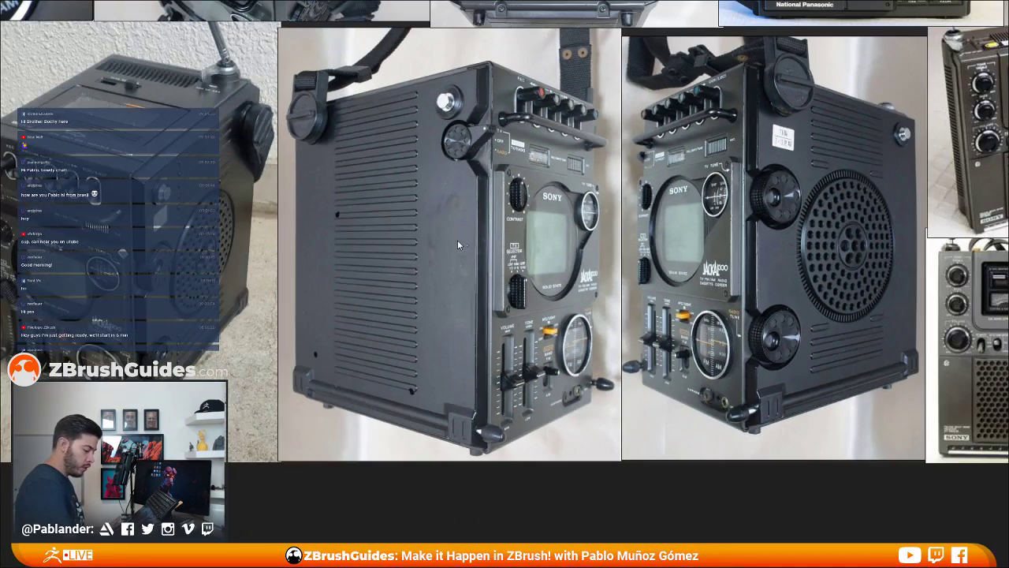
Examine the round speaker grille and side dials of the Sony radio, and compare them with the neighbouring radio references
middle_click_drag(651, 190, 662, 236)
middle_click_drag(369, 214, 566, 170)
middle_click_drag(978, 277, 544, 328)
scroll(544, 328, "up", 3)
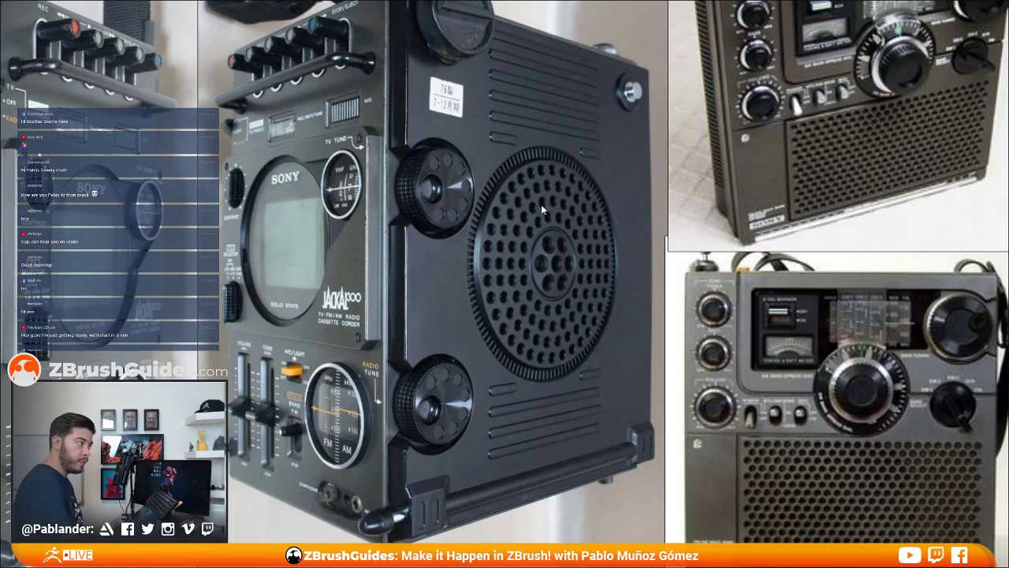
scroll(517, 285, "down", 5)
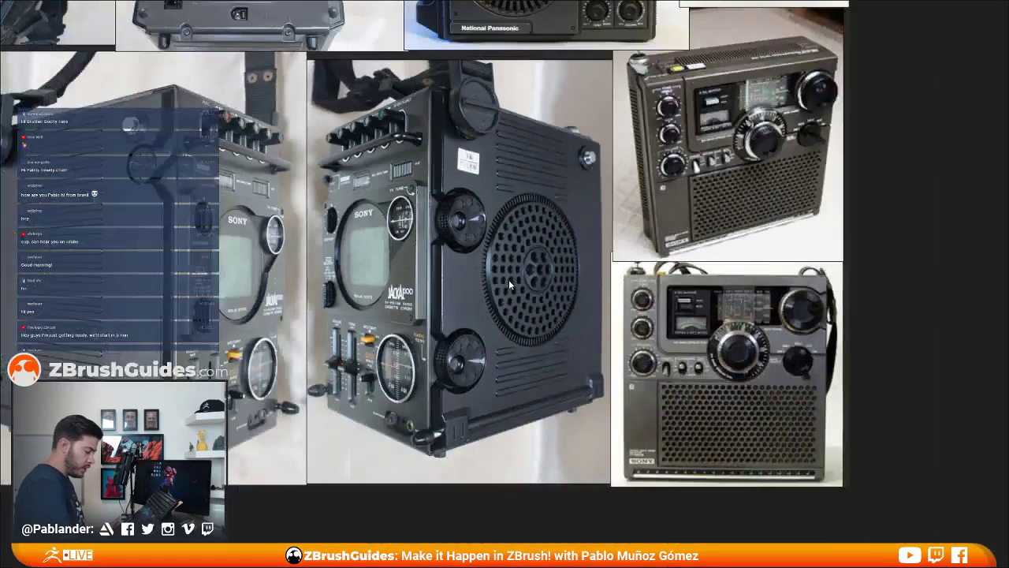
scroll(666, 335, "down", 5)
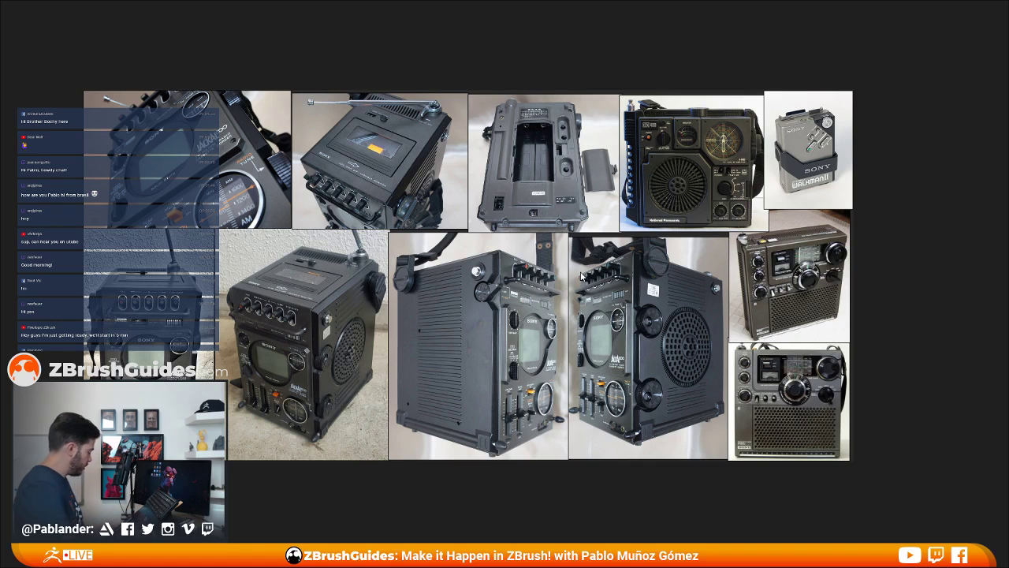
Take the reference board out of full screen and move it off the ZBrush window
key("ctrl+f")
middle_click_drag(786, 332, 756, 319)
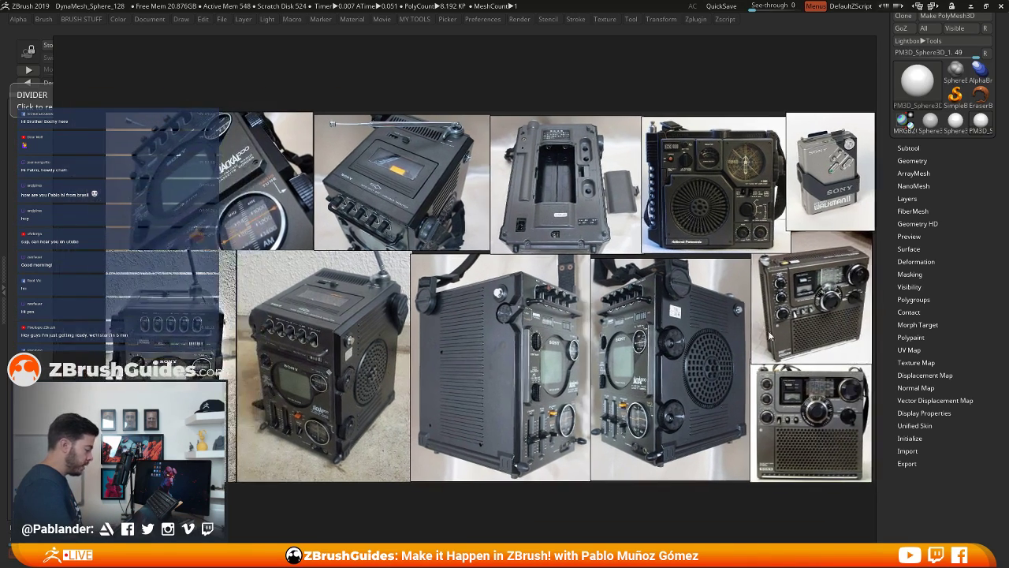
right_click_drag(756, 320, 0, 297)
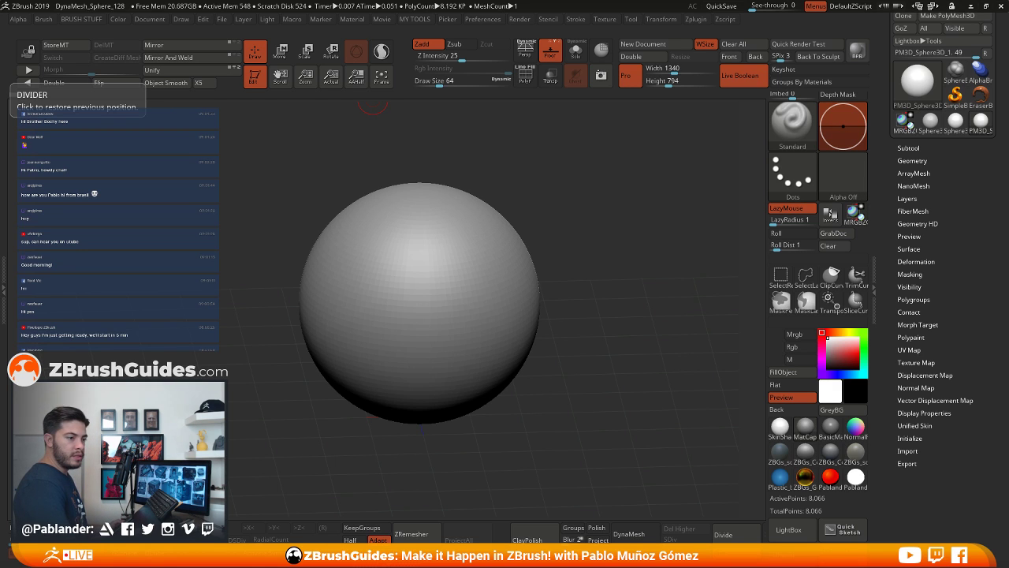
Bring the ZBrushGuides tutorials page into view, filter it by Intro Series and open Intro to Booleans in ZBrush 4R8
left_click_drag(1008, 197, 543, 1)
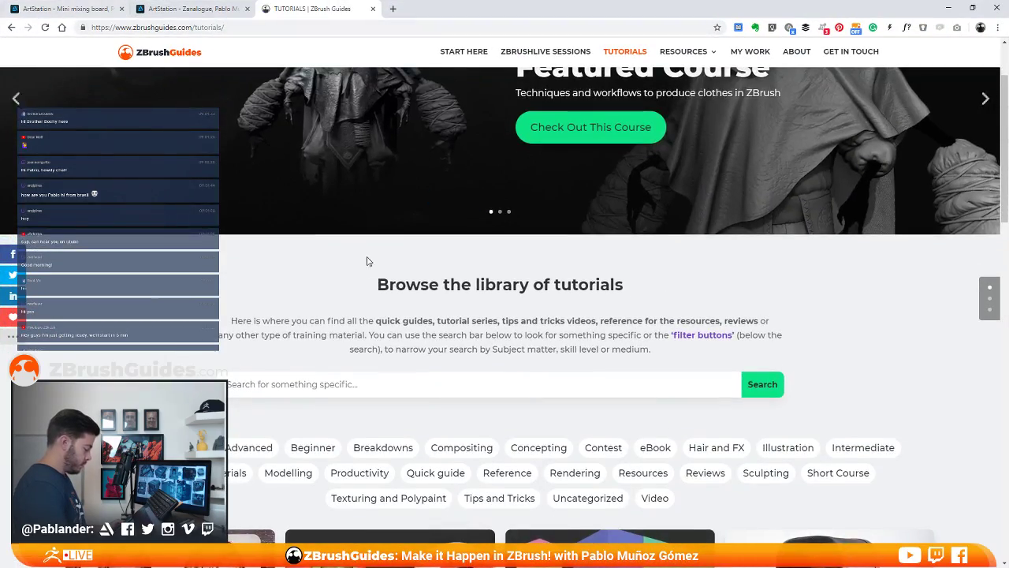
scroll(367, 261, "down", 3)
scroll(588, 215, "up", 1)
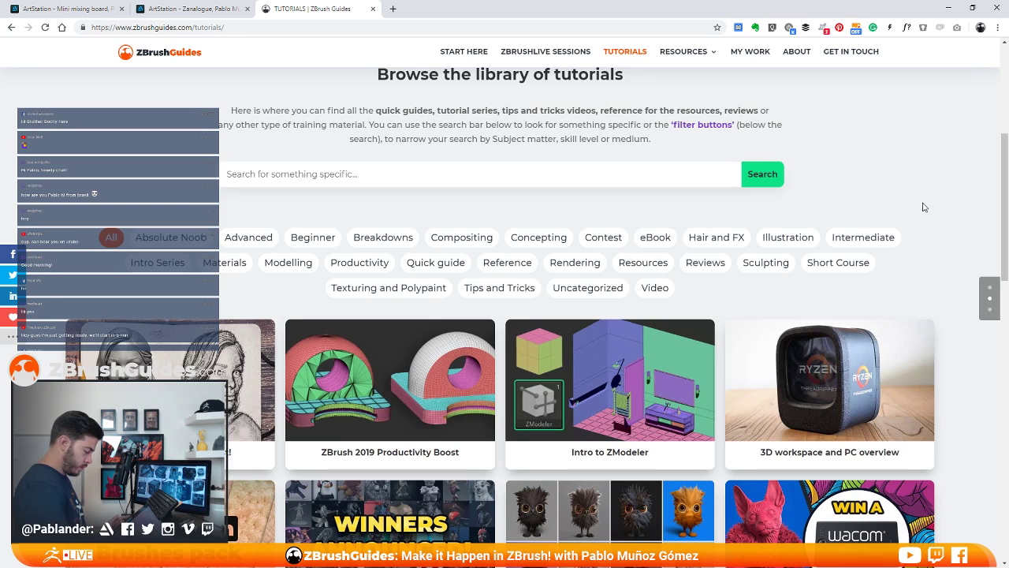
left_click(160, 261)
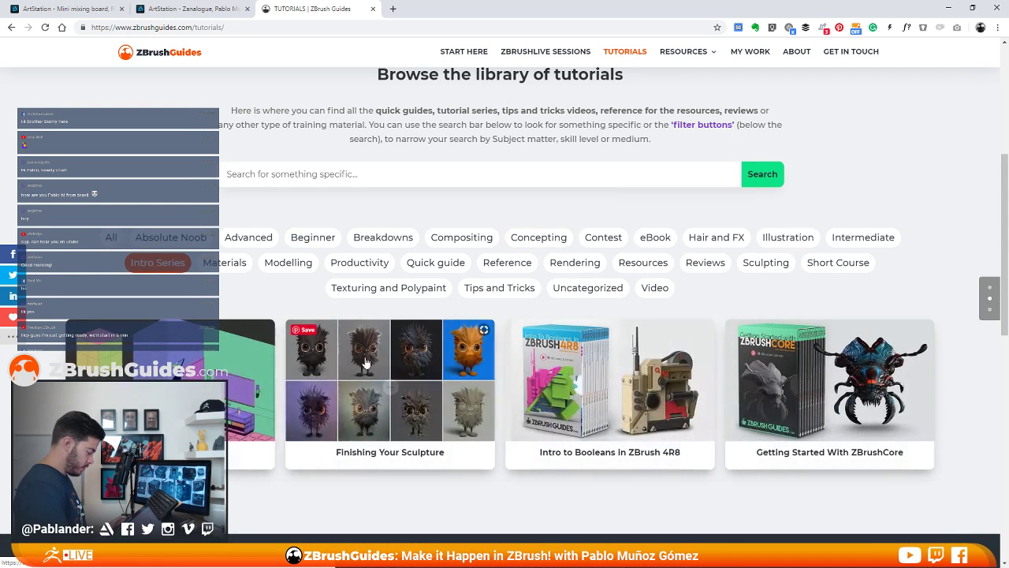
left_click(623, 359)
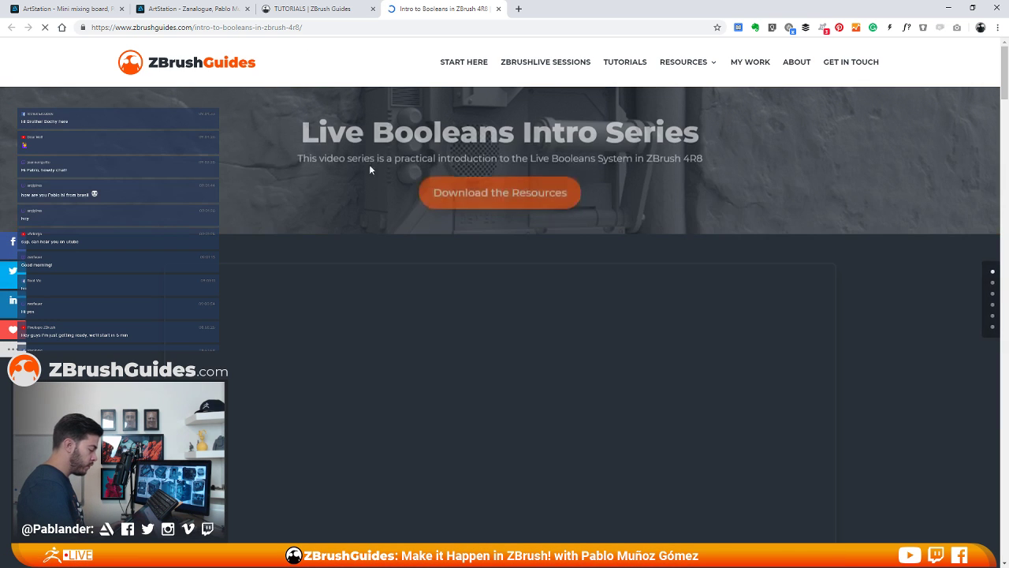
Look through the Booleans tutorial's videos and view the Tutorial Snapshot image enlarged
scroll(331, 253, "down", 3)
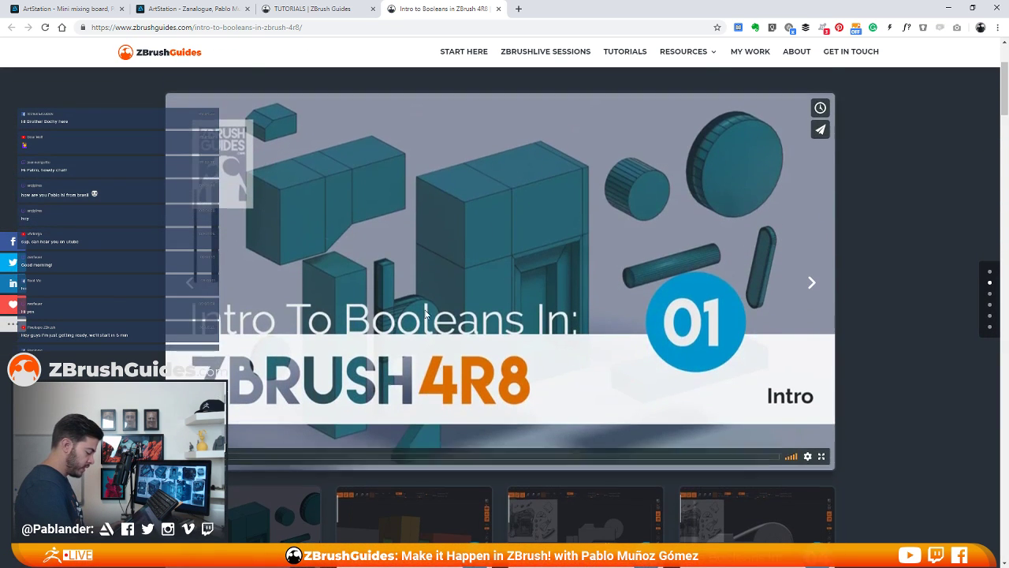
scroll(378, 276, "down", 1)
scroll(328, 235, "up", 1)
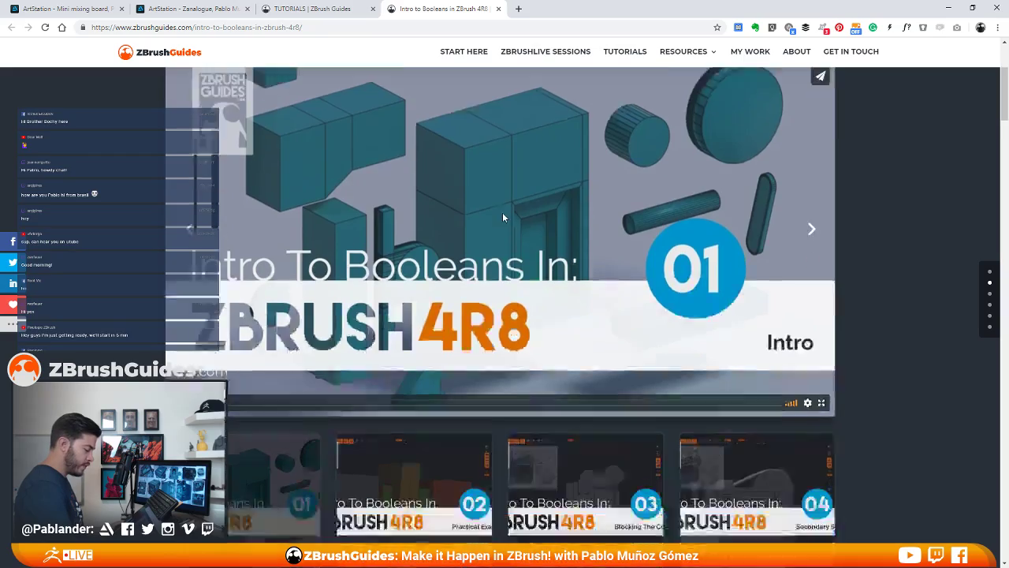
scroll(502, 212, "down", 5)
scroll(367, 235, "down", 1)
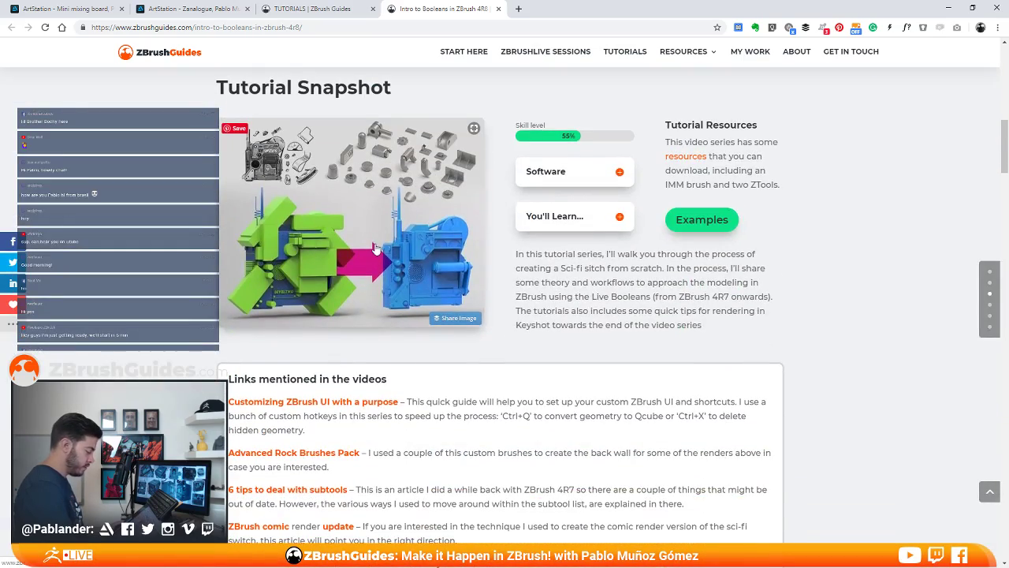
left_click(427, 259)
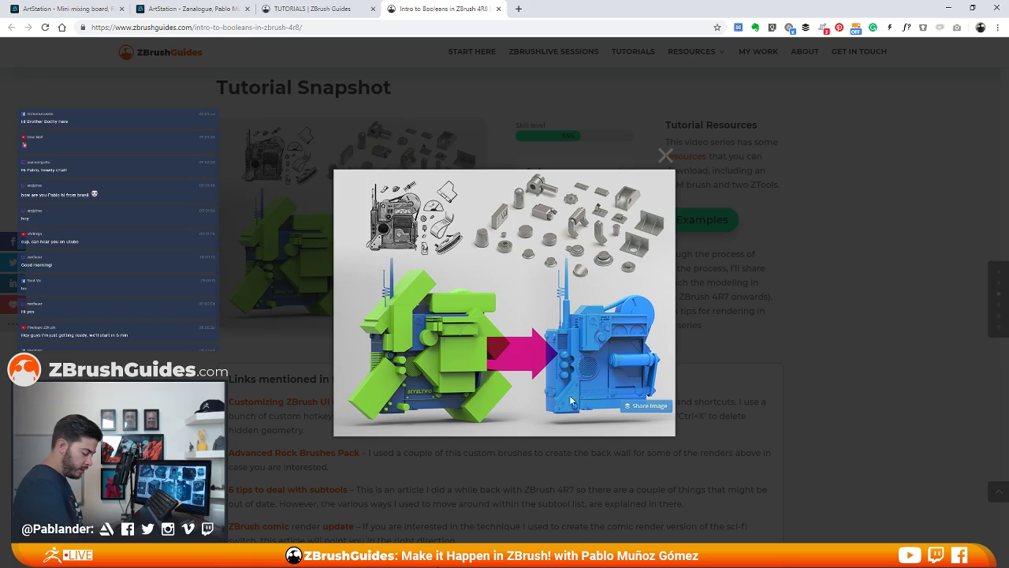
left_click(666, 157)
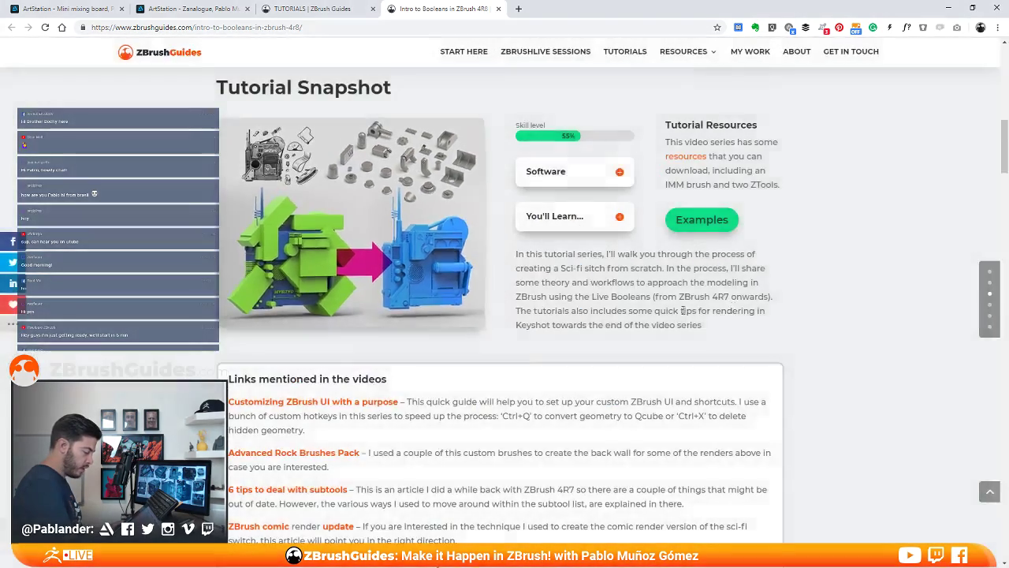
Skim the rest of the Booleans article, and close both the tutorial page and the tutorial library page
scroll(473, 349, "down", 3)
scroll(473, 350, "down", 6)
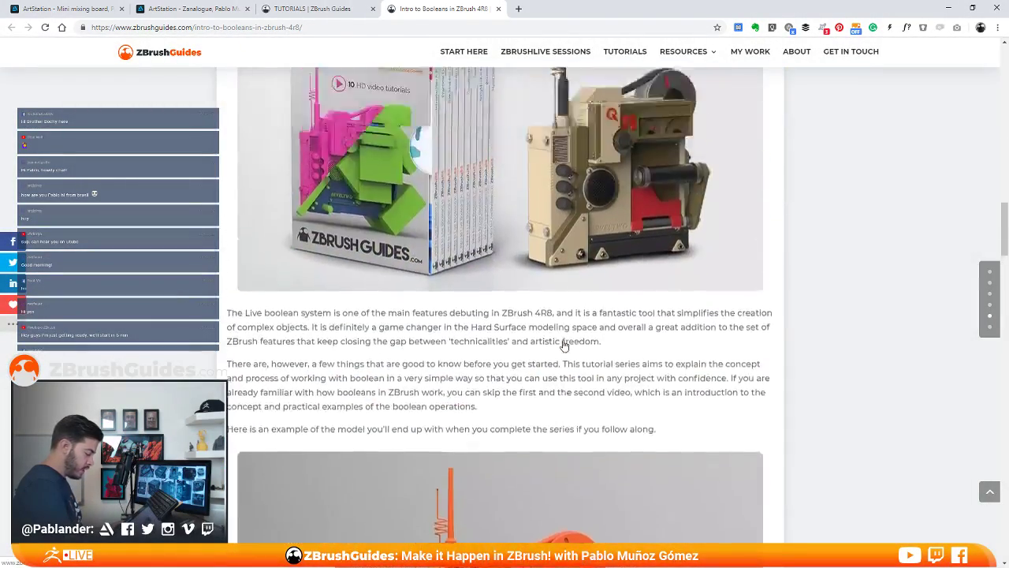
scroll(552, 394, "up", 7)
left_click(498, 9)
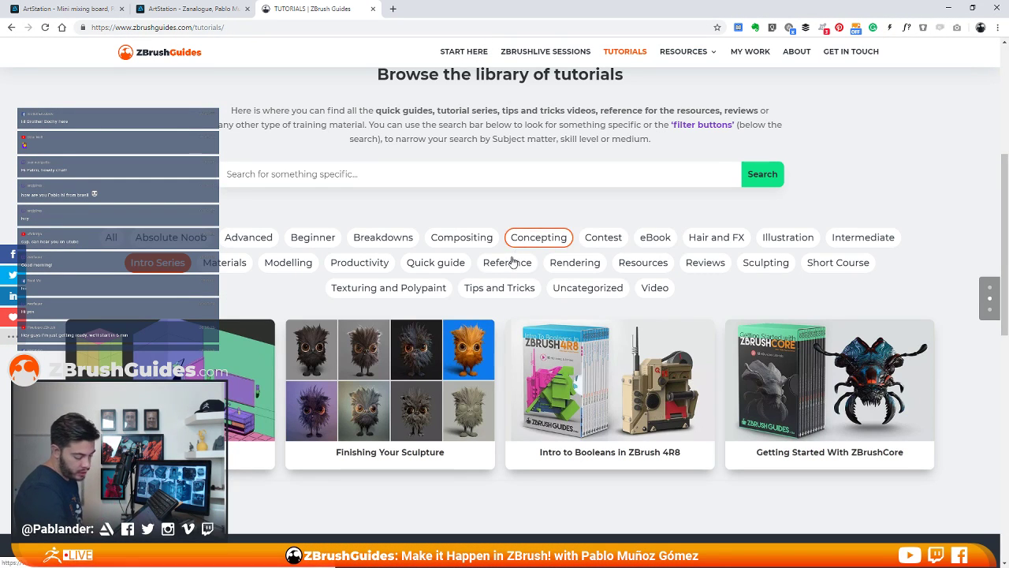
left_click(373, 9)
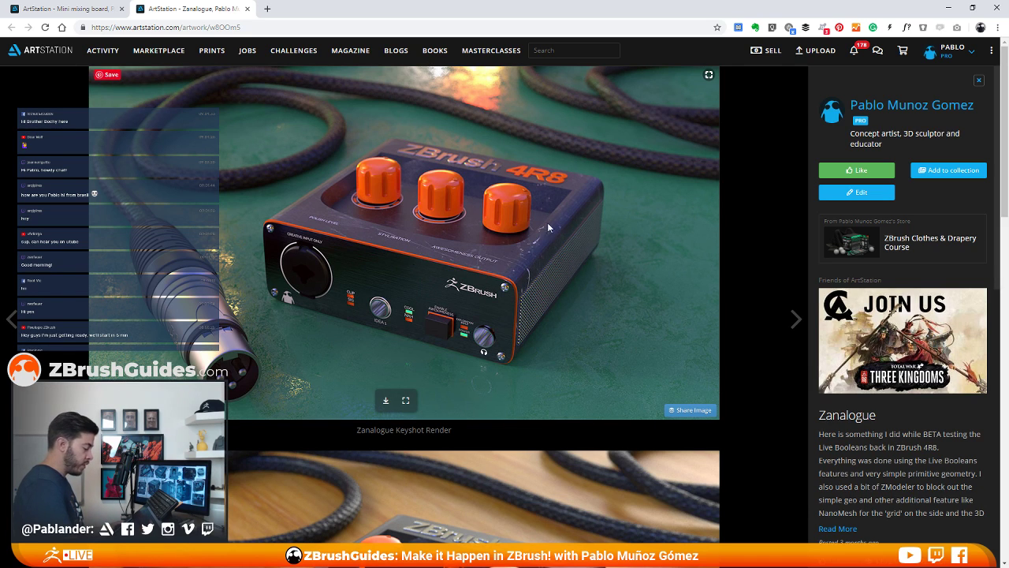
Examine the Zanalogue artwork's Keyshot, clay and ZBrush mesh images, and bring up the Mini mixing board artwork
scroll(476, 312, "down", 6)
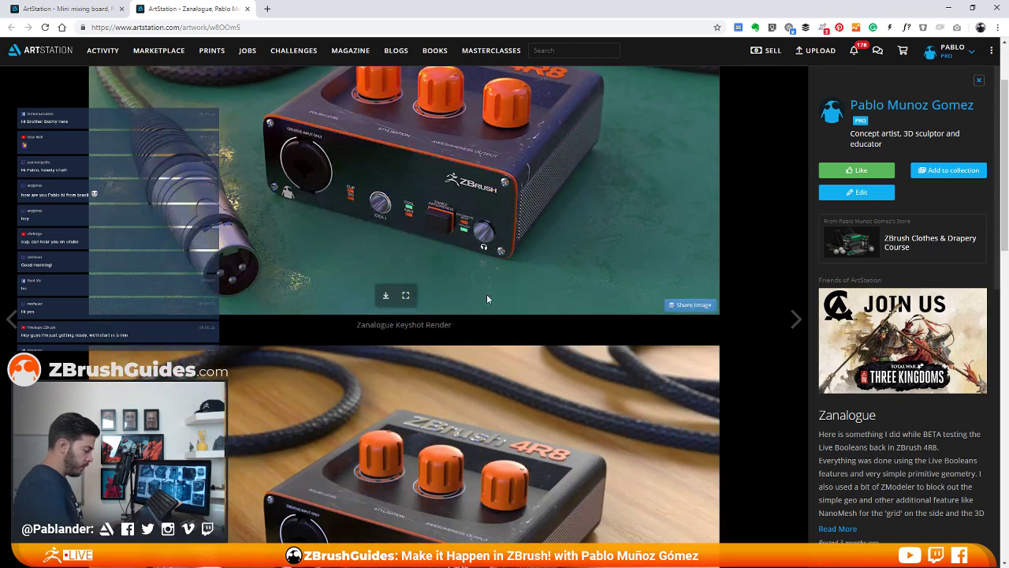
scroll(486, 263, "down", 7)
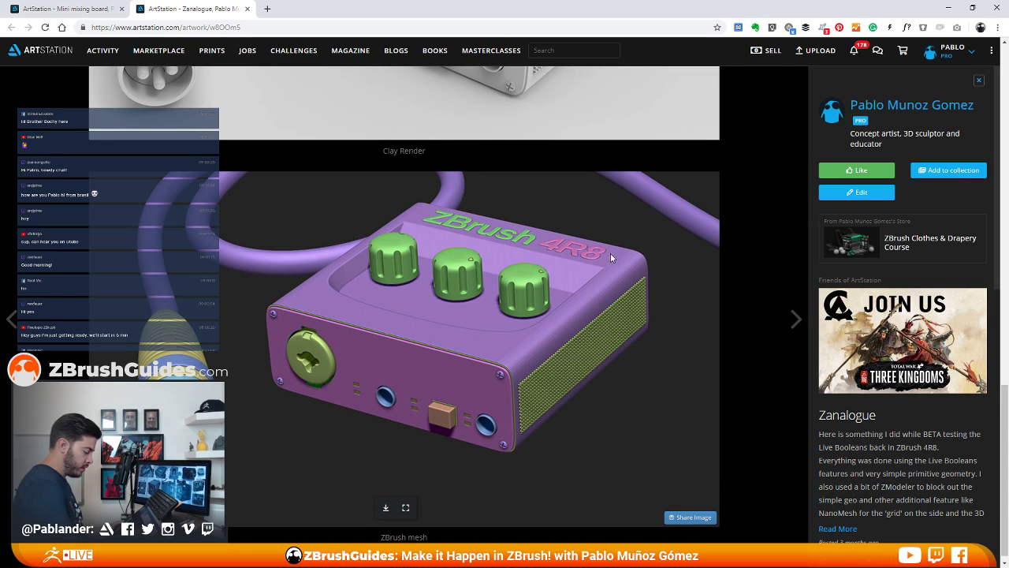
scroll(562, 251, "up", 3)
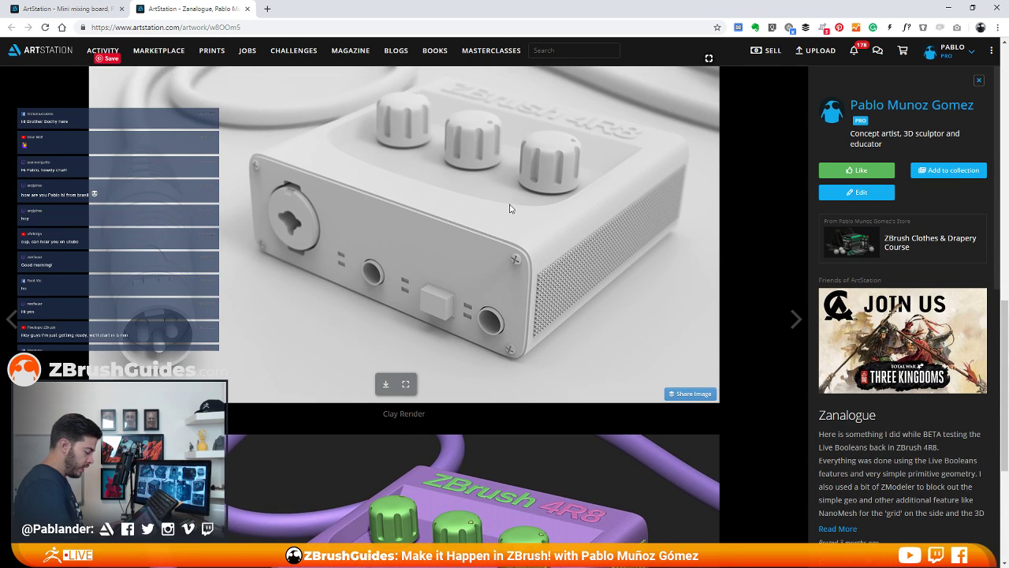
scroll(510, 208, "down", 3)
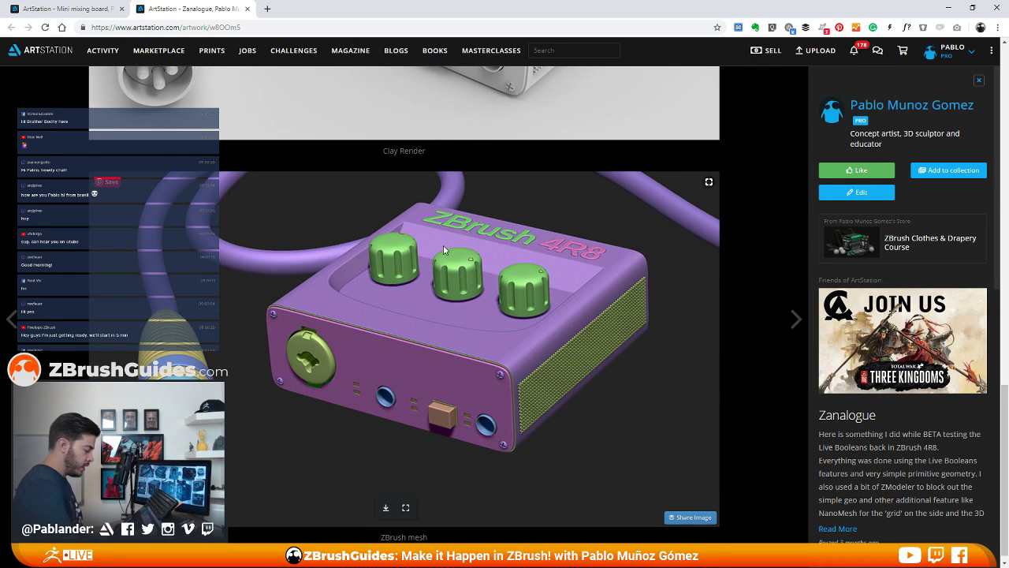
scroll(443, 250, "up", 9)
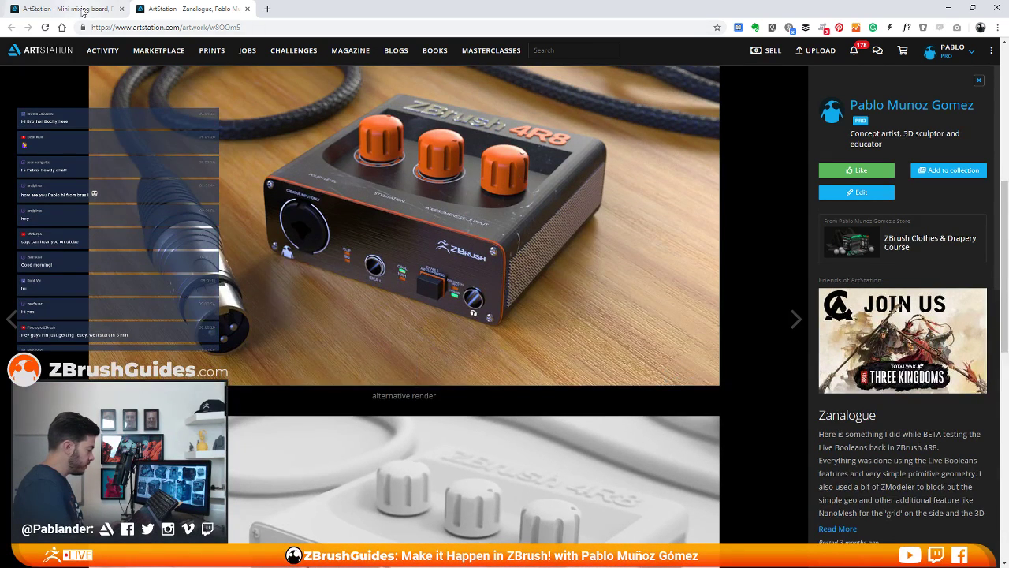
left_click(82, 11)
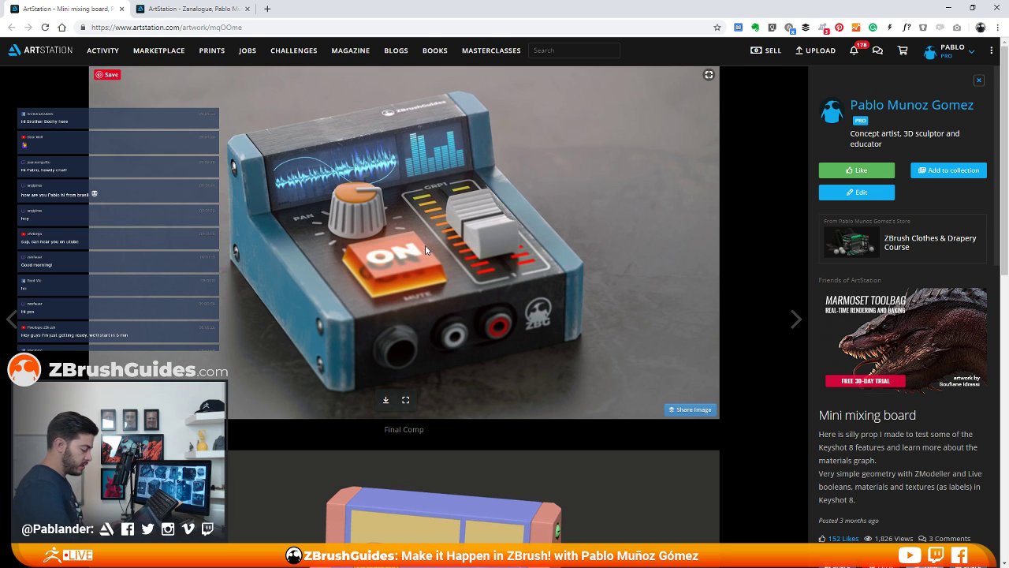
Compare the Mini mixing board's final comp with its ZBrush model image, and switch back to ZBrush
scroll(501, 235, "down", 5)
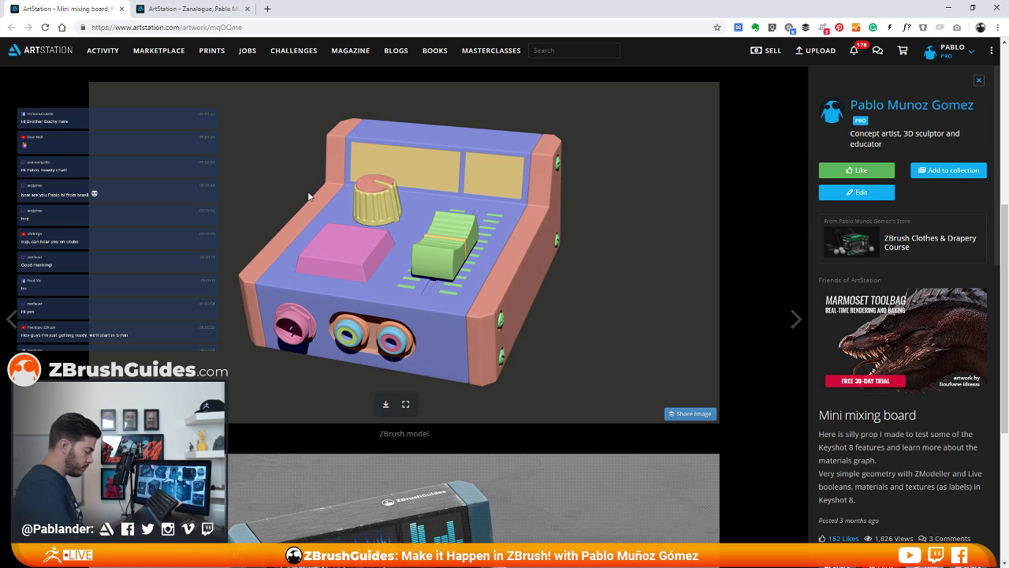
scroll(387, 193, "up", 5)
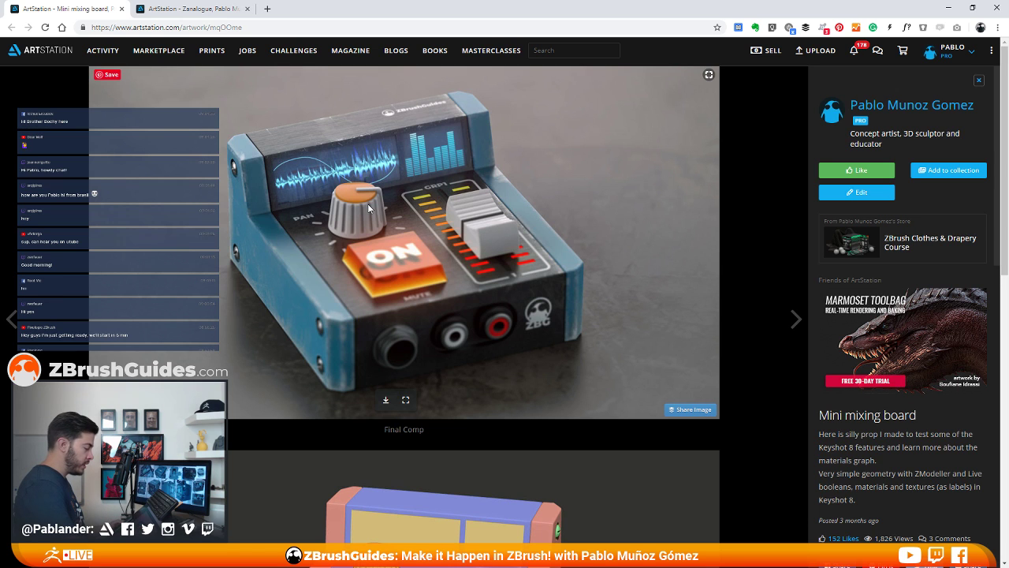
left_click(1004, 10)
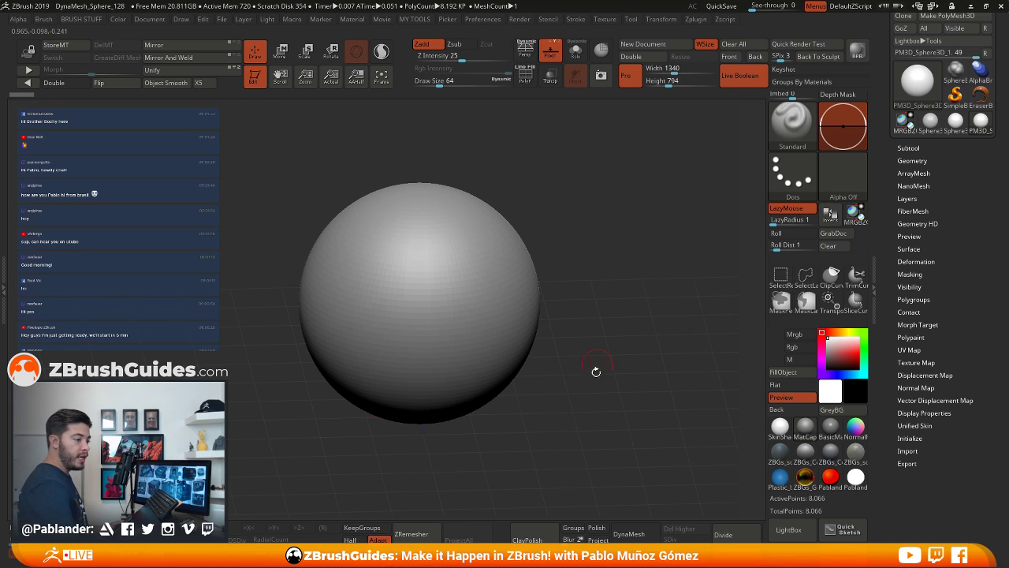
Expand the Subtool list and replace the sphere with a simple low-poly cube with two divisions per side
left_click_drag(596, 309, 595, 310, "shift")
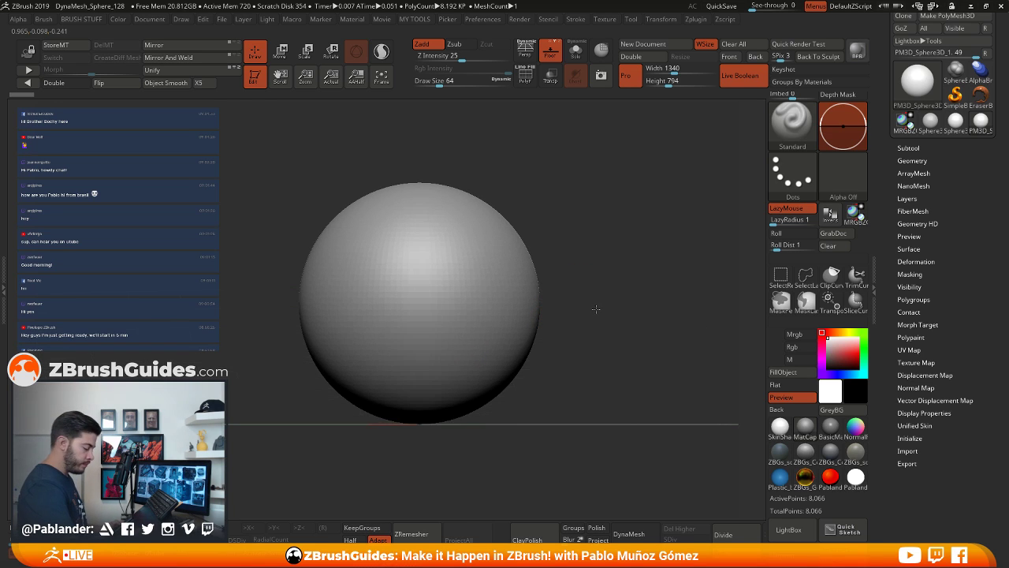
left_click_drag(584, 266, 568, 249, "alt")
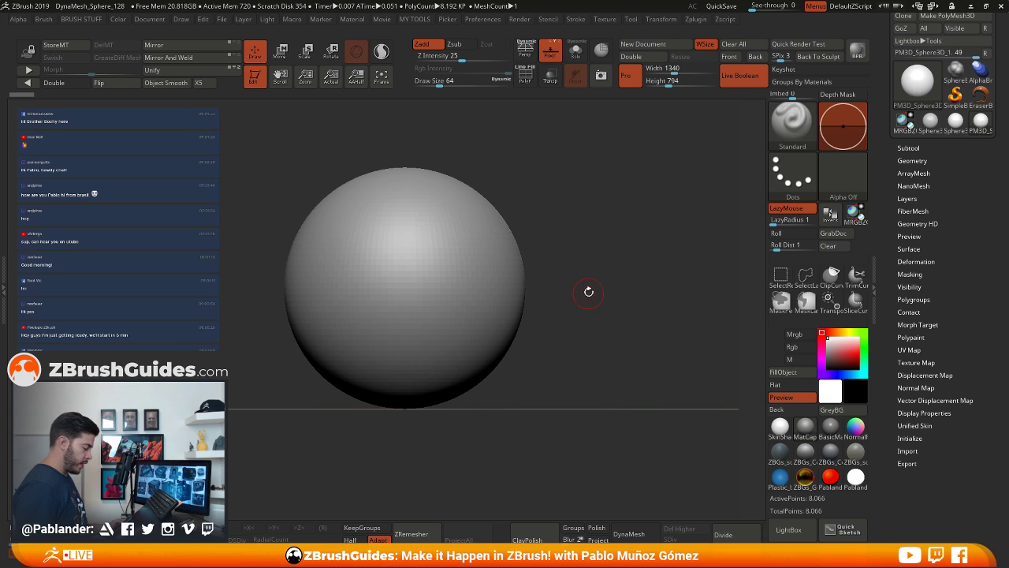
right_click_drag(589, 290, 543, 221, "ctrl")
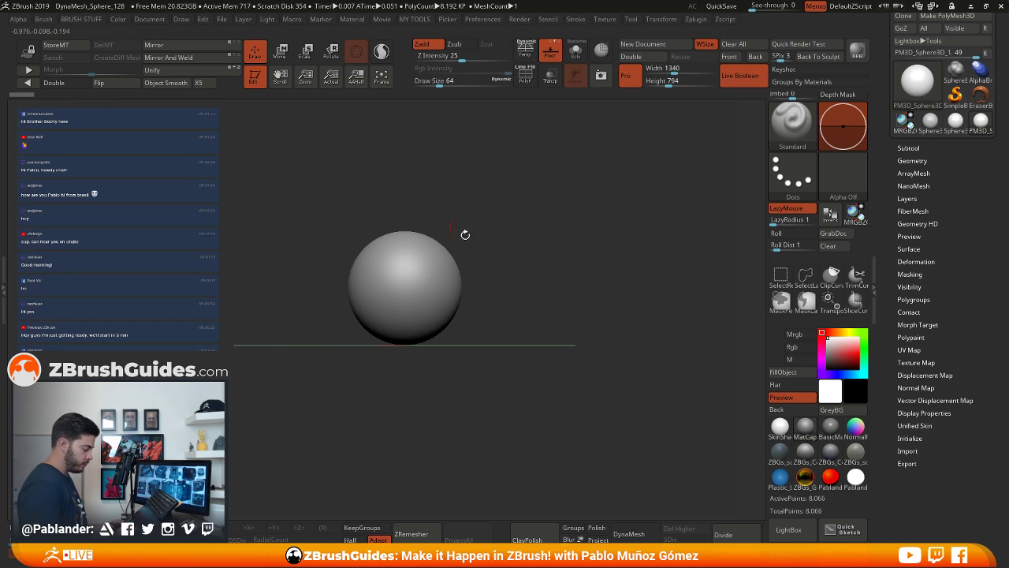
right_click_drag(547, 235, 565, 251, "alt")
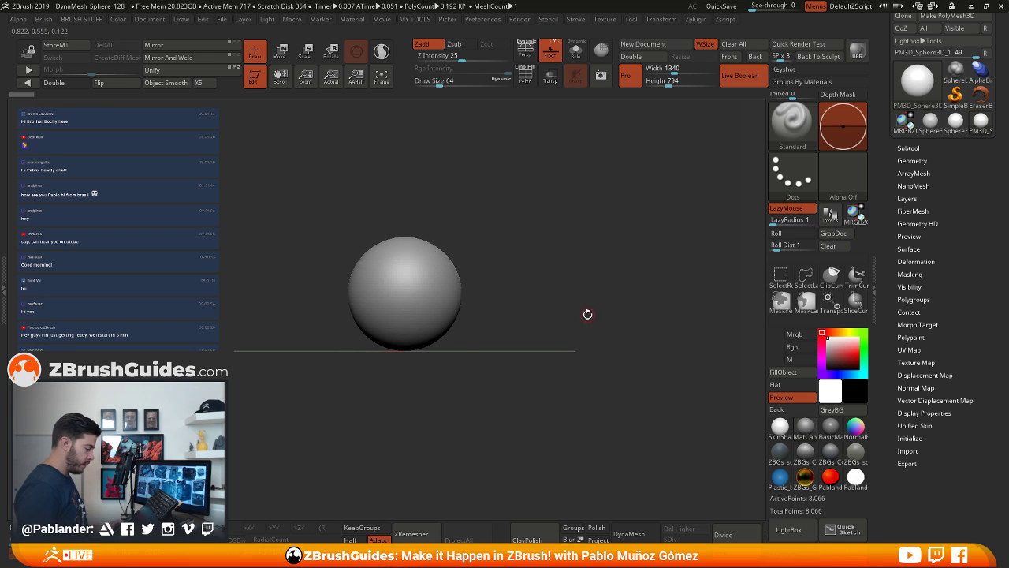
left_click(943, 148)
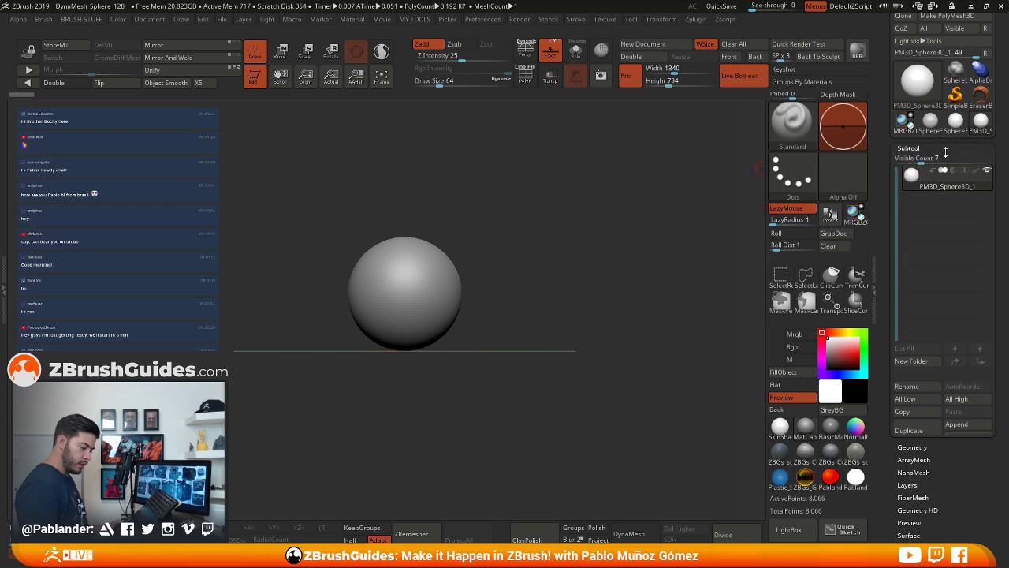
left_click(525, 75)
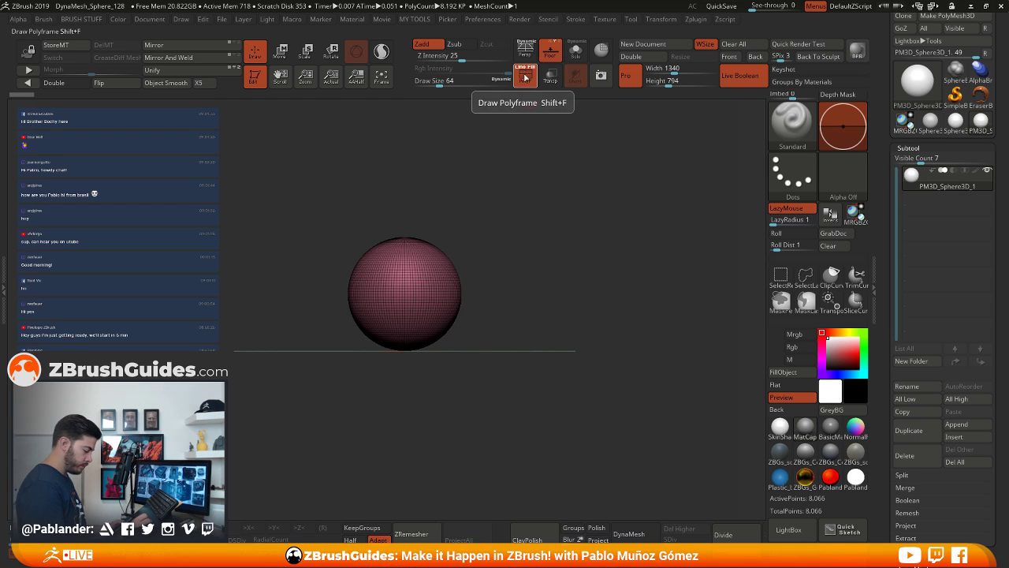
left_click(525, 75)
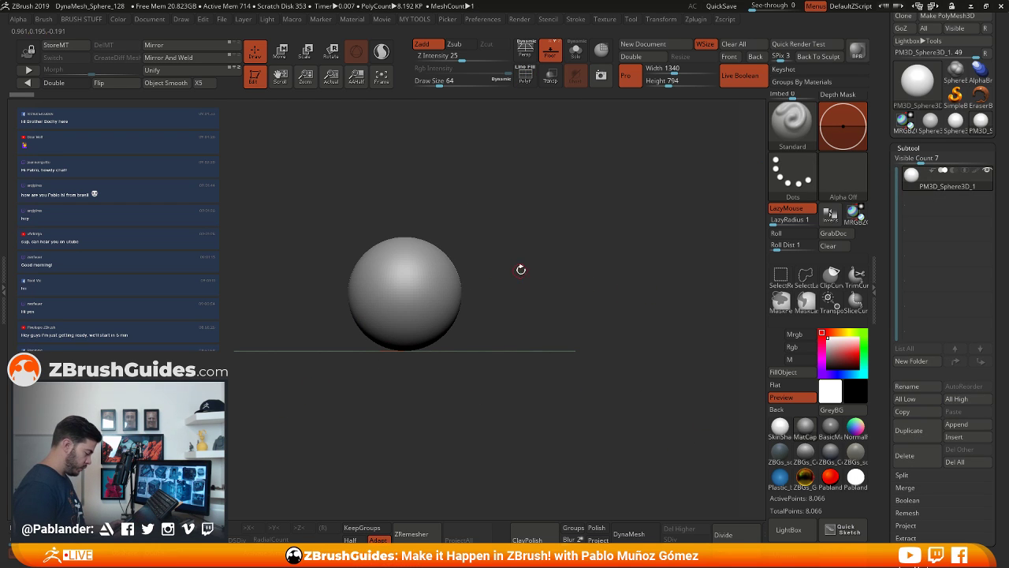
left_click_drag(521, 269, 561, 273, "alt")
left_click(188, 531)
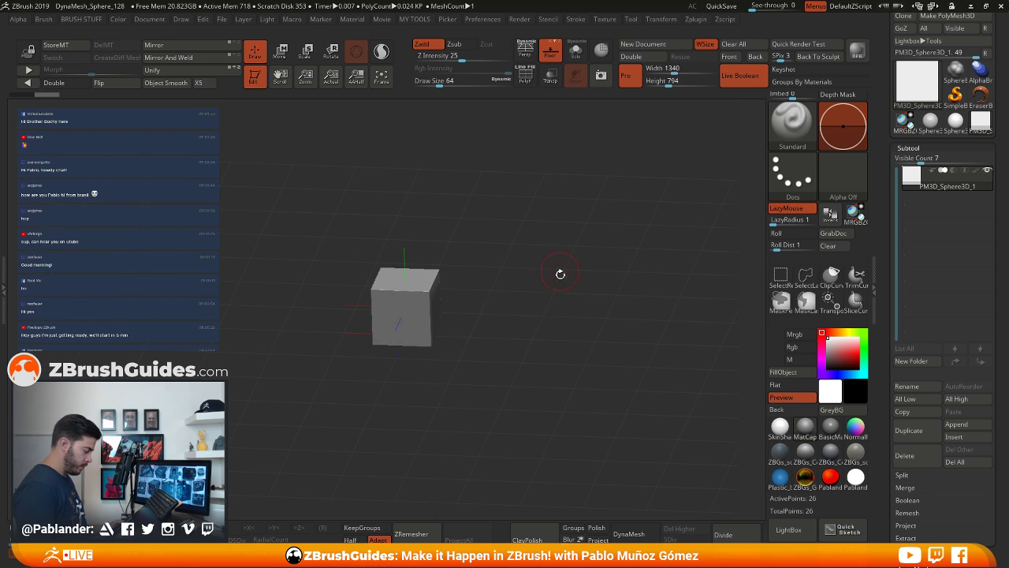
Apply the white SkinShade material to the cube and turn on its polyframe display
left_click(779, 425)
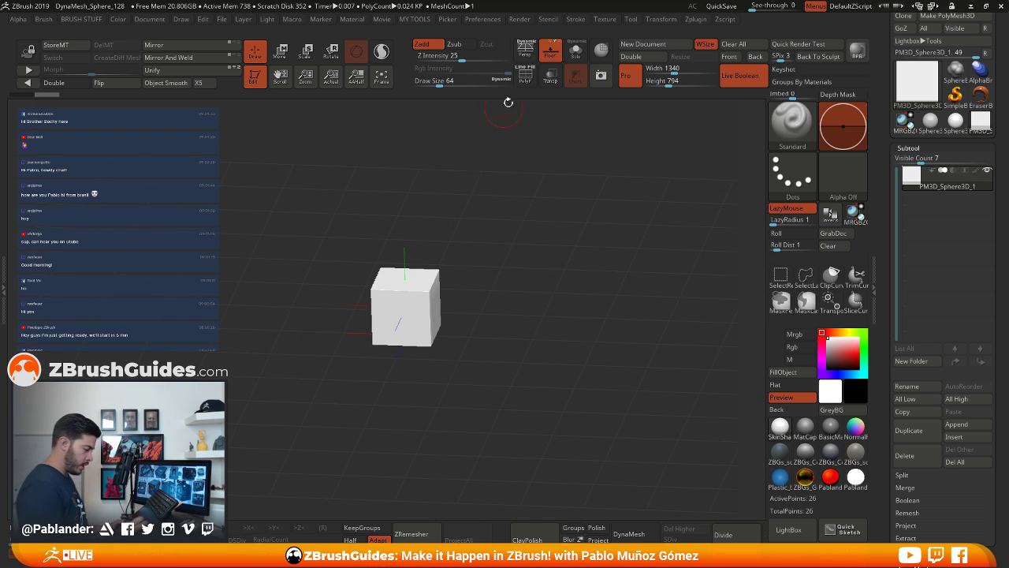
left_click(525, 75)
left_click_drag(537, 331, 561, 275)
Enlarge the cube uniformly with the transform gizmo, hide the floor grid and face the model straight on
left_click(280, 52)
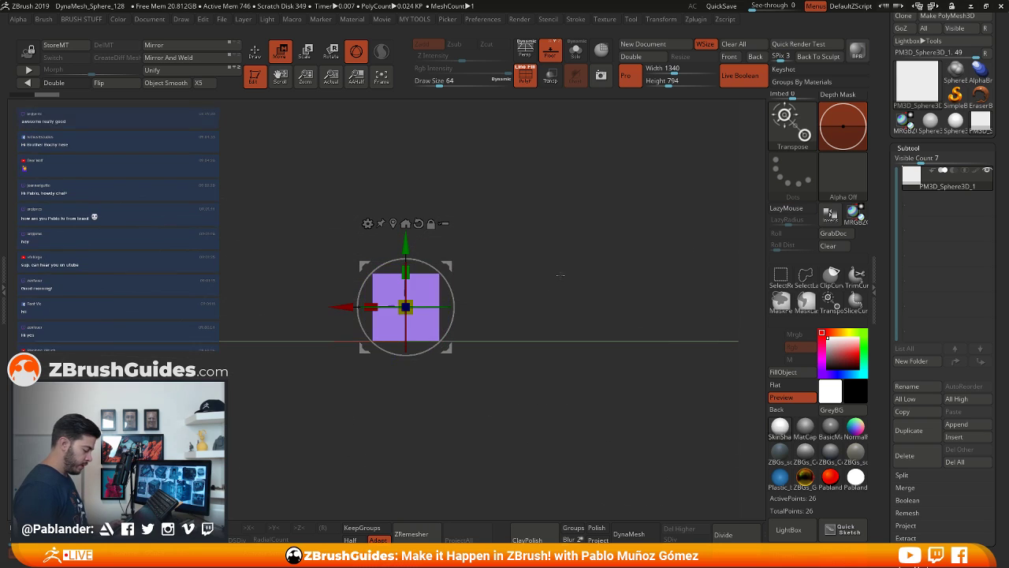
left_click_drag(408, 303, 516, 262)
left_click_drag(598, 239, 576, 226, "alt")
left_click_drag(552, 136, 543, 173)
left_click(554, 56)
left_click_drag(570, 218, 561, 194, "shift")
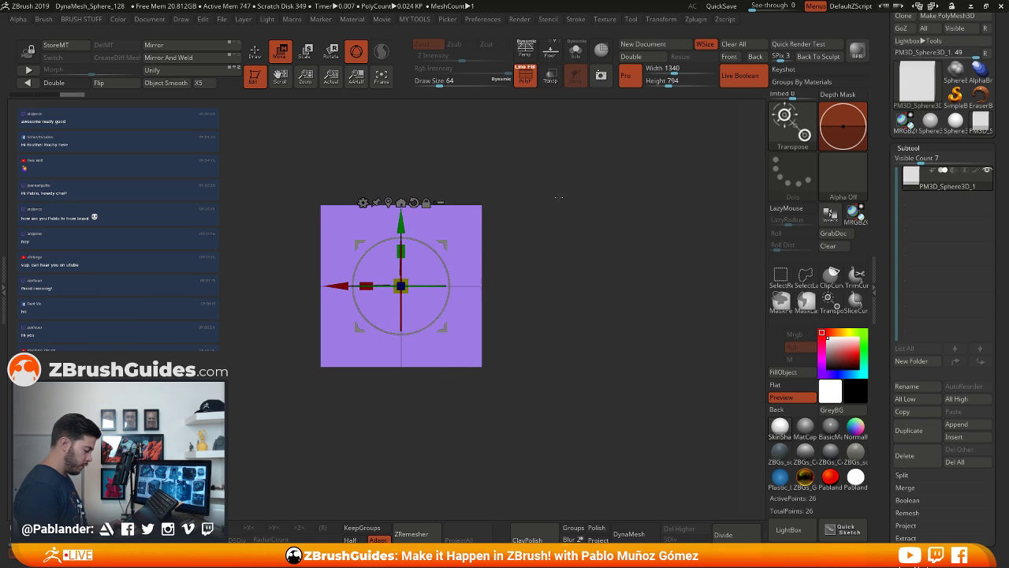
Scale the cube separately along its axes into a deep upright box that is taller than it is wide
left_click_drag(403, 251, 404, 215)
mouse_move(596, 282)
left_mouse_down()
mouse_move(562, 288)
mouse_move(607, 275)
mouse_move(585, 289)
mouse_move(606, 290)
left_mouse_up()
left_click_drag(366, 286, 326, 290)
left_click_drag(554, 222, 586, 266)
left_click_drag(579, 284, 622, 300)
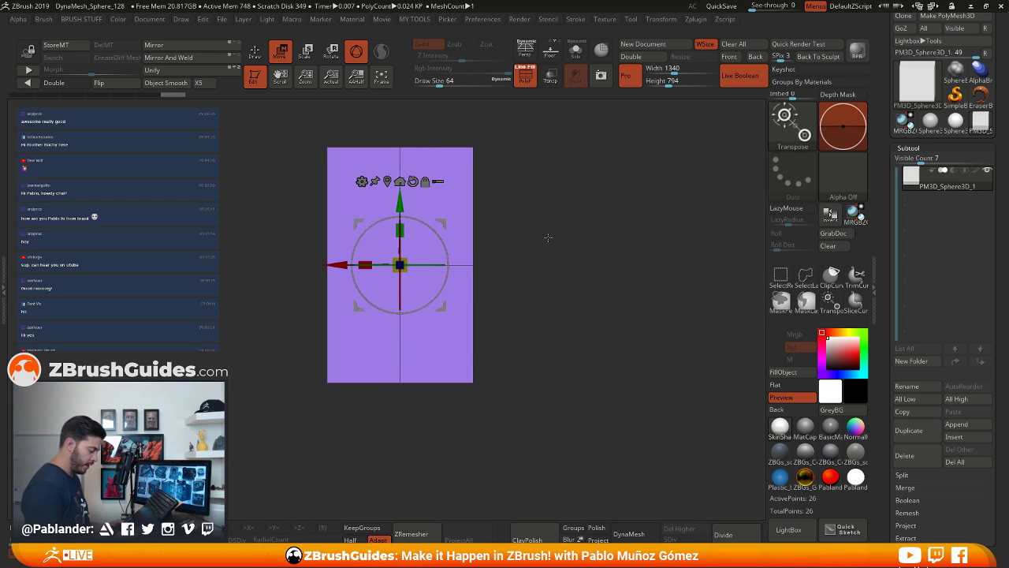
left_click_drag(547, 237, 555, 278, "alt")
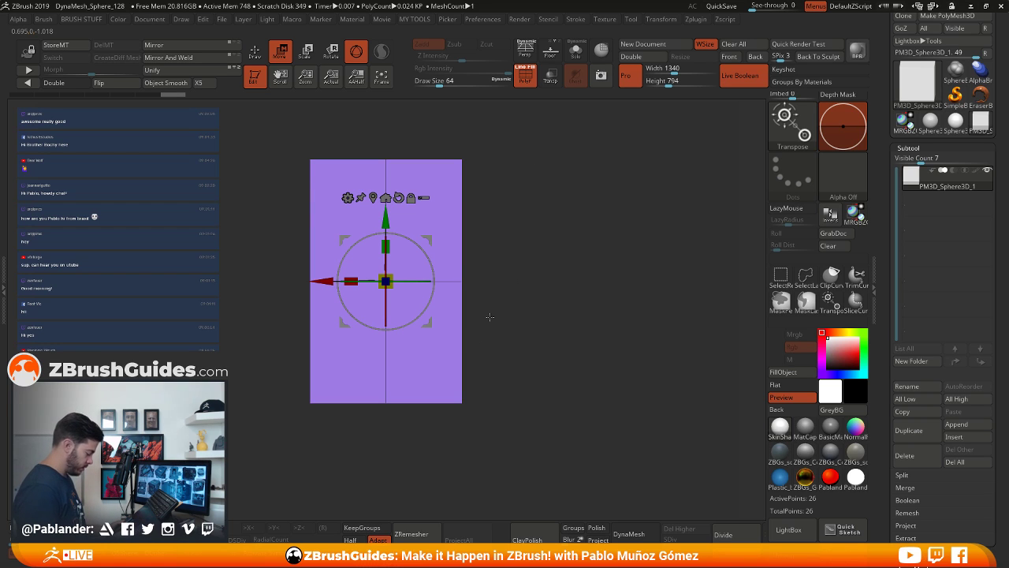
Duplicate the box and scale the copy slightly smaller in side view, leaving a thin even margin around its outline
left_click(908, 430)
mouse_move(327, 276)
left_mouse_down()
mouse_move(418, 273)
mouse_move(265, 274)
mouse_move(325, 276)
left_mouse_up()
left_click_drag(513, 223, 593, 224, "shift")
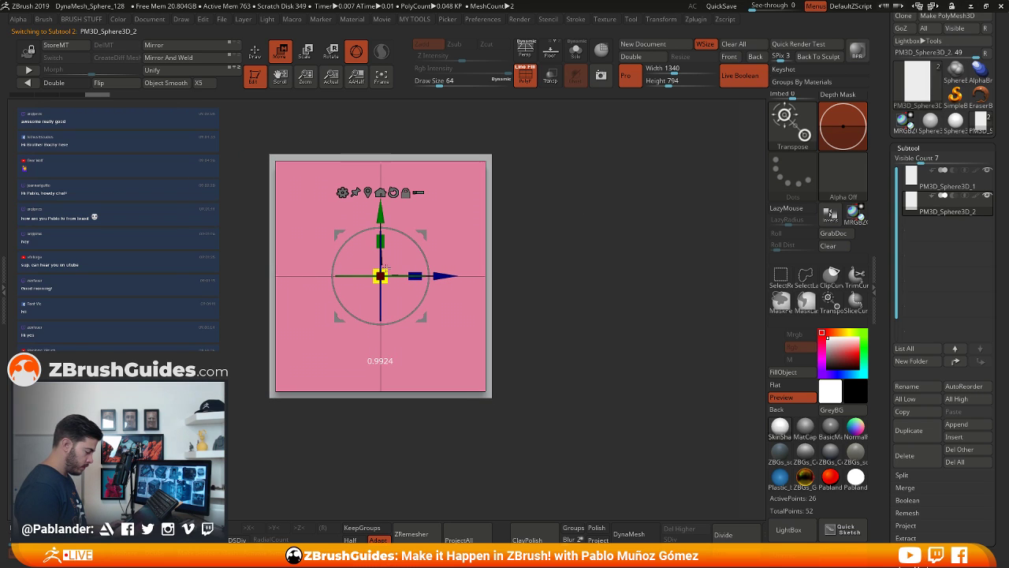
left_click_drag(384, 241, 383, 238)
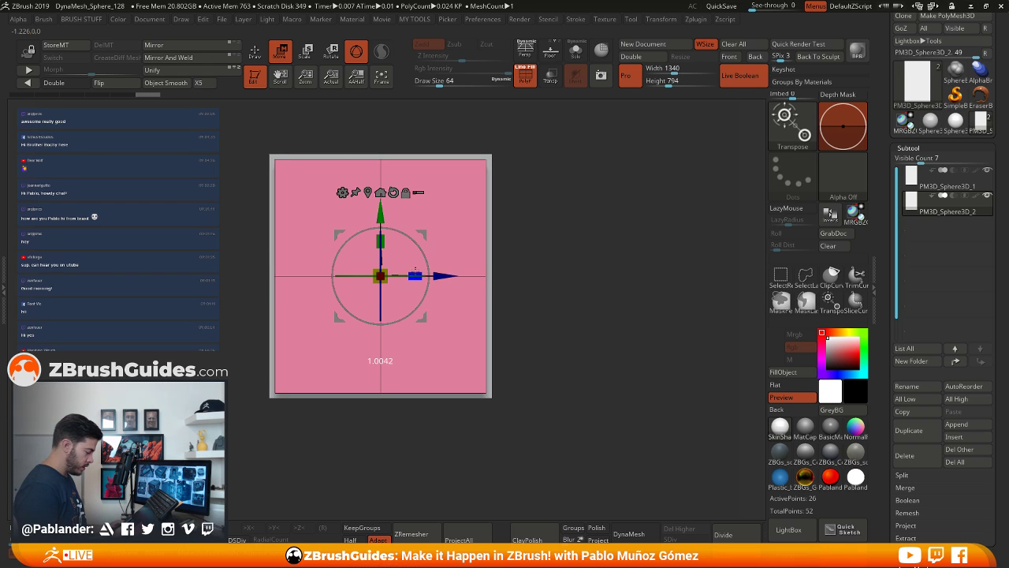
left_click_drag(415, 270, 436, 275)
left_click_drag(631, 257, 569, 256)
Move the copy out along X and flatten it into a thin panel sitting against the box's side face
left_click_drag(348, 273, 242, 276)
left_click_drag(304, 278, 303, 267)
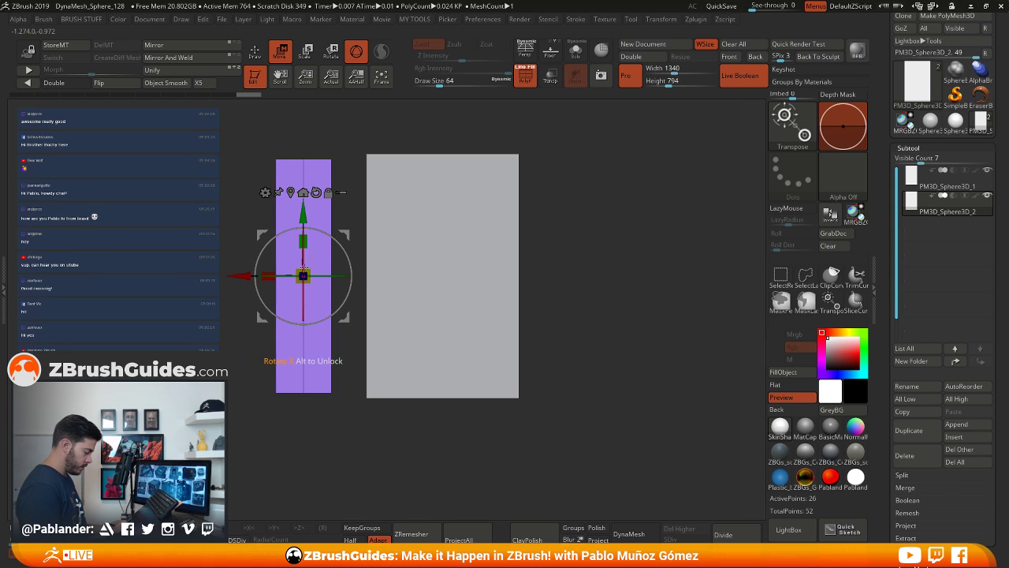
left_click_drag(239, 275, 266, 275)
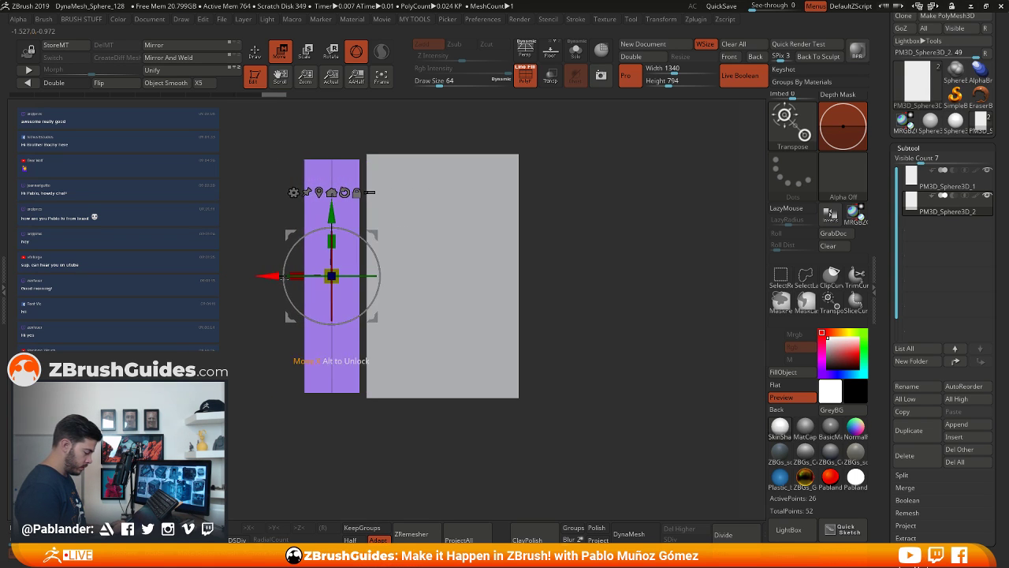
left_click_drag(344, 272, 381, 272)
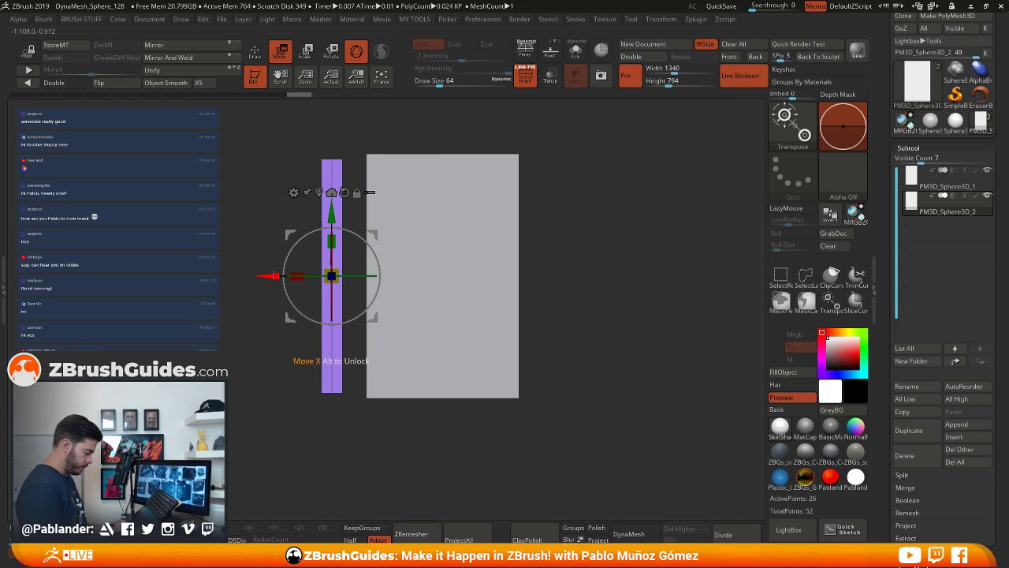
left_click_drag(284, 274, 291, 273)
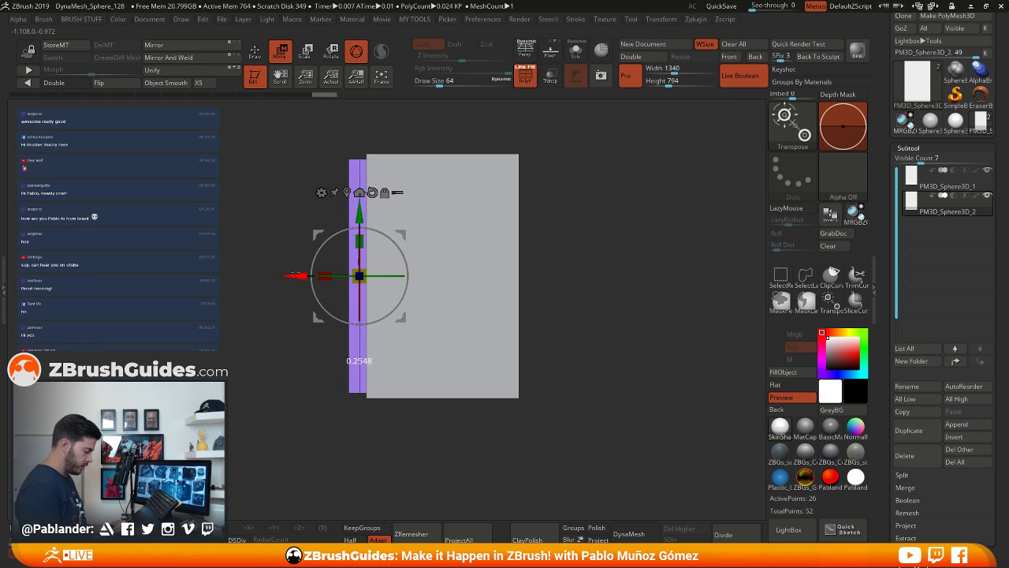
Reduce the side panel's thickness slightly along X in a close front view
left_click_drag(587, 218, 563, 300)
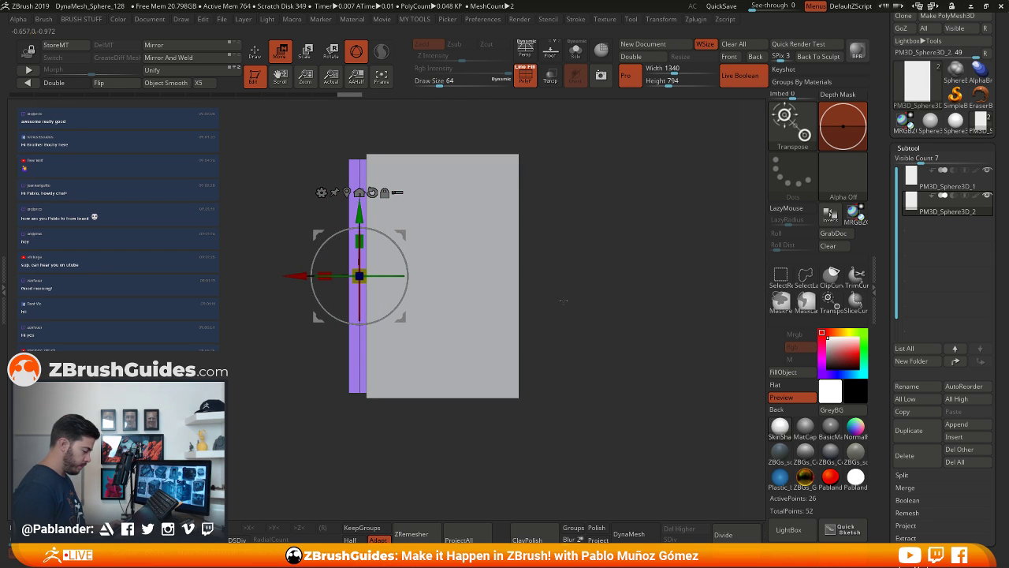
right_click_drag(603, 278, 597, 327, "alt")
right_click_drag(469, 269, 483, 298, "alt")
left_click_drag(495, 267, 420, 216)
right_click_drag(309, 341, 299, 443, "ctrl")
right_click_drag(430, 103, 428, 145, "alt")
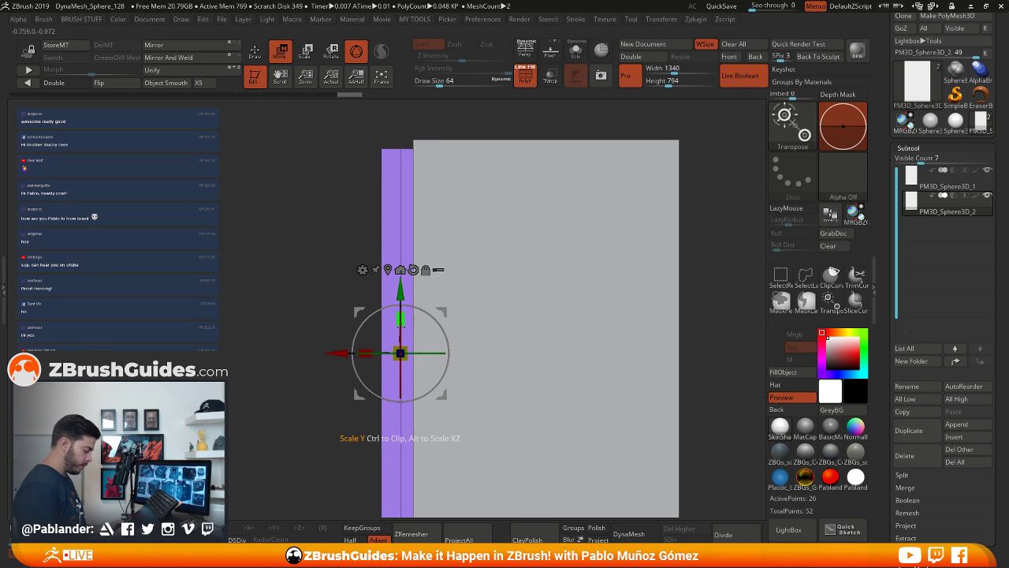
left_click_drag(366, 351, 391, 349)
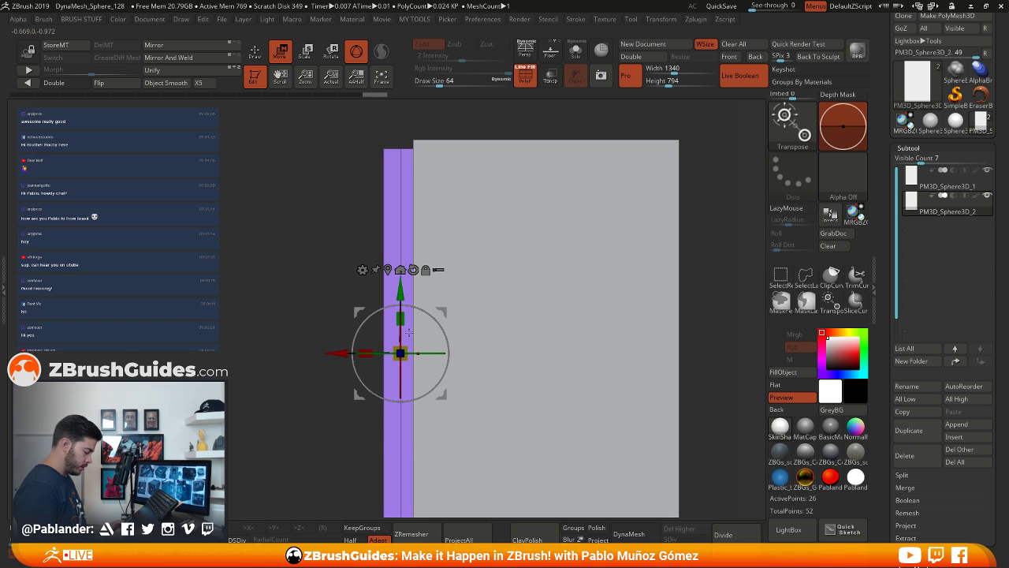
right_click_drag(303, 366, 283, 343, "ctrl")
right_click_drag(283, 344, 292, 312, "alt")
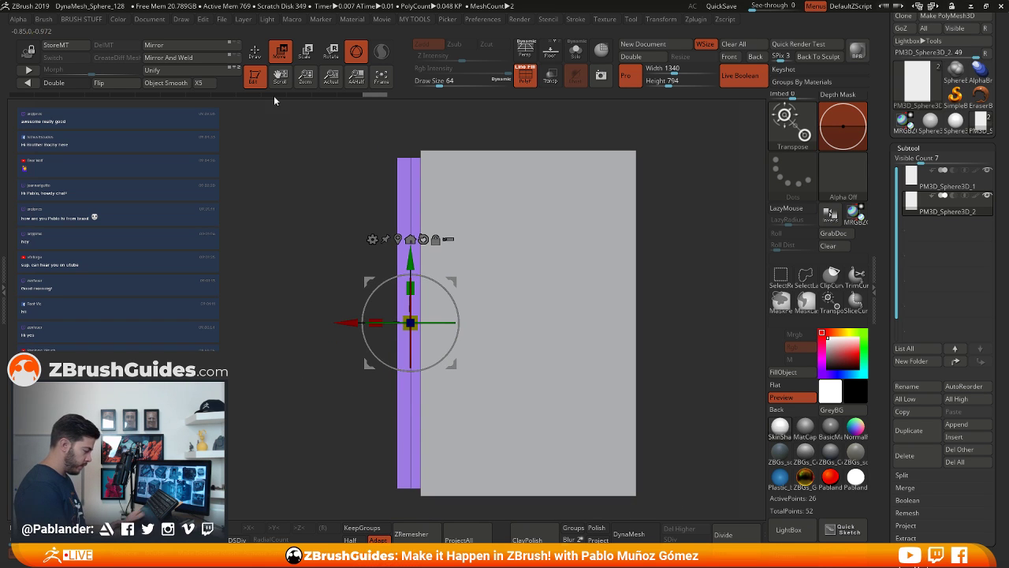
Return to Draw mode, frame the side panel at an angle and select the ZModeler brush
left_click(255, 52)
right_click_drag(306, 266, 378, 323, "shift")
right_click_drag(382, 265, 419, 273)
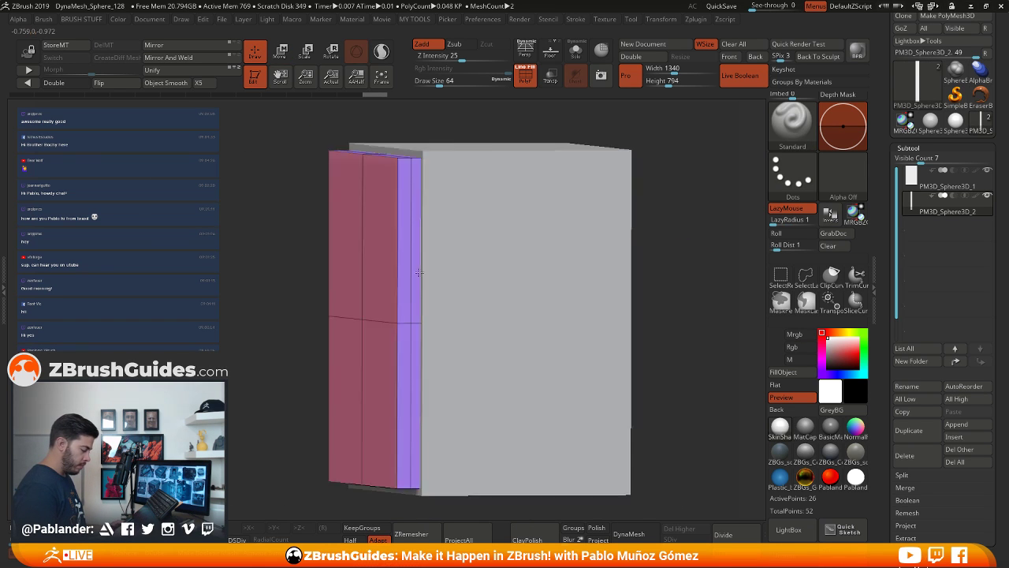
left_click_drag(419, 272, 495, 266, "shift")
left_click_drag(549, 292, 544, 311)
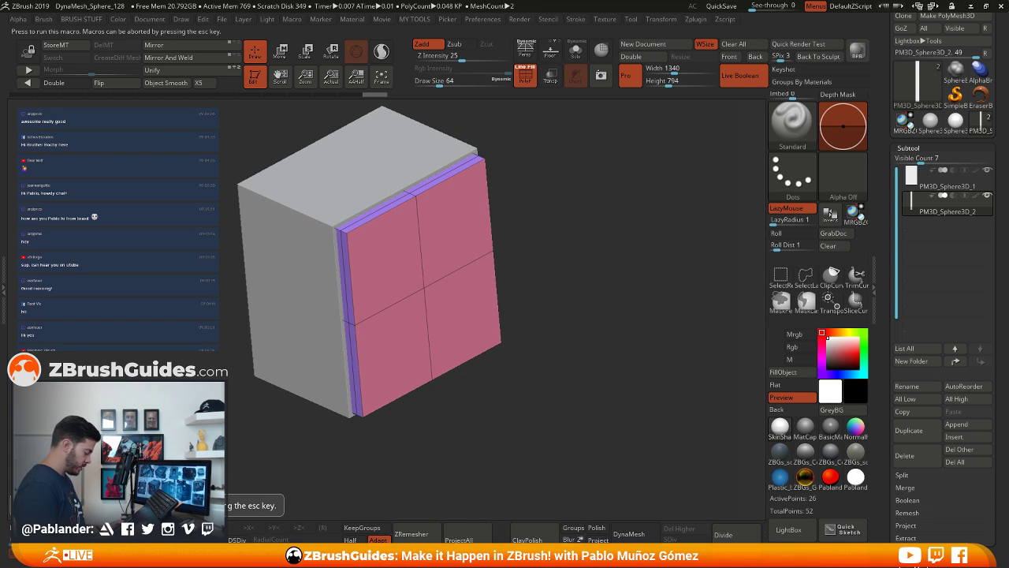
left_click(146, 531)
key("f")
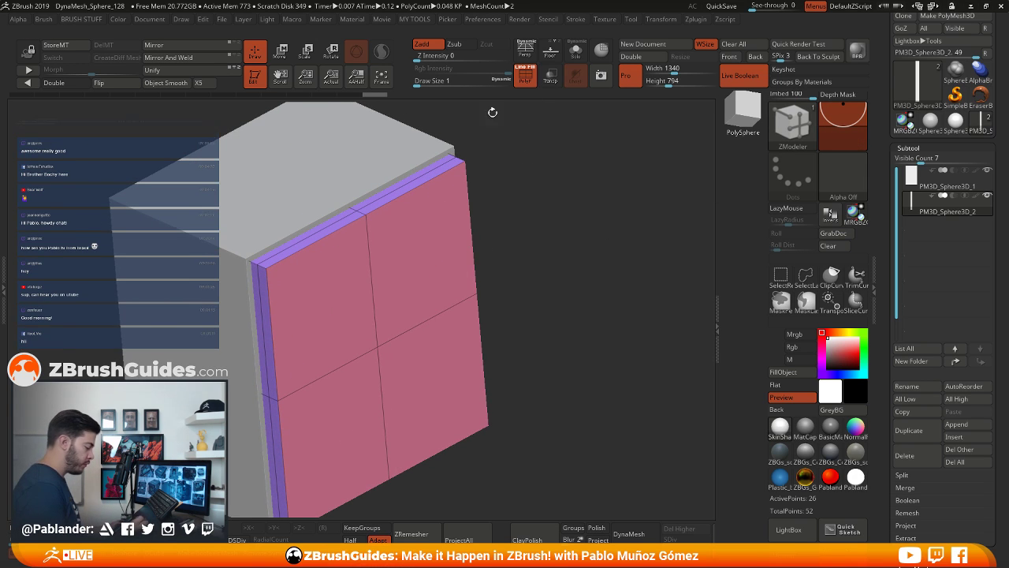
Mark the side panel's four outer faces and set the ZModeler polygon action to Mask with the Polygroup All target
left_click_drag(563, 254, 563, 229)
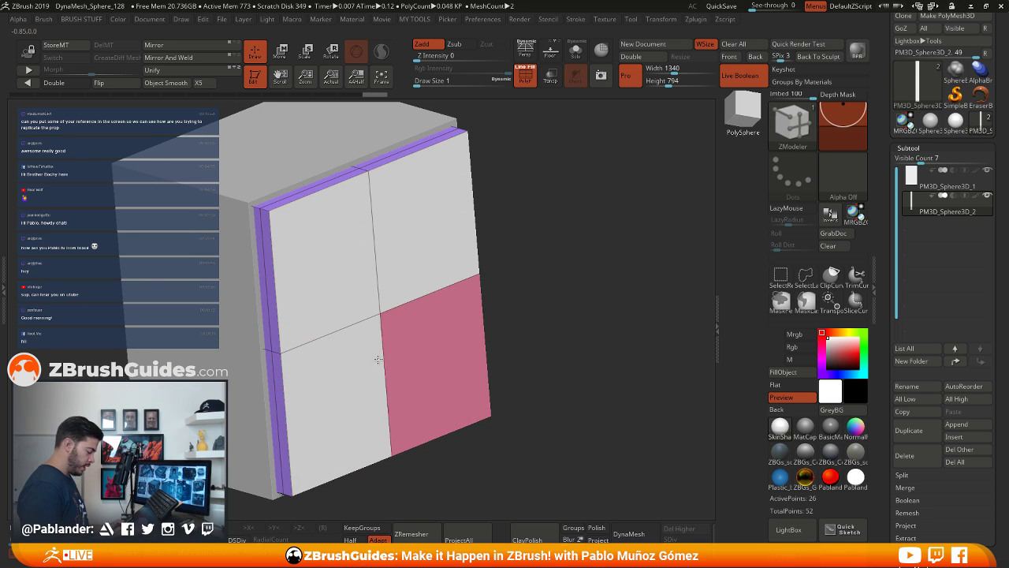
mouse_move(541, 253)
left_mouse_down()
mouse_move(557, 264)
mouse_move(605, 241)
mouse_move(495, 250)
left_mouse_up()
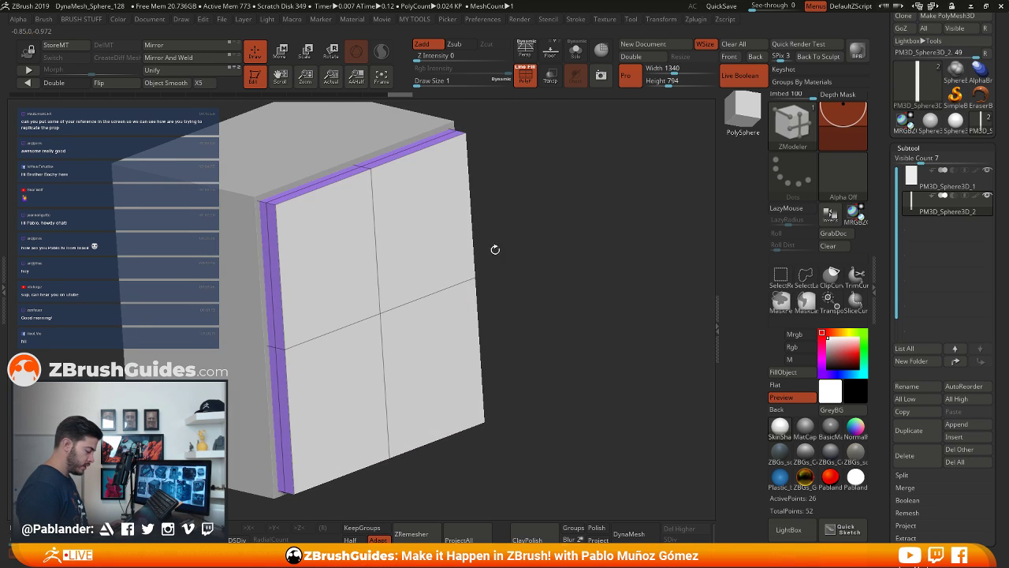
key("space")
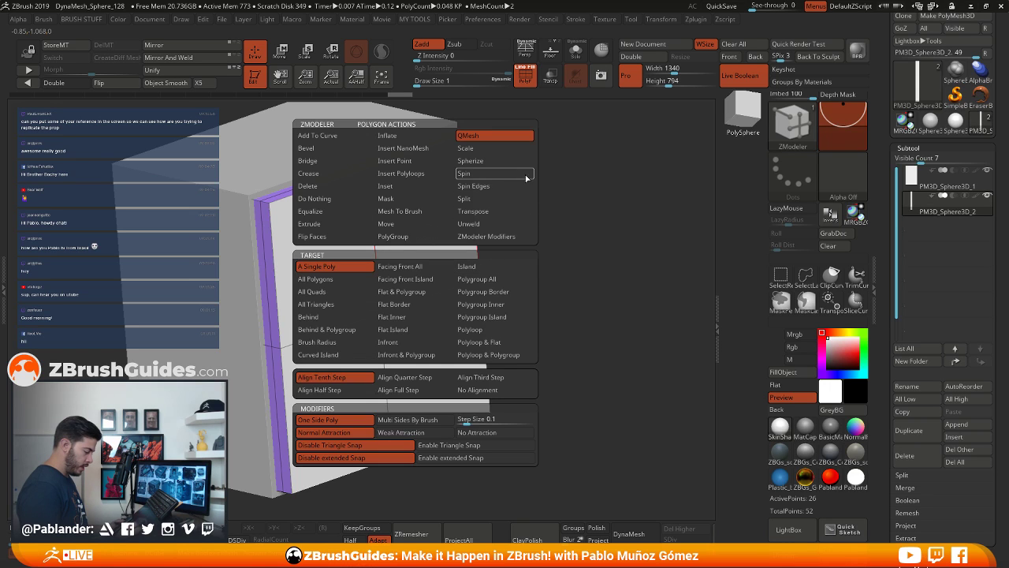
left_click(394, 199)
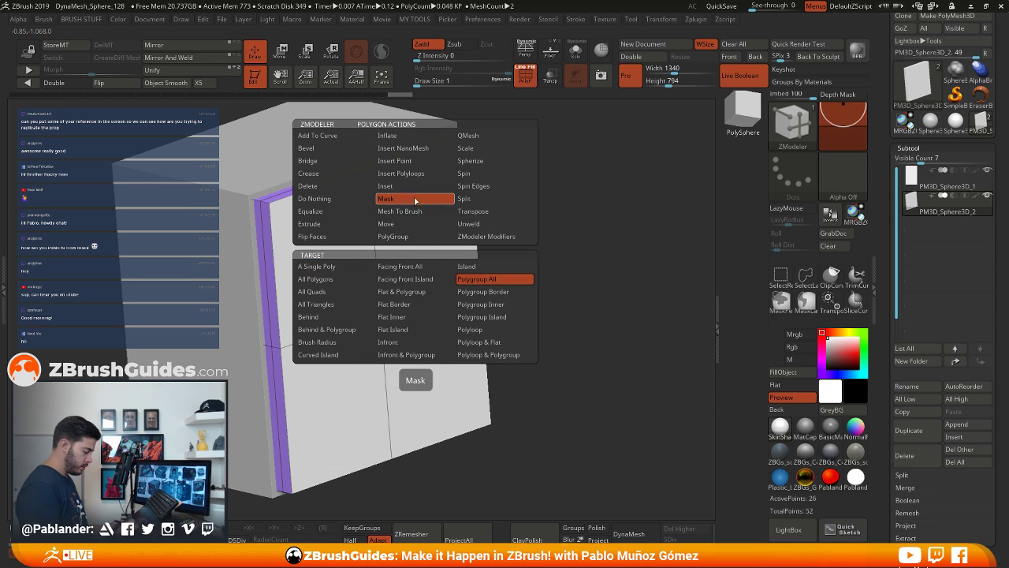
key("space")
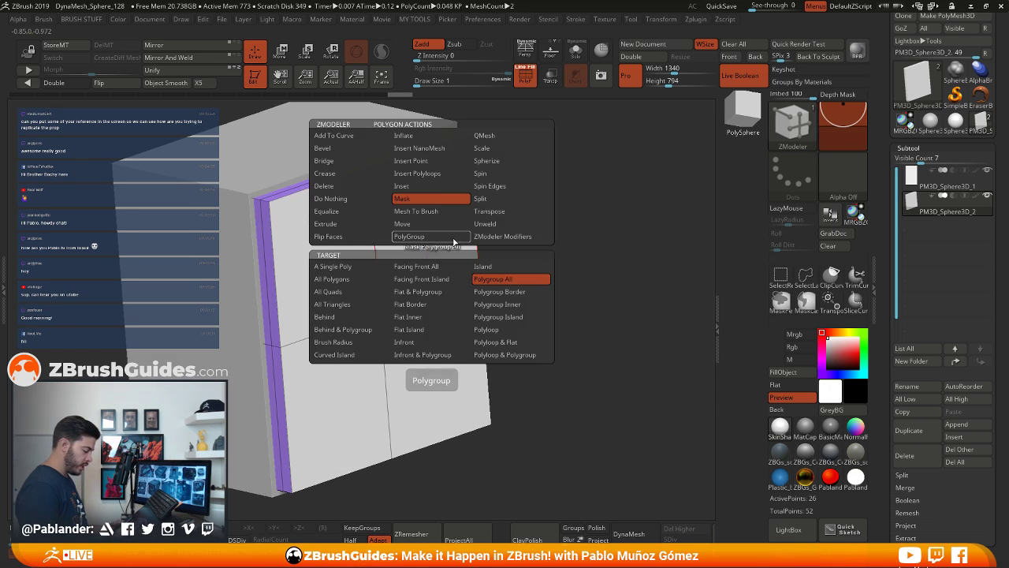
left_click_drag(576, 242, 622, 241)
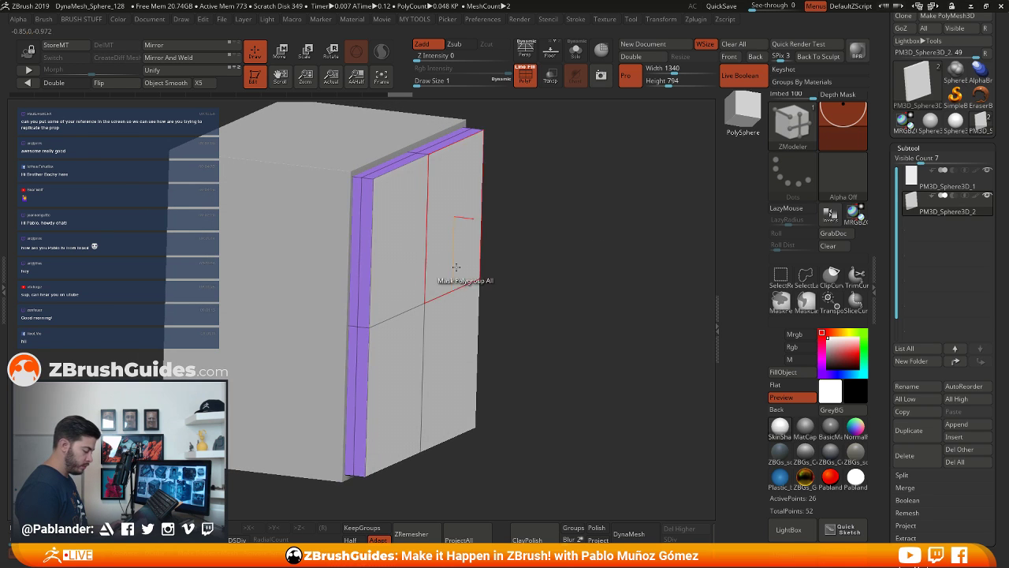
Mask the side panel's outer-face polygroup and invert the mask so only those faces stay editable
left_click(406, 259)
mouse_move(565, 295)
left_mouse_down("alt")
mouse_move(565, 279)
mouse_move(554, 282)
left_mouse_up("alt")
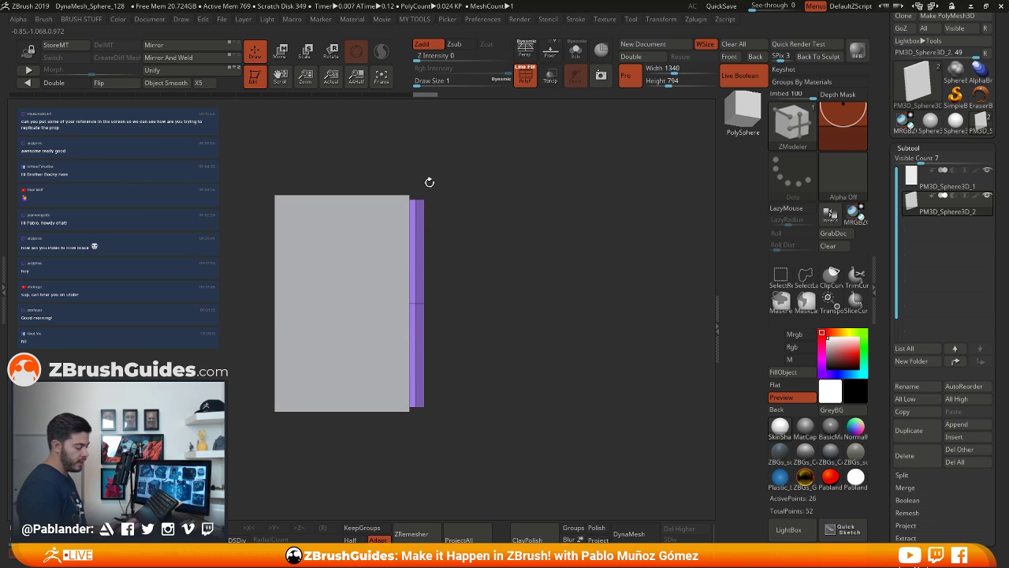
left_click_drag(544, 346, 566, 285)
left_click(576, 266, "ctrl")
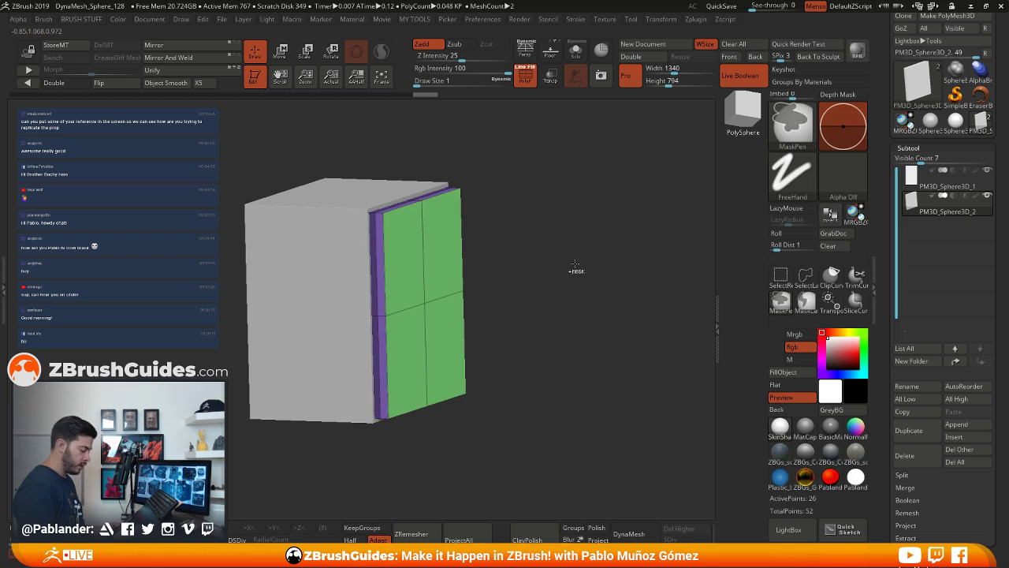
Centre the transform gizmo on the unmasked outer faces and scale them down uniformly to bevel the side panel's edges
left_click_drag(571, 361, 544, 355)
left_click(285, 60)
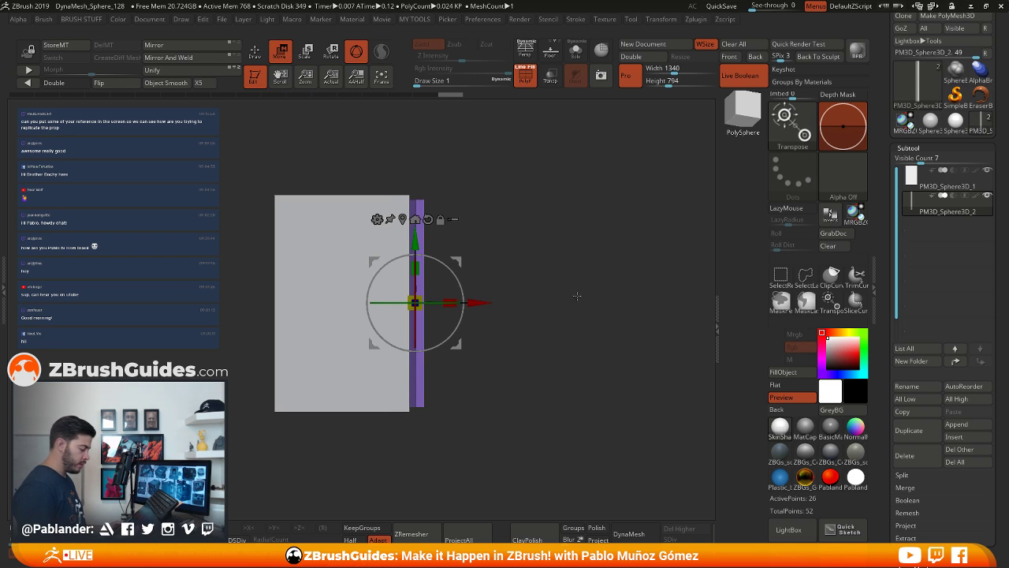
left_click(402, 219)
left_click_drag(614, 251, 583, 250)
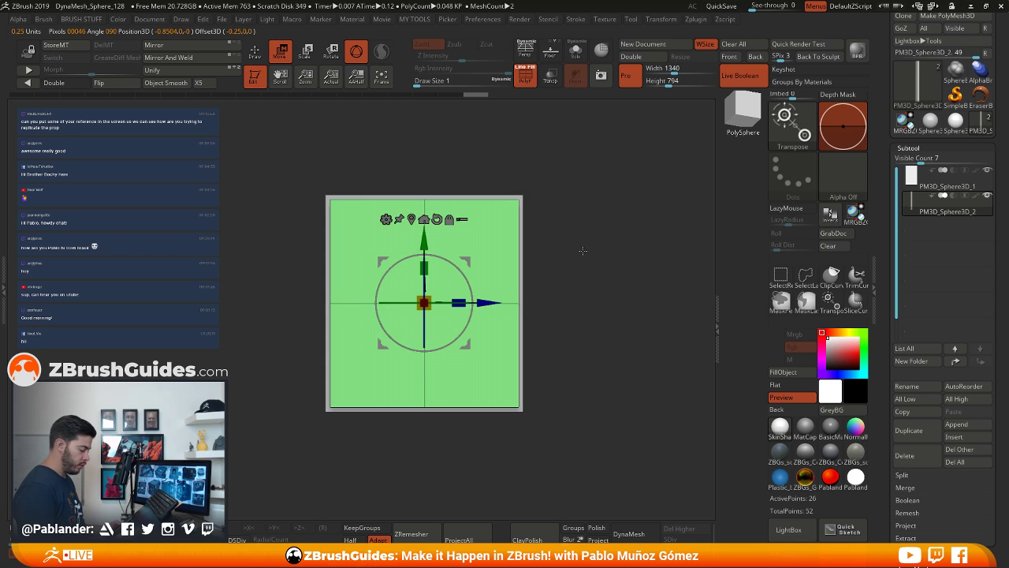
left_click_drag(572, 295, 668, 262, "alt")
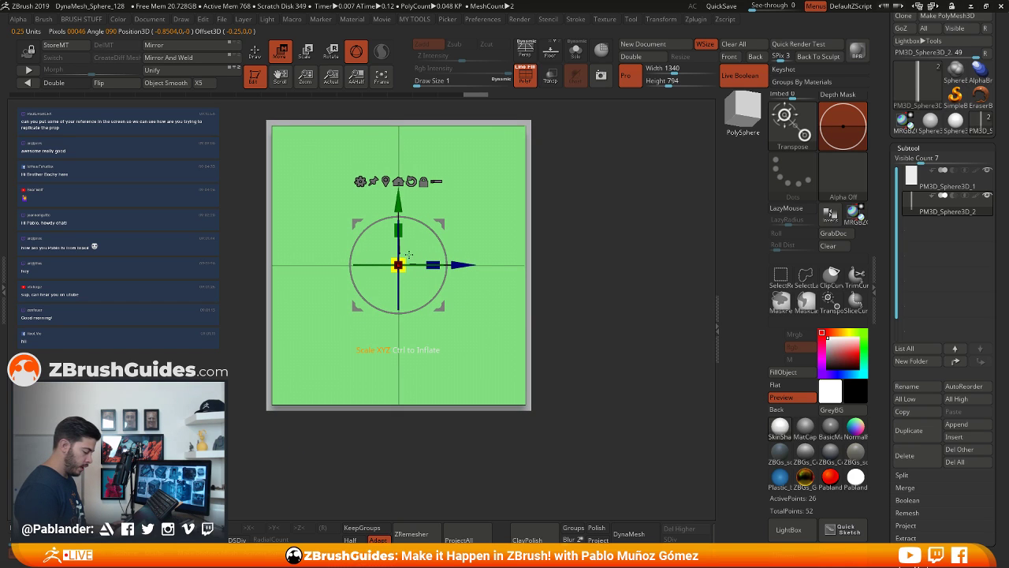
left_click_drag(400, 263, 394, 270)
left_click_drag(603, 243, 553, 243)
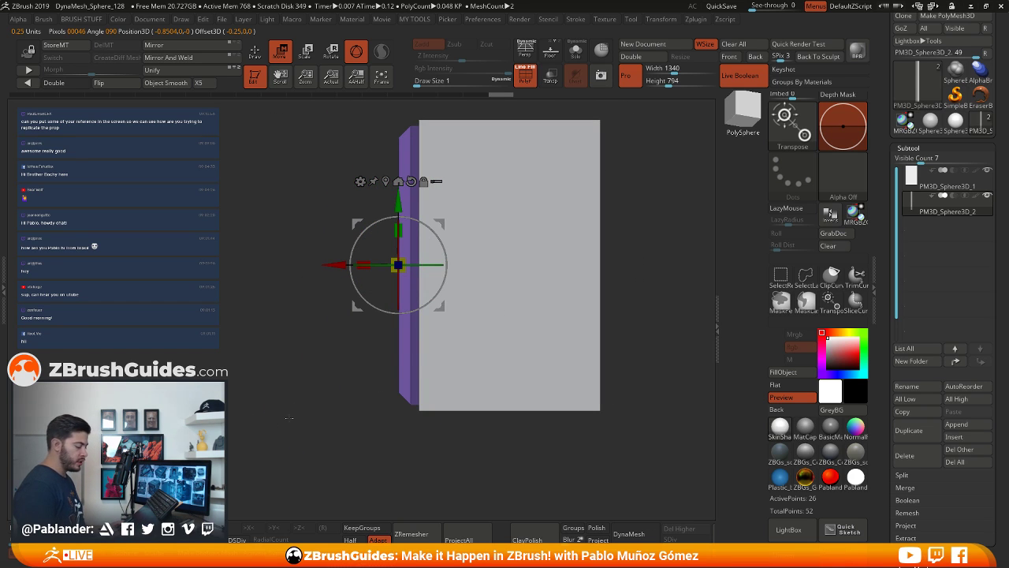
left_click_drag(302, 315, 409, 368)
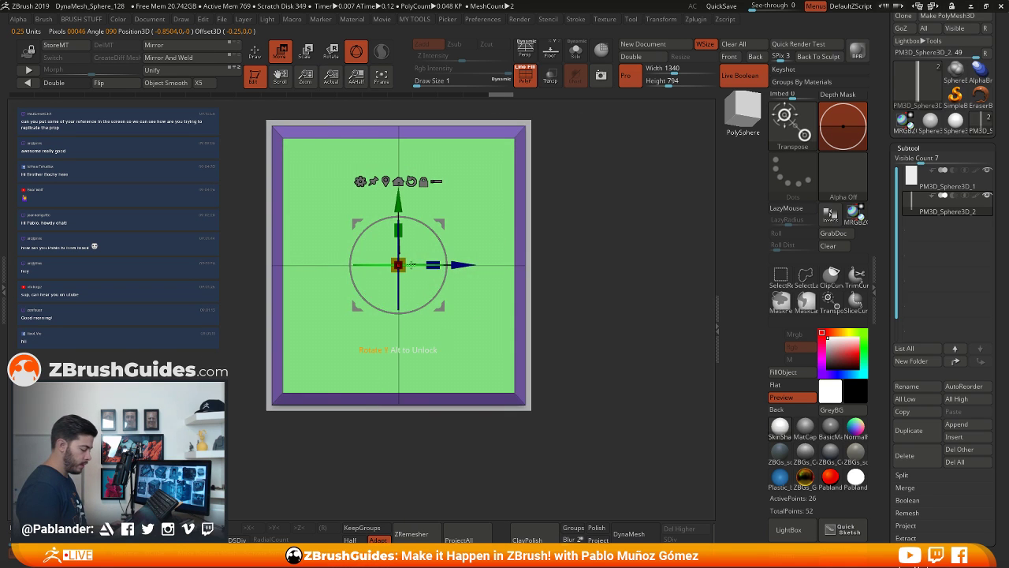
mouse_move(441, 224)
left_mouse_down()
mouse_move(479, 213)
mouse_move(460, 229)
mouse_move(431, 216)
left_mouse_up()
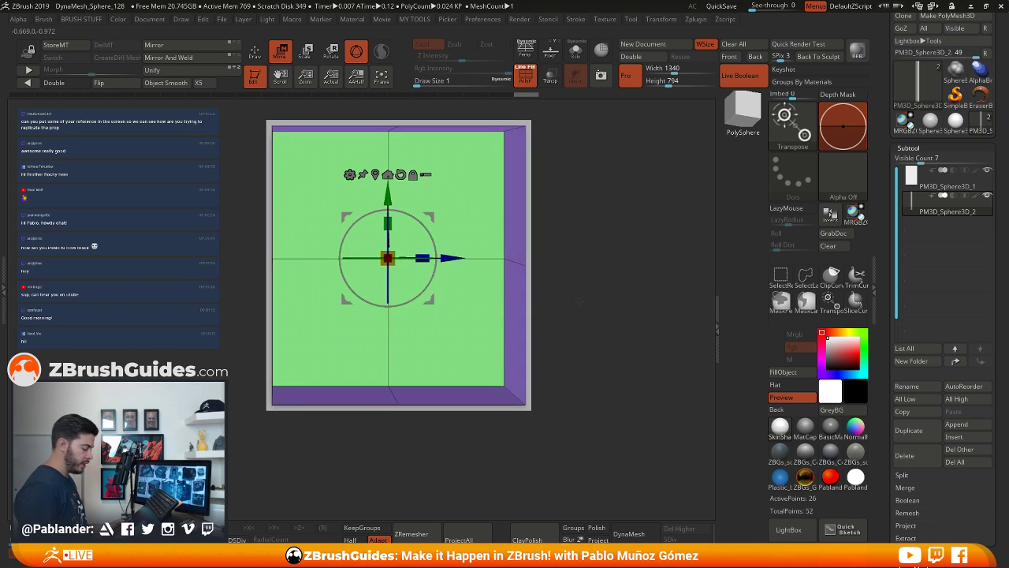
left_click_drag(579, 300, 410, 254, "shift")
left_click_drag(621, 214, 568, 210, "shift")
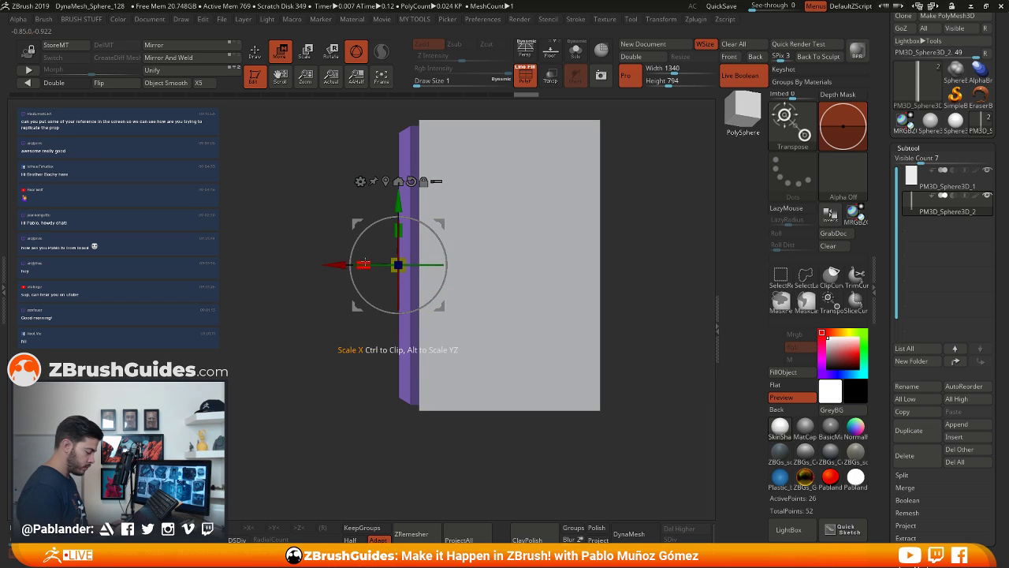
Fine-tune the outer faces' offset along X and their uniform scale to refine the bevel, and return to Draw mode
left_click_drag(336, 263, 333, 263)
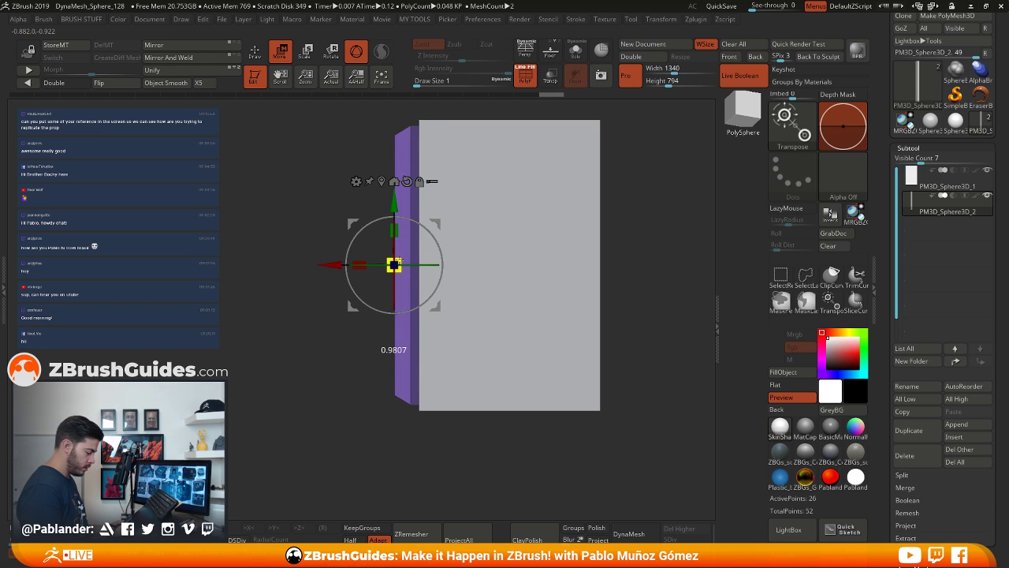
left_click_drag(398, 261, 398, 261)
left_click_drag(331, 265, 341, 266)
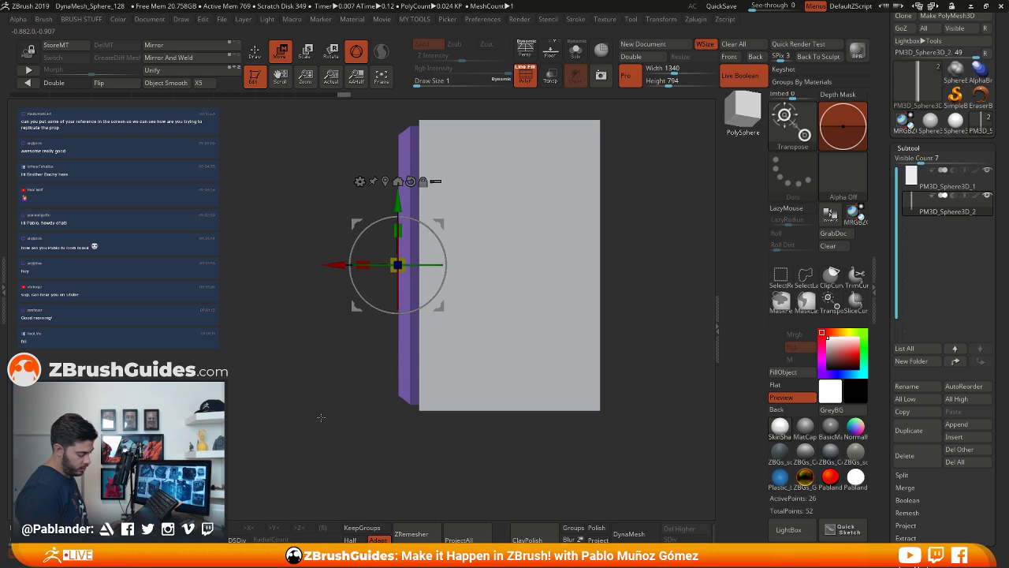
left_click_drag(321, 417, 437, 391)
key("q")
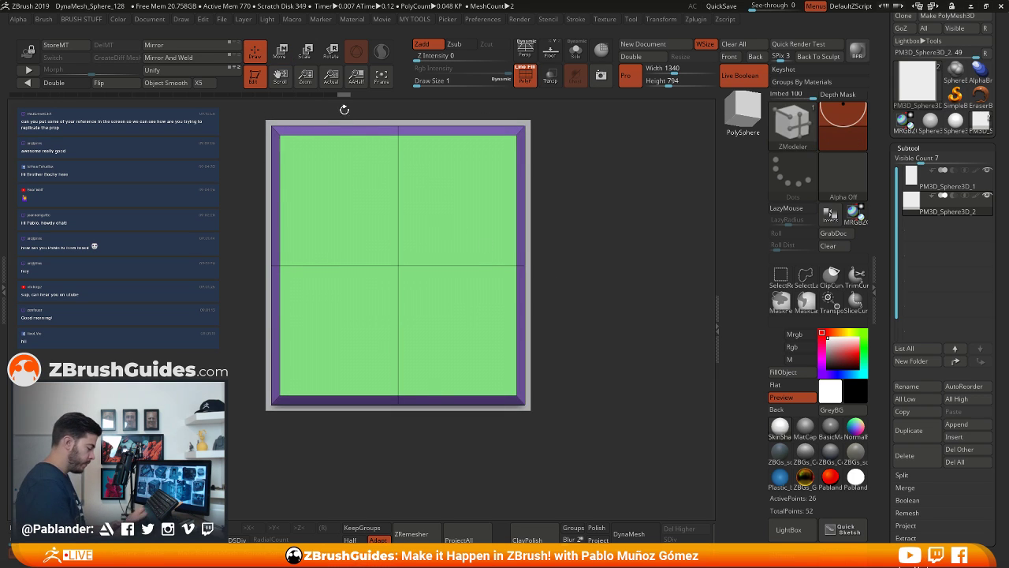
Clear the mask and move the whole side panel inward along X so it sits closer against the body
left_click_drag(629, 250, 402, 281)
key("w")
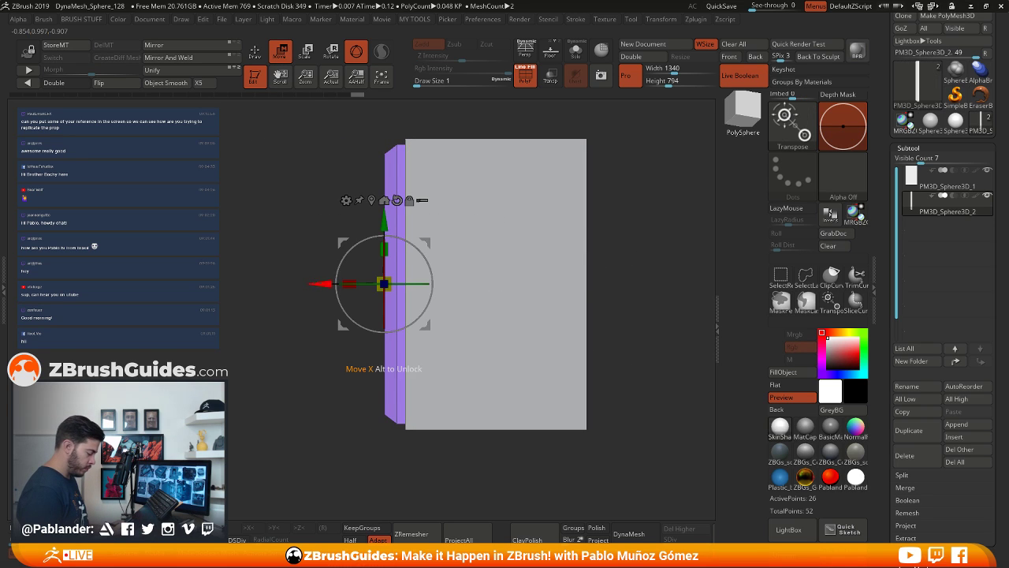
left_click_drag(320, 284, 324, 284)
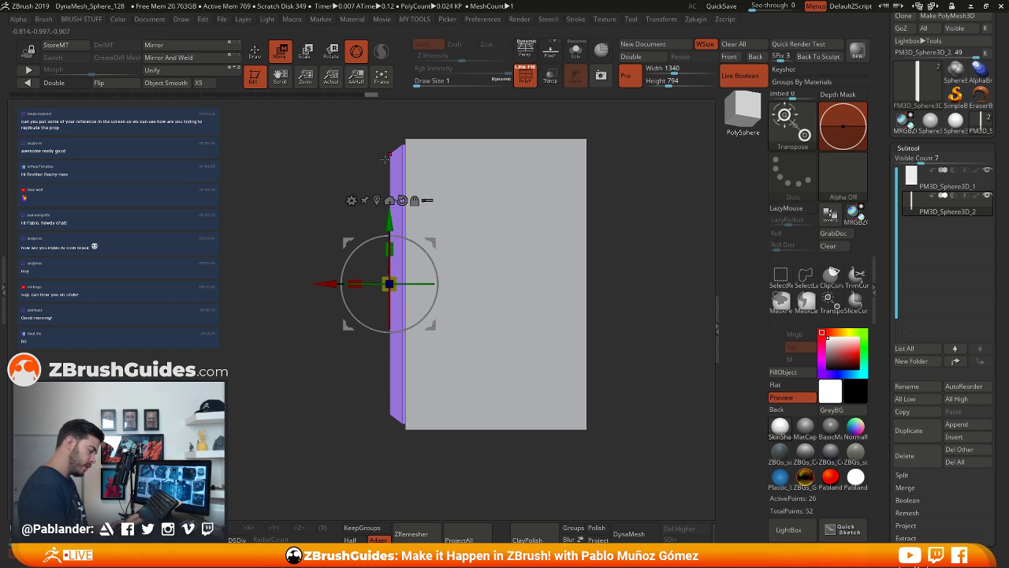
left_click_drag(588, 255, 613, 327)
key("q")
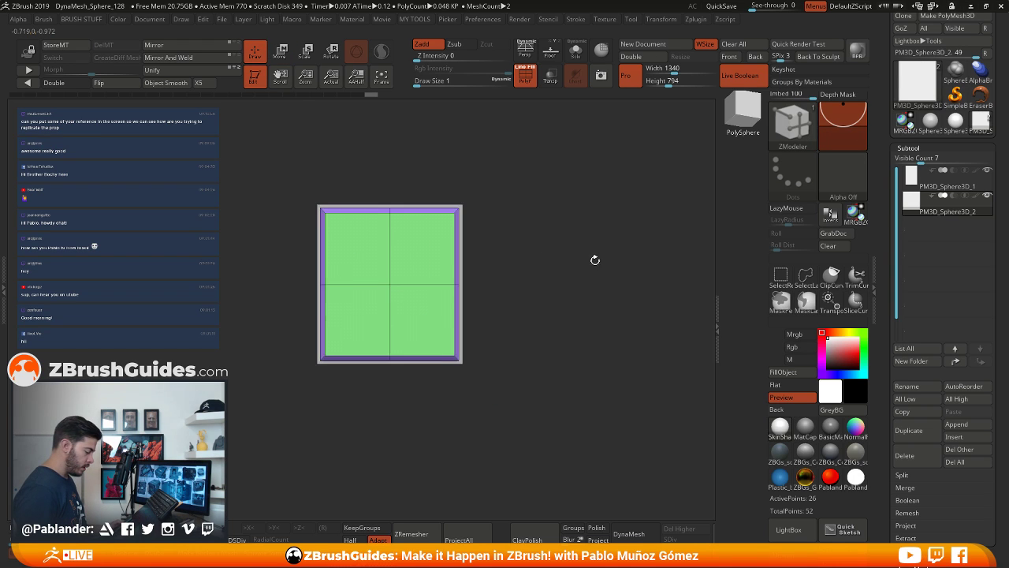
Duplicate the side panel subtool and mirror the copy onto the opposite side of the body
left_click_drag(594, 261, 540, 290)
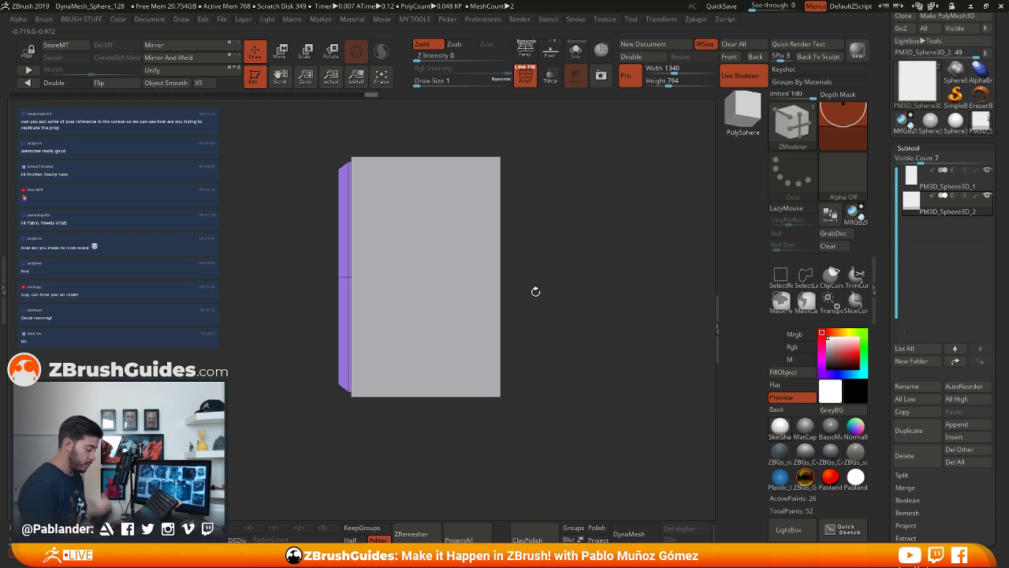
left_click_drag(564, 232, 546, 249, "alt")
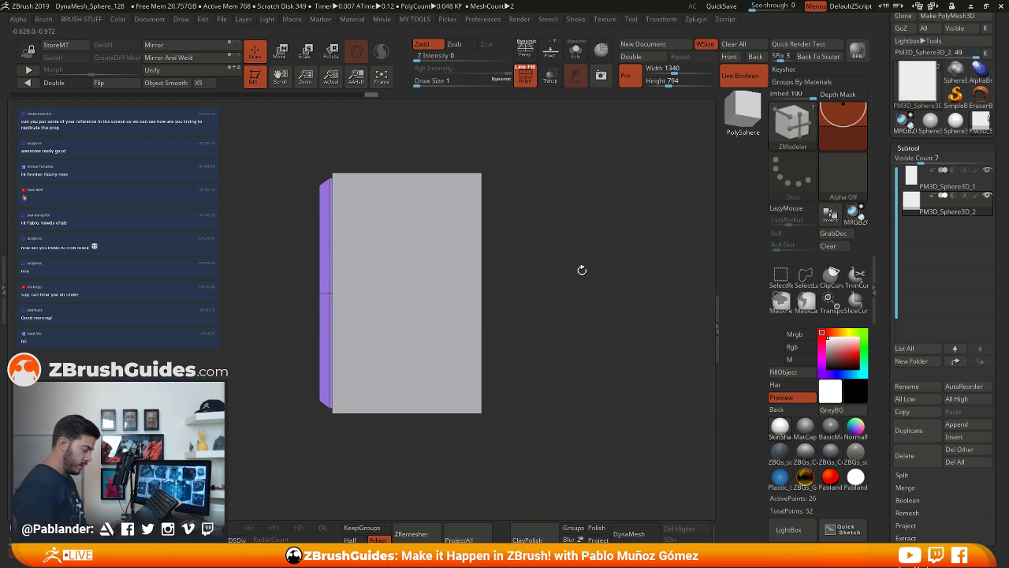
left_click(923, 431)
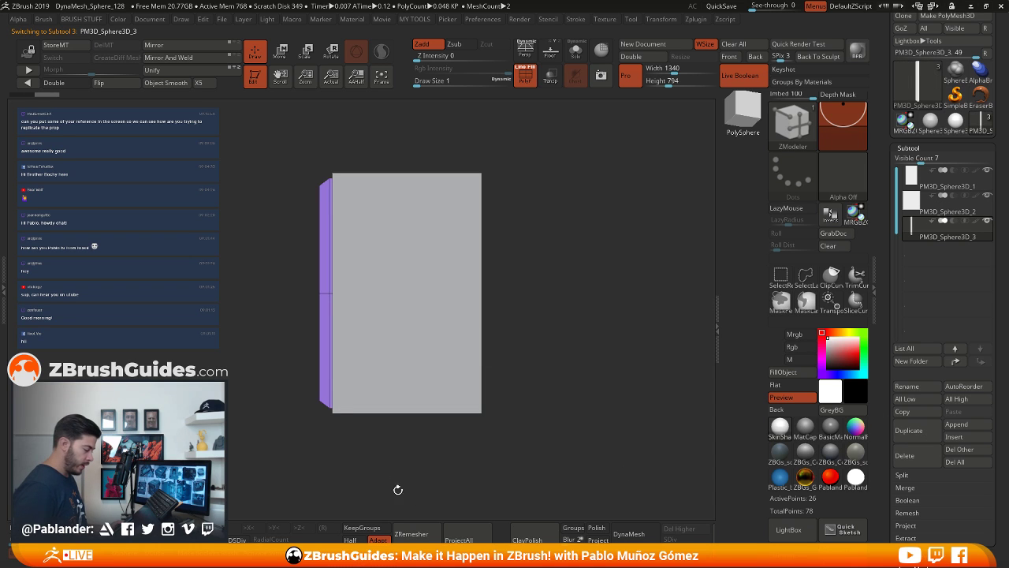
left_click(180, 48)
left_click_drag(591, 252, 569, 190)
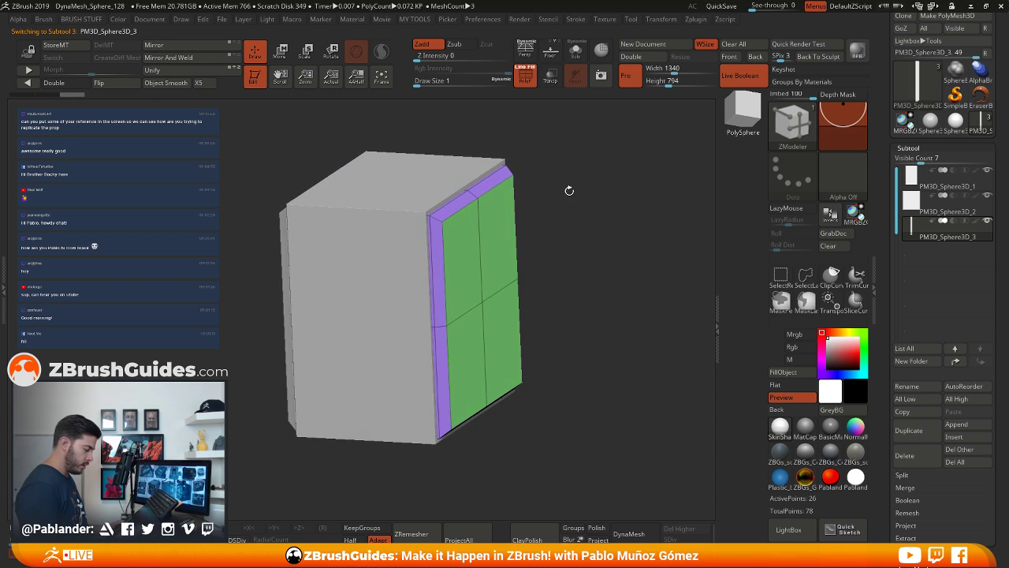
Turn off the polyframe display and check the body with both side panels from several angles
left_click(524, 78)
left_click_drag(593, 260, 594, 223, "alt")
mouse_move(513, 253)
left_mouse_down()
mouse_move(545, 203)
mouse_move(543, 240)
mouse_move(516, 258)
left_mouse_up()
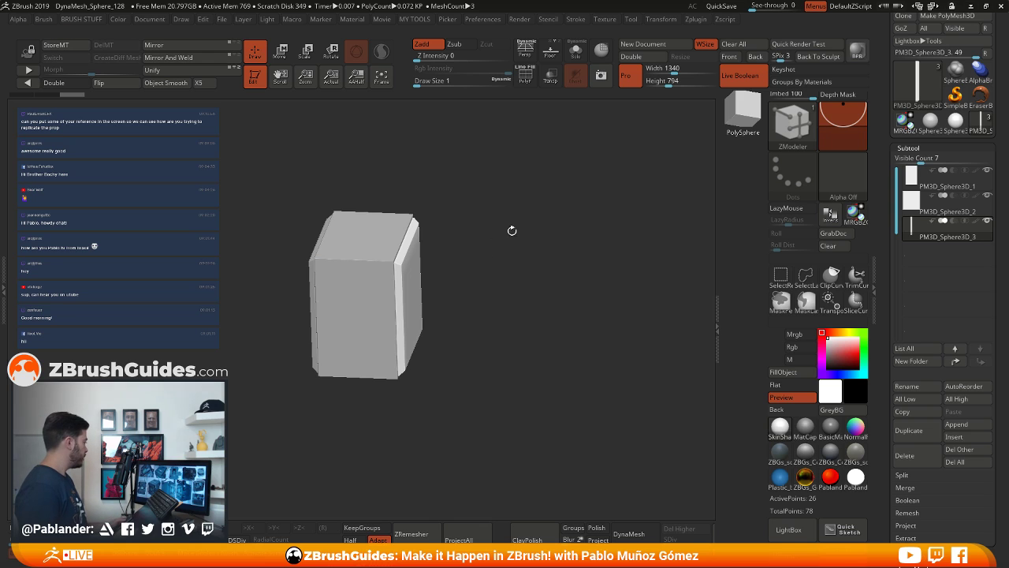
left_click_drag(505, 257, 543, 268)
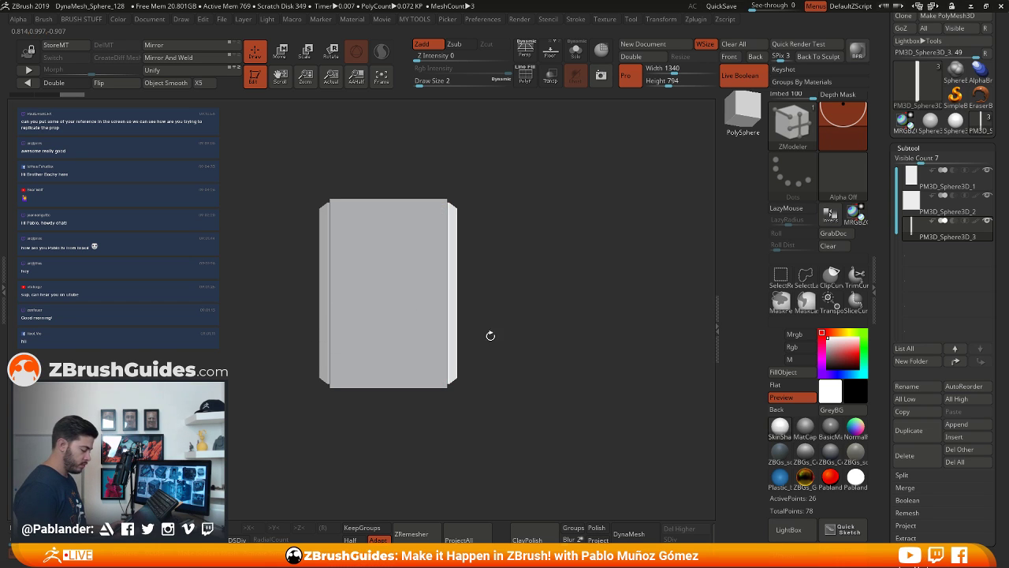
left_click_drag(491, 335, 523, 304)
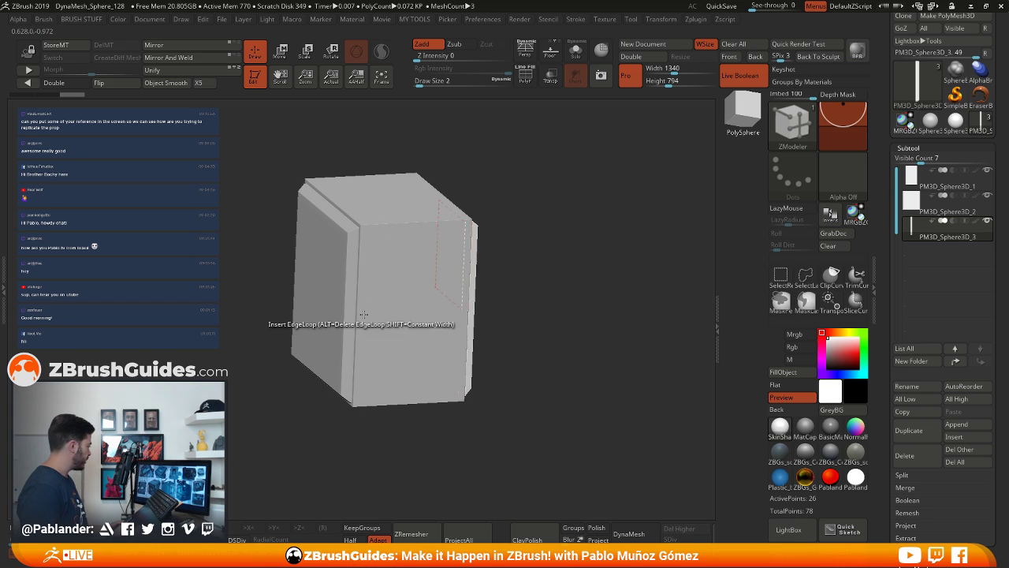
left_click_drag(571, 279, 545, 320)
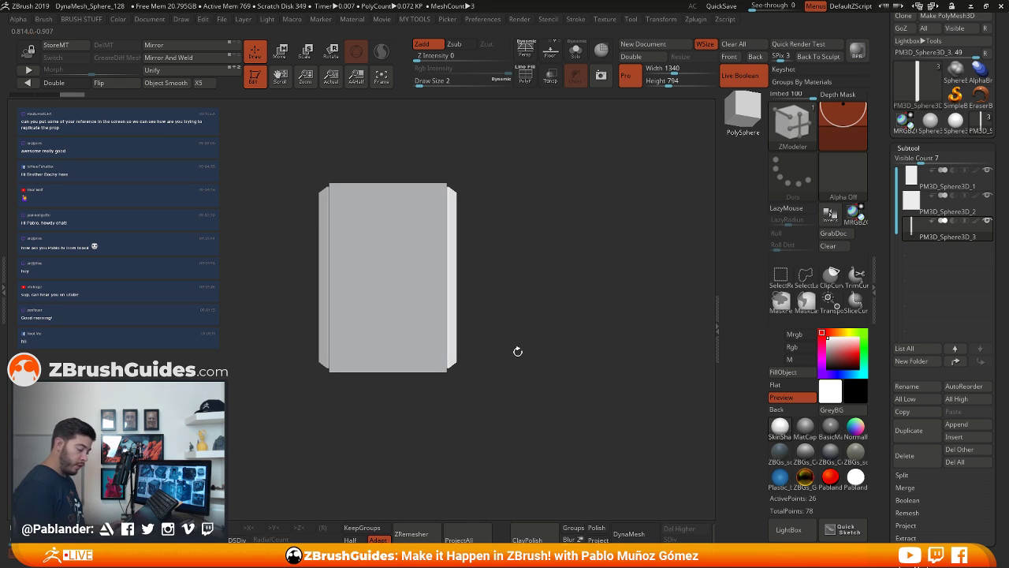
Frame the body from the front and QuickSave the project
left_click_drag(547, 266, 557, 280, "alt")
left_click_drag(557, 279, 522, 288, "alt")
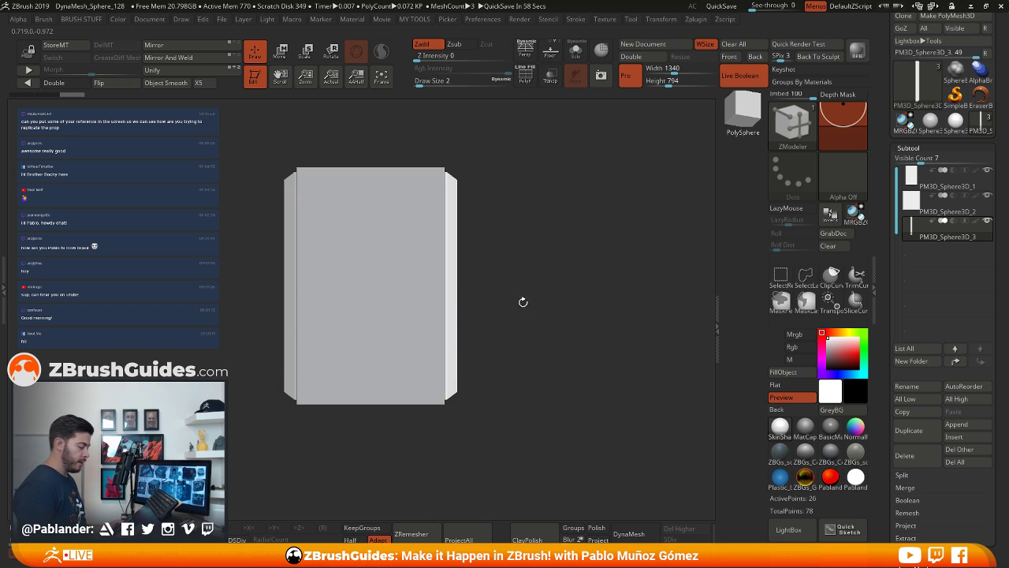
left_click_drag(509, 354, 524, 360, "alt")
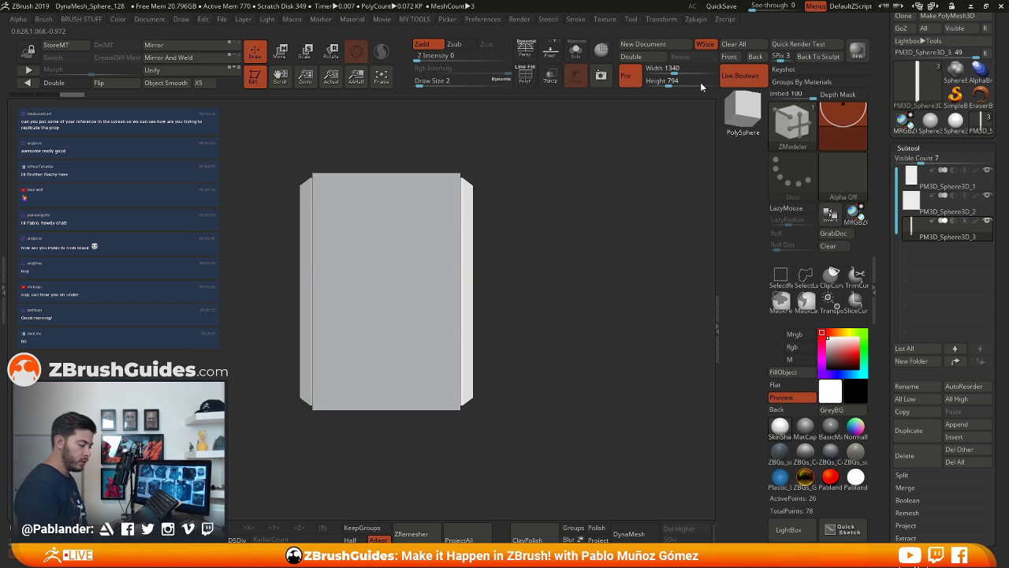
left_click(722, 6)
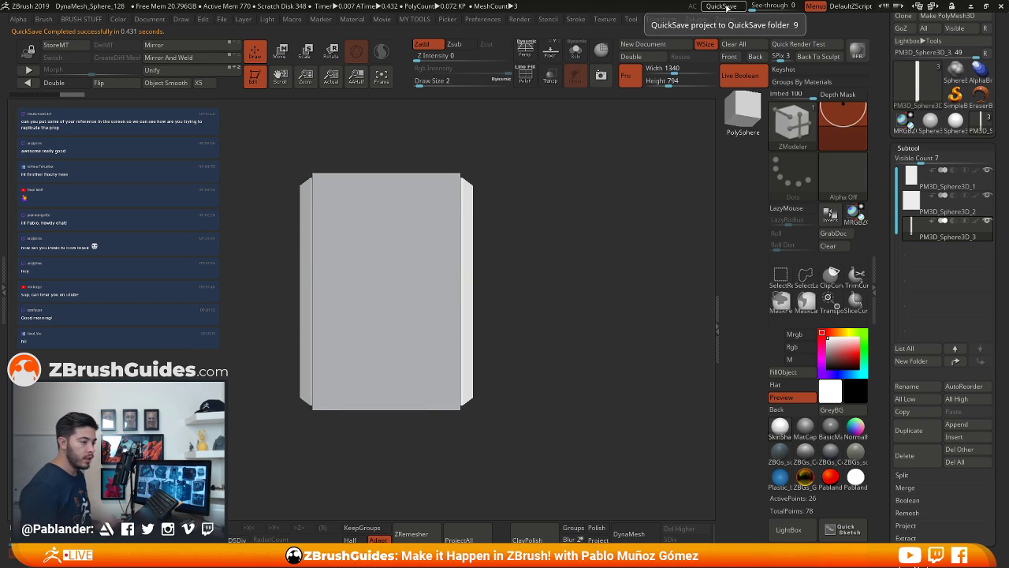
left_click_drag(561, 252, 538, 288)
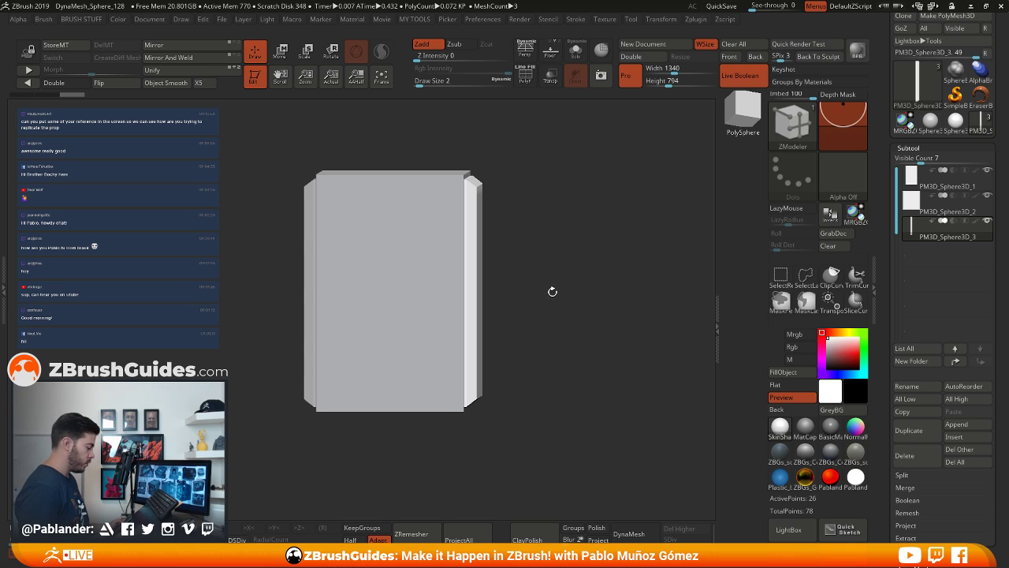
left_click_drag(551, 292, 551, 295)
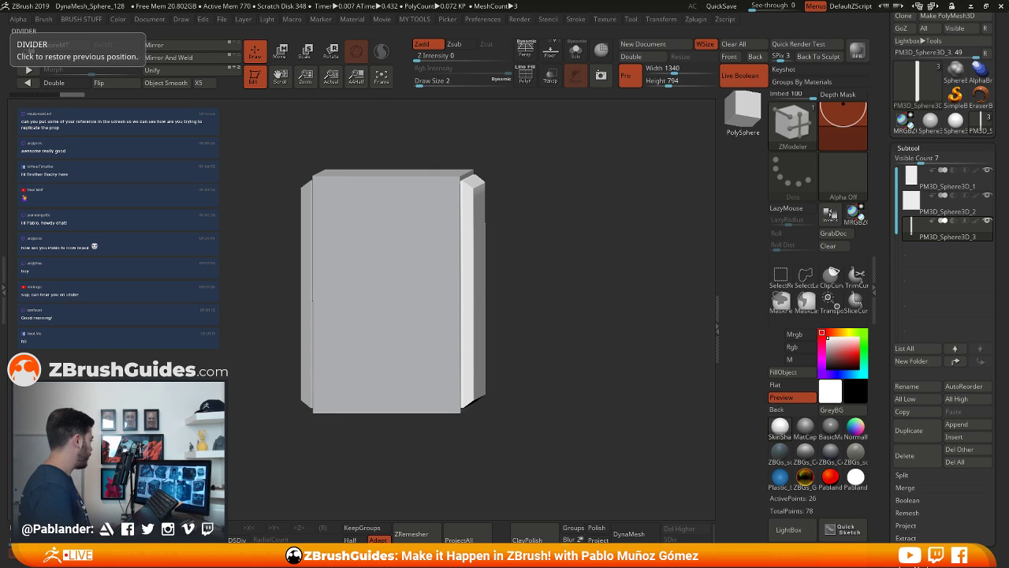
Bring up the reference image board and compare the retro radio photos with the blocked-out body and side panels
right_click_drag(0, 276, 376, 145)
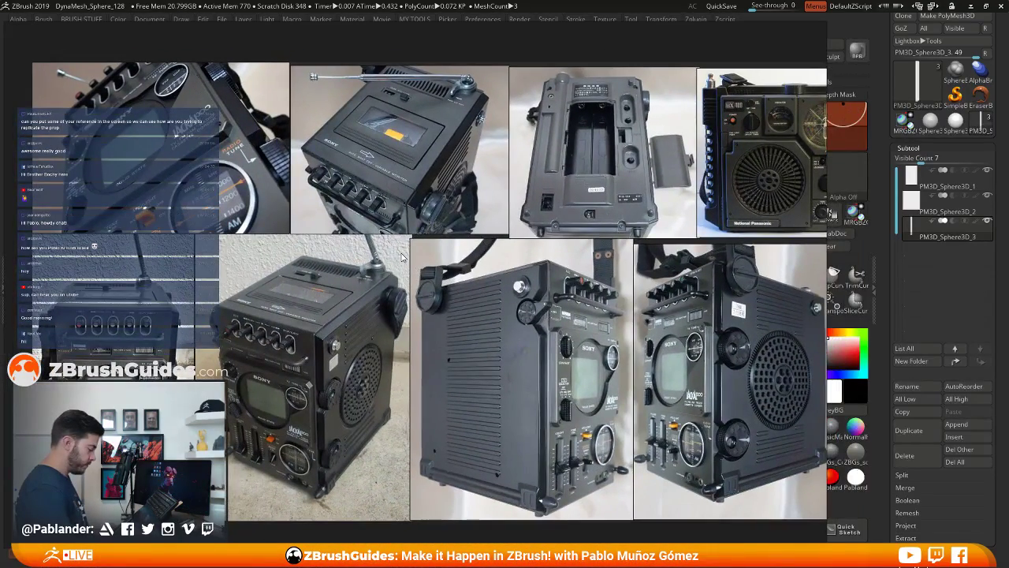
scroll(651, 360, "down", 4)
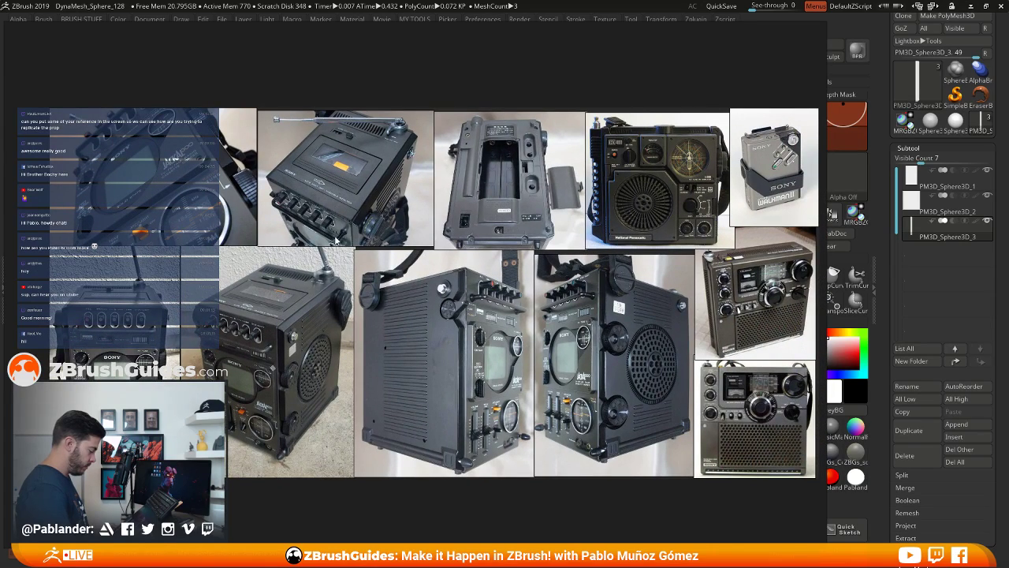
right_click_drag(638, 302, 110, 272)
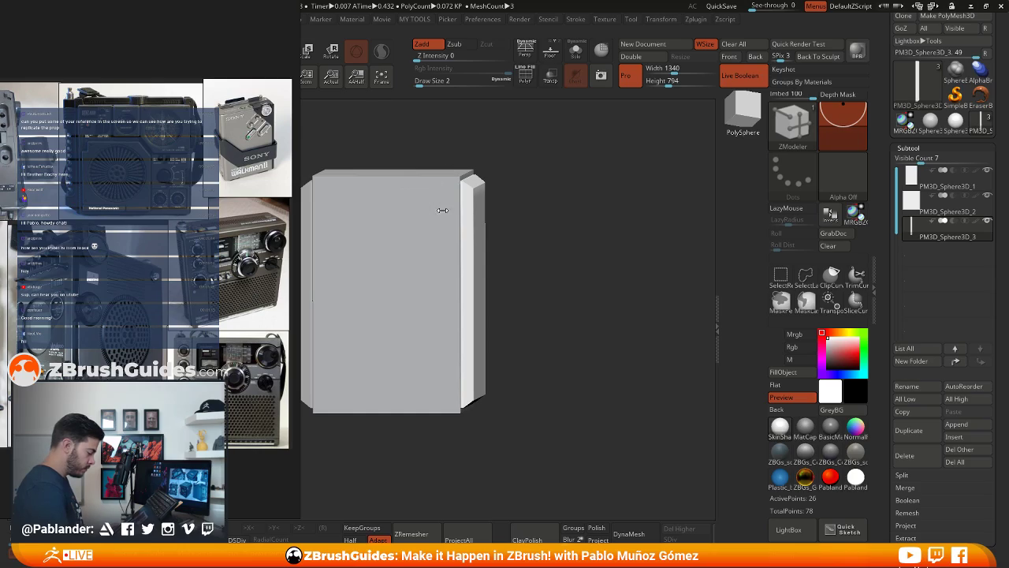
right_click_drag(115, 192, 721, 223)
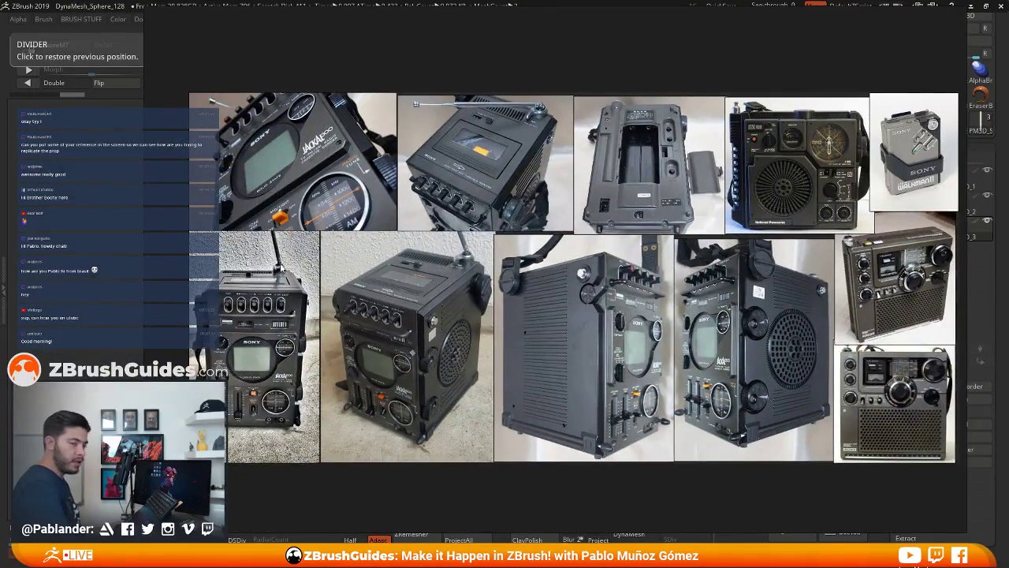
left_click_drag(280, 268, 181, 264)
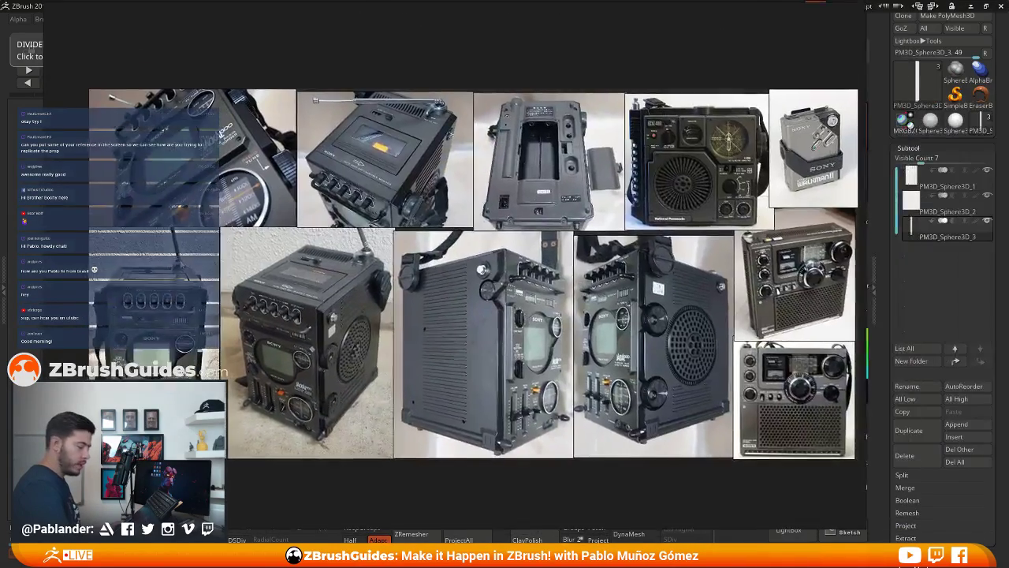
right_click_drag(488, 321, 509, 345)
right_click_drag(833, 400, 0, 396)
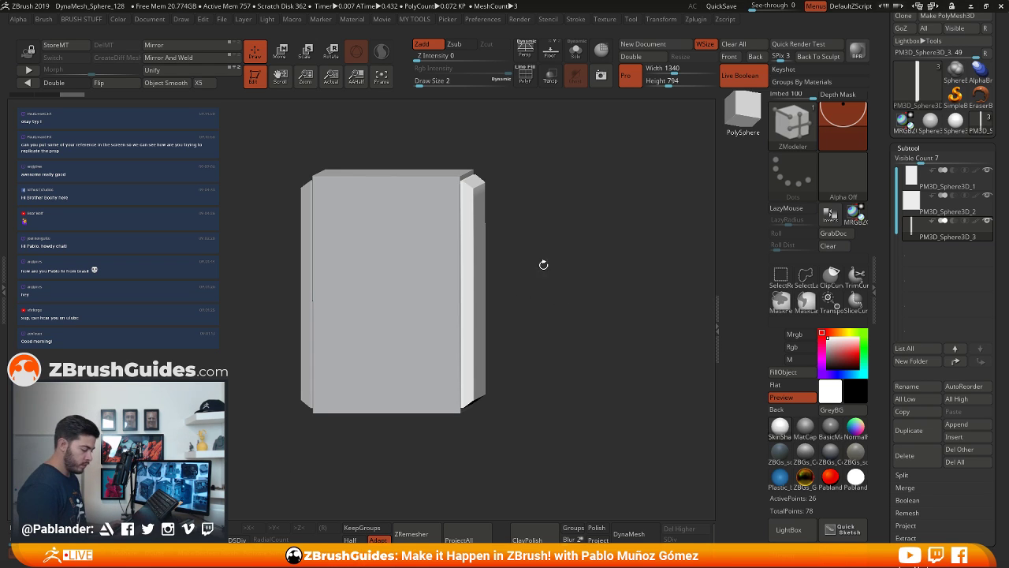
left_click_drag(546, 245, 510, 289)
left_click_drag(581, 271, 578, 266)
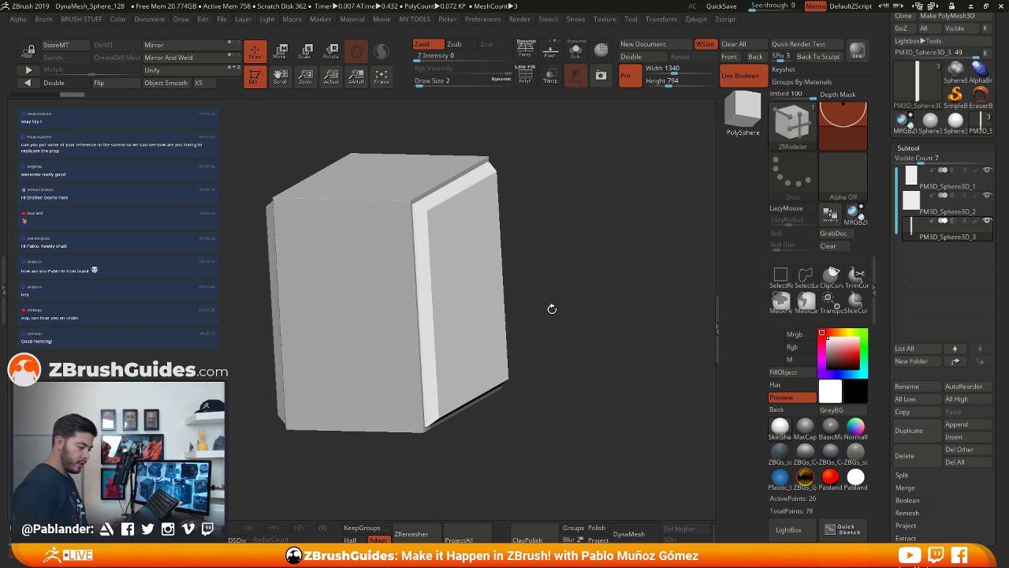
Select the main body subtool and put it in a new folder named Body
left_click_drag(898, 218, 898, 204)
left_click_drag(575, 281, 577, 290)
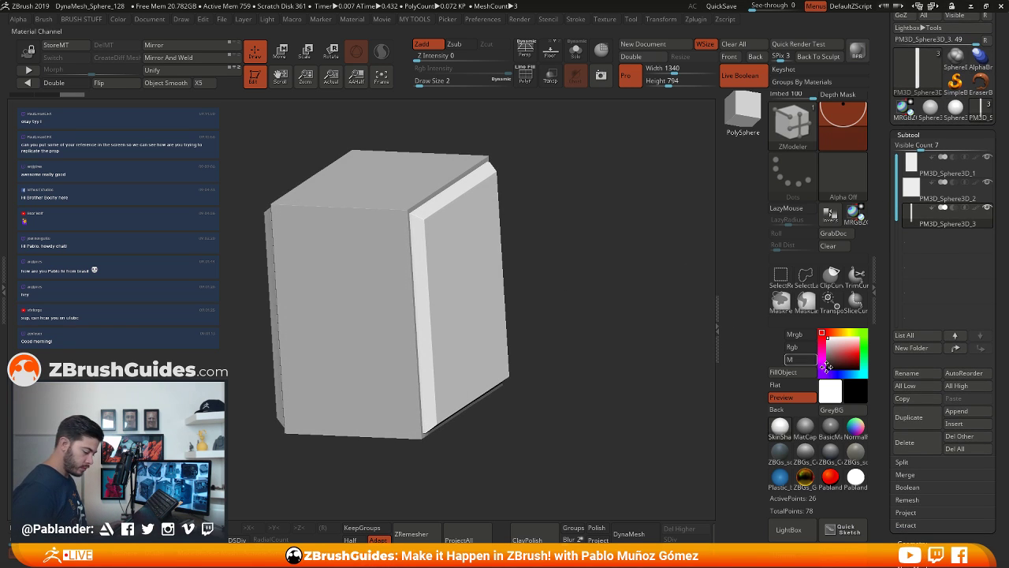
left_click(918, 166)
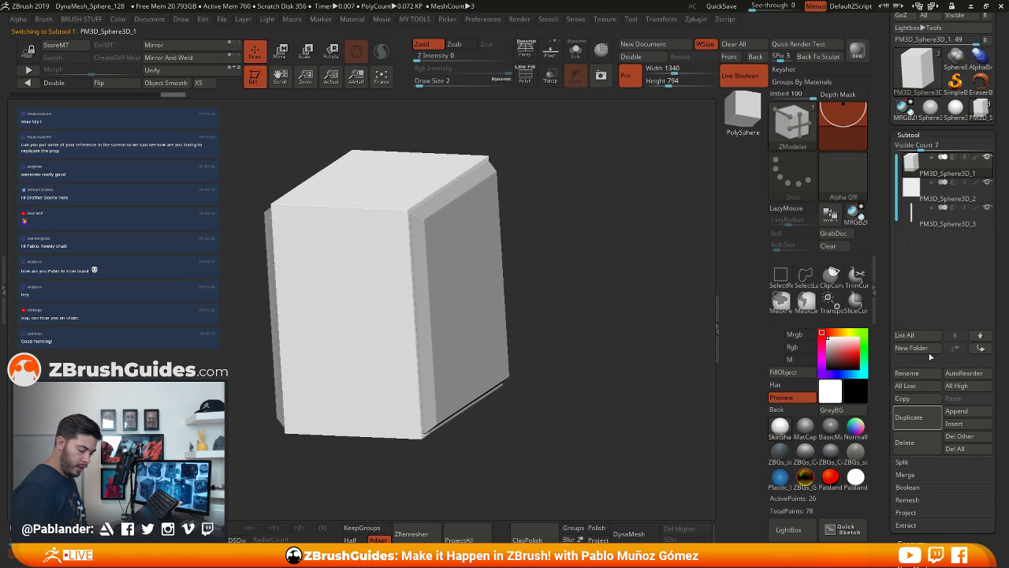
left_click(900, 349)
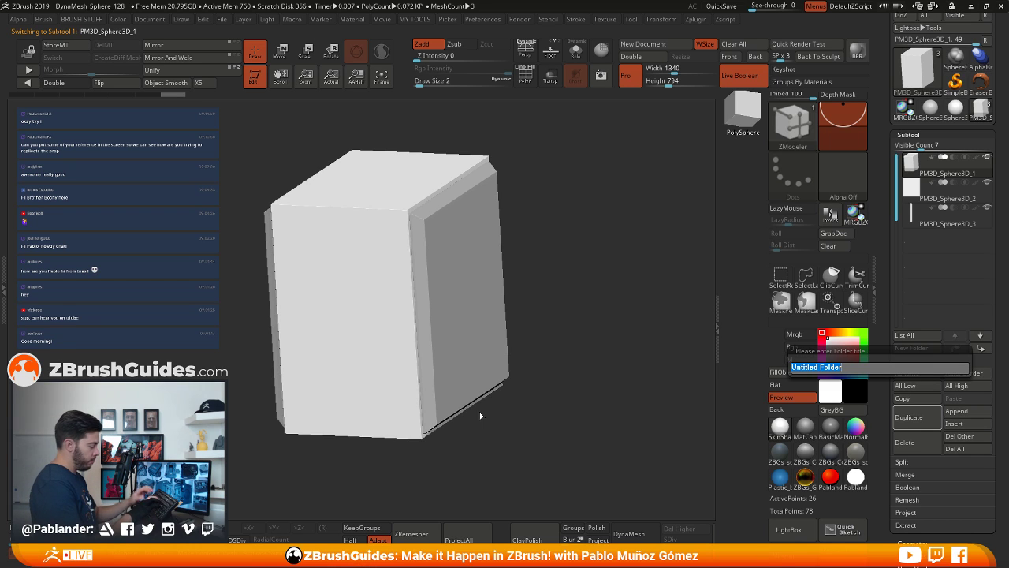
type("Body")
key("Return")
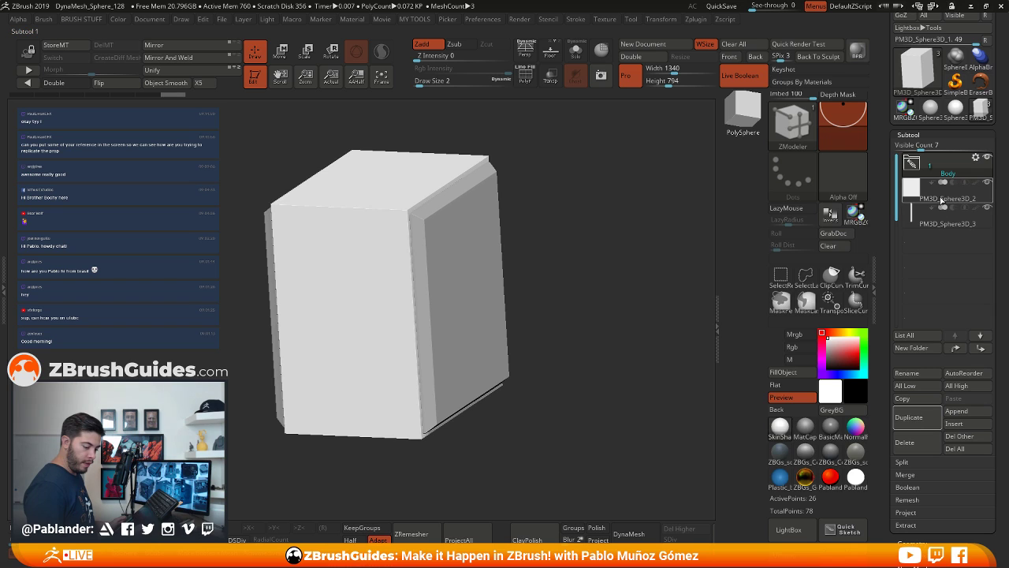
Select the first side panel, check it in solo and from the front, and put it in a new folder named R_side
left_click(957, 193)
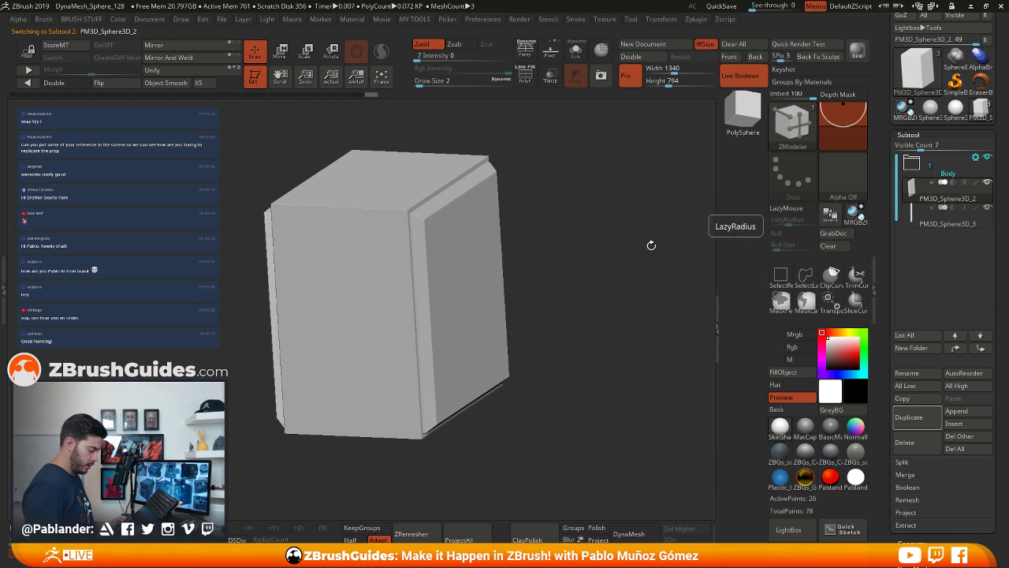
left_click(575, 49)
left_click(575, 50)
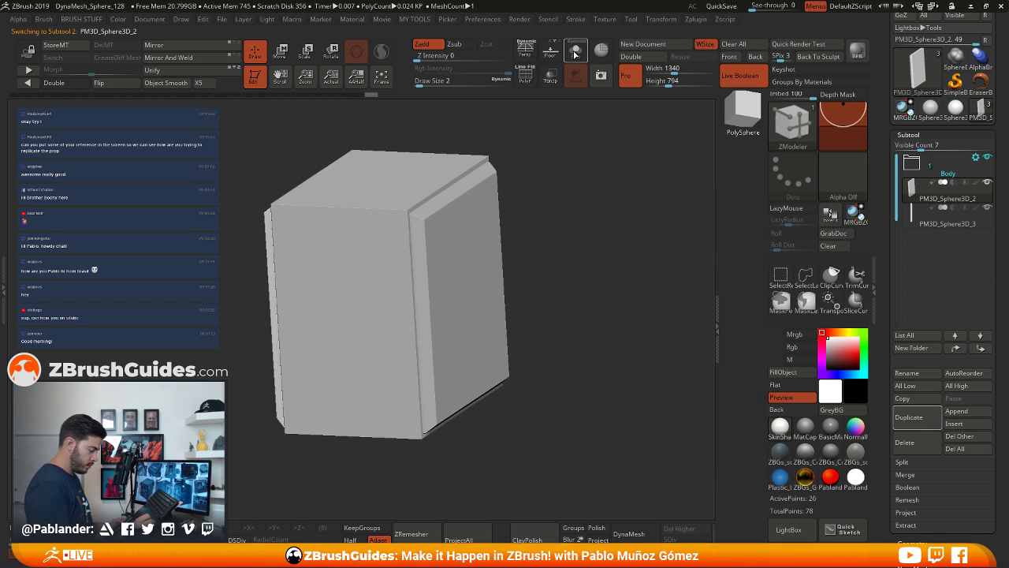
left_click_drag(574, 169, 558, 187, "shift")
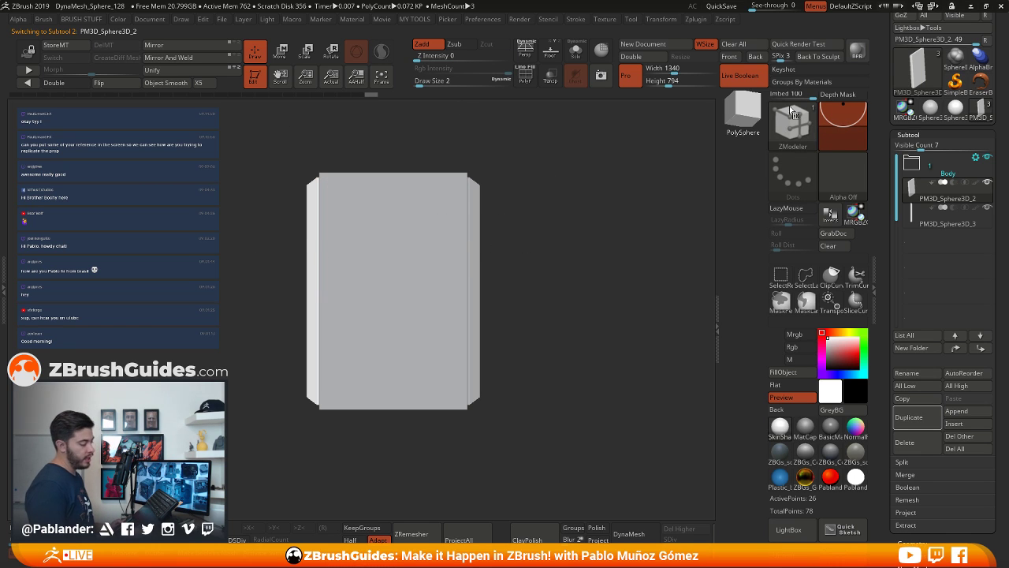
left_click(921, 348)
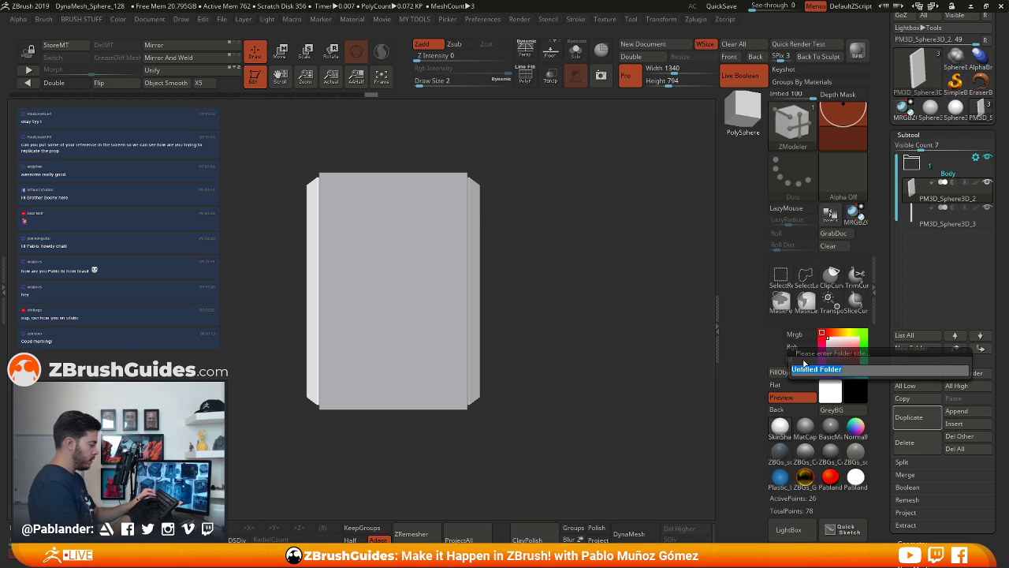
type("R")
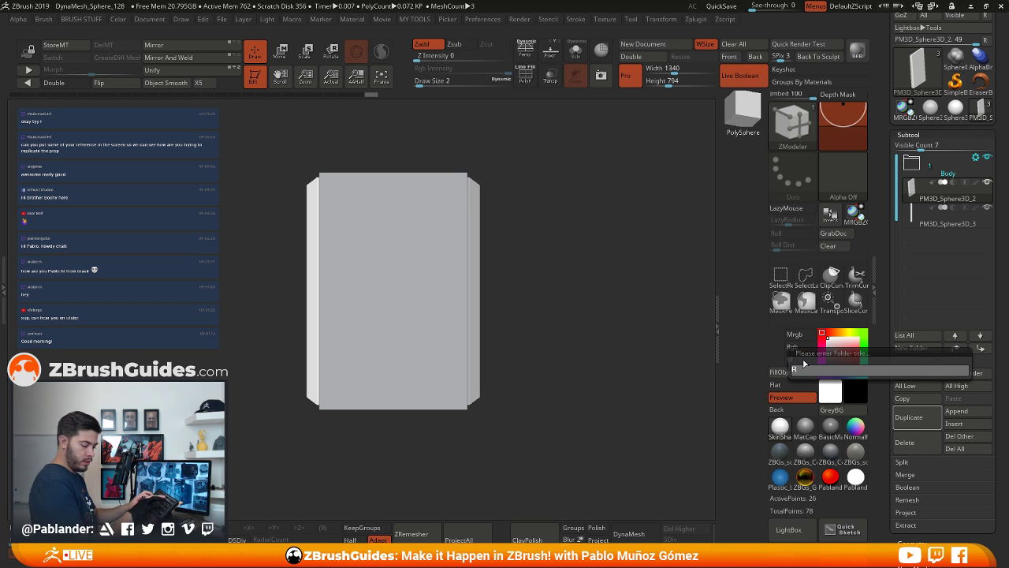
type("_sid")
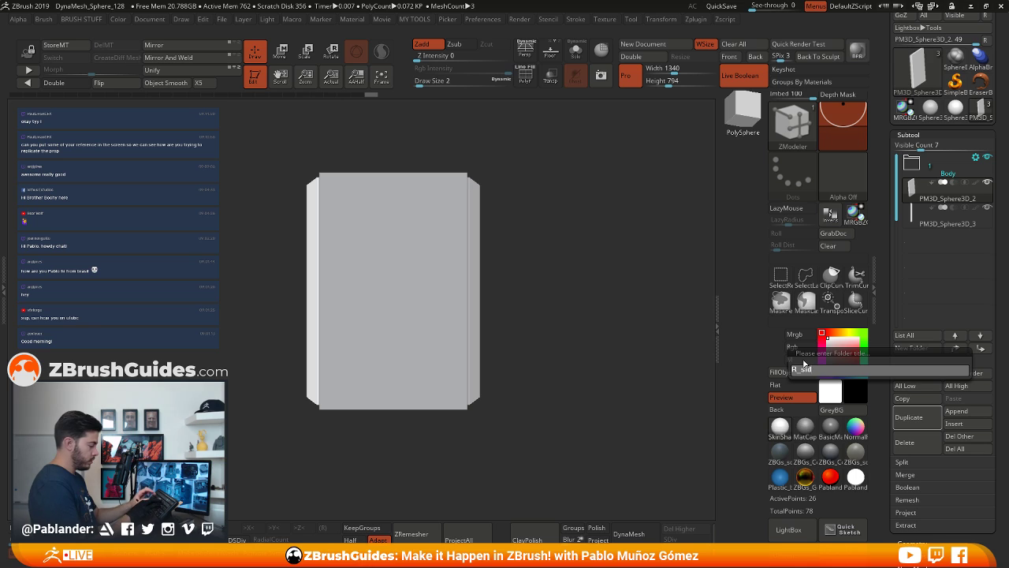
type("e")
key("Return")
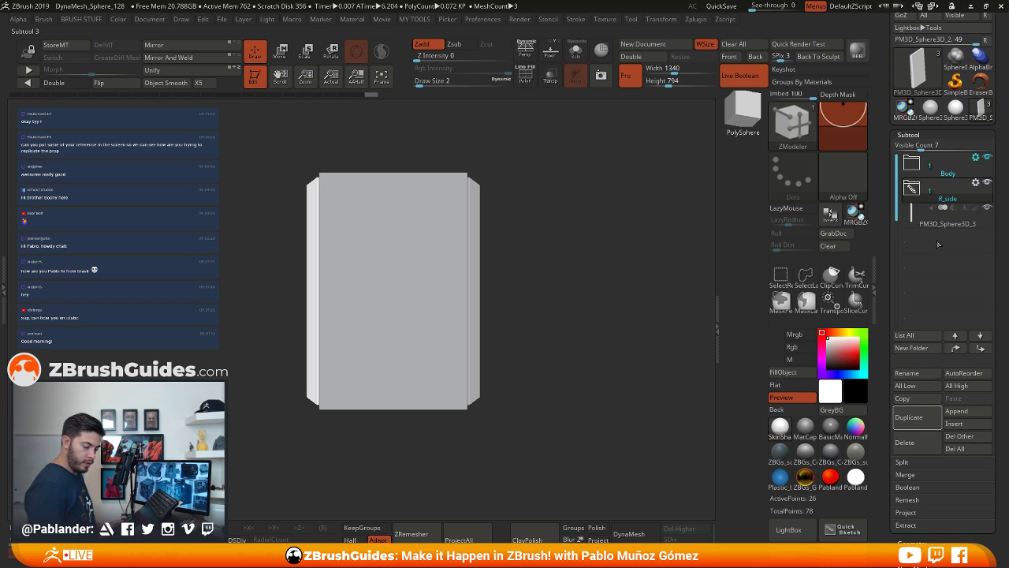
Put the opposite side panel in a new folder named L_side and collapse that folder
left_click(950, 224)
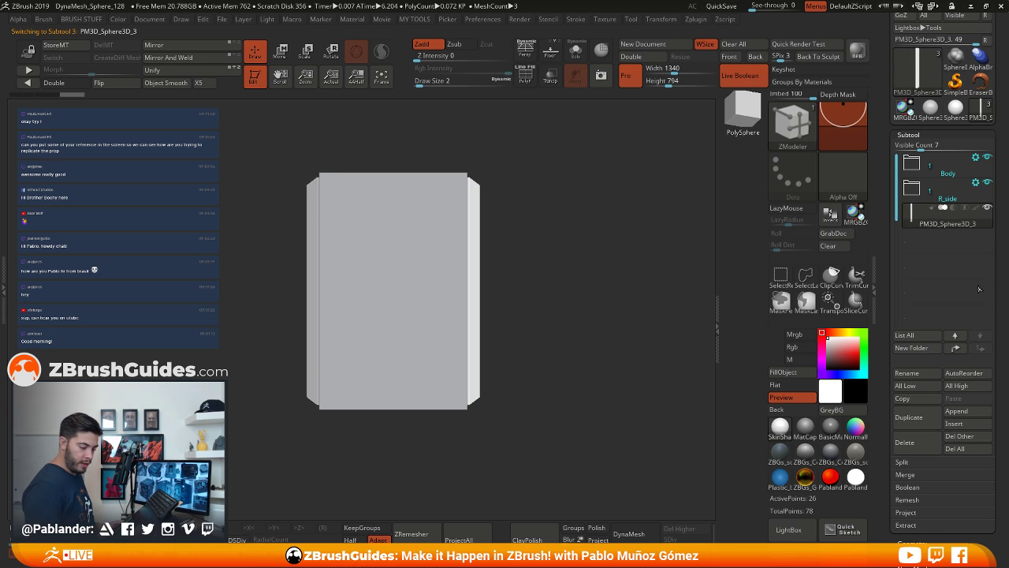
left_click(916, 351)
key("BackSpace")
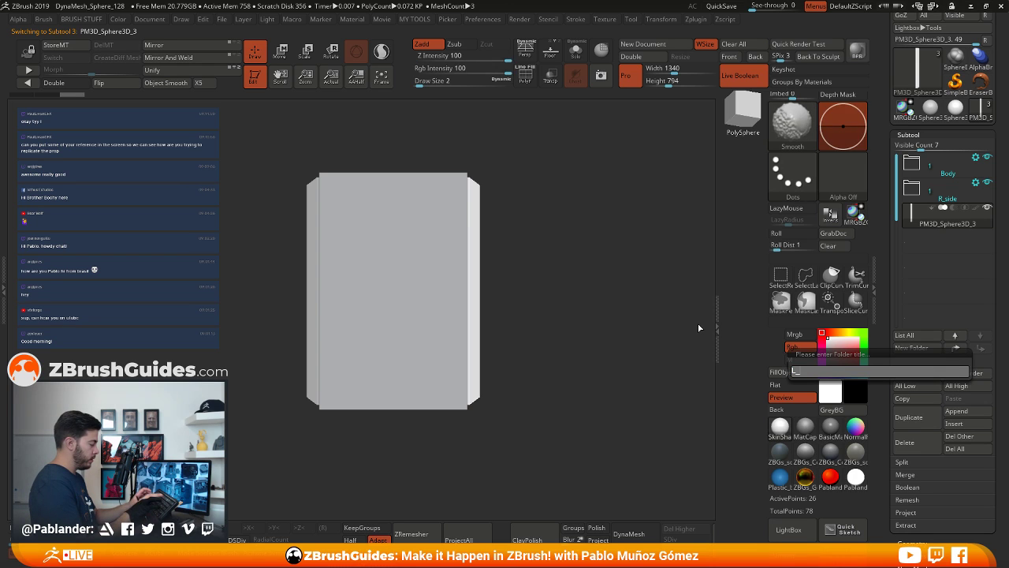
type("L_side")
key("Return")
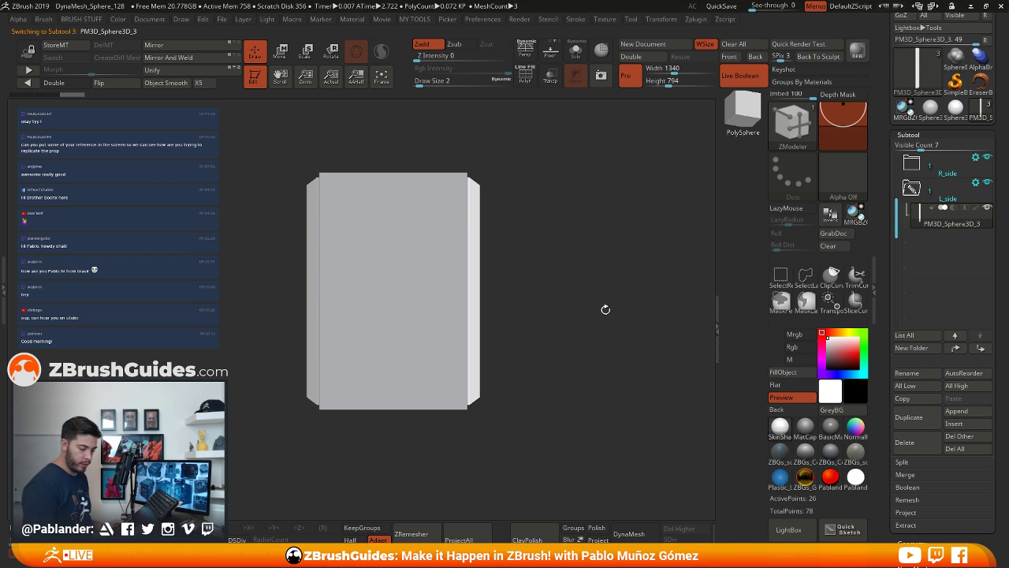
left_click_drag(896, 199, 897, 153)
left_click(912, 214)
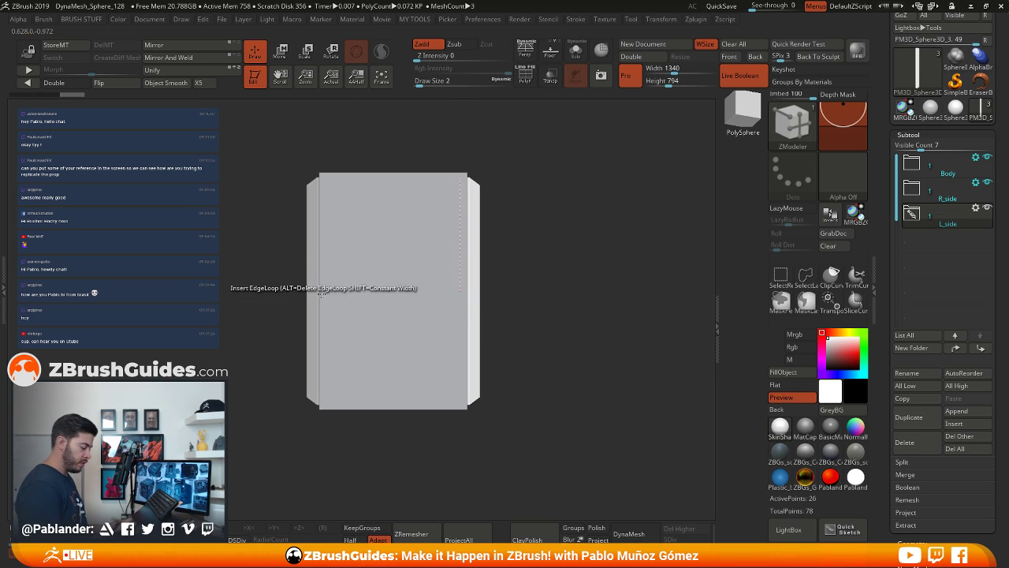
Expand the Body folder to make the main body active and return to a straight front view
left_click_drag(539, 297, 531, 317)
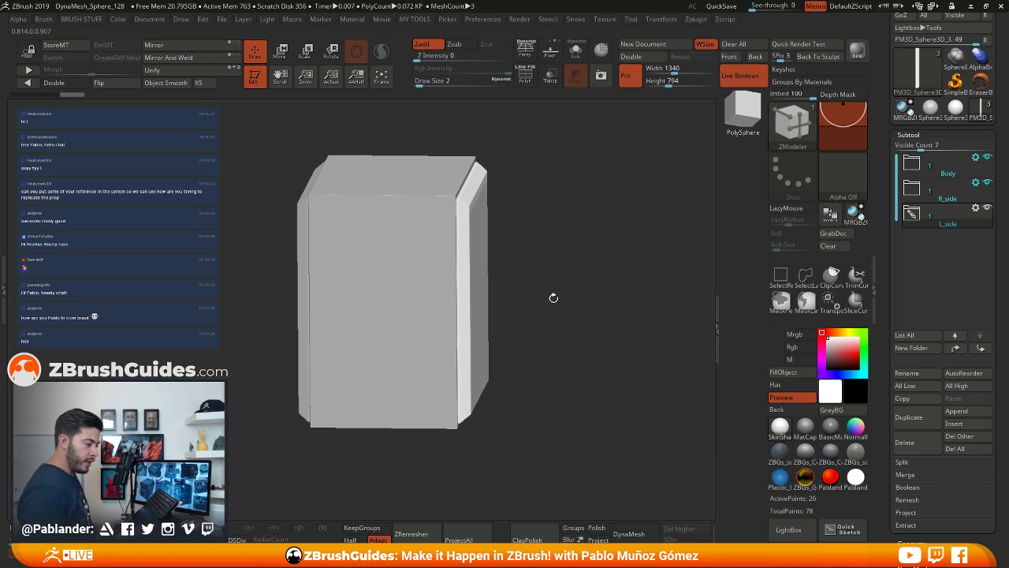
left_click_drag(551, 294, 567, 309, "shift")
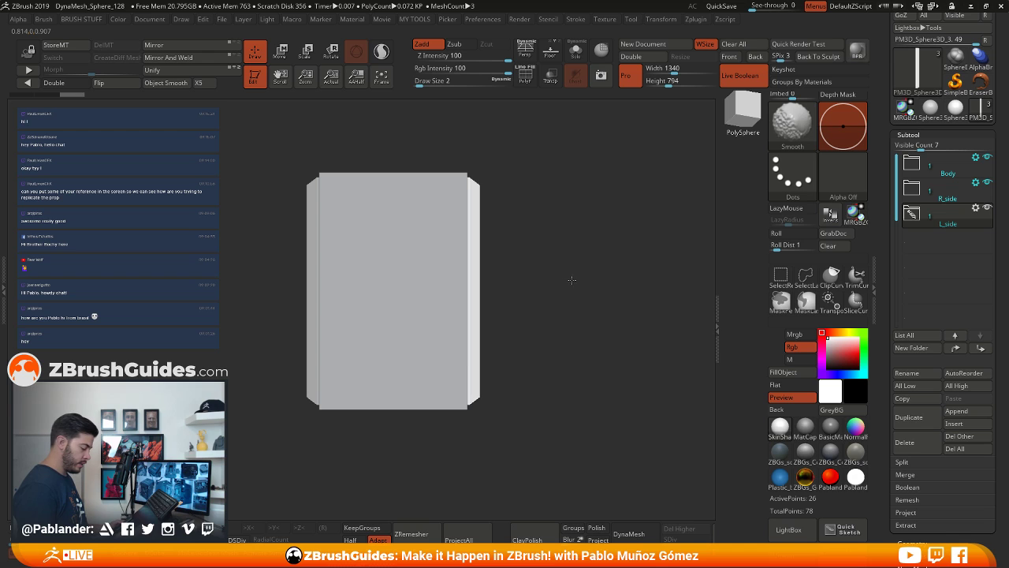
mouse_move(565, 272)
left_mouse_down()
mouse_move(561, 253)
mouse_move(579, 287)
mouse_move(547, 254)
mouse_move(583, 272)
left_mouse_up()
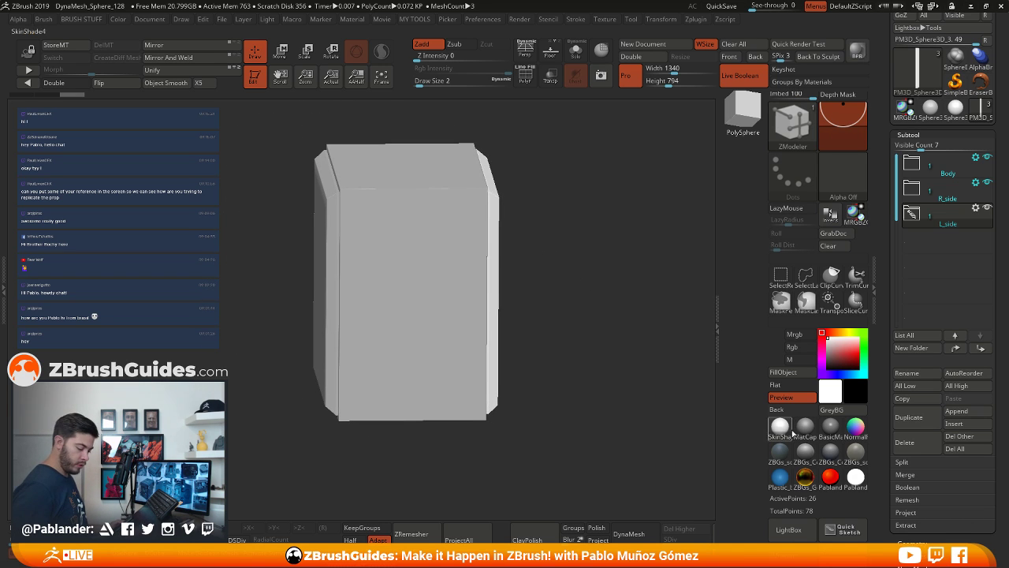
left_click(913, 164)
left_click_drag(581, 323, 540, 316)
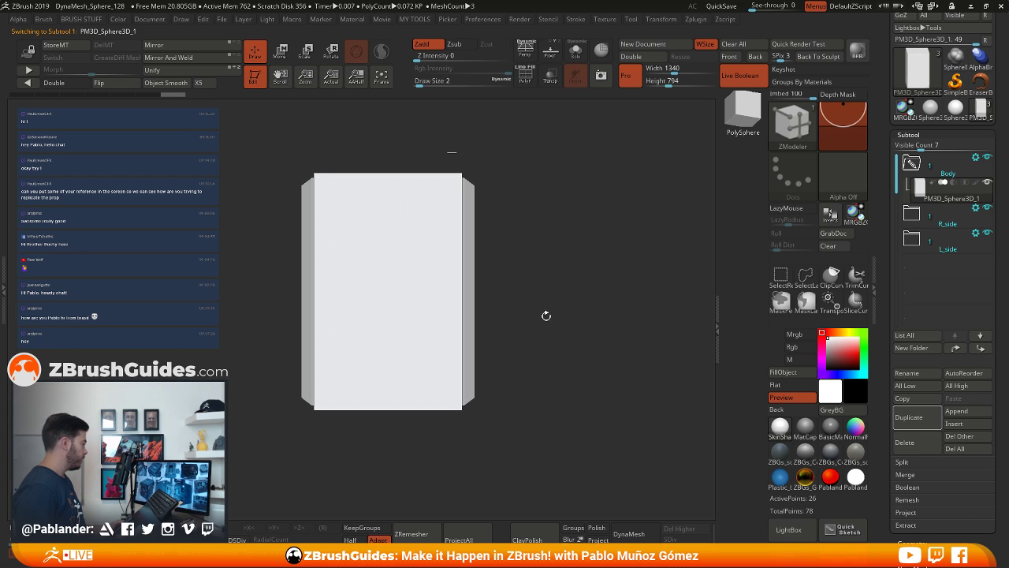
key("ctrl")
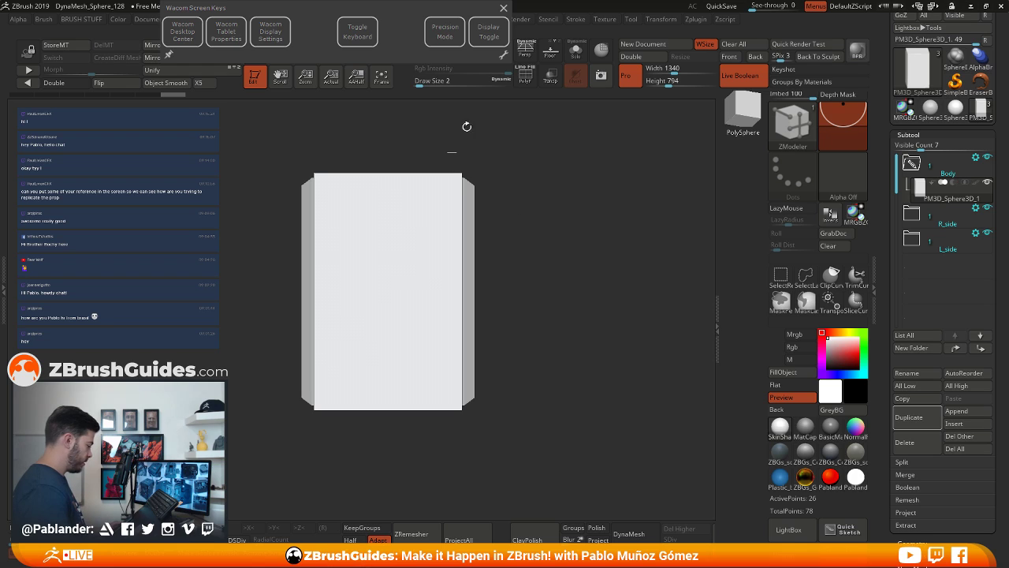
left_click(503, 8)
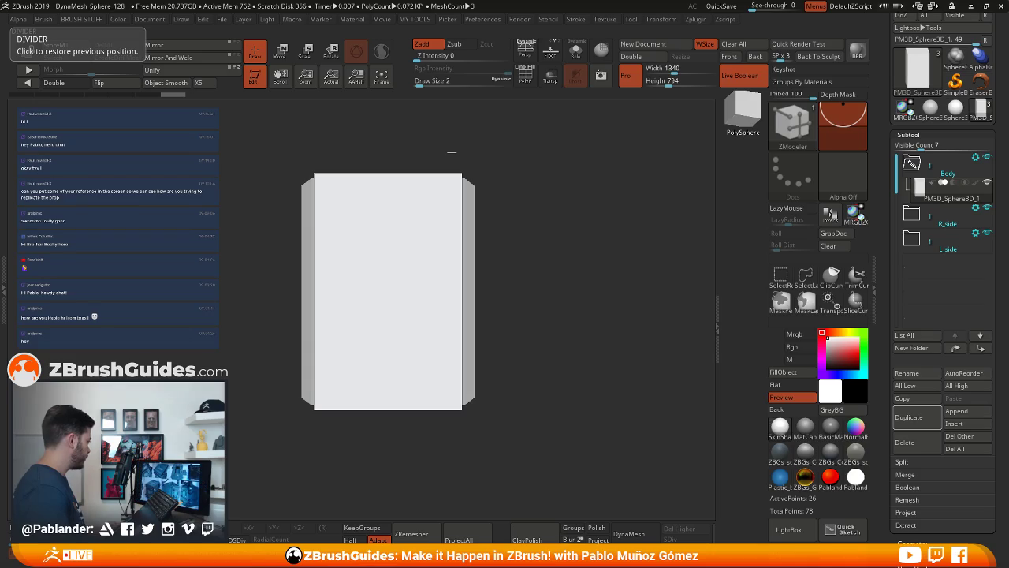
Bring up the reference board and examine the radio's side grille, edges and front controls in the three-quarter photo
right_click_drag(0, 271, 577, 175)
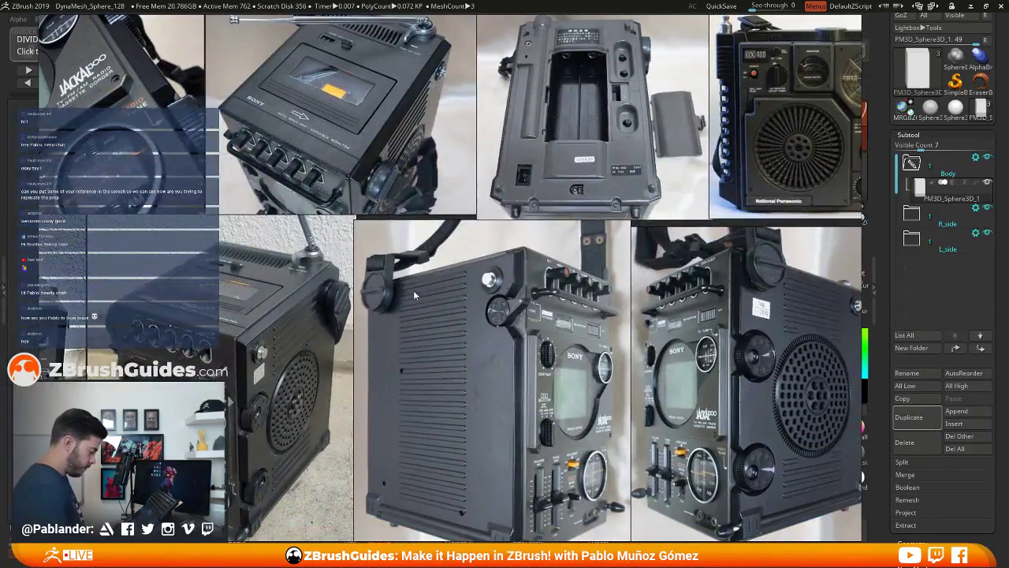
middle_click_drag(413, 290, 524, 268)
middle_click_drag(359, 289, 548, 213)
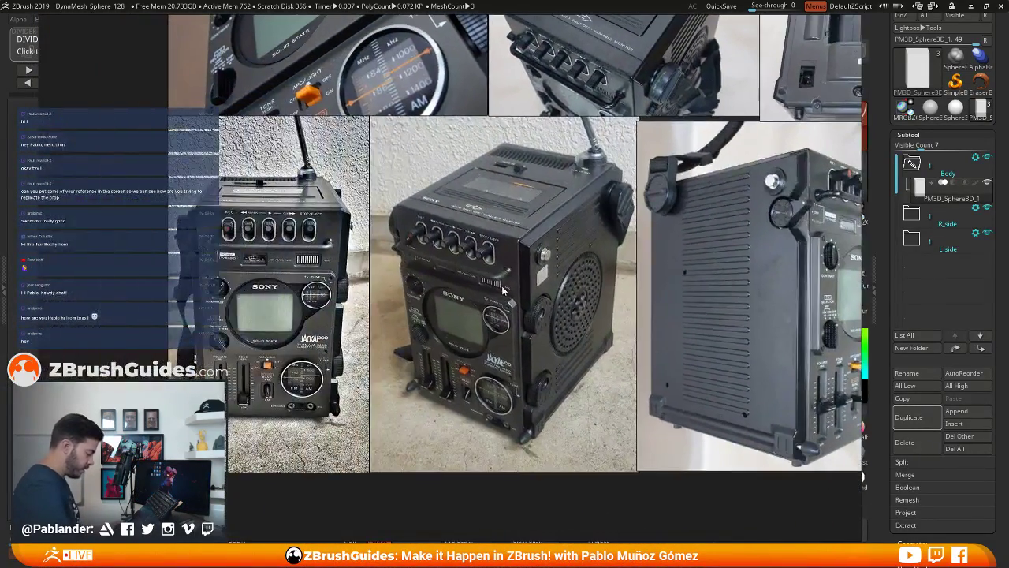
scroll(503, 290, "up", 5)
scroll(567, 298, "down", 1)
middle_click_drag(567, 296, 559, 276)
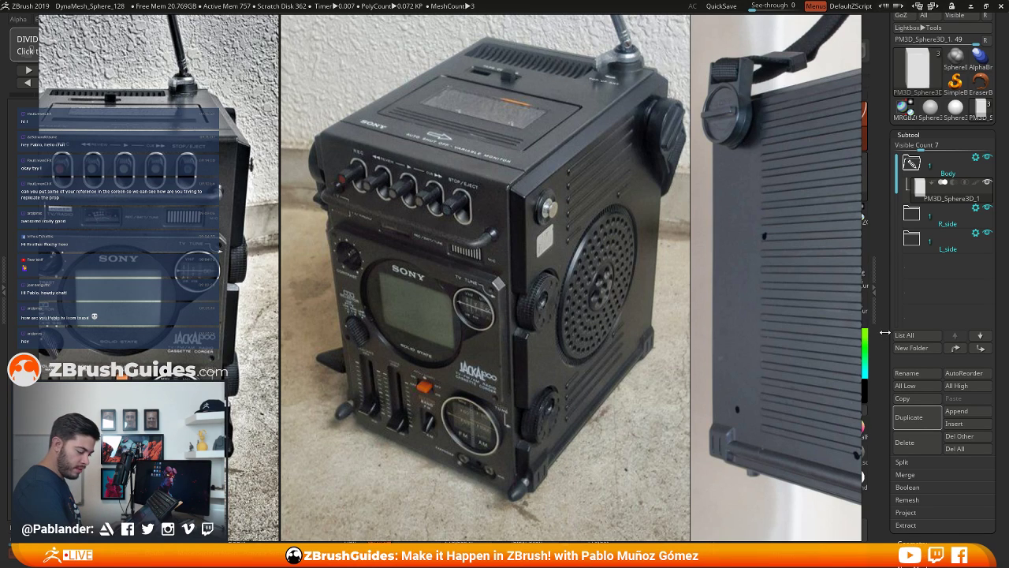
Show the EdgeLoop options in the body's Geometry settings
left_click_drag(887, 335, 886, 252)
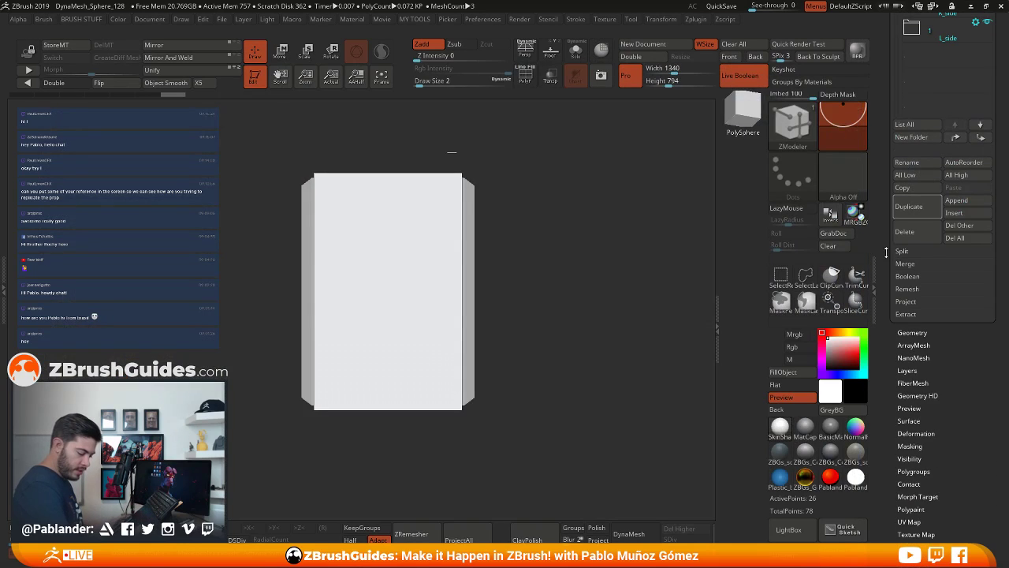
left_click(912, 332)
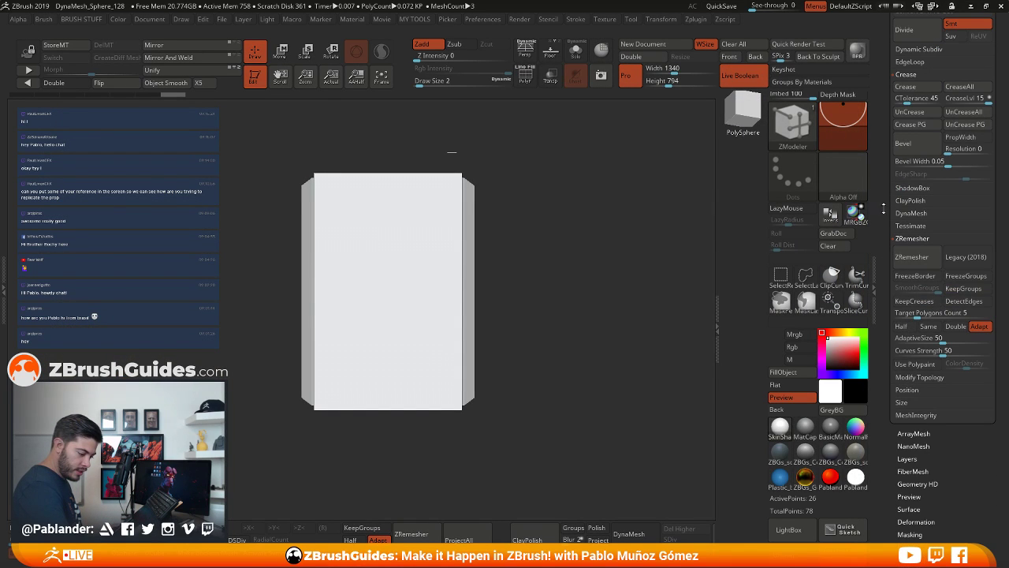
left_click_drag(885, 209, 889, 240)
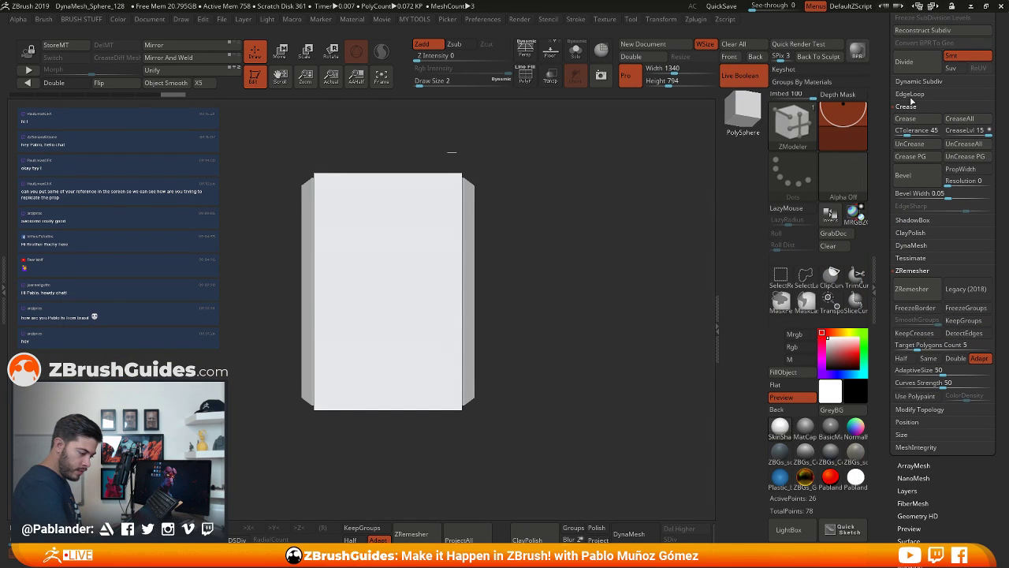
left_click(911, 97)
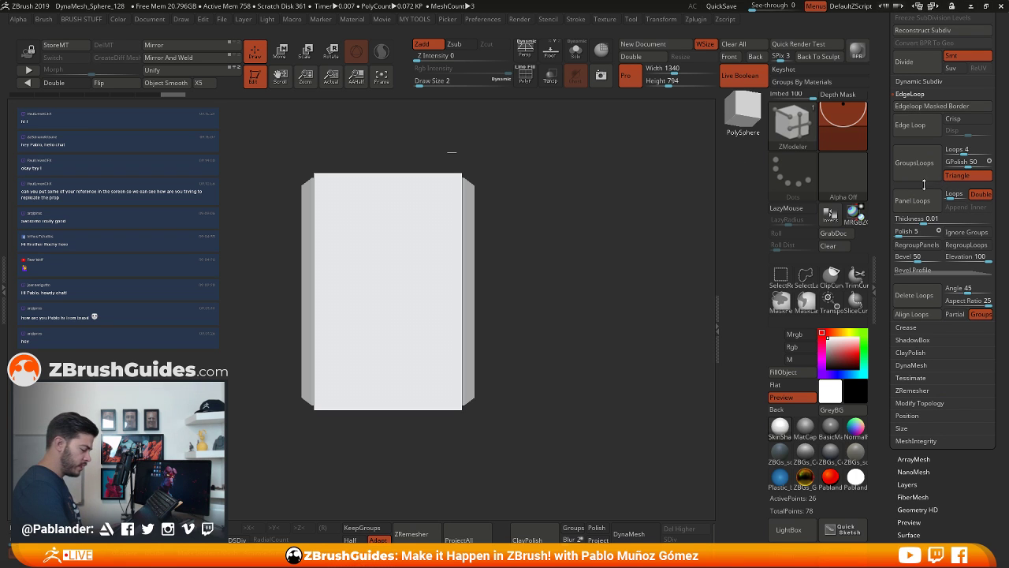
left_click_drag(886, 85, 894, 186)
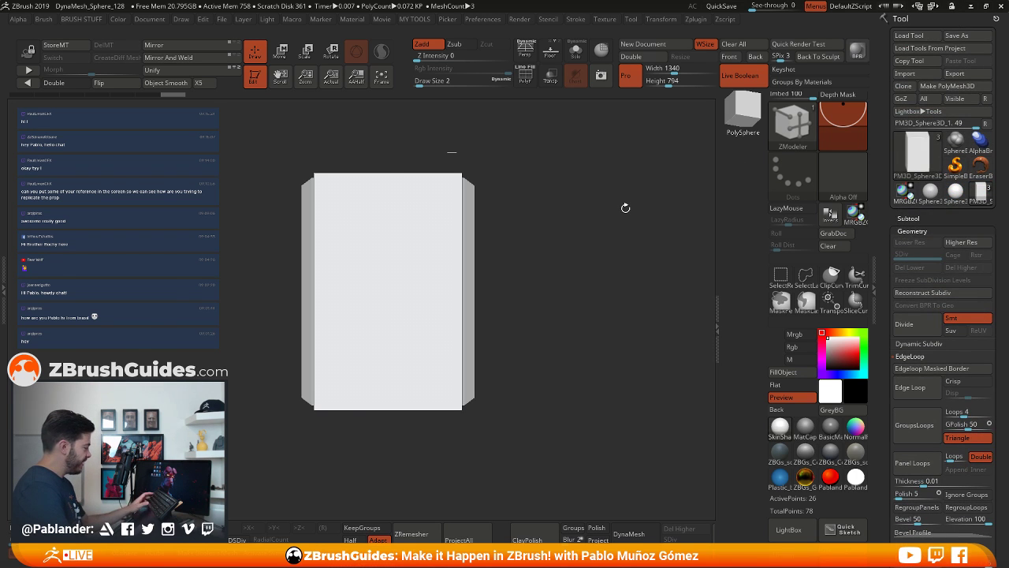
Return to the reference board and compare the radio's straight front photo with the three-quarter photo
key("alt+Tab")
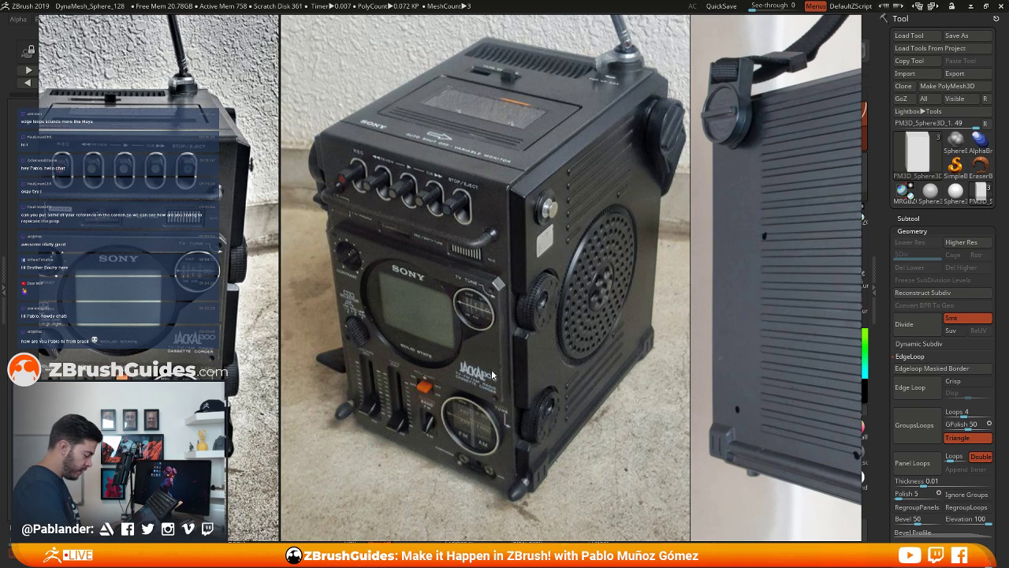
middle_click_drag(393, 356, 501, 342)
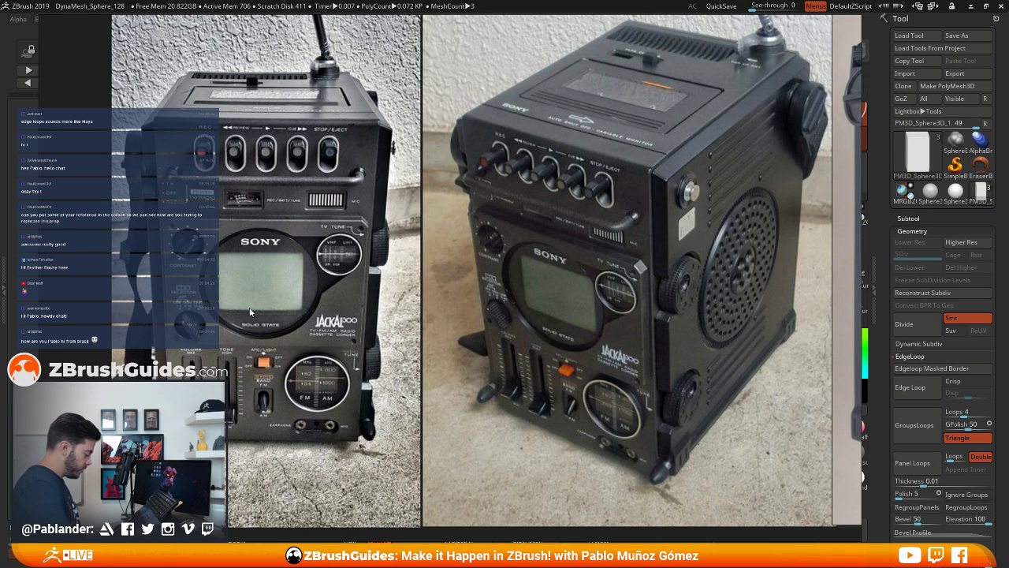
right_click_drag(715, 303, 0, 276)
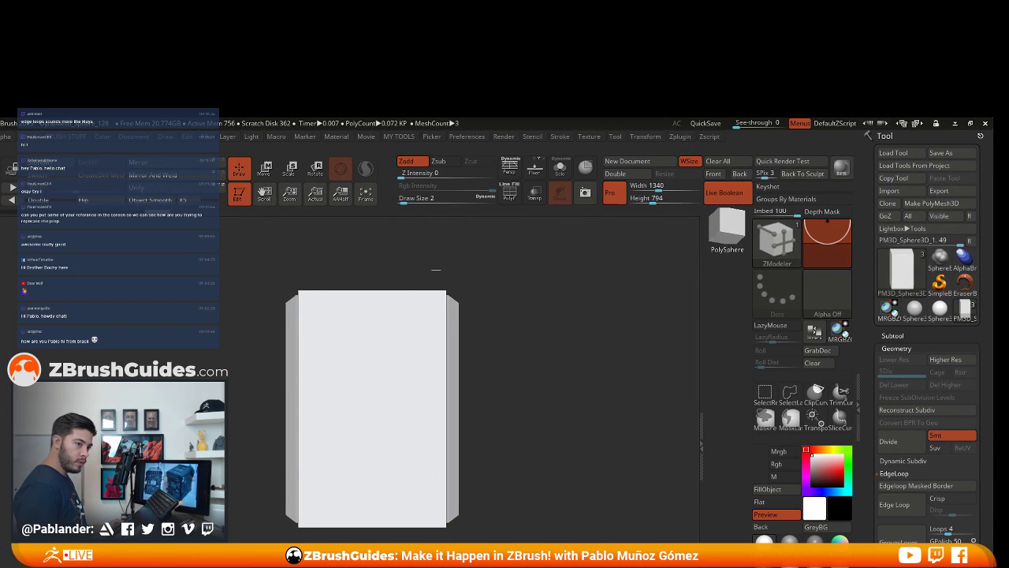
Duplicate the main body subtool inside the Body folder
left_click_drag(525, 387, 528, 384)
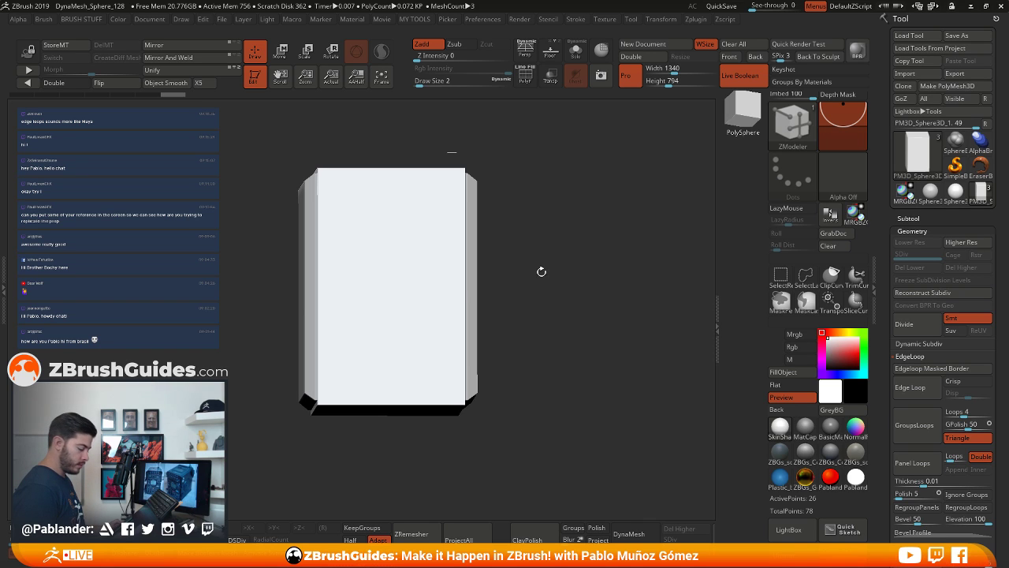
left_click_drag(542, 271, 549, 301)
left_click(908, 219)
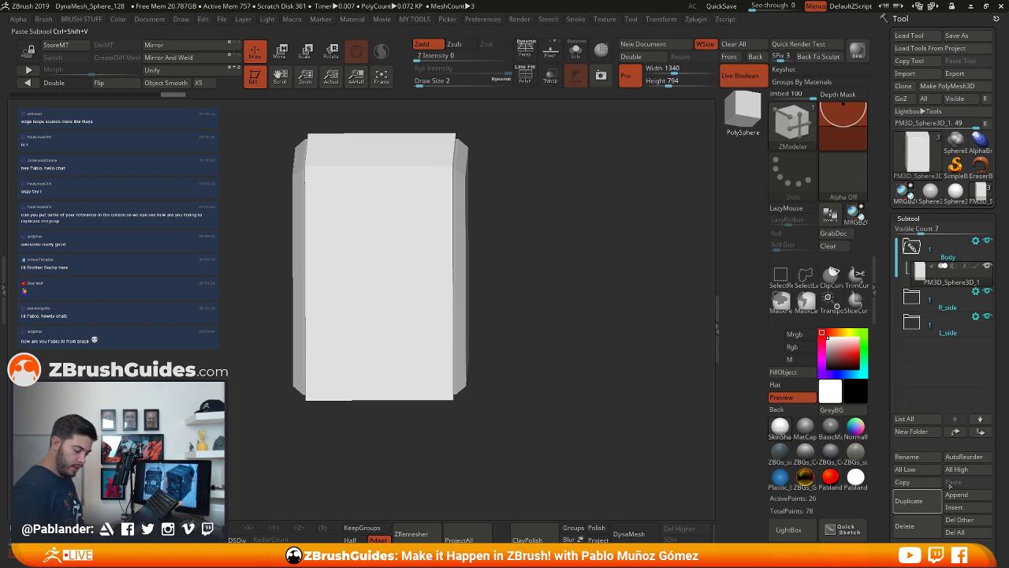
left_click(924, 500)
left_click(925, 500)
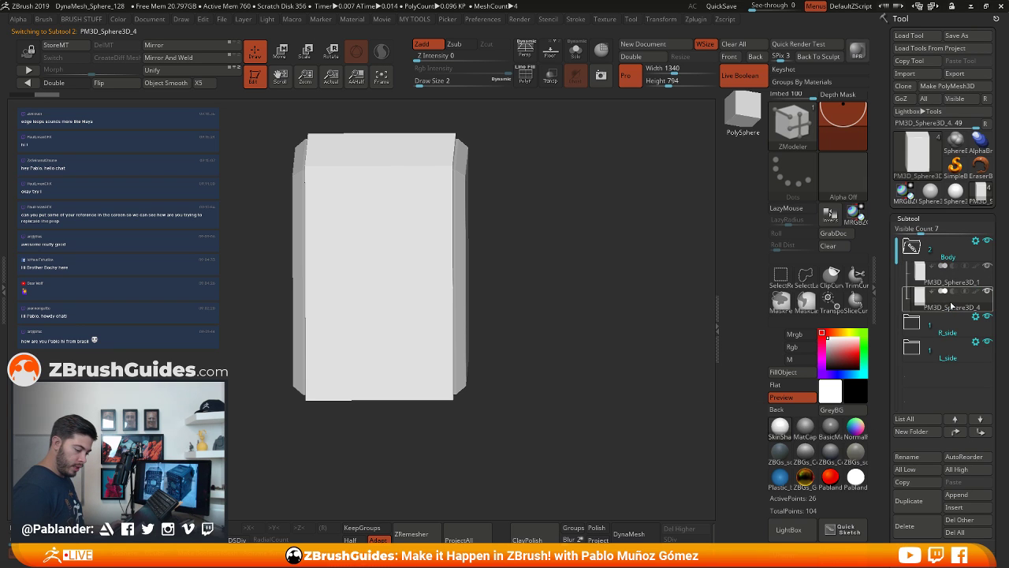
Move the duplicated body subtool out of the Body folder to the end of the subtool list and collapse that folder
left_click_drag(950, 301, 955, 383)
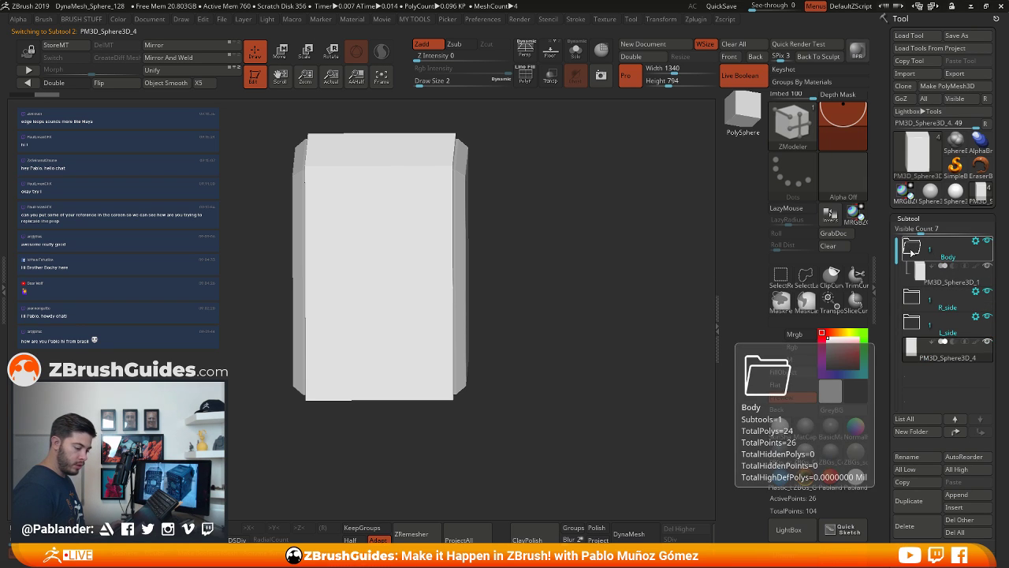
left_click_drag(888, 251, 888, 207)
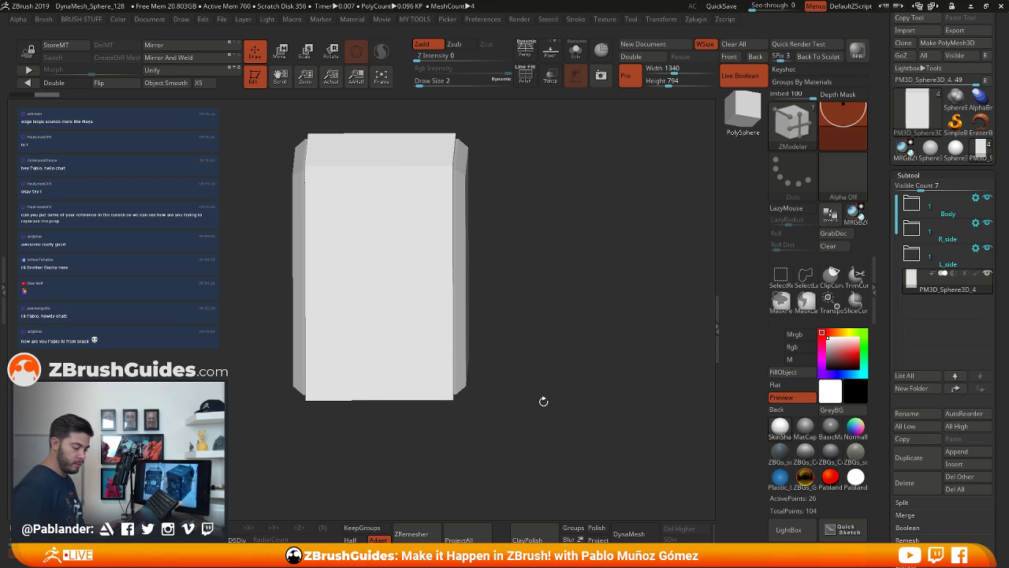
left_click_drag(551, 360, 547, 369, "alt")
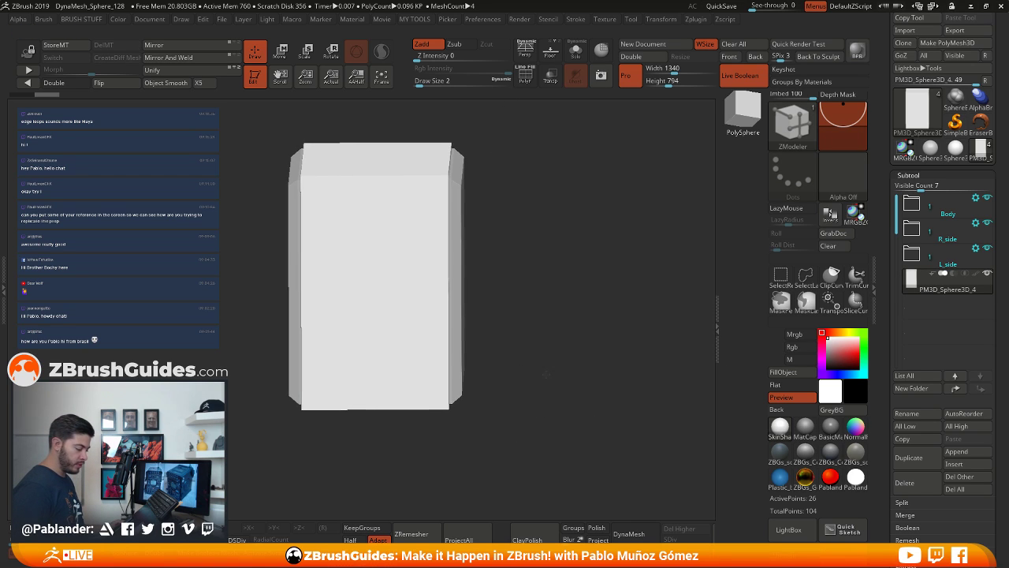
Put the duplicated body subtool into a new folder named Front_pannel
left_click(919, 389)
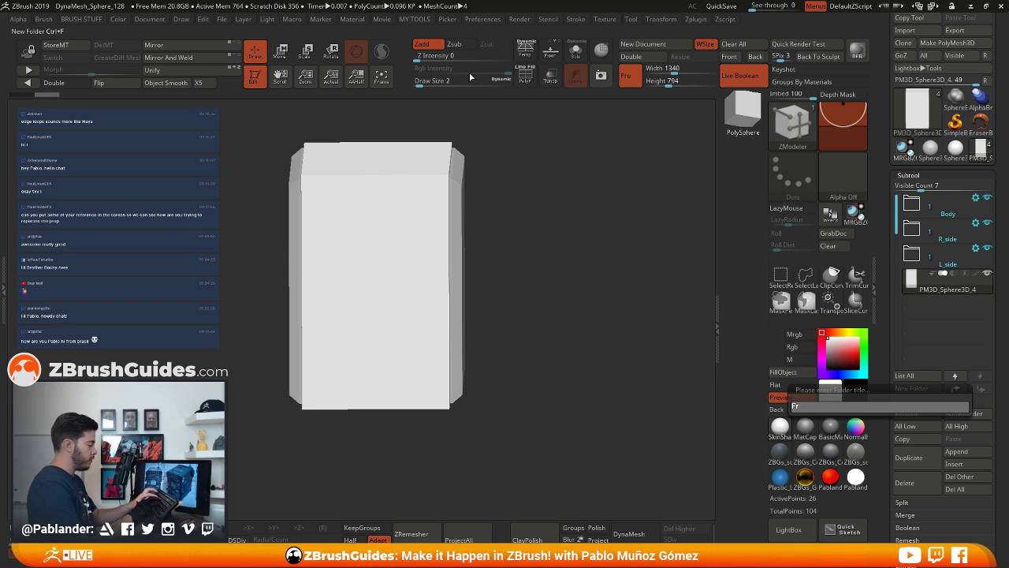
type("Front")
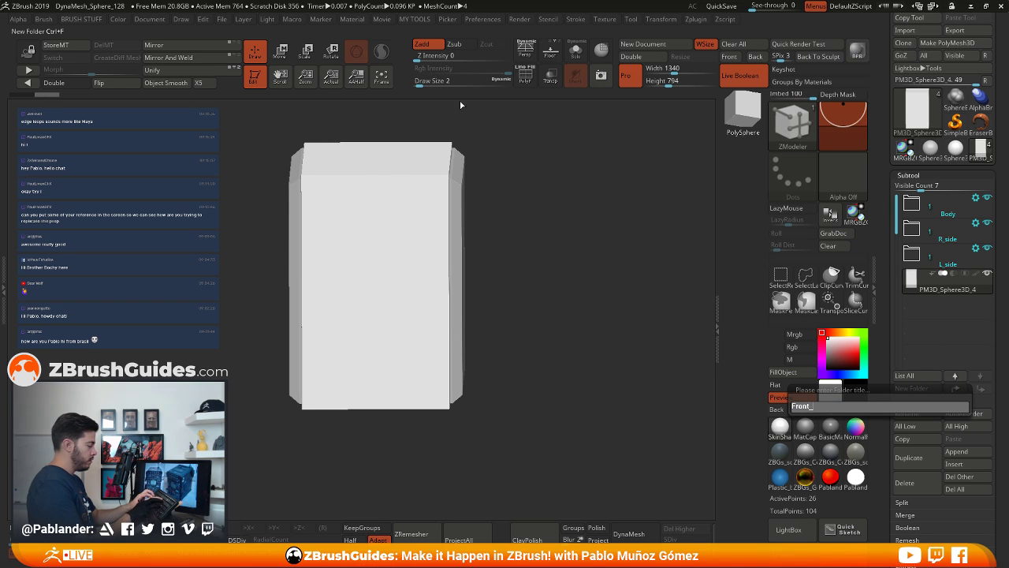
type("_pannel")
key("Return")
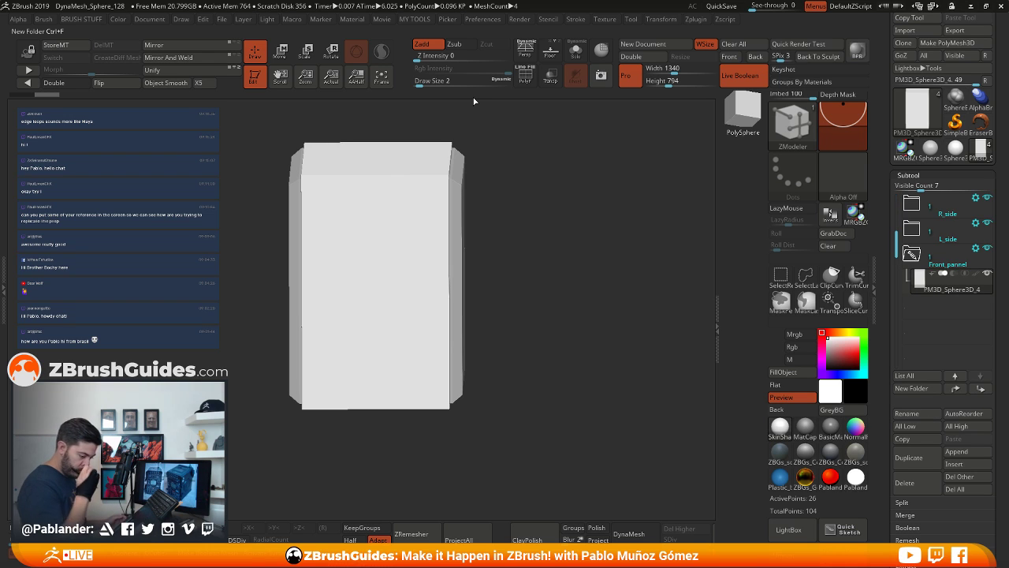
scroll(946, 216, "up", 1)
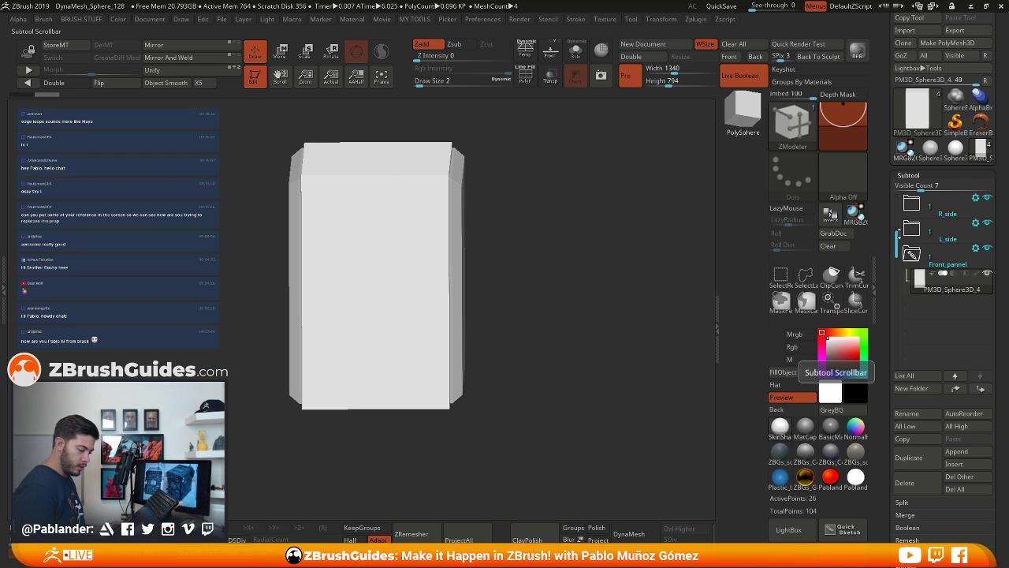
Turn on PolyFrame, move the duplicate forward and scale it down into a wide, low block on the body's front
left_click_drag(484, 311, 511, 252)
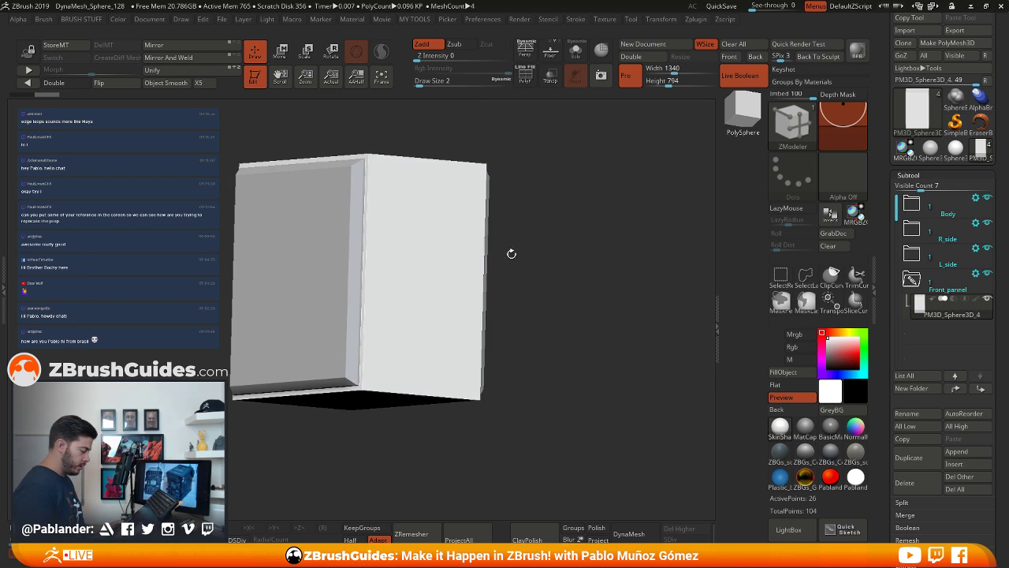
left_click_drag(556, 179, 583, 283)
left_click(526, 76)
left_click(280, 51)
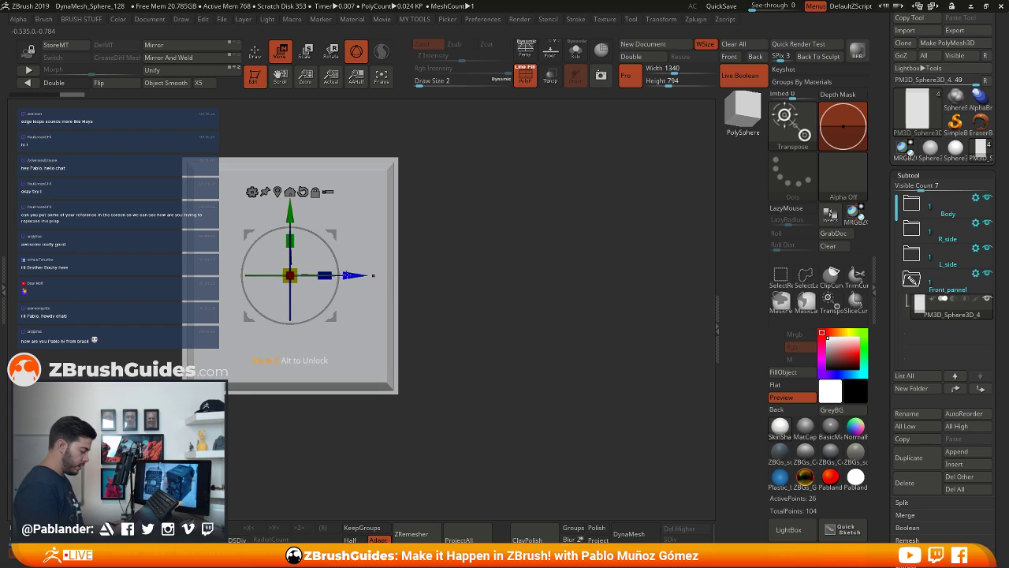
left_click_drag(354, 275, 436, 276)
left_click_drag(513, 257, 548, 249)
left_click_drag(372, 260, 322, 294)
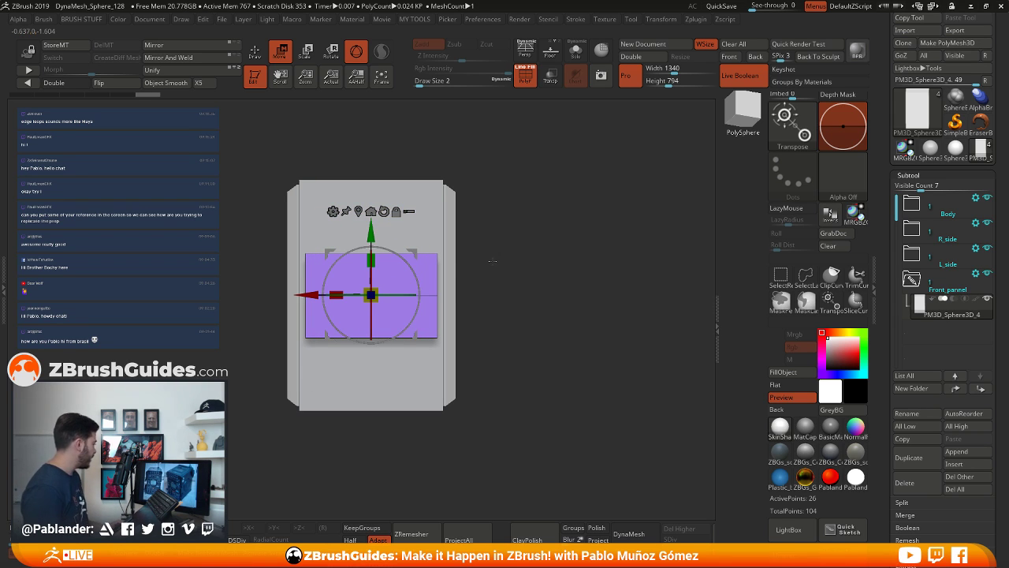
Widen the front block slightly, flatten its depth into a thin panel and seat it against the body's front face
left_click_drag(337, 294, 333, 294)
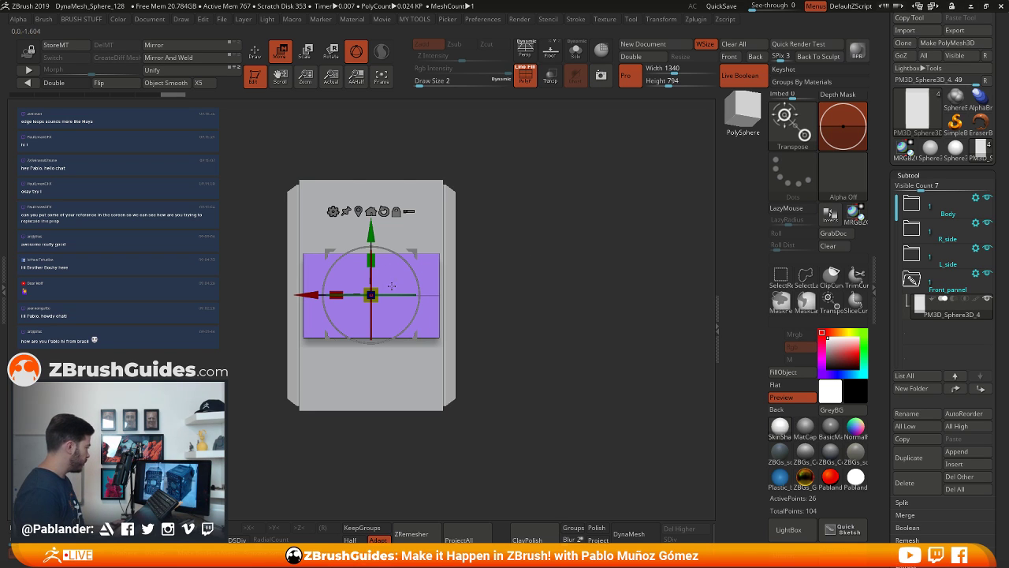
mouse_move(377, 284)
left_mouse_down()
mouse_move(394, 277)
mouse_move(388, 284)
left_mouse_up()
left_click_drag(512, 277, 544, 280)
mouse_move(406, 295)
left_mouse_down()
mouse_move(354, 295)
mouse_move(467, 295)
mouse_move(396, 294)
left_mouse_up()
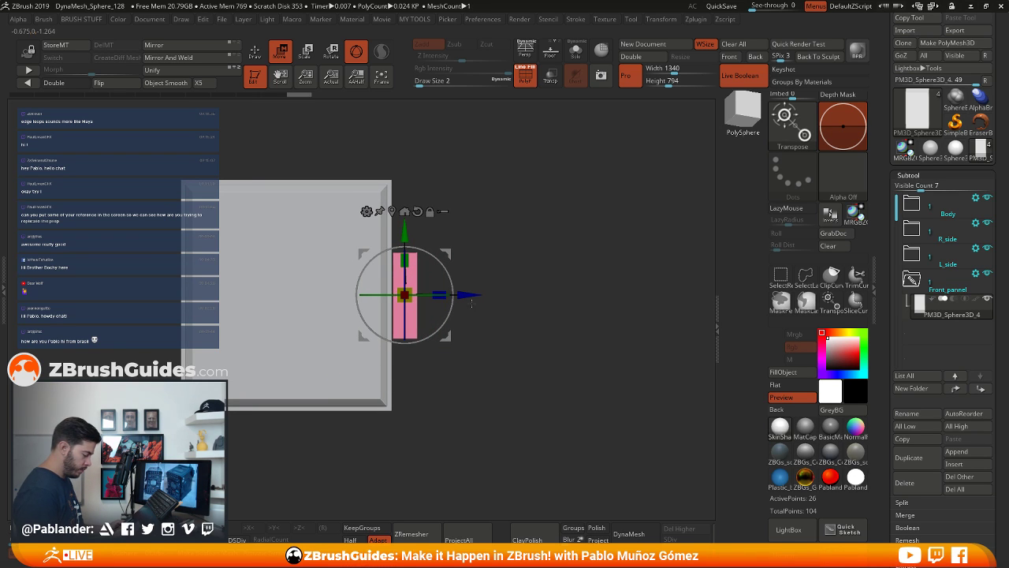
left_click_drag(465, 295, 453, 295)
left_click_drag(607, 295, 552, 361)
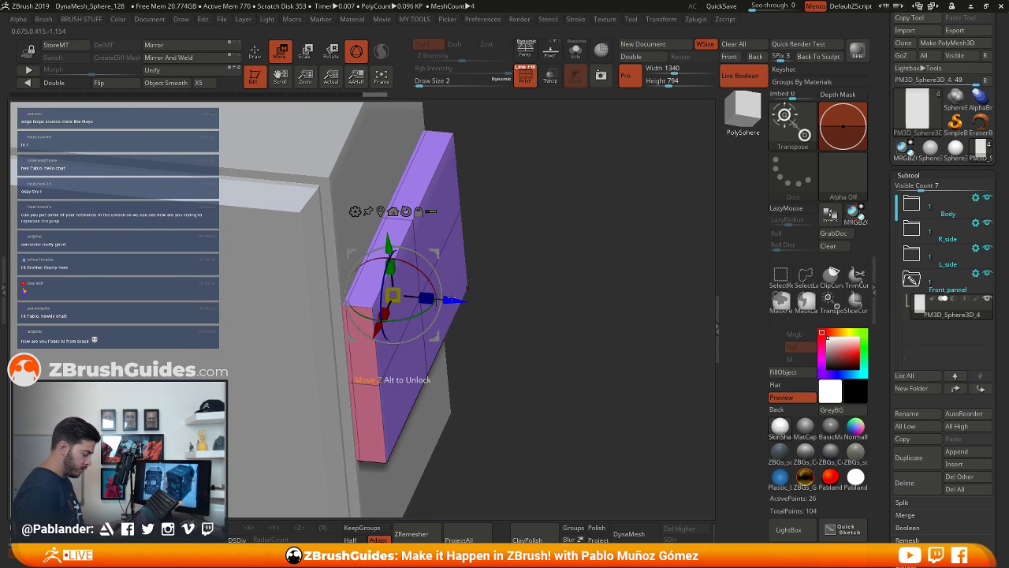
mouse_move(452, 297)
left_mouse_down()
mouse_move(401, 295)
mouse_move(461, 300)
left_mouse_up()
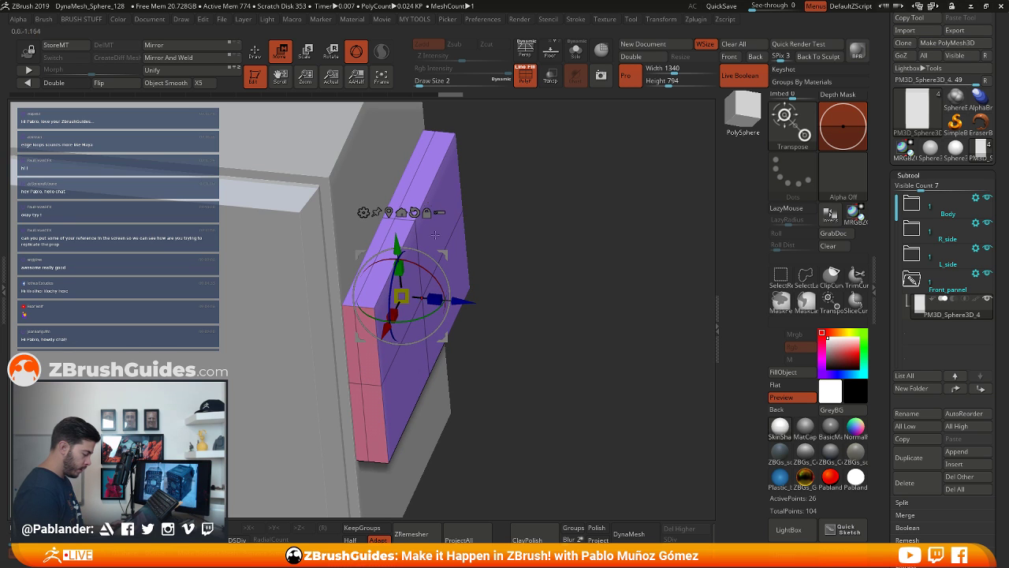
Isolate the front panel with Solo, ready for ZModeler editing, and activate symmetry across X
left_click_drag(517, 261, 528, 381)
left_click_drag(613, 266, 593, 261, "alt")
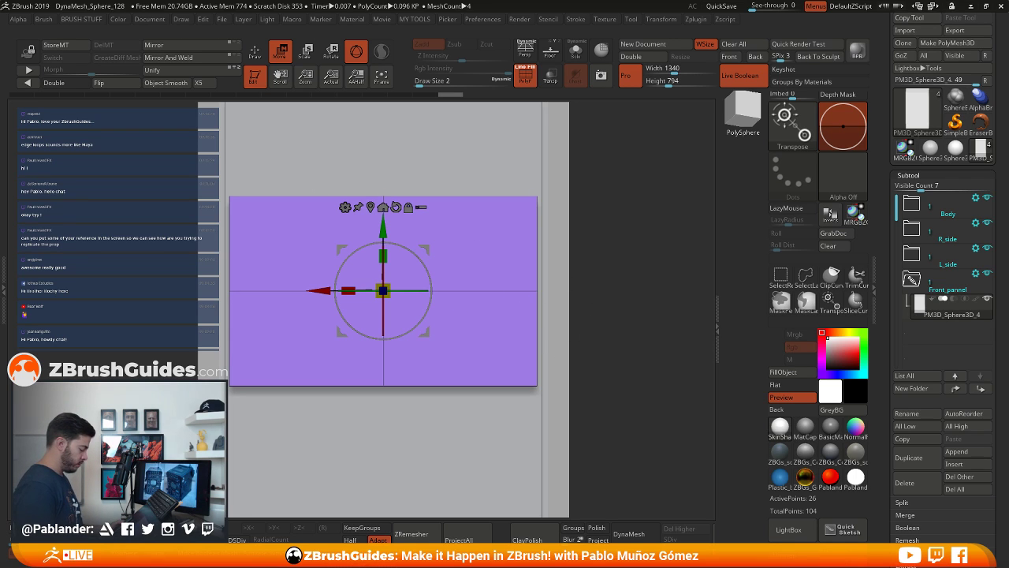
left_click_drag(620, 230, 619, 241)
key("q")
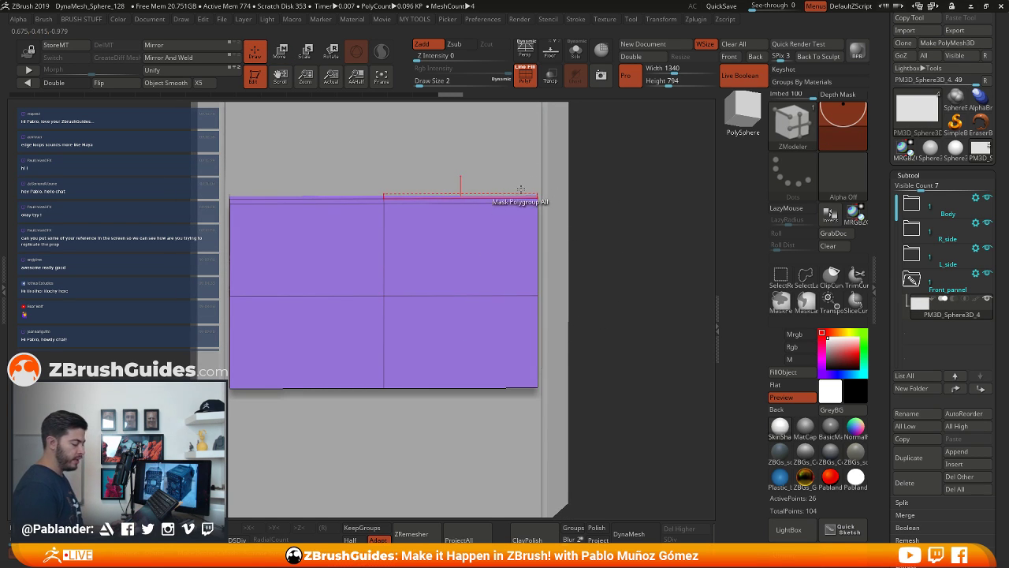
left_click_drag(647, 262, 601, 272)
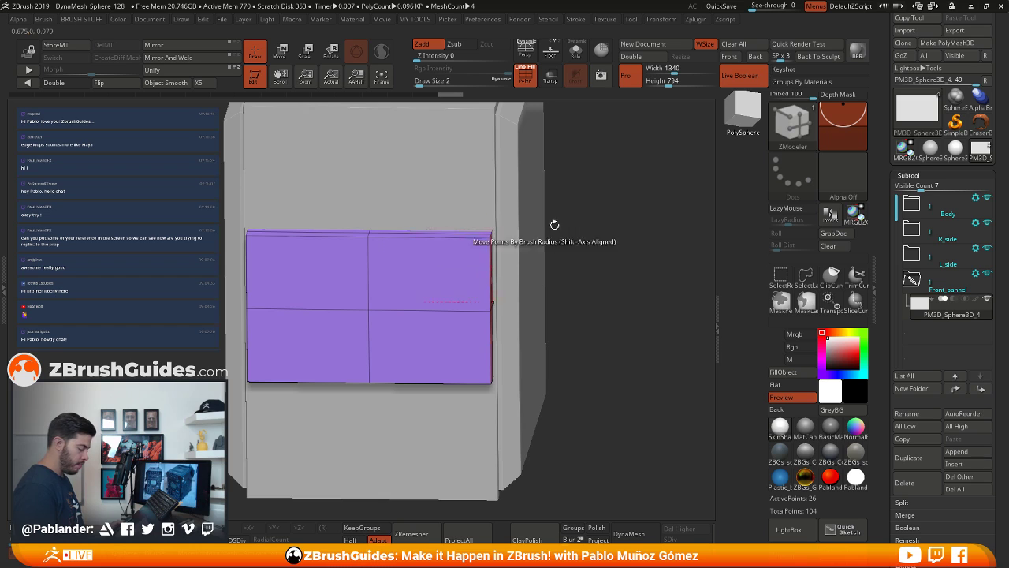
left_click_drag(552, 226, 476, 249)
mouse_move(522, 305)
left_mouse_down()
mouse_move(597, 271)
mouse_move(583, 257)
mouse_move(591, 226)
mouse_move(609, 244)
mouse_move(575, 229)
mouse_move(587, 284)
left_mouse_up()
left_click(576, 51)
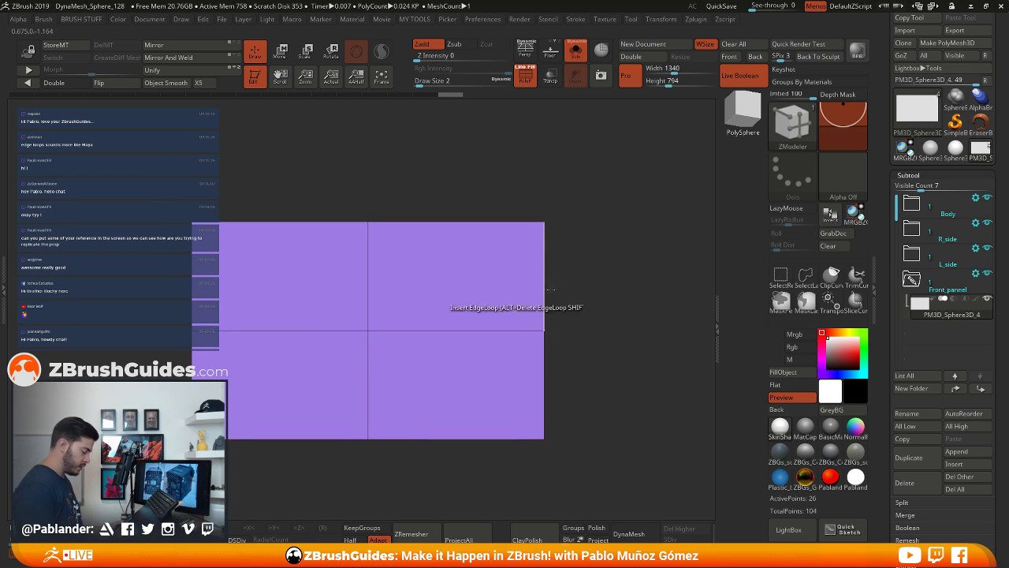
left_click_drag(617, 282, 620, 273, "alt")
left_click_drag(616, 235, 613, 259)
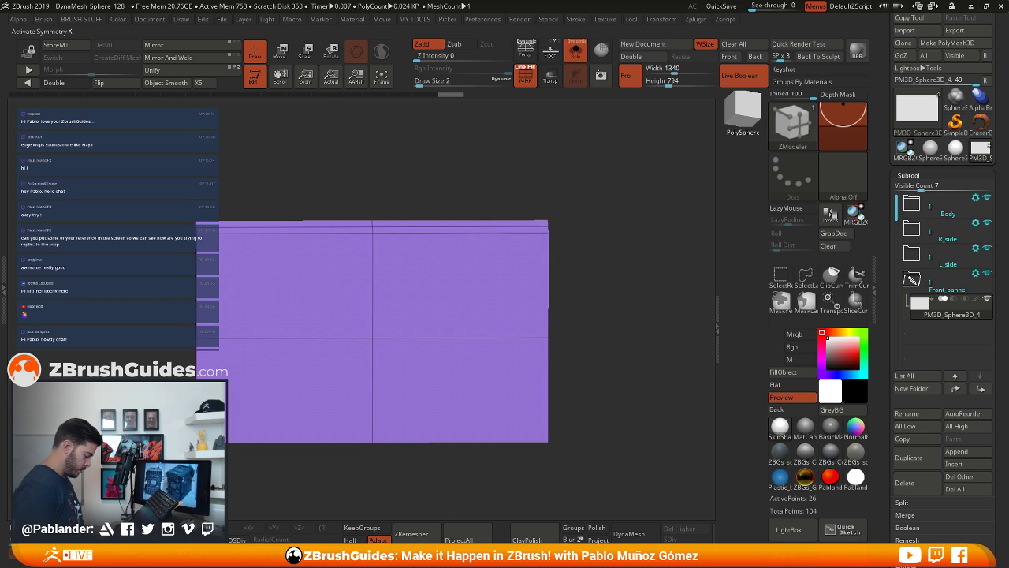
left_click(249, 527)
left_click_drag(606, 230, 597, 266)
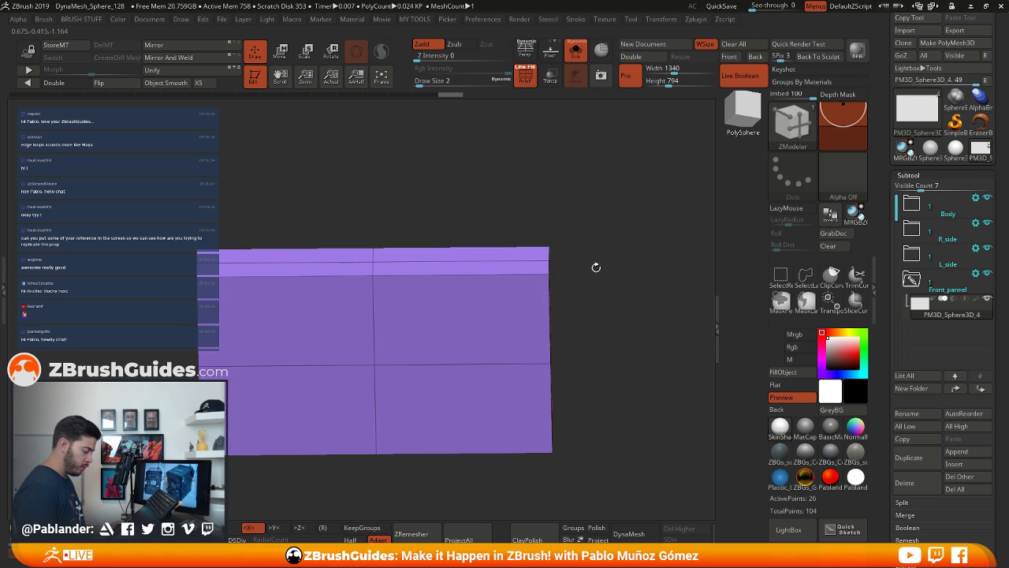
Insert a single vertical edge loop, mirrored, near the outer ends of the front panel using ZModeler
right_click(493, 276)
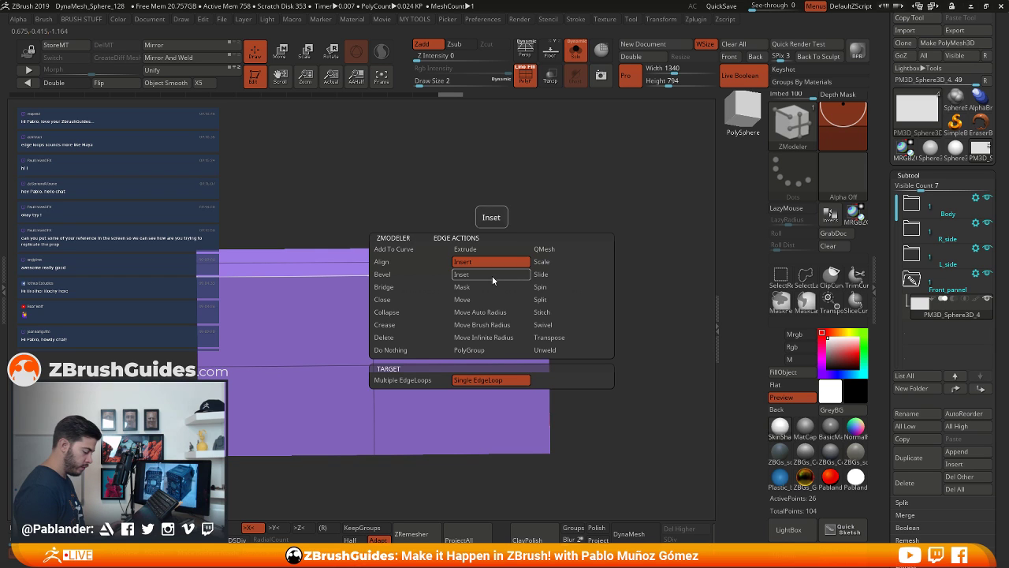
key("space")
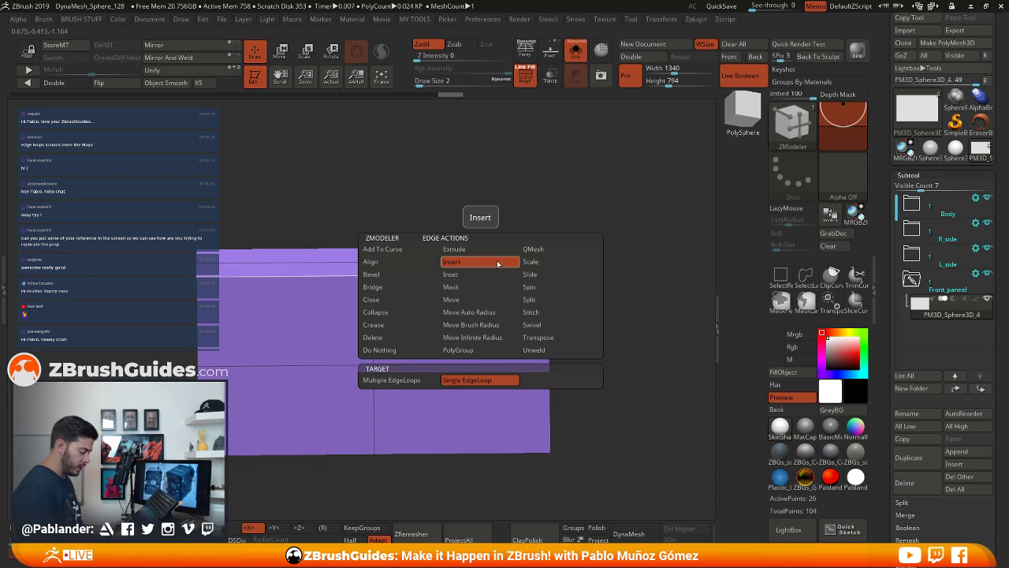
left_click(497, 265)
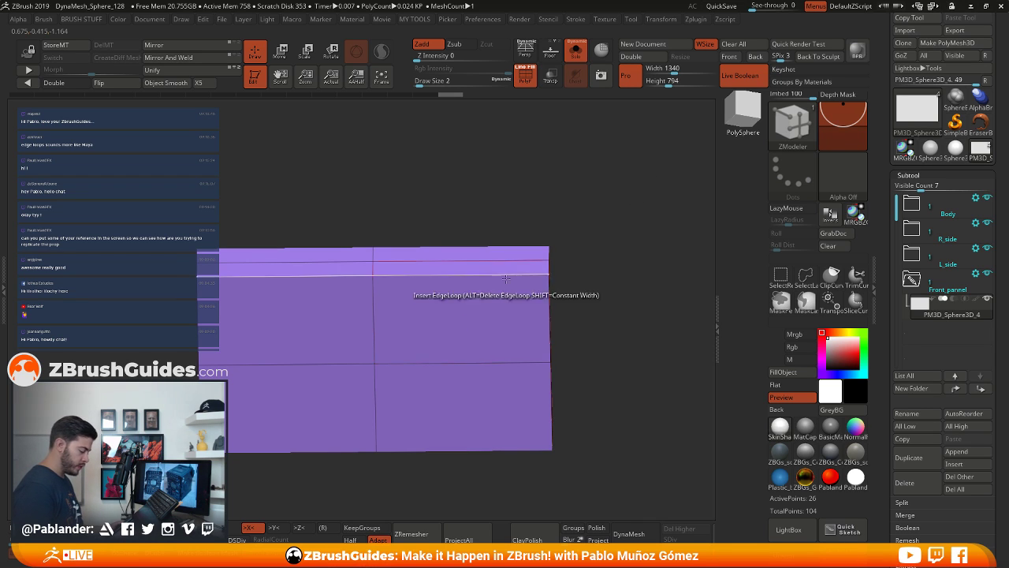
left_click_drag(499, 274, 527, 281)
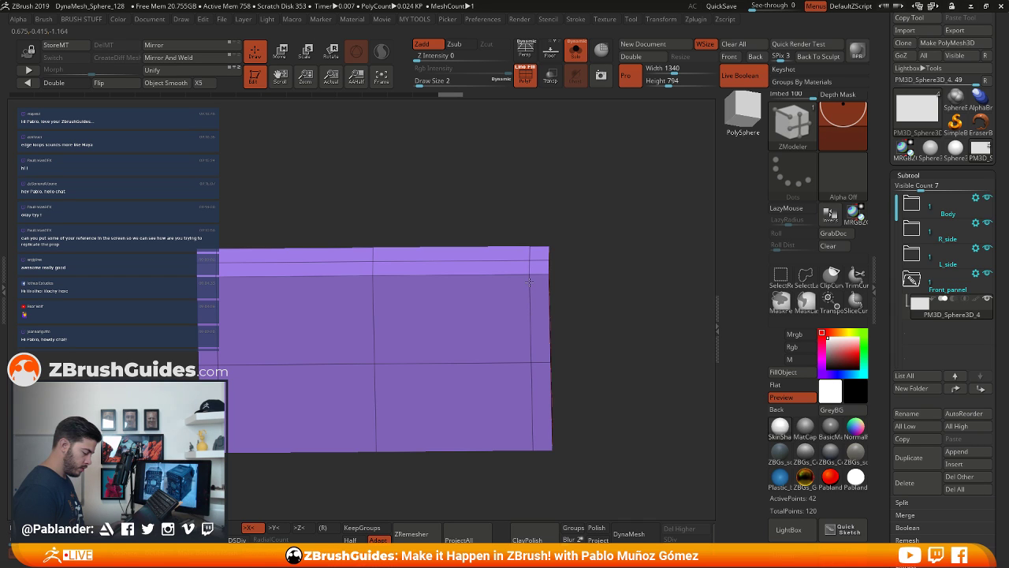
Mask everything except the panel's outer end edges and scale those ends down vertically to chamfer the corners
mouse_move(621, 271)
left_mouse_down()
mouse_move(621, 330)
mouse_move(610, 320)
mouse_move(609, 271)
left_mouse_up()
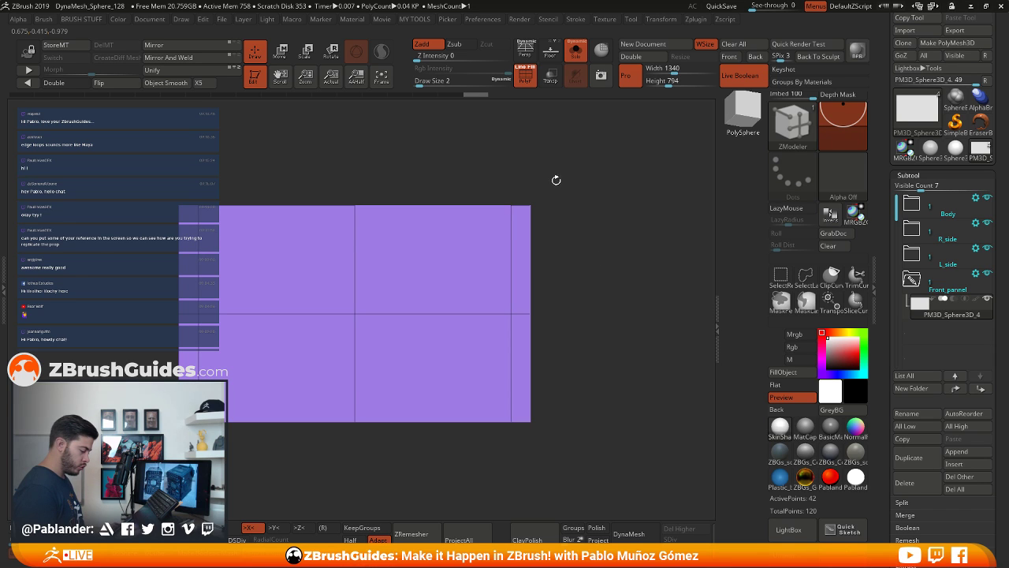
mouse_move(580, 160)
left_mouse_down("ctrl")
mouse_move(531, 446)
mouse_move(511, 460)
left_mouse_up("ctrl")
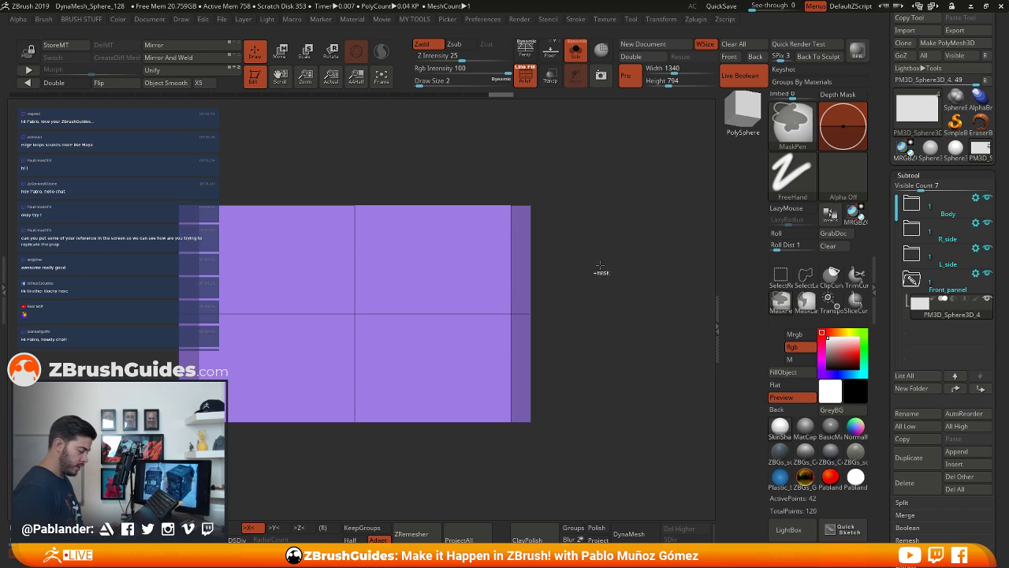
left_click(601, 272, "ctrl")
key("w")
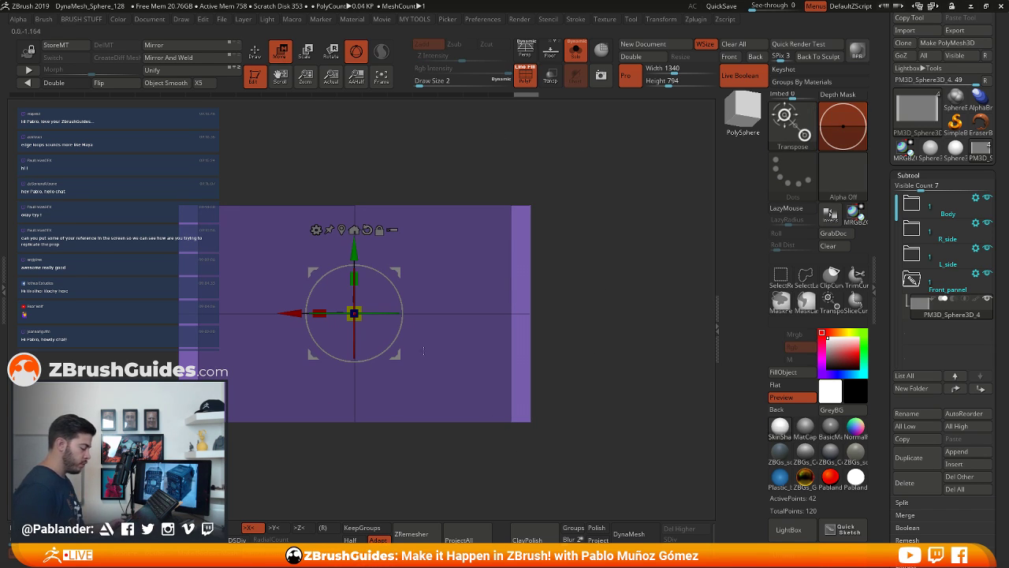
left_click(341, 229)
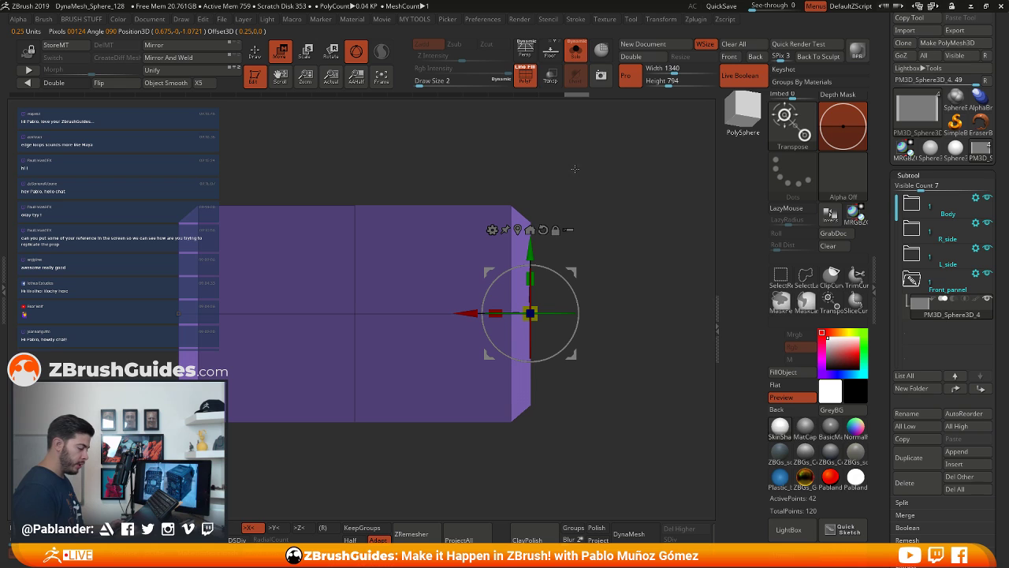
Show the other parts again, fine-tune the vertical scale of the panel's end edges and clear the mask
left_click(552, 54)
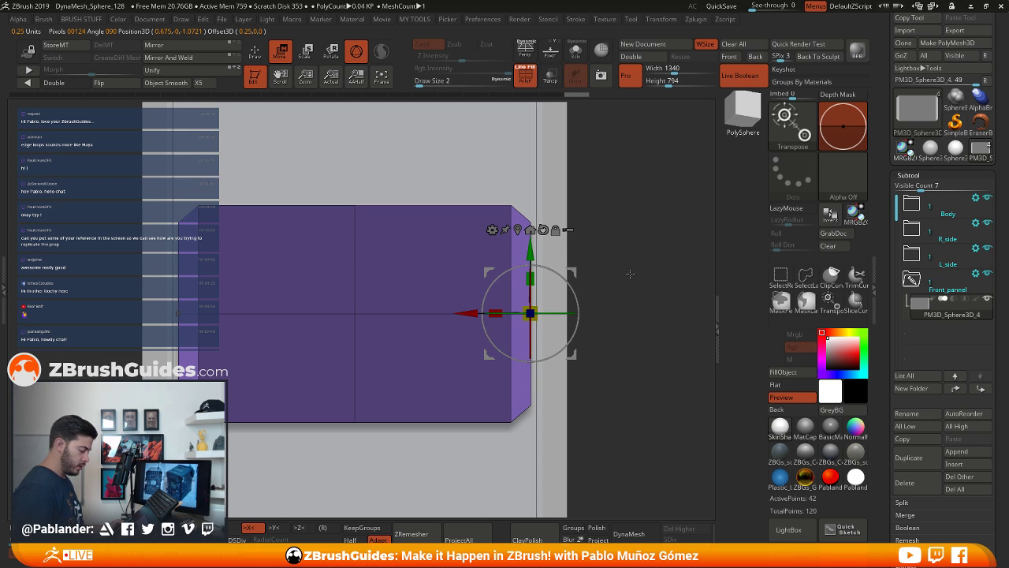
left_click_drag(630, 274, 607, 198, "alt")
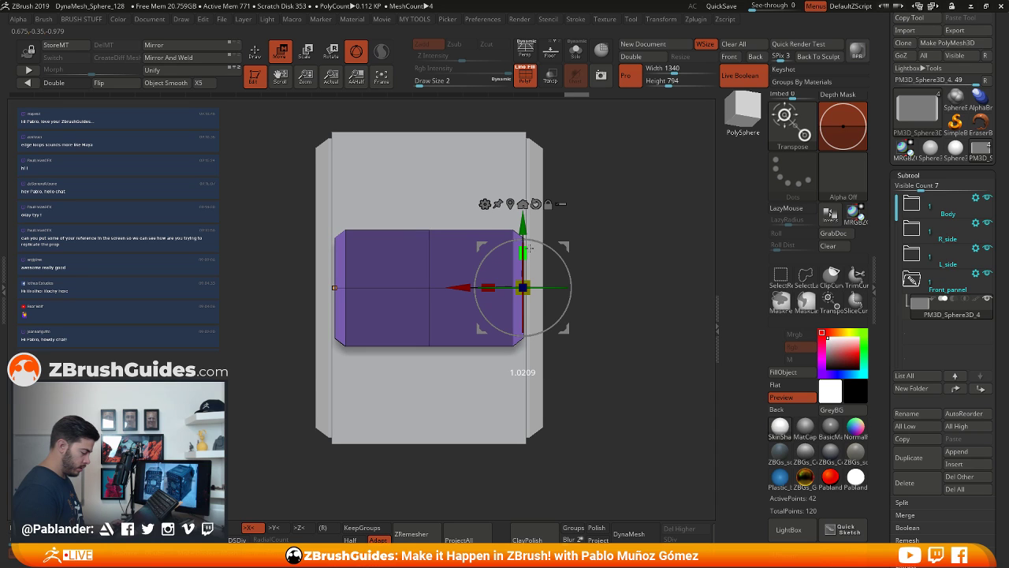
left_click_drag(530, 248, 530, 247)
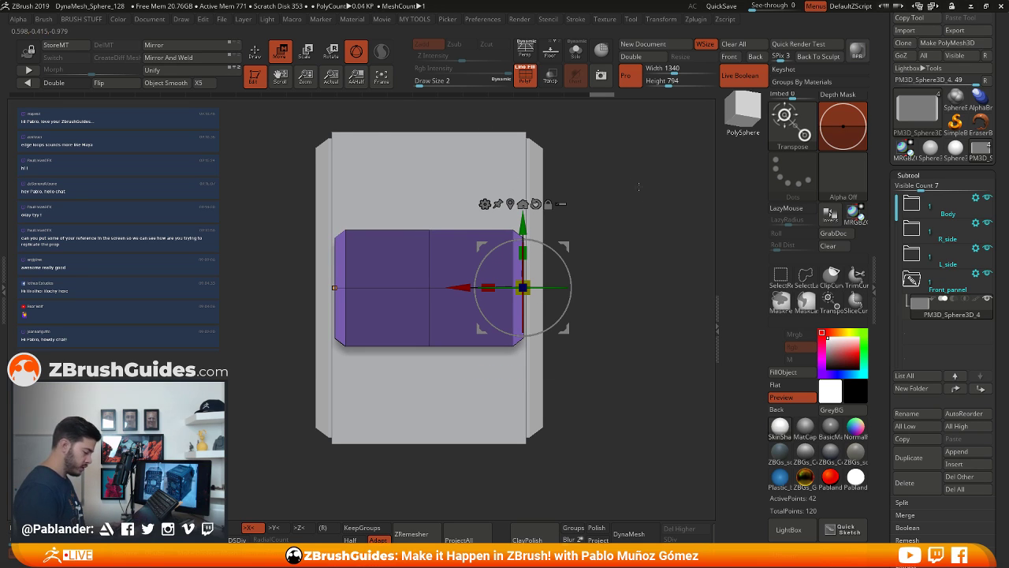
key("q")
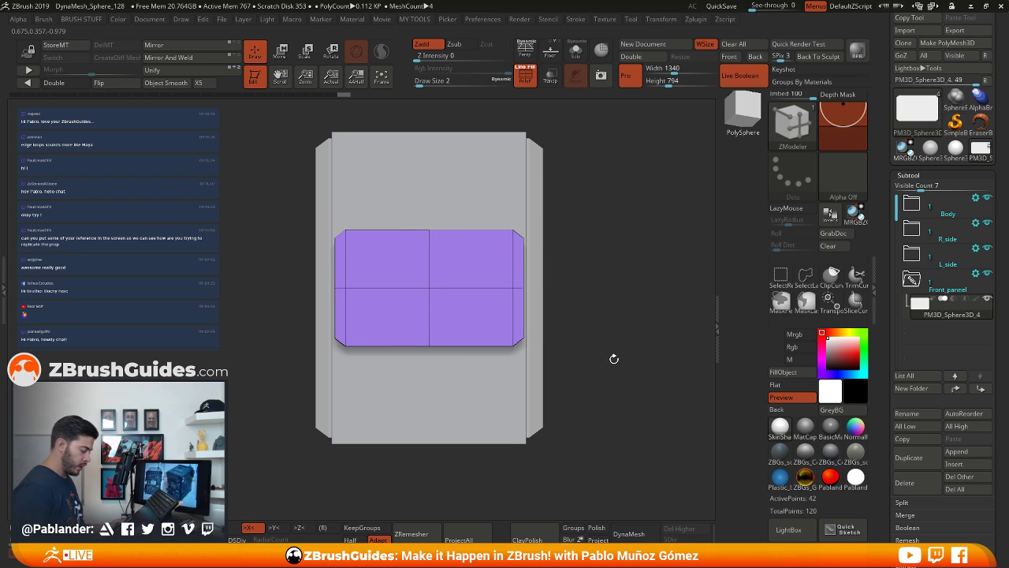
left_click_drag(654, 290, 596, 282, "alt")
left_click_drag(596, 282, 616, 284, "alt")
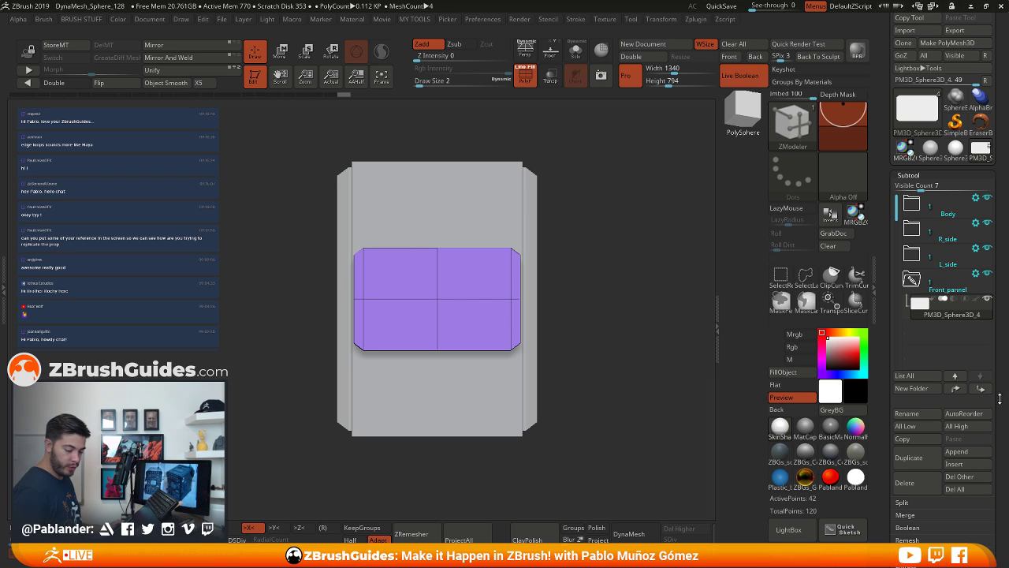
Duplicate the chamfered front panel and keep the copy outside the Front_pannel folder
left_click_drag(1002, 394, 1003, 383)
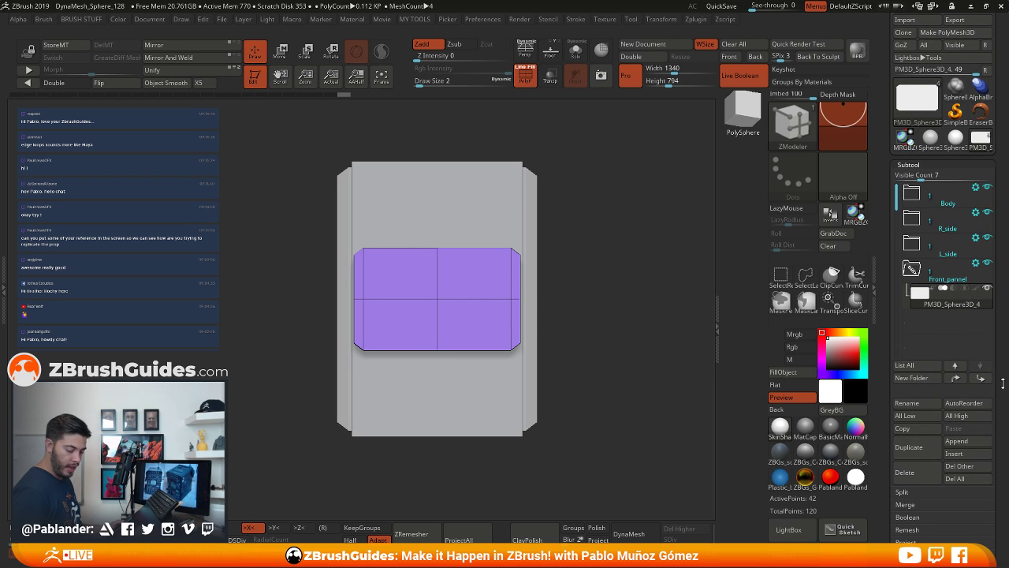
left_click(922, 448)
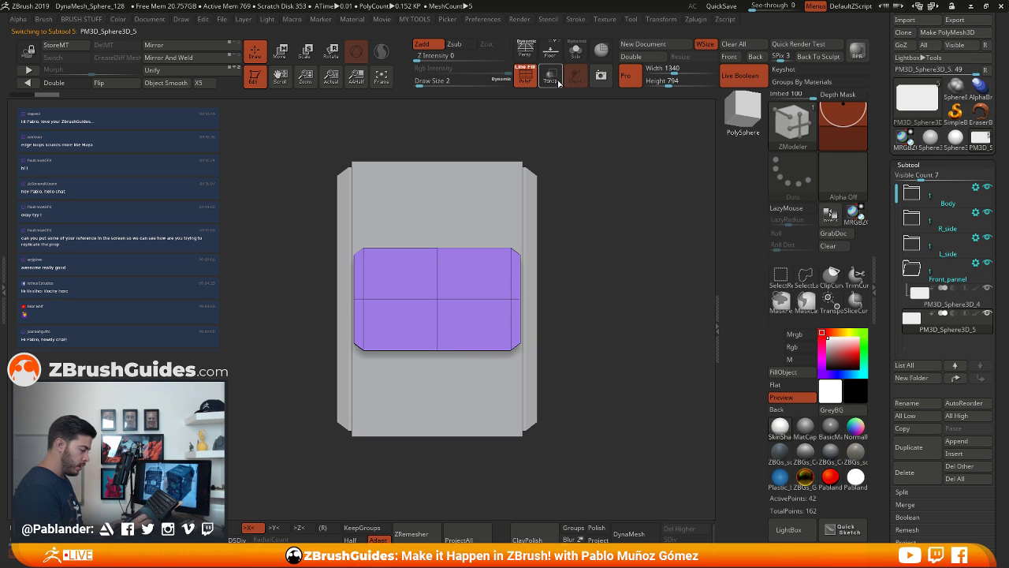
Rotate the duplicated panel diagonally with symmetry off and place it against the original front panel's upper corner chamfer
left_click(282, 57)
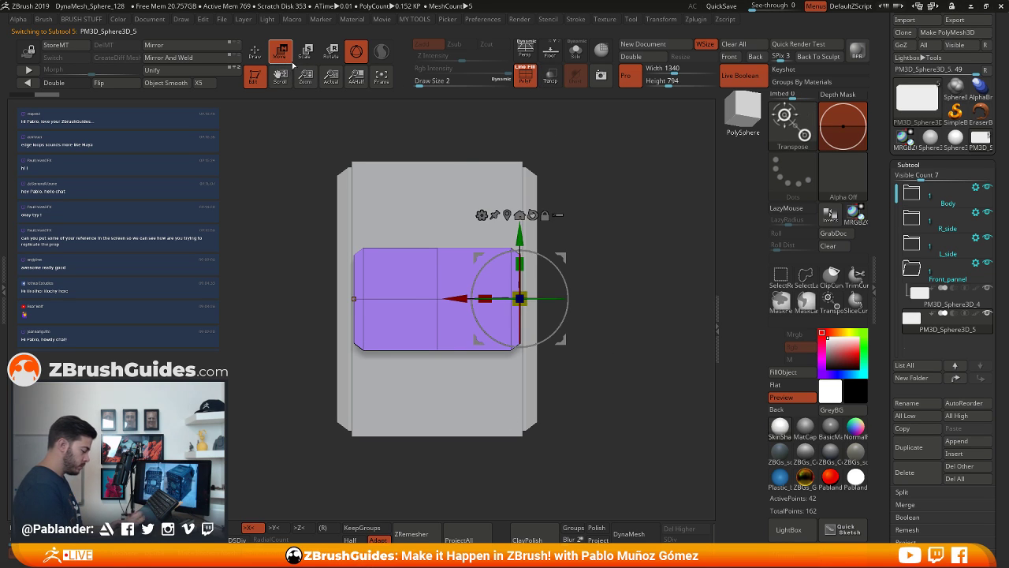
left_click(508, 214)
key("x")
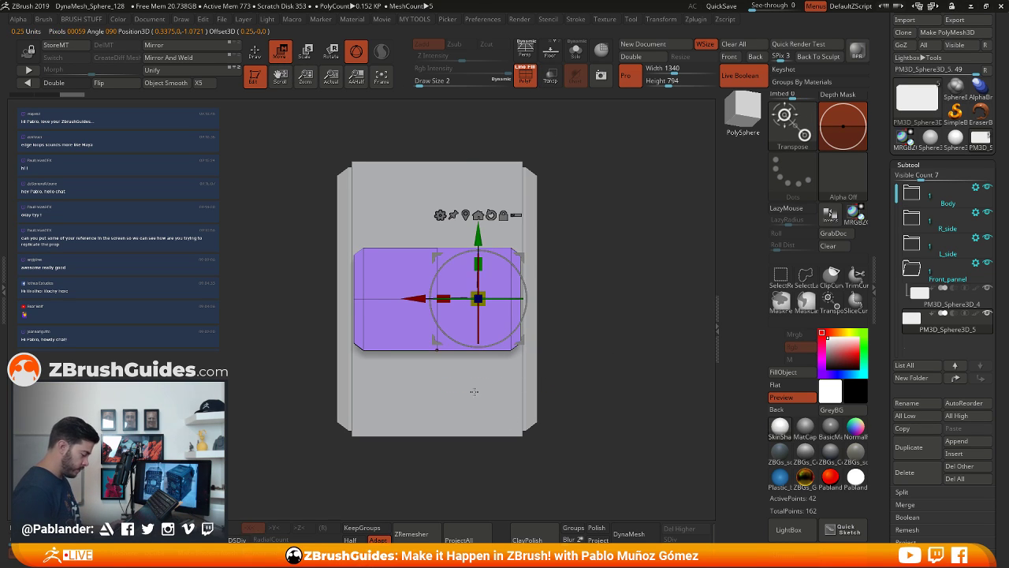
left_click_drag(447, 293, 506, 212)
left_click_drag(504, 160, 503, 158)
left_click_drag(499, 210, 452, 148)
left_click_drag(371, 136, 351, 108, "alt")
left_click_drag(428, 197, 336, 212, "alt")
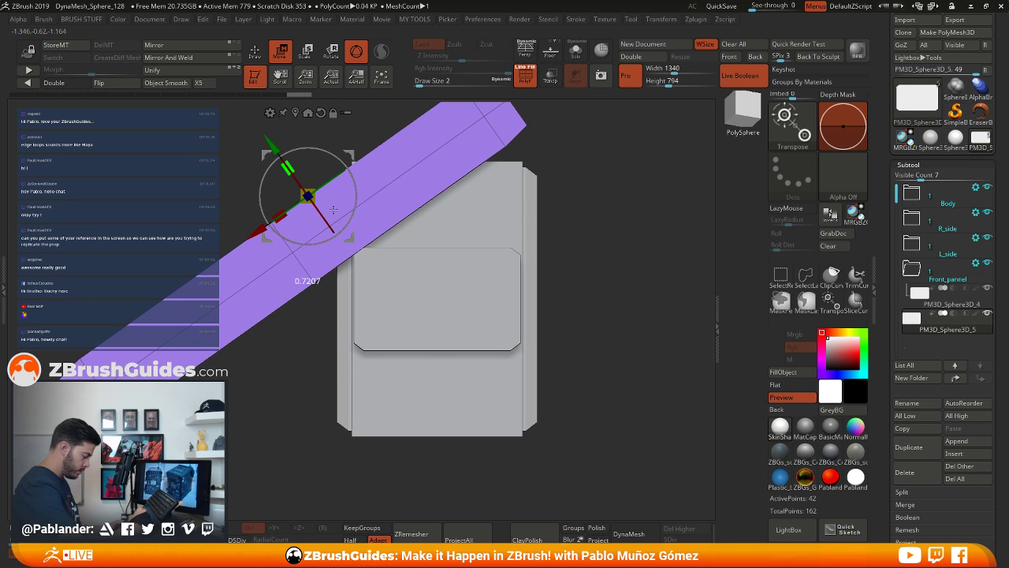
key("q")
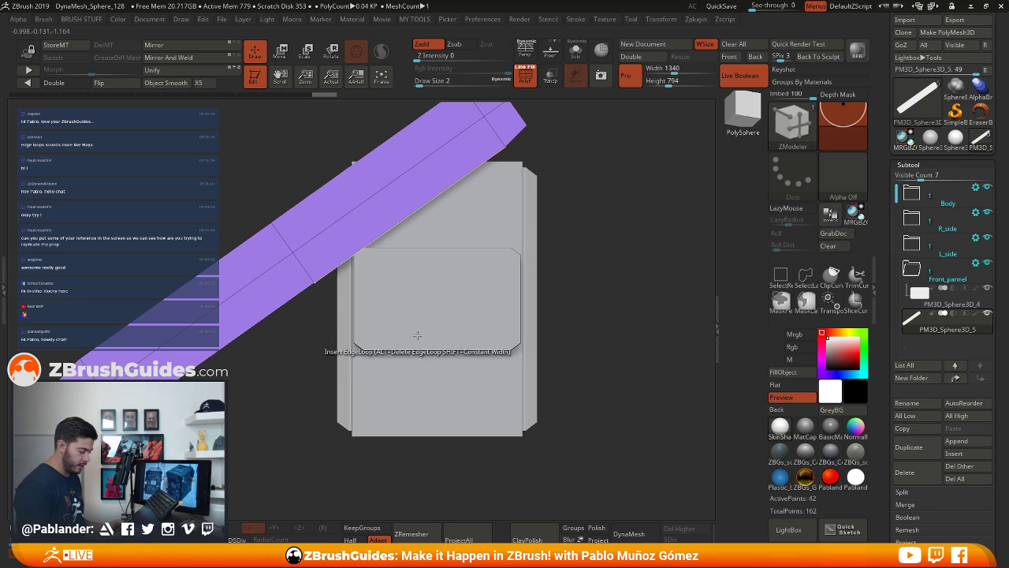
right_click_drag(447, 264, 489, 224, "ctrl")
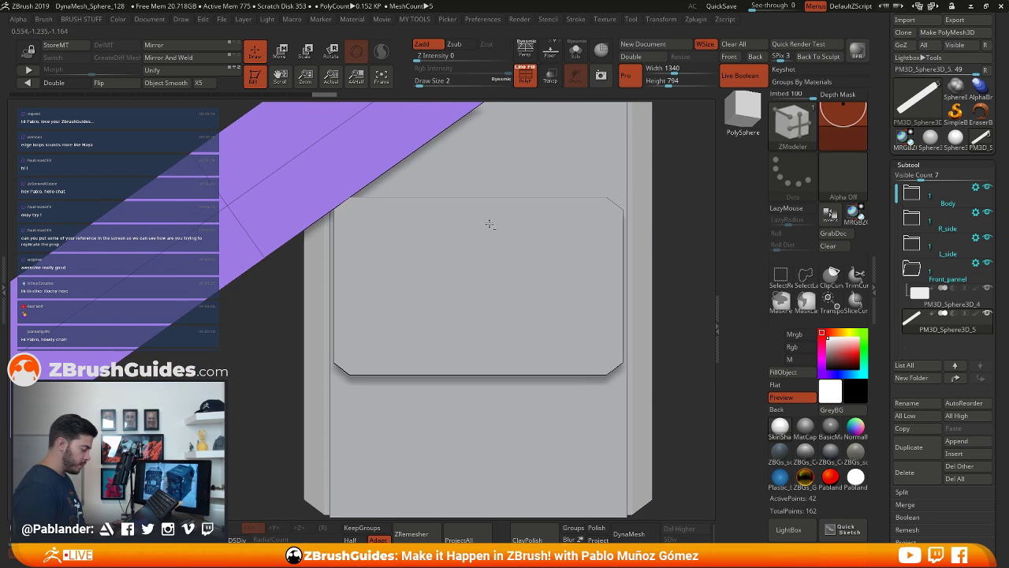
right_click_drag(375, 230, 394, 351, "ctrl")
right_click_drag(487, 209, 428, 205, "alt")
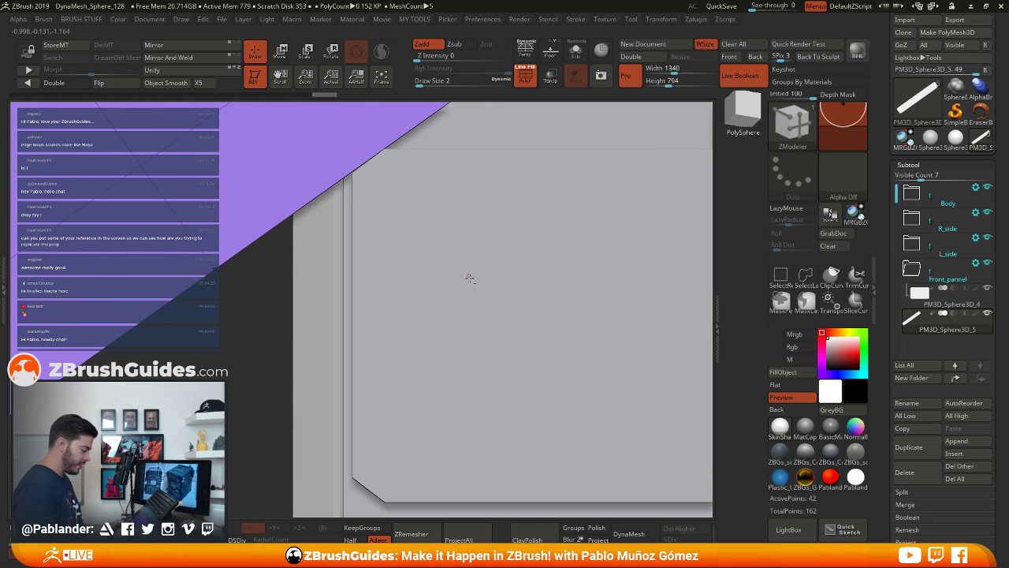
right_click_drag(474, 345, 499, 279, "ctrl")
left_click_drag(499, 278, 481, 302)
Mask everything on the original front panel except its outer ends and place the Move gizmo on them
left_click(962, 304)
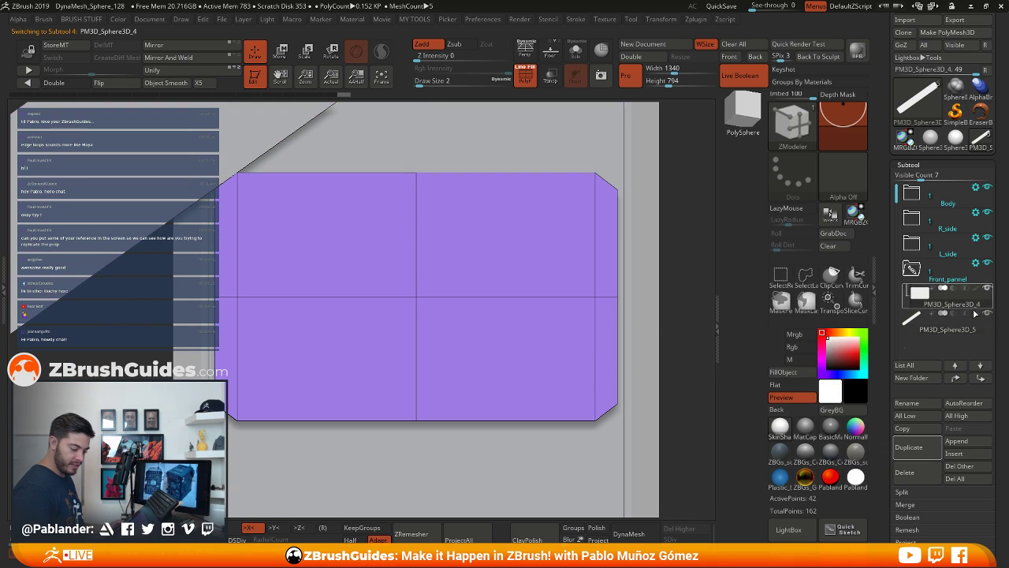
right_click_drag(681, 220, 649, 222, "alt")
left_click_drag(691, 120, 586, 428, "ctrl")
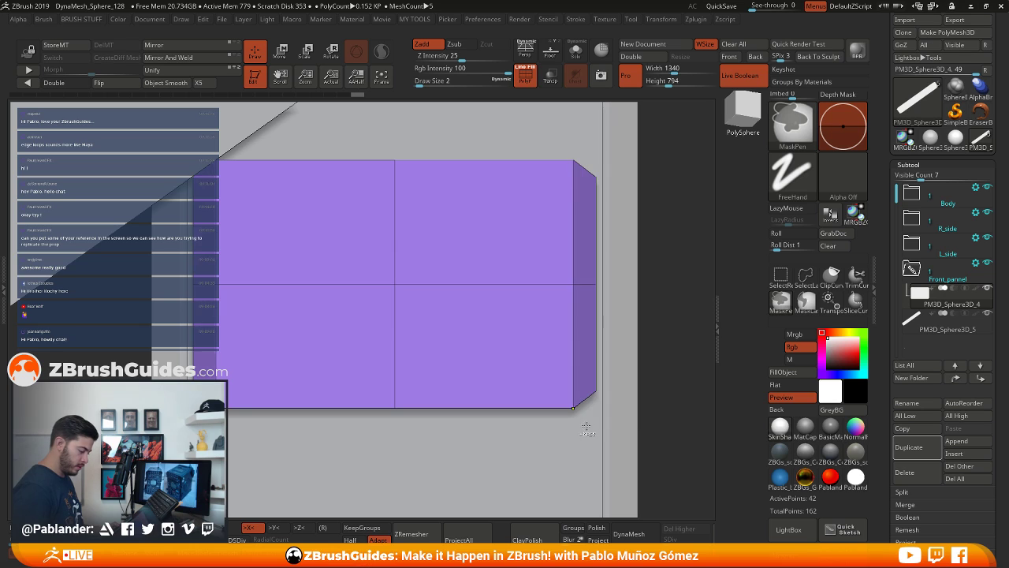
left_click(678, 273, "ctrl")
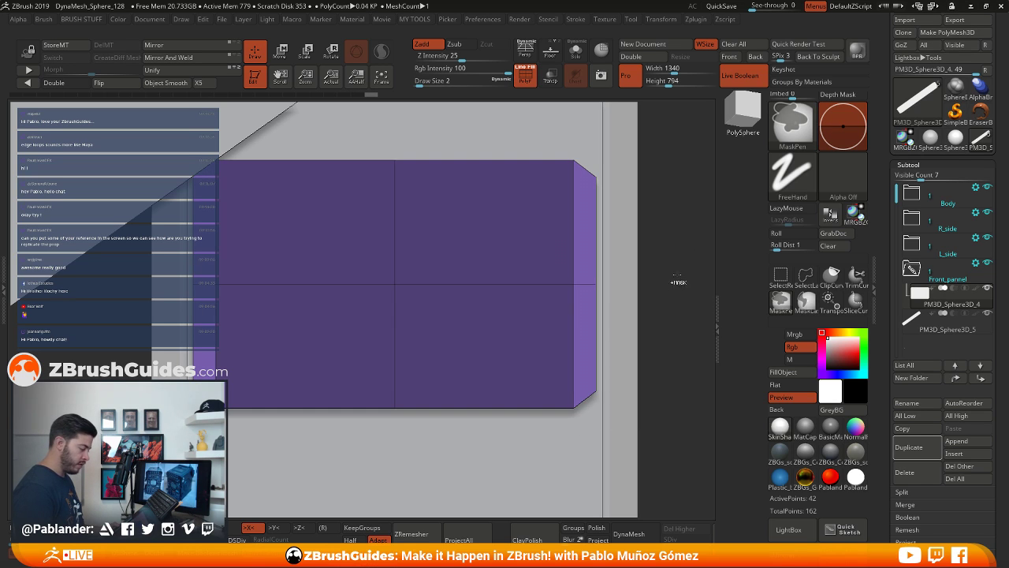
left_click(279, 53)
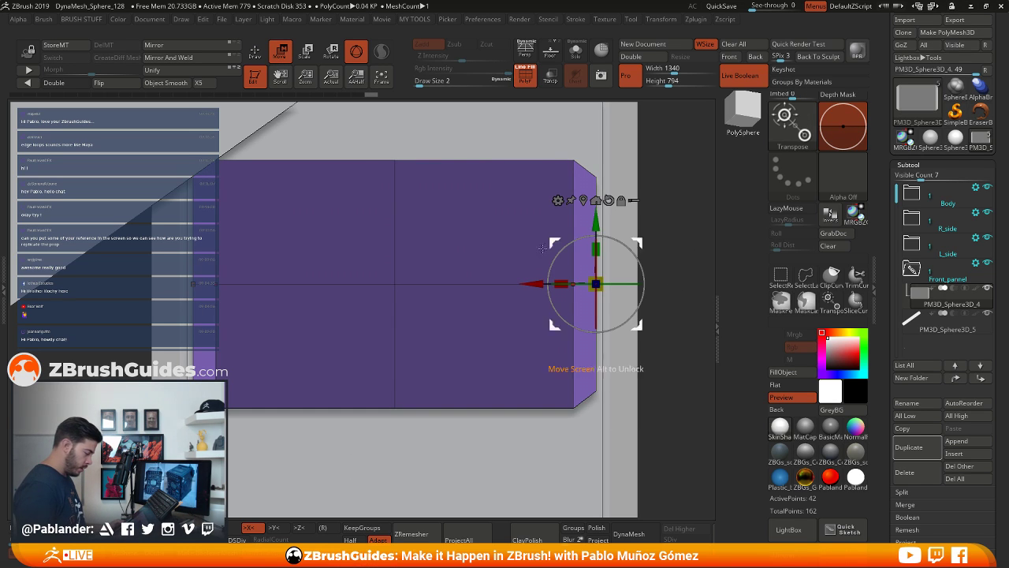
right_click_drag(235, 272, 235, 346, "alt")
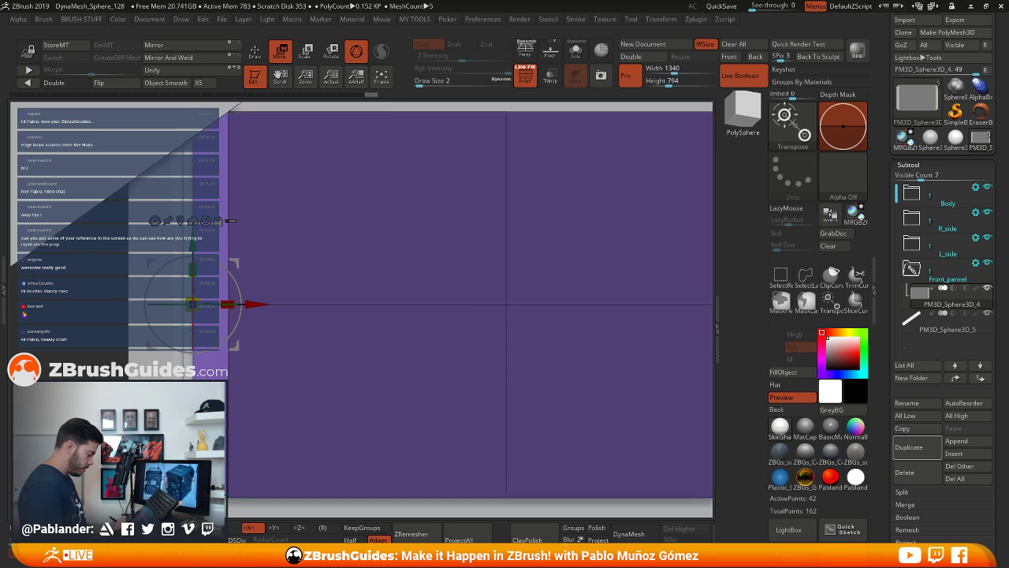
right_click_drag(257, 199, 330, 304, "ctrl")
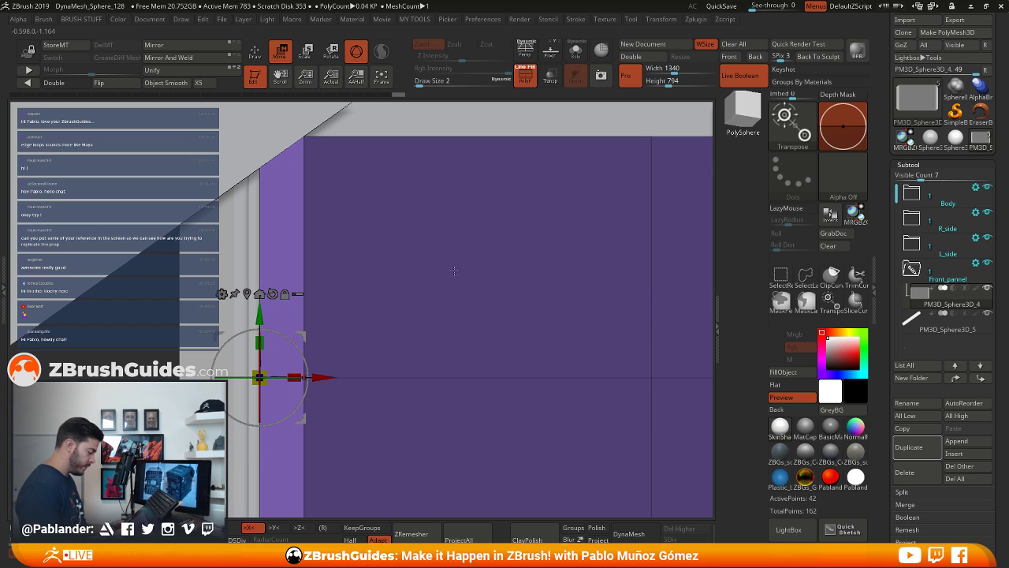
key("f")
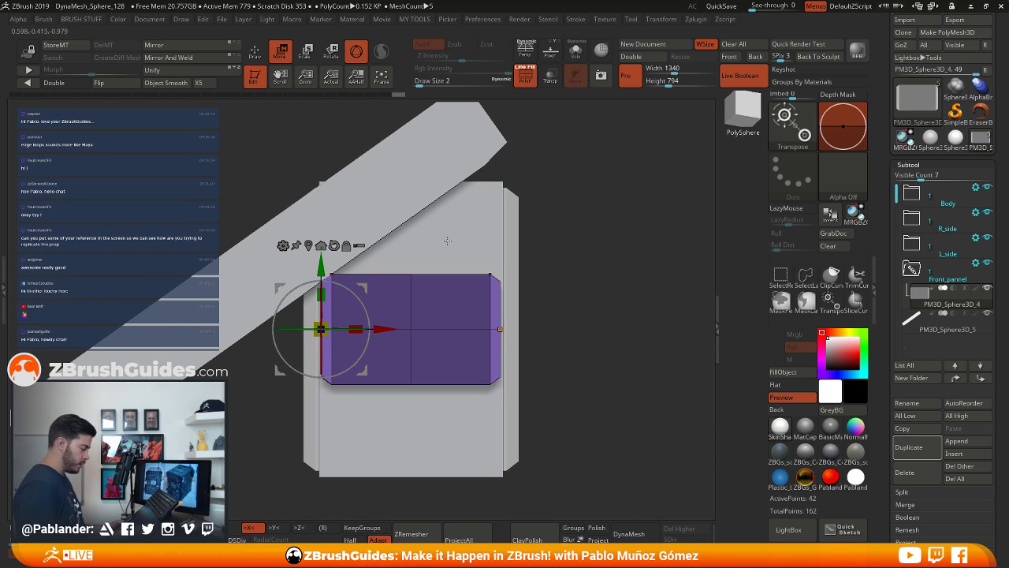
Return the original front panel to normal editing in Draw mode and clear its mask
key("t")
left_click(280, 53)
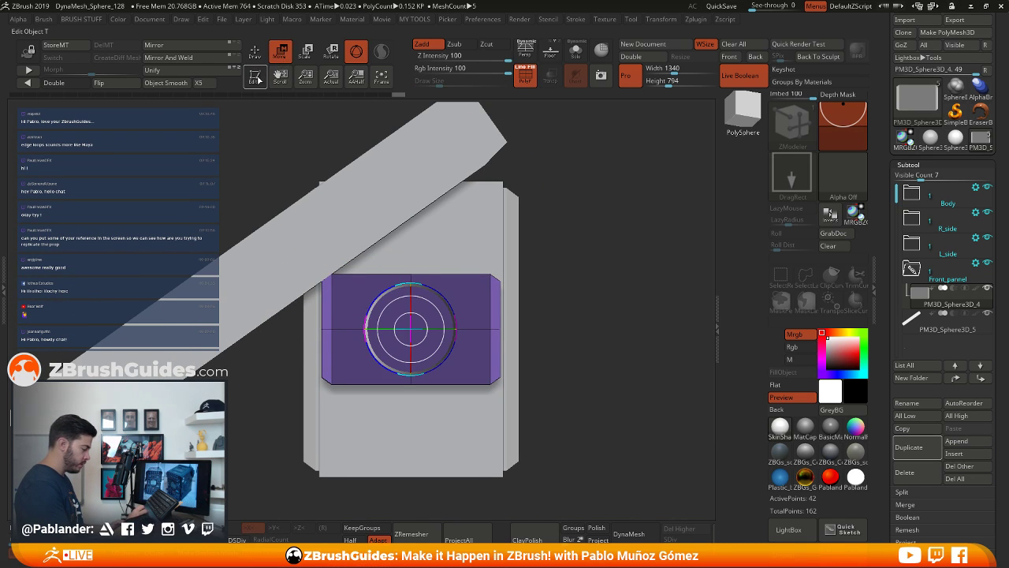
left_click(257, 78)
mouse_move(599, 253)
left_mouse_down("alt")
mouse_move(588, 239)
mouse_move(536, 249)
mouse_move(603, 252)
mouse_move(582, 256)
left_mouse_up("alt")
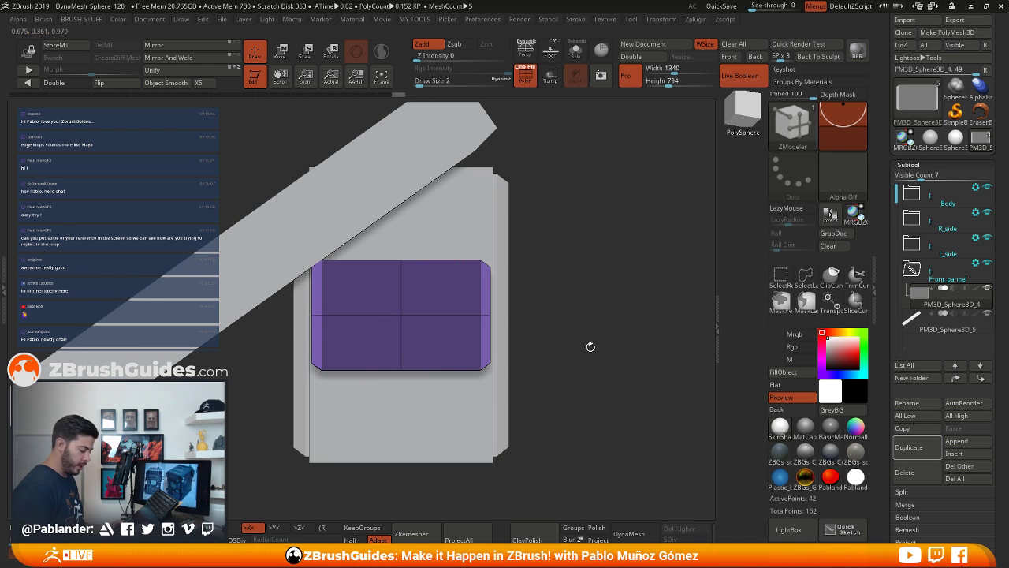
left_click_drag(590, 347, 578, 296, "alt")
left_click_drag(569, 174, 577, 237, "ctrl")
left_click_drag(586, 327, 581, 303, "alt")
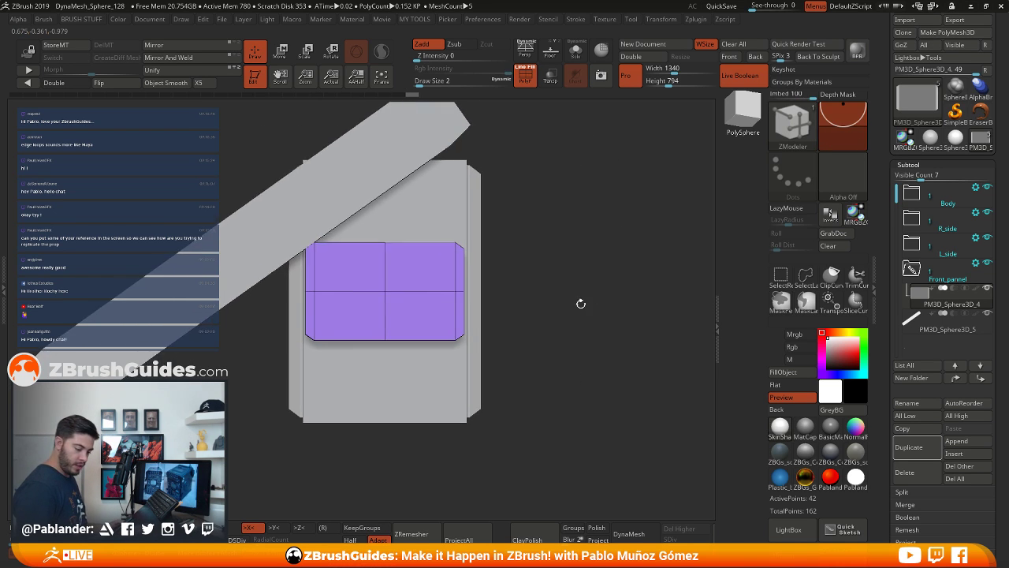
Delete the diagonal duplicate of the front panel
left_click(946, 328)
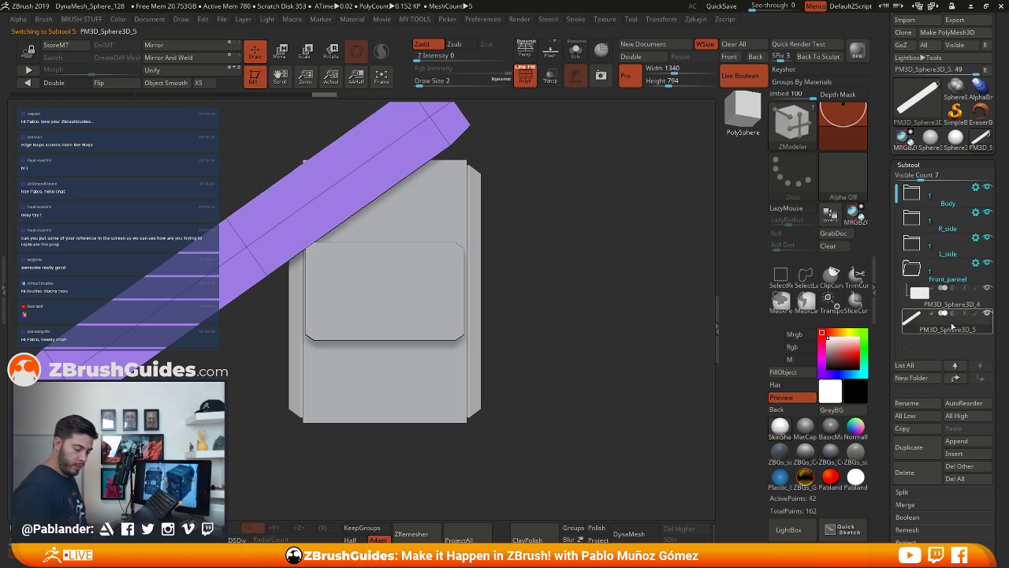
left_click(919, 474)
left_click(820, 496)
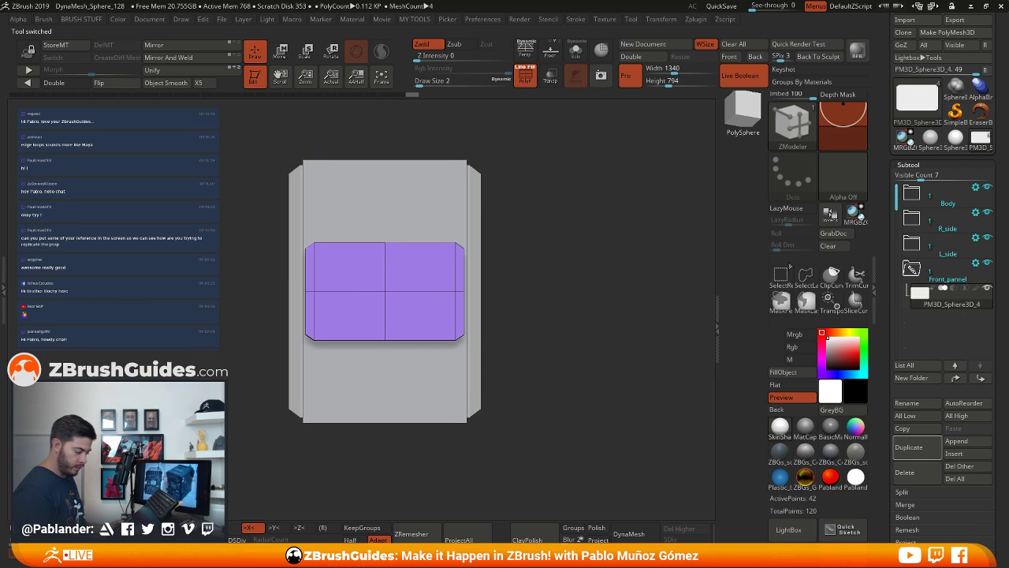
Bevel the edge loop around the front panel's front face with the ZModeler Bevel action targeting EdgeLoop Complete
left_click_drag(593, 324, 590, 254)
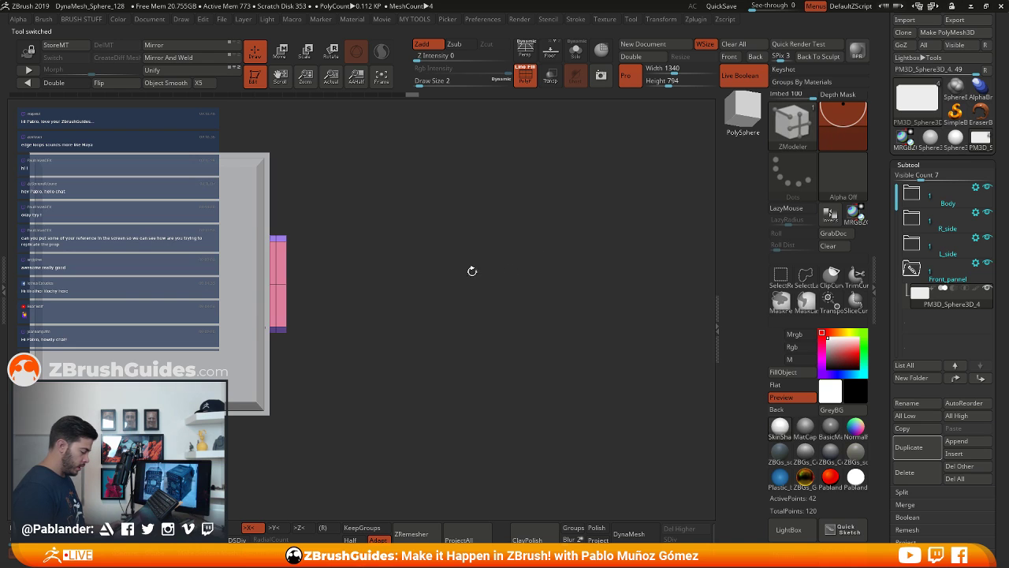
left_click_drag(471, 271, 566, 318)
left_click_drag(624, 289, 634, 329)
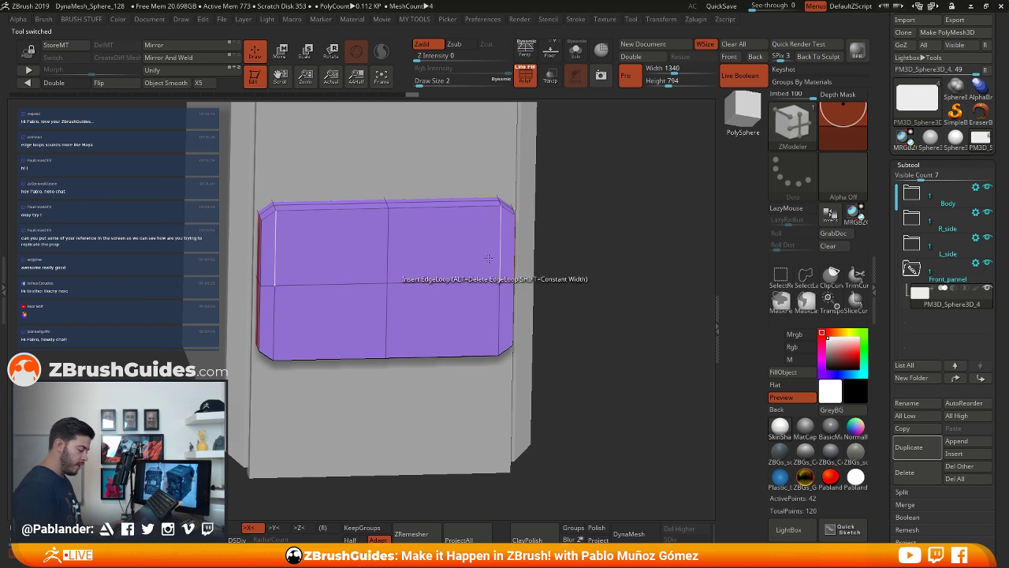
left_click_drag(632, 279, 569, 270)
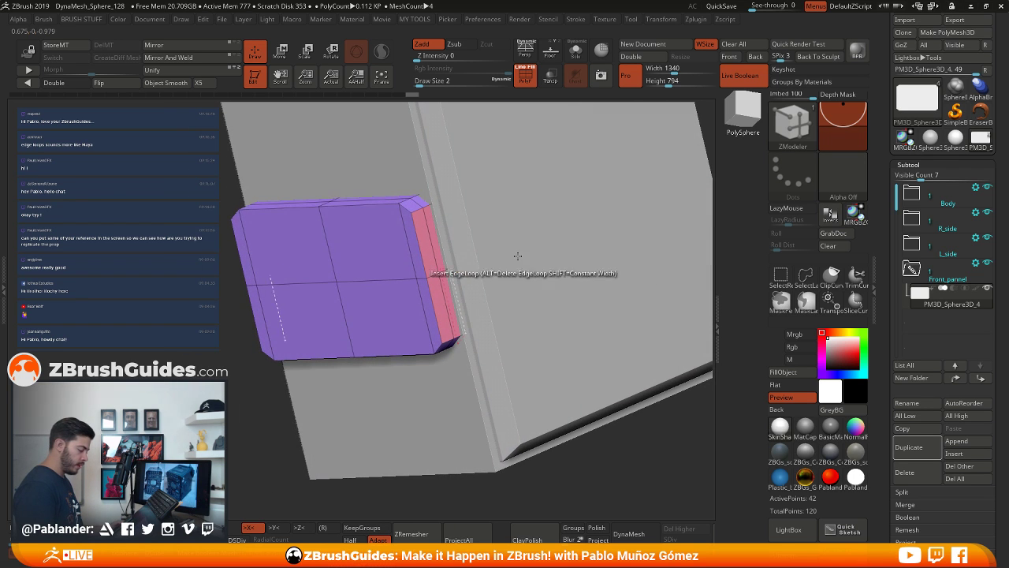
left_click_drag(496, 213, 473, 272)
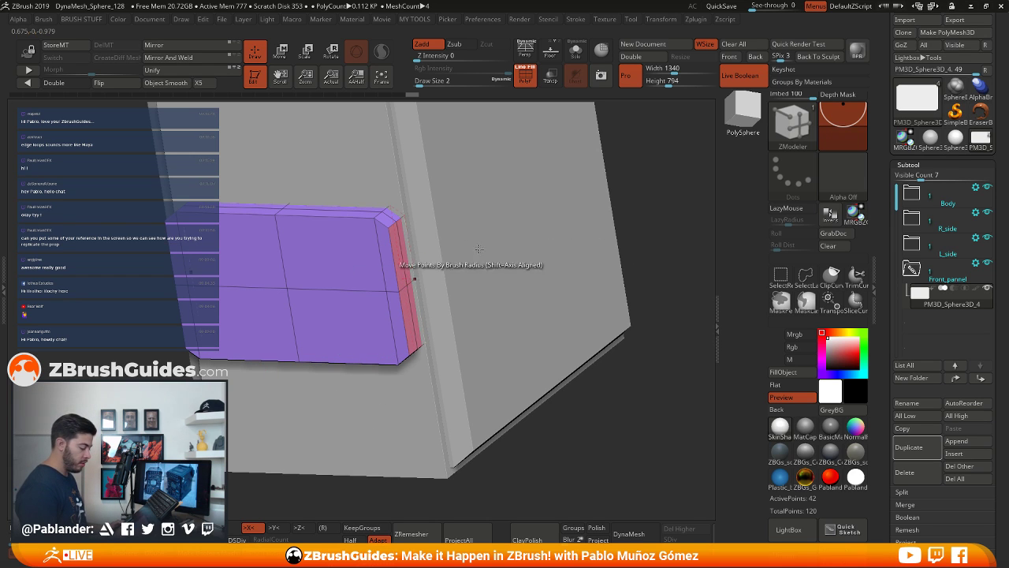
left_click_drag(542, 233, 566, 261, "alt")
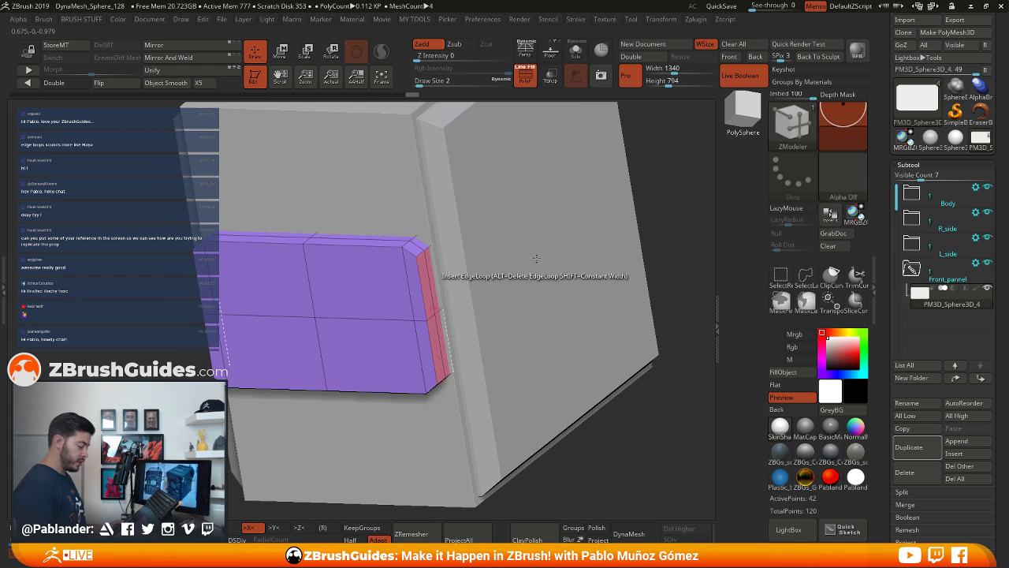
right_click_drag(536, 258, 563, 225, "shift")
right_click_drag(393, 292, 635, 325)
right_click_drag(635, 324, 660, 361)
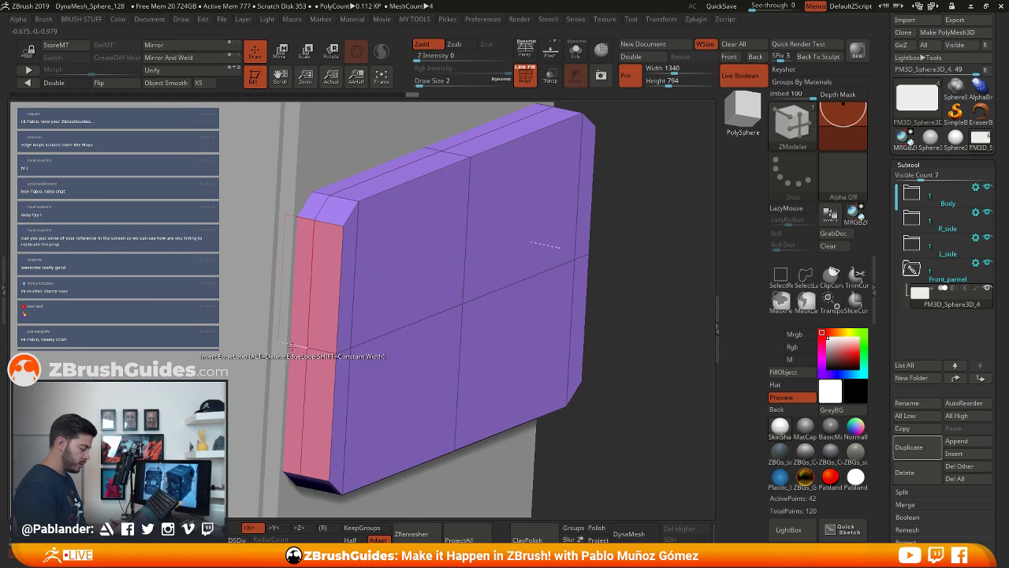
right_click(411, 183)
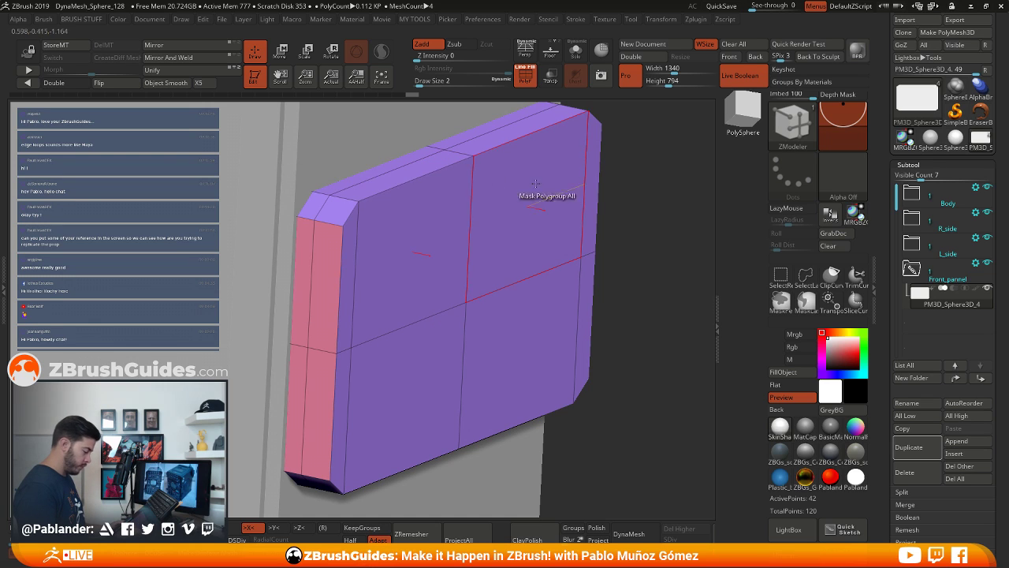
key("space")
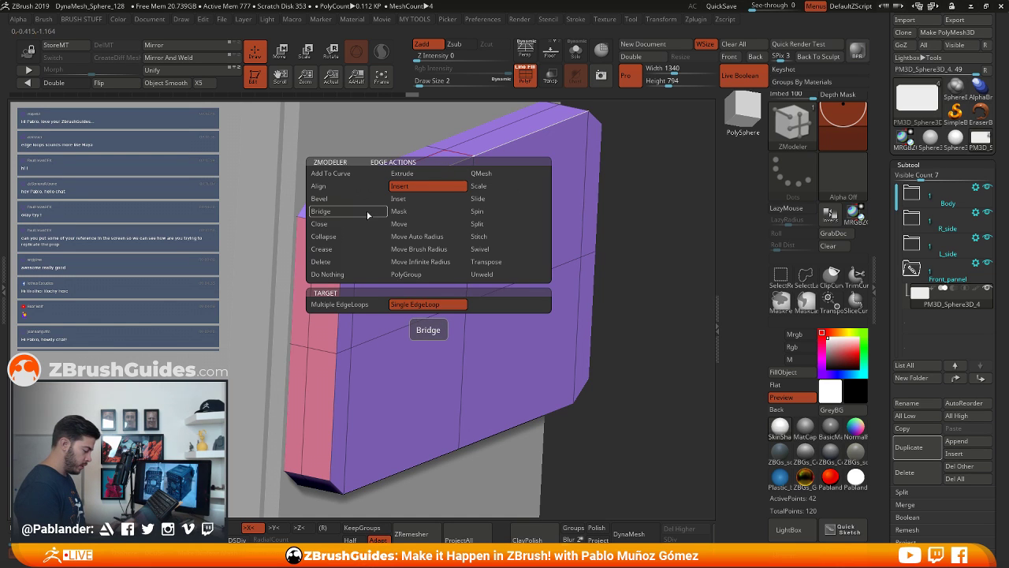
left_click(345, 201)
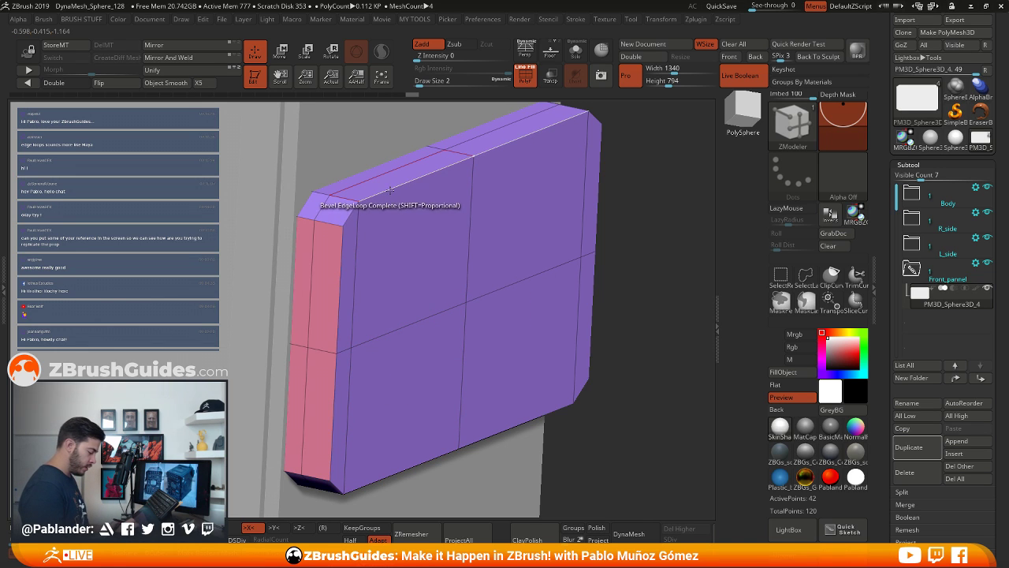
left_click_drag(392, 189, 391, 191)
left_click(390, 192)
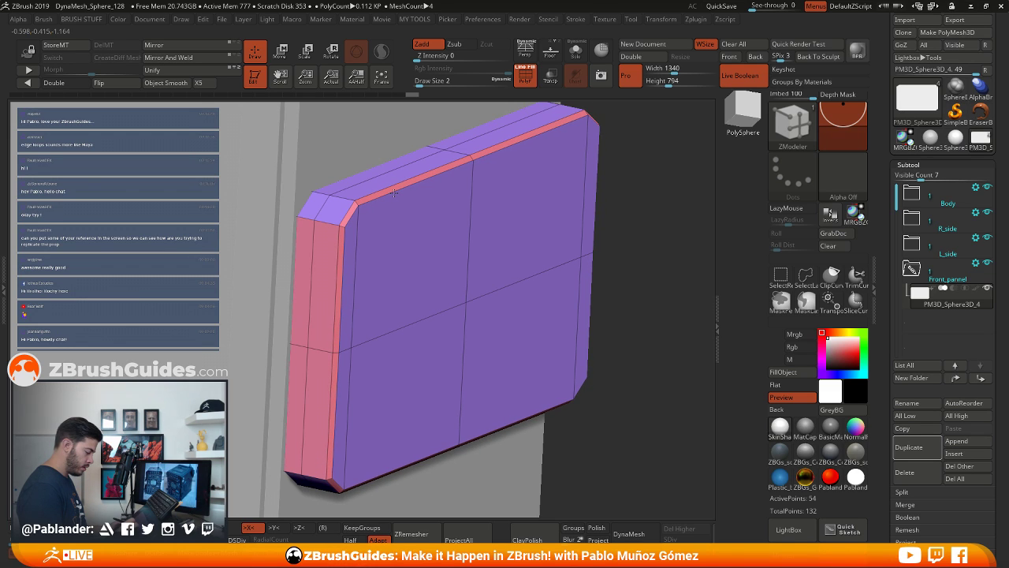
Insert a single edge loop along the middle of the bevel around the front panel using ZModeler
right_click_drag(398, 203, 530, 259)
right_click_drag(430, 239, 344, 268, "alt")
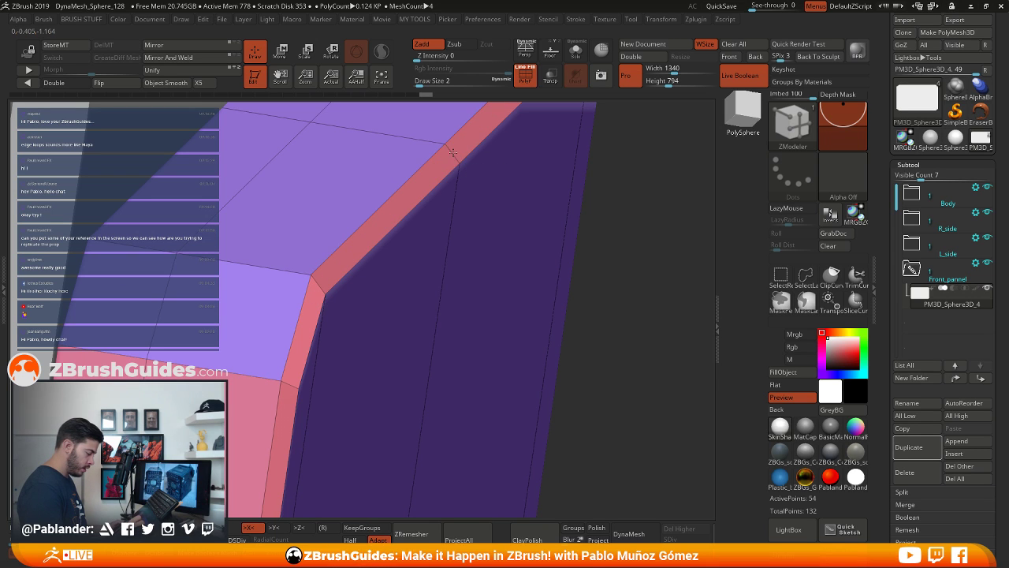
key("space")
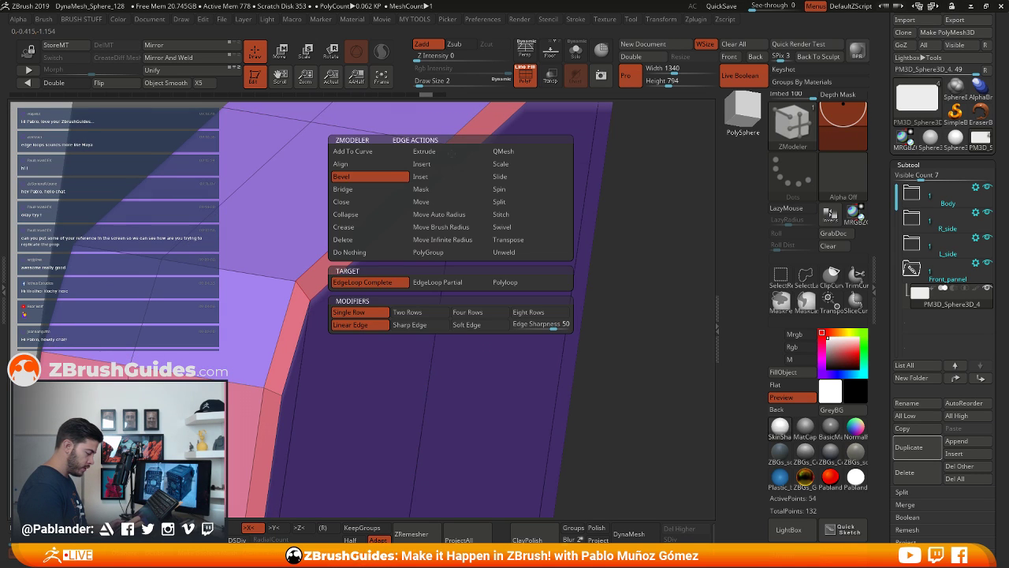
left_click(441, 184)
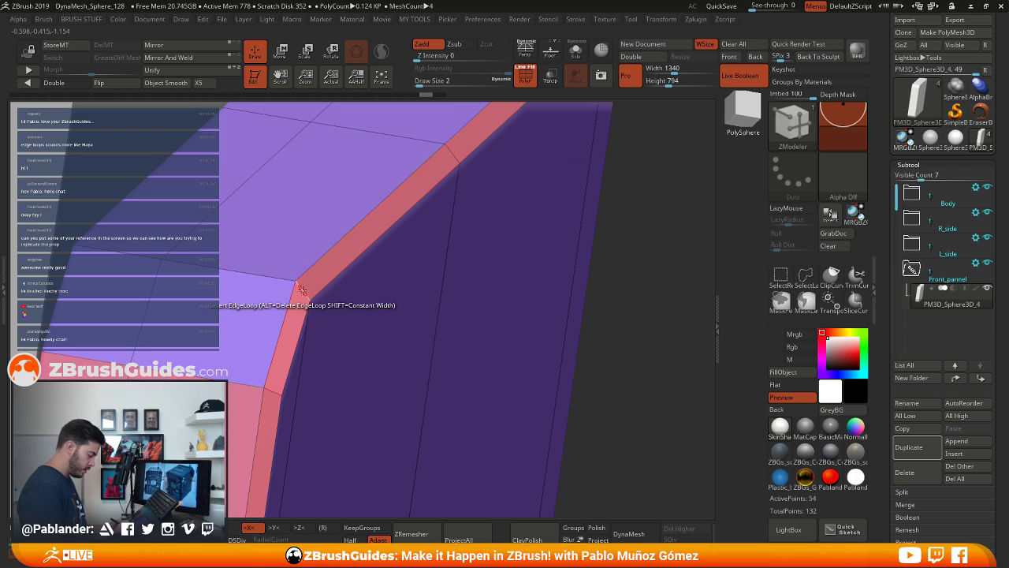
left_click_drag(305, 293, 302, 290)
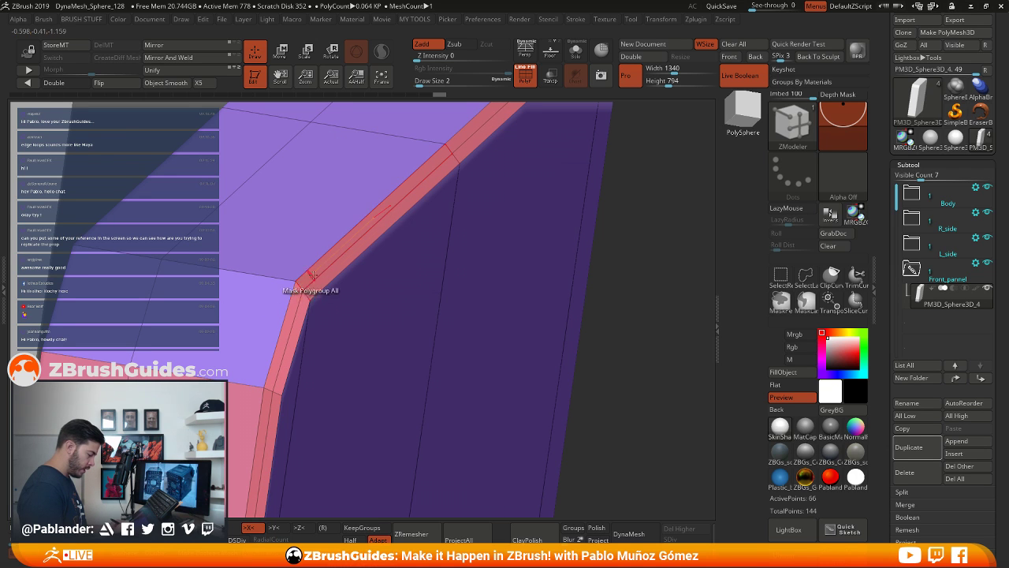
Mask the complete edge loop along the middle of the front panel's bevel using the ZModeler edge action Mask with EdgeLoop Complete
right_click_drag(313, 276, 339, 214, "alt")
key("alt+s")
right_click_drag(451, 242, 406, 239, "alt")
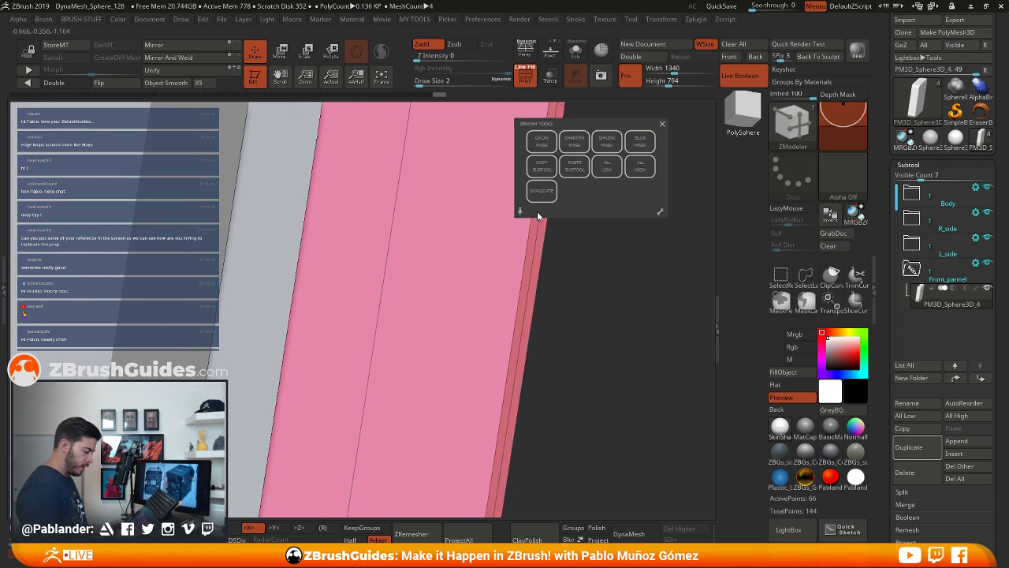
left_click(663, 124)
right_click_drag(597, 177, 495, 240, "alt")
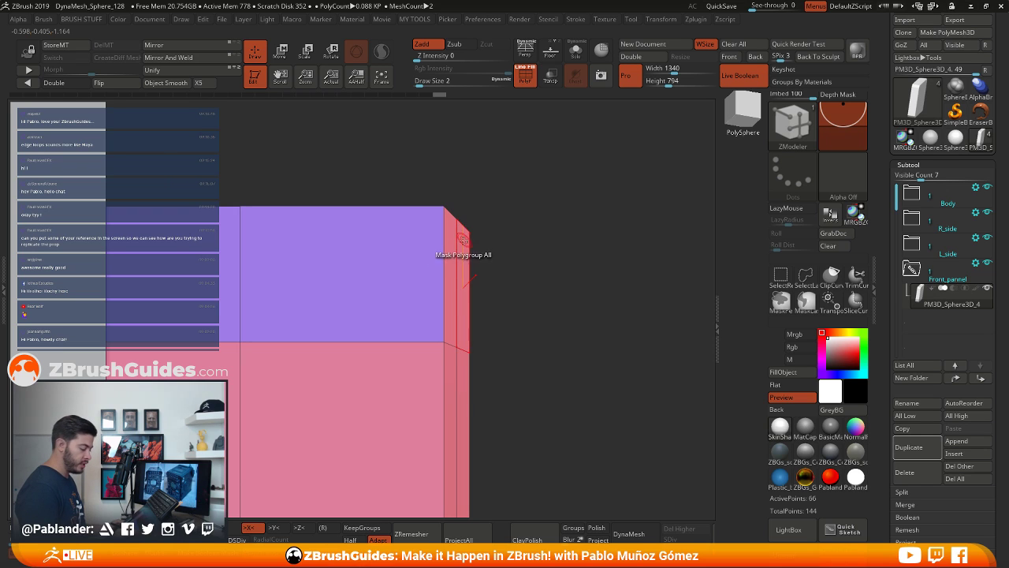
key("space")
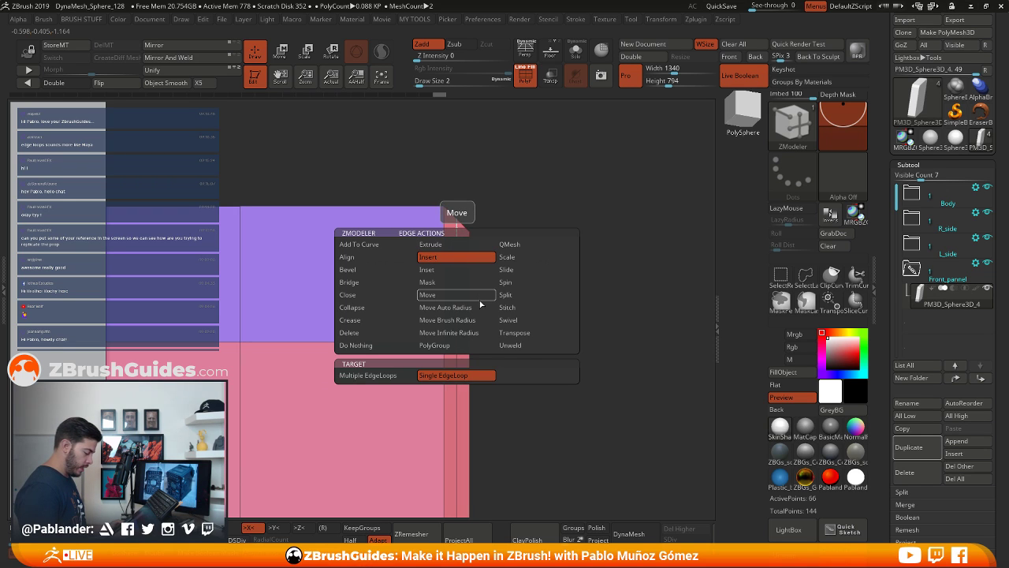
left_click(446, 282)
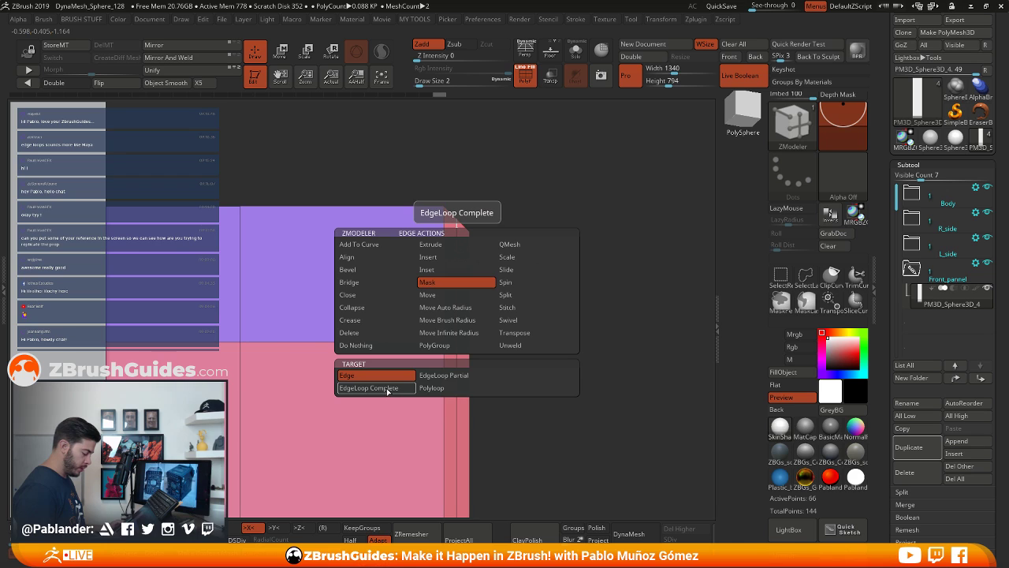
left_click(386, 388)
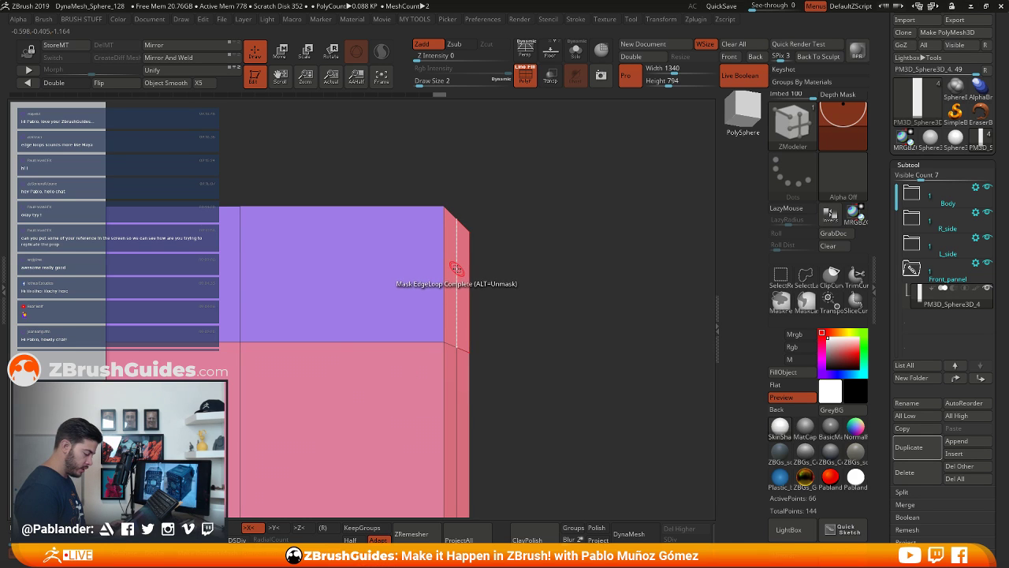
left_click_drag(456, 269, 552, 247)
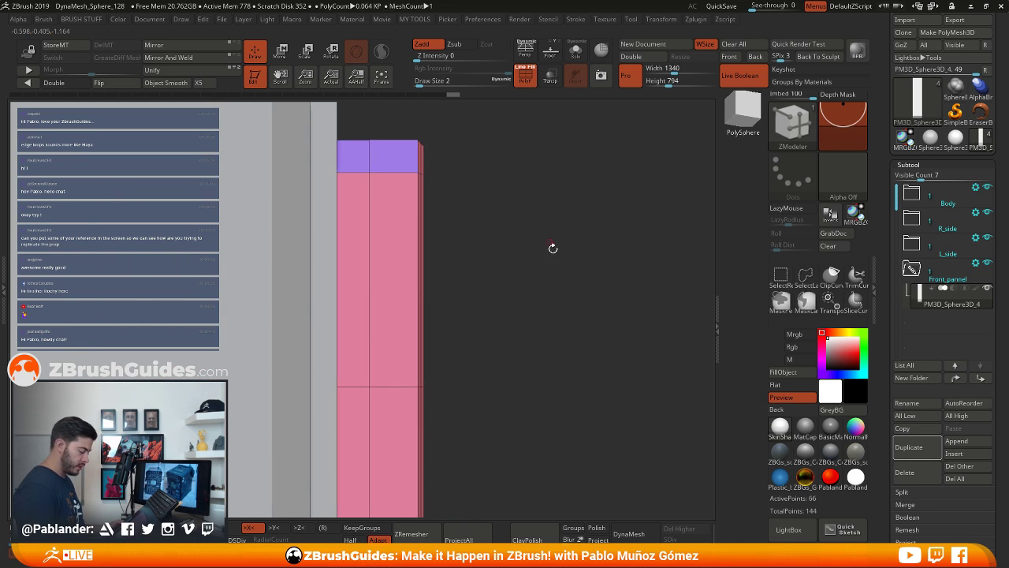
left_click_drag(436, 225, 551, 229)
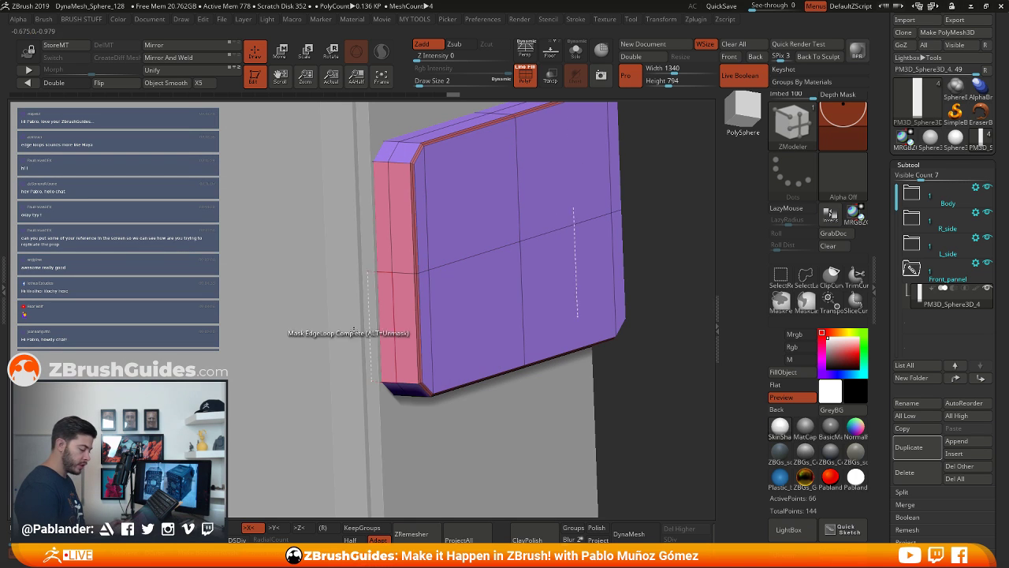
left_click_drag(670, 170, 580, 204)
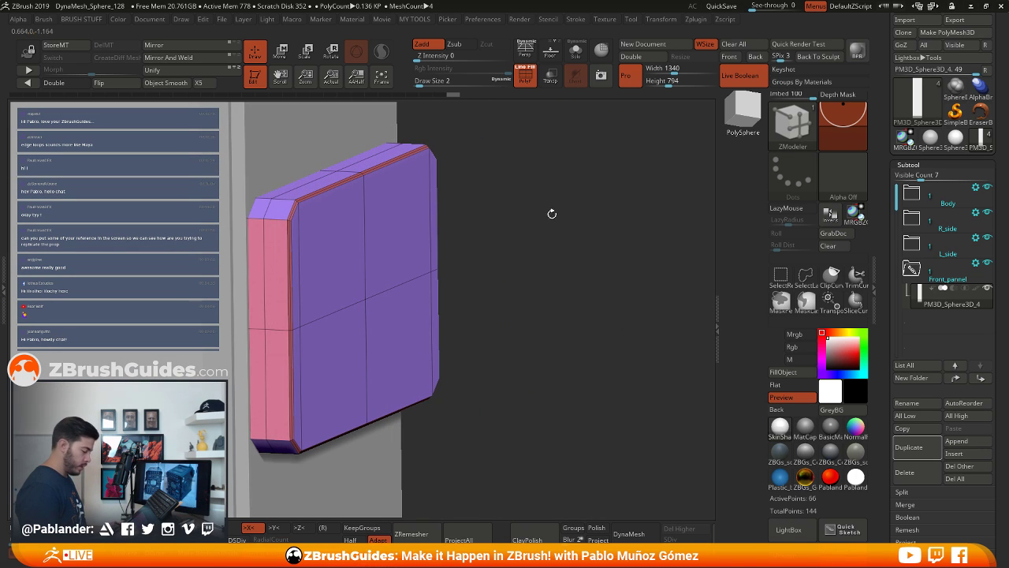
Reposition the unmasked bevel edge loop of the front panel with the gizmo, clear the mask and return to Draw mode
key("w")
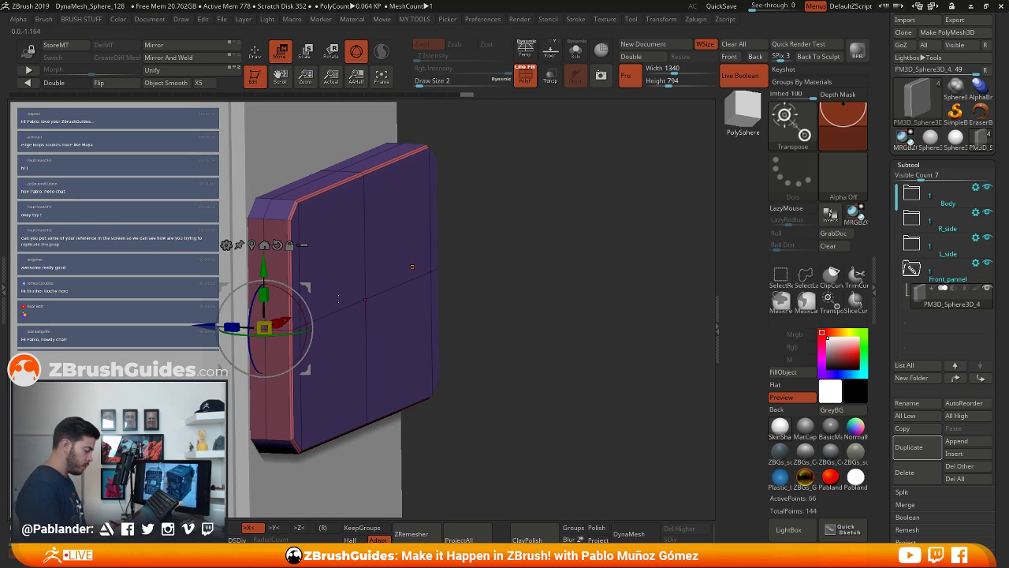
left_click(252, 246)
left_click_drag(570, 248, 460, 374, "shift")
left_click_drag(435, 244, 468, 300, "alt")
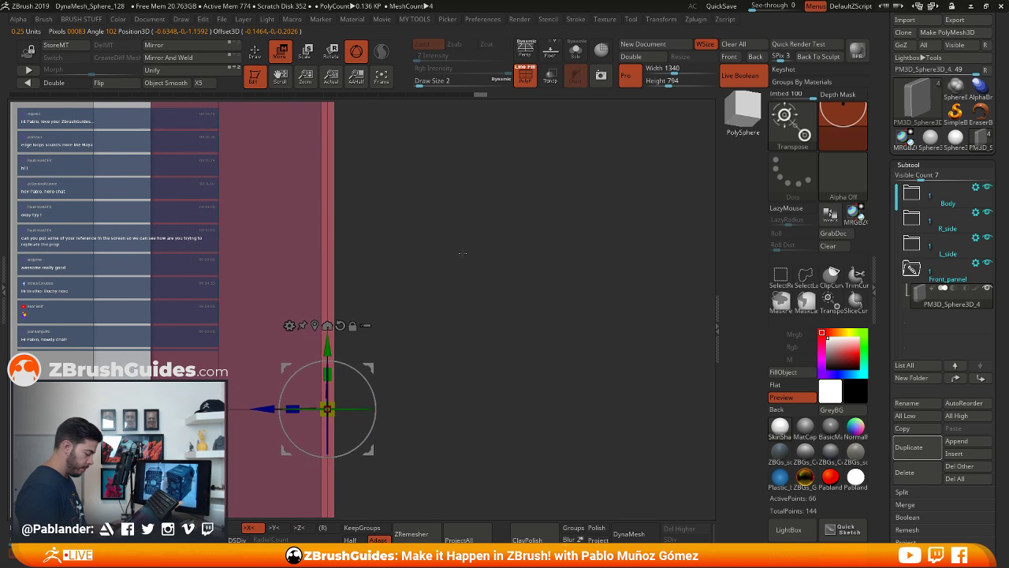
left_click_drag(465, 254, 492, 209, "alt")
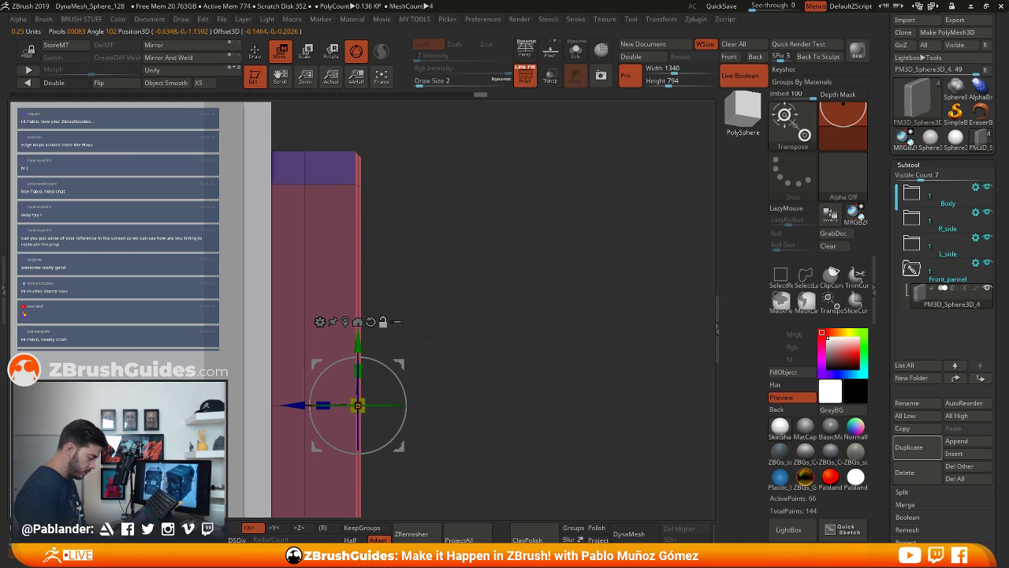
left_click_drag(489, 307, 594, 281, "alt")
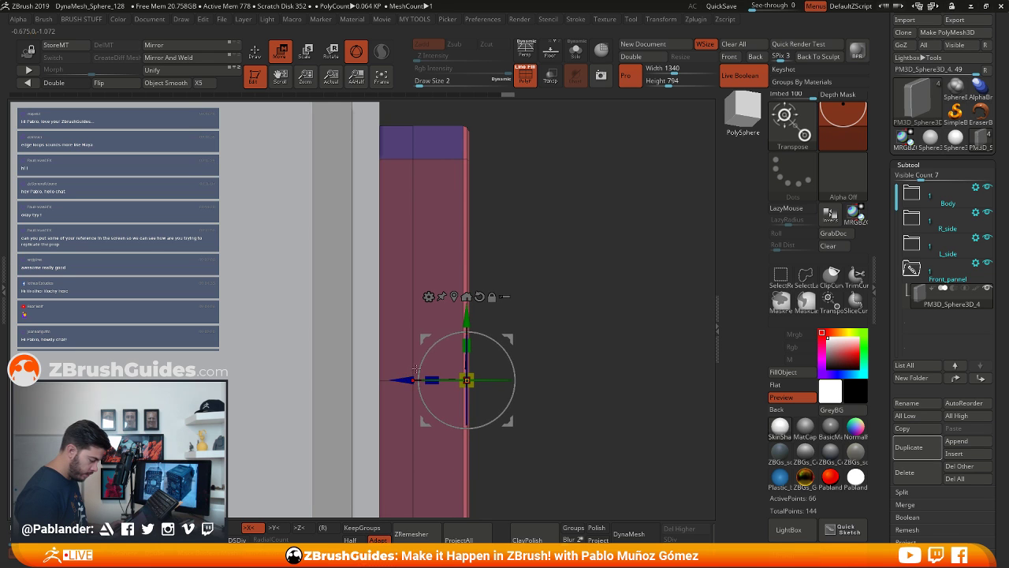
mouse_move(571, 173)
left_mouse_down("ctrl")
mouse_move(590, 265)
mouse_move(530, 233)
mouse_move(547, 241)
left_mouse_up("ctrl")
key("q")
Turn off the polyframe display and switch the model to the basic material
left_click_drag(654, 251, 524, 286)
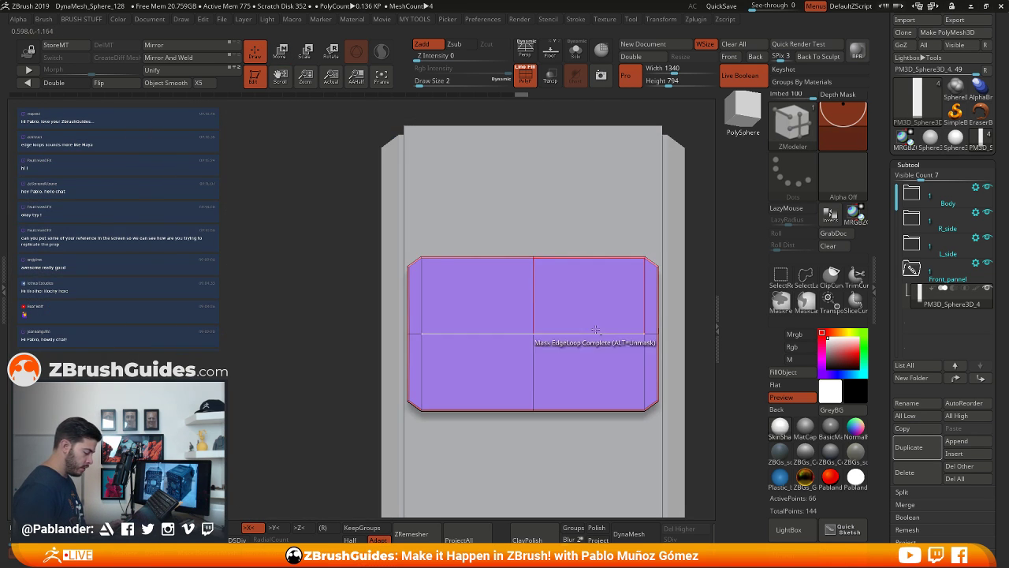
left_click_drag(677, 331, 761, 415, "alt")
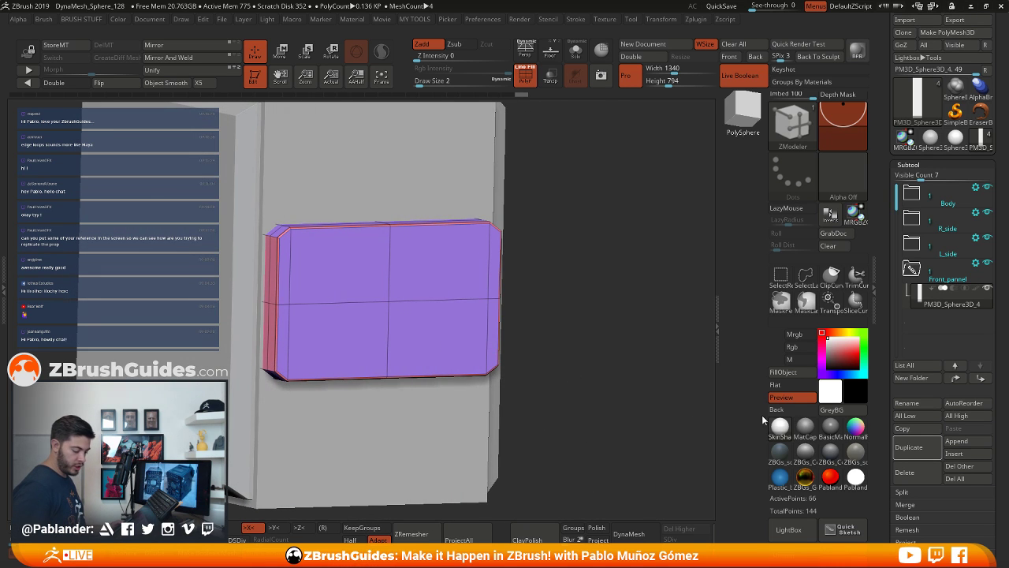
left_click_drag(616, 341, 505, 392)
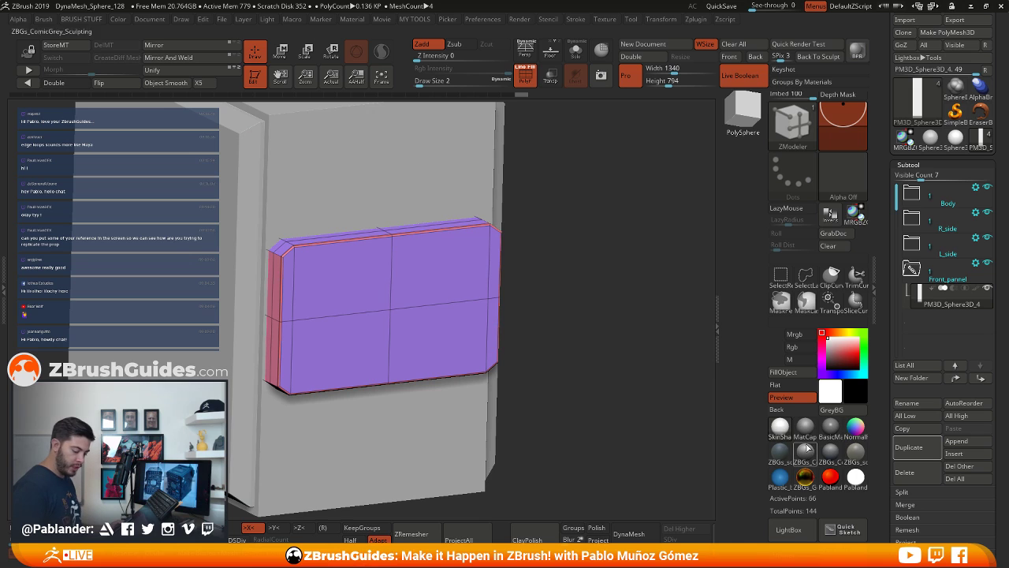
mouse_move(786, 481)
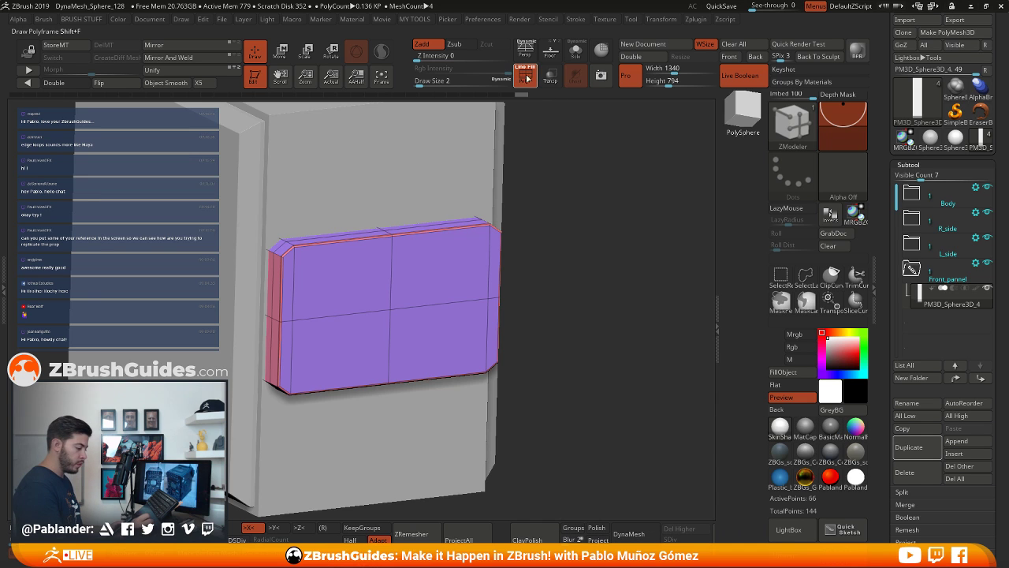
key("shift+f")
left_click(834, 429)
Examine the front panel's beveled edges and cut corners from several angles and distances
mouse_move(596, 316)
left_mouse_down()
mouse_move(592, 333)
mouse_move(597, 313)
left_mouse_up()
left_click_drag(613, 231, 544, 249)
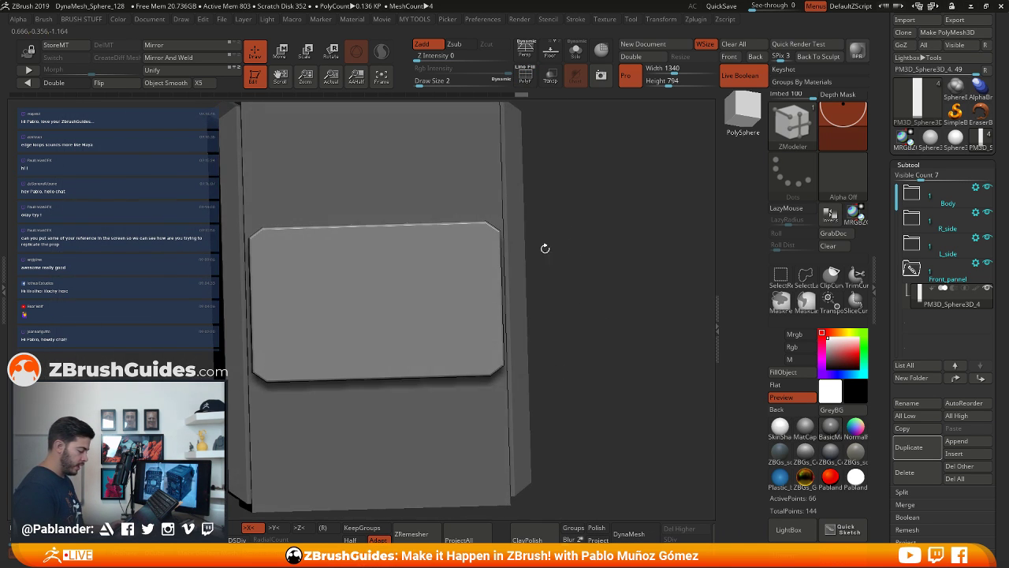
left_click_drag(624, 305, 620, 267)
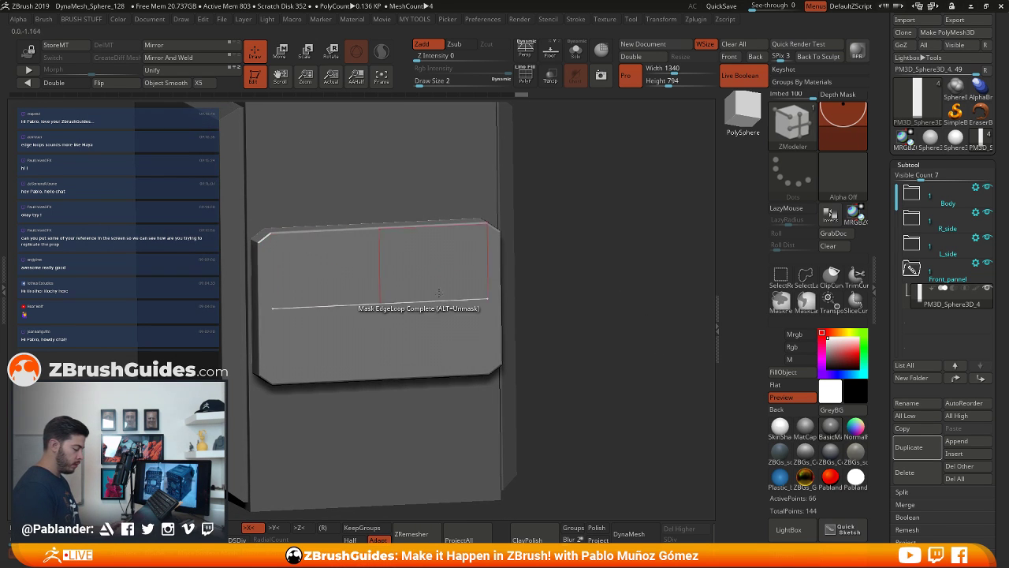
left_click_drag(566, 282, 648, 293)
right_click_drag(429, 228, 463, 318, "ctrl")
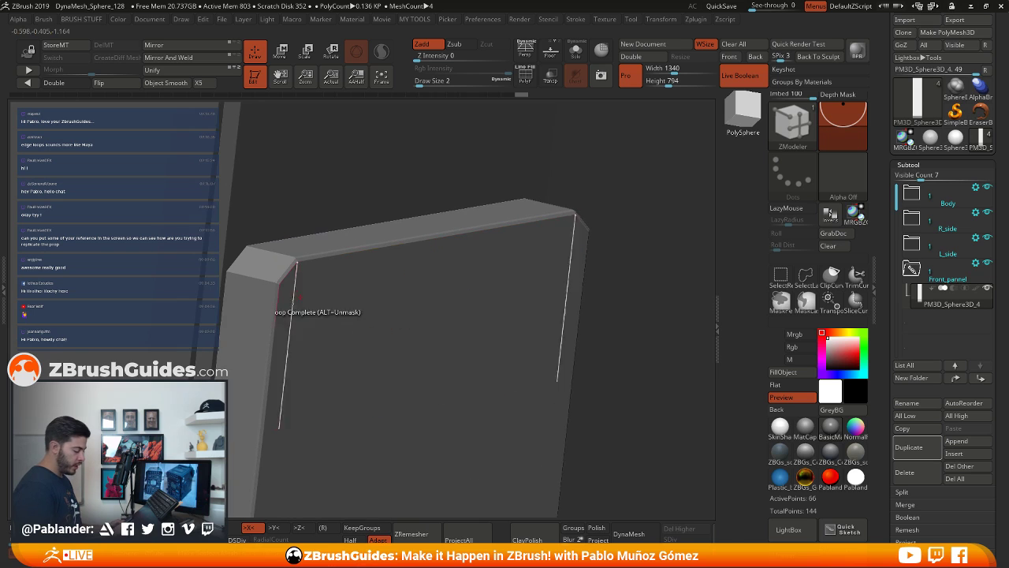
right_click_drag(407, 303, 446, 273, "alt")
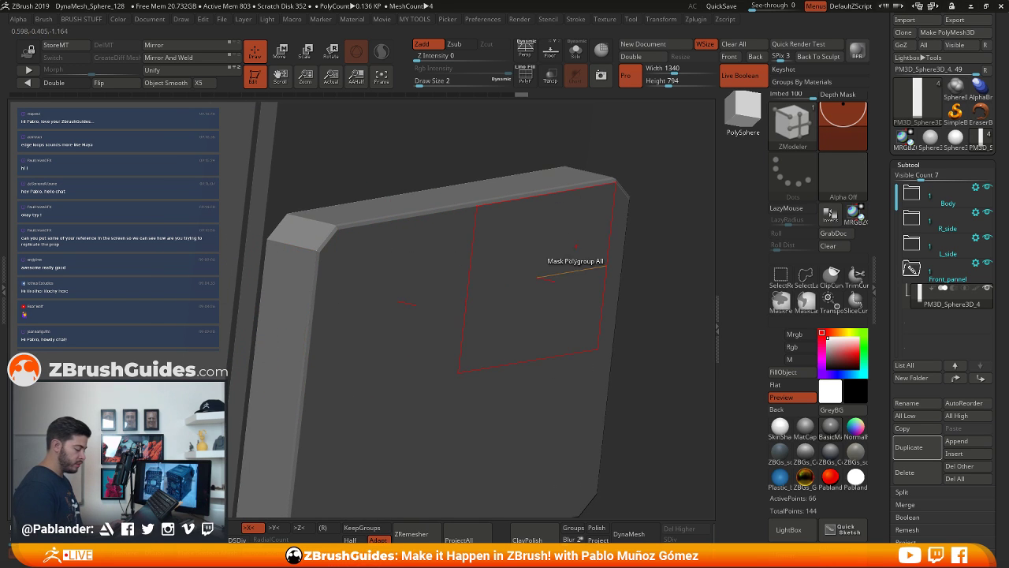
right_click_drag(528, 323, 482, 257, "ctrl")
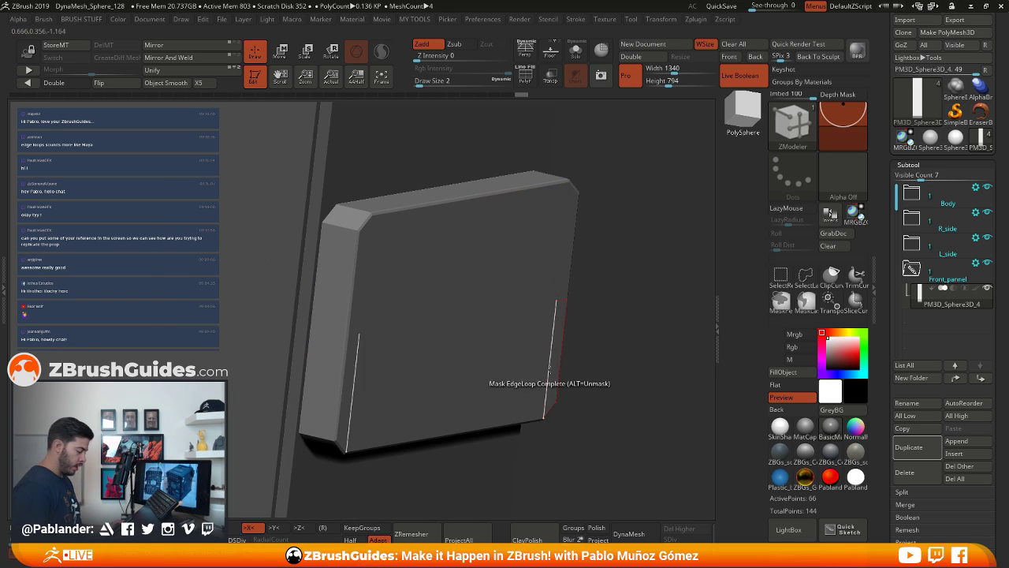
left_click_drag(636, 300, 621, 295)
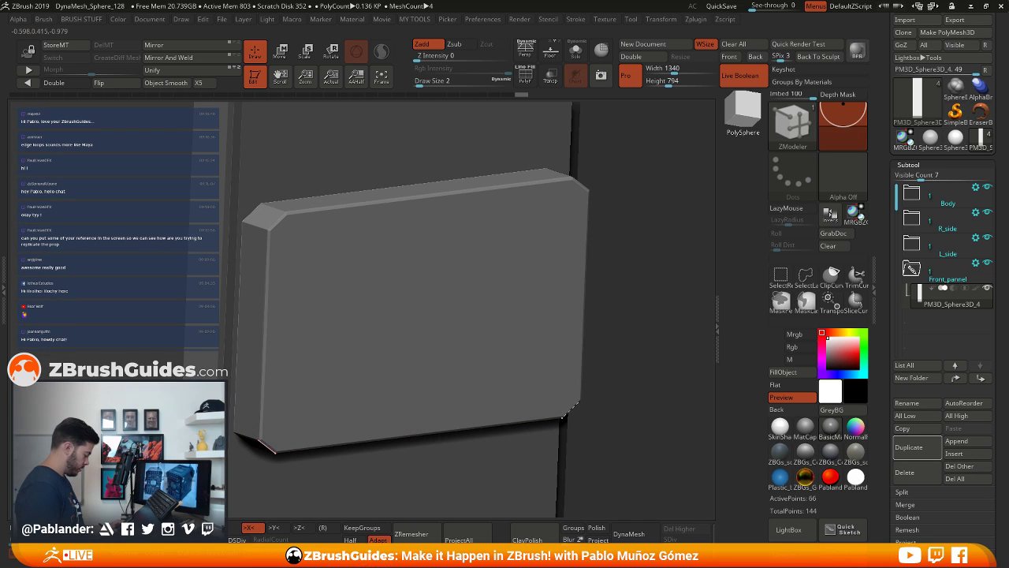
Preview the front panel with smooth dynamic subdivision and switch it to quick grid-based (QGrid) subdivision
key("d")
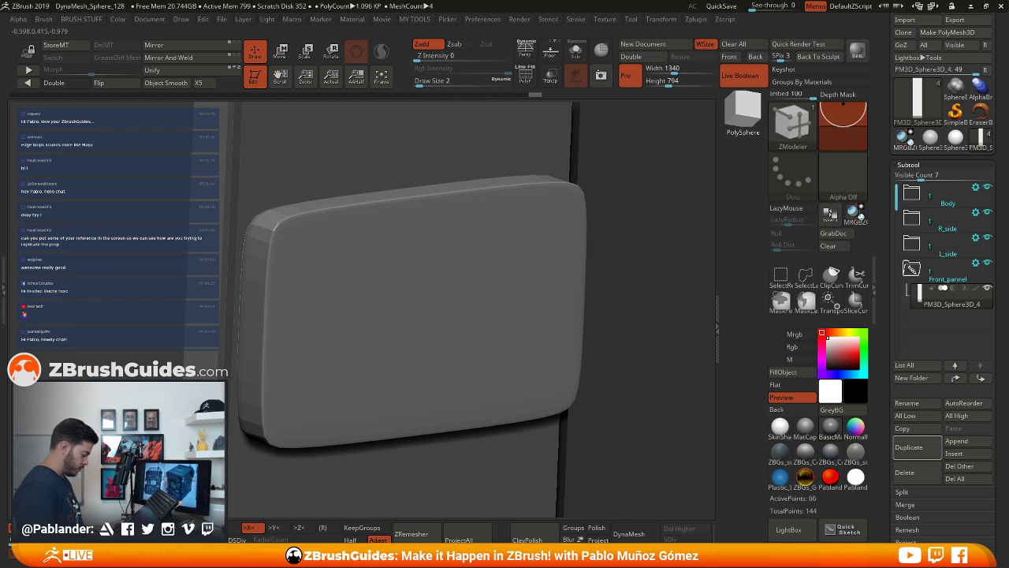
left_click_drag(651, 290, 639, 289)
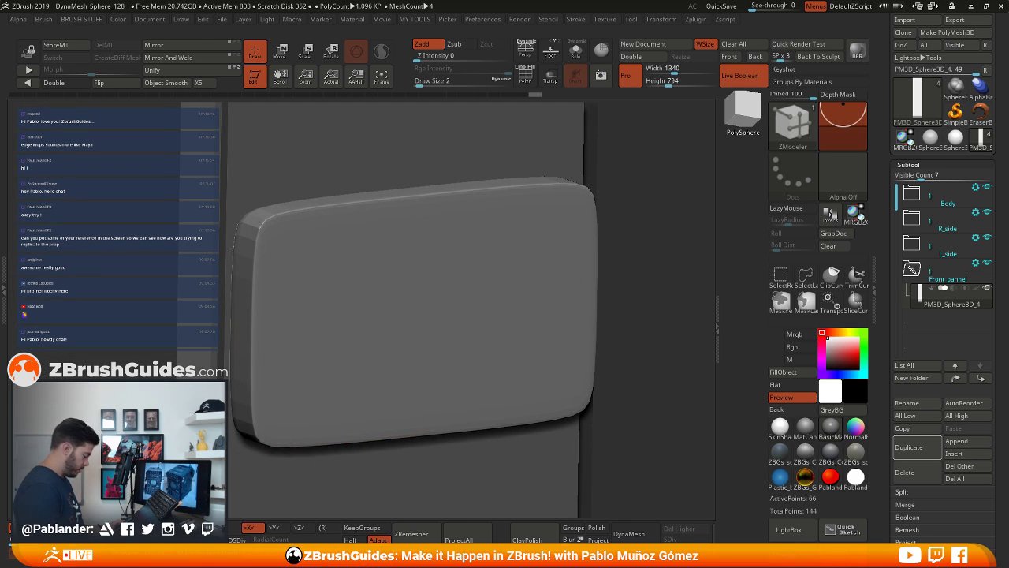
key("shift+d")
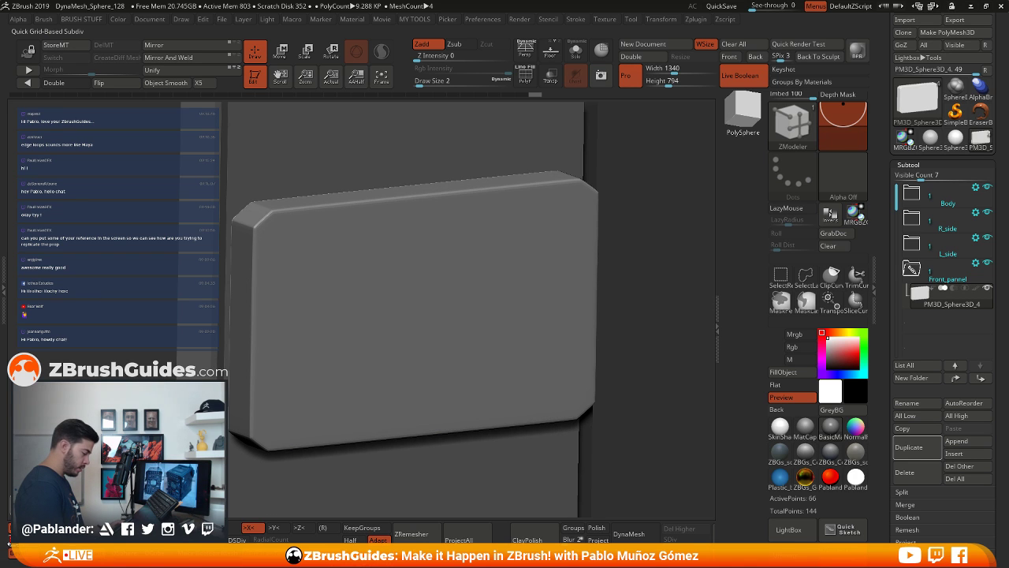
Set the front panel's QGrid dynamic subdivision to Bevel mode, checking the effect on the panel's corner
left_click_drag(651, 228, 682, 243)
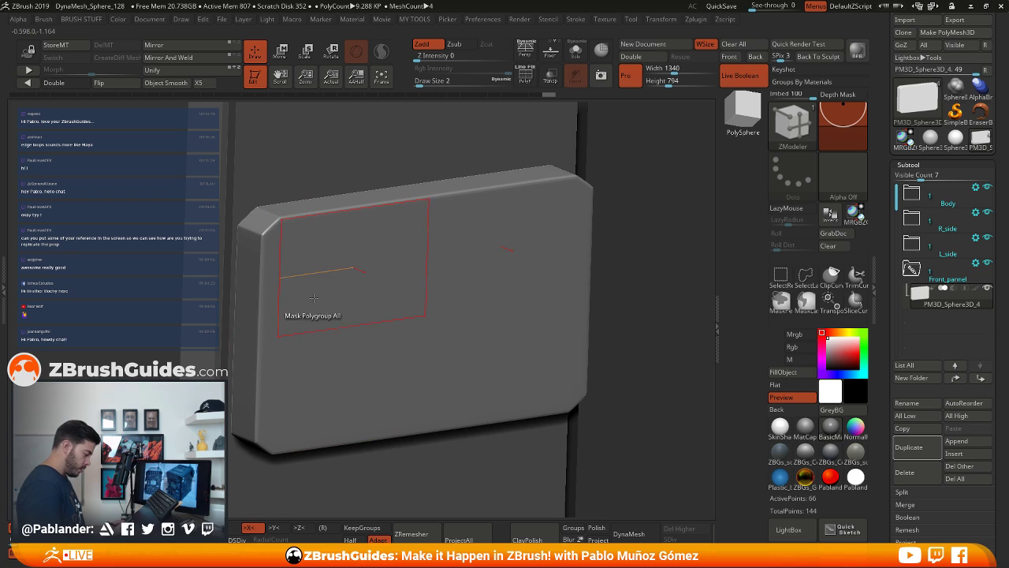
right_click_drag(315, 283, 403, 281, "alt")
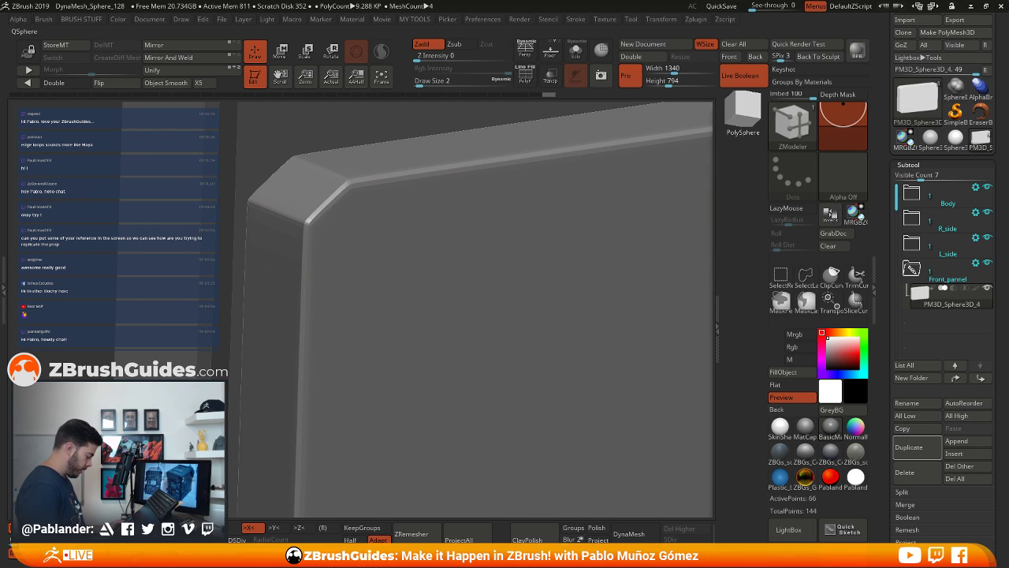
key("shift+d")
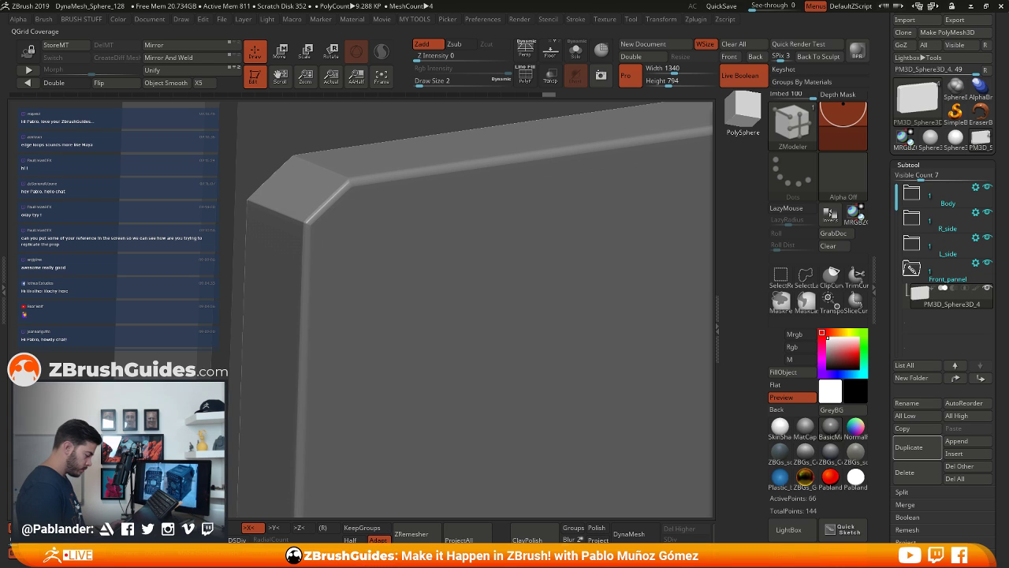
left_click(17, 553)
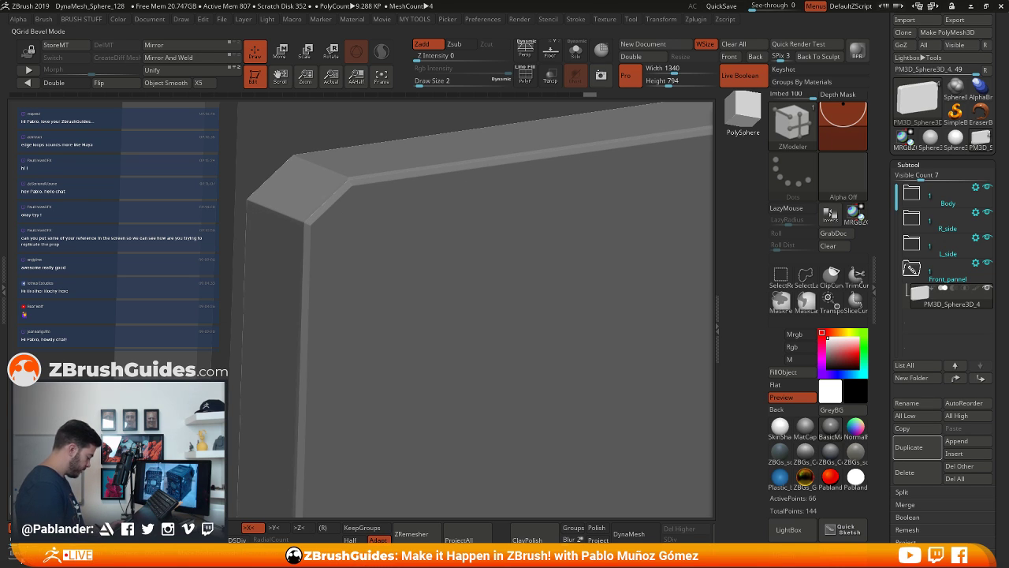
key("shift+d")
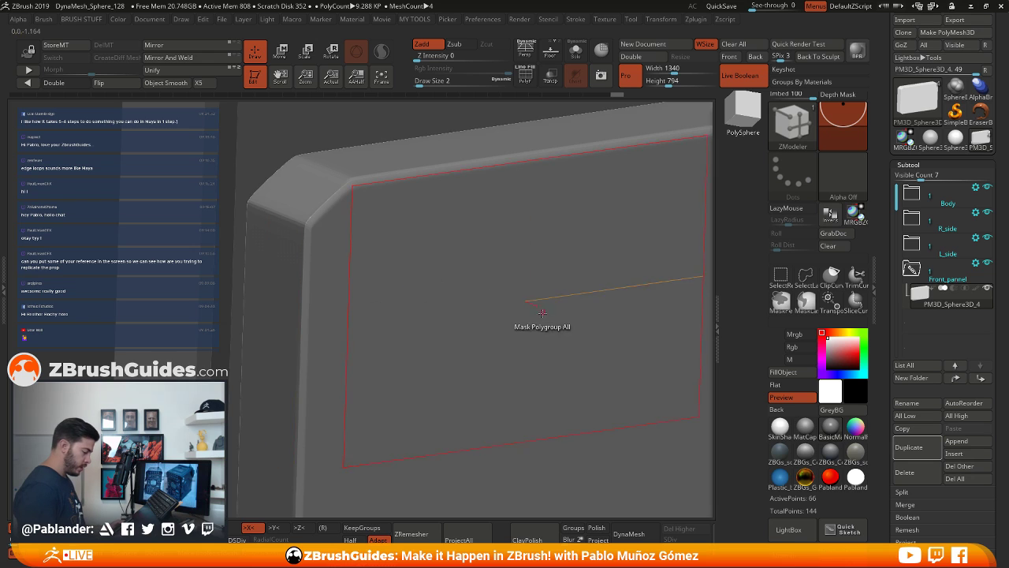
right_click_drag(522, 302, 284, 107, "ctrl")
right_click_drag(655, 289, 489, 274, "shift")
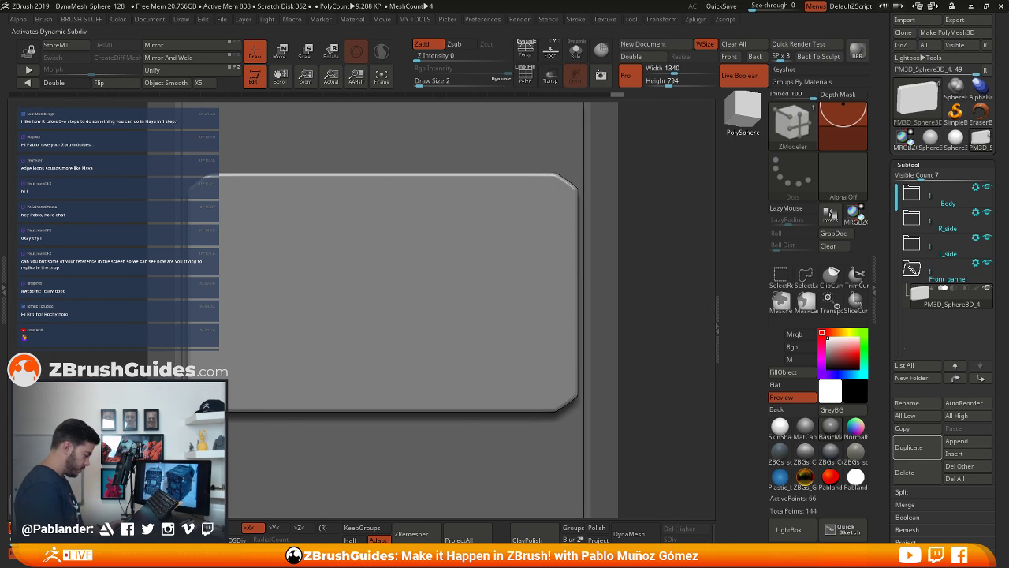
Open the Dynamic Subdiv settings within the Geometry options and activate Dynamic subdivision for the front panel
scroll(896, 251, "down", 5)
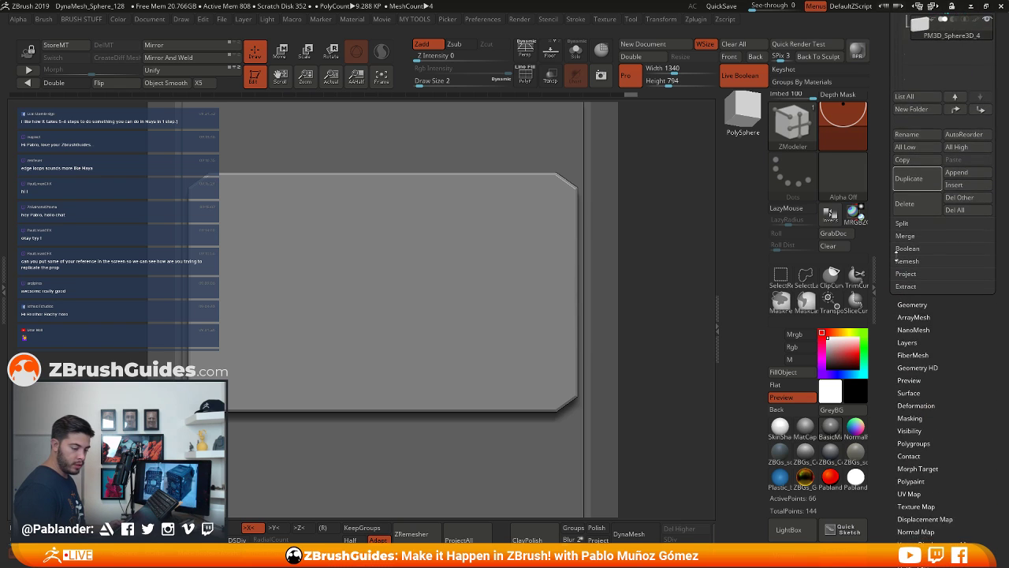
scroll(896, 250, "down", 5)
left_click(916, 149)
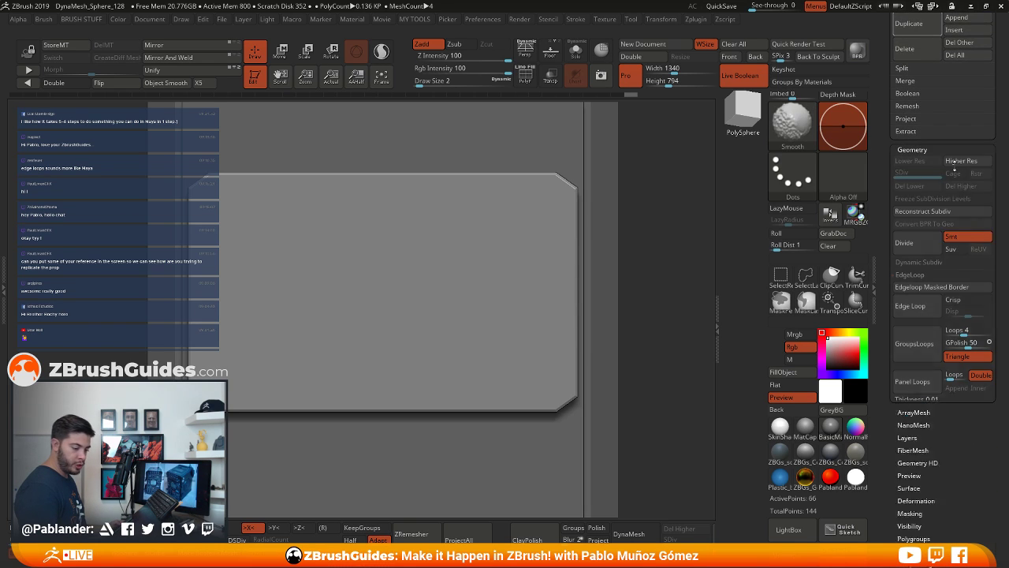
left_click(938, 262)
scroll(952, 232, "down", 2)
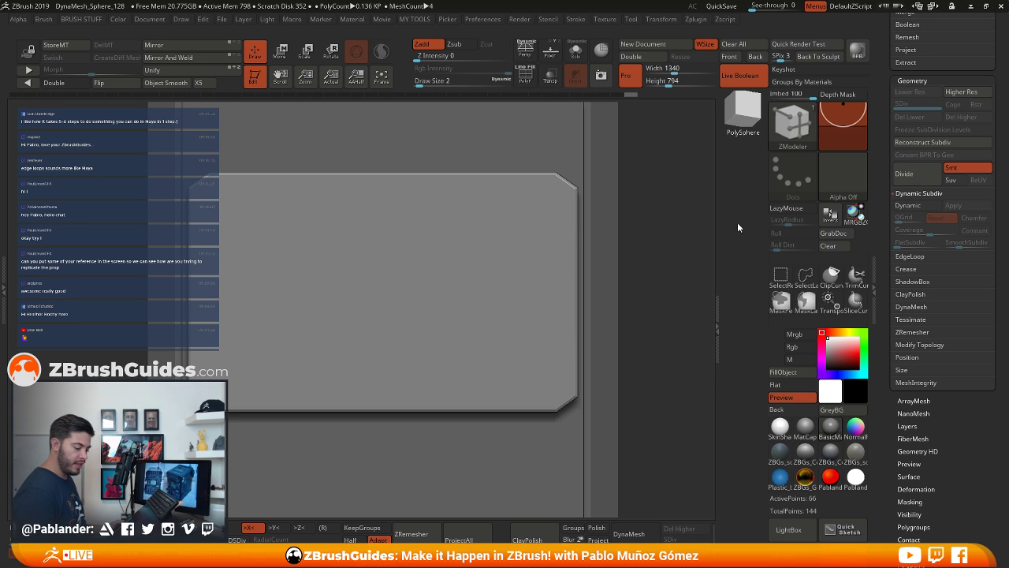
left_click(919, 209)
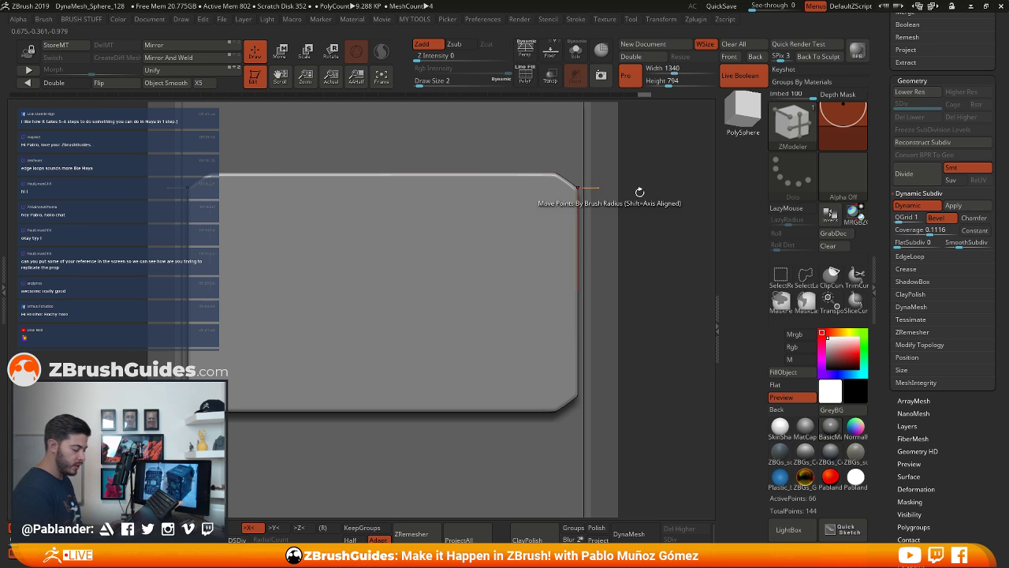
Turn off Bevel mode for the front panel's QGrid subdivision and inspect its corner with and without the polyframe
left_click_drag(639, 192, 587, 208)
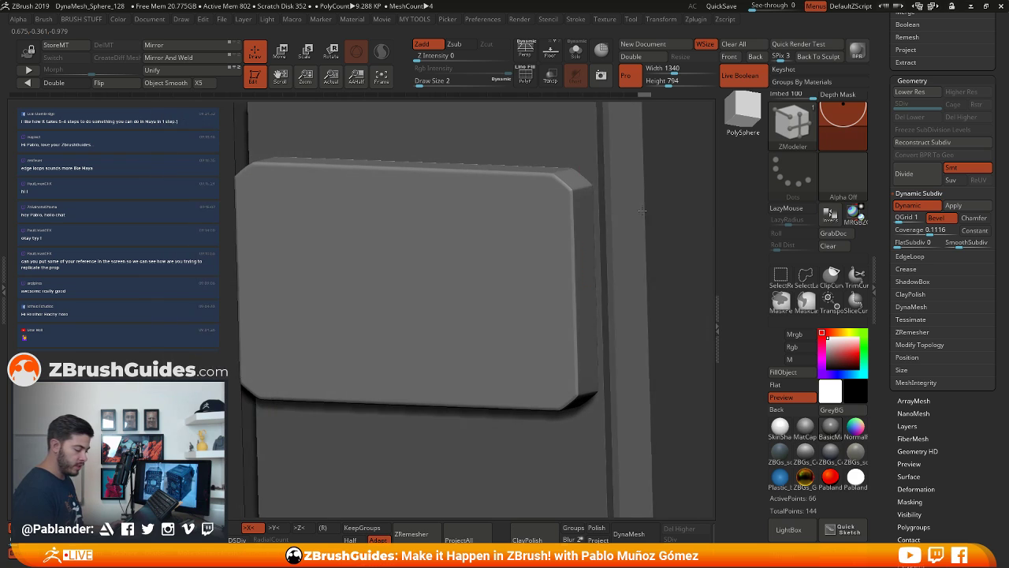
left_click(975, 218)
left_click(976, 220)
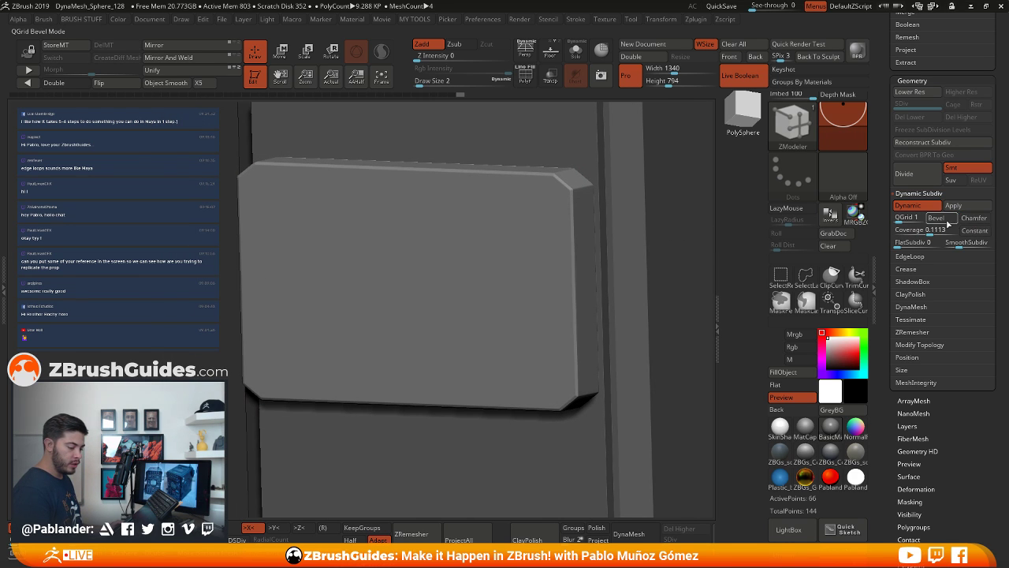
left_click_drag(636, 236, 606, 246, "alt")
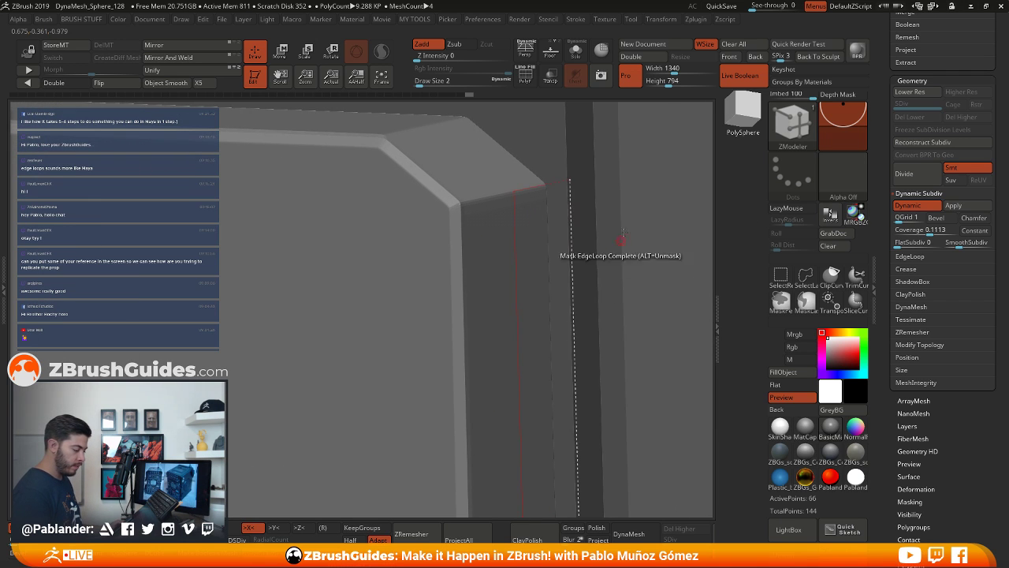
left_click(525, 74)
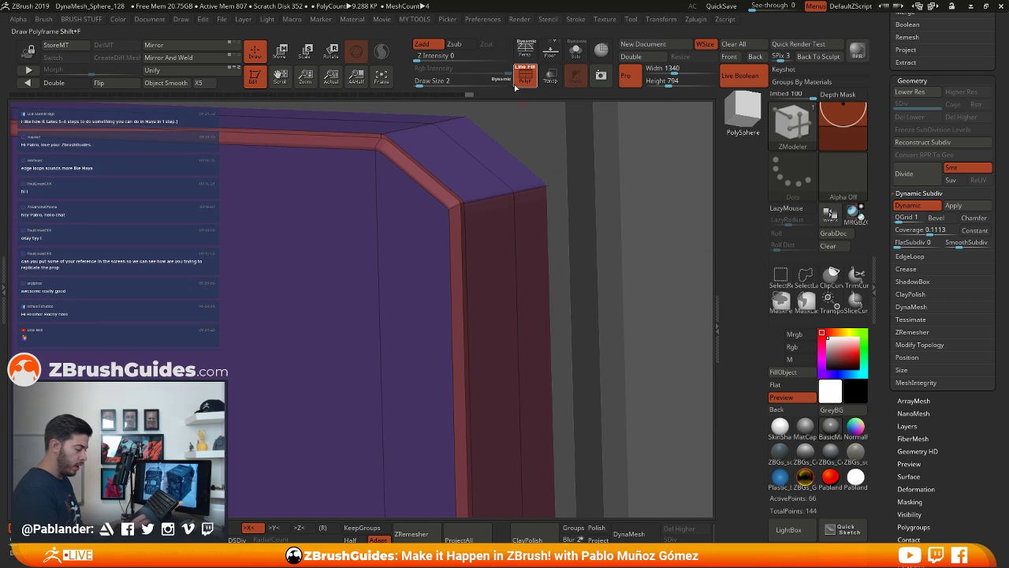
left_click(525, 73)
mouse_move(501, 238)
right_mouse_down()
mouse_move(473, 223)
mouse_move(508, 241)
right_mouse_up()
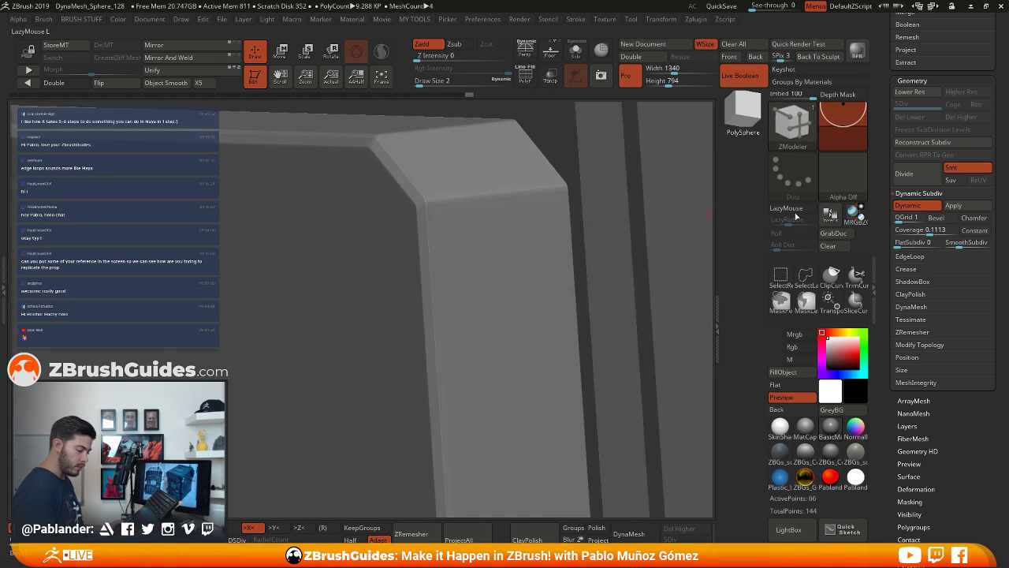
Re-enable Bevel mode for the front panel's QGrid subdivision and set its coverage to 0.14284
left_click(937, 218)
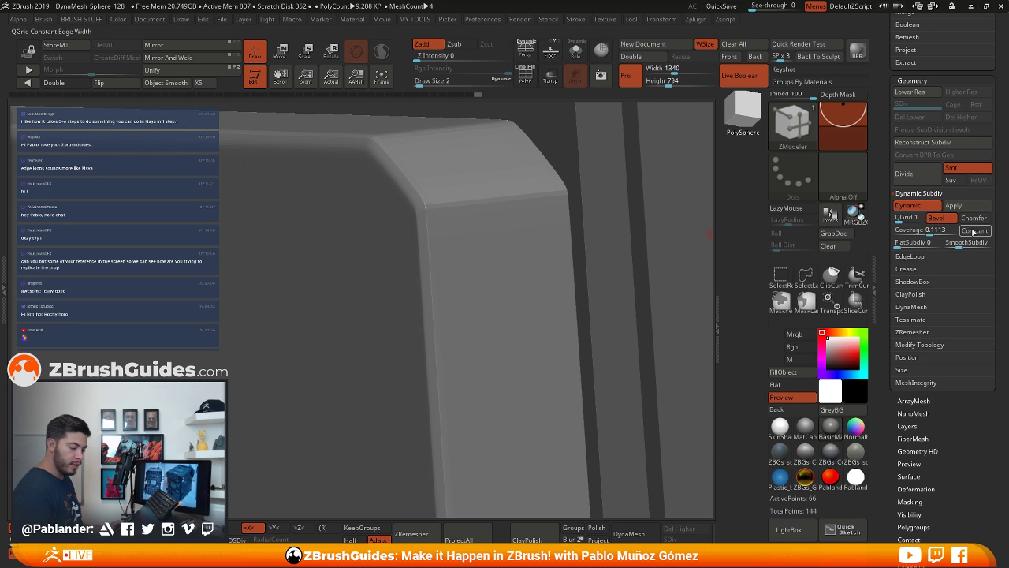
left_click_drag(930, 234, 931, 233)
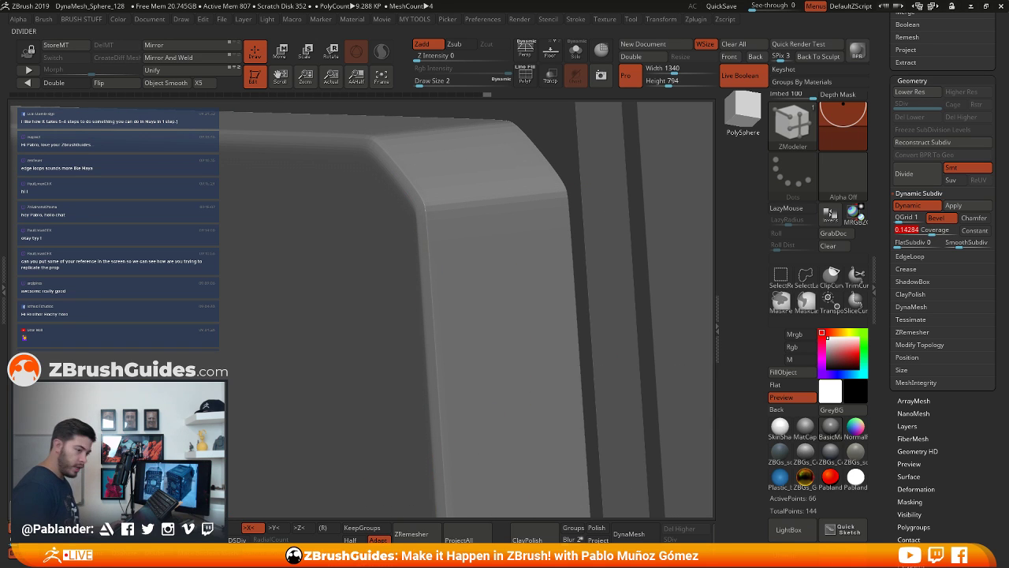
key("ctrl")
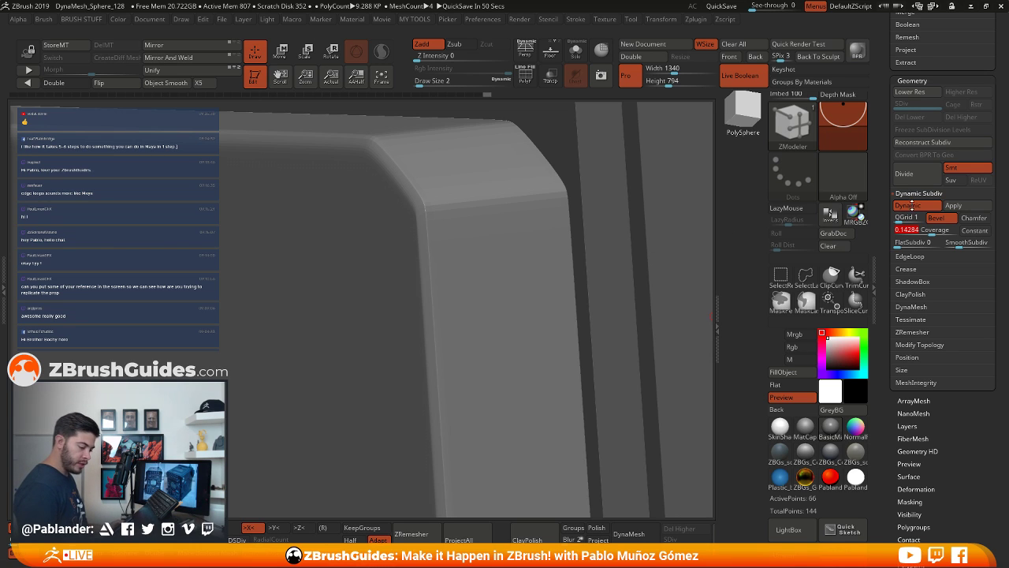
Turn off dynamic subdivision for the front panel and check the unsmoothed panel against the whole body
left_click(913, 205)
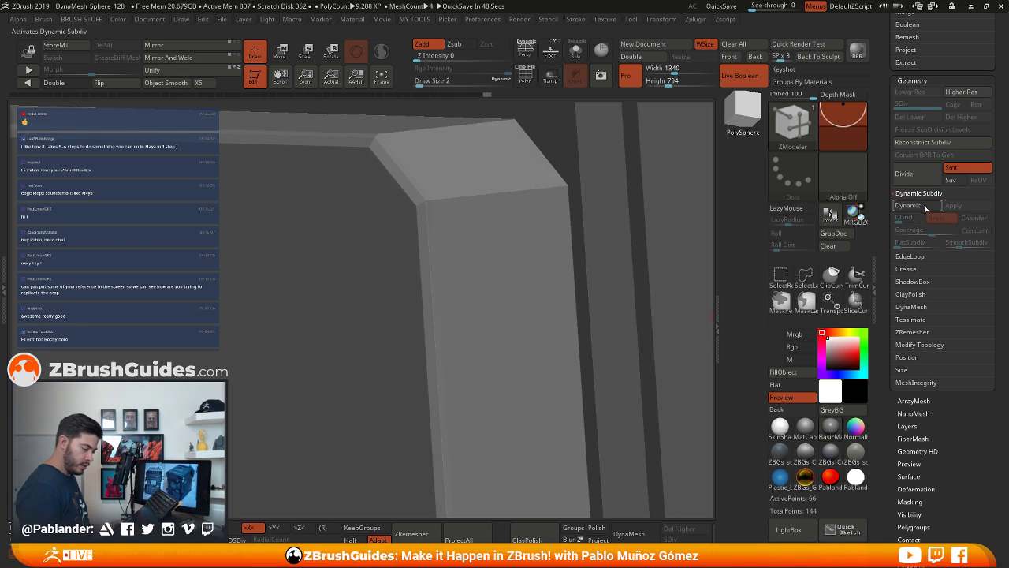
right_click_drag(553, 300, 567, 264, "ctrl")
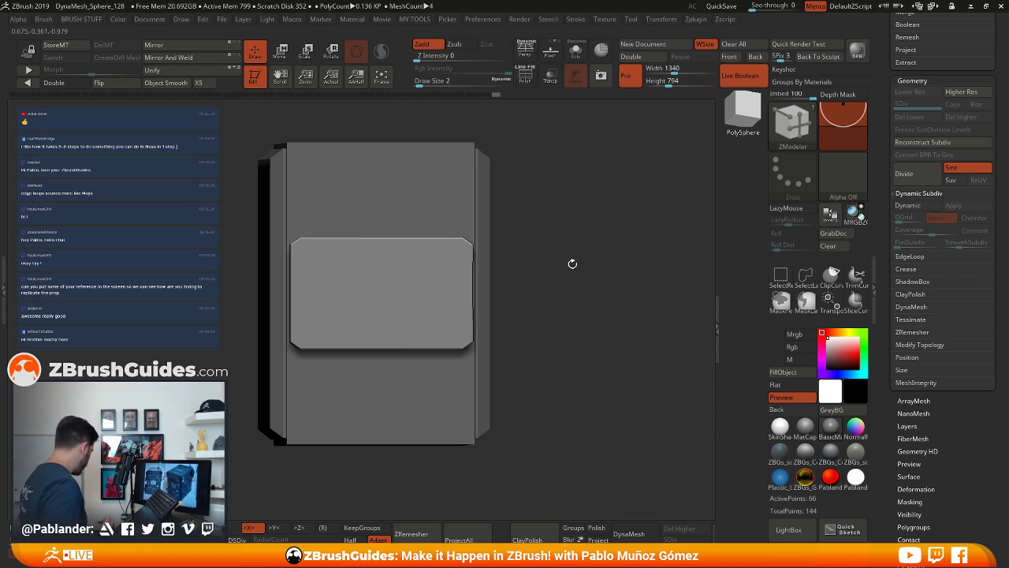
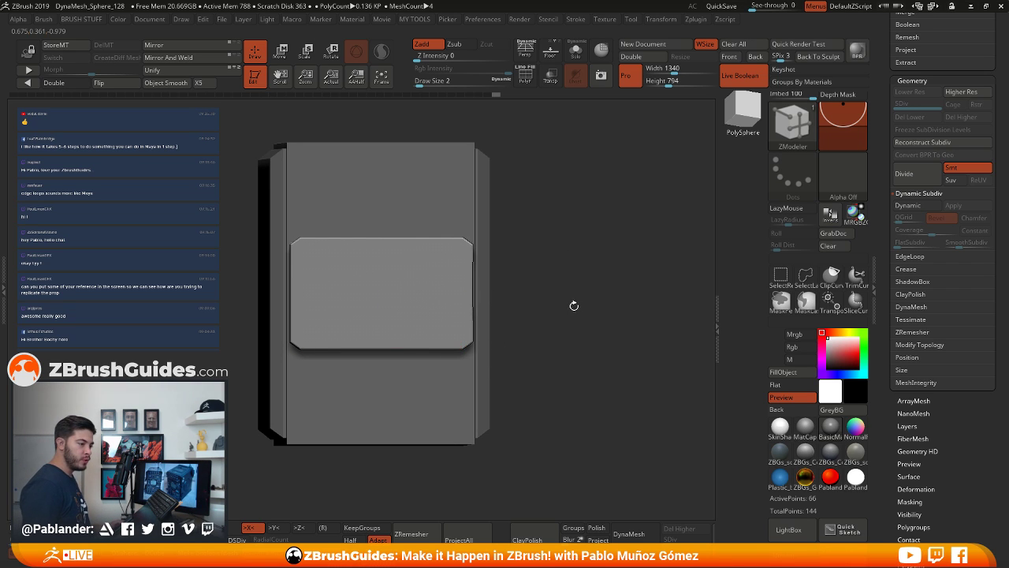
left_click_drag(583, 305, 592, 315)
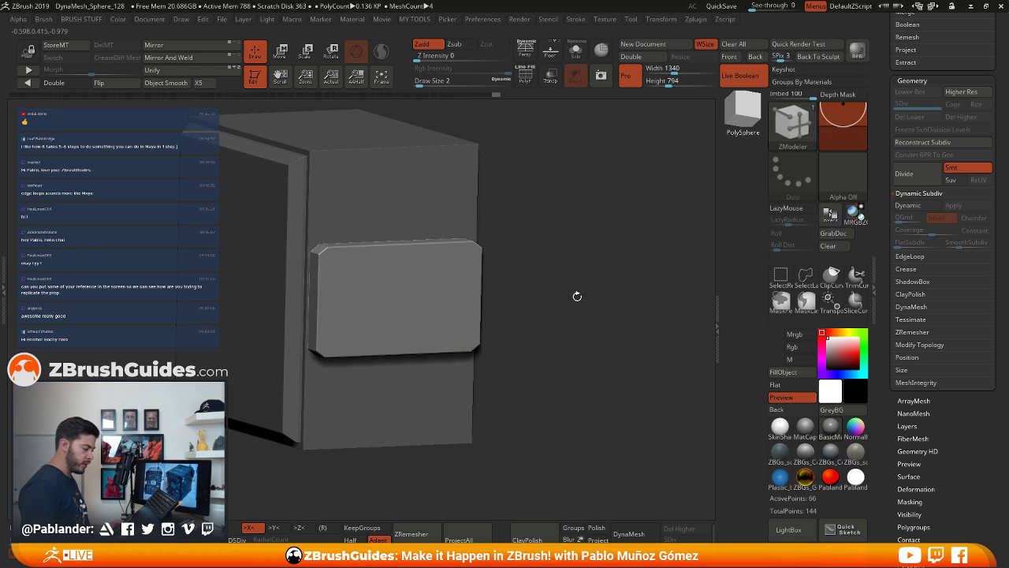
left_click_drag(577, 295, 623, 271)
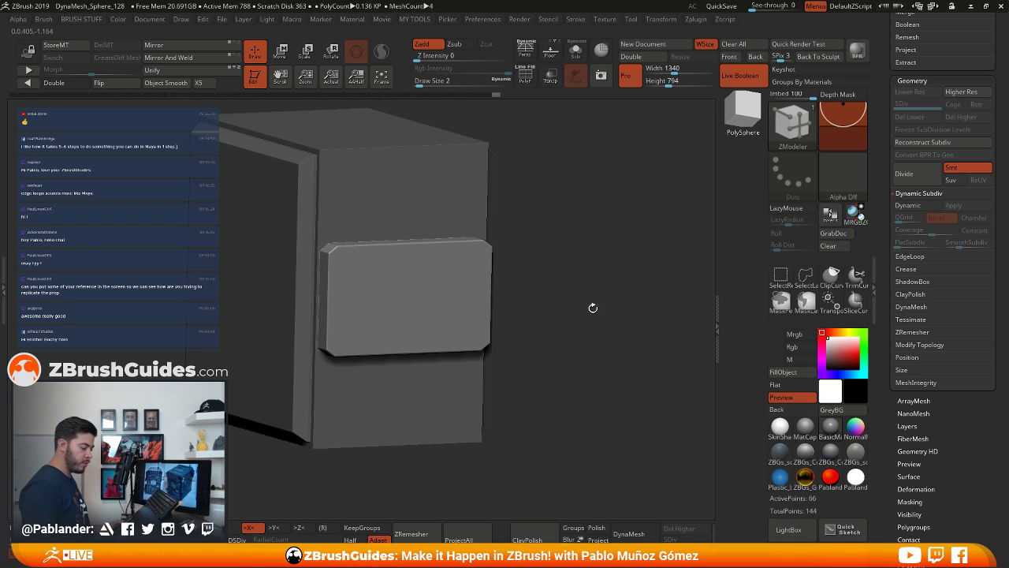
left_click_drag(593, 308, 595, 304)
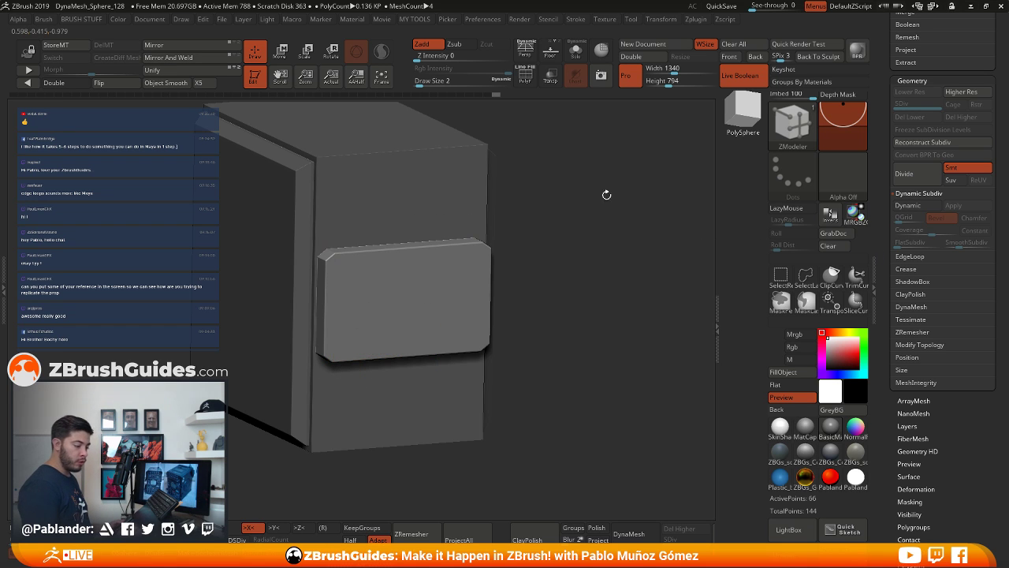
Duplicate the front panel subtool
left_click_drag(908, 76, 907, 183)
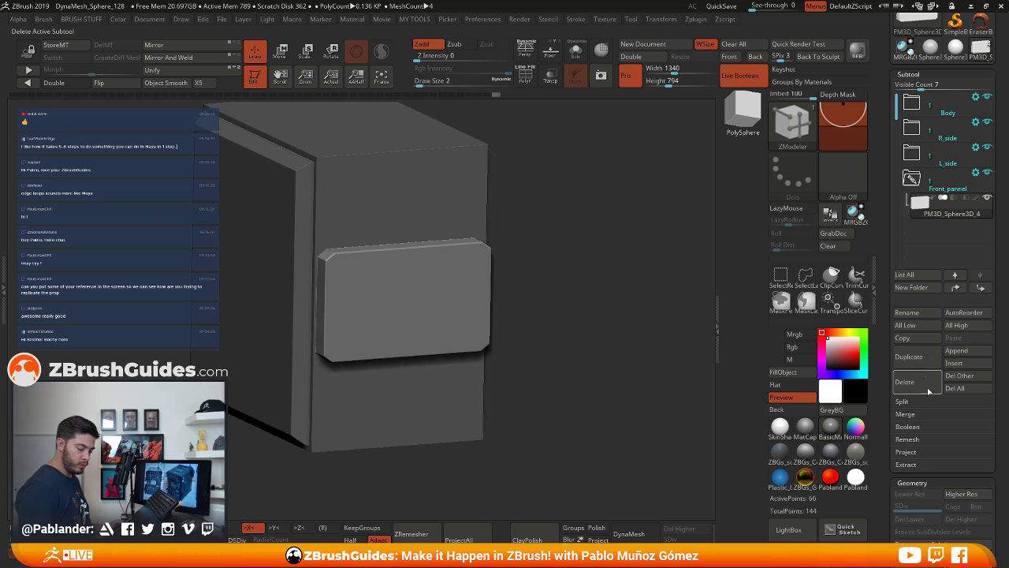
scroll(922, 475, "down", 1)
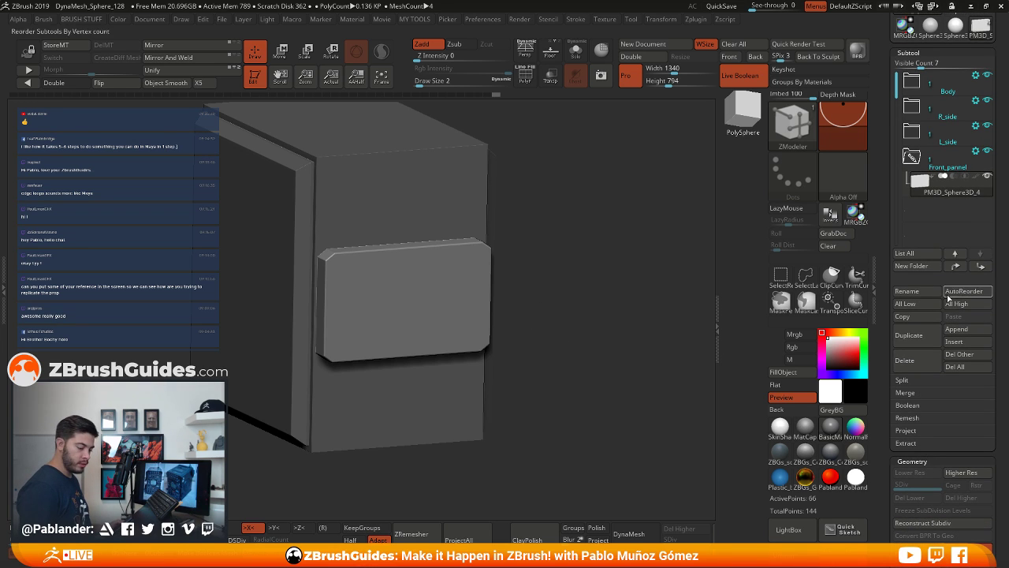
left_click(908, 334)
scroll(890, 325, "down", 5)
left_click_drag(890, 324, 889, 157)
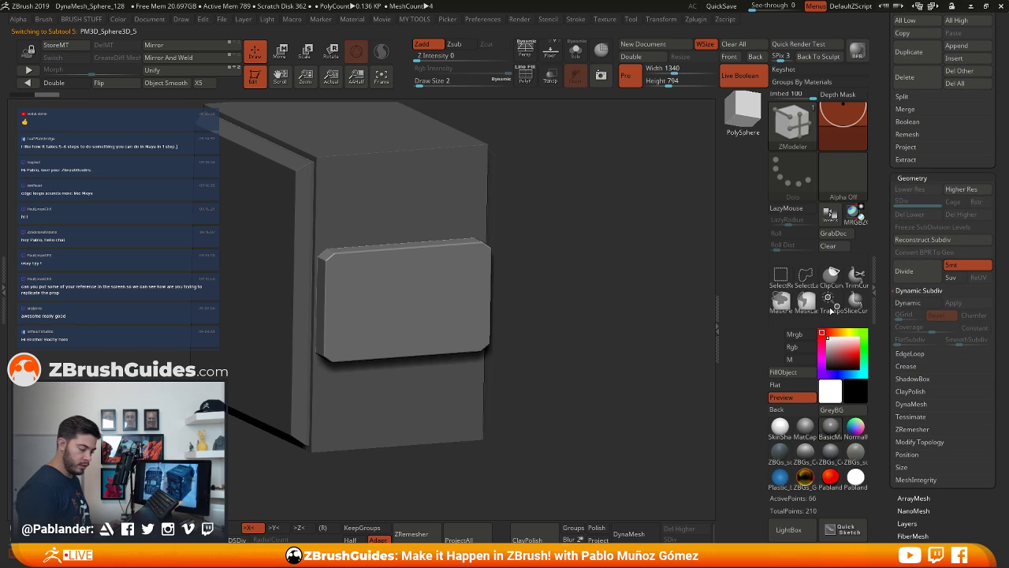
Isolate the panel copy and convert it to a DynaMesh at resolution 128
left_click(575, 51)
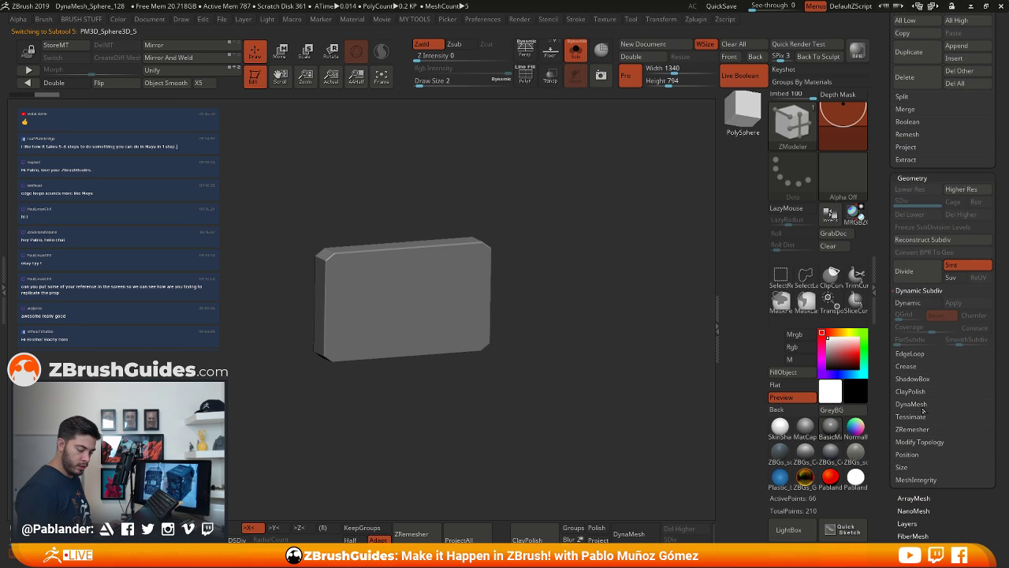
left_click(911, 404)
left_click(916, 422)
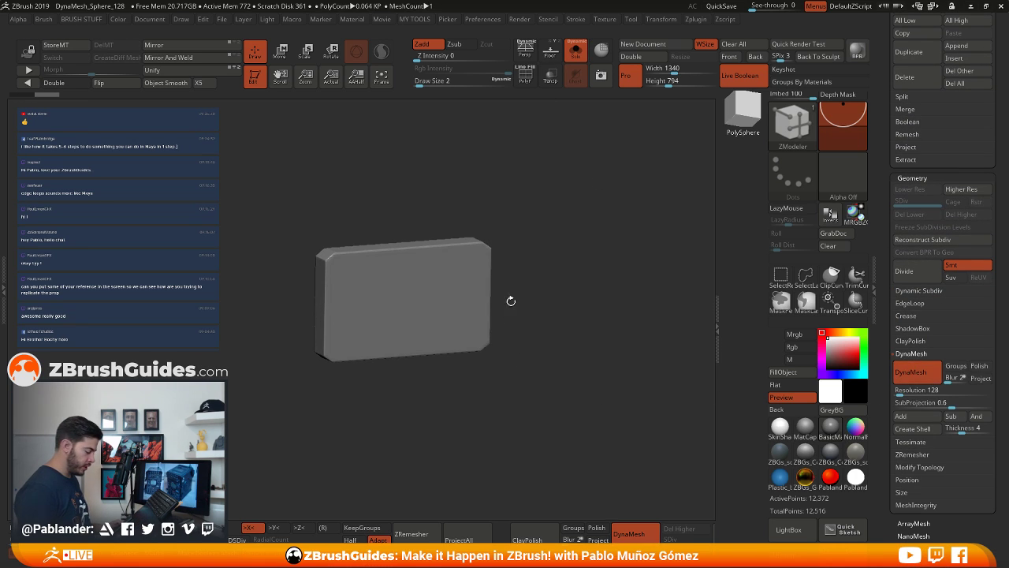
Carve symmetrical test grooves across the panel copy's front and side edges with the DamStandard brush at draw size 39
key("b")
key("d")
key("s")
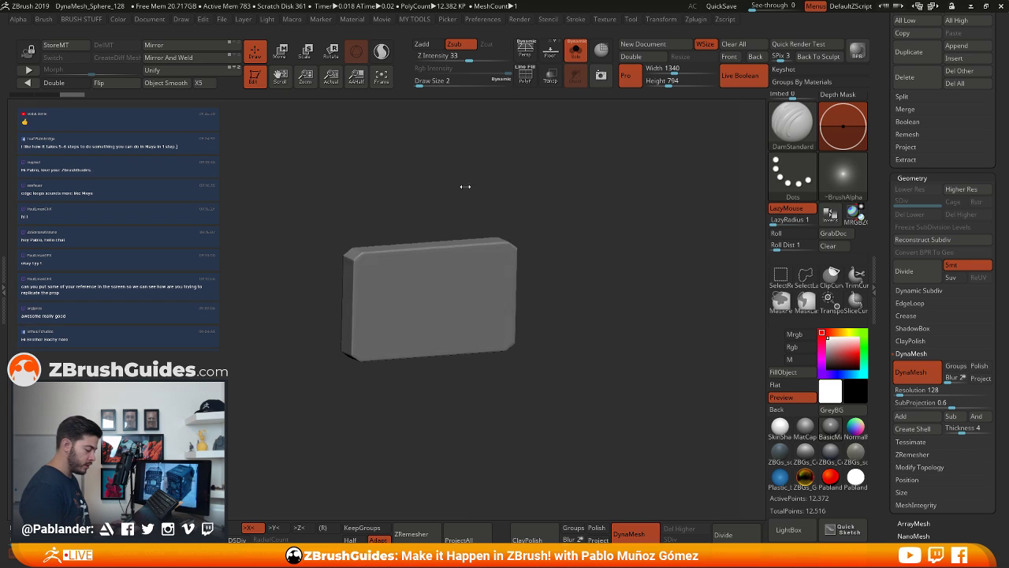
key("space")
left_click(405, 254)
key("space")
left_click_drag(472, 198, 484, 199)
left_click_drag(480, 264, 440, 301)
mouse_move(471, 283)
left_mouse_down()
mouse_move(454, 301)
mouse_move(467, 302)
left_mouse_up()
left_click_drag(500, 283, 490, 298)
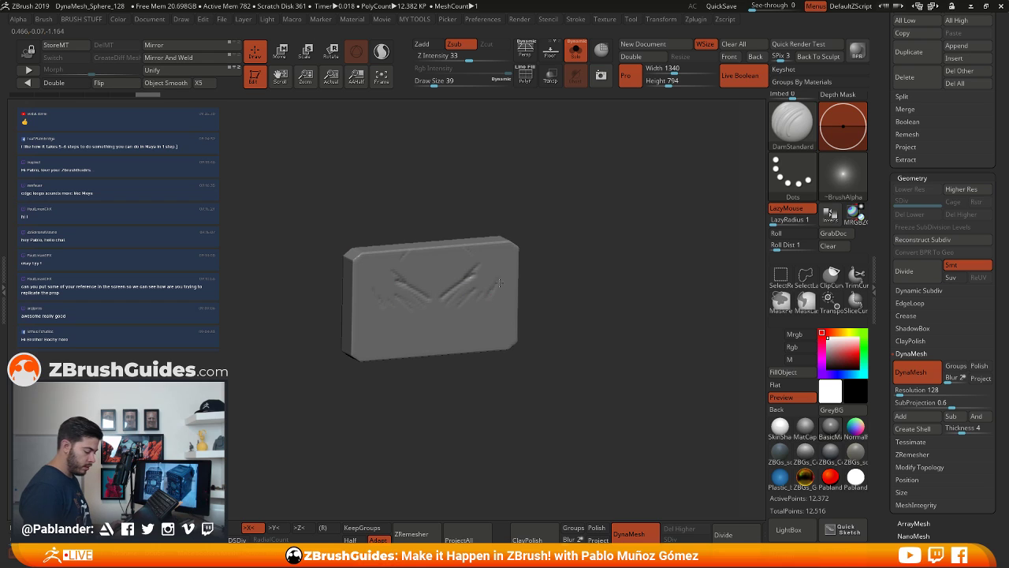
left_click_drag(641, 266, 607, 277)
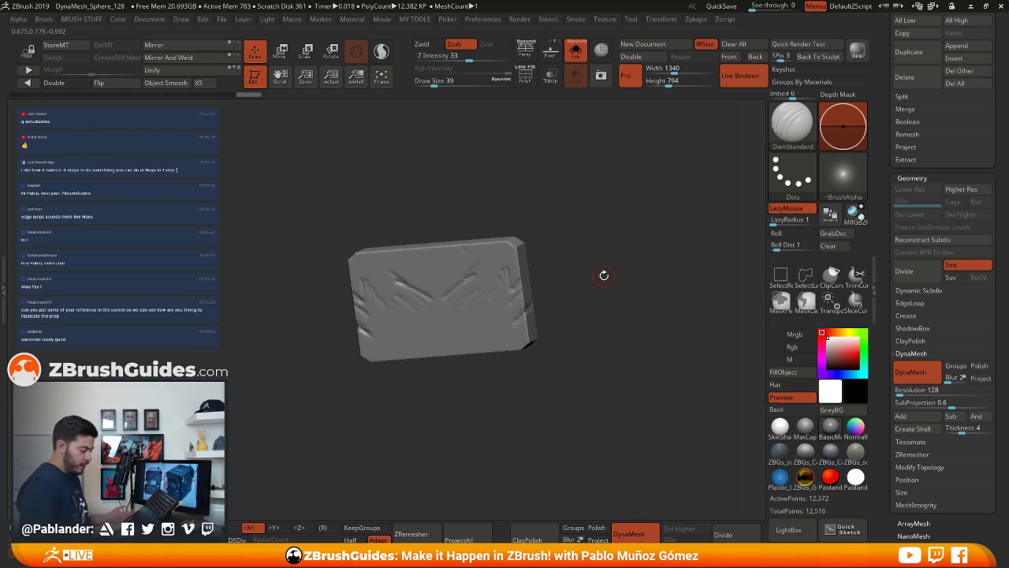
left_click_drag(603, 275, 504, 370, "shift")
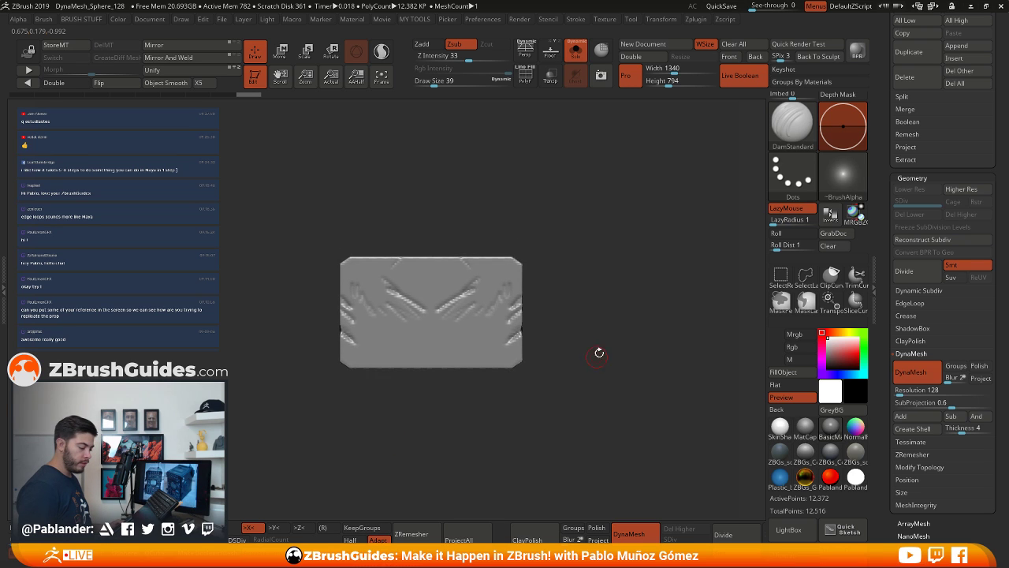
Delete the sculpted panel copy and show all parts of the model again
left_click_drag(949, 134, 949, 379)
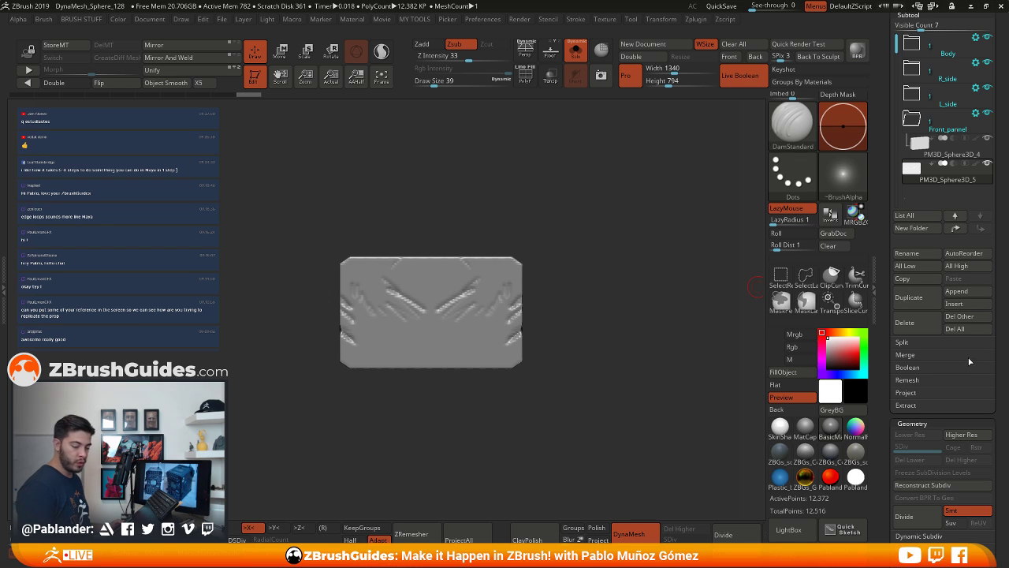
left_click(920, 325)
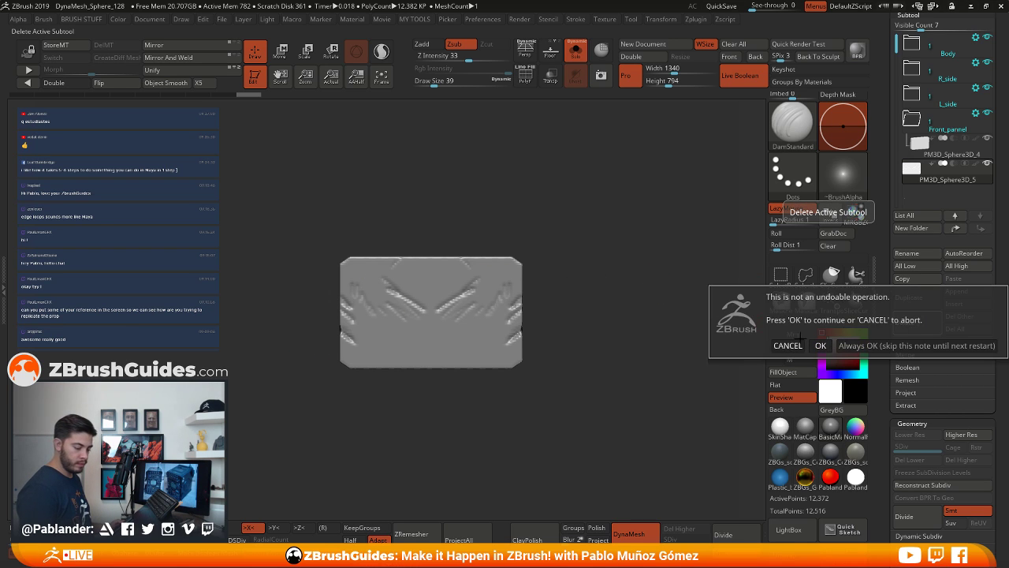
left_click(821, 344)
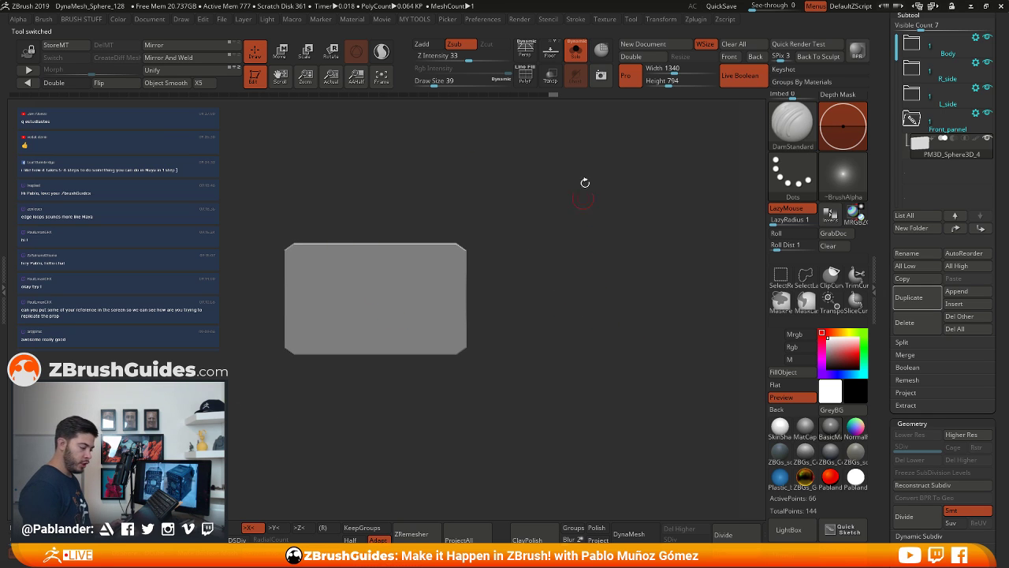
left_click(577, 50)
Examine the front panel's placement on the body from the front and at an angle
left_click_drag(612, 255, 594, 264)
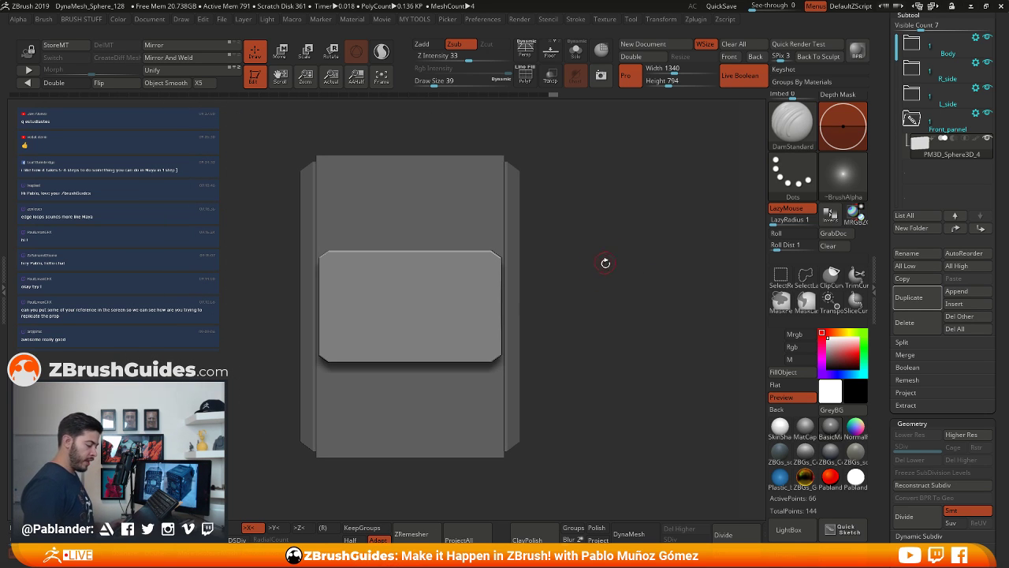
mouse_move(605, 262)
left_mouse_down()
mouse_move(586, 267)
mouse_move(597, 275)
left_mouse_up()
left_click_drag(890, 187, 890, 232)
left_click_drag(611, 230, 624, 232, "alt")
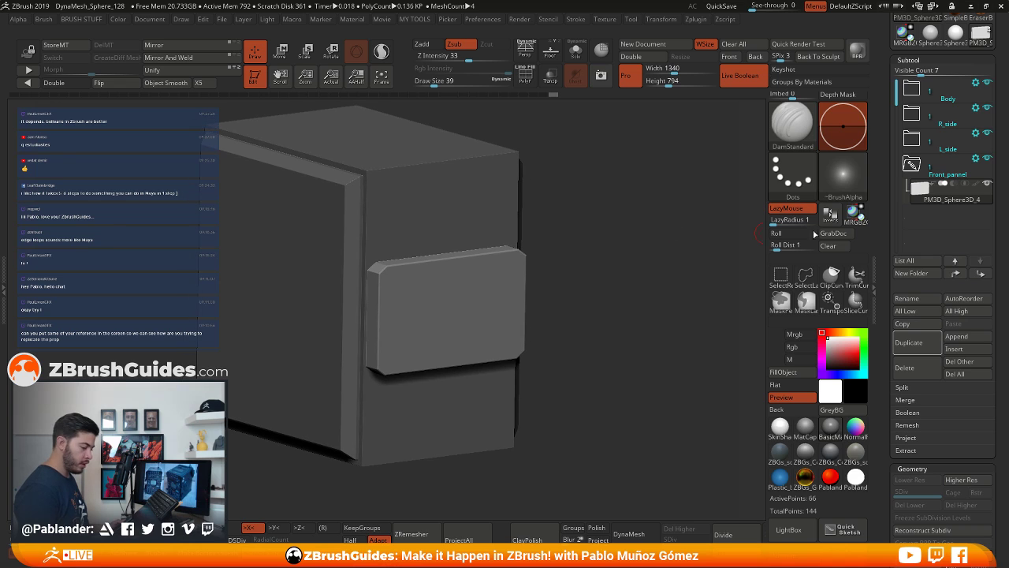
scroll(883, 210, "up", 5)
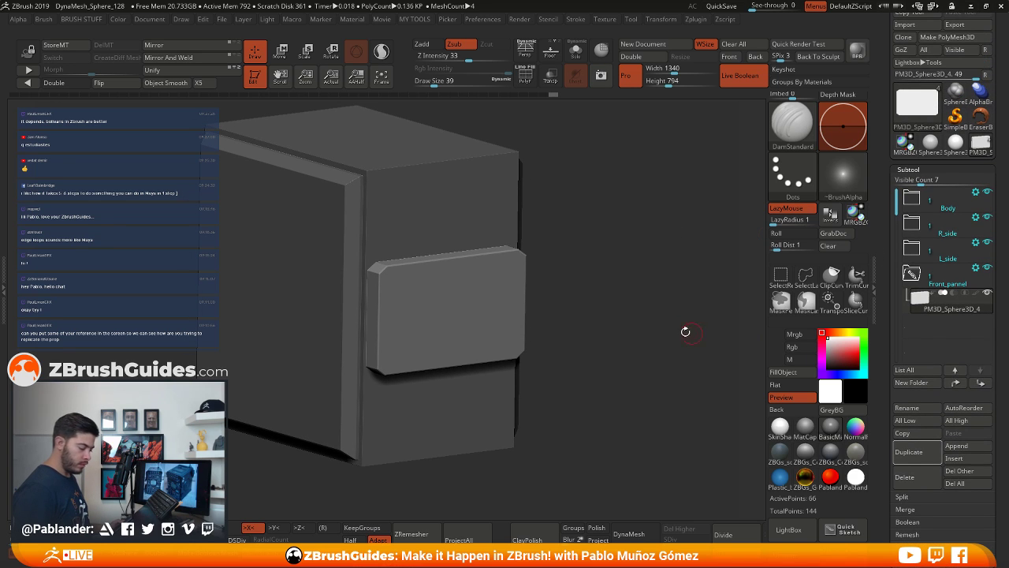
left_click_drag(613, 315, 567, 273)
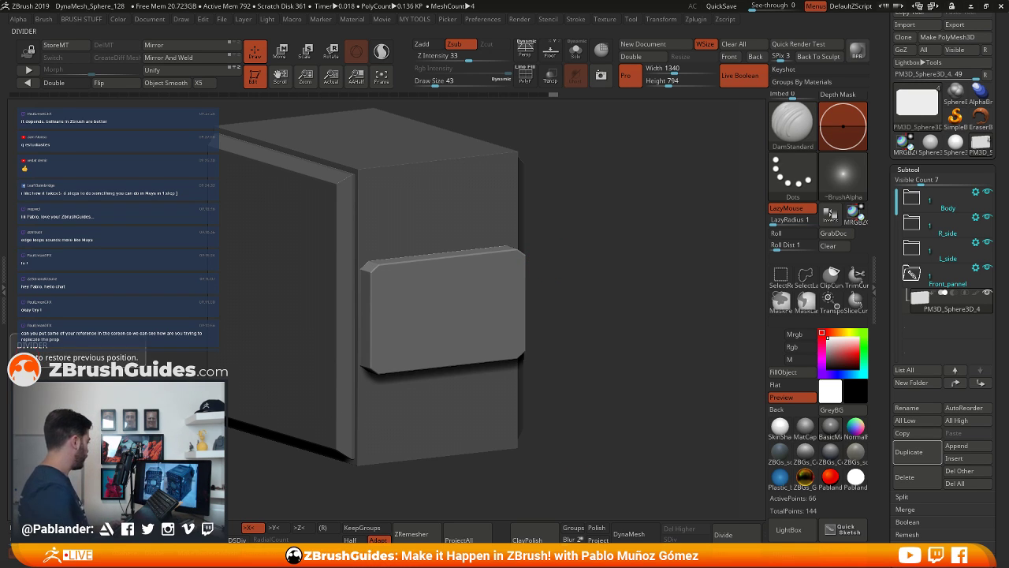
Bring up the reference board and study the photos of the radio's front, side panels and overall shape
right_click_drag(0, 564, 648, 394)
scroll(646, 394, "down", 3)
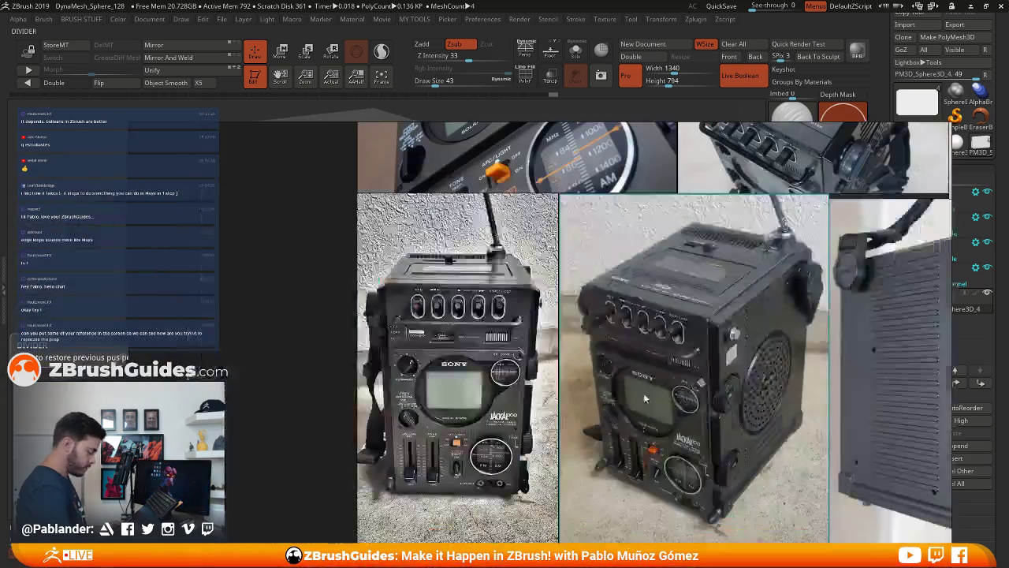
right_click_drag(649, 429, 578, 329)
middle_click_drag(781, 275, 448, 379)
scroll(611, 355, "down", 2)
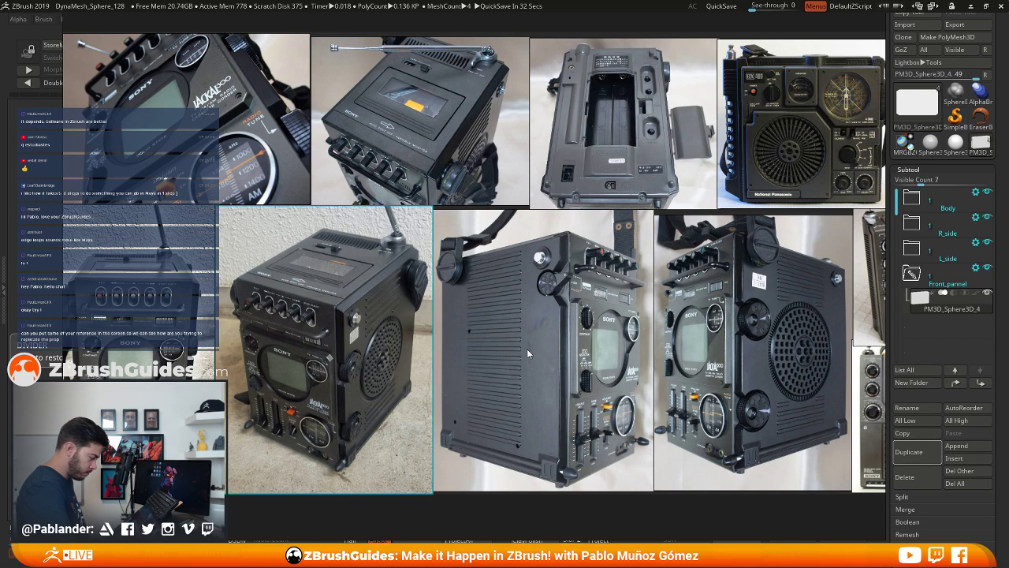
middle_click_drag(465, 318, 494, 307)
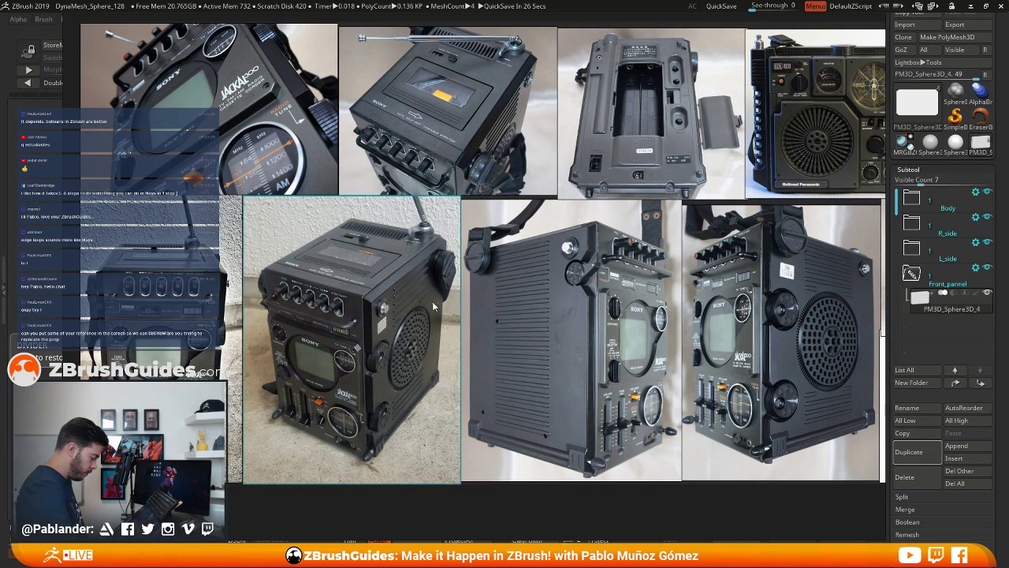
middle_click_drag(381, 383, 400, 339)
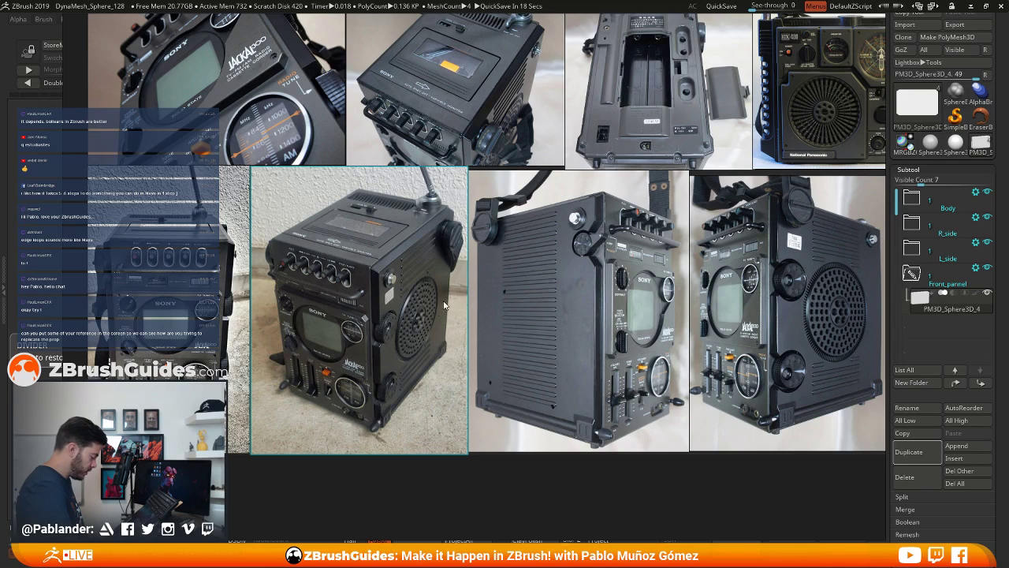
scroll(556, 347, "down", 3)
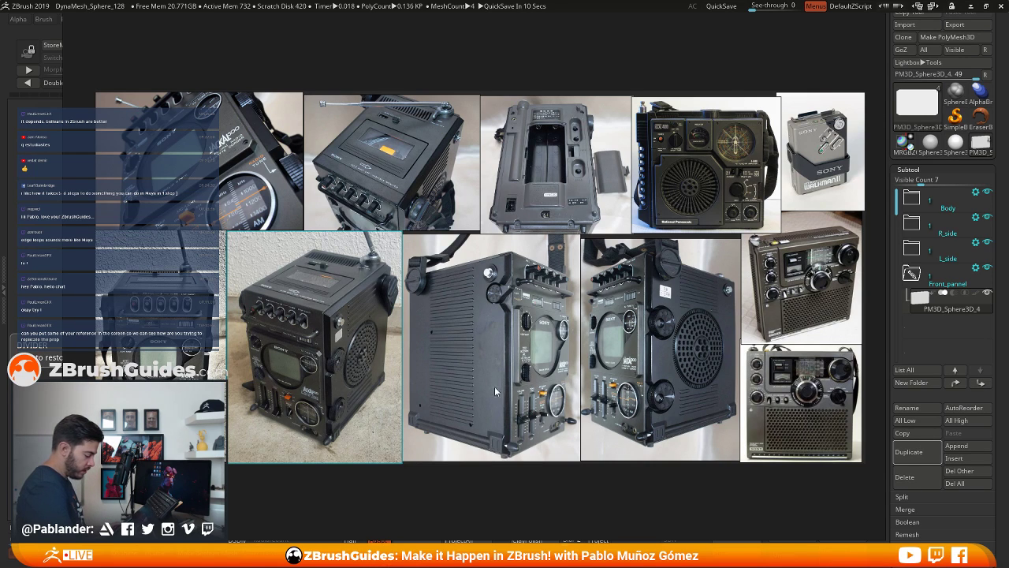
Collapse the Front_pannel subtool folder and expand the R_side folder
right_click_drag(657, 270, 0, 259)
left_click_drag(582, 305, 547, 241, "alt")
left_click_drag(587, 275, 599, 277, "shift")
key("f")
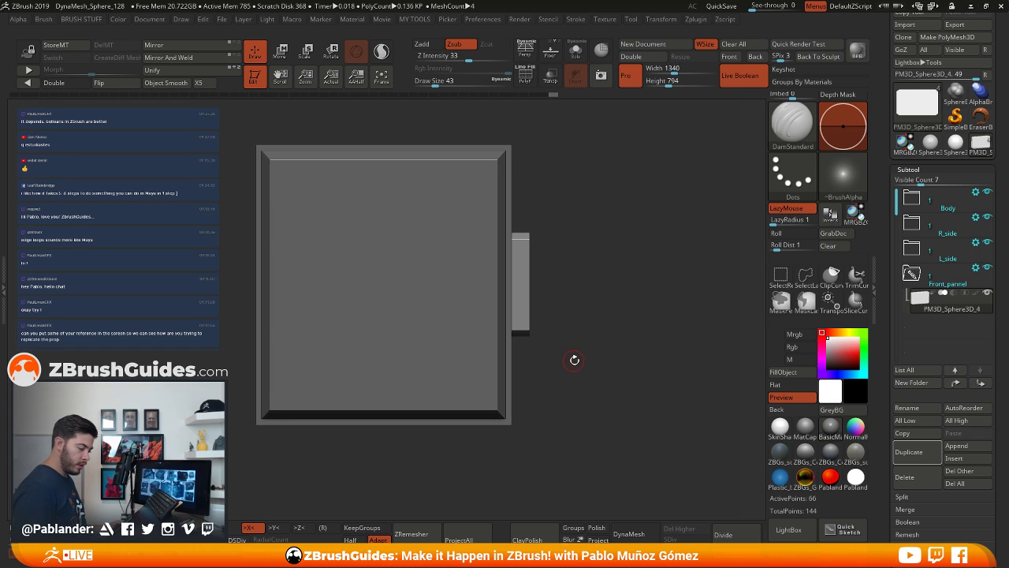
left_click_drag(578, 360, 569, 345, "alt")
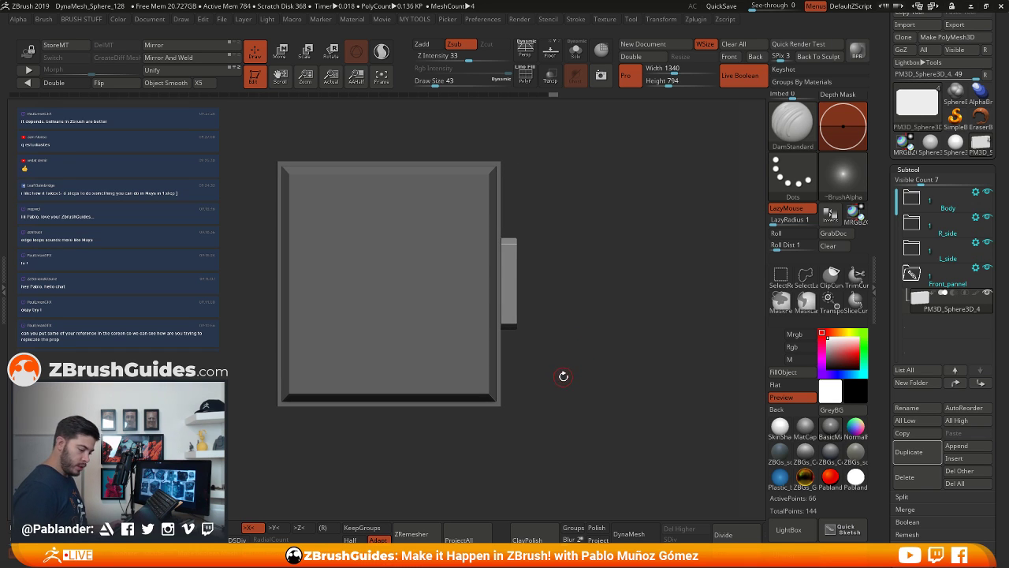
left_click_drag(566, 372, 569, 362, "alt")
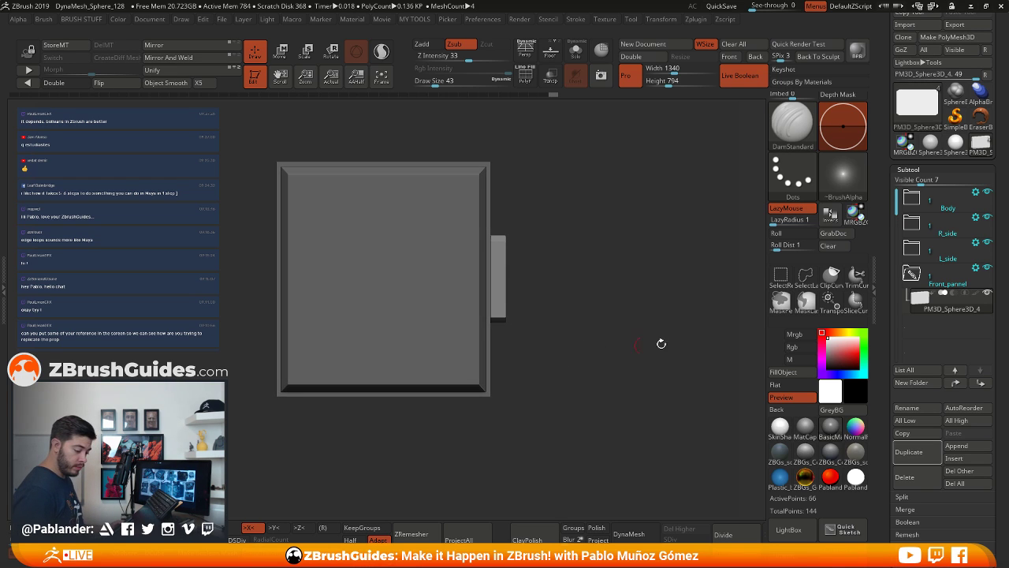
left_click(914, 274)
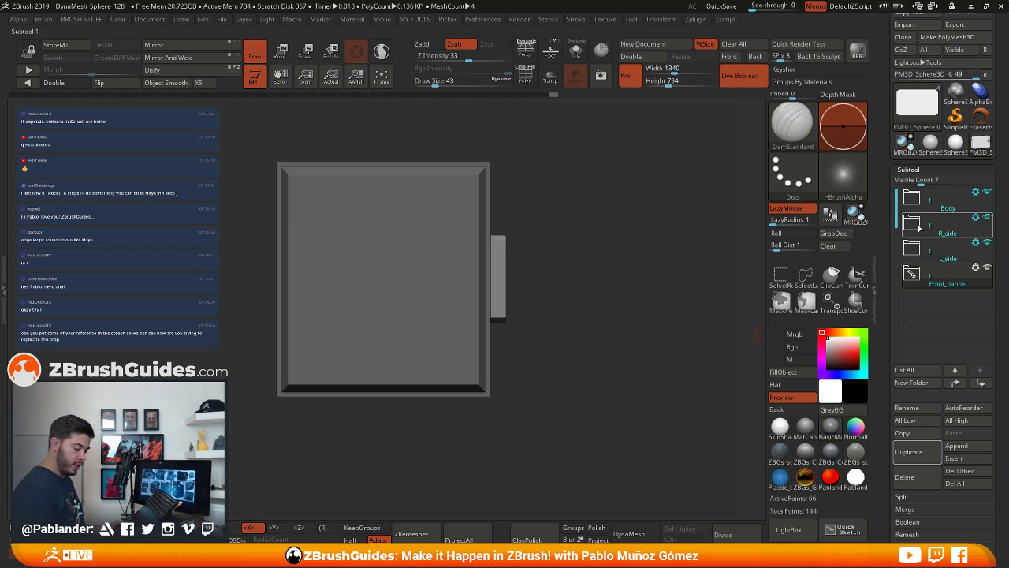
left_click(916, 224)
Append a Cylinder3D to the model as a new subtool and select it
left_click_drag(616, 296, 595, 302, "alt")
key("F1")
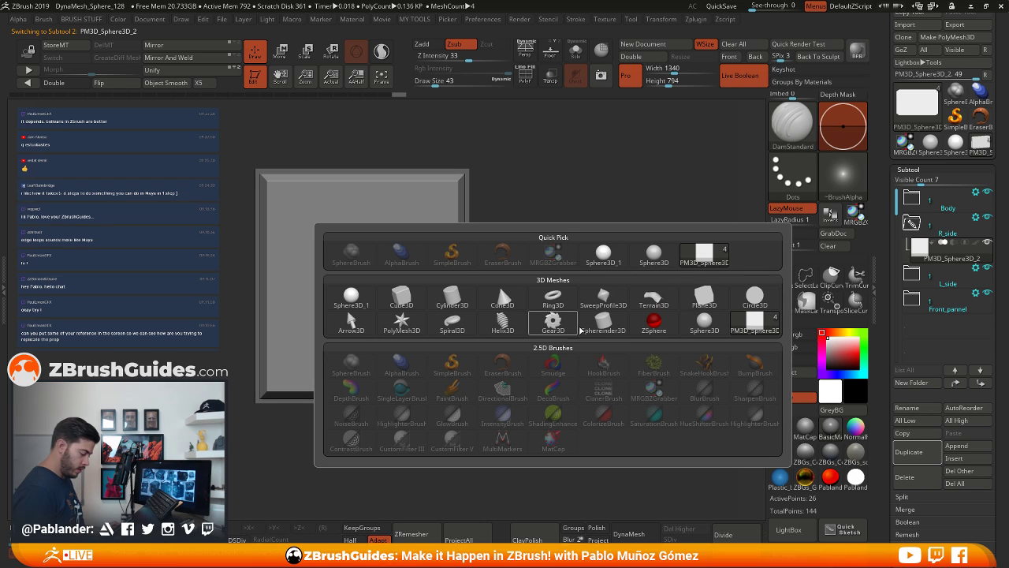
left_click(451, 298)
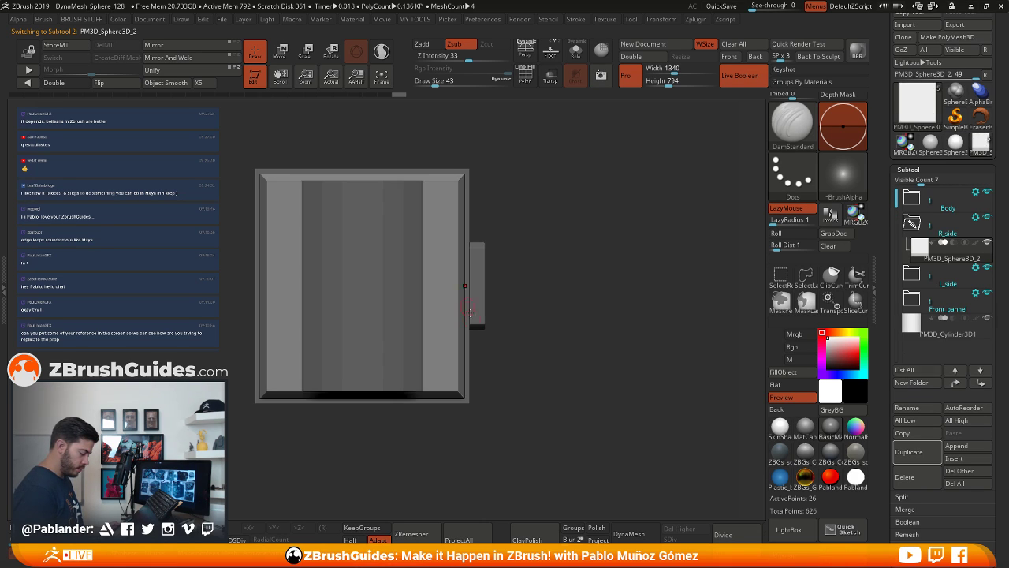
left_click(932, 334)
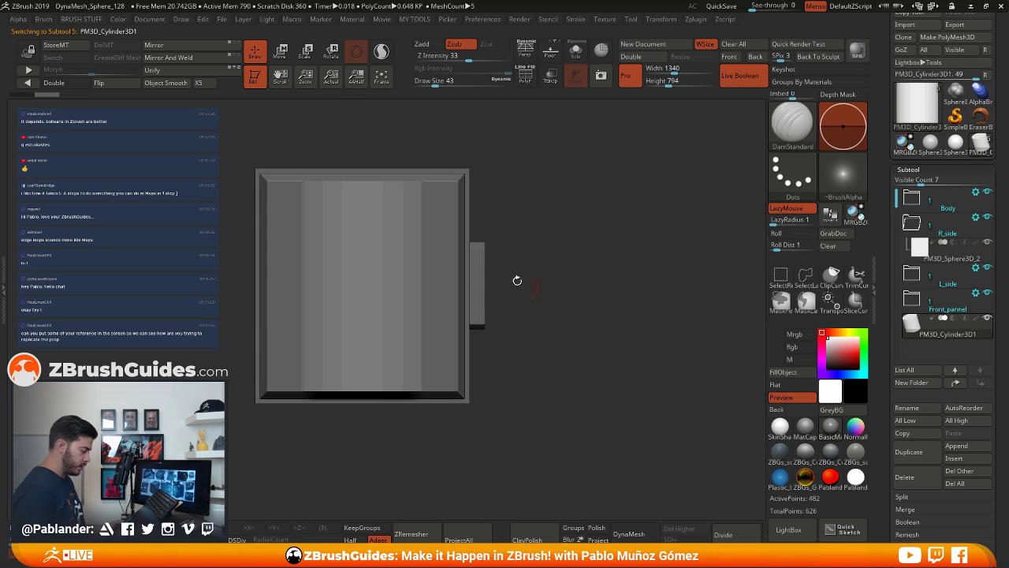
Isolate the cylinder with its wireframe displayed and mask one half of its circular profile
key("w")
left_click_drag(362, 268, 363, 349, "shift")
left_click(576, 51)
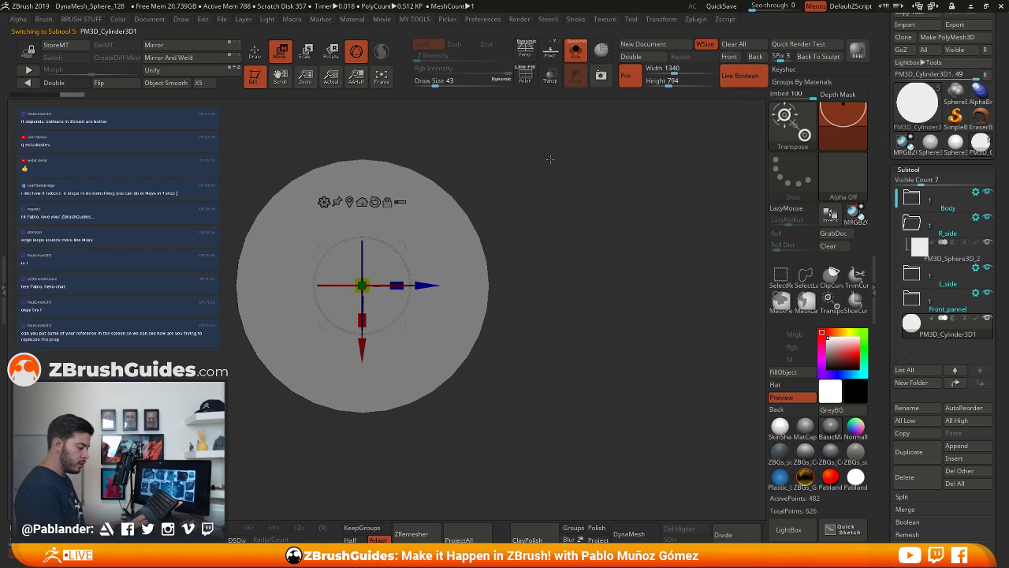
left_click(525, 74)
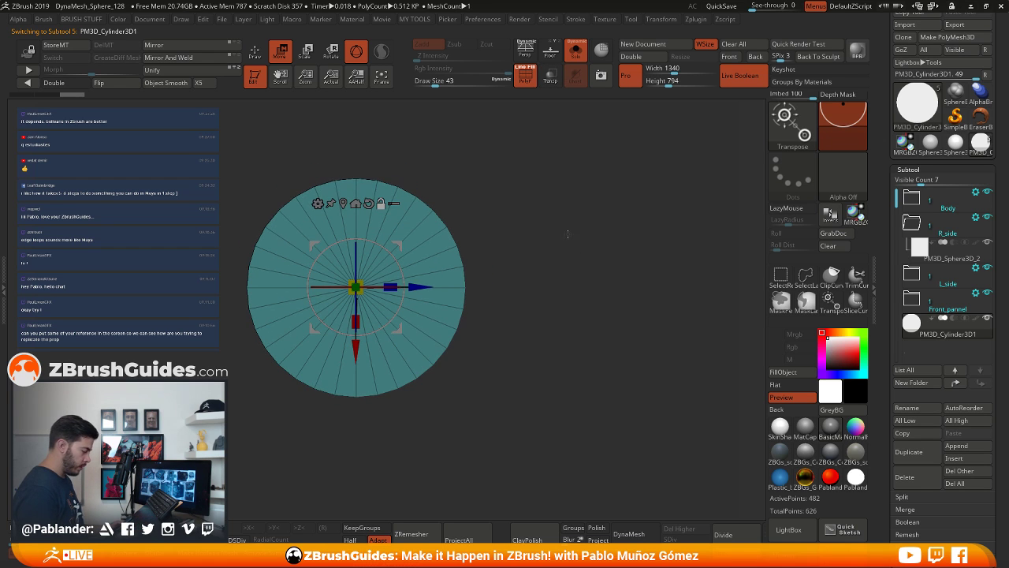
left_click(254, 52)
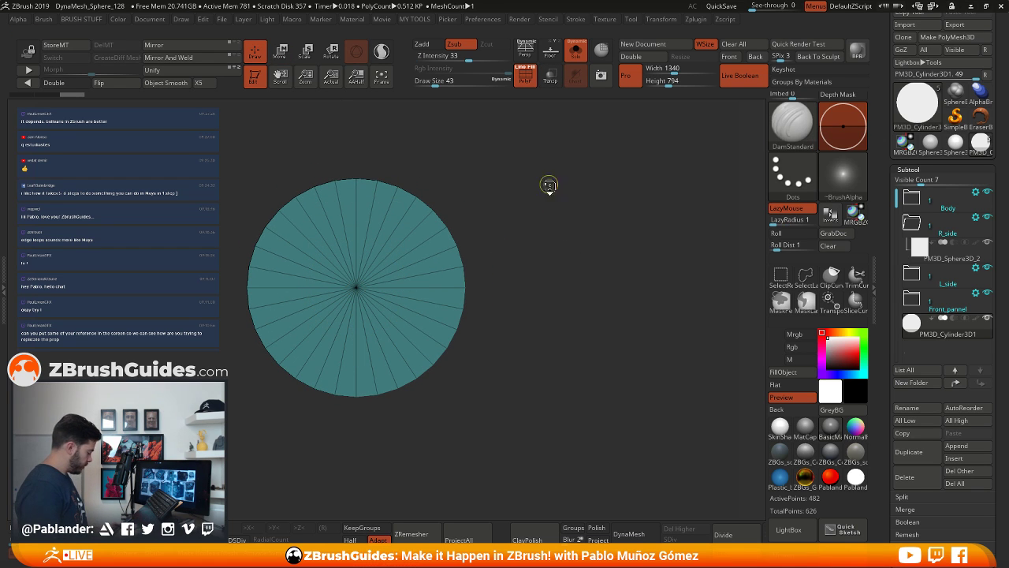
key("ctrl")
left_click_drag(499, 289, 356, 431, "ctrl")
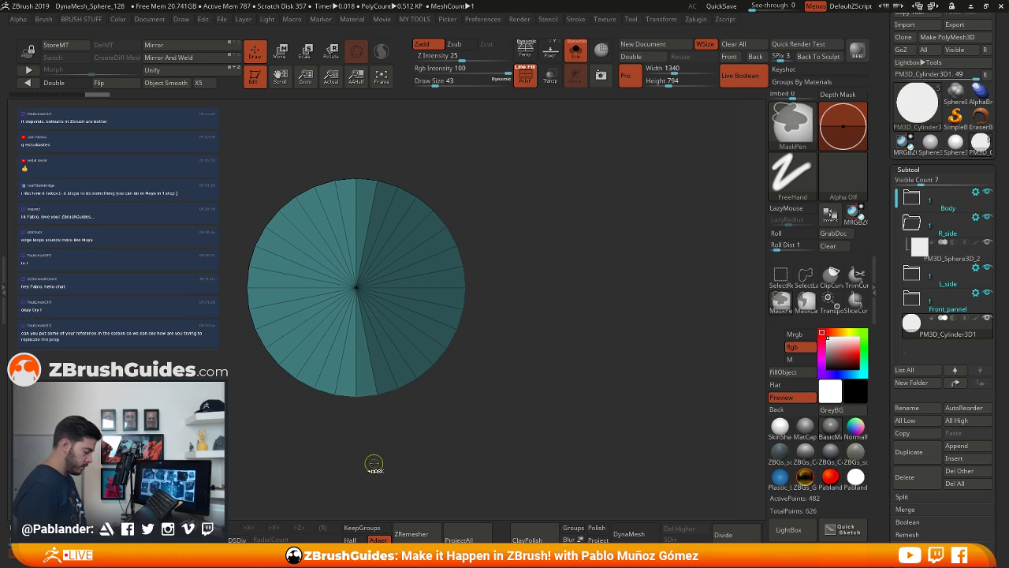
Stretch the cylinder into a capsule shape by moving its unmasked half sideways, and clear the mask
key("w")
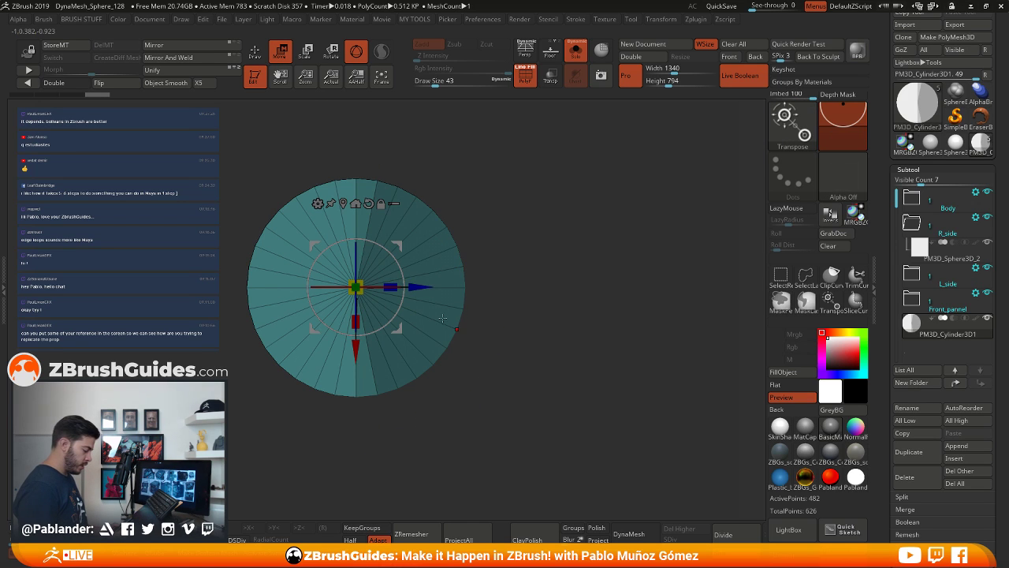
left_click_drag(413, 286, 189, 293)
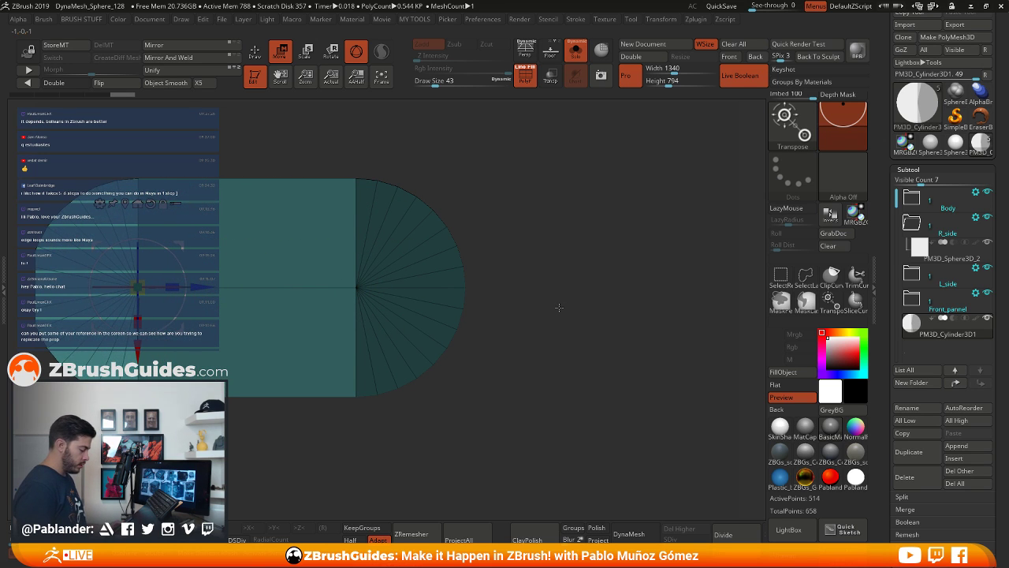
right_click_drag(559, 307, 528, 259, "ctrl")
right_click_drag(528, 259, 648, 260, "alt")
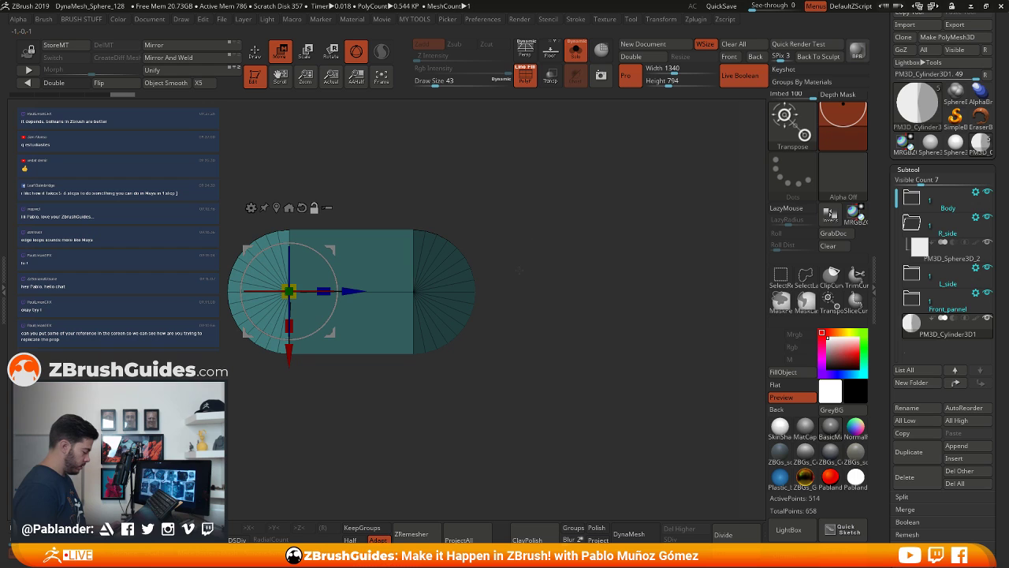
left_click(520, 265, "ctrl")
key("q")
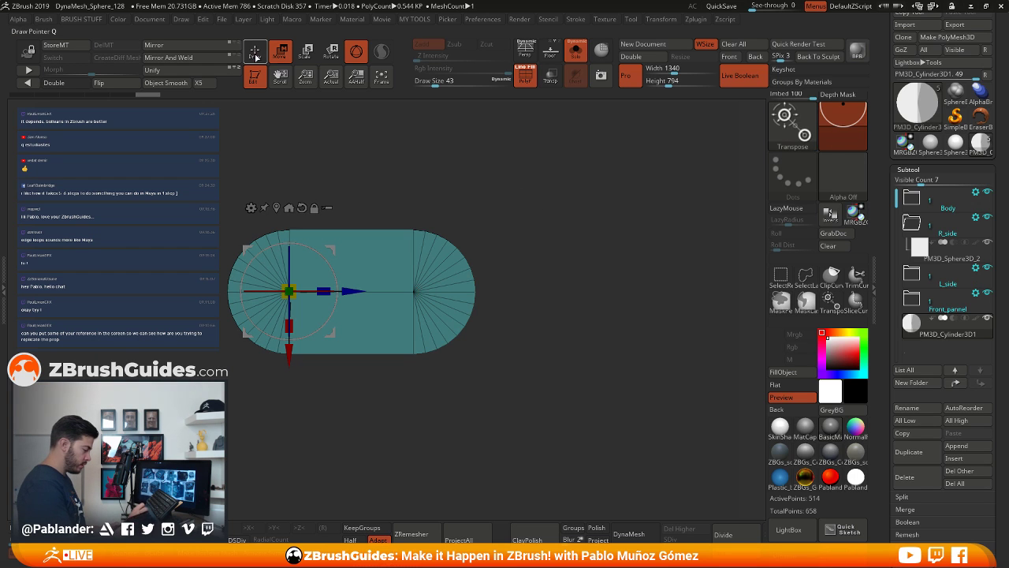
Center the gizmo on the capsule, show the whole model again and scale the capsule down to a small pill
key("w")
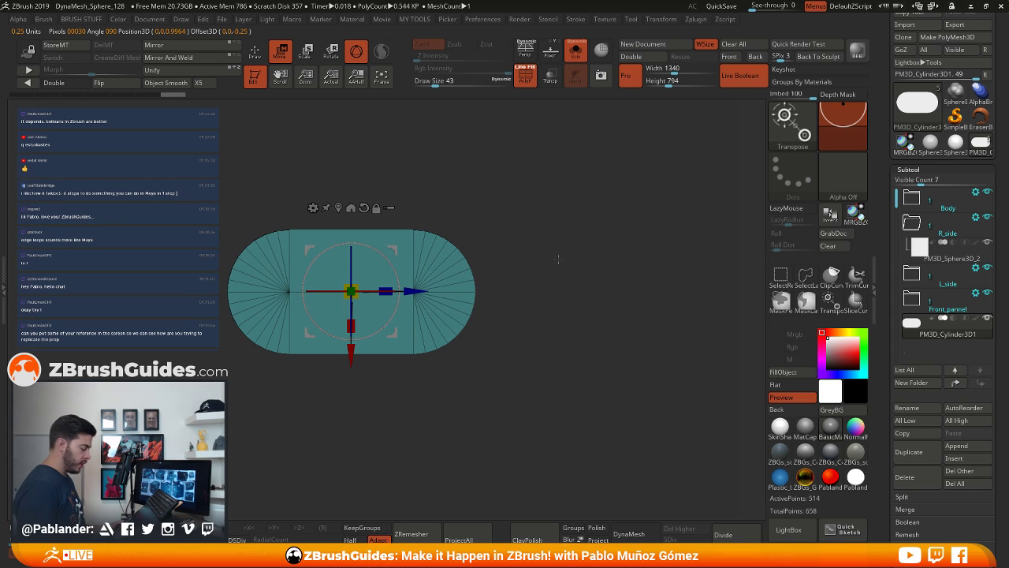
left_click(578, 55)
right_click_drag(583, 245, 587, 276, "ctrl")
left_click_drag(351, 291, 307, 378)
left_click_drag(569, 247, 622, 245, "shift")
left_click_drag(432, 291, 502, 291)
right_click_drag(571, 275, 435, 327, "alt")
left_click_drag(286, 297, 278, 297)
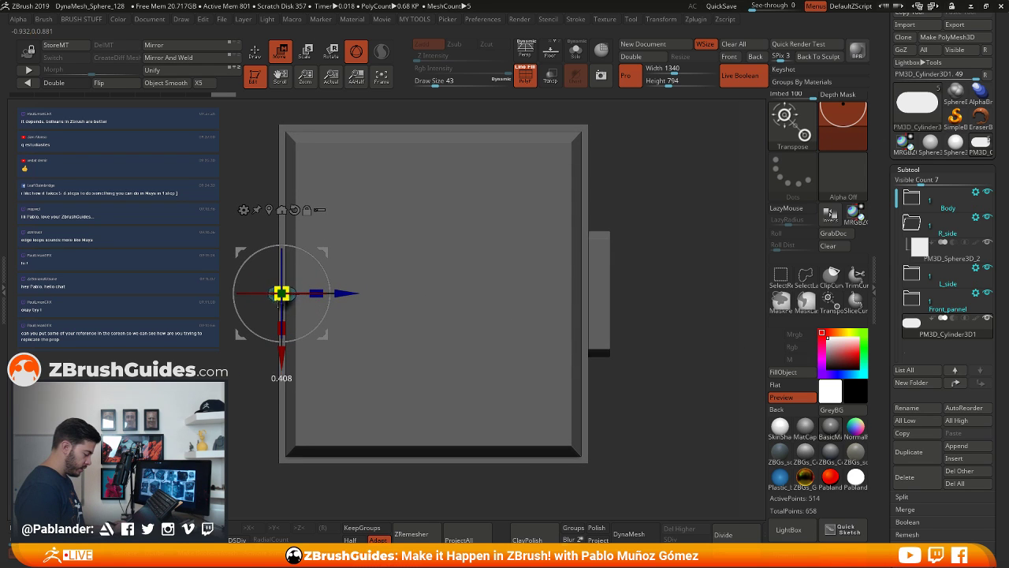
Position the capsule against the surface of the R_side panel, near the panel's upper edge
left_click_drag(324, 252, 480, 160)
right_click_drag(581, 142, 668, 199)
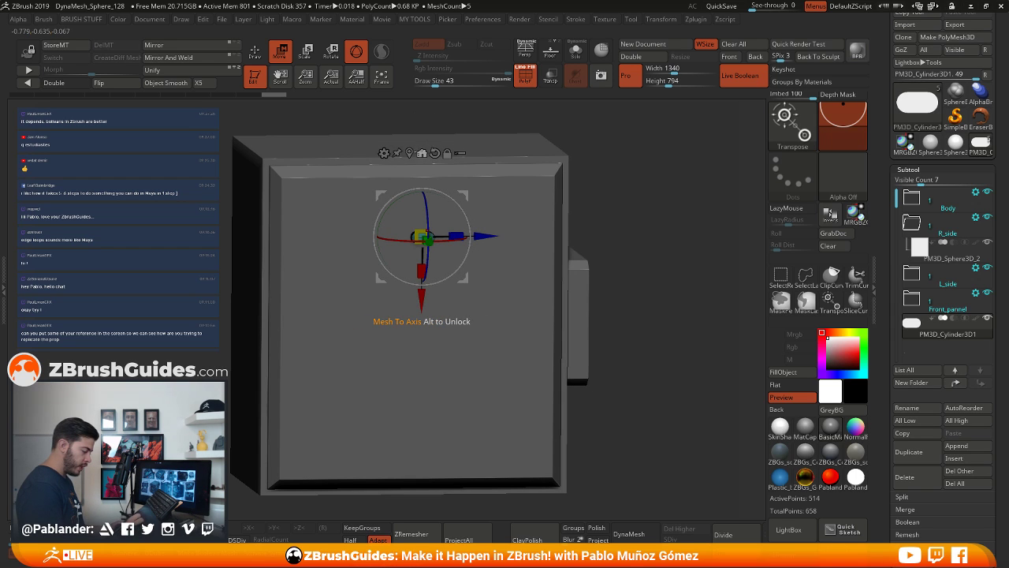
left_click(423, 154)
left_click_drag(409, 253, 599, 270)
left_click_drag(337, 311, 267, 310)
right_click_drag(458, 272, 584, 265, "shift")
right_click_drag(502, 199, 461, 335, "ctrl")
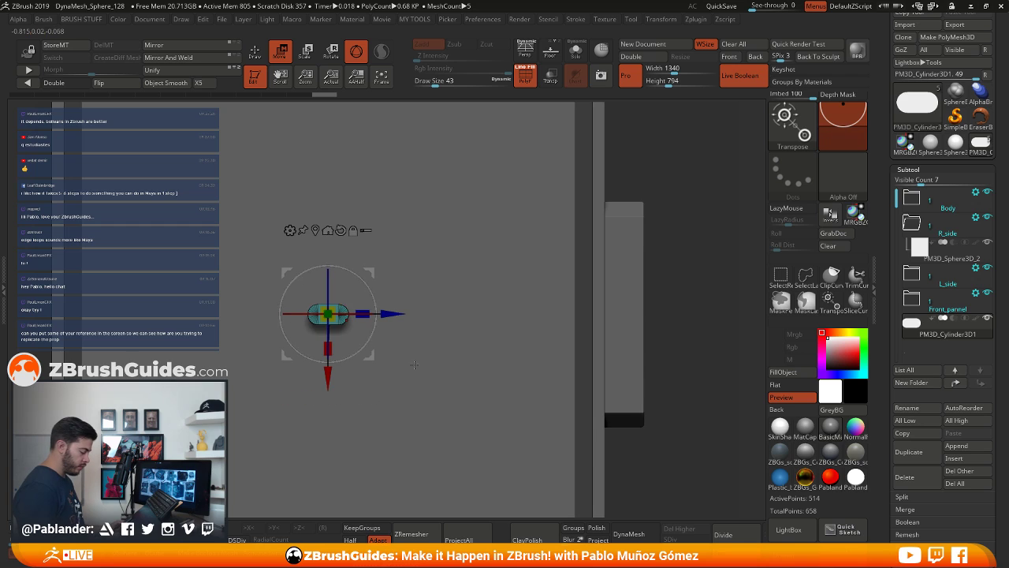
right_click_drag(414, 365, 479, 297, "ctrl")
left_click_drag(398, 382, 396, 271)
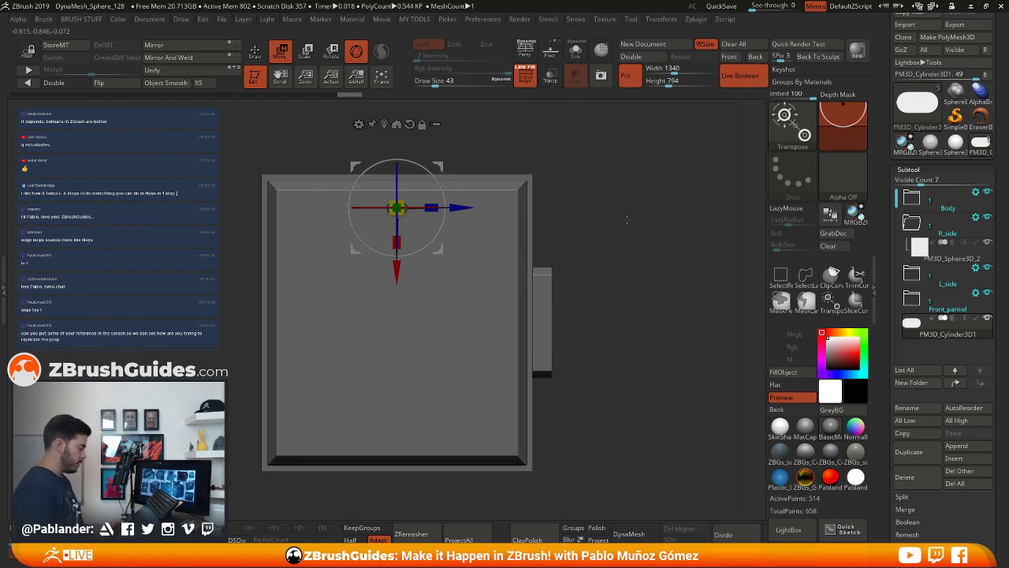
Lengthen the capsule into a long horizontal slot by masking and moving its rounded ends apart, and clear the mask
right_click_drag(627, 220, 538, 230, "ctrl")
right_click_drag(538, 230, 517, 232, "alt")
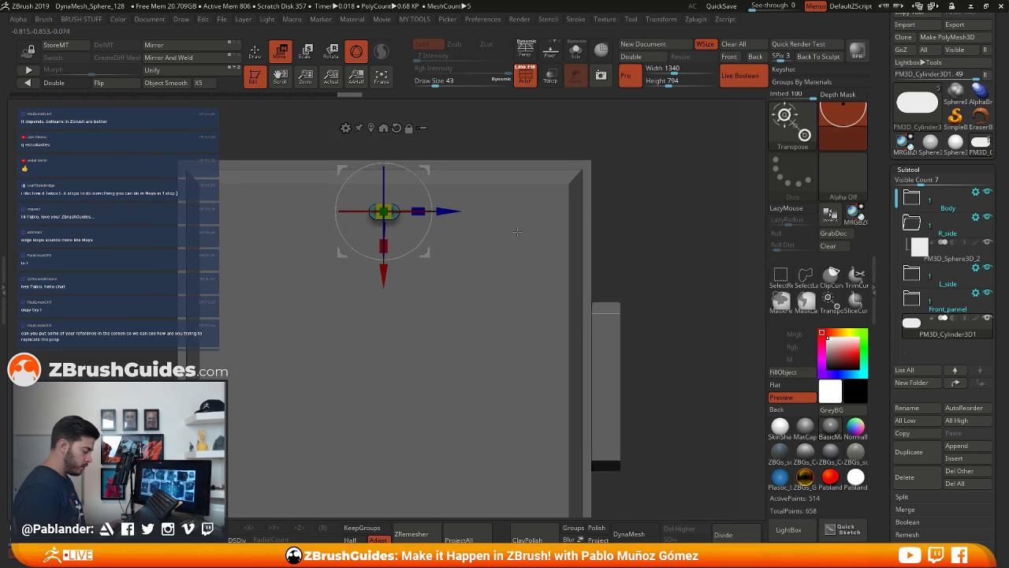
left_click_drag(517, 231, 513, 231, "alt")
key("q")
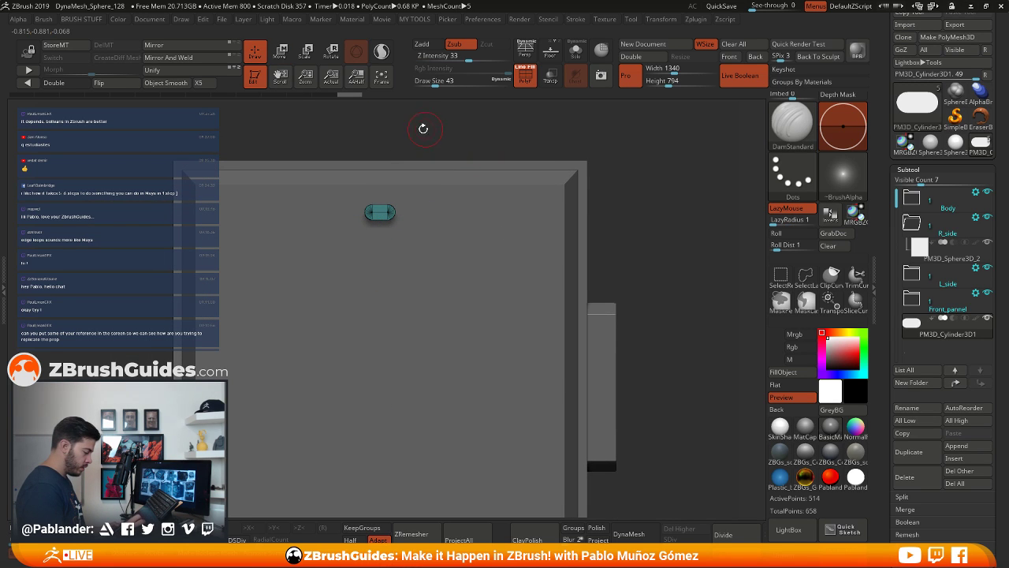
key("ctrl")
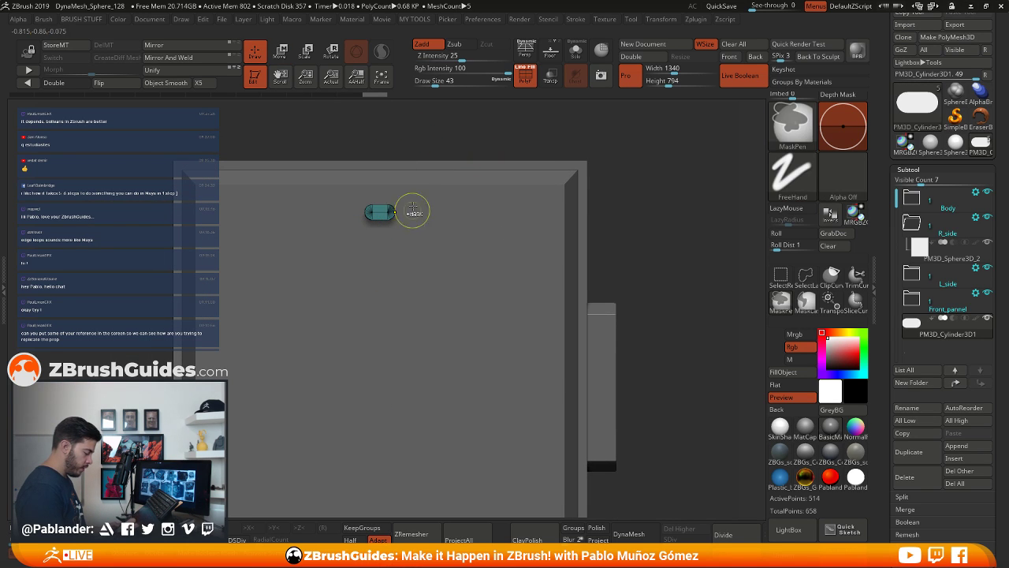
key("w")
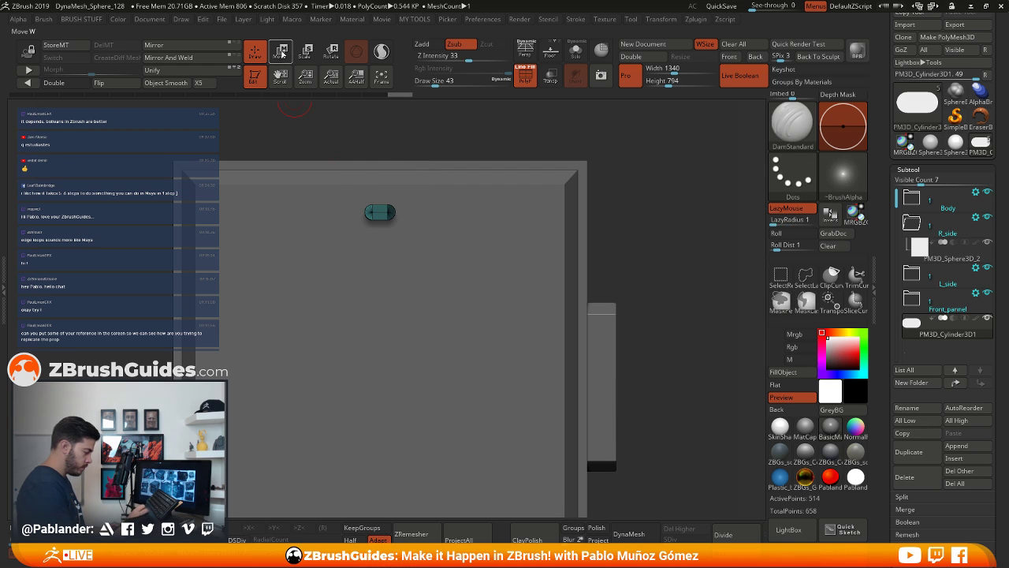
mouse_move(451, 211)
left_mouse_down()
mouse_move(314, 226)
mouse_move(350, 226)
mouse_move(355, 213)
mouse_move(439, 213)
mouse_move(424, 215)
left_mouse_up()
key("ctrl")
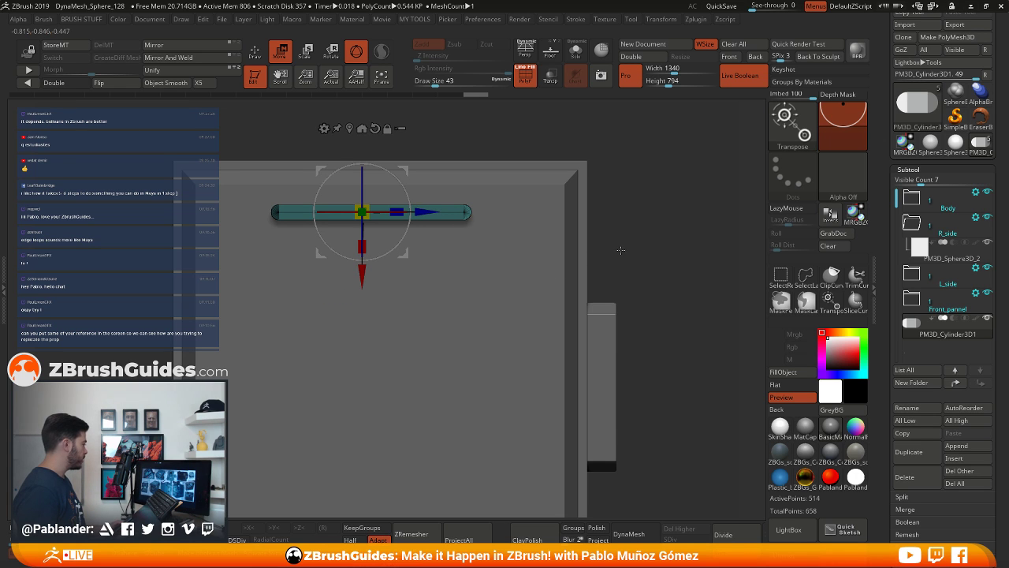
left_click_drag(635, 211, 644, 234, "ctrl")
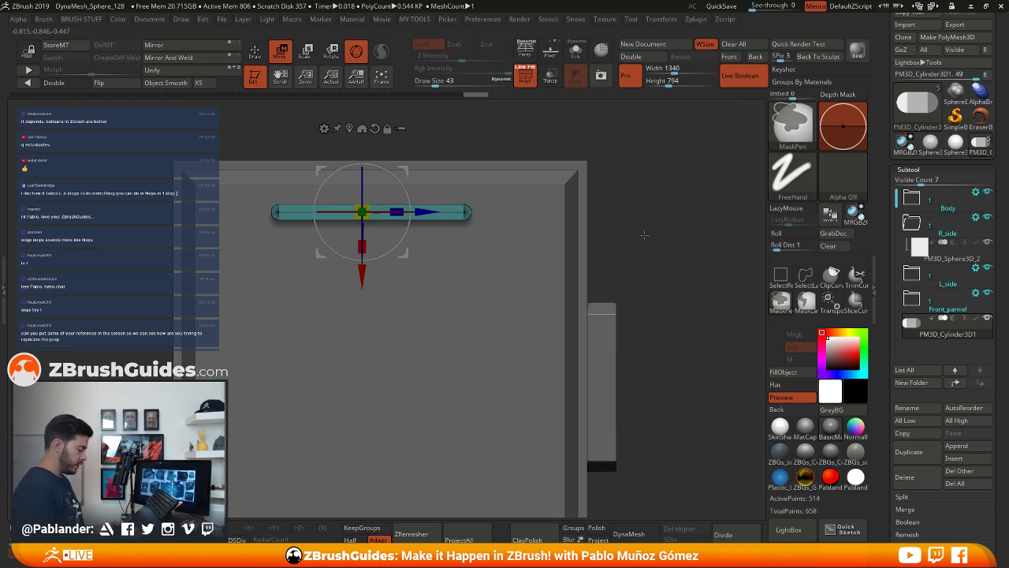
Isolate the elongated capsule and switch to the ZModeler brush in Draw mode
mouse_move(491, 259)
left_mouse_down()
mouse_move(620, 232)
mouse_move(570, 275)
mouse_move(572, 302)
mouse_move(547, 211)
mouse_move(580, 241)
mouse_move(579, 289)
left_mouse_up()
left_click(573, 58)
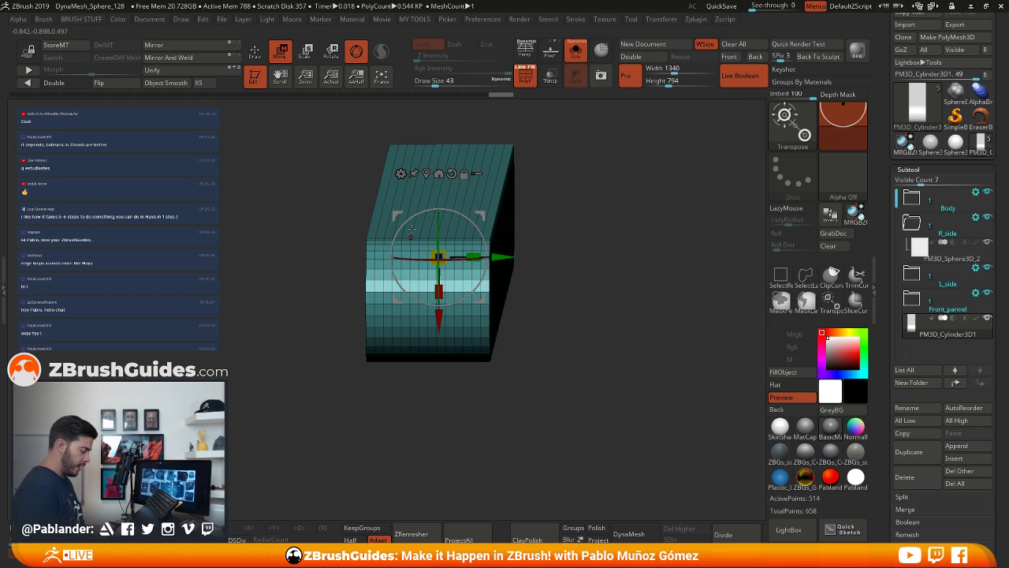
mouse_move(339, 230)
left_mouse_down()
mouse_move(410, 237)
mouse_move(401, 269)
left_mouse_up()
left_click(257, 57)
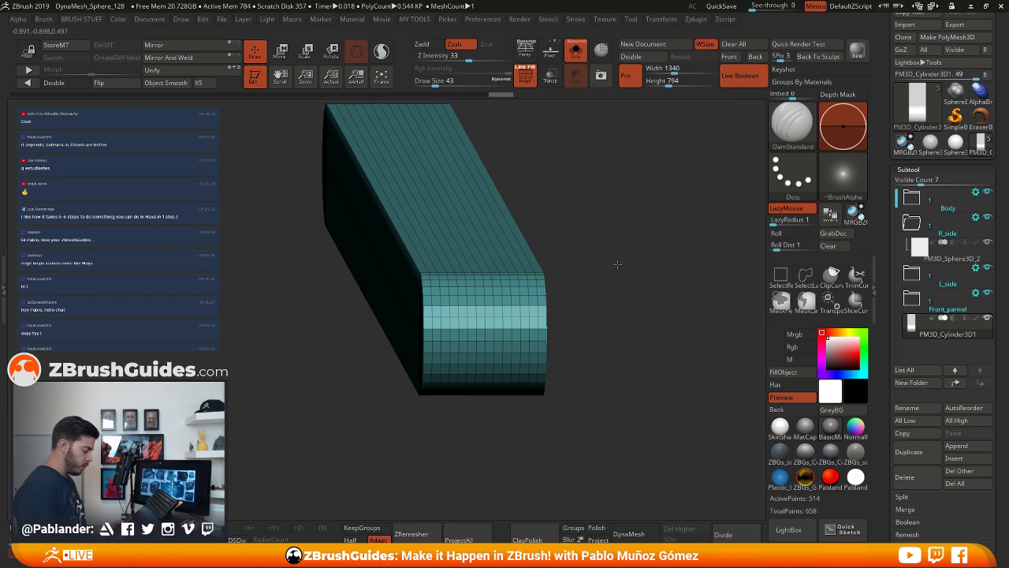
left_click_drag(618, 263, 652, 265)
left_click(159, 527)
mouse_move(635, 236)
right_mouse_down()
mouse_move(590, 228)
mouse_move(533, 251)
right_mouse_up()
left_click_drag(534, 251, 476, 249)
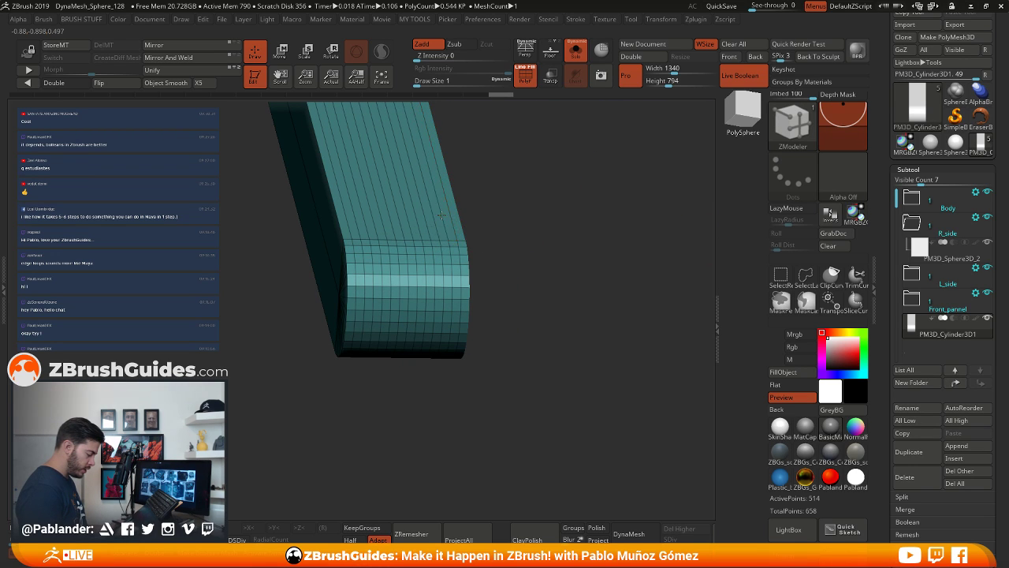
Delete every redundant edge loop running lengthwise around the slot's side wall, using the ZModeler edge action Delete with target EdgeLoop Complete
key("space")
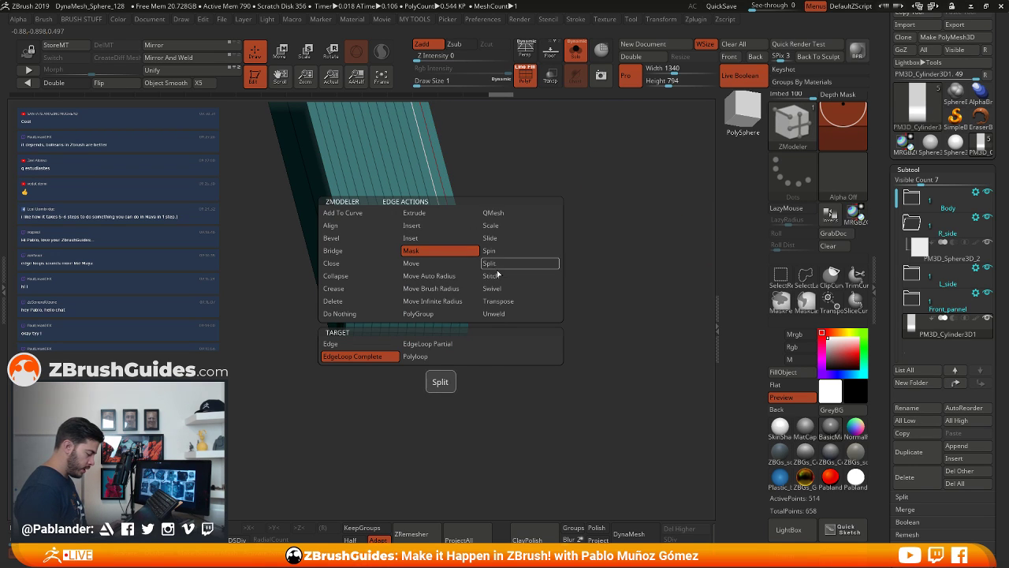
left_click(359, 301)
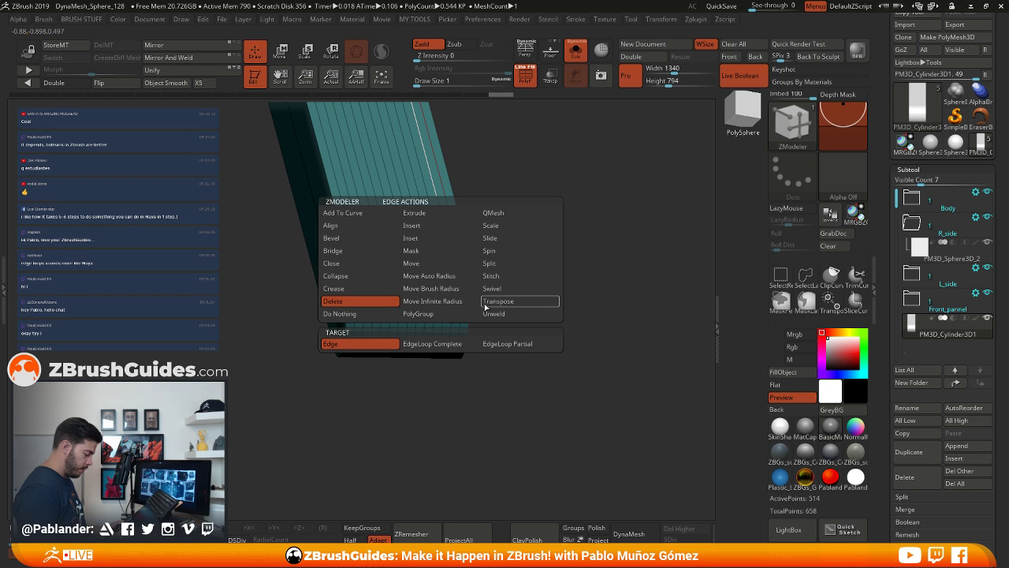
left_click(430, 346)
left_click_drag(579, 306, 582, 246)
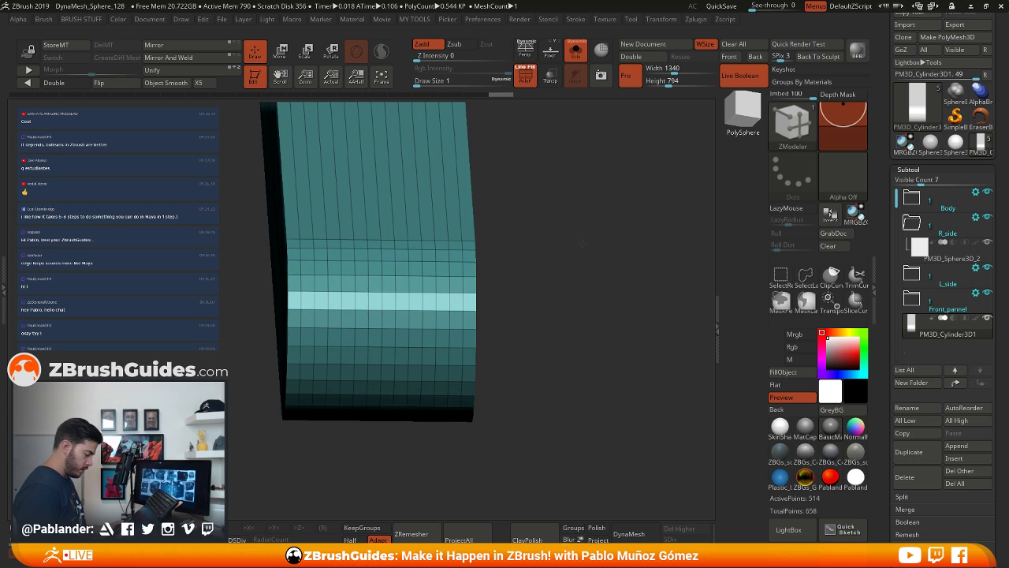
left_click(446, 221)
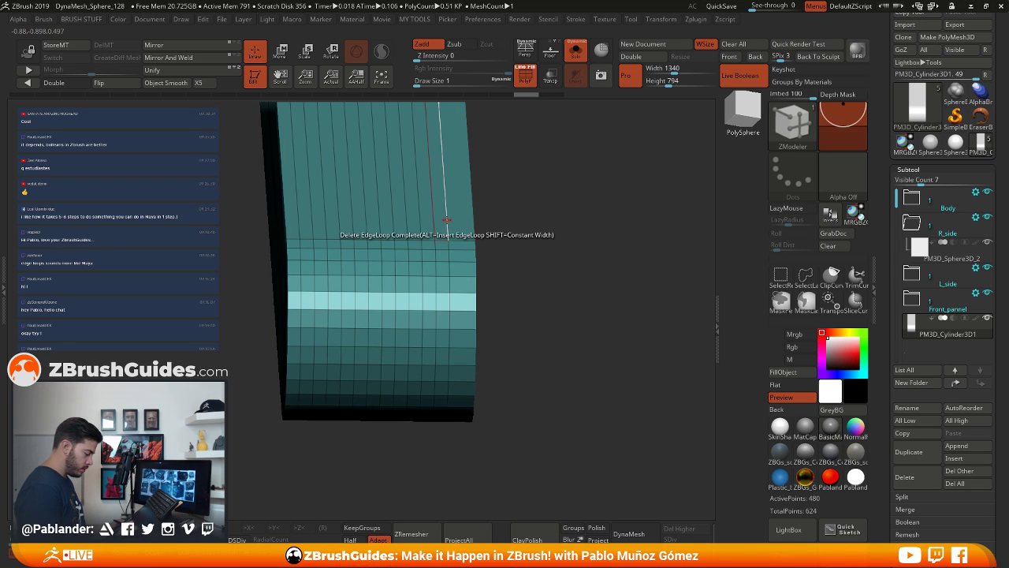
left_click(447, 220)
left_click(395, 302)
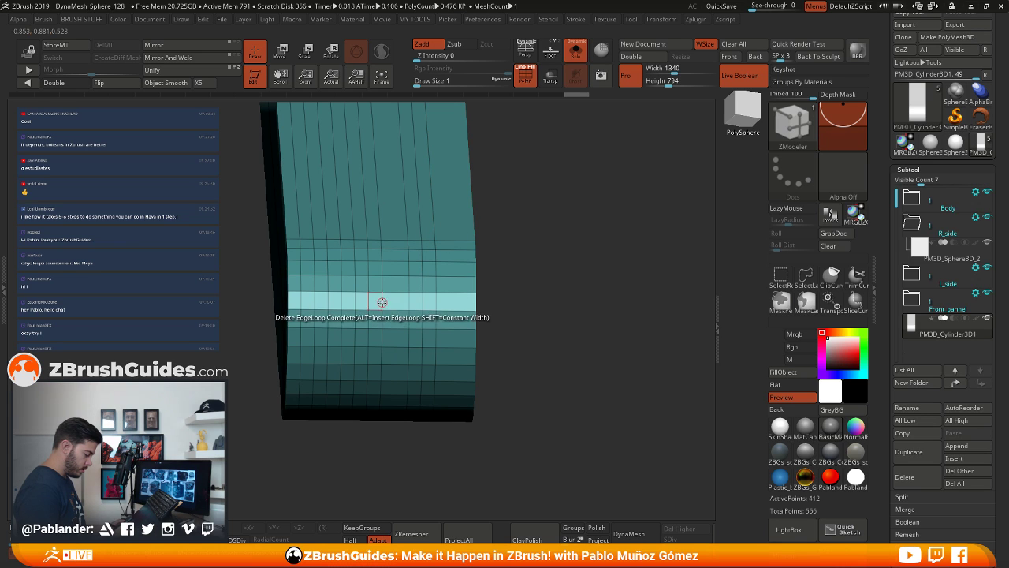
left_click(409, 300)
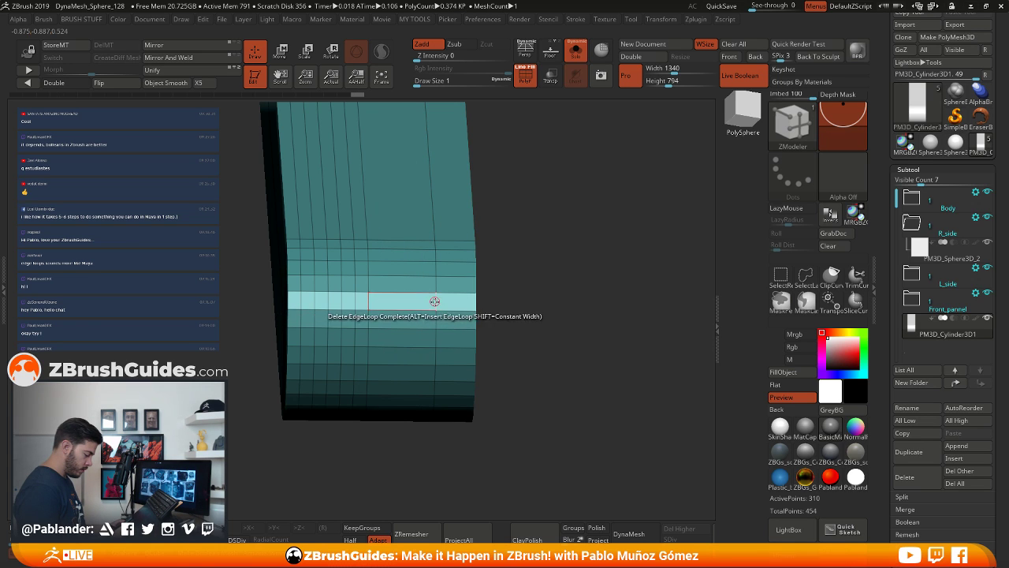
left_click(435, 301)
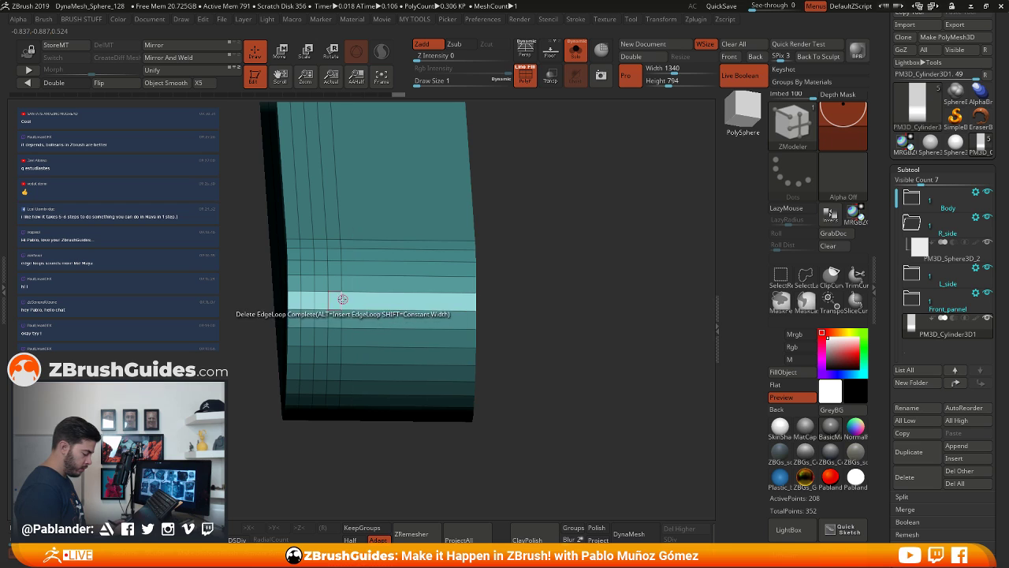
left_click(340, 300)
left_click(327, 300)
left_click(314, 300)
left_click(302, 302)
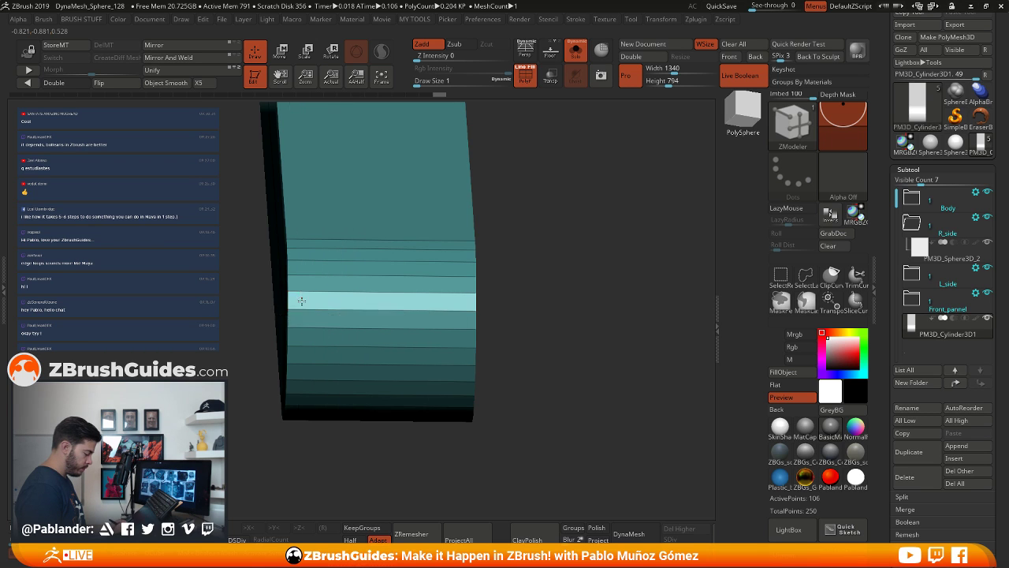
left_click(398, 130)
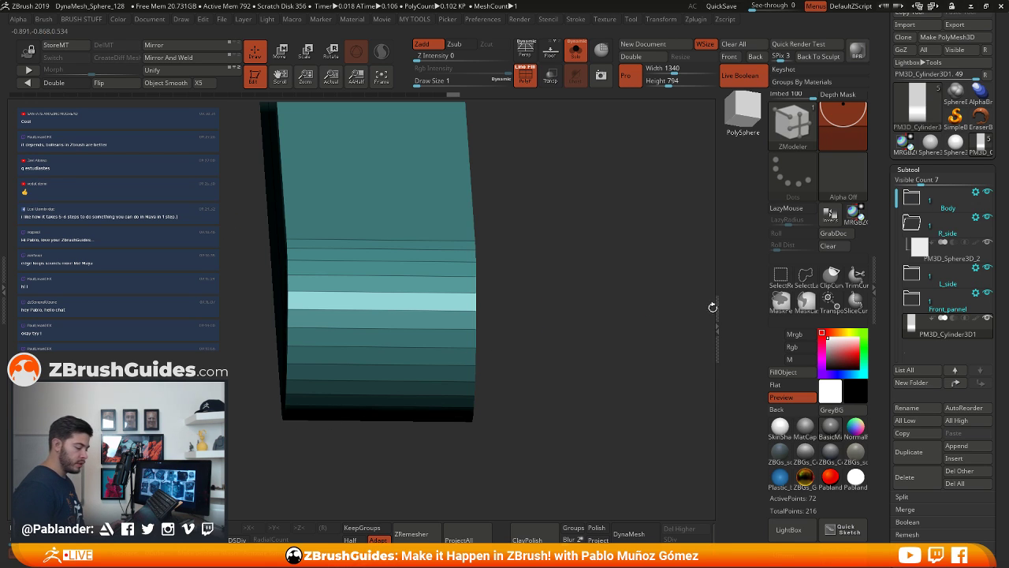
Set the ZModeler edge action to Insert with target Single EdgeLoop for the long edge on the slot's flat face
mouse_move(582, 370)
left_mouse_down()
mouse_move(563, 293)
mouse_move(459, 256)
mouse_move(500, 276)
mouse_move(519, 341)
mouse_move(525, 285)
mouse_move(530, 310)
mouse_move(511, 340)
left_mouse_up()
left_click_drag(489, 388, 408, 369, "alt")
left_click_drag(427, 360, 432, 384)
left_click_drag(510, 372, 418, 380, "alt")
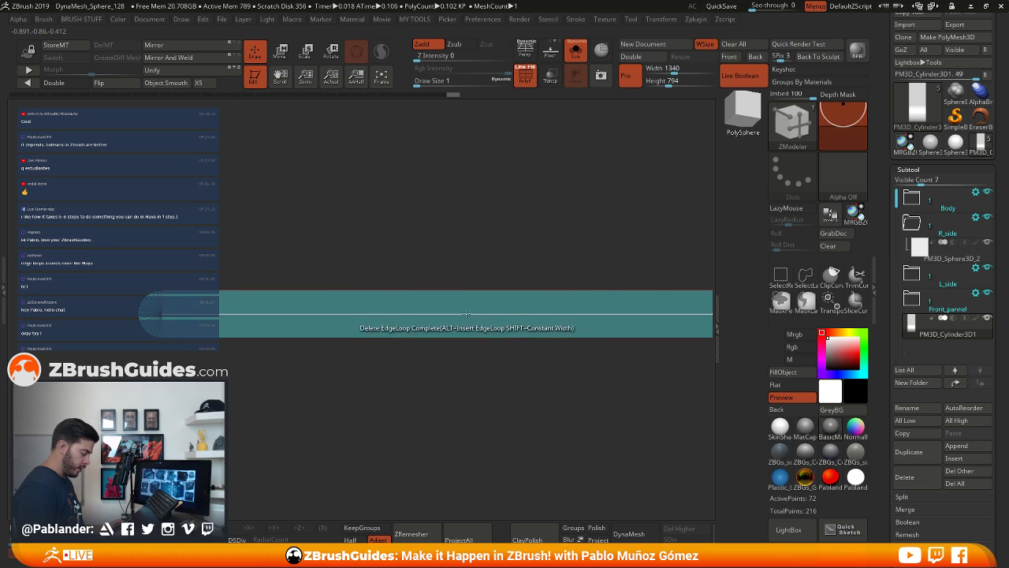
key("space")
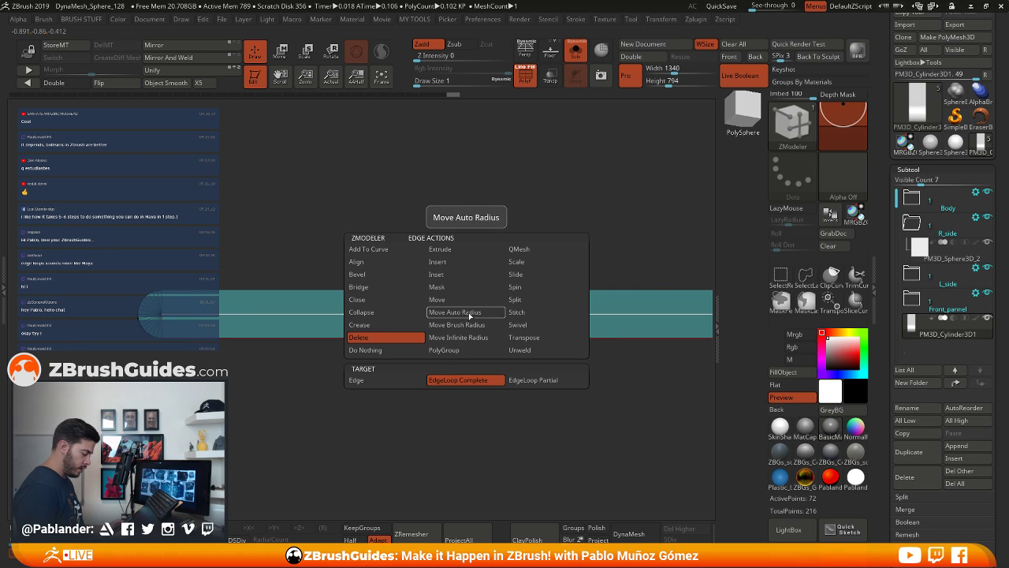
left_click(444, 263)
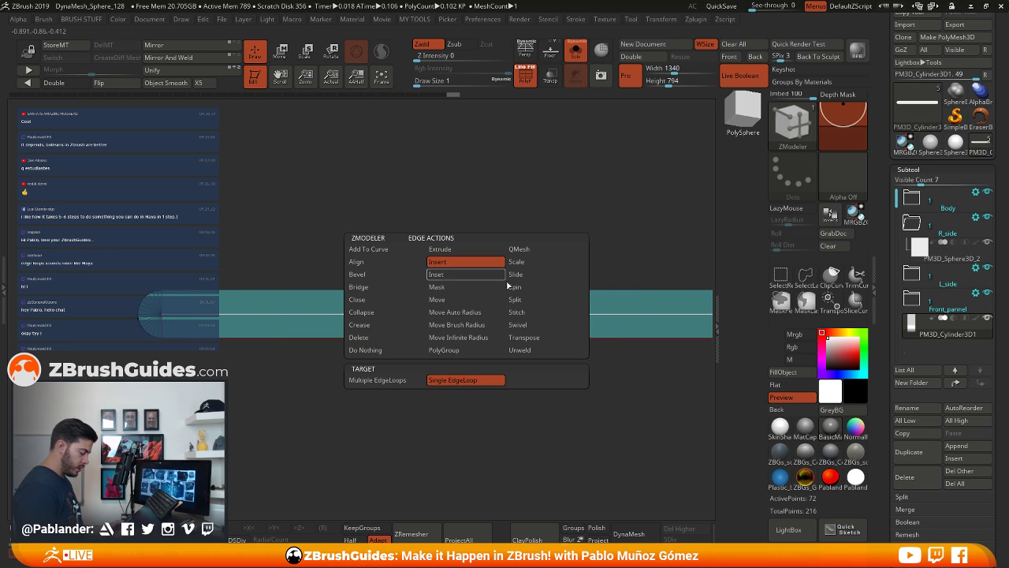
left_click_drag(531, 428, 437, 346)
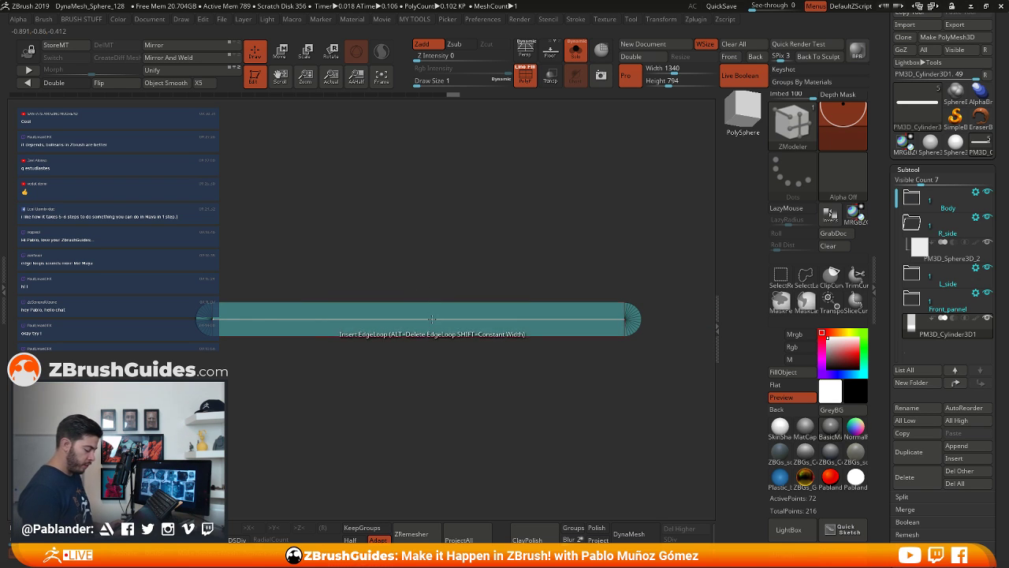
key("space")
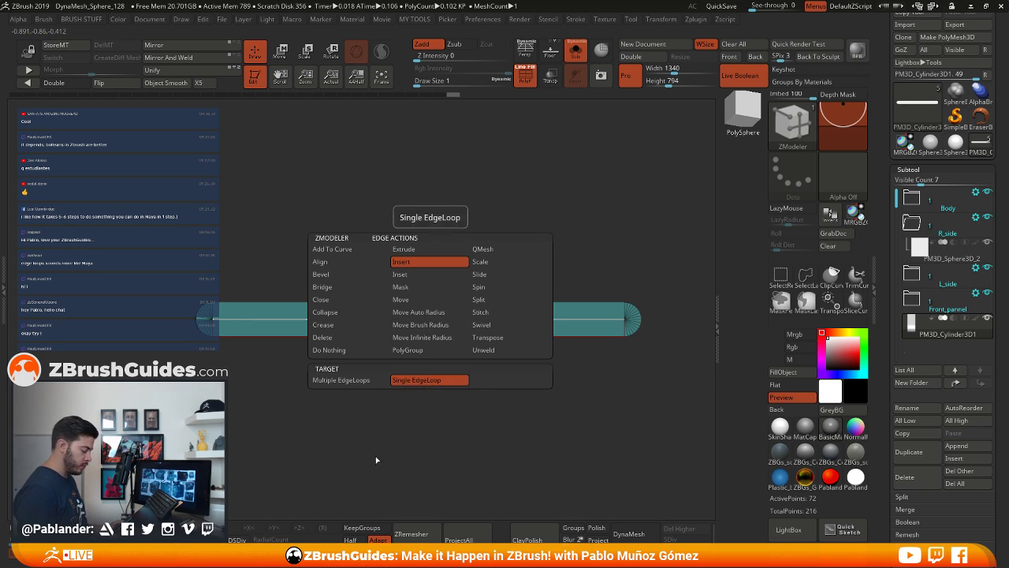
Try inserting a single edge loop across the length of the bar and undo it
left_click(462, 320)
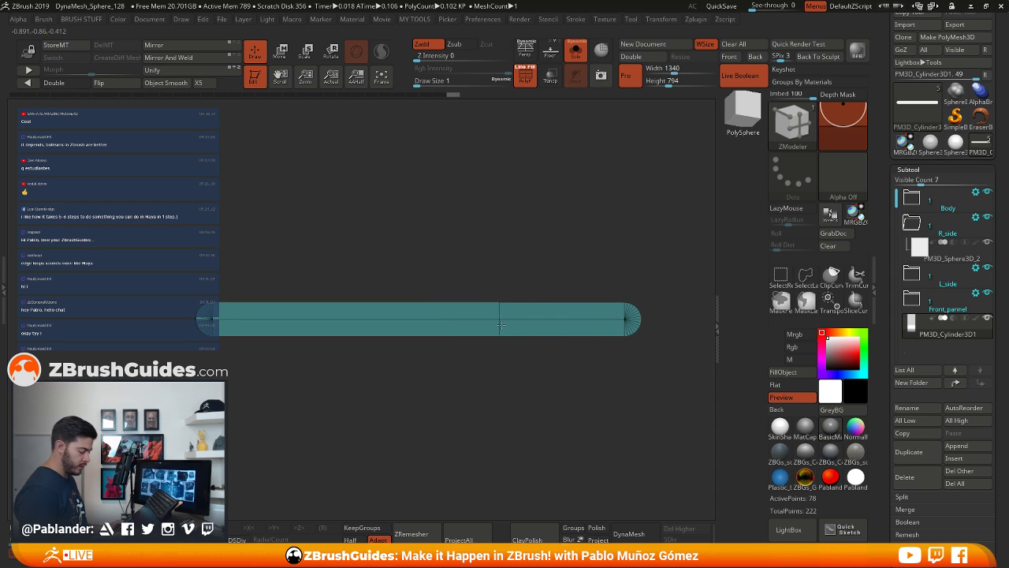
left_click_drag(486, 326, 482, 329)
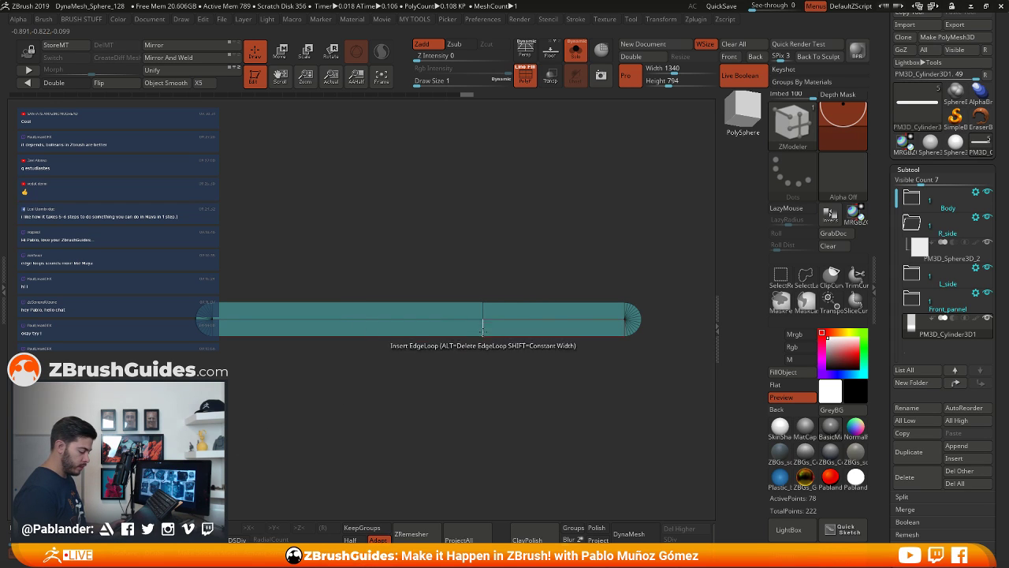
key("ctrl+z")
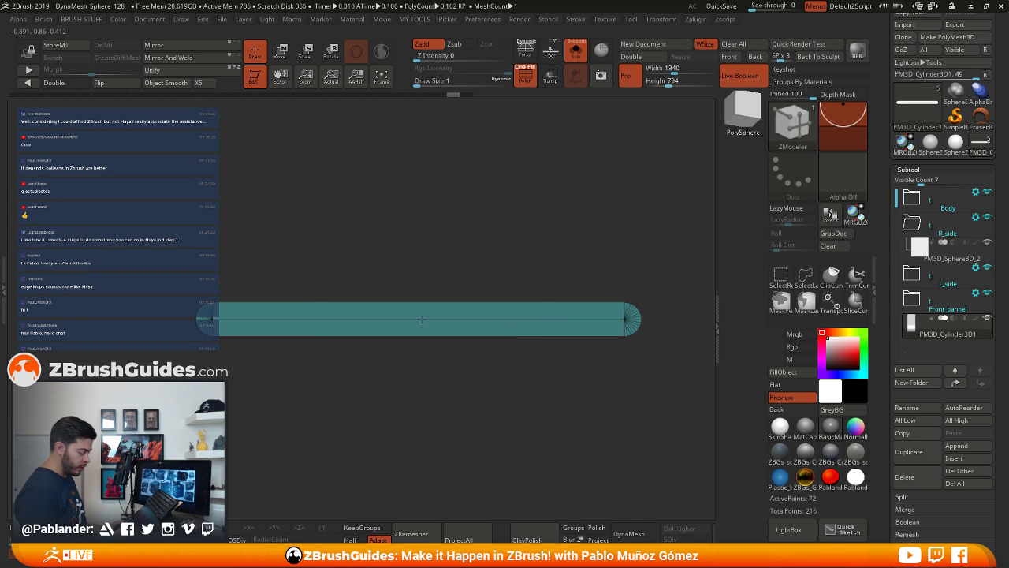
Switch the ZModeler edge insert target to Multiple EdgeLoops and try a dense set of loops along the bar
key("space")
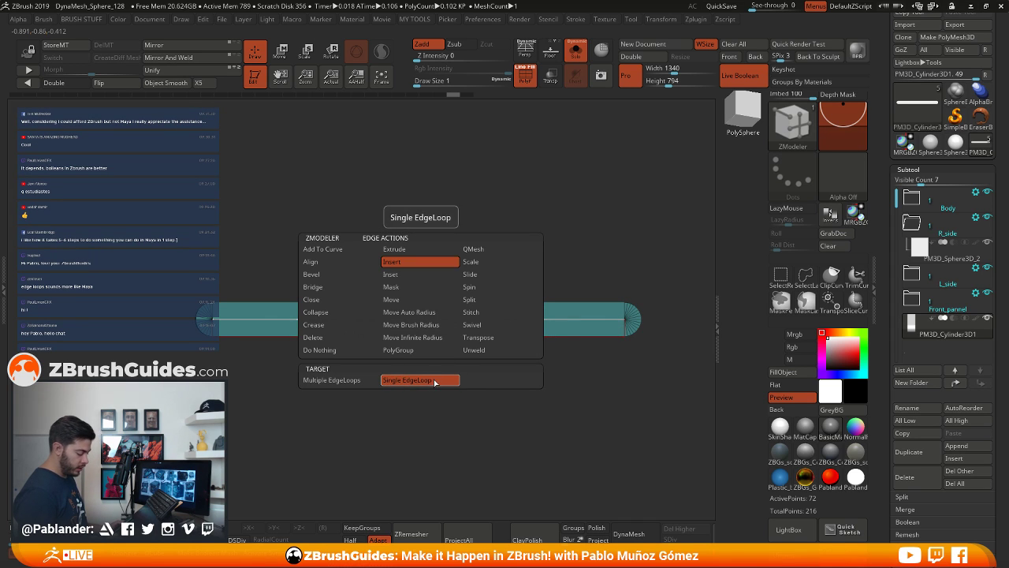
left_click(335, 382)
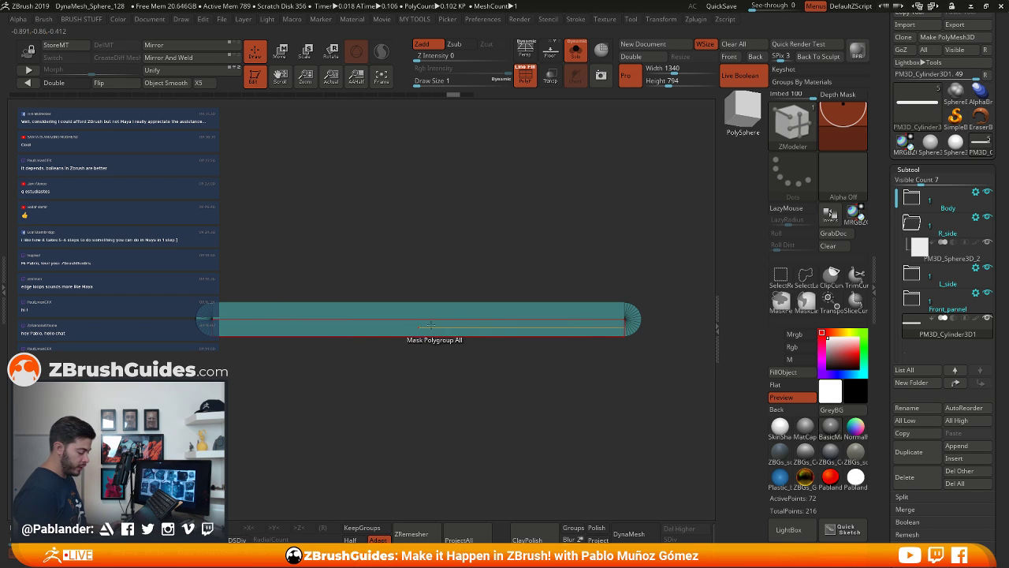
left_click(474, 326)
left_click_drag(573, 272, 572, 228)
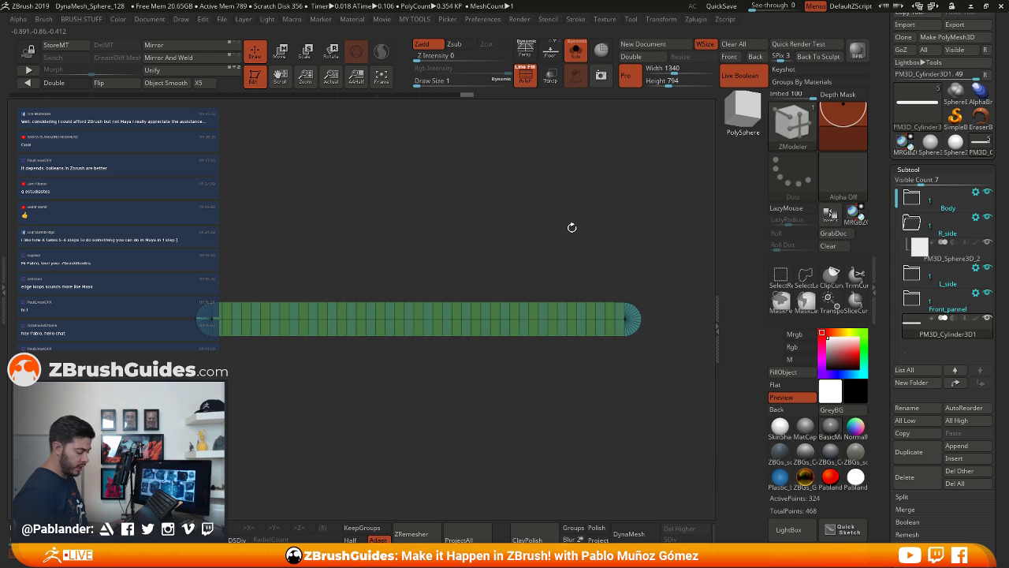
key("ctrl+z")
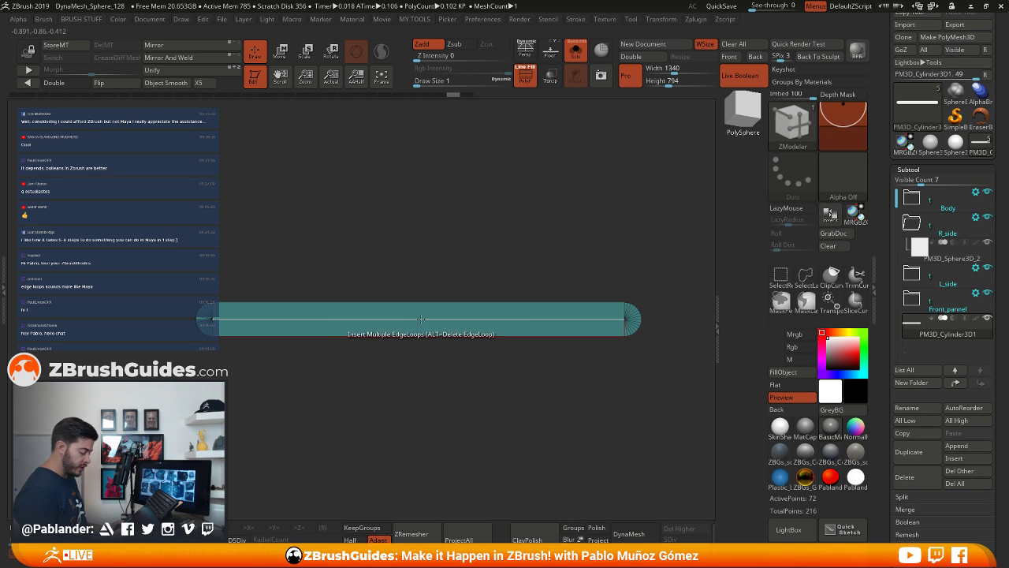
Try different loop counts with Multiple EdgeLoops along the bar, from many loops down to one, undoing each
left_click_drag(421, 318, 419, 407)
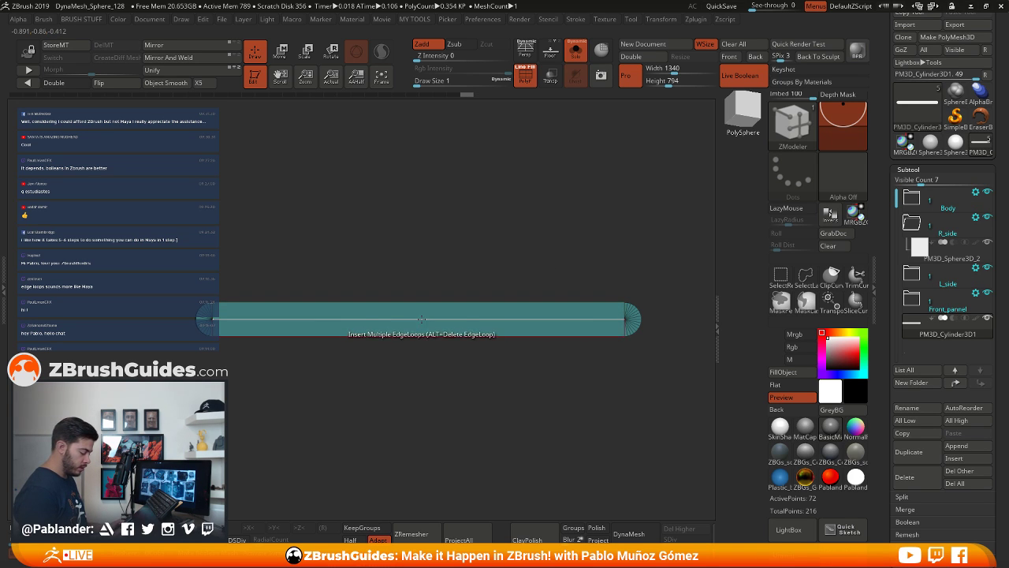
left_click(421, 318)
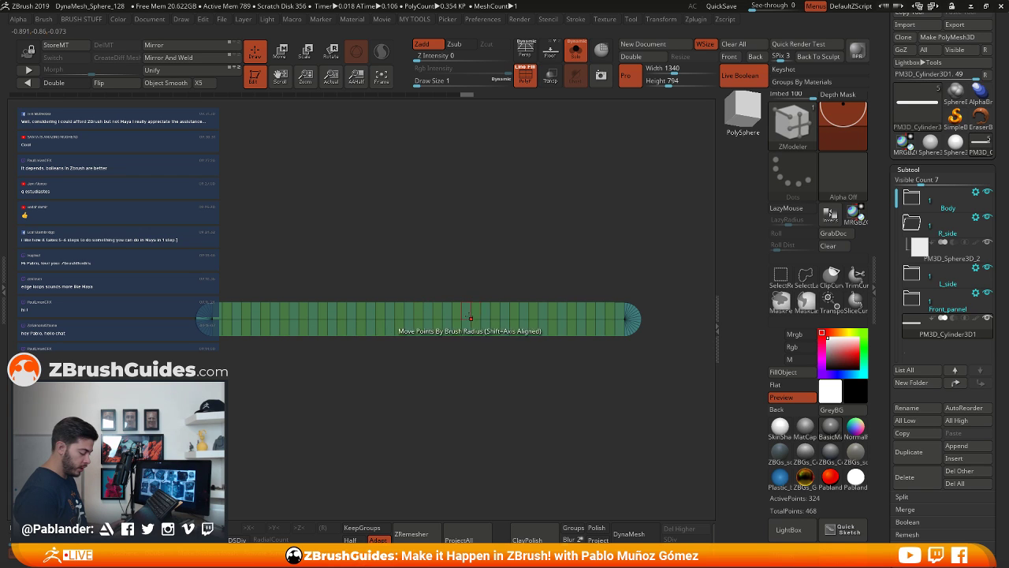
key("ctrl+z")
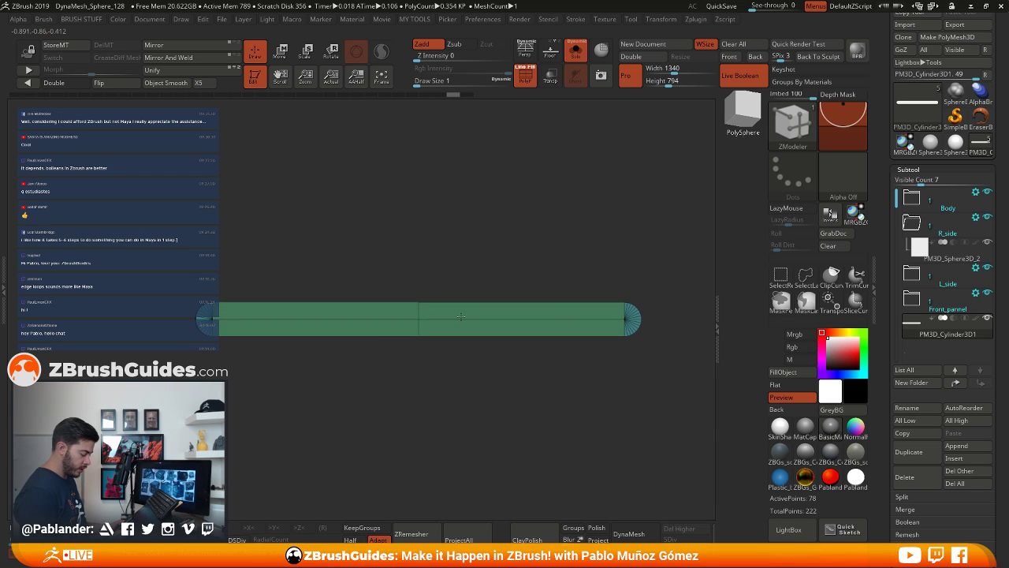
left_click_drag(422, 401, 437, 418)
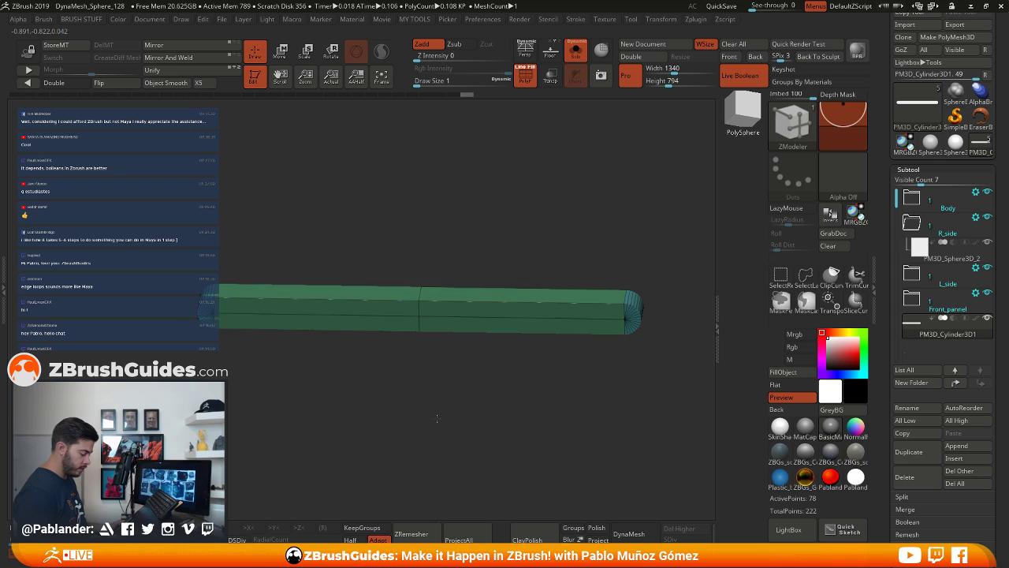
left_click_drag(435, 364, 444, 379)
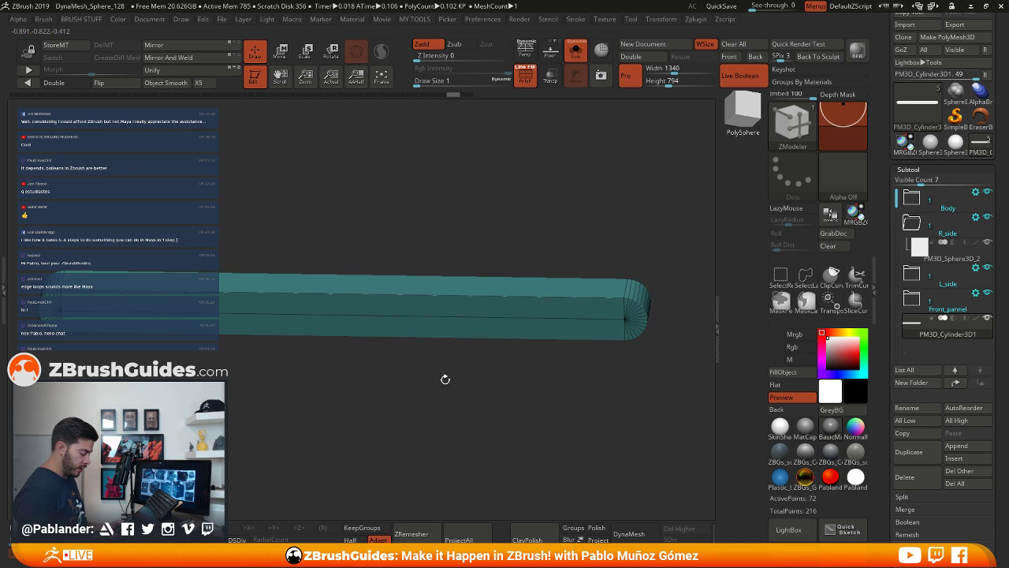
Try one centred loop across the bar with the Multiple EdgeLoops target and undo it
left_click(340, 314)
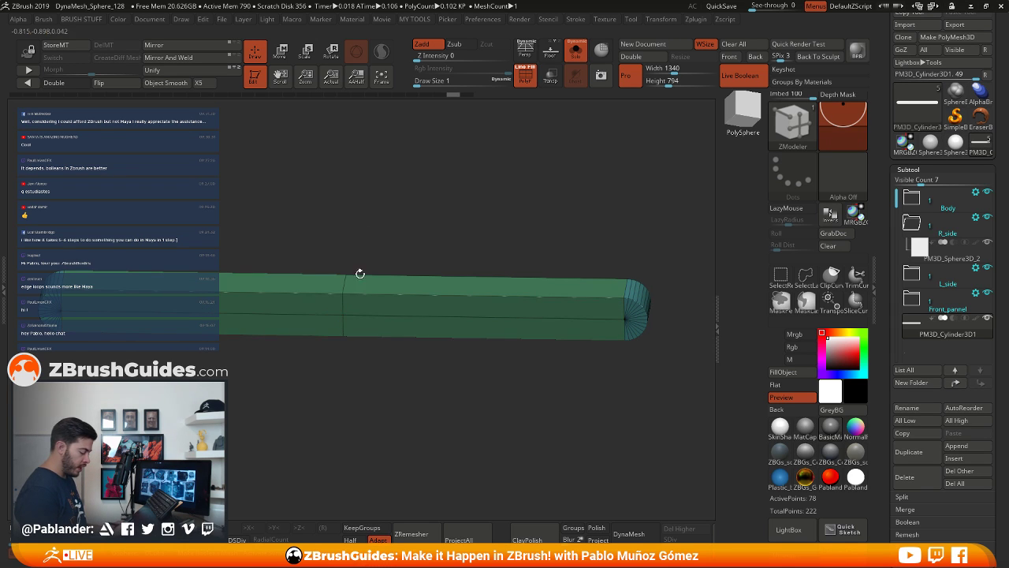
left_click_drag(348, 213, 392, 247)
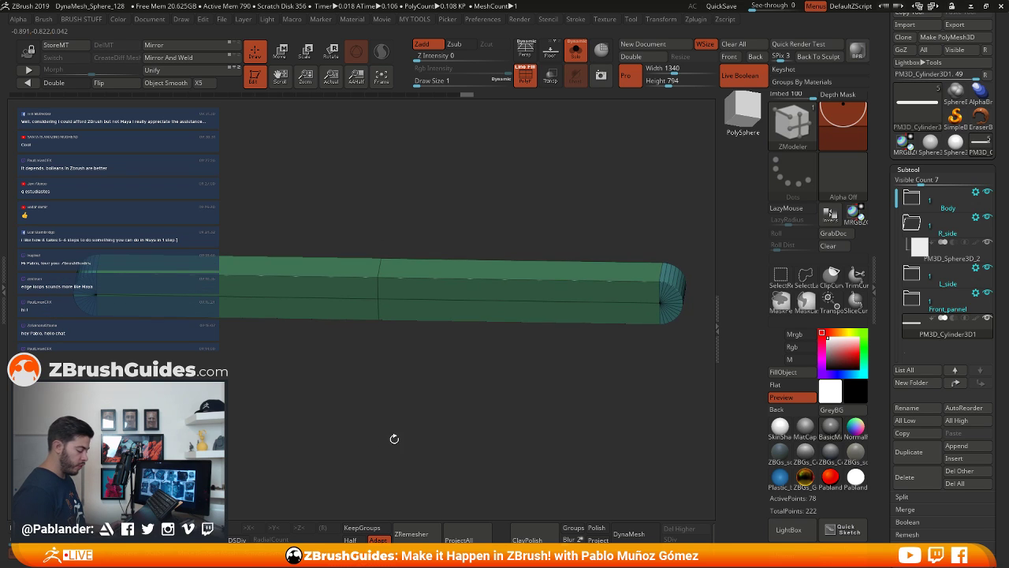
left_click_drag(394, 438, 461, 373, "shift")
key("space")
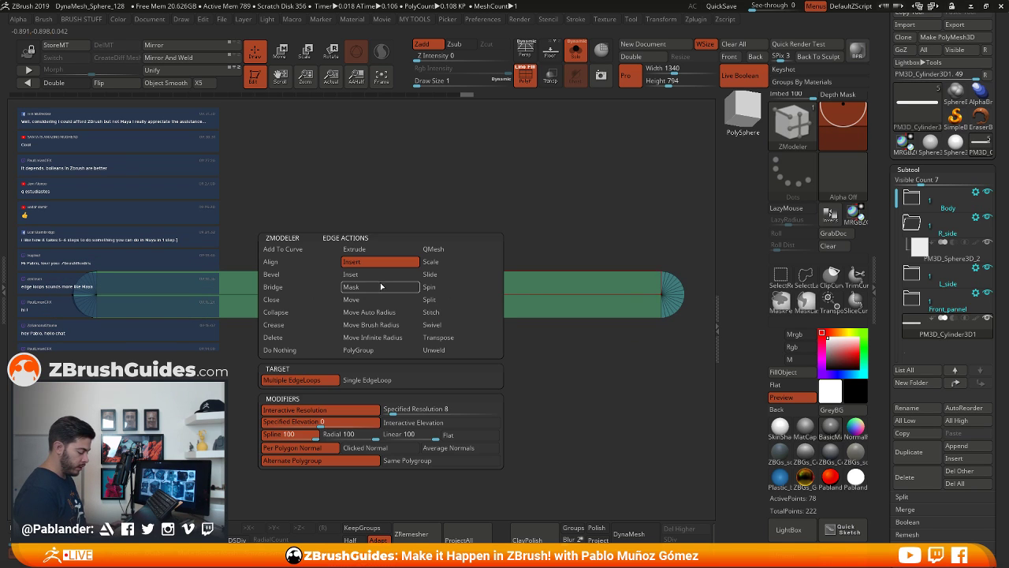
left_click(294, 382)
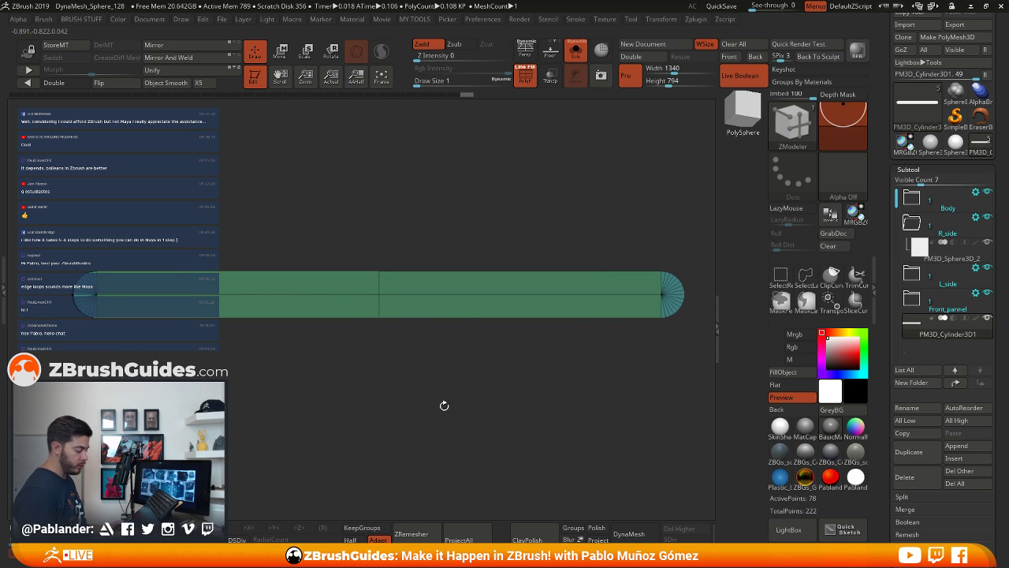
left_click_drag(444, 405, 418, 332)
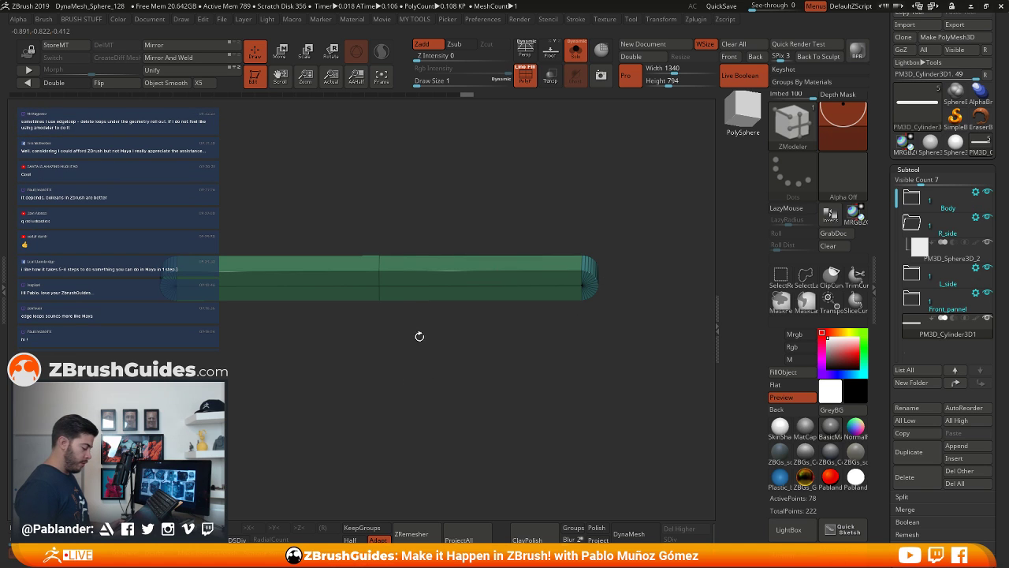
key("ctrl+z")
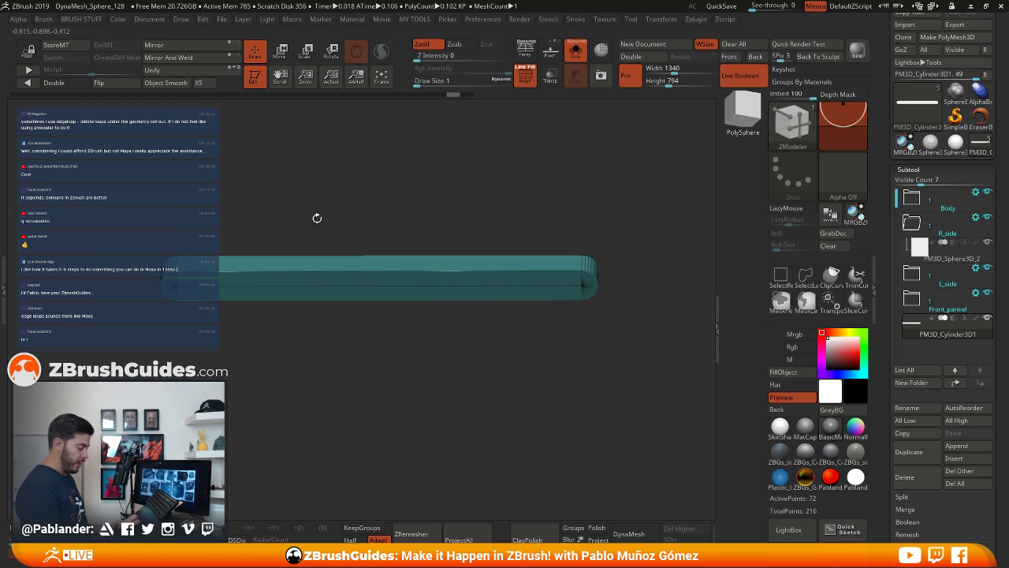
Insert evenly spaced multiple edge loops along the whole bar and apply the SkinShade material
left_click(381, 272)
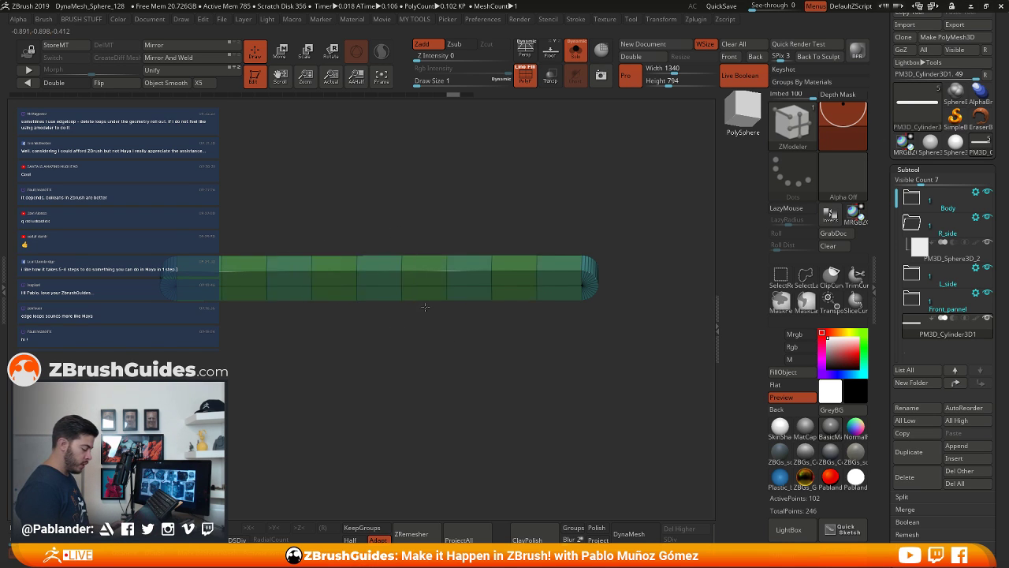
left_click_drag(440, 313, 485, 370)
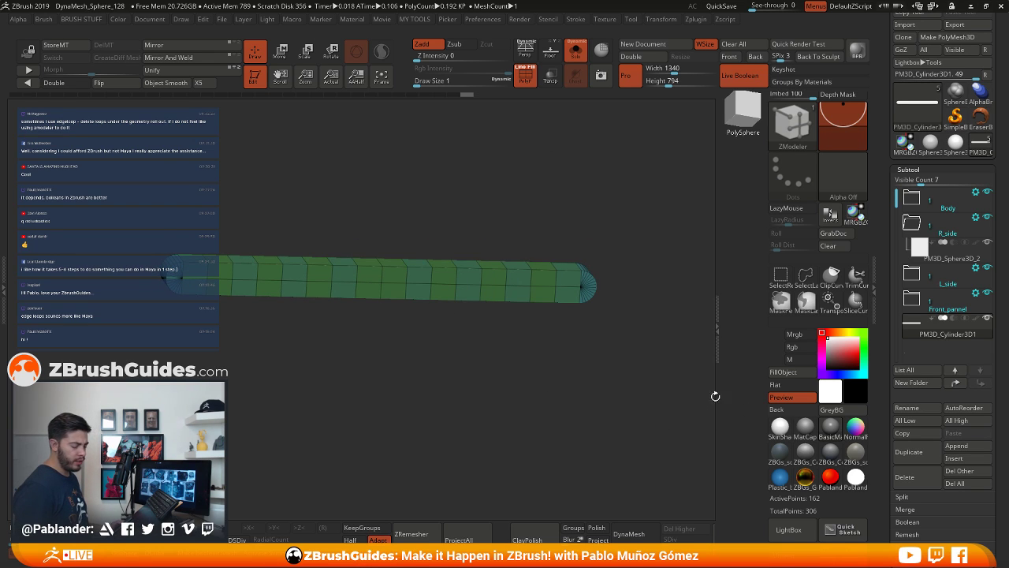
left_click(775, 432)
mouse_move(427, 358)
left_mouse_down()
mouse_move(428, 424)
mouse_move(423, 378)
mouse_move(444, 353)
mouse_move(455, 356)
mouse_move(445, 353)
left_mouse_up()
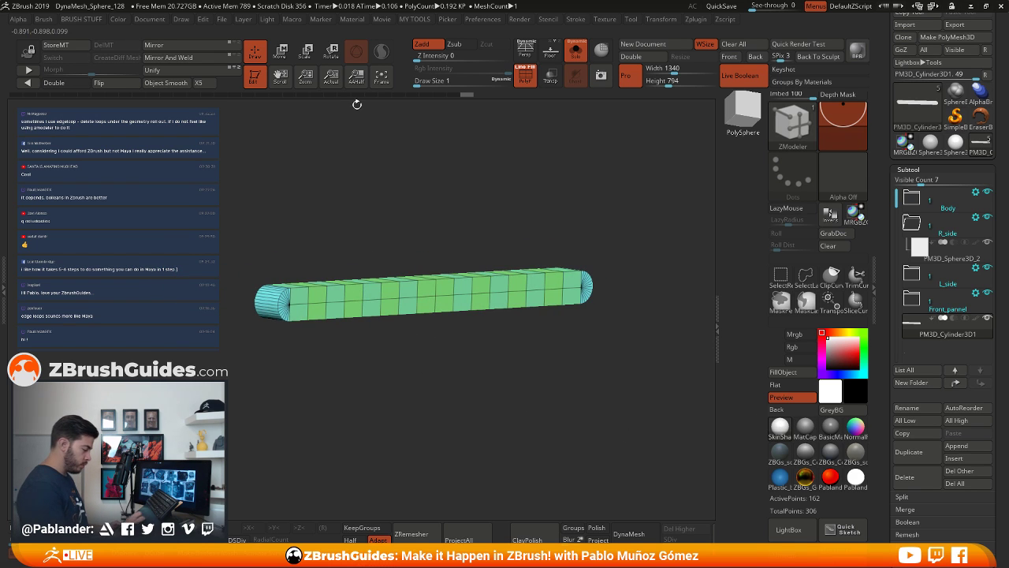
Bring the surrounding parts back into view and move the bar along Y towards the body
left_click(282, 54)
left_click_drag(498, 394, 509, 404, "shift")
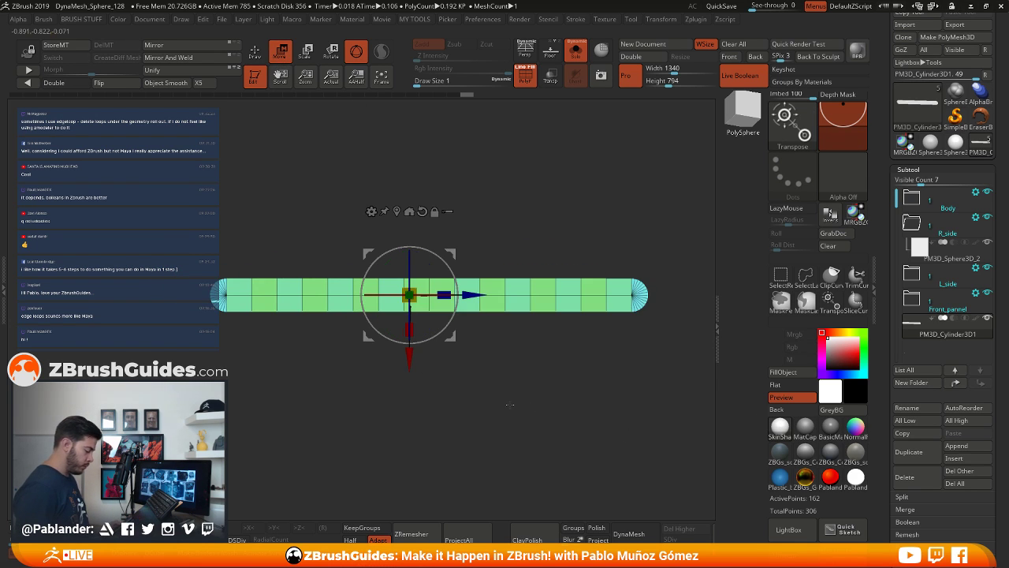
key("p")
left_click(526, 52)
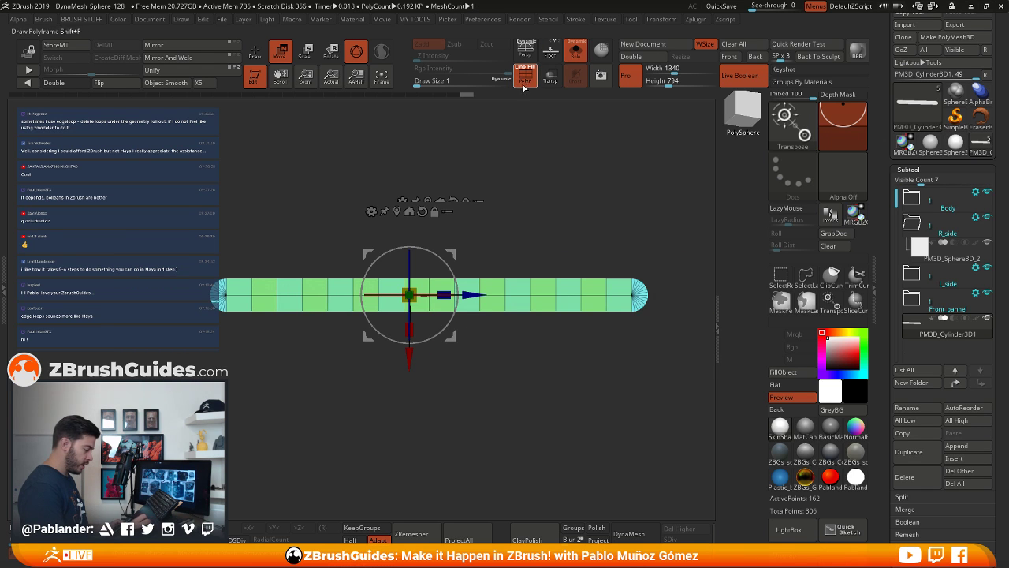
left_click(576, 52)
left_click_drag(564, 142, 513, 219, "alt")
left_click_drag(599, 220, 560, 308)
left_click_drag(514, 261, 460, 258)
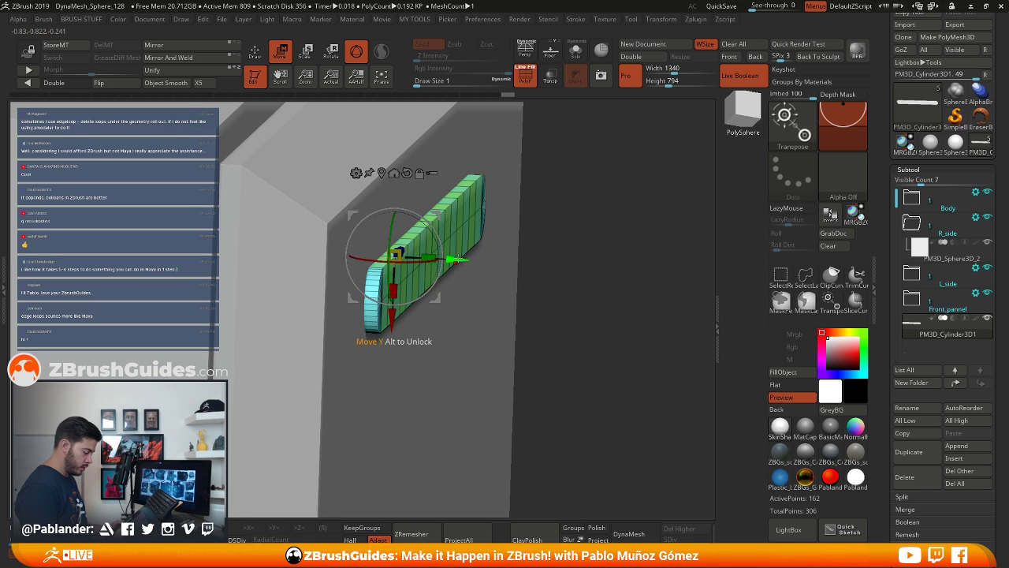
Solo the bar and bevel the complete edge loop around its front face
left_click(575, 51)
right_click_drag(544, 153, 505, 280, "ctrl")
key("space")
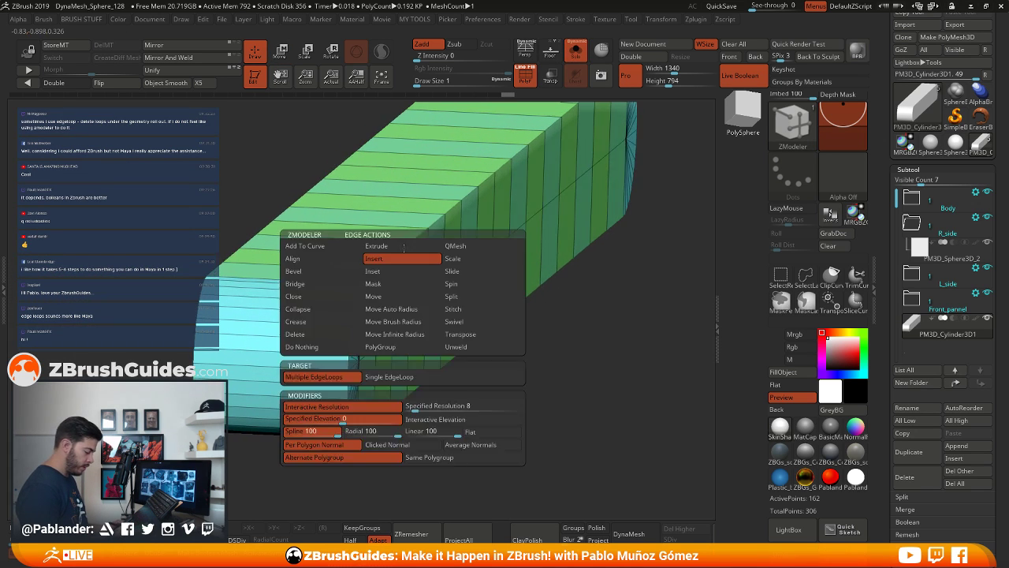
left_click(323, 271)
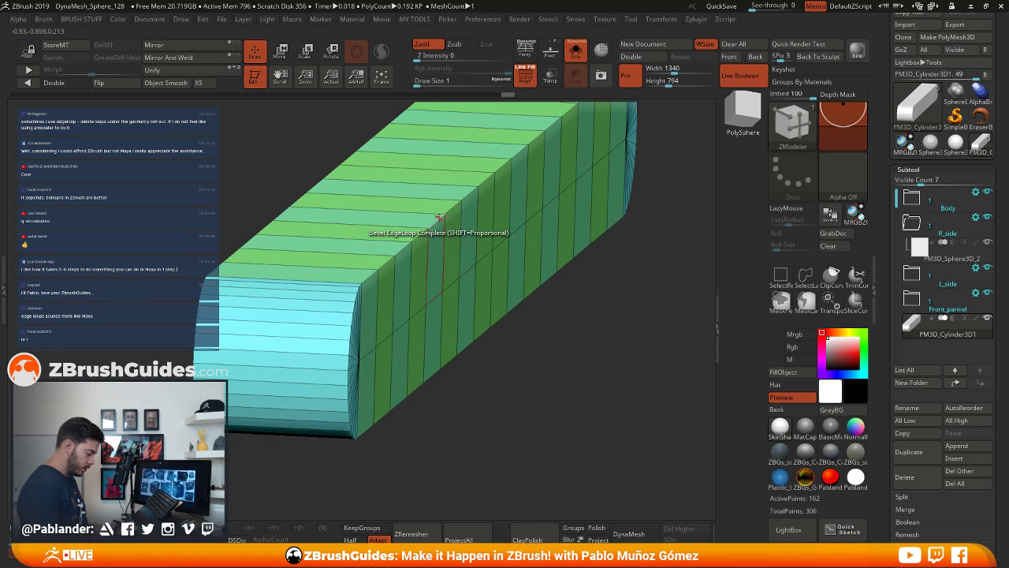
left_click_drag(438, 220, 443, 216)
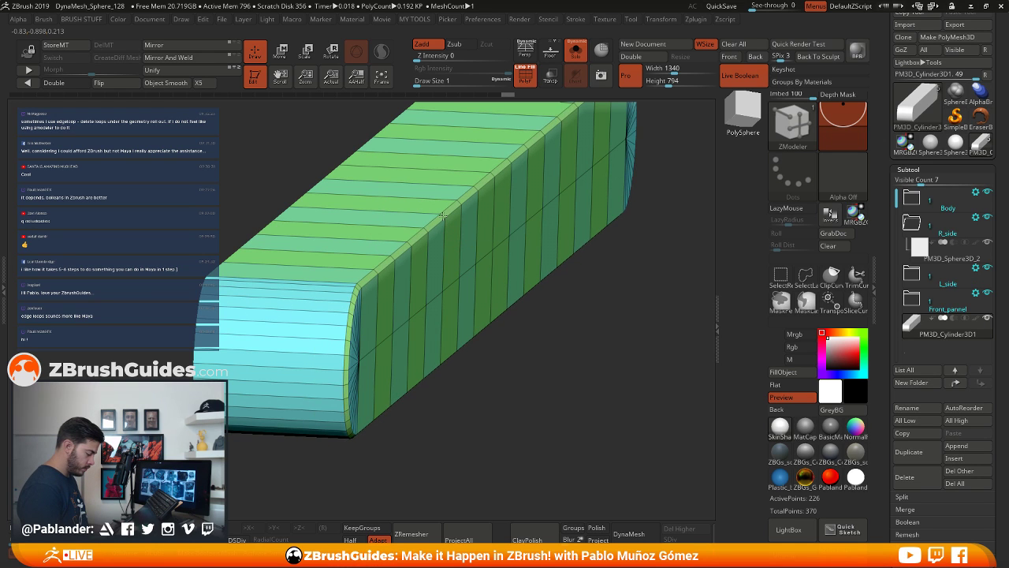
Assign the entire bevelled bar to one polygroup
right_click_drag(530, 339, 535, 282, "ctrl")
left_click_drag(534, 281, 486, 355)
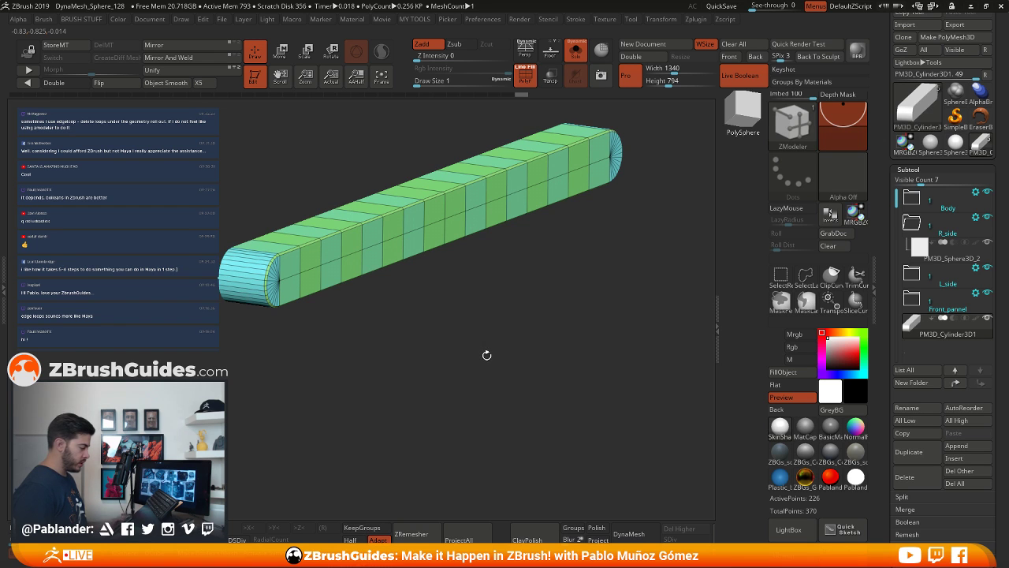
key("ctrl")
key("ctrl")
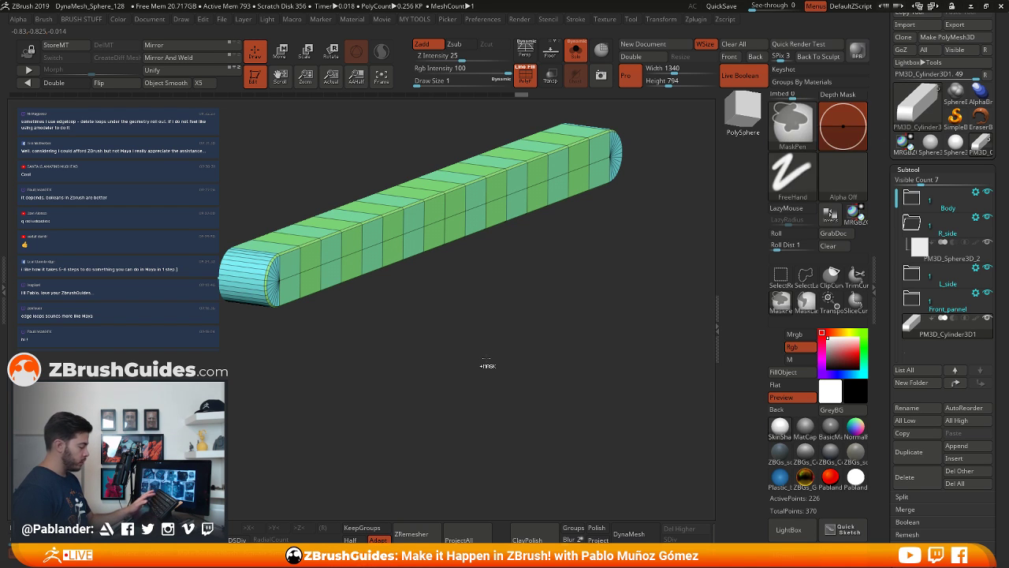
key("ctrl+w")
From a side-on view, isolate the bar's front face with its bevelled rim, hiding the remaining polygons
left_click_drag(489, 356, 499, 302, "alt")
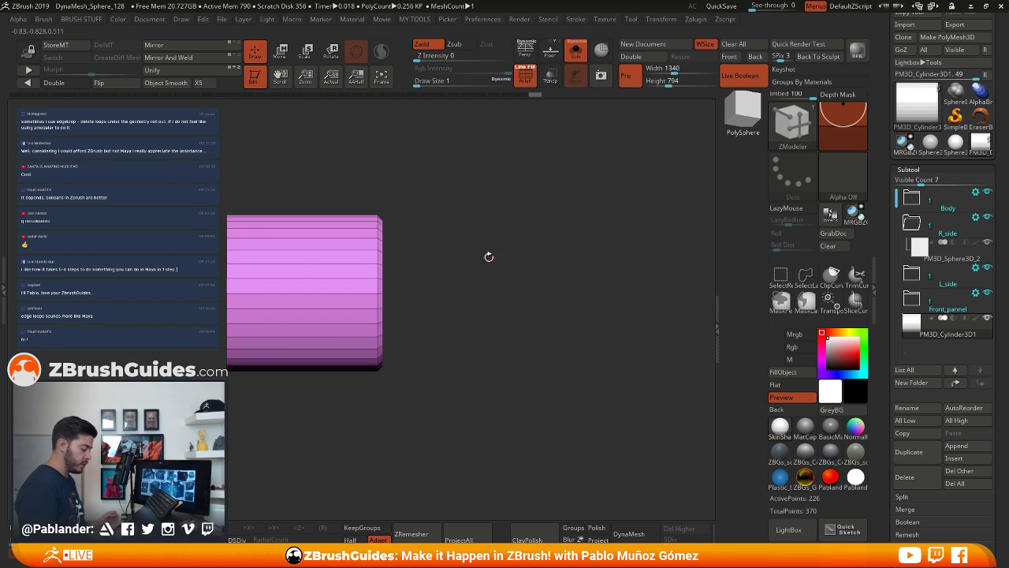
left_click_drag(579, 256, 468, 271)
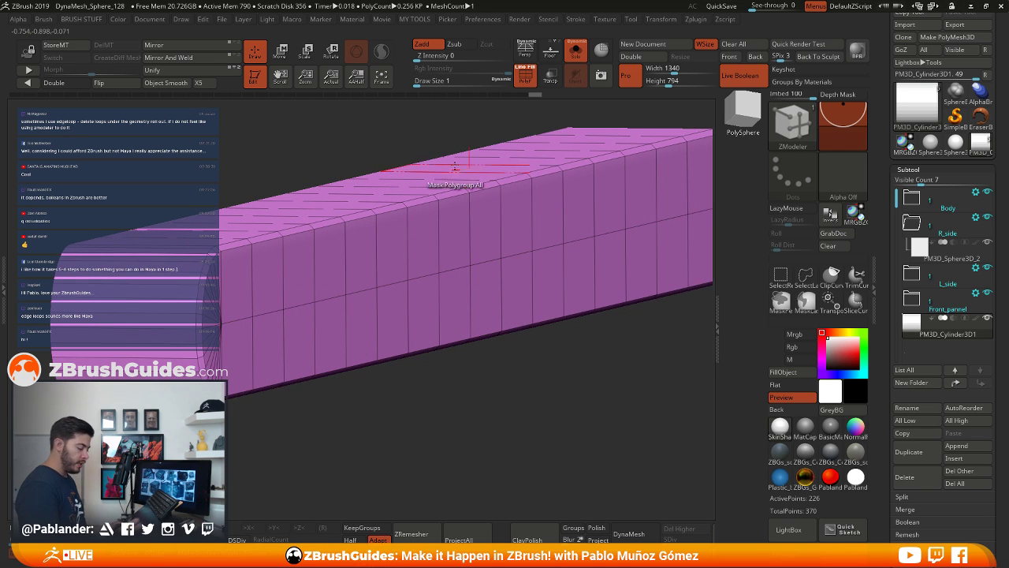
left_click_drag(484, 408, 502, 383)
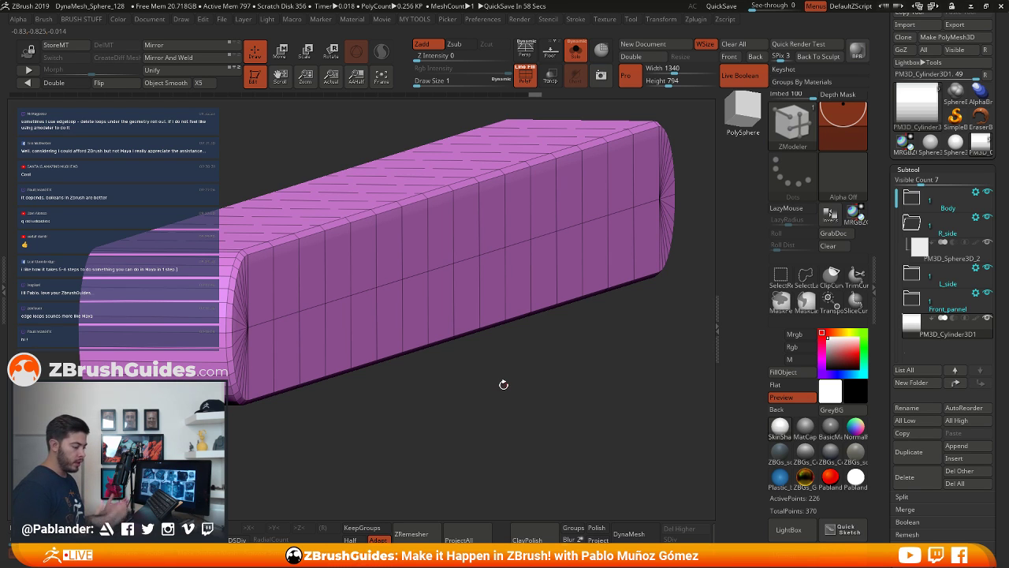
left_click_drag(505, 348, 502, 366)
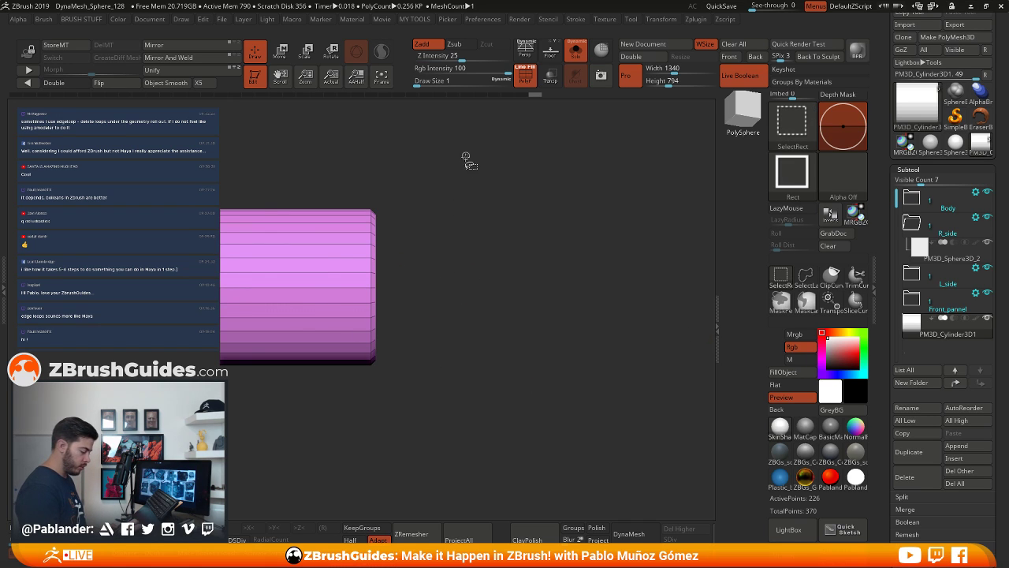
mouse_move(465, 159)
left_mouse_down("ctrl+shift")
mouse_move(397, 361)
mouse_move(364, 402)
left_mouse_up("ctrl+shift")
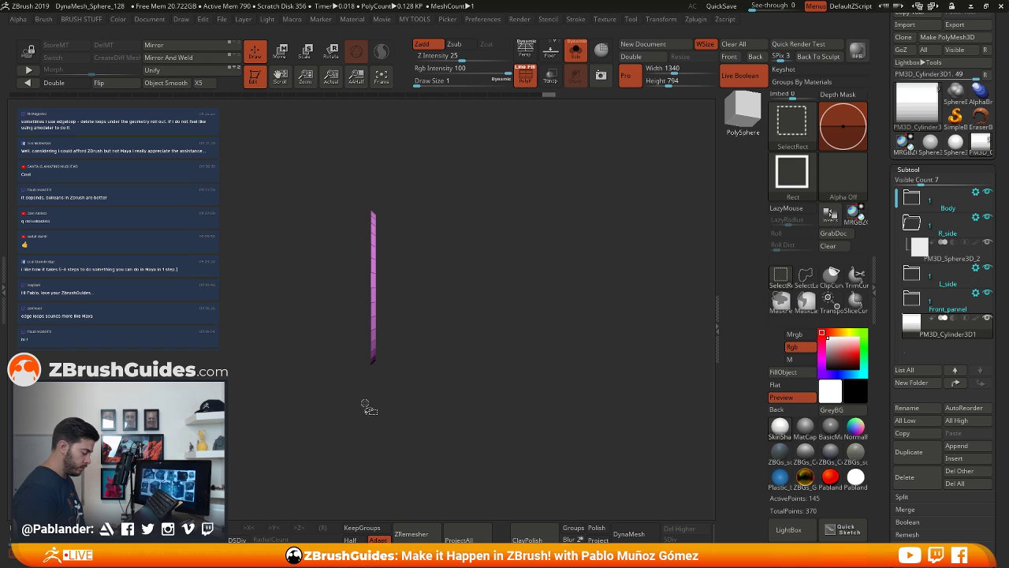
left_click_drag(556, 319, 559, 312)
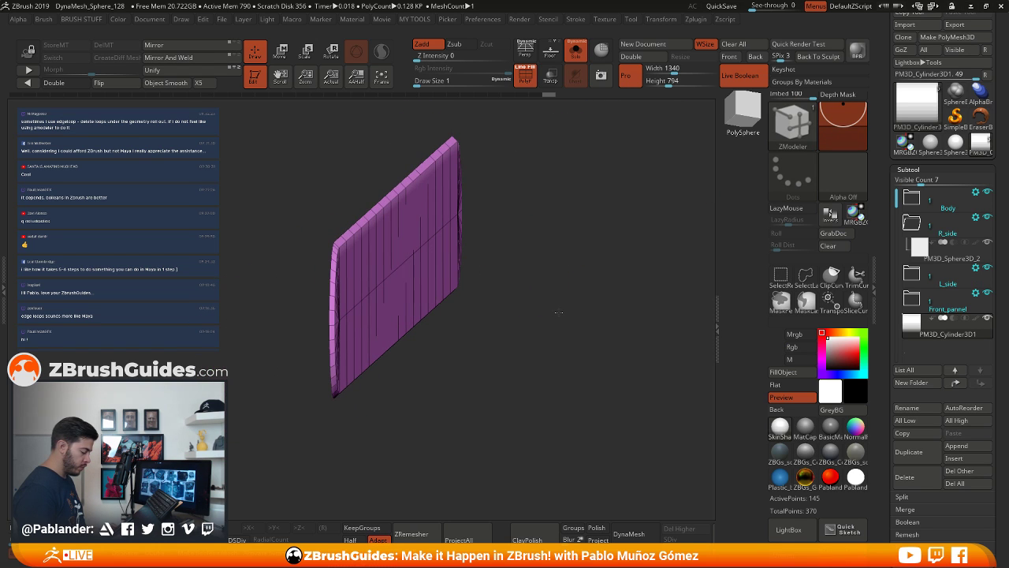
Assign the isolated bevelled front to a new polygroup and give its flat front face a separate polygroup, showing the whole bar again
key("ctrl+w")
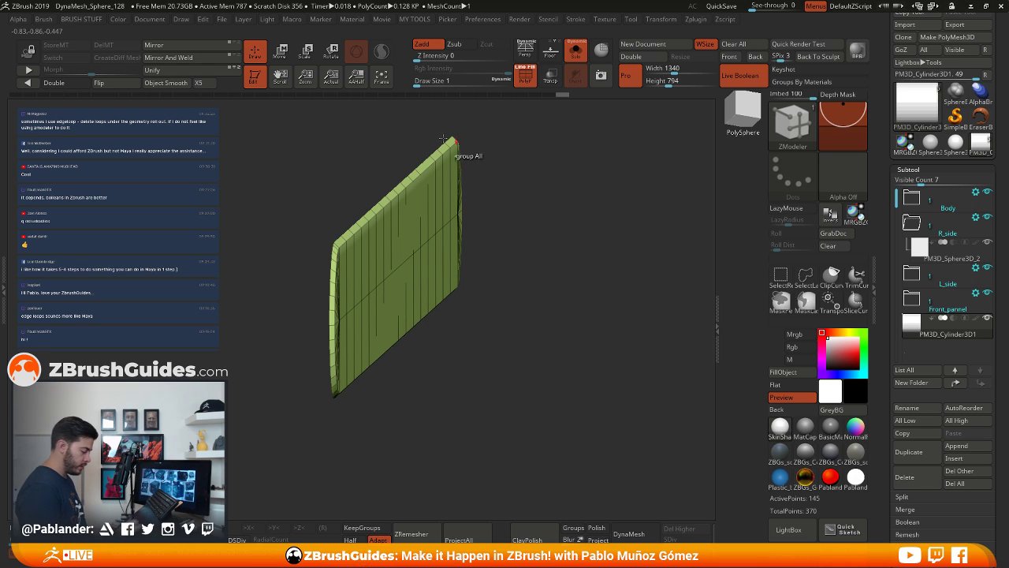
left_click(544, 259, "ctrl+shift")
mouse_move(565, 279)
left_mouse_down()
mouse_move(555, 272)
mouse_move(566, 277)
left_mouse_up()
left_click_drag(460, 162, 374, 375, "ctrl+shift")
left_click_drag(439, 363, 518, 317)
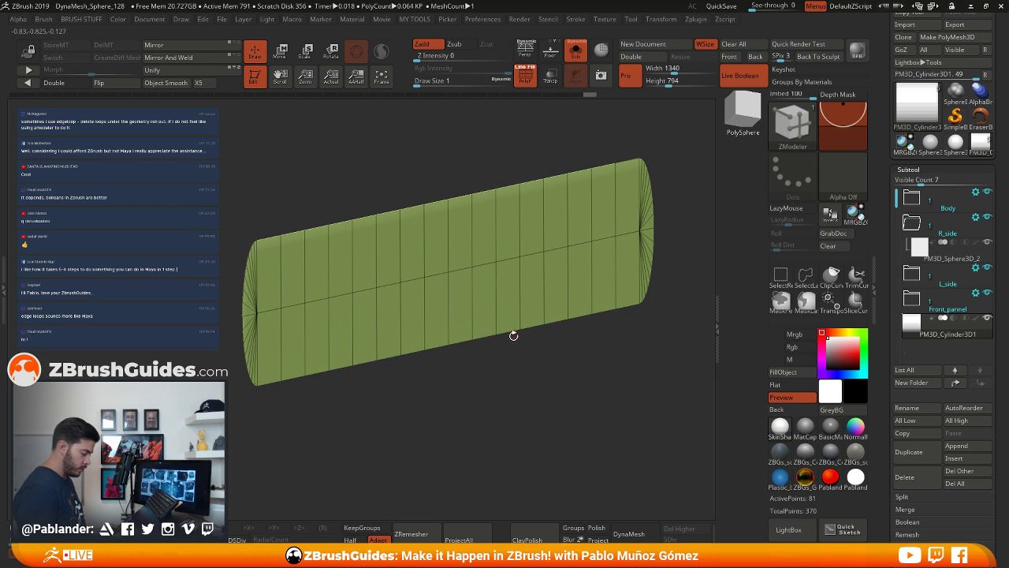
key("ctrl+w")
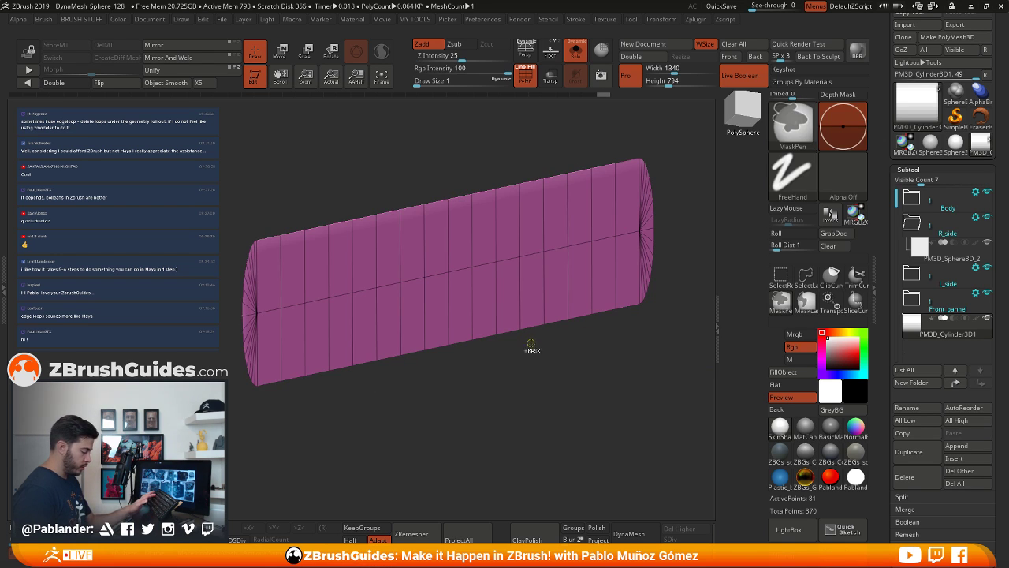
key("ctrl+w")
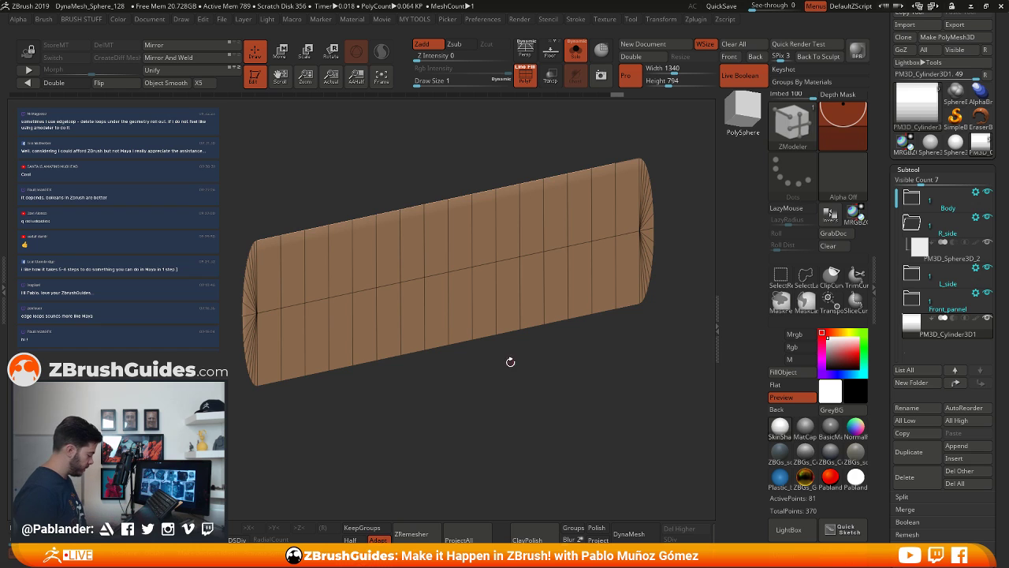
left_click(509, 375, "ctrl+shift")
From a straight side view, isolate the bar's back face, assign it its own polygroup and unhide the rest of the bar
left_click_drag(510, 381, 532, 324)
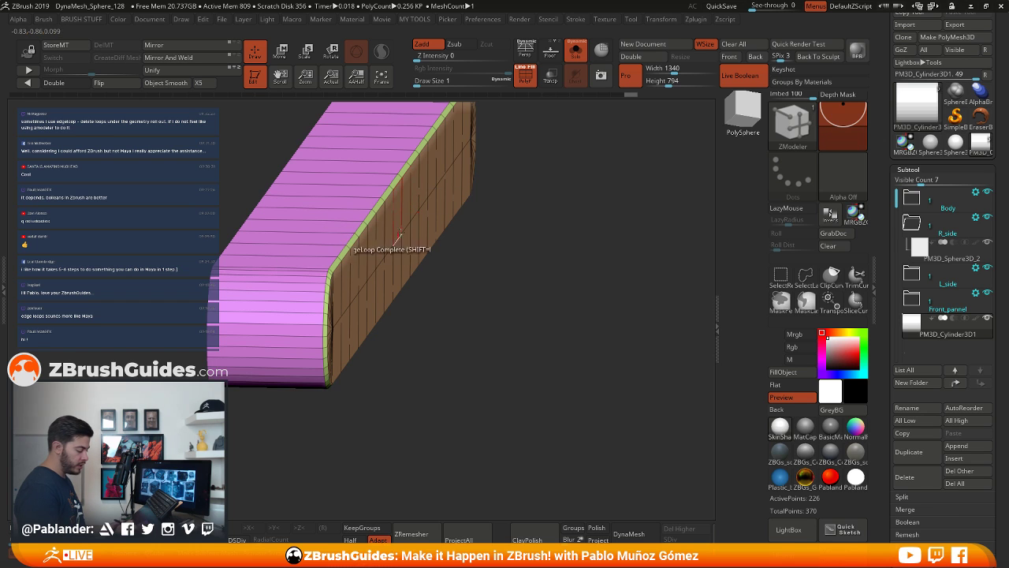
left_click_drag(491, 277, 514, 272)
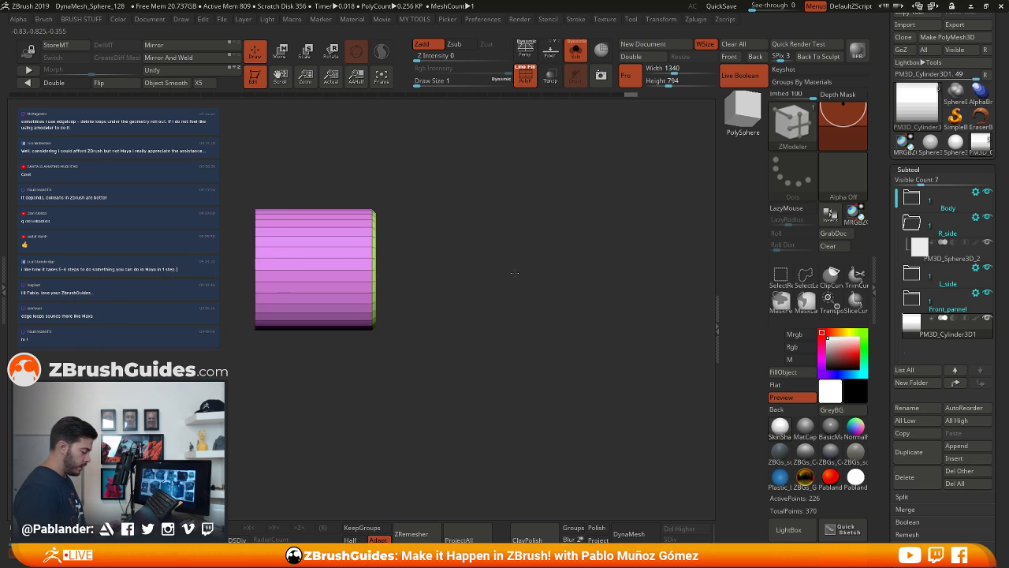
left_click_drag(213, 142, 267, 384, "ctrl+shift")
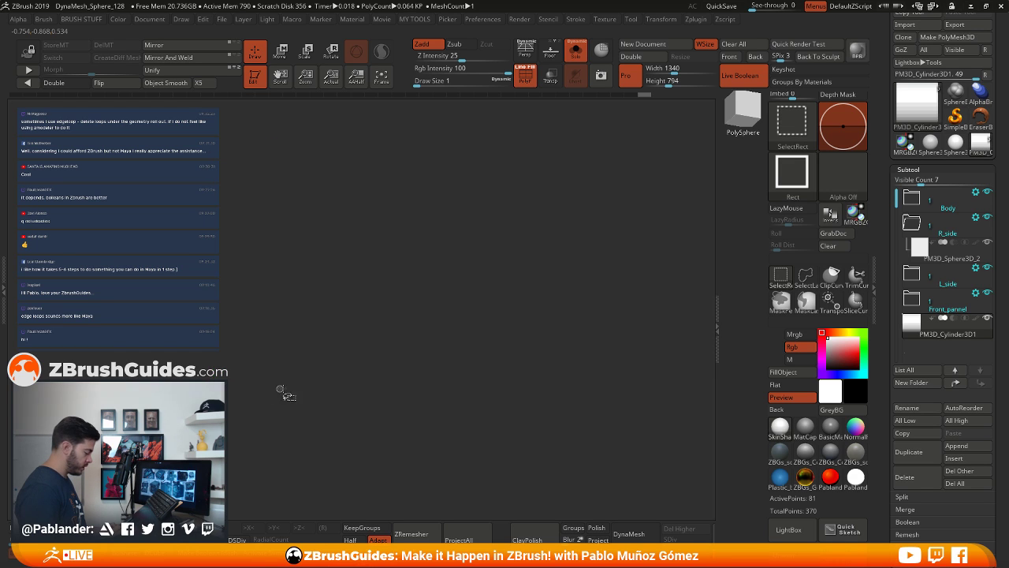
left_click_drag(479, 290, 526, 278, "ctrl+shift")
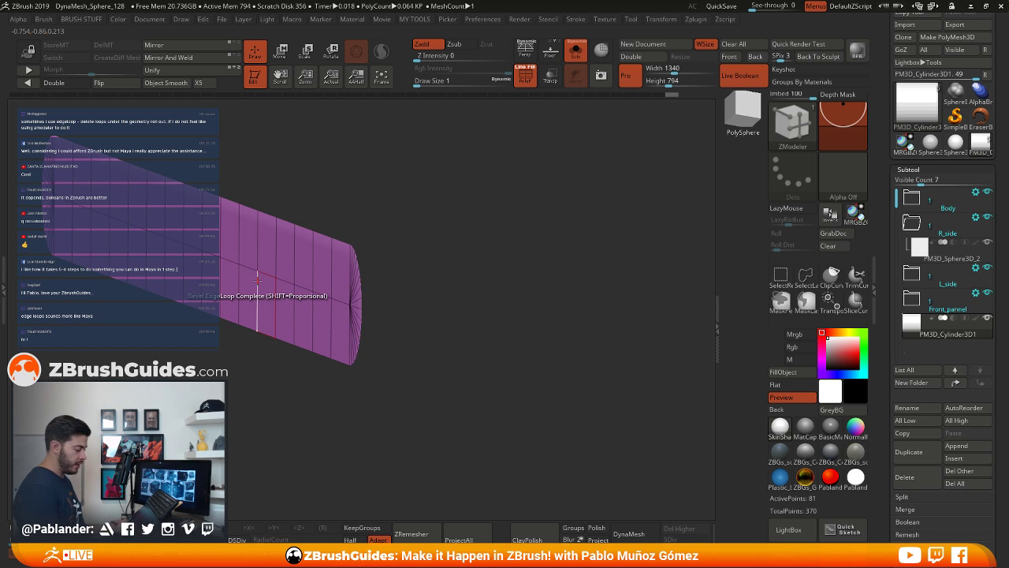
key("ctrl+w")
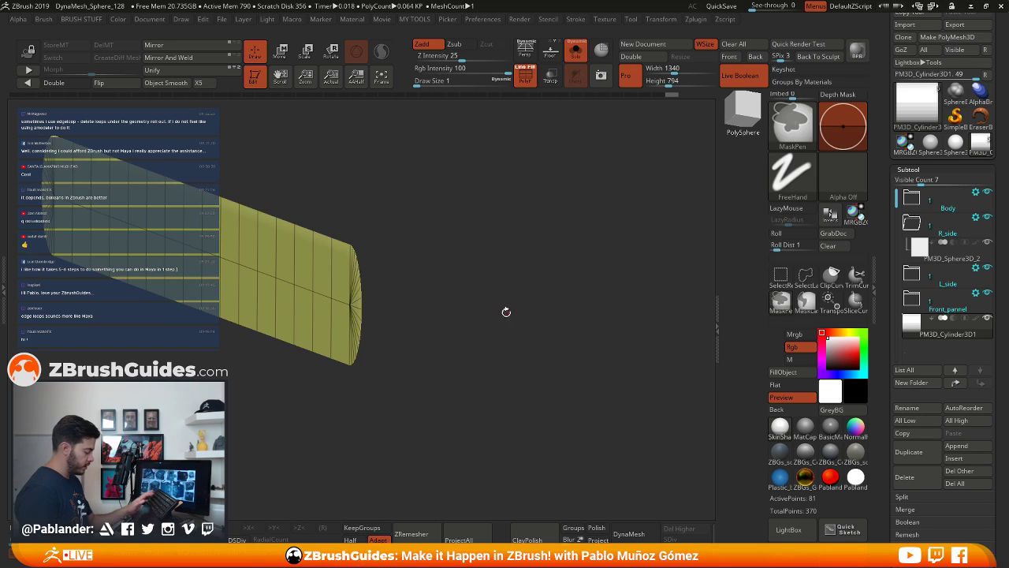
left_click(509, 337, "ctrl+shift")
Bring the surrounding parts back into view and nudge the bar along Y against the body's side panel
mouse_move(508, 337)
left_mouse_down()
mouse_move(552, 275)
mouse_move(555, 295)
mouse_move(537, 294)
left_mouse_up()
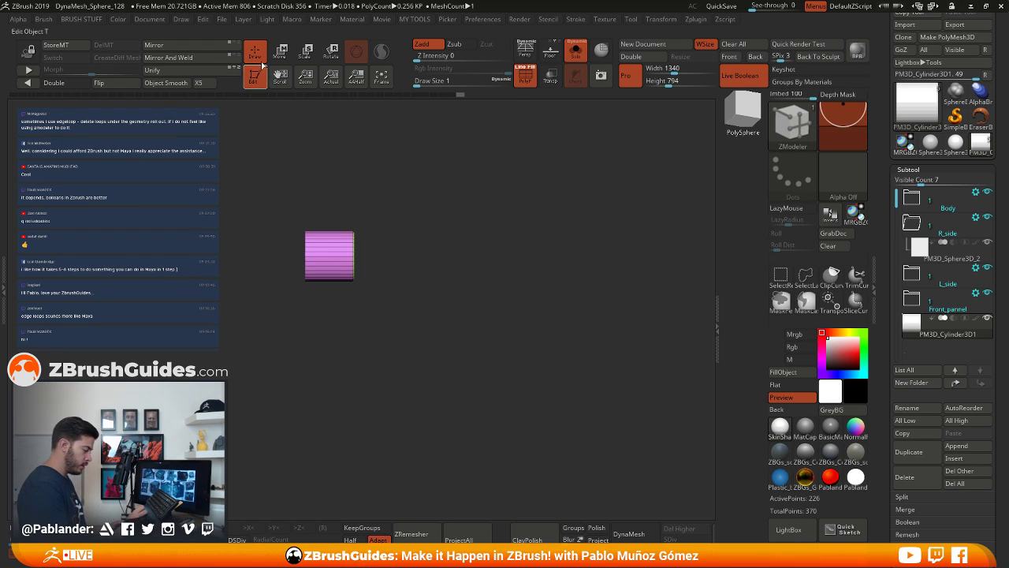
left_click(575, 49)
left_click_drag(492, 234, 480, 322, "alt")
key("w")
left_click_drag(394, 238, 381, 238)
left_click_drag(454, 275, 652, 306)
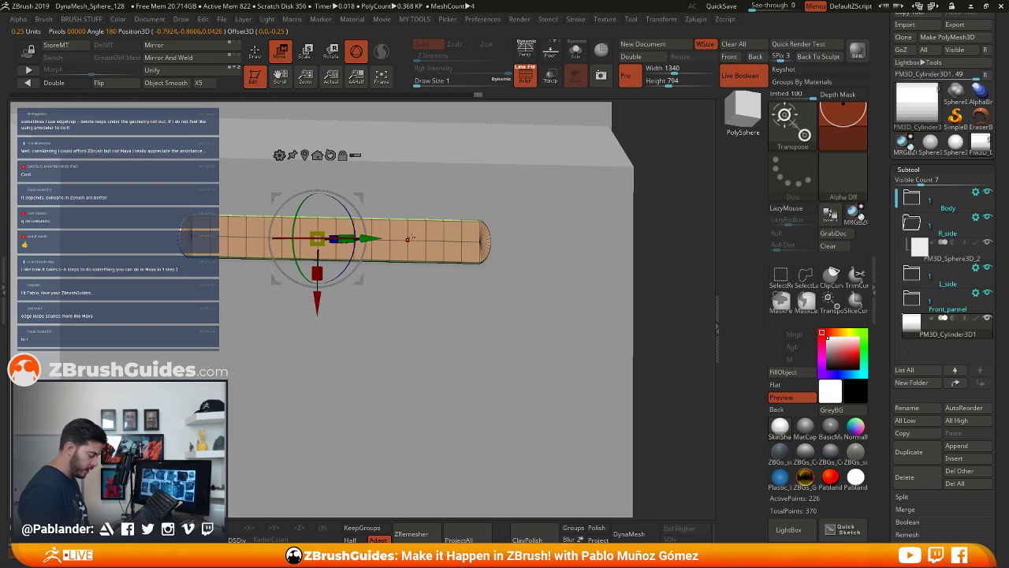
left_click_drag(514, 309, 501, 219)
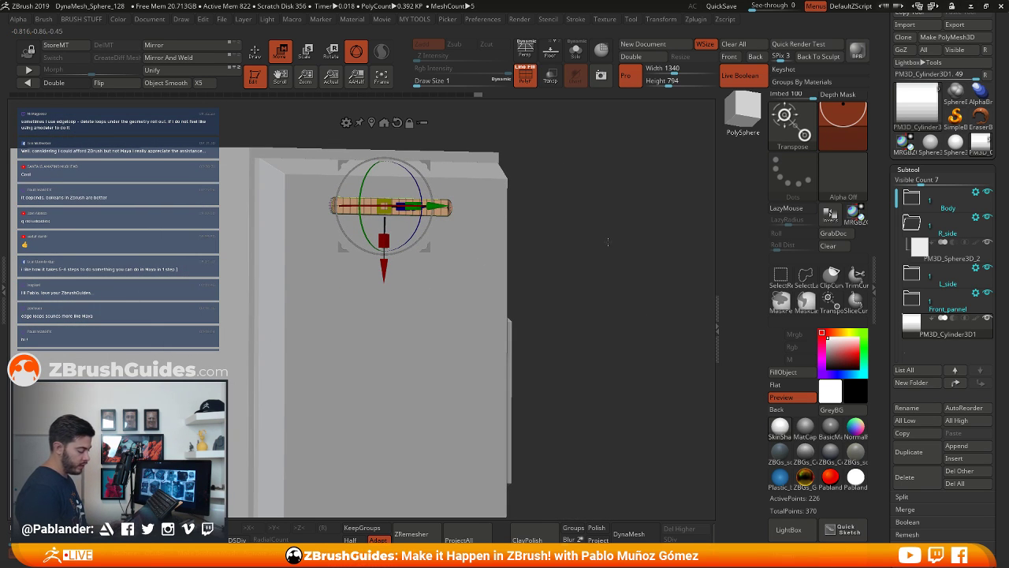
Facing the side panel, repeat the bar vertically at about 0.108 spacing until 17 bars span the panel, and clear the mask
left_click_drag(607, 242, 559, 266, "shift")
right_click_drag(559, 266, 504, 273, "ctrl")
right_click_drag(536, 314, 466, 290, "alt")
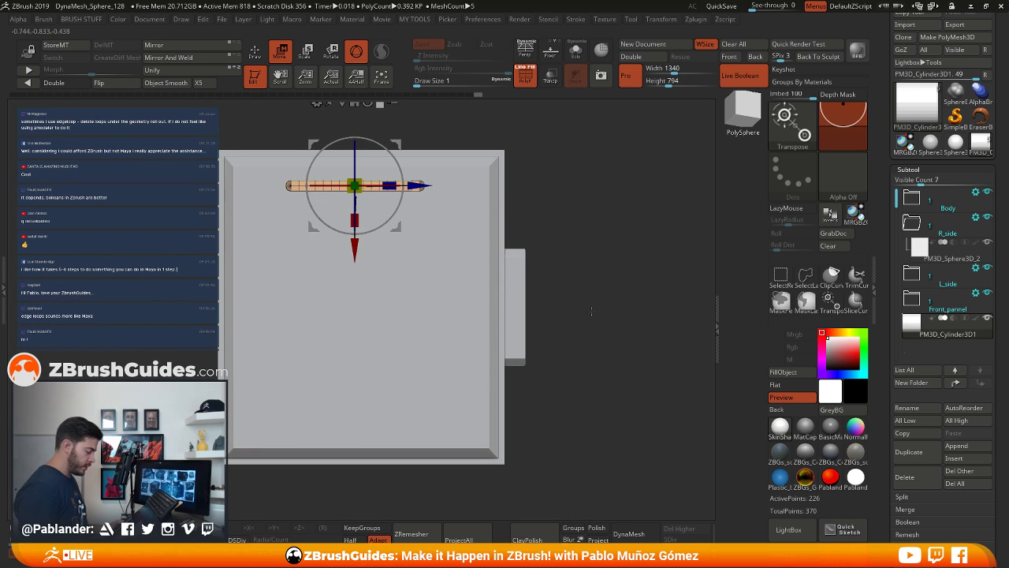
left_click_drag(587, 218, 592, 229, "alt")
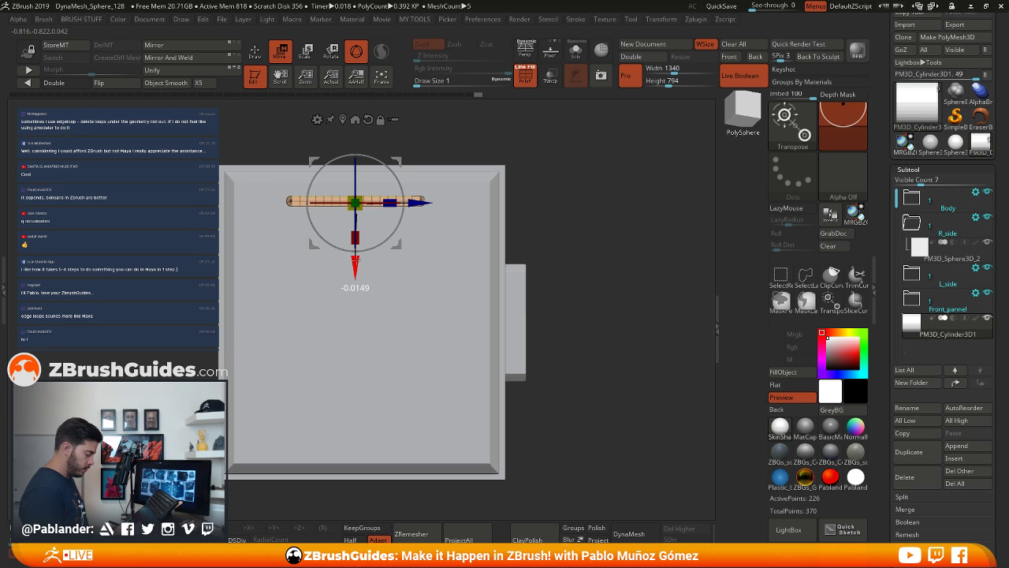
mouse_move(355, 264)
left_mouse_down("ctrl")
mouse_move(355, 323)
mouse_move(362, 263)
mouse_move(363, 273)
left_mouse_up("ctrl")
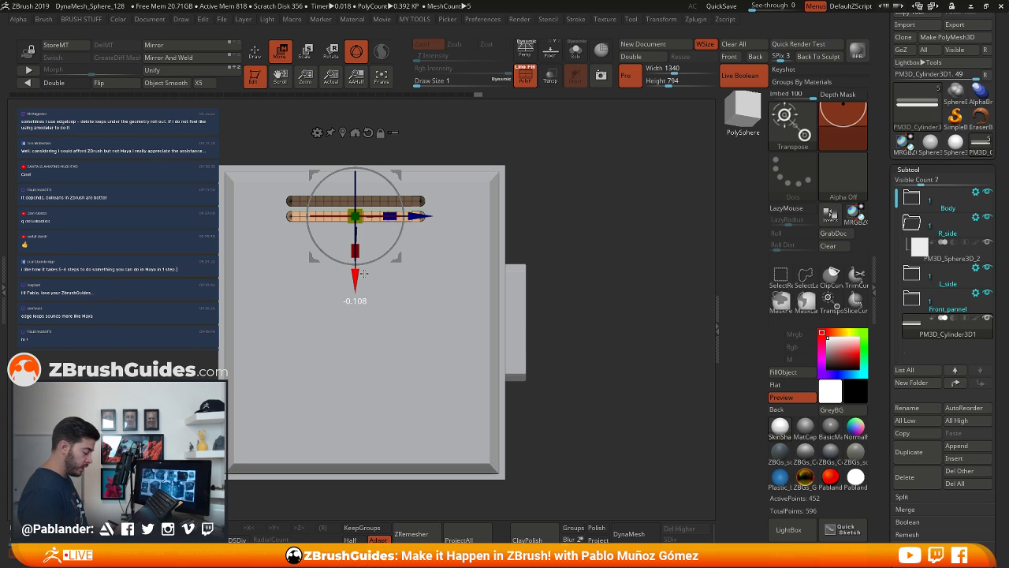
left_click_drag(364, 273, 359, 492, "ctrl")
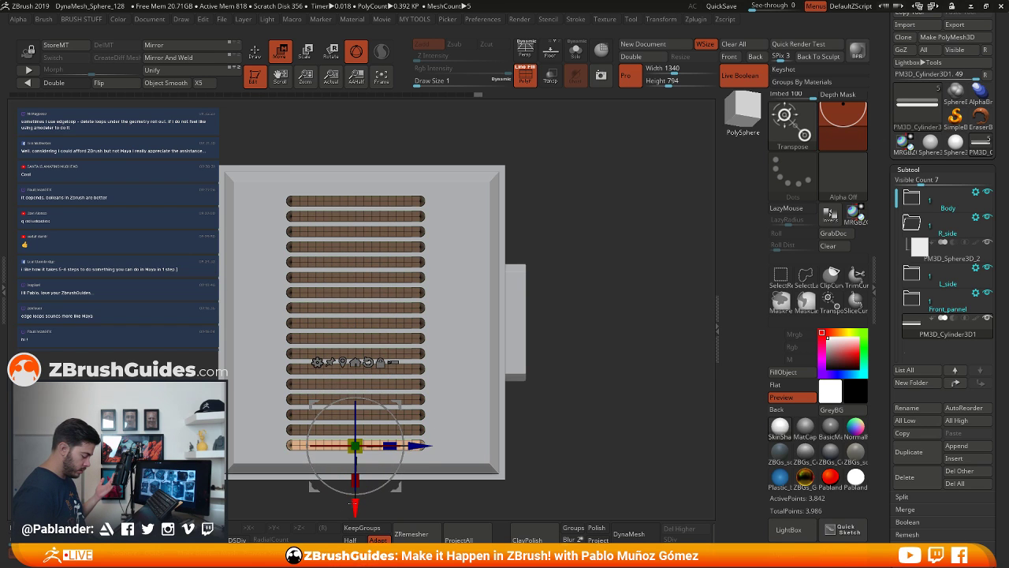
left_click_drag(595, 271, 633, 291, "ctrl")
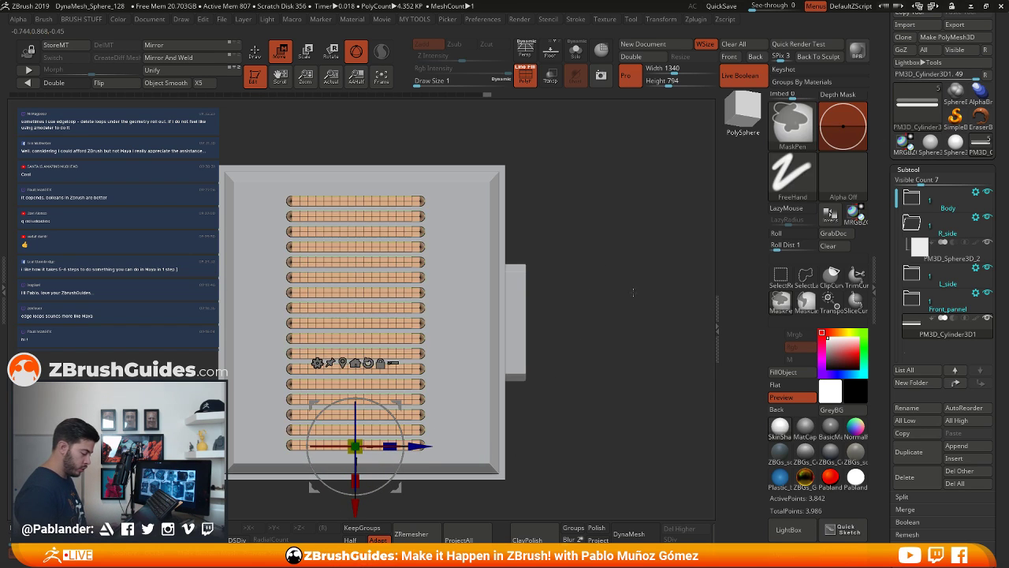
Centre the transform gizmo on the full stack of bars, turn off the PolyFrame display and return to Draw mode
left_click(257, 57)
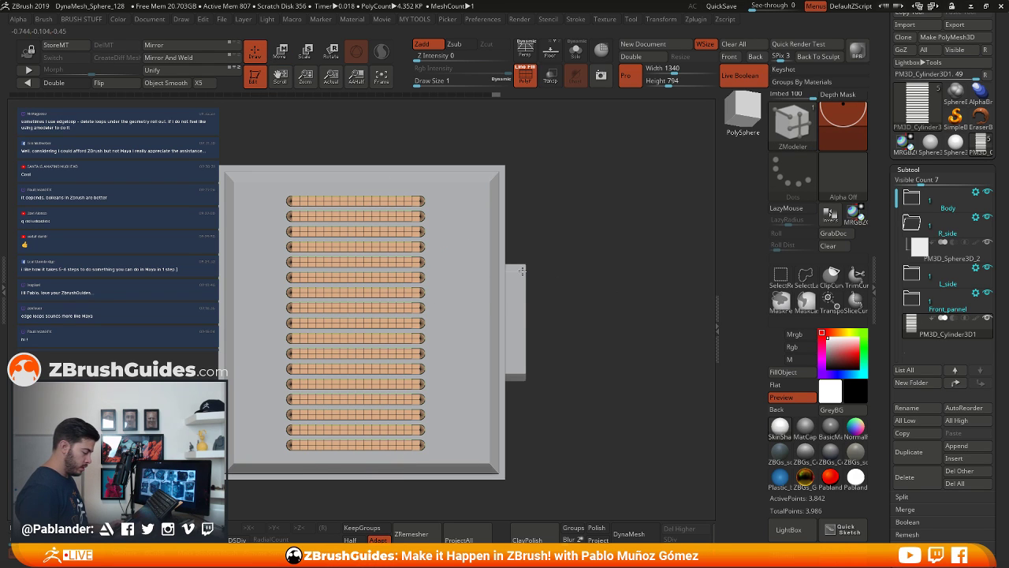
key("w")
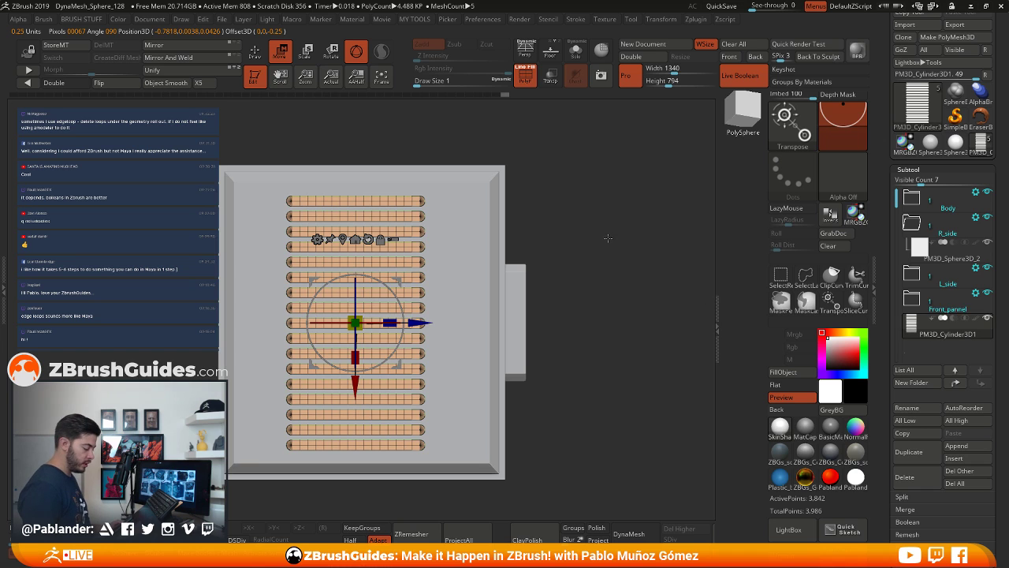
left_click_drag(608, 238, 629, 242)
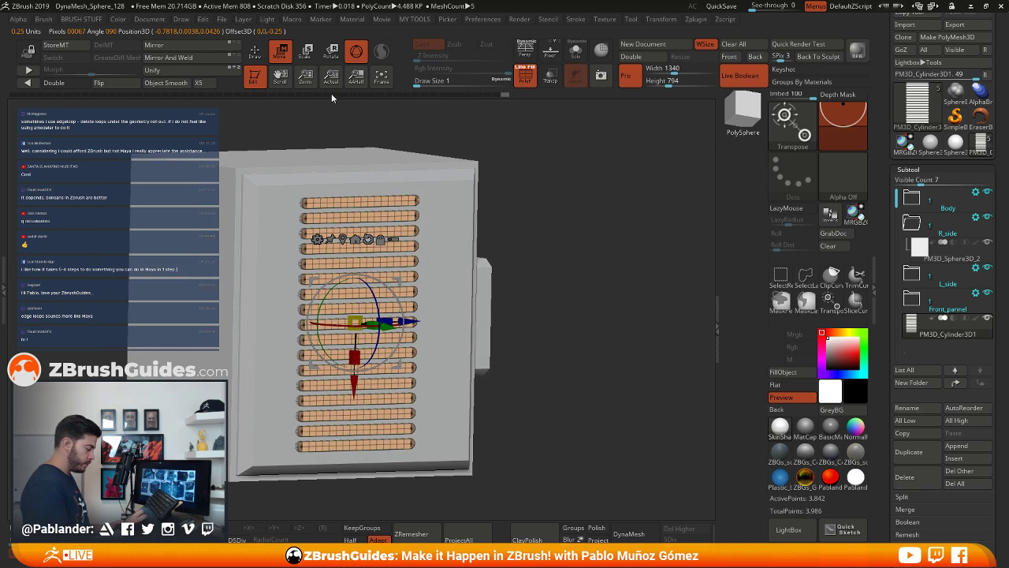
left_click(524, 74)
left_click(253, 51)
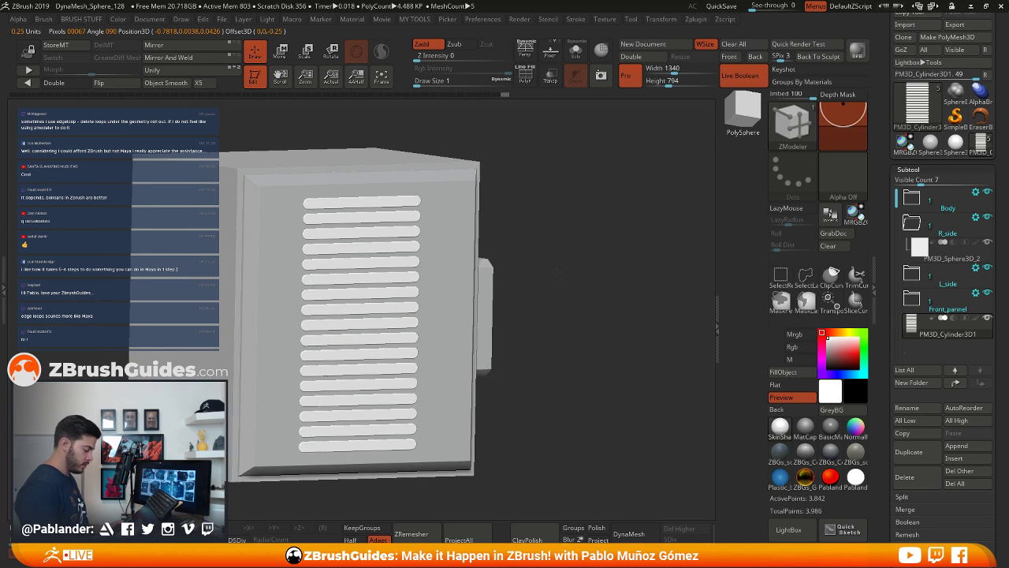
left_click_drag(557, 272, 511, 389)
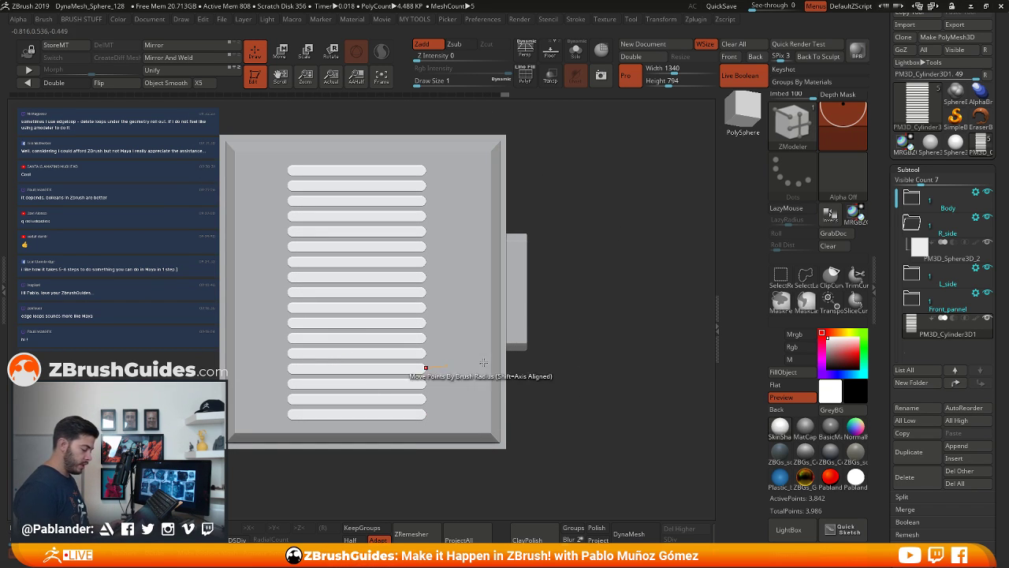
Move the bar stack subtool PM3D_Cylinder3D1 into the R_side folder, placing it below PM3D_Sphere3D_2
left_click_drag(615, 380, 567, 347, "alt")
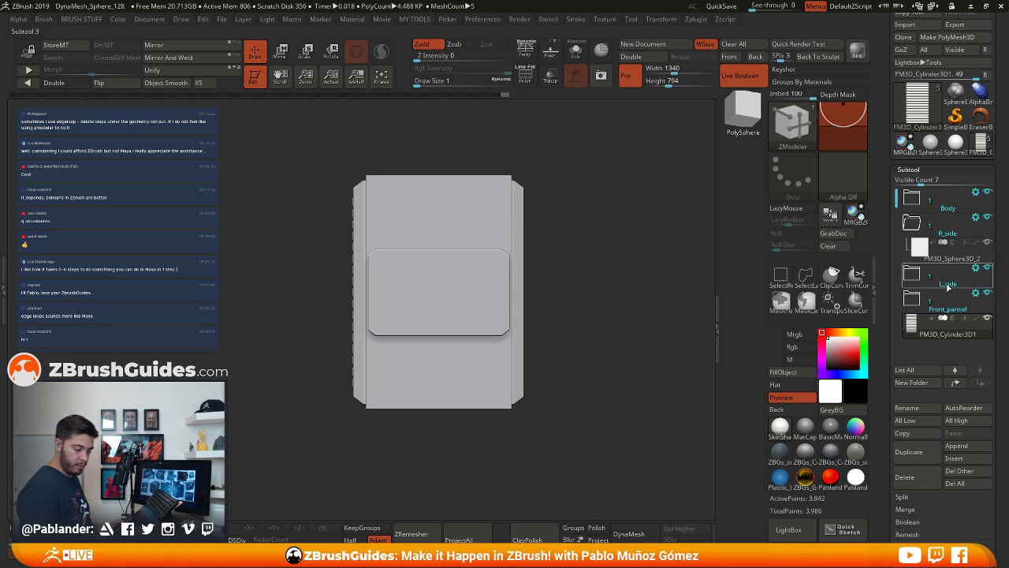
mouse_move(956, 335)
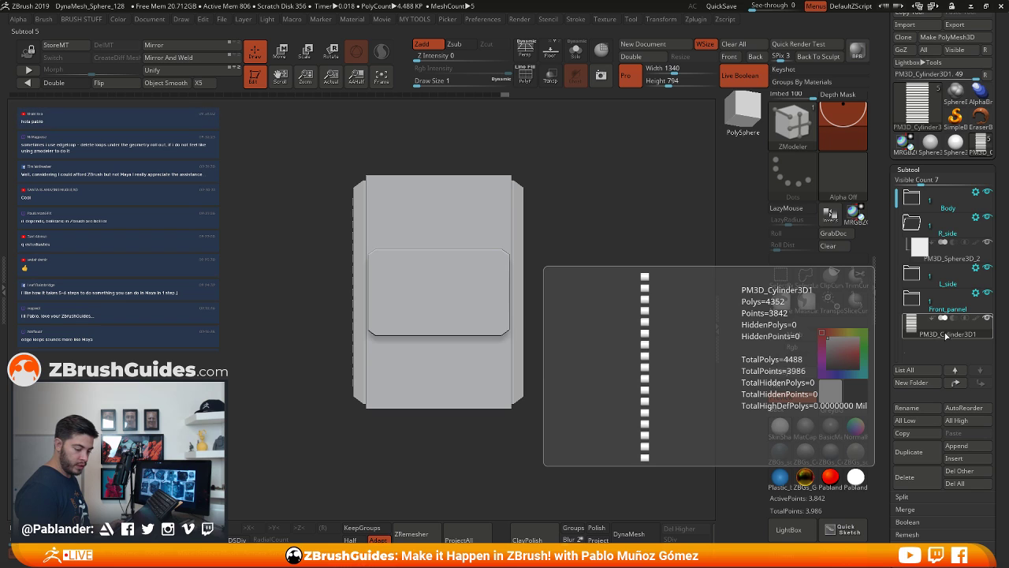
left_click_drag(945, 335, 946, 257)
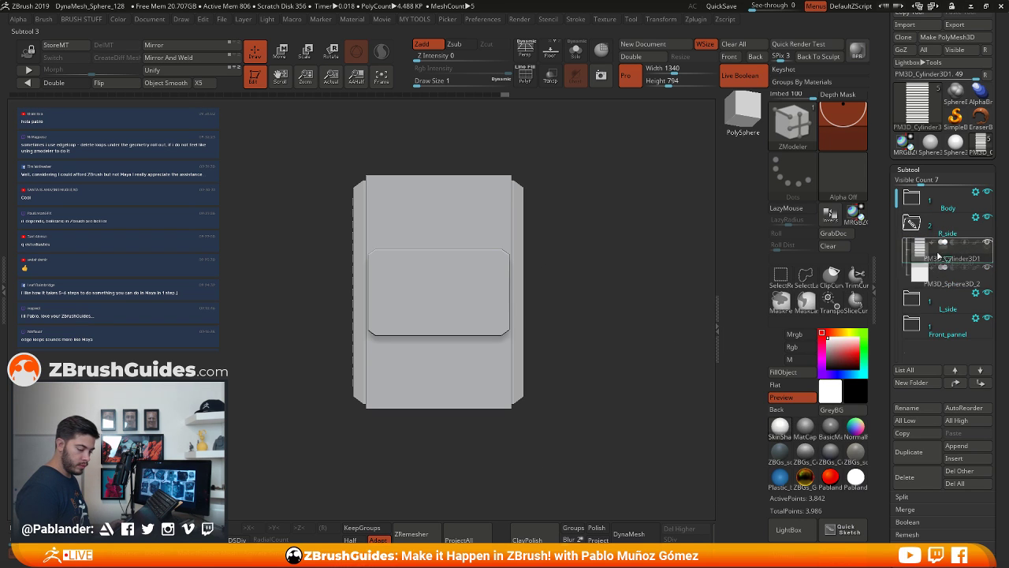
left_click_drag(624, 304, 548, 301)
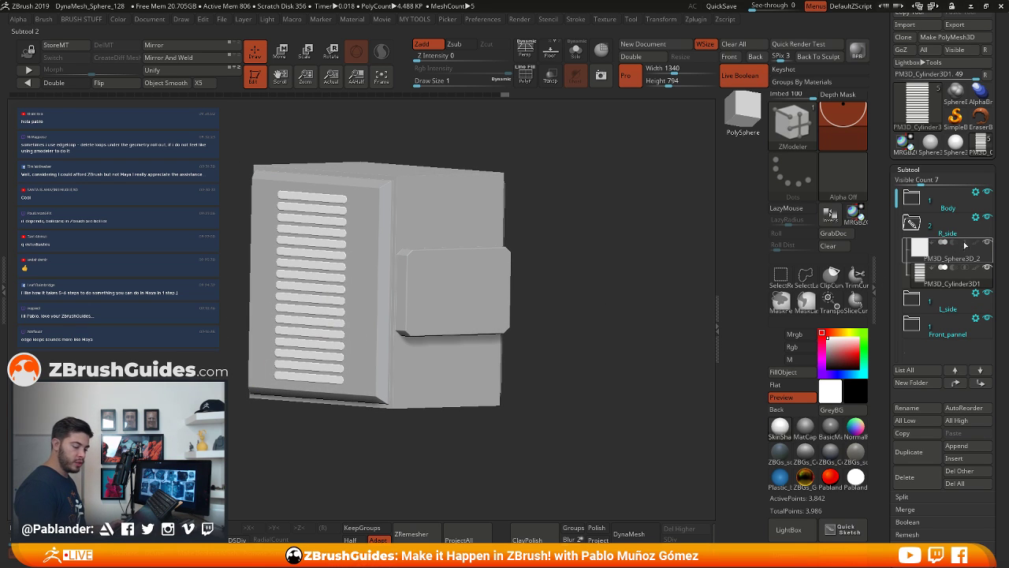
Frame the model in a near-front view and quick-save the project
left_click_drag(576, 263, 570, 278, "alt")
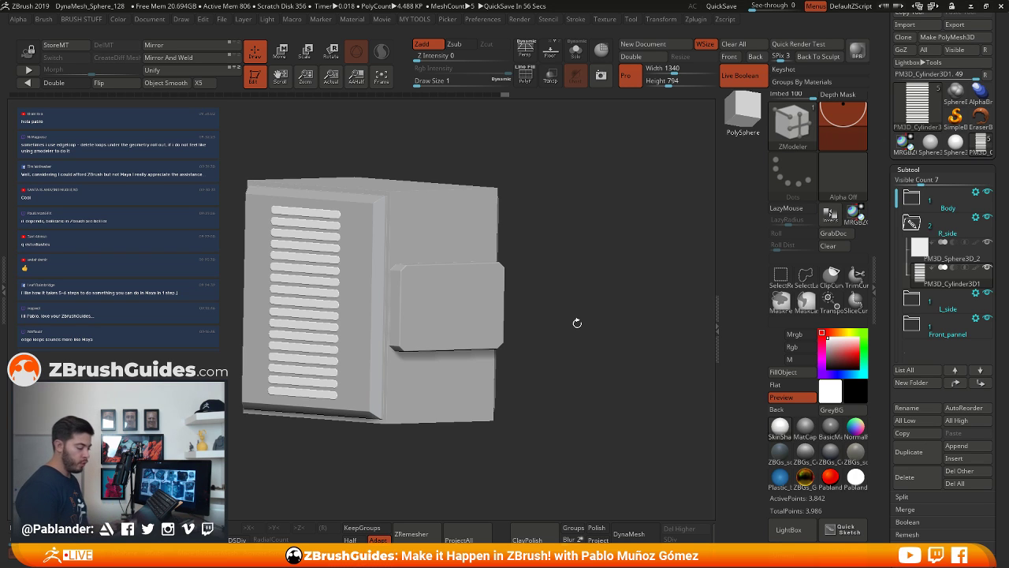
left_click_drag(560, 241, 590, 224)
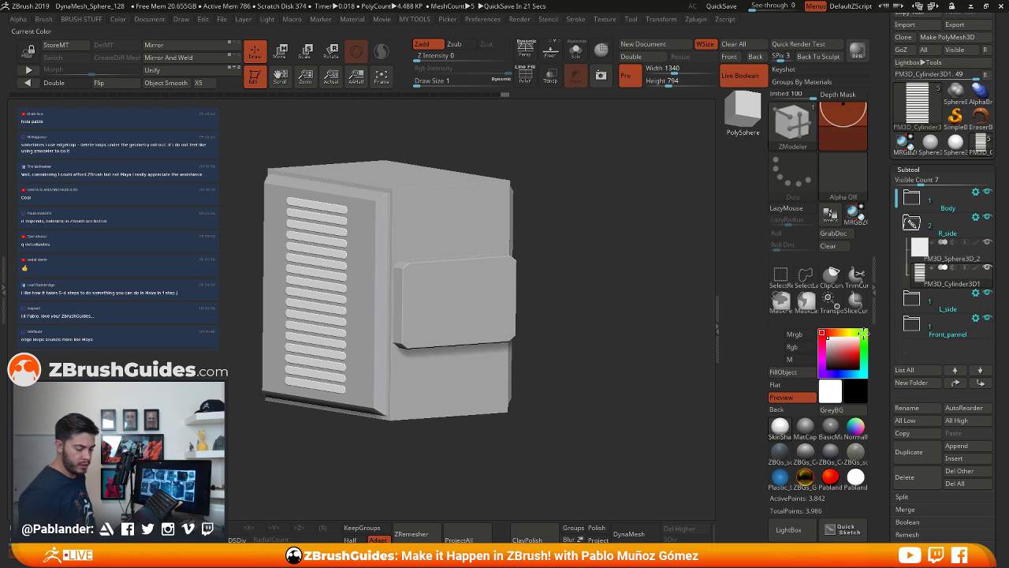
mouse_move(882, 337)
left_mouse_down()
mouse_move(880, 255)
mouse_move(879, 343)
left_mouse_up()
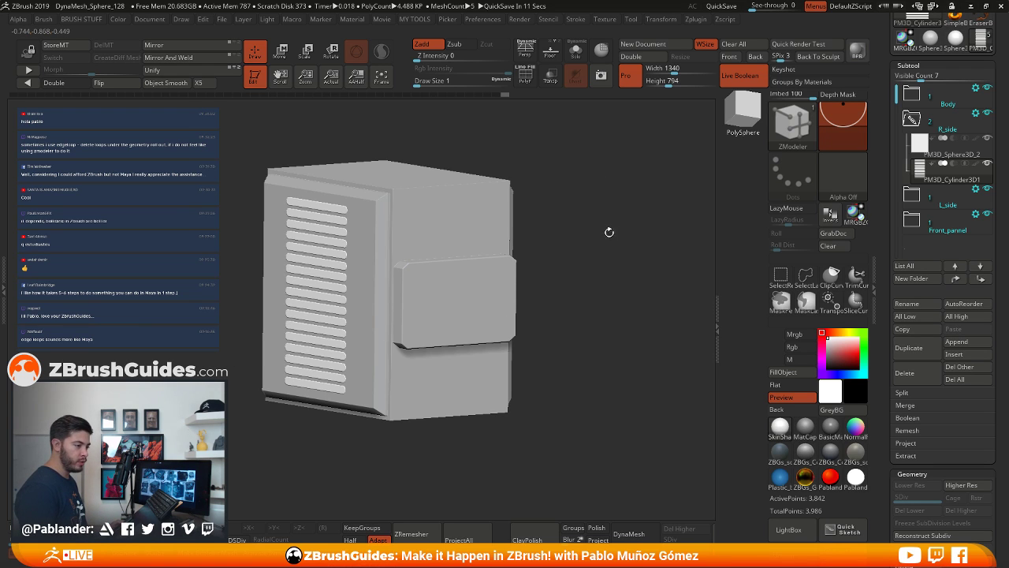
left_click_drag(608, 228, 607, 241)
left_click_drag(592, 286, 570, 290)
key("f")
key("f")
left_click(722, 6)
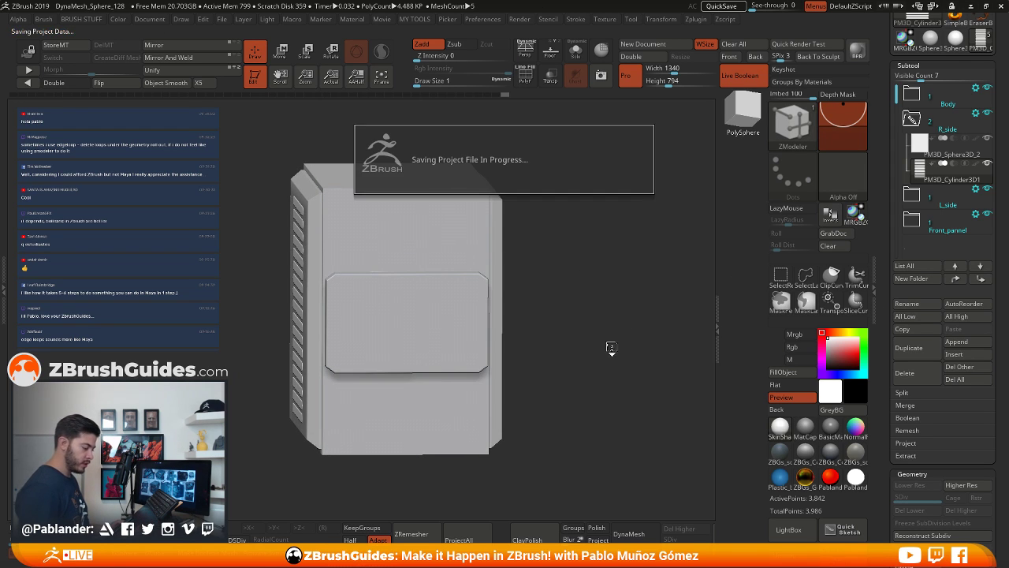
Duplicate the bar stack subtool, set the subtool list's visible count to 11 and place the copy in the L_side folder
left_click(919, 349)
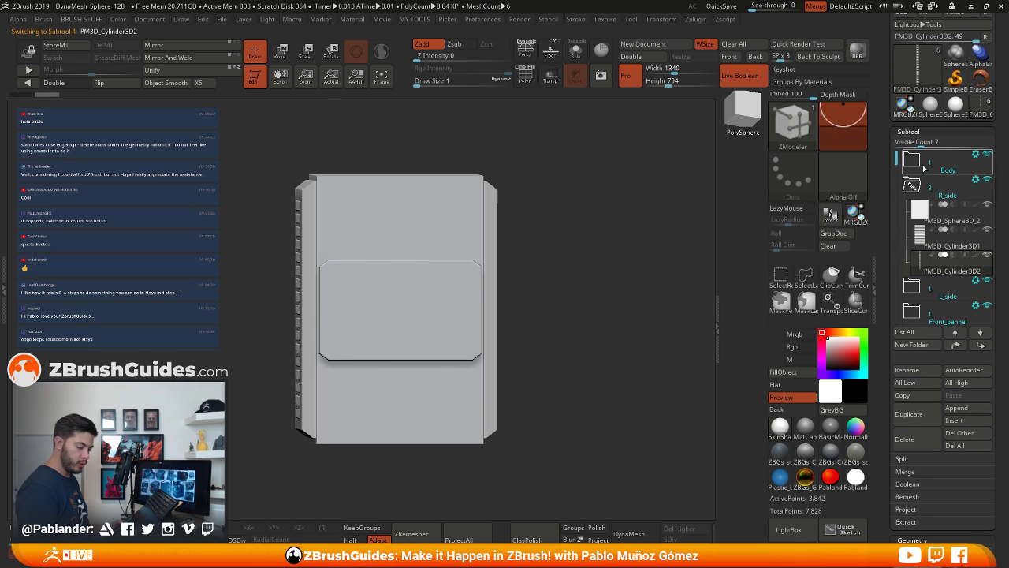
left_click(914, 290)
left_click_drag(895, 163, 895, 172)
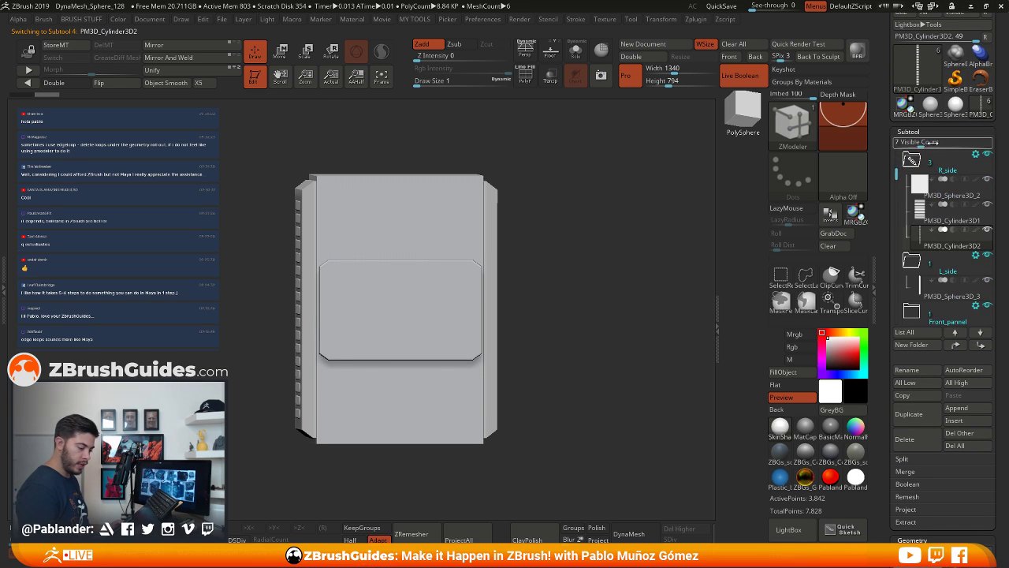
left_click_drag(933, 142, 941, 143)
left_click_drag(907, 189, 906, 162)
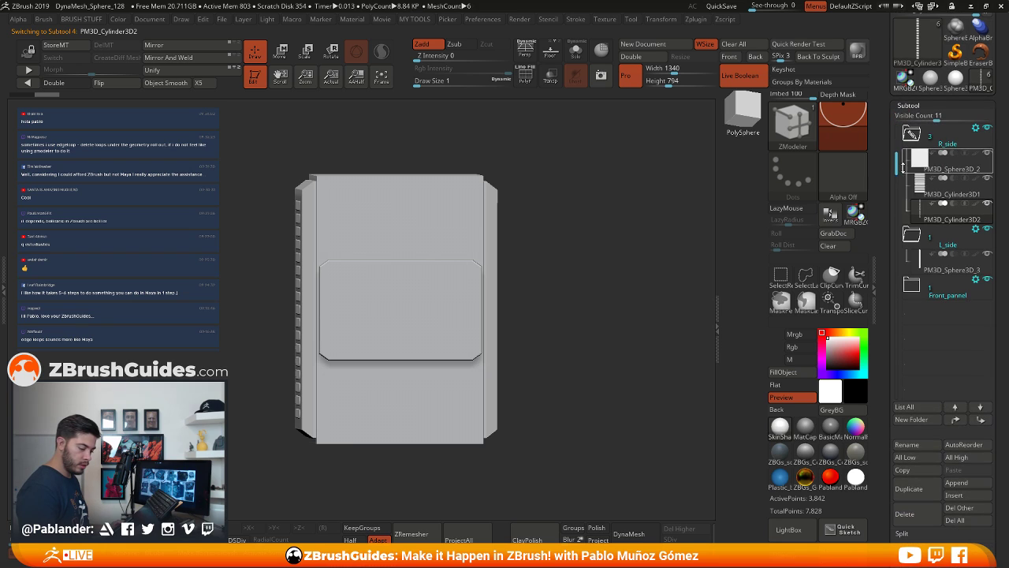
left_click(954, 268)
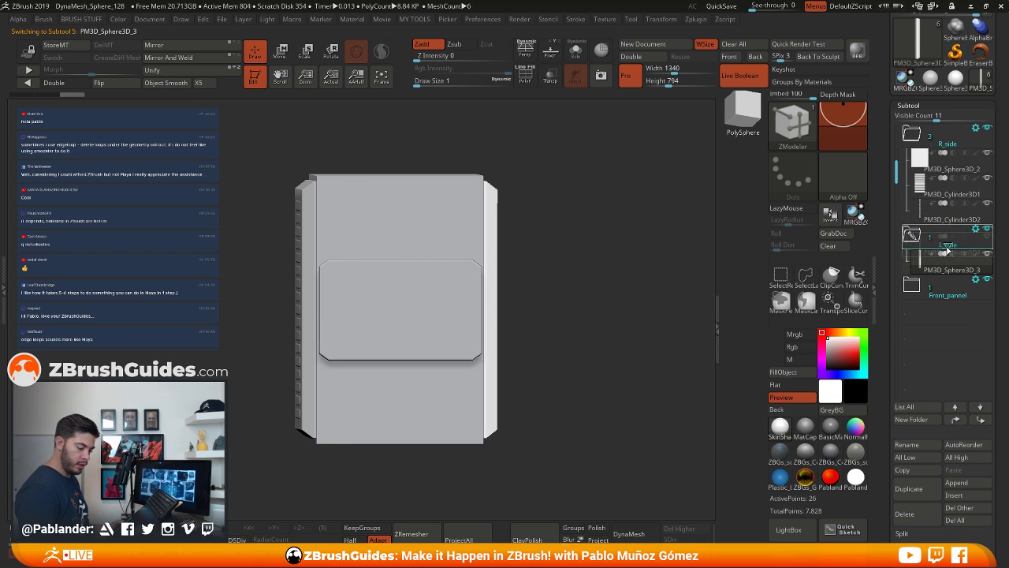
left_click_drag(946, 249, 948, 253)
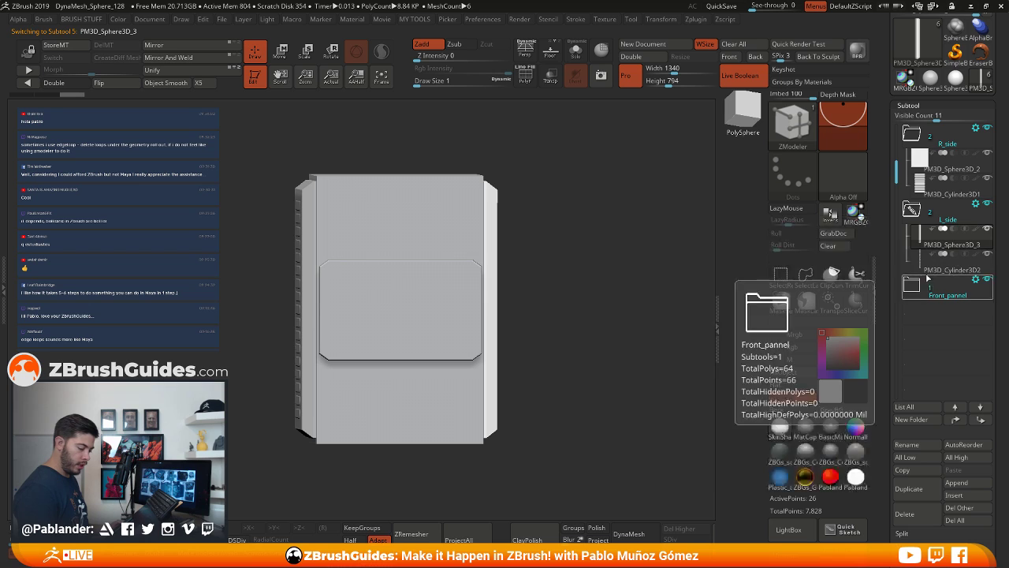
Mirror the duplicated bar stack PM3D_Cylinder3D2 in the L_side folder onto the opposite side panel and check its placement
left_click(951, 270)
left_click_drag(599, 277, 500, 295, "alt")
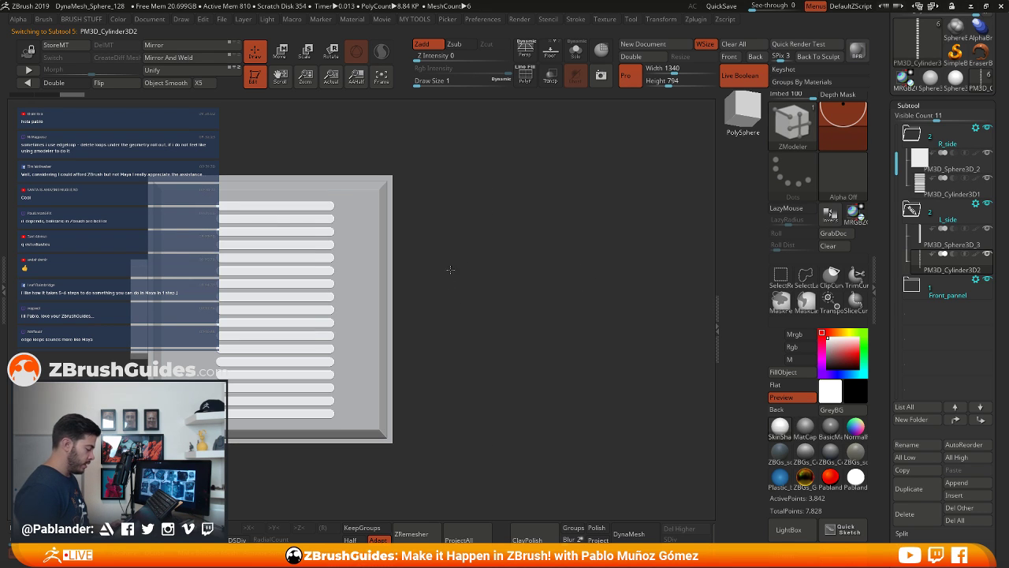
key("f")
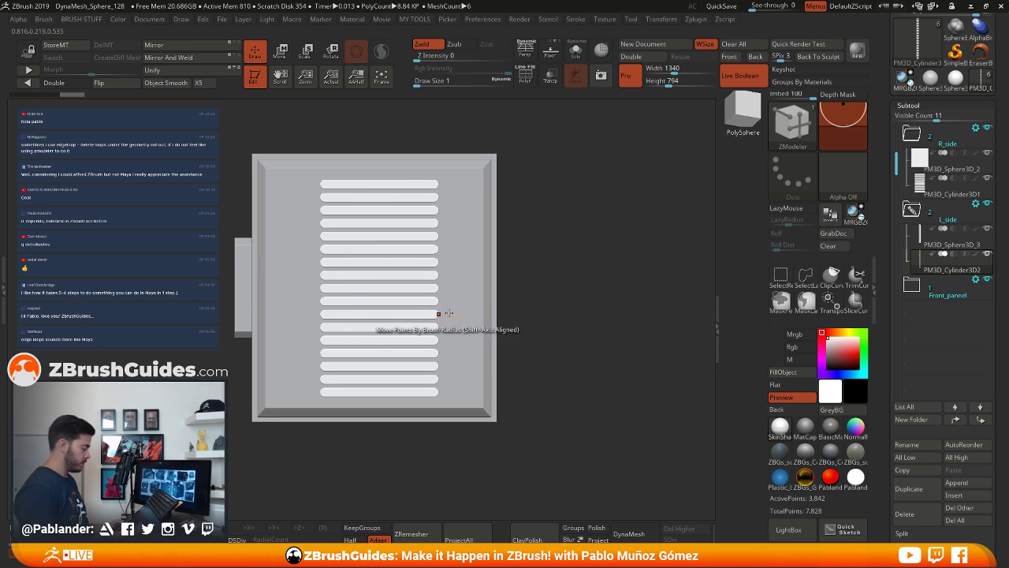
left_click_drag(579, 263, 522, 261, "alt")
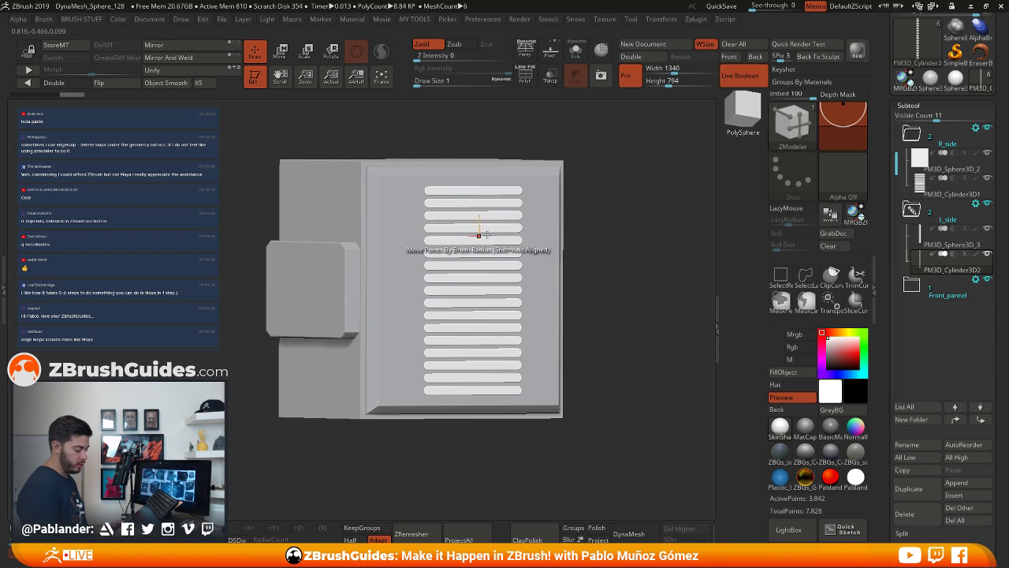
left_click_drag(610, 222, 590, 269)
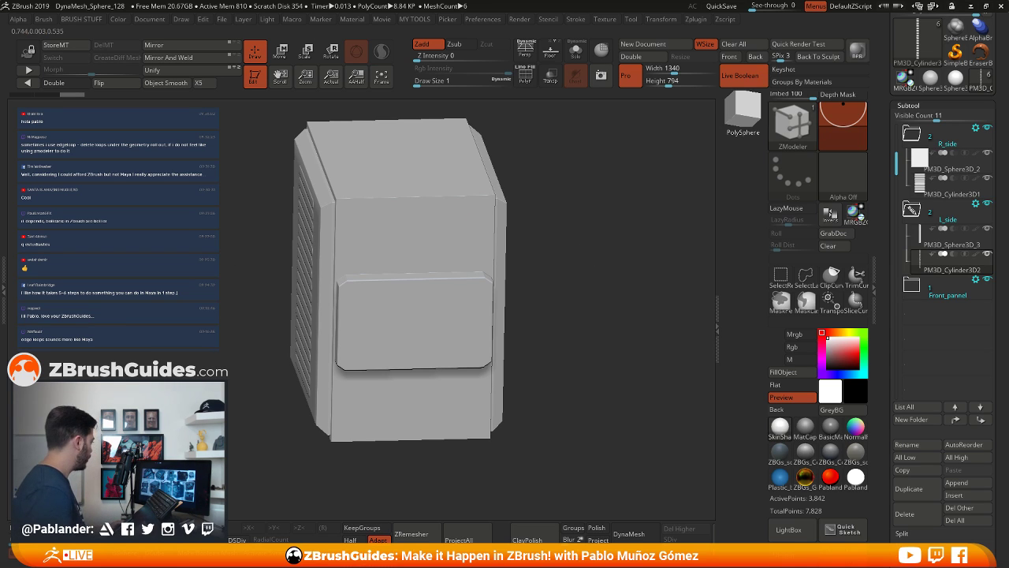
Examine the reference photos of the radio's left and right sides, comparing the vents, speaker grille and lower edge trim
right_click_drag(0, 347, 497, 245)
scroll(497, 244, "up", 4)
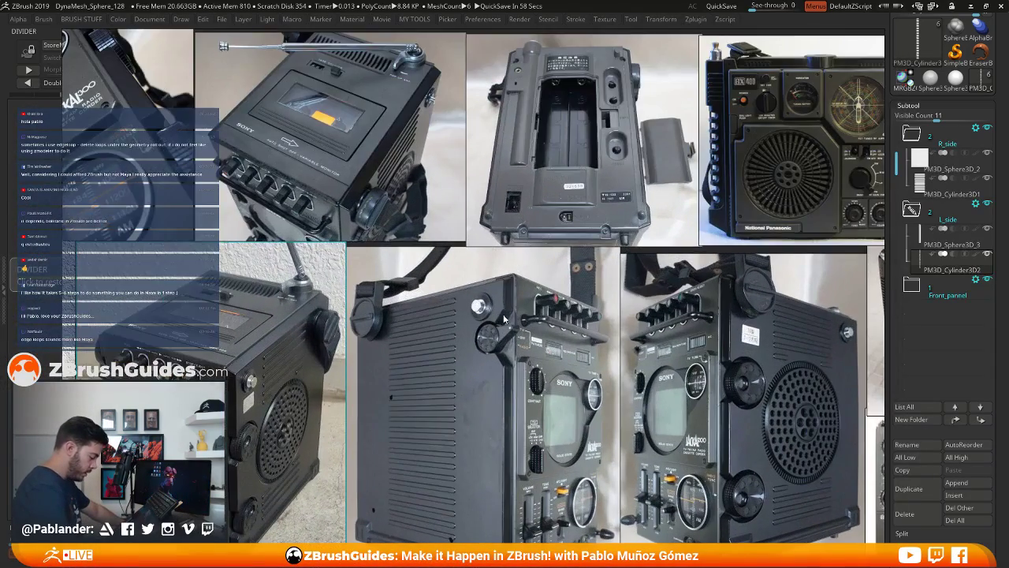
middle_click_drag(503, 313, 528, 271)
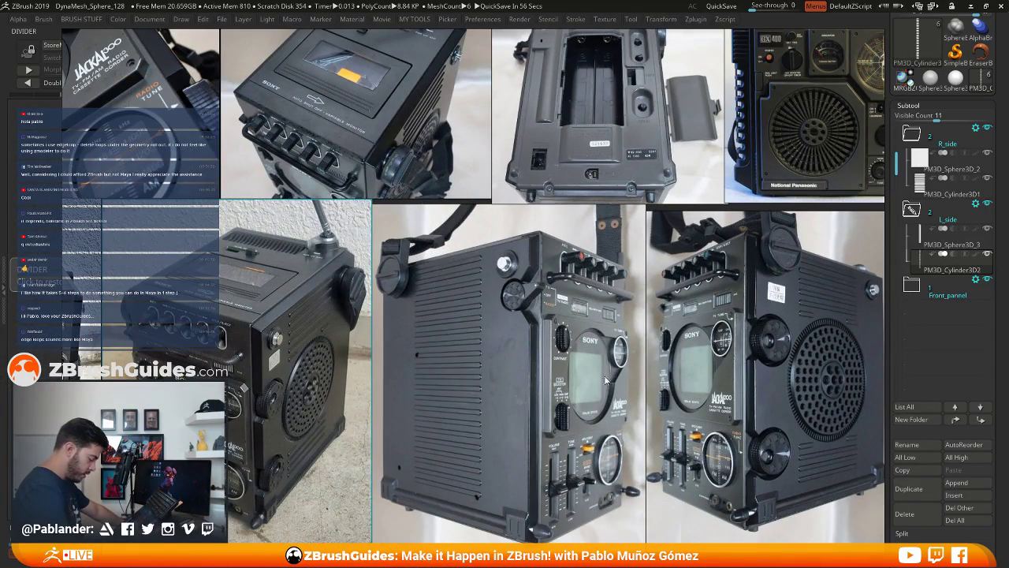
middle_click_drag(605, 380, 485, 323)
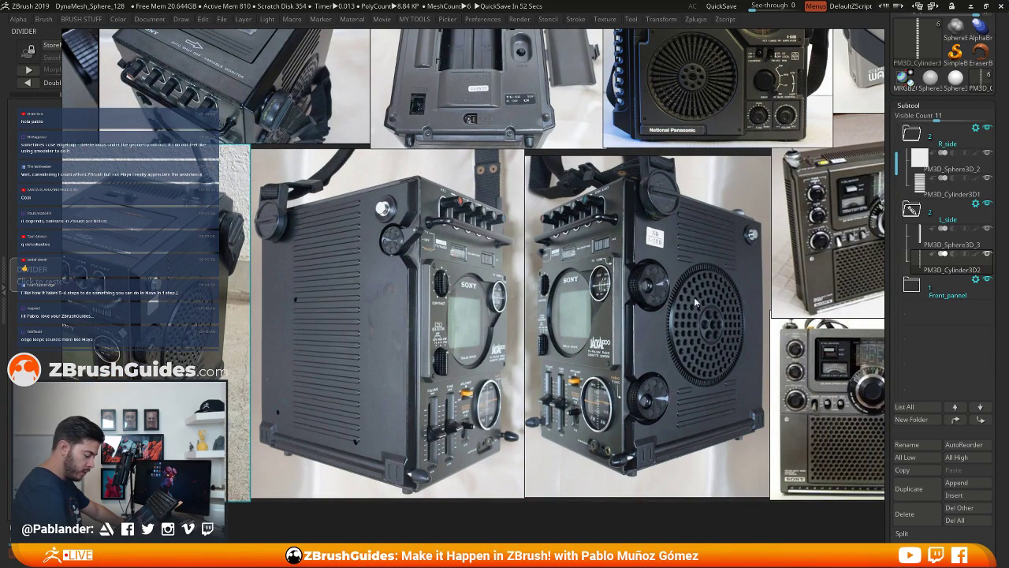
middle_click_drag(513, 313, 555, 284)
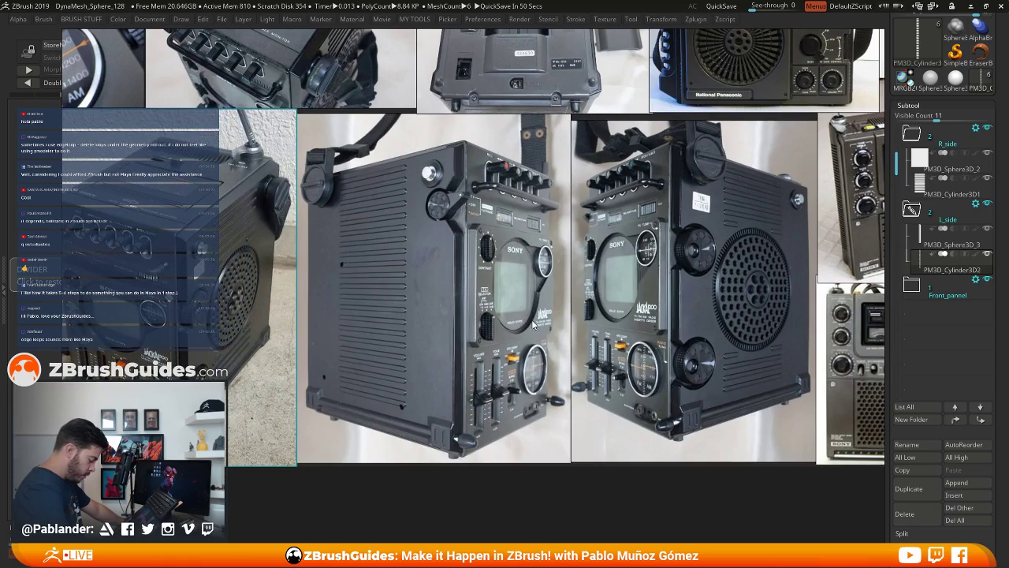
middle_click_drag(533, 324, 551, 344)
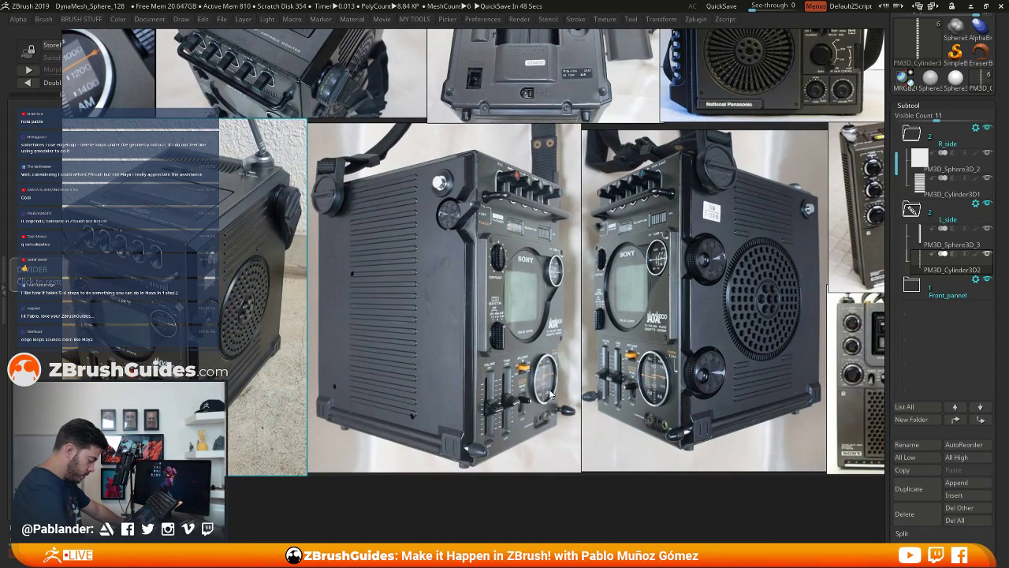
middle_click_drag(553, 358, 559, 409)
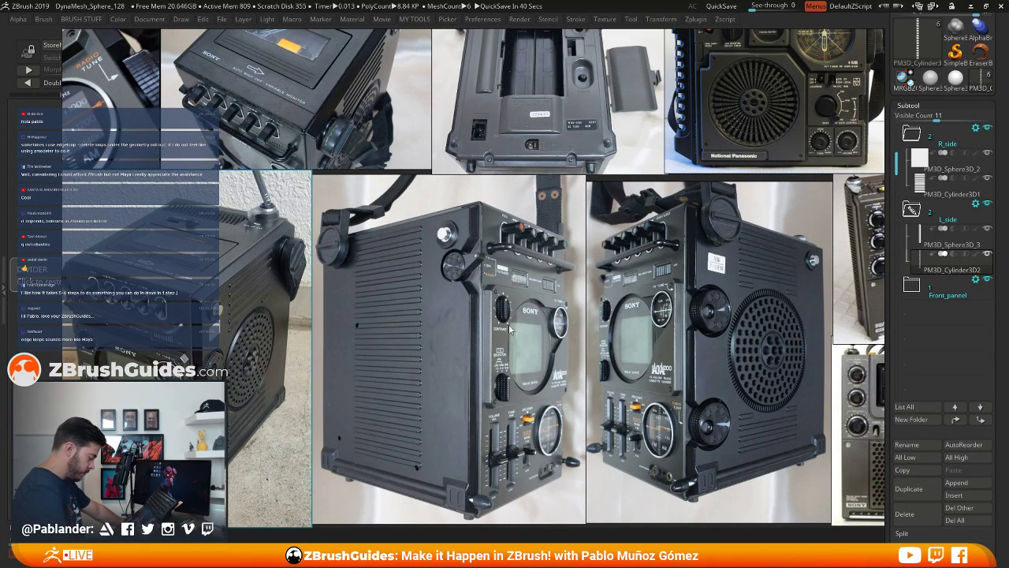
middle_click_drag(572, 385, 535, 340)
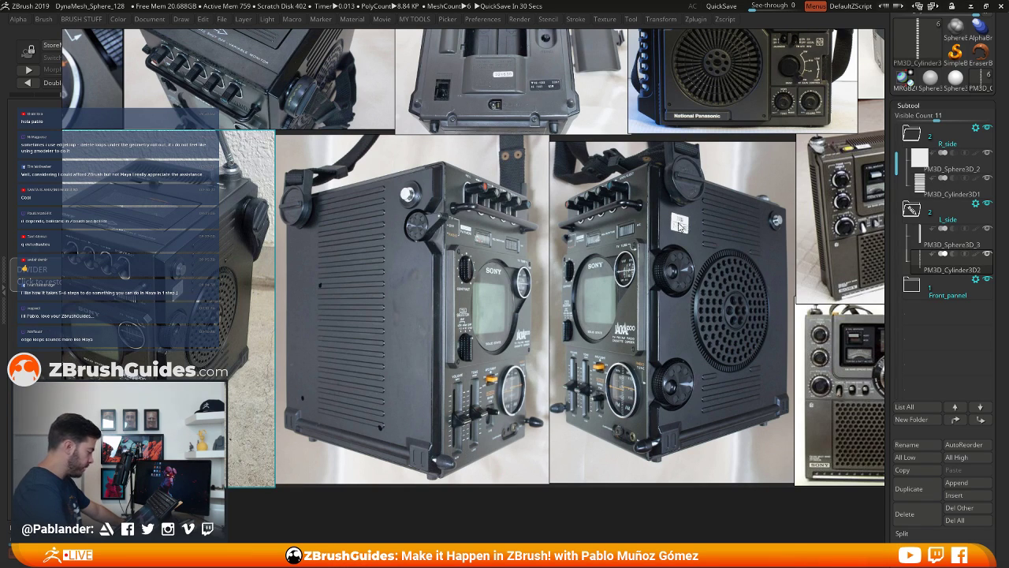
key("ctrl+m")
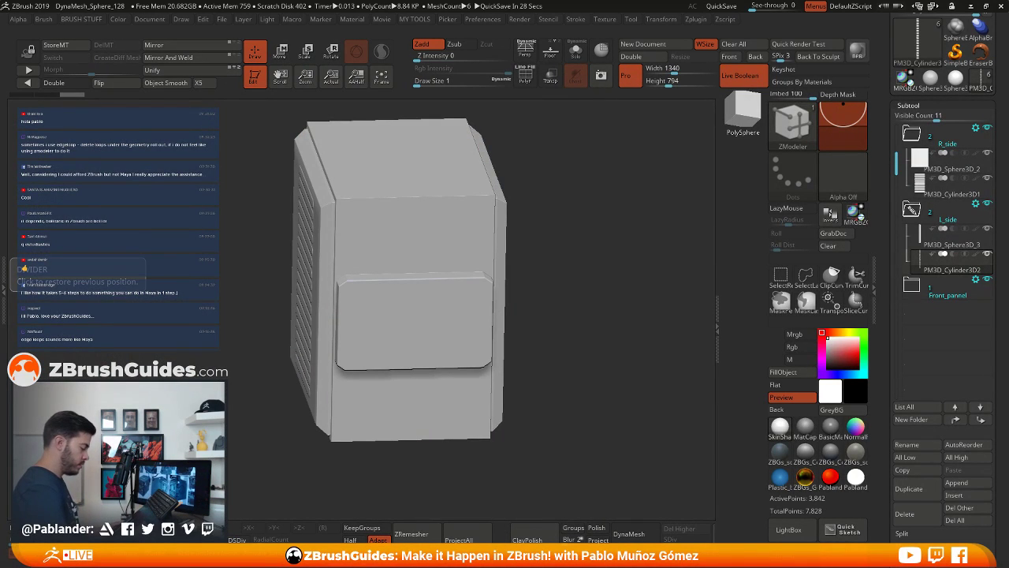
Face the vented right side, hide its panel PM3D_Sphere3D_2 and make the bar stack PM3D_Cylinder3D1 in the R_side folder active
left_click_drag(597, 263, 544, 268)
left_click(418, 370, "alt")
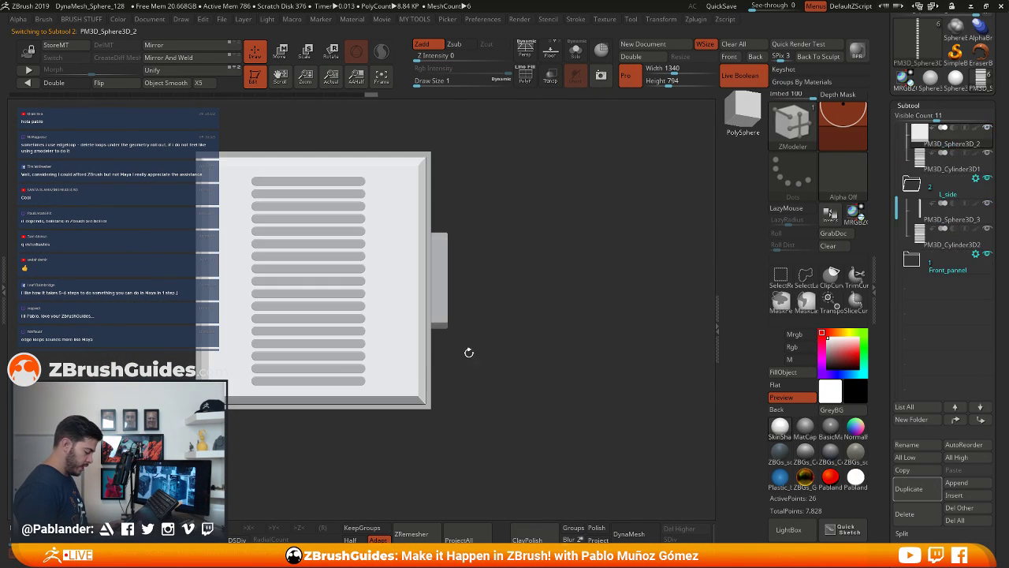
left_click_drag(505, 315, 565, 326, "alt")
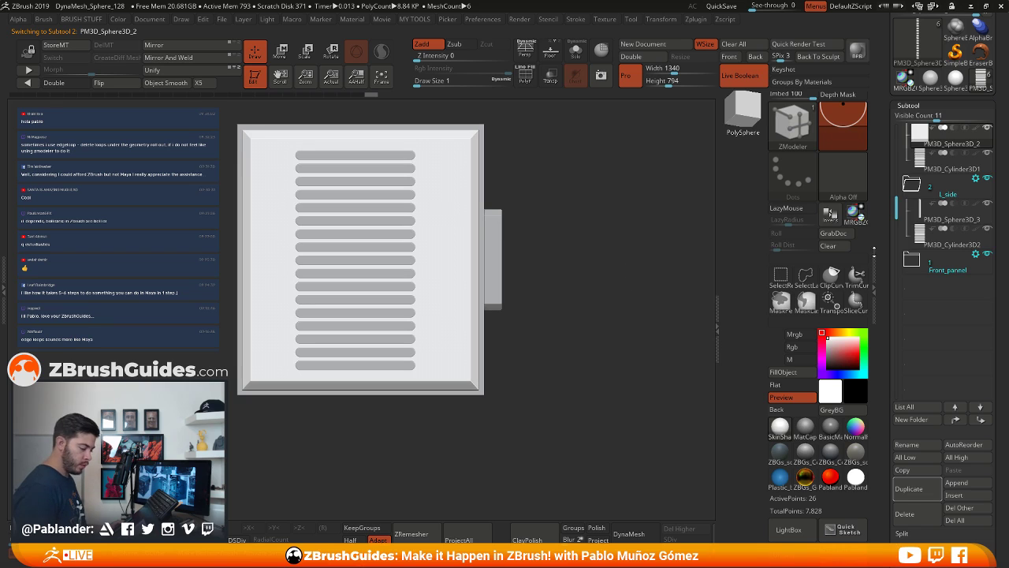
left_click_drag(896, 208, 896, 156)
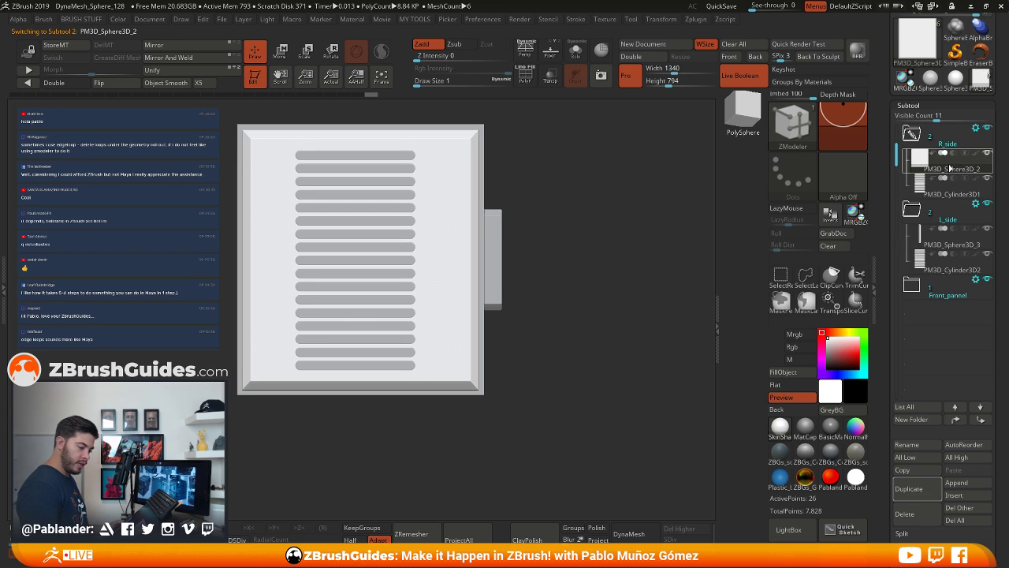
left_click(946, 184)
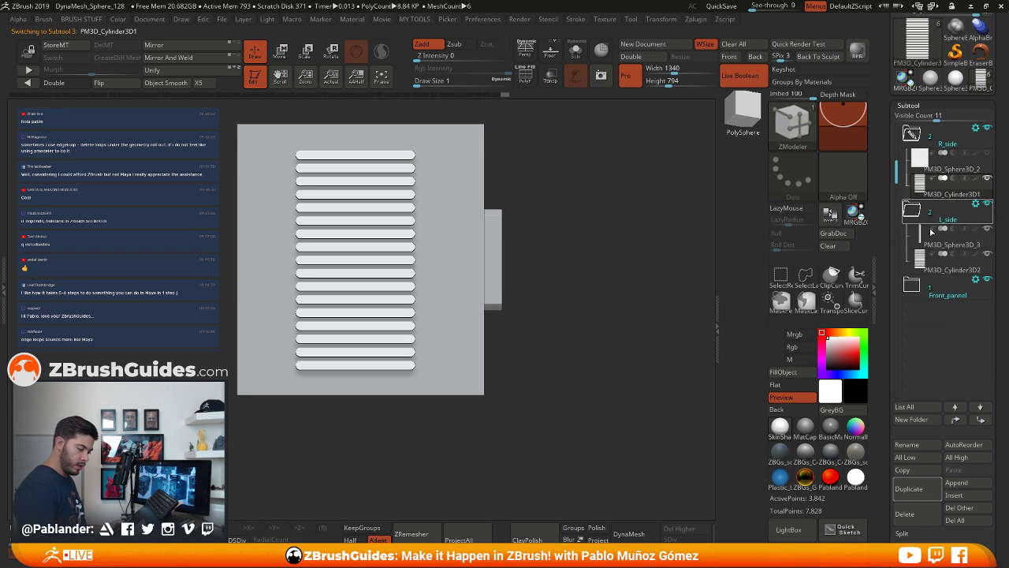
Insert a Cylinder3D primitive as a new subtool and place it in the R_side folder below the bar stack
key("F1")
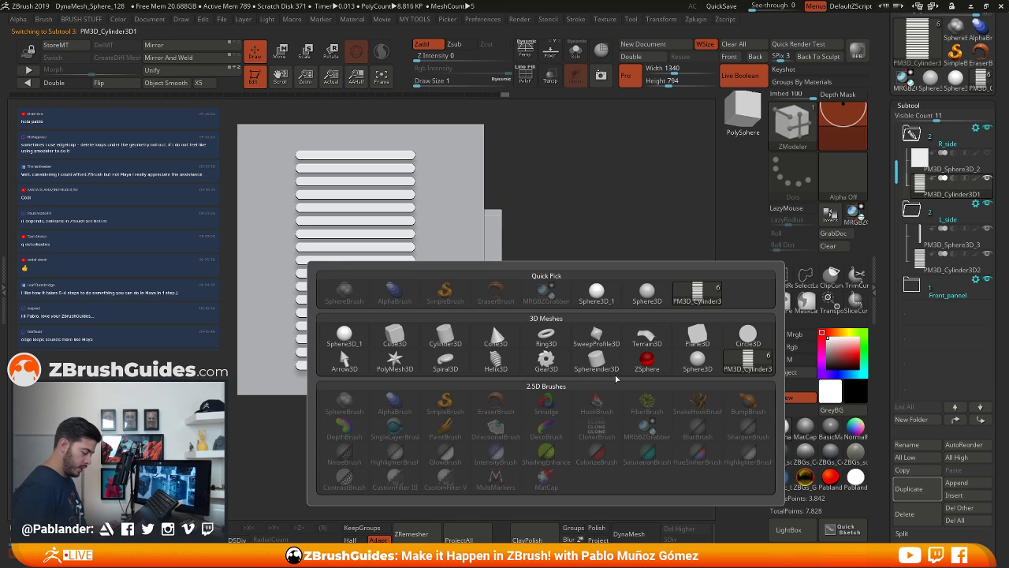
left_click(444, 343)
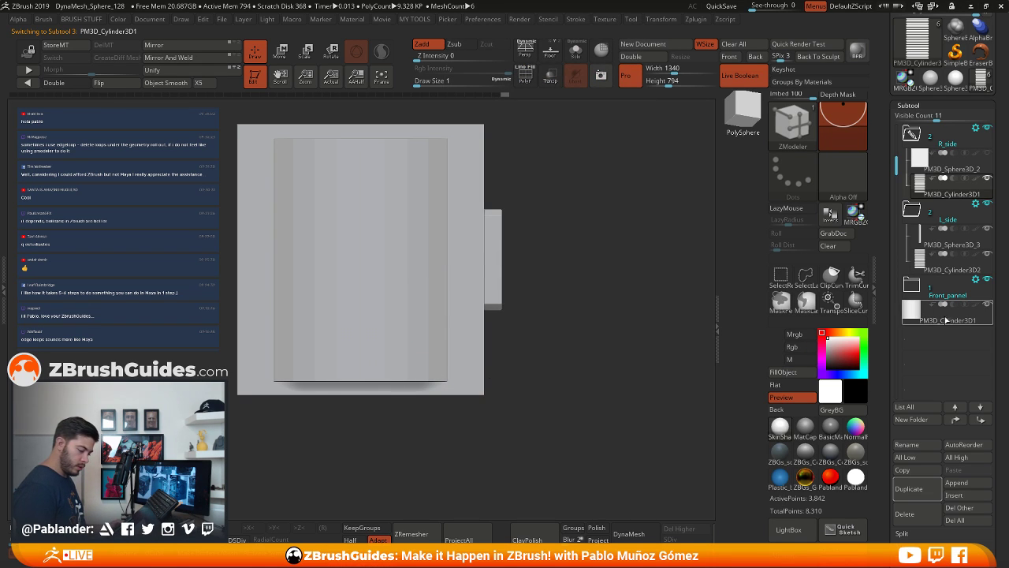
left_click_drag(947, 320, 952, 200)
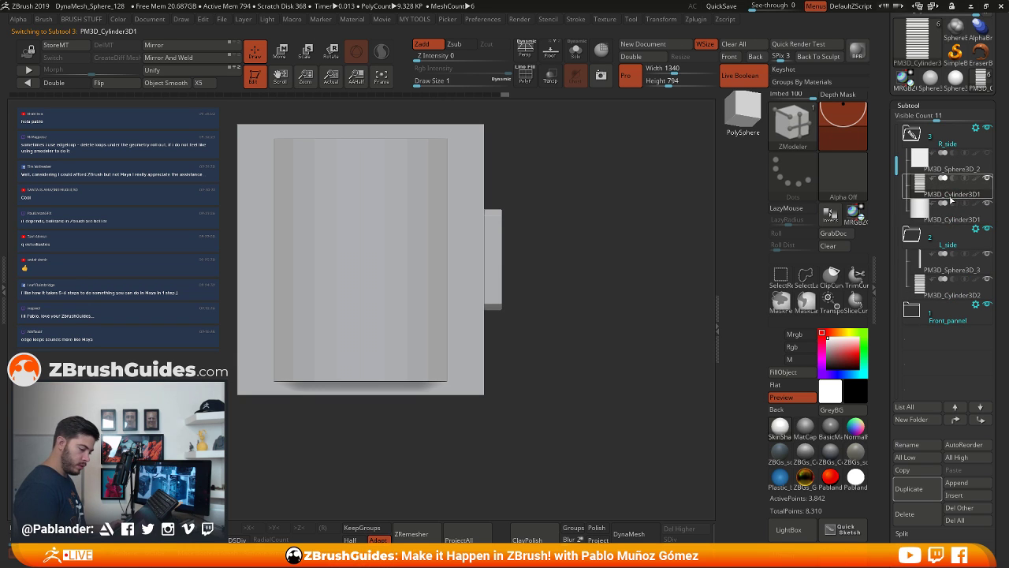
Turn on the PolyFrame display and rotate the new cylinder in the side view so its axis lies horizontally
left_click(951, 214)
key("w")
left_click_drag(573, 217, 573, 189, "alt")
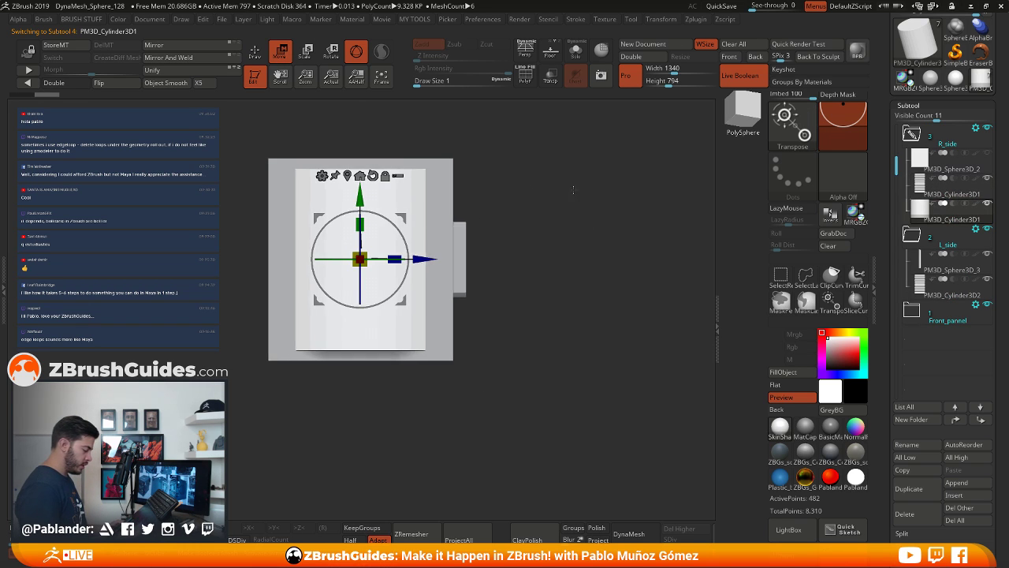
key("shift+f")
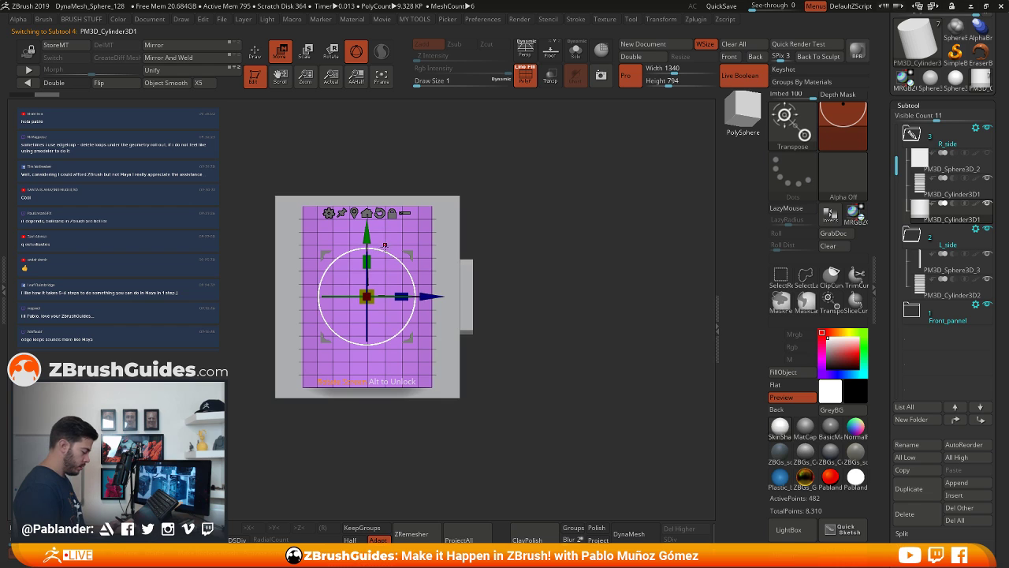
left_click_drag(384, 246, 413, 292)
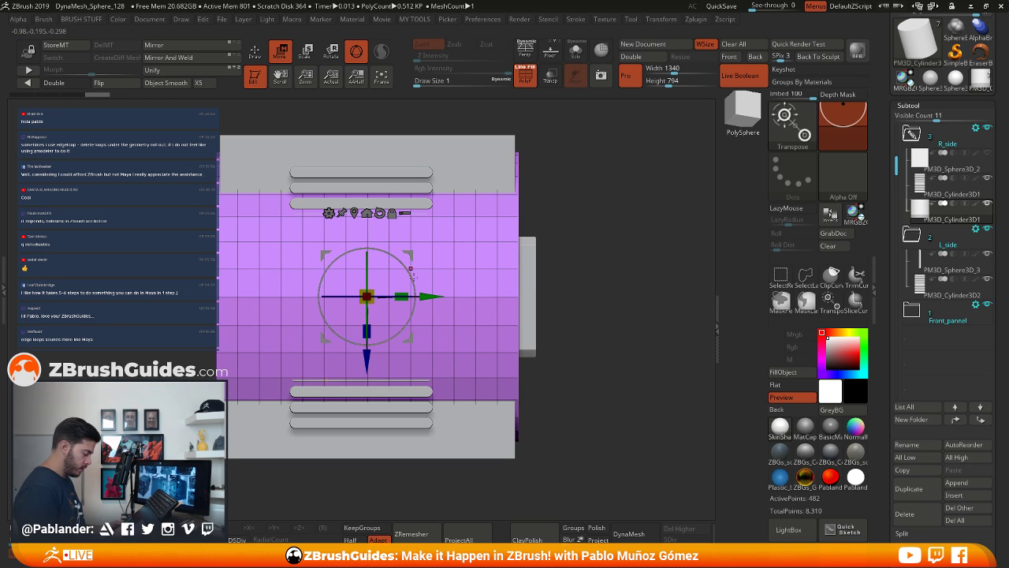
Scale the cylinder down by about 0.44 and 0.25, show the side panel again and place the cylinder at its lower edge
left_click_drag(370, 293, 320, 373)
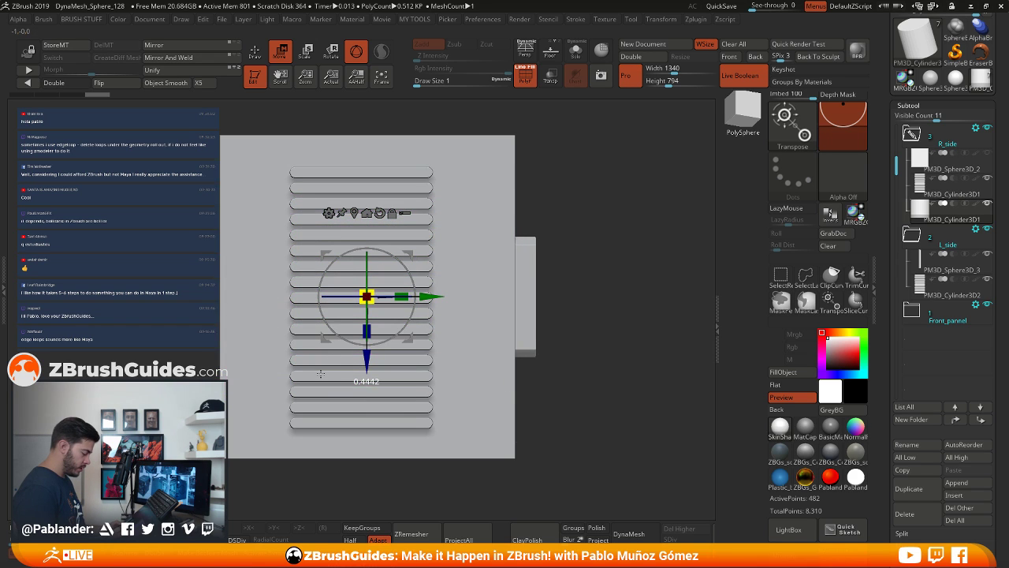
left_click_drag(615, 300, 428, 297, "shift")
left_click_drag(408, 255, 248, 377)
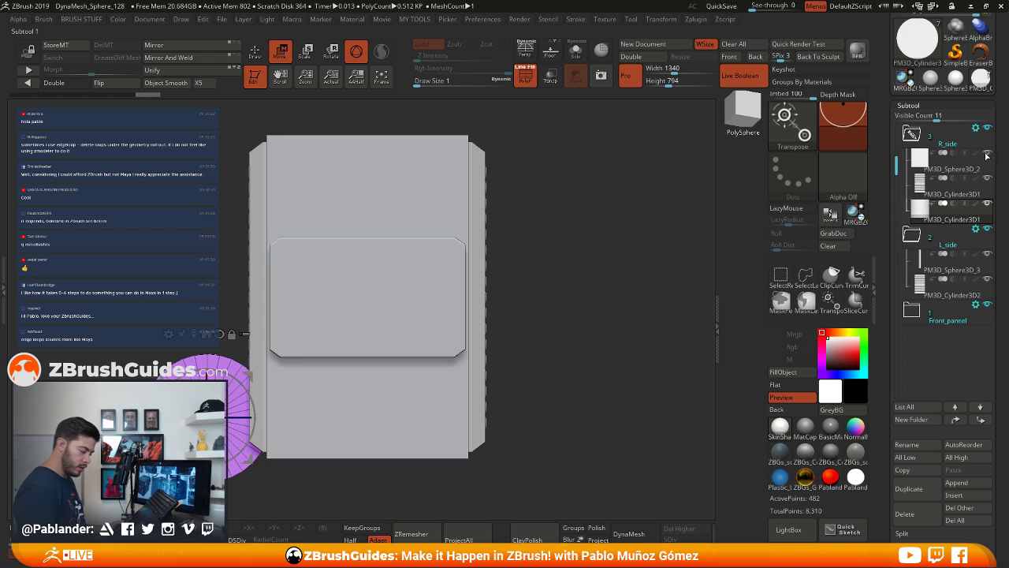
left_click_drag(559, 310, 627, 253, "alt")
left_click_drag(275, 362, 273, 371)
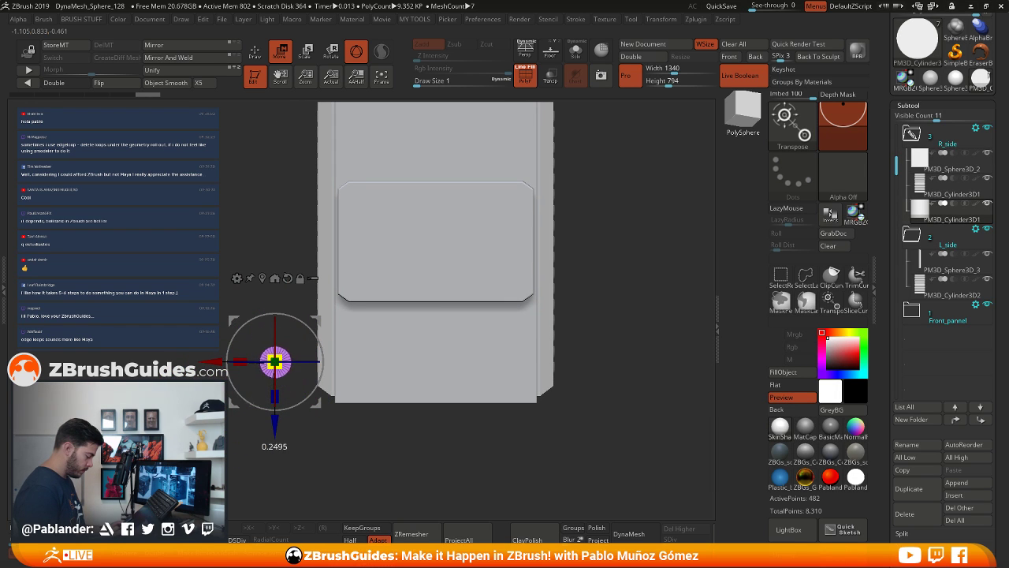
left_click_drag(319, 320, 458, 431)
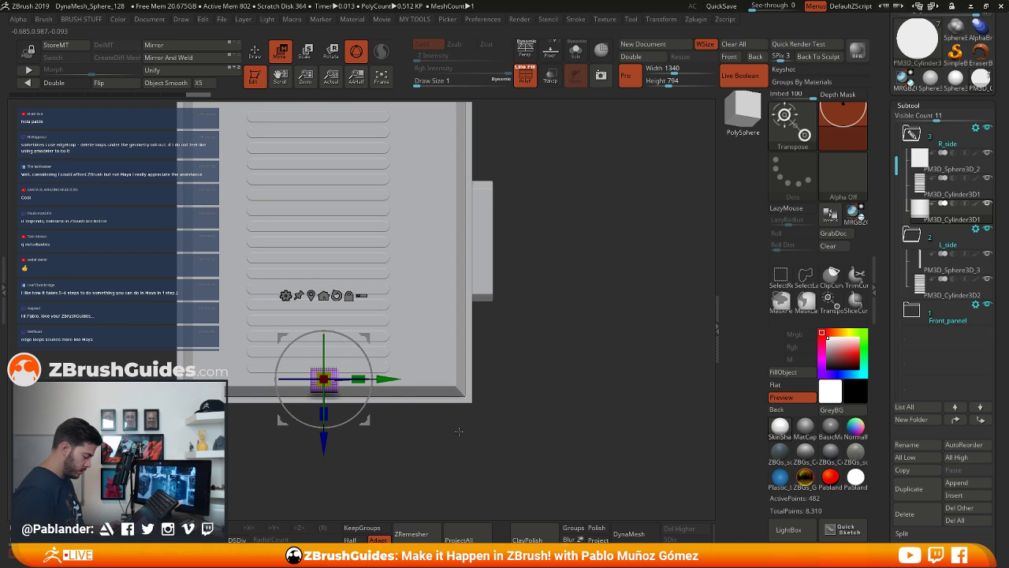
Stretch the cylinder along its length until it nearly spans the side panel's lower edge
left_click_drag(357, 379, 492, 374)
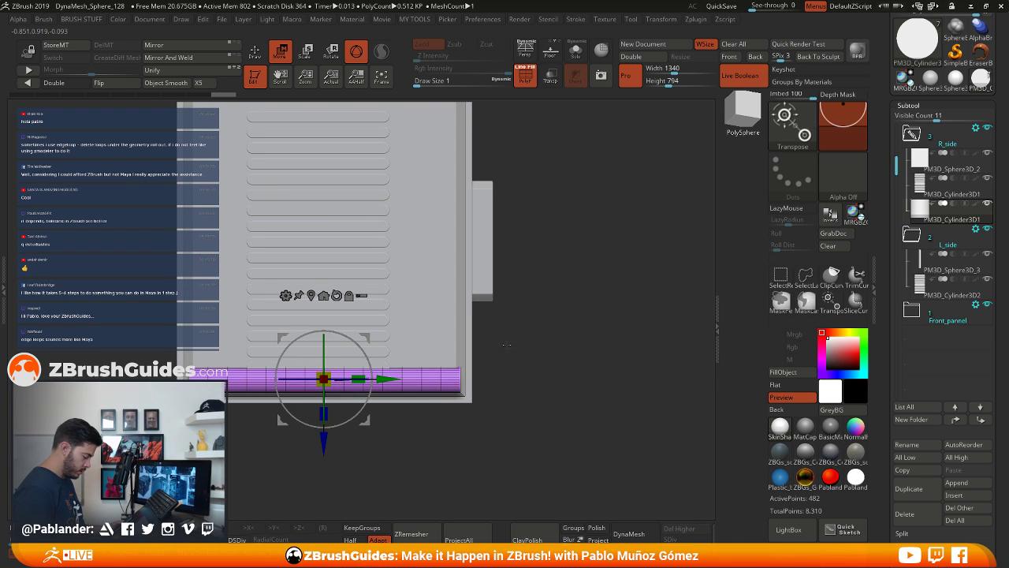
right_click_drag(507, 344, 612, 352, "ctrl")
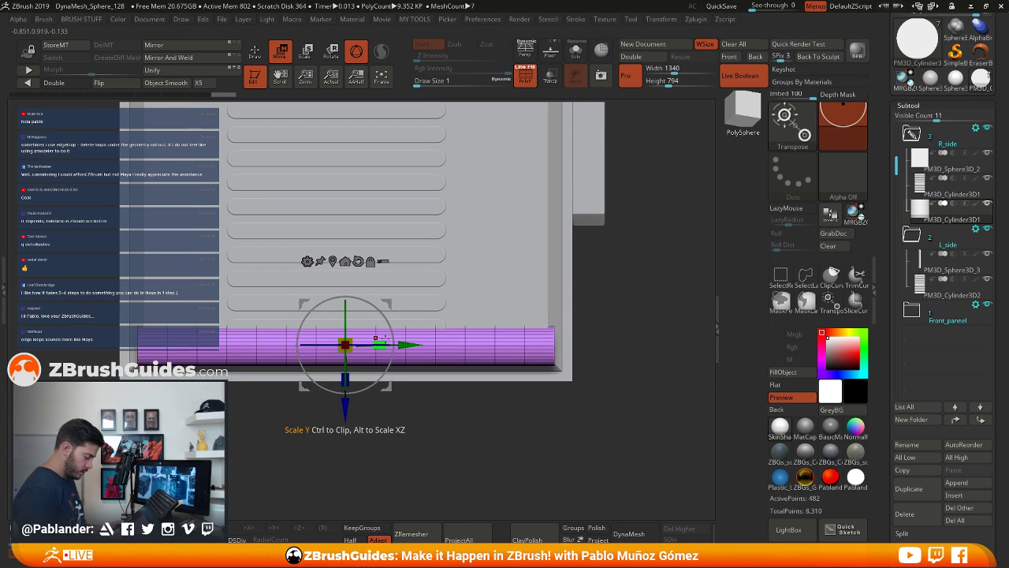
left_click_drag(383, 341, 383, 342)
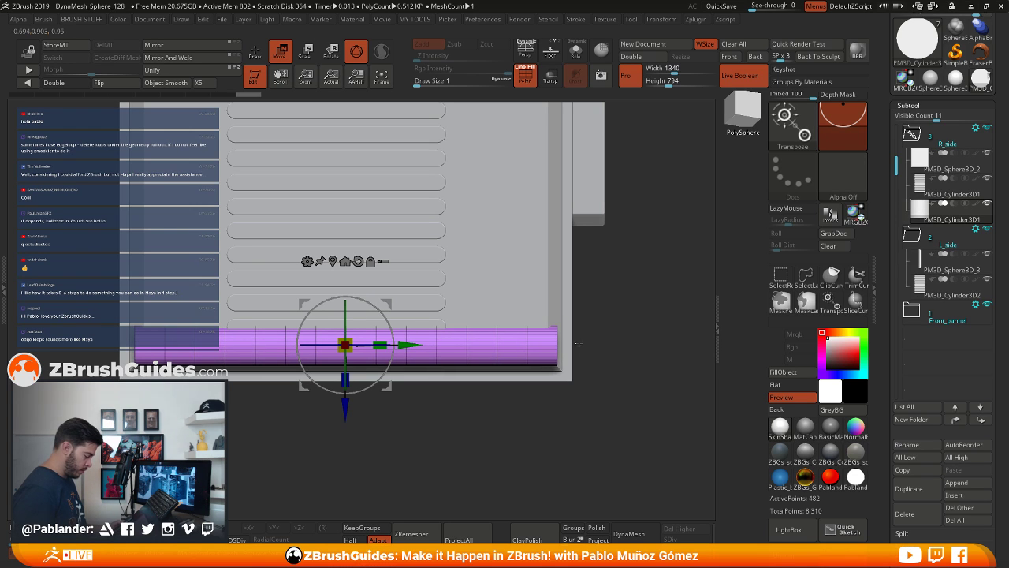
Check the cylinder's end against the panel's lower corner and fine-tune its length with a scale of about 1.004
left_click_drag(580, 344, 539, 411)
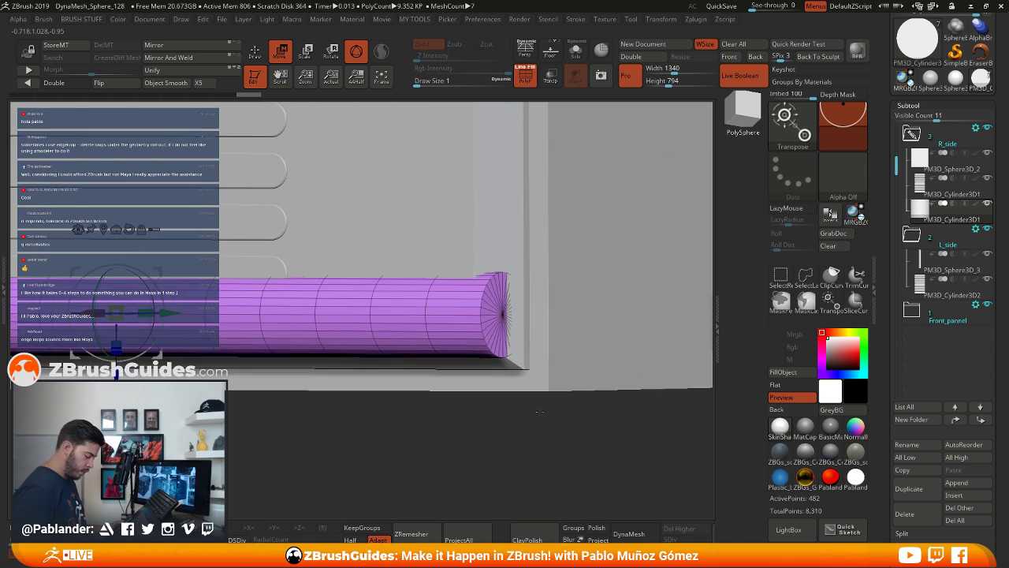
left_click_drag(542, 346, 504, 351, "alt")
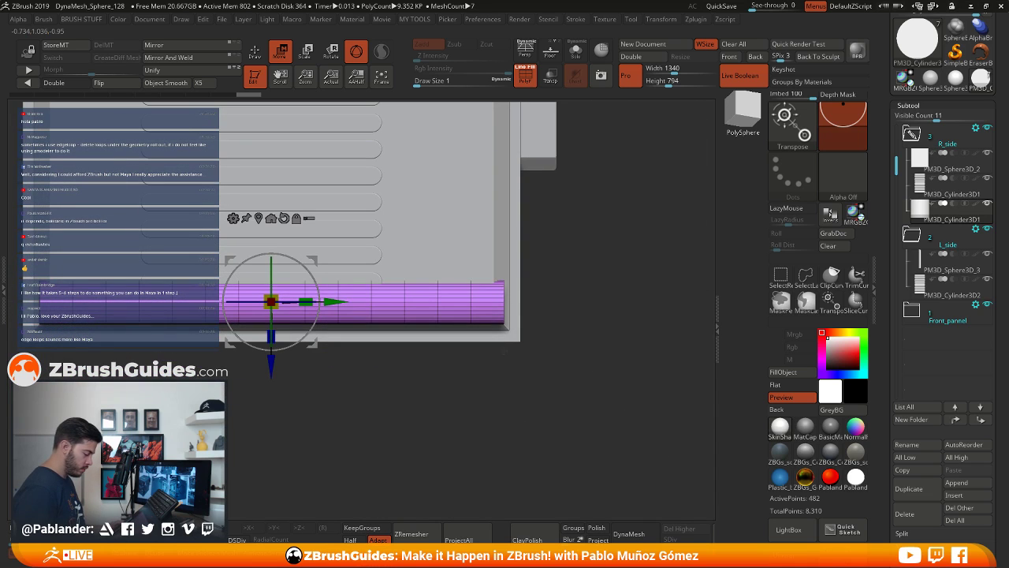
left_click_drag(593, 264, 616, 285, "alt")
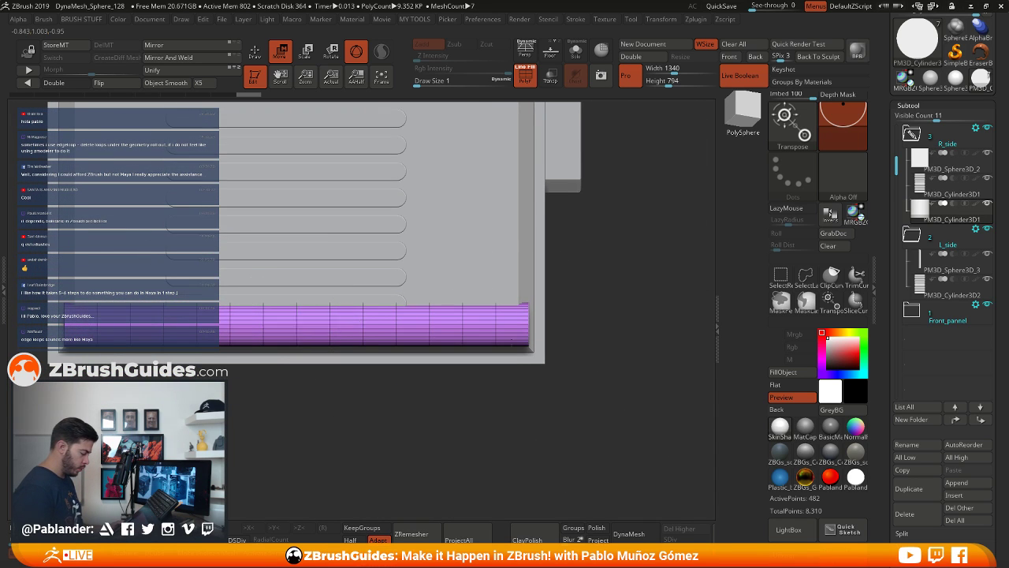
left_click_drag(553, 304, 563, 328, "alt")
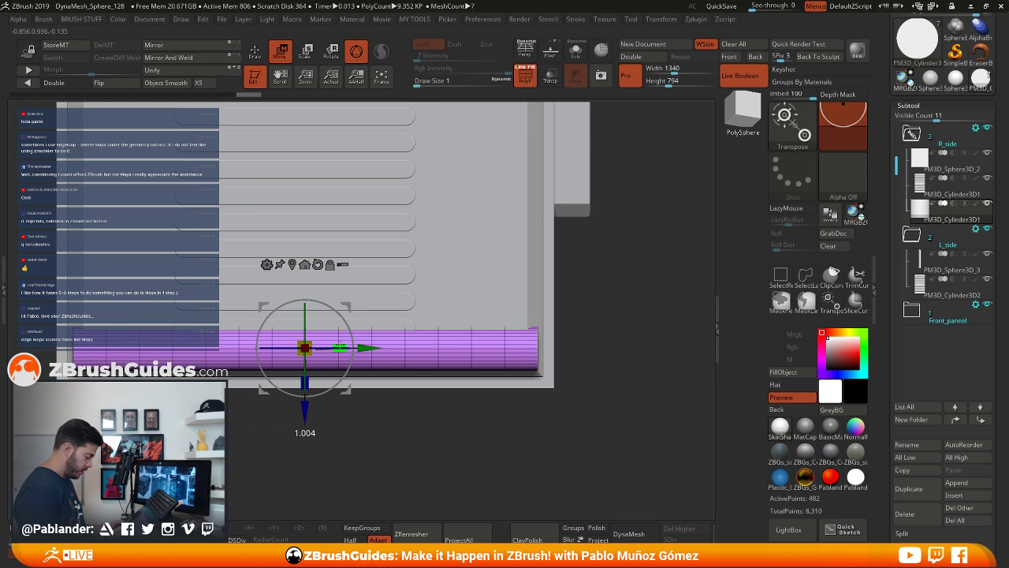
left_click_drag(389, 333, 499, 373)
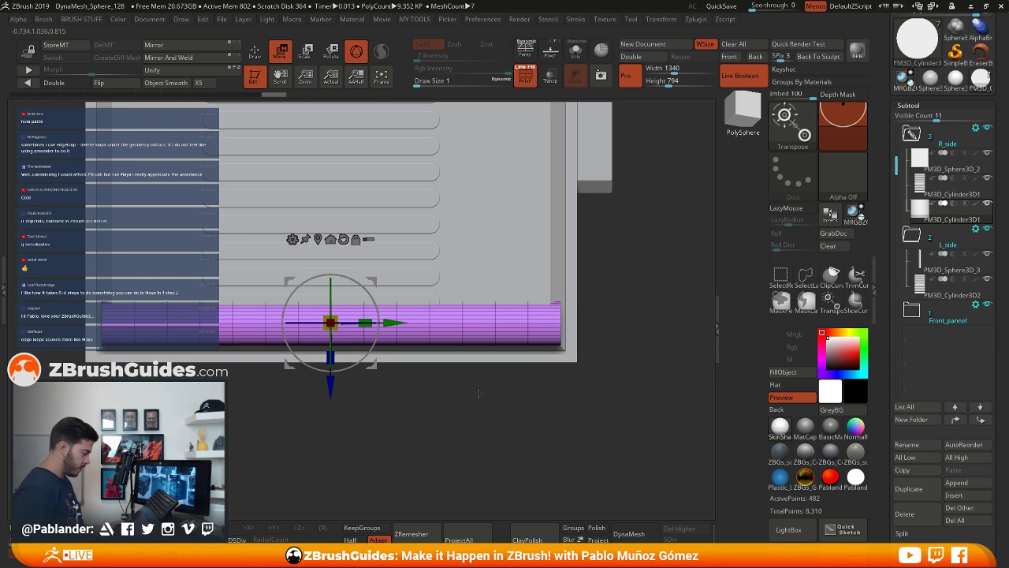
left_click_drag(478, 393, 534, 408, "alt")
key("ctrl")
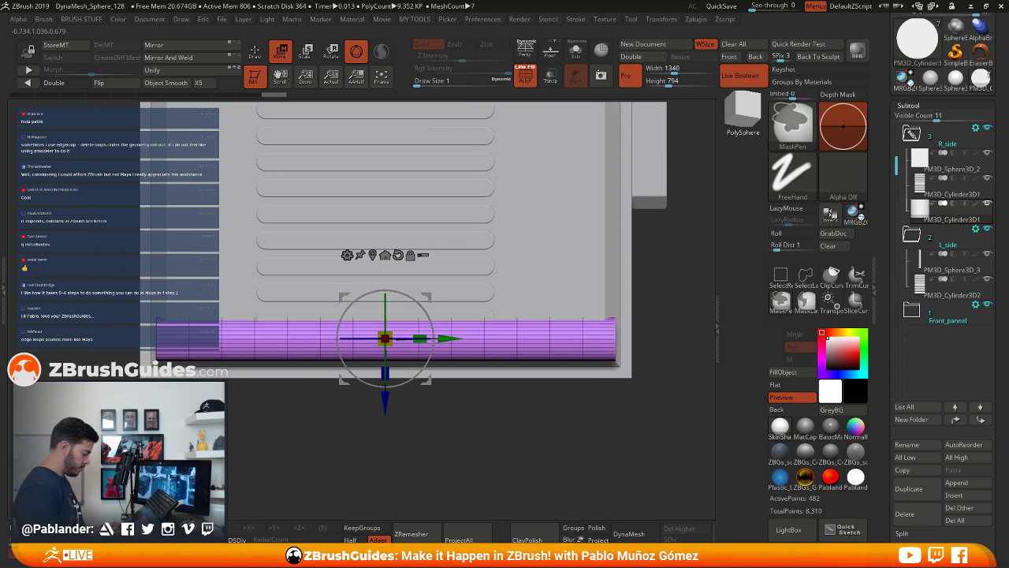
left_click_drag(229, 437, 539, 186, "ctrl")
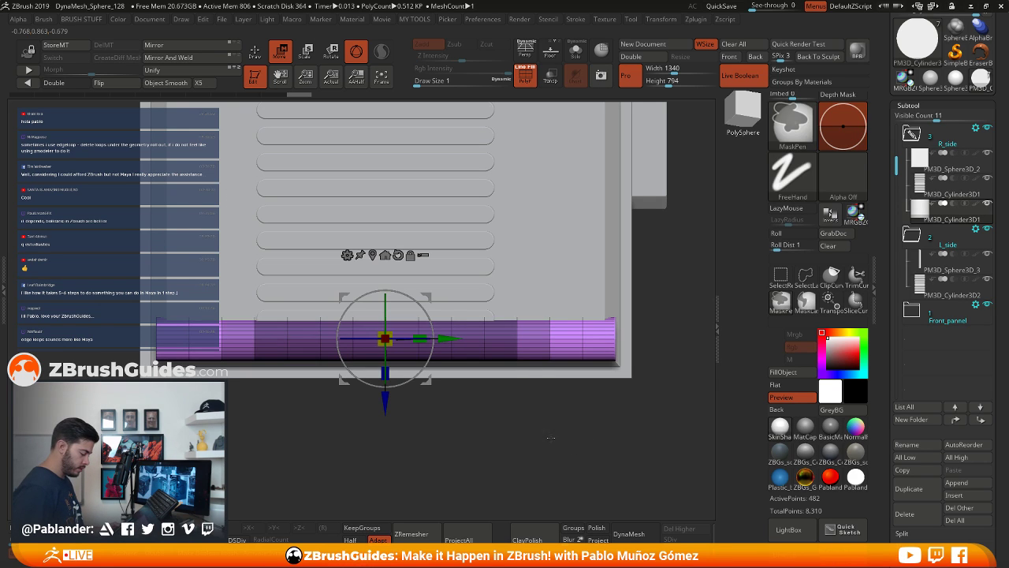
left_click(539, 186, "ctrl")
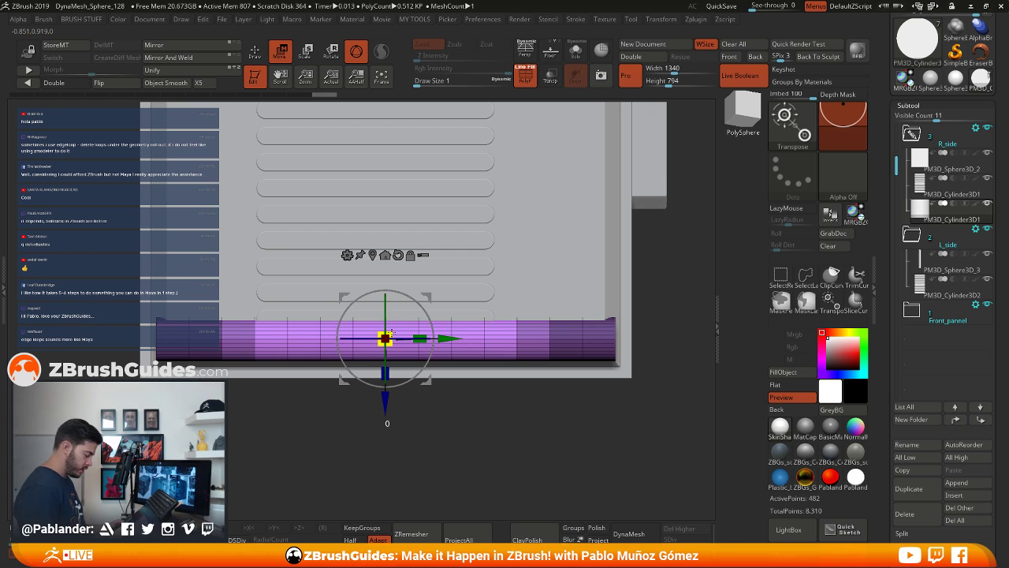
left_click_drag(386, 337, 397, 367)
key("ctrl+z")
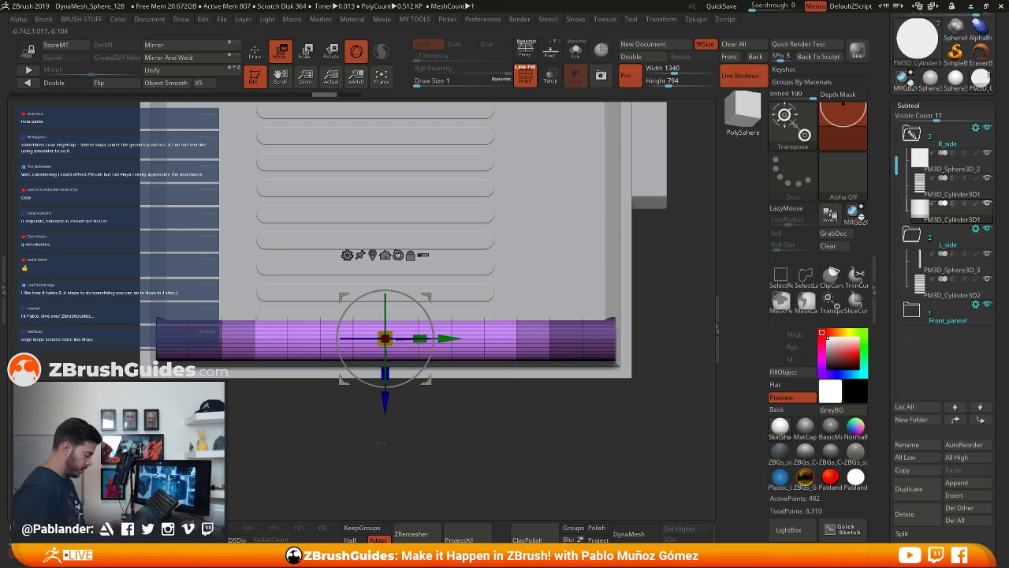
Mask all but the ends of the cylinder, invert the mask and scale the middle section down to a thinner bar
left_click_drag(138, 418, 583, 175, "ctrl")
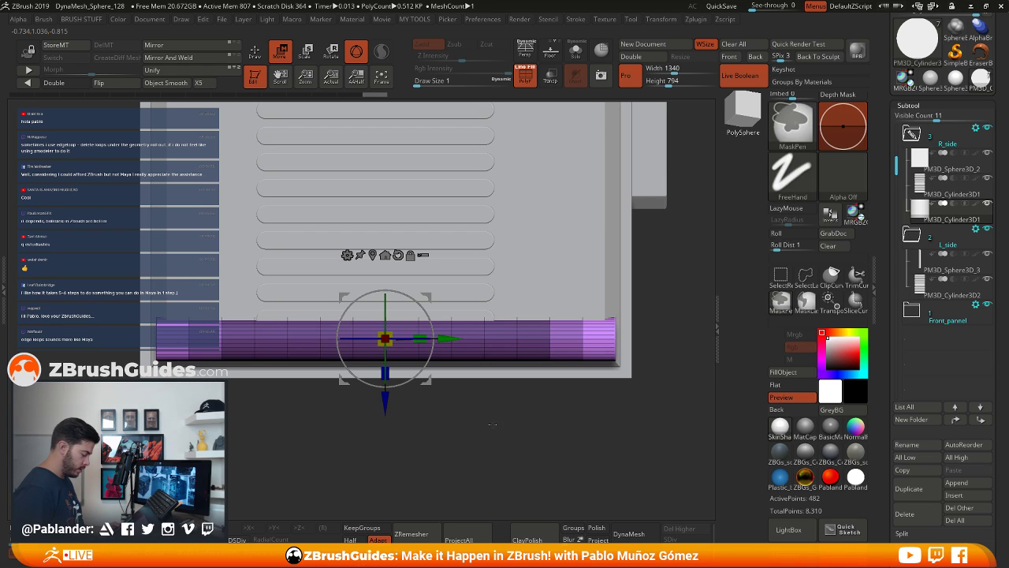
left_click(322, 485, "ctrl")
left_click_drag(386, 336, 368, 368)
left_click_drag(392, 335, 491, 356)
mouse_move(519, 418)
left_mouse_down()
mouse_move(474, 395)
mouse_move(480, 422)
mouse_move(513, 417)
mouse_move(528, 436)
left_mouse_up()
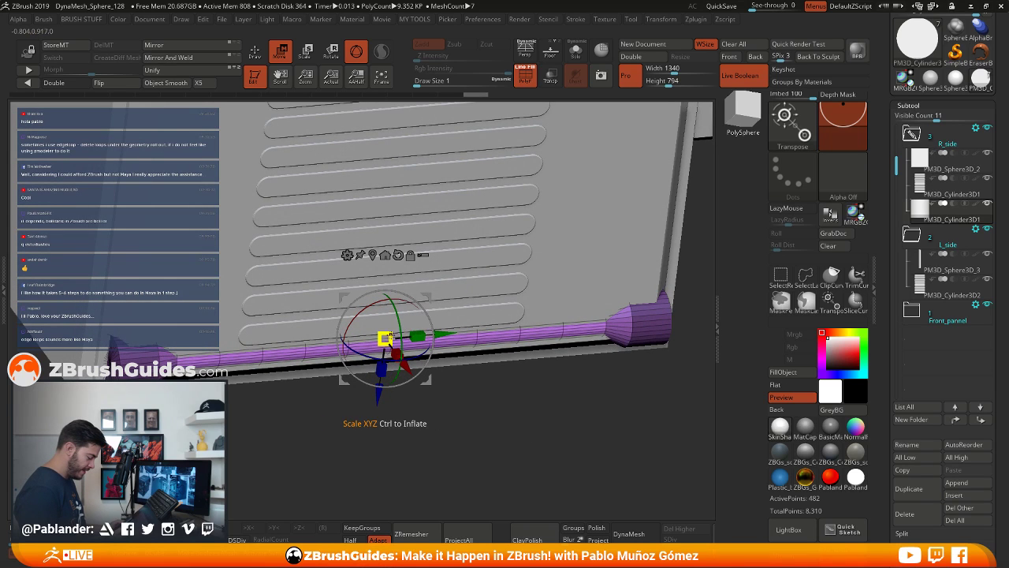
left_click_drag(418, 337, 447, 359)
right_click_drag(447, 359, 530, 343, "shift")
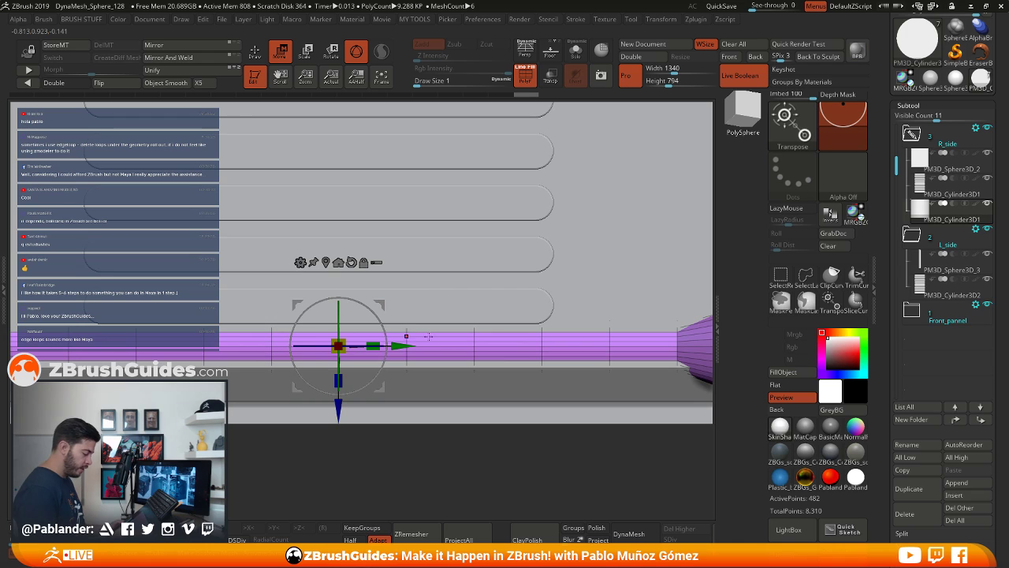
Slightly thicken the bar's thin middle section by scaling it up and clear the mask
mouse_move(345, 340)
left_mouse_down()
mouse_move(371, 346)
mouse_move(352, 337)
left_mouse_up()
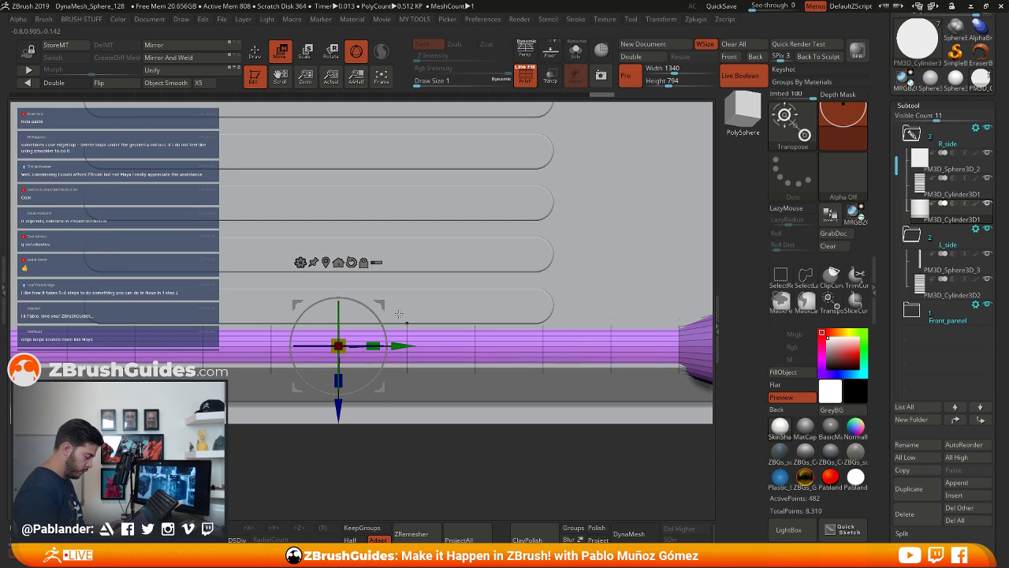
right_click_drag(399, 314, 448, 311, "ctrl")
left_click_drag(426, 325, 426, 316)
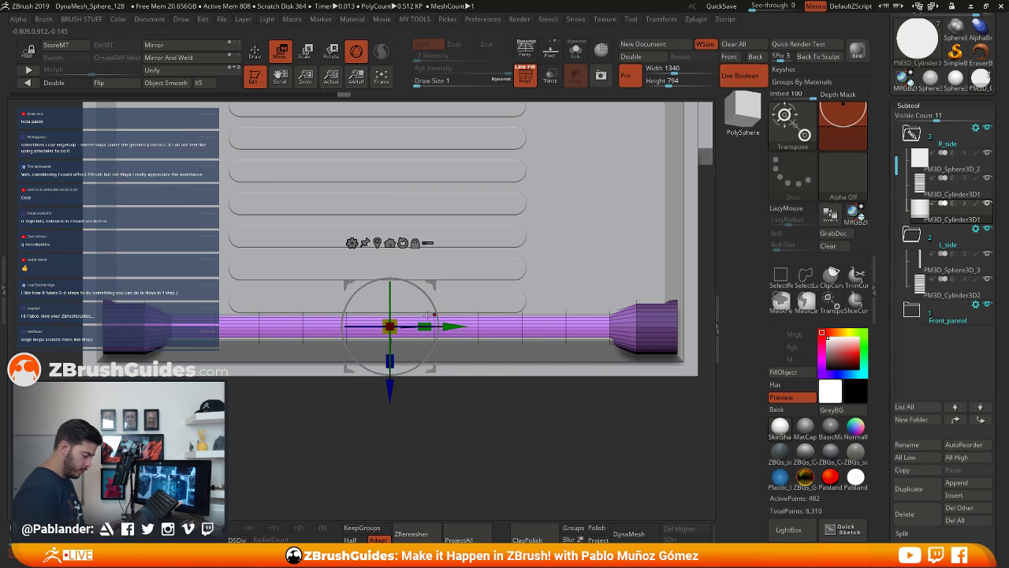
mouse_move(498, 416)
left_mouse_down()
mouse_move(487, 415)
mouse_move(507, 417)
mouse_move(537, 446)
left_mouse_up()
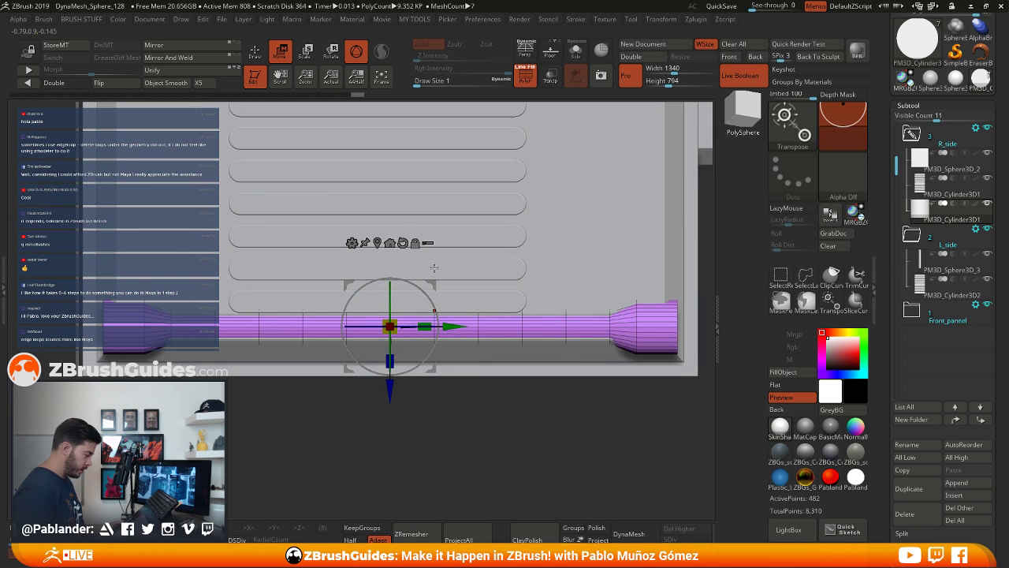
Turn off the PolyFrame display and compare the bar with the whole radio body in front and side views
key("q")
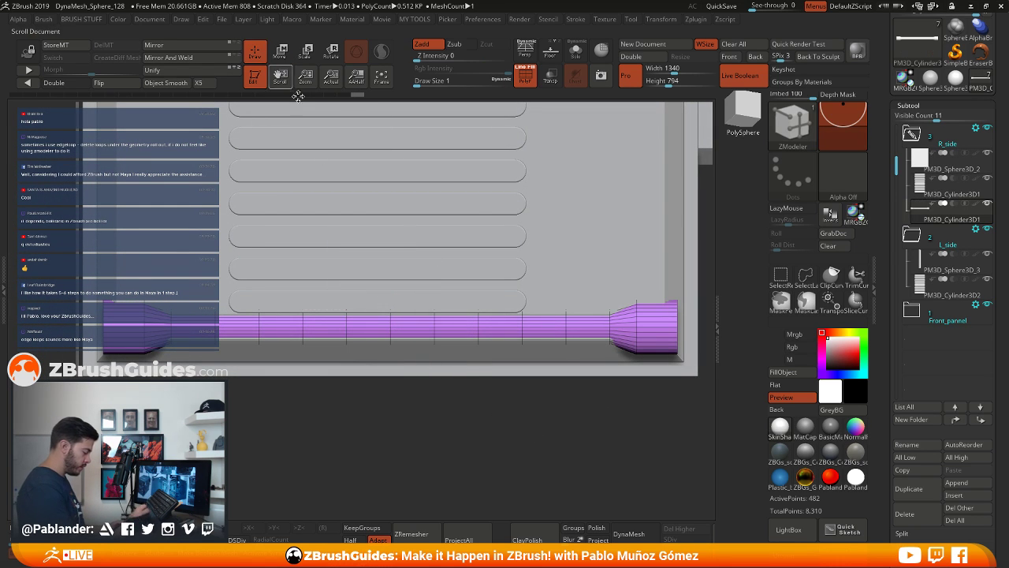
left_click_drag(485, 420, 490, 347, "alt")
left_click(528, 78)
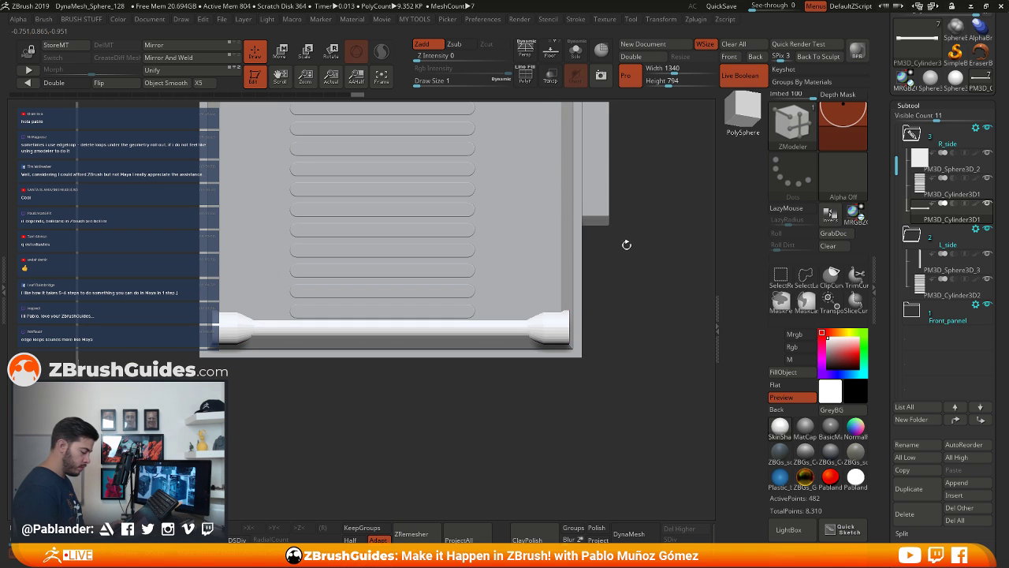
left_click_drag(654, 328, 578, 318, "alt")
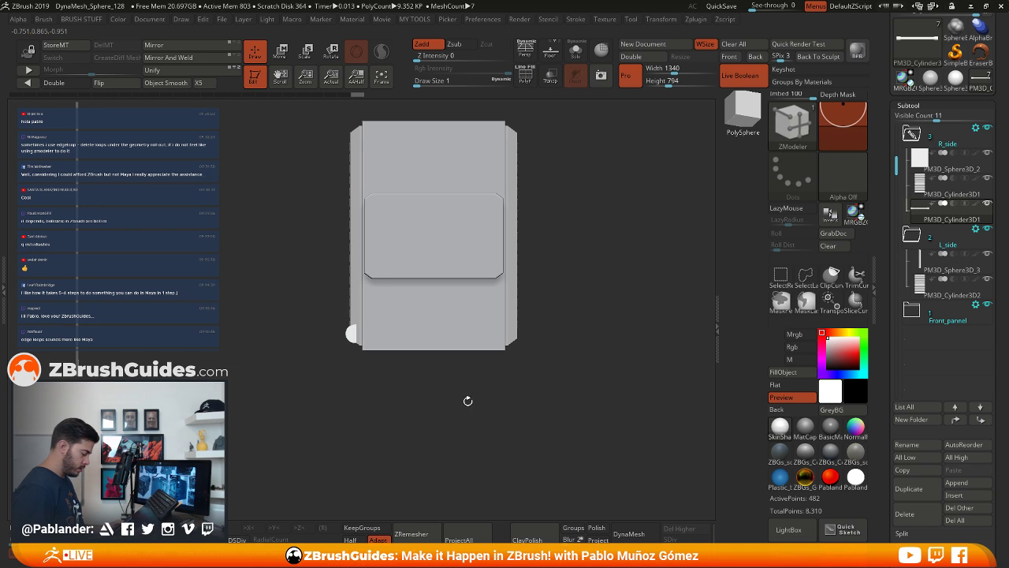
left_click_drag(467, 401, 510, 401)
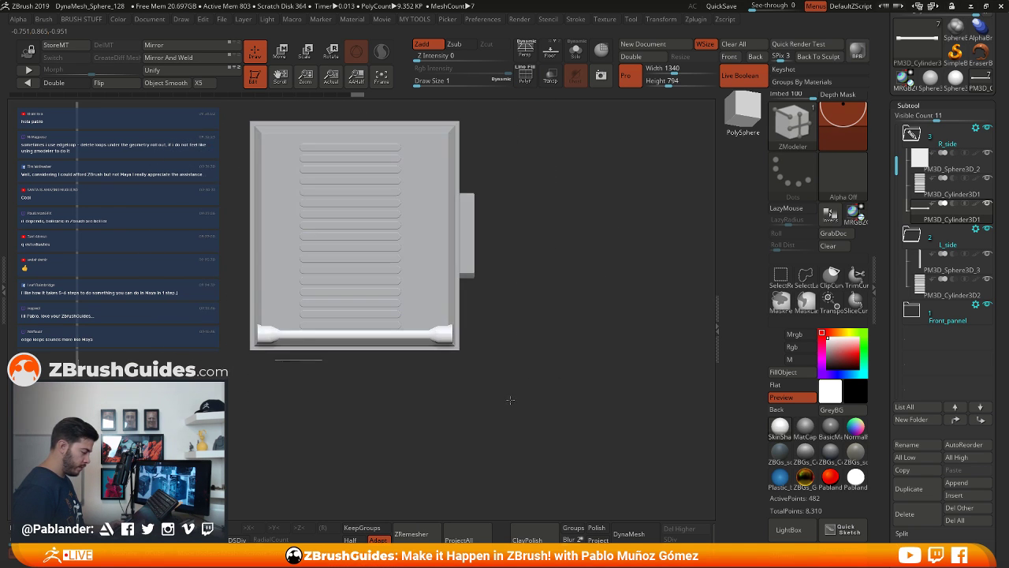
left_click_drag(519, 316, 578, 336, "alt")
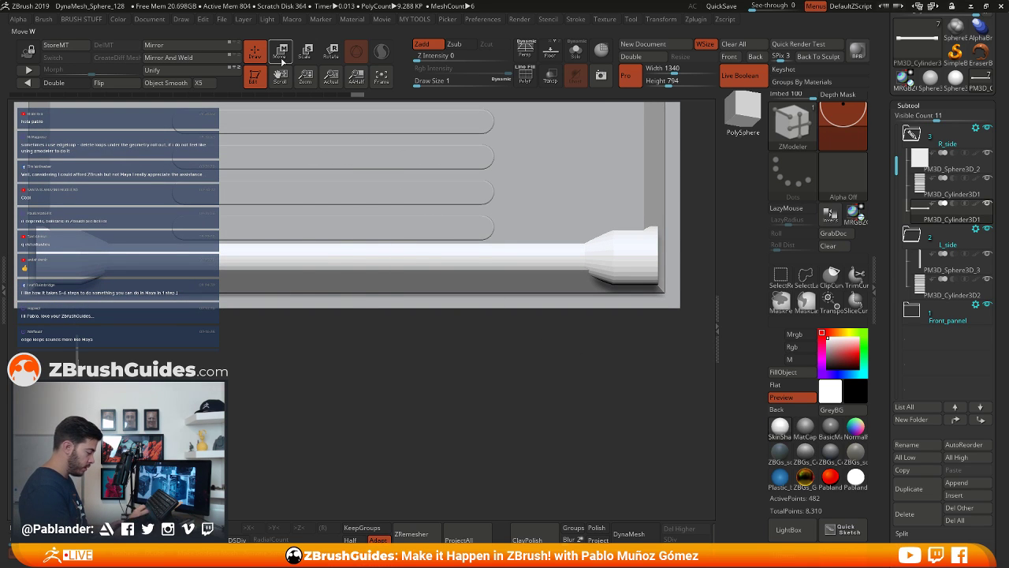
Nudge the bar down about 0.0064, adjust its depth by about 0.0085 and check its fit against the side panel
key("w")
left_click_drag(346, 315, 347, 318)
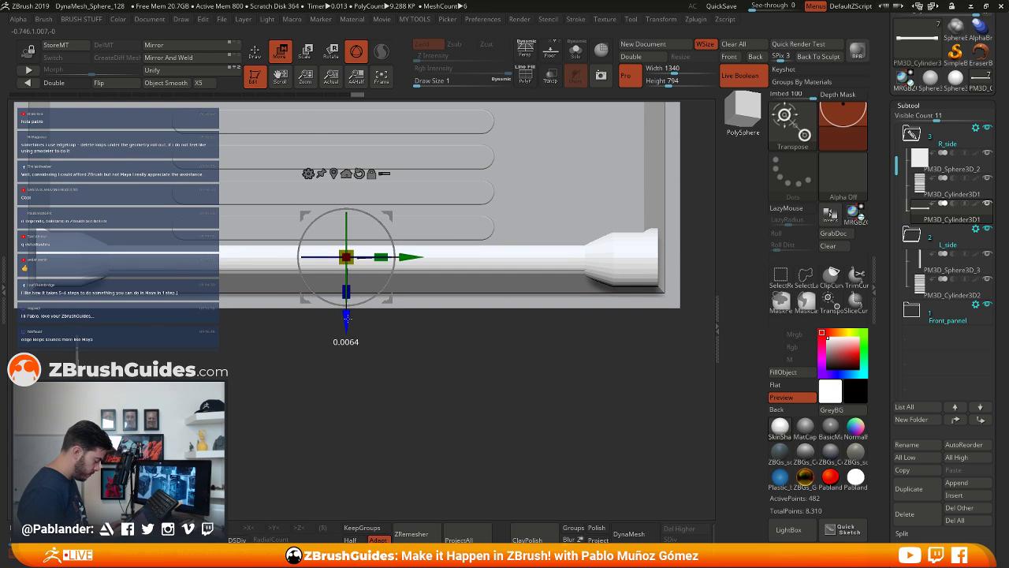
key("ctrl+z")
key("ctrl+z")
key("ctrl+z")
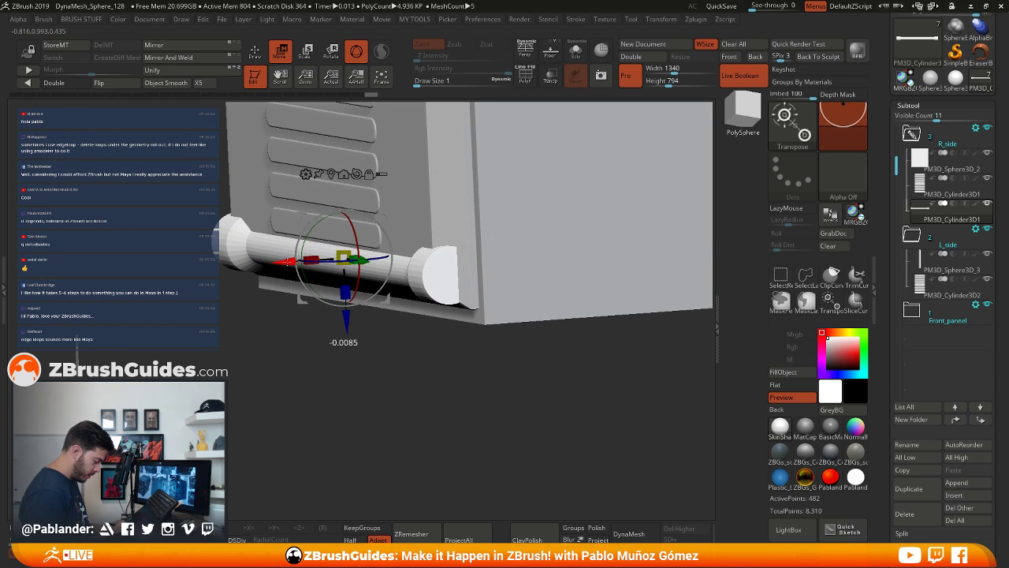
left_click_drag(345, 364, 440, 359)
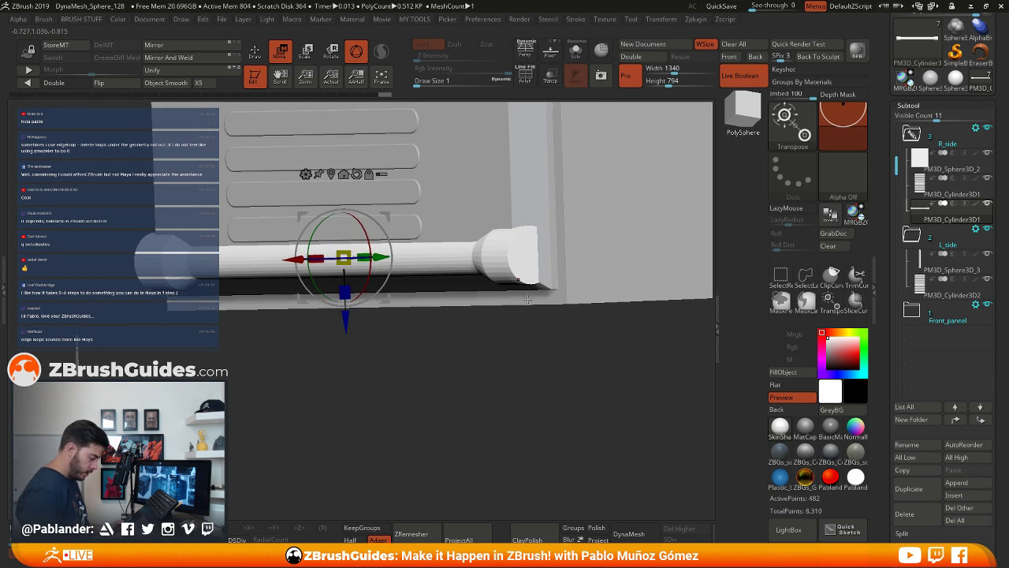
left_click_drag(504, 377, 490, 318)
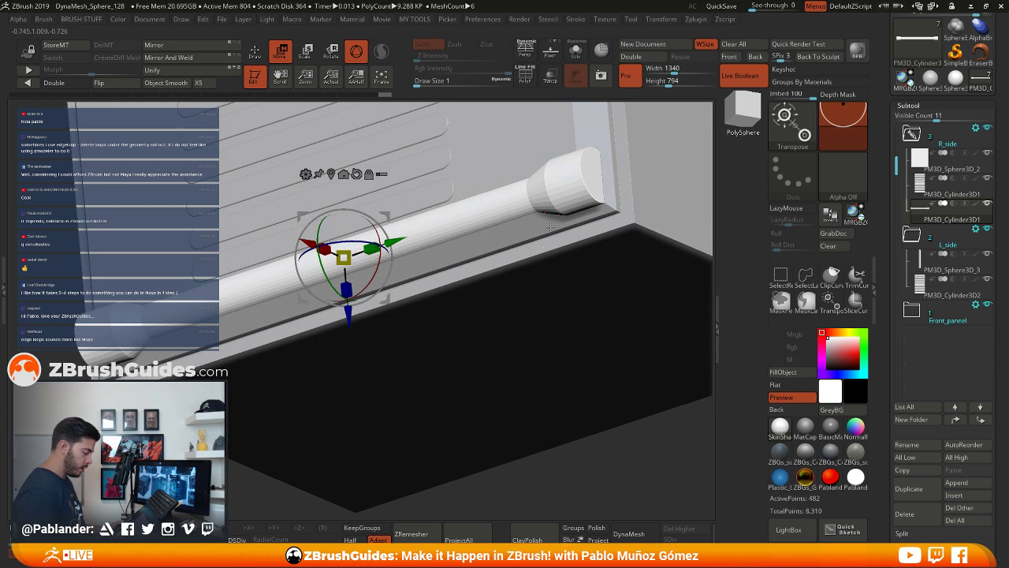
left_click_drag(550, 230, 595, 264)
key("ctrl+z")
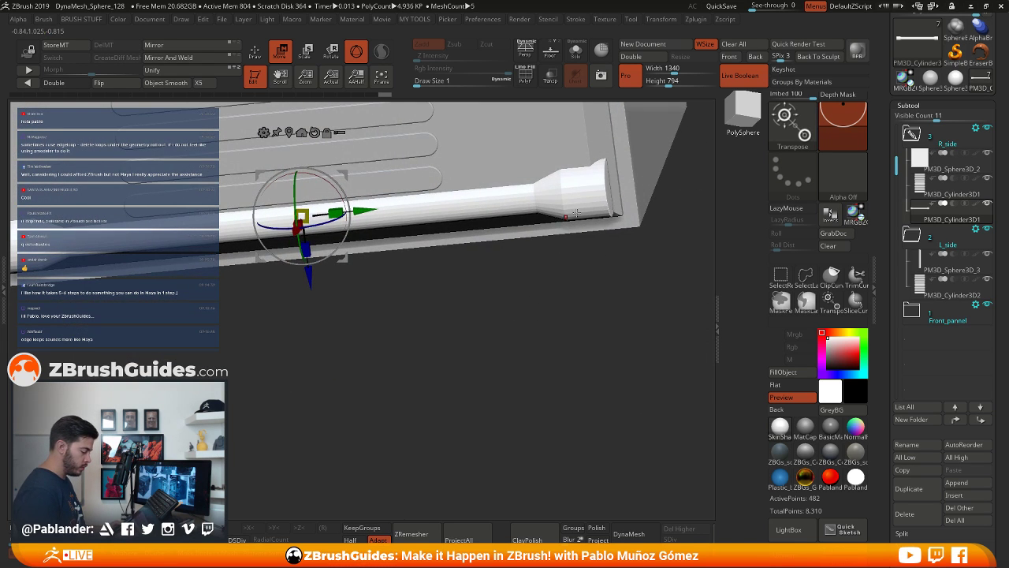
left_click_drag(576, 212, 588, 289, "shift")
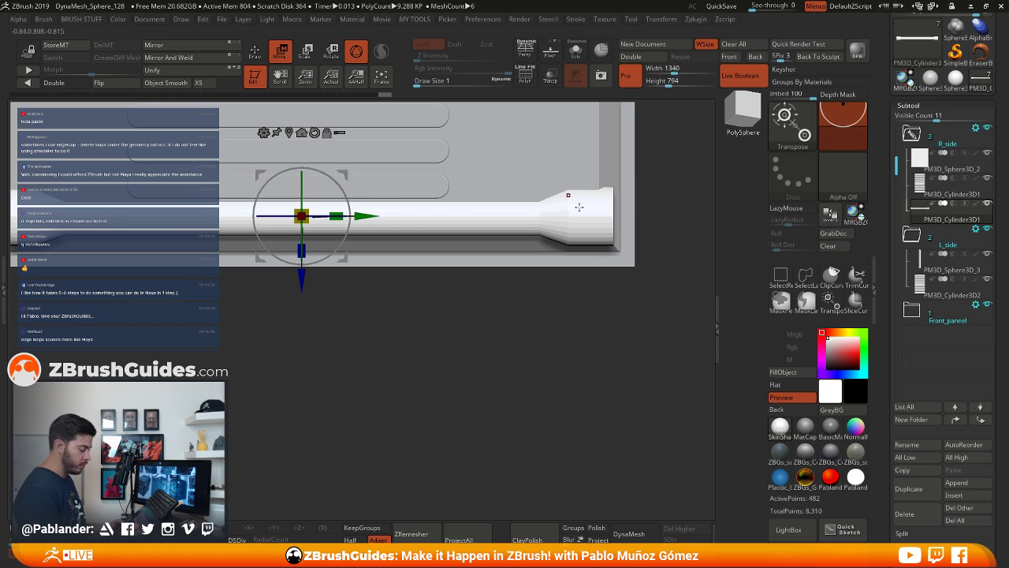
Isolate the bar with Solo, return to Draw mode with the ZModeler brush and set symmetry to the Z axis
left_click_drag(579, 206, 590, 254, "alt")
mouse_move(545, 315)
left_mouse_down()
mouse_move(532, 309)
mouse_move(512, 338)
mouse_move(496, 340)
mouse_move(499, 354)
mouse_move(552, 313)
mouse_move(561, 324)
mouse_move(505, 333)
mouse_move(516, 304)
left_mouse_up()
left_click(576, 51)
key("q")
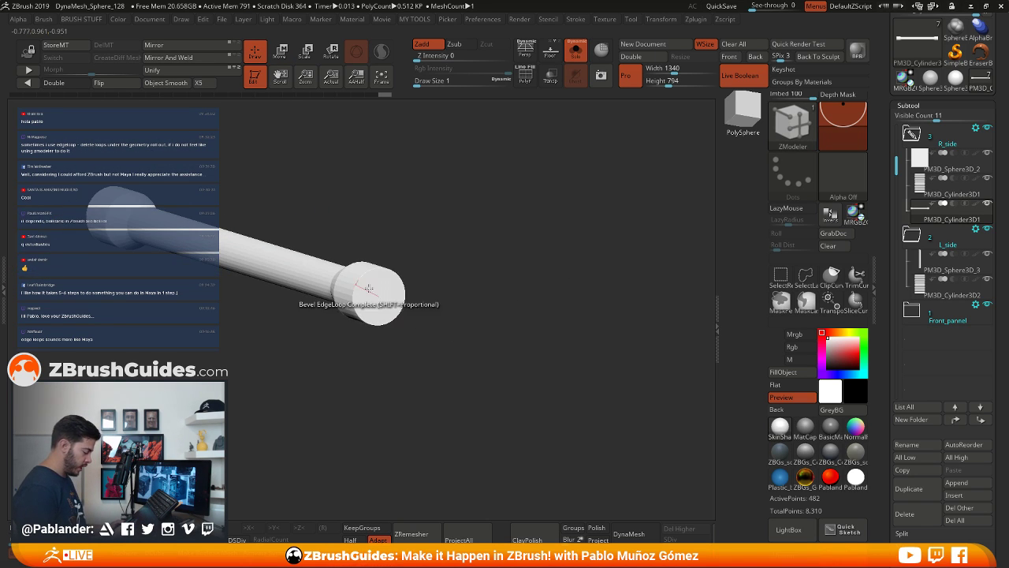
left_click_drag(453, 331, 197, 199)
left_click_drag(318, 181, 402, 246)
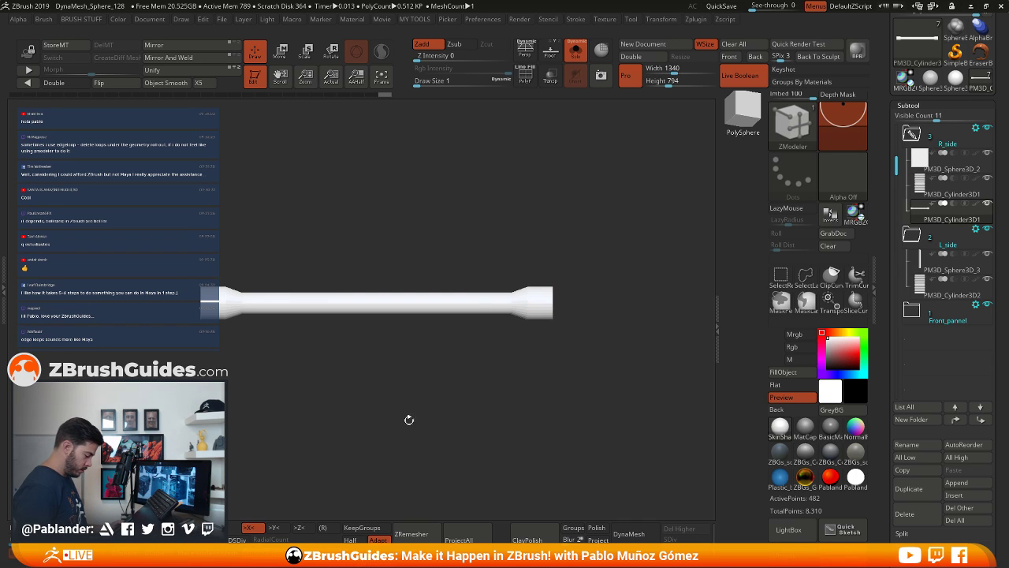
left_click_drag(409, 419, 523, 351)
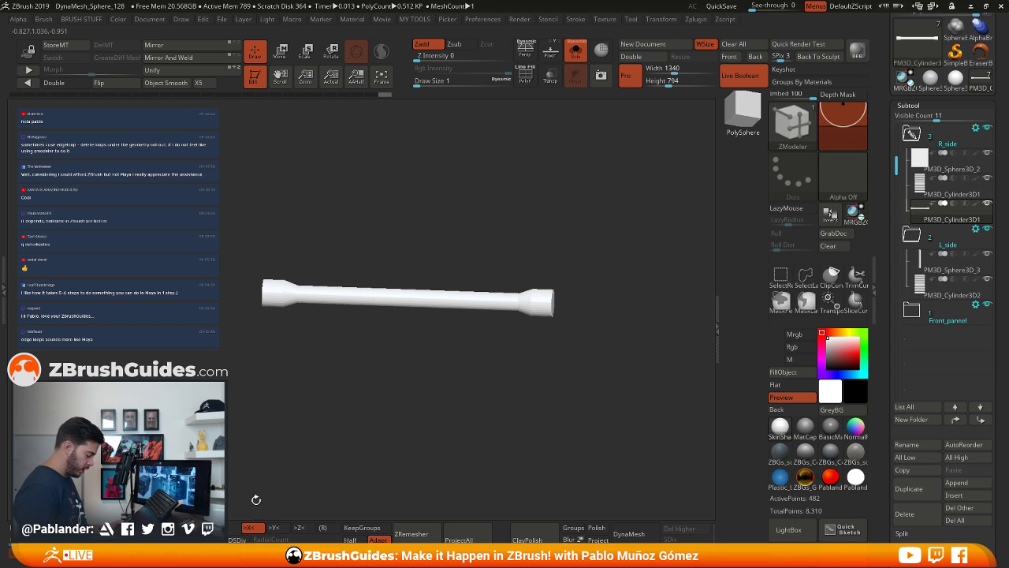
left_click(300, 529)
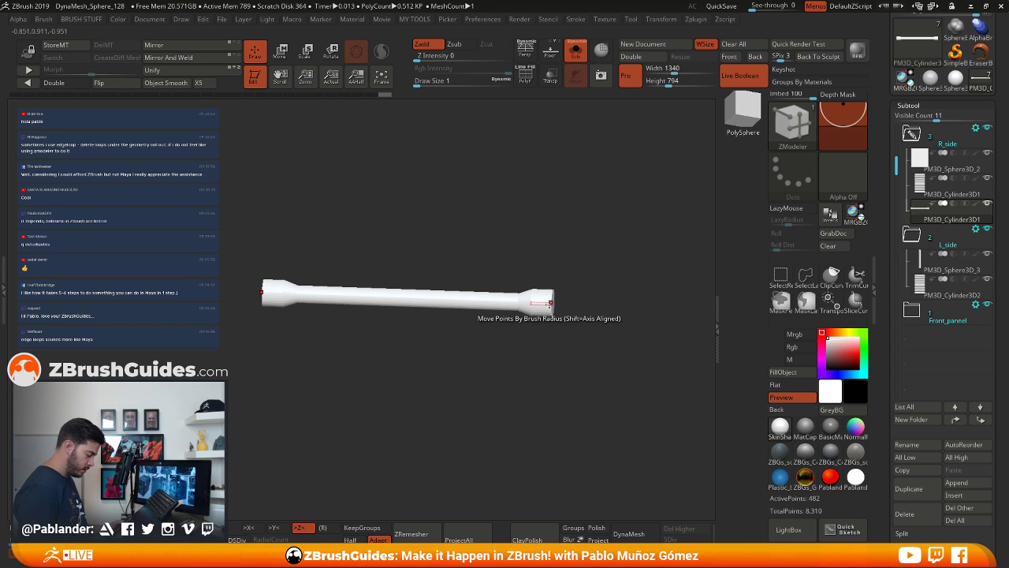
Turn on the PolyFrame display with the bar's end cap in close view
left_click_drag(562, 342, 571, 443, "alt")
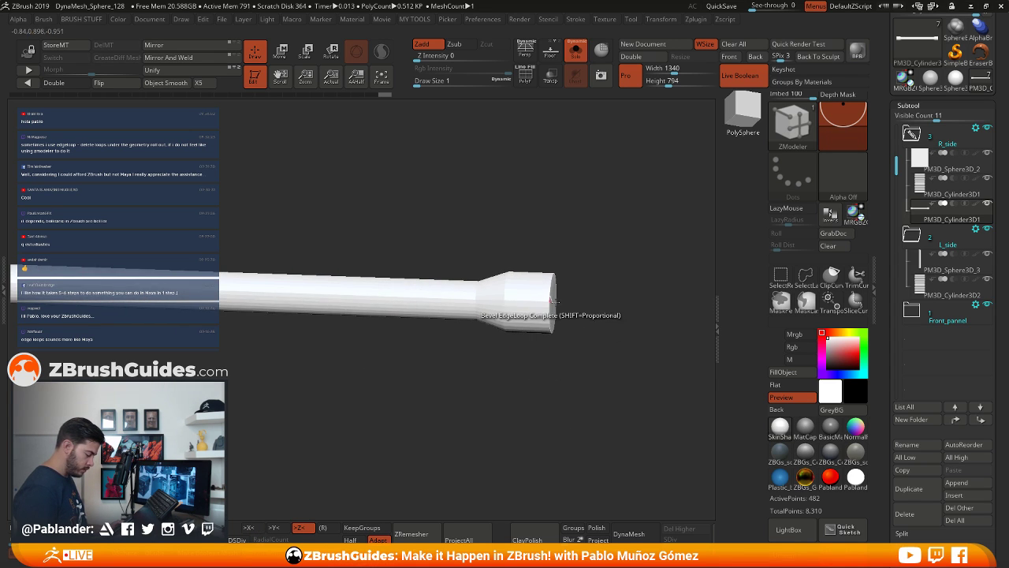
left_click_drag(640, 317, 597, 321)
right_click_drag(597, 322, 504, 383)
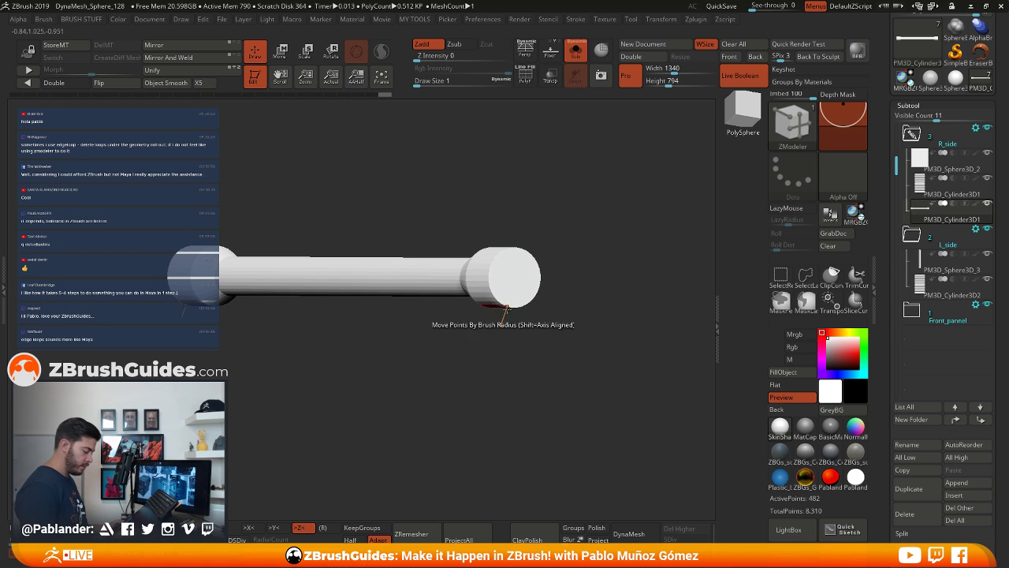
left_click_drag(565, 243, 578, 329, "alt")
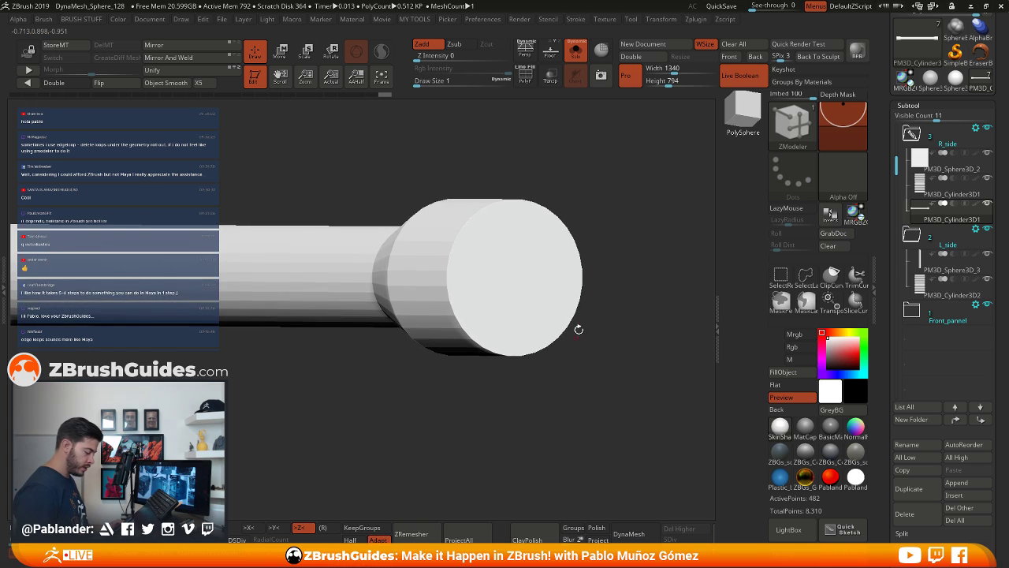
right_click_drag(578, 329, 536, 313, "ctrl")
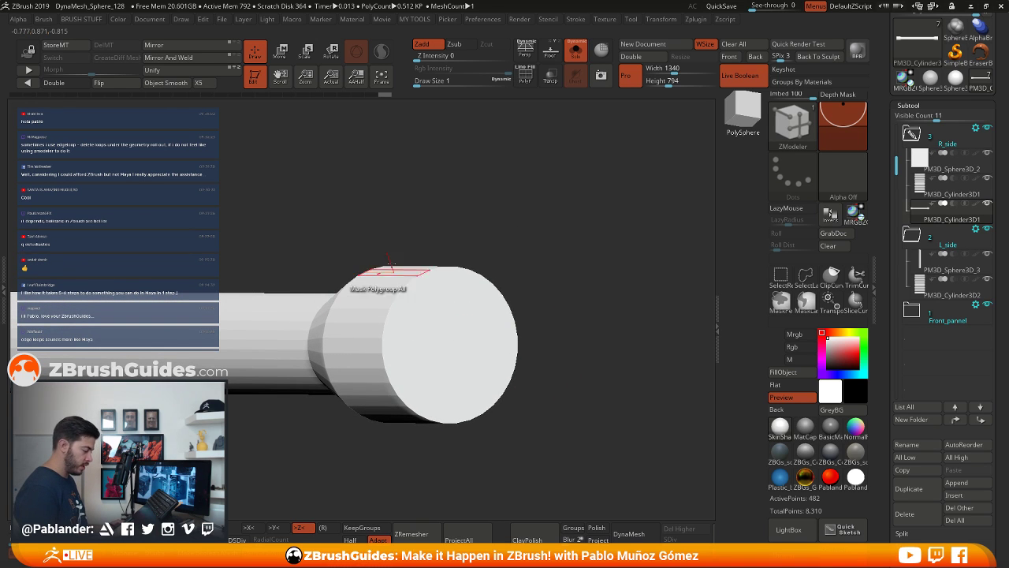
right_click_drag(558, 227, 633, 180)
key("shift+f")
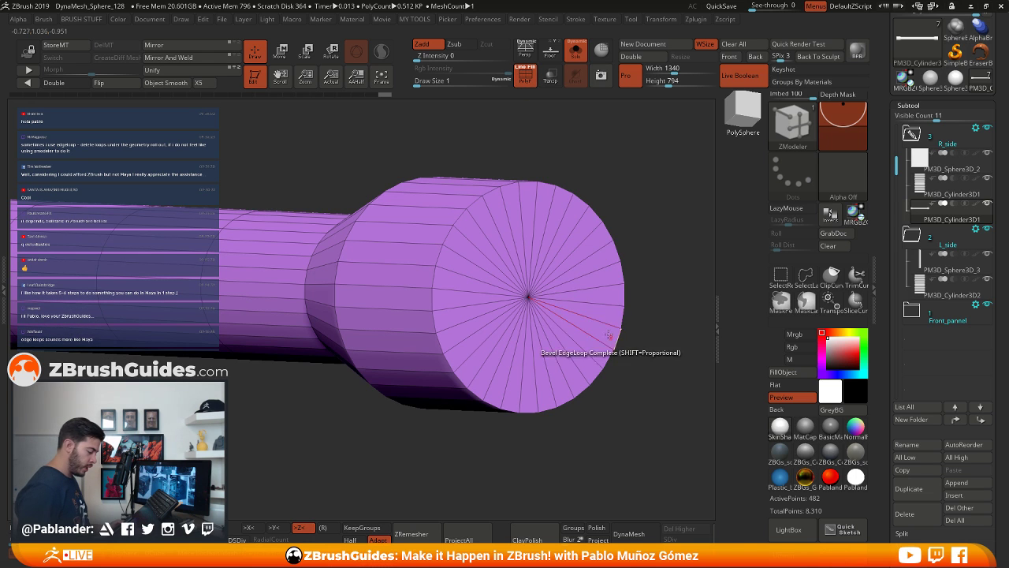
Bevel the complete edge loop around the end cap's outer rim with a narrow bevel
right_click_drag(605, 132, 621, 144)
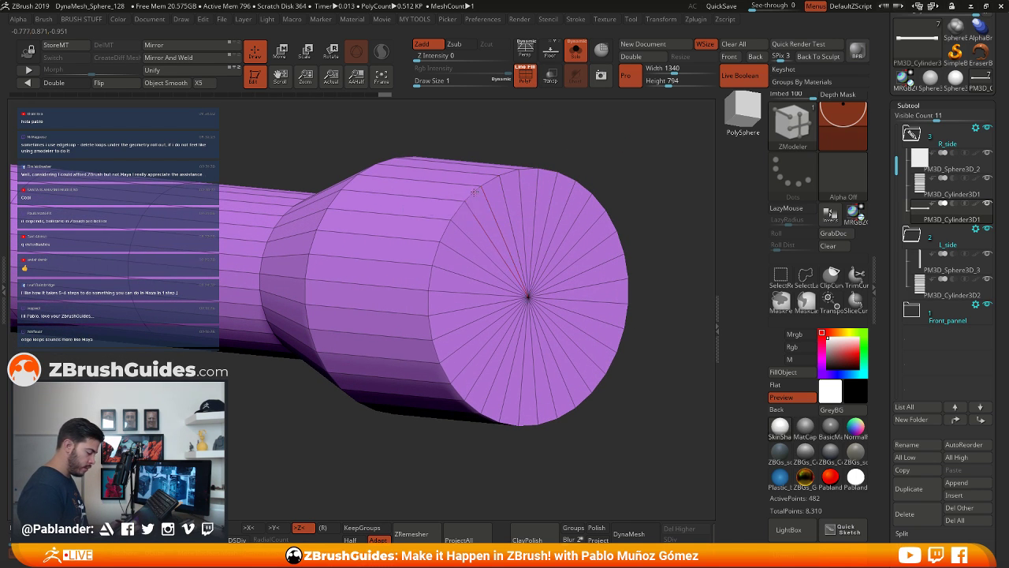
key("space")
left_click(446, 216)
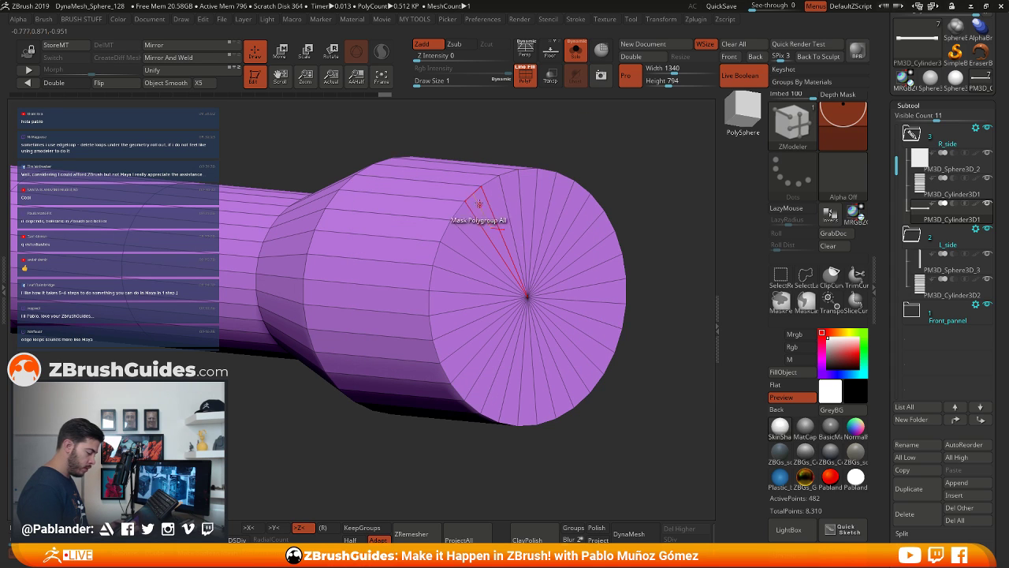
left_click_drag(477, 197, 481, 198)
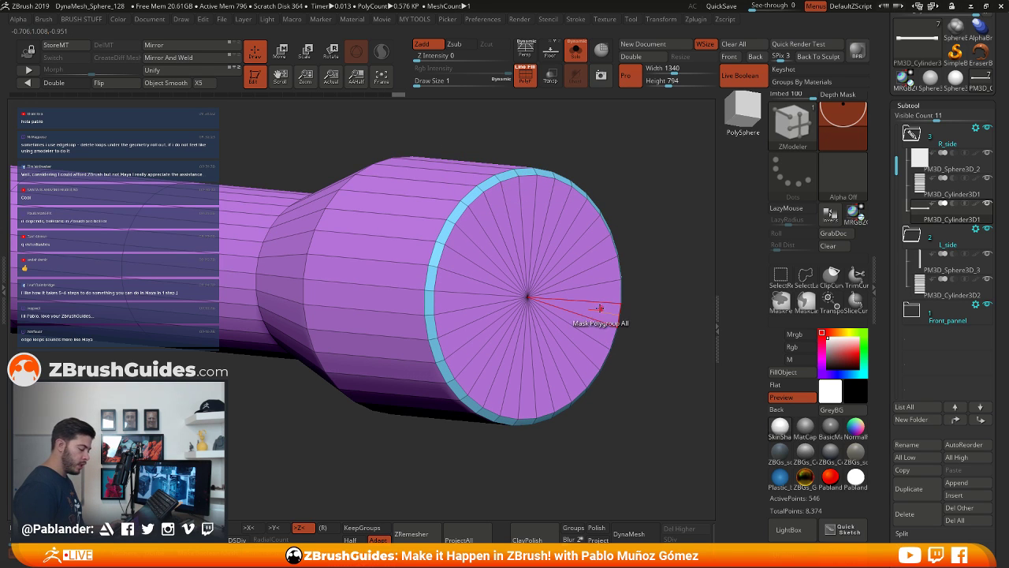
Preview the bar end's smoothing with PolyFrame hidden, using Dynamic Subdiv at QGrid 2 and coverage 0.01487, and switch the subdivision off
left_click_drag(636, 254, 707, 233)
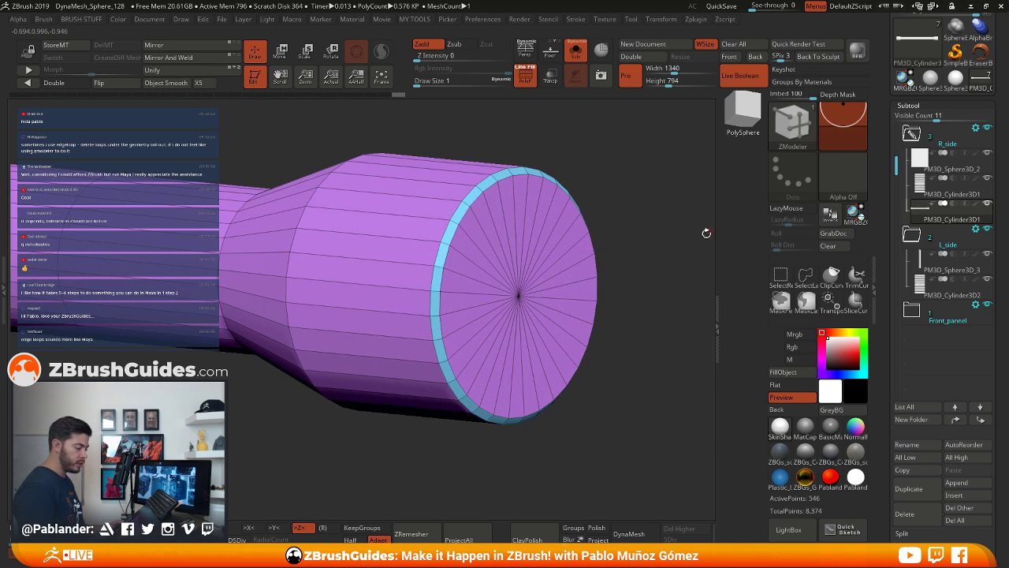
left_click(526, 82)
scroll(887, 303, "down", 1)
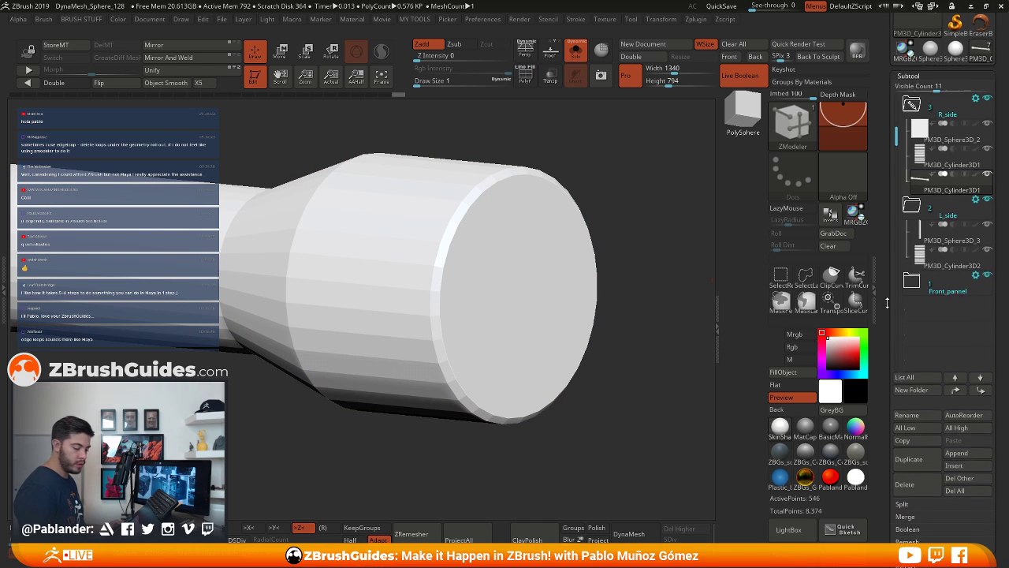
scroll(898, 300, "down", 10)
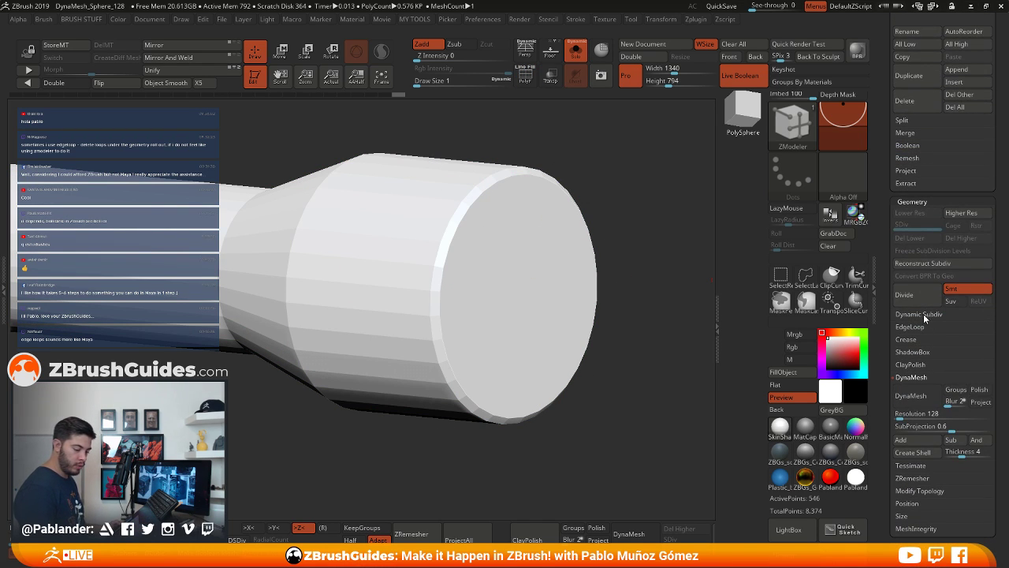
left_click(923, 314)
left_click(910, 326)
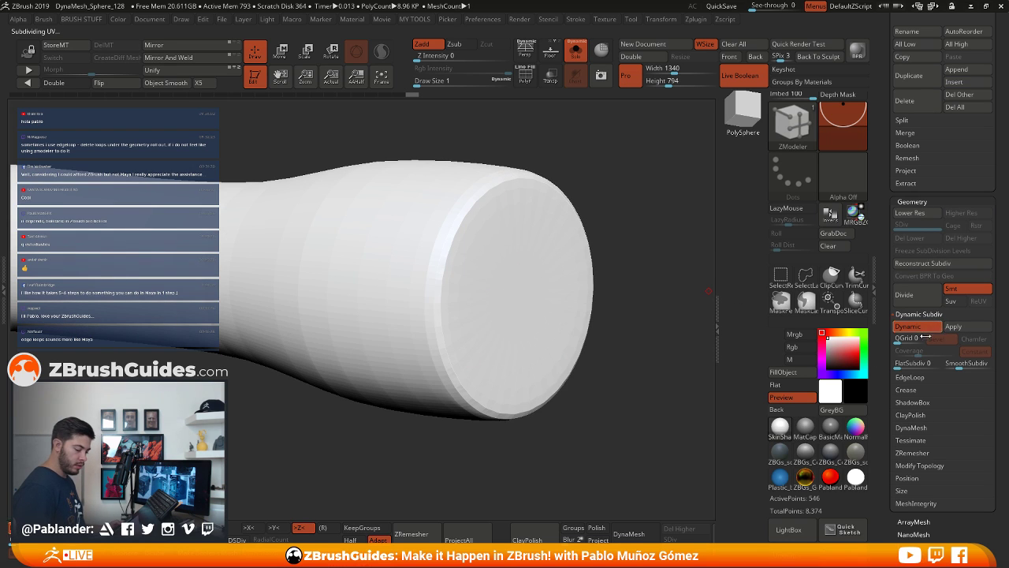
left_click(906, 341)
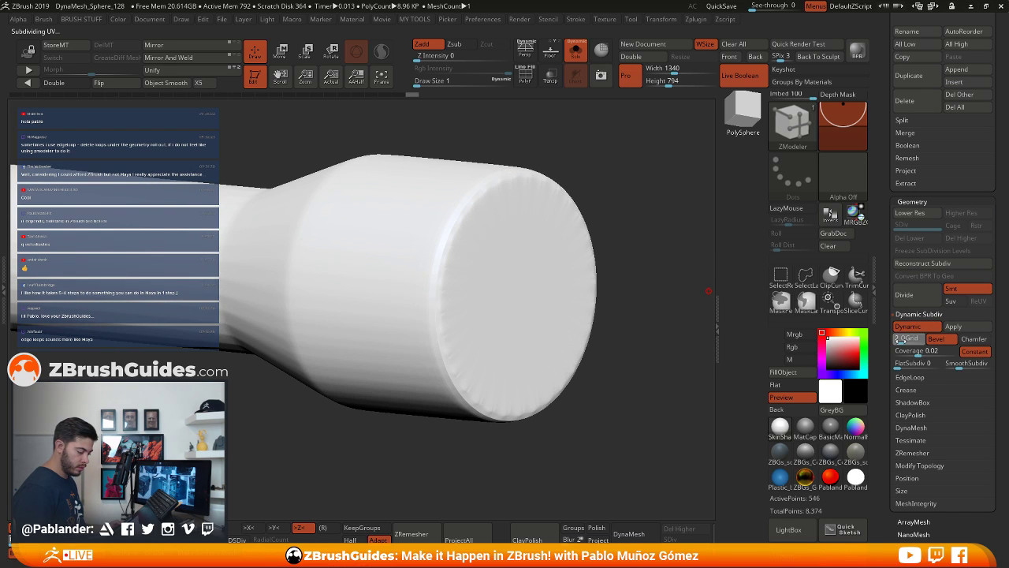
mouse_move(922, 351)
left_mouse_down()
mouse_move(906, 352)
mouse_move(916, 352)
left_mouse_up()
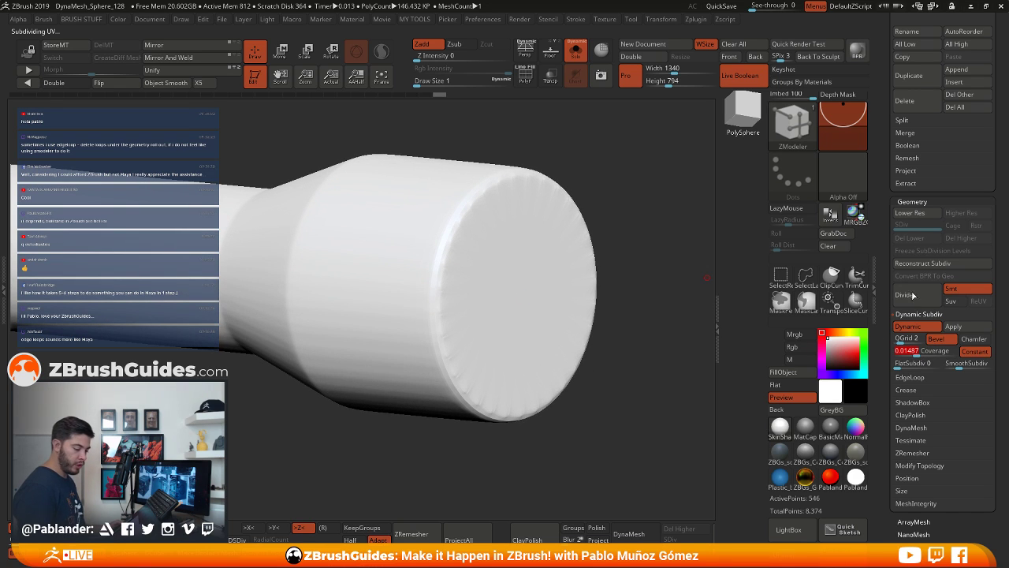
left_click(910, 326)
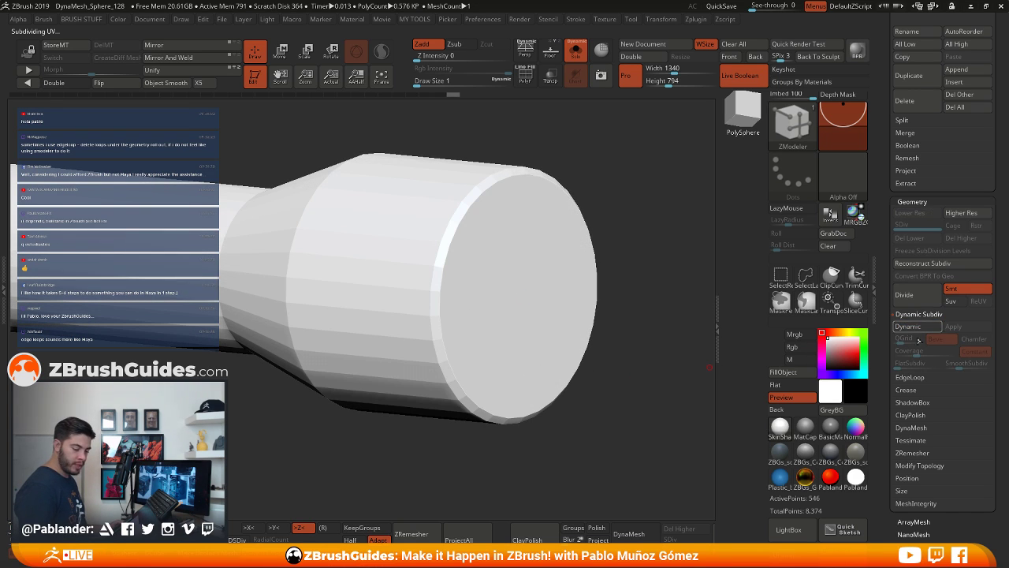
Show PolyFrame again and bevel the two complete edge loops at the start and end of the bar's tapered section
left_click_drag(631, 185, 590, 219)
key("shift+f")
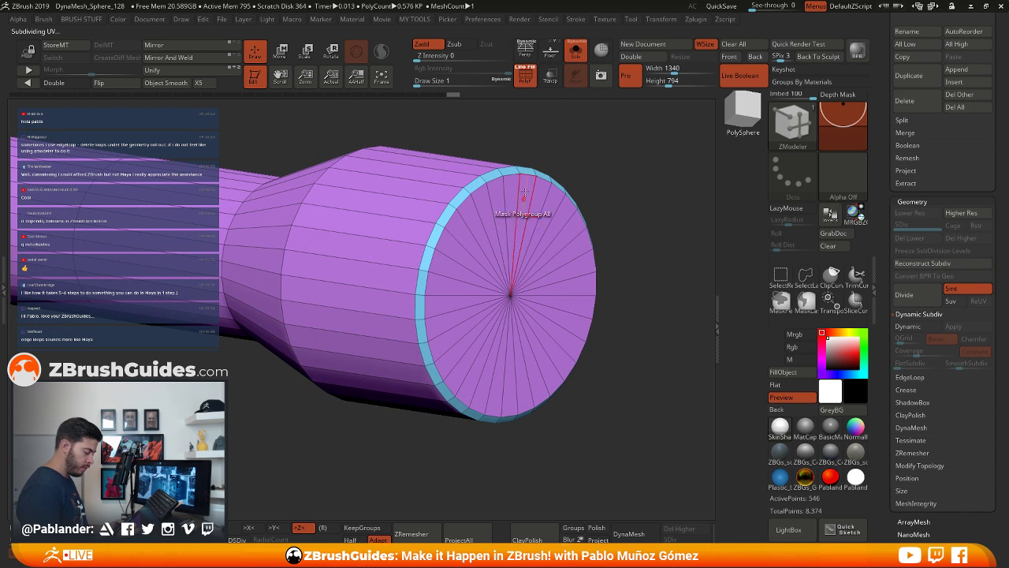
left_click_drag(599, 197, 513, 212)
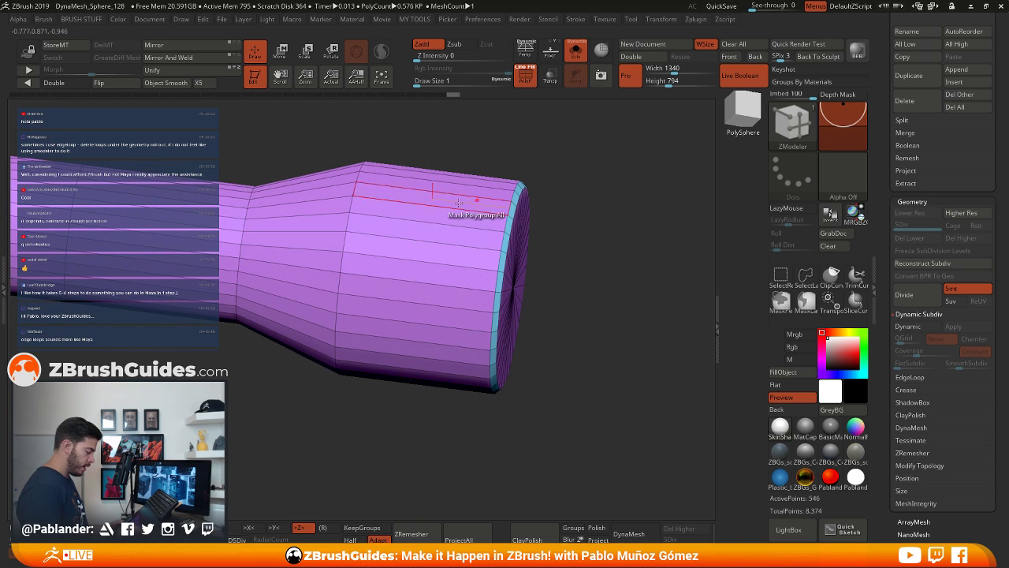
left_click(357, 190)
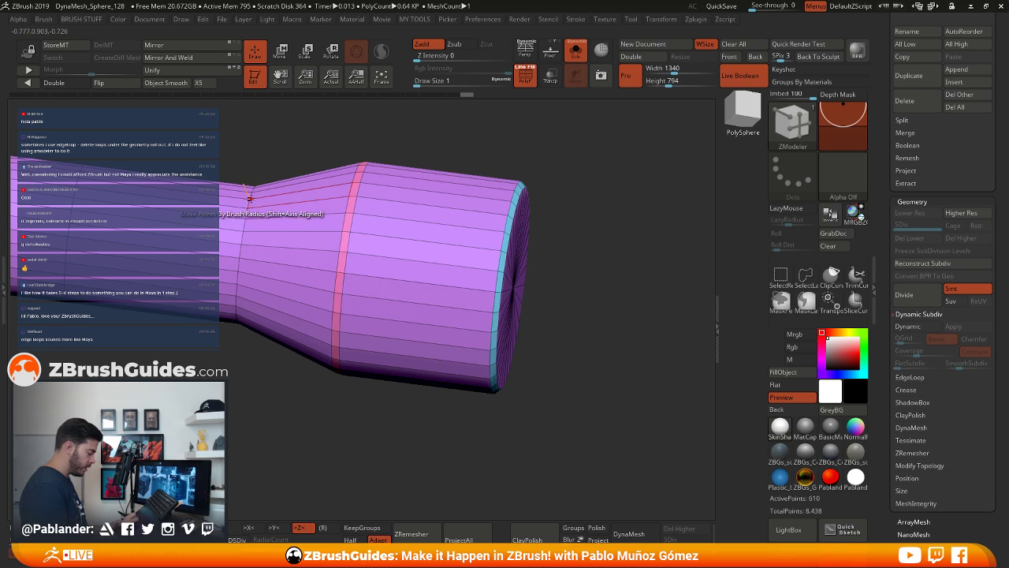
left_click(248, 203)
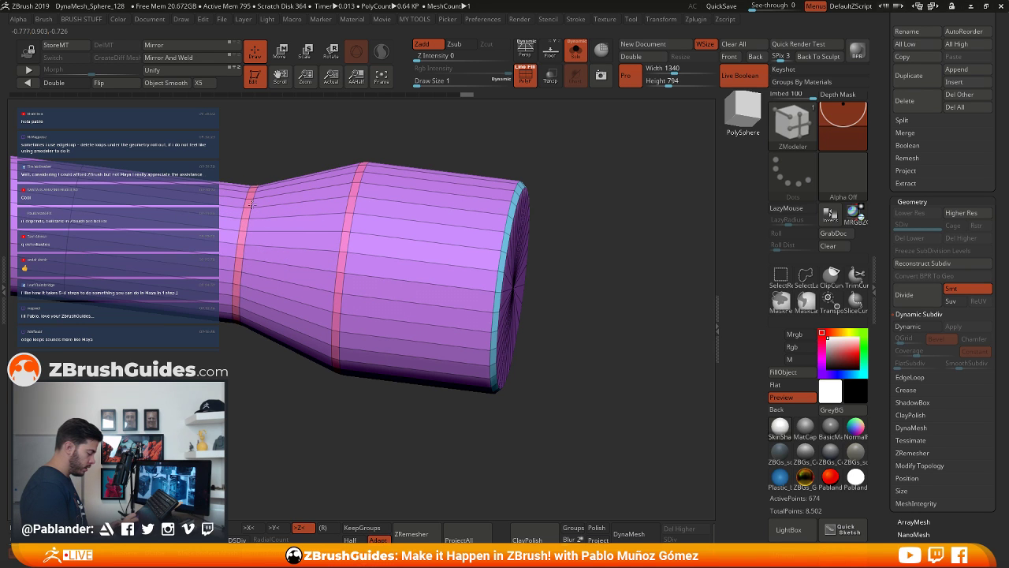
Try to insert multiple concentric edge loops across the bar's end cap
left_click_drag(604, 210, 601, 236)
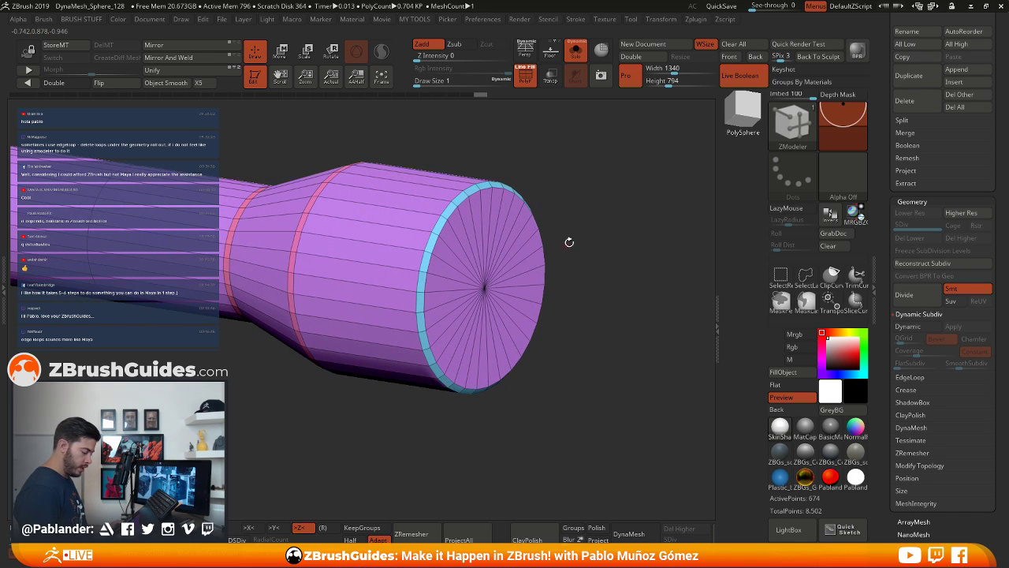
right_click(520, 236)
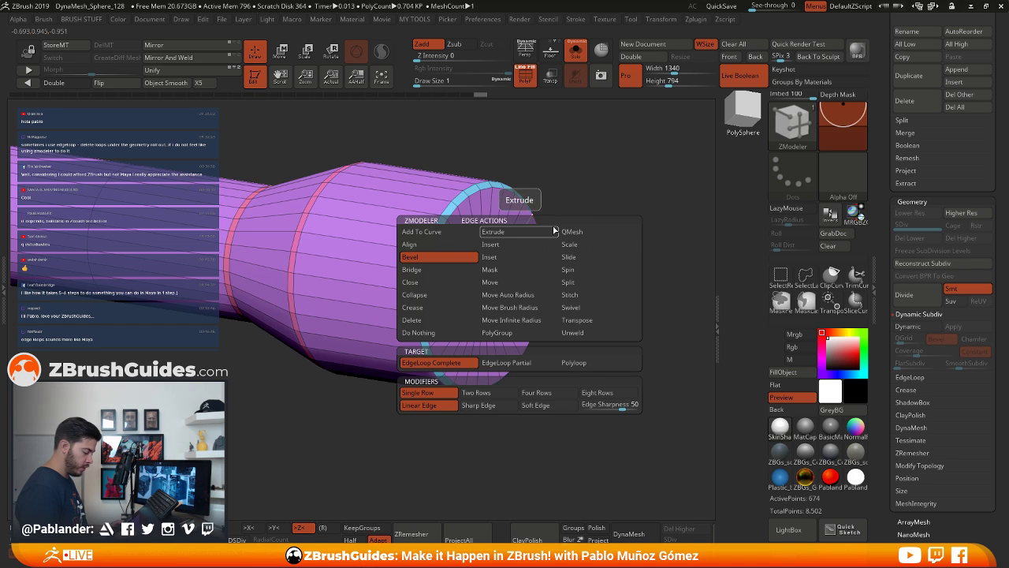
left_click(515, 246)
left_click_drag(640, 162, 613, 164)
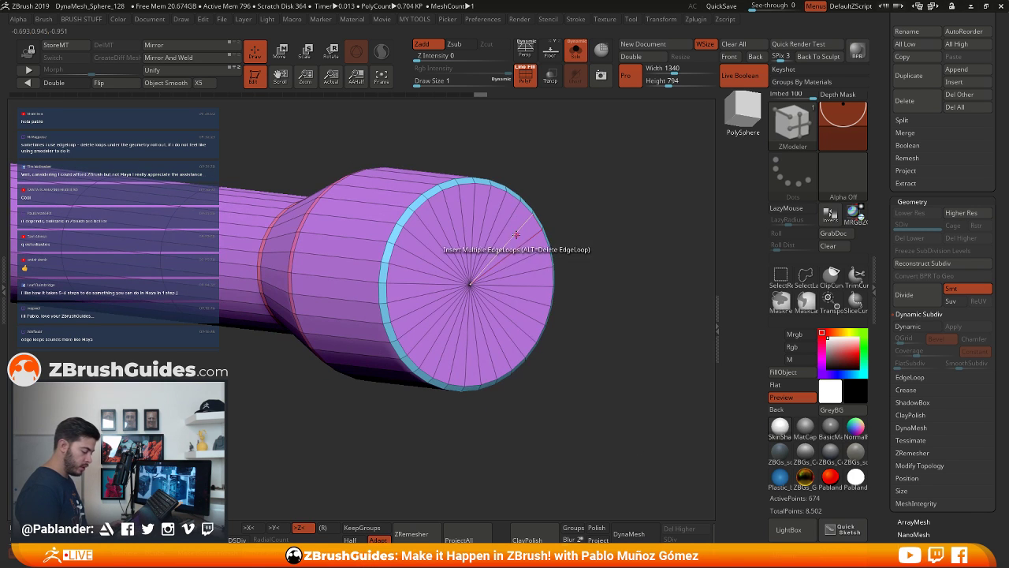
left_click(516, 235)
left_click_drag(514, 234, 520, 241)
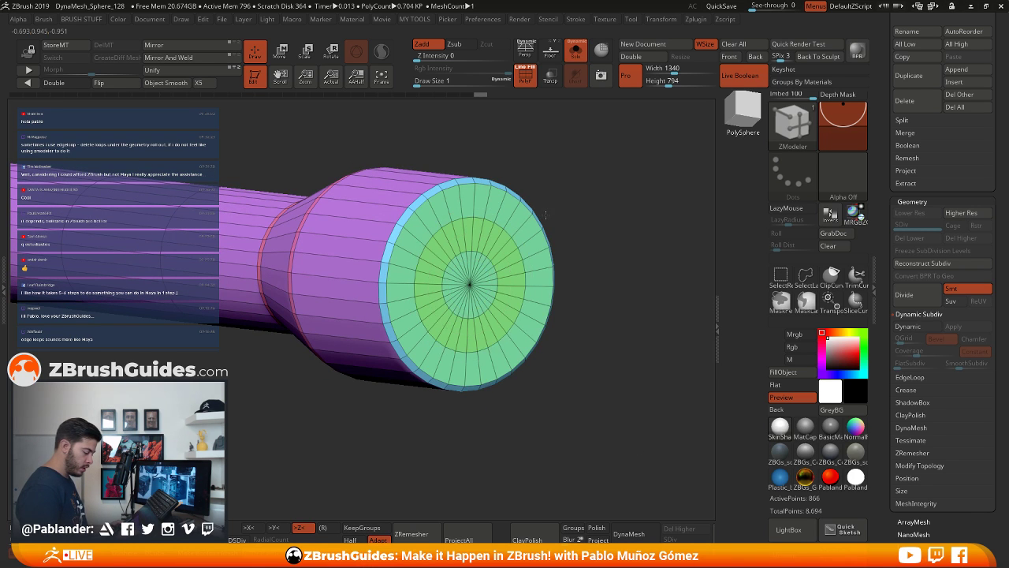
key("ctrl+z")
Set the edge Insert action to Single EdgeLoop and add one loop near the end cap's rim and two around its centre
right_click(517, 237)
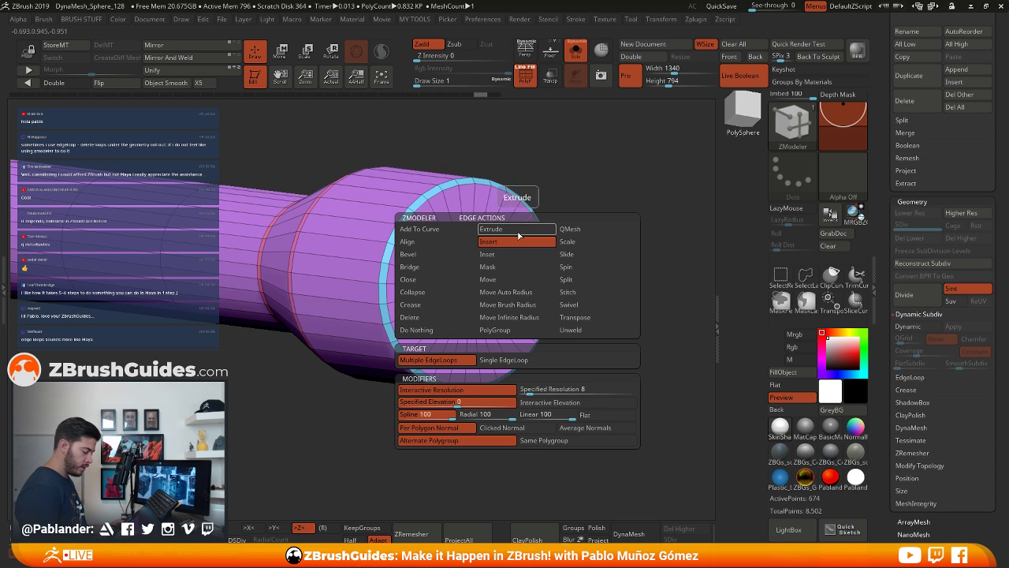
left_click(517, 241)
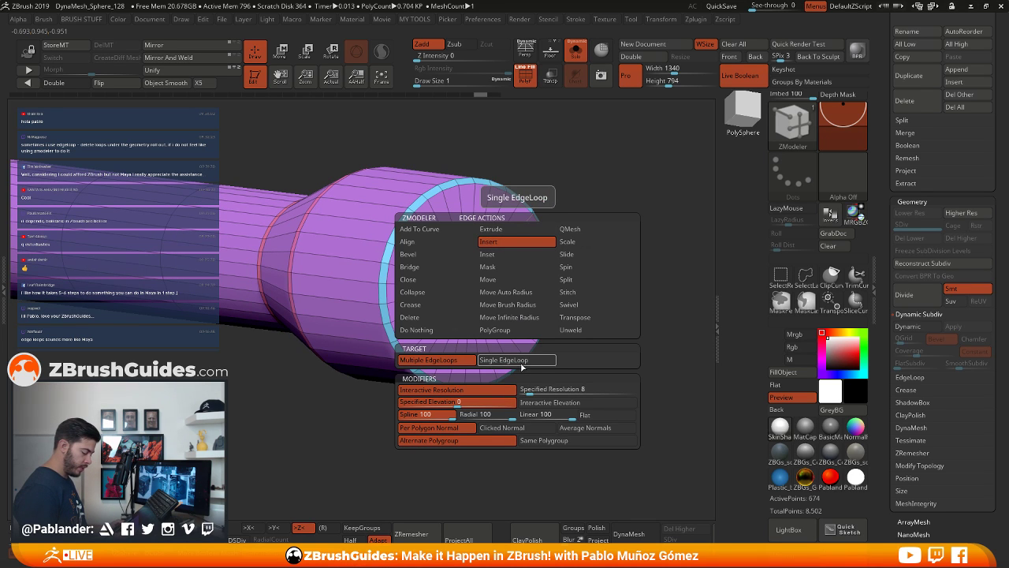
left_click(520, 360)
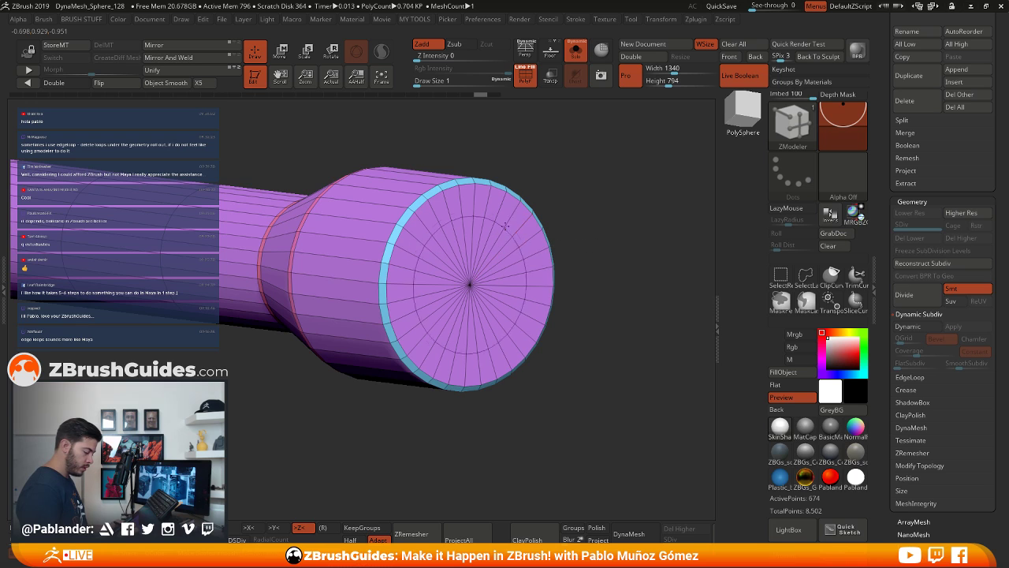
left_click(518, 208)
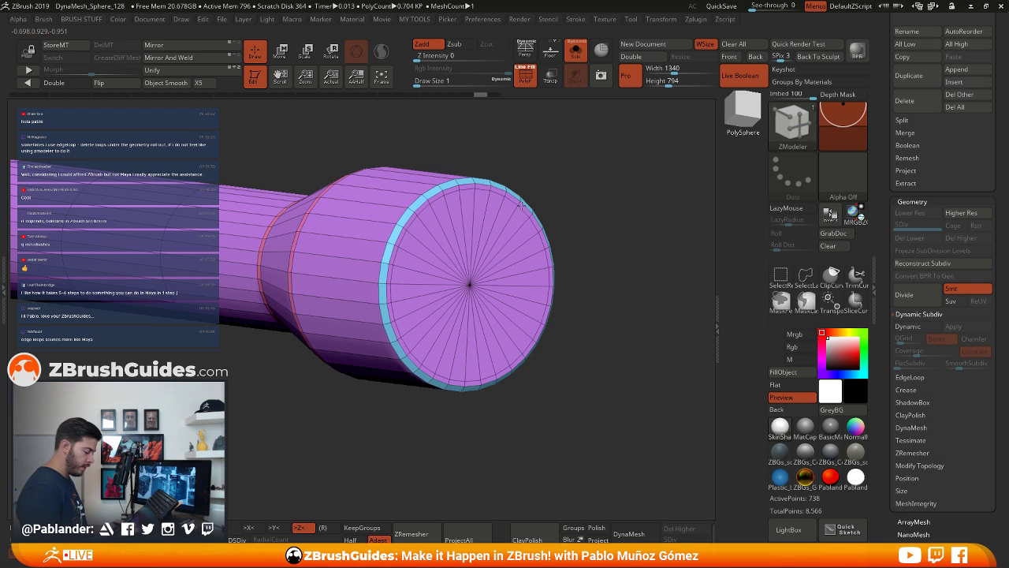
left_click_drag(601, 226, 623, 237)
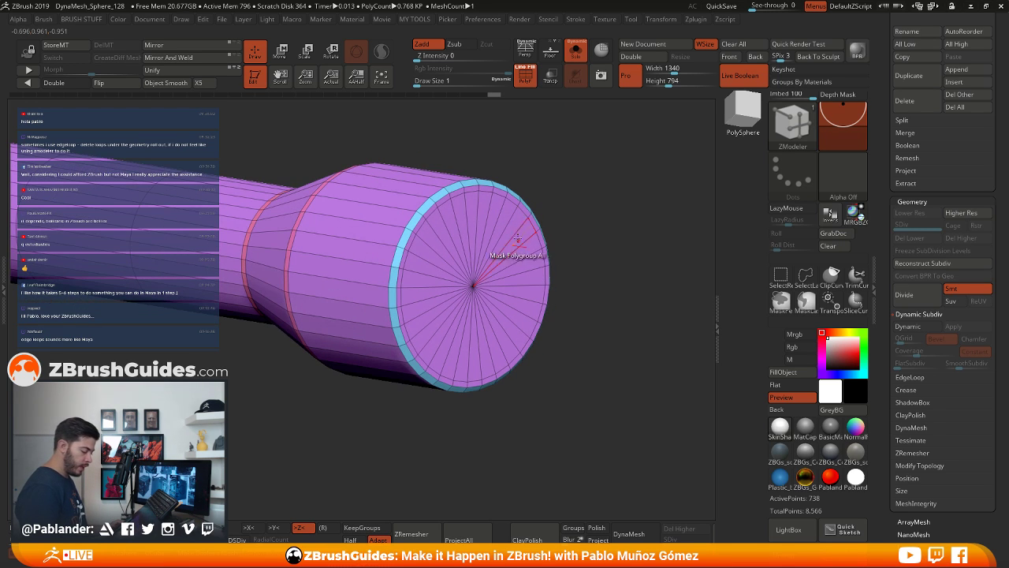
left_click(502, 255)
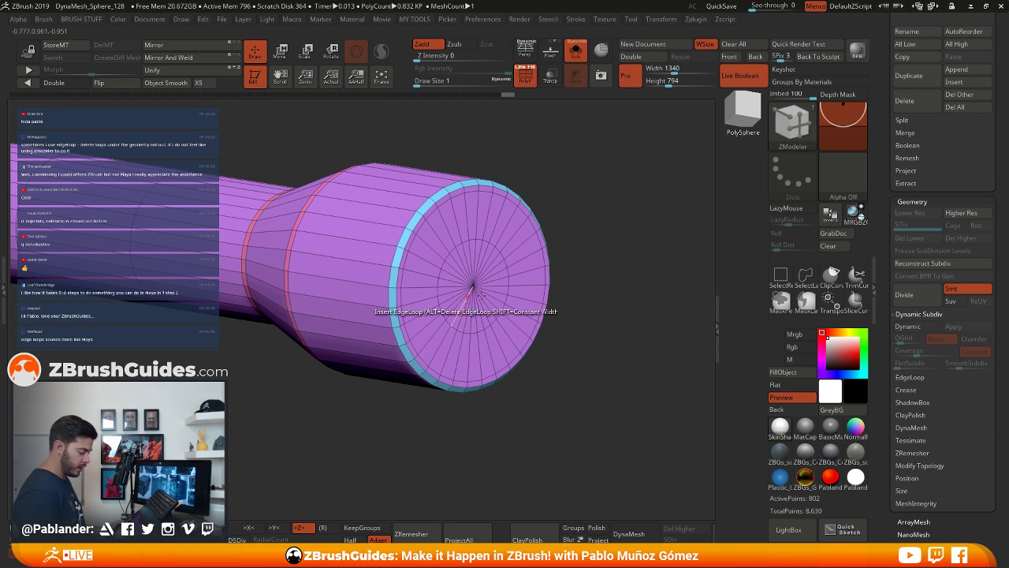
left_click_drag(614, 277, 604, 271)
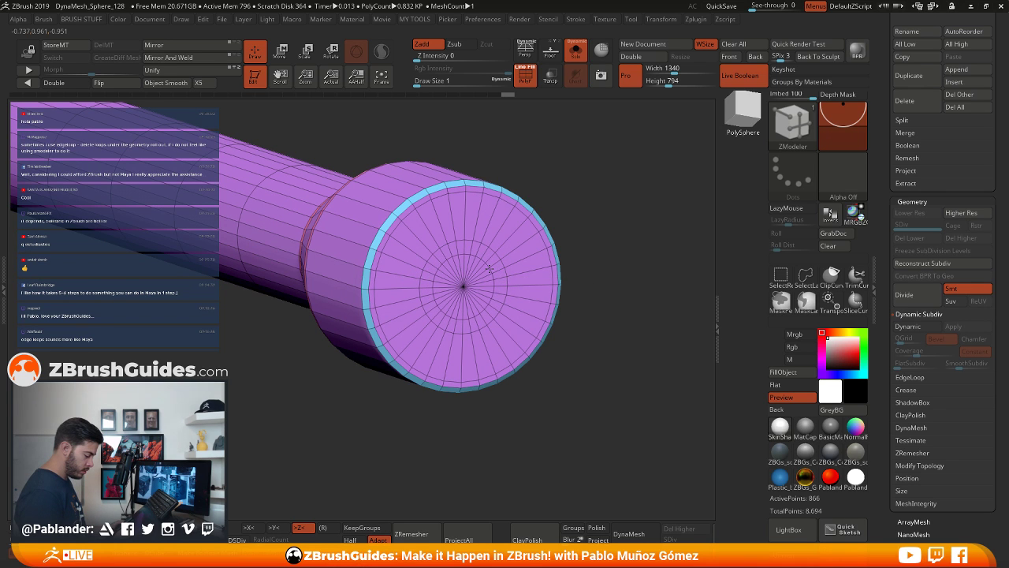
mouse_move(606, 259)
left_mouse_down()
mouse_move(622, 247)
mouse_move(559, 362)
mouse_move(603, 260)
left_mouse_up()
Mark the polygons inside the innermost loop of the end cap as a temporary polygroup
right_click_drag(522, 213, 513, 254, "alt")
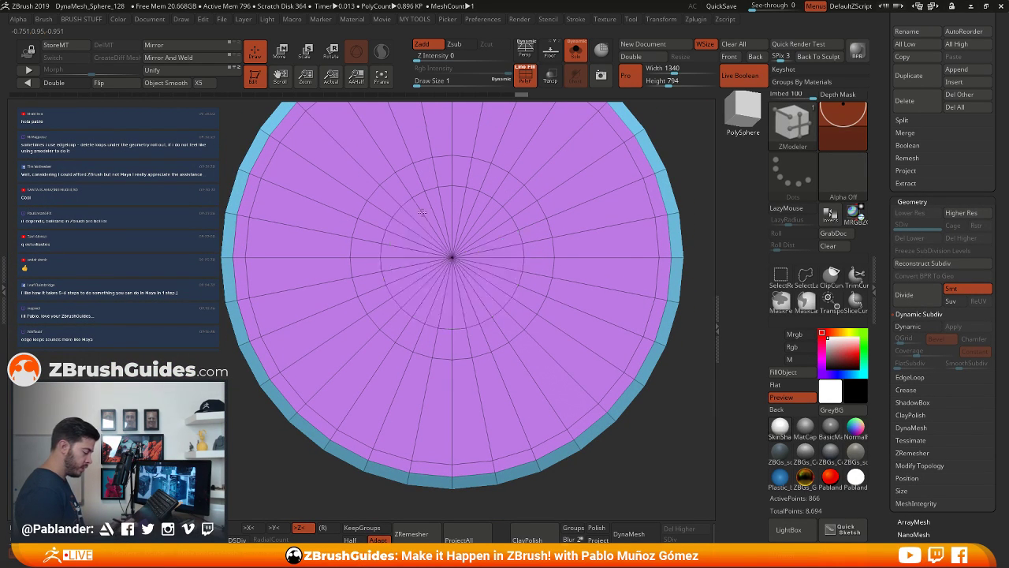
mouse_move(423, 213)
left_mouse_down()
mouse_move(488, 209)
mouse_move(501, 228)
left_mouse_up()
right_click_drag(548, 290, 552, 236, "ctrl")
right_click_drag(552, 236, 698, 242)
mouse_move(698, 241)
right_mouse_down("alt")
mouse_move(597, 244)
mouse_move(560, 259)
right_mouse_up("alt")
Push the marked centre polygons inward with QMesh on Polygroup All to form a round recess in the end cap
key("space")
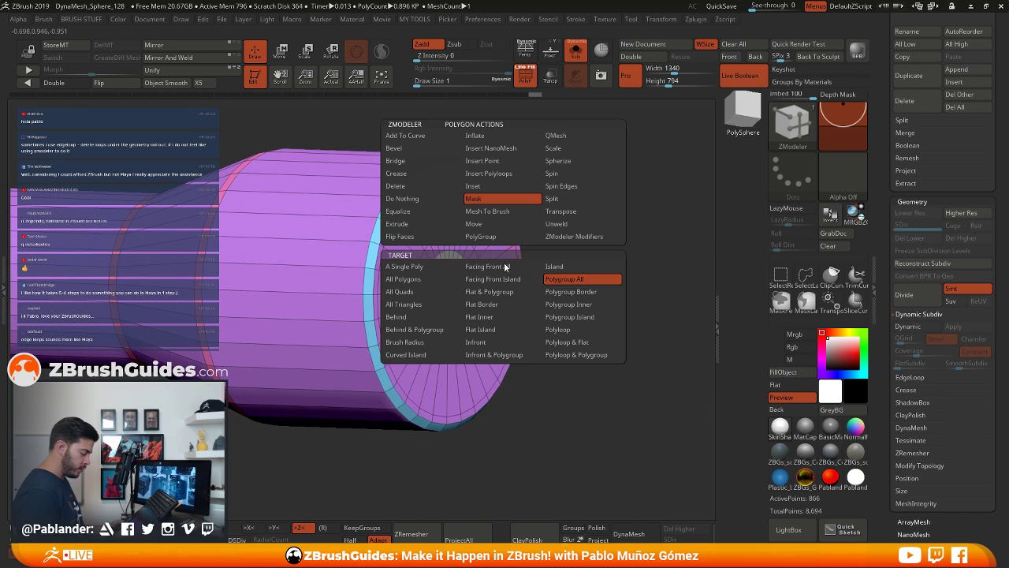
left_click(575, 136)
right_click_drag(608, 245, 575, 292, "ctrl")
key("space")
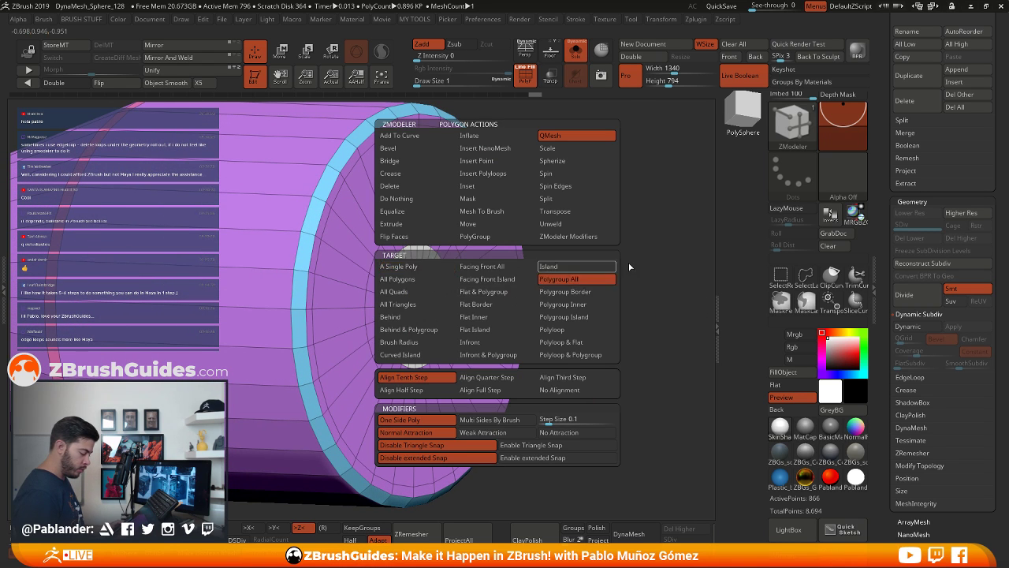
right_click_drag(635, 260, 612, 270)
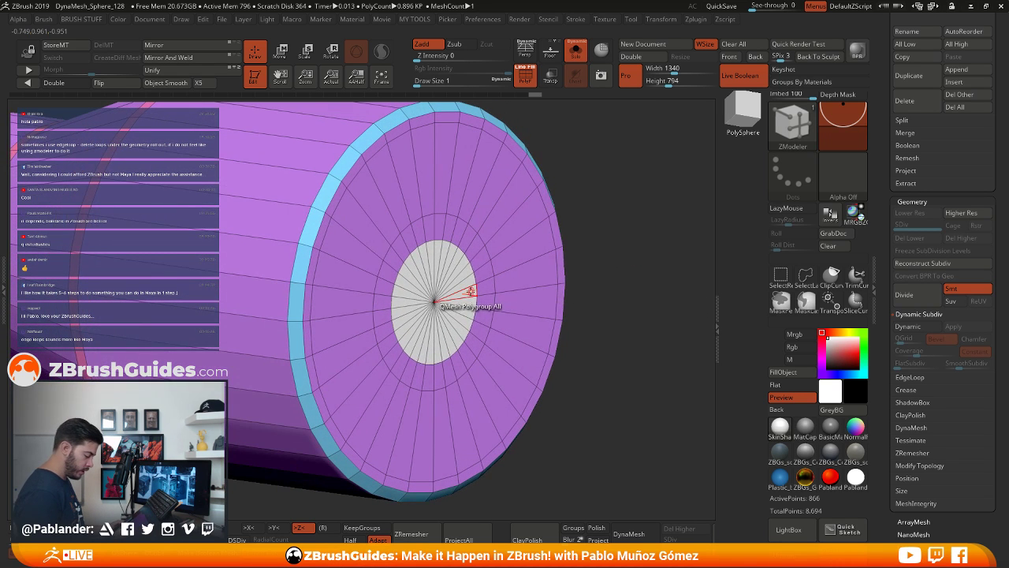
left_click_drag(458, 291, 395, 294)
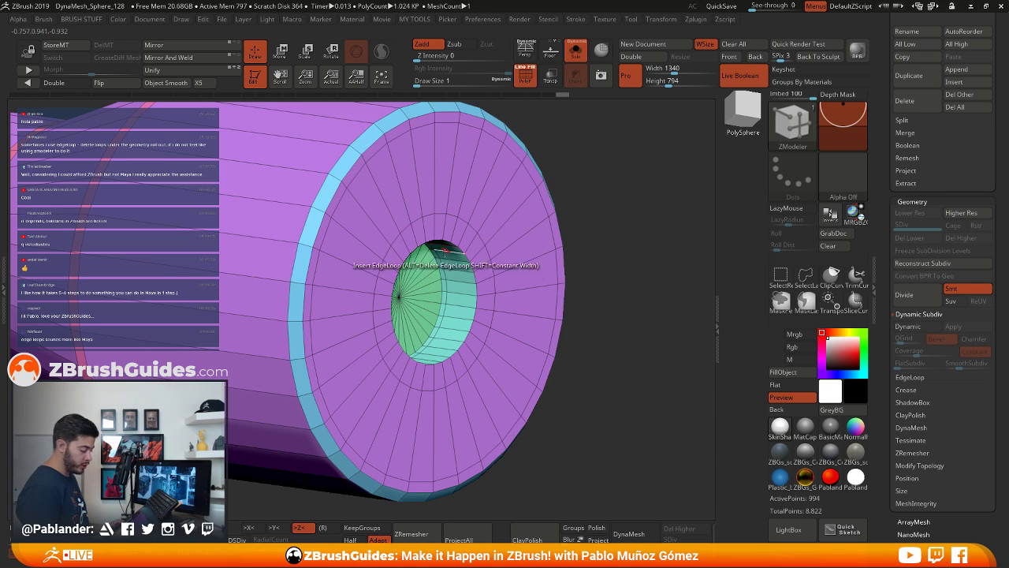
Bevel the complete edge loop around the recess opening in the end cap with a narrow bevel
right_click_drag(427, 254, 473, 272)
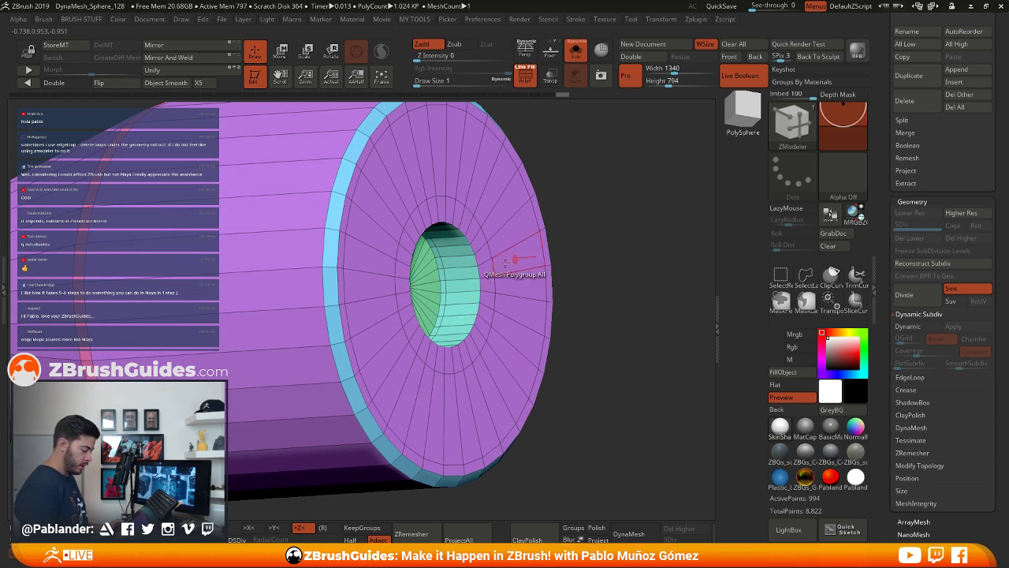
key("space")
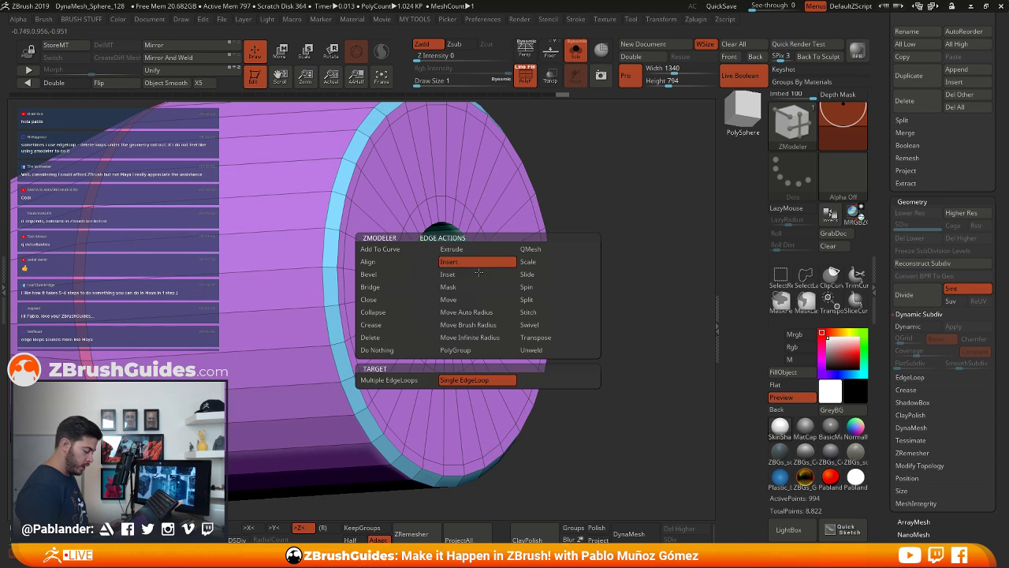
left_click(397, 275)
left_click_drag(483, 270, 481, 270)
Combine all of the bar's polygons into a single polygroup
left_click_drag(579, 272, 562, 302, "alt")
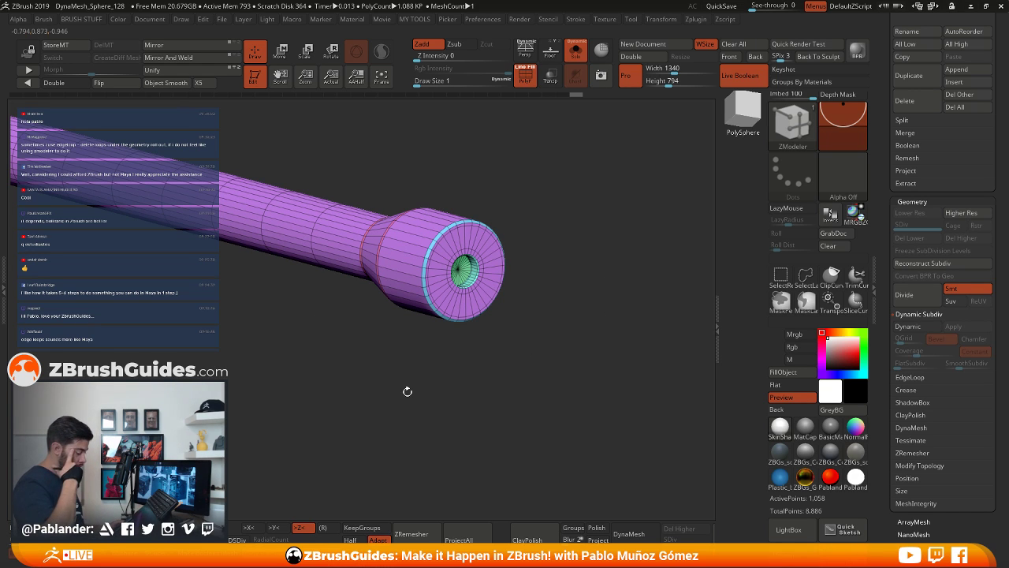
left_click_drag(535, 282, 572, 351)
key("ctrl+w")
scroll(886, 386, "down", 10)
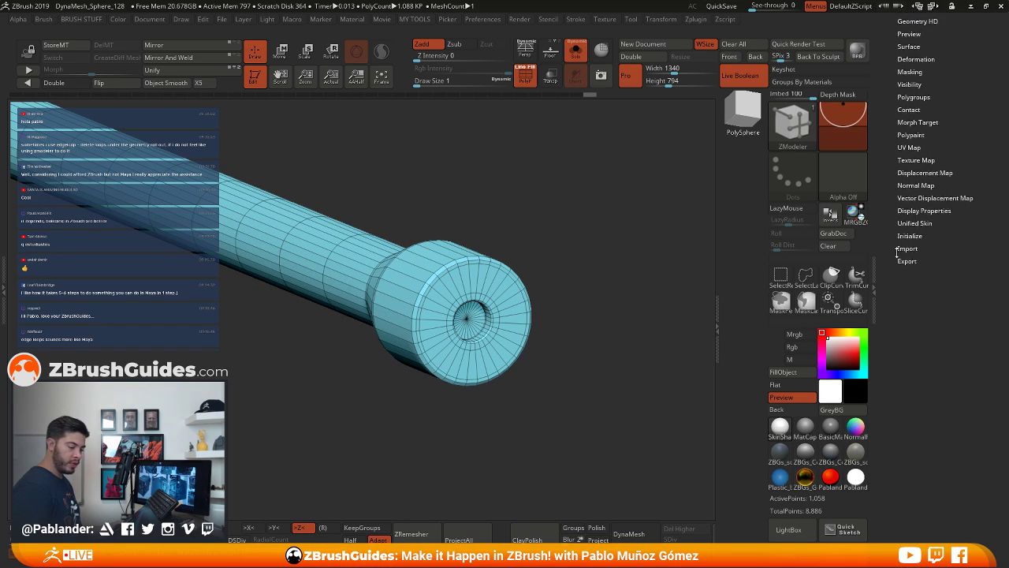
left_click_drag(933, 419, 935, 417)
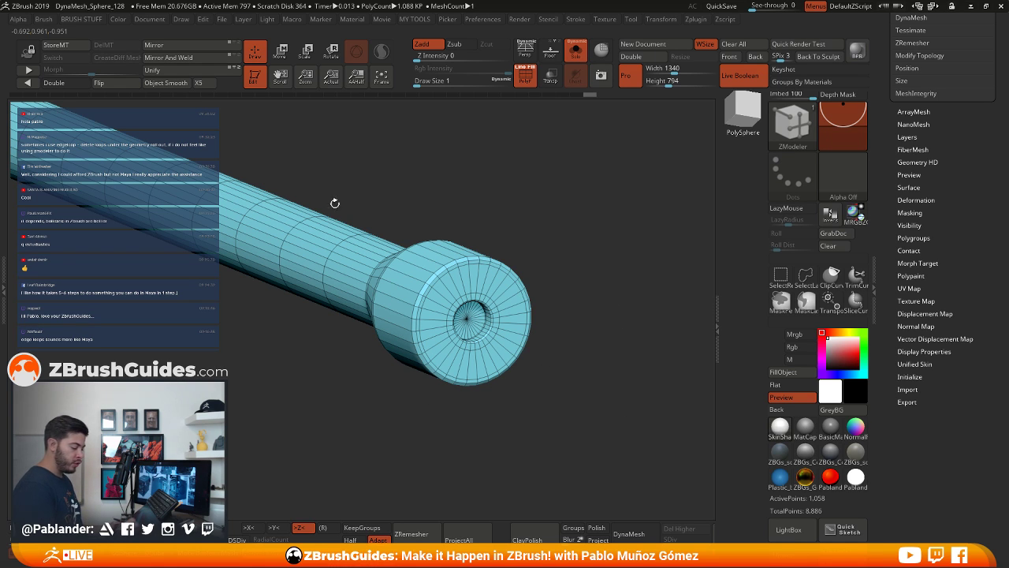
left_click_drag(607, 394, 610, 376)
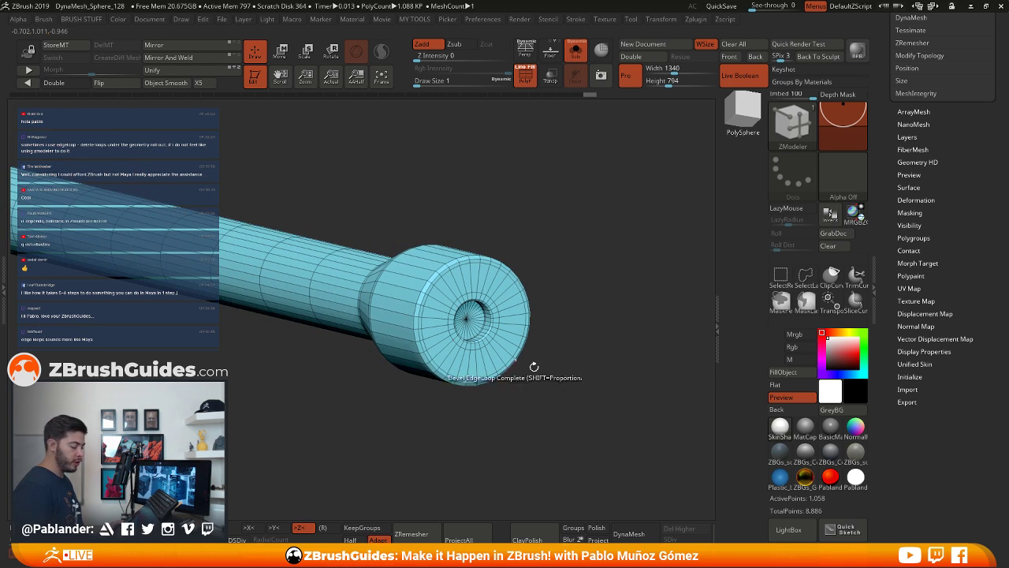
left_click_drag(534, 367, 584, 394)
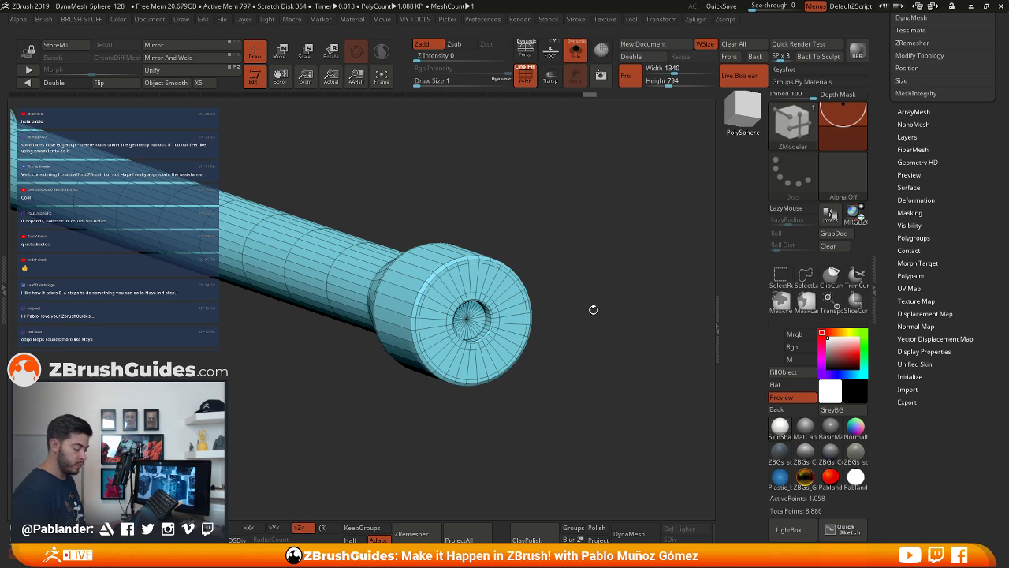
left_click_drag(592, 309, 617, 352)
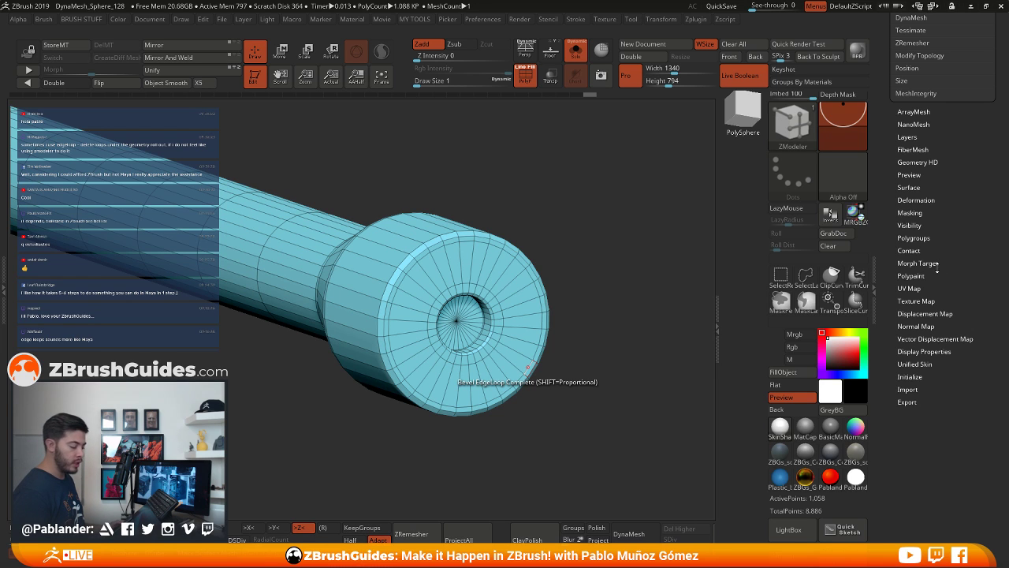
Switch to the Move brush with a draw size of 5 and show the bar's polyframe
key("b")
key("m")
key("v")
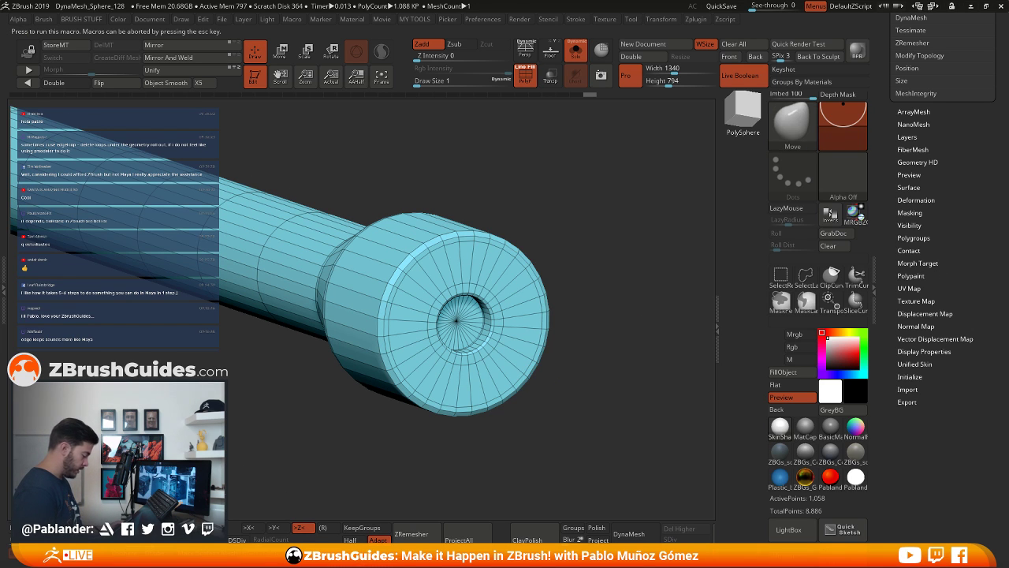
key("space")
left_click_drag(573, 292, 523, 293)
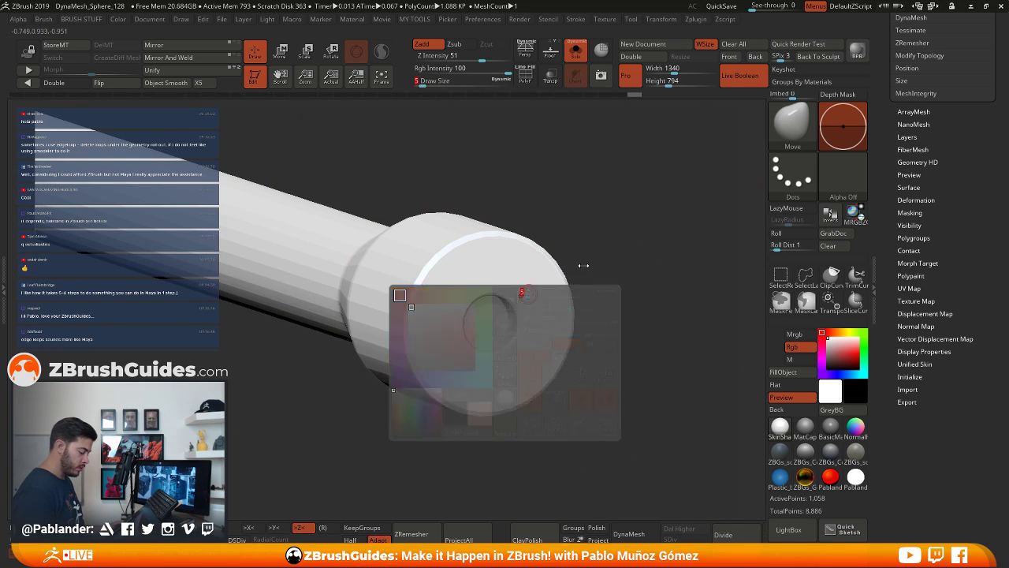
left_click(531, 81)
left_click_drag(623, 268, 658, 294)
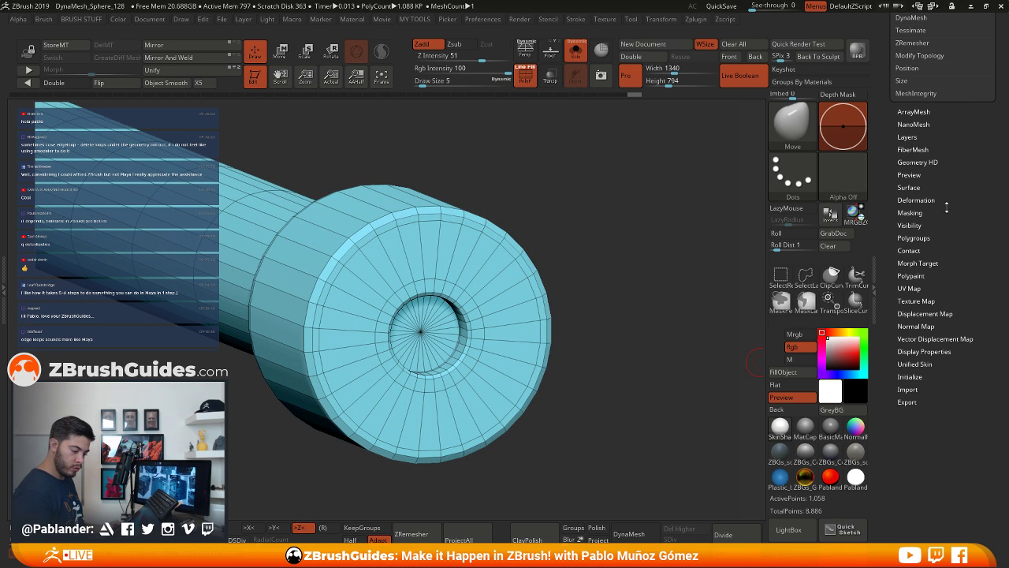
Open the polygroup options and assign all visible polygons of the bar to one group with Group Visible
scroll(951, 209, "down", 1)
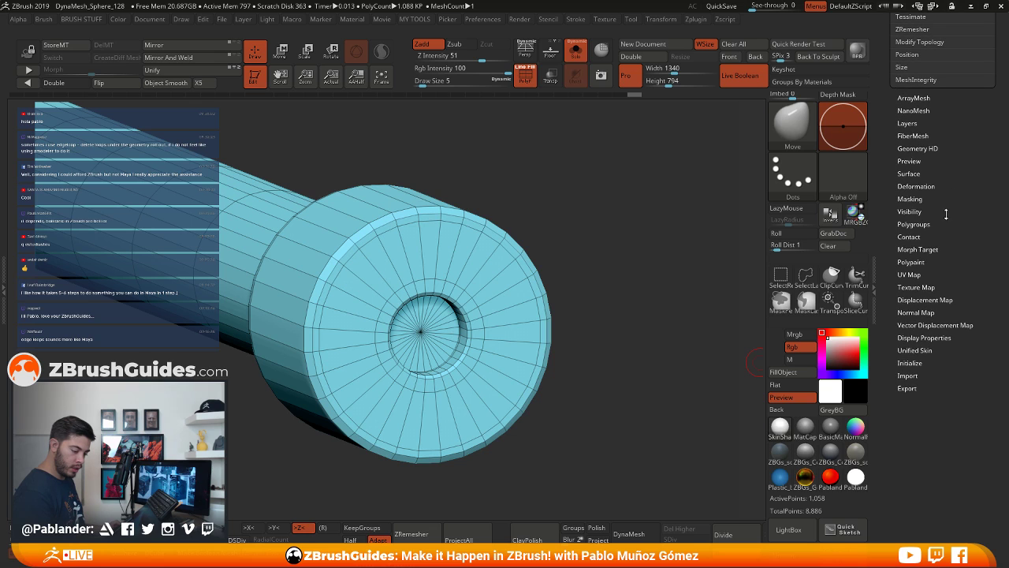
scroll(949, 267, "down", 1)
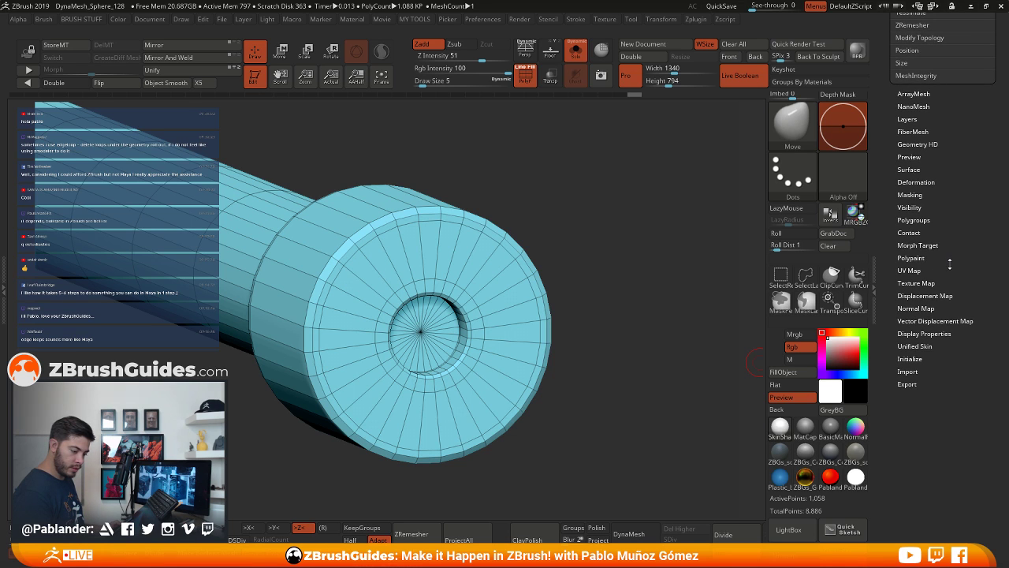
left_click(930, 221)
left_click_drag(909, 211, 918, 295)
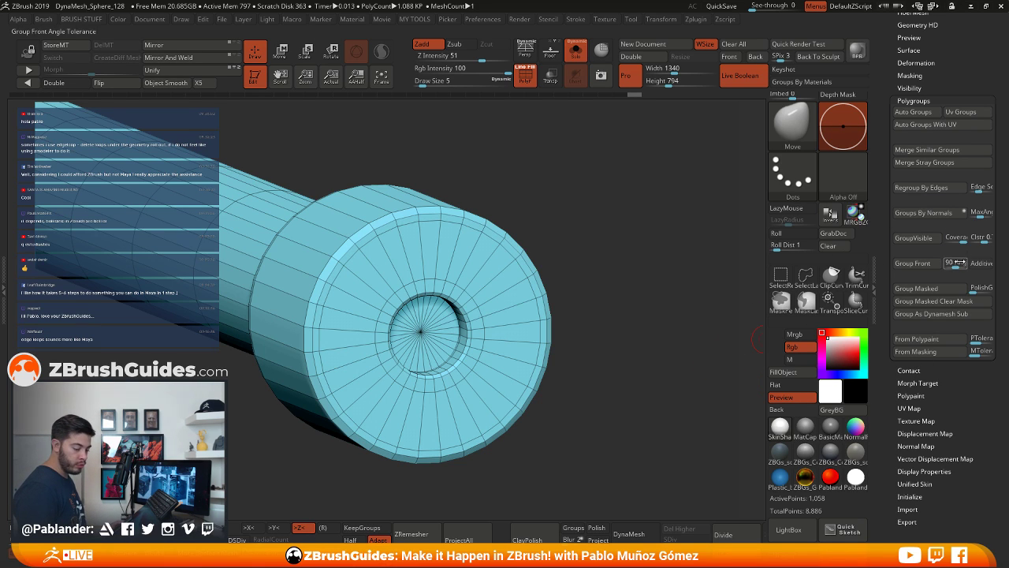
left_click(916, 240)
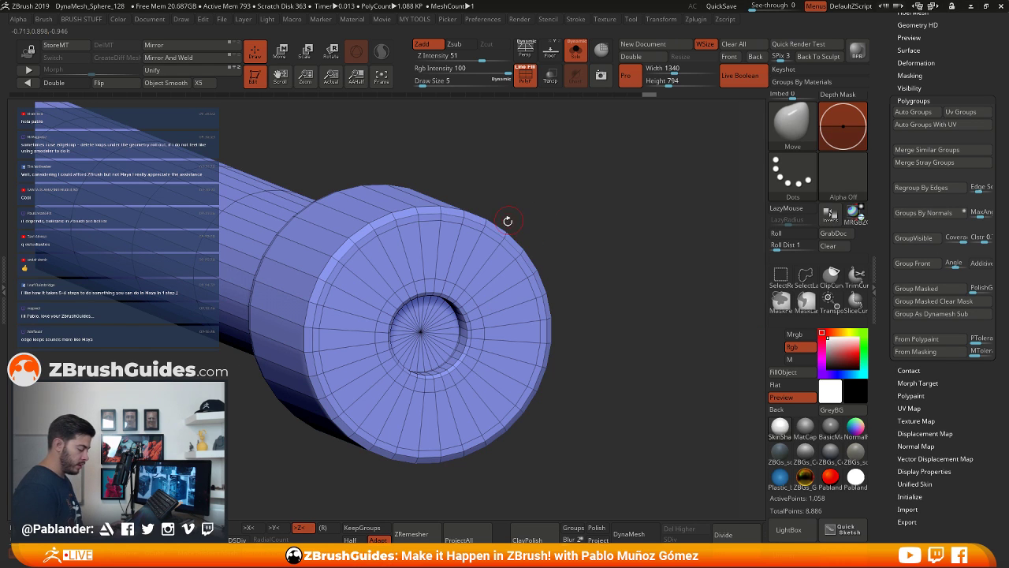
Try to group the bar's camera-facing polygons with Group Front from a straight-on and an angled view of the end cap
left_click_drag(544, 202, 590, 180)
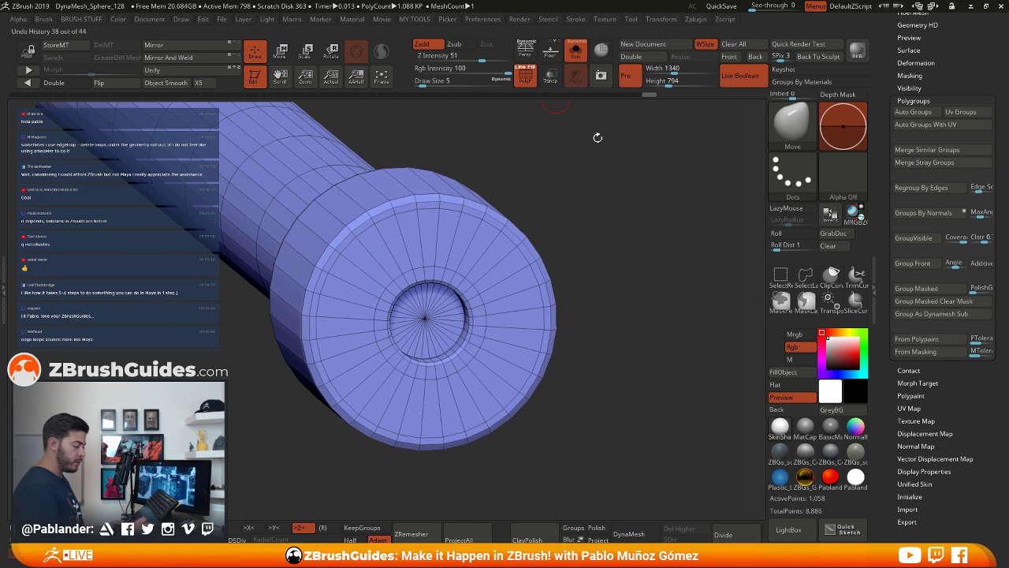
left_click_drag(596, 134, 619, 248)
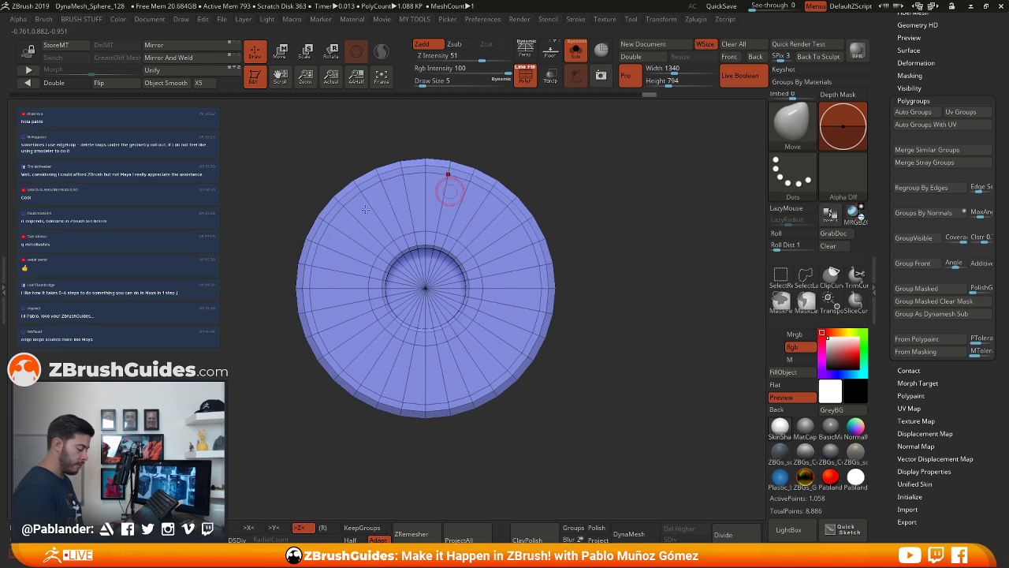
left_click(916, 264)
left_click_drag(613, 287, 483, 328)
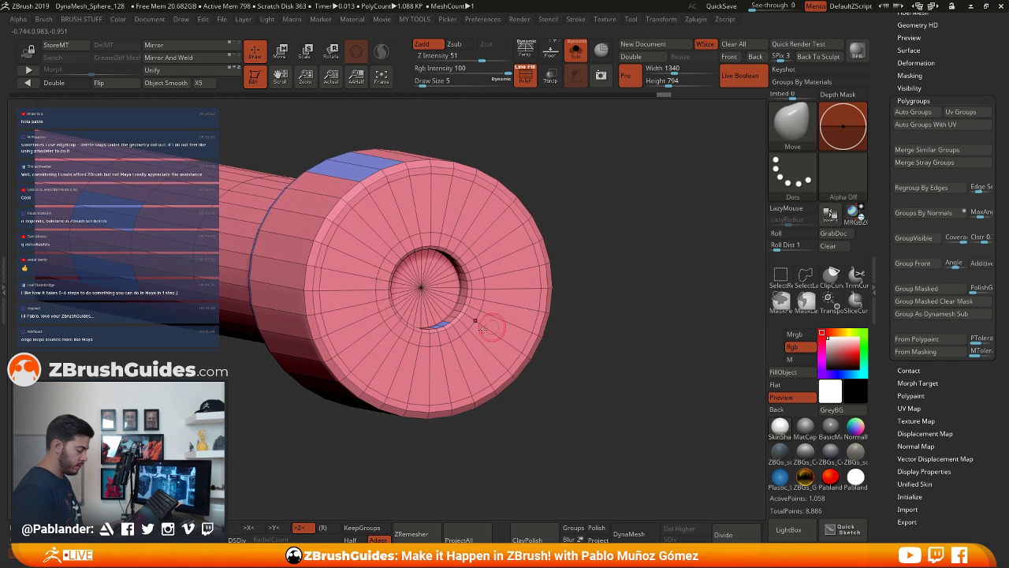
left_click_drag(593, 310, 635, 326)
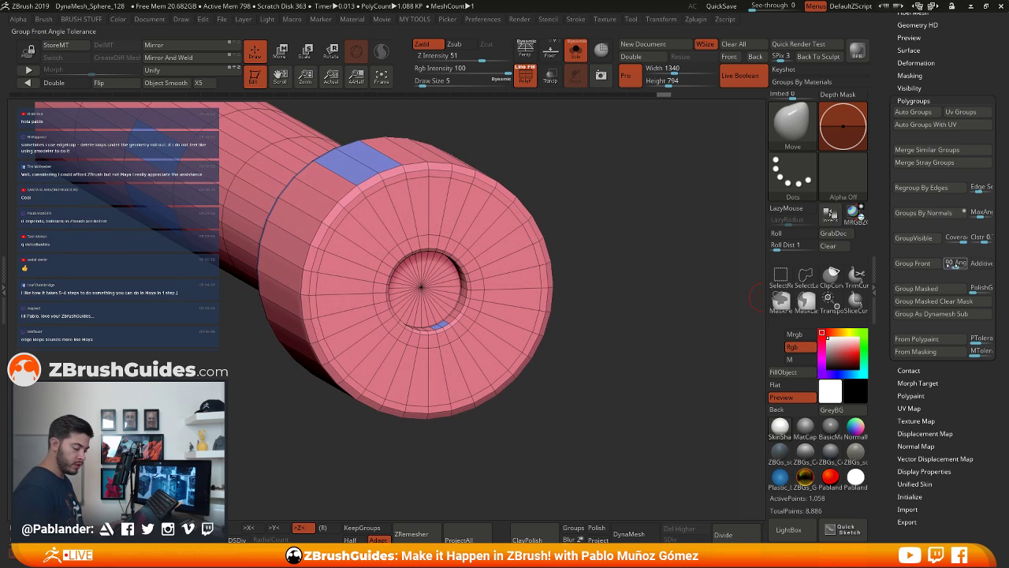
left_click(918, 267)
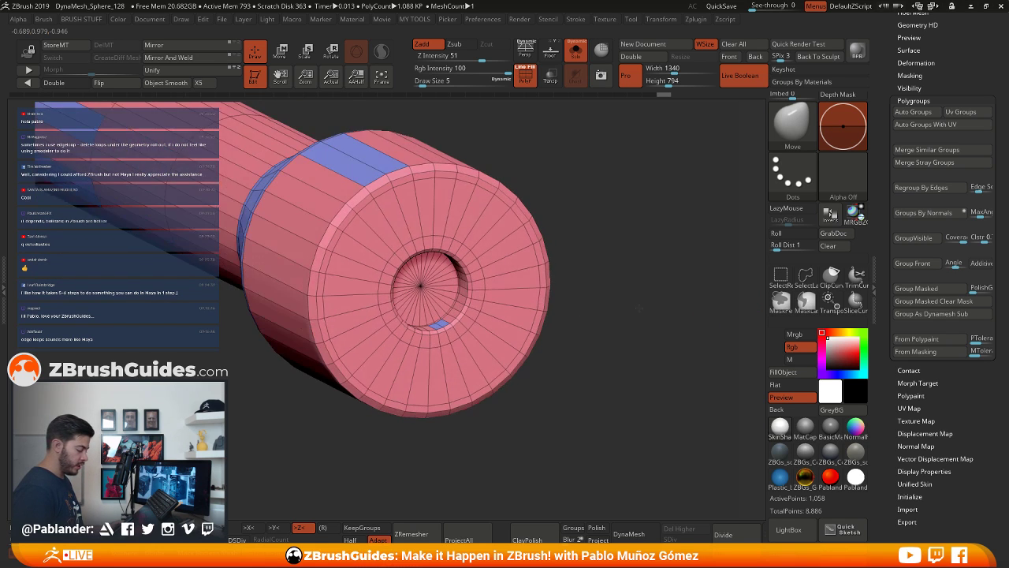
key("ctrl+z")
Split the bar into polygroups by surface direction with Groups By Normals
left_click_drag(613, 264, 615, 283, "alt")
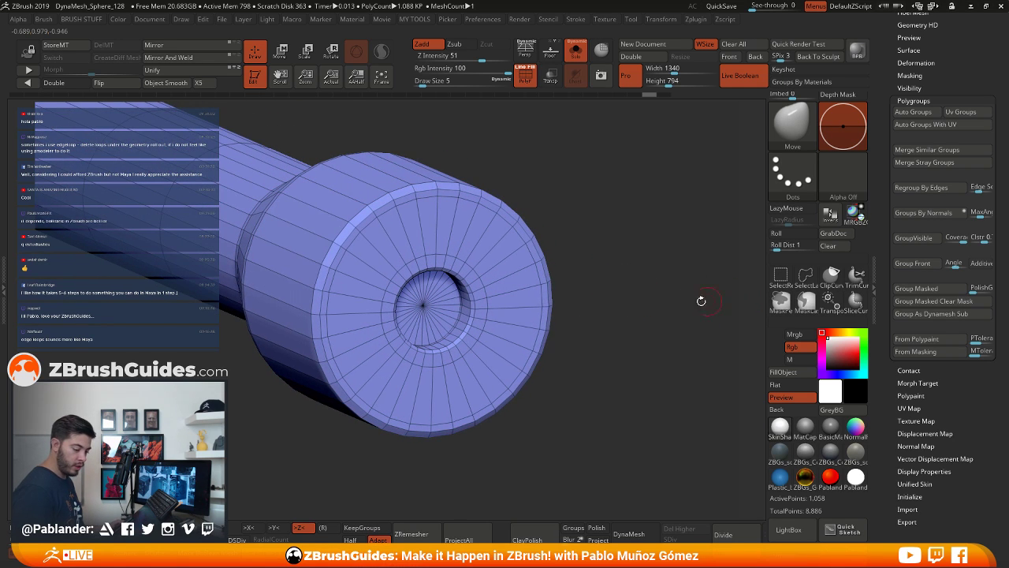
left_click_drag(701, 301, 755, 286)
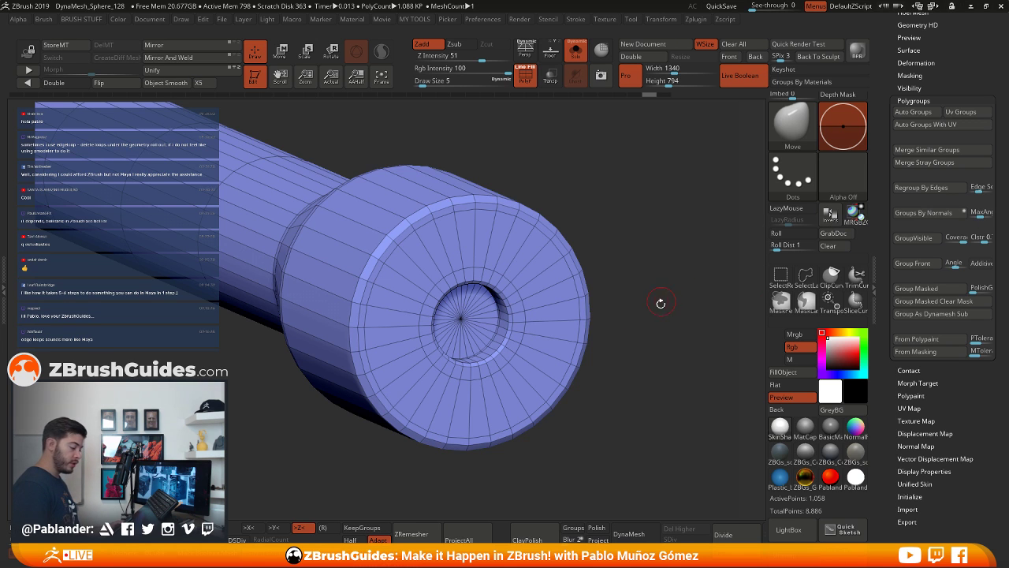
left_click_drag(660, 300, 947, 250)
left_click(923, 212)
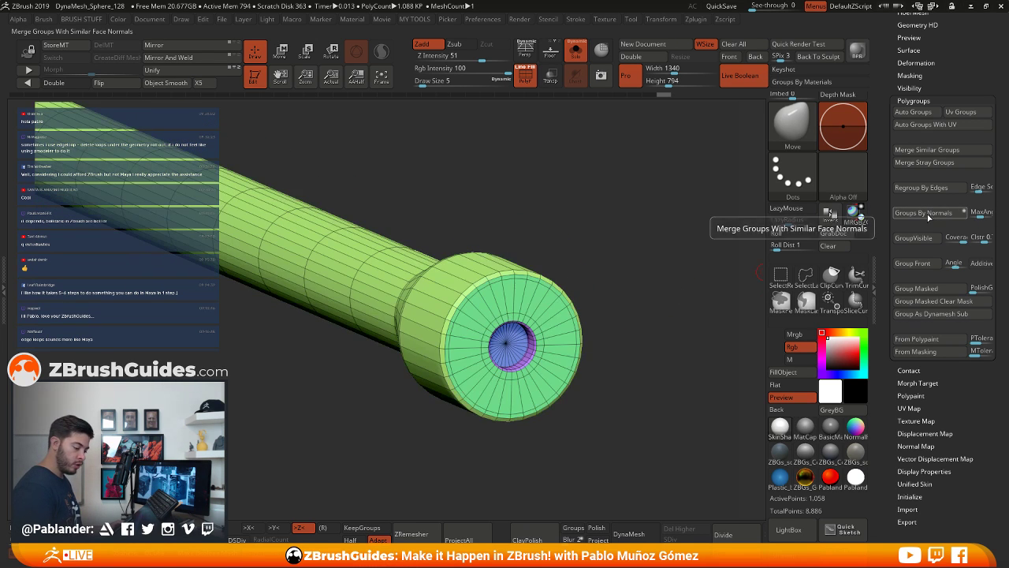
Examine the polygroups on the bar's outer surface, end cap face and recess from several angles
left_click_drag(625, 400, 652, 308)
left_click_drag(658, 293, 736, 266)
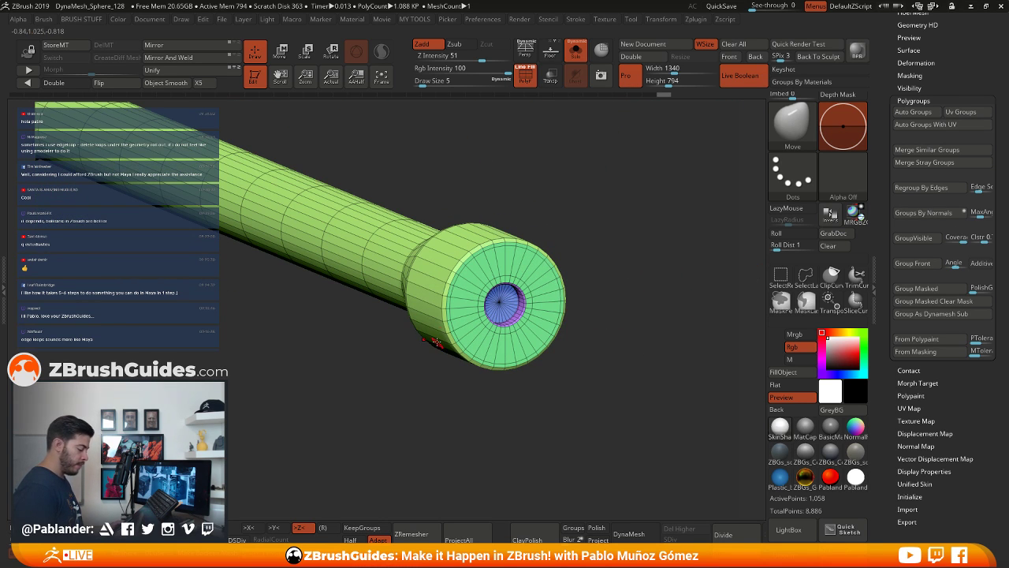
left_click_drag(592, 315, 633, 313)
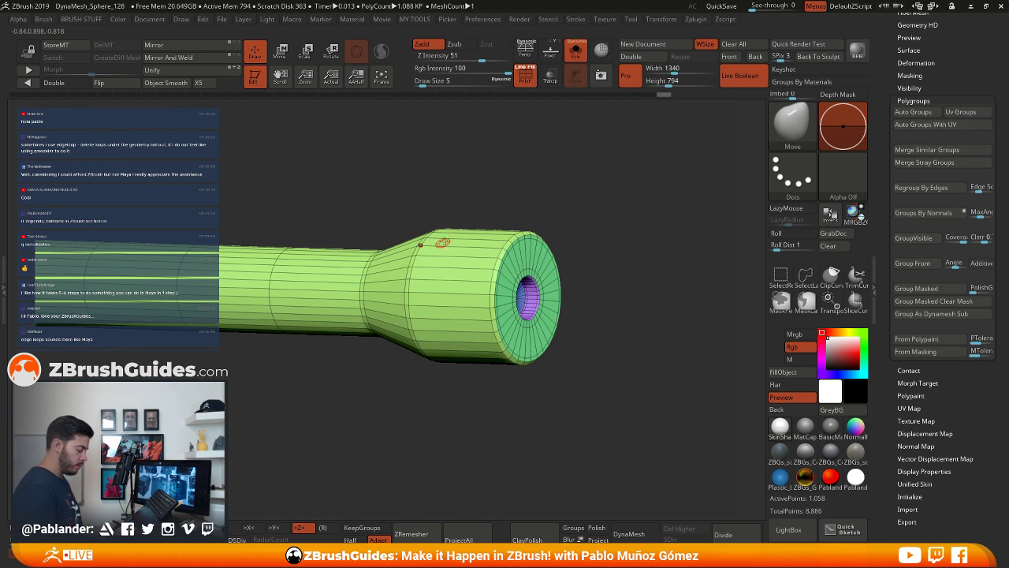
left_click_drag(627, 344, 596, 354)
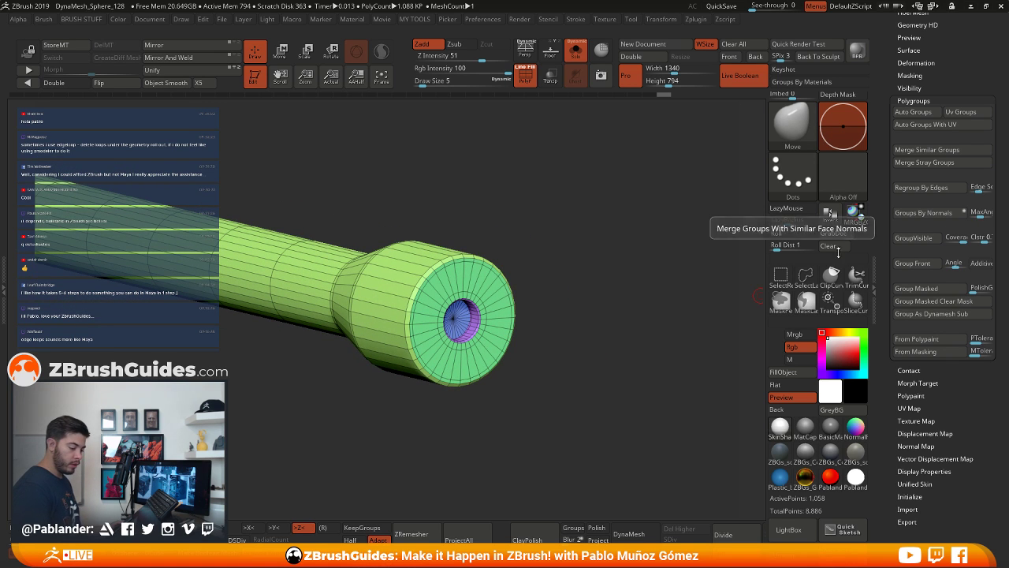
left_click_drag(642, 318, 662, 260)
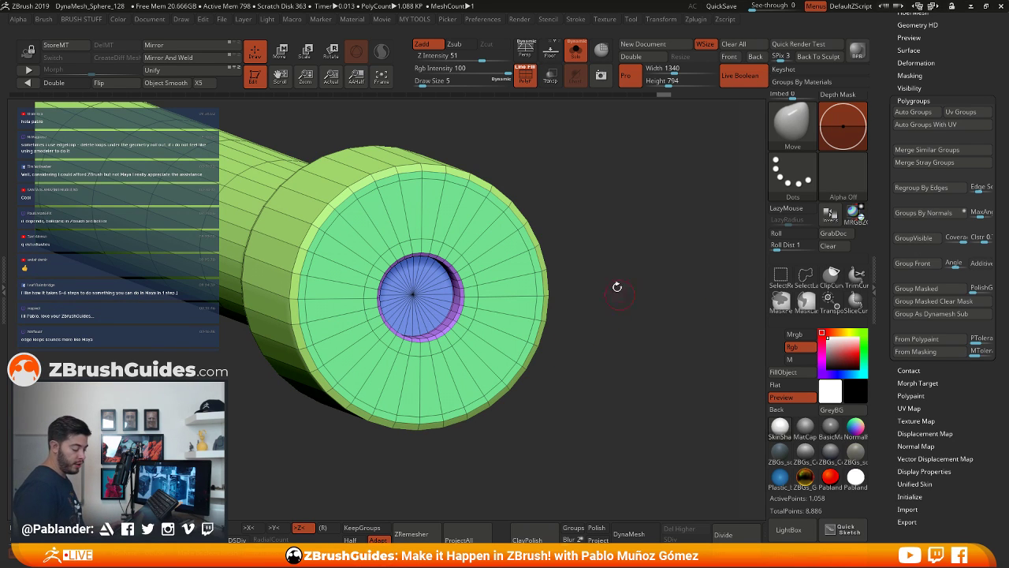
left_click_drag(633, 282, 645, 294)
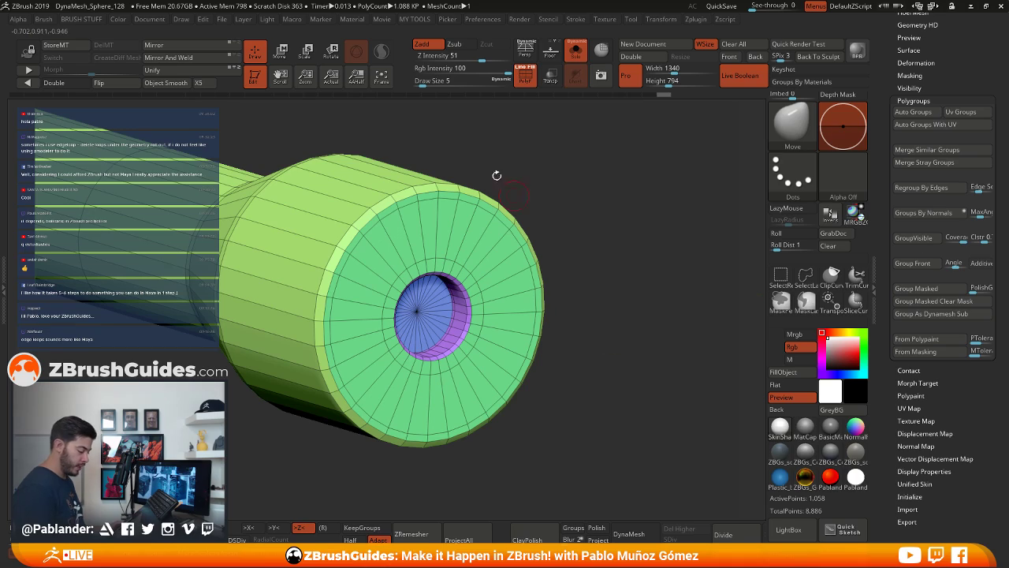
left_click_drag(604, 347, 593, 270)
right_click_drag(592, 270, 609, 292)
right_click_drag(533, 282, 559, 307, "ctrl")
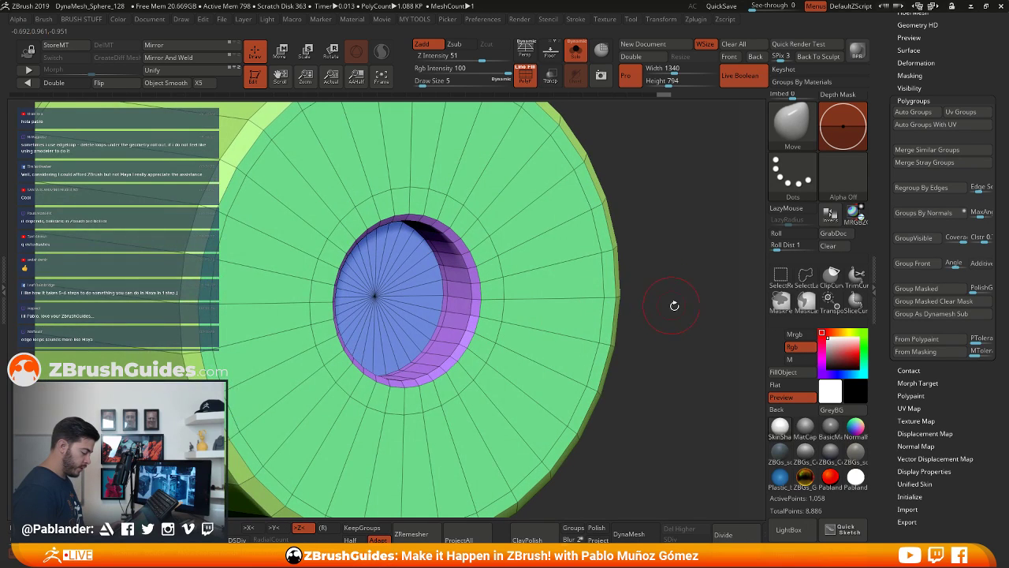
left_click_drag(673, 302, 633, 309)
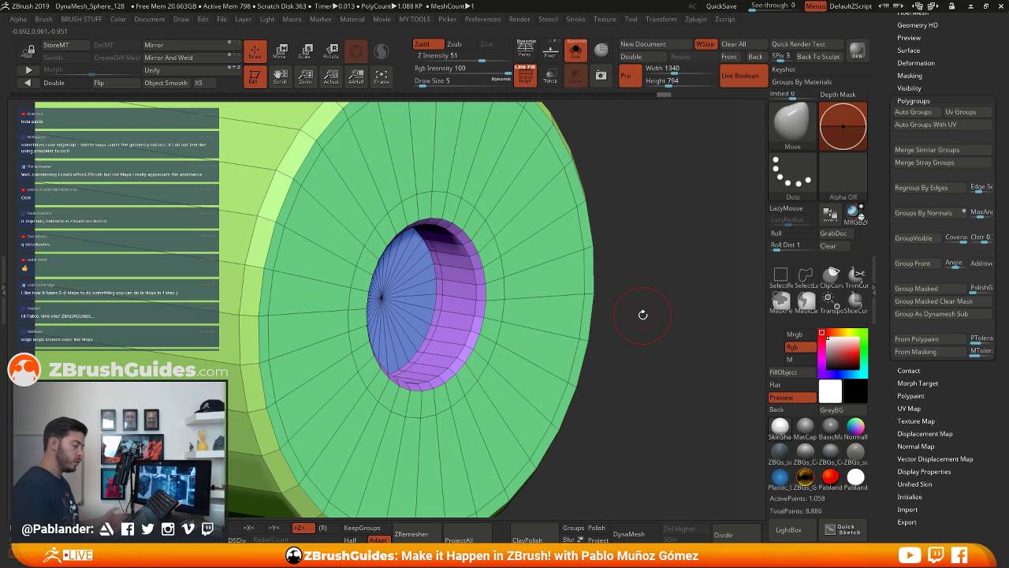
Isolate the bar's straight middle section between the flared ends, assign it its own polygroup, and show the whole bar again
left_click_drag(664, 310, 601, 187, "alt")
left_click_drag(609, 390, 612, 285, "alt")
left_click_drag(564, 357, 639, 314, "alt")
left_click_drag(610, 345, 331, 318, "alt")
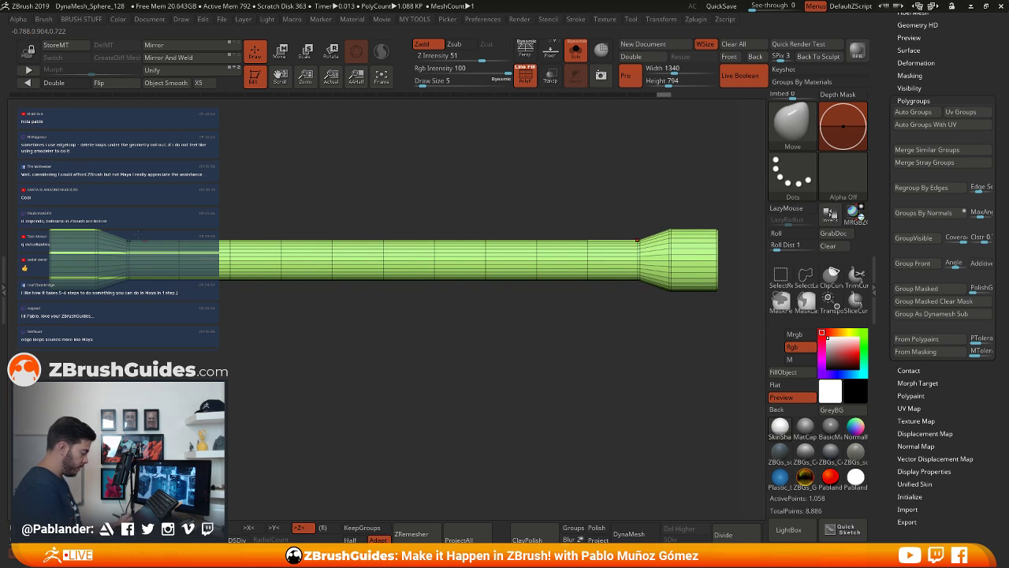
key("ctrl+shift")
left_click_drag(128, 219, 642, 364, "ctrl+shift")
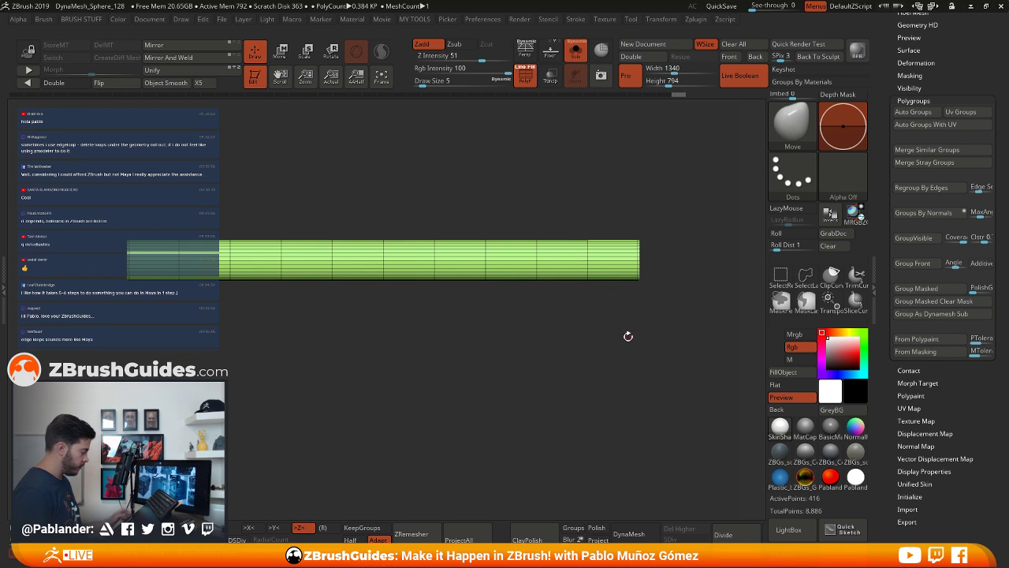
key("ctrl+w")
left_click(620, 350, "ctrl+shift")
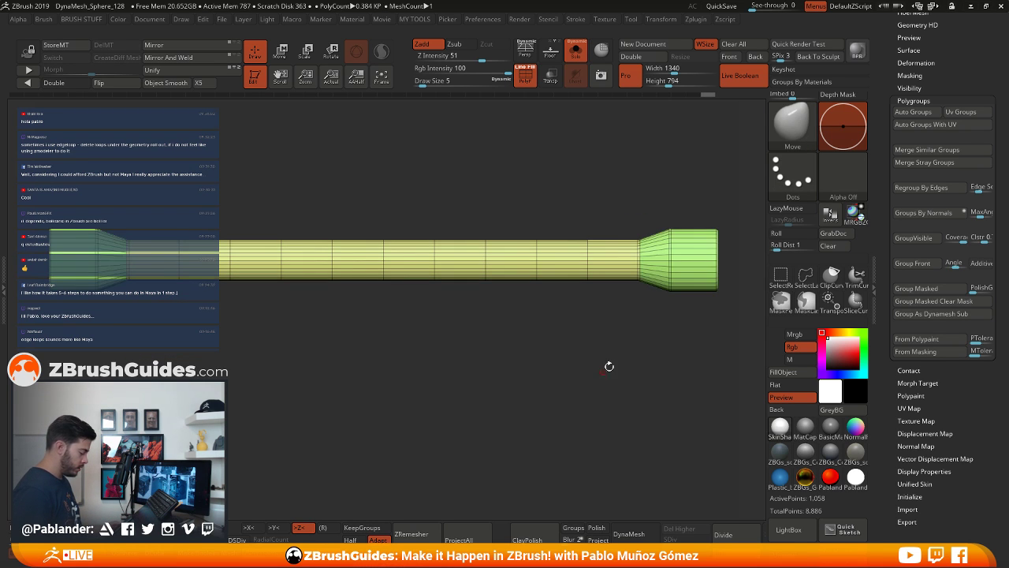
Return to the subtool list, turn off Solo to show the whole radio body, and hide the polyframe
left_click_drag(623, 354, 755, 296)
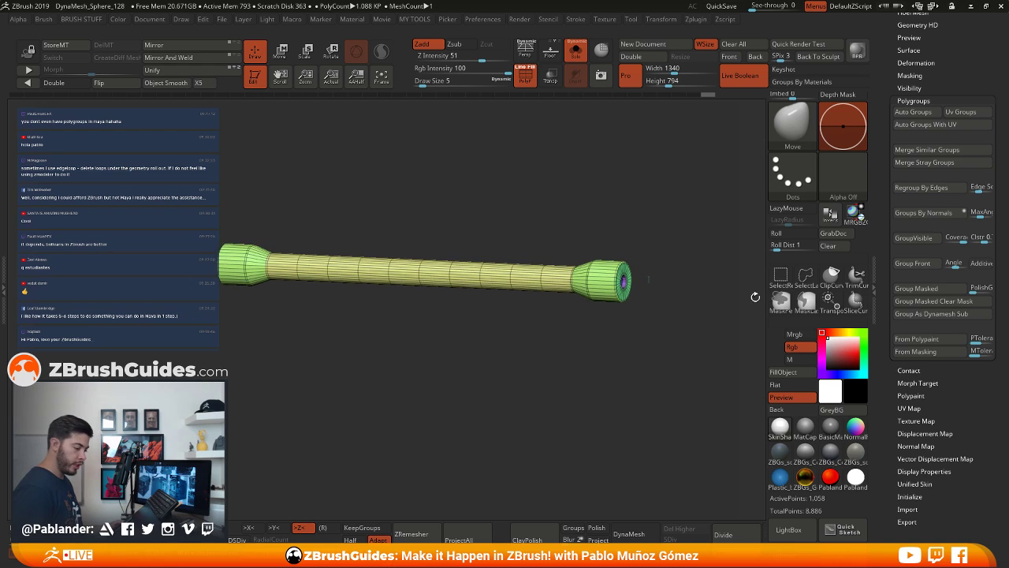
left_click_drag(935, 83, 917, 299)
left_click(920, 219)
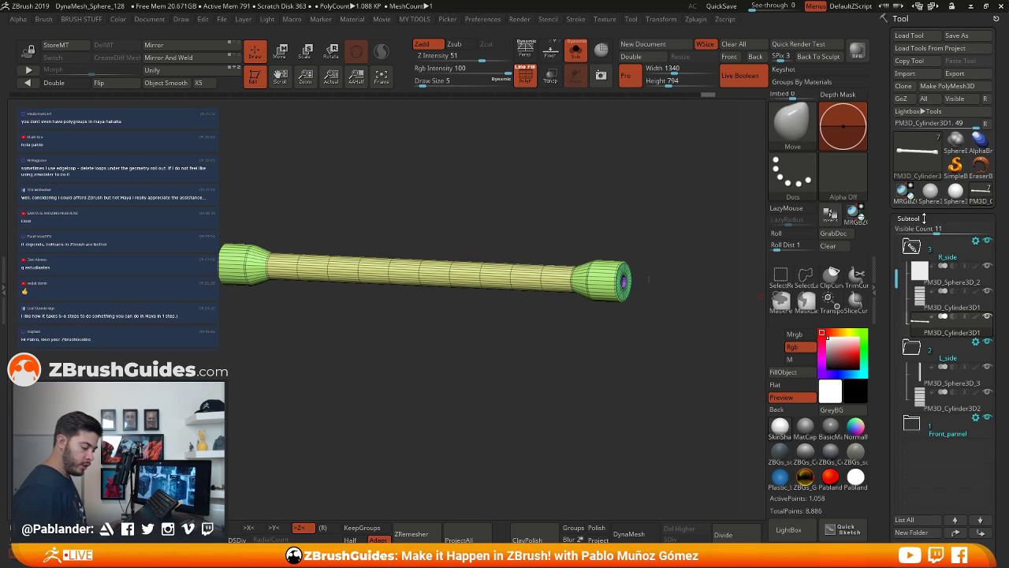
left_click(576, 51)
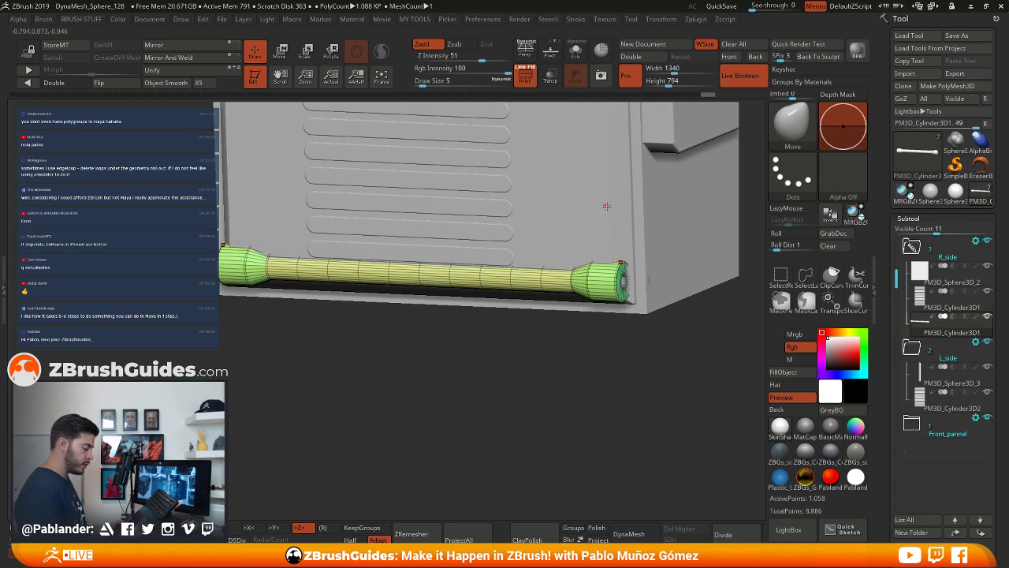
left_click(526, 77)
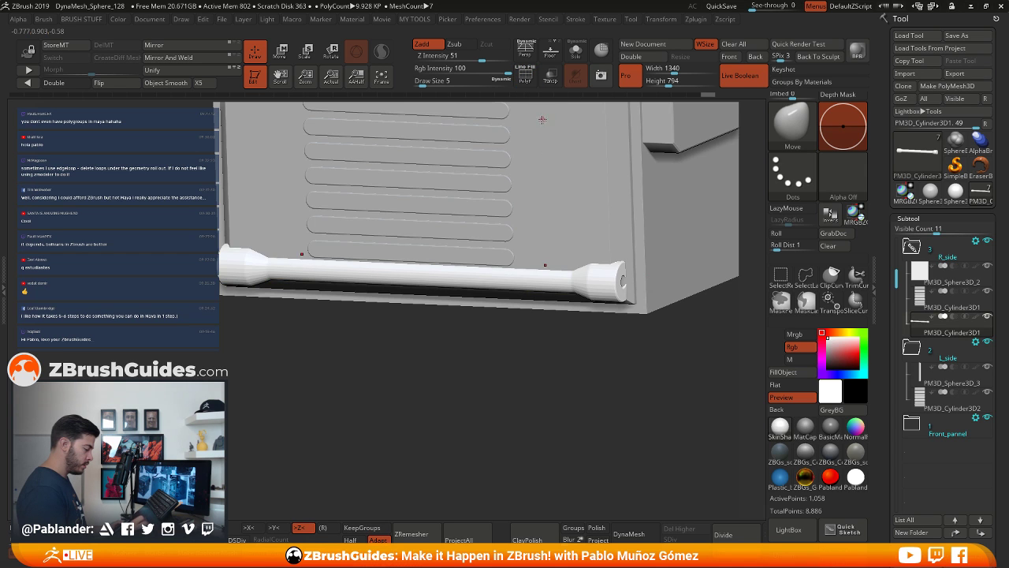
Shorten the bar along its length with the gizmo, scaling by about 0.96 to fit the side panel, and return to Draw mode
left_click_drag(577, 250, 542, 318, "alt")
key("w")
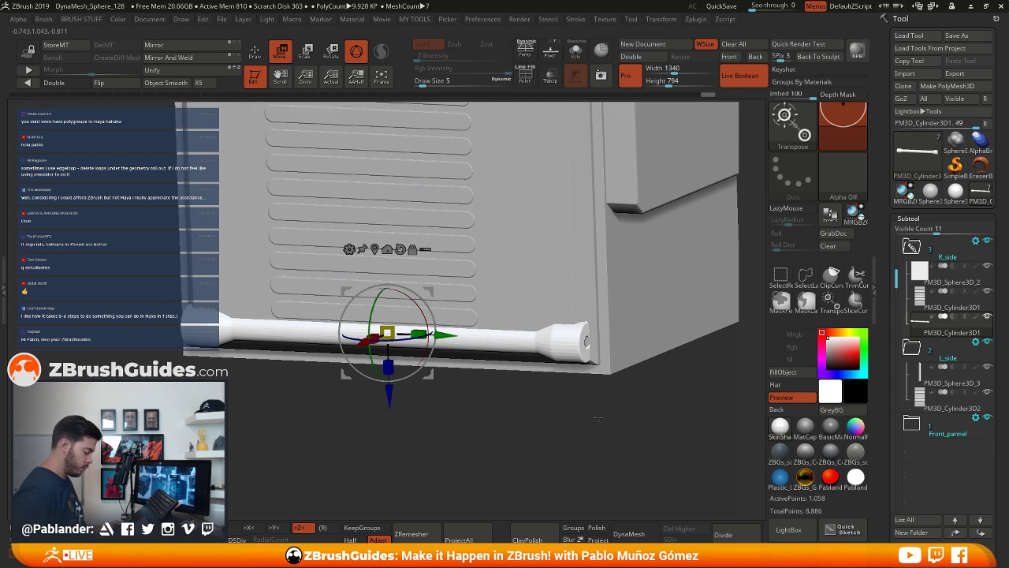
left_click_drag(597, 415, 529, 409, "shift")
left_click_drag(526, 332, 484, 348)
left_click_drag(260, 327, 265, 328)
left_click_drag(396, 437, 455, 338)
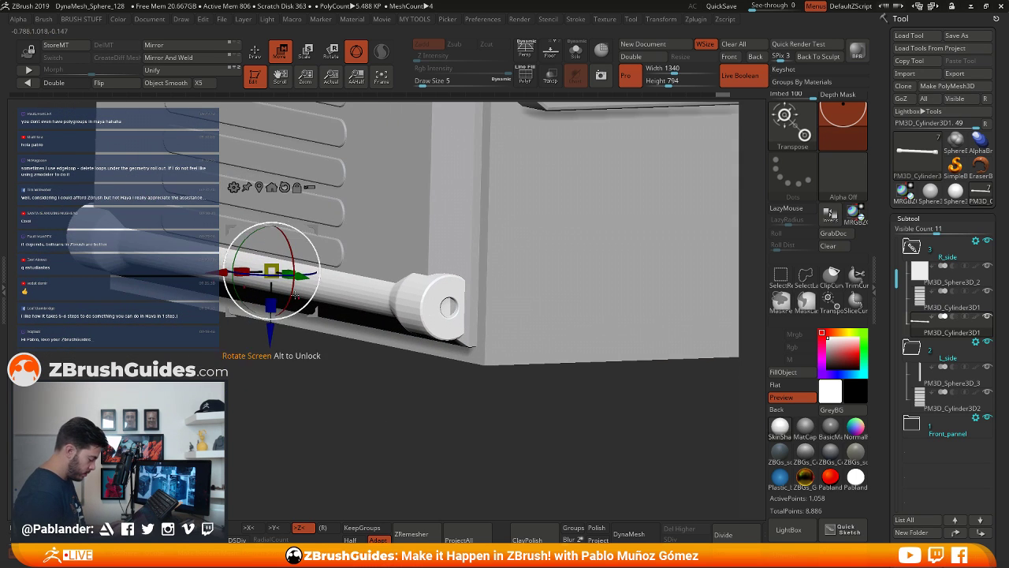
left_click_drag(287, 272, 298, 272)
left_click_drag(365, 397, 427, 380, "shift")
left_click_drag(293, 273, 286, 271)
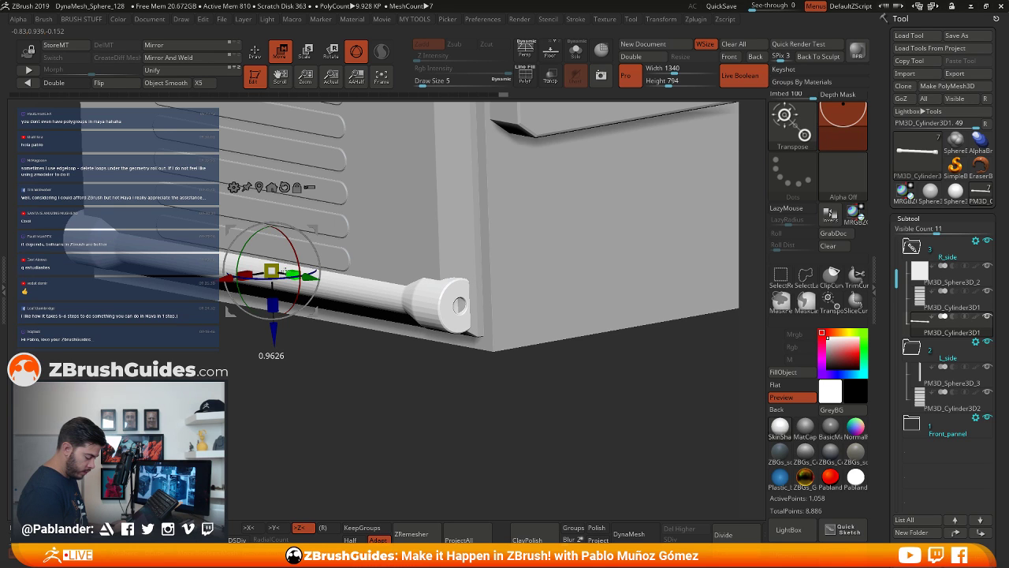
left_click_drag(453, 410, 440, 403)
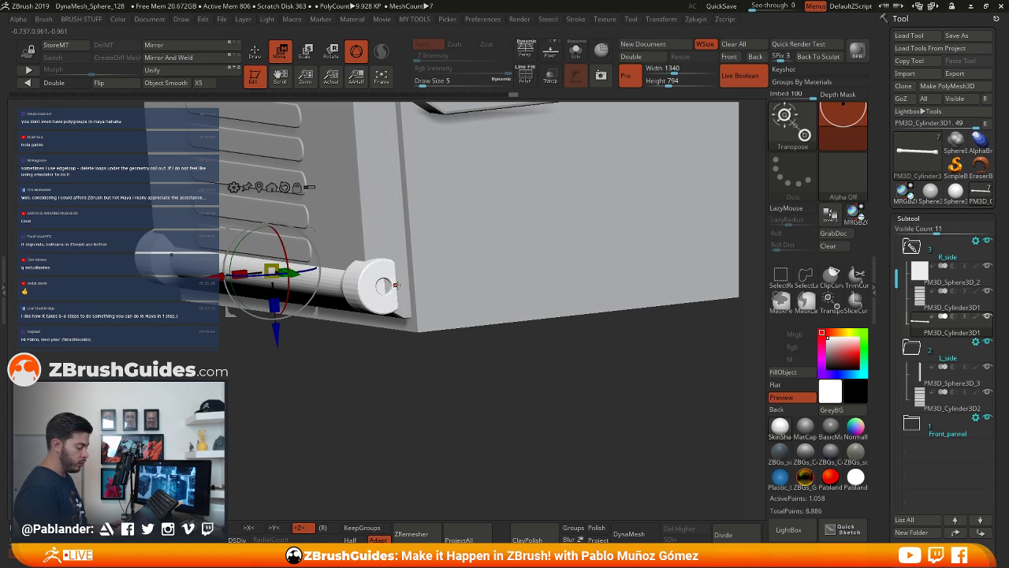
left_click_drag(384, 189, 412, 254, "alt")
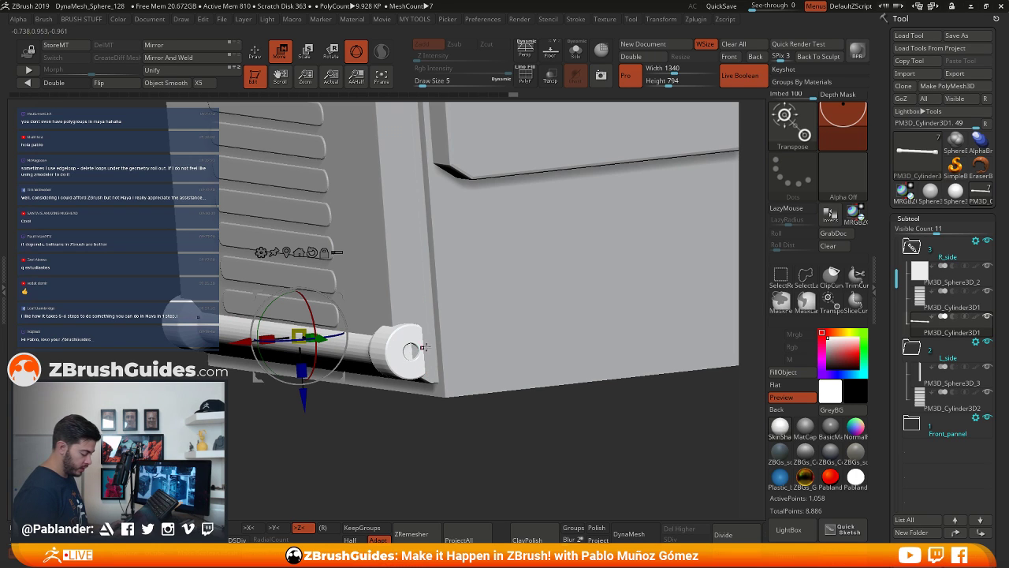
left_click(255, 51)
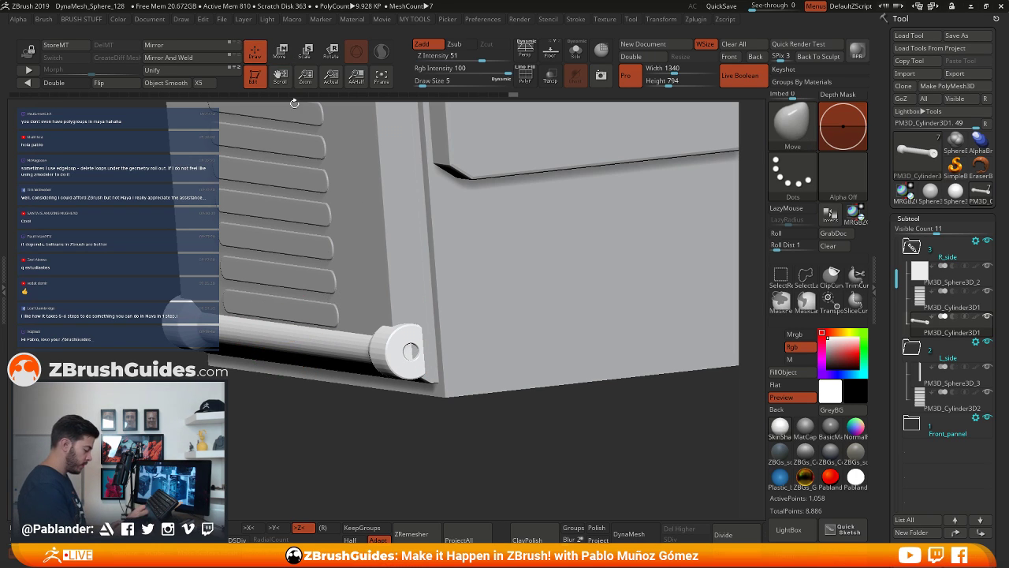
Scale the R_side bar slightly shorter along its length with the gizmo so it sits within the side panel, and return to Draw mode
left_click_drag(474, 438, 452, 371, "alt")
mouse_move(453, 371)
left_mouse_down("shift")
mouse_move(473, 390)
mouse_move(469, 412)
mouse_move(478, 401)
left_mouse_up("shift")
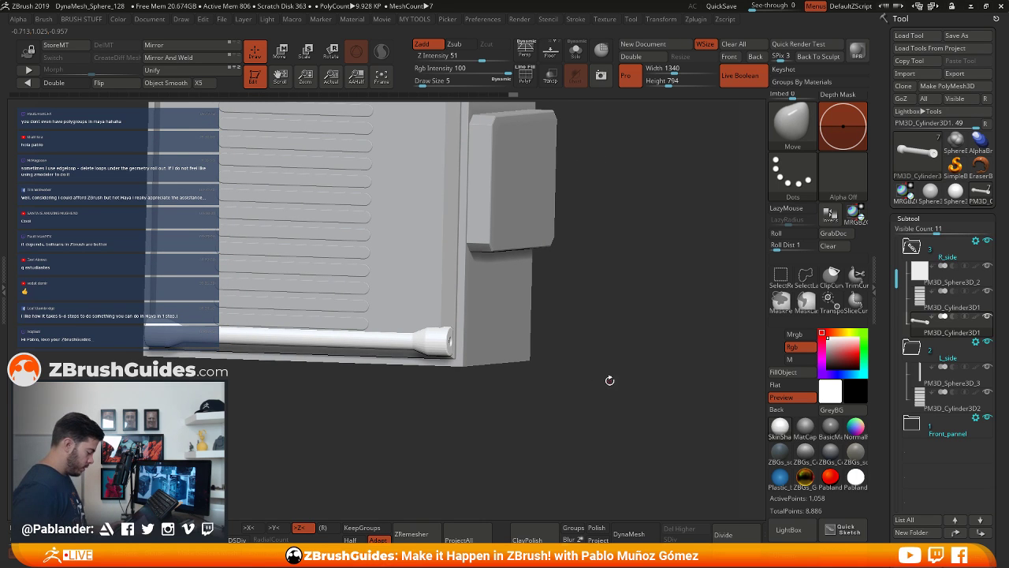
left_click_drag(610, 379, 589, 384)
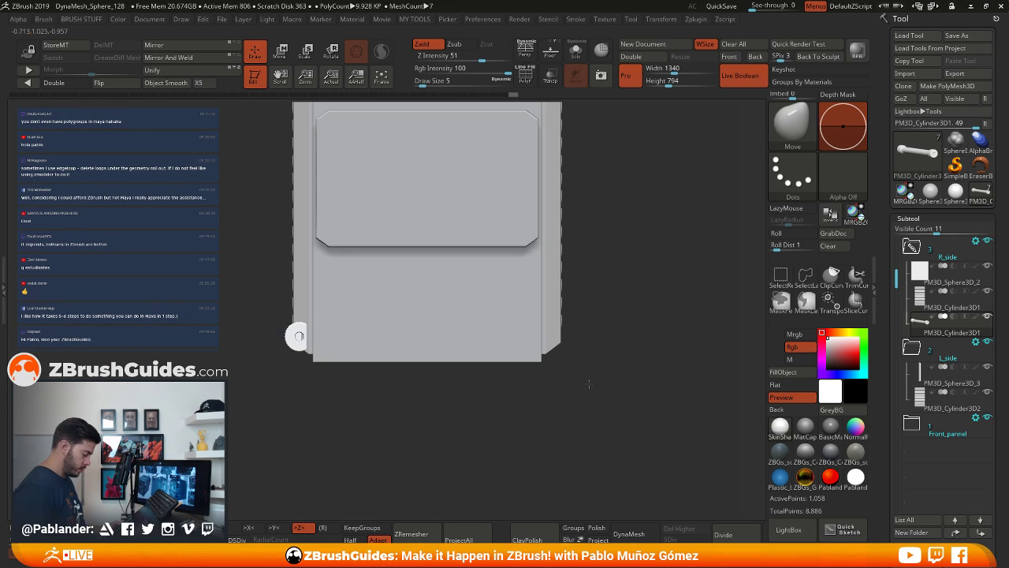
left_click_drag(533, 403, 579, 394)
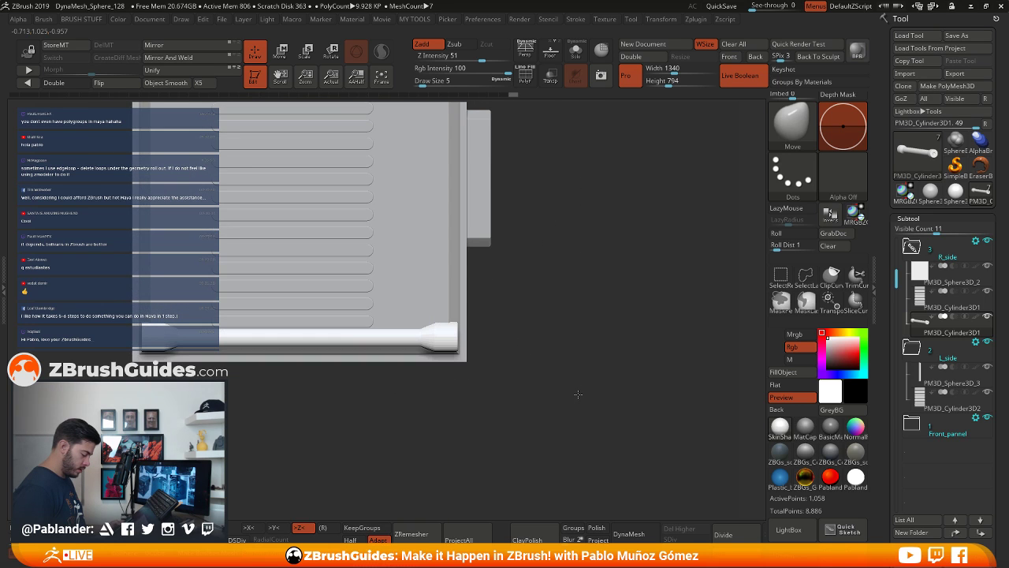
left_click_drag(538, 348, 568, 379, "alt")
key("w")
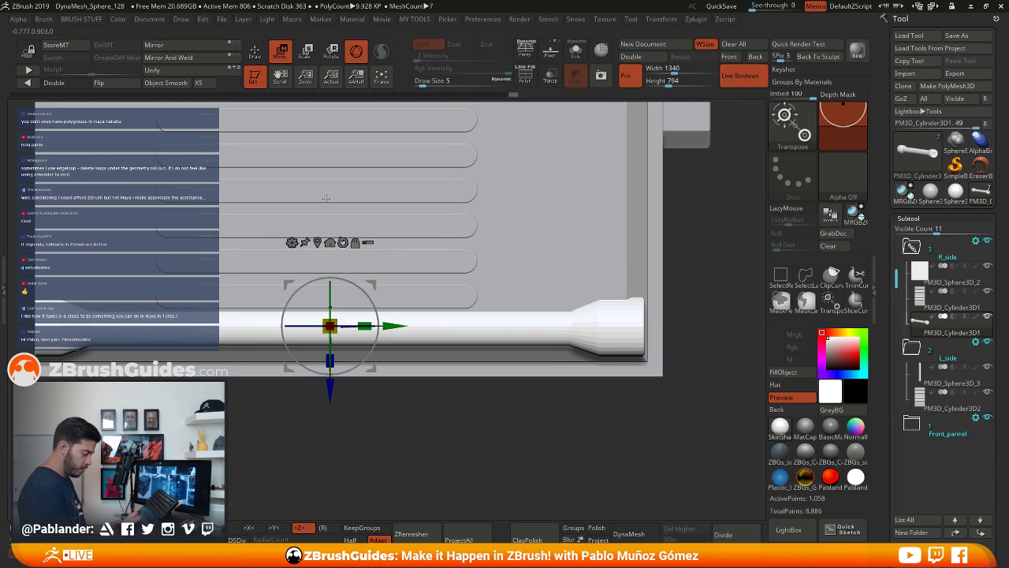
left_click_drag(375, 318, 368, 321)
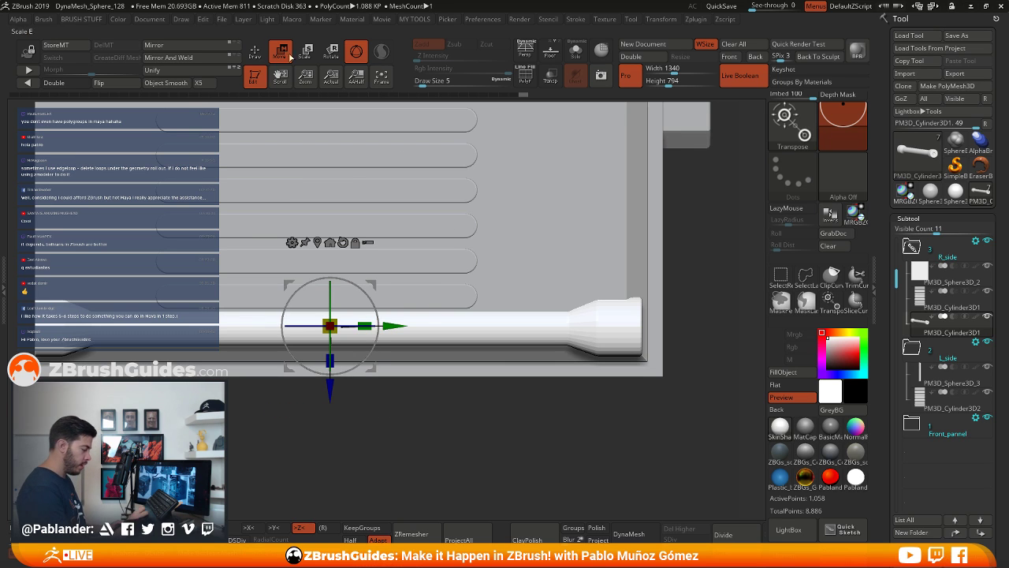
left_click(254, 52)
Duplicate the R_side bar subtool and move the copy into the L_side folder
left_click_drag(457, 414, 459, 327, "alt")
left_click_drag(626, 369, 593, 368)
left_click_drag(593, 368, 615, 352, "alt")
left_click_drag(614, 351, 574, 347, "shift")
left_click_drag(522, 415, 546, 408, "alt")
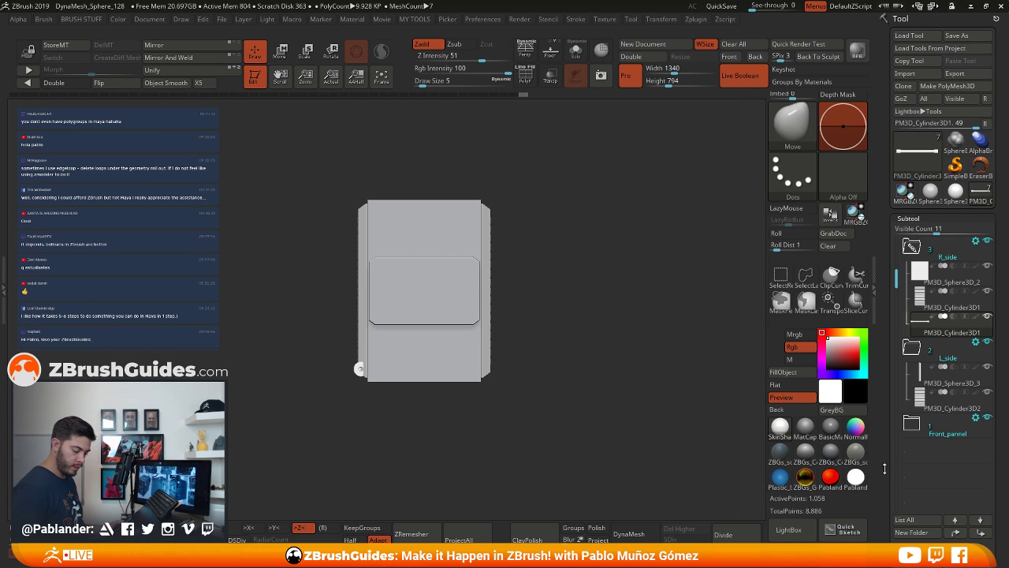
scroll(928, 465, "down", 5)
left_click(908, 399)
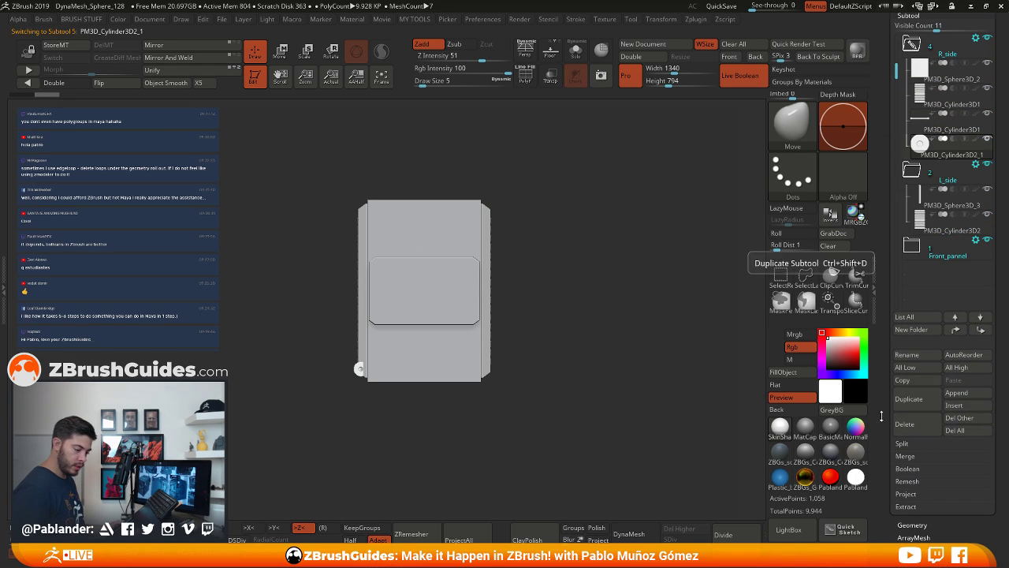
left_click_drag(954, 155, 953, 229)
Mirror the duplicated bar to the opposite side of the radio body and switch symmetry to the X axis
left_click(161, 45)
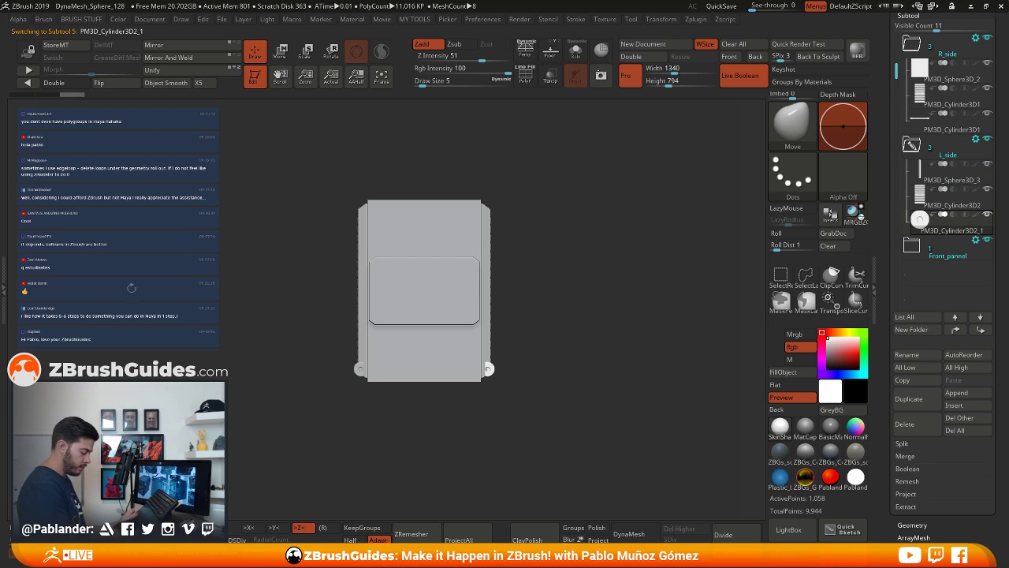
left_click(252, 528)
left_click_drag(487, 405, 564, 348)
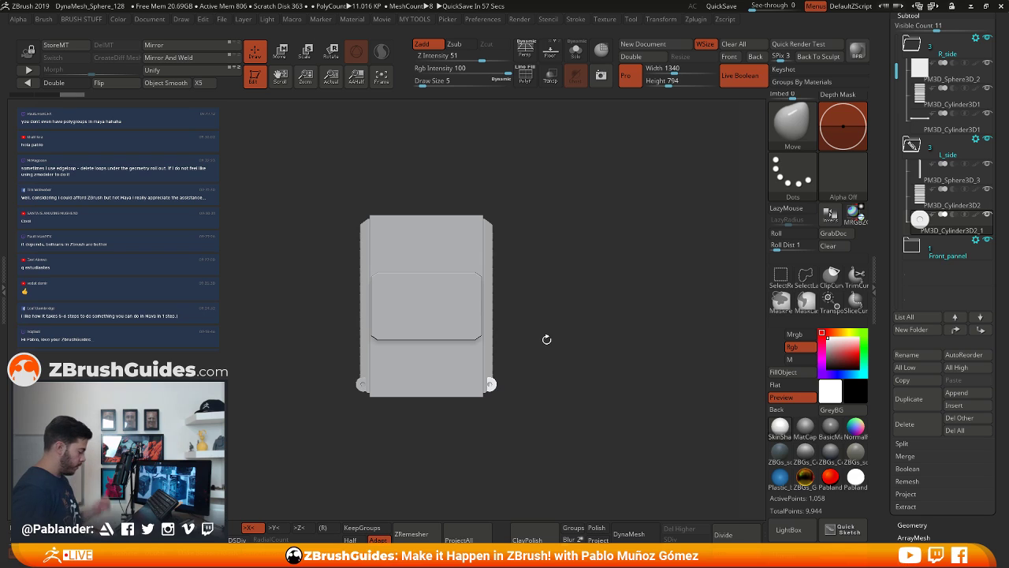
QuickSave the project and return to a straight front view of the radio body
left_click(721, 6)
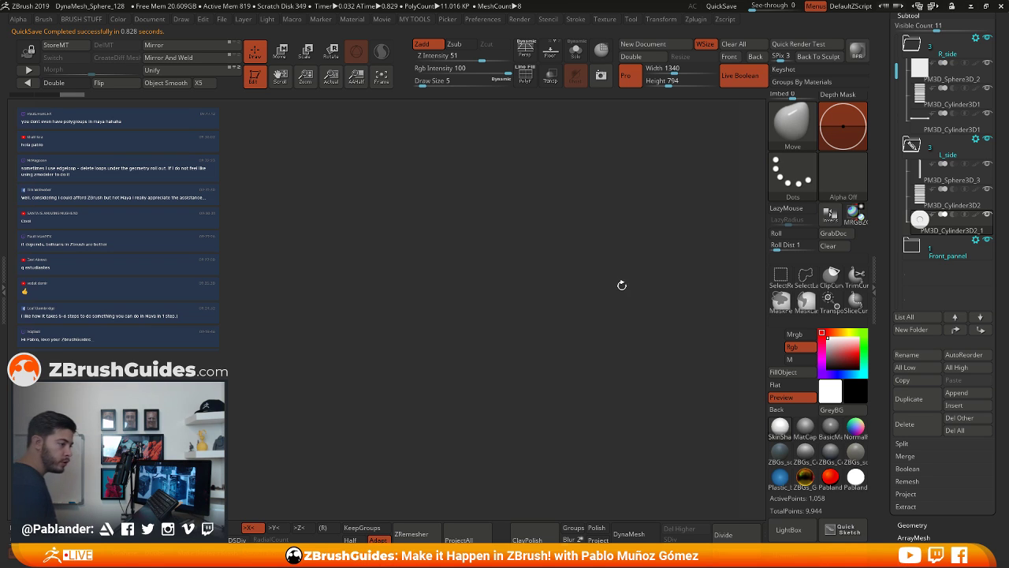
left_click(624, 262)
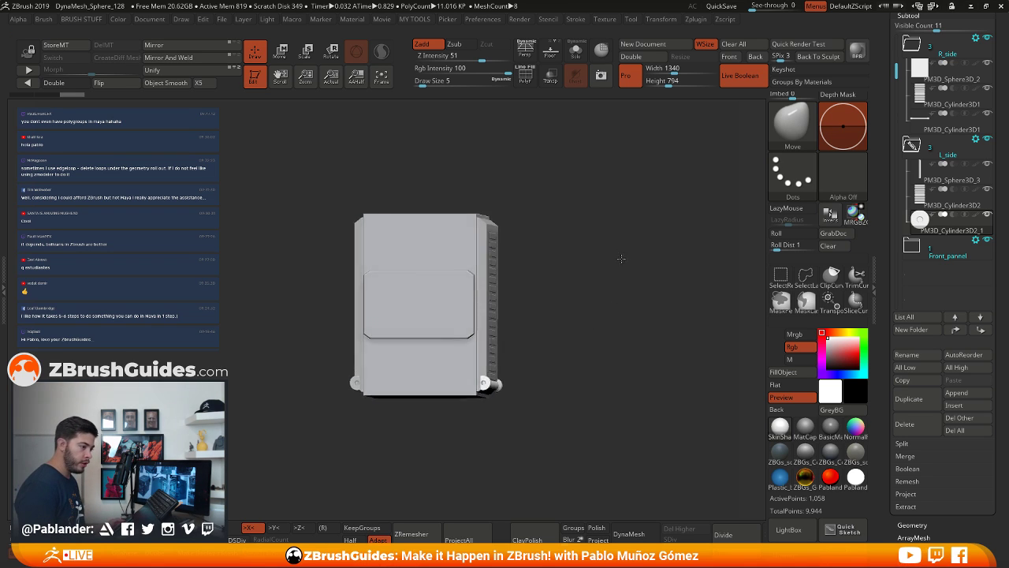
left_click_drag(589, 282, 612, 273)
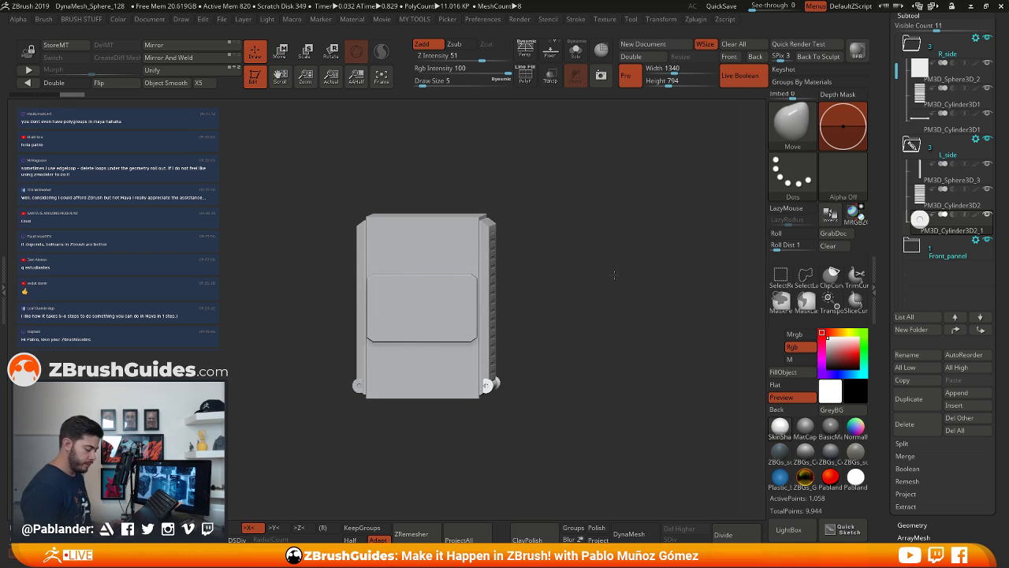
left_click_drag(583, 306, 587, 316, "shift")
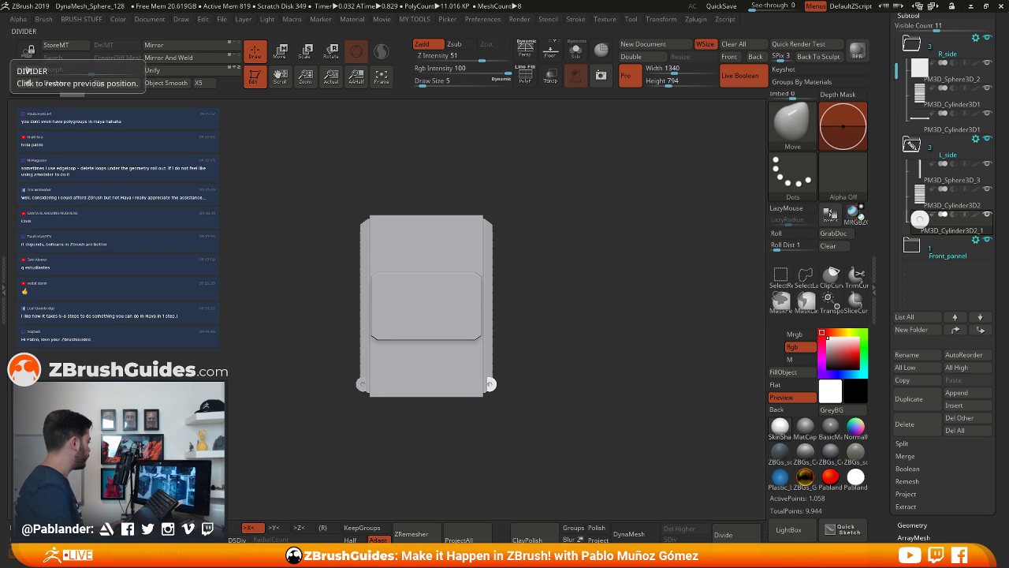
Switch to the reference image board and examine the side panels, corners and knobs in the two angled radio photos
right_click_drag(0, 551, 544, 126)
scroll(544, 126, "down", 2)
middle_click_drag(453, 193, 451, 276)
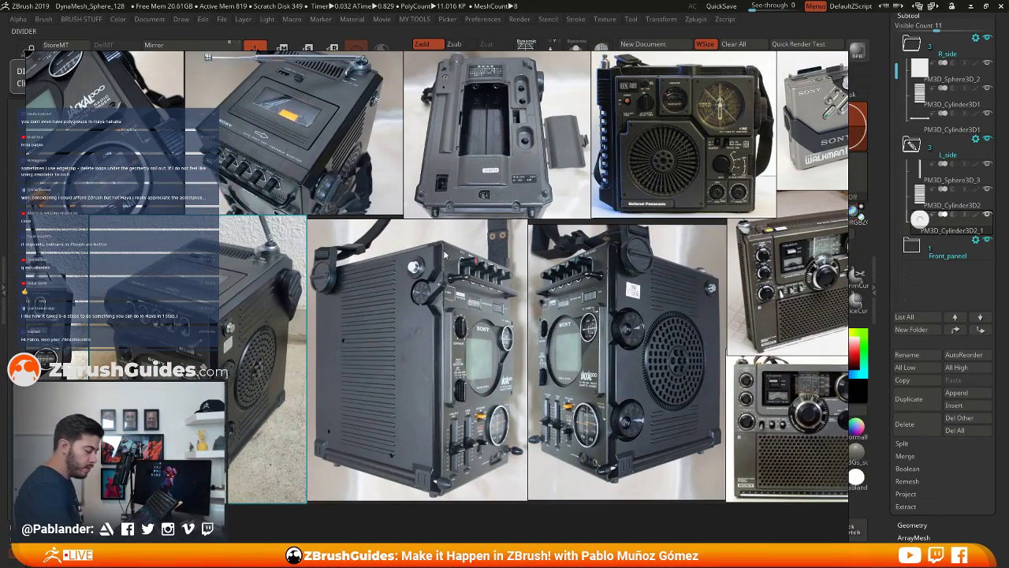
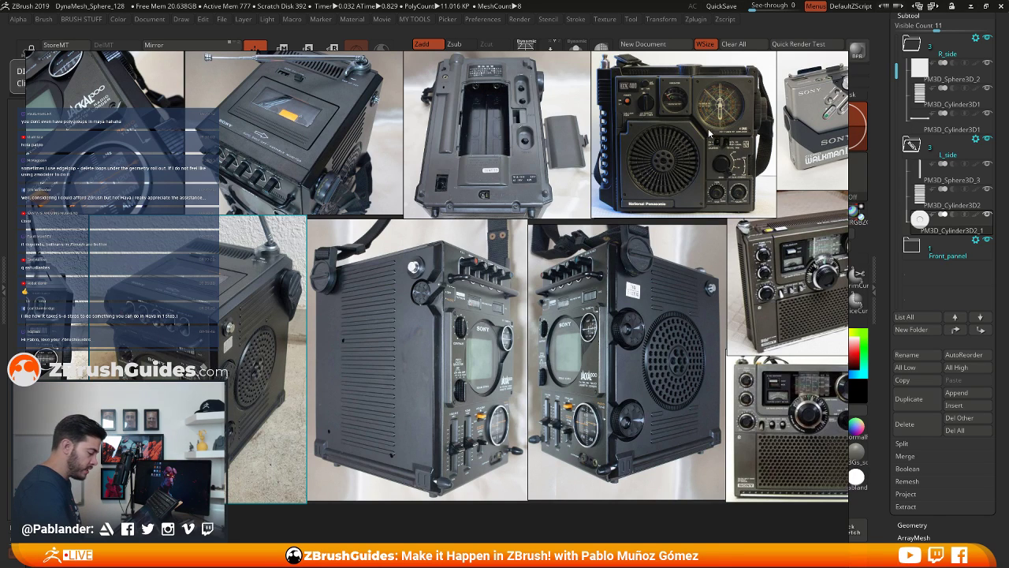
middle_click_drag(631, 264, 676, 219)
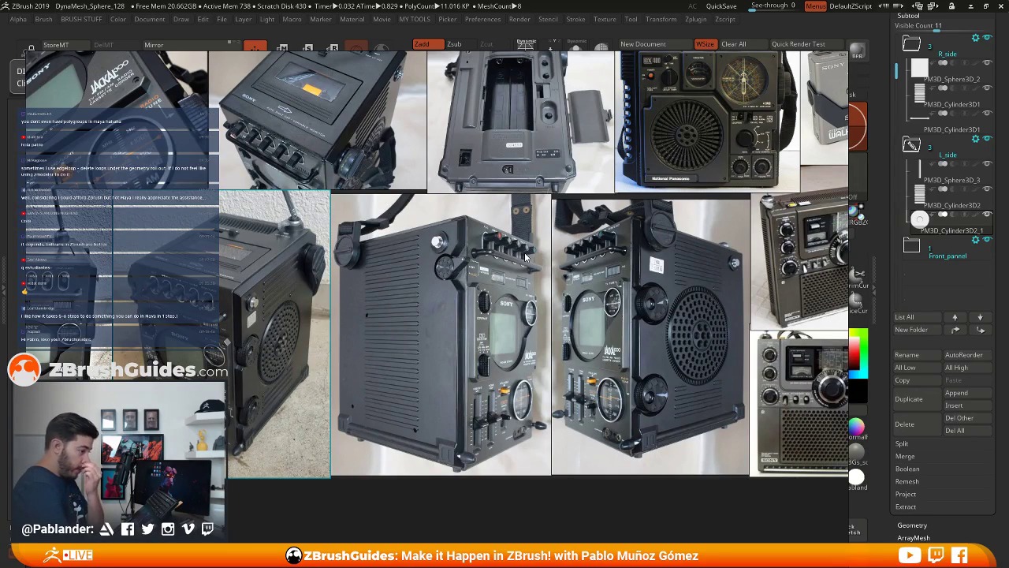
middle_click_drag(427, 269, 544, 302)
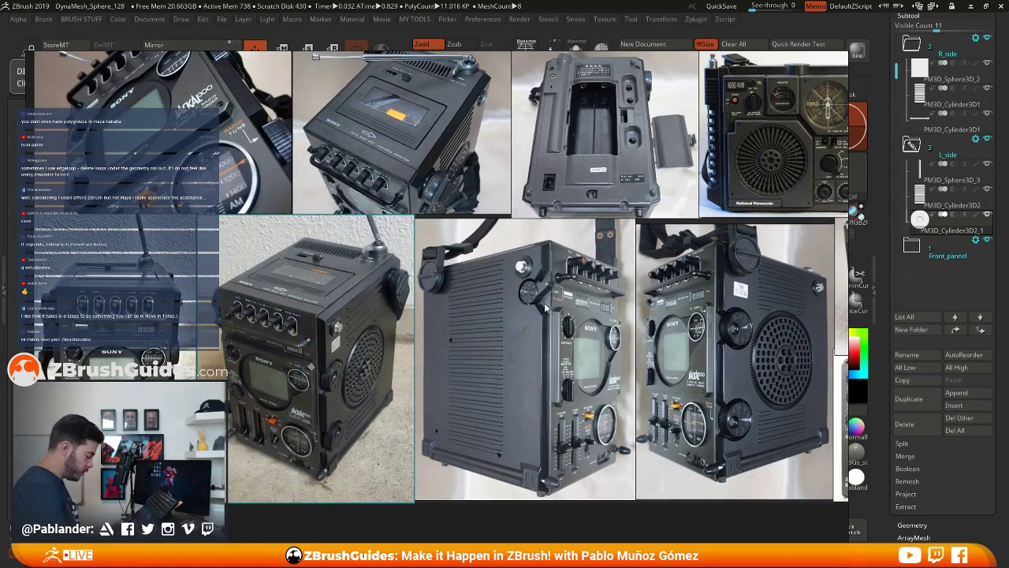
scroll(607, 315, "up", 5)
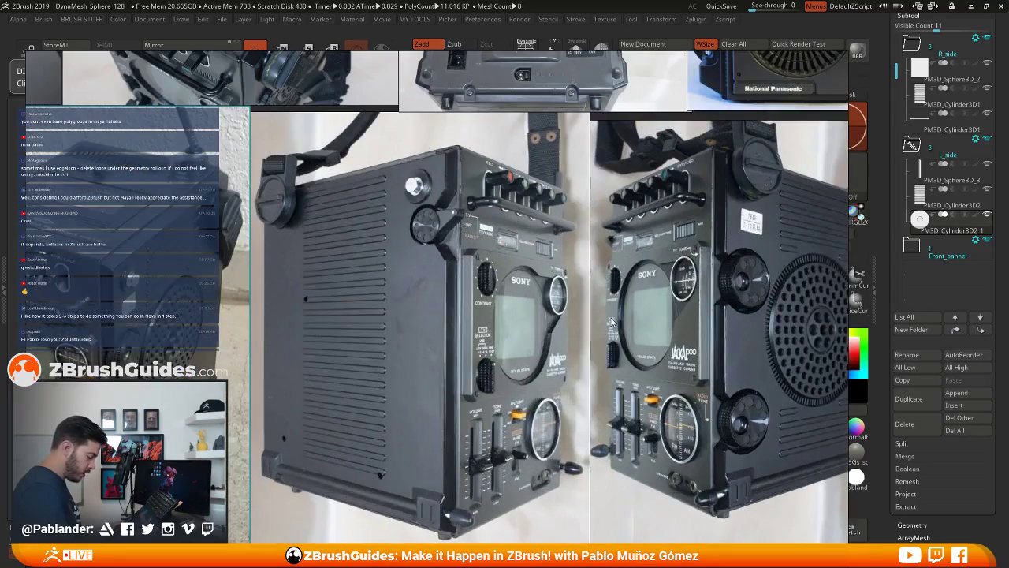
scroll(611, 317, "down", 3)
middle_click_drag(681, 301, 737, 303)
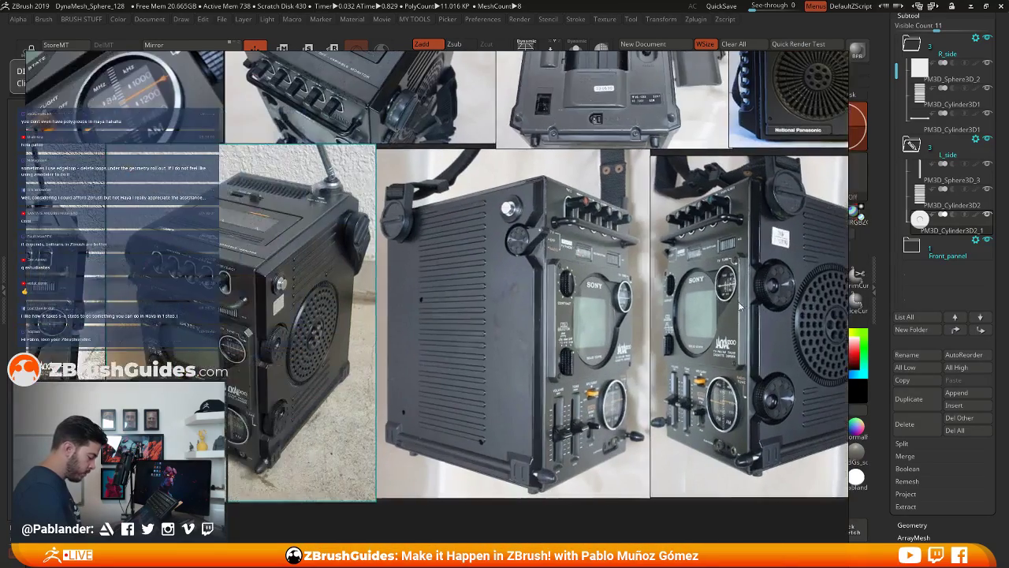
Examine the radio's front face layout of screen, knobs, sliders and buttons in the reference photos, and return to ZBrush
mouse_move(451, 265)
middle_mouse_down()
mouse_move(681, 281)
mouse_move(767, 256)
middle_mouse_up()
mouse_move(492, 280)
middle_mouse_down()
mouse_move(680, 268)
mouse_move(331, 308)
mouse_move(209, 359)
middle_mouse_up()
right_click_drag(431, 296, 436, 276)
middle_click_drag(307, 310, 538, 309)
scroll(609, 313, "up", 2)
scroll(610, 313, "up", 2)
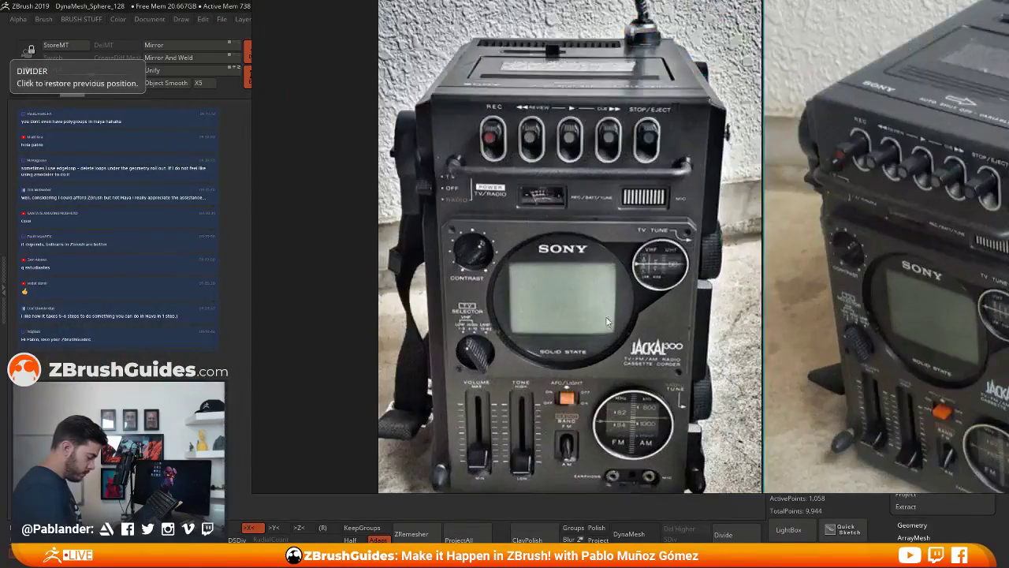
middle_click_drag(609, 314, 469, 240)
scroll(655, 250, "down", 3)
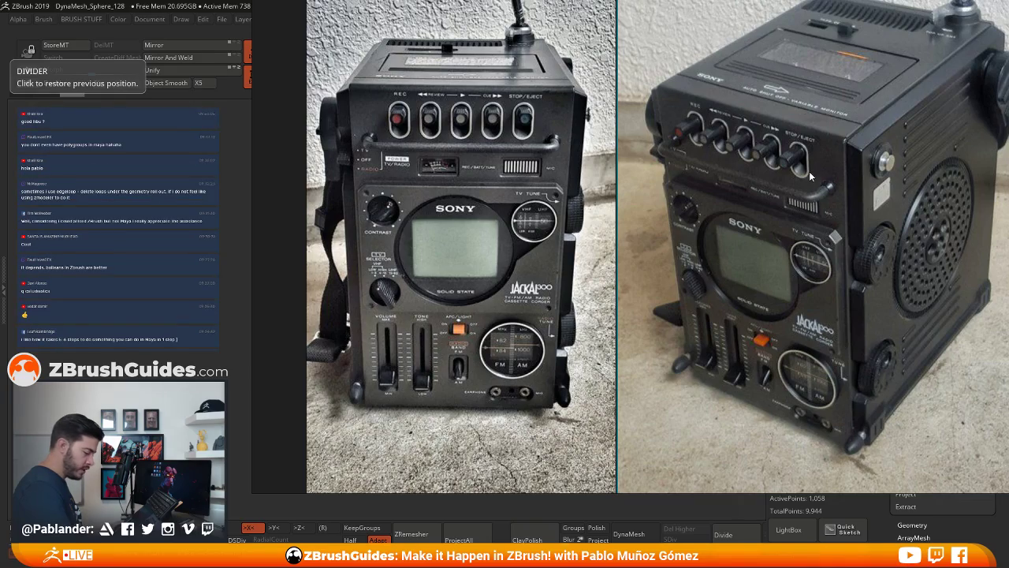
scroll(812, 177, "down", 5)
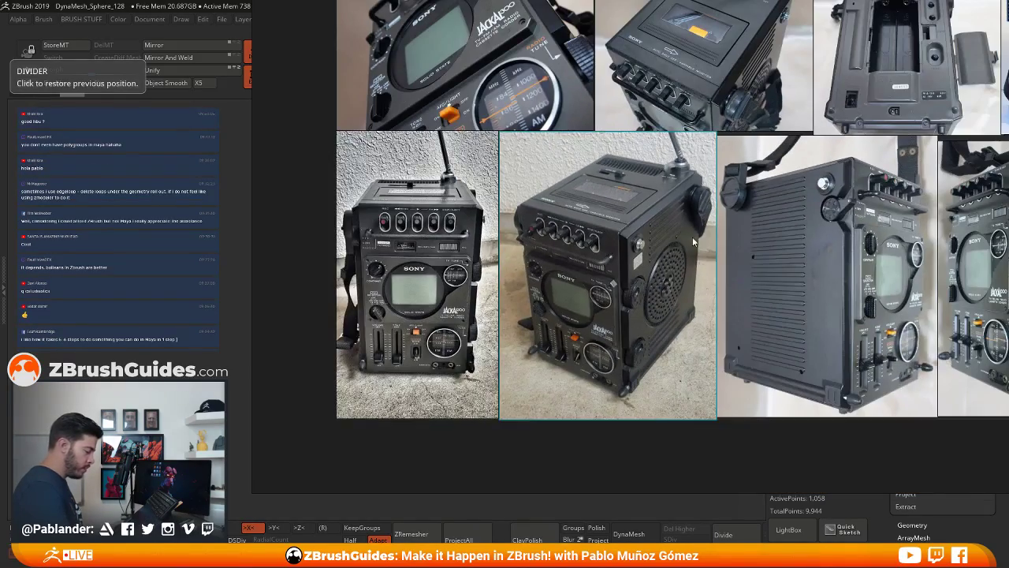
middle_click_drag(762, 211, 715, 263)
right_click_drag(716, 264, 0, 266)
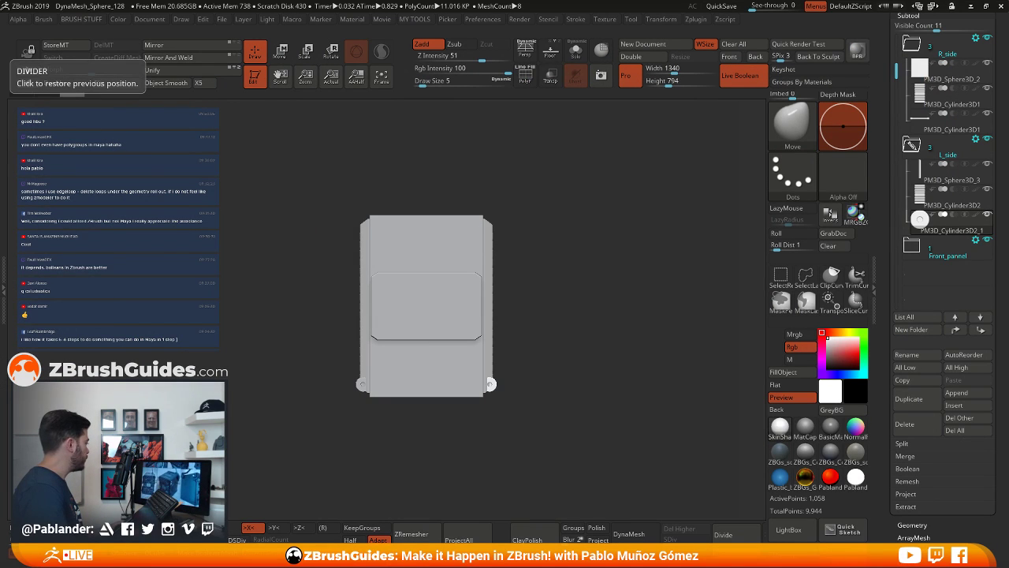
Select the front panel subtool, collapse the R_side and L_side folders, and expand the Front_pannel folder
left_click_drag(630, 309, 634, 328)
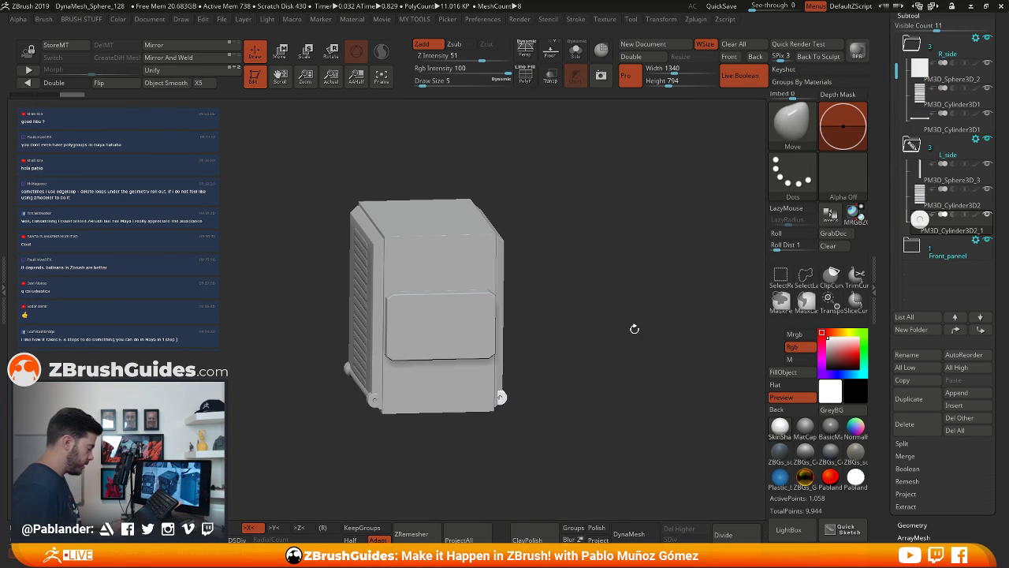
mouse_move(610, 255)
left_mouse_down()
mouse_move(595, 245)
mouse_move(589, 283)
mouse_move(603, 265)
left_mouse_up()
left_click_drag(889, 135, 888, 198)
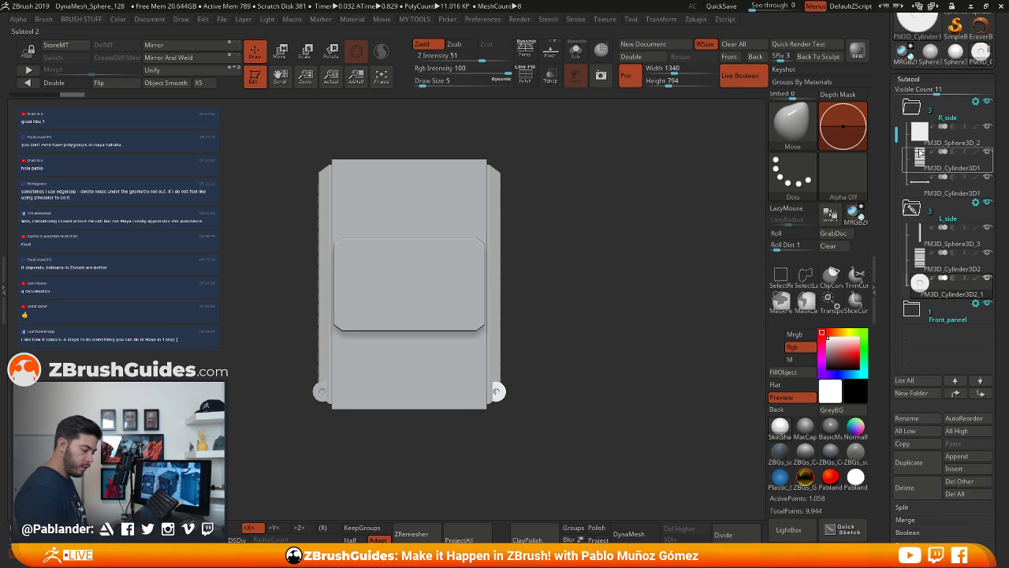
left_click_drag(895, 126, 895, 106)
left_click(945, 341)
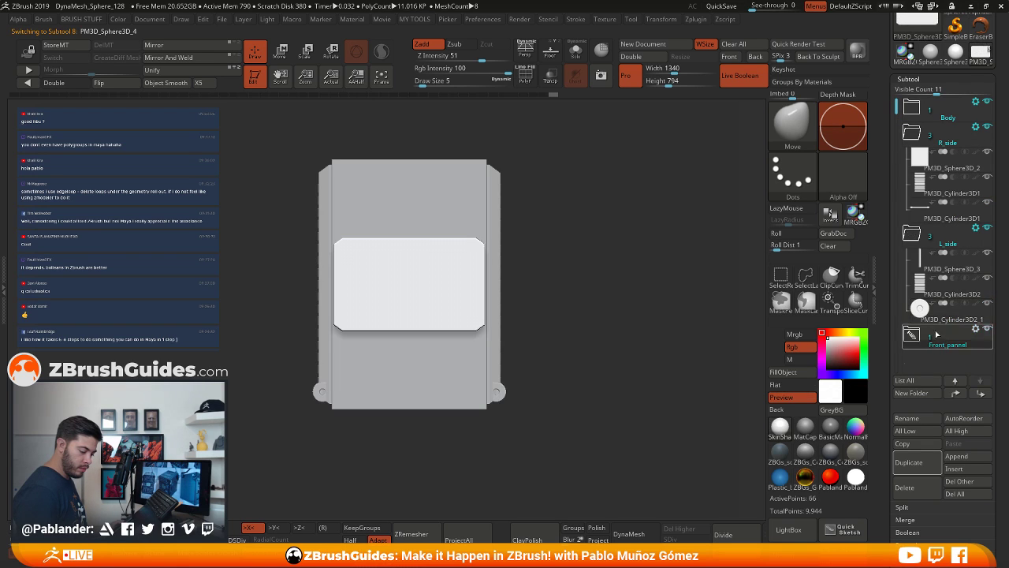
left_click(912, 134)
left_click(912, 160)
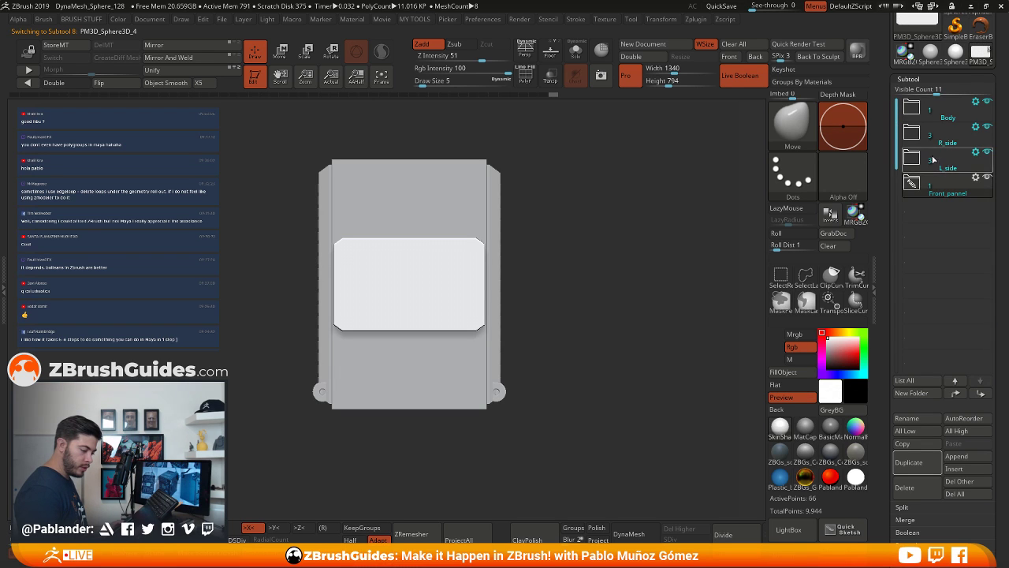
left_click(912, 184)
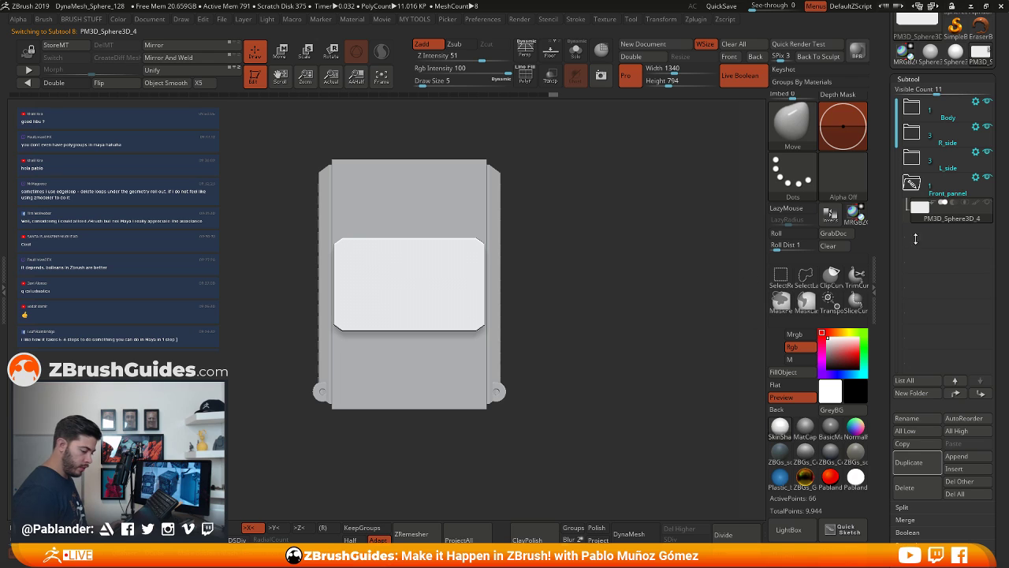
Solo the front panel and turn on the polyframe to show its topology from the front
left_click(574, 56)
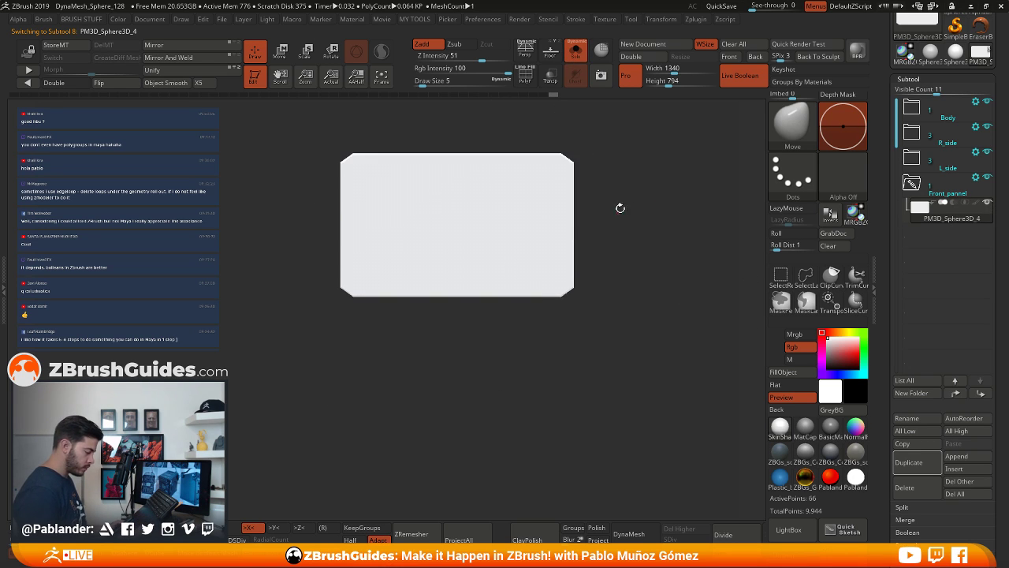
left_click_drag(563, 216, 563, 295)
key("shift+f")
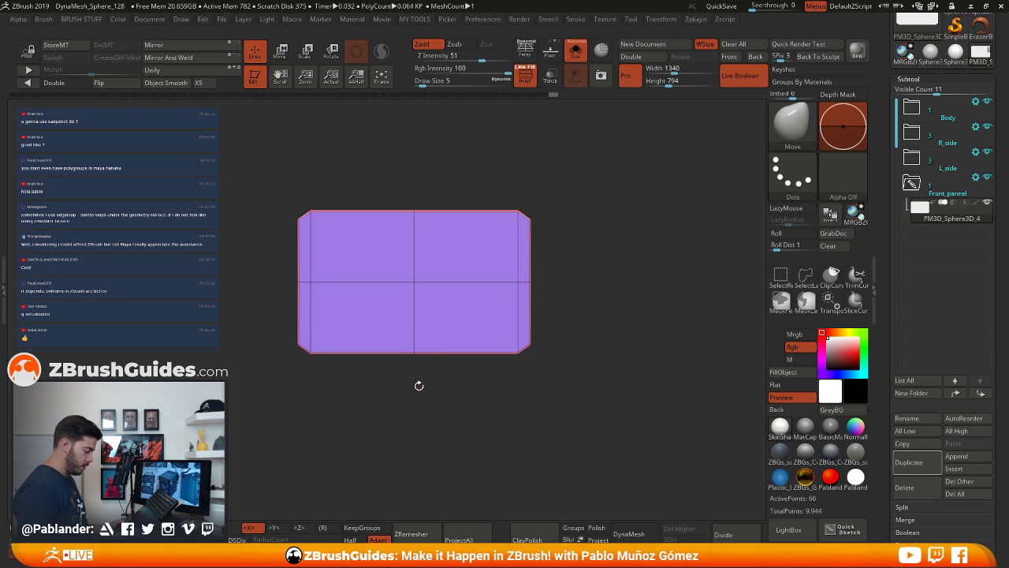
left_click_drag(593, 268, 607, 271, "alt")
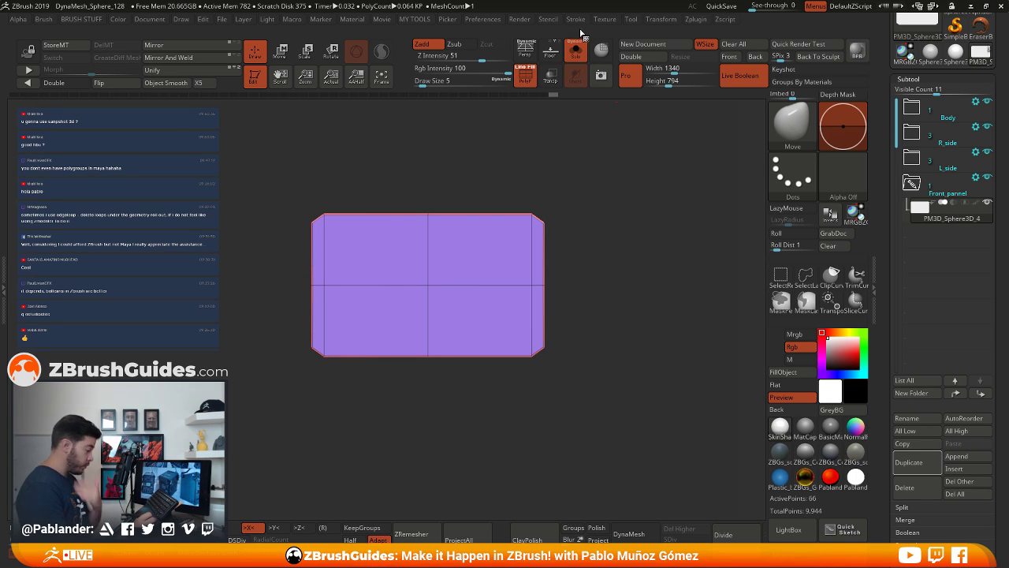
Load a saved Spotlight set of hard-surface shapes from the Lightbox Spotlight library
left_click(607, 22)
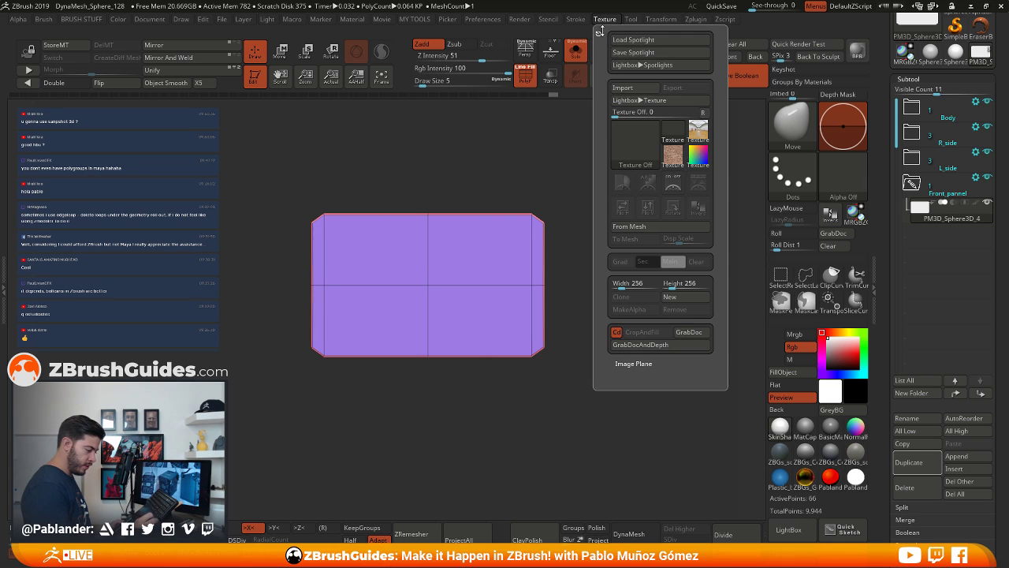
left_click(605, 20)
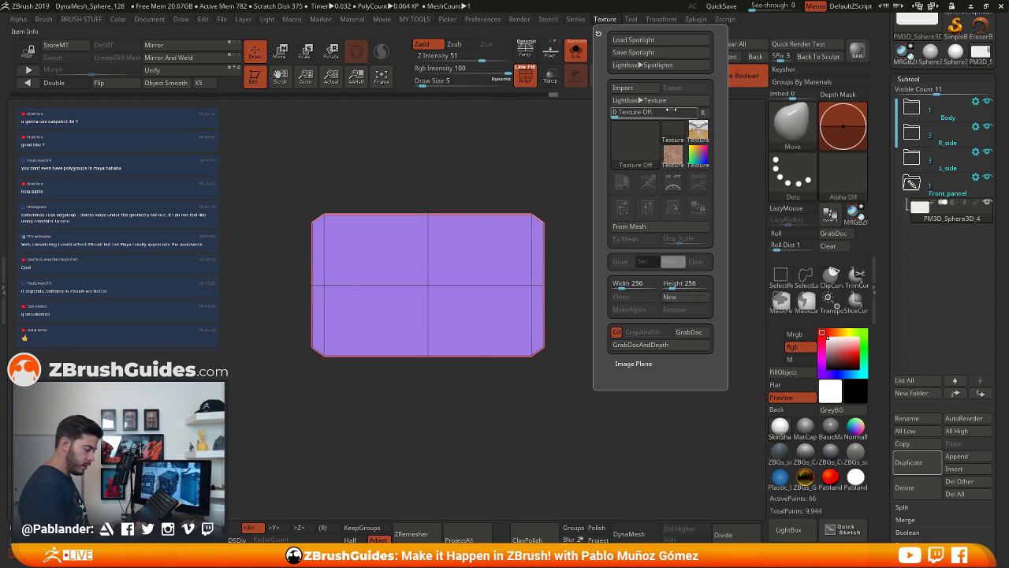
left_click(659, 66)
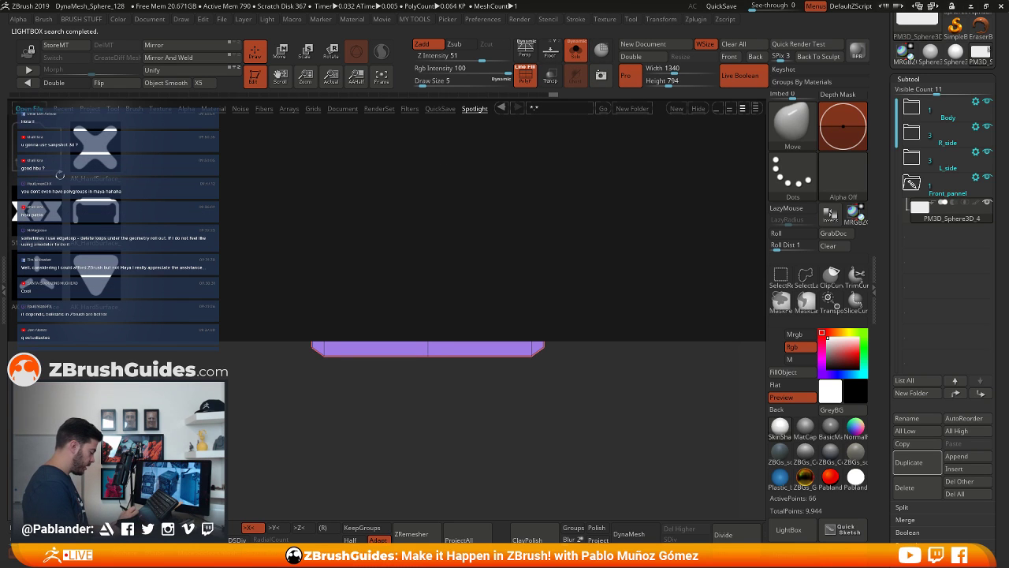
double_click(44, 217)
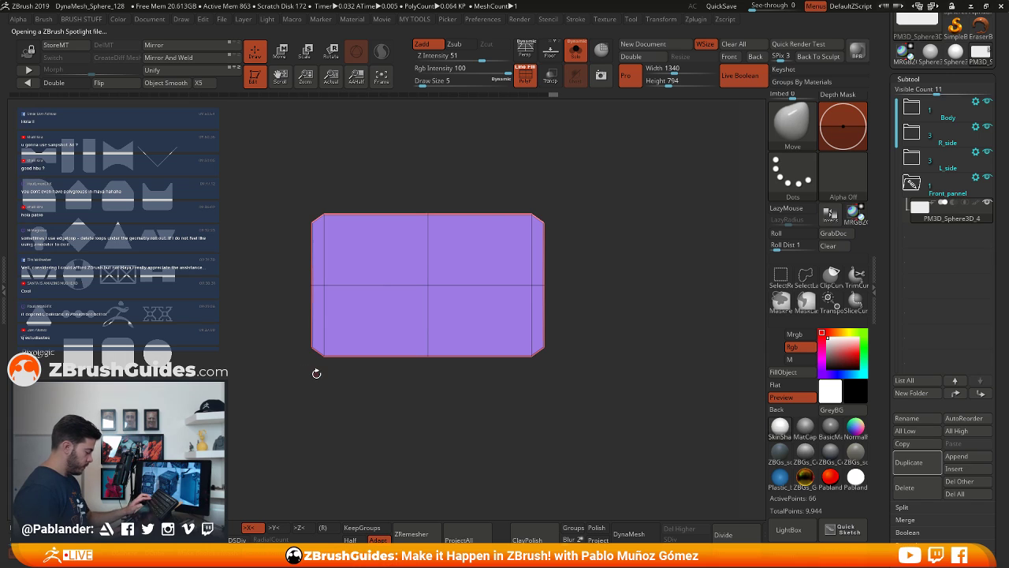
Show the Spotlight dial, shift the shape set lower, and pull the circle shape out beside the front panel
key("z")
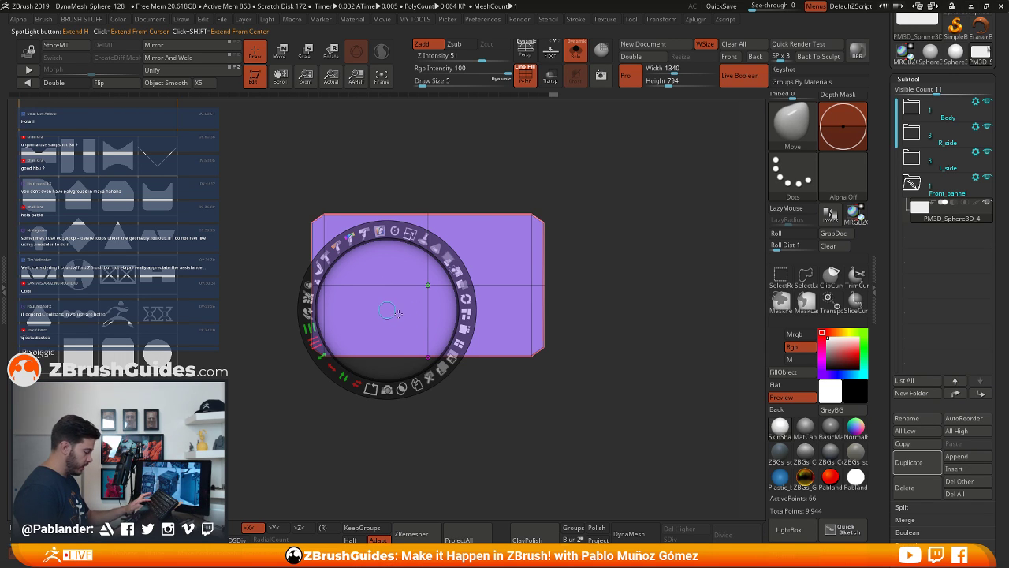
left_click_drag(388, 312, 246, 240)
left_click_drag(194, 393, 198, 516)
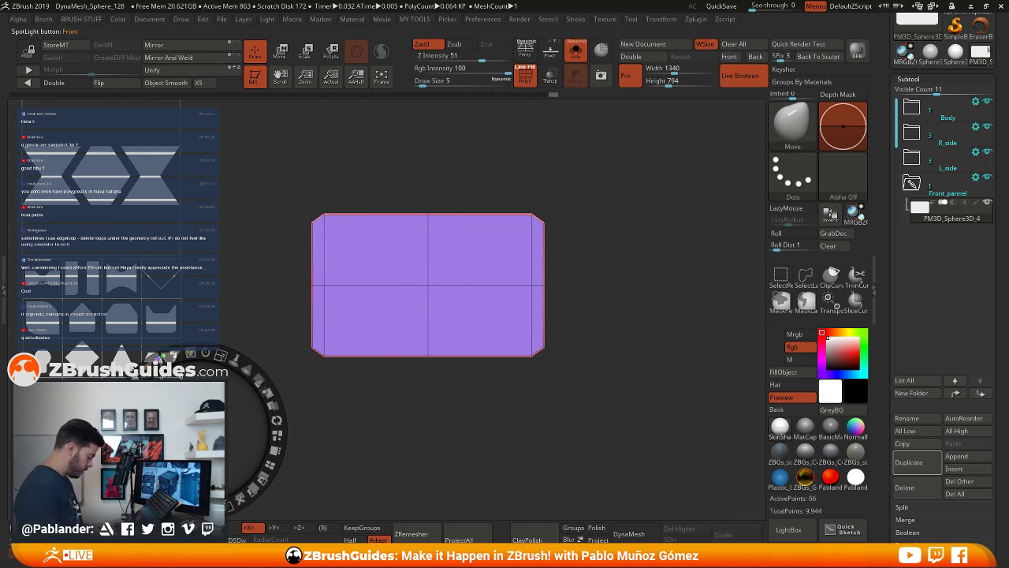
left_click_drag(204, 432, 249, 272)
left_click(175, 426)
left_click_drag(175, 426, 337, 347)
left_click_drag(337, 347, 170, 434)
left_click(294, 269)
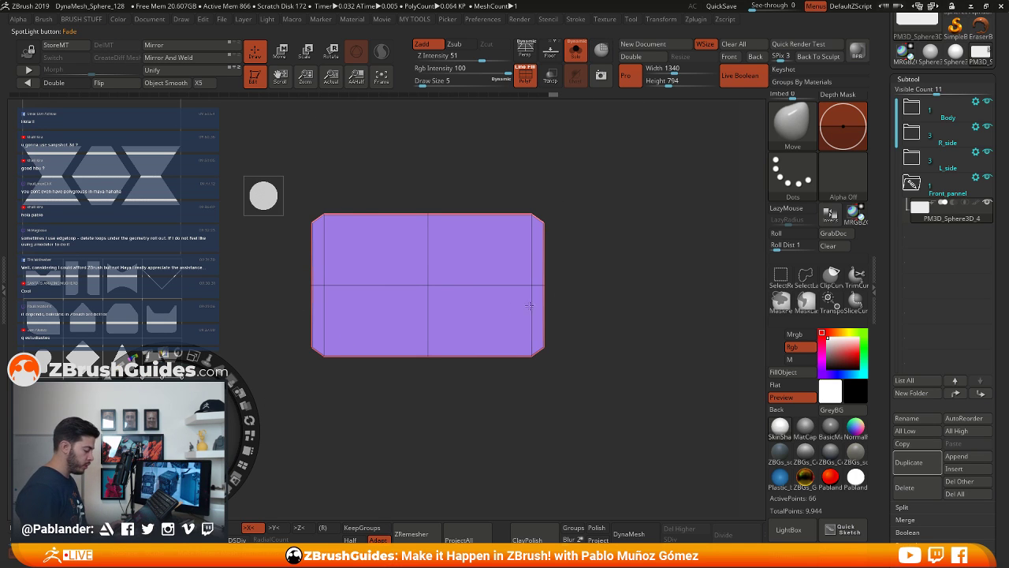
Snap the Spotlight circle shape to the center of the front panel
left_click(262, 186)
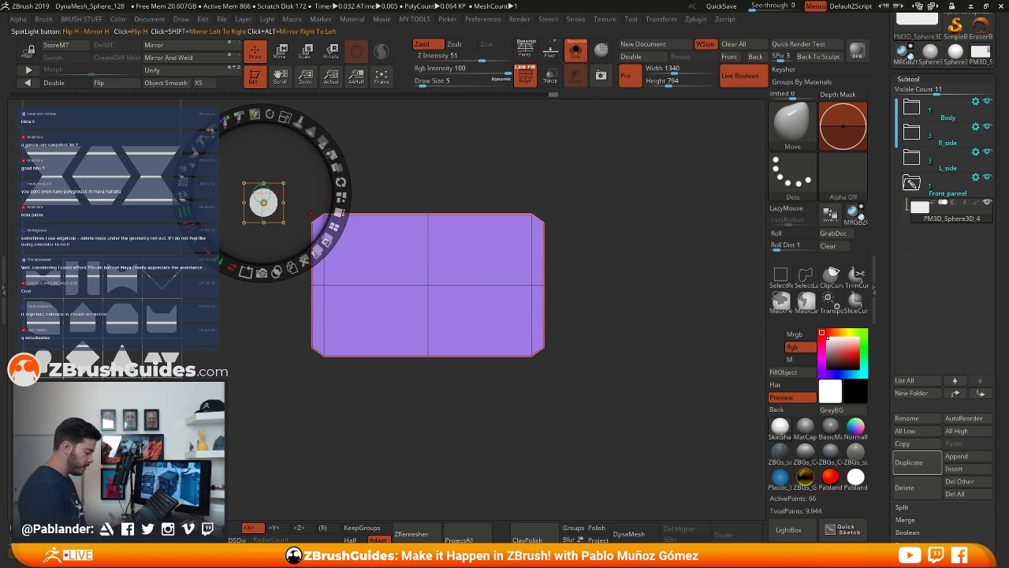
left_click(267, 202)
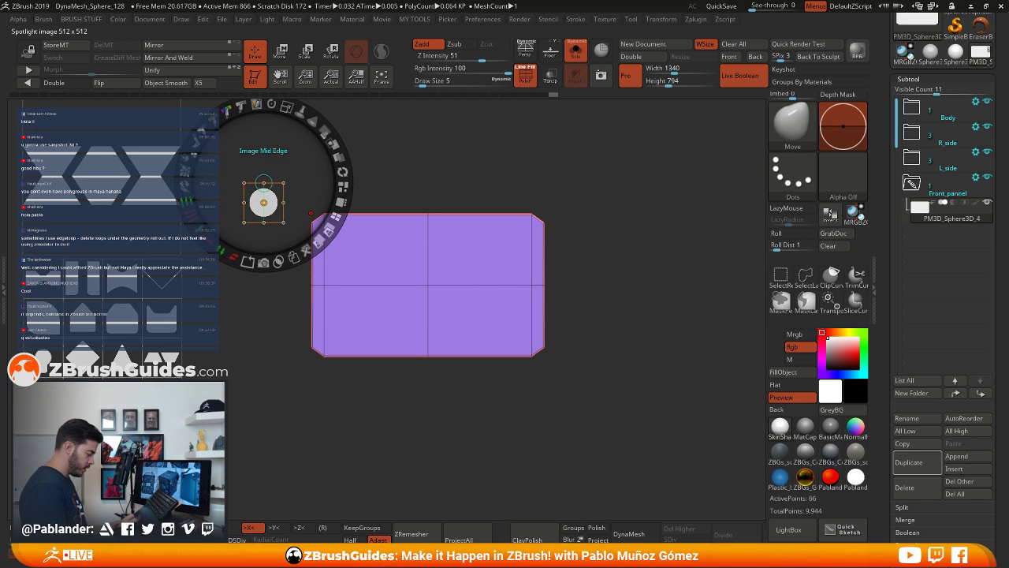
left_click_drag(271, 193, 435, 279)
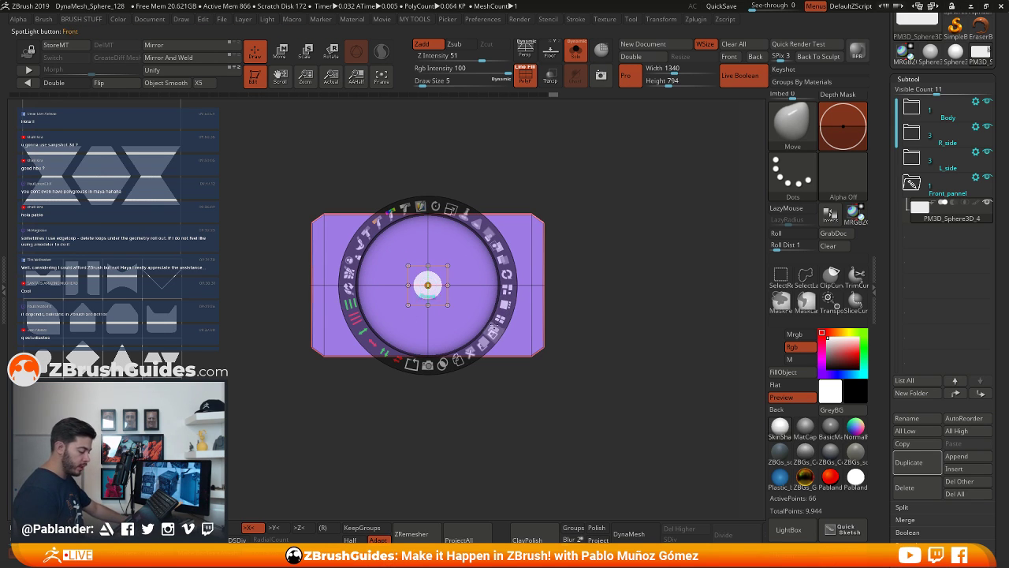
left_click_drag(439, 281, 634, 253)
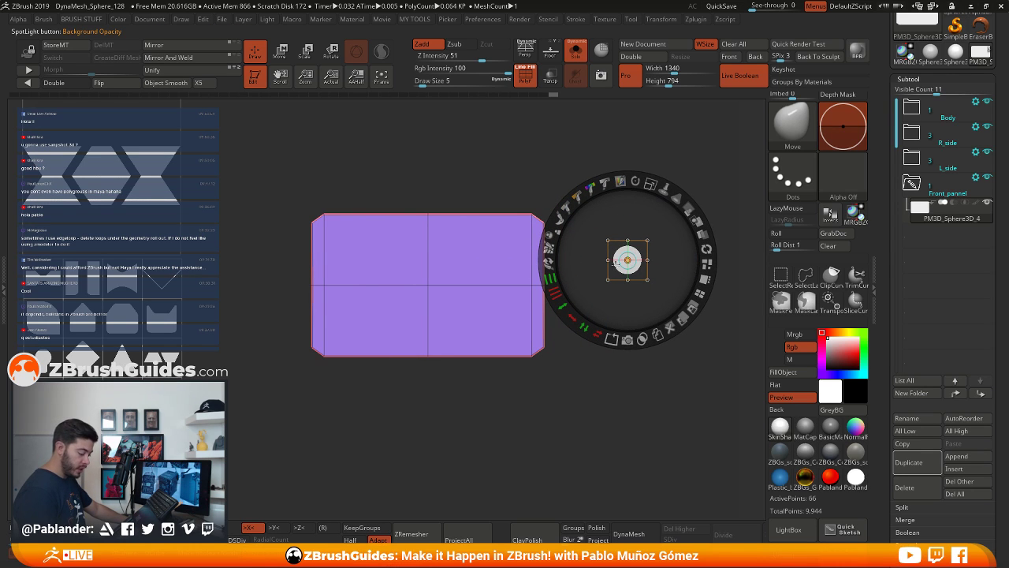
left_click_drag(631, 262, 443, 291)
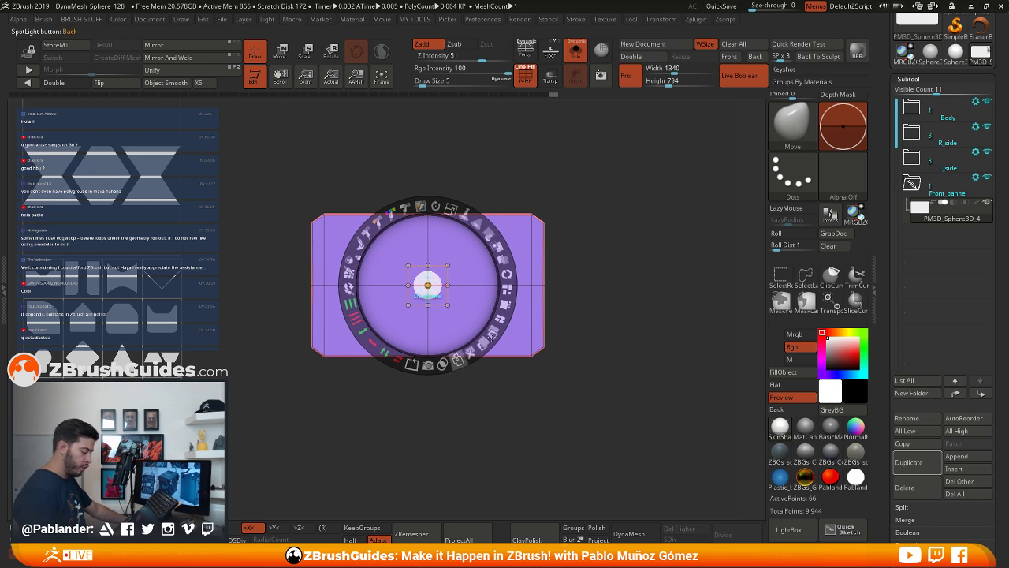
Scale the centered circle up until it nearly fills the front panel's height
left_click(452, 209)
left_click_drag(589, 298, 585, 314)
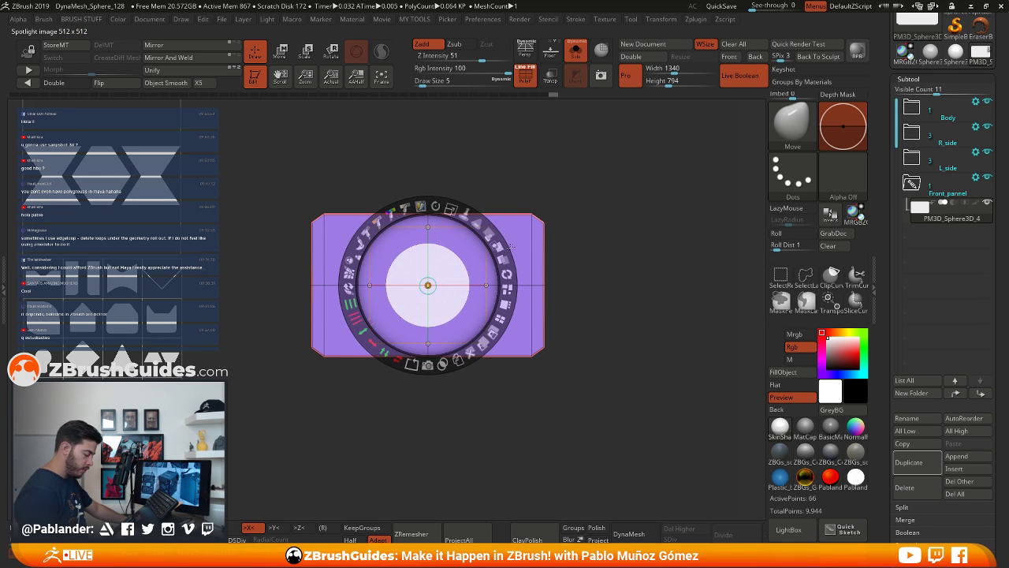
left_click_drag(449, 209, 489, 212)
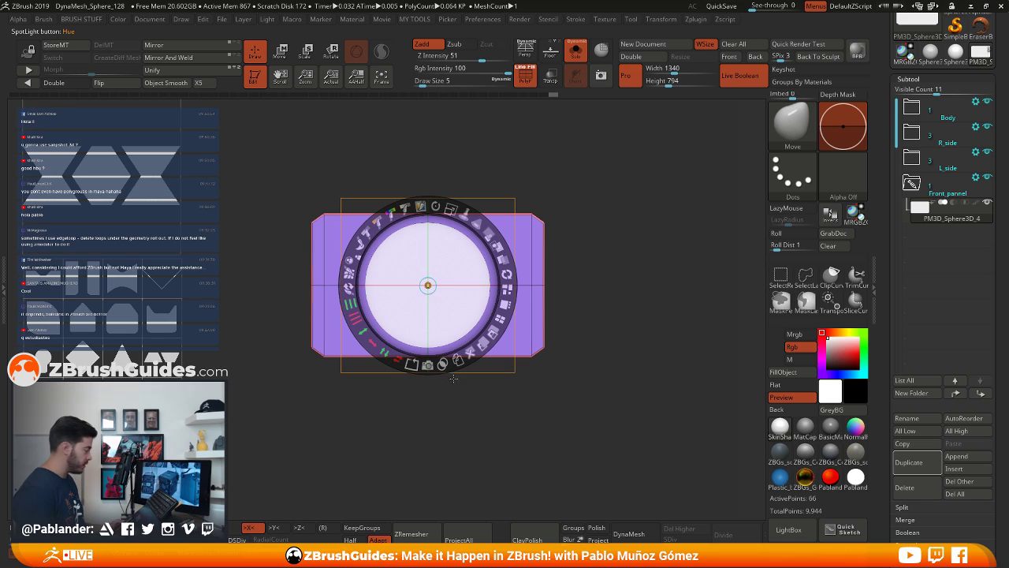
left_click_drag(450, 209, 446, 206)
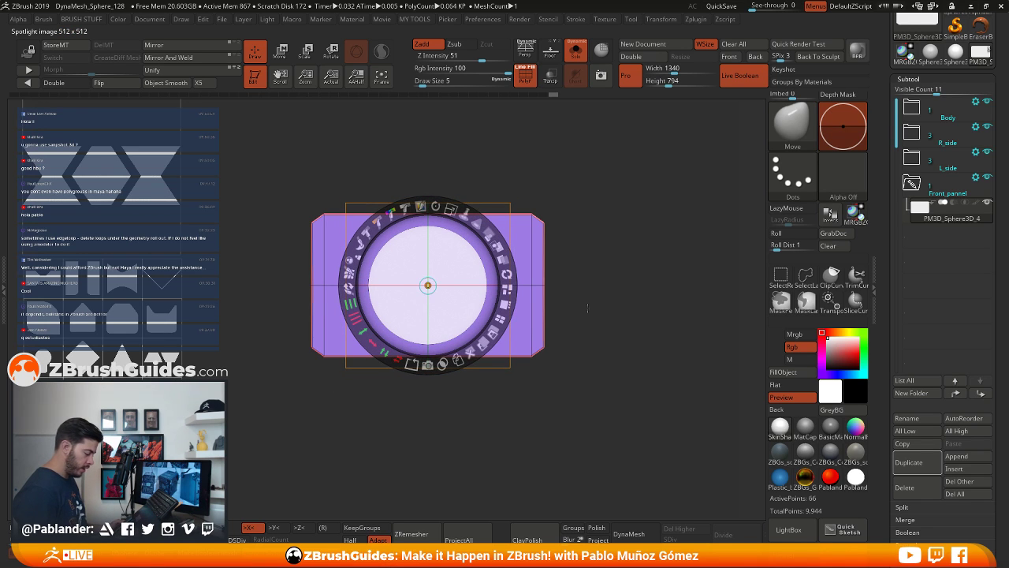
Duplicate the large circle, snap the copy to its right side, and scale the copy down
left_click(458, 360)
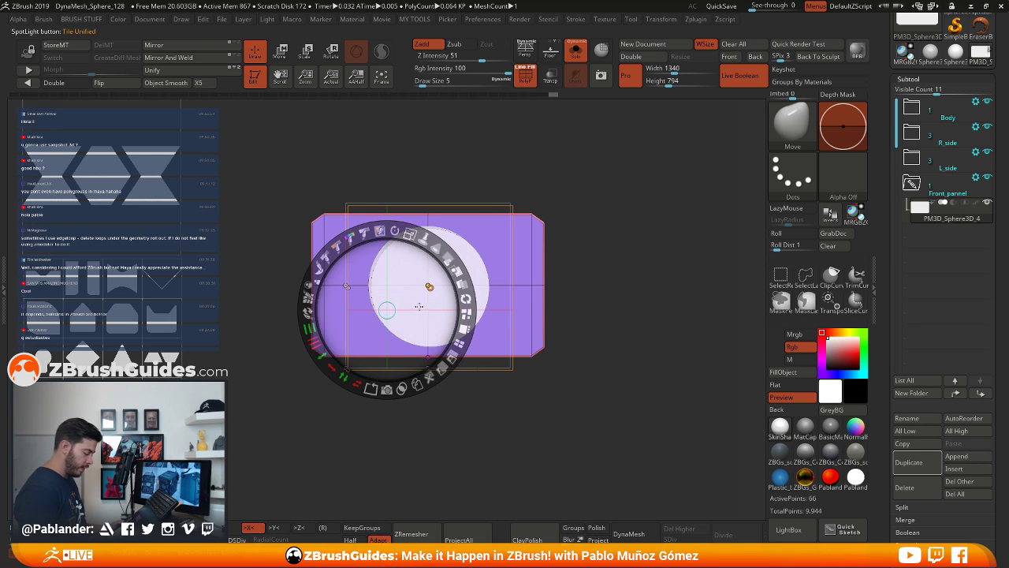
left_click_drag(395, 308, 464, 297)
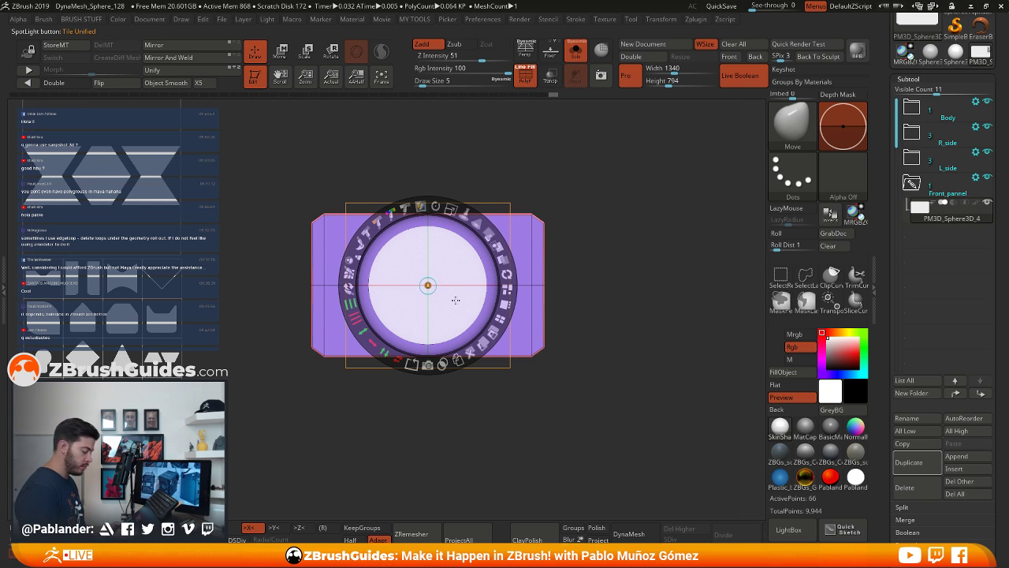
left_click_drag(450, 298, 513, 295)
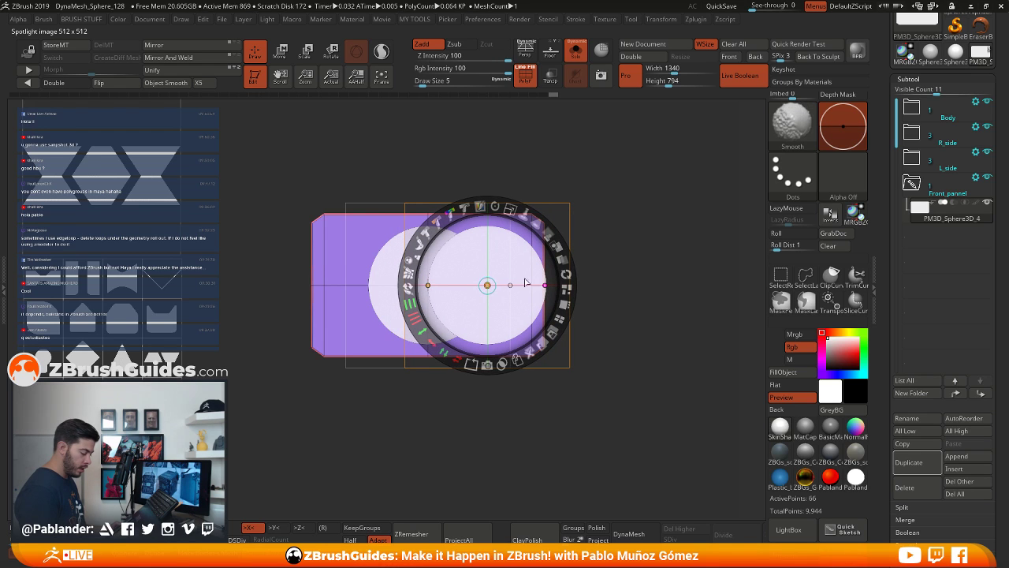
left_click_drag(509, 209, 541, 251)
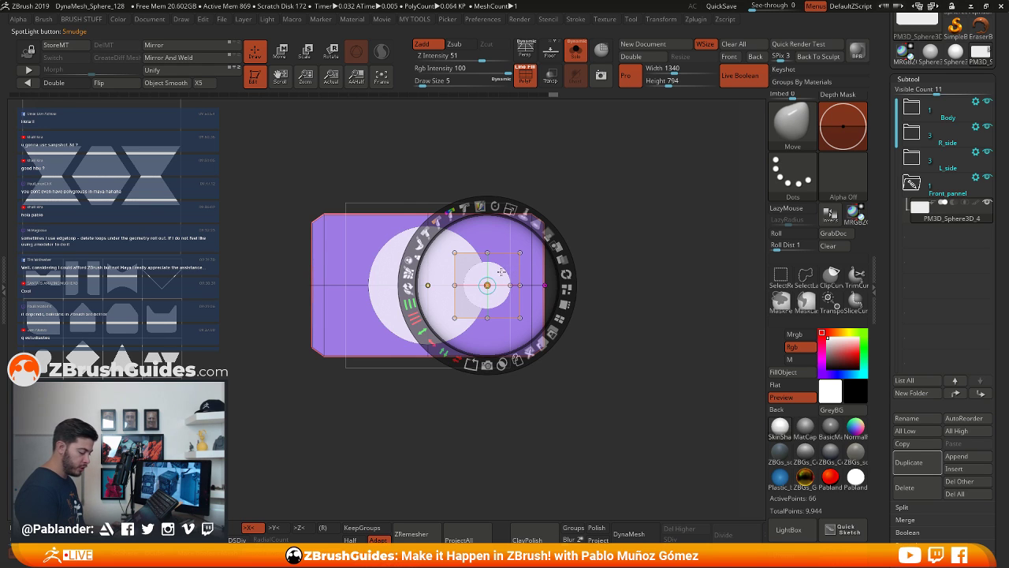
Place the small circle near the front panel's upper-right corner and enlarge it slightly
left_click_drag(501, 271, 514, 240)
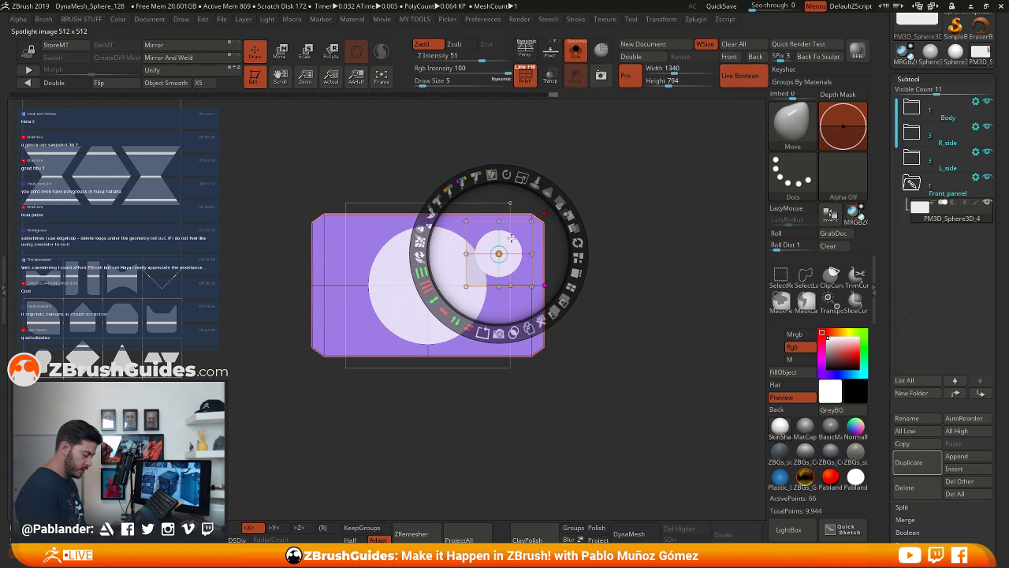
left_click_drag(523, 177, 529, 181)
left_click_drag(514, 236, 517, 257)
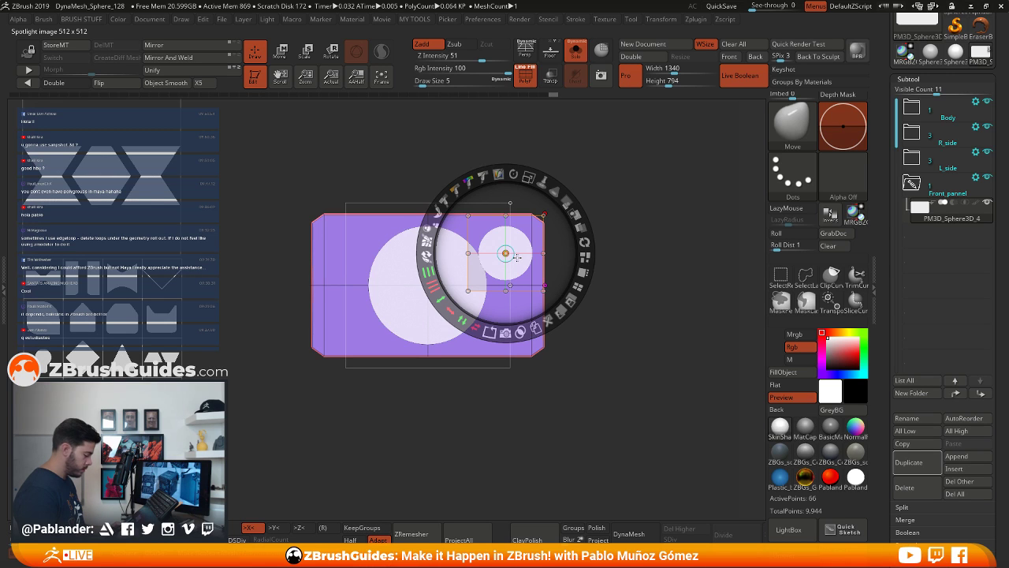
left_click_drag(517, 257, 522, 257)
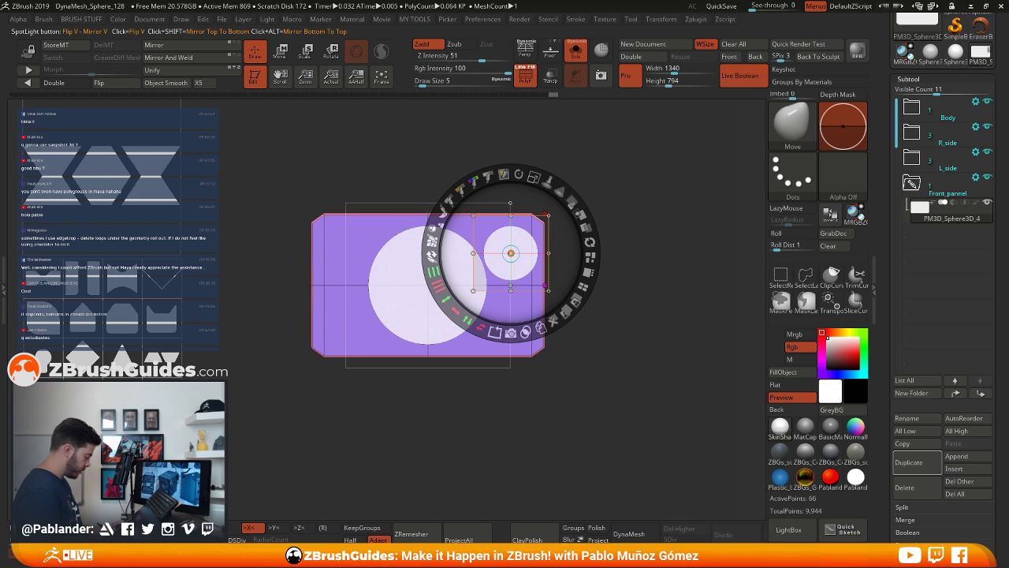
Take the square shape from the Spotlight set, try snapping it between the circles, and move it off the panel
key("z")
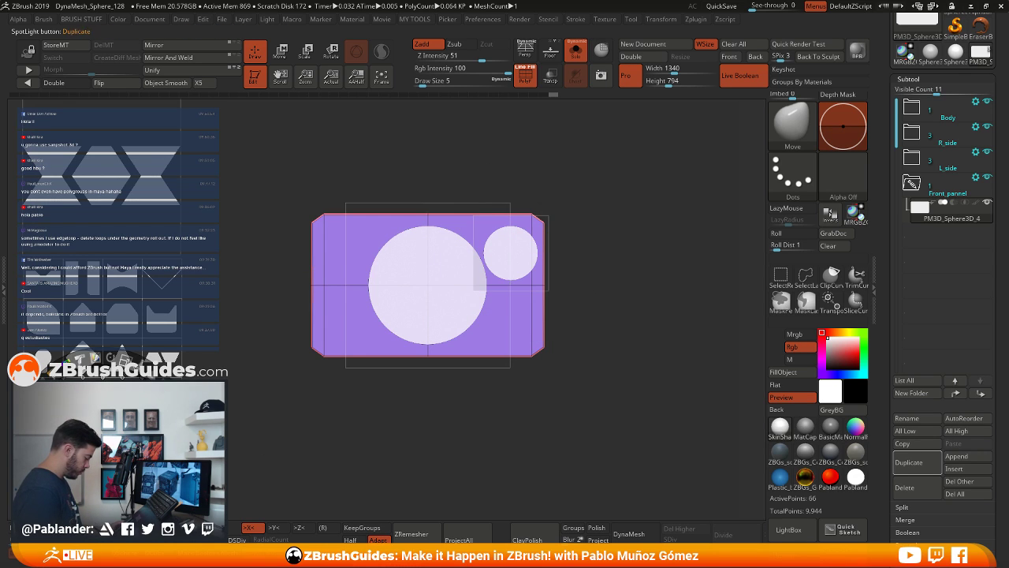
key("z")
left_click_drag(386, 310, 476, 246)
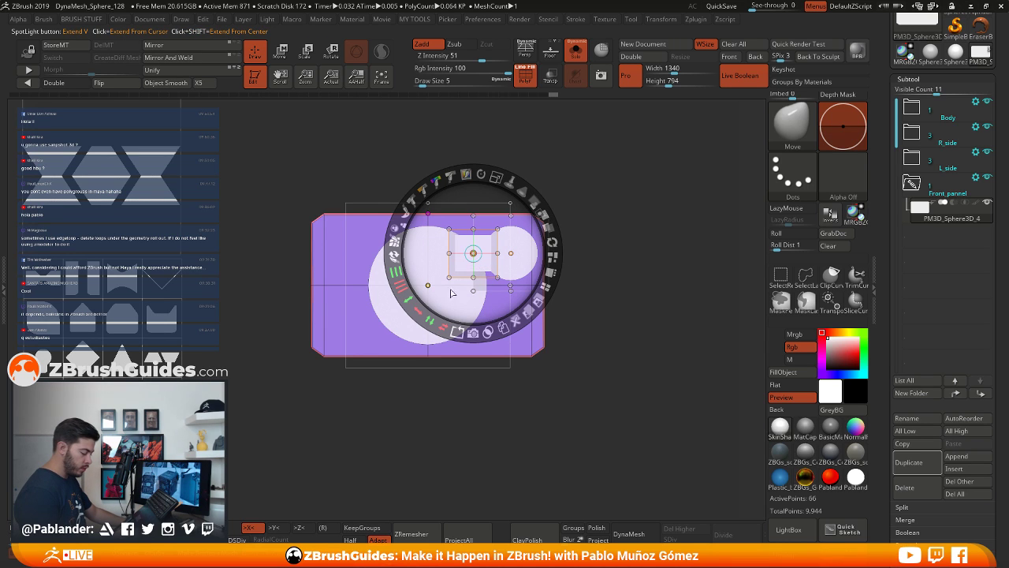
left_click_drag(485, 265, 663, 235)
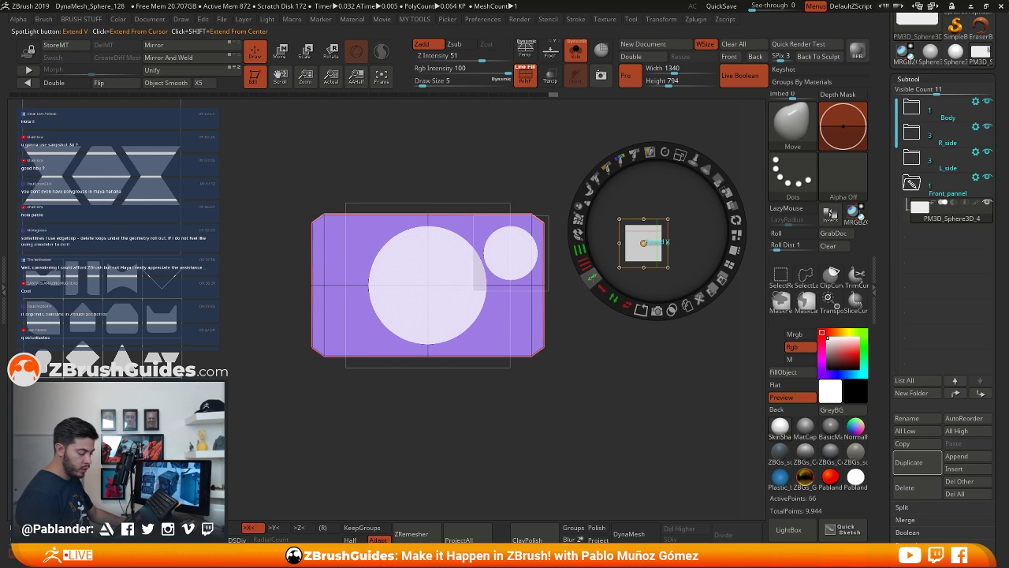
Extend the square into a wider rectangle, test its snapping between the circles, and set it aside off the panel
mouse_move(590, 276)
left_mouse_down()
mouse_move(580, 254)
mouse_move(599, 288)
mouse_move(582, 260)
left_mouse_up()
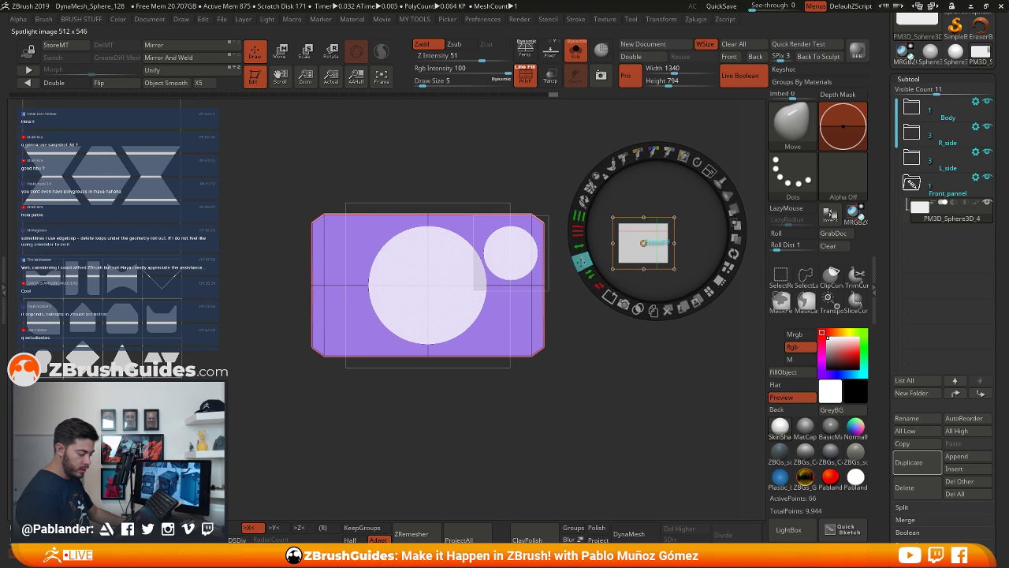
left_click_drag(658, 231, 521, 244)
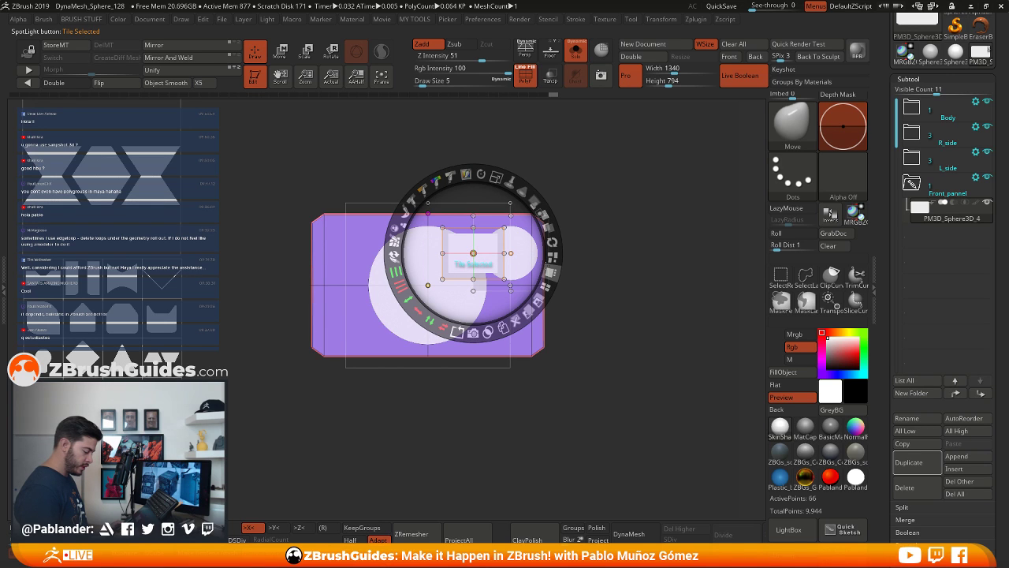
left_click_drag(472, 253, 662, 190)
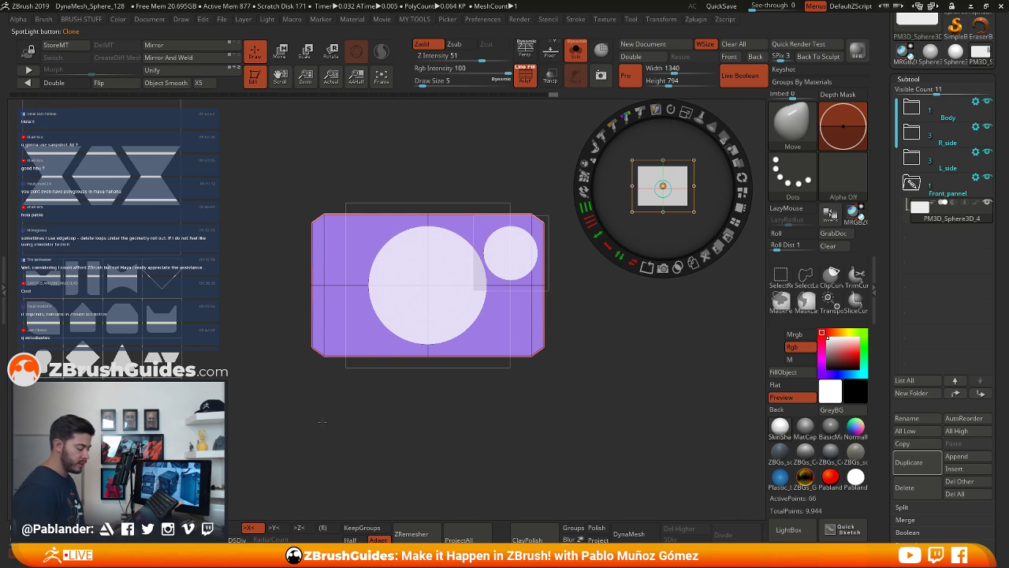
Nudge the small circle slightly towards the panel's upper edge and park the Spotlight dial on the empty canvas
left_click(508, 264)
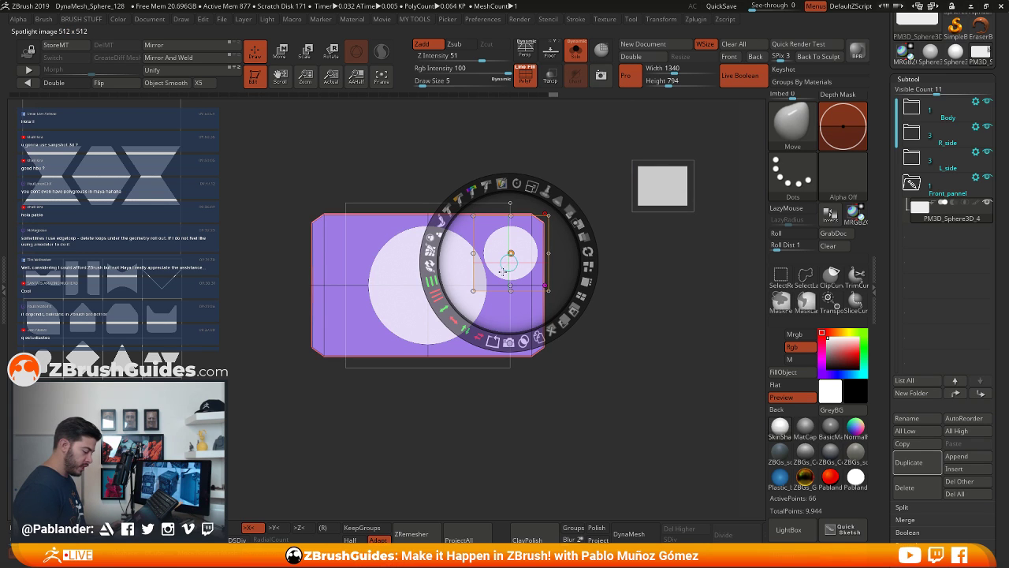
left_click(427, 329)
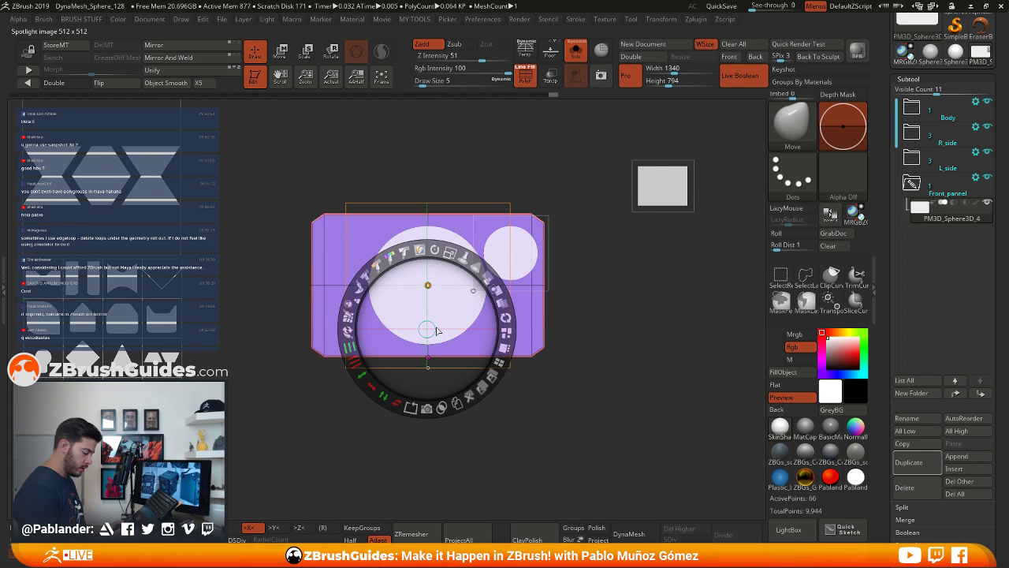
left_click(529, 269)
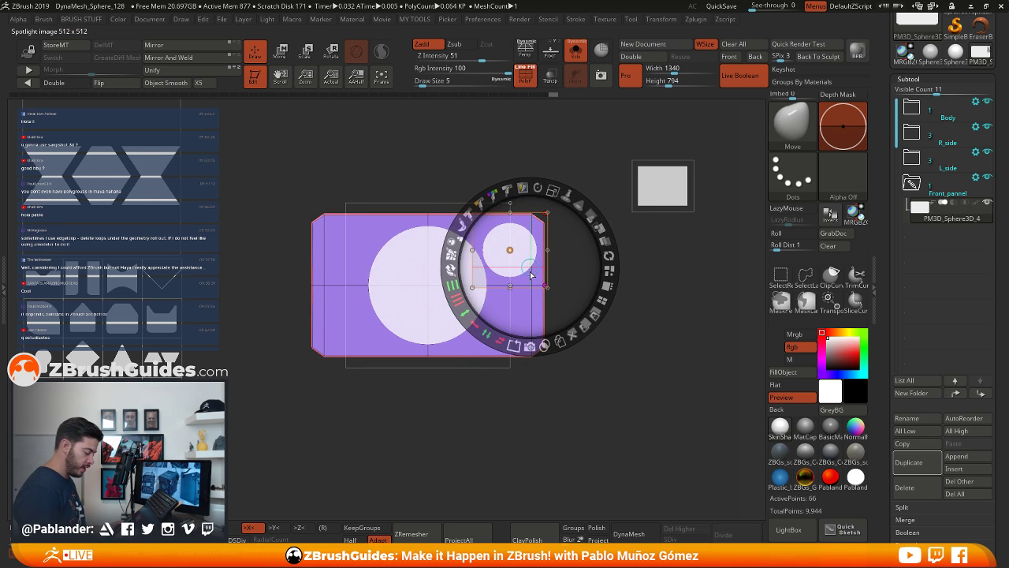
left_click(680, 317)
left_click_drag(682, 318, 694, 322)
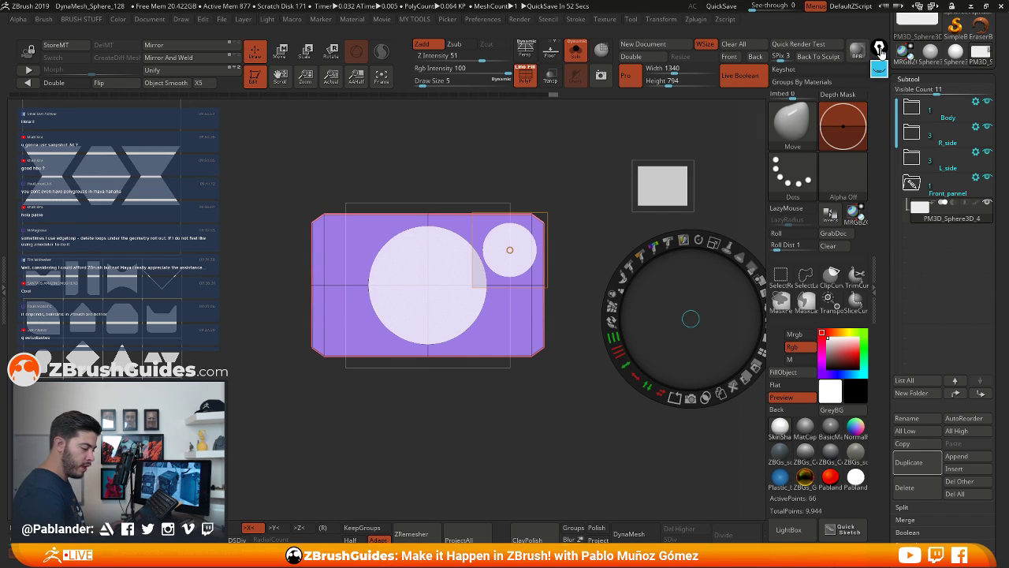
Activate the screen annotation pen and trace the large circle's outline in yellow
left_click(878, 69)
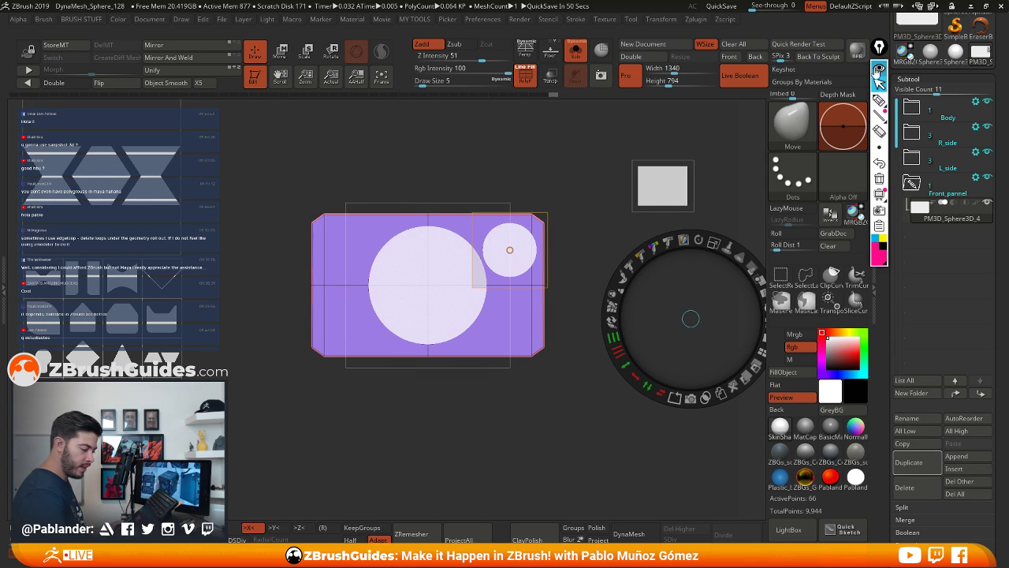
left_click(878, 100)
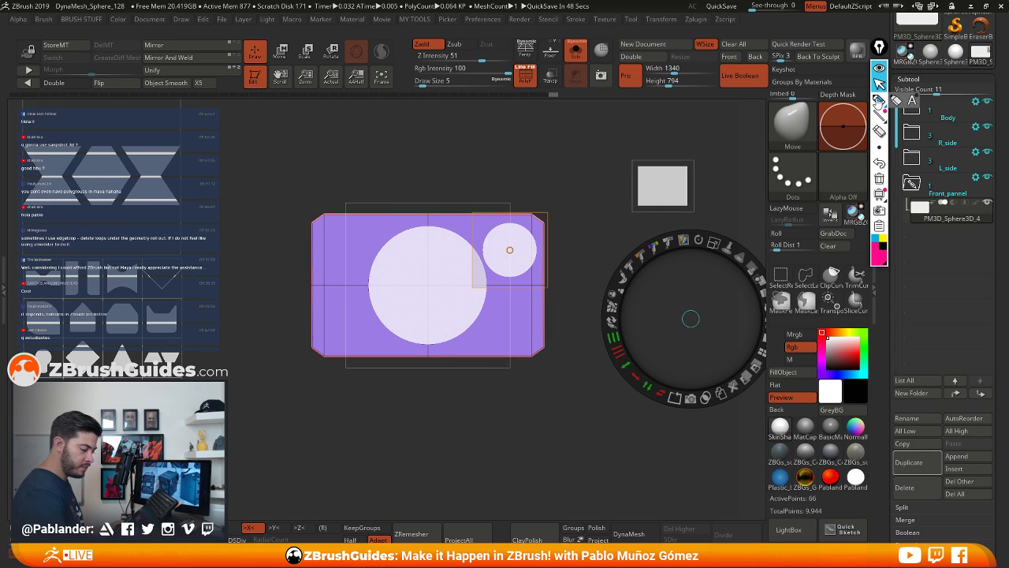
left_click(883, 239)
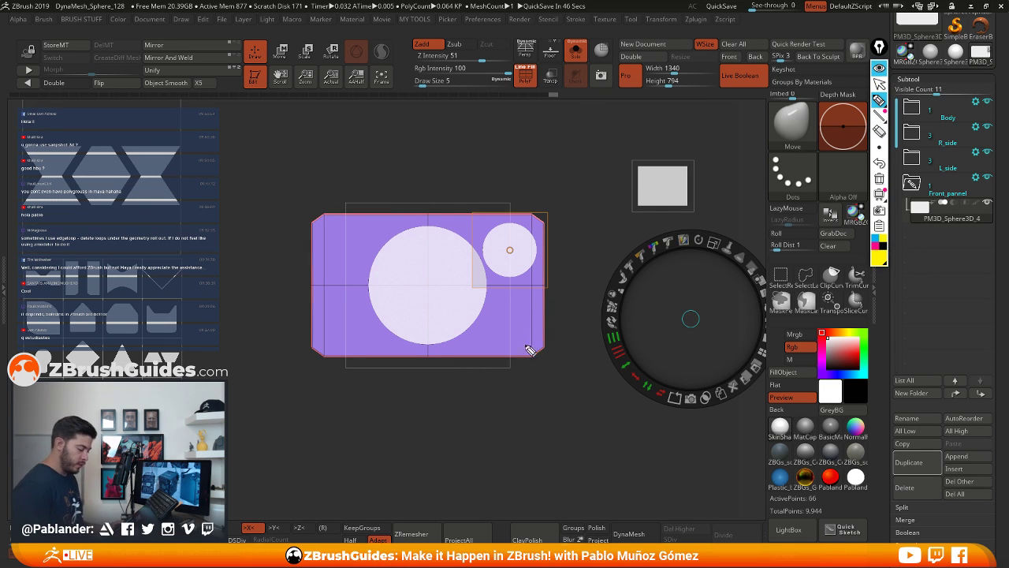
mouse_move(438, 234)
left_mouse_down()
mouse_move(386, 249)
mouse_move(385, 321)
mouse_move(458, 339)
mouse_move(475, 260)
mouse_move(427, 227)
left_mouse_up()
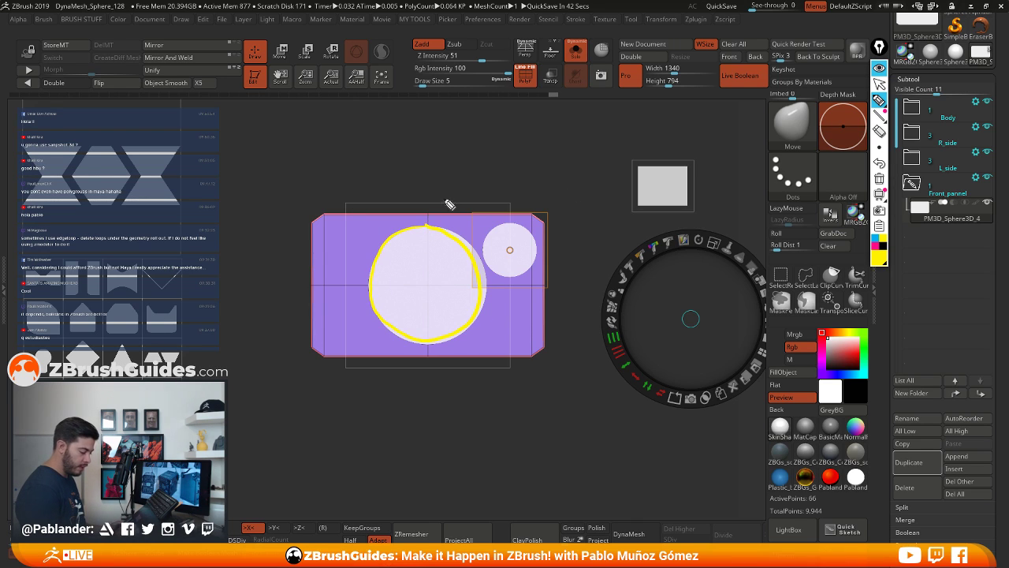
Outline both circles' bounding frames in blue, mark their overlap in pink, and hide the annotations
mouse_move(349, 208)
left_mouse_down()
mouse_move(524, 209)
mouse_move(525, 377)
mouse_move(408, 376)
mouse_move(354, 207)
mouse_move(352, 399)
left_mouse_up()
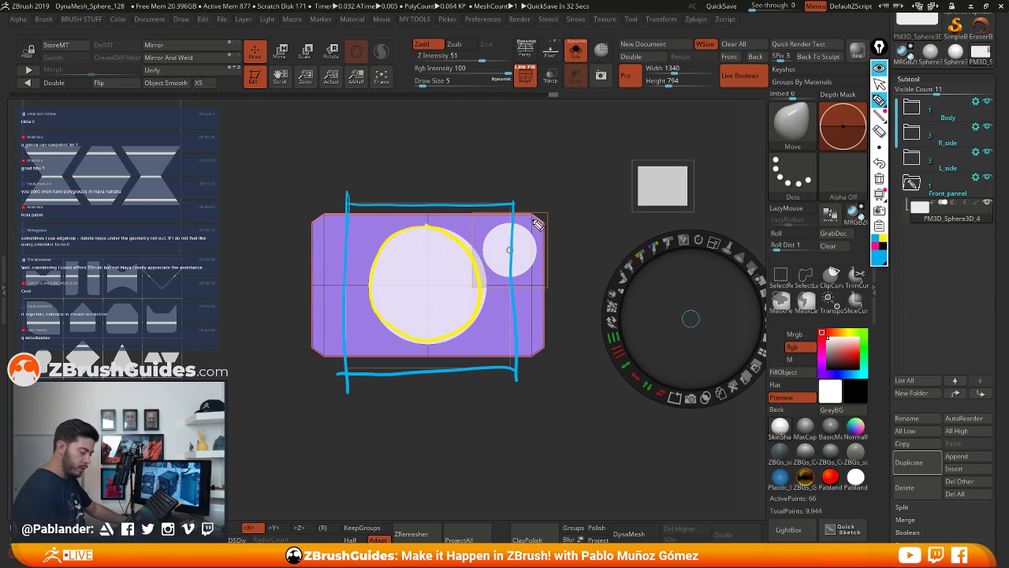
mouse_move(476, 213)
left_mouse_down()
mouse_move(553, 213)
mouse_move(551, 299)
mouse_move(471, 285)
mouse_move(556, 289)
left_mouse_up()
left_click(877, 251)
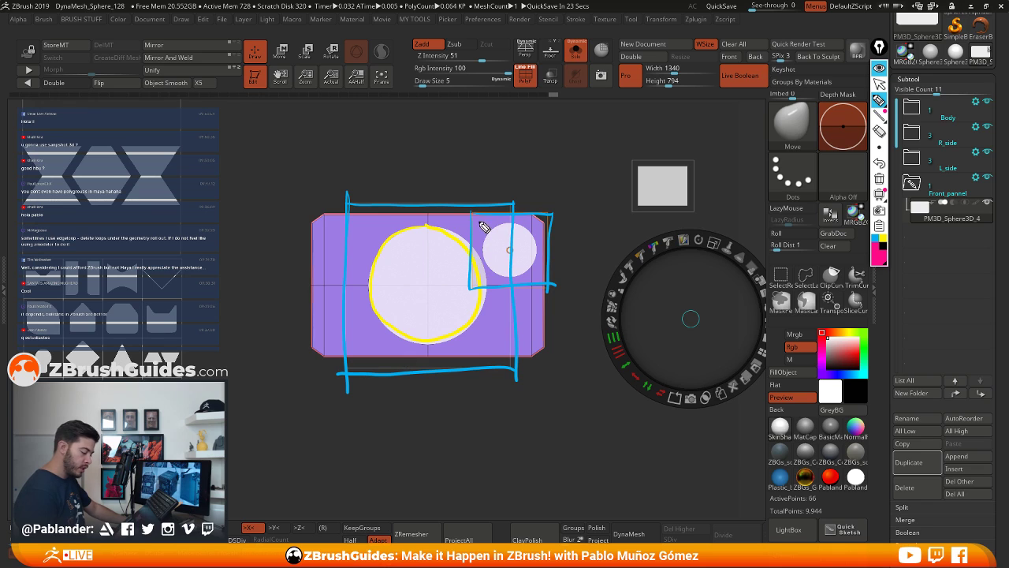
mouse_move(516, 162)
left_mouse_down()
mouse_move(516, 386)
mouse_move(361, 379)
left_mouse_up()
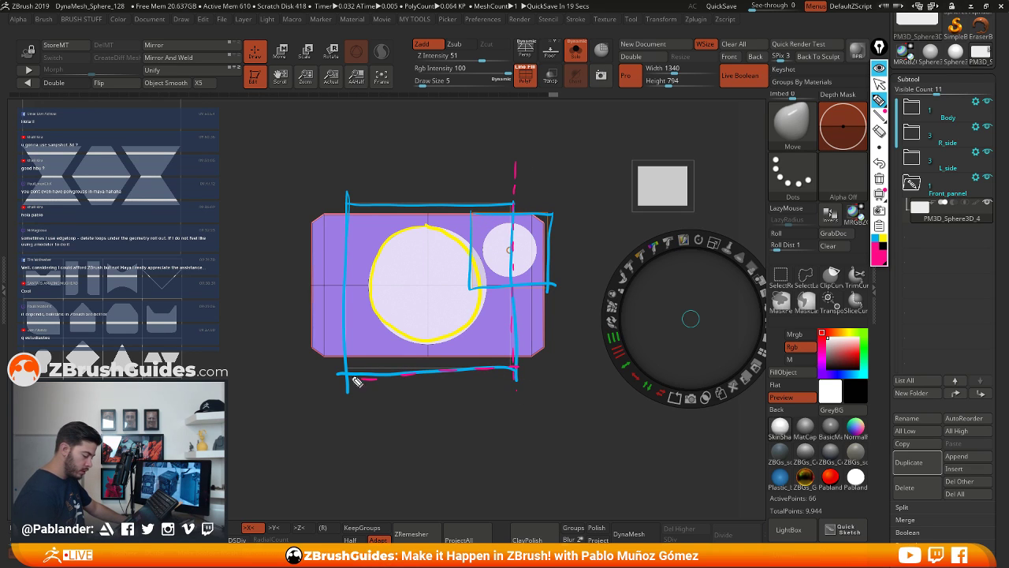
mouse_move(482, 229)
left_mouse_down()
mouse_move(499, 219)
mouse_move(508, 236)
mouse_move(480, 276)
mouse_move(512, 266)
mouse_move(511, 285)
left_mouse_up()
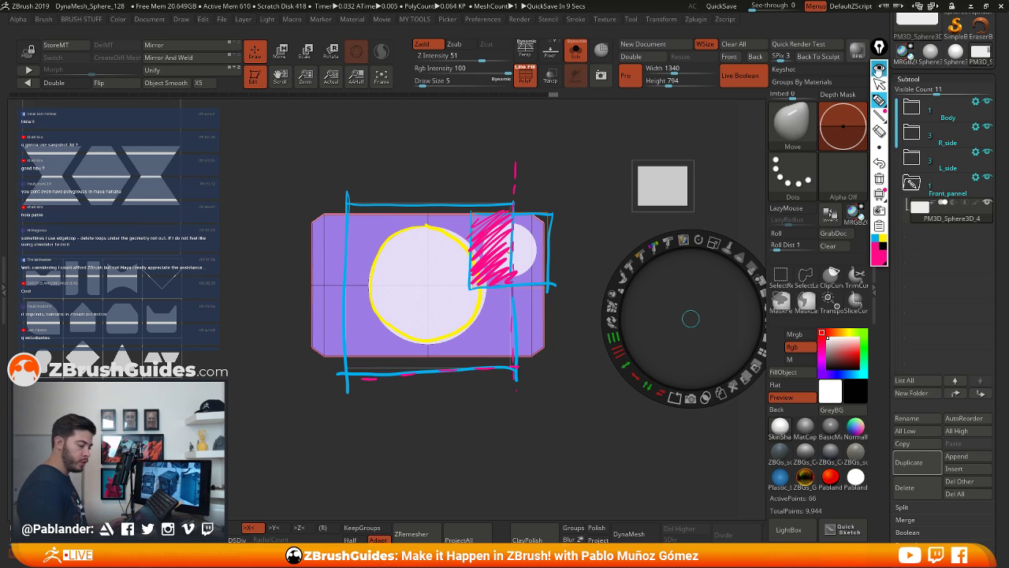
left_click(879, 68)
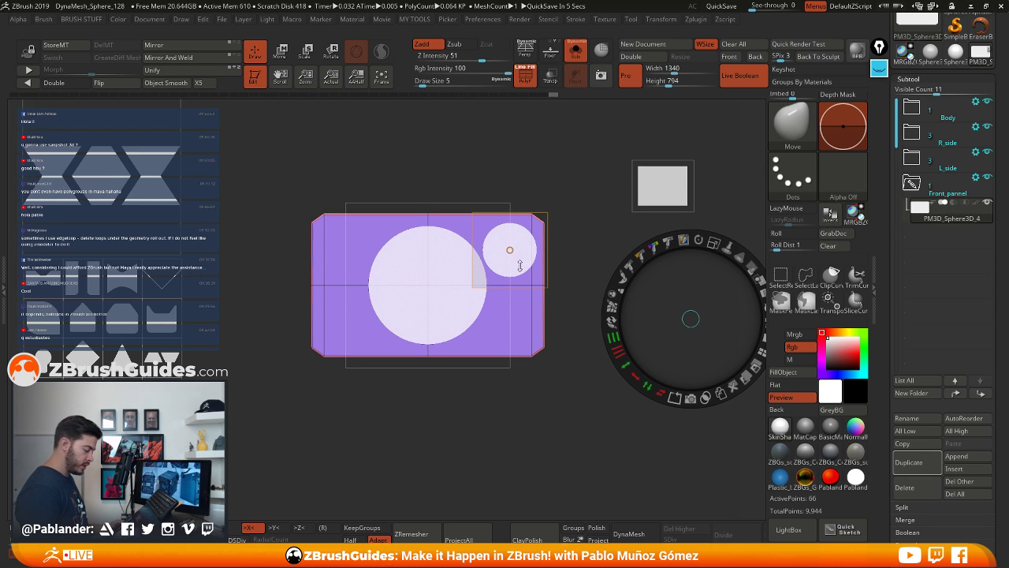
Move both circles off the panel and snap a duplicate of the large circle to the panel's centre
left_click_drag(522, 263, 683, 254)
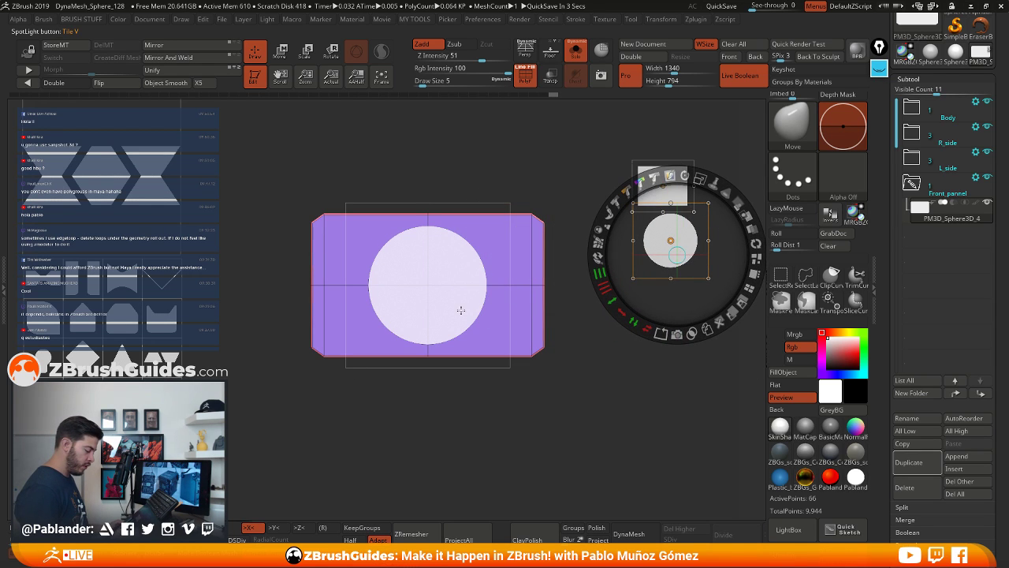
left_click(434, 237)
left_click_drag(435, 236, 694, 319)
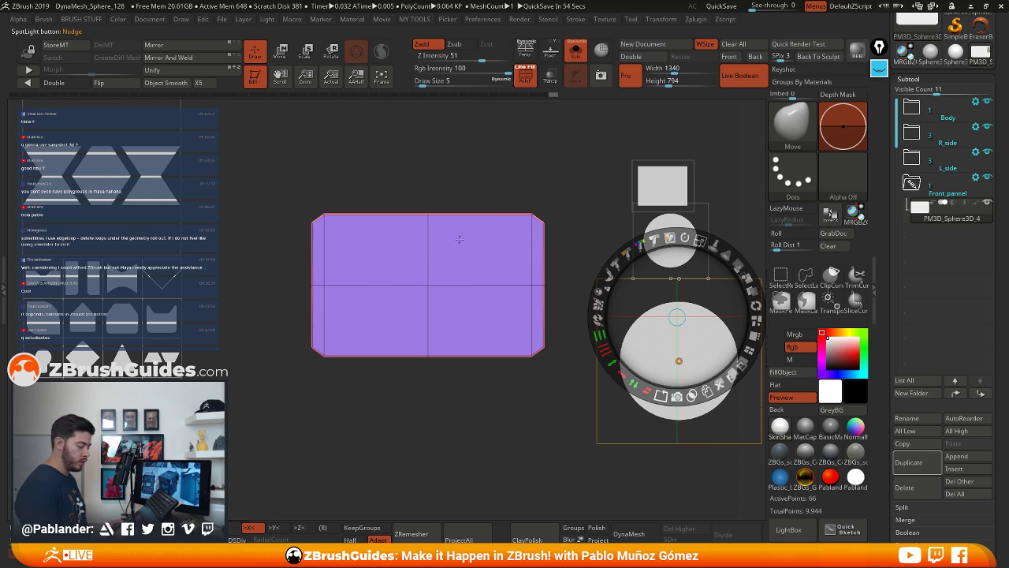
left_click(705, 367)
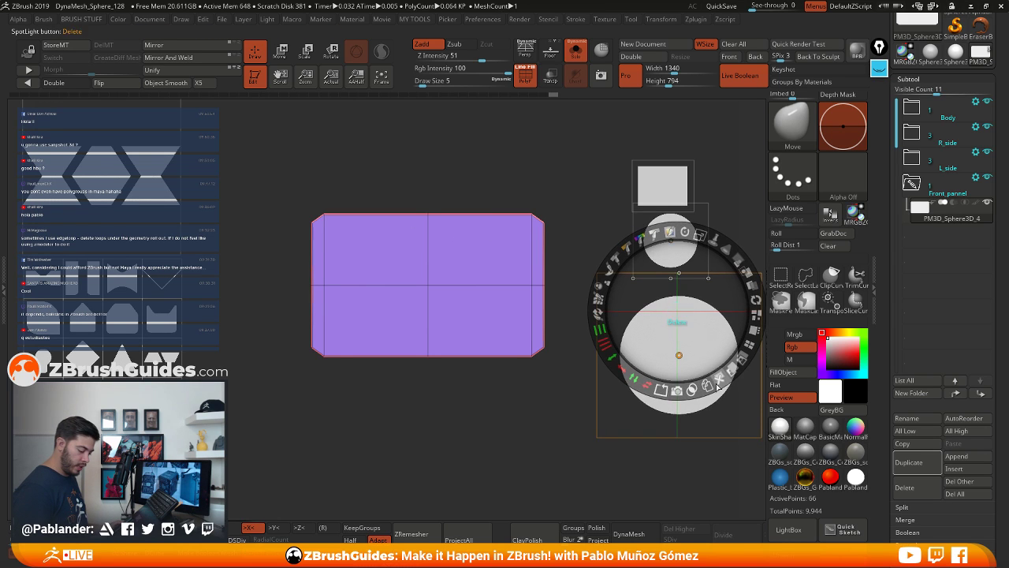
left_click_drag(680, 356, 445, 292)
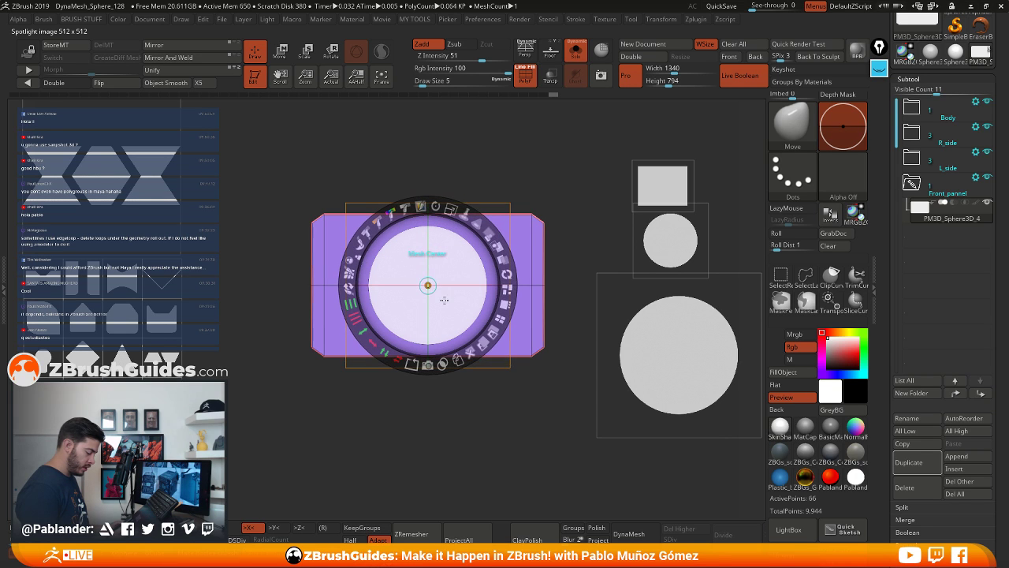
Enlarge and stretch the centred circle into an ellipse wider than the panel and lower its intensity until its fill disappears
left_click_drag(451, 209, 472, 220)
left_click_drag(363, 333, 357, 328)
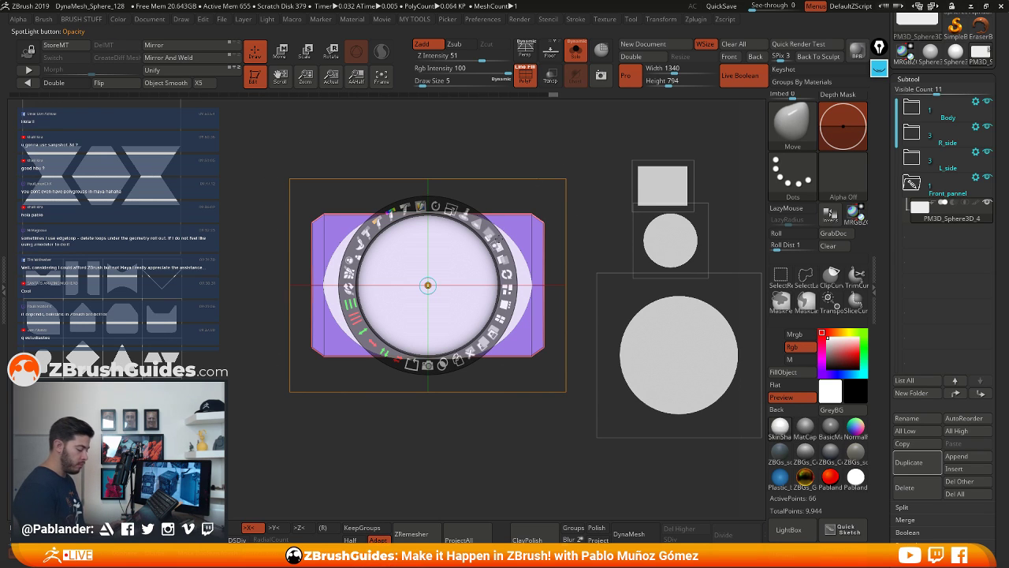
left_click_drag(450, 209, 454, 211)
left_click_drag(373, 342, 366, 334)
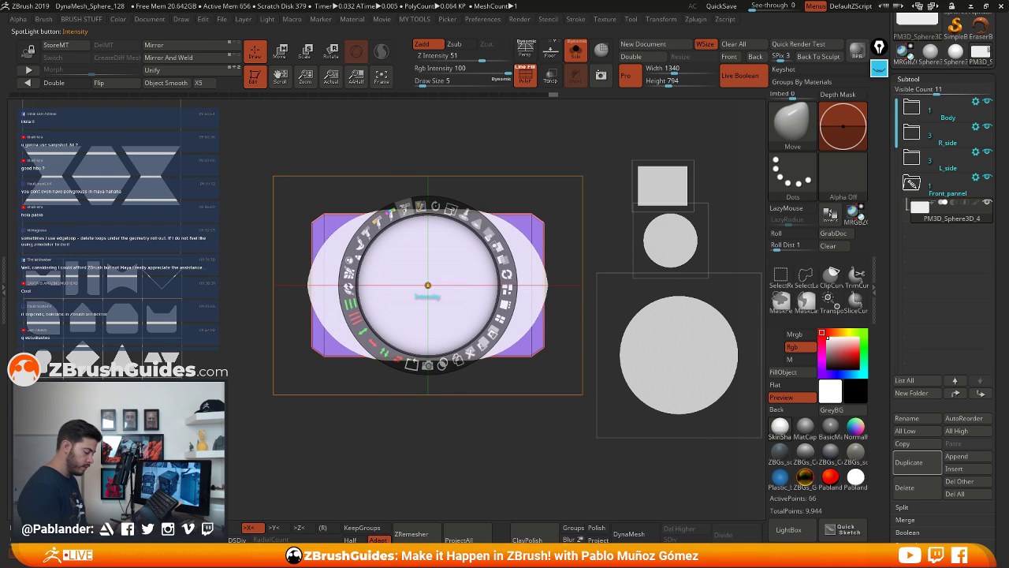
left_click(404, 204)
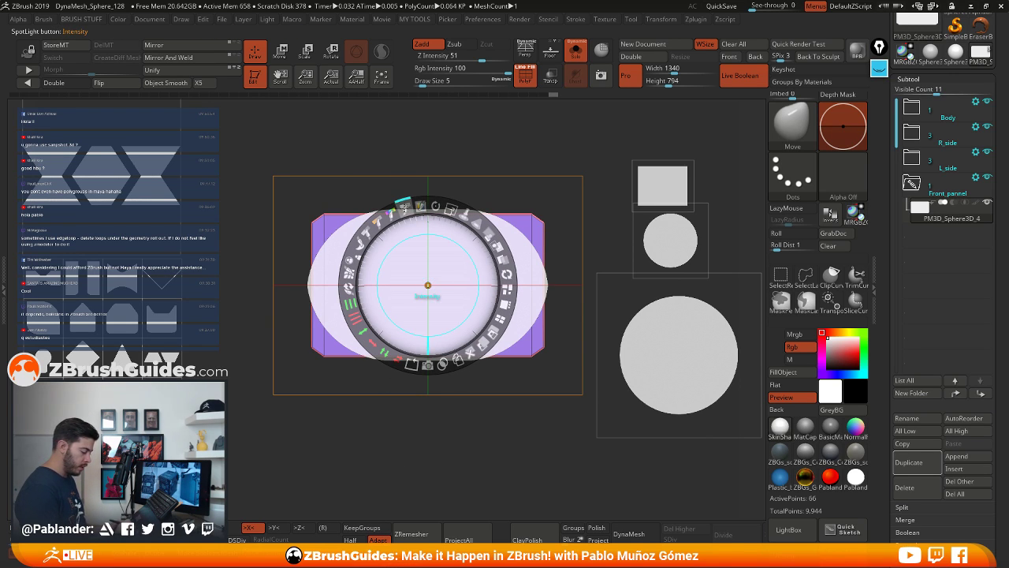
left_click_drag(403, 206, 363, 333)
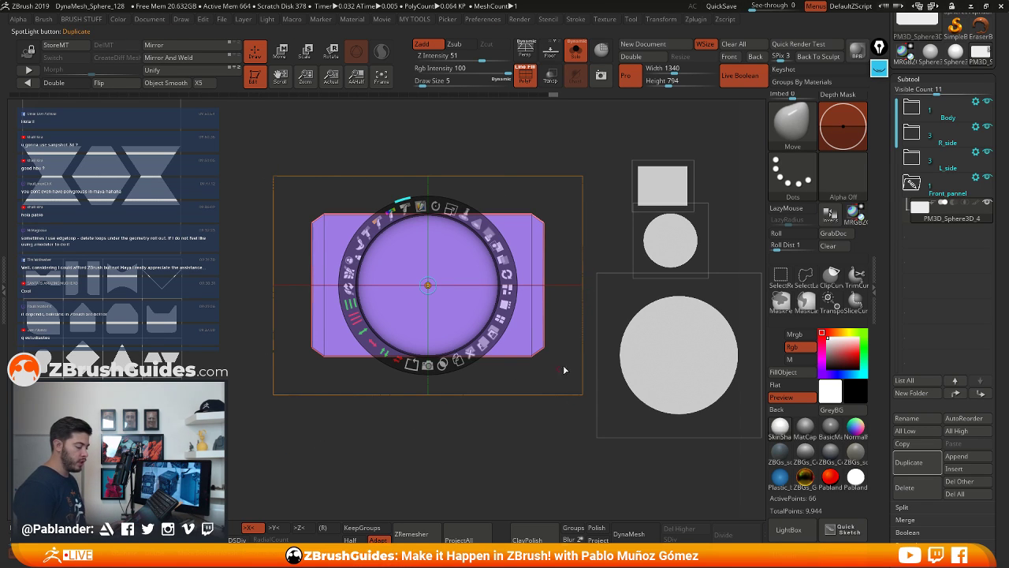
Snap the large circle to the panel's centre, union it into the blank base image, and set the original aside
left_click(691, 349)
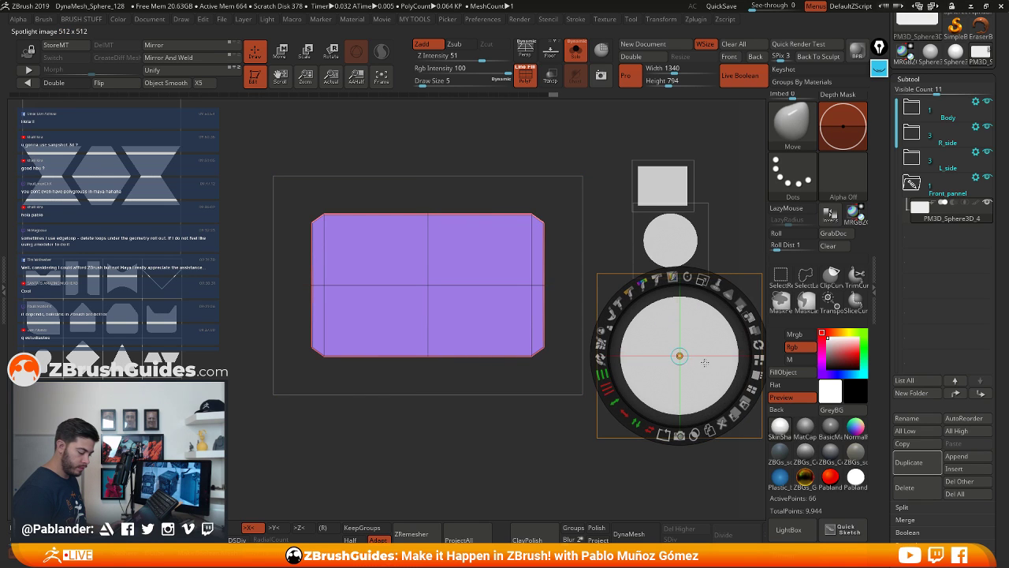
left_click_drag(691, 349, 457, 300)
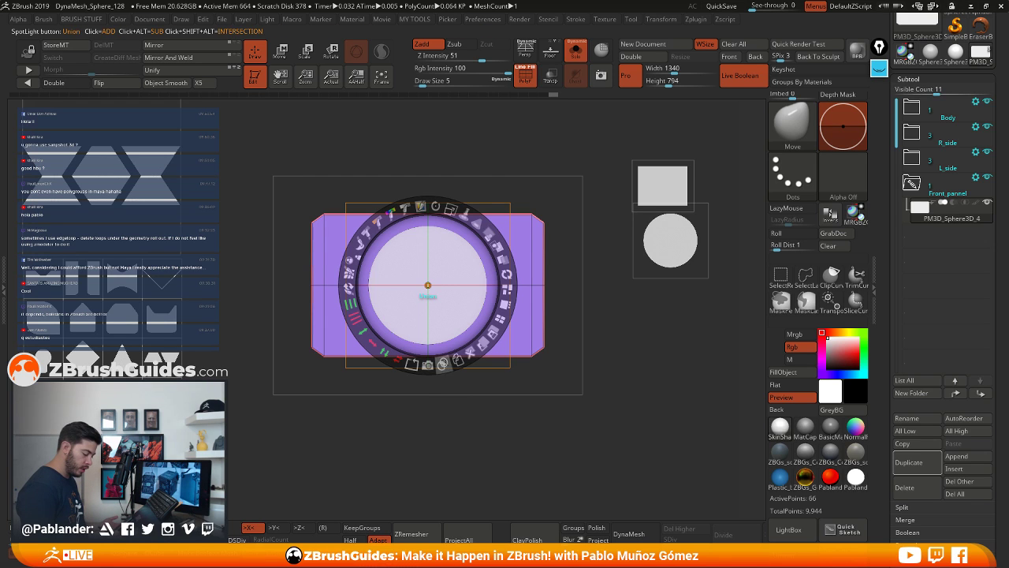
left_click(442, 365)
left_click_drag(448, 301, 697, 432)
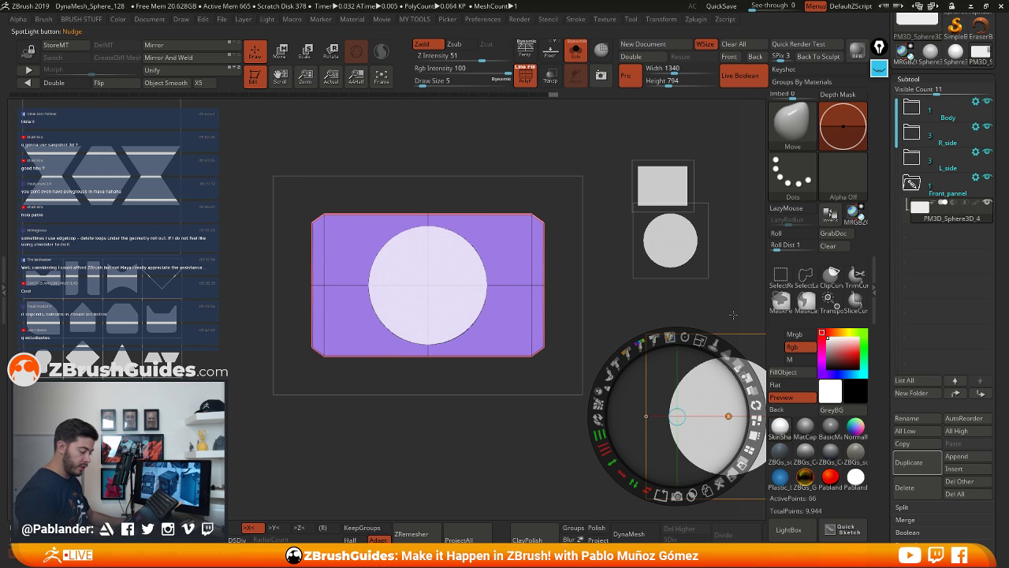
Position the small circle near the panel's upper-right corner, union it into the base image, and set the original aside
left_click(674, 222)
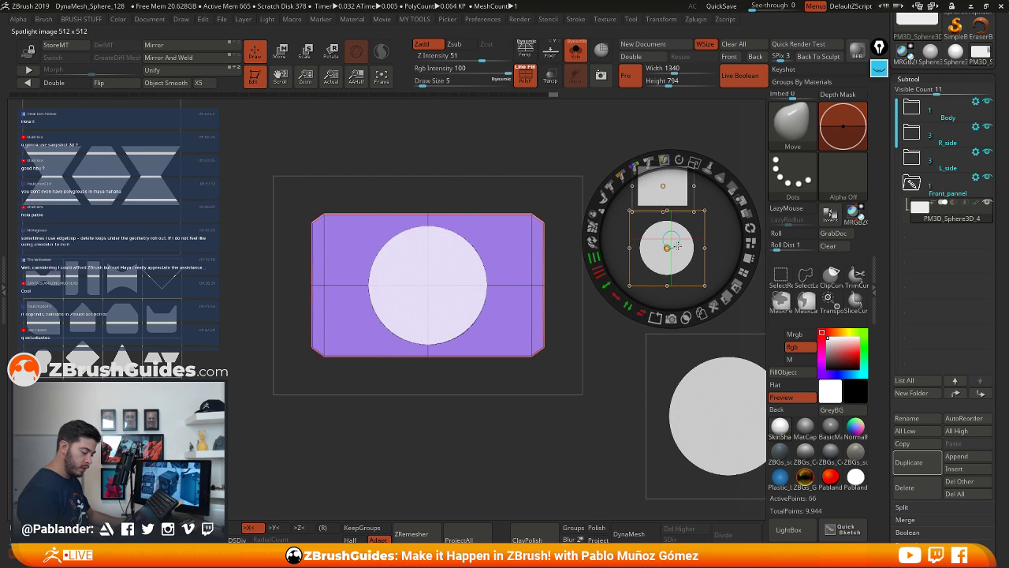
left_click(668, 249)
left_click_drag(672, 250, 531, 263)
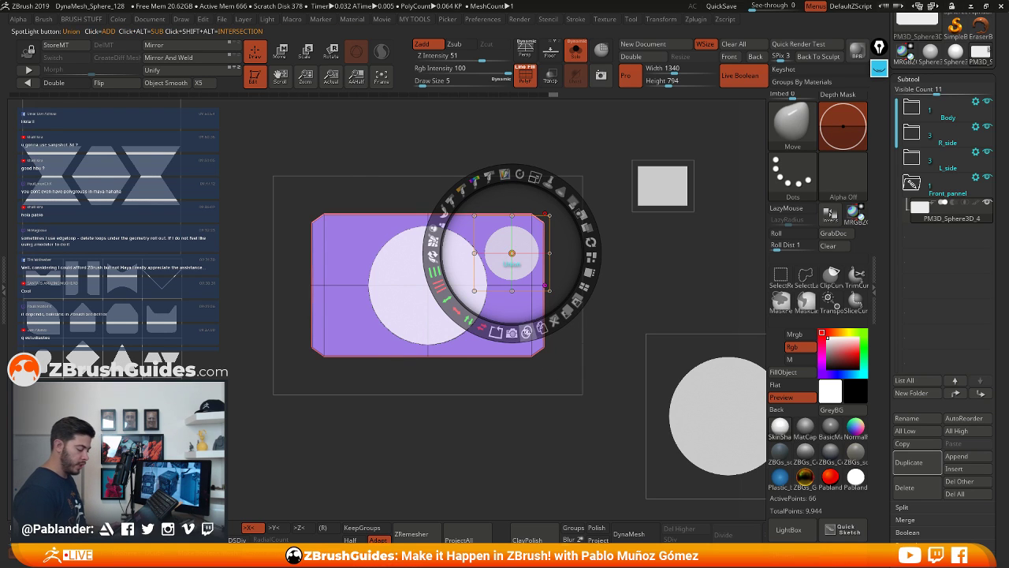
left_click(526, 332)
mouse_move(528, 242)
left_mouse_down()
mouse_move(742, 285)
mouse_move(691, 295)
mouse_move(680, 283)
left_mouse_up()
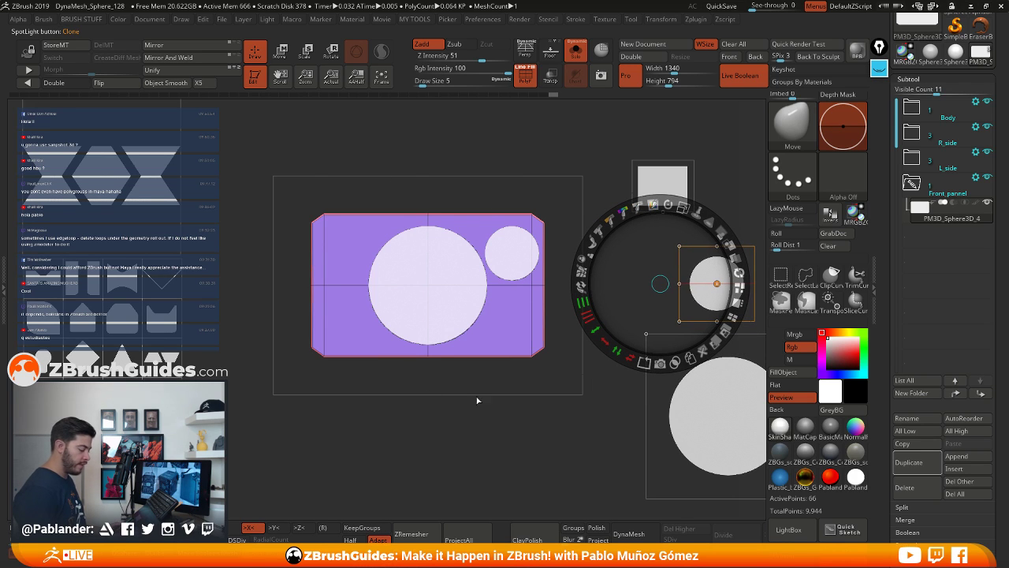
Place the rectangle as a bridge between the two circles and union it into the base image
left_click_drag(672, 172, 499, 260)
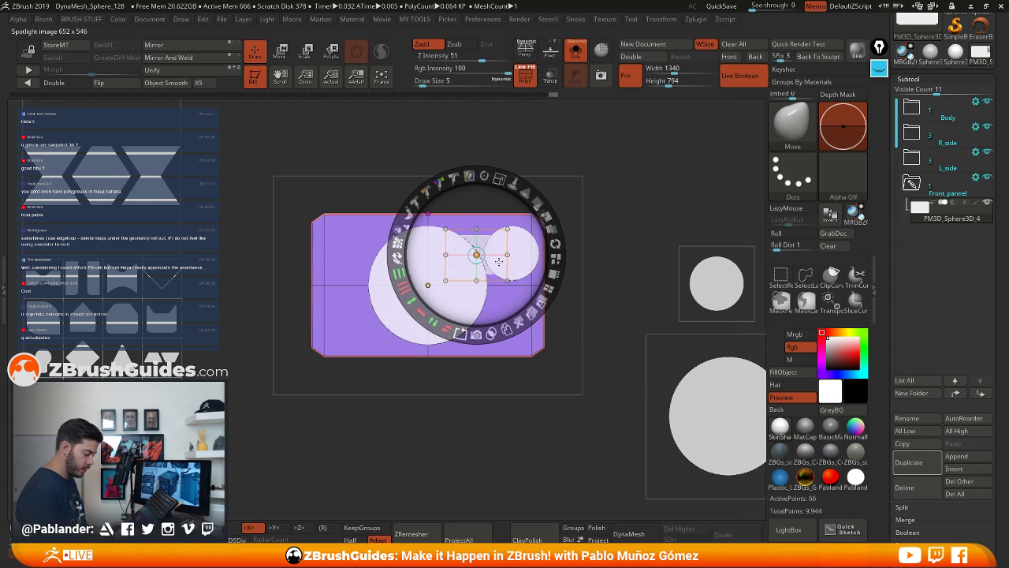
left_click(490, 331)
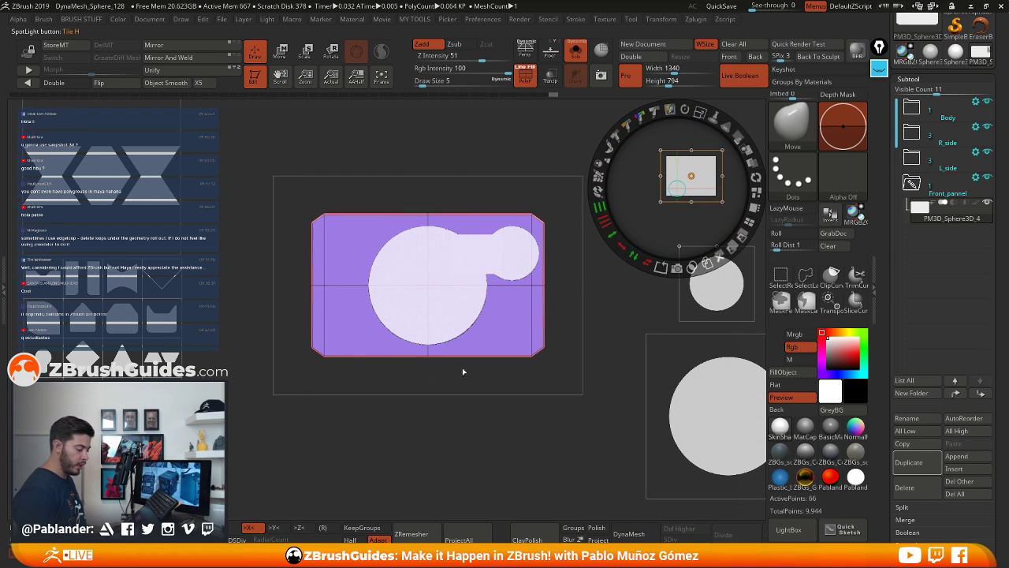
Bring the rectangle back between the circles, flatten it, and rotate it to slope up towards the small circle
left_click_drag(691, 175, 499, 276)
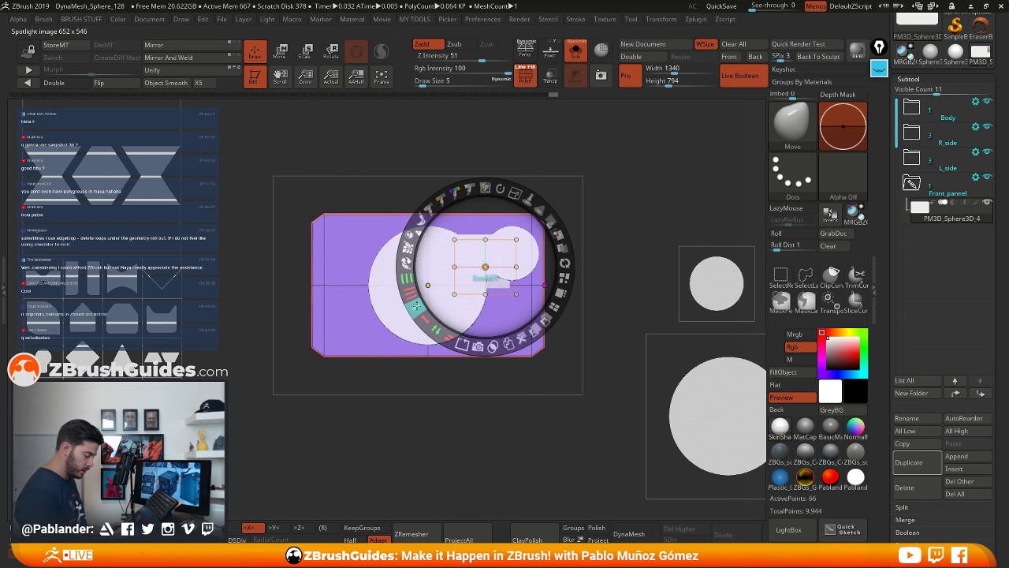
left_click_drag(445, 339, 423, 316)
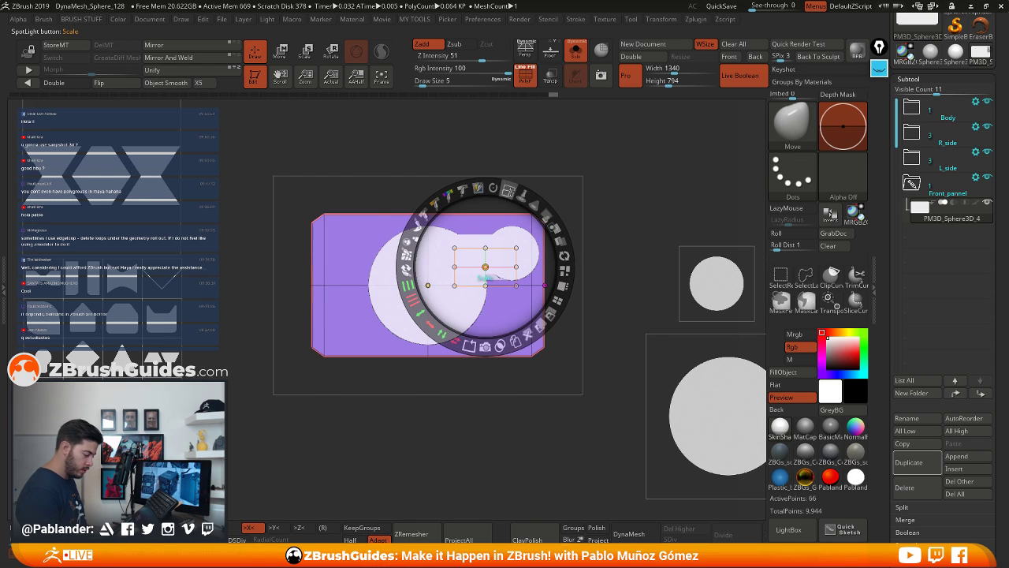
left_click_drag(507, 190, 445, 197)
key("ctrl+z")
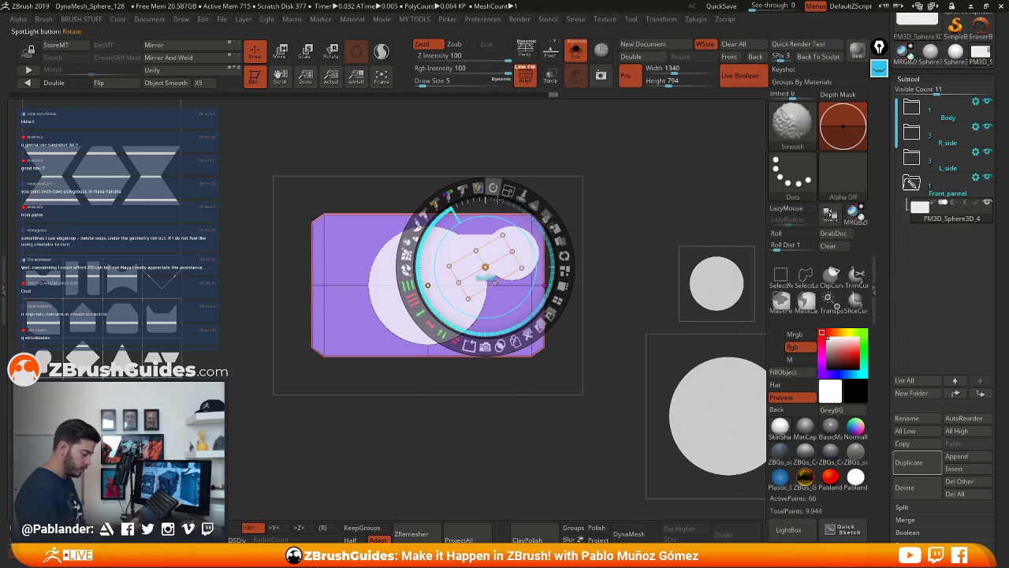
Fit the rotated rectangle along the lower gap between the circles, union it into the base image, and move it off the panel
left_click_drag(509, 254, 514, 271)
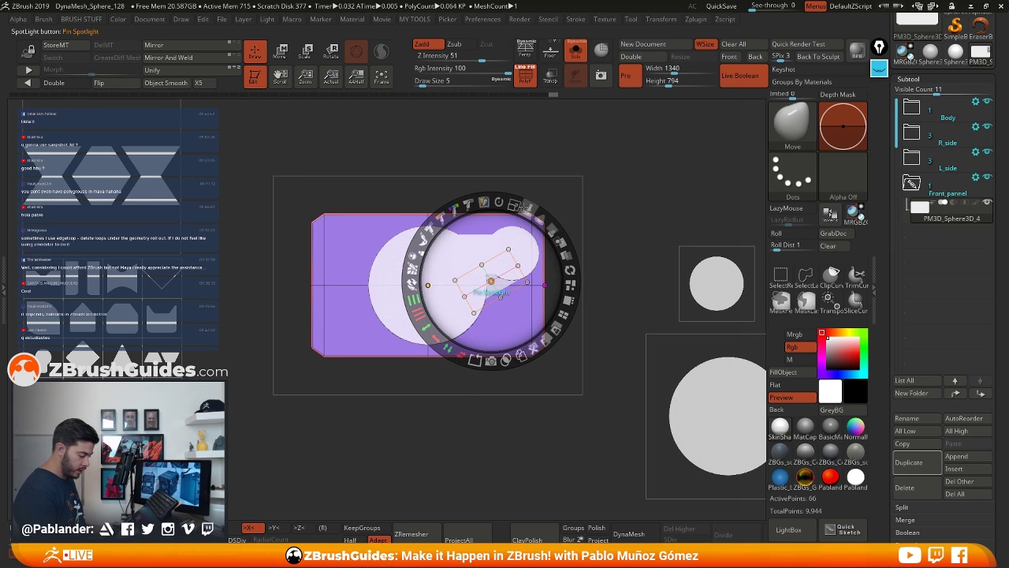
left_click(523, 207)
left_click_drag(517, 206, 526, 209)
left_click_drag(521, 286, 520, 283)
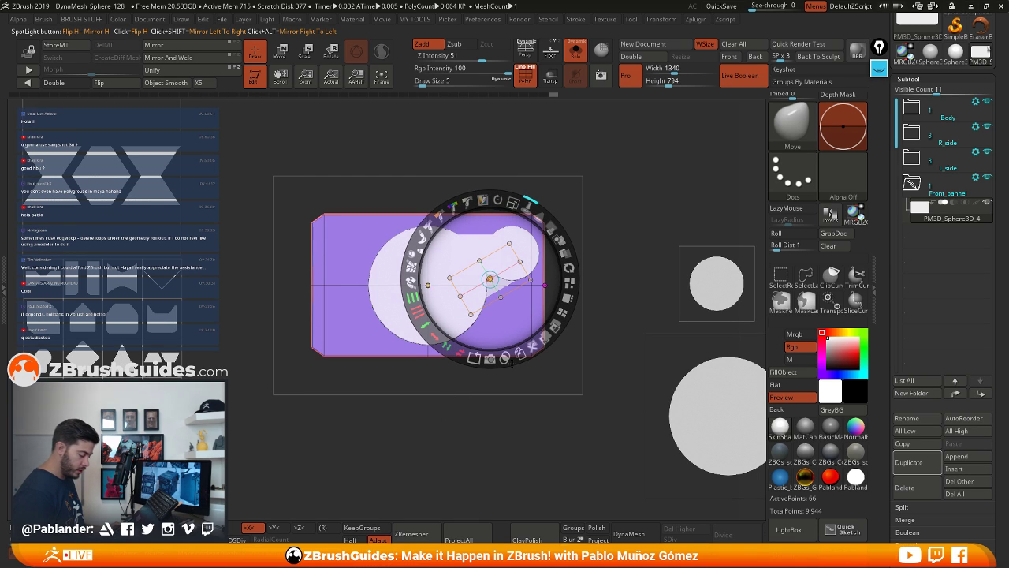
left_click(506, 359)
left_click_drag(503, 259, 688, 190)
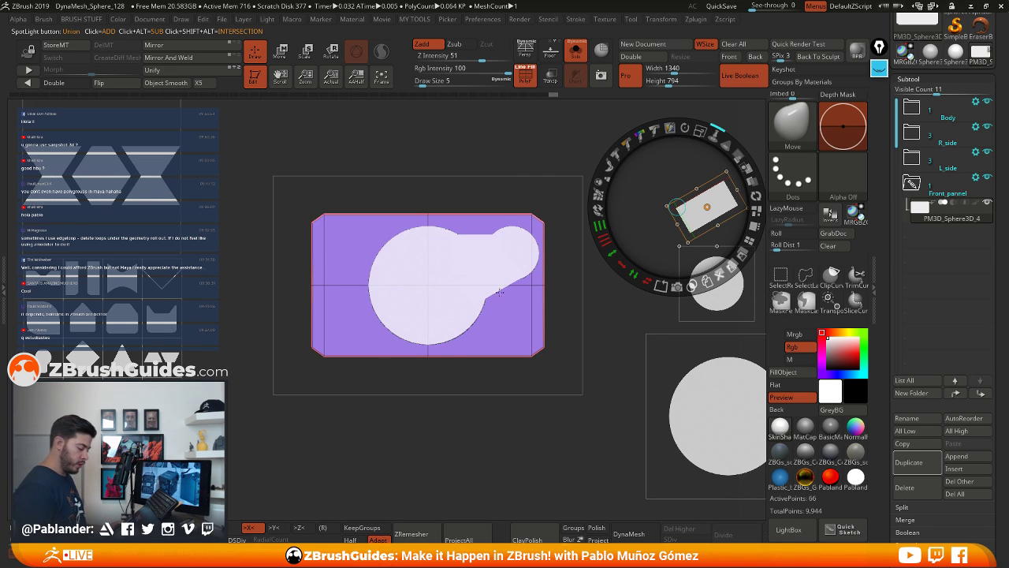
Snap the merged shape to the panel's centre, create a new subtool from it with Snapshot3D, and hide Spotlight
left_click_drag(435, 284, 428, 286)
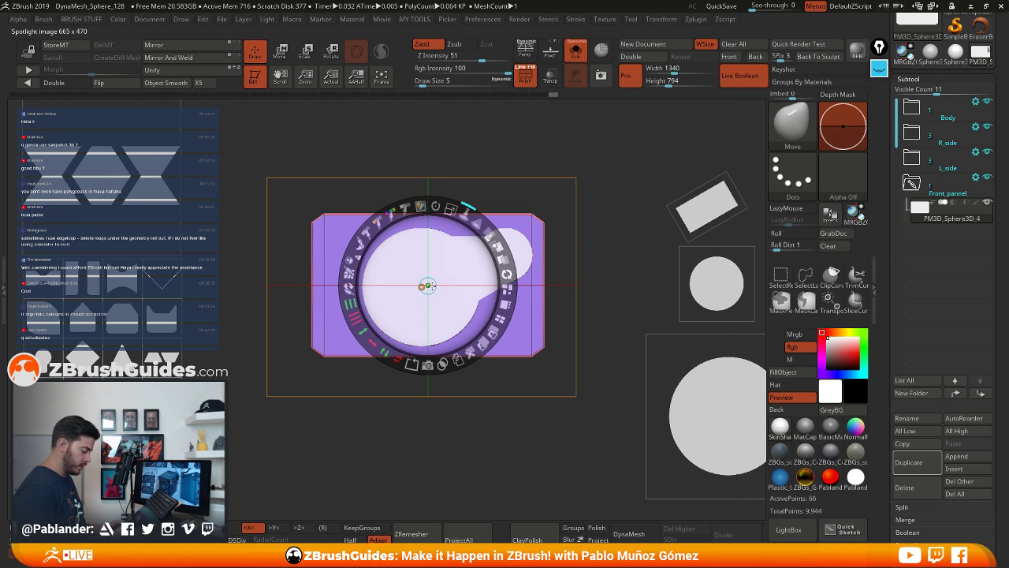
left_click_drag(431, 289, 444, 306)
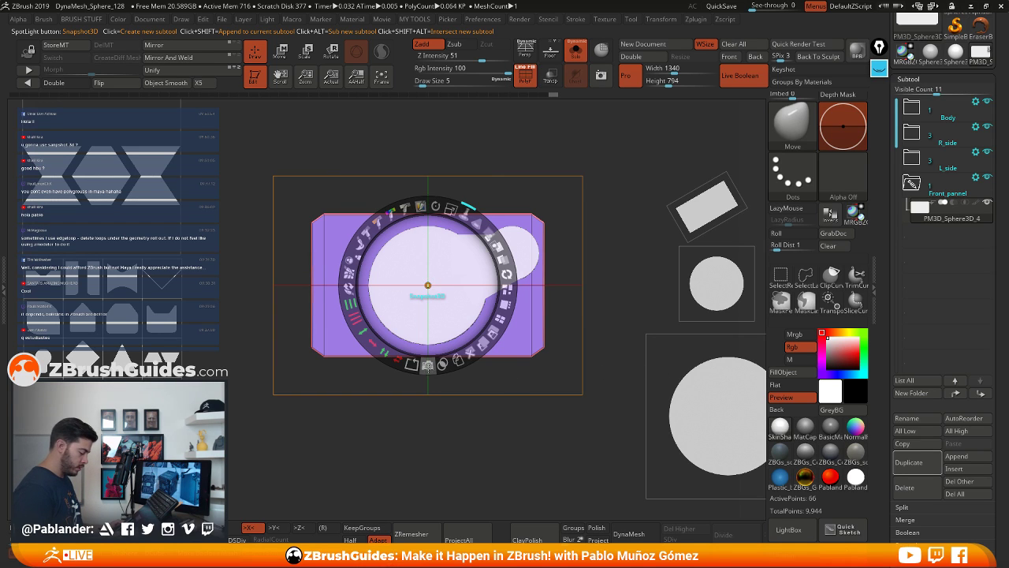
left_click(427, 364)
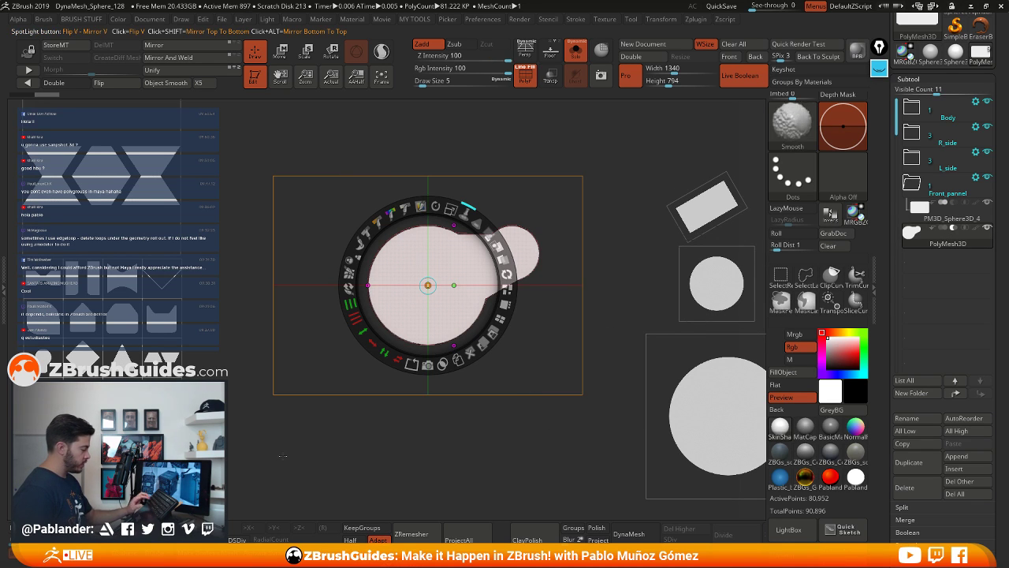
key("shift+z")
Examine the extruded shape's thickness, side walls and front mesh density from several angles
left_click_drag(567, 333, 586, 266)
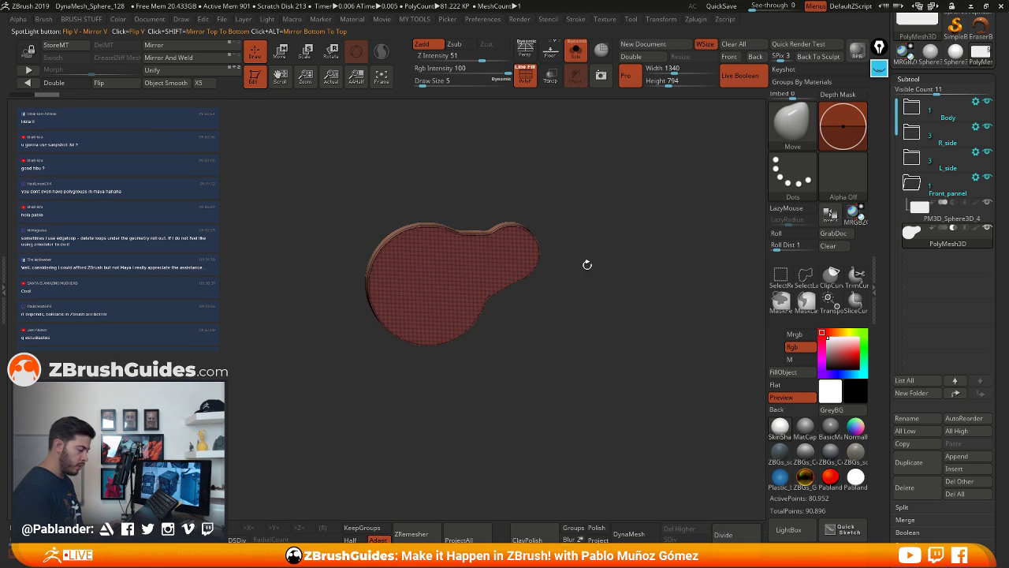
left_click_drag(515, 173, 492, 278)
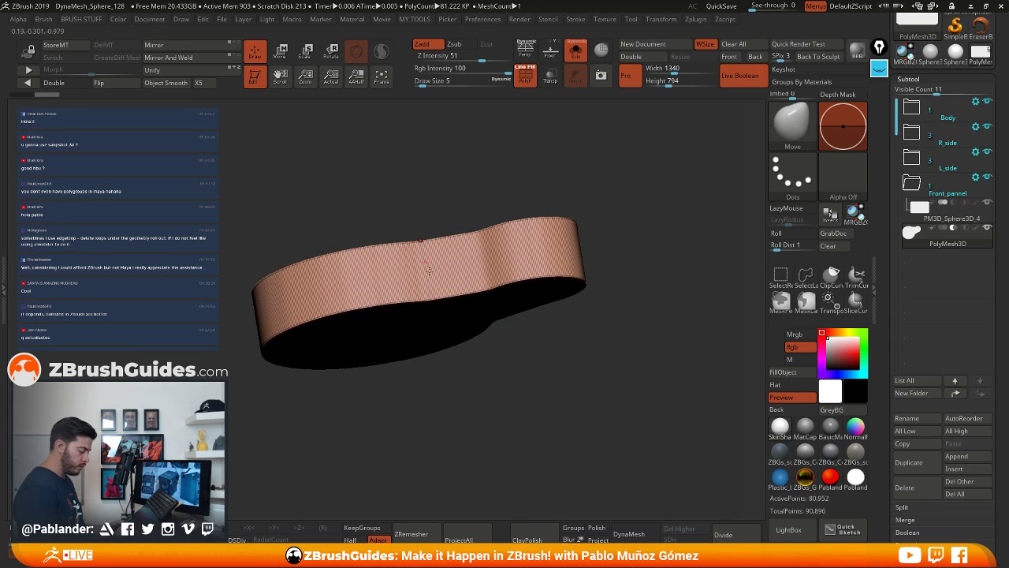
mouse_move(534, 376)
left_mouse_down()
mouse_move(545, 338)
mouse_move(510, 239)
left_mouse_up()
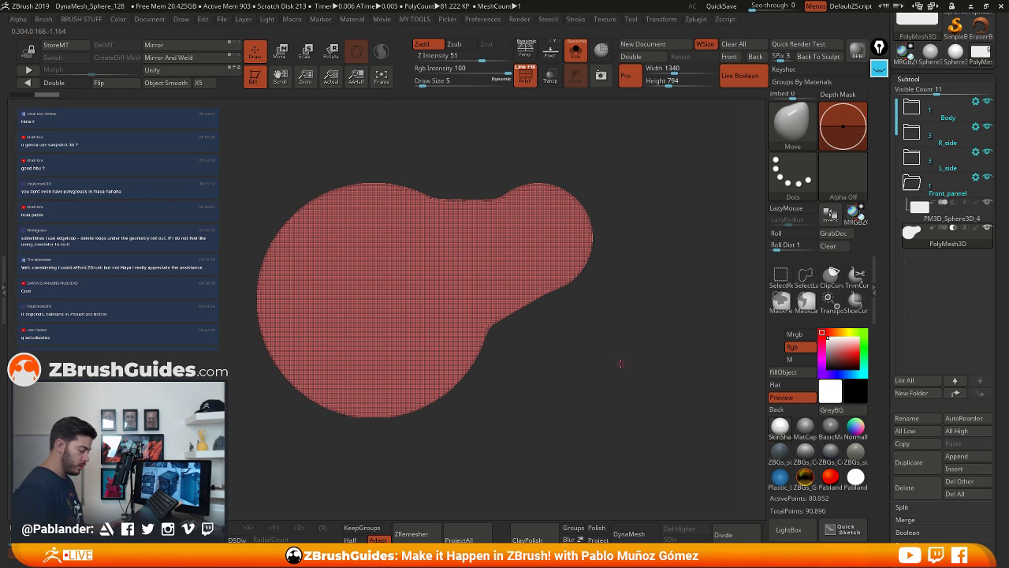
left_click_drag(620, 363, 601, 279, "alt")
left_click_drag(648, 319, 625, 317, "alt")
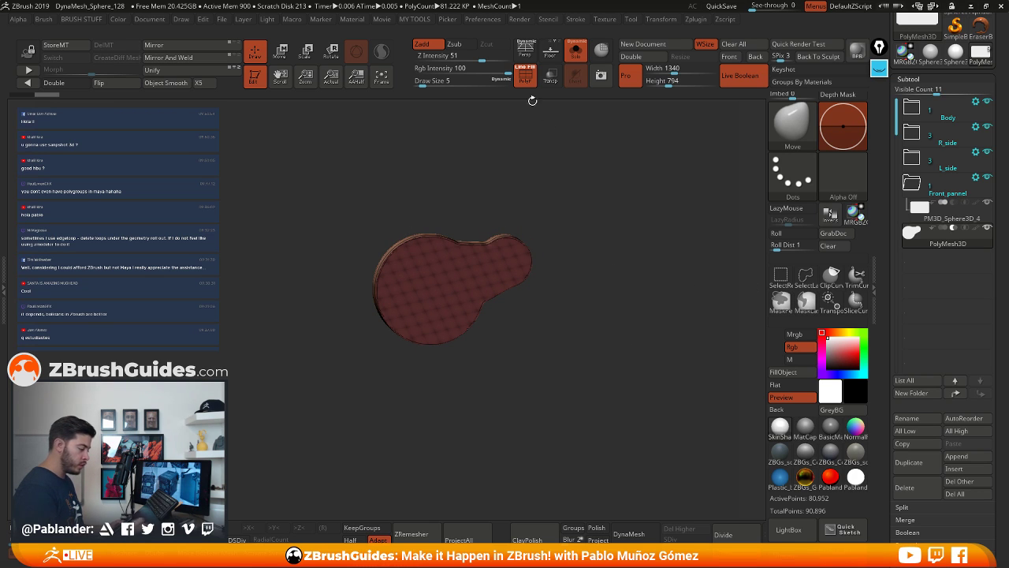
Set the Spotlight preference Snapshot Retain Corners to 100 and lower the Snapshot Smoothing value
left_click(484, 19)
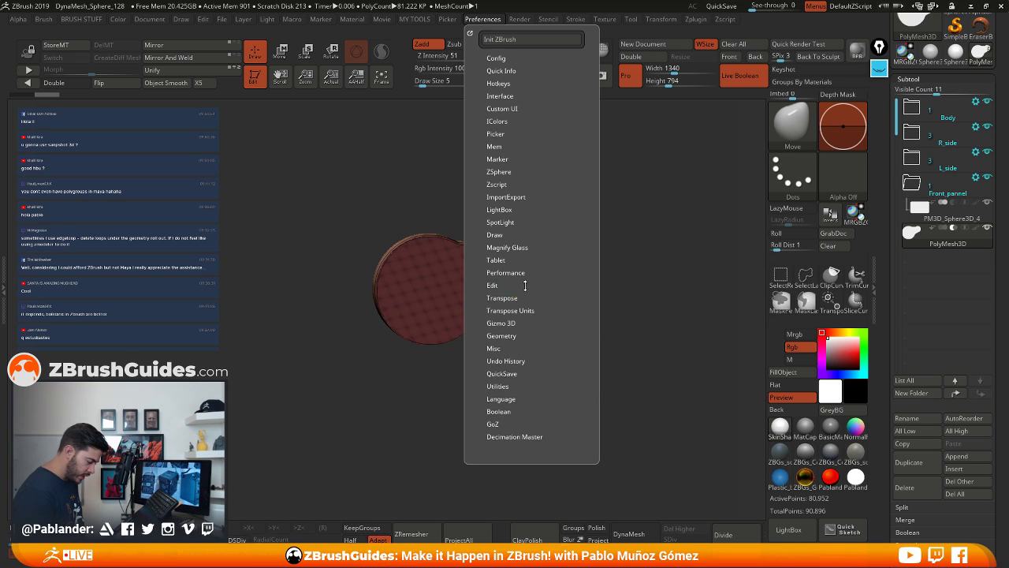
left_click(557, 283)
left_click(547, 282)
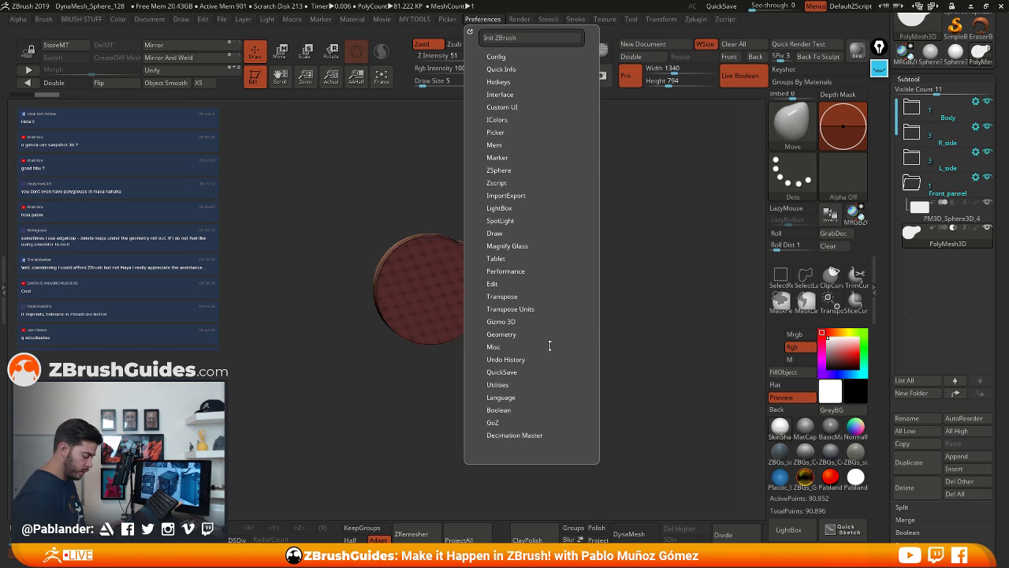
scroll(547, 347, "down", 1)
left_click(526, 328)
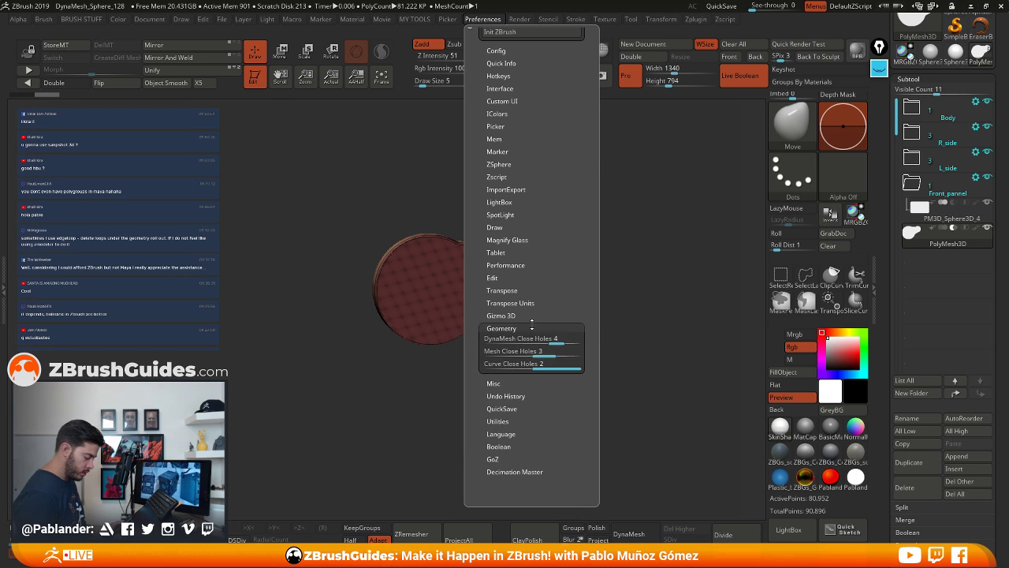
left_click(543, 328)
scroll(544, 347, "up", 1)
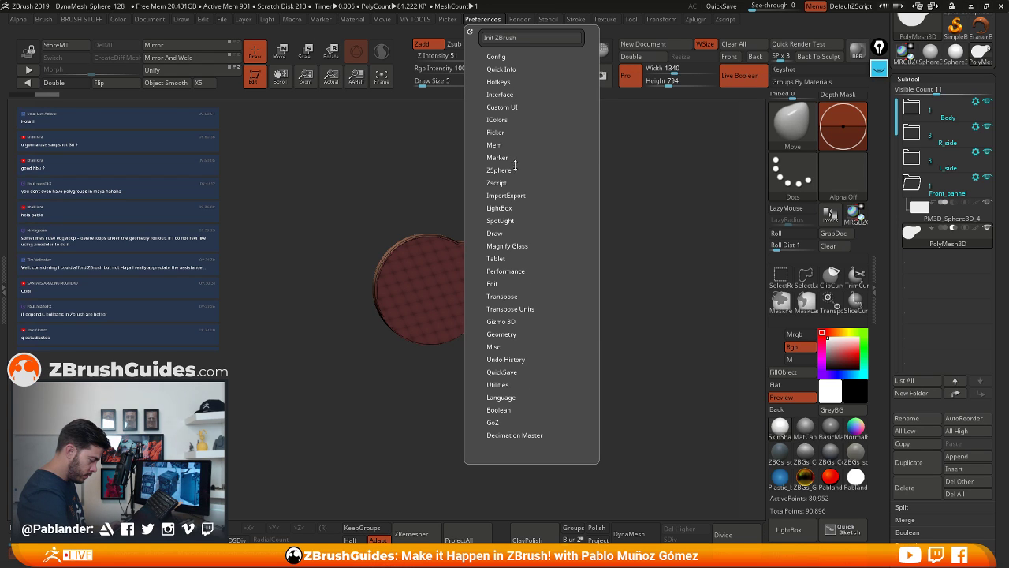
left_click(512, 221)
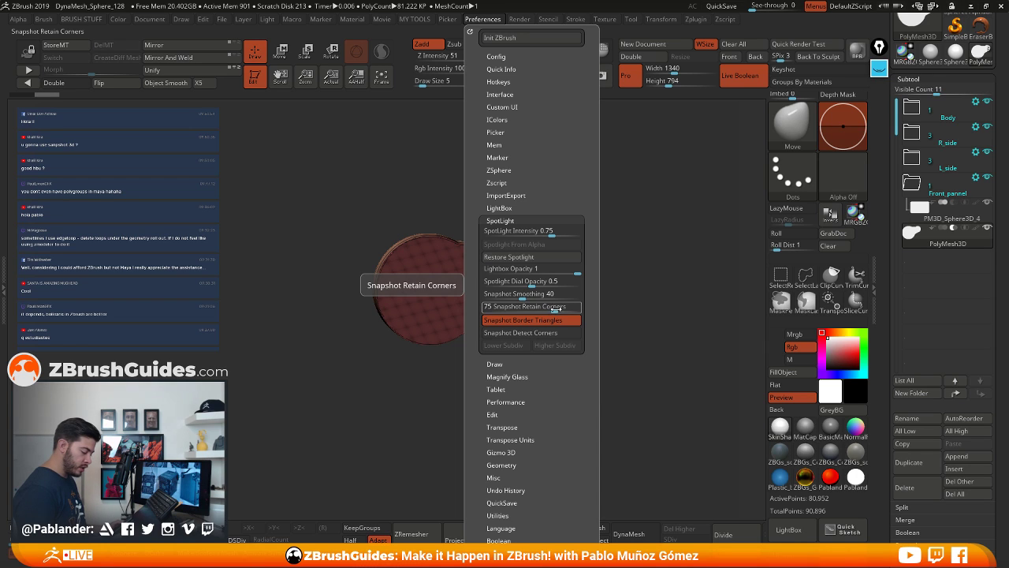
left_click_drag(555, 309, 580, 312)
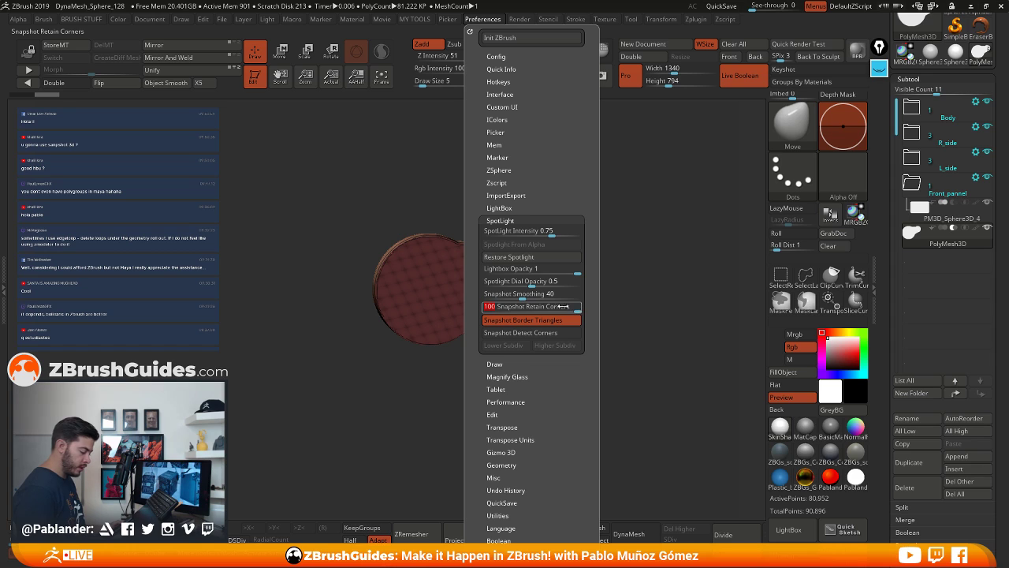
left_click_drag(527, 295, 495, 298)
Switch to the rectangular front panel subtool, show Spotlight over it, and snap the merged shape to the world centre
left_click_drag(473, 367, 538, 343, "shift")
left_click_drag(550, 290, 572, 398, "alt")
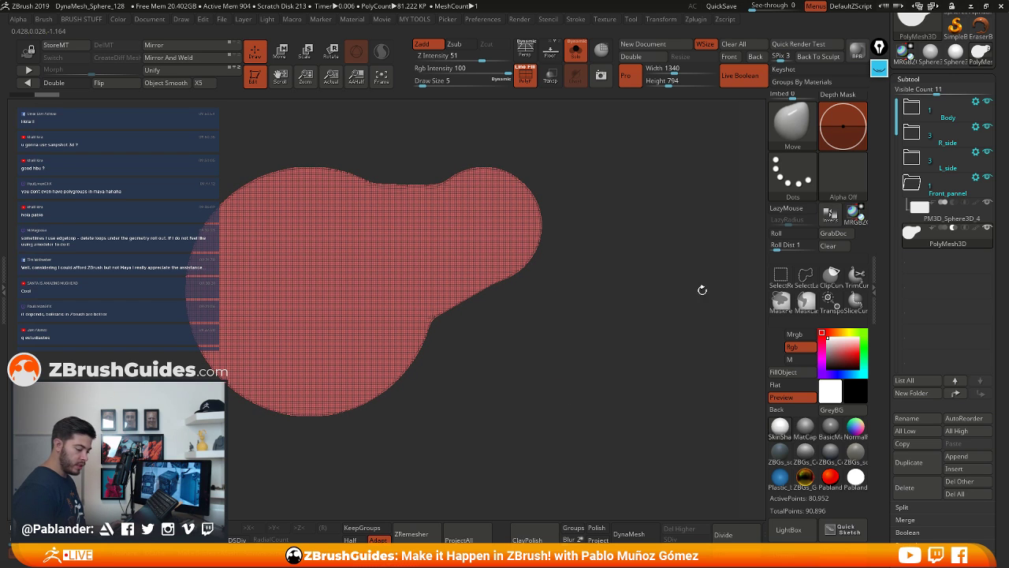
left_click(983, 219)
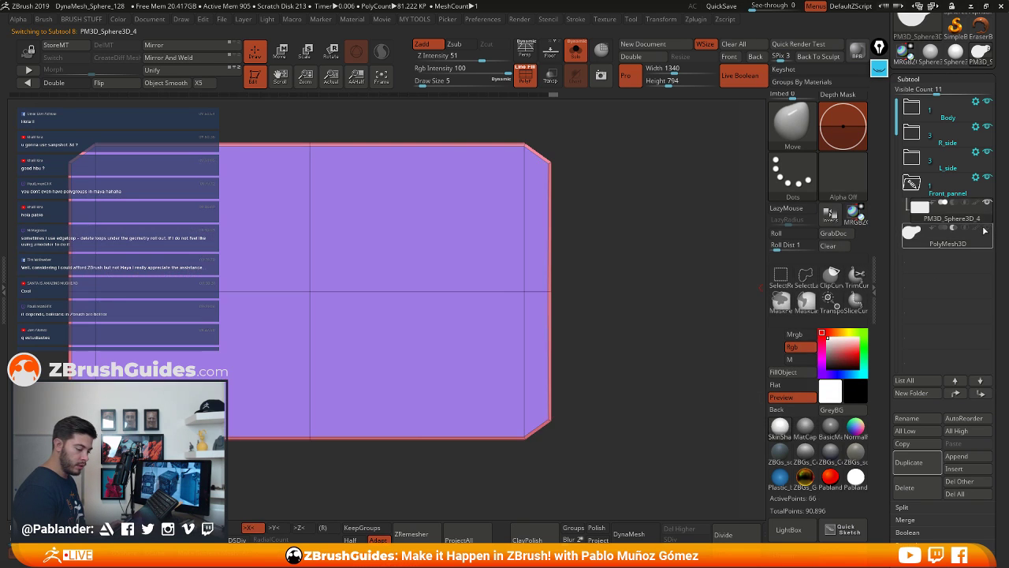
left_click_drag(612, 305, 578, 231, "alt")
right_click_drag(577, 231, 639, 271, "ctrl")
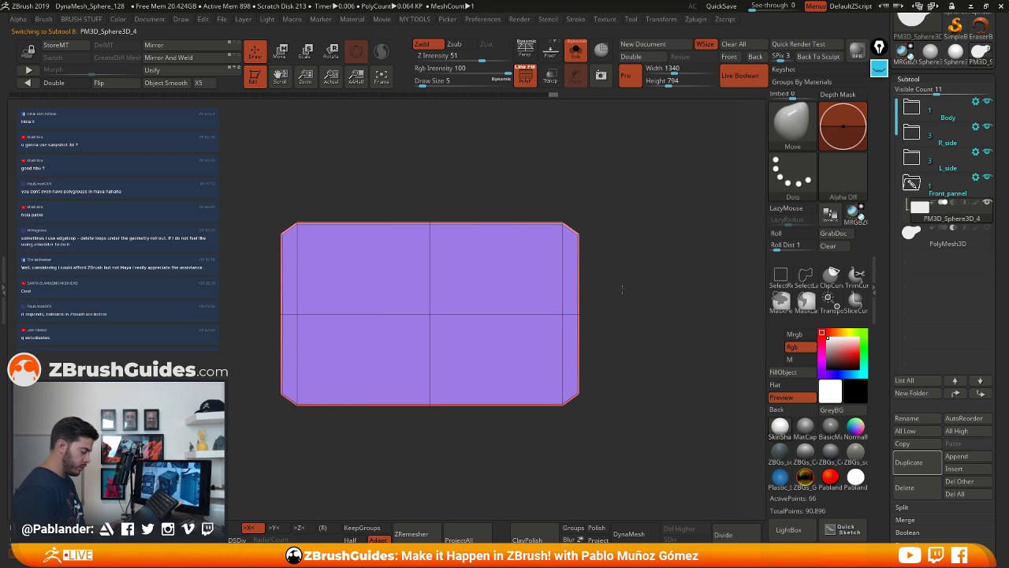
left_click_drag(622, 289, 656, 263)
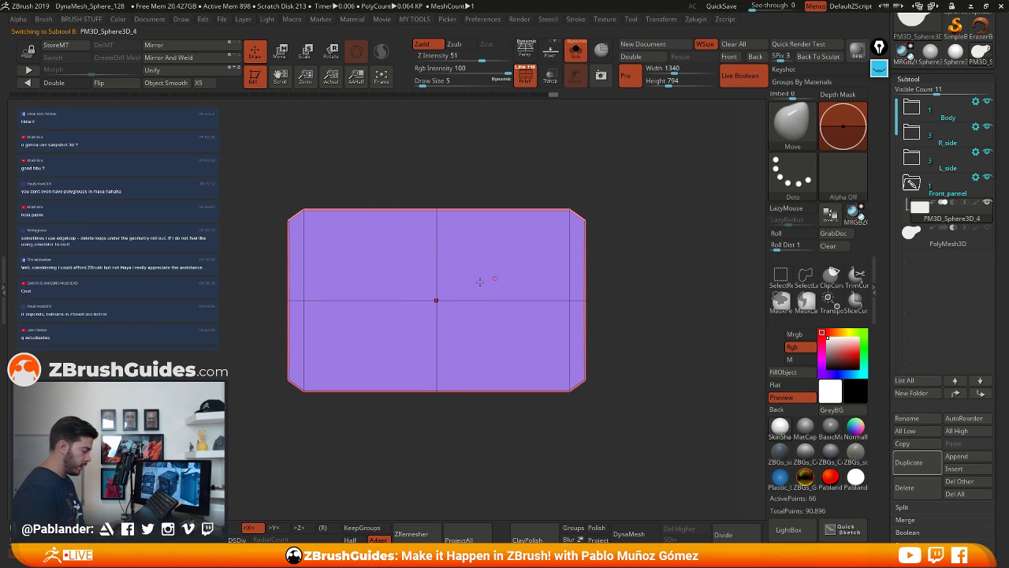
key("shift+z")
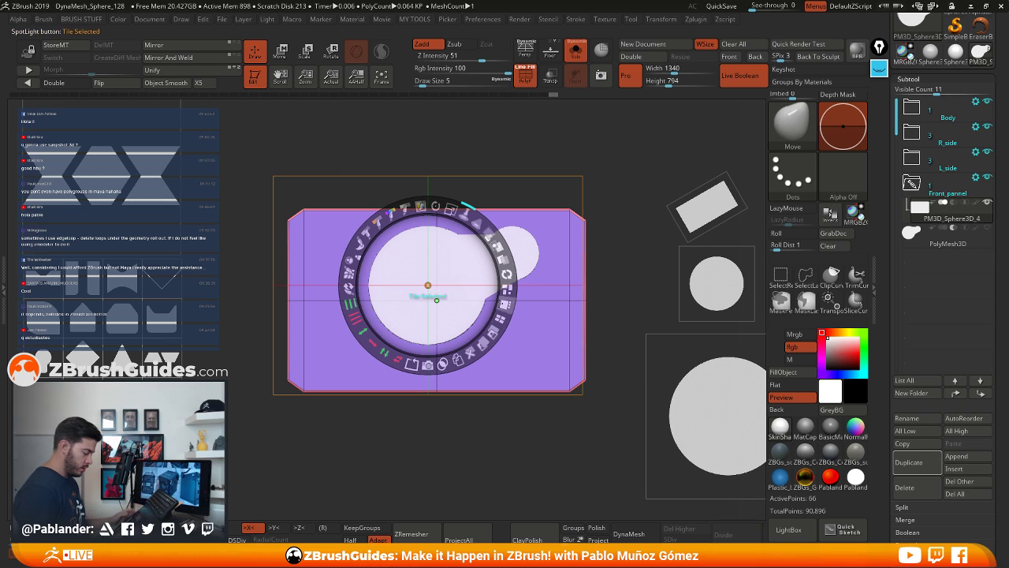
left_click_drag(449, 263, 453, 272)
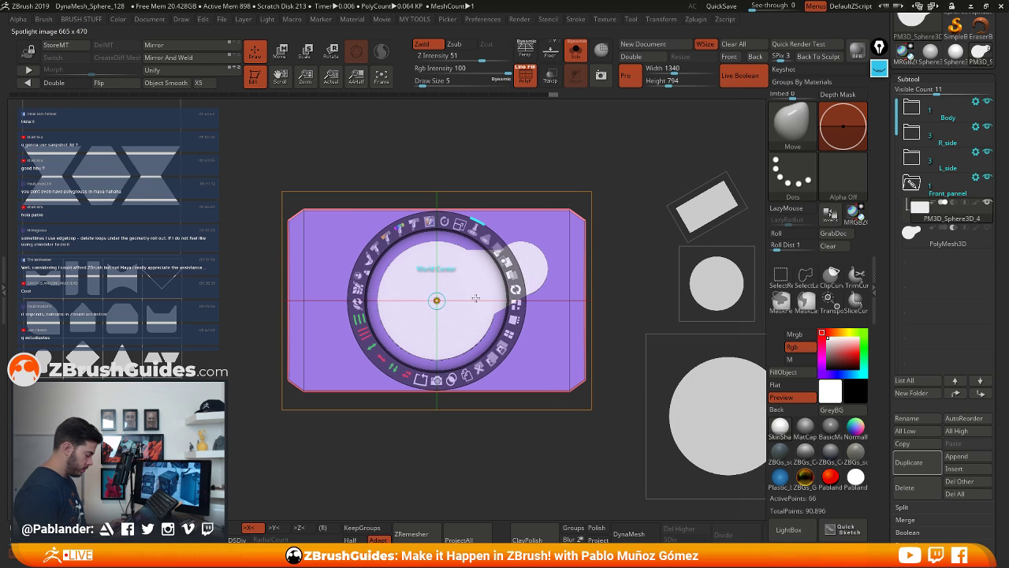
Enlarge the Spotlight silhouette proportionally and create a new subtool from it with Snapshot3D
mouse_move(459, 225)
left_mouse_down()
mouse_move(472, 229)
mouse_move(468, 238)
left_mouse_up()
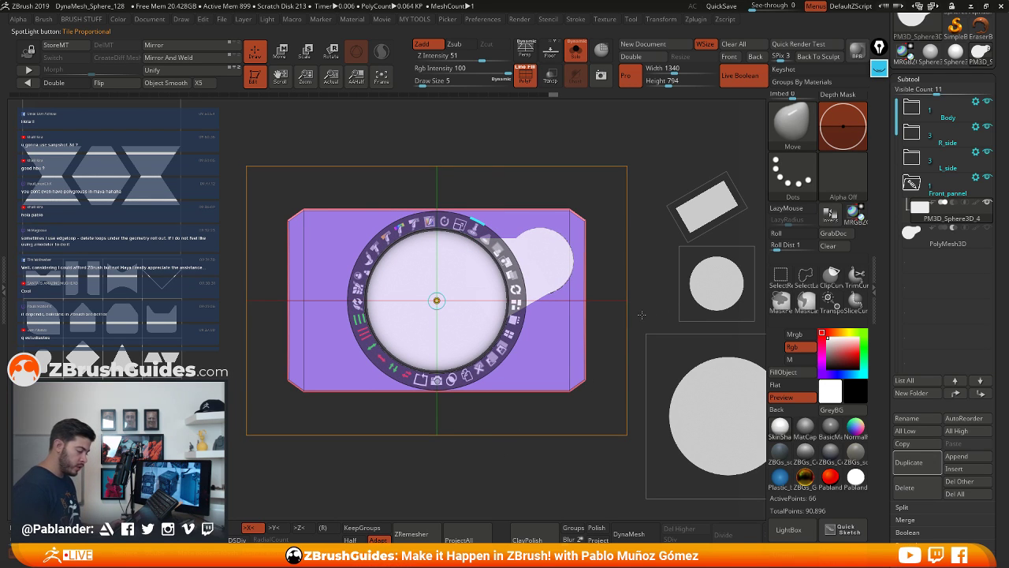
left_click(483, 19)
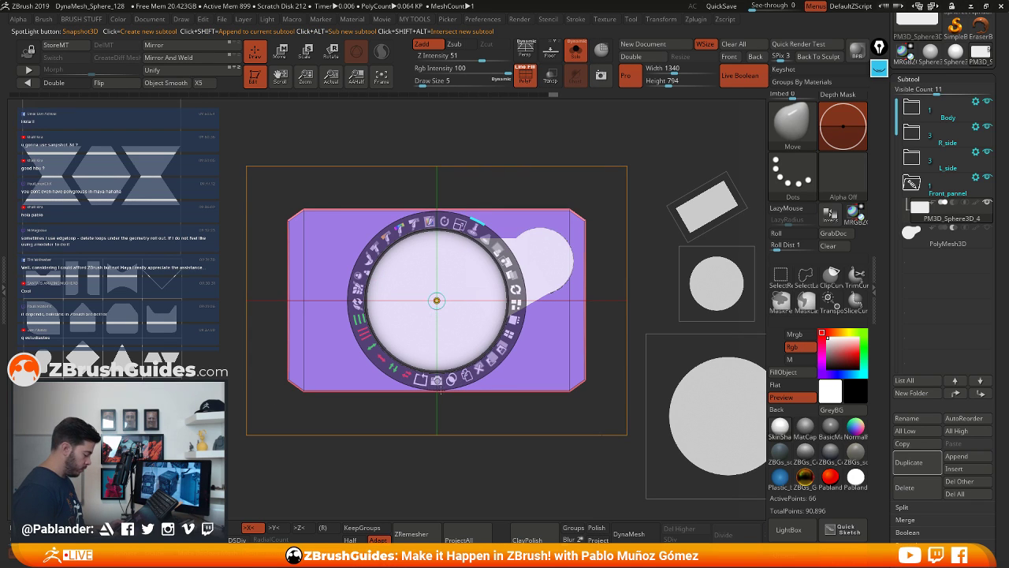
left_click(437, 380)
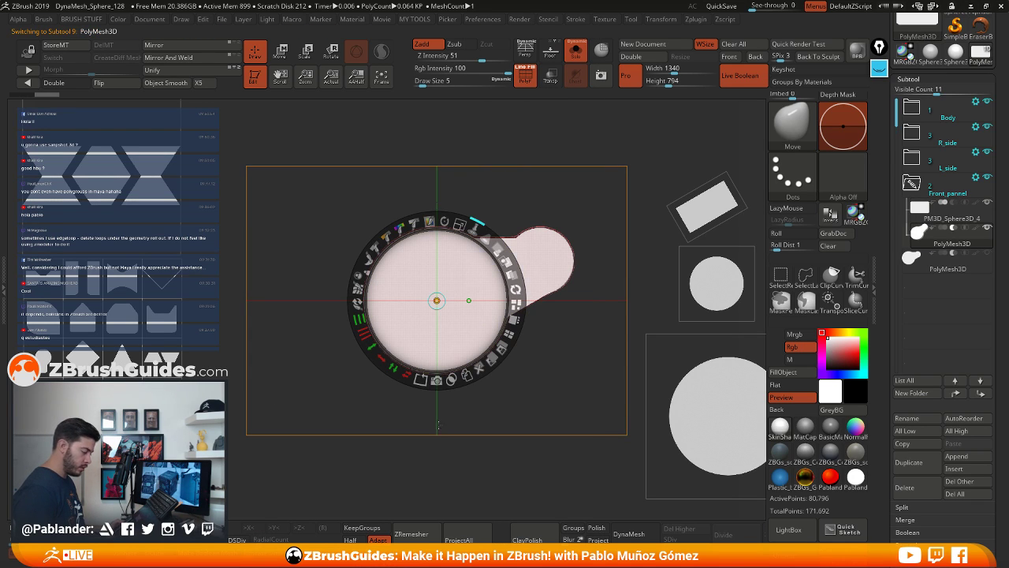
Hide the Spotlight overlay and move the loose PolyMesh3D subtool into the Front_pannel folder
key("shift+z")
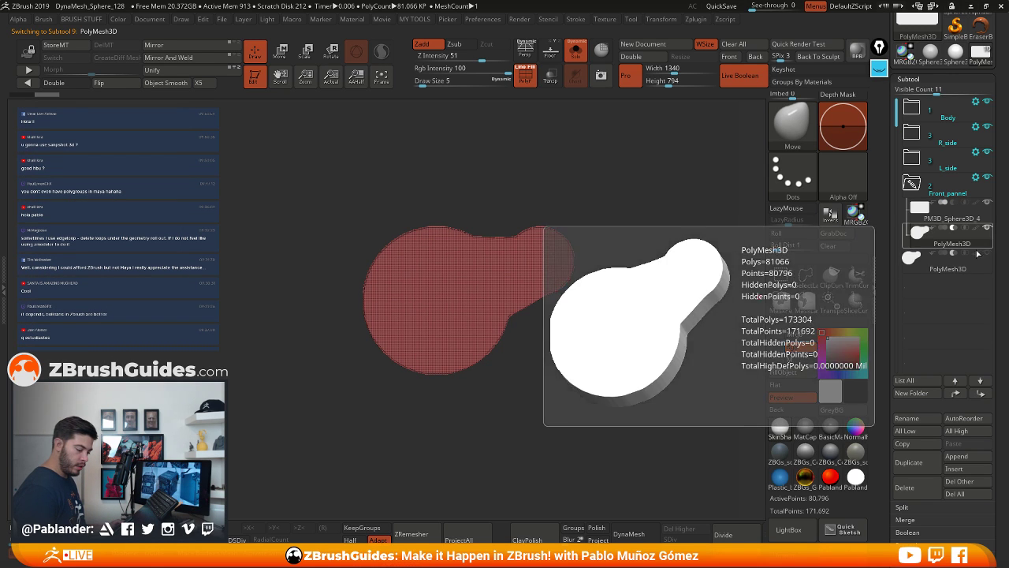
left_click_drag(975, 254, 980, 251)
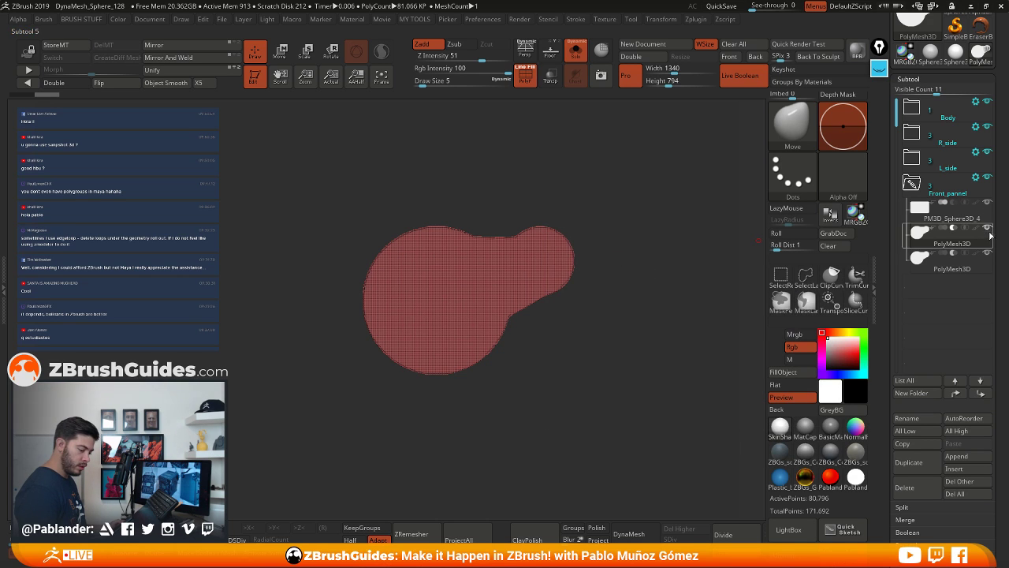
Examine the border edges up close and compare the two PolyMesh3D snapshot subtools by switching between them
mouse_move(536, 130)
right_mouse_down("ctrl")
mouse_move(560, 168)
mouse_move(500, 254)
mouse_move(584, 394)
right_mouse_up("ctrl")
key("s")
left_click_drag(550, 174, 545, 174)
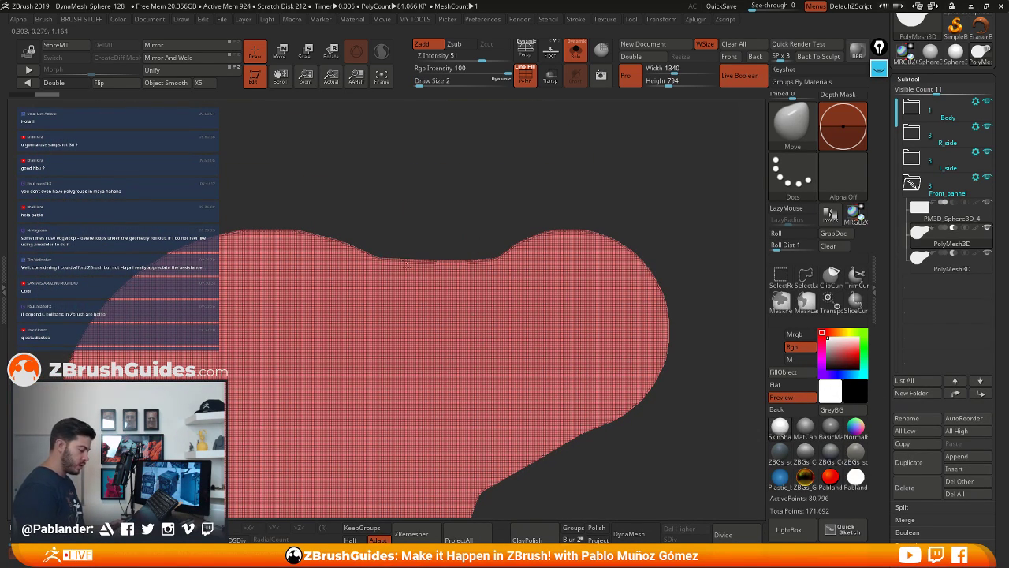
left_click_drag(492, 189, 419, 190)
left_click_drag(653, 283, 551, 235, "alt")
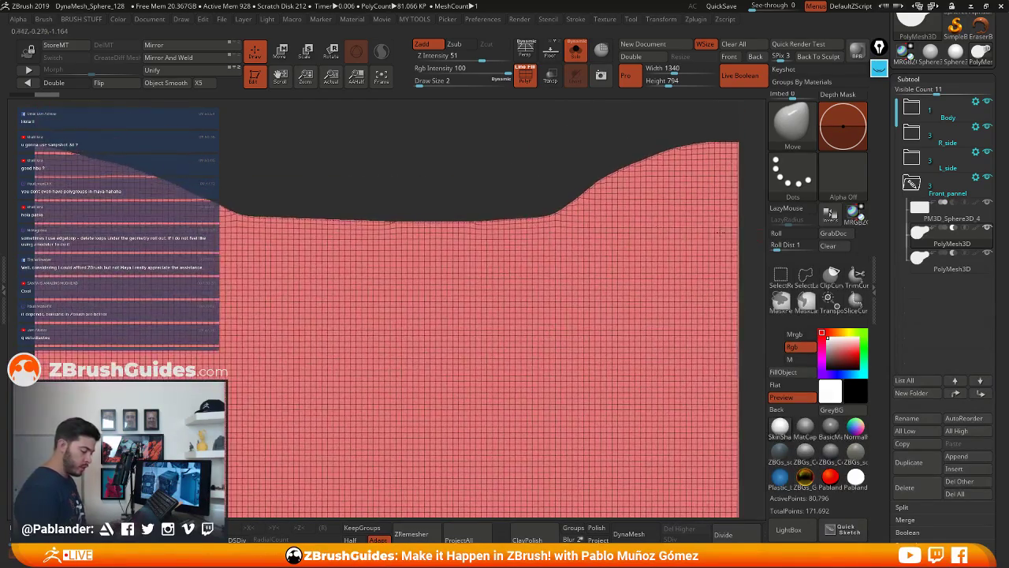
left_click(955, 268)
left_click(952, 243)
left_click(951, 259)
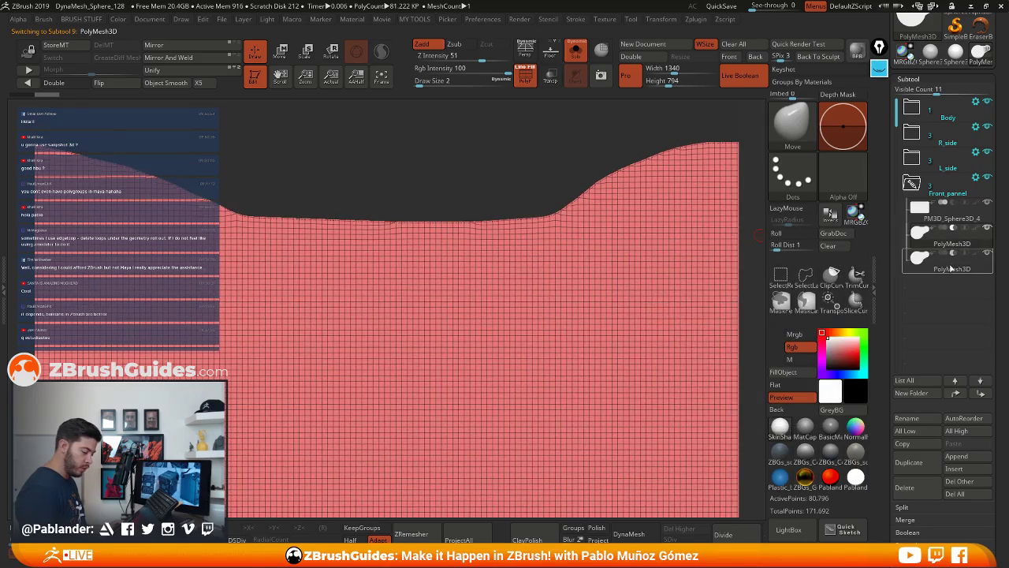
left_click(955, 246)
left_click(954, 266)
left_click(954, 267)
left_click_drag(748, 263, 558, 254, "alt")
scroll(557, 254, "down", 2)
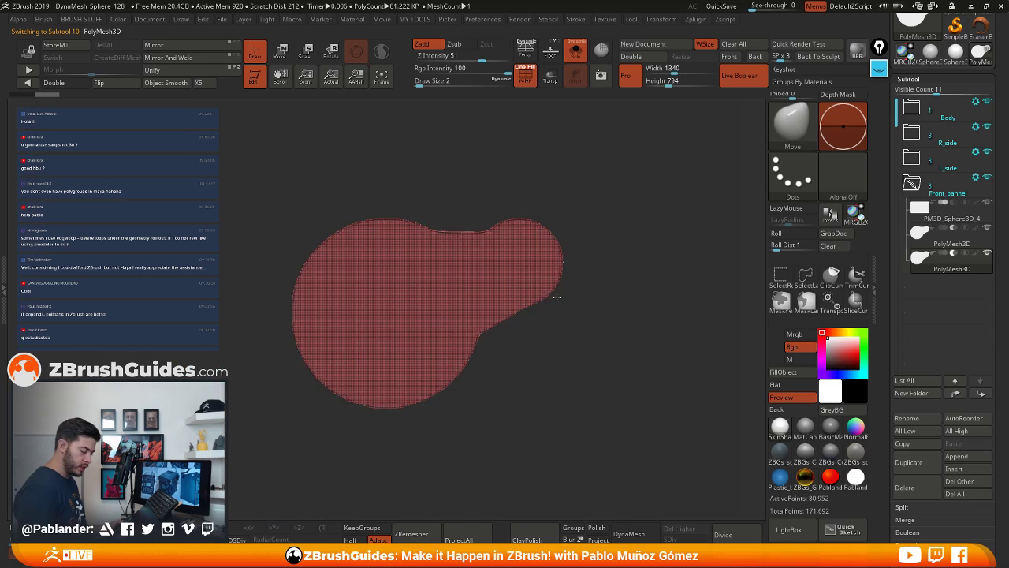
left_click(963, 261)
left_click(966, 264)
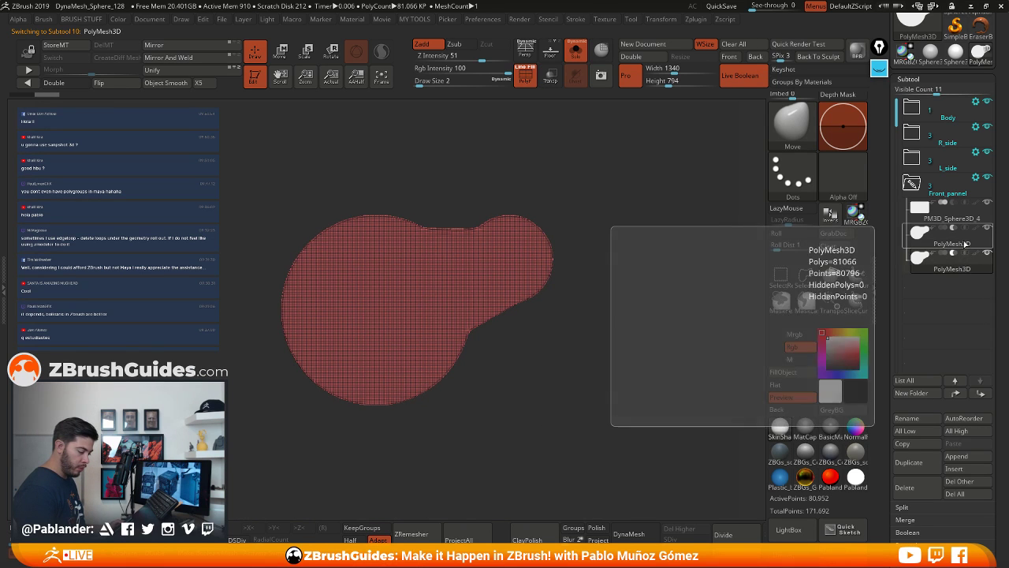
left_click(964, 243)
left_click(962, 262)
left_click(960, 253)
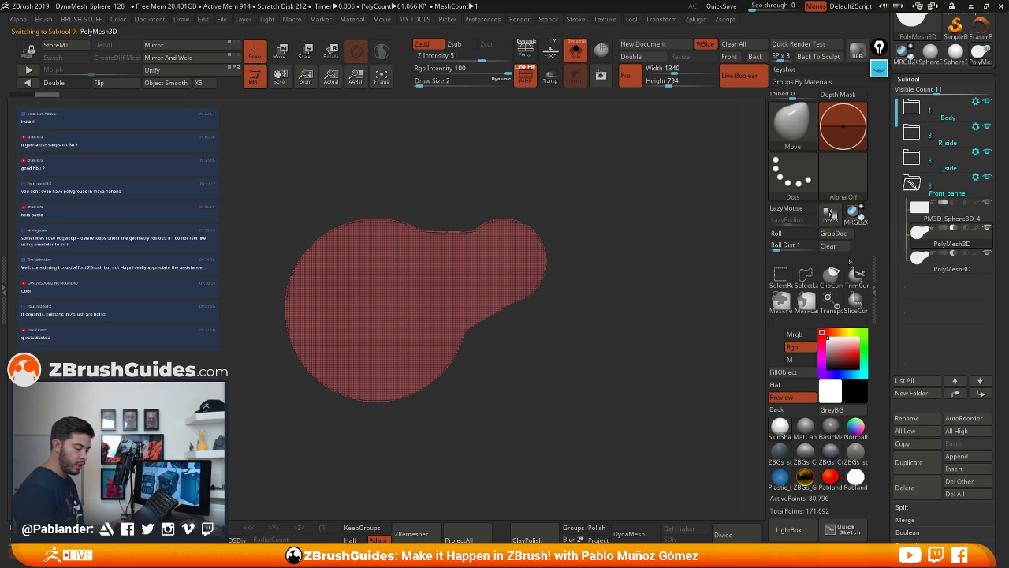
Set the Spotlight preferences Snapshot Smoothing to 40 and Snapshot Retain Corners to 75
left_click(482, 19)
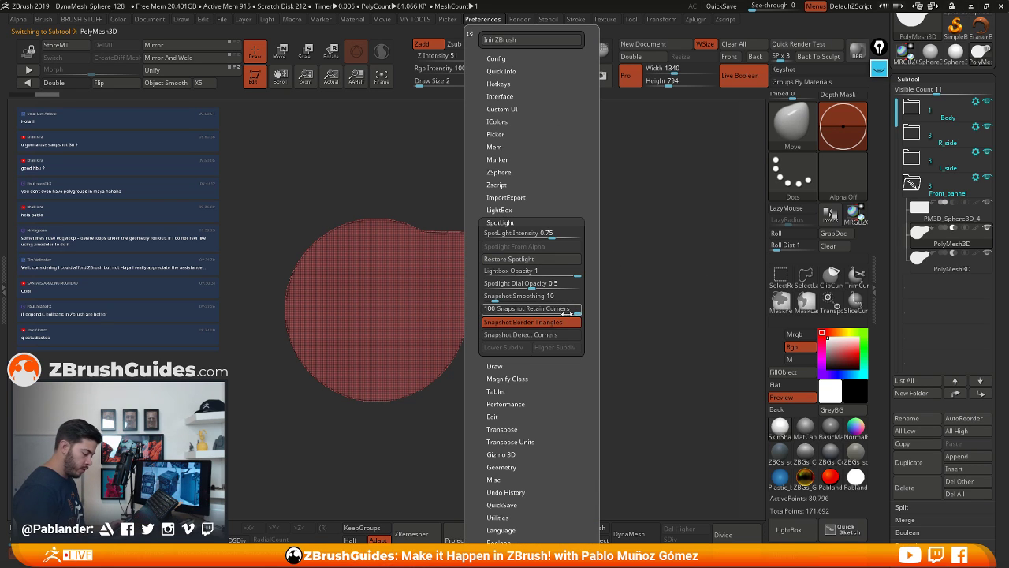
left_click(495, 297)
type("40")
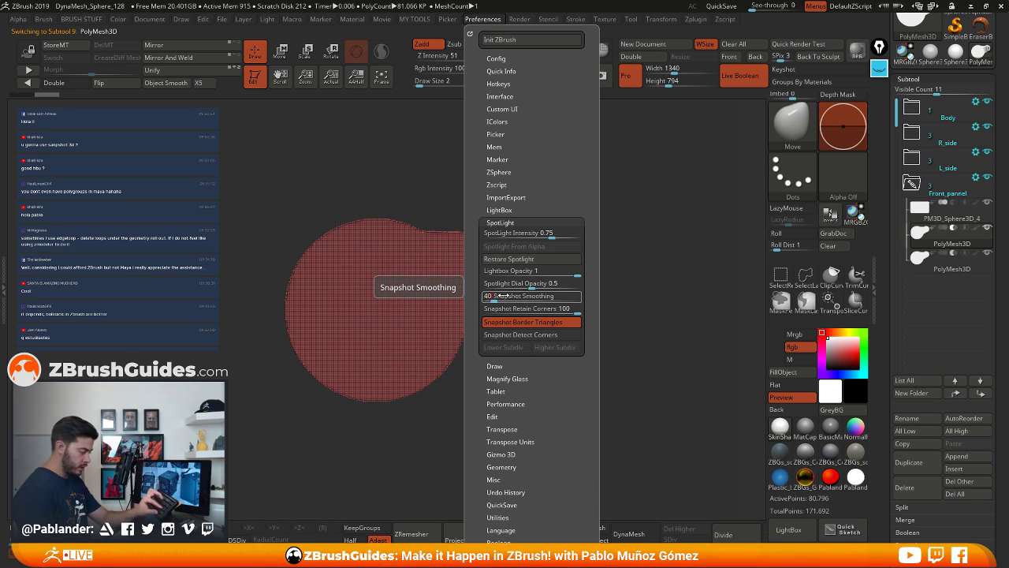
left_click(537, 309)
type("0")
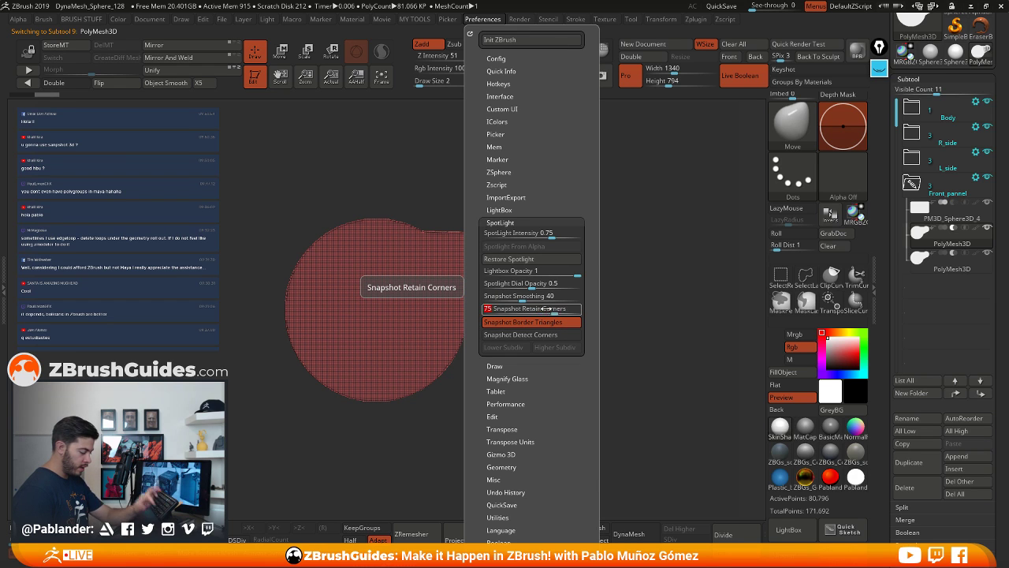
Delete the last PolyMesh3D snapshot subtool from the Front_pannel folder
left_click_drag(617, 315, 626, 316, "alt")
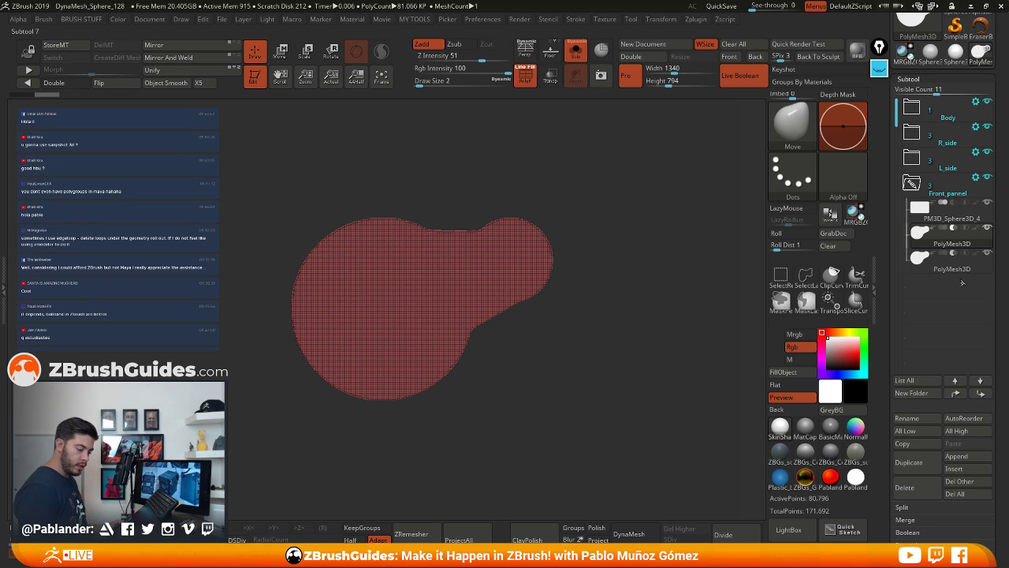
left_click(962, 274)
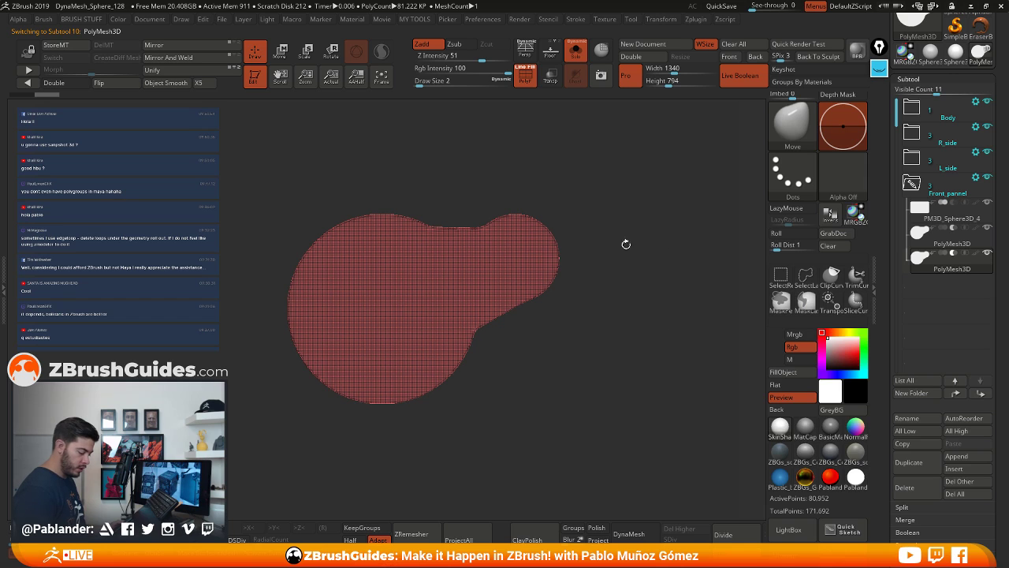
left_click(821, 508)
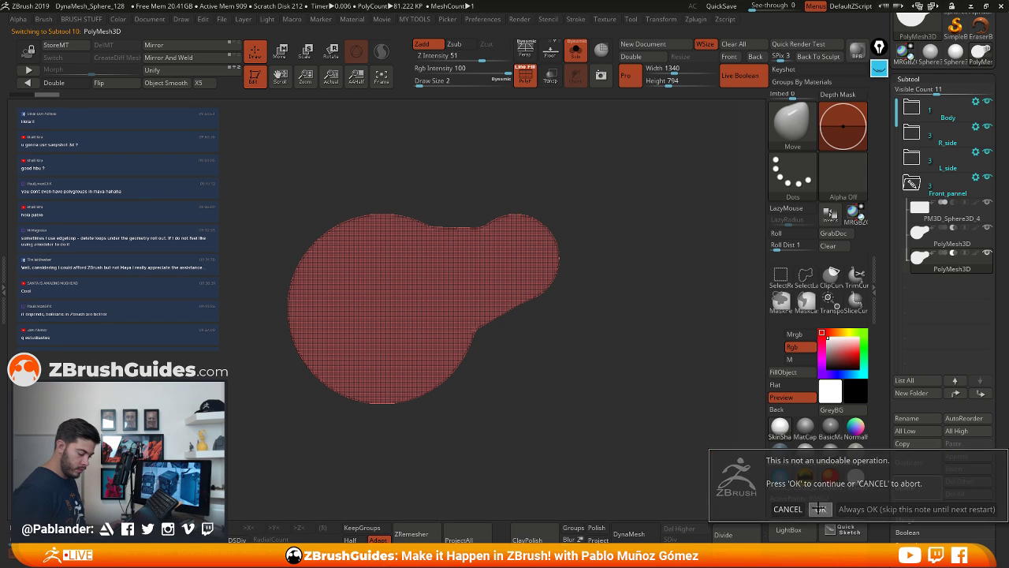
Turn off Solo mode and the polyframe, and view the recess cut into the front panel at an angle
left_click(576, 49)
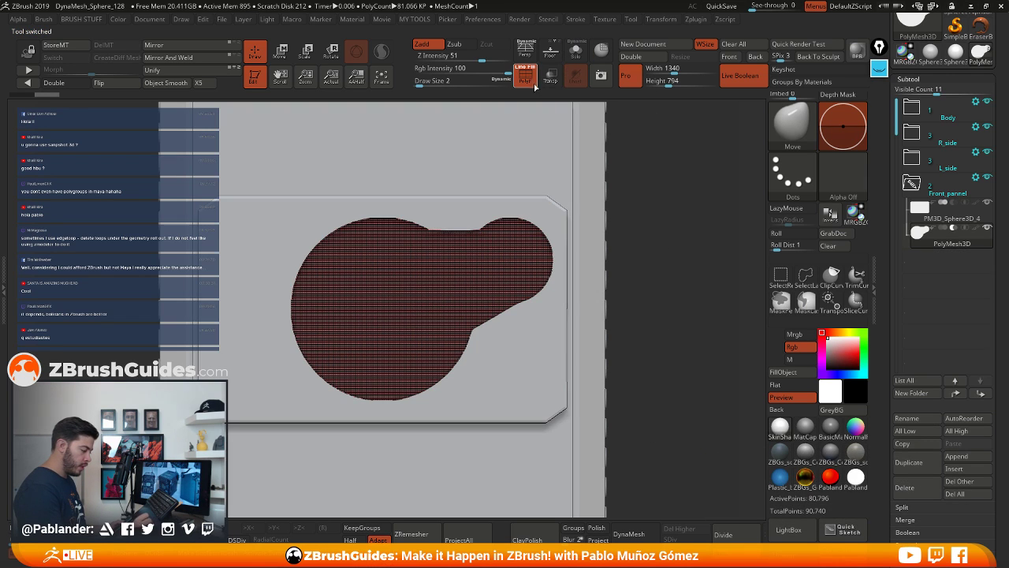
left_click(527, 77)
left_click_drag(678, 252, 741, 249)
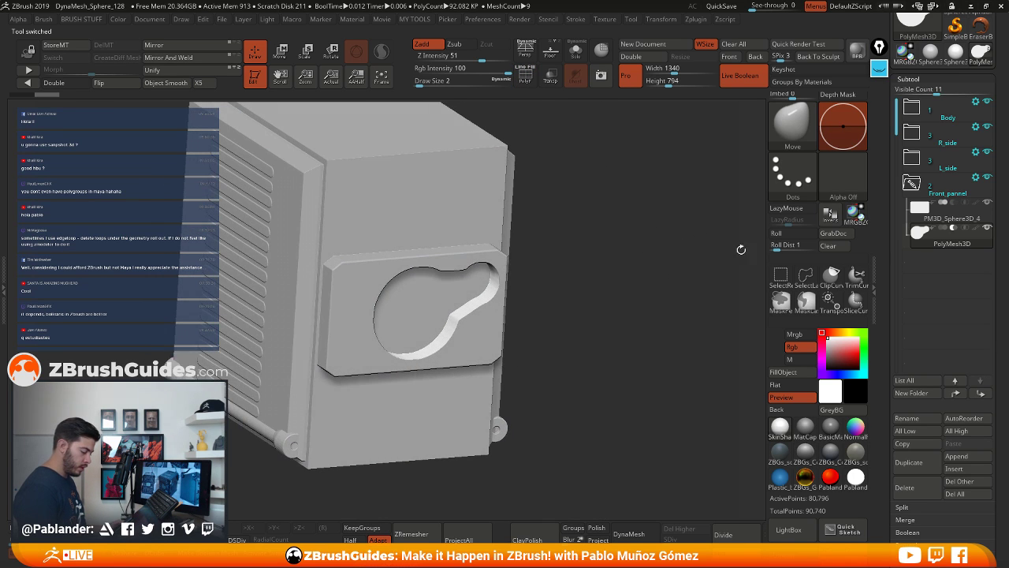
mouse_move(956, 240)
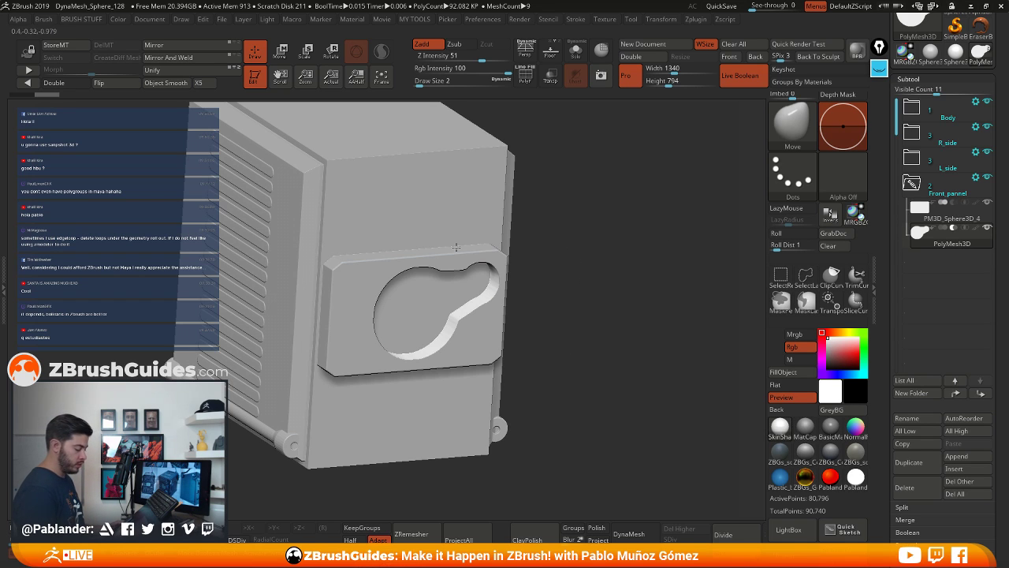
left_click_drag(543, 300, 618, 296)
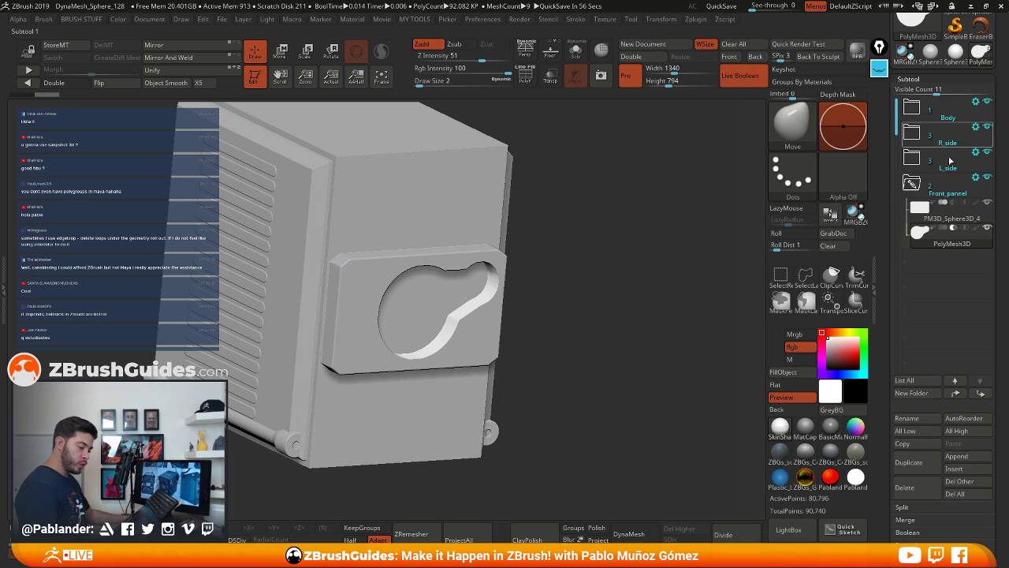
Select the PolyMesh3D cutter subtool and hide the L_side, R_side and Body folders to isolate the front panel
left_click(954, 219)
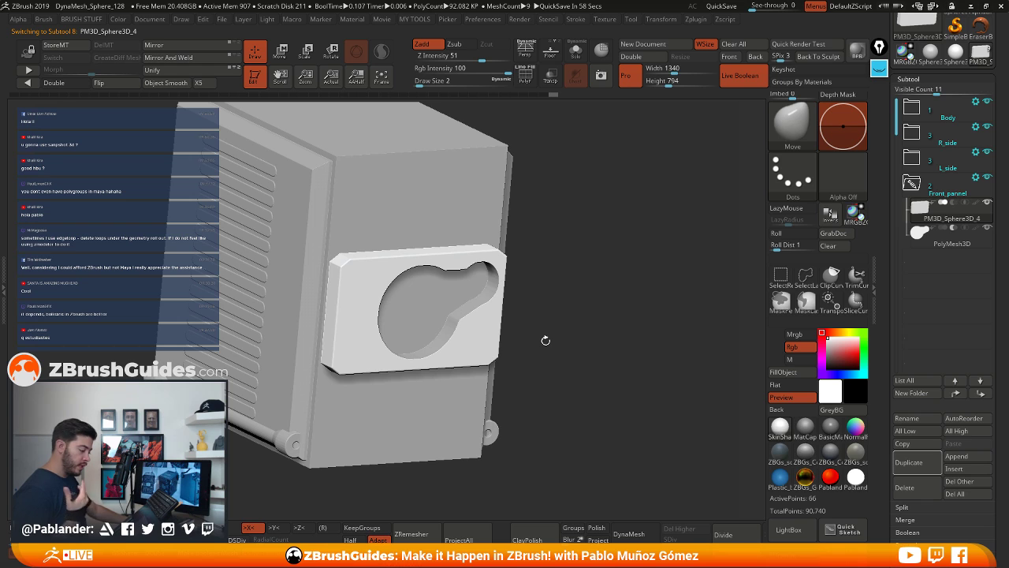
left_click(952, 241)
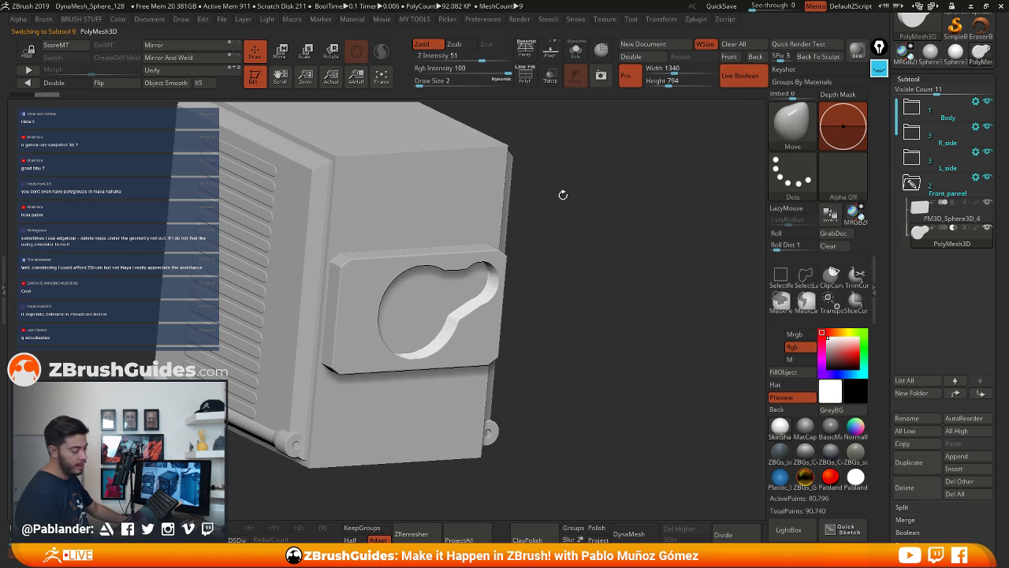
key("Up")
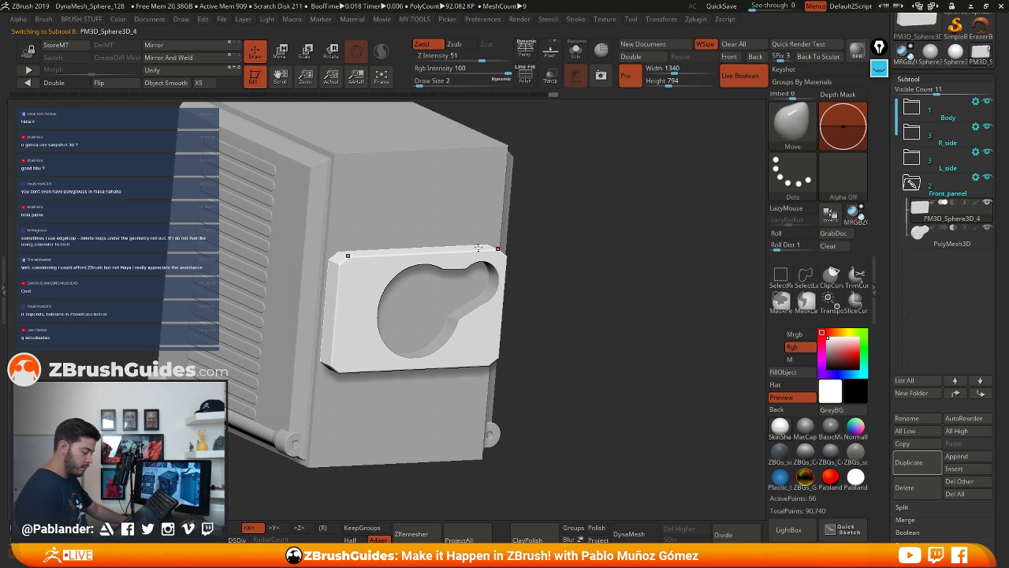
key("Down")
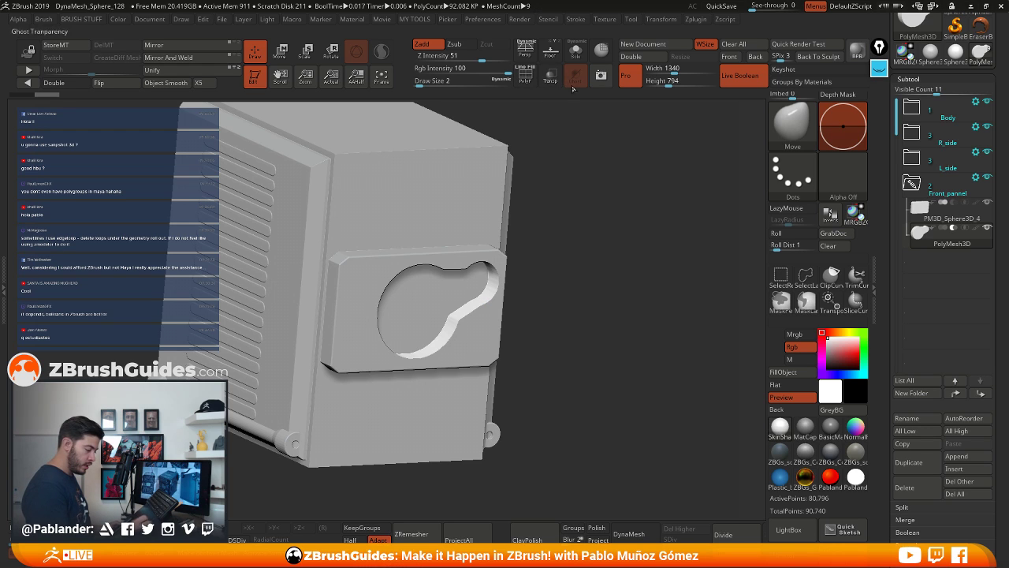
left_click(987, 153)
left_click(988, 127)
left_click(988, 101)
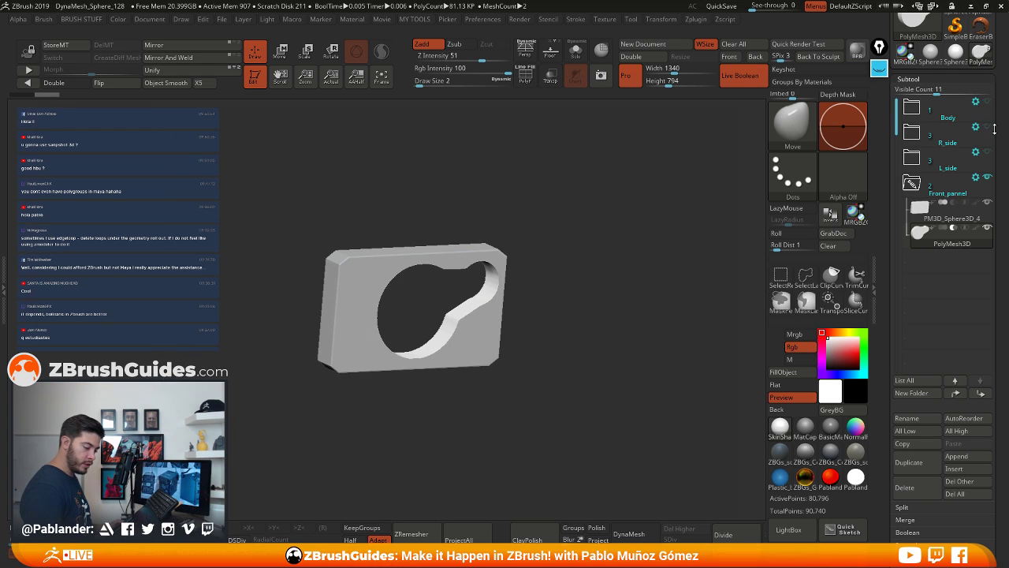
Inspect the walls of the panel cutout from several angles, with the cutter's polyframe turned on
left_click_drag(565, 287, 475, 212)
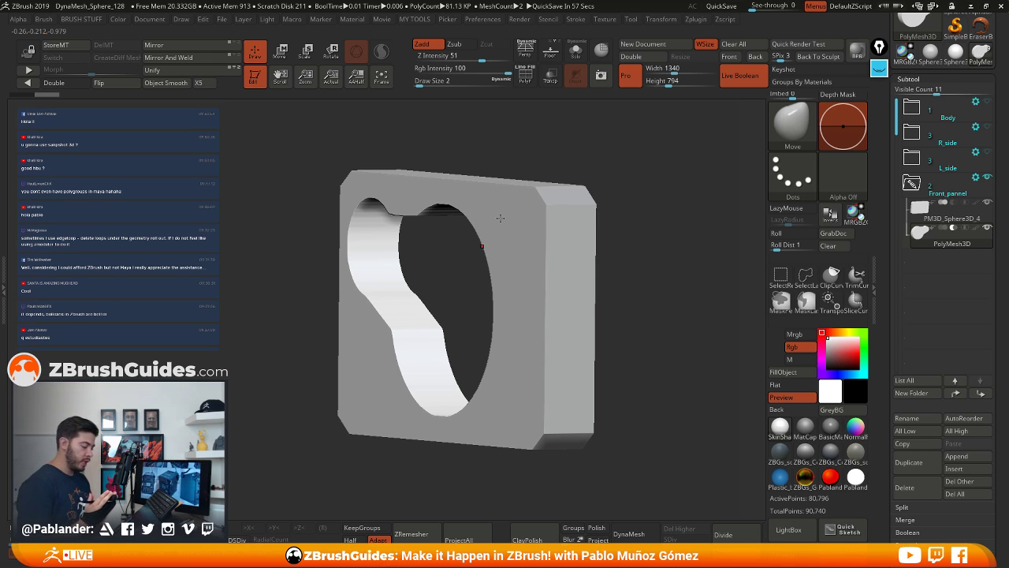
left_click_drag(648, 246, 651, 275)
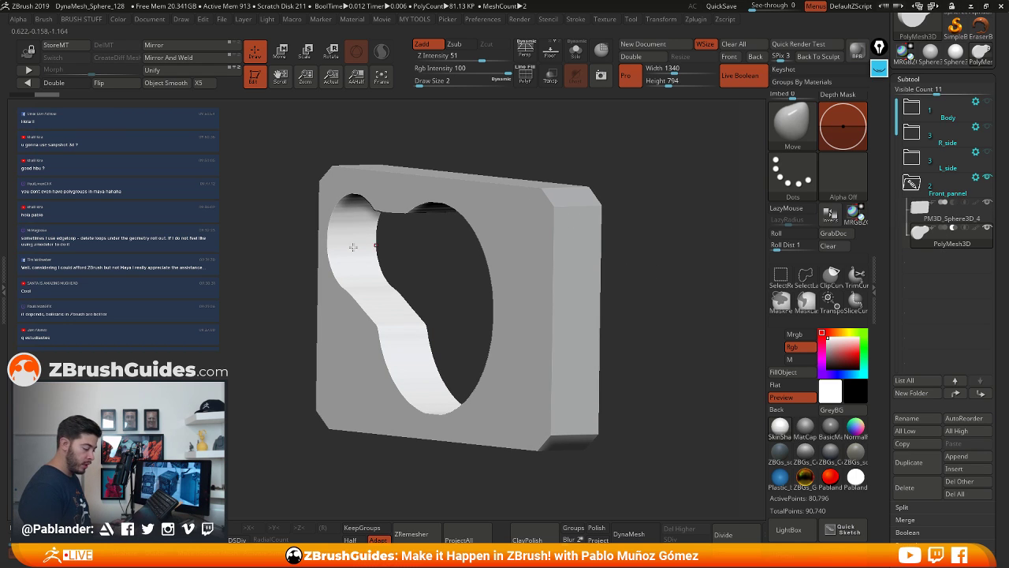
left_click(528, 84)
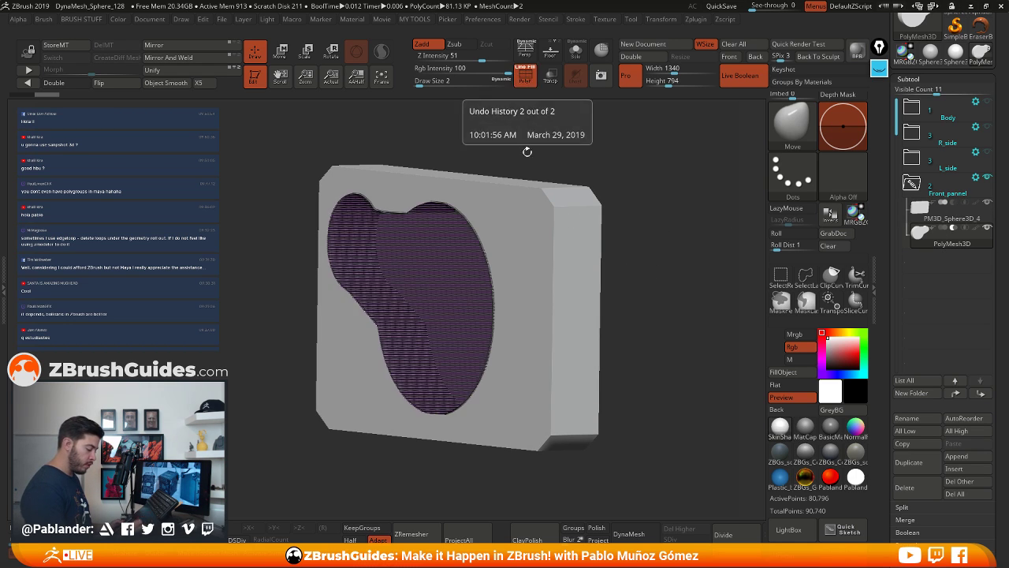
left_click_drag(521, 151, 552, 222)
right_click_drag(473, 250, 454, 258, "ctrl")
right_click_drag(454, 258, 474, 252)
right_click(426, 236)
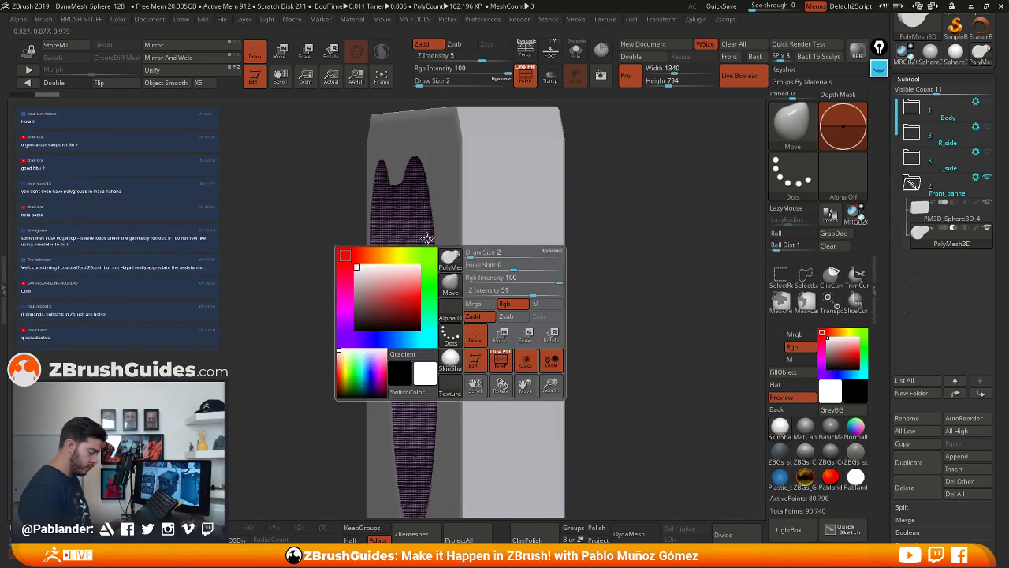
mouse_move(424, 161)
right_mouse_down()
mouse_move(455, 180)
mouse_move(517, 190)
right_mouse_up()
left_click_drag(516, 190, 545, 285)
left_click_drag(388, 426, 627, 286)
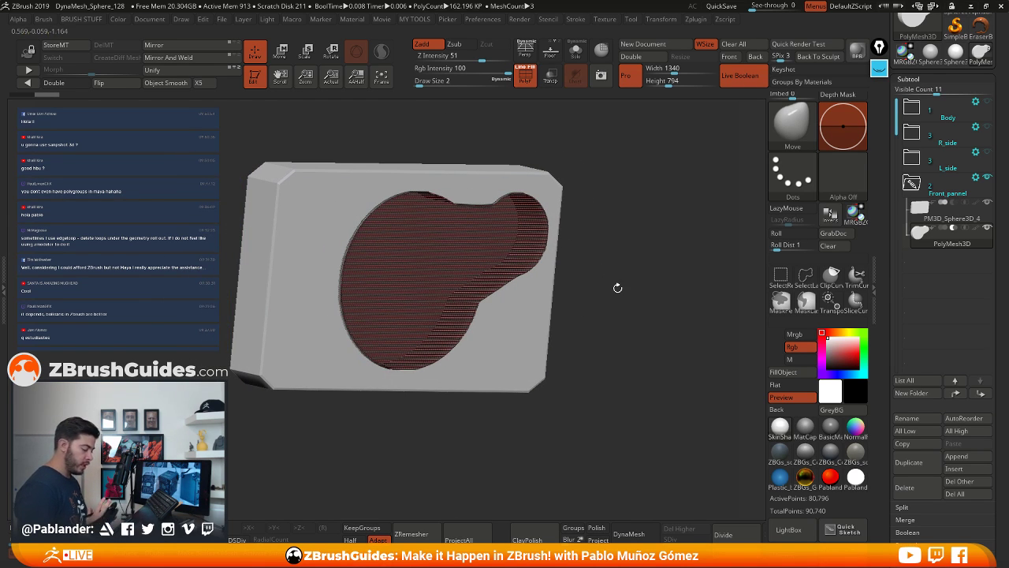
left_click_drag(567, 160, 565, 171)
Centre the transform gizmo on the PolyMesh3D cutter and scale the cutter along Z past the panel's front face
left_click(289, 59)
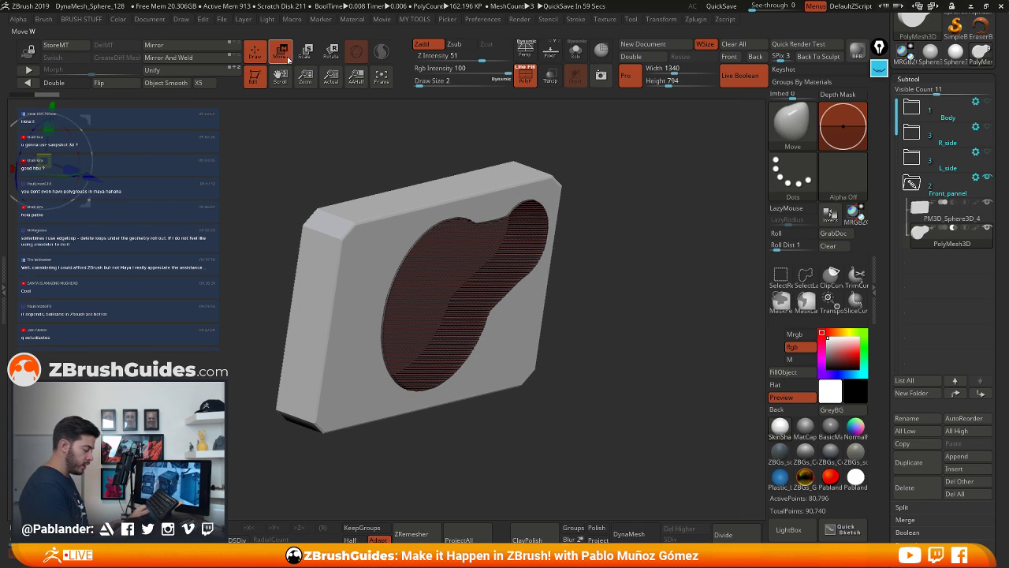
left_click_drag(252, 214, 345, 278, "alt")
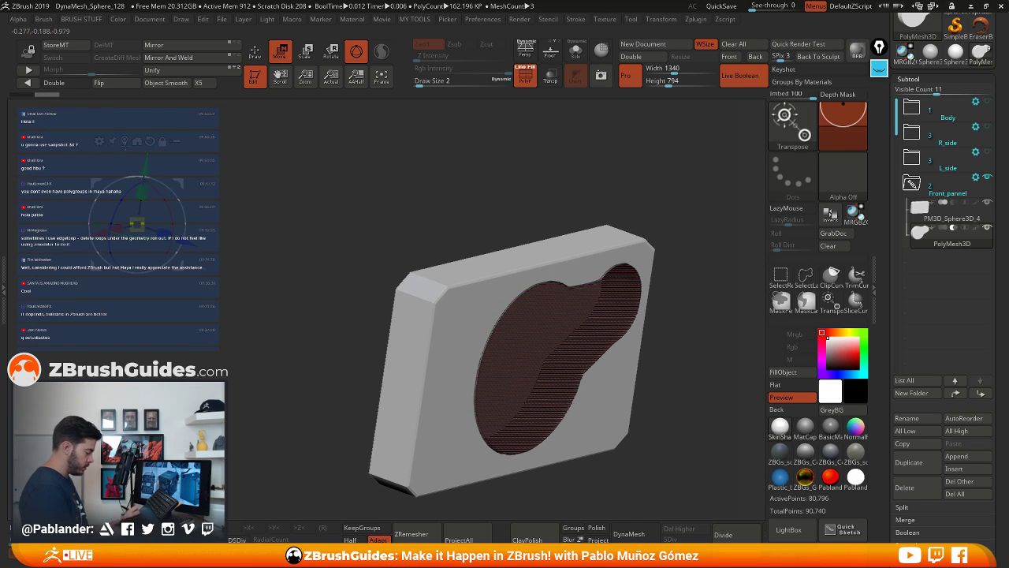
left_click(125, 143)
left_click_drag(716, 375, 658, 276, "alt")
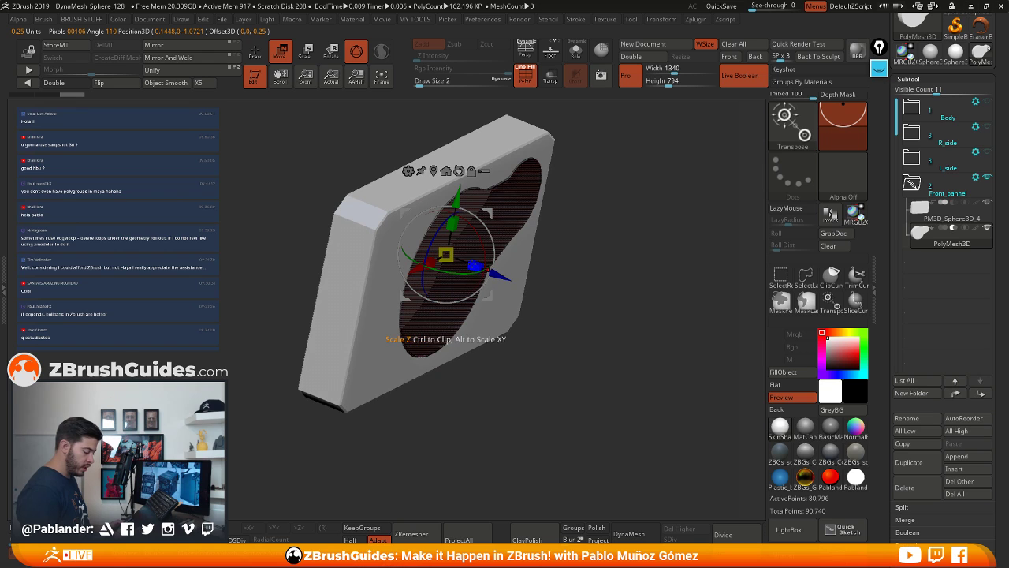
left_click_drag(475, 266, 521, 288)
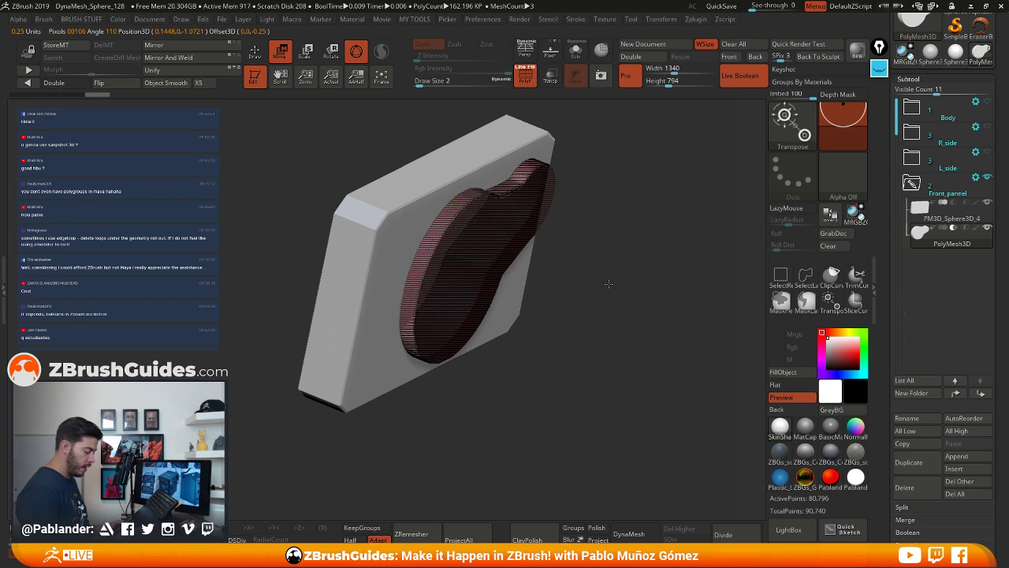
Undo the last transform of the PolyMesh3D cutter, hide its polyframe and return to Draw mode
left_click_drag(609, 284, 613, 208)
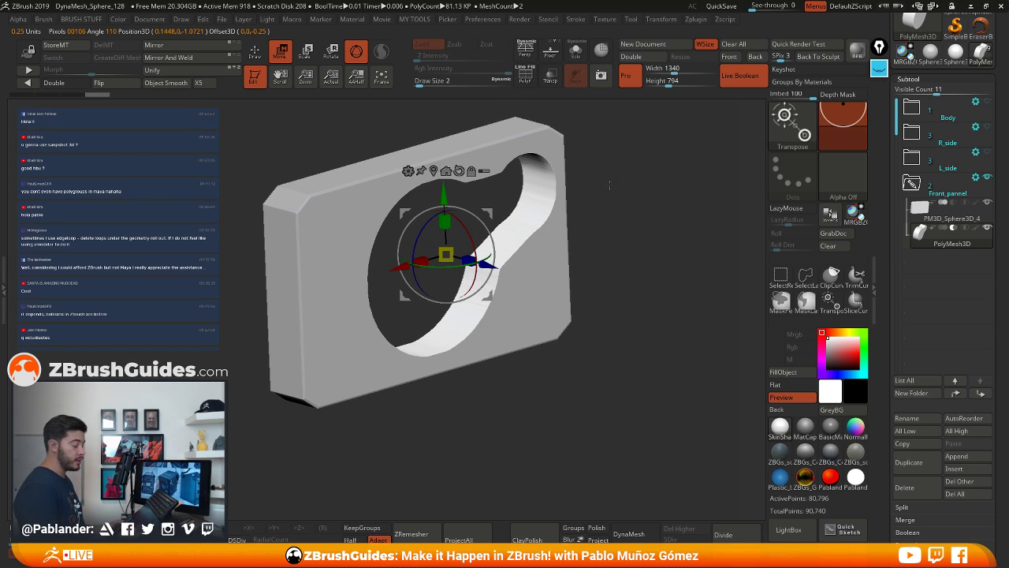
left_click_drag(609, 184, 591, 229)
key("shift+f")
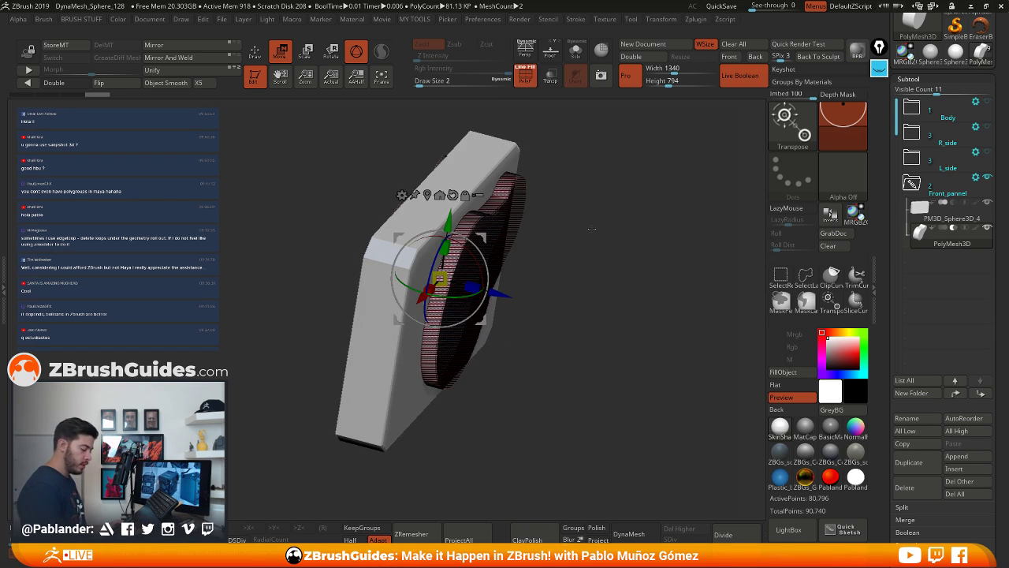
key("ctrl+z")
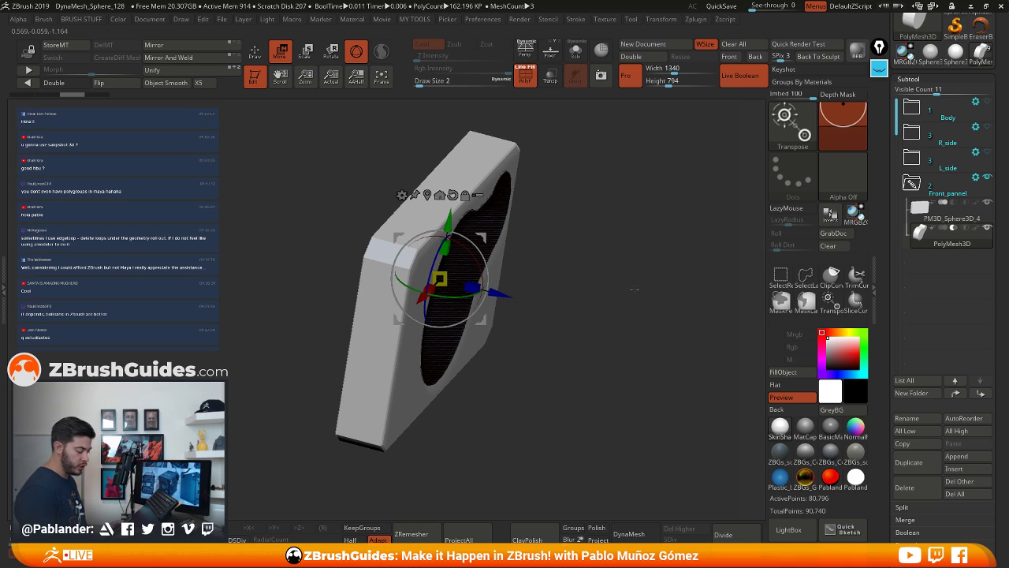
mouse_move(569, 328)
left_mouse_down()
mouse_move(616, 274)
mouse_move(580, 286)
mouse_move(615, 278)
mouse_move(631, 288)
mouse_move(646, 278)
mouse_move(655, 295)
left_mouse_up()
left_click(255, 53)
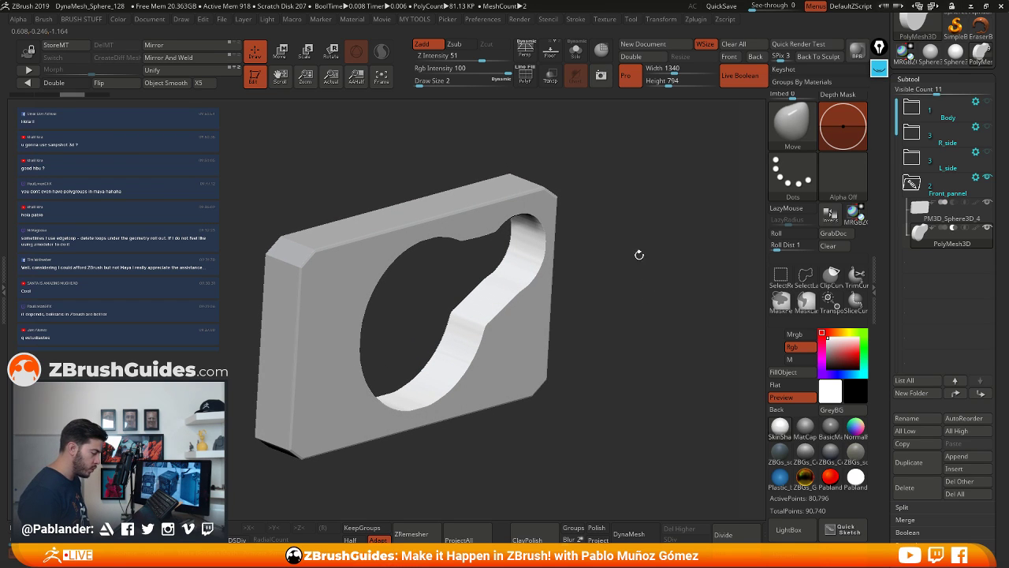
Dock the Render palette, open Render Booleans and turn on Show Coplanar for the front panel's Live Boolean preview
left_click(484, 21)
mouse_move(520, 22)
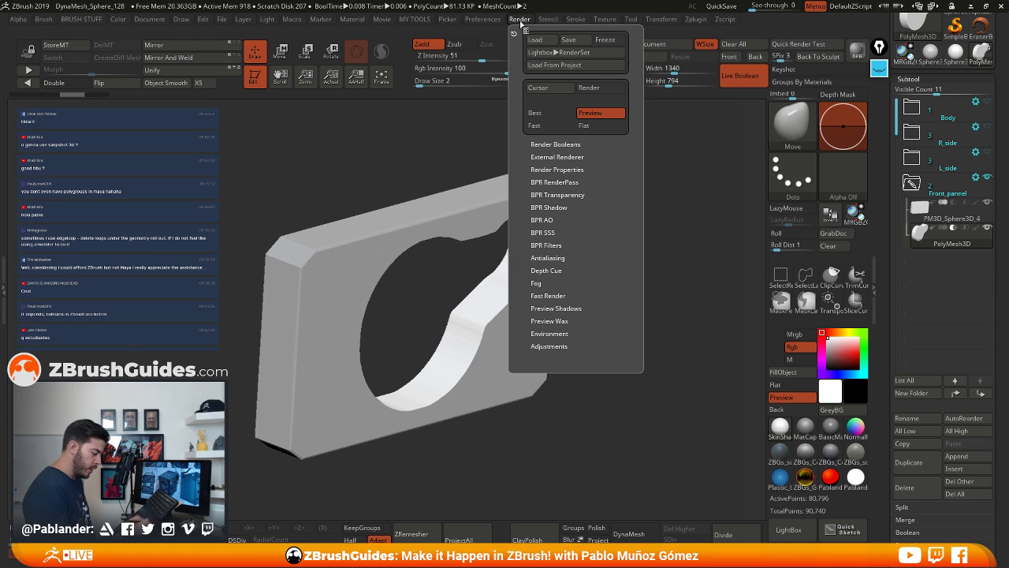
left_click(555, 145)
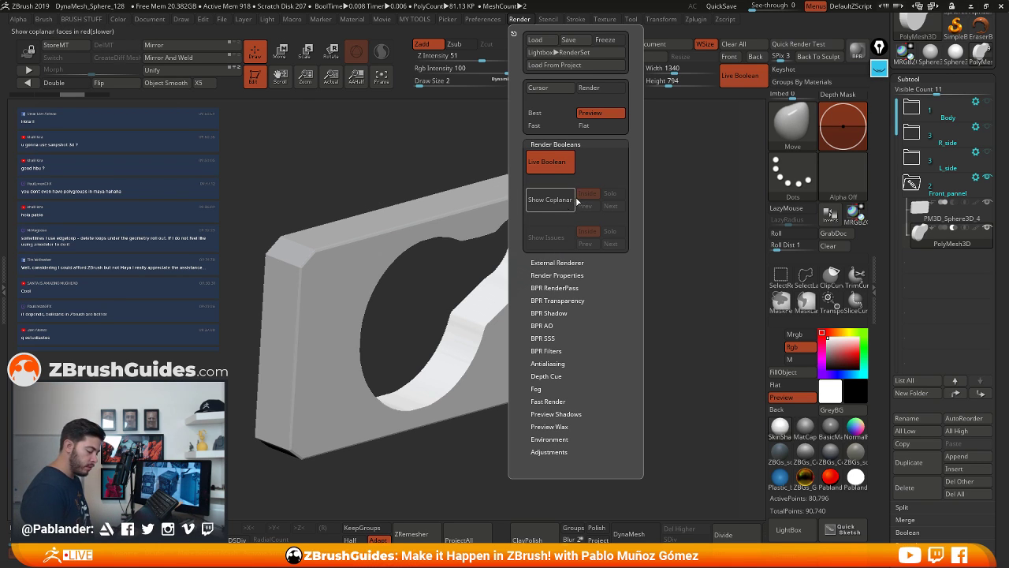
left_click(513, 33)
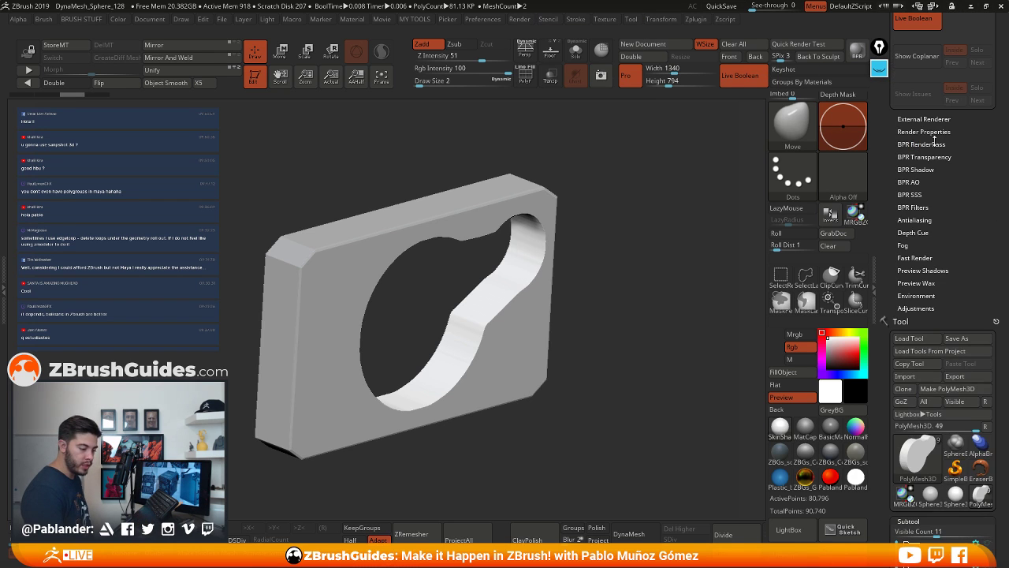
scroll(926, 194, "up", 3)
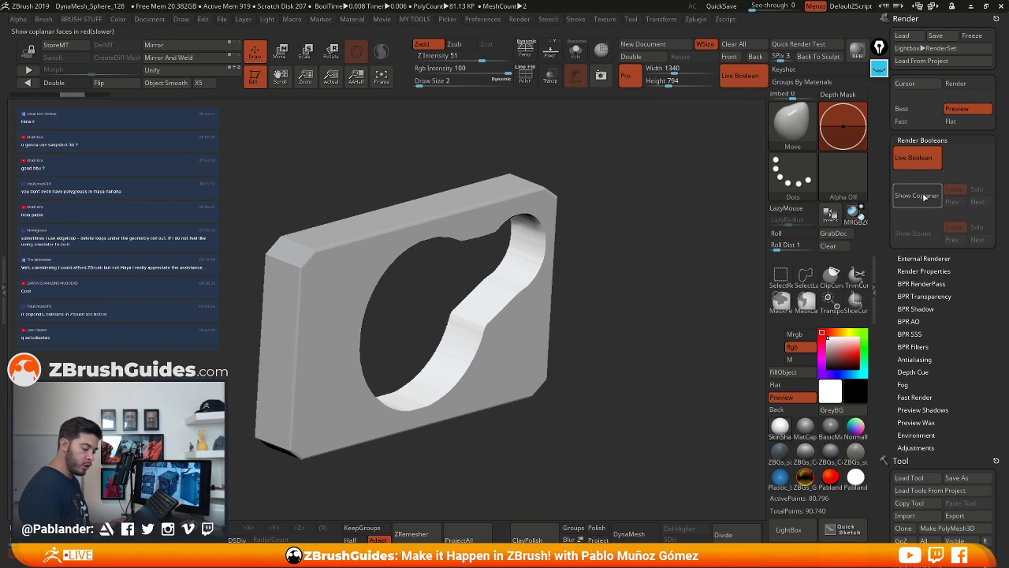
left_click(920, 197)
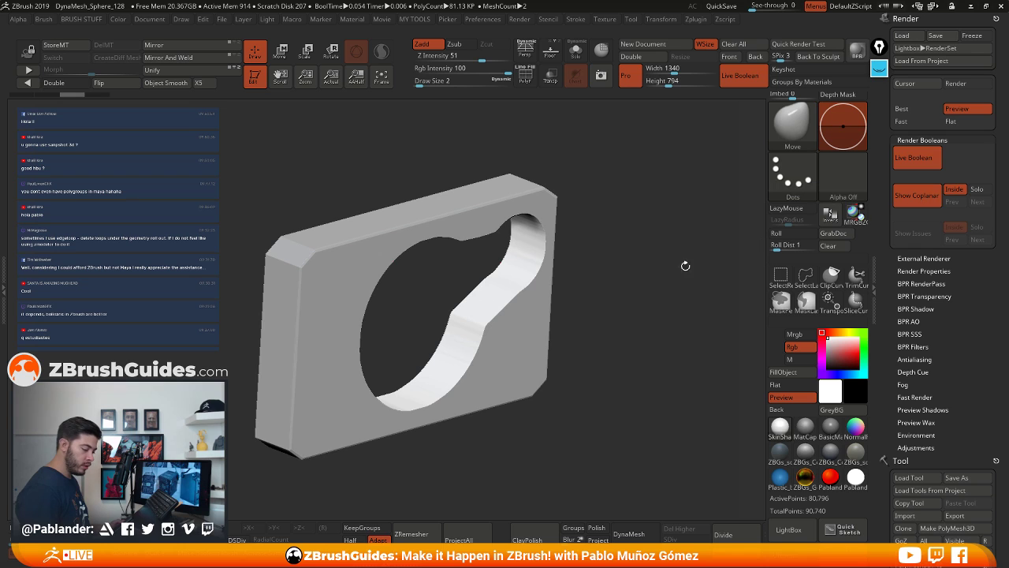
left_click_drag(631, 191, 719, 213)
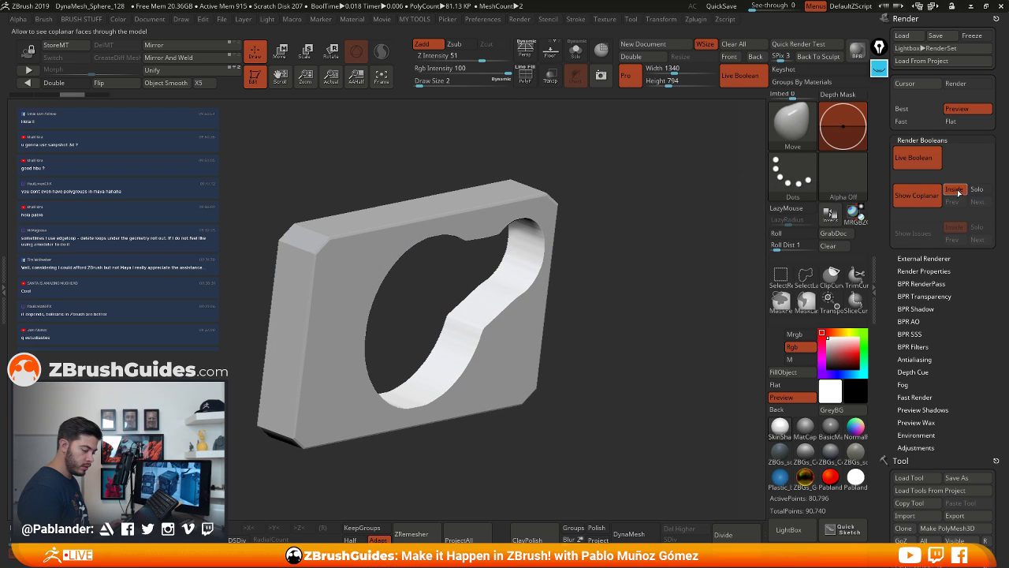
left_click(958, 191)
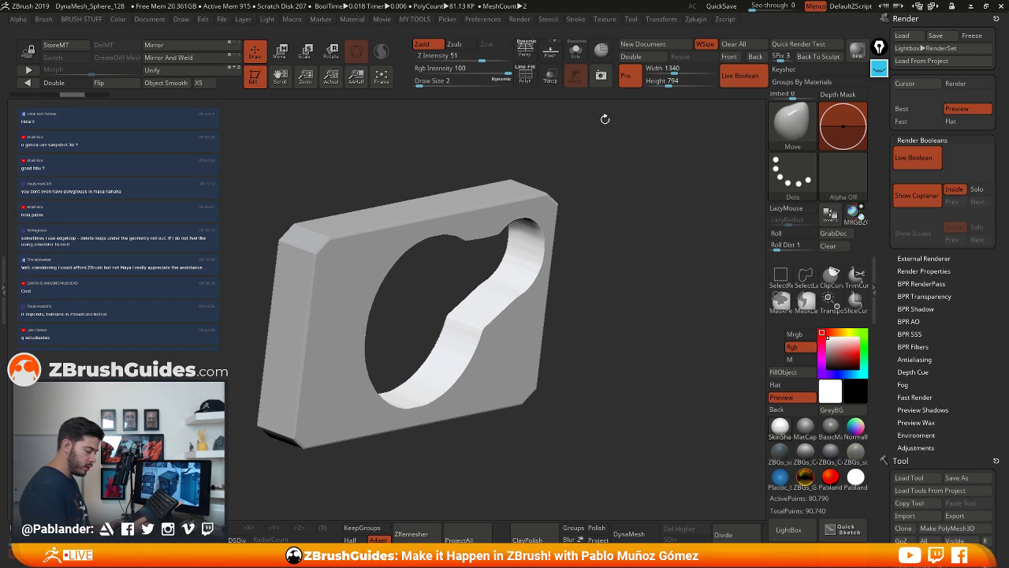
Compare the polyframes of the PolyMesh3D cutter and the PM3D_Sphere3D_4 panel, leaving the panel selected
scroll(886, 279, "down", 10)
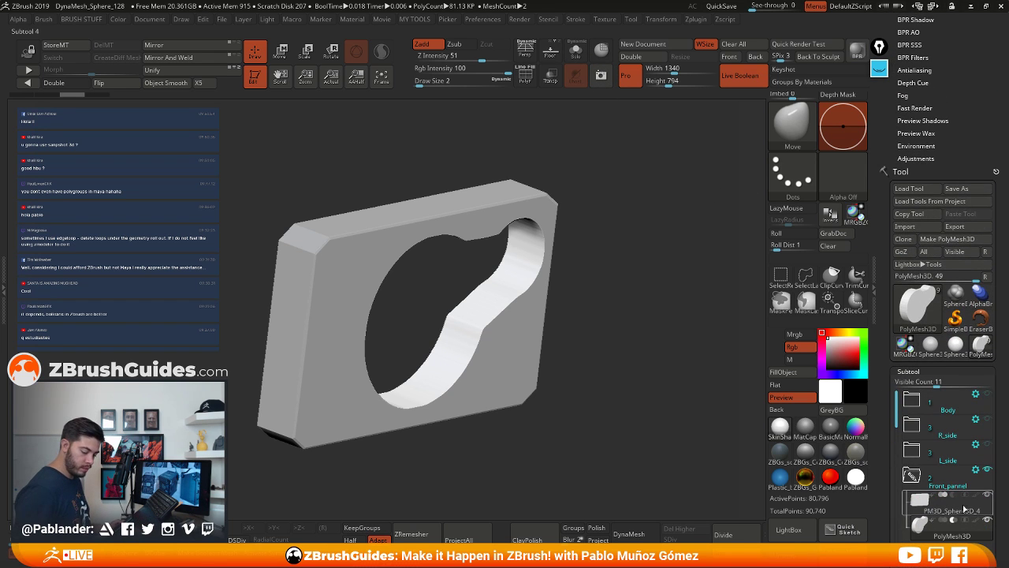
left_click(958, 513)
left_click(951, 531)
left_click(525, 73)
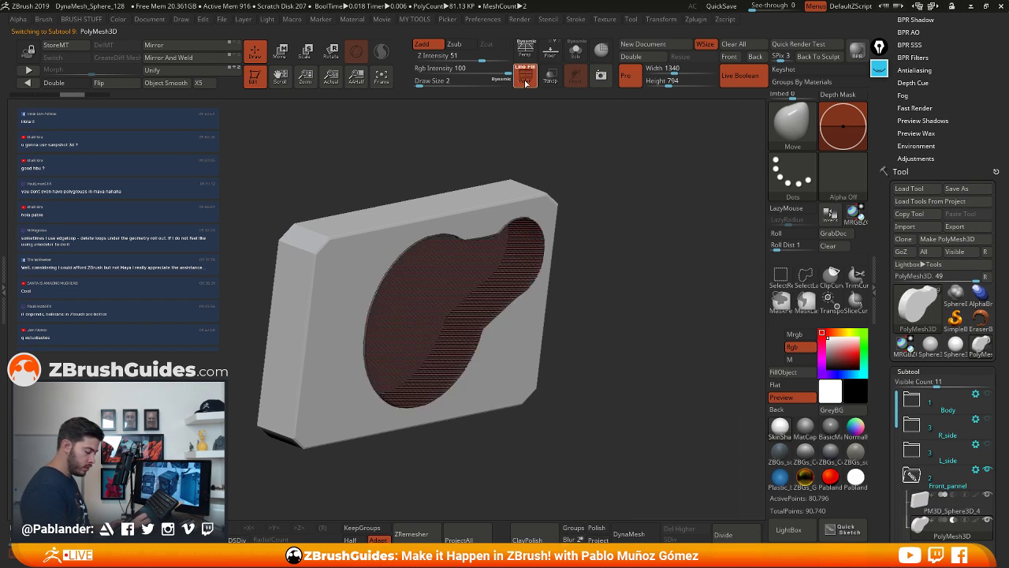
left_click(953, 510)
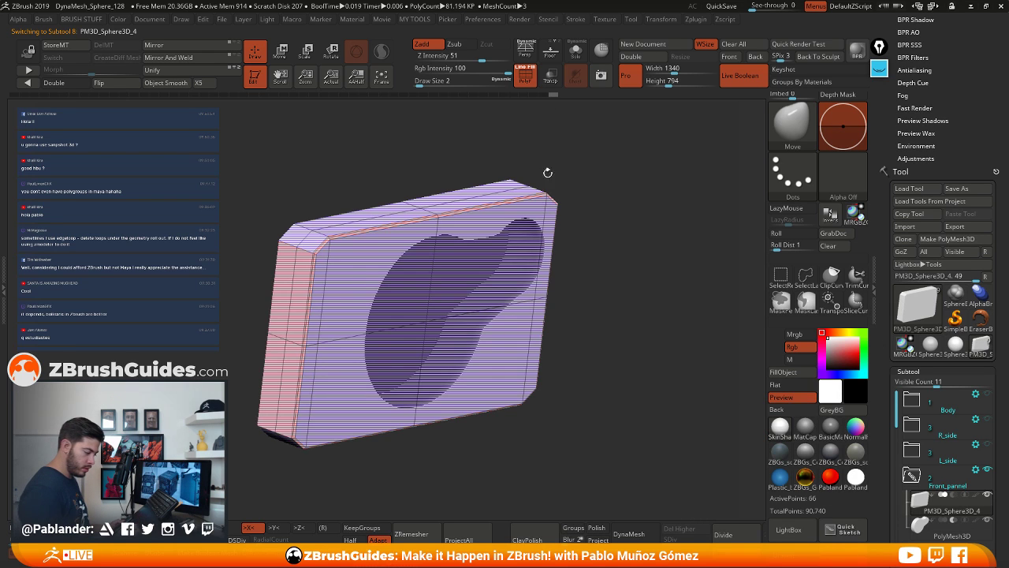
left_click(525, 74)
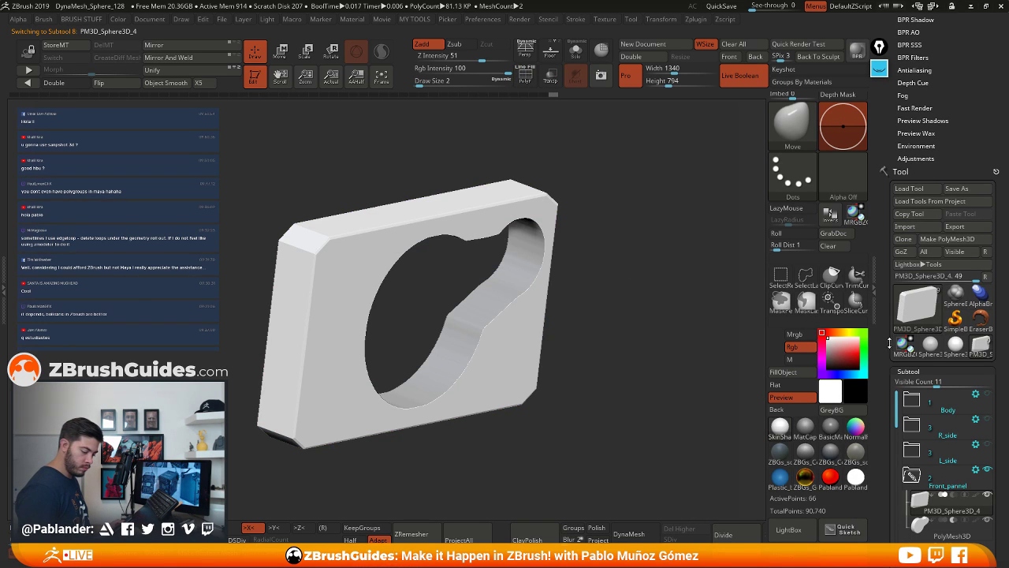
Turn on the Solo option for Show Coplanar and check the panel and its cutout for coplanar faces
scroll(884, 389, "up", 3)
scroll(884, 390, "up", 5)
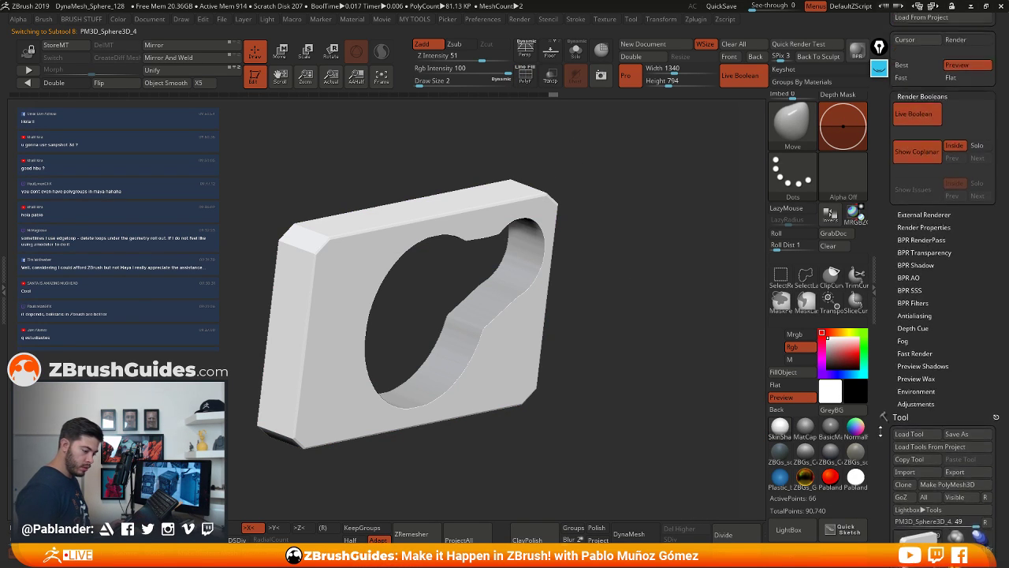
left_click(932, 170)
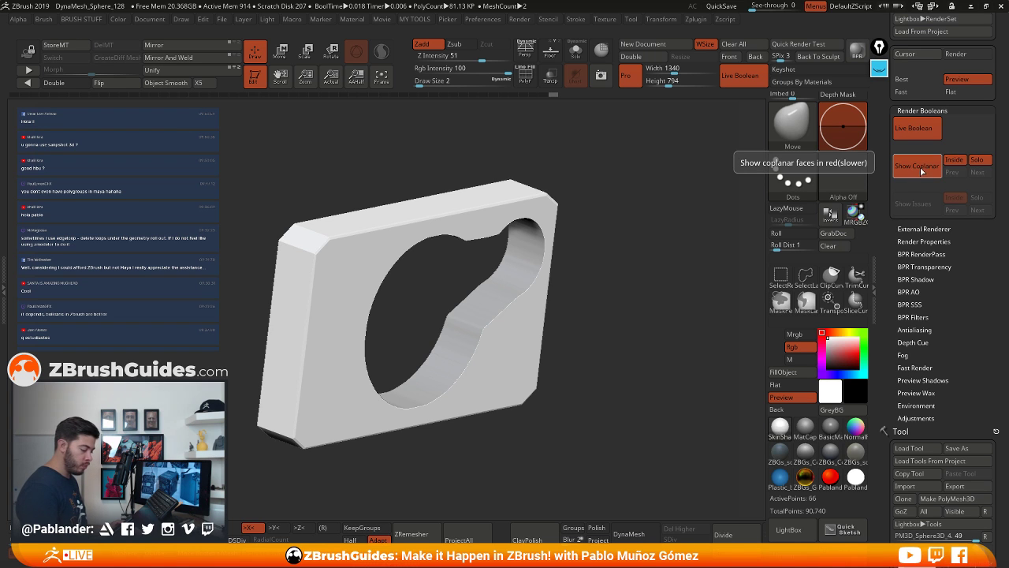
left_click_drag(694, 250, 352, 258)
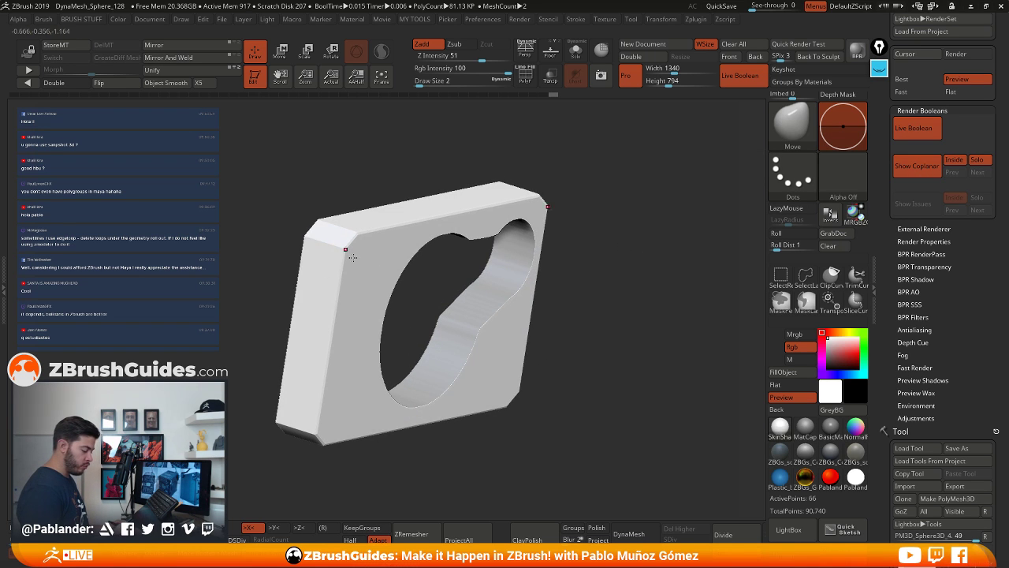
left_click_drag(591, 281, 635, 286)
Collapse Render Booleans, remove the docked Render palette and view the panel cutout from several angles
left_click(923, 111)
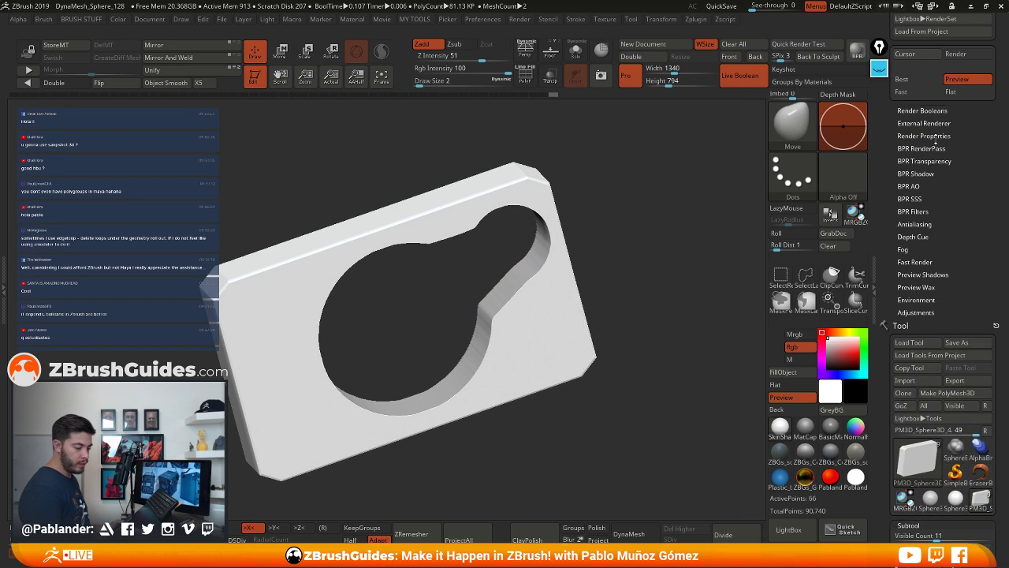
left_click_drag(945, 145, 939, 254)
left_click(996, 17)
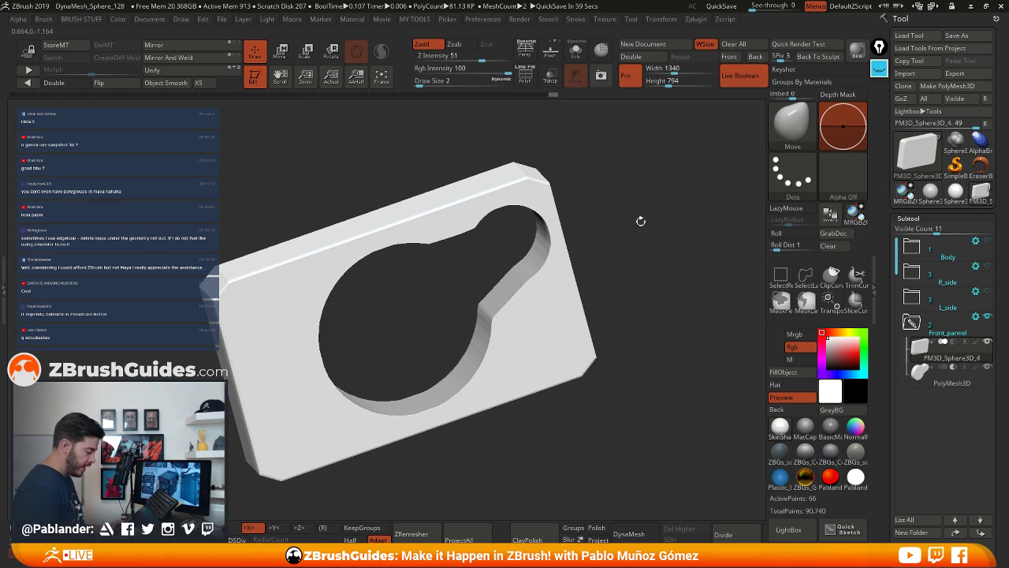
left_click_drag(642, 218, 646, 261)
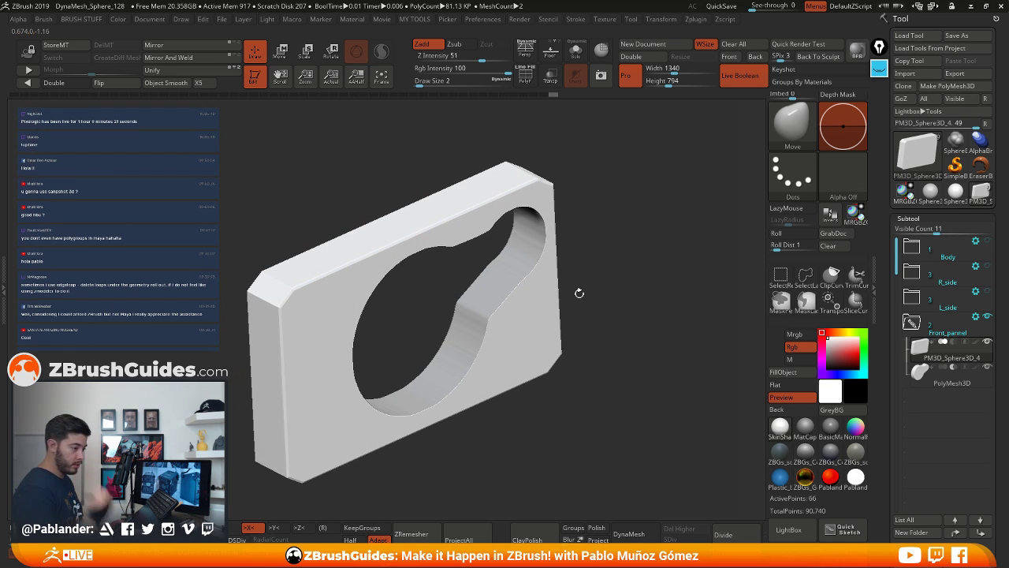
left_click_drag(604, 292, 652, 339)
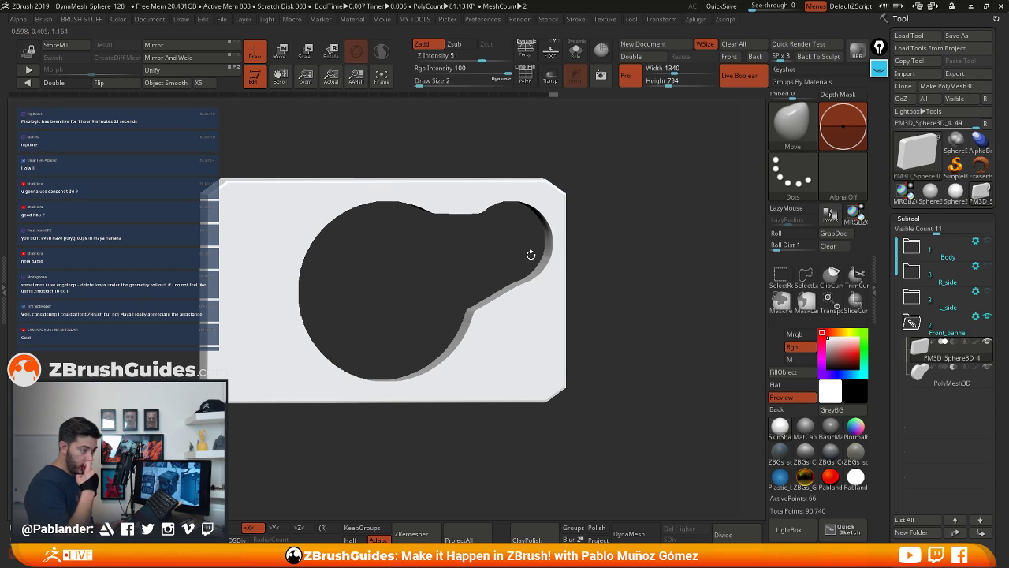
left_click_drag(607, 292, 630, 310)
Select the PolyMesh3D cutter, show its polyframe, scale it thinner along Z and move it forward out of the panel's front face
left_click(952, 382)
left_click_drag(600, 251, 568, 295, "alt")
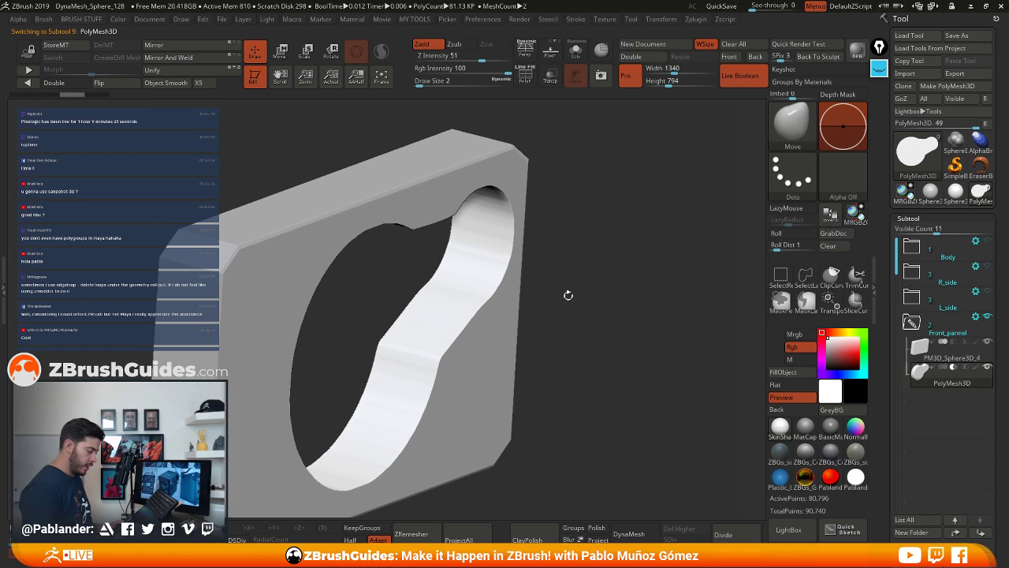
left_click(279, 51)
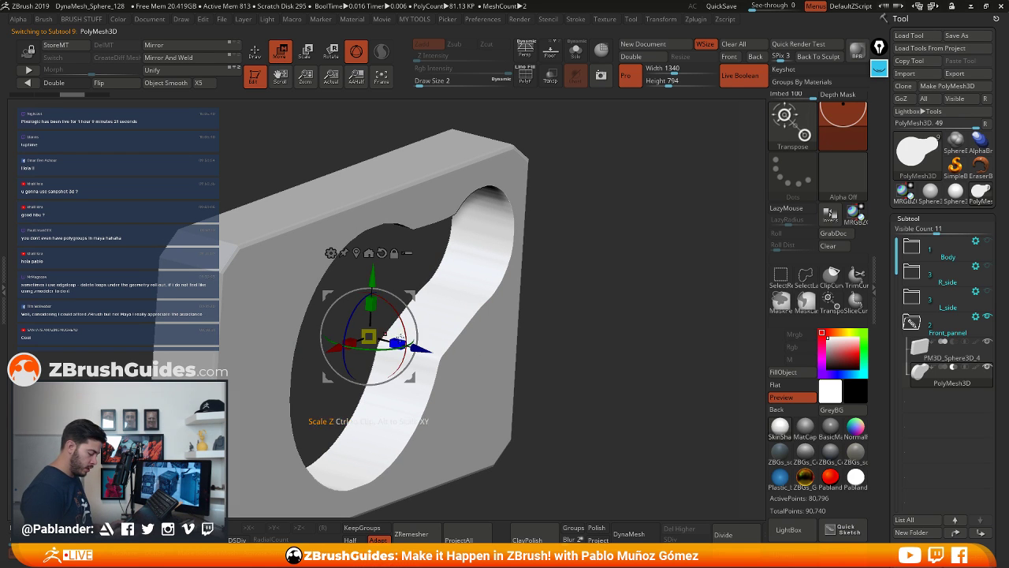
left_click(528, 74)
left_click_drag(576, 331, 589, 268)
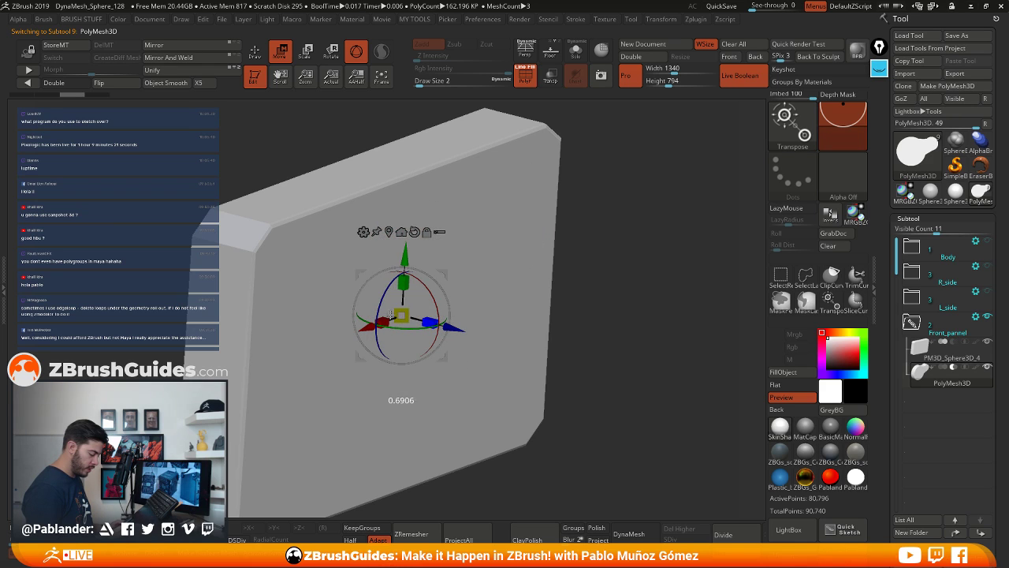
left_click_drag(447, 324, 478, 332)
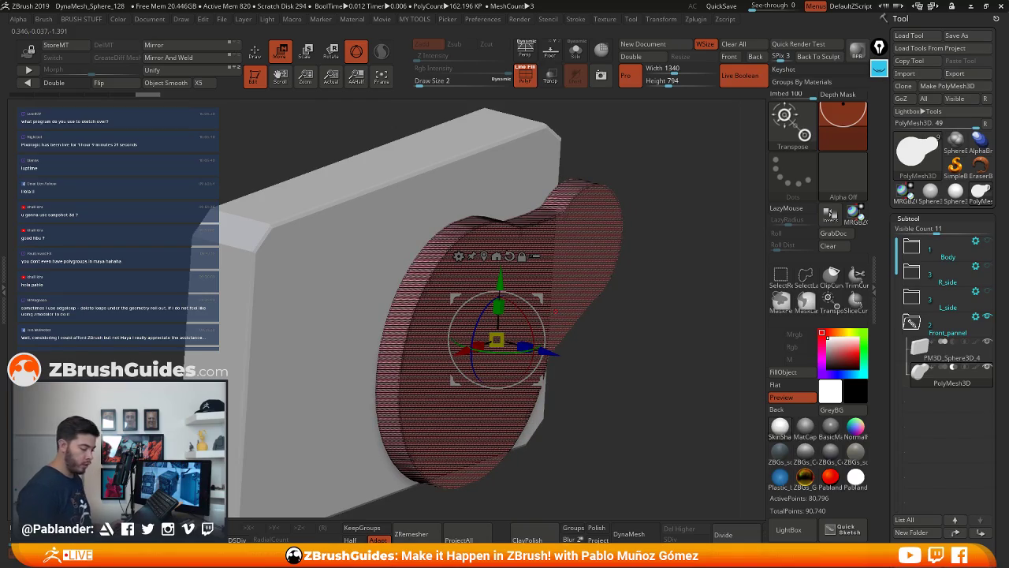
Bring up the Sony Jackal 300 reference photos and enlarge the front view of the screen and dials
right_click_drag(0, 566, 404, 375)
scroll(231, 293, "up", 5)
middle_click_drag(224, 280, 392, 255)
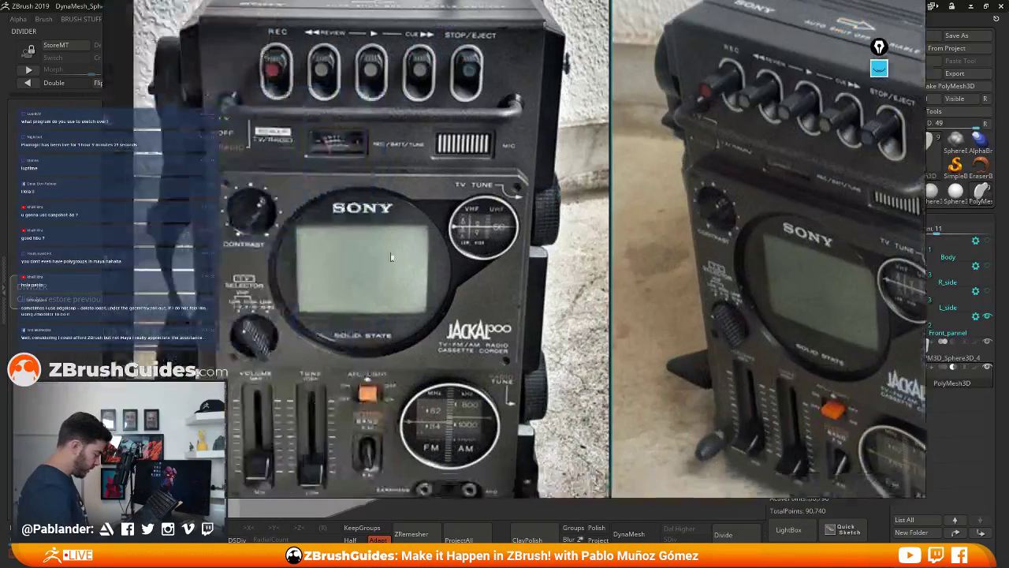
Annotate the reference photo in cyan by outlining and hatching the recess around the screen and the TV Tune dial
left_click(879, 69)
mouse_move(883, 104)
left_click(879, 178)
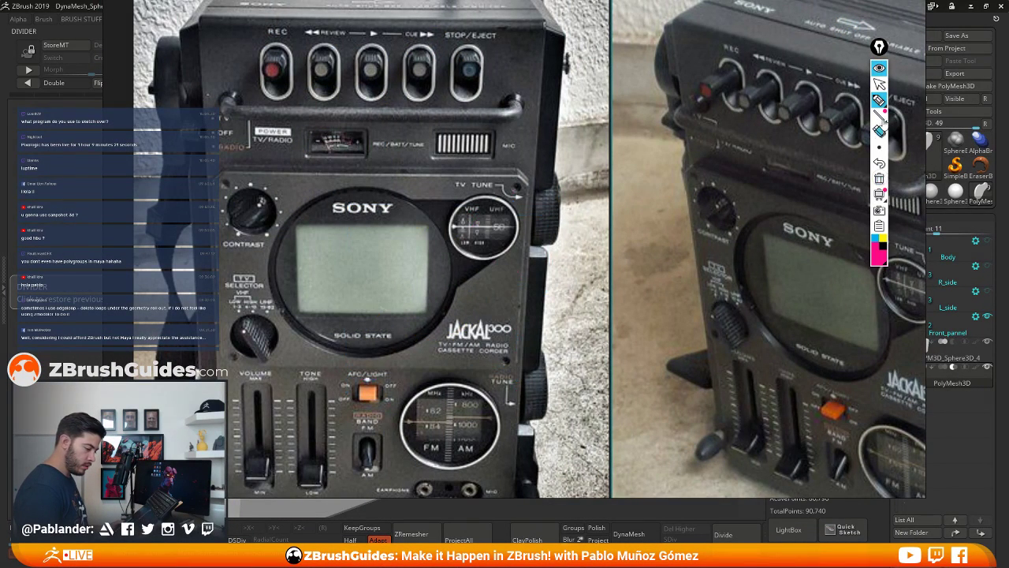
left_click(875, 238)
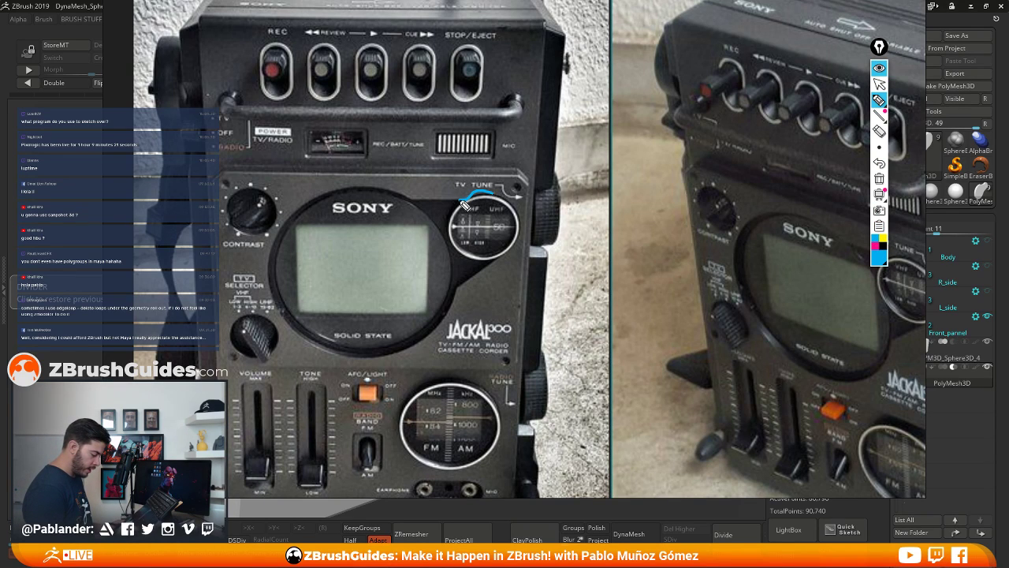
mouse_move(465, 203)
left_mouse_down()
mouse_move(308, 208)
mouse_move(275, 313)
mouse_move(352, 362)
mouse_move(440, 331)
mouse_move(524, 240)
left_mouse_up()
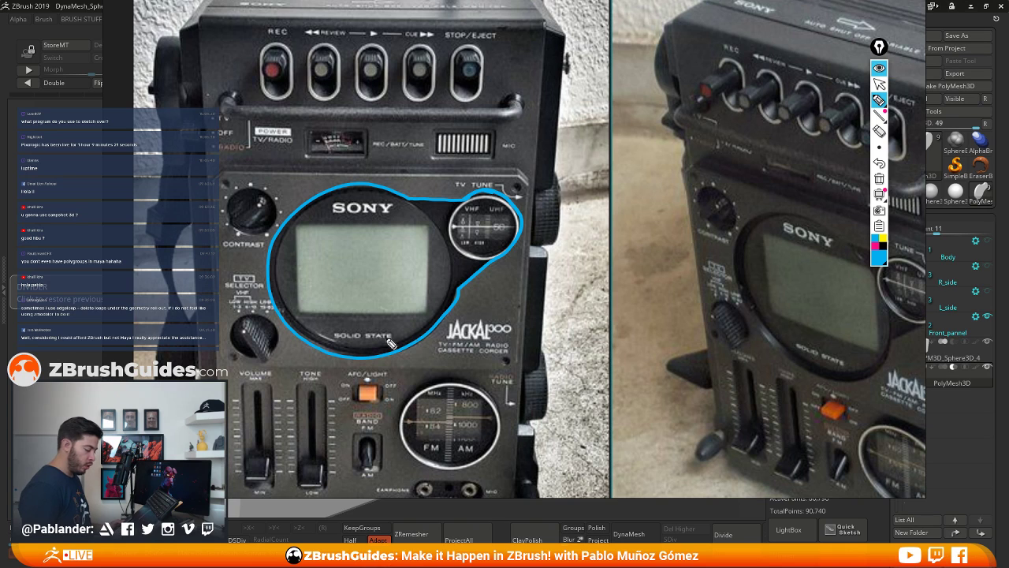
mouse_move(325, 198)
left_mouse_down()
mouse_move(402, 198)
mouse_move(394, 347)
mouse_move(503, 241)
left_mouse_up()
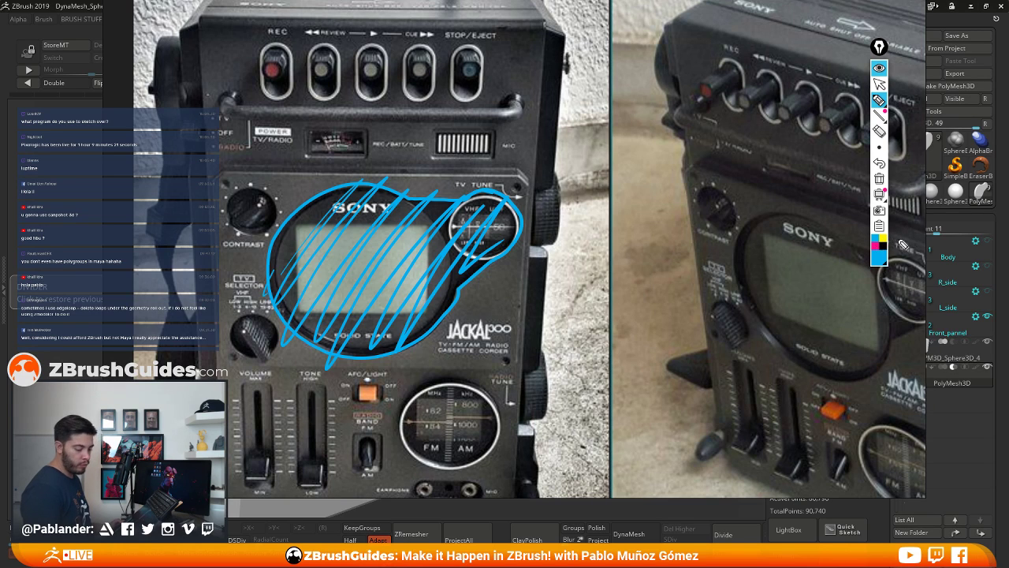
Outline the round bezel, the screen and the TV Tune dial in magenta on the reference, and return to the model
mouse_move(452, 257)
left_mouse_down()
mouse_move(402, 347)
mouse_move(298, 238)
mouse_move(442, 257)
left_mouse_up()
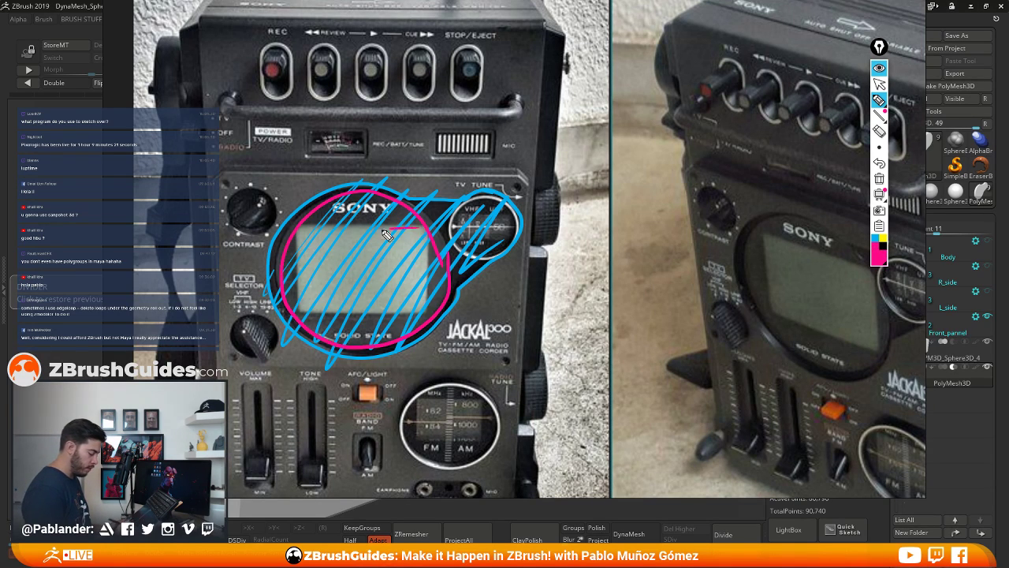
mouse_move(384, 230)
left_mouse_down()
mouse_move(304, 319)
mouse_move(418, 228)
left_mouse_up()
mouse_move(498, 207)
left_mouse_down()
mouse_move(524, 245)
mouse_move(495, 195)
left_mouse_up()
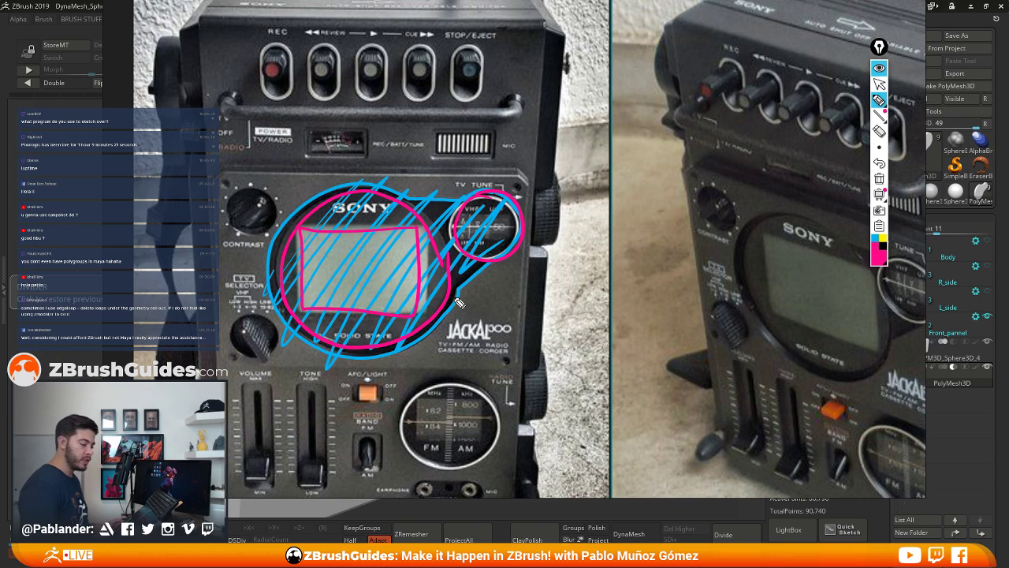
left_click(880, 69)
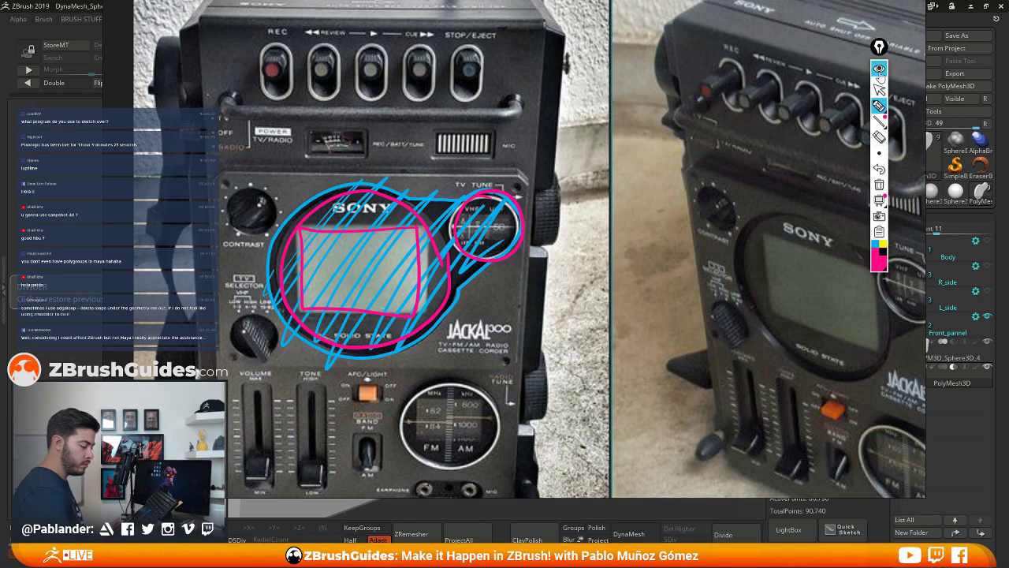
right_click_drag(807, 164, 0, 162)
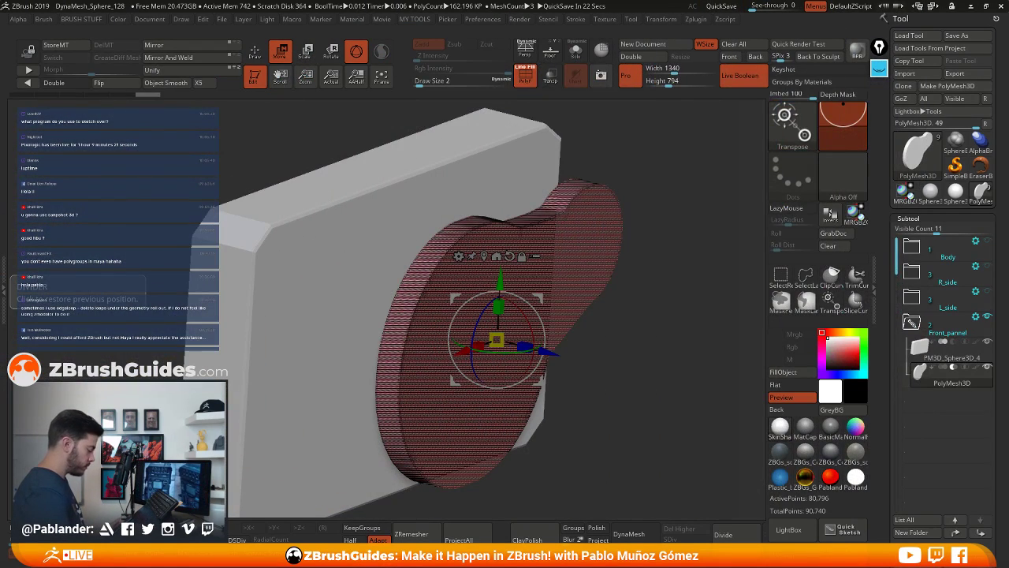
Hide the polyframe, push the cutter back along Z into the panel's front face to form a shallow recess, and quick-save
left_click(528, 84)
right_click_drag(615, 270, 662, 294, "ctrl")
left_click_drag(561, 353, 513, 348)
right_click_drag(564, 315, 650, 260)
left_click_drag(650, 260, 653, 263)
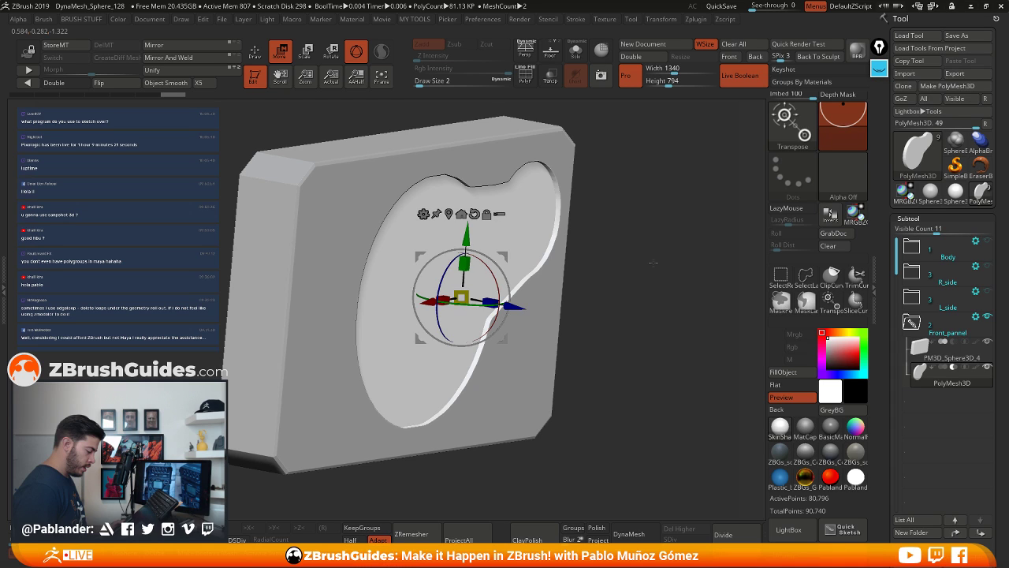
left_click_drag(653, 263, 655, 264)
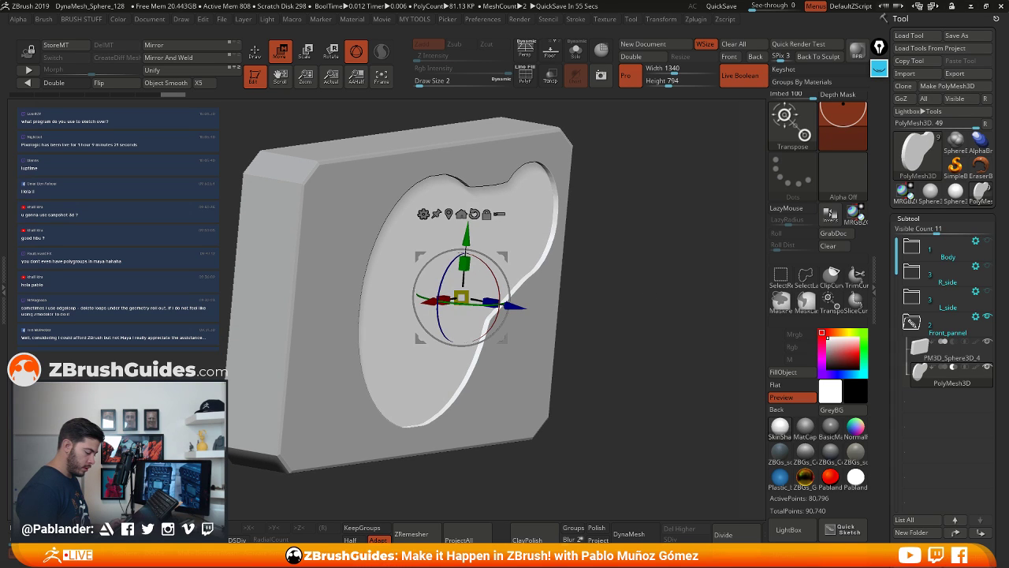
left_click_drag(646, 295, 640, 309)
left_click(721, 6)
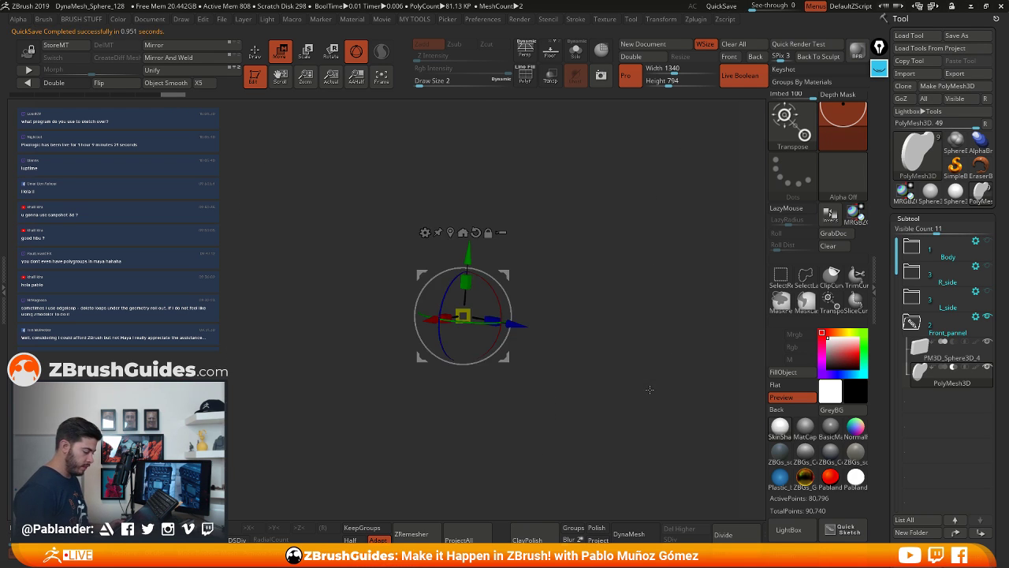
Fine-tune the recess depth by shifting the cutter slightly along Z, checking it from angled and front views
left_click_drag(649, 390, 630, 367)
left_click_drag(592, 305, 612, 306)
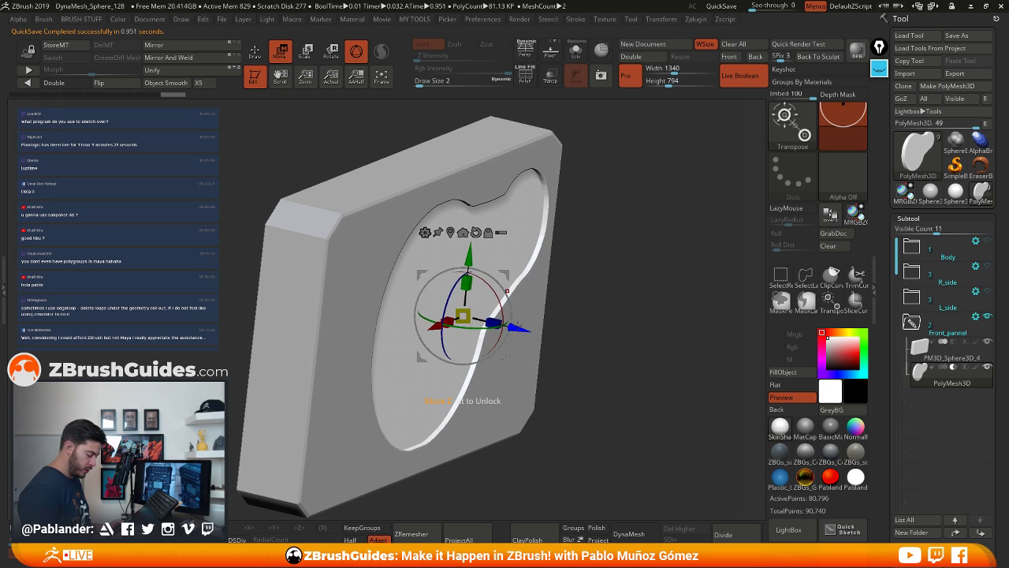
left_click_drag(518, 327, 512, 327)
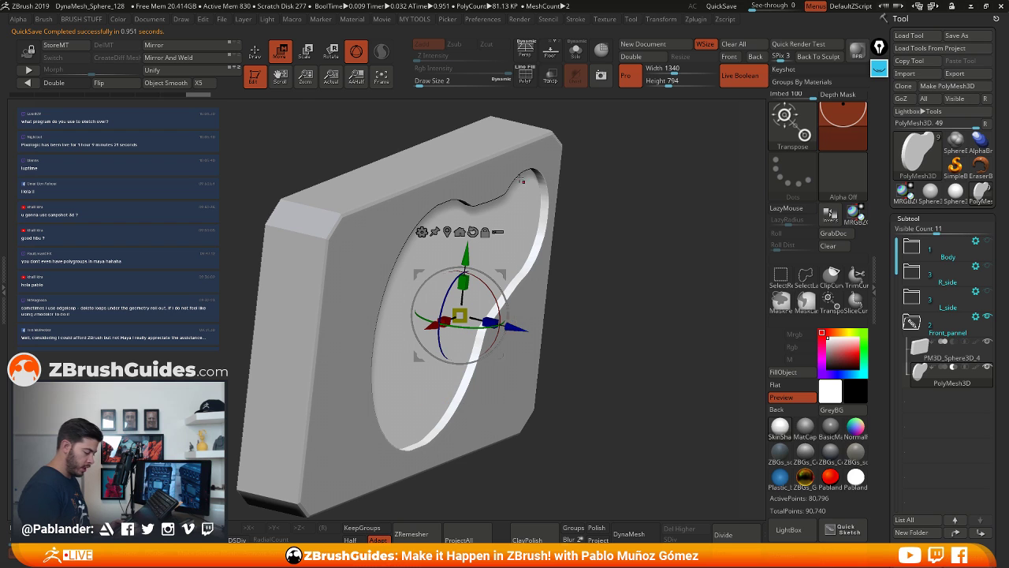
left_click_drag(605, 227, 622, 231)
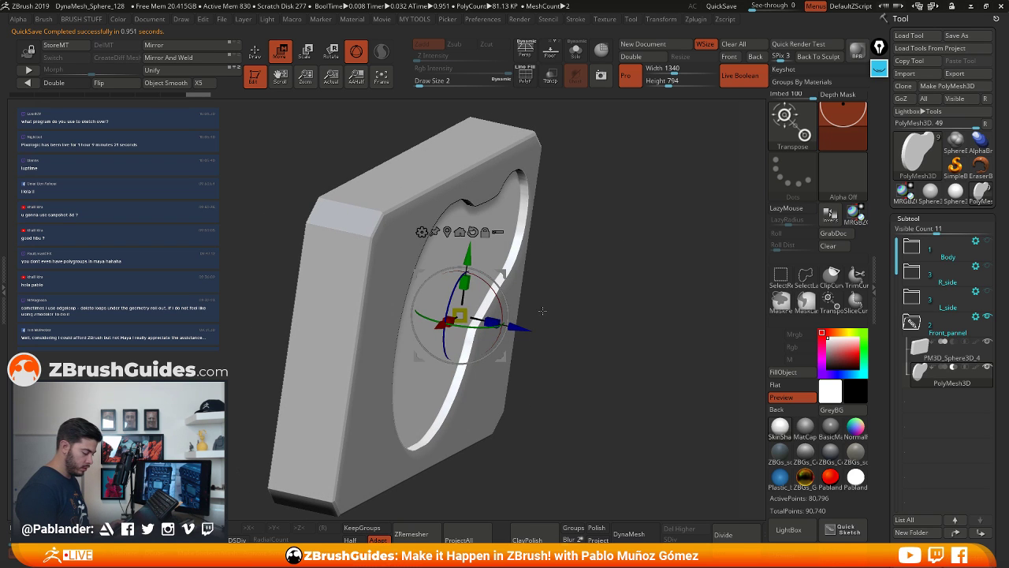
left_click_drag(542, 311, 618, 250)
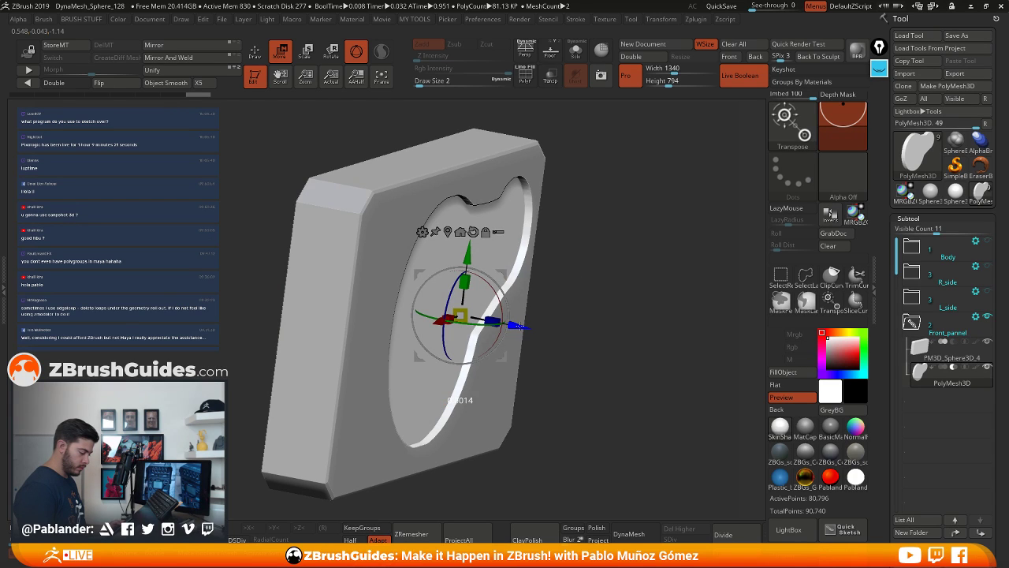
left_click_drag(517, 325, 521, 326)
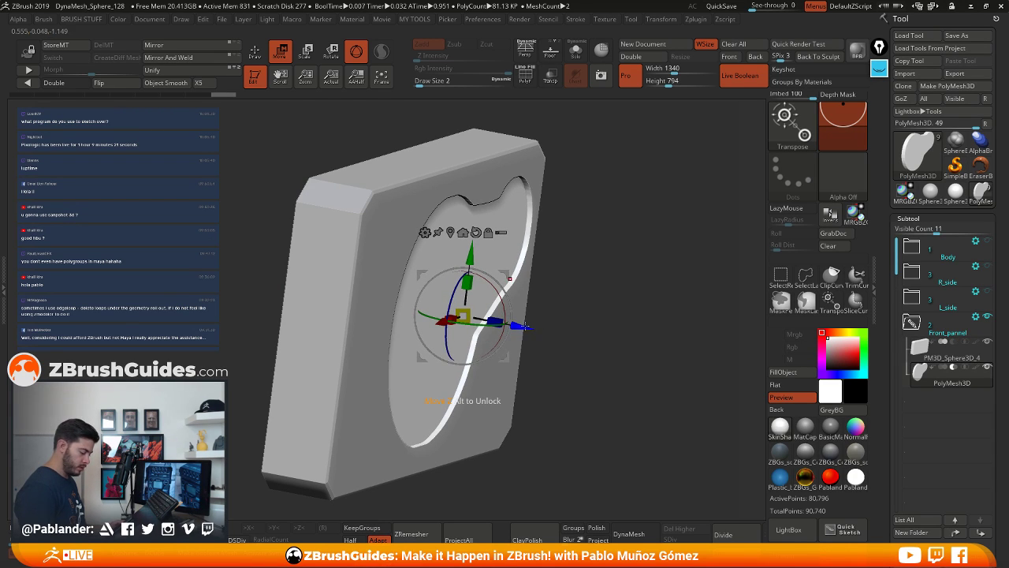
left_click_drag(560, 309, 631, 300)
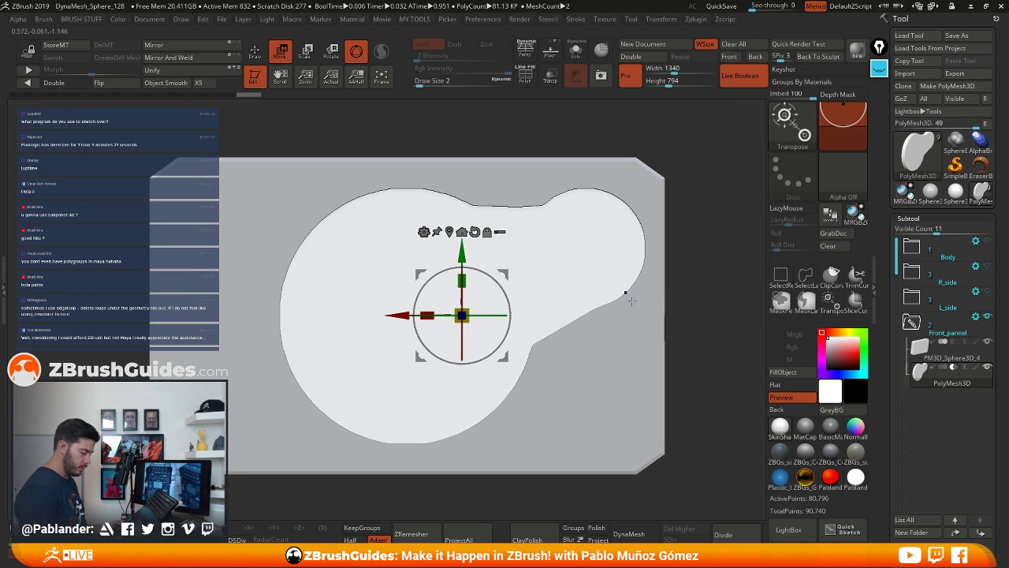
Return to Draw mode, apply the BasicMaterial and check the shading of the recess walls from several angles
key("q")
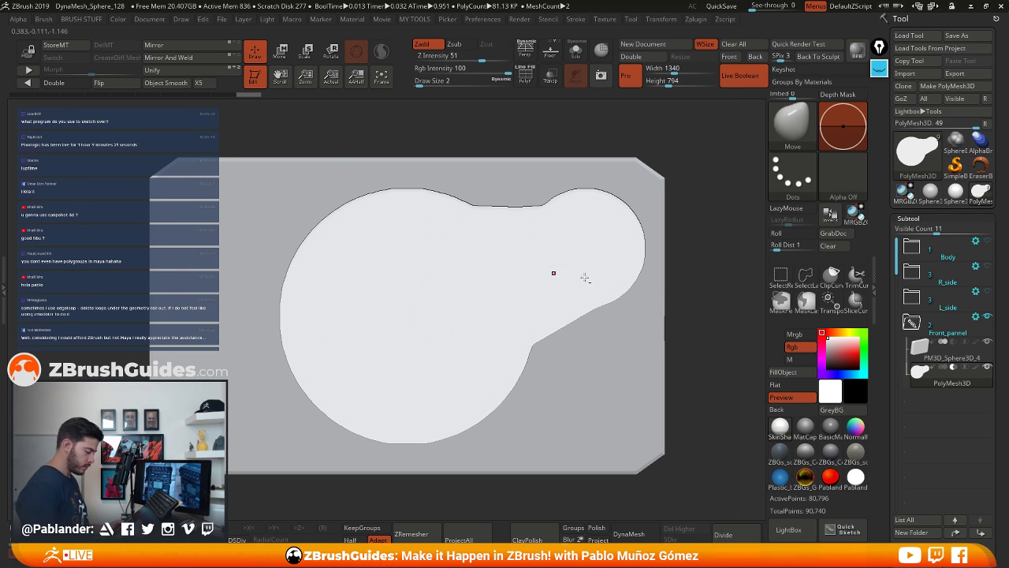
mouse_move(585, 277)
right_mouse_down("alt")
mouse_move(554, 254)
mouse_move(525, 306)
right_mouse_up("alt")
left_click_drag(524, 306, 565, 270)
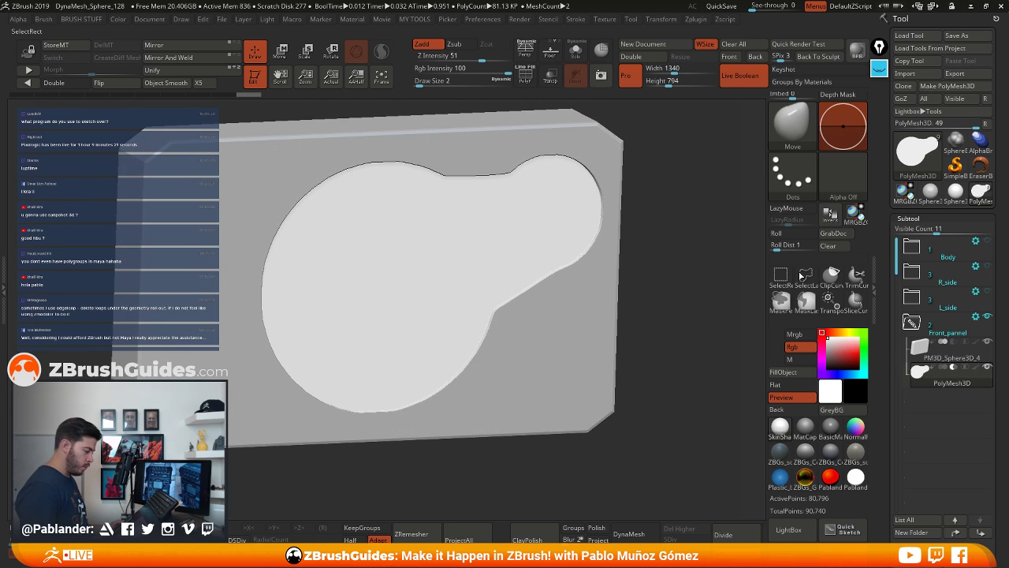
left_click_drag(670, 307, 749, 323)
left_click(830, 428)
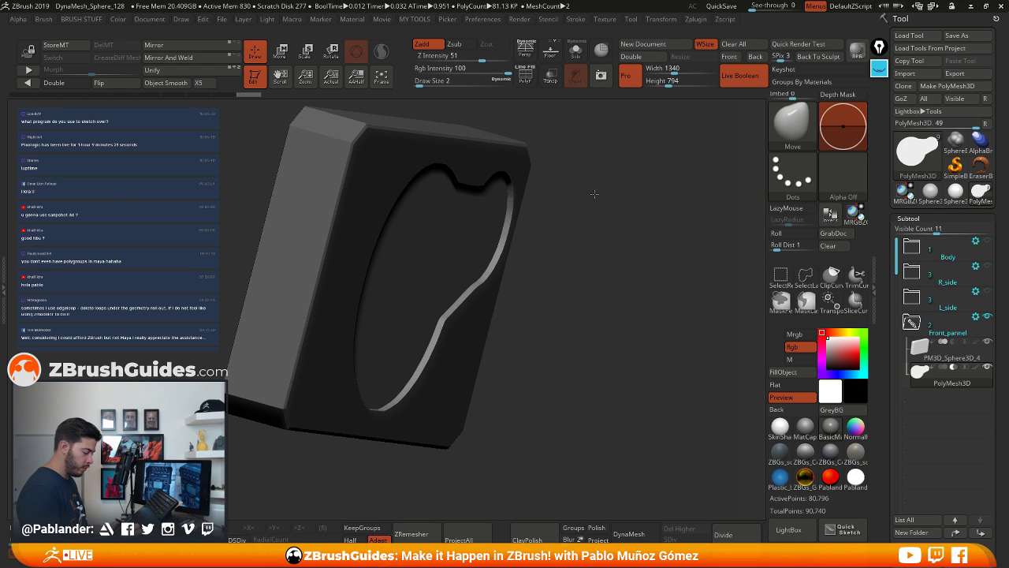
left_click_drag(595, 194, 465, 202)
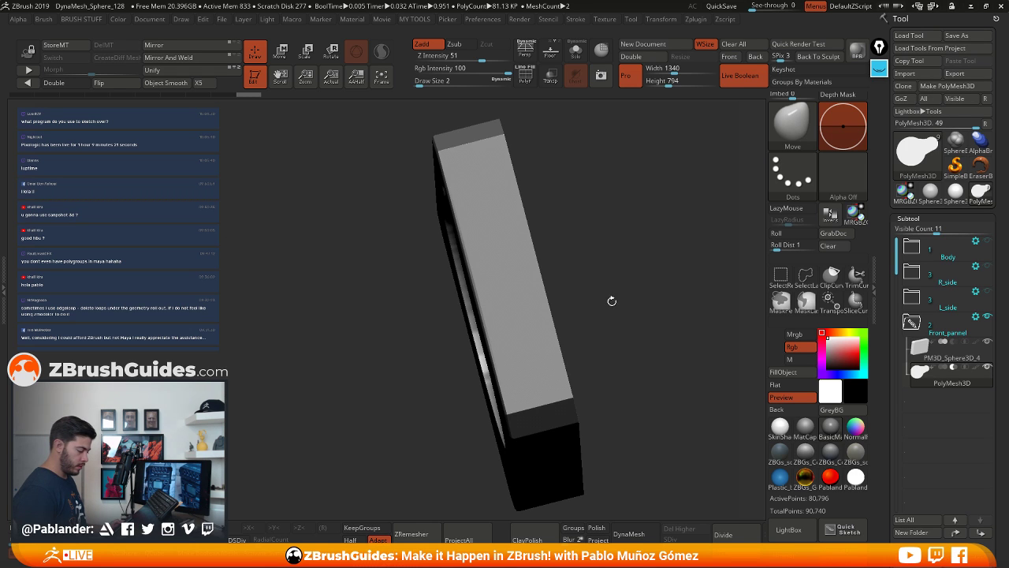
left_click_drag(615, 299, 478, 248)
Isolate the cutter with Solo and examine its side wall for uneven shading
left_click(575, 49)
right_click_drag(478, 248, 534, 220)
left_click_drag(533, 220, 469, 241)
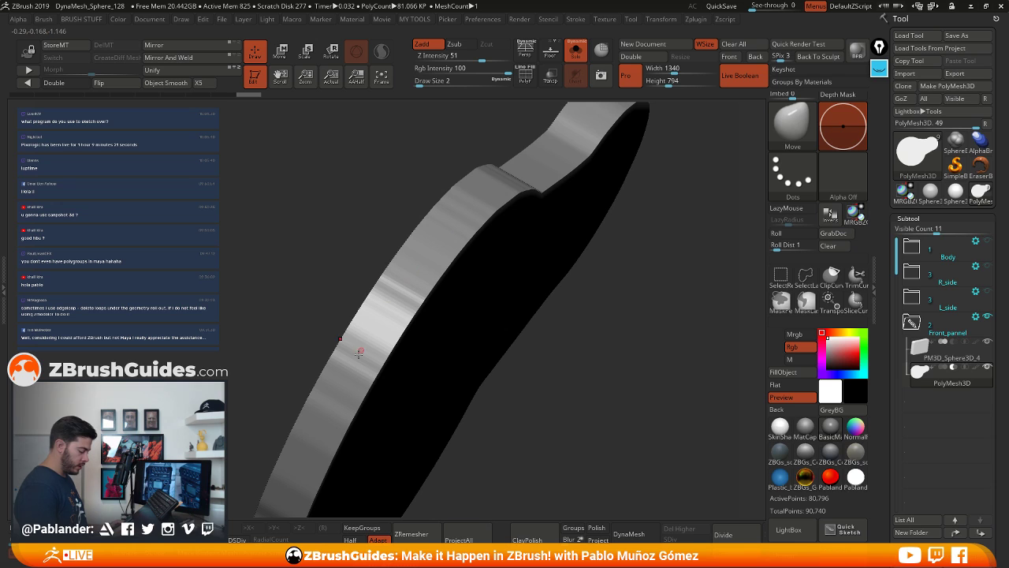
left_click_drag(524, 195, 561, 280)
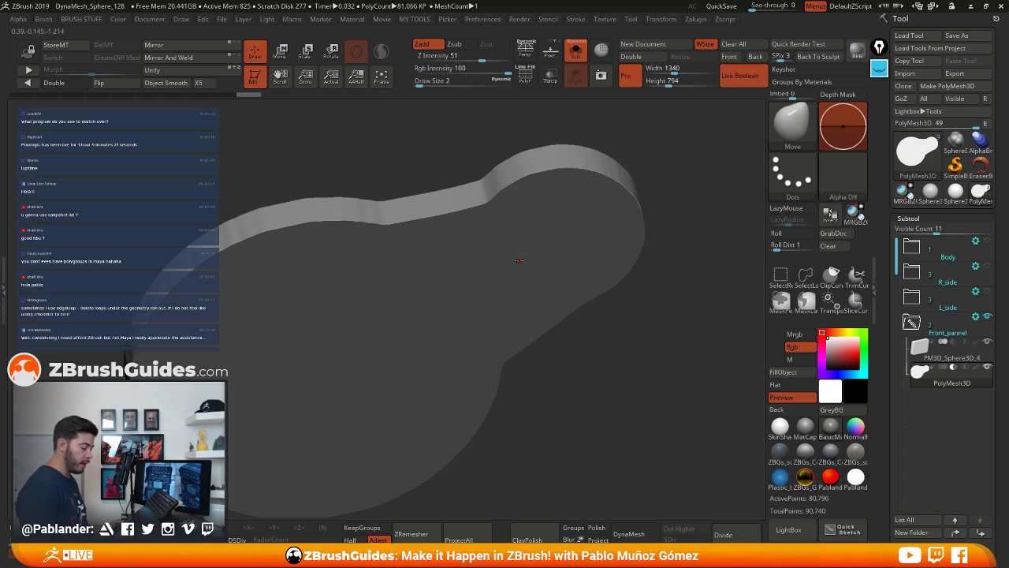
Show the cutter's polyframe, open the Deformation settings and apply the SkinShade material
left_click_drag(564, 256, 548, 229)
left_click(525, 76)
left_click_drag(532, 111, 590, 217)
left_click_drag(885, 322, 878, 146)
left_click_drag(936, 240, 943, 290)
left_click(916, 123)
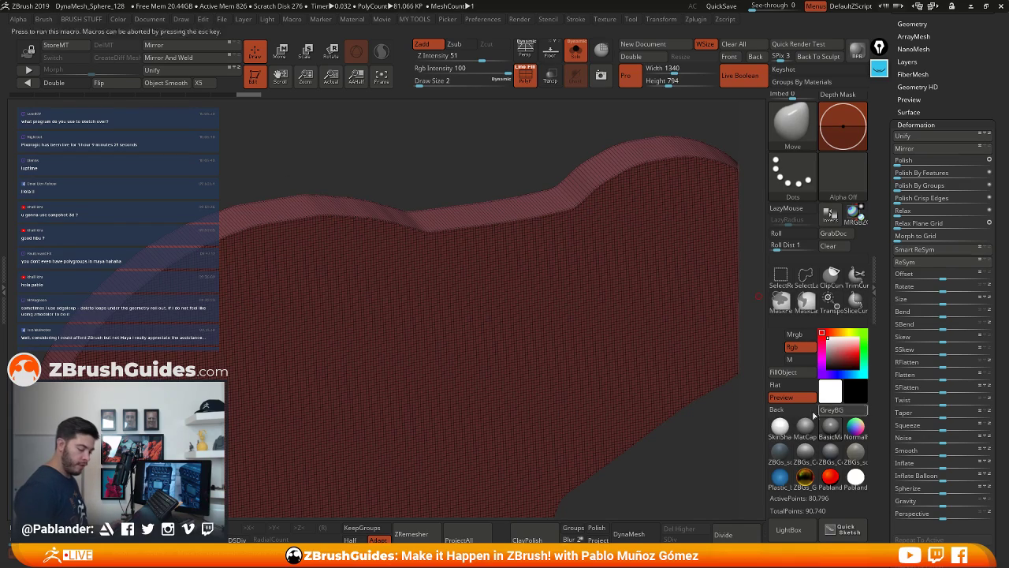
left_click(780, 427)
right_click_drag(553, 272, 566, 217)
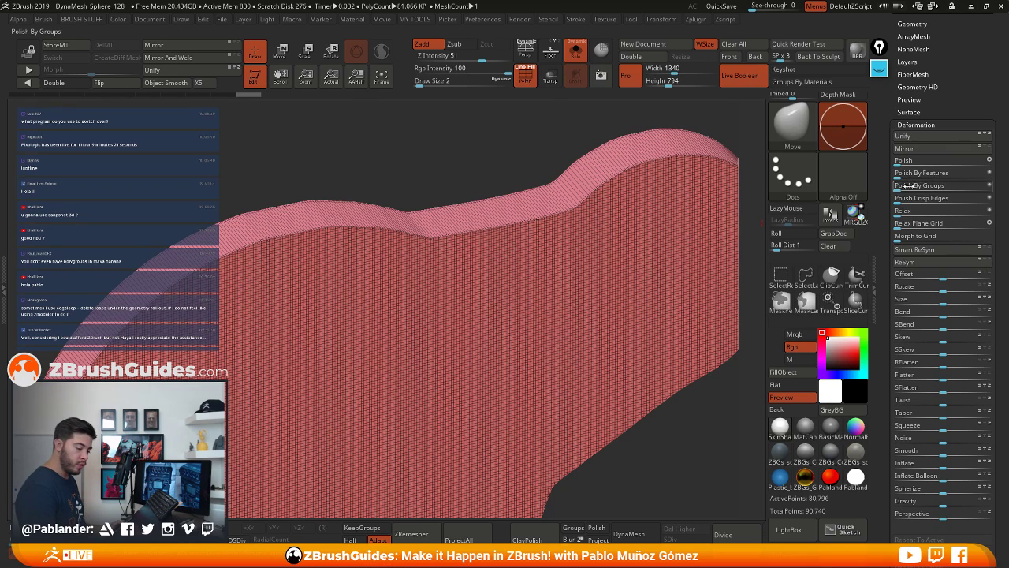
Try to smooth the cutter's side wall with Polish By Groups, and undo the polish
left_click_drag(903, 186, 988, 187)
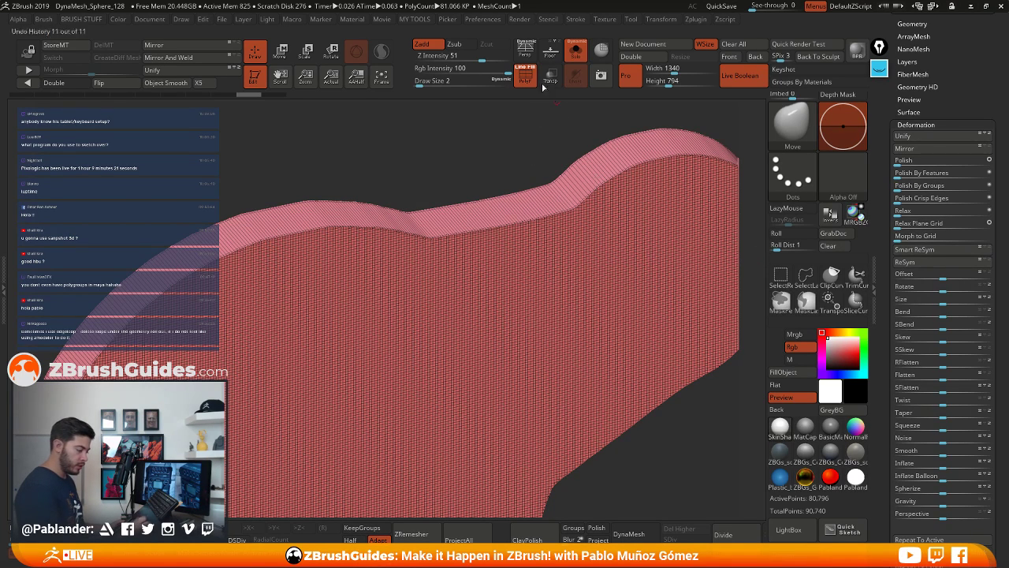
key("shift+f")
left_click_drag(484, 149, 587, 291)
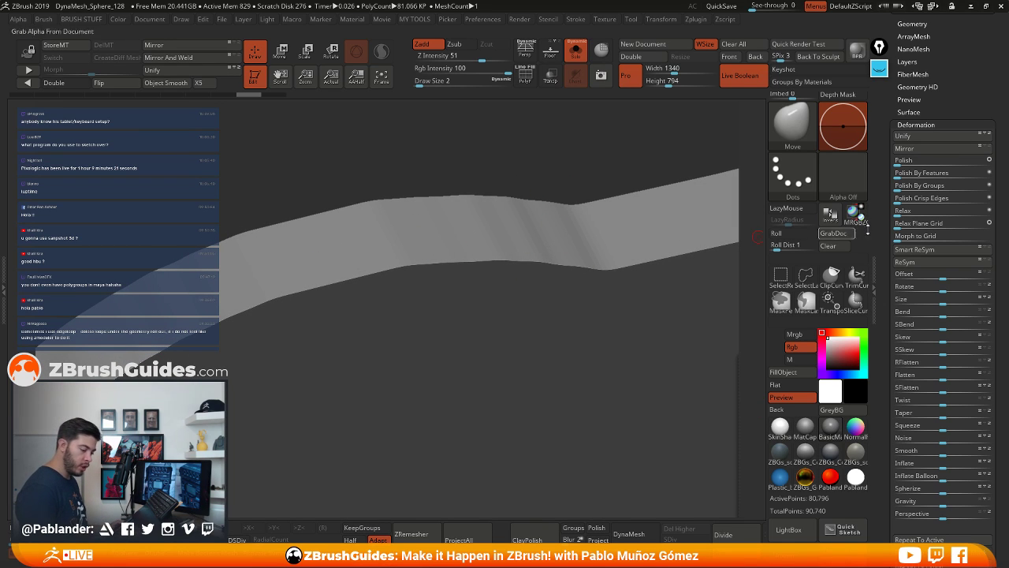
left_click_drag(910, 186, 965, 189)
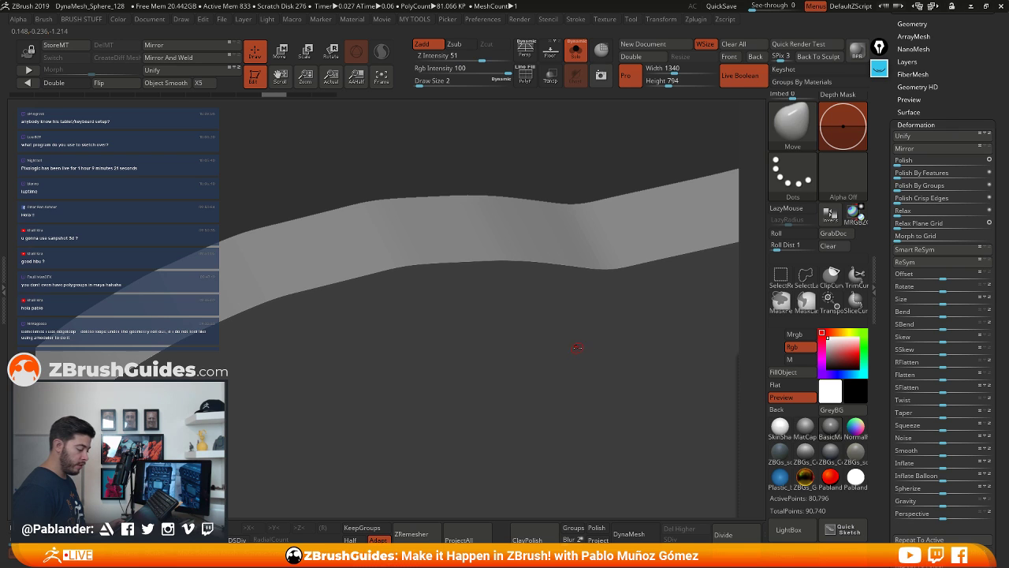
left_click_drag(574, 351, 560, 275)
key("ctrl+z")
right_click_drag(561, 276, 543, 192, "alt")
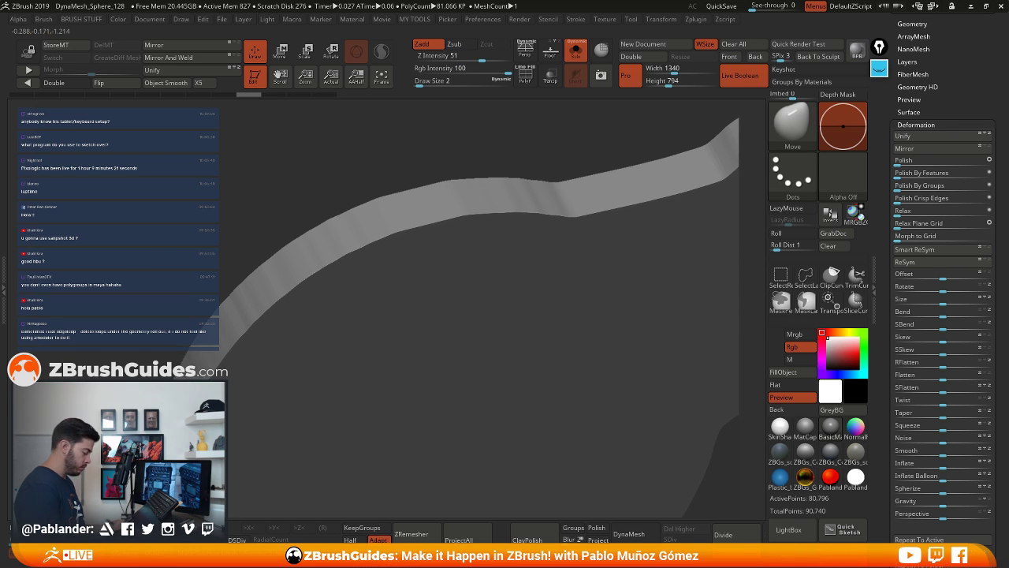
Show the polyframe with SkinShade and isolate the nearly straight upper section of the cutter between its two round lobes
mouse_move(363, 285)
left_mouse_down()
mouse_move(500, 228)
mouse_move(520, 268)
mouse_move(581, 273)
mouse_move(560, 286)
mouse_move(552, 228)
left_mouse_up()
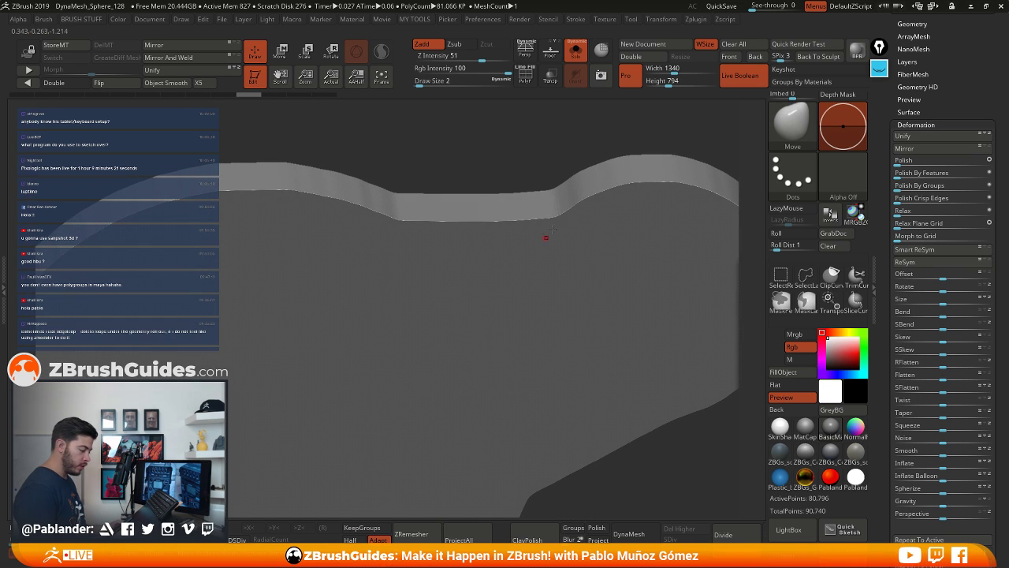
left_click(525, 74)
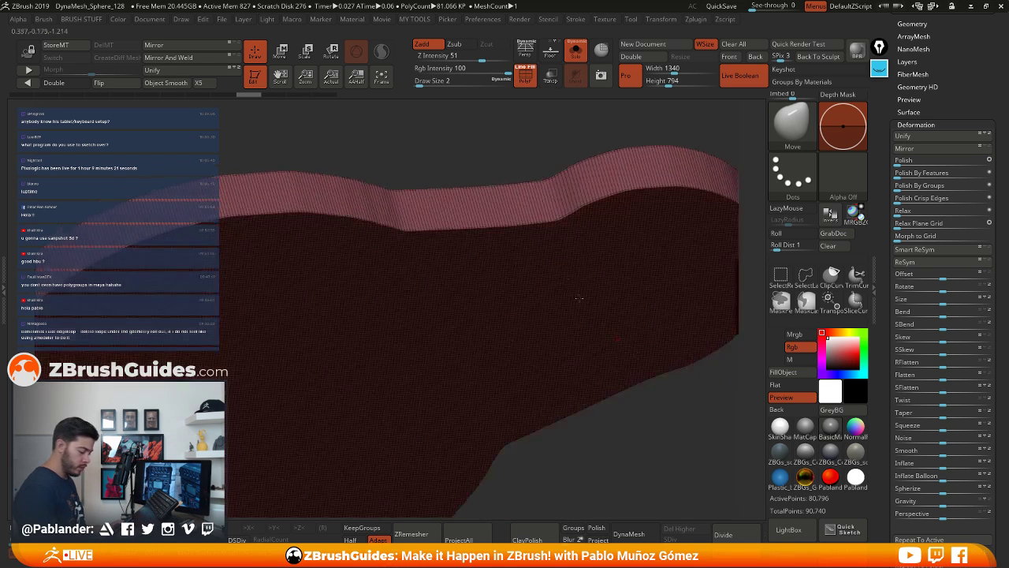
left_click(779, 426)
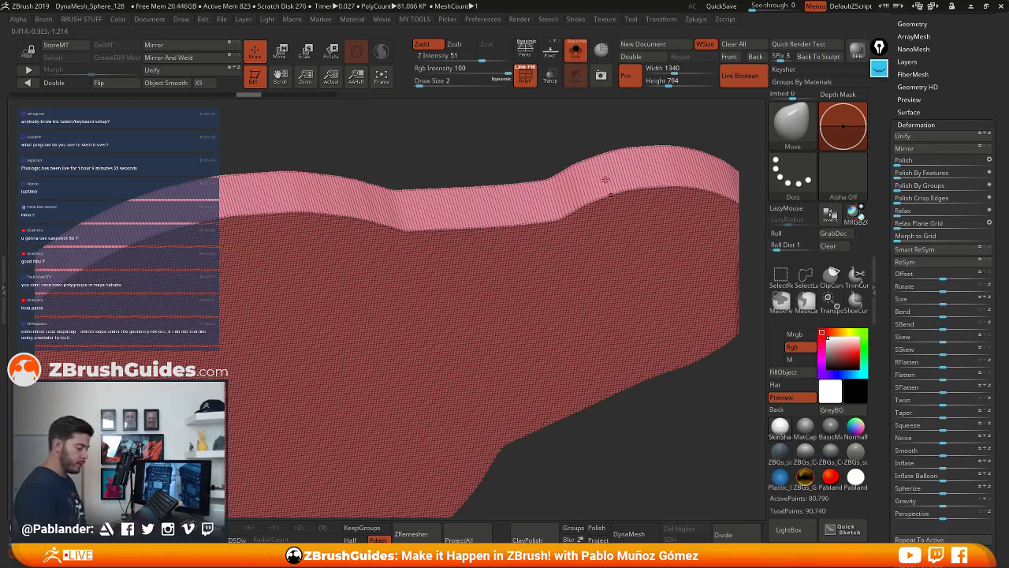
right_click_drag(589, 181, 521, 180, "ctrl")
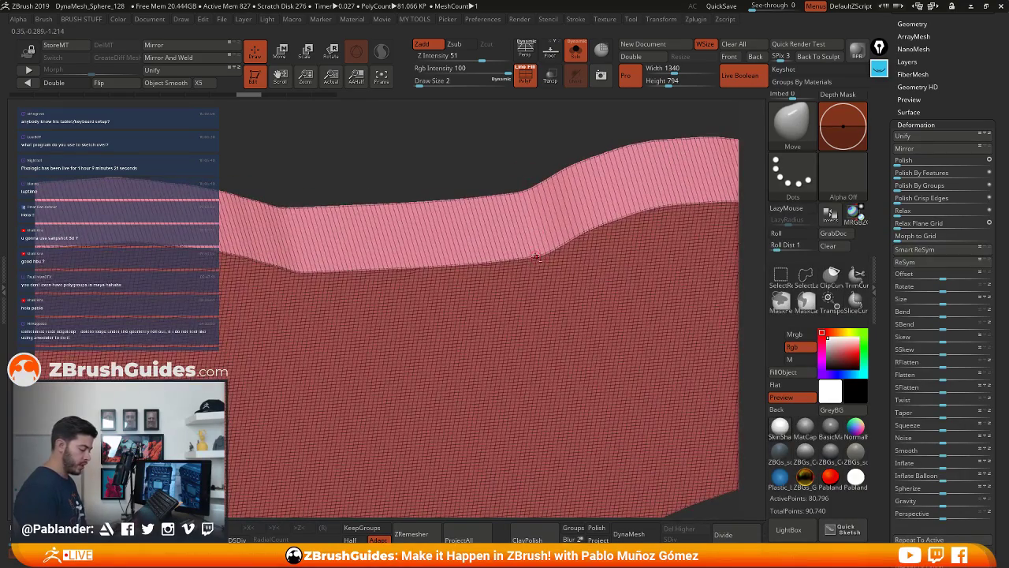
right_click_drag(535, 257, 553, 239)
mouse_move(477, 193)
right_mouse_down()
mouse_move(446, 141)
mouse_move(478, 182)
mouse_move(439, 195)
right_mouse_up()
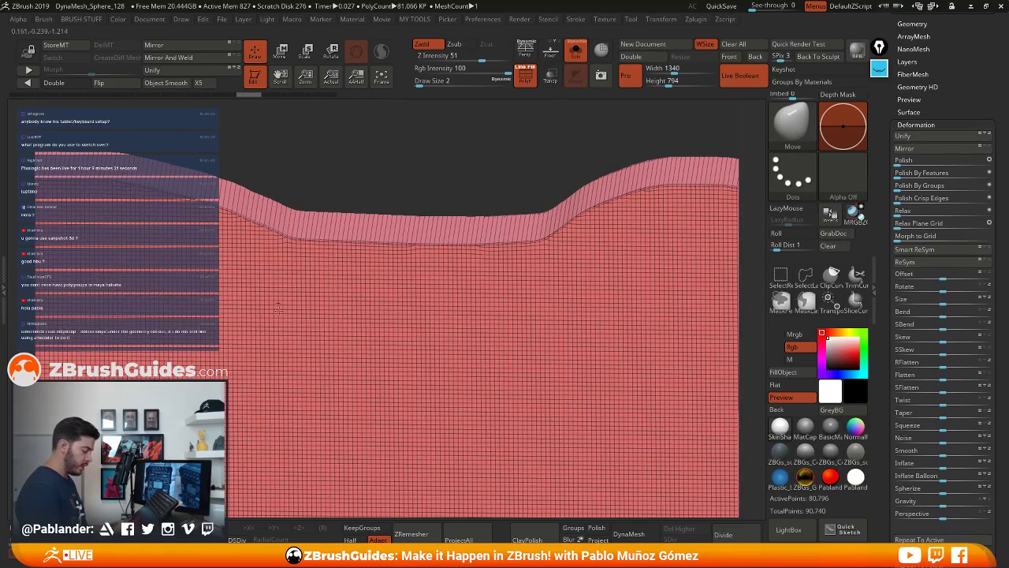
right_click_drag(465, 260, 504, 179)
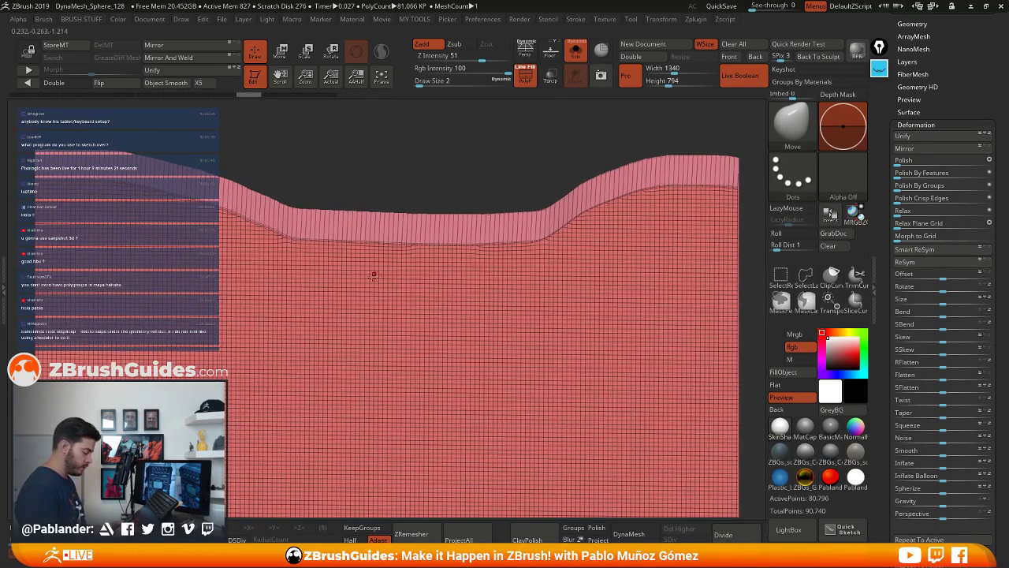
key("ctrl+shift")
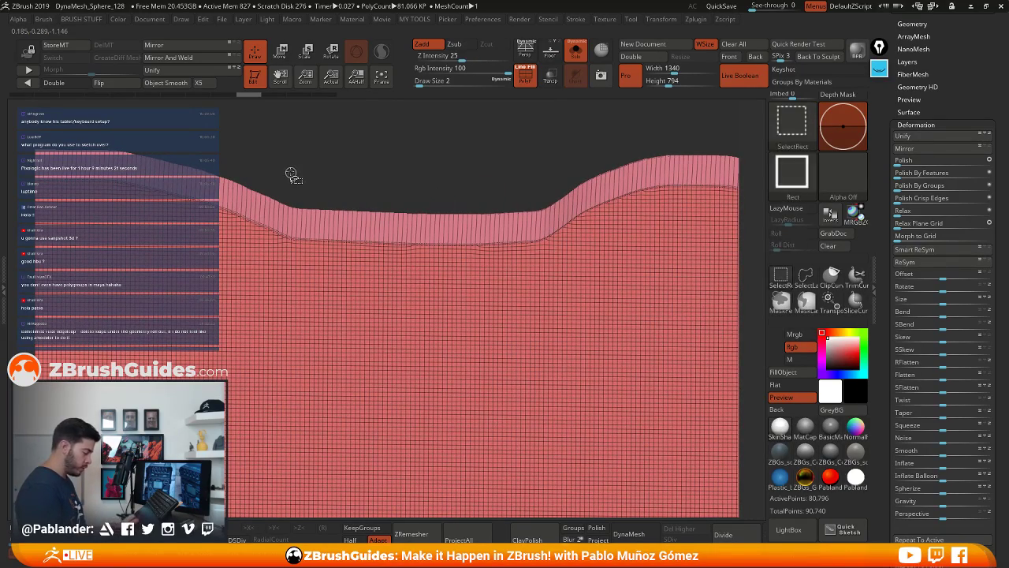
left_click_drag(297, 204, 543, 271, "ctrl+shift")
mouse_move(532, 329)
left_mouse_down()
mouse_move(495, 347)
mouse_move(470, 316)
left_mouse_up()
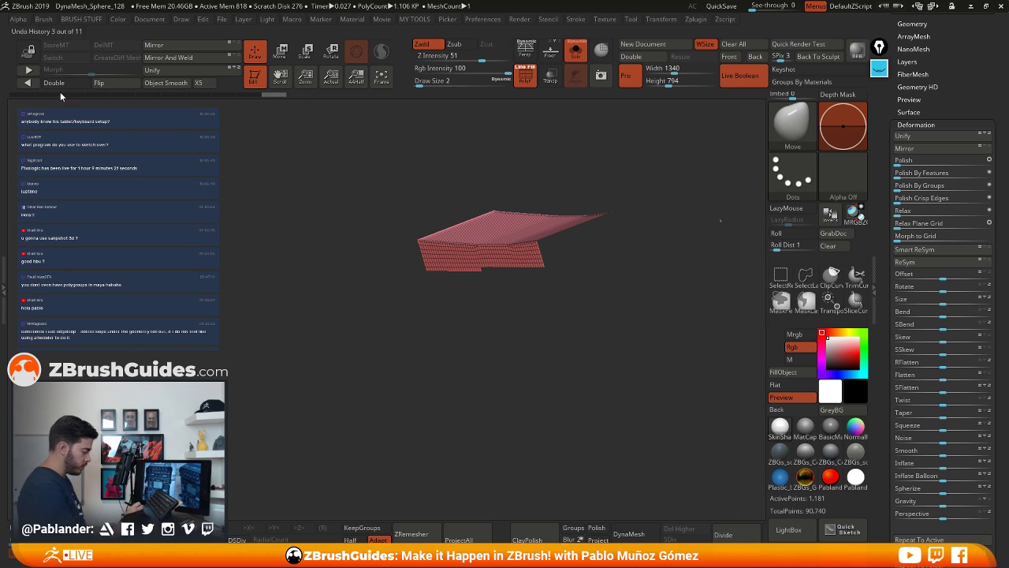
Turn on double-sided display and hide the isolated section's front and back faces, keeping only the side-wall strip
left_click(54, 83)
left_click_drag(535, 341, 563, 259)
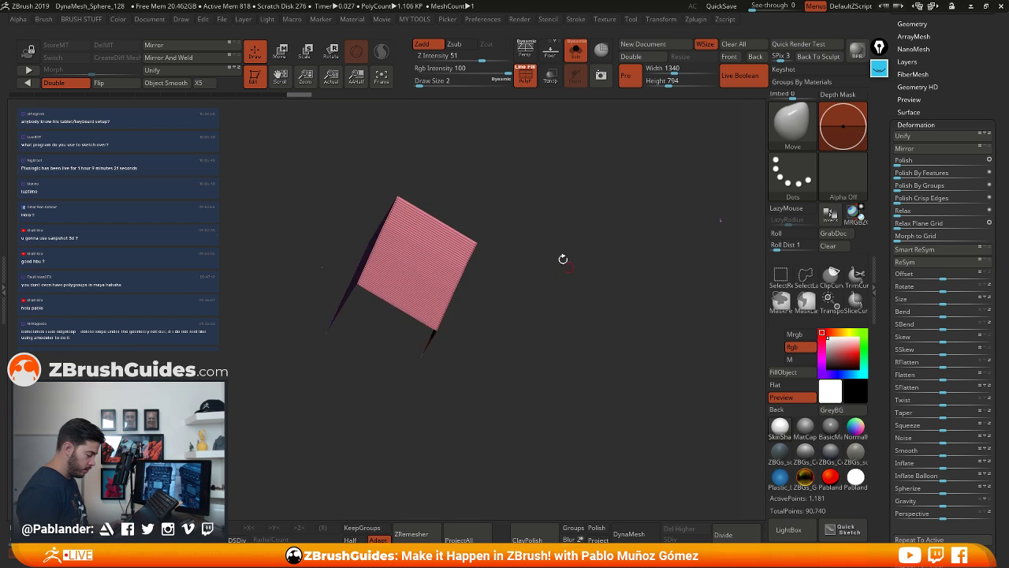
left_click_drag(483, 195, 565, 270, "alt")
left_click_drag(629, 349, 580, 294, "alt")
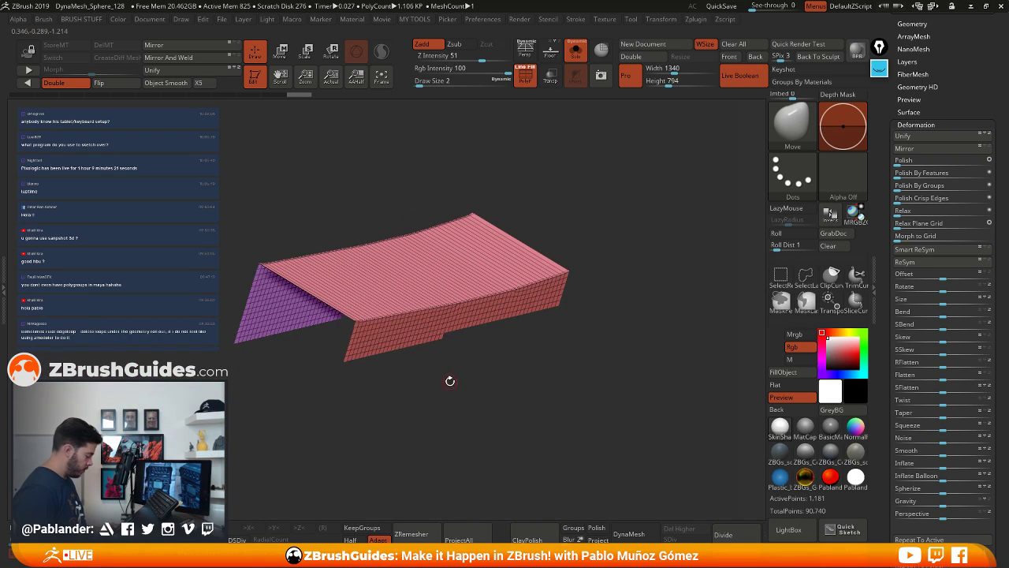
left_click(428, 331, "ctrl+alt+shift")
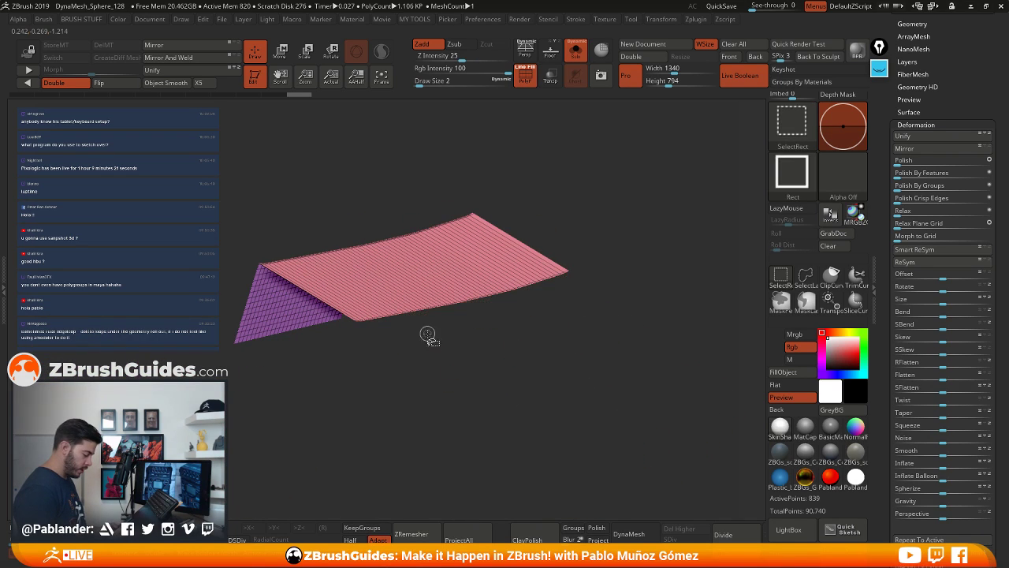
left_click(283, 309, "ctrl+alt+shift")
left_click_drag(541, 376, 572, 329)
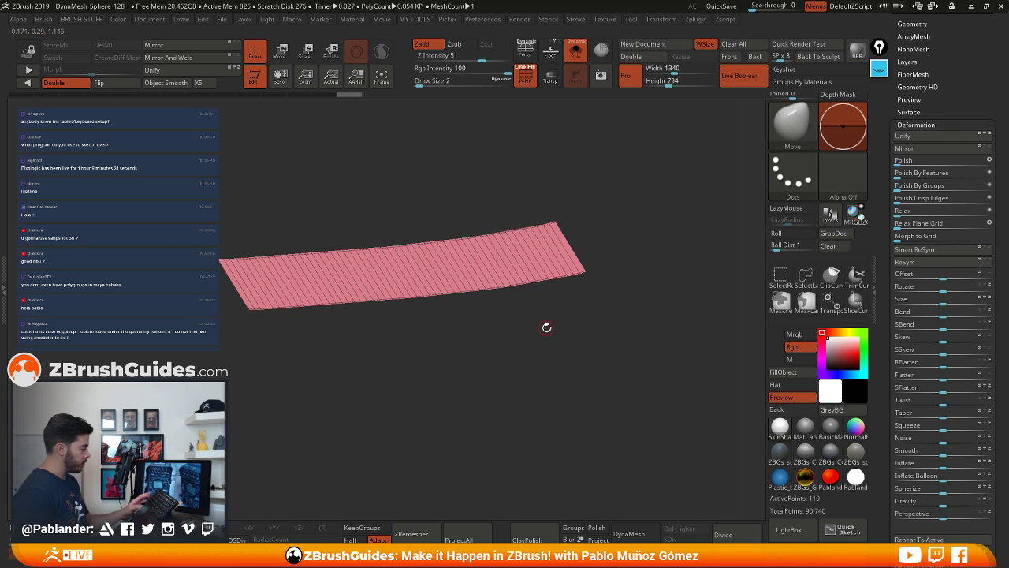
Assign the isolated side-wall strip its own polygroup and show the whole cutter again
key("ctrl+w")
left_click(514, 352, "ctrl+shift")
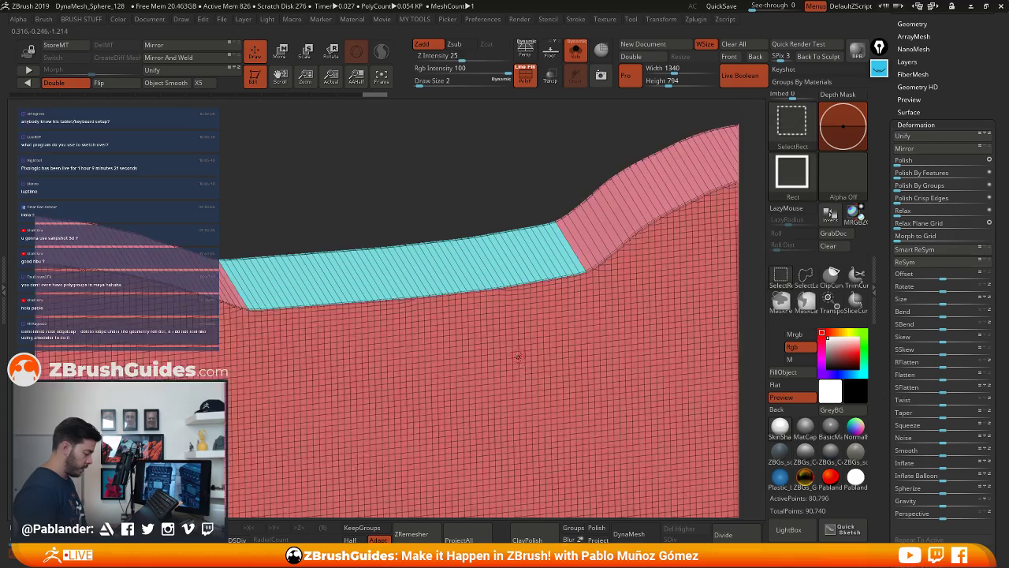
left_click_drag(515, 353, 251, 274)
left_click_drag(599, 312, 598, 256)
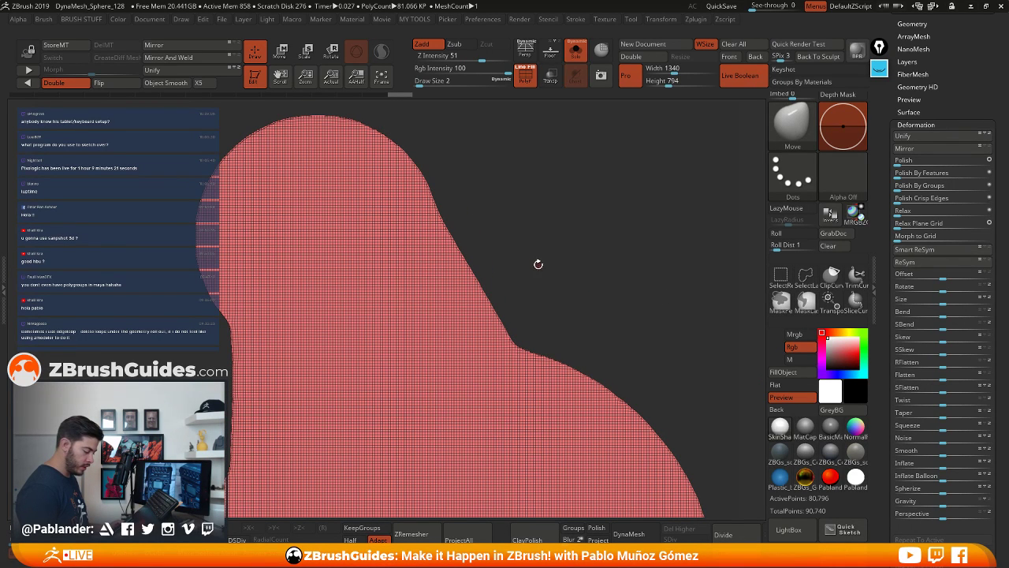
Isolate the cutter's upper round lobe, including its slanted edge down to the corner with the larger lobe
key("ctrl+shift")
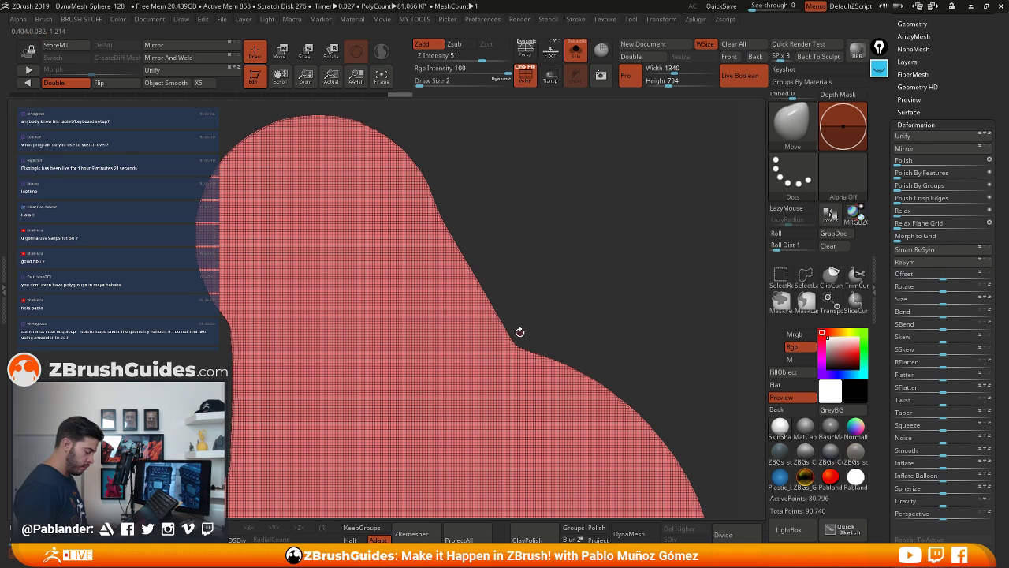
mouse_move(525, 330)
left_mouse_down("ctrl+shift")
mouse_move(509, 339)
mouse_move(252, 288)
mouse_move(117, 245)
mouse_move(570, 218)
mouse_move(585, 288)
left_mouse_up("ctrl+shift")
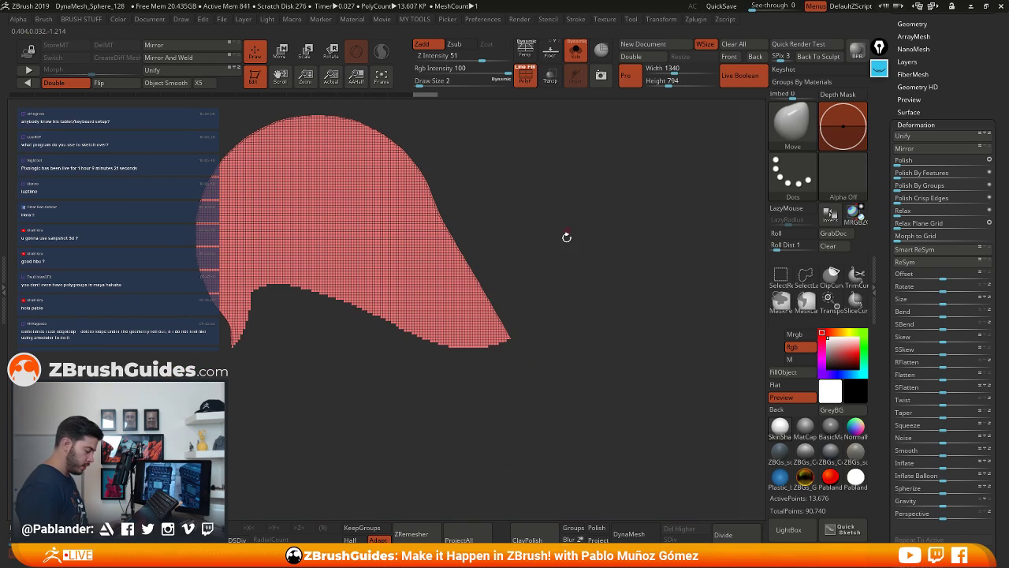
left_click_drag(527, 212, 712, 276)
mouse_move(640, 302)
left_mouse_down()
mouse_move(619, 250)
mouse_move(655, 266)
mouse_move(597, 271)
left_mouse_up()
Hide the isolated lobe's front and back faces and the cyan wall section, keeping only its remaining side-wall strip
key("ctrl+shift")
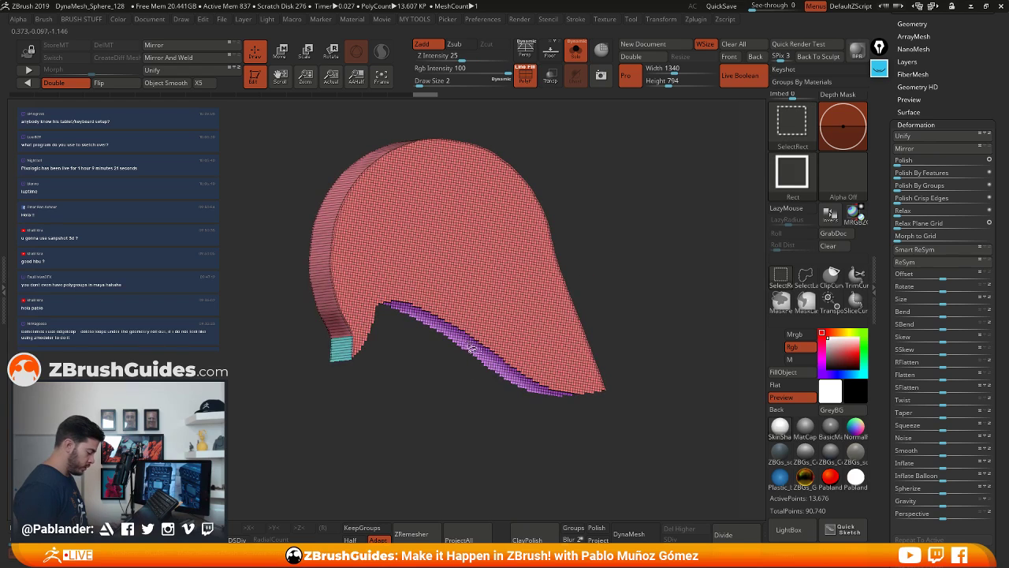
left_click(450, 292, "ctrl+alt+shift")
left_click(459, 333, "ctrl+alt+shift")
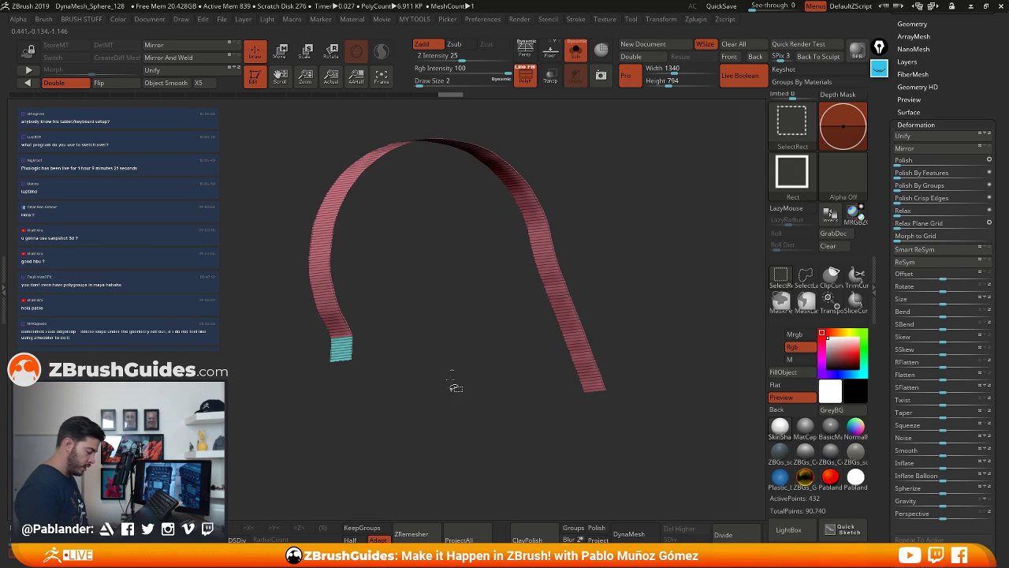
left_click(344, 350, "ctrl+alt+shift")
Assign the upper lobe's side-wall strip its own polygroup and show the whole cutter again
mouse_move(360, 428)
left_mouse_down()
mouse_move(608, 282)
mouse_move(627, 294)
left_mouse_up()
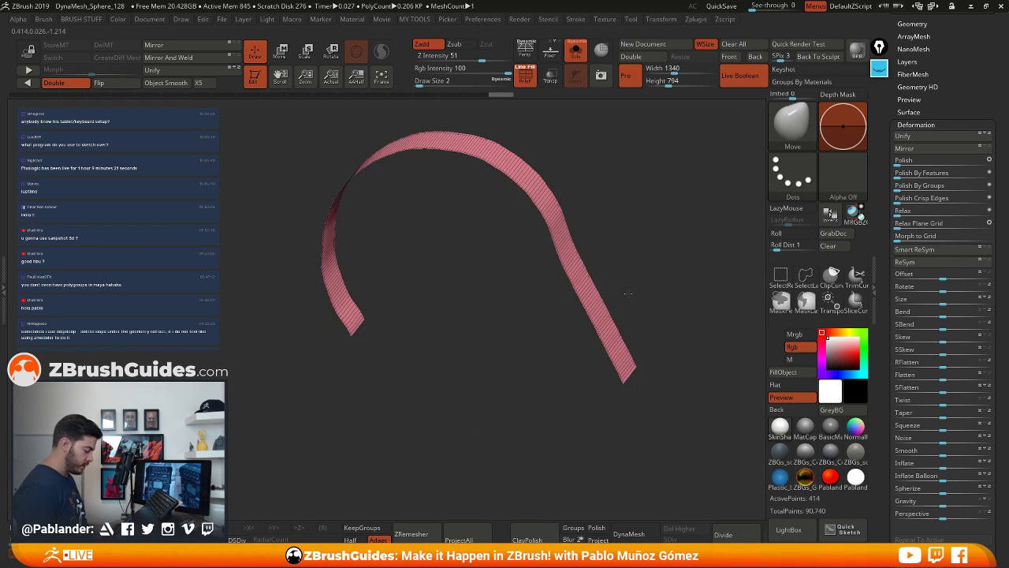
key("ctrl+w")
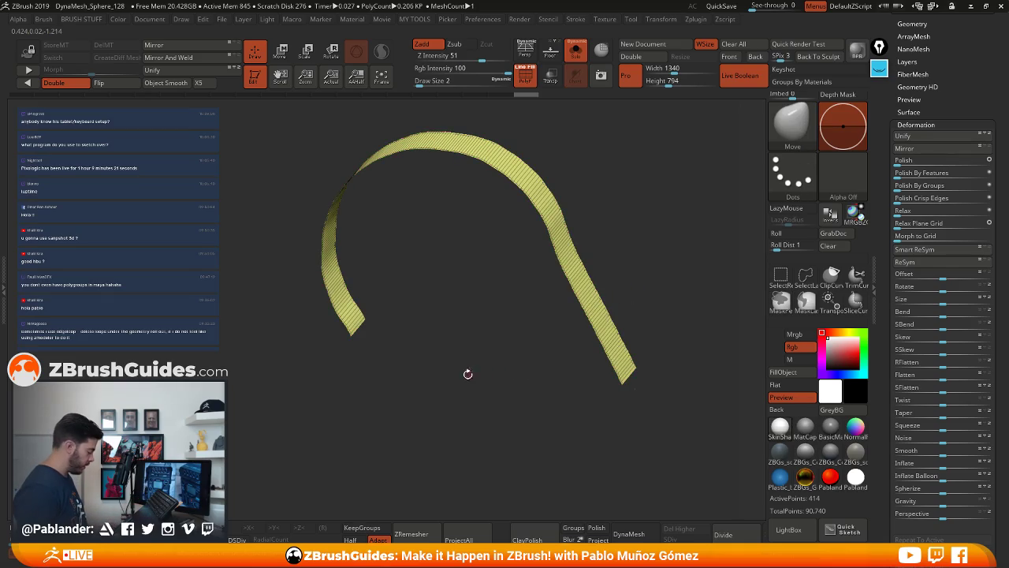
left_click(467, 374, "ctrl+shift")
Isolate the small wall corner where the yellow strip meets the larger lobe with a lasso selection, and invert the visibility
left_click_drag(656, 305, 633, 254, "alt")
left_click_drag(575, 296, 568, 434, "alt")
left_click_drag(713, 260, 544, 272, "alt")
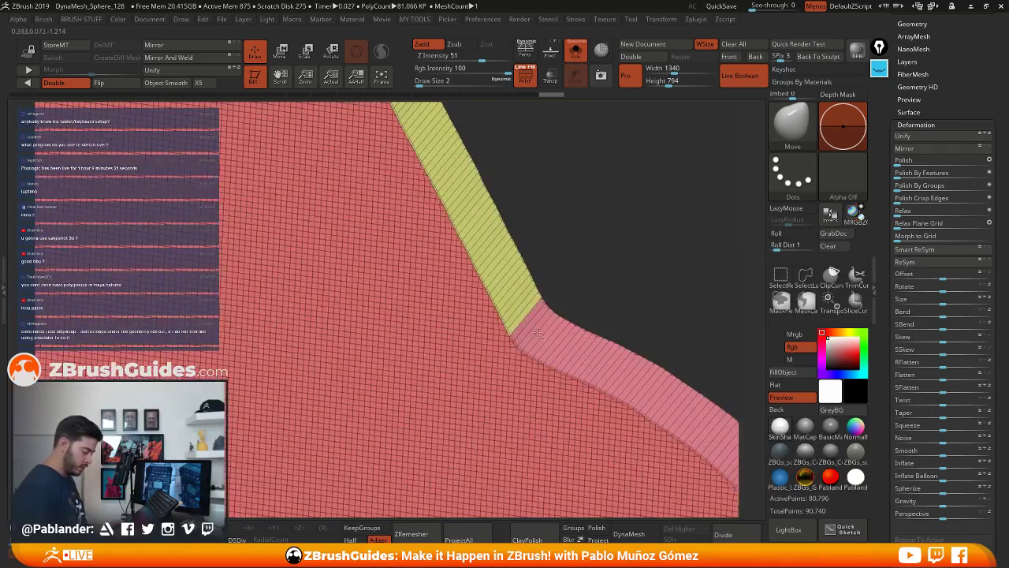
left_click_drag(603, 288, 583, 310)
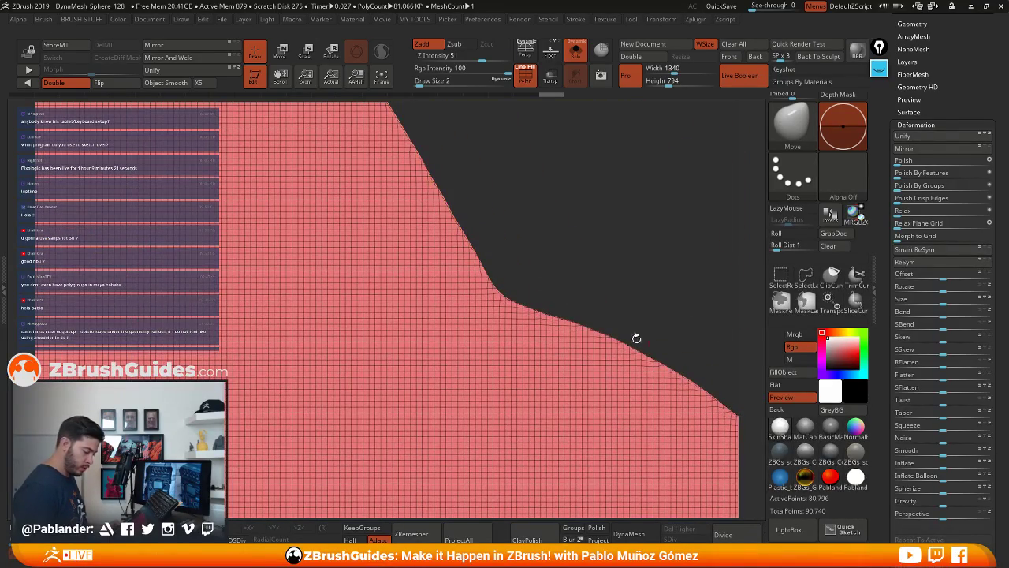
left_click_drag(636, 338, 611, 254)
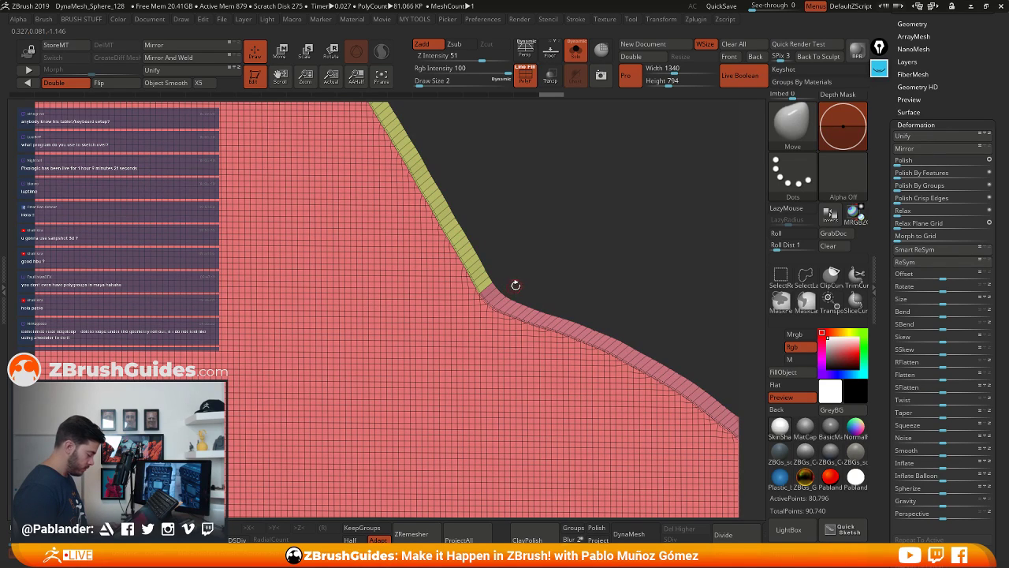
key("ctrl+shift")
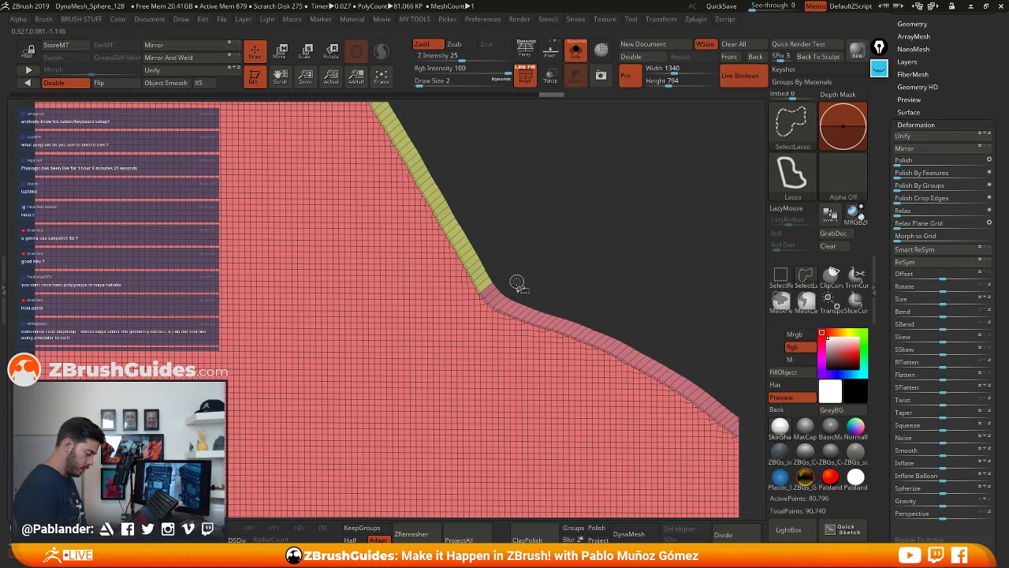
left_click_drag(487, 305, 518, 192, "ctrl+shift")
mouse_move(538, 344)
left_mouse_down("alt")
mouse_move(528, 329)
mouse_move(544, 248)
left_mouse_up("alt")
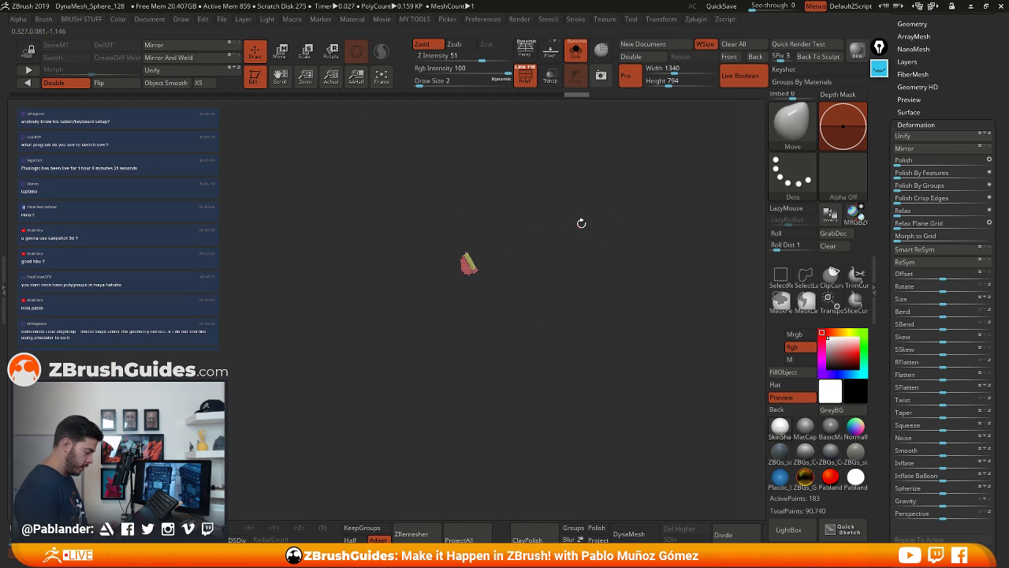
left_click(588, 203, "ctrl+shift")
key("f")
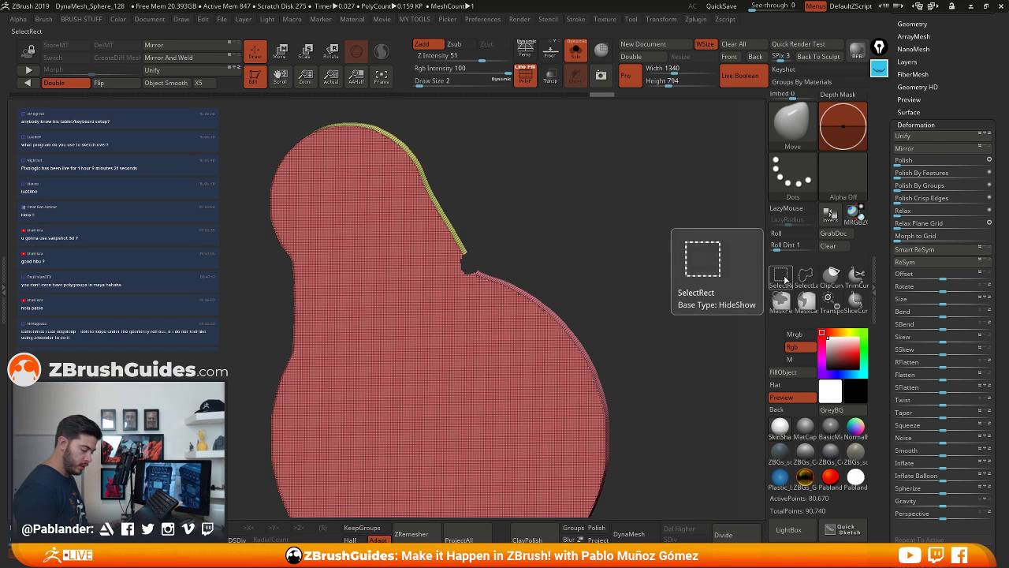
Show only the yellow side-wall strip with the adjoining polygon rows at the corner, hiding the leftover face fragment
left_click_drag(573, 238, 482, 255)
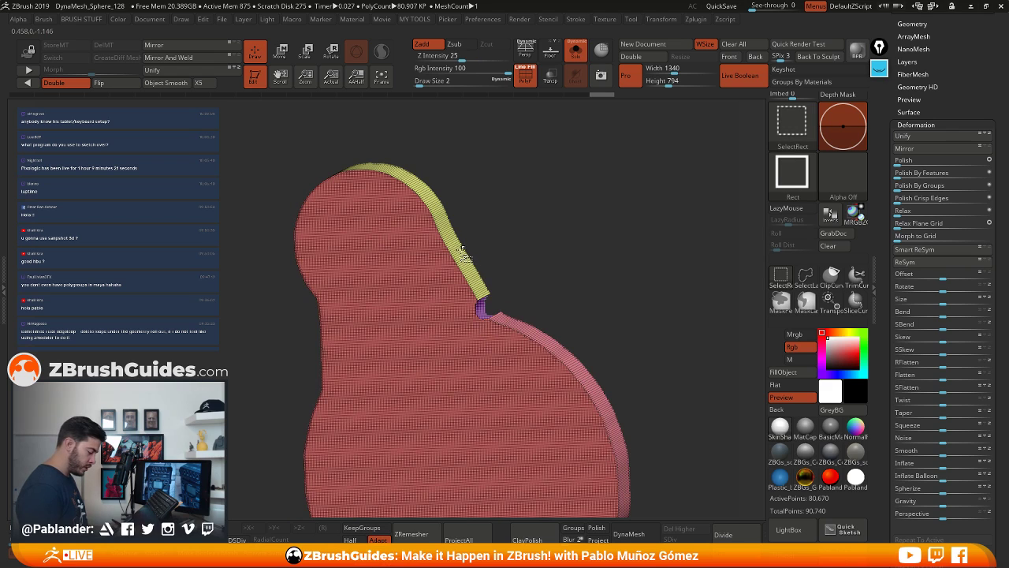
left_click(461, 250, "ctrl+shift")
left_click_drag(633, 237, 615, 284, "ctrl+shift")
left_click(564, 362, "ctrl+shift")
left_click_drag(546, 315, 506, 317)
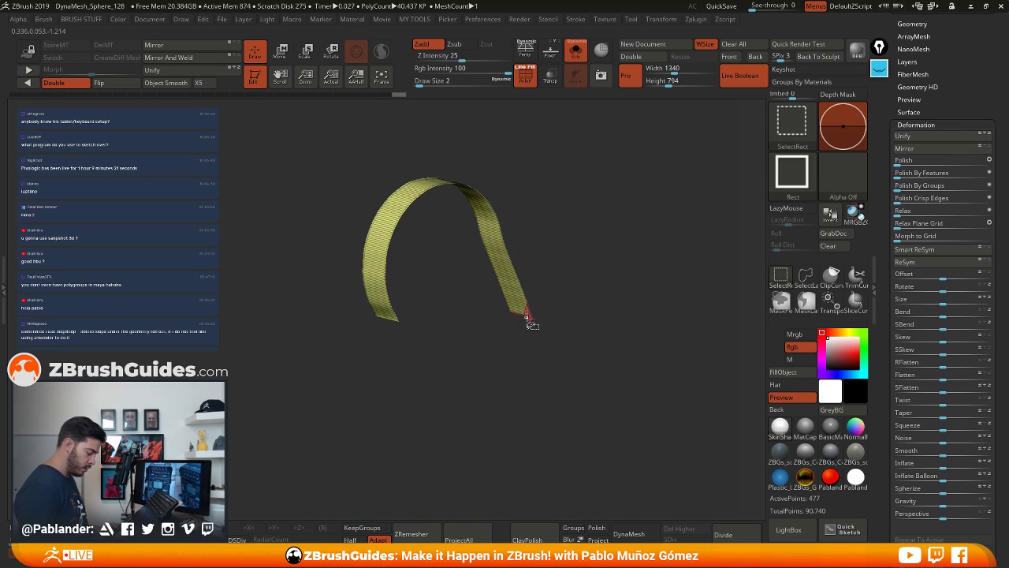
left_click(530, 317, "ctrl+shift")
Merge the yellow strip and its pink end rows into one new polygroup and show the whole cutter again
left_click_drag(607, 312, 526, 371)
left_click_drag(478, 265, 585, 340, "alt")
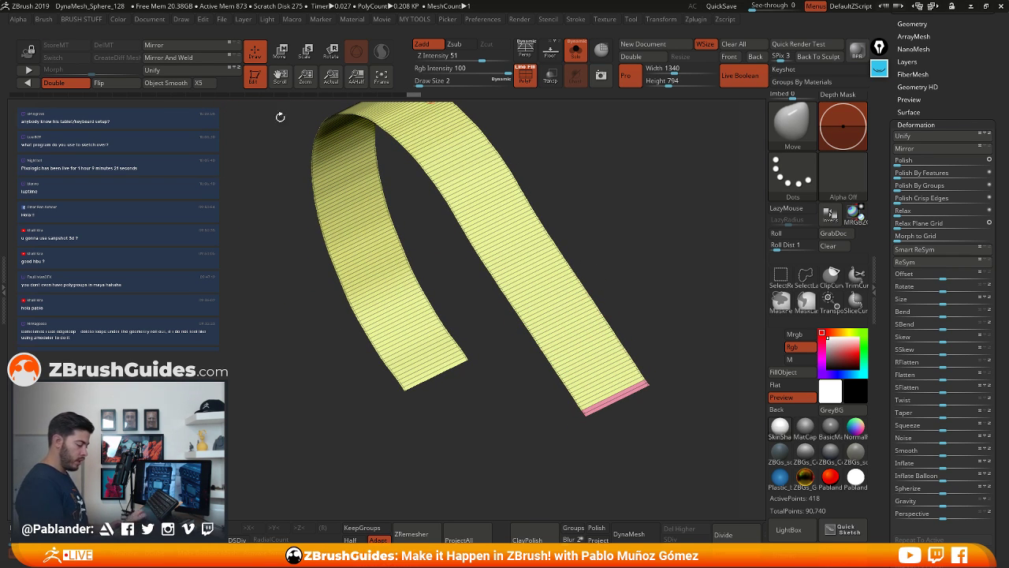
left_click_drag(280, 117, 588, 387)
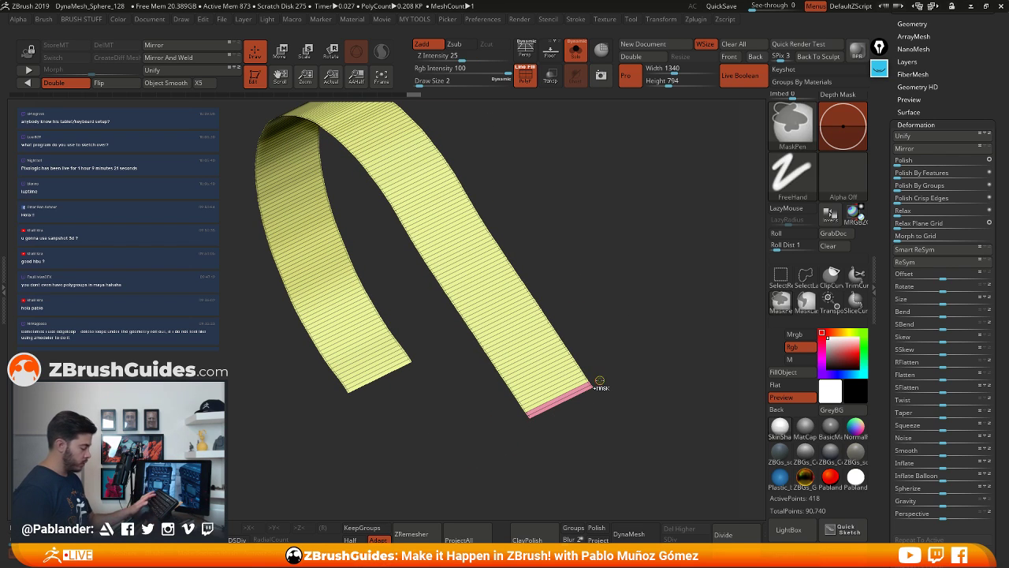
key("ctrl+w")
key("ctrl+w")
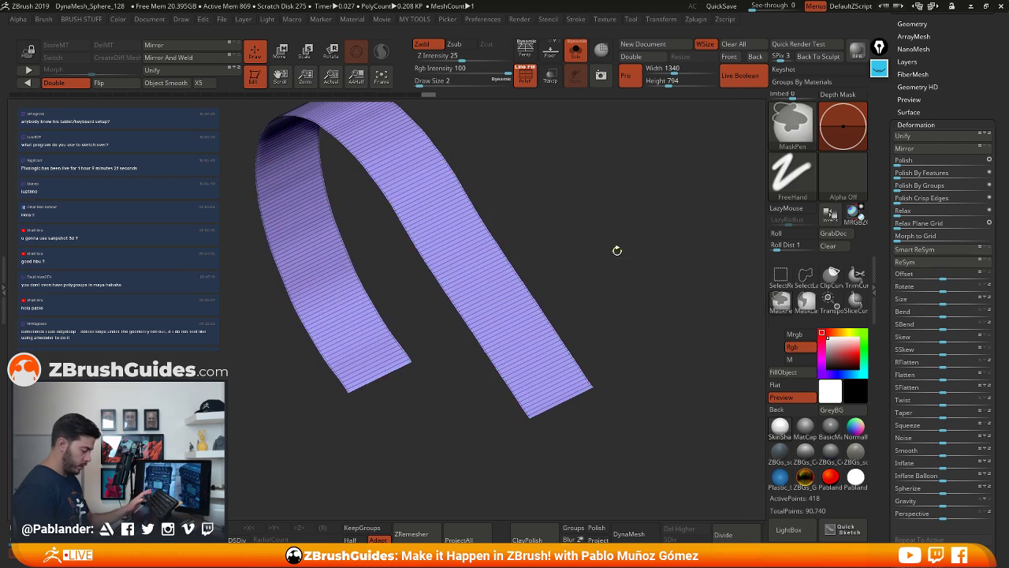
left_click(607, 276, "ctrl+shift")
Hide the polyframe and switch to BasicMaterial to inspect the side wall's shading where the polygroups meet
left_click_drag(589, 340, 559, 332, "alt")
left_click_drag(452, 196, 585, 269)
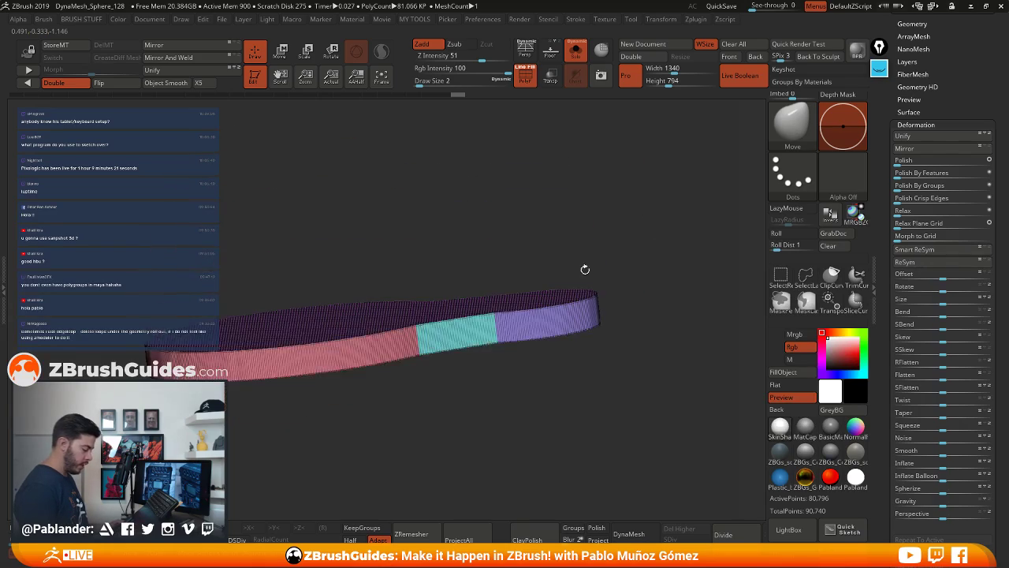
left_click_drag(638, 299, 562, 216)
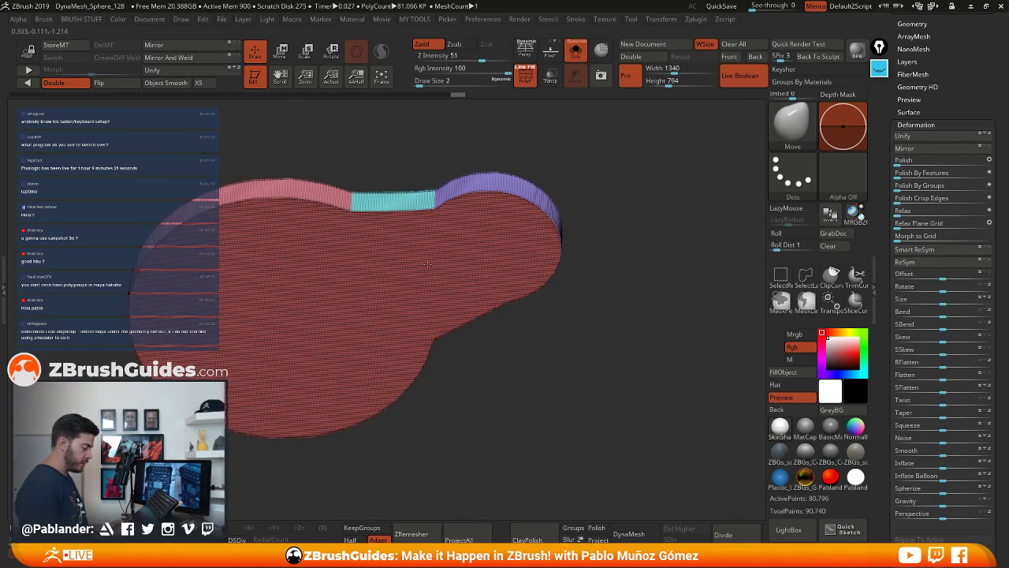
right_click_drag(596, 324, 574, 306)
right_click_drag(408, 153, 520, 315, "alt")
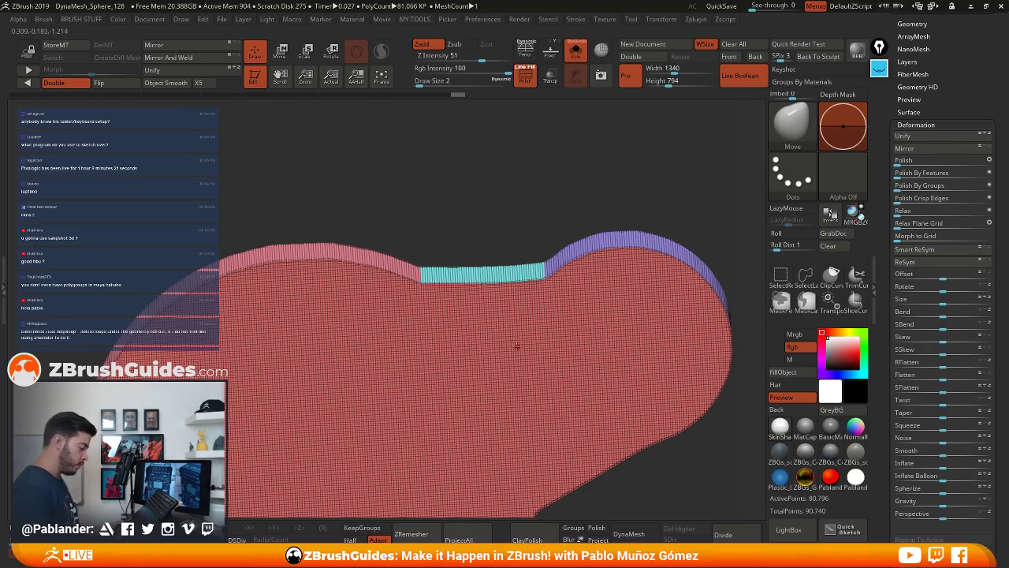
left_click_drag(374, 234, 514, 297)
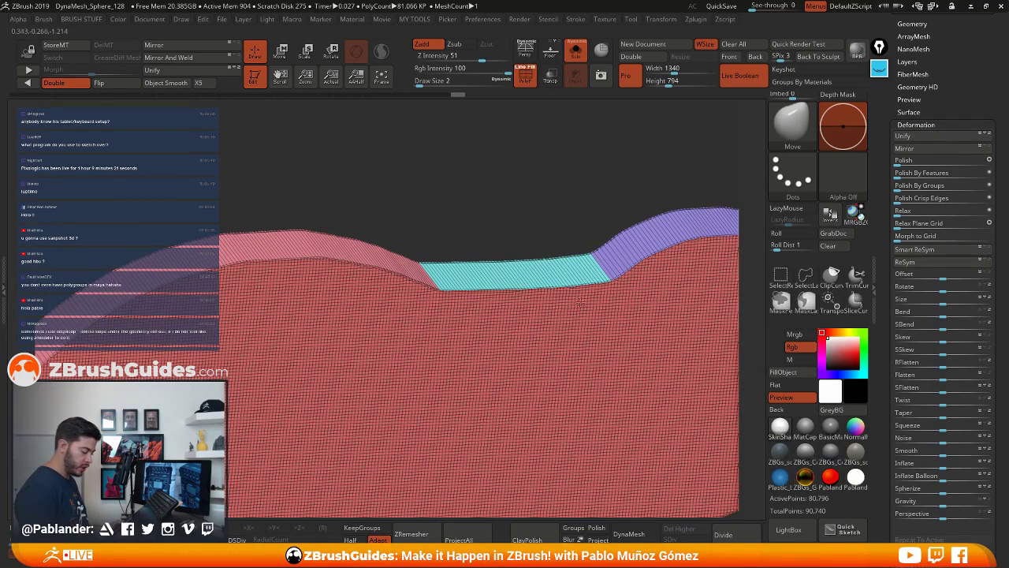
left_click_drag(438, 268, 523, 178)
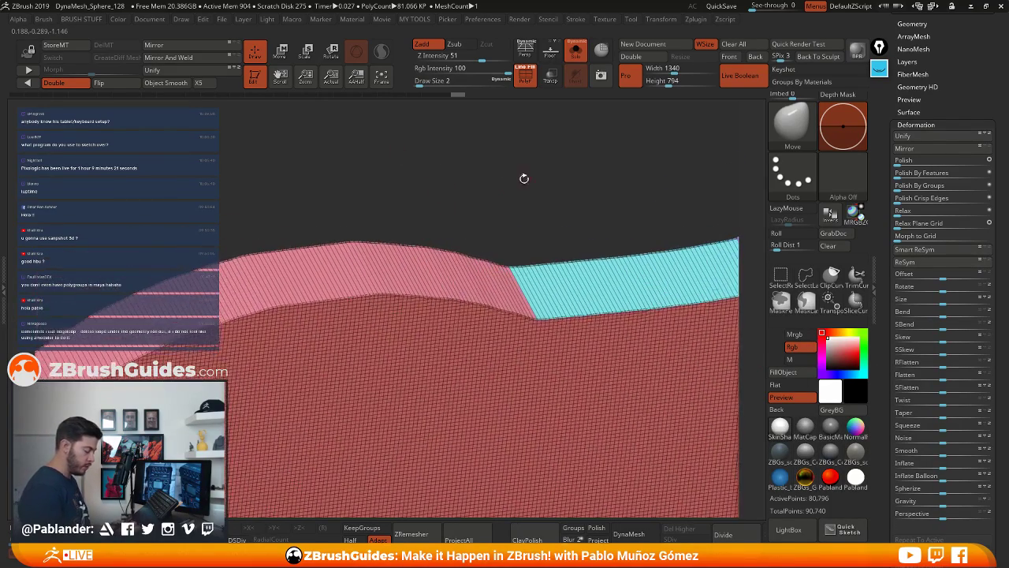
key("shift+f")
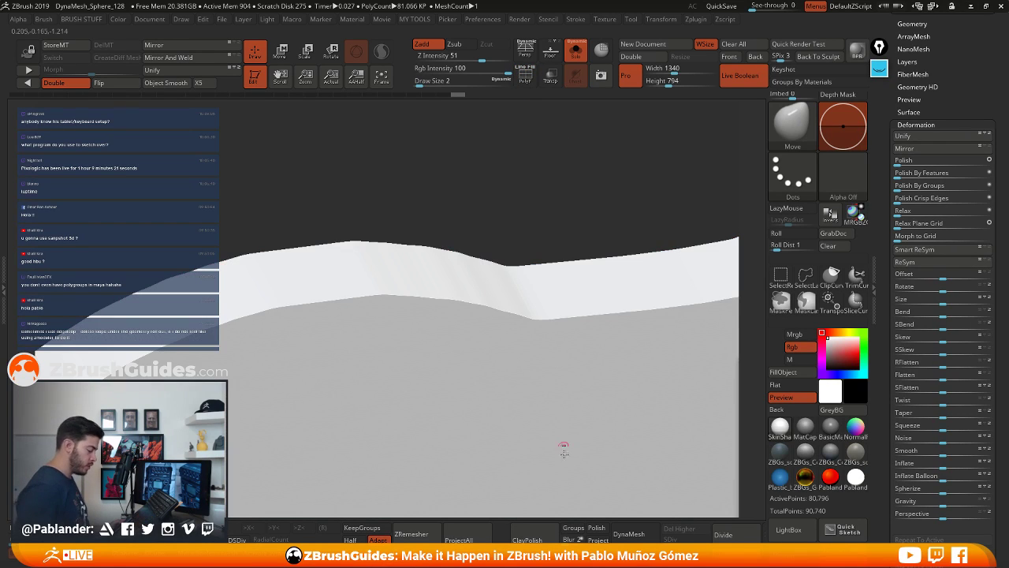
left_click(822, 436)
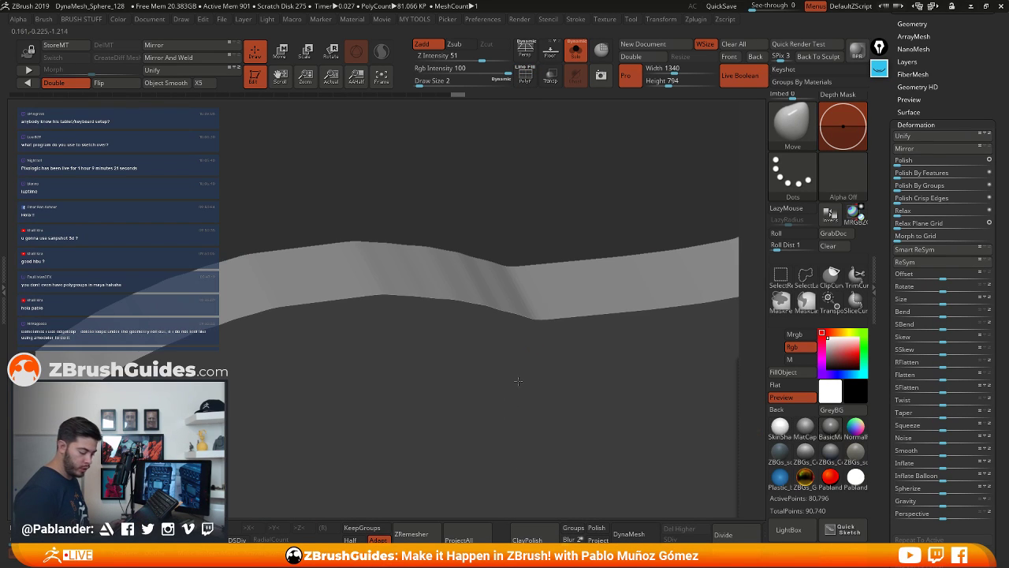
right_click_drag(564, 305, 533, 281, "alt")
left_click_drag(532, 281, 593, 259)
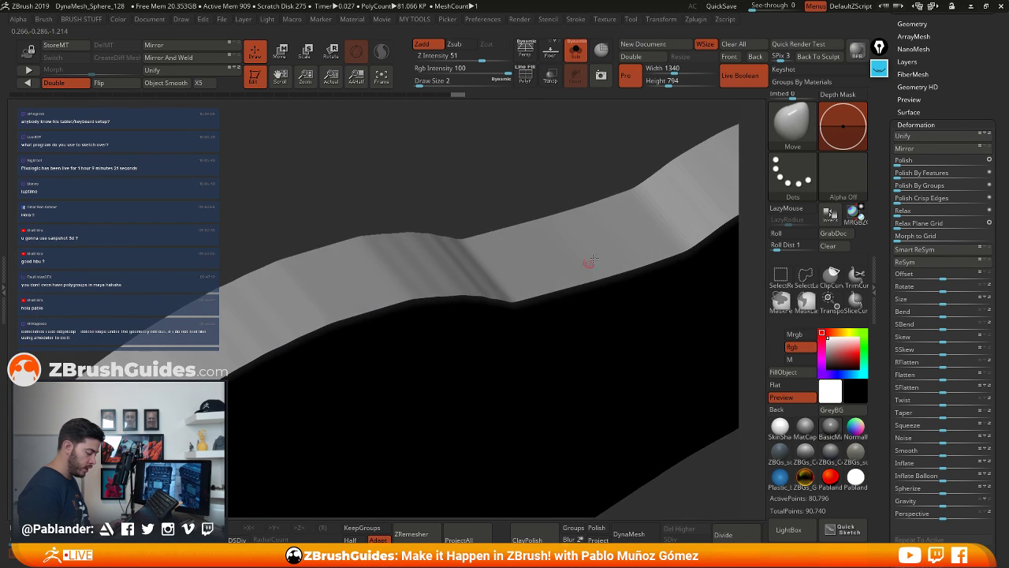
mouse_move(580, 297)
left_mouse_down()
mouse_move(571, 316)
mouse_move(589, 294)
mouse_move(608, 354)
left_mouse_up()
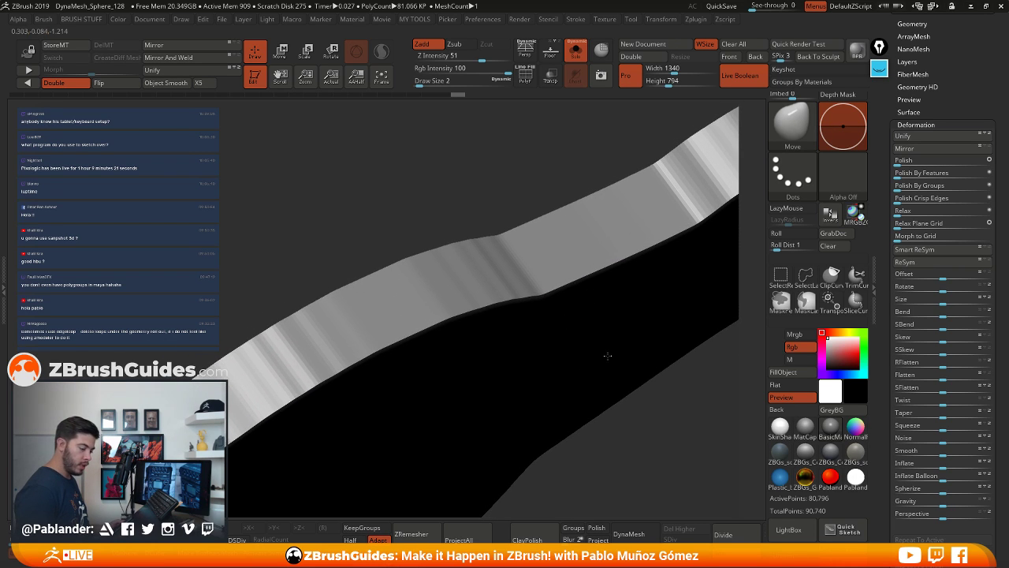
Smooth the cutter's side-wall sections with repeated passes of the Polish By Groups deformation
left_click(928, 186)
left_click_drag(986, 186, 988, 186)
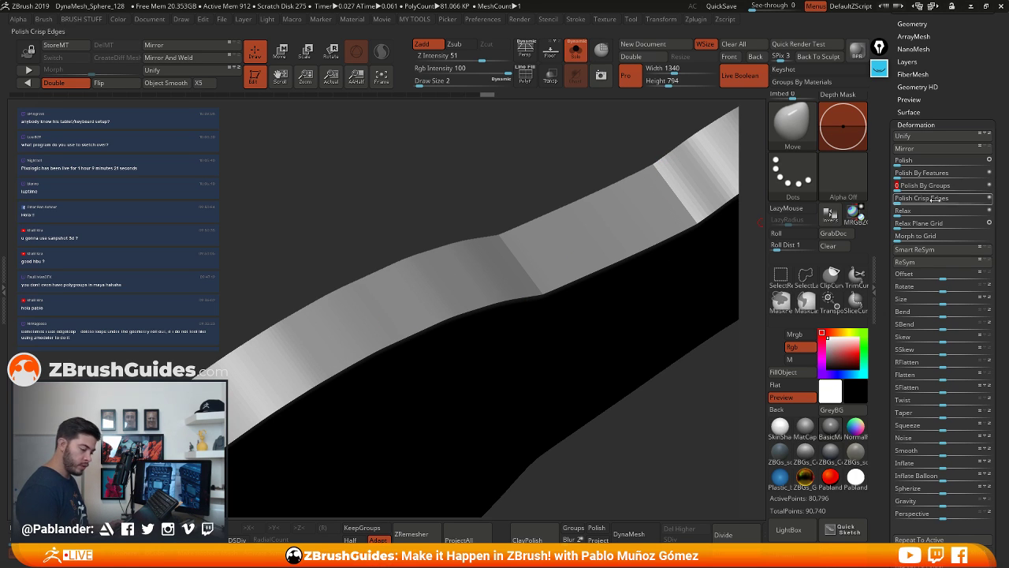
left_click_drag(921, 188, 995, 184)
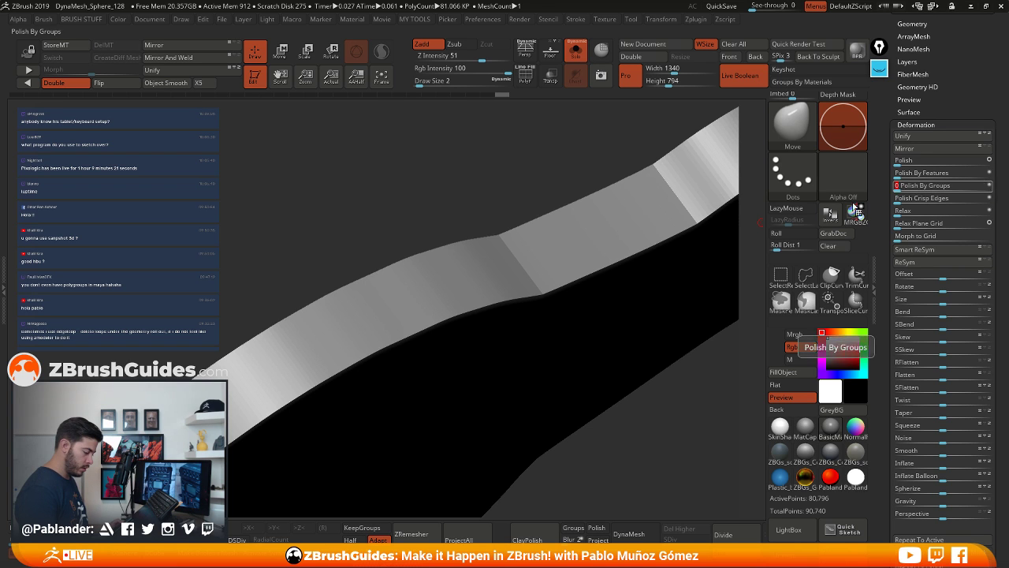
right_click_drag(569, 325, 586, 362, "ctrl")
left_click_drag(586, 362, 564, 347)
left_click(926, 186)
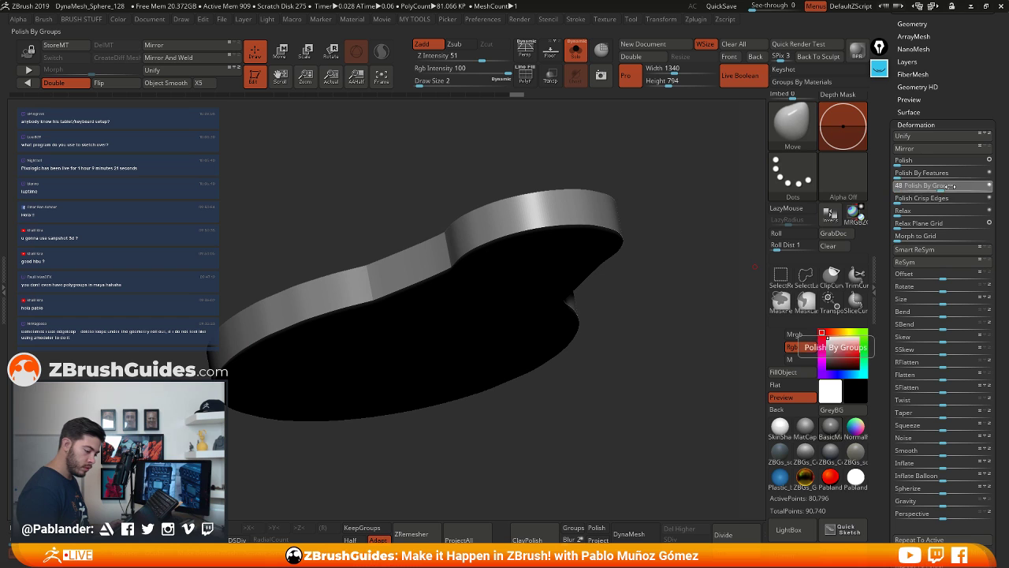
left_click(925, 186)
left_click(925, 186)
left_click_drag(924, 186, 925, 186)
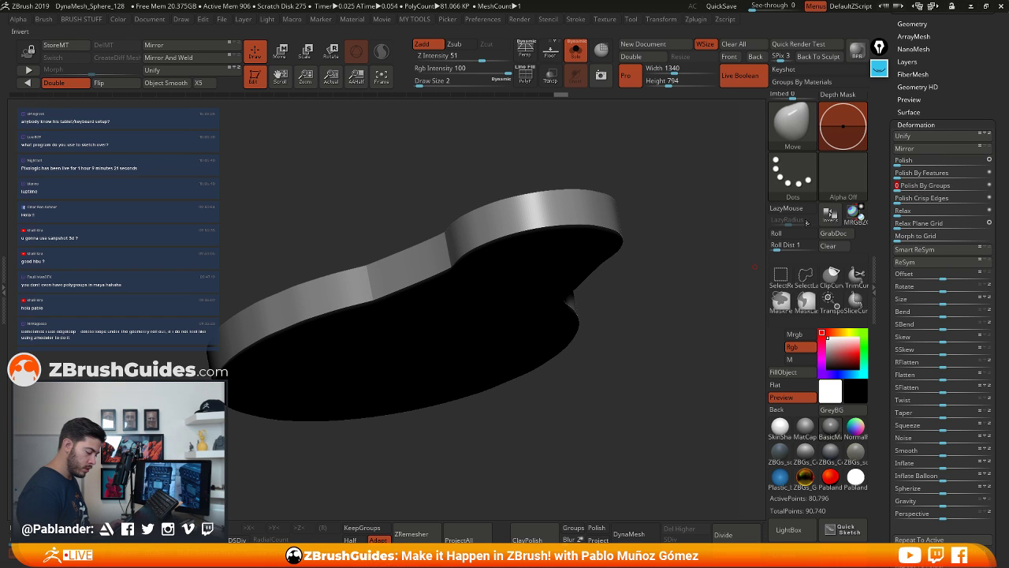
Show the polyframe again with the SkinShade material and check the cutter's outline and its side-wall polygroups
left_click_drag(725, 268, 607, 353)
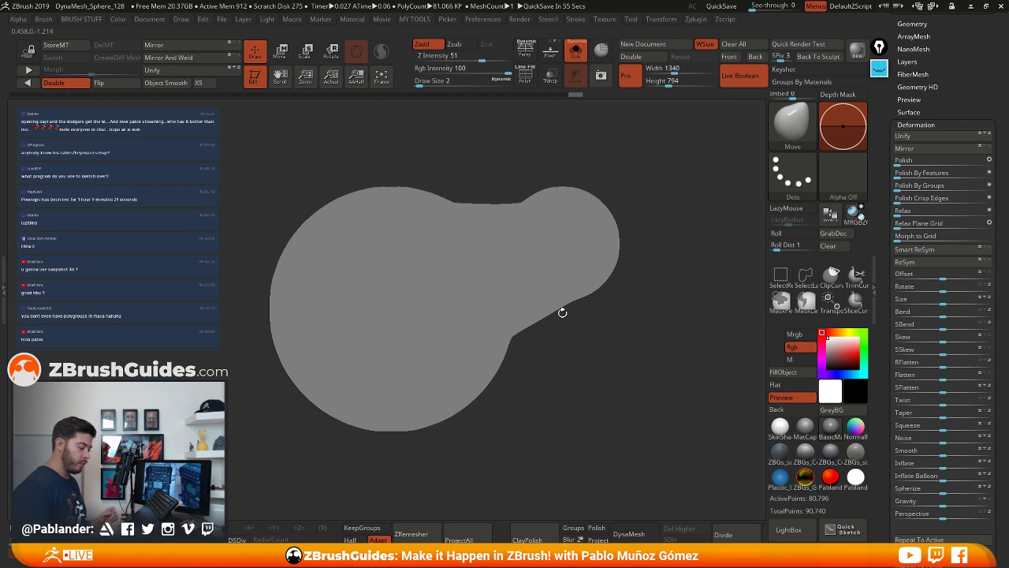
left_click(525, 78)
left_click_drag(636, 165, 631, 190)
left_click(779, 431)
left_click_drag(600, 335, 580, 335)
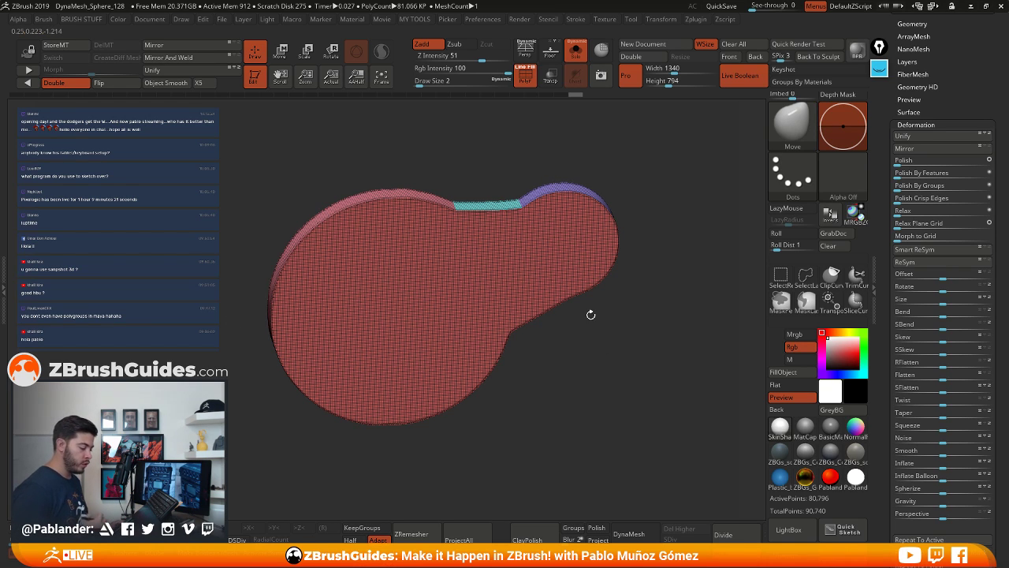
left_click_drag(635, 341, 637, 302)
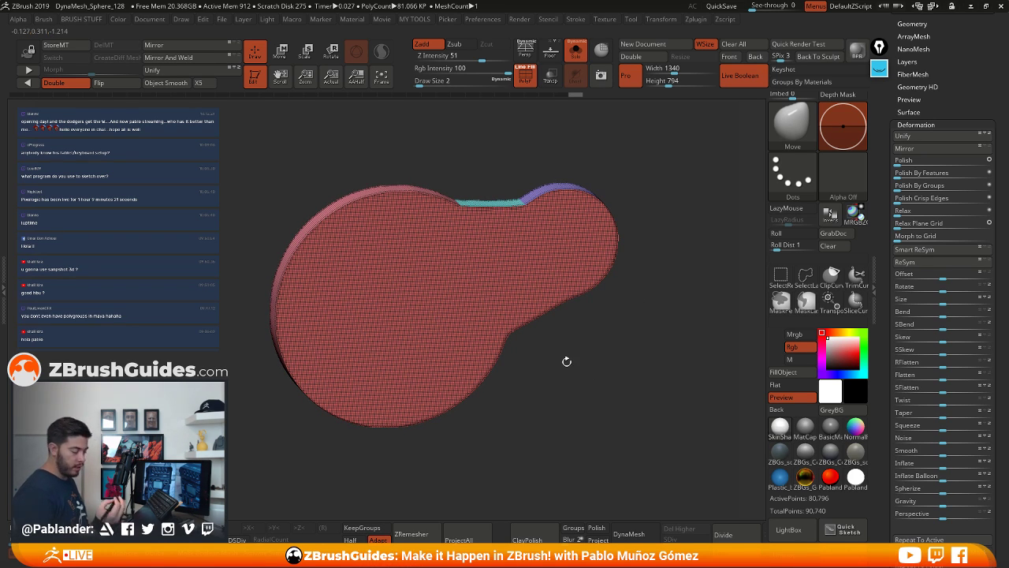
left_click_drag(614, 328, 638, 378)
Quick-save the project and bring the subtool list with the Front_pannel folder into view
key("9")
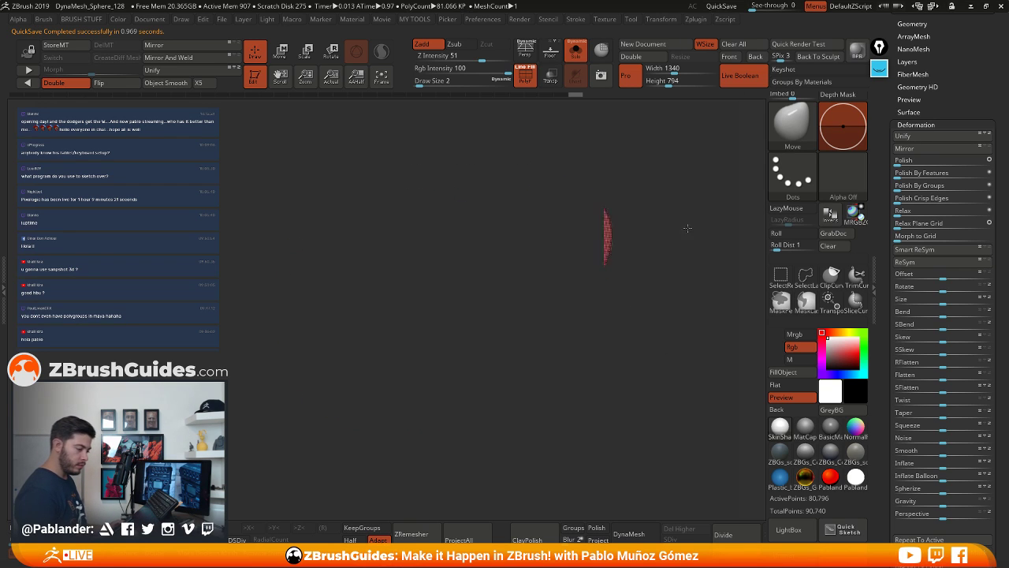
scroll(946, 117, "up", 2)
scroll(946, 117, "up", 5)
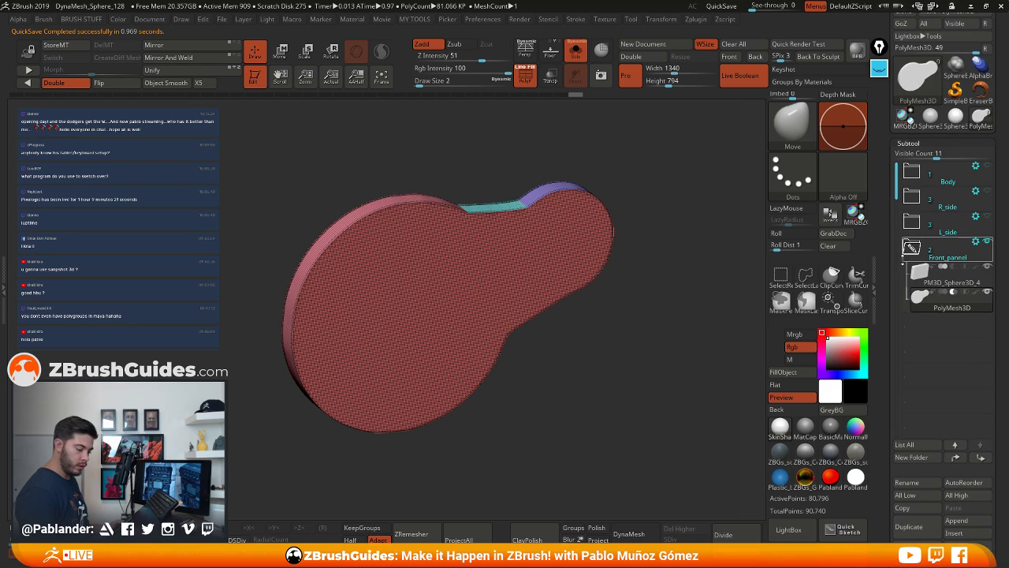
Turn off Solo mode and the polyframe to show the front panel together with its custom-shaped recess
left_click_drag(675, 340, 658, 351)
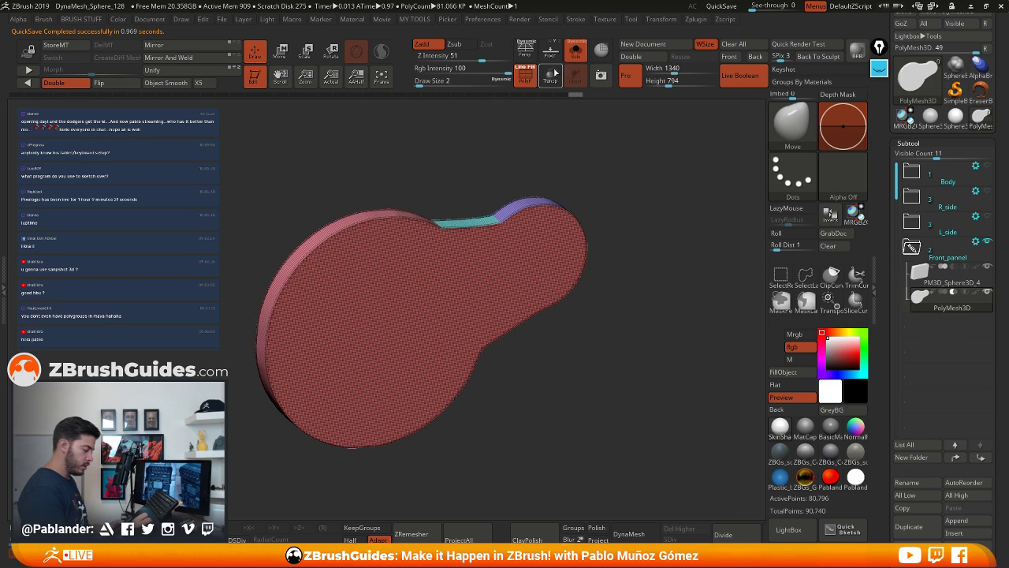
left_click(577, 50)
left_click_drag(665, 260, 621, 215)
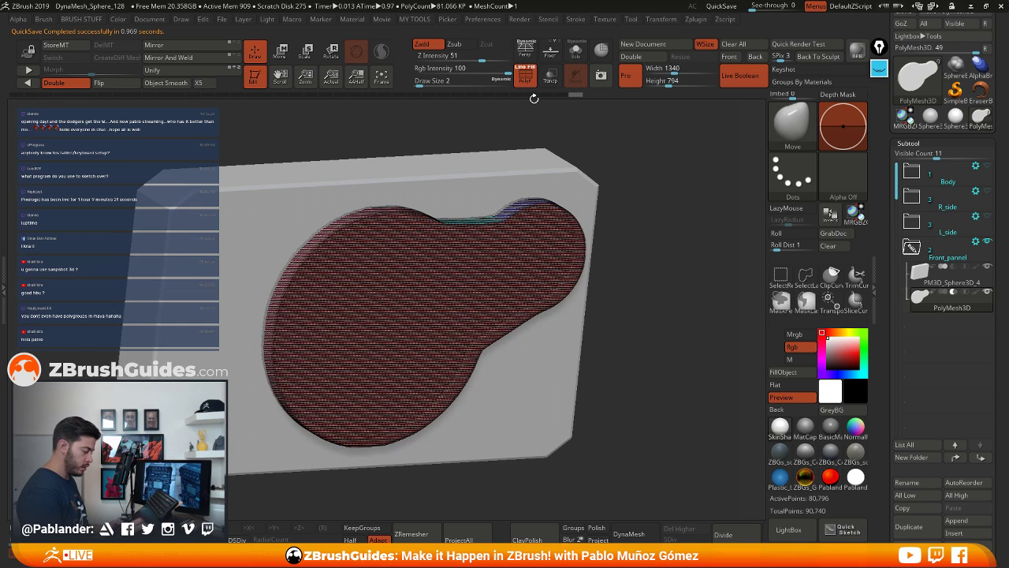
key("shift+f")
left_click_drag(534, 98, 606, 303)
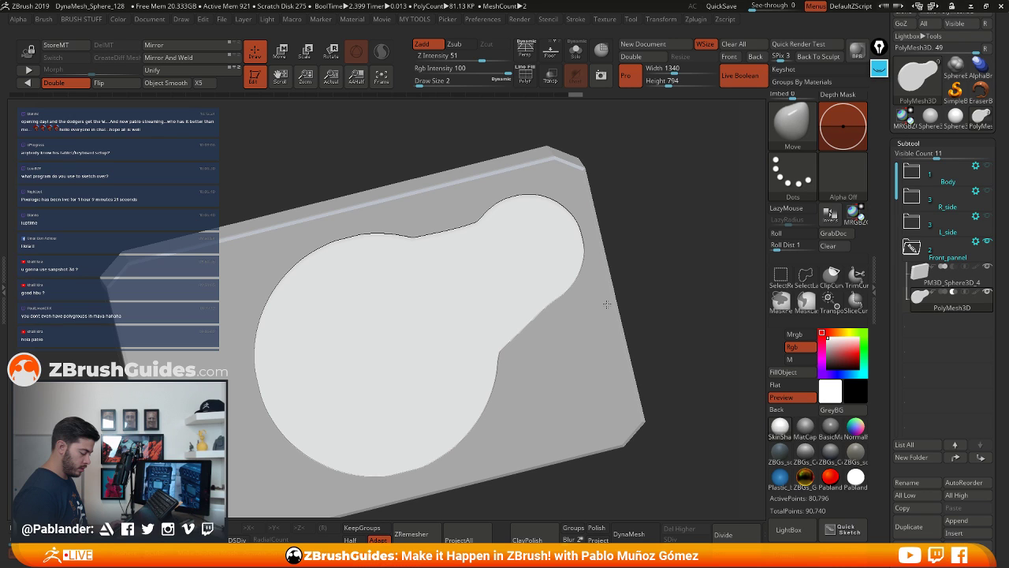
left_click_drag(607, 304, 645, 261)
Toggle Live Boolean off and on to check the recess, and compare its outline with the Sony Jackal reference photos
left_click(739, 80)
left_click_drag(715, 178, 685, 275, "alt")
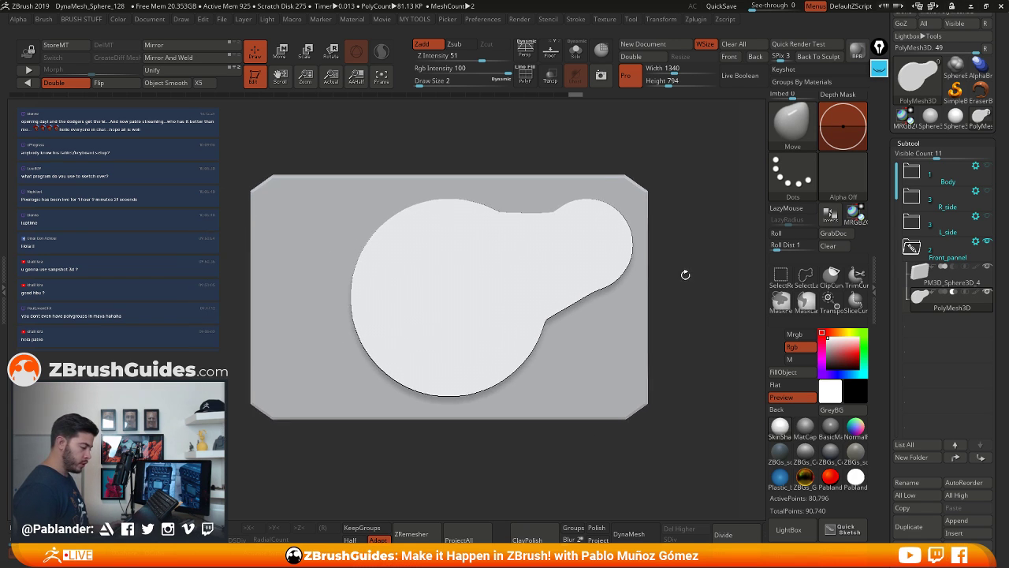
left_click(742, 77)
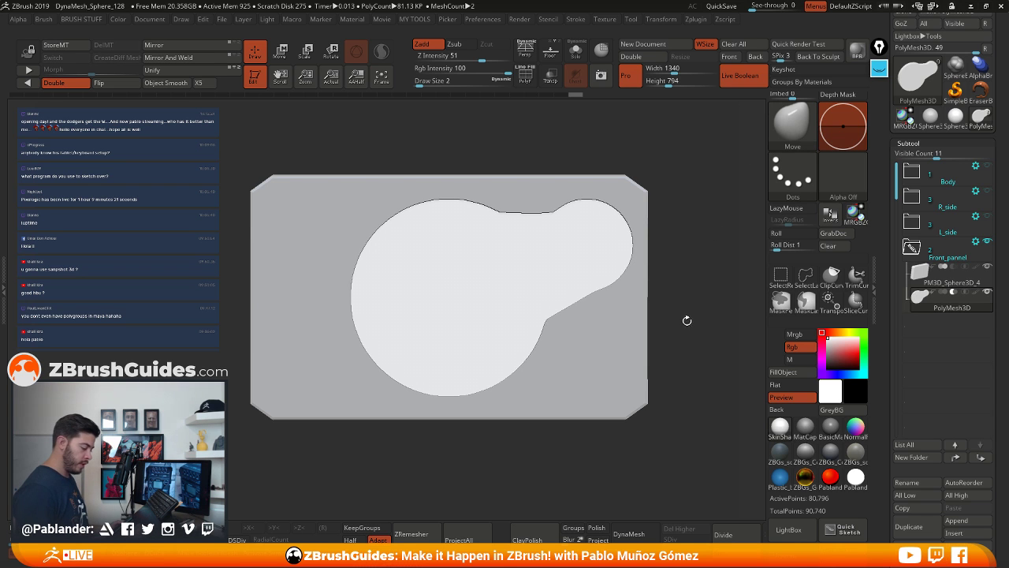
left_click_drag(687, 320, 691, 292)
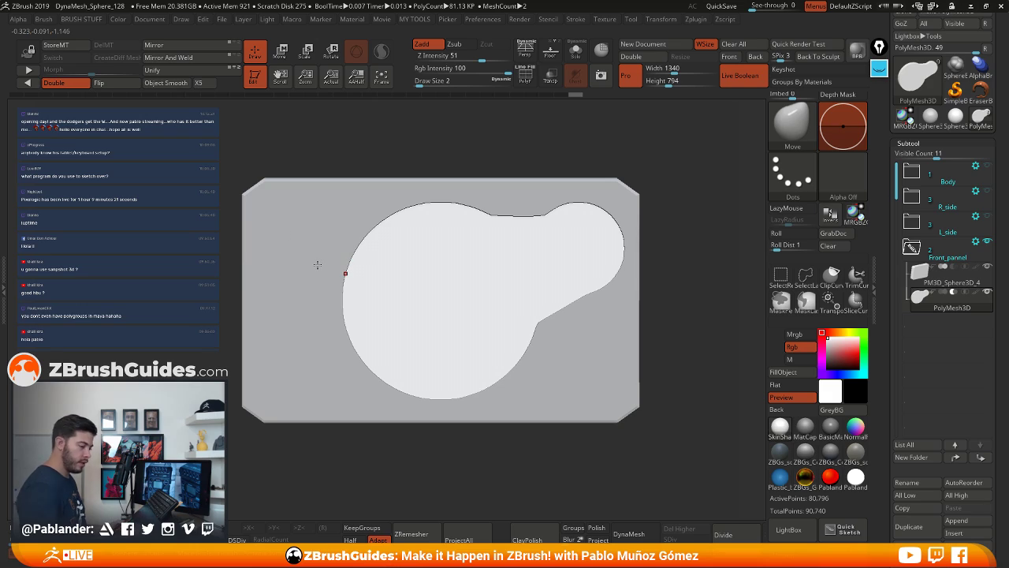
right_click_drag(0, 290, 382, 221)
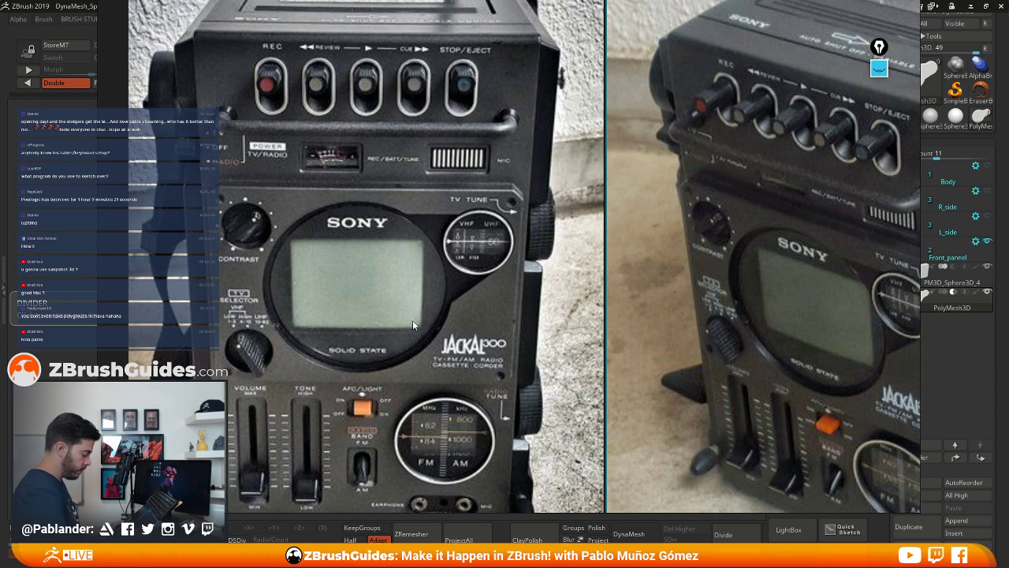
right_click_drag(817, 214, 0, 220)
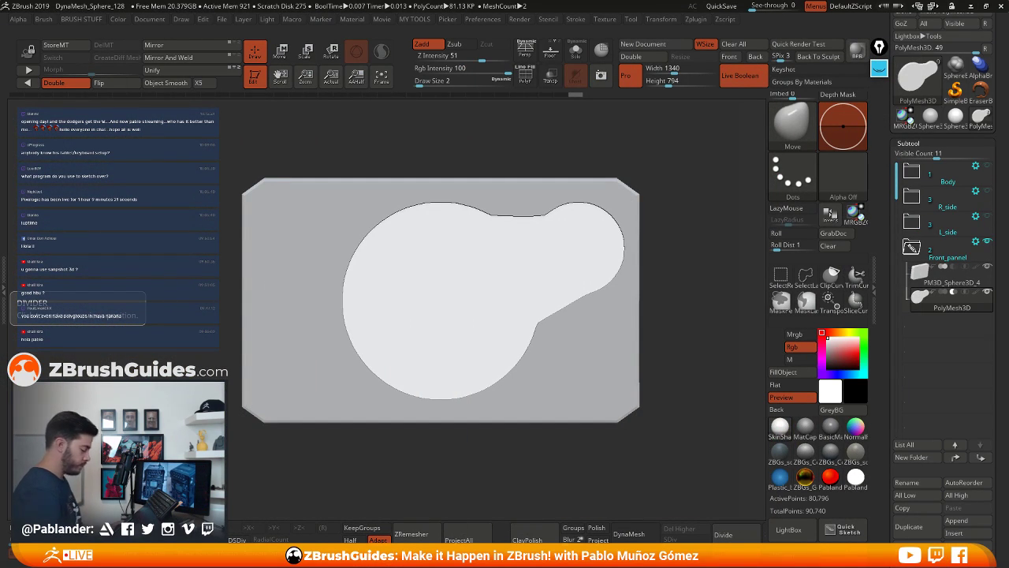
mouse_move(665, 286)
left_mouse_down()
mouse_move(685, 265)
mouse_move(676, 299)
left_mouse_up()
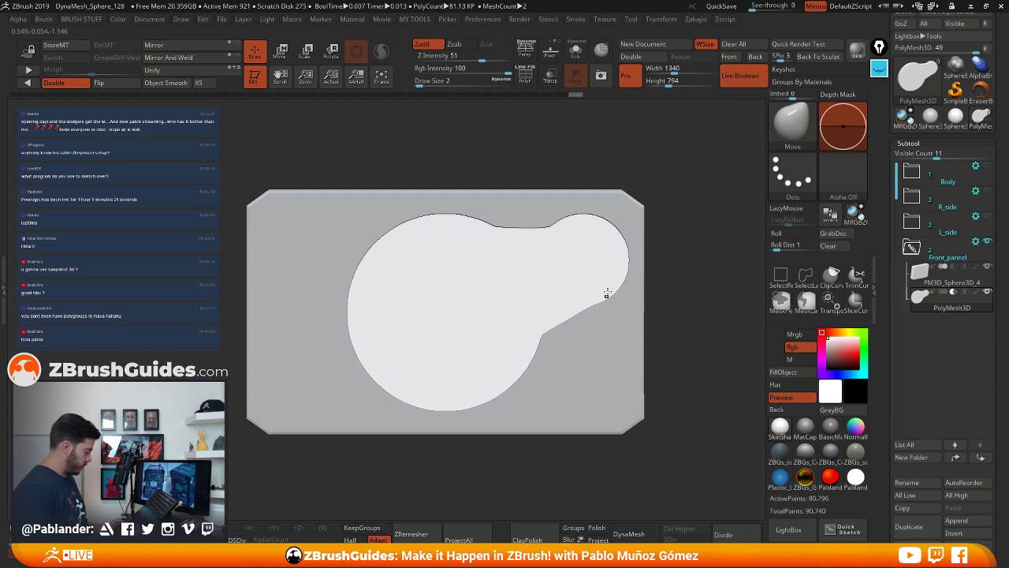
Add a Cylinder3D primitive as a new subtool in the Front_pannel folder and make it active
key("shift+a")
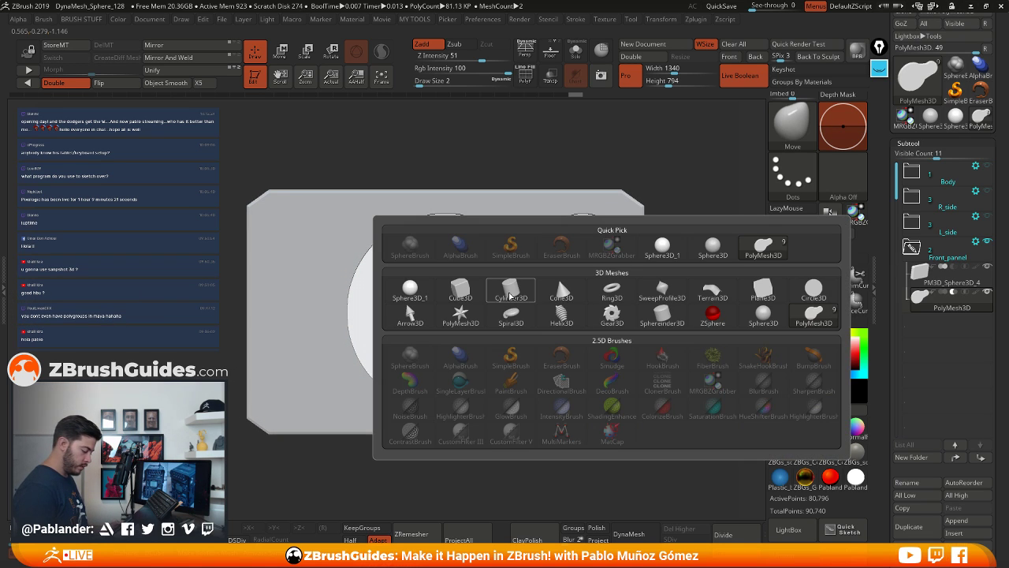
left_click(514, 296)
left_click(930, 332)
right_click_drag(562, 356, 517, 225, "ctrl")
Move the cylinder along its Y axis until it stands in front of the front panel
key("w")
left_click_drag(371, 113, 536, 173, "shift")
left_click_drag(655, 266, 588, 242, "alt")
left_click_drag(489, 276, 517, 359)
left_click_drag(487, 309, 449, 325)
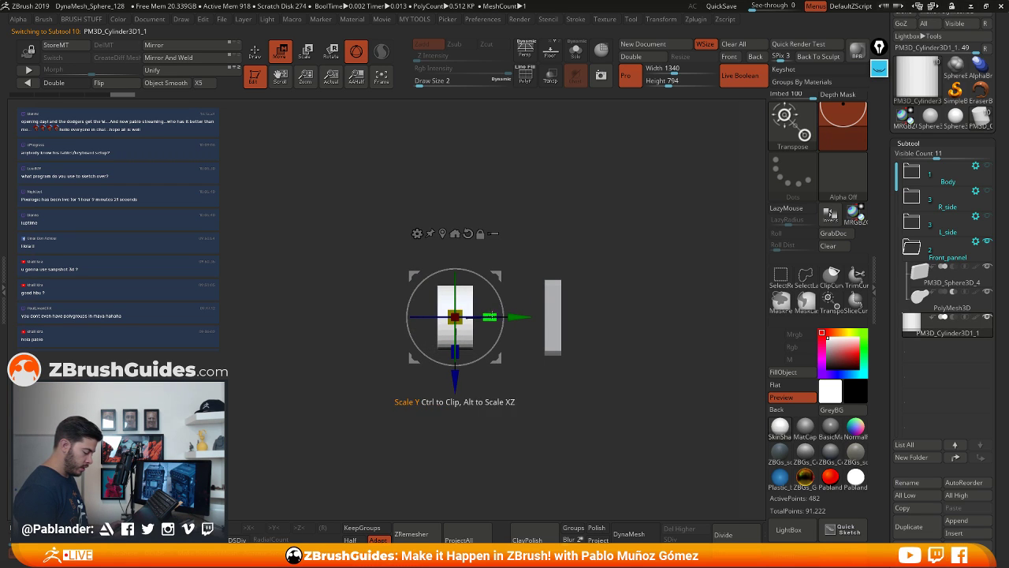
left_click_drag(526, 309, 680, 307)
left_click_drag(674, 314, 598, 317)
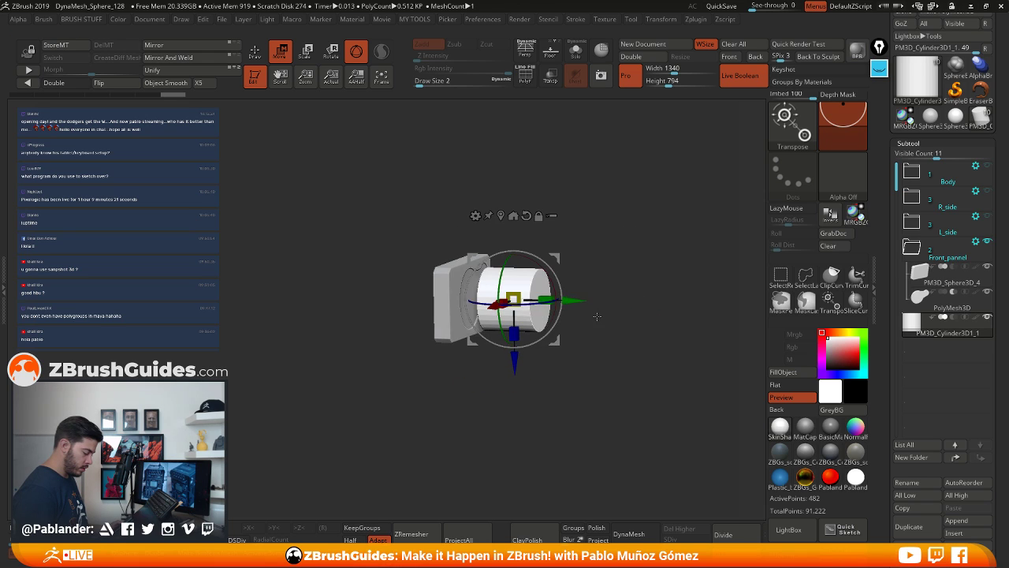
Scale the cylinder down uniformly and move it about 0.48 along Y toward the front panel
left_click_drag(517, 298, 501, 306)
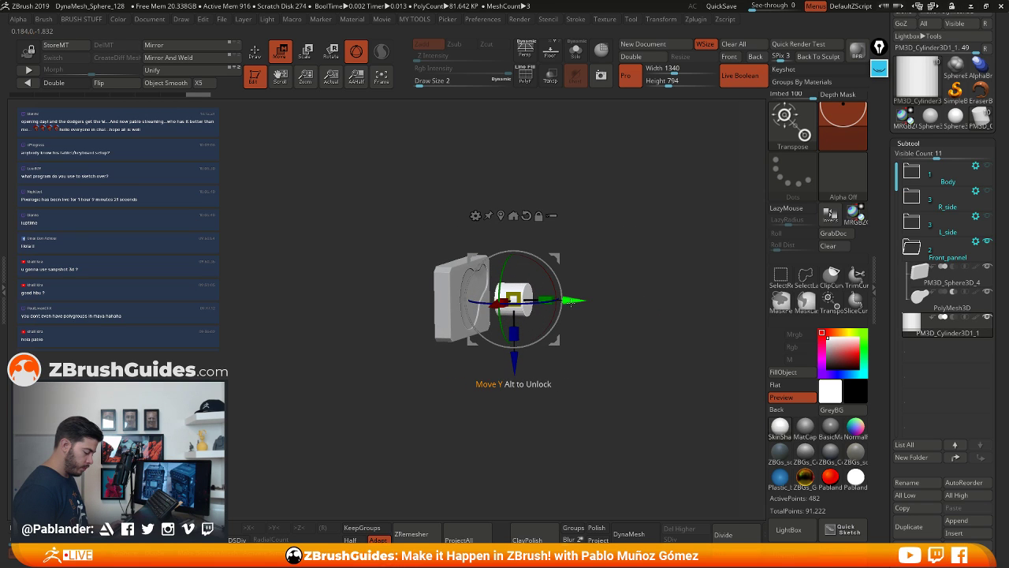
left_click_drag(571, 302, 537, 300)
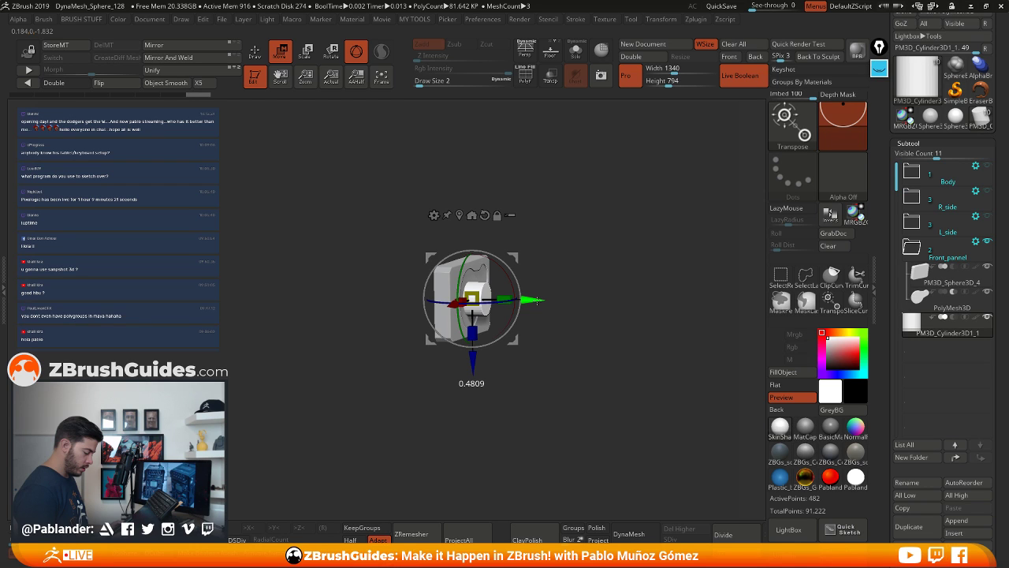
left_click_drag(537, 301, 580, 360)
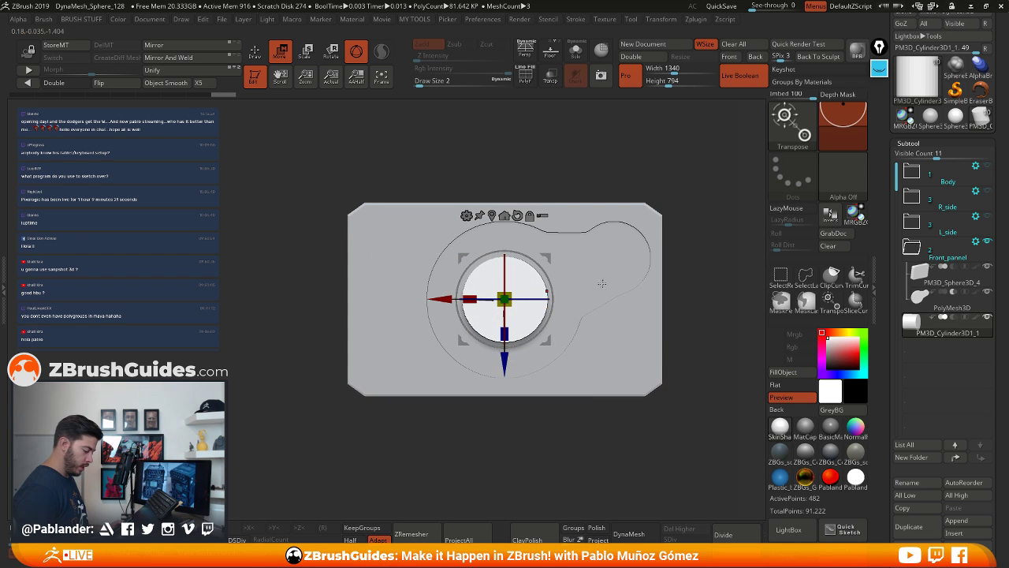
left_click_drag(659, 207, 662, 248, "alt")
mouse_move(606, 297)
left_mouse_down()
mouse_move(608, 315)
mouse_move(610, 285)
left_mouse_up()
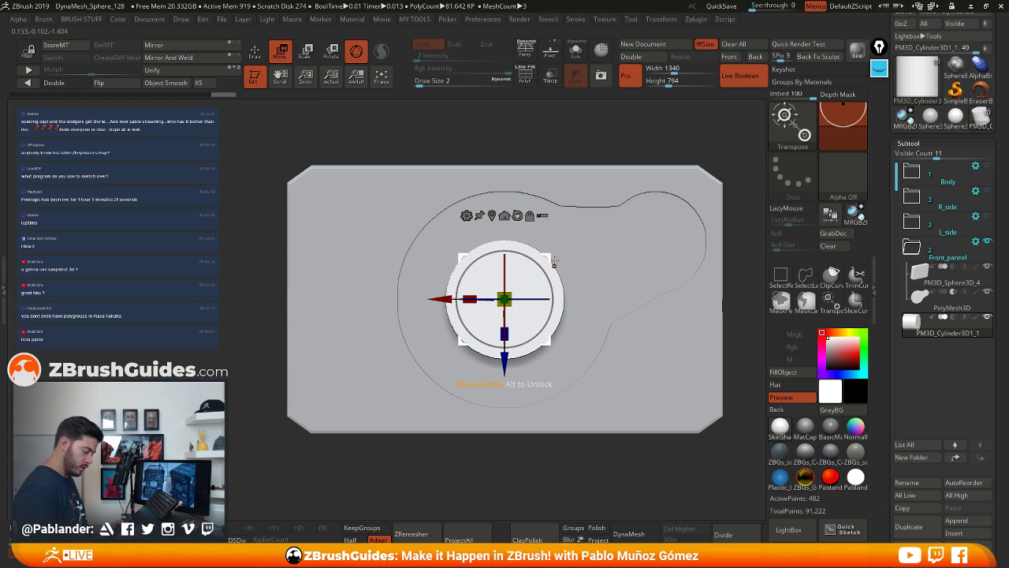
Move the cylinder to the panel's upper-left corner and switch to BasicMaterial for clearer shading
left_click_drag(548, 257, 414, 200)
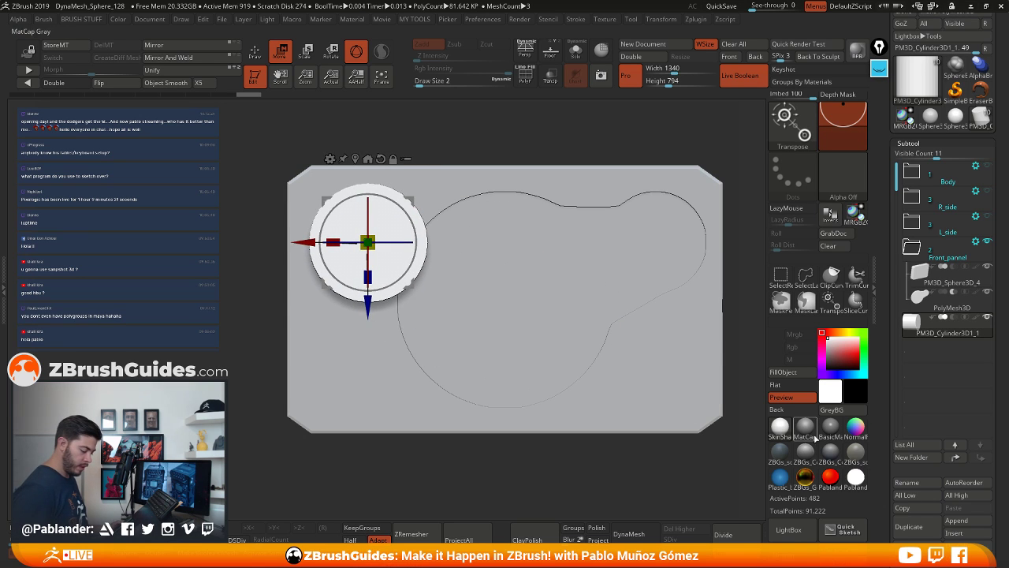
left_click(831, 428)
left_click_drag(506, 292, 498, 301, "alt")
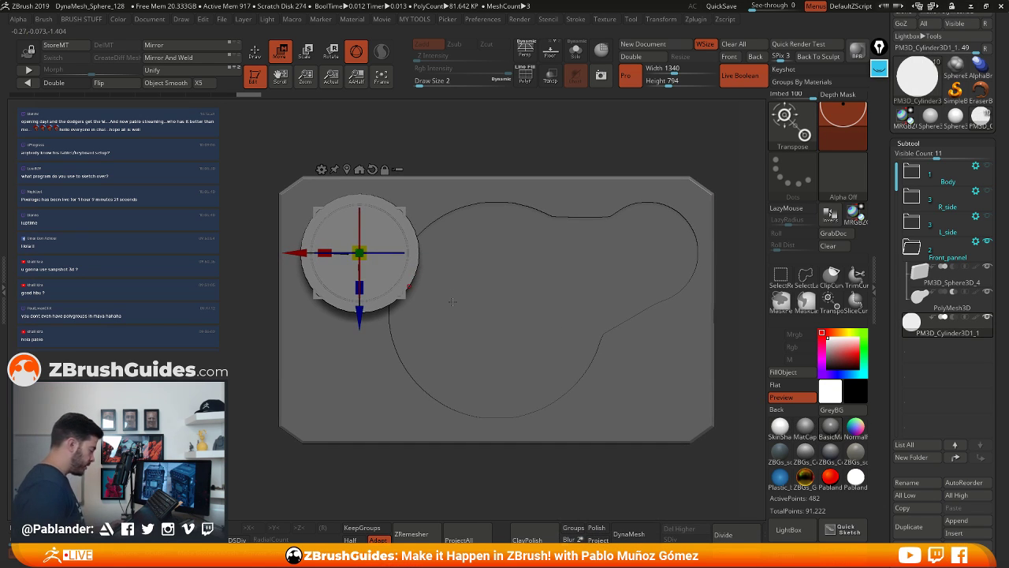
Fine-tune the cylinder's size and position so it fits between the panel's upper-left corner and the large recess
left_click_drag(360, 252, 350, 260)
left_click_drag(403, 210, 386, 196)
left_click_drag(345, 240, 338, 247)
left_click_drag(386, 200, 373, 190)
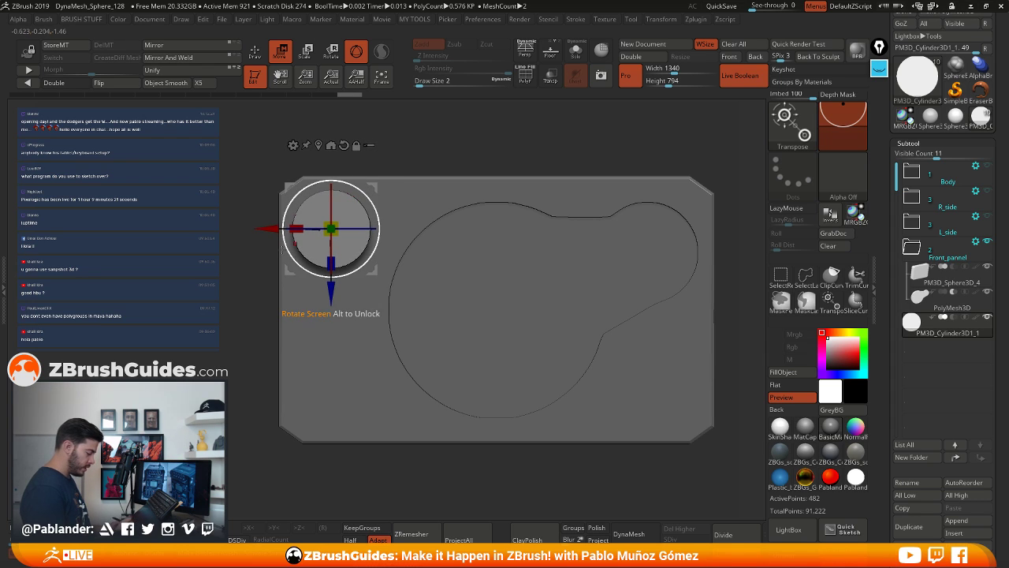
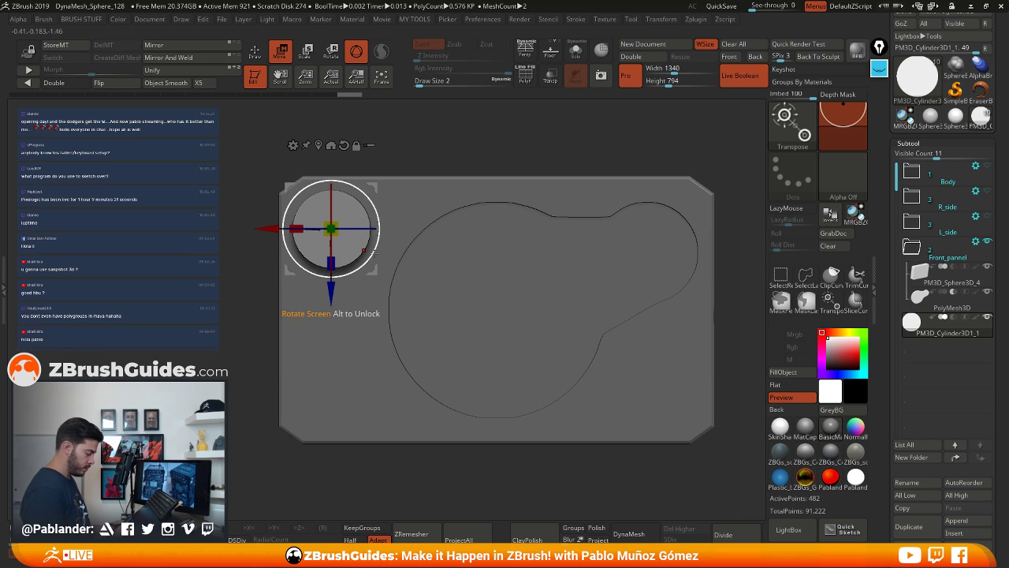
left_click_drag(371, 186, 384, 195)
mouse_move(344, 234)
left_mouse_down()
mouse_move(383, 194)
mouse_move(330, 243)
left_mouse_up()
left_click_drag(382, 194, 383, 194)
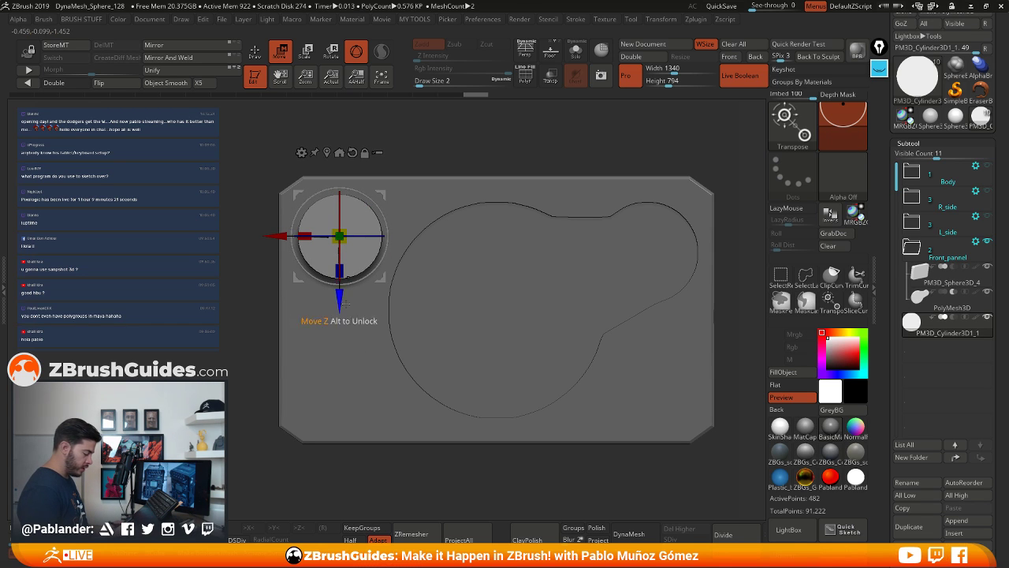
Duplicate the cylinder straight down to the lower-left corner, clear the mask and center the gizmo between both cylinders
left_click_drag(340, 296, 342, 435, "ctrl")
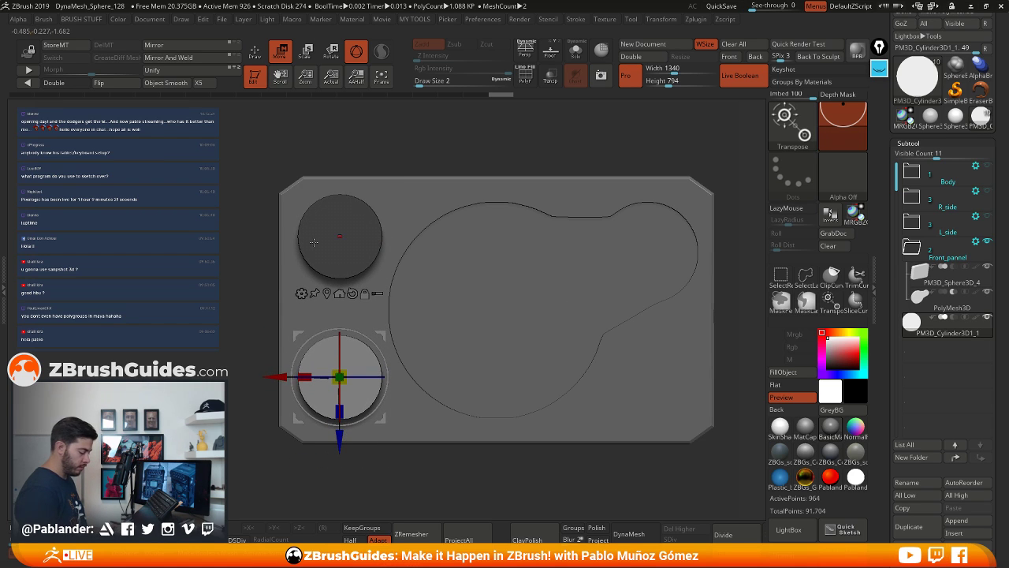
left_click_drag(398, 253, 410, 262, "ctrl")
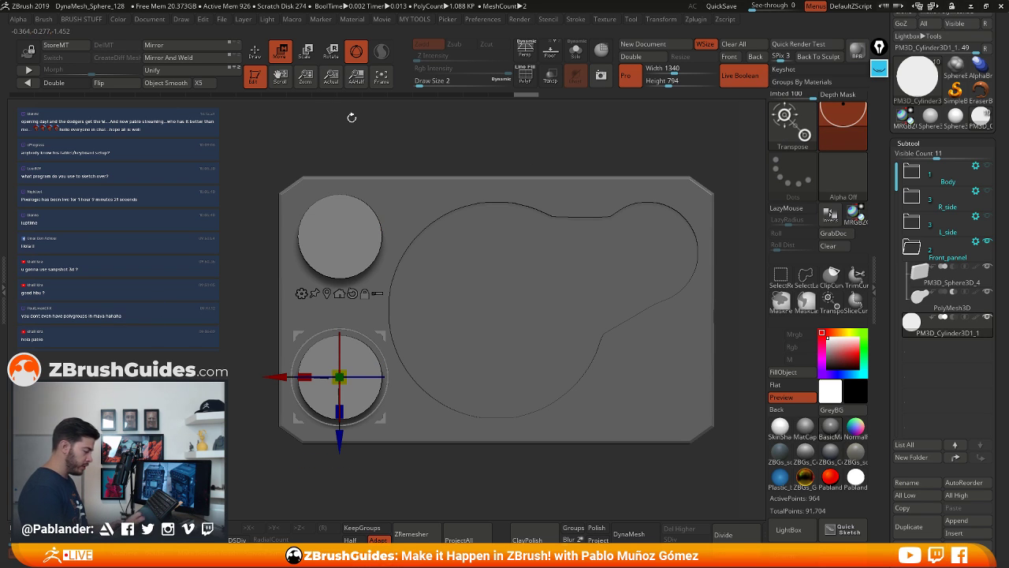
left_click(327, 293)
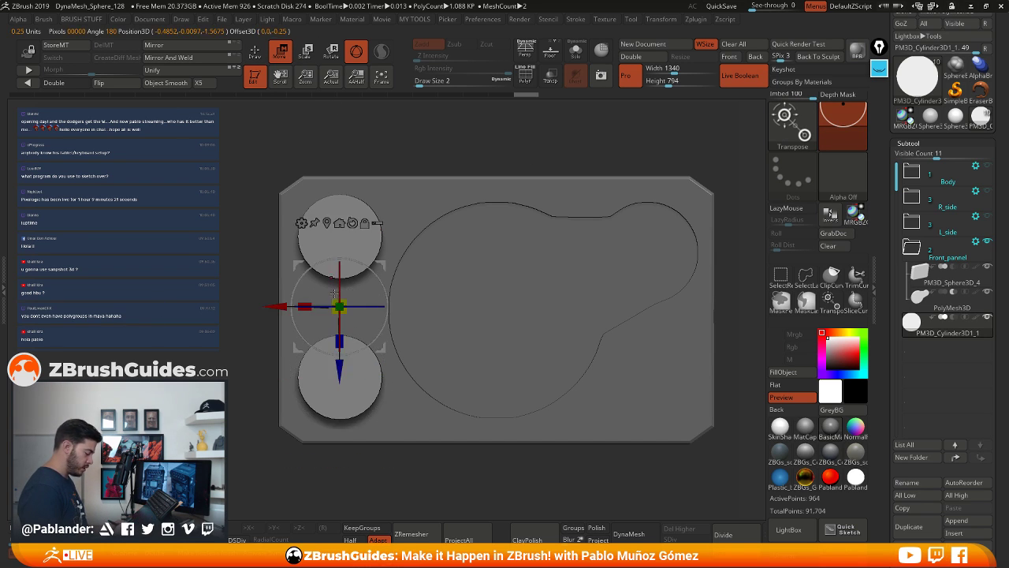
Push both cylinders along Y into the front panel
right_click_drag(343, 292, 527, 277)
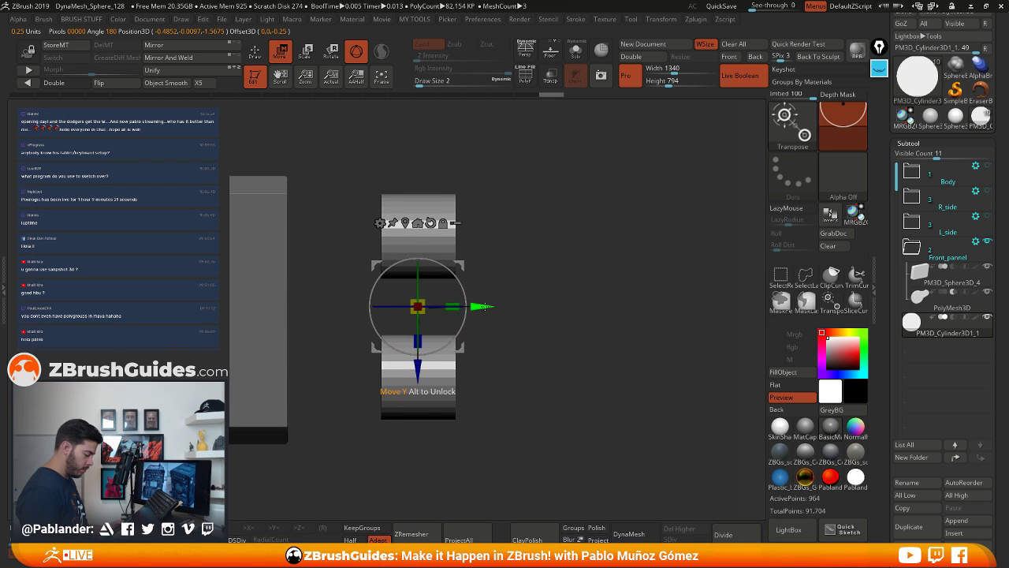
left_click_drag(484, 306, 374, 306)
right_click_drag(410, 308, 311, 312)
right_click_drag(564, 309, 491, 307, "shift")
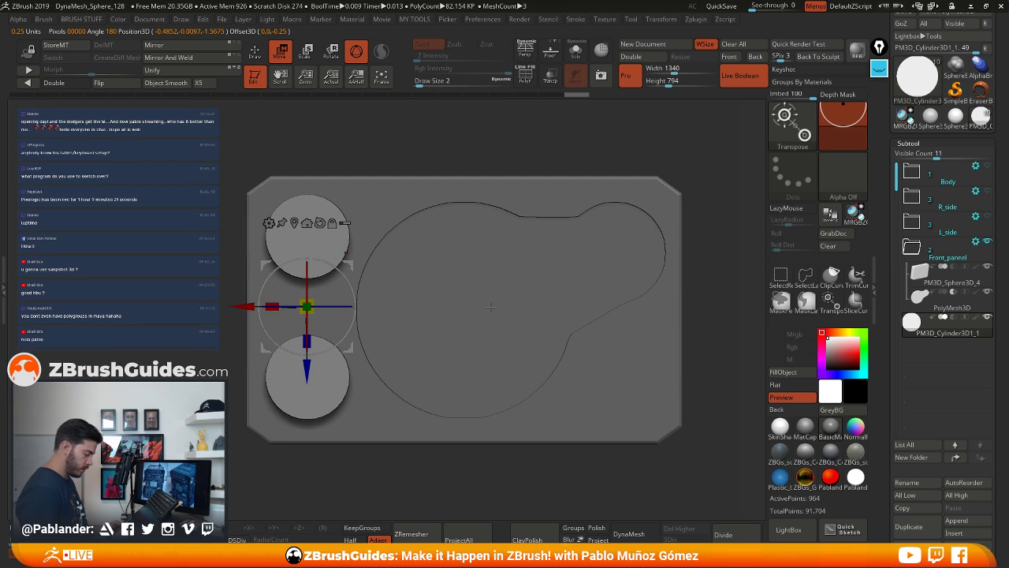
Set the cylinder subtool to subtraction so both cylinders cut round recesses into the panel, and inspect the cuts
mouse_move(957, 310)
left_click(953, 316)
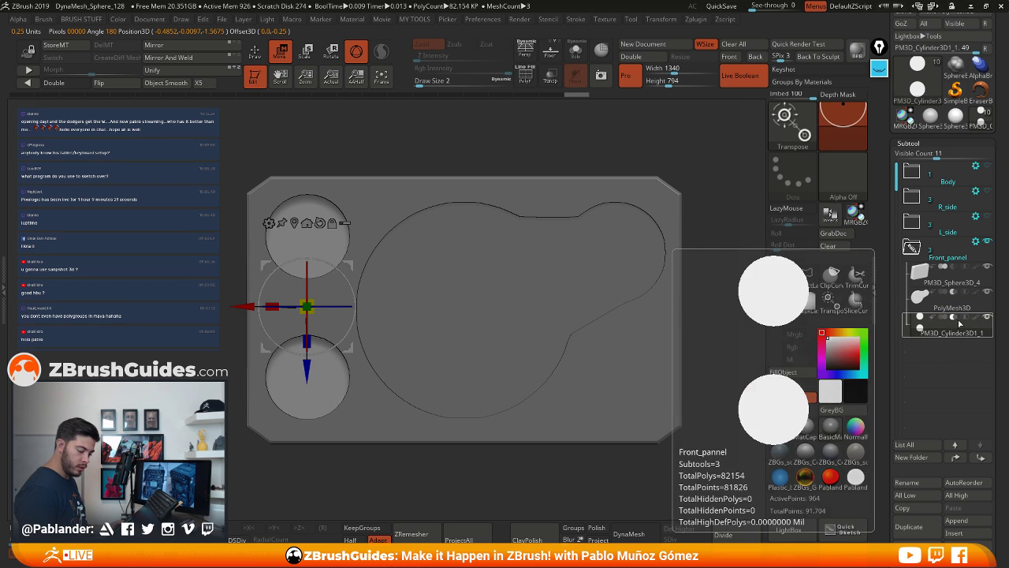
right_click_drag(451, 272, 545, 291)
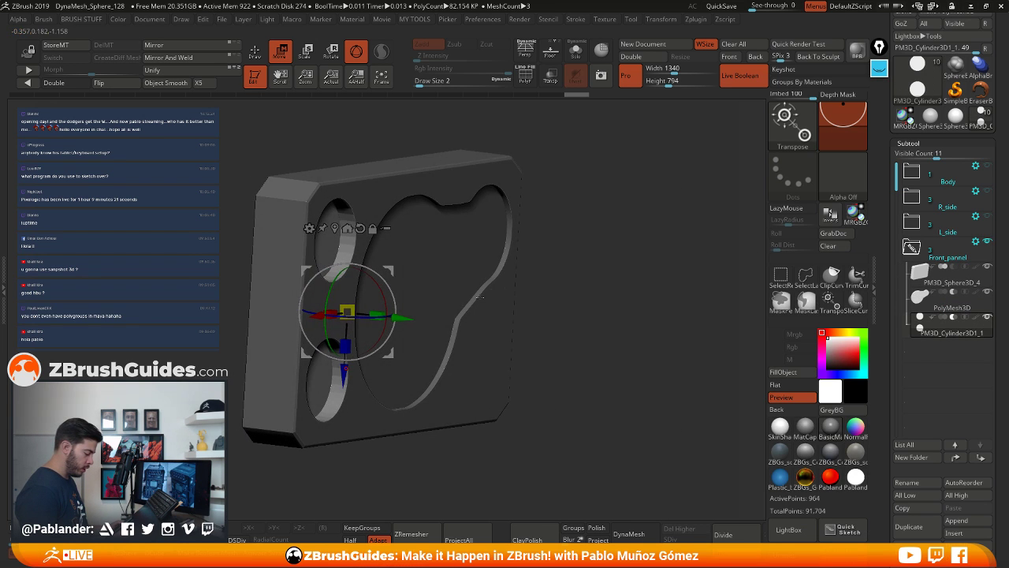
right_click_drag(373, 228, 388, 286, "ctrl")
Adjust the depth of the two round recesses by shifting the cylinder cutters about 0.02 along Y
left_click_drag(402, 337, 466, 320)
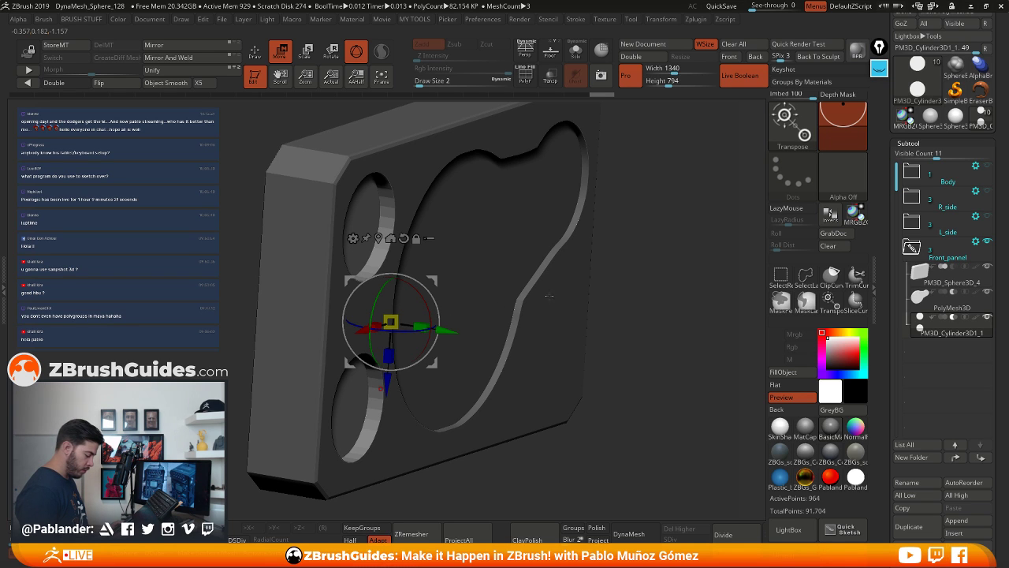
left_click_drag(652, 207, 637, 230, "alt")
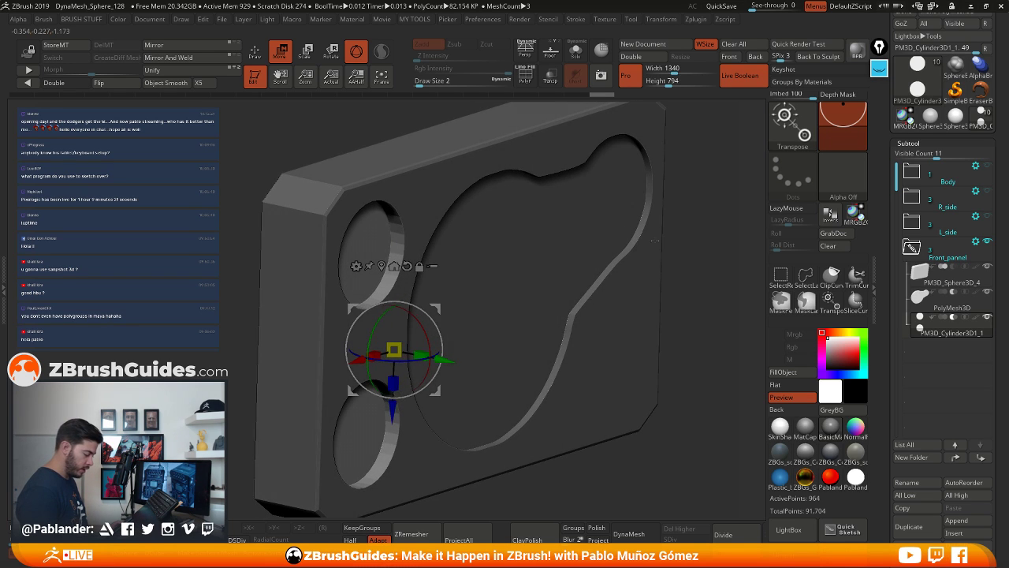
left_click_drag(437, 354, 434, 353)
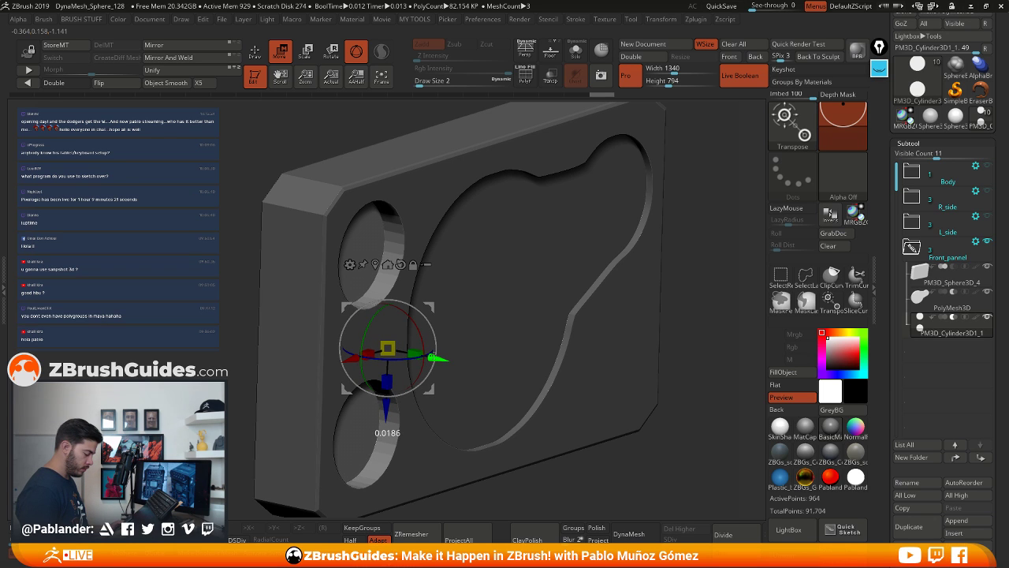
right_click_drag(533, 316, 520, 312, "shift")
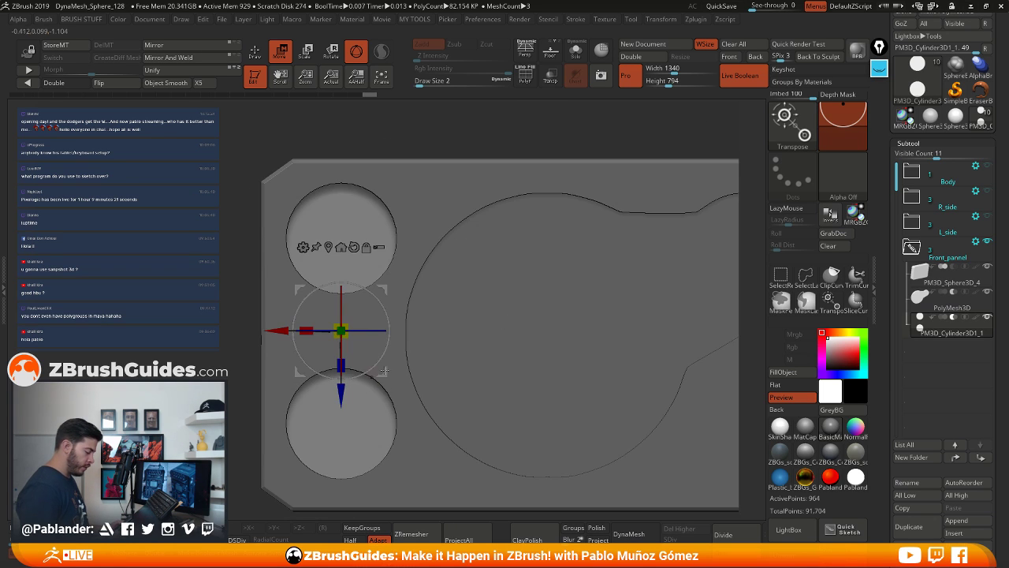
Isolate the cylinder cutters, delete the lower cylinder by hiding it, and center the gizmo on the upper one
right_click_drag(384, 370, 354, 329, "alt")
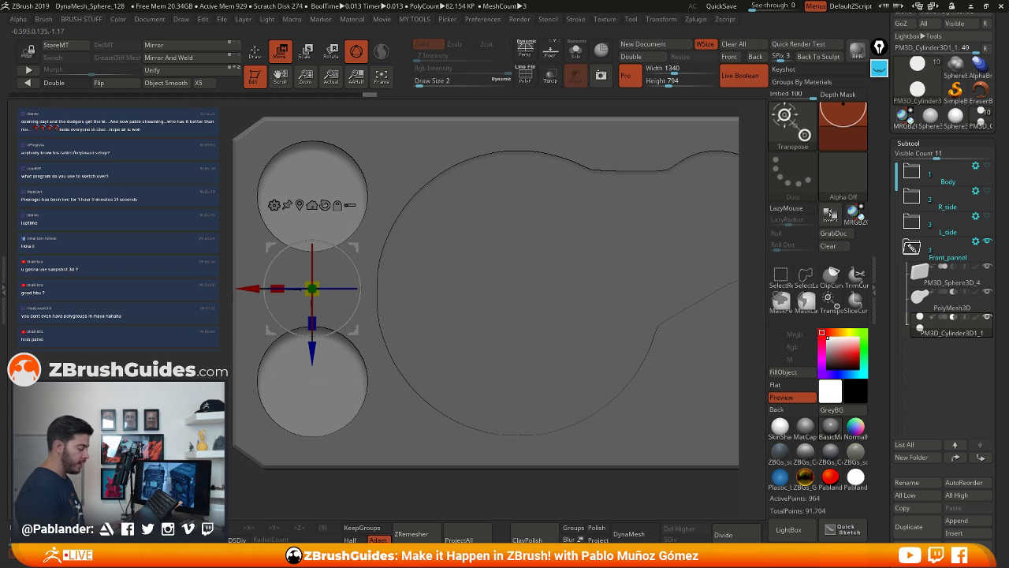
right_click_drag(497, 292, 518, 298)
left_click(575, 50)
mouse_move(502, 464)
left_mouse_down("ctrl+shift")
mouse_move(275, 365)
mouse_move(249, 333)
left_mouse_up("ctrl+shift")
left_click_drag(455, 348, 430, 349, "ctrl+shift")
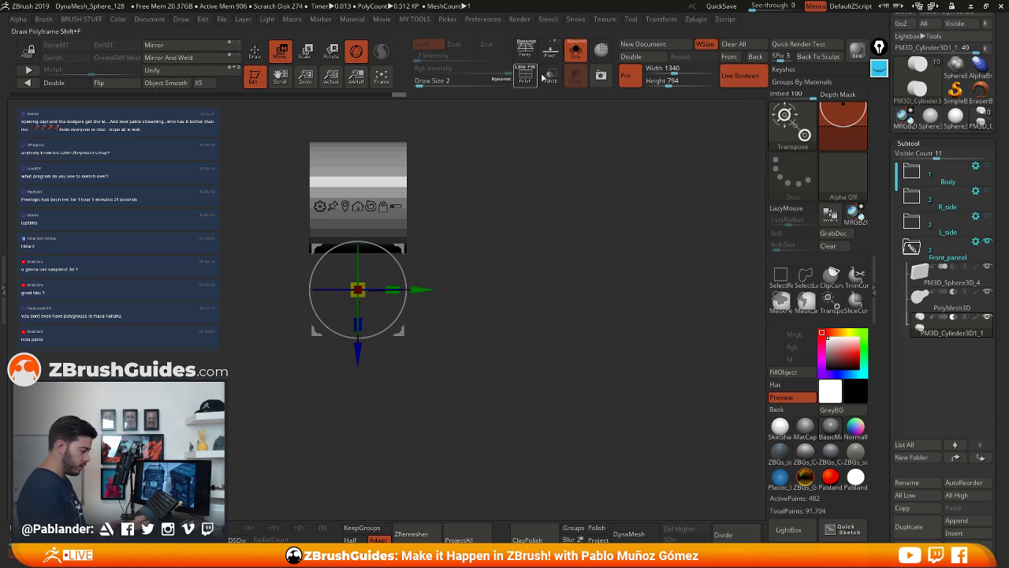
left_click(417, 21)
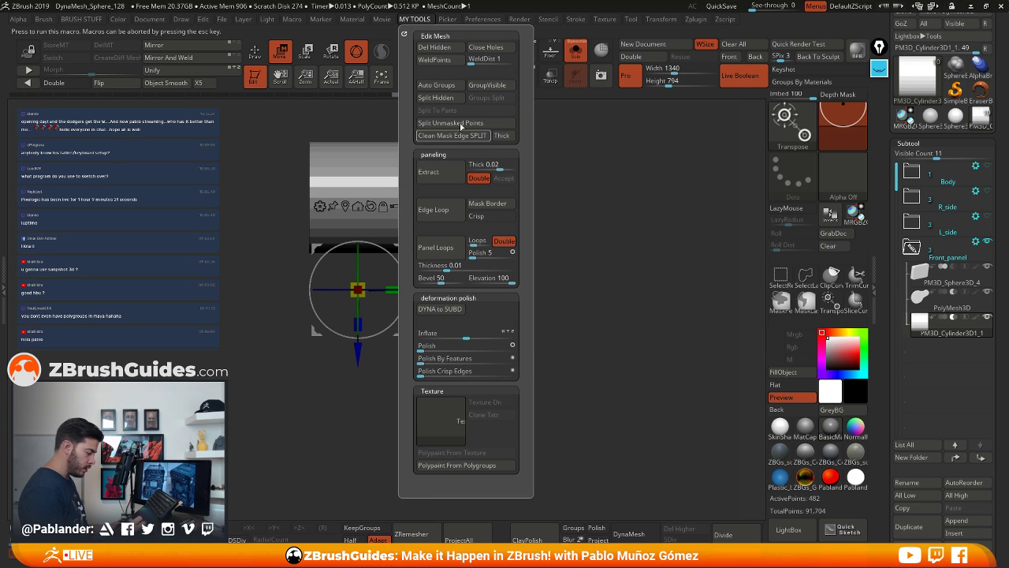
left_click(450, 53)
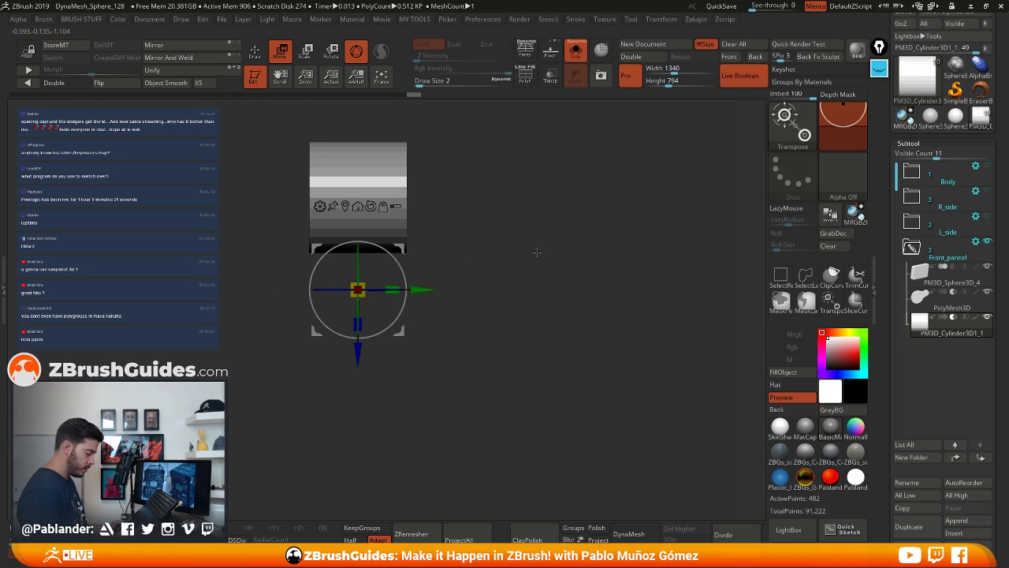
left_click_drag(471, 216, 481, 243, "alt")
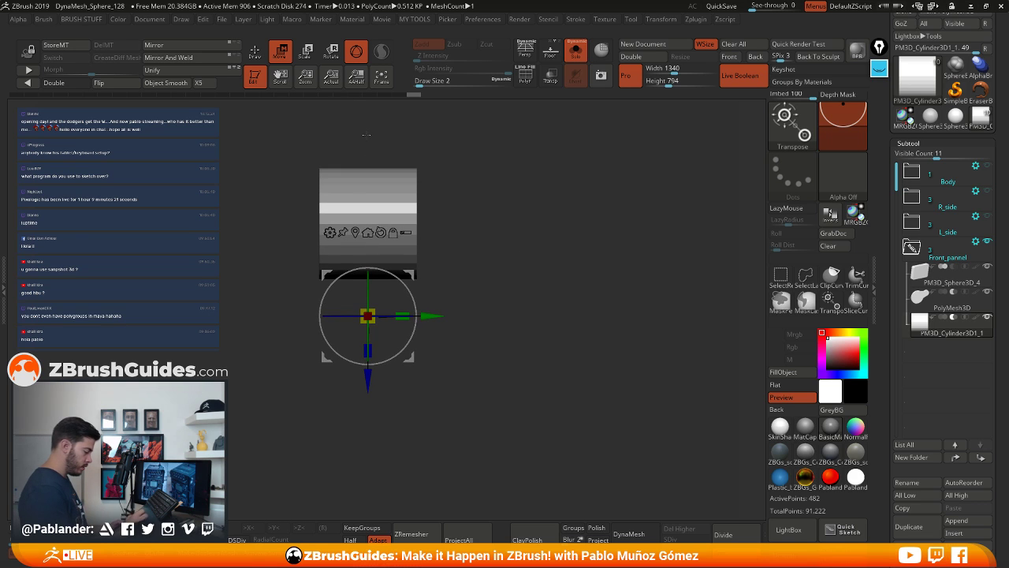
left_click(368, 232)
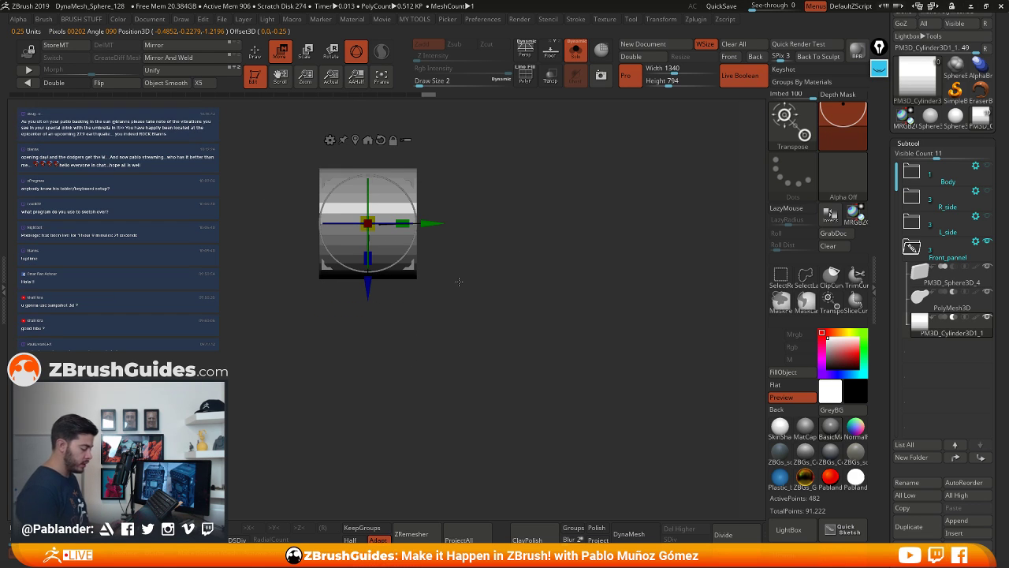
Apply the SkinShade material to the cylinder and turn on the polyframe display
left_click_drag(499, 214, 503, 242, "alt")
left_click_drag(514, 226, 558, 290, "alt")
left_click(779, 427)
key("shift+f")
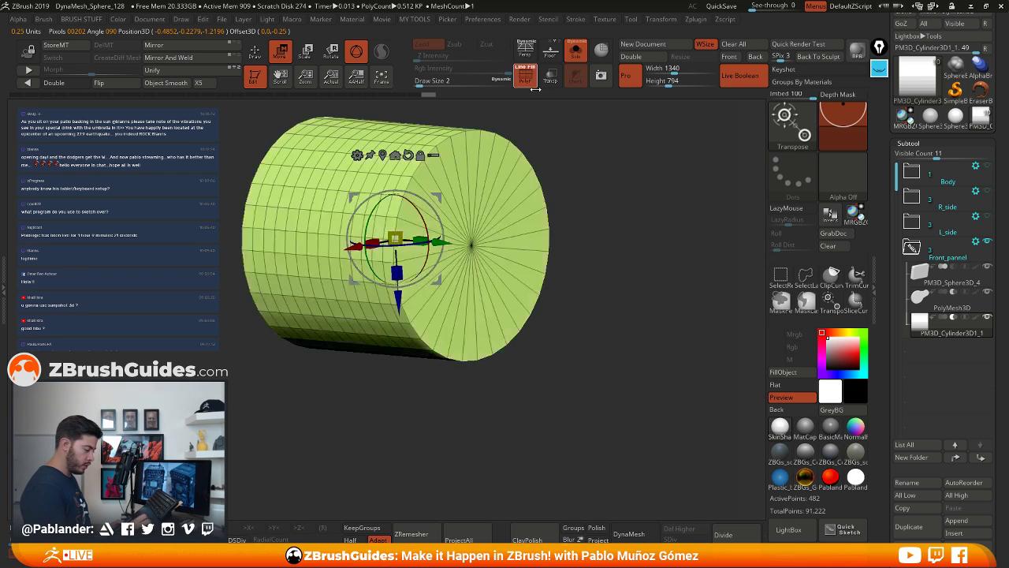
left_click_drag(539, 230, 542, 252, "alt")
Switch to the ZModeler brush and insert three concentric edge loops on the cylinder's end cap
key("q")
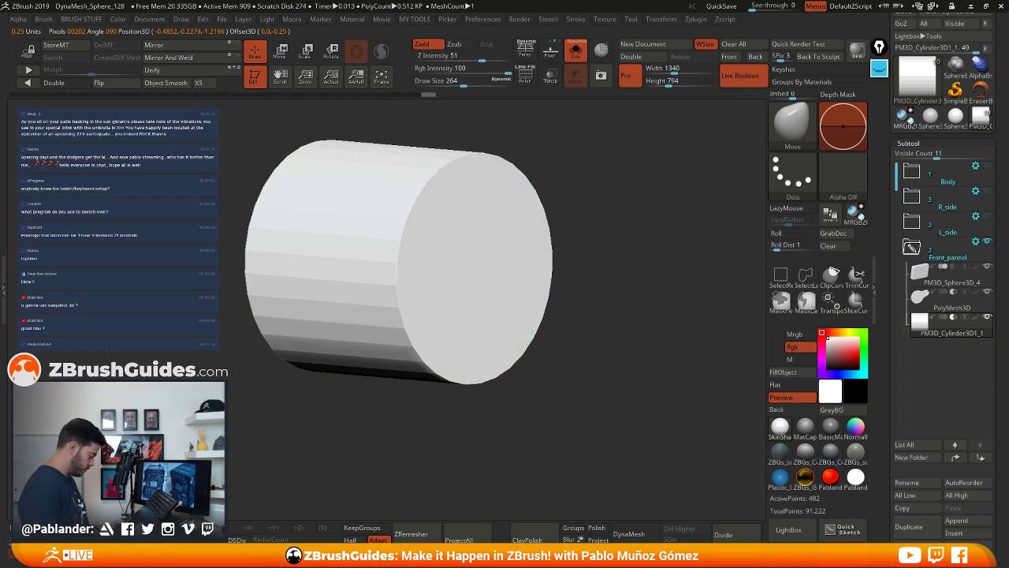
key("b")
key("z")
key("m")
left_click_drag(592, 248, 645, 251)
left_click_drag(532, 235, 552, 248)
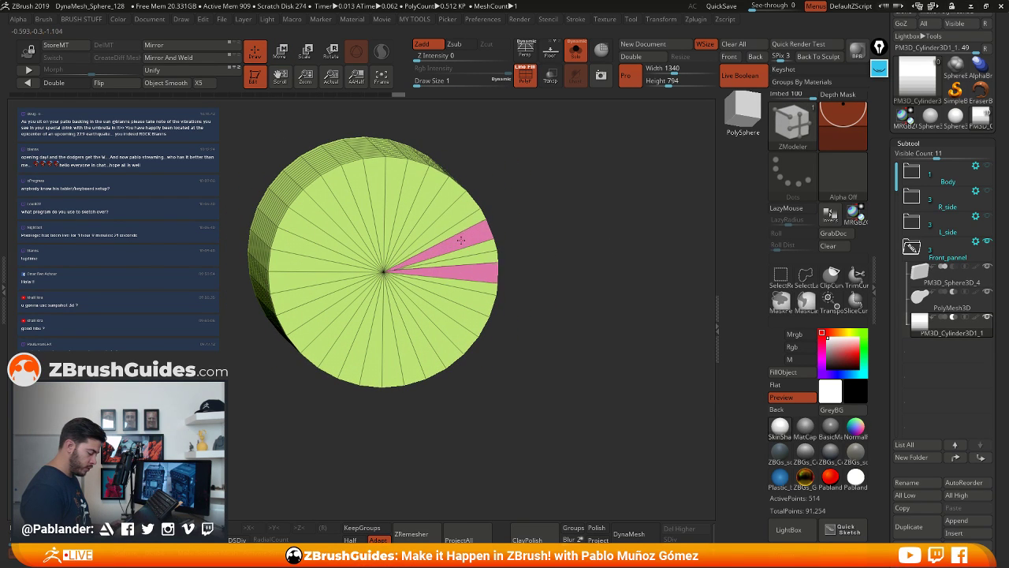
key("space")
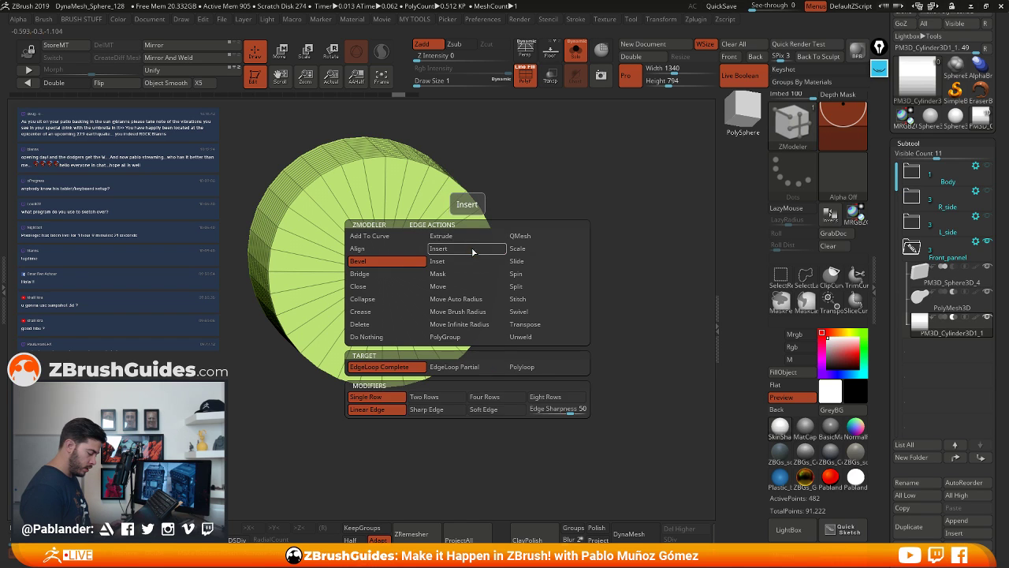
left_click(473, 250)
mouse_move(464, 220)
left_mouse_down()
mouse_move(420, 252)
mouse_move(468, 215)
left_mouse_up()
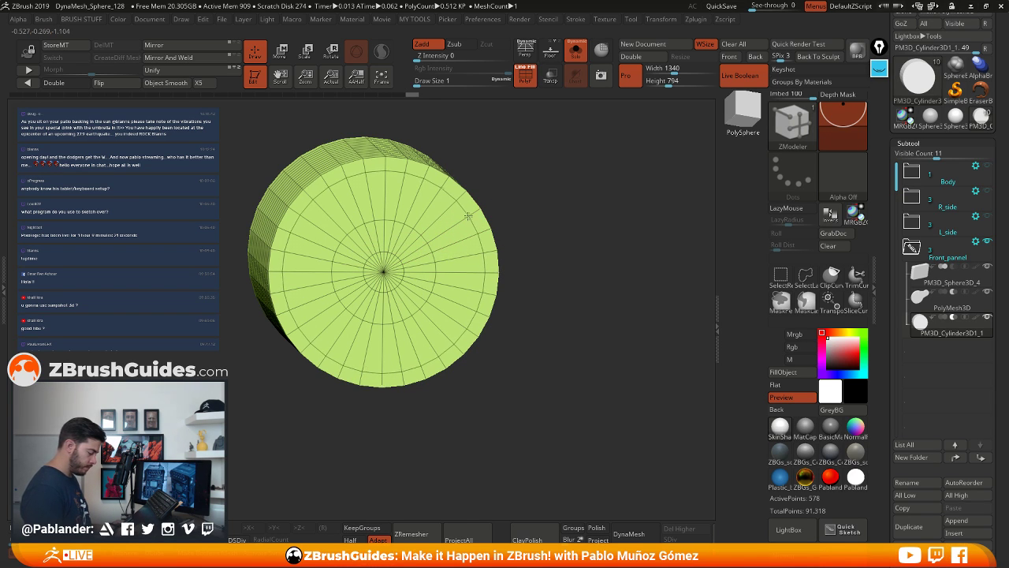
Bevel the complete edge loop around the cylinder's front rim with the ZModeler Bevel edge action
right_click_drag(469, 216, 421, 211)
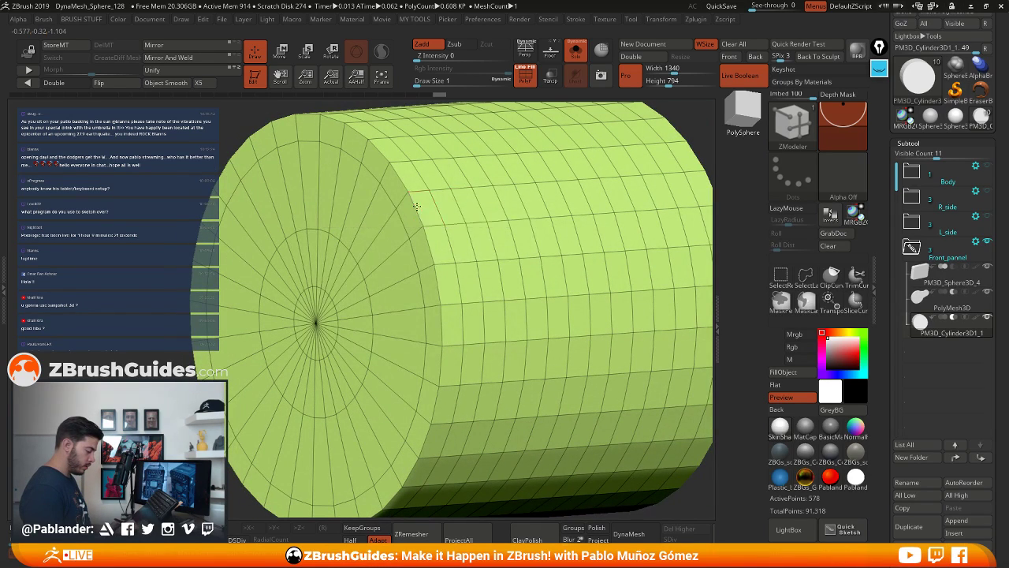
key("space")
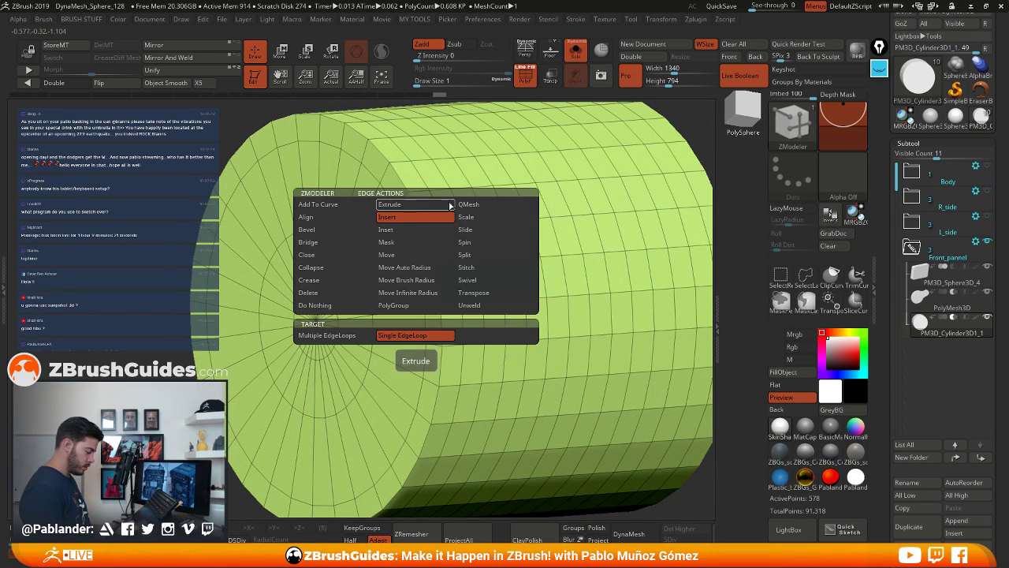
left_click(330, 232)
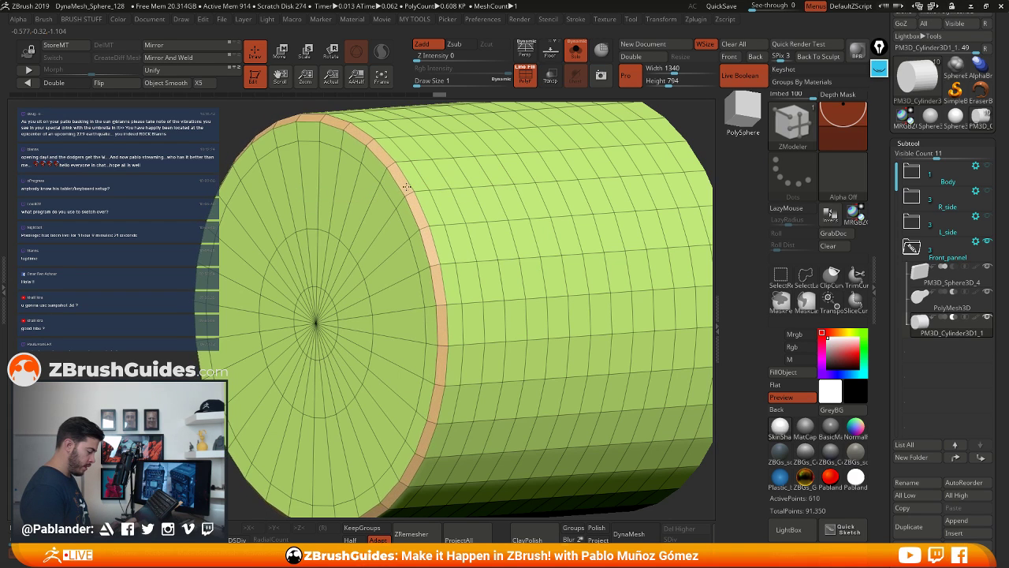
left_click_drag(407, 187, 407, 185)
right_click_drag(407, 185, 383, 234, "ctrl")
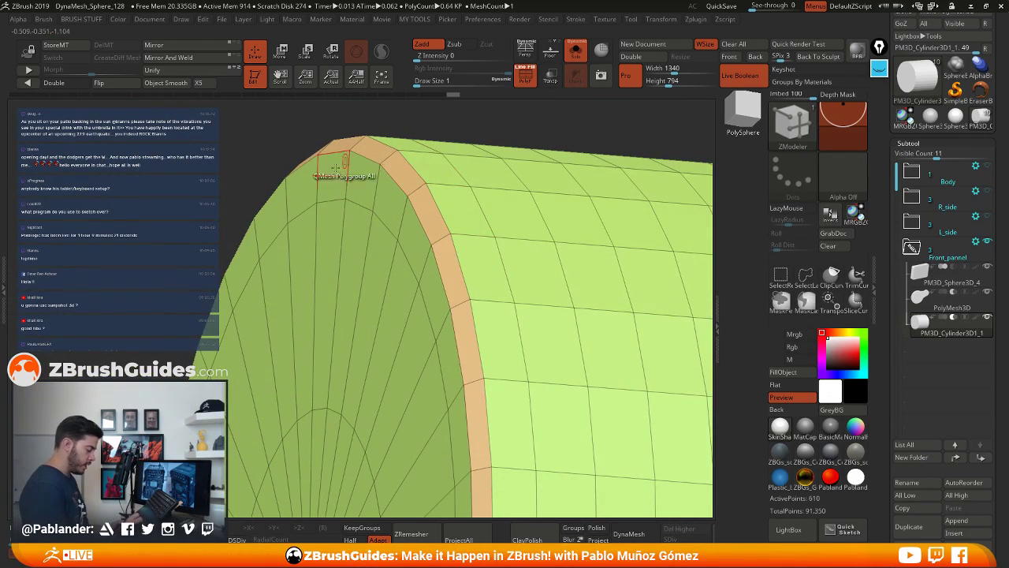
right_click_drag(434, 158, 430, 187)
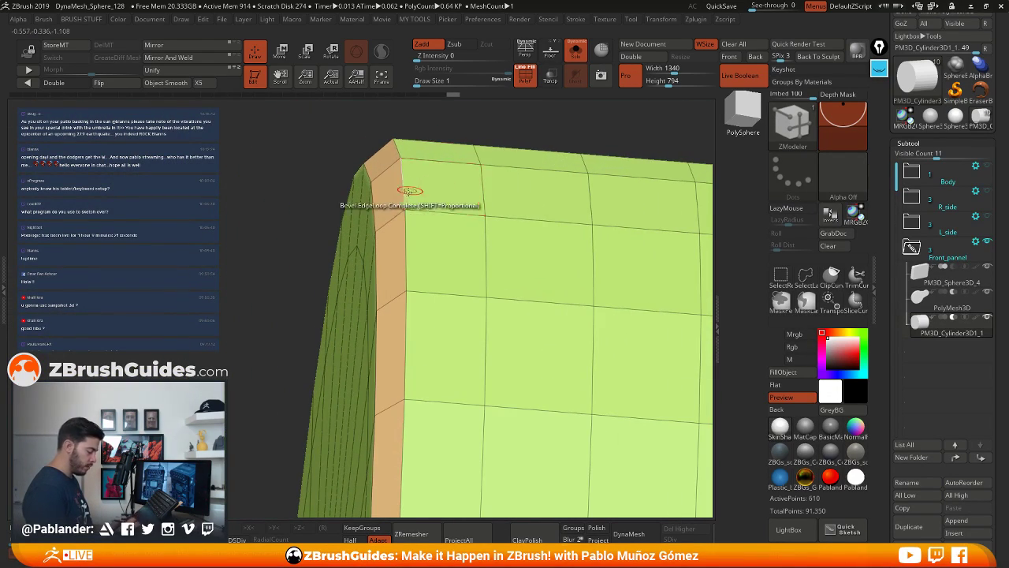
left_click_drag(402, 183, 382, 227)
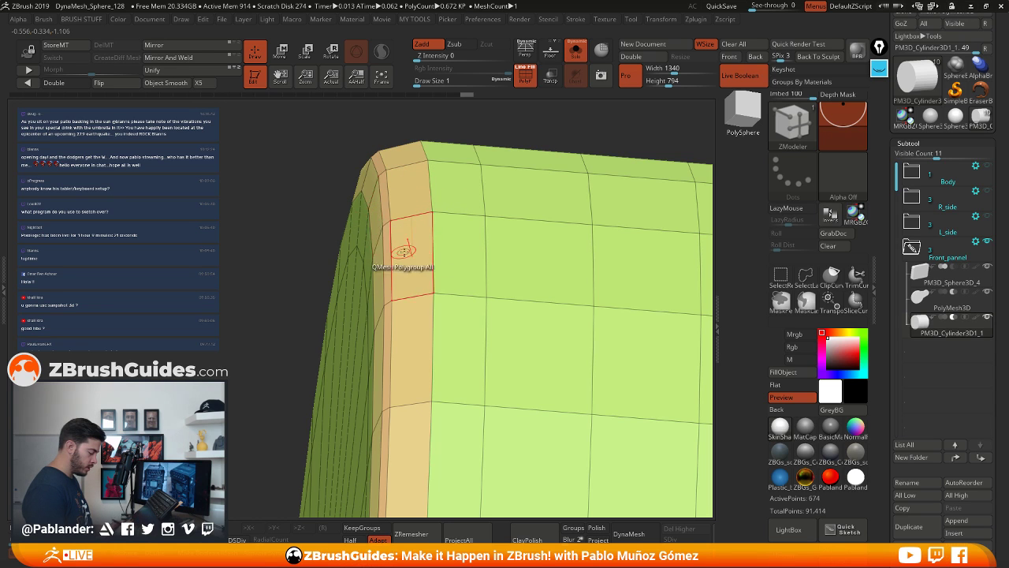
right_click_drag(433, 234, 404, 189)
key("ctrl+z")
key("ctrl+z")
Round the rim with narrow bevels on both the outer and inner edge loops of the chamfer, and check its profile
left_click_drag(403, 189, 406, 196)
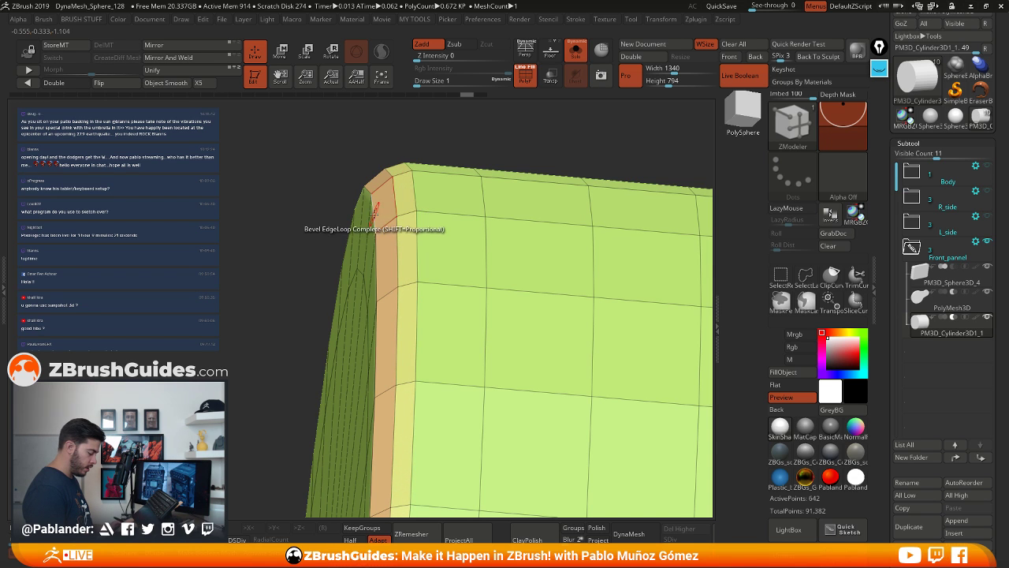
left_click(375, 215)
right_click_drag(452, 304, 558, 294)
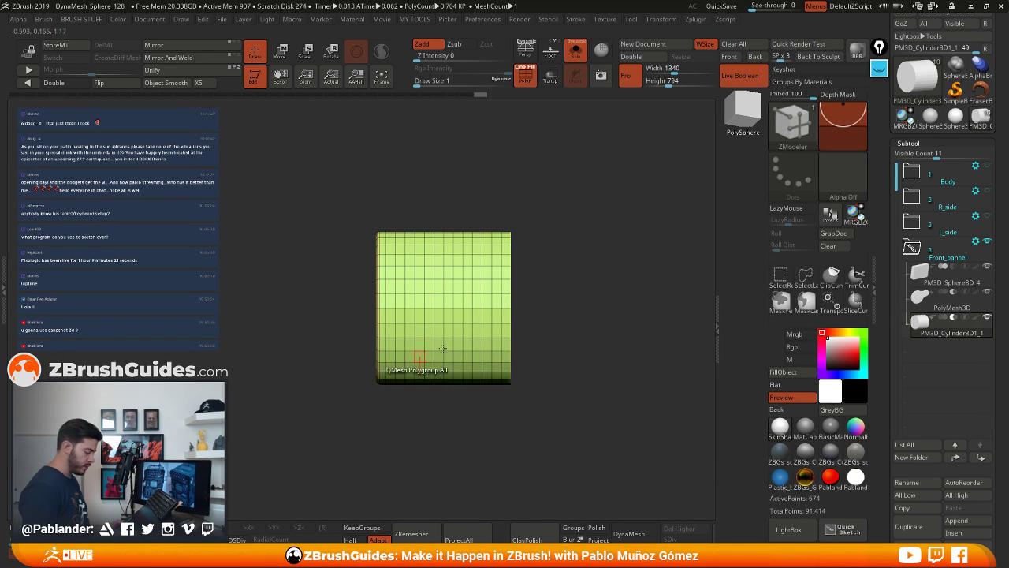
right_click_drag(418, 366, 616, 324)
right_click_drag(531, 243, 608, 344)
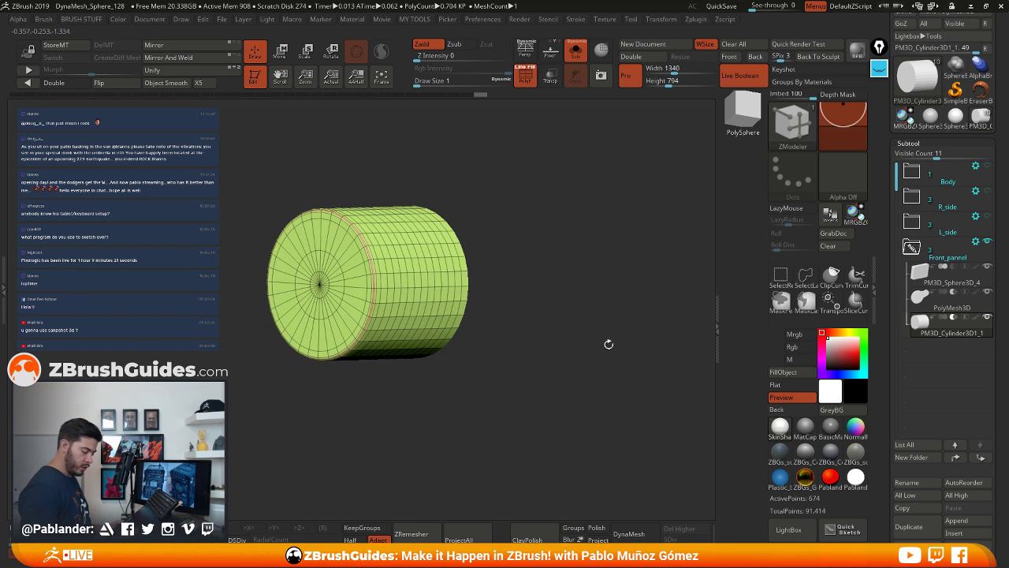
Open the Polygroups settings and group the cylinder's faces by normals
left_click_drag(883, 409, 893, 229)
left_click_drag(926, 358, 942, 318)
left_click_drag(940, 393, 940, 166)
left_click(933, 305)
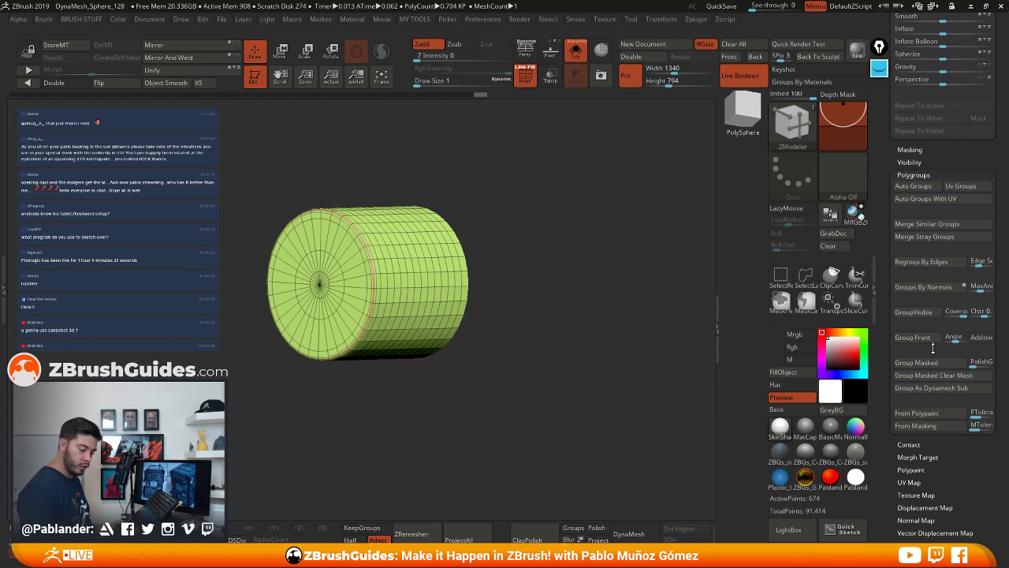
left_click(923, 287)
right_click_drag(536, 325, 512, 318)
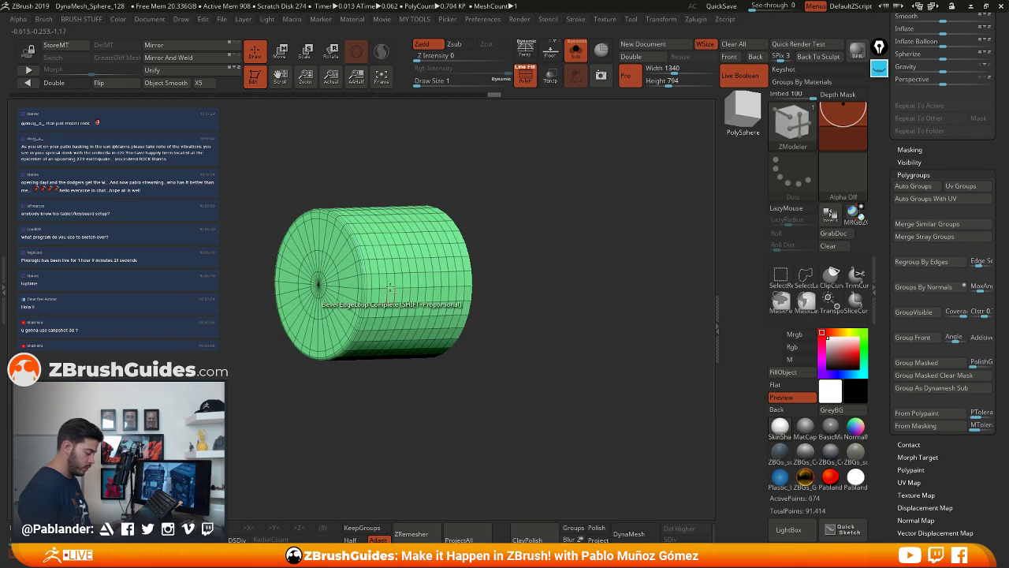
Try grouping the front-facing polygons from a straight view of the cap, and retry grouping by normals
right_click_drag(397, 288, 466, 326, "ctrl")
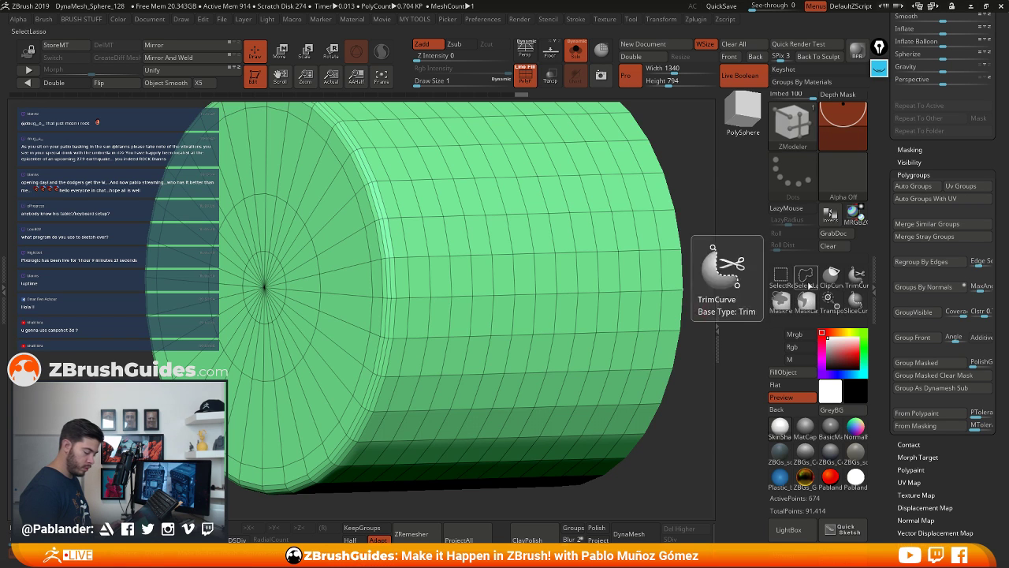
right_click_drag(561, 337, 619, 299, "ctrl")
left_click(900, 342)
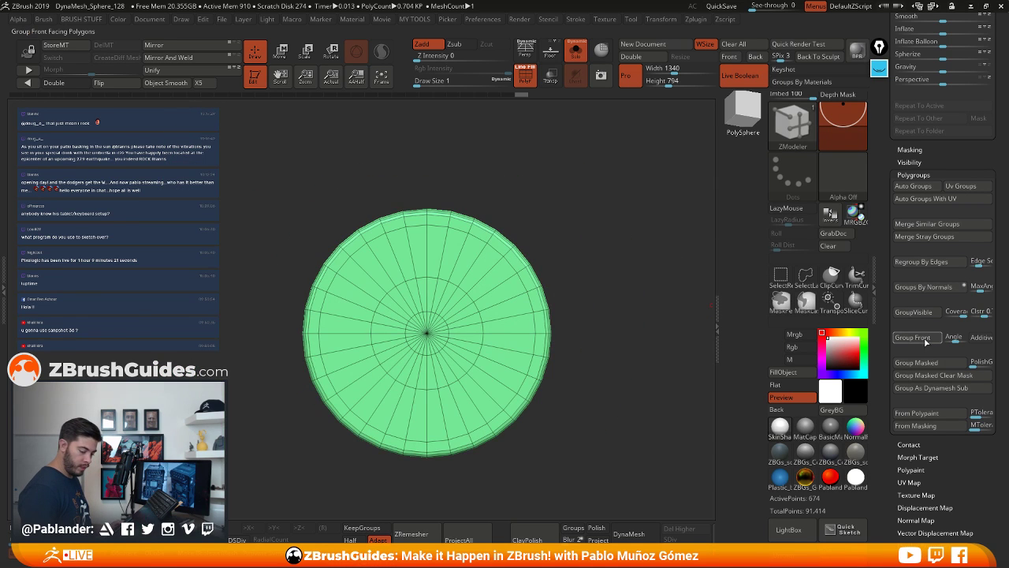
left_click_drag(694, 316, 544, 331)
left_click(923, 286)
right_click_drag(607, 295, 580, 332, "ctrl")
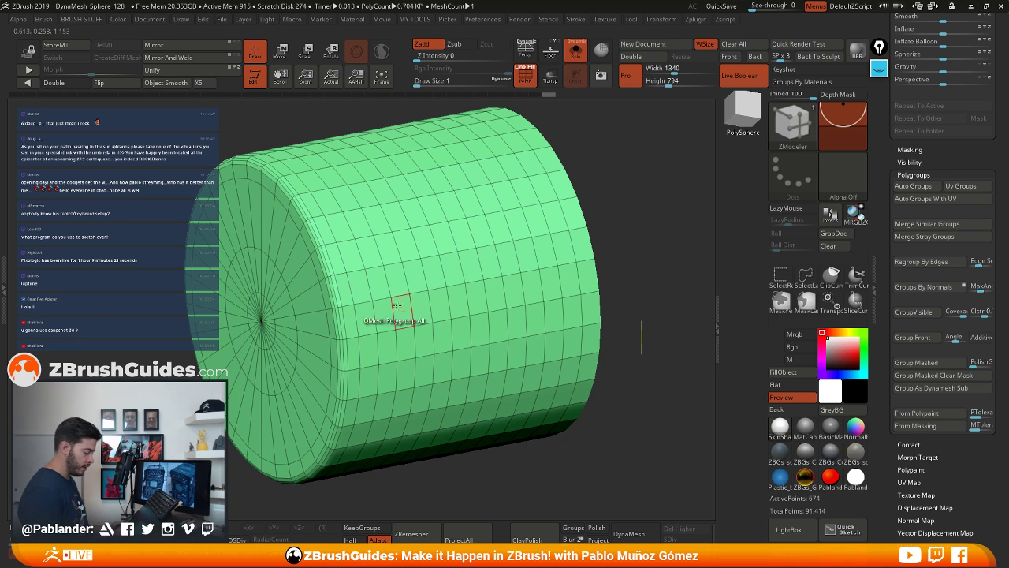
Lower the maximum angle tolerance to about 15.8 and regroup the cylinder by normals
right_click_drag(436, 316, 463, 305, "alt")
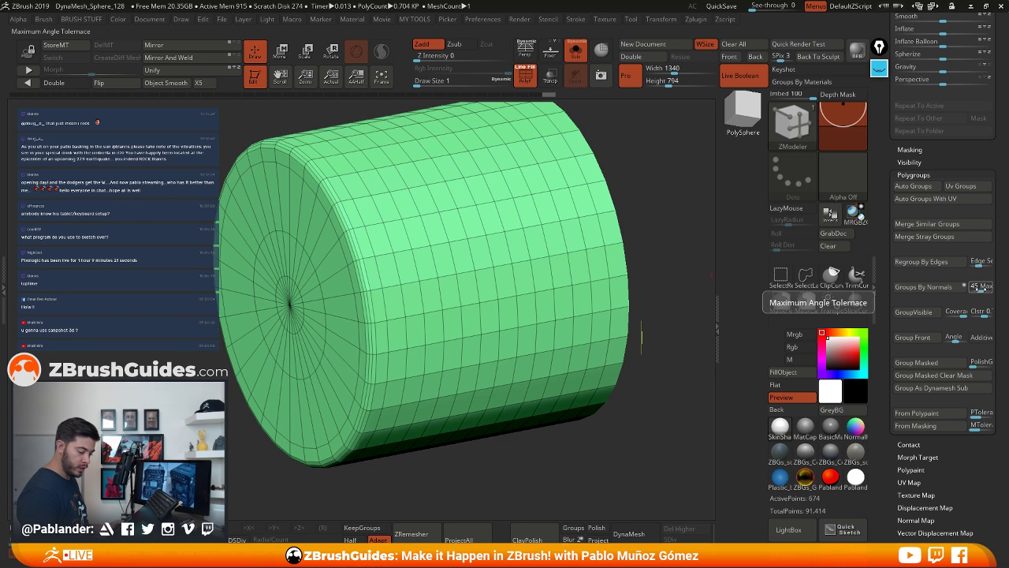
left_click_drag(979, 288, 977, 290)
left_click(951, 291)
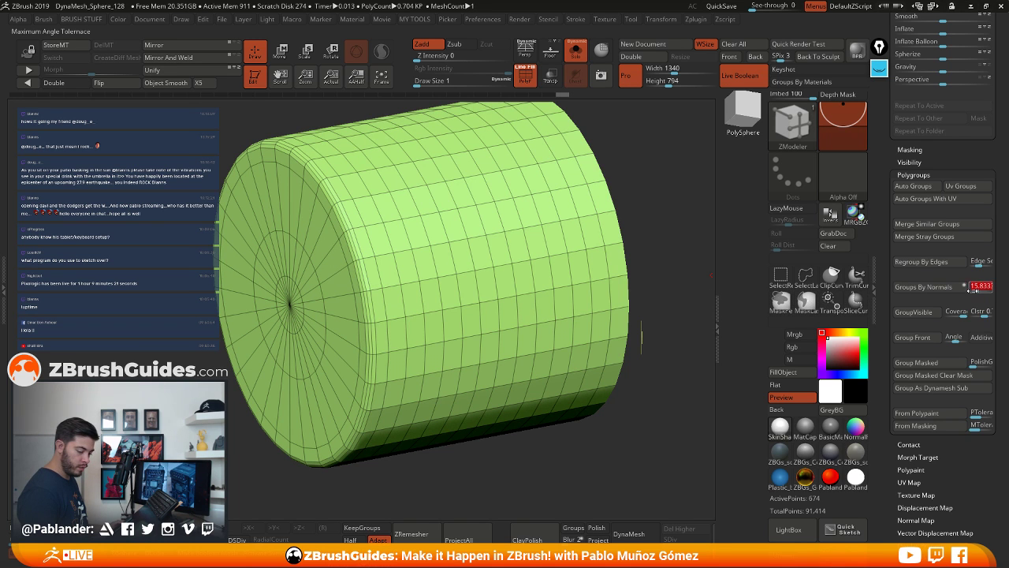
left_click(934, 287)
right_click_drag(402, 314, 462, 293)
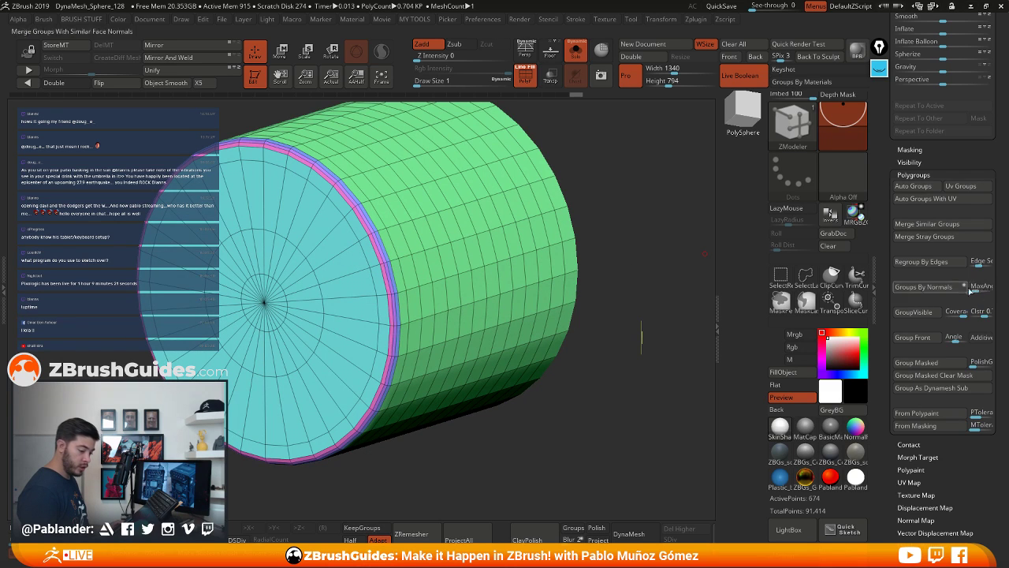
View the rounded rim close up from the side and clear the old sketch from the screen annotation overlay
mouse_move(353, 303)
right_mouse_down("shift")
mouse_move(396, 167)
mouse_move(405, 202)
mouse_move(387, 298)
mouse_move(426, 270)
mouse_move(451, 337)
right_mouse_up("shift")
right_click_drag(452, 337, 470, 302, "alt")
left_click(879, 69)
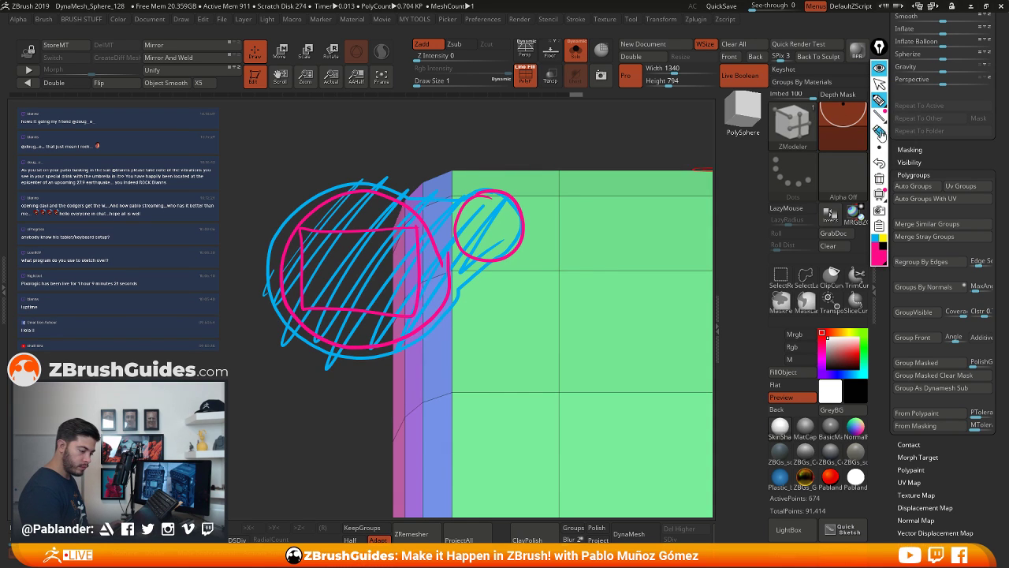
left_click(879, 130)
left_click(881, 176)
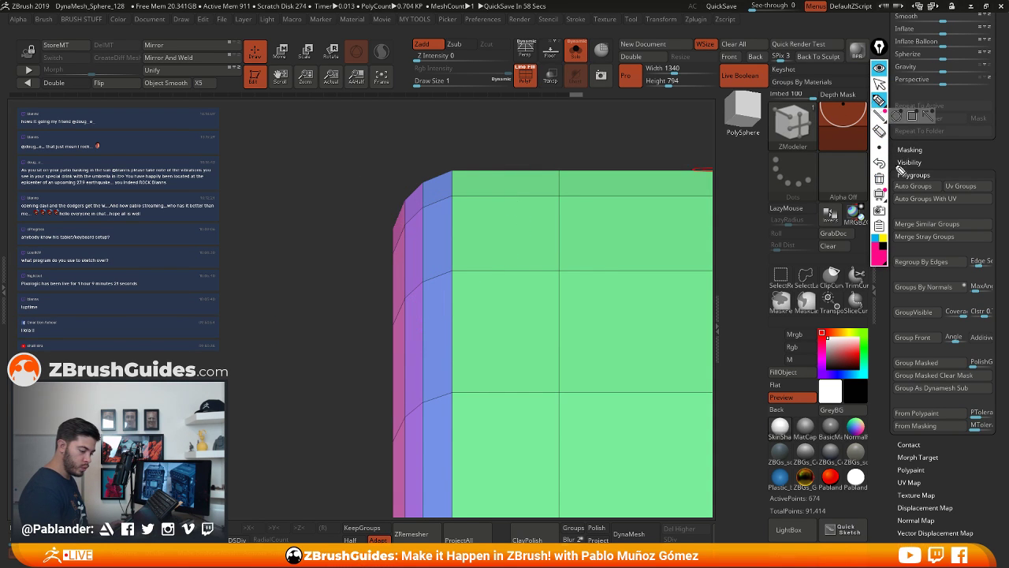
Circle the maximum angle setting in yellow, draw lines along the bevel facets, and sketch a white angle beside them
left_click(981, 298)
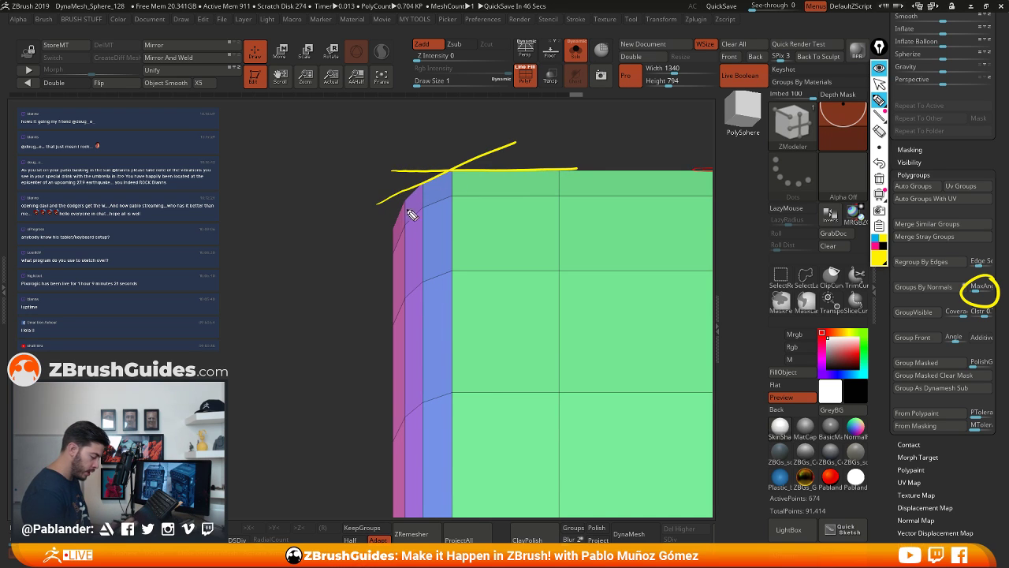
left_click_drag(376, 237, 465, 141)
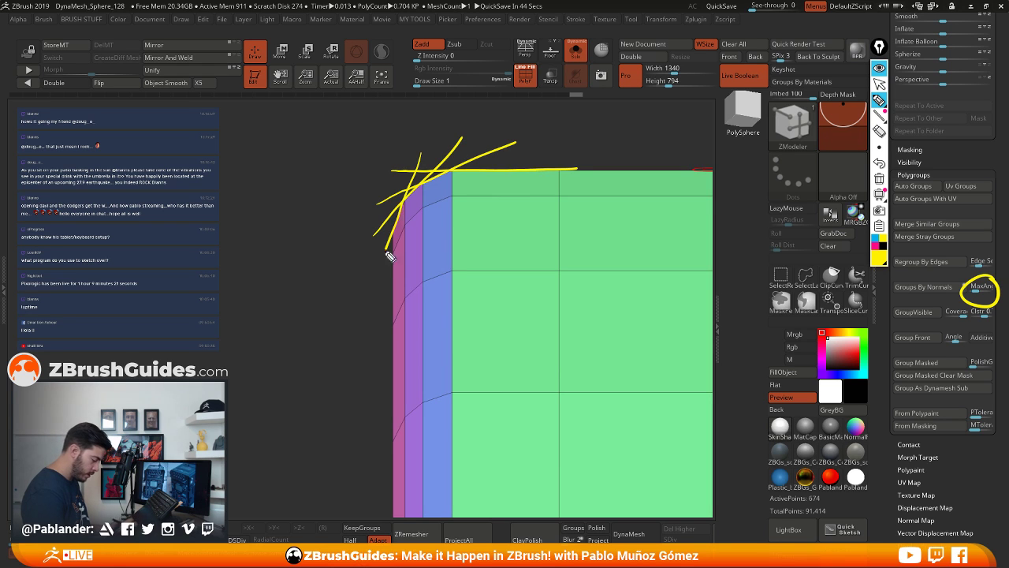
left_click_drag(400, 313, 394, 400)
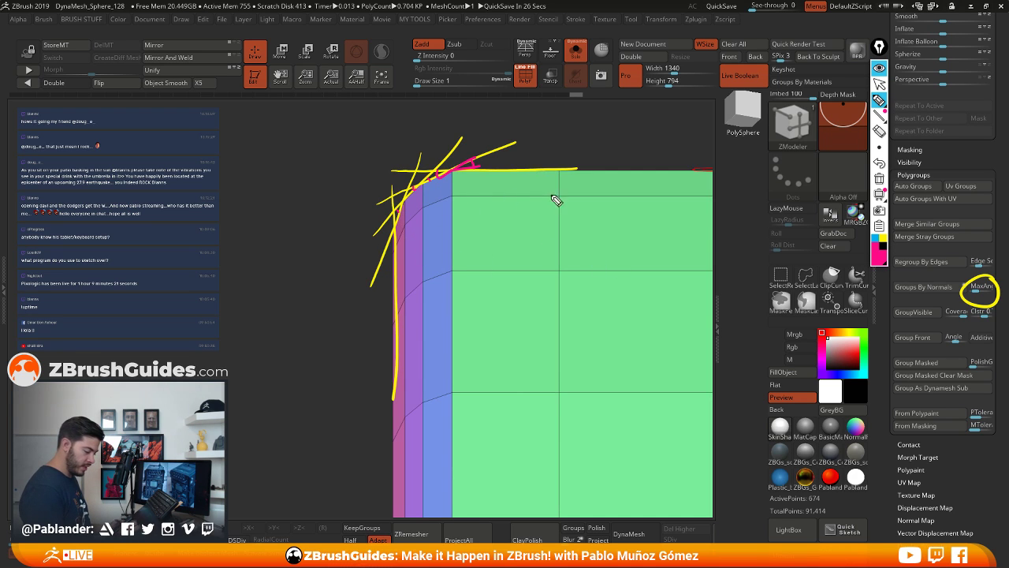
left_click(880, 262)
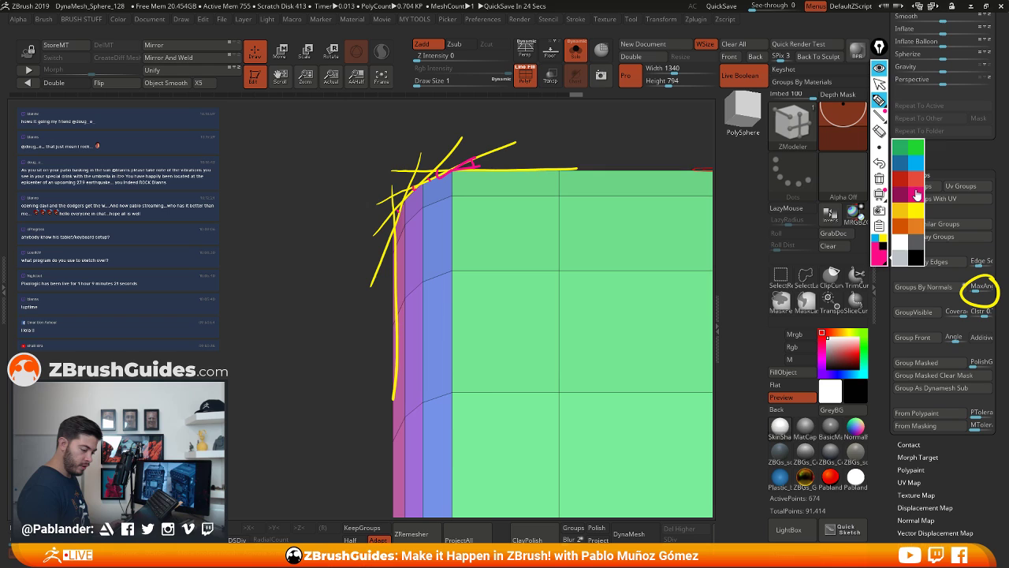
left_click(900, 254)
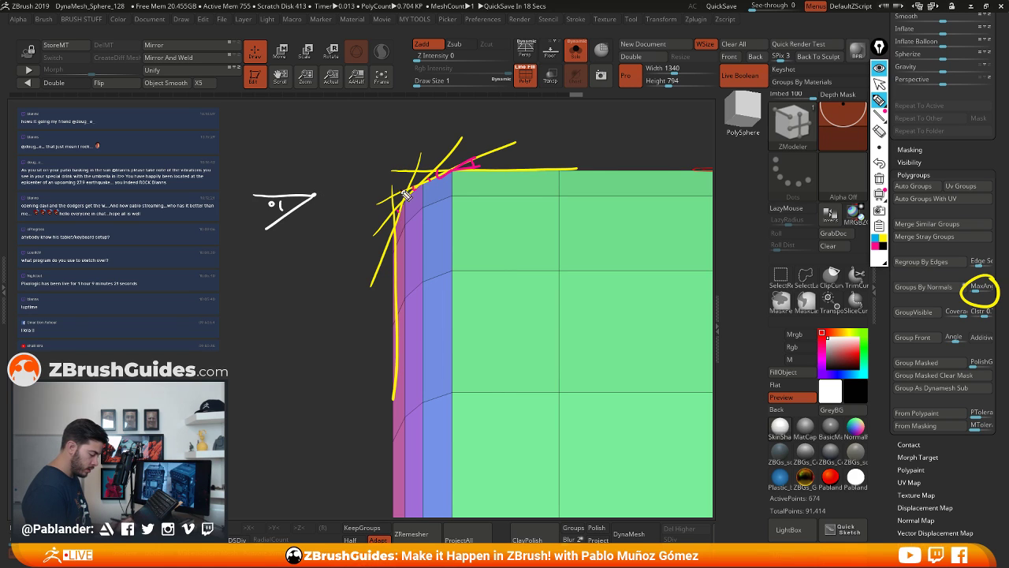
Draw white lines along the flat side and the first bevel facet to show their angle, and clear the annotations
left_click_drag(358, 173, 497, 170)
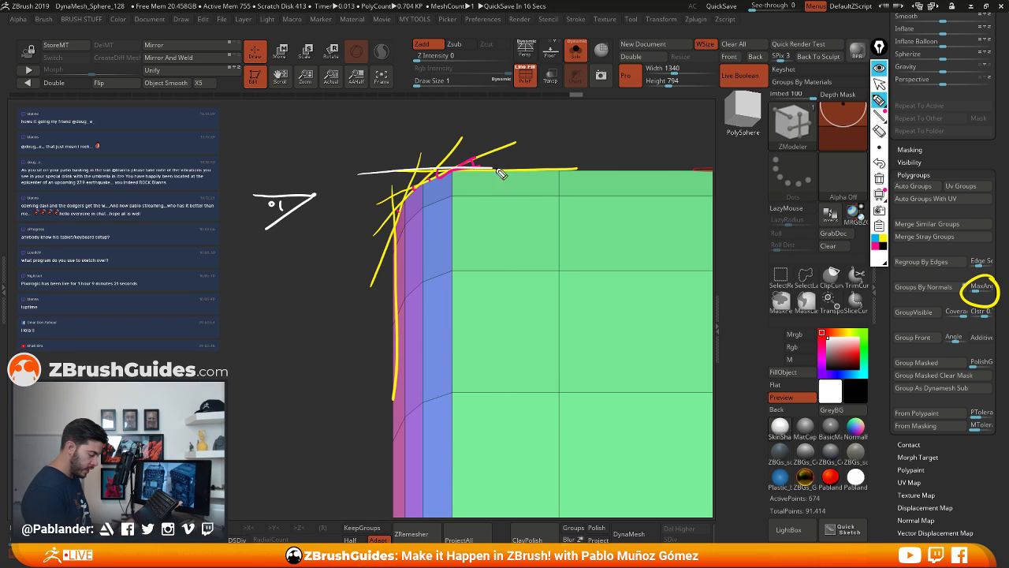
left_click_drag(528, 139, 379, 208)
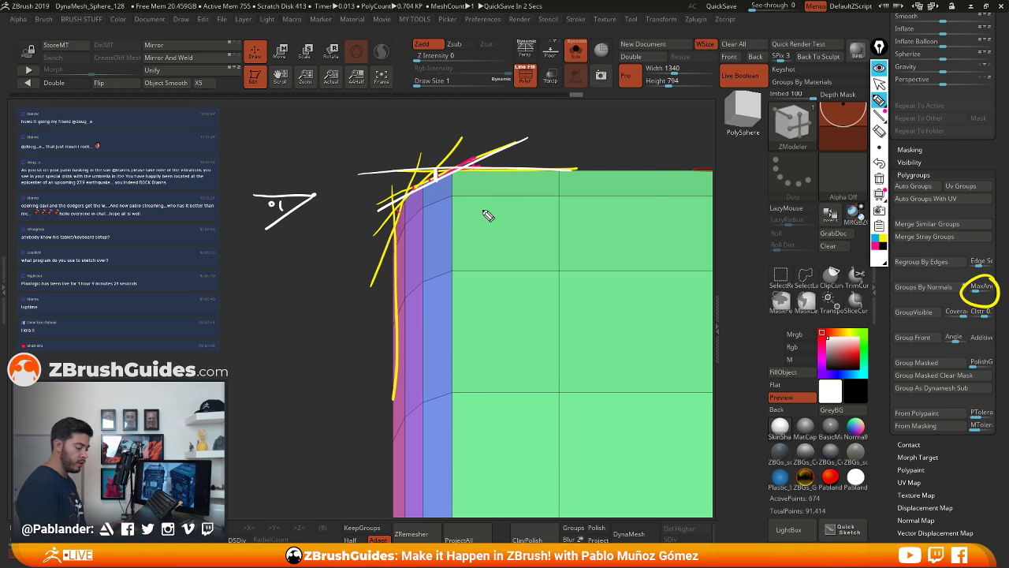
left_click(880, 179)
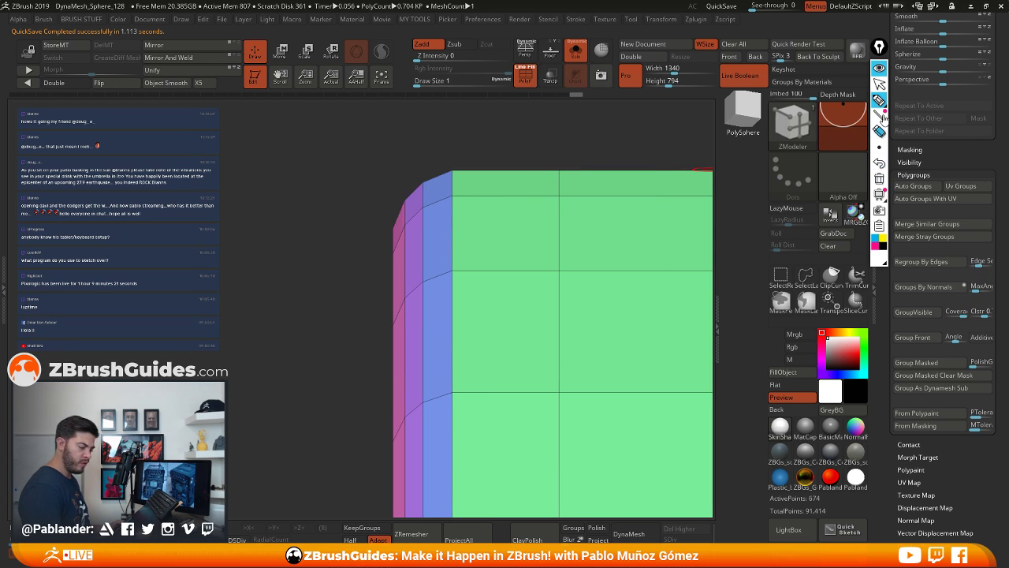
left_click(879, 83)
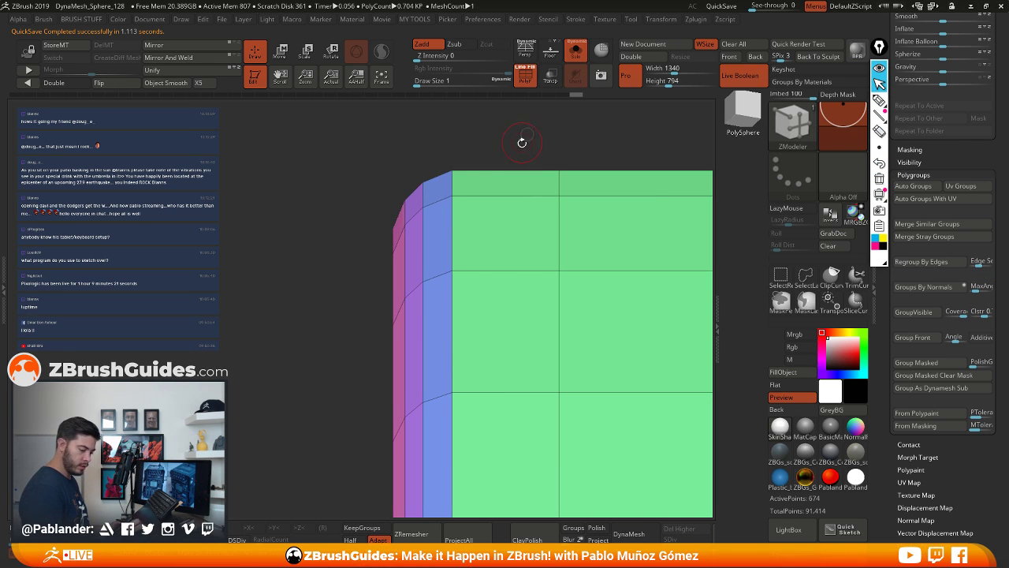
Raise the maximum angle tolerance to 90 and regroup the cylinder by normals
left_click_drag(674, 144, 527, 175)
right_click_drag(494, 229, 555, 224)
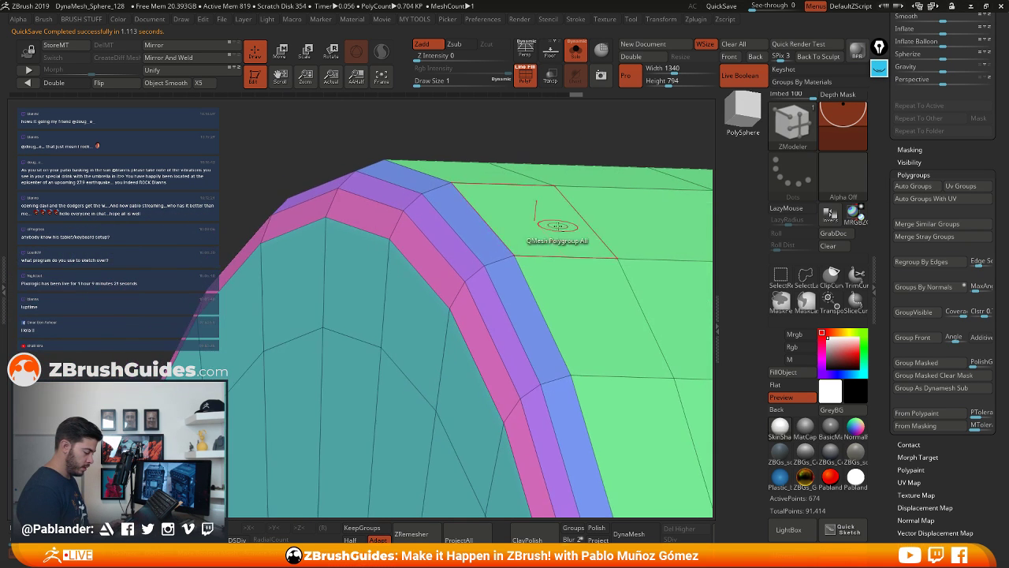
right_click_drag(591, 197, 684, 262)
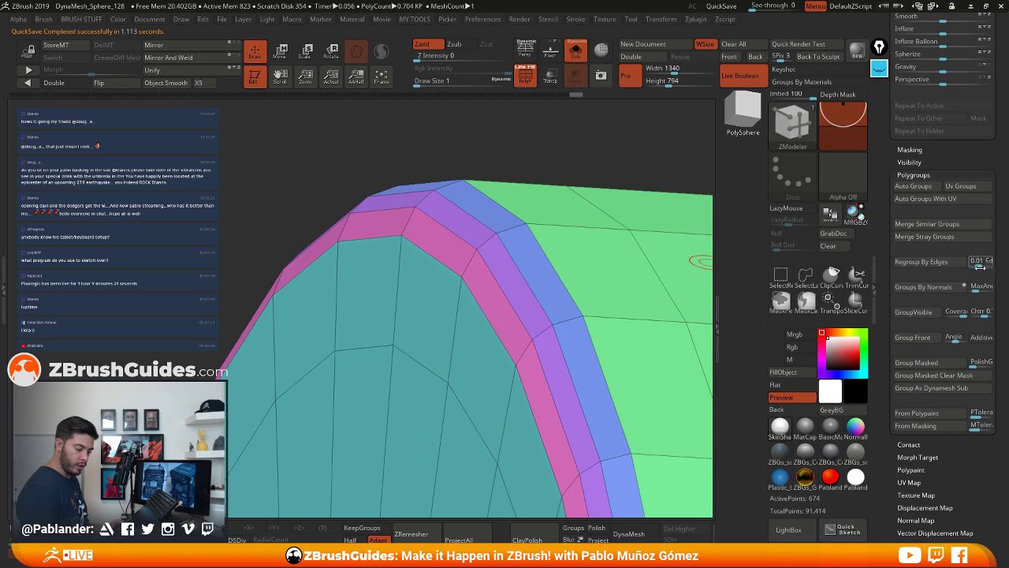
left_click_drag(978, 291, 1002, 295)
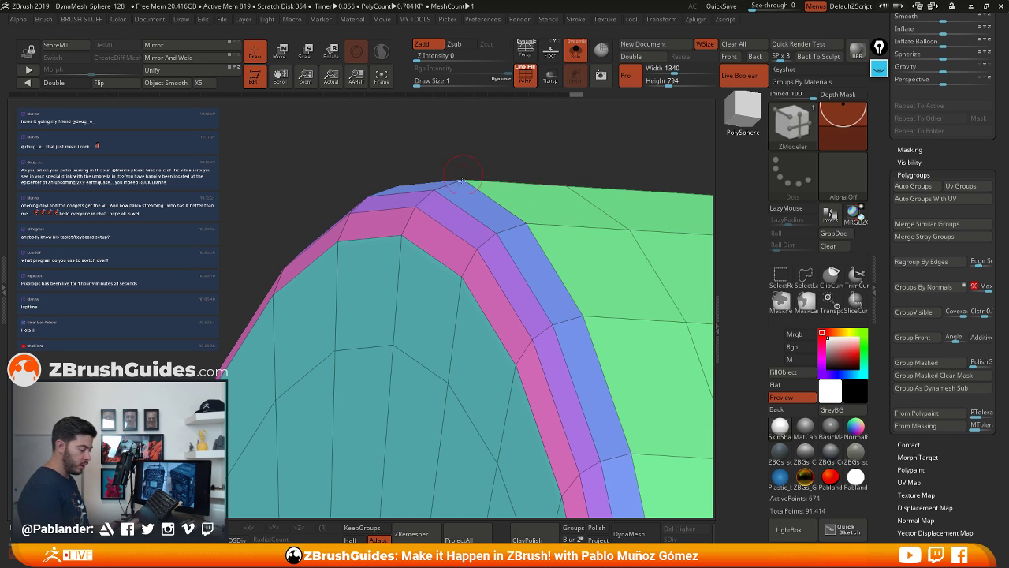
right_click_drag(510, 152, 505, 144)
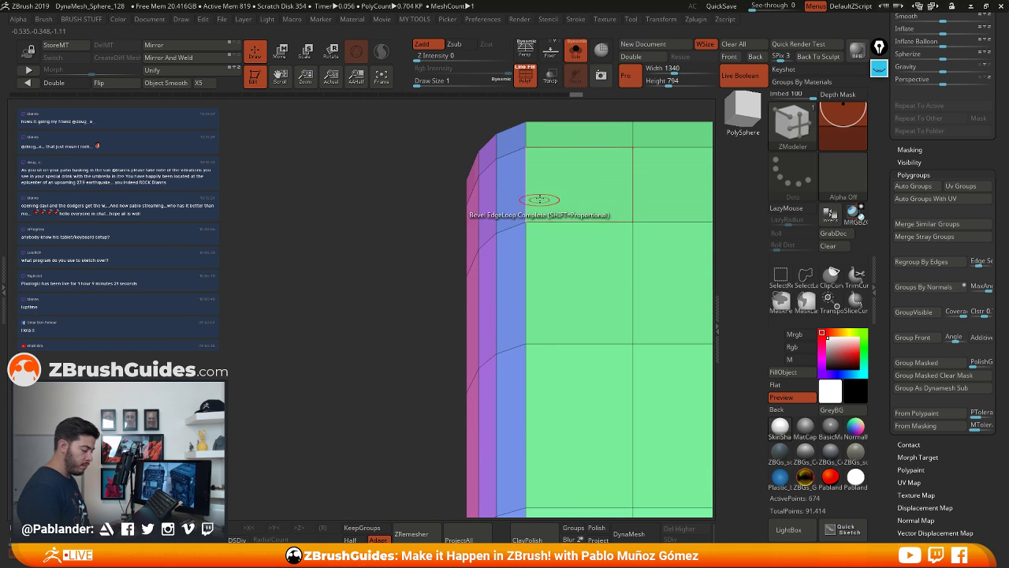
right_click_drag(541, 200, 547, 195)
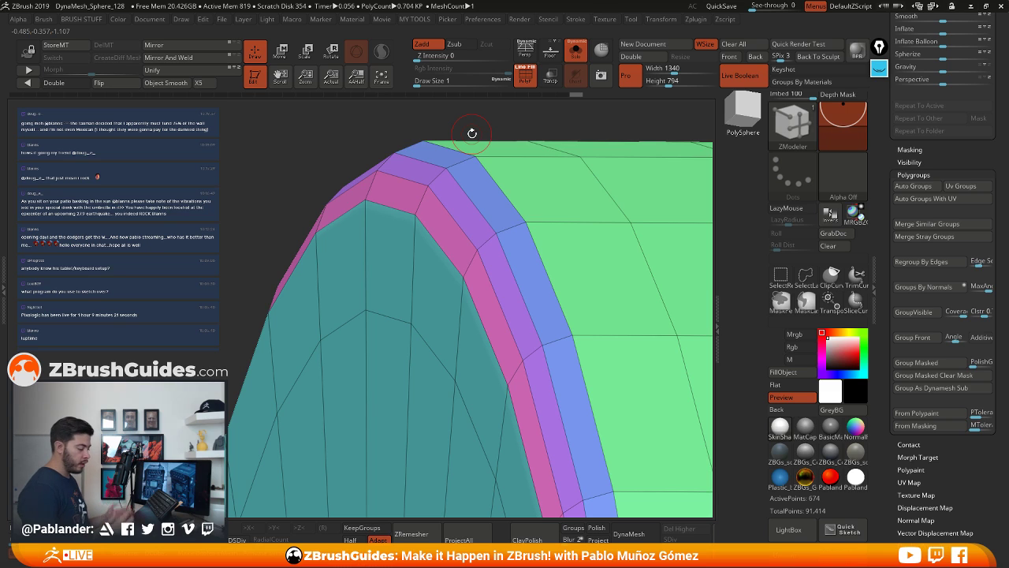
left_click(929, 287)
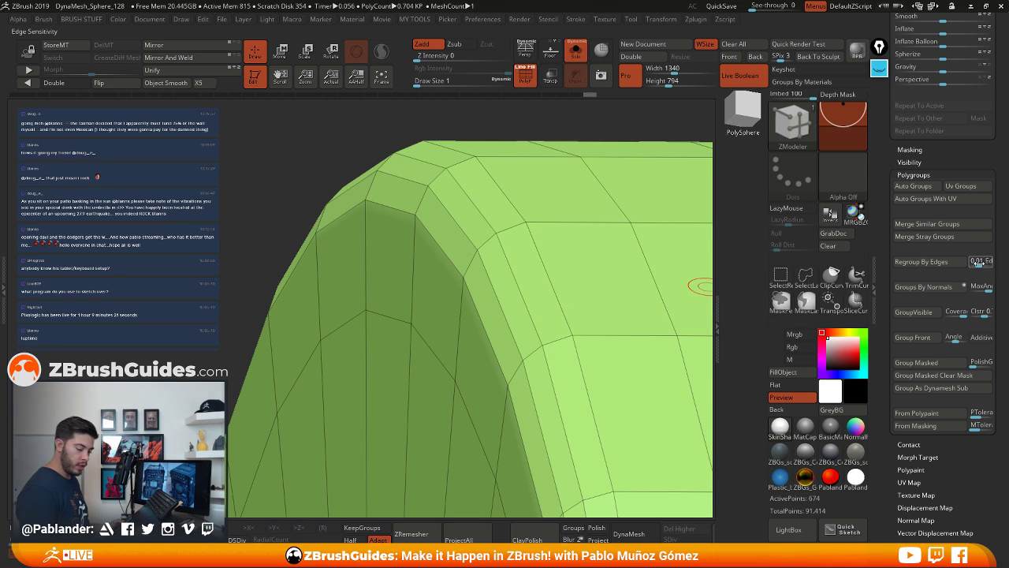
Lower the maximum angle tolerance to about 30.67 and group by normals, and regroup with a still lower tolerance
left_click_drag(982, 290, 976, 290)
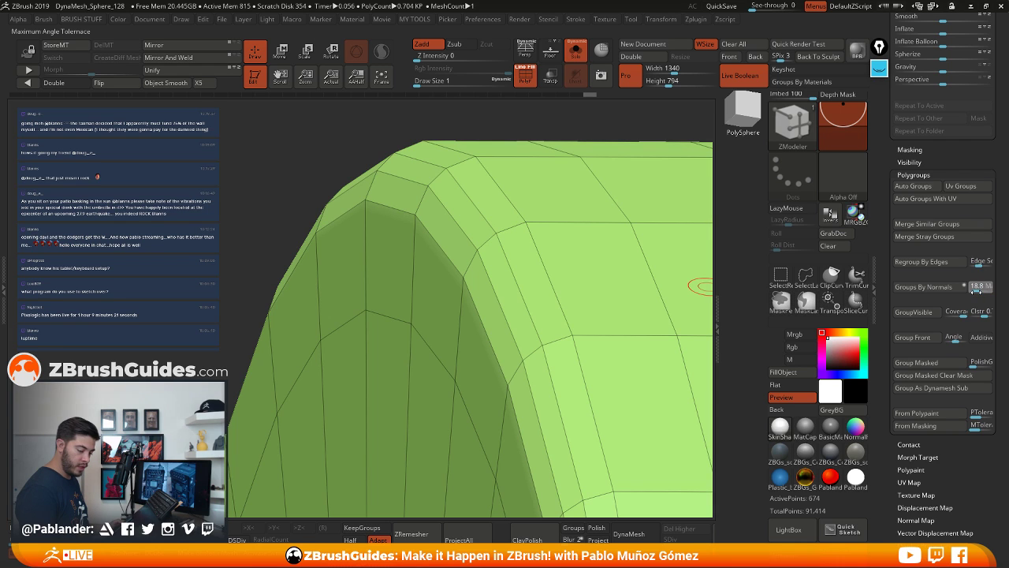
left_click(927, 293)
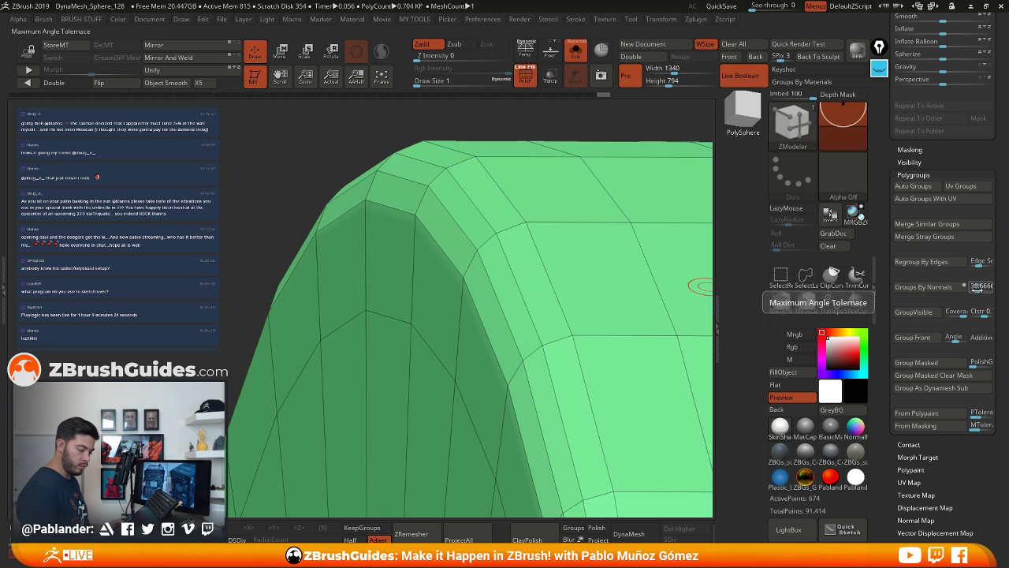
left_click_drag(979, 290, 975, 290)
left_click(949, 290)
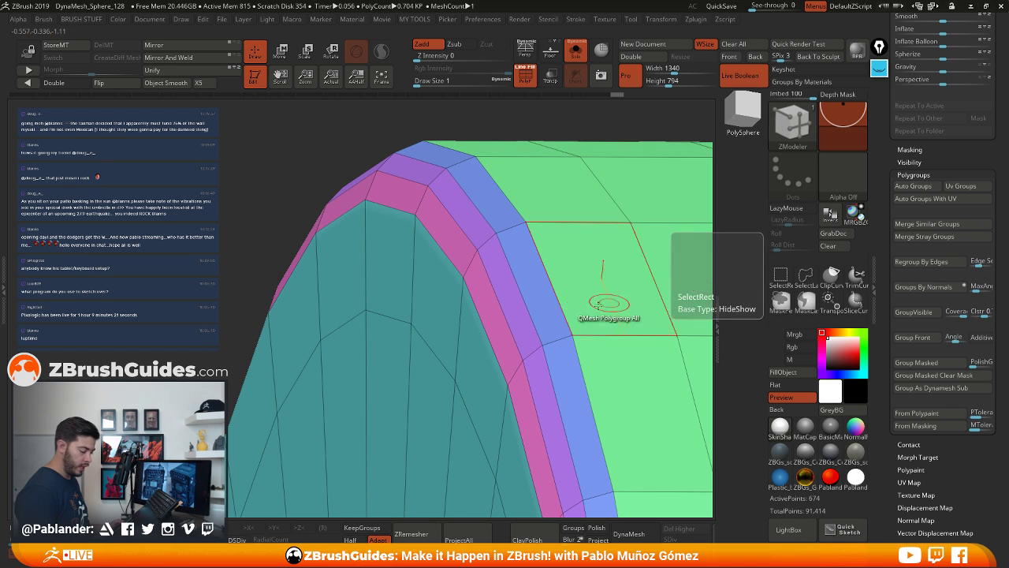
Isolate the beveled rim by hiding the cylinder's side, back cap and front cap, with double-sided display turned on
right_click_drag(608, 301, 492, 164, "ctrl")
right_click_drag(552, 317, 473, 207, "alt")
right_click_drag(544, 315, 492, 236, "ctrl")
right_click_drag(573, 346, 595, 300, "alt")
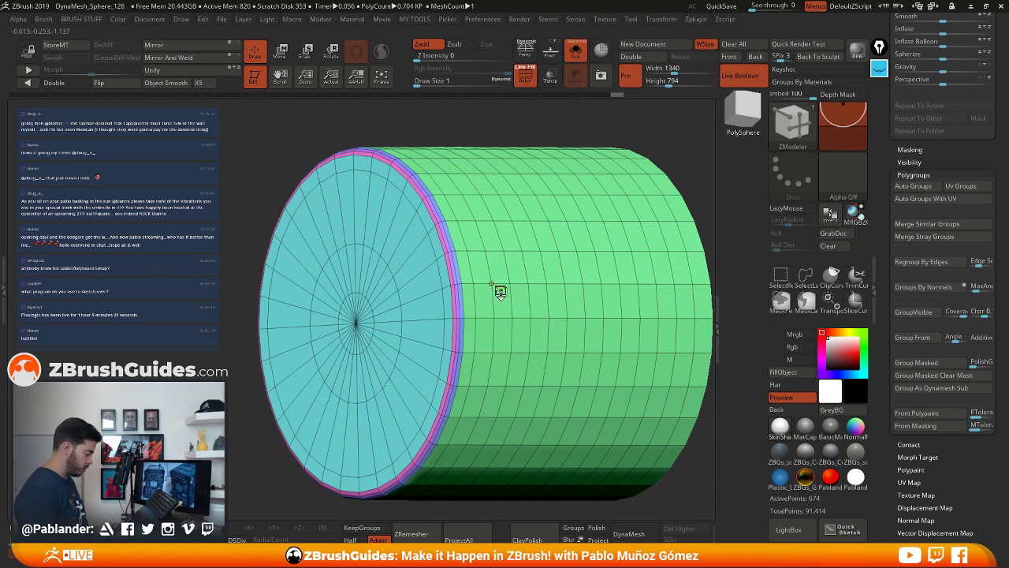
left_click(514, 319, "ctrl+shift")
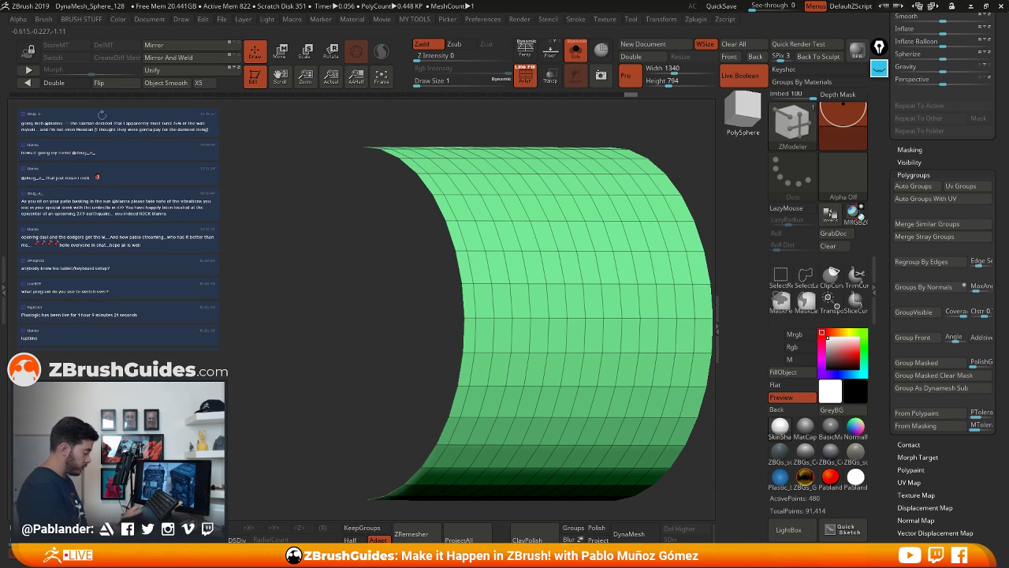
left_click(54, 83)
left_click_drag(220, 341, 211, 304, "ctrl+shift")
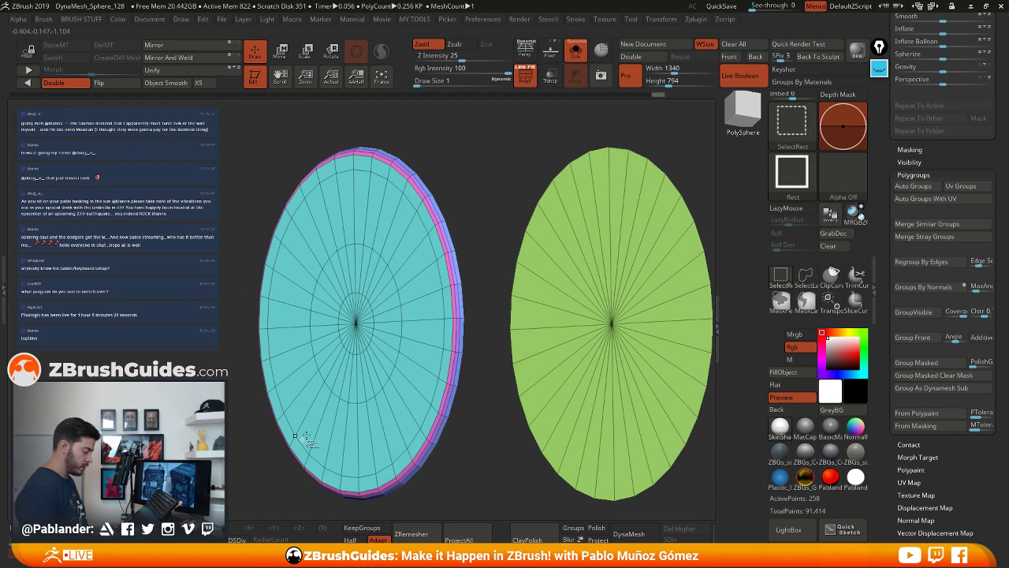
left_click(589, 284, "ctrl+shift")
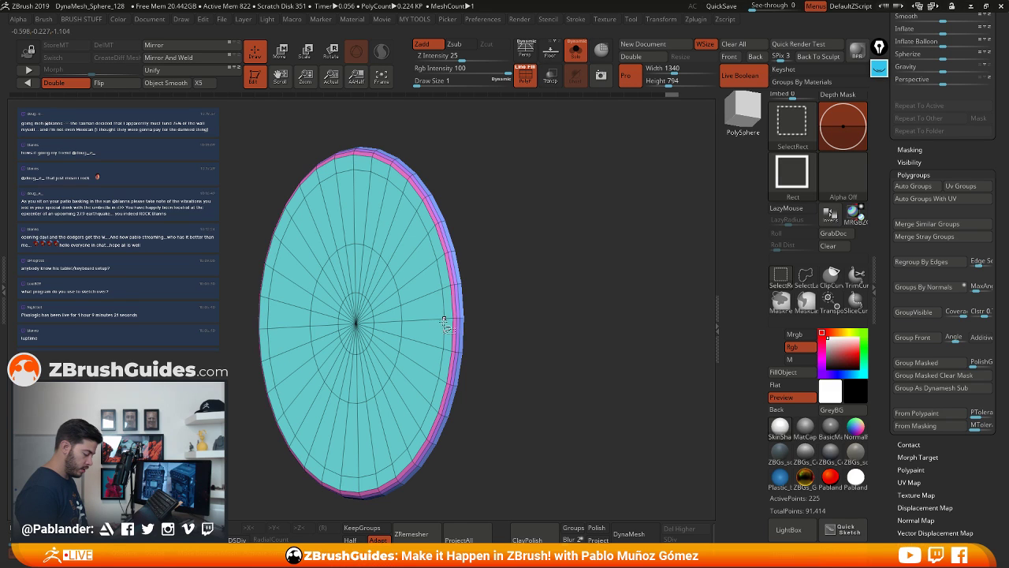
left_click(406, 328, "ctrl+alt+shift")
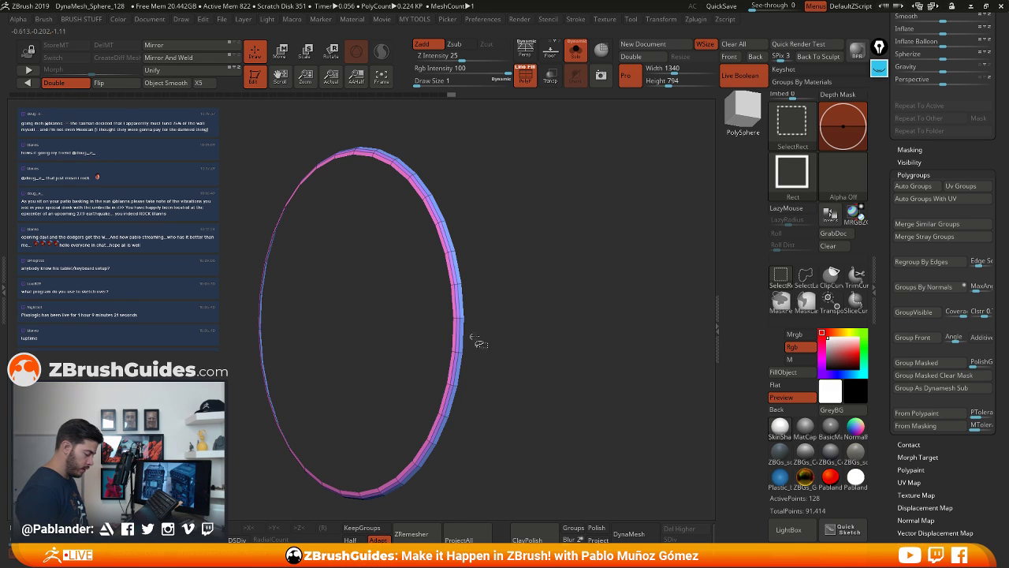
Assign the whole beveled rim to a single polygroup and unhide the rest of the cylinder
key("ctrl+w")
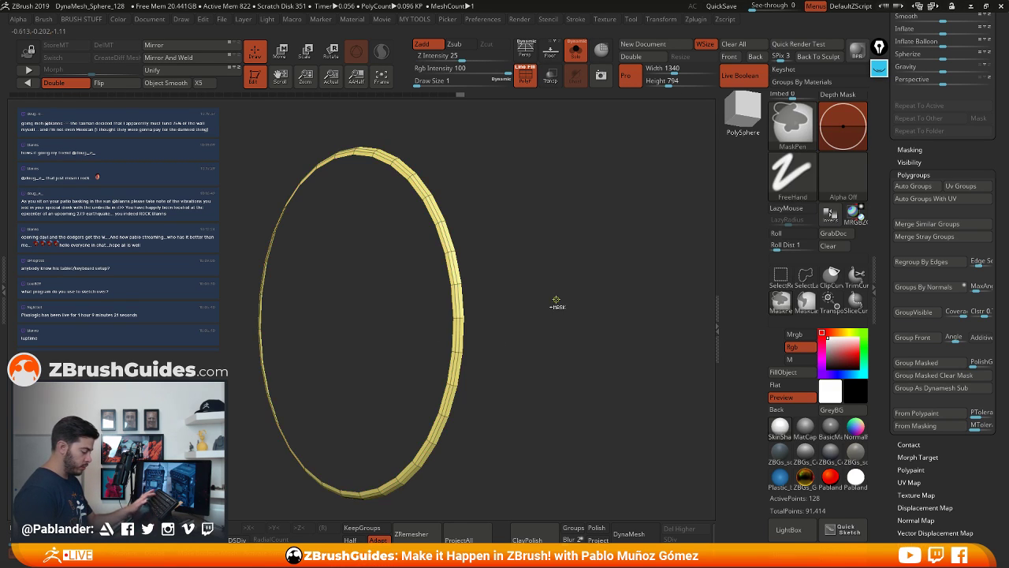
key("ctrl+w")
left_click(554, 295, "ctrl+shift")
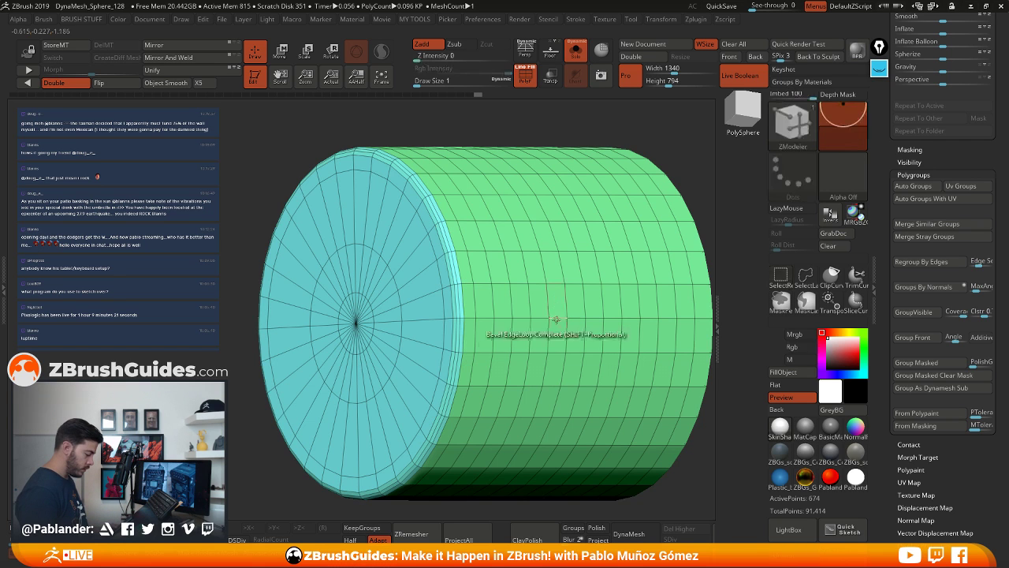
Isolate the front cap, give it a new polygroup, and unhide the whole cylinder
left_click(401, 321, "ctrl+shift")
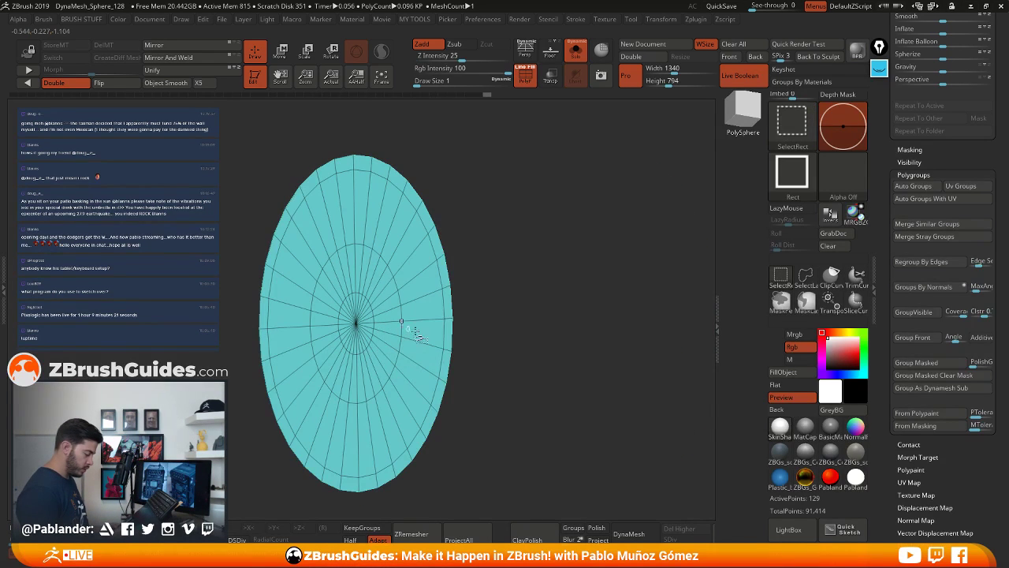
key("ctrl+w")
left_click(526, 318, "ctrl+shift")
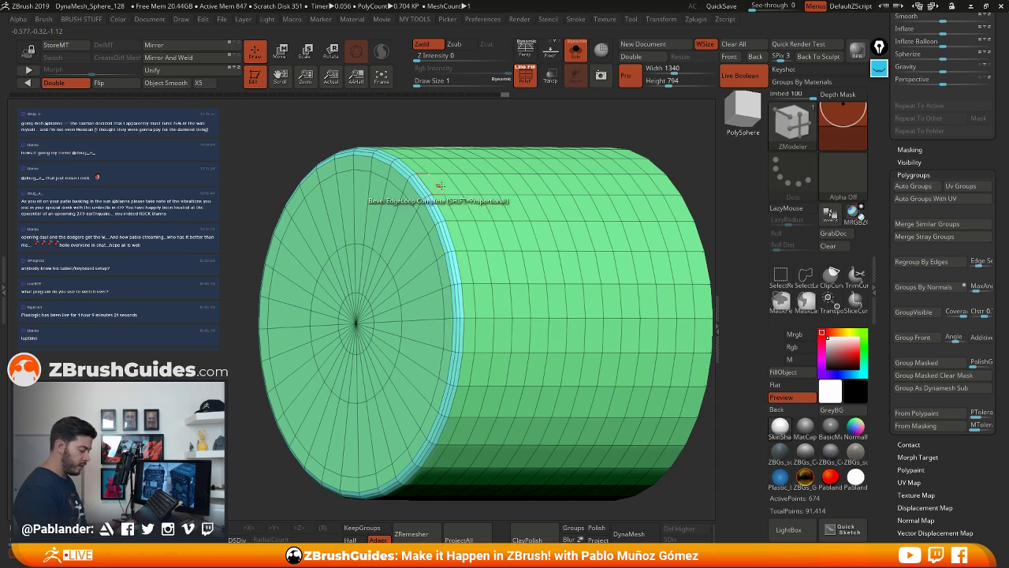
Turn off Solo mode and the polyframe display to show the round recess on the front panel
right_click_drag(516, 322, 540, 308)
left_click_drag(541, 306, 468, 305)
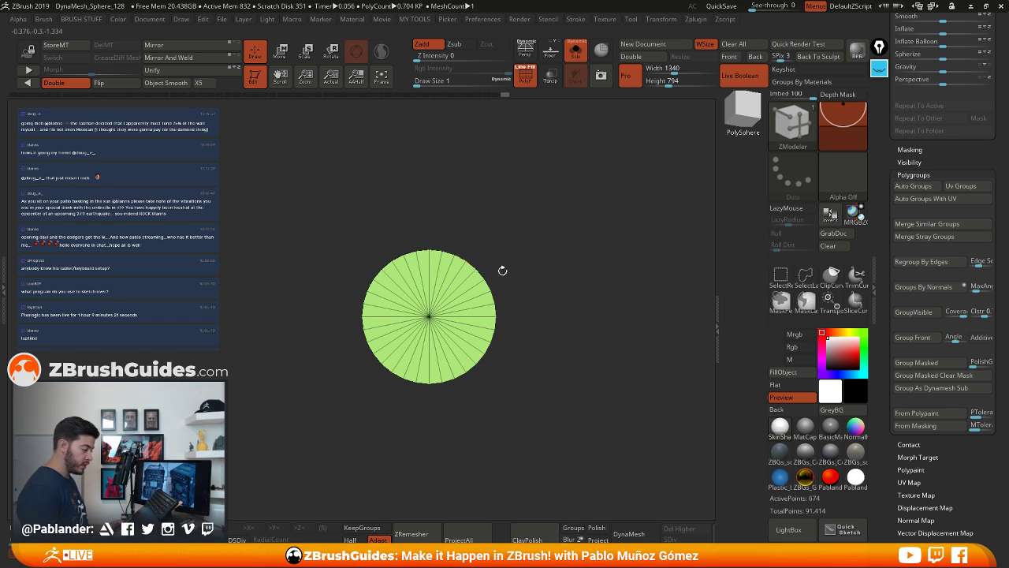
left_click_drag(502, 270, 558, 170)
left_click(576, 55)
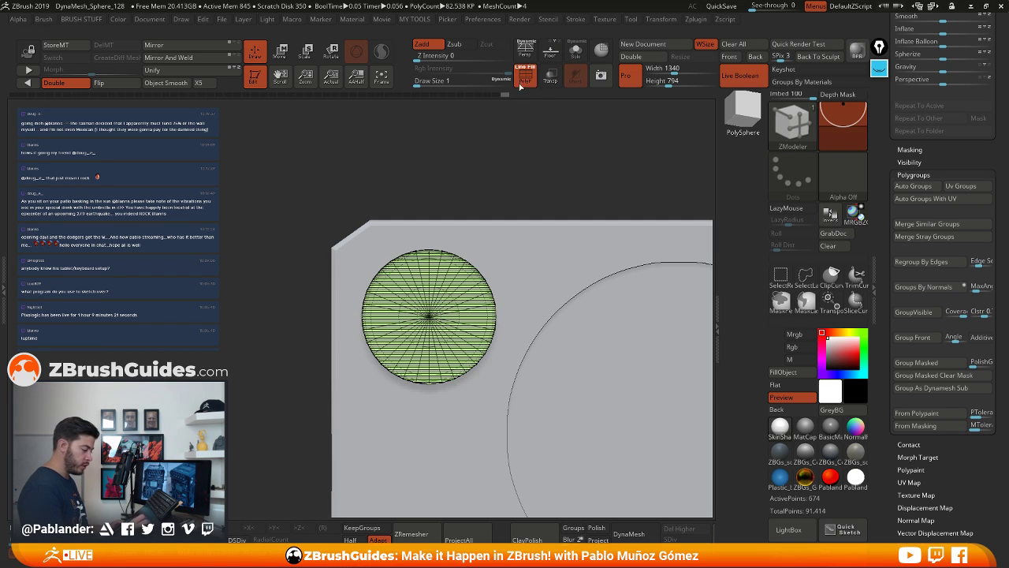
left_click(524, 77)
right_click_drag(511, 261, 556, 270)
mouse_move(556, 269)
left_mouse_down()
mouse_move(544, 261)
mouse_move(561, 253)
left_mouse_up()
right_click_drag(561, 253, 552, 257)
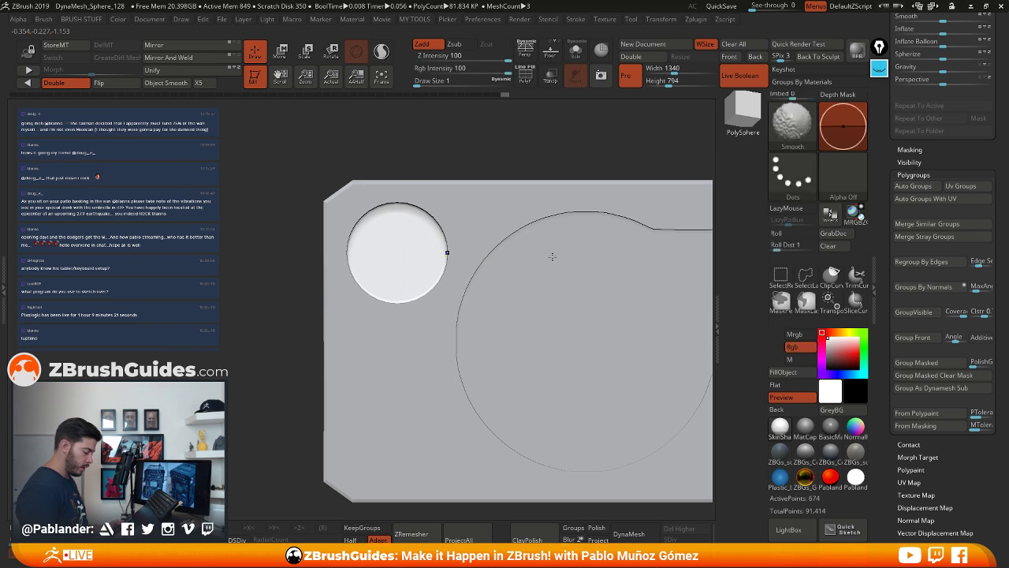
Duplicate the round cutter straight down to the panel's lower corner for a second knob recess, and clear the mask
right_click_drag(488, 222, 482, 207, "alt")
key("w")
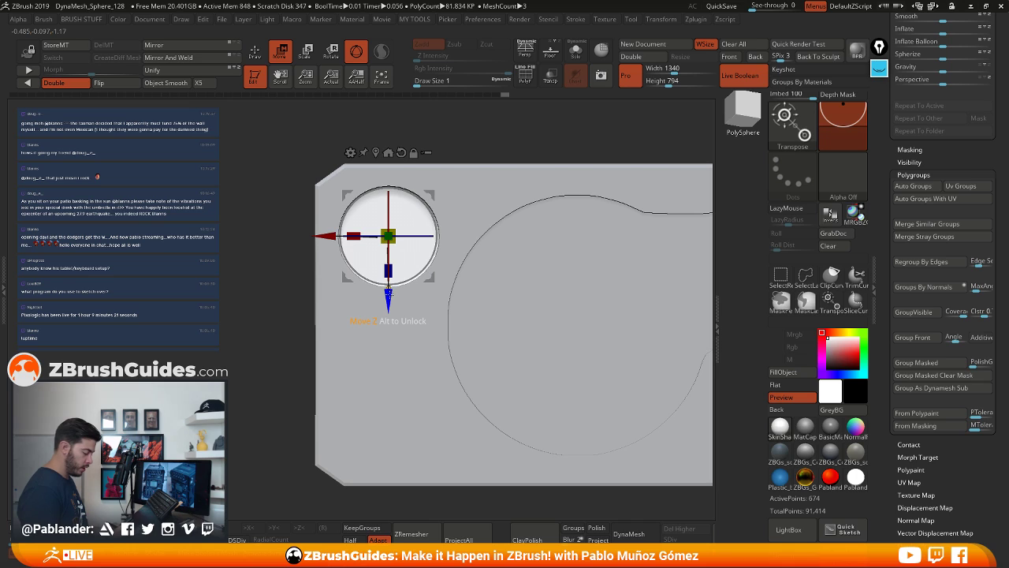
left_click_drag(388, 296, 389, 473, "ctrl")
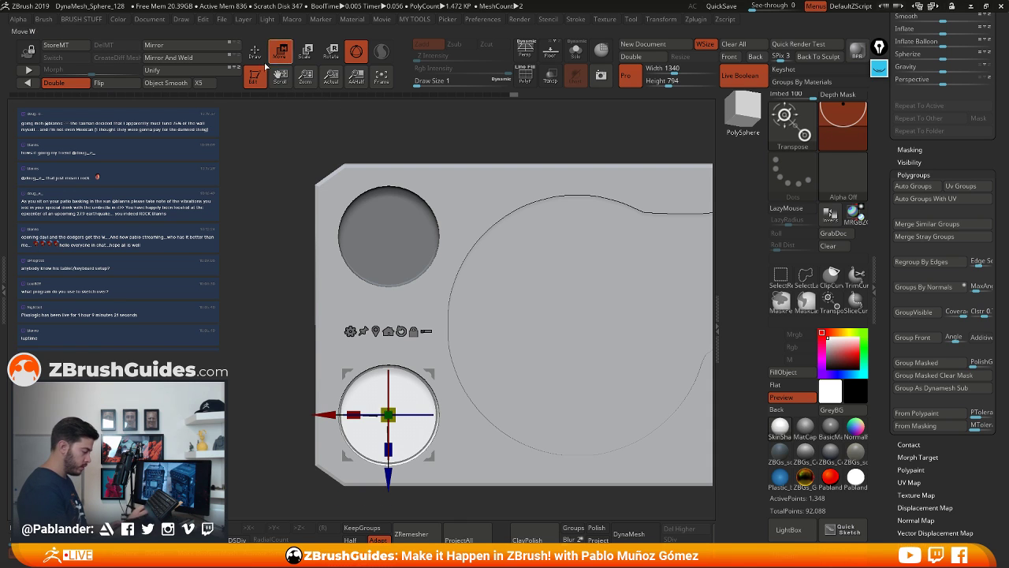
left_click_drag(207, 180, 270, 408, "ctrl")
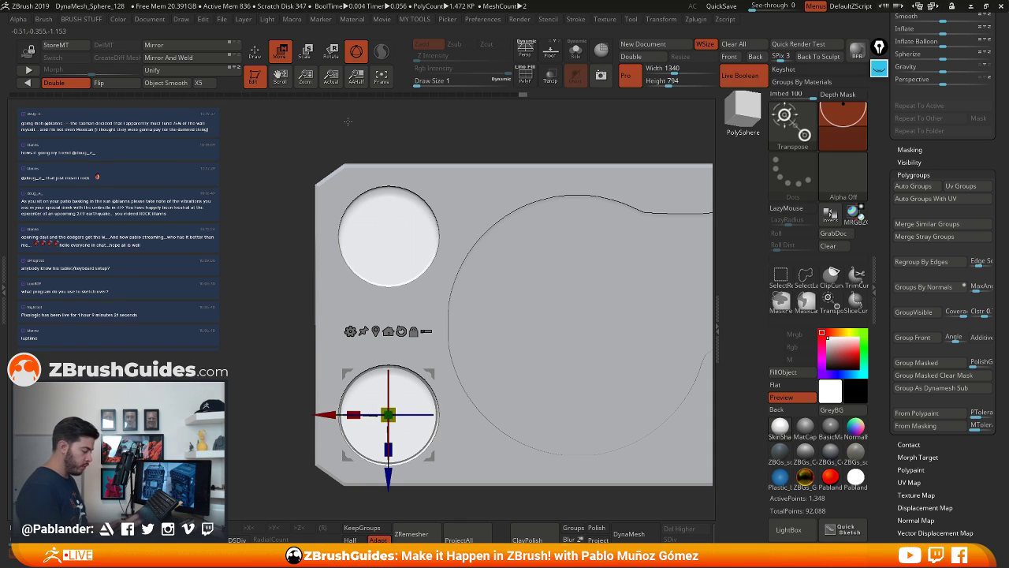
key("q")
mouse_move(460, 208)
right_mouse_down("ctrl")
mouse_move(581, 283)
mouse_move(511, 286)
right_mouse_up("ctrl")
right_click_drag(606, 256, 597, 281)
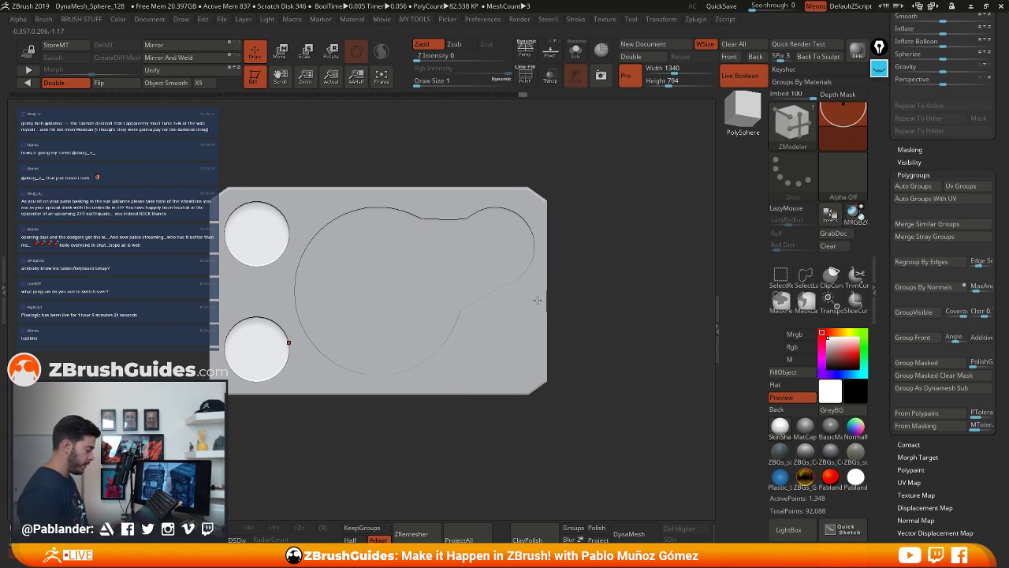
mouse_move(606, 343)
left_mouse_down()
mouse_move(596, 354)
mouse_move(604, 351)
left_mouse_up()
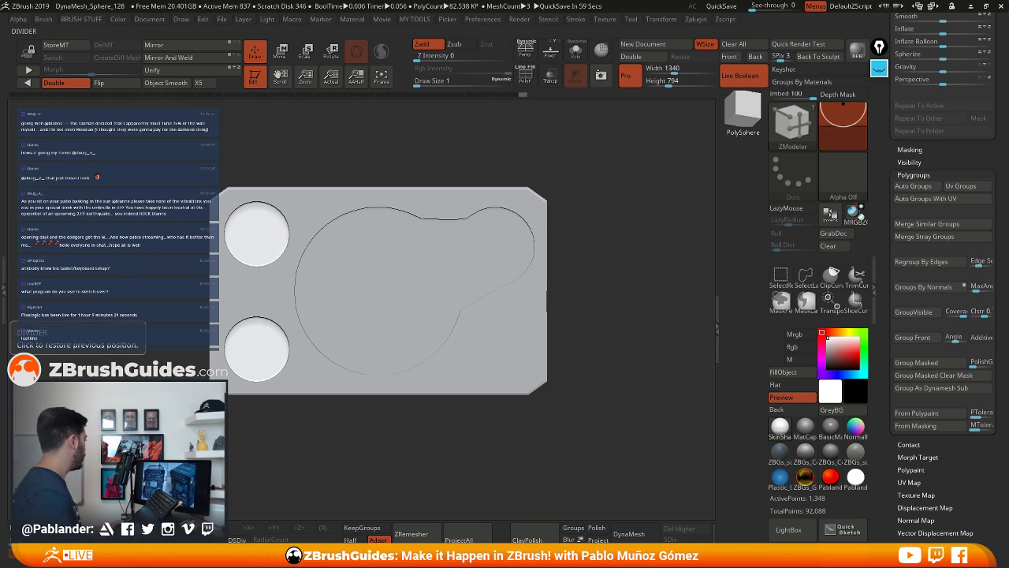
Bring up the Sony Jackal reference photo and circle in yellow the corner screws beside the contrast and selector knobs
right_click_drag(0, 489, 303, 281)
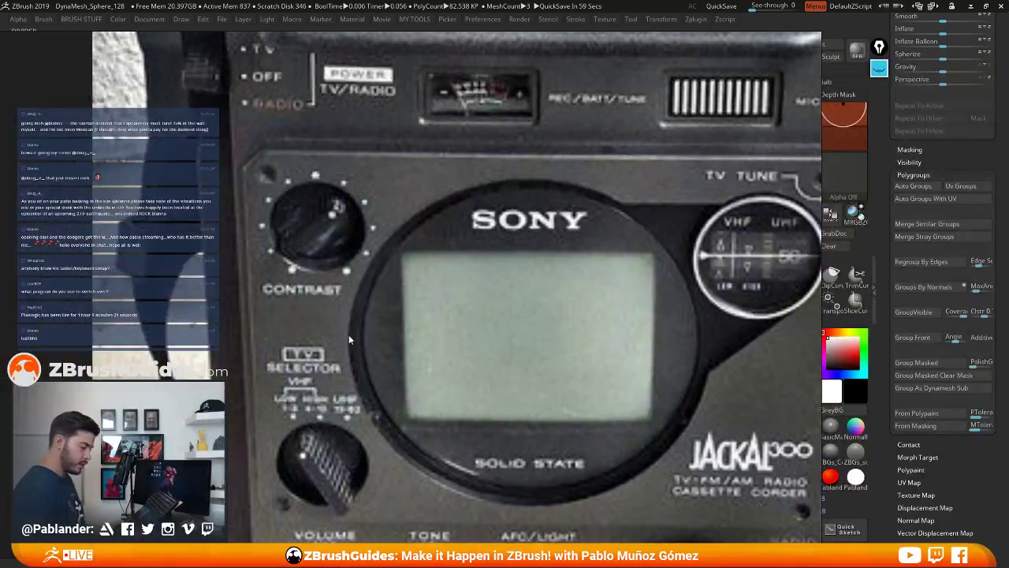
left_click(880, 69)
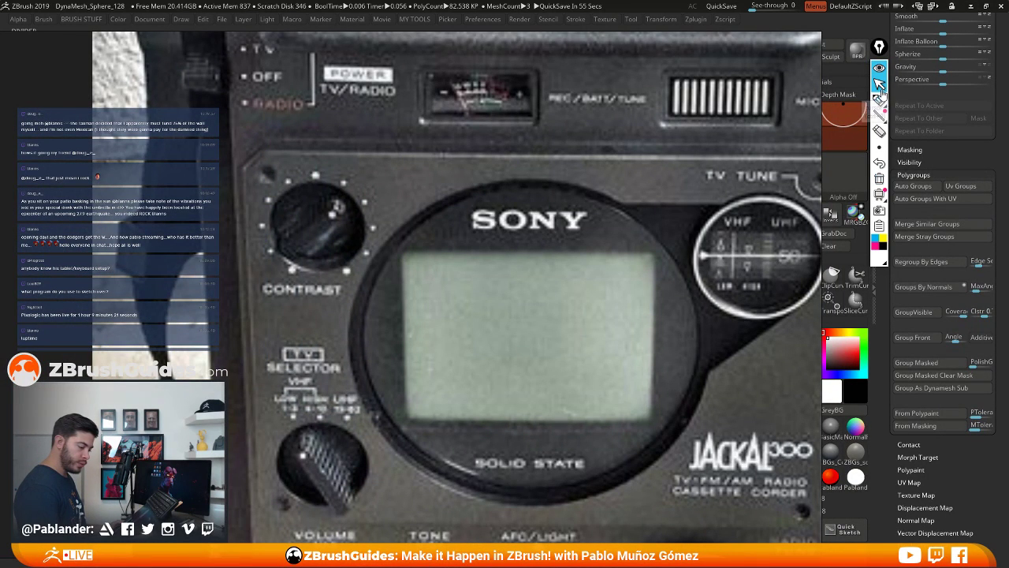
left_click(879, 100)
left_click(881, 238)
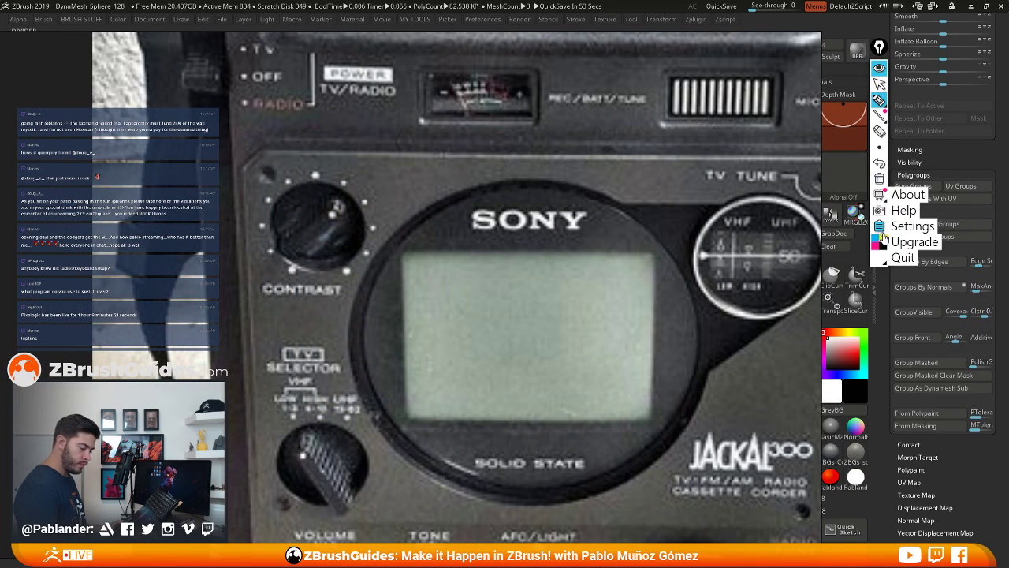
left_click(882, 246)
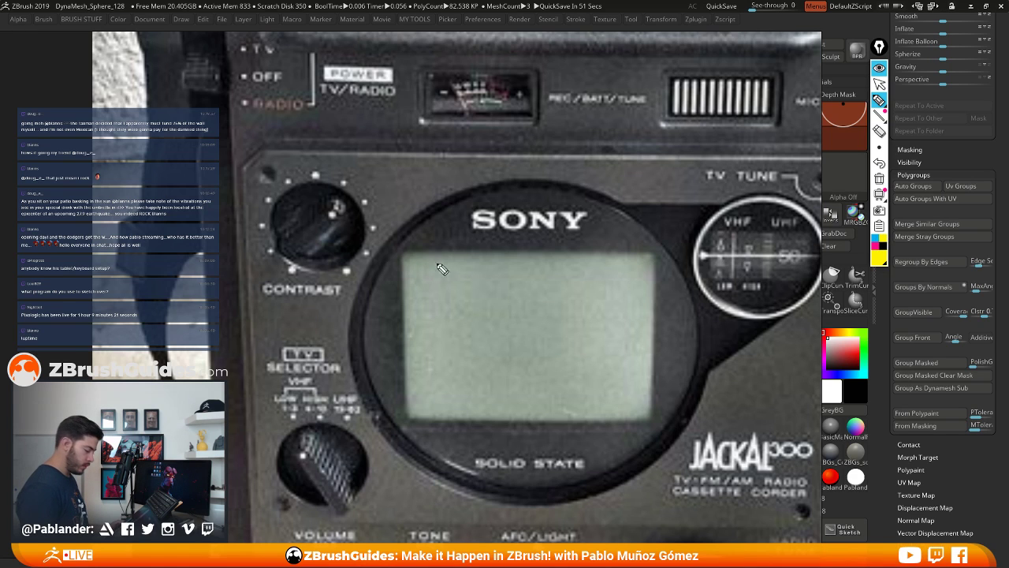
left_click_drag(272, 160, 268, 161)
left_click_drag(294, 513, 285, 506)
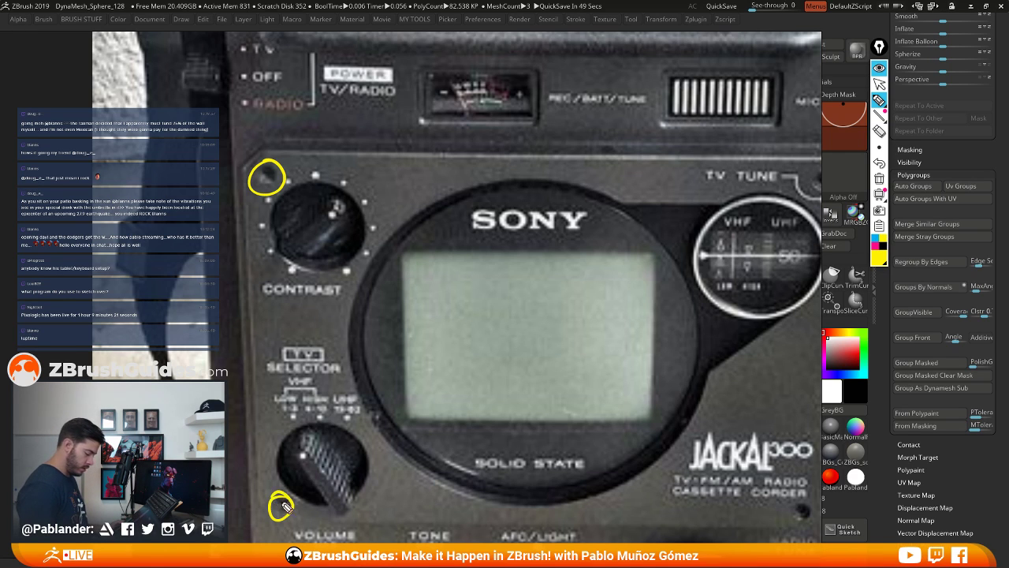
Circle the two remaining corner screws in yellow and outline the screen-and-dial recess and both knobs in blue on the reference photo
left_click_drag(817, 514, 811, 503)
left_click_drag(816, 186, 812, 181)
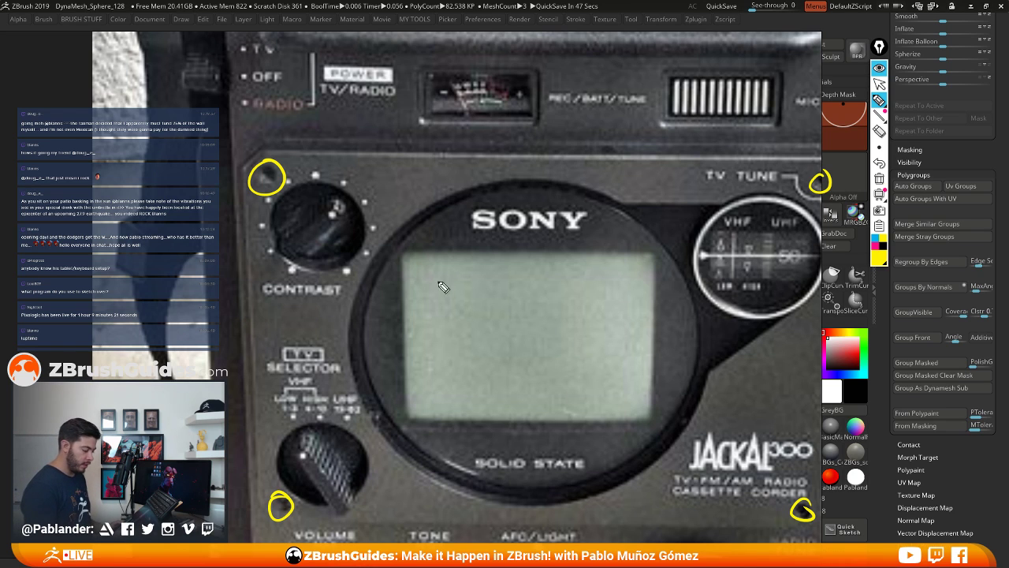
left_click(879, 239)
mouse_move(780, 204)
left_mouse_down()
mouse_move(508, 180)
mouse_move(631, 477)
mouse_move(784, 201)
left_mouse_up()
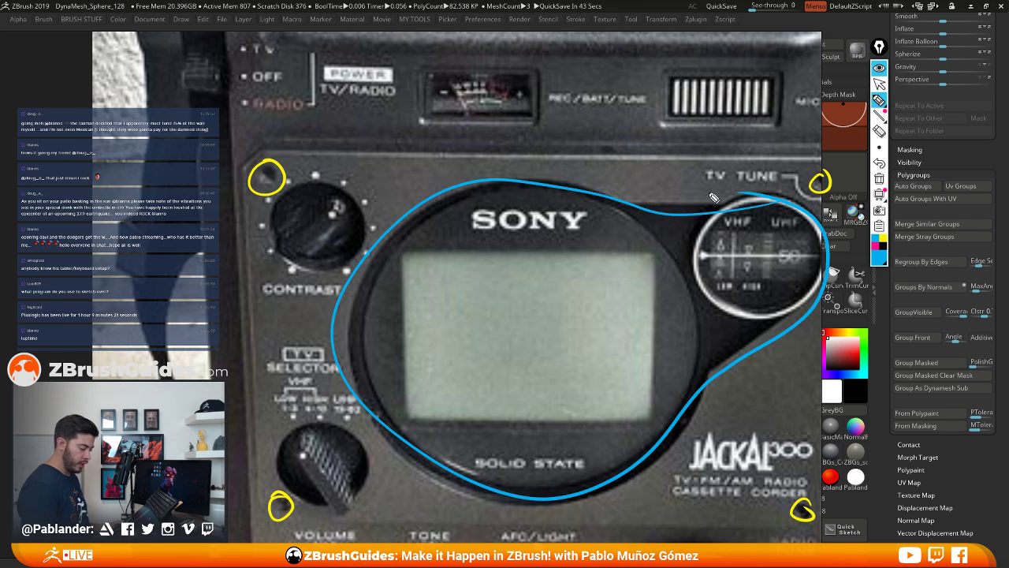
left_click_drag(325, 189, 367, 227)
mouse_move(357, 445)
left_mouse_down()
mouse_move(338, 514)
mouse_move(339, 428)
left_mouse_up()
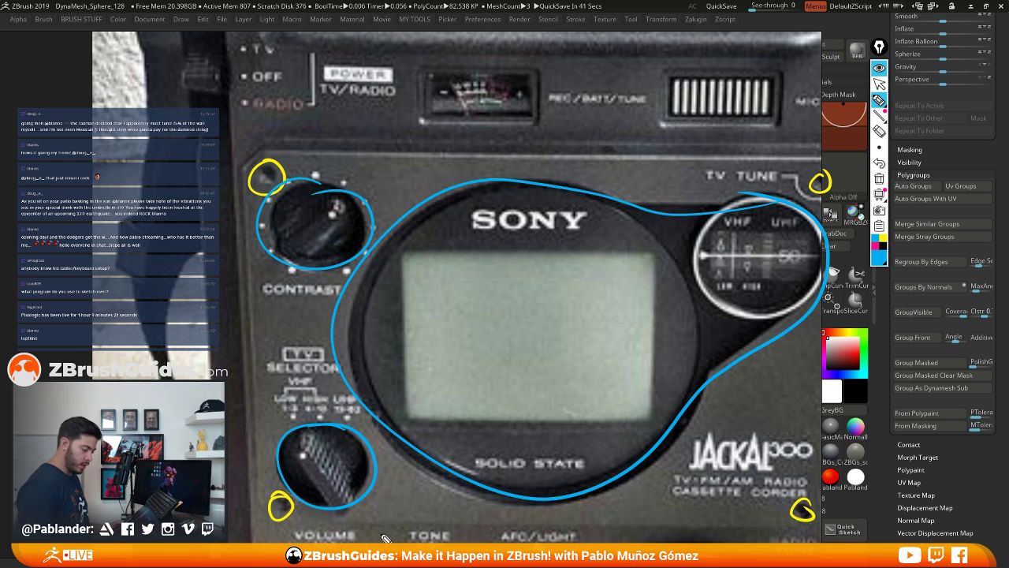
Mark in pink the round screen bezel and tuning dial, their inner rectangles, and an arrow from the dial to the screen
left_click(880, 252)
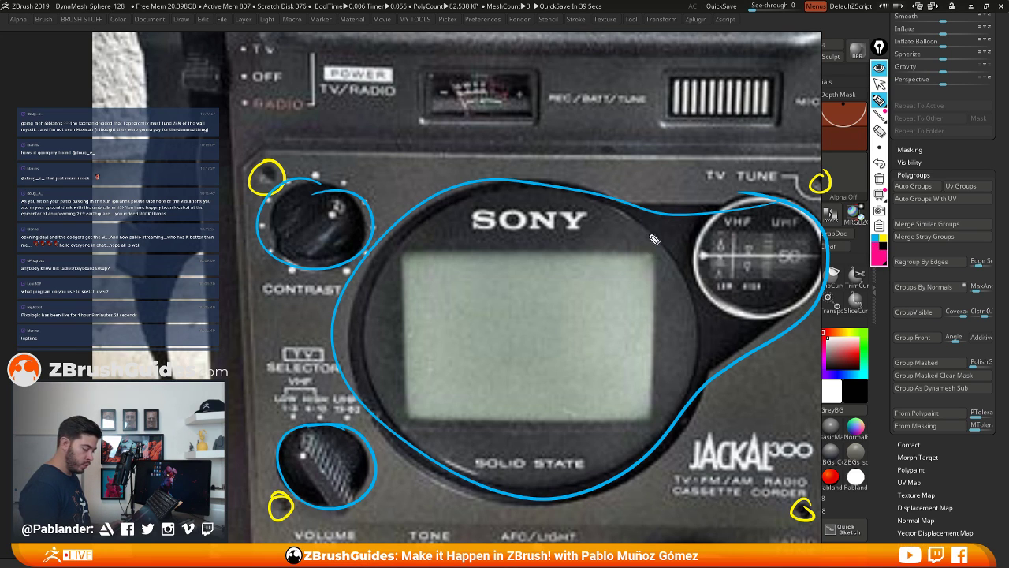
mouse_move(654, 239)
left_mouse_down()
mouse_move(467, 193)
mouse_move(496, 487)
mouse_move(662, 236)
left_mouse_up()
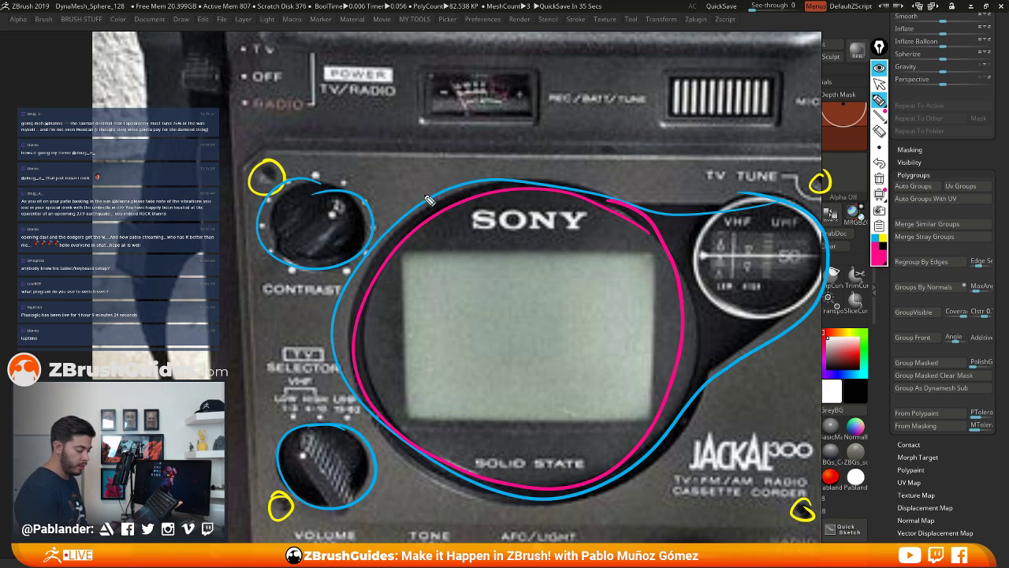
mouse_move(779, 219)
left_mouse_down()
mouse_move(744, 207)
mouse_move(780, 214)
left_mouse_up()
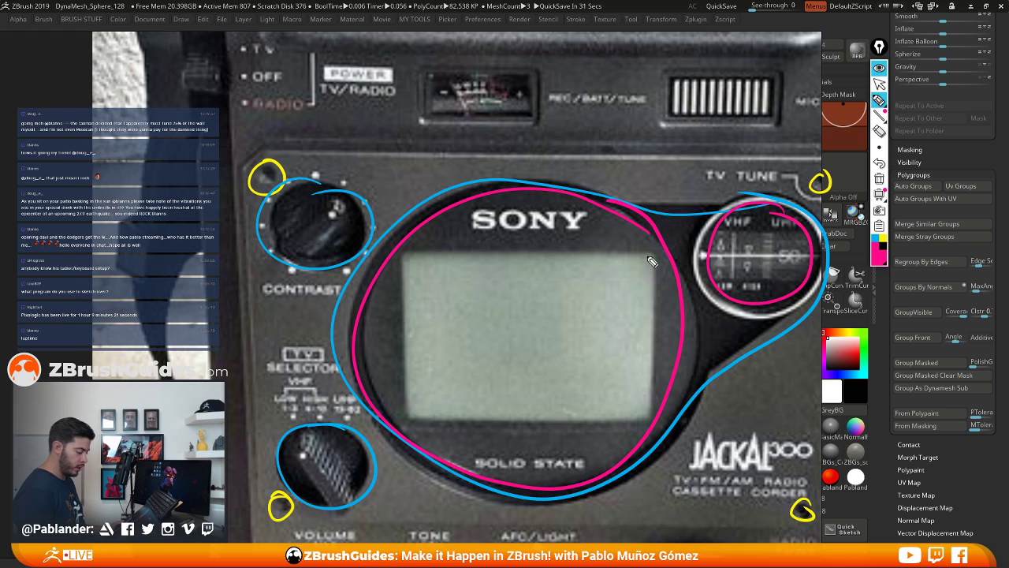
mouse_move(660, 259)
left_mouse_down()
mouse_move(413, 259)
mouse_move(411, 424)
mouse_move(653, 417)
mouse_move(655, 404)
left_mouse_up()
mouse_move(732, 265)
left_mouse_down()
mouse_move(720, 244)
mouse_move(795, 289)
mouse_move(809, 233)
left_mouse_up()
mouse_move(735, 272)
left_mouse_down()
mouse_move(613, 321)
mouse_move(651, 325)
left_mouse_up()
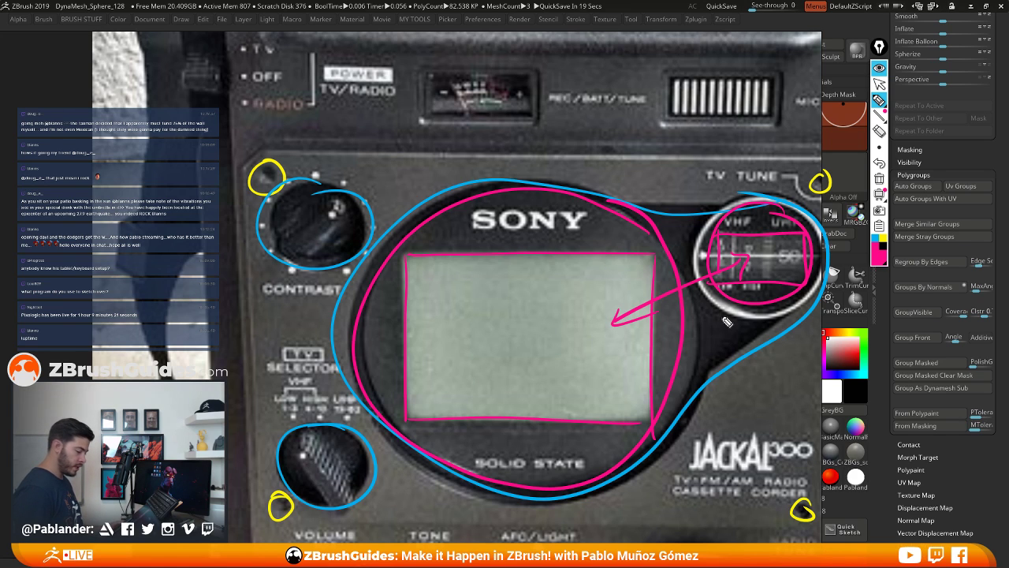
Circle the contrast knob in yellow, and dismiss the annotations and the reference photo
left_click(881, 240)
mouse_move(339, 201)
left_mouse_down()
mouse_move(269, 211)
mouse_move(316, 242)
mouse_move(277, 262)
mouse_move(296, 228)
left_mouse_up()
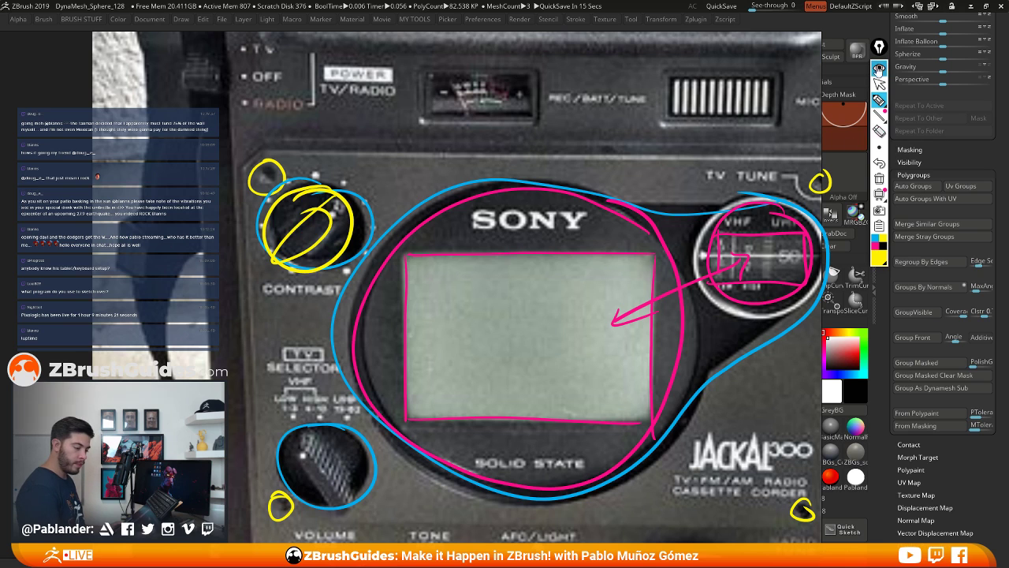
left_click(879, 69)
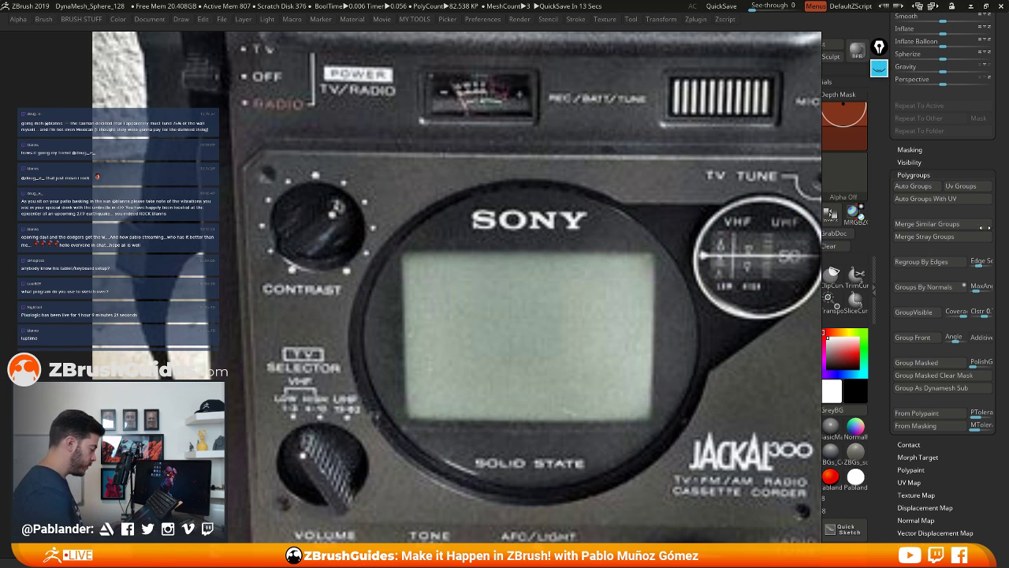
right_click_drag(595, 432, 0, 395)
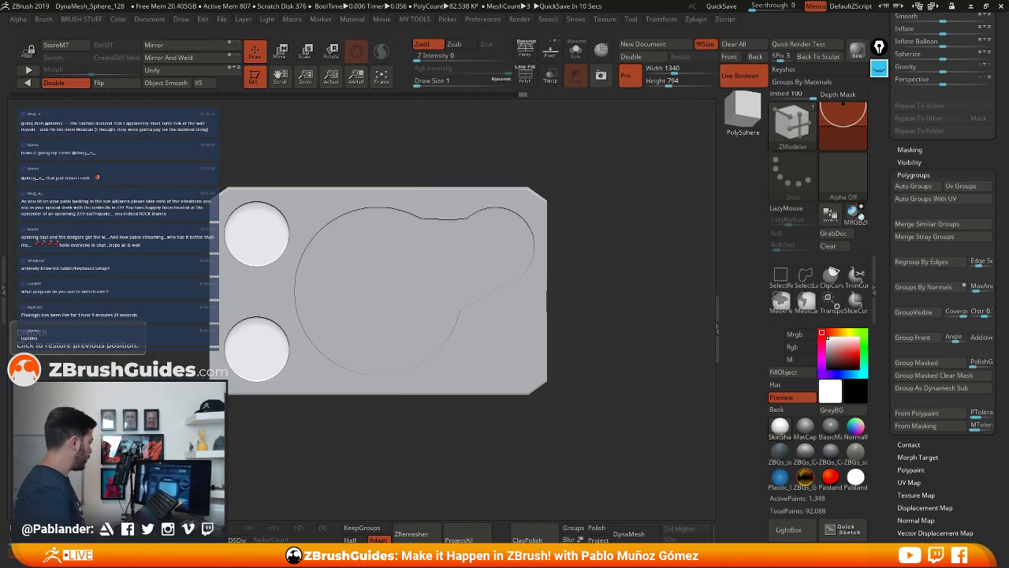
Quick-save the project, and switch Solo mode on and off to check the knob cutters
left_click_drag(626, 259, 557, 237)
left_click(721, 6)
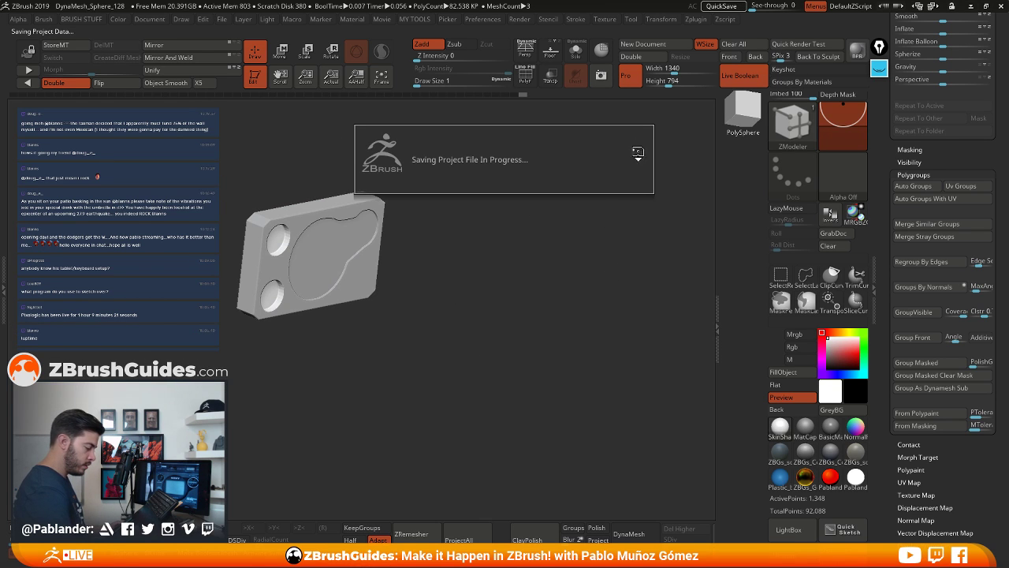
left_click(576, 50)
left_click(576, 51)
left_click_drag(553, 216, 585, 154, "shift")
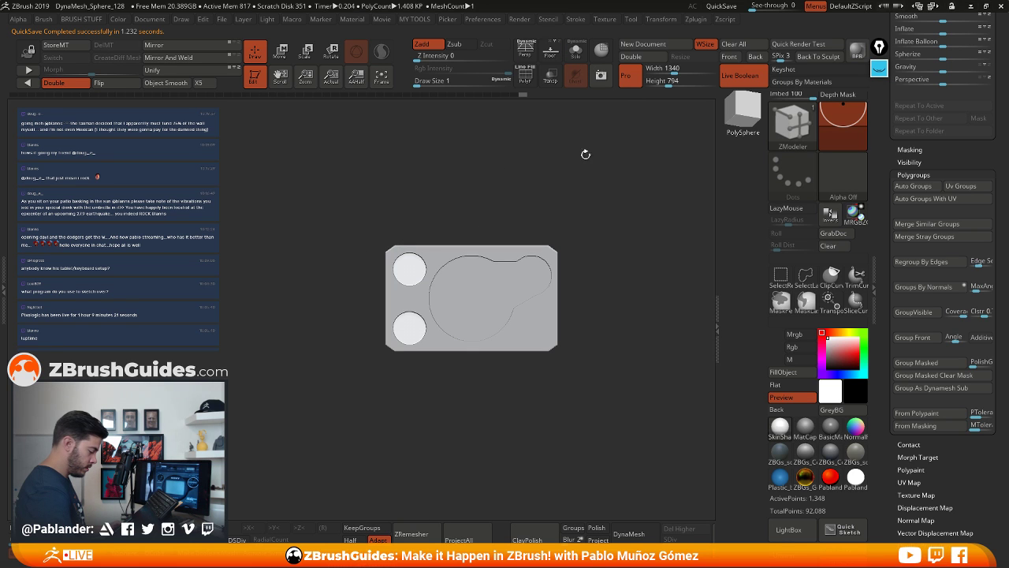
Make the R_side, L_side and Body folders visible so the front panel shows on the complete model
scroll(914, 141, "up", 10)
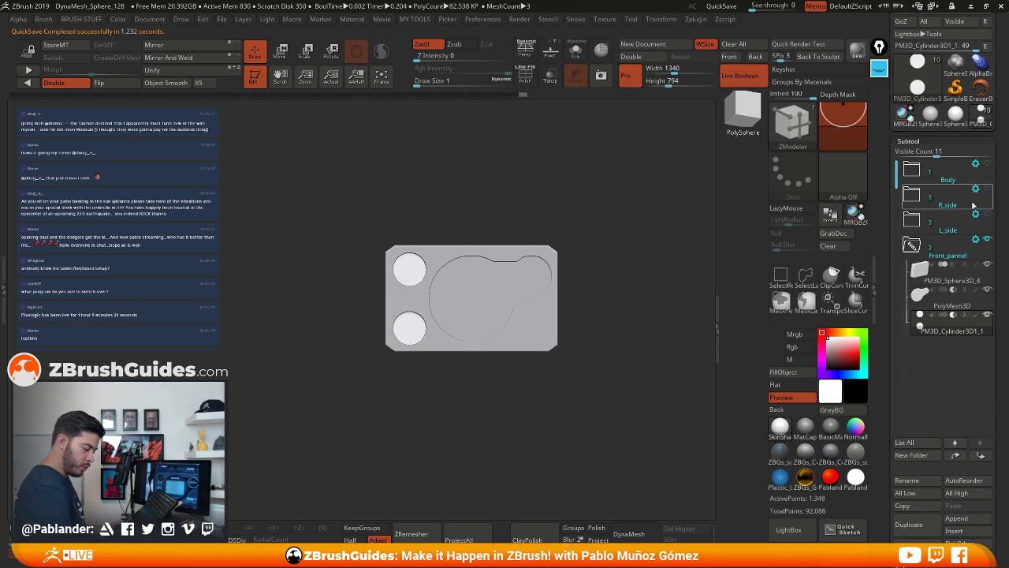
left_click(984, 189)
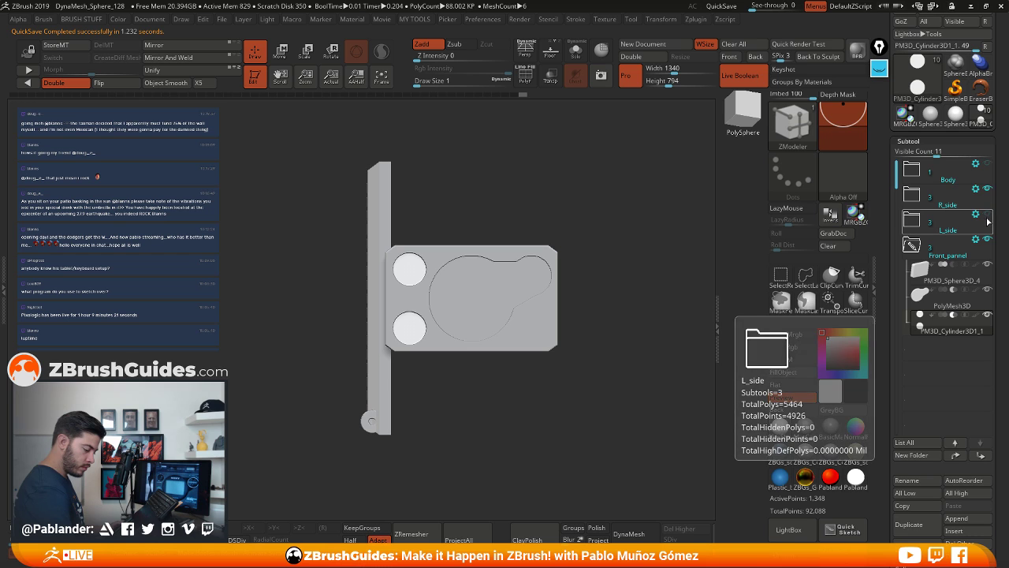
left_click(987, 215)
left_click(987, 163)
left_click_drag(608, 176, 598, 199)
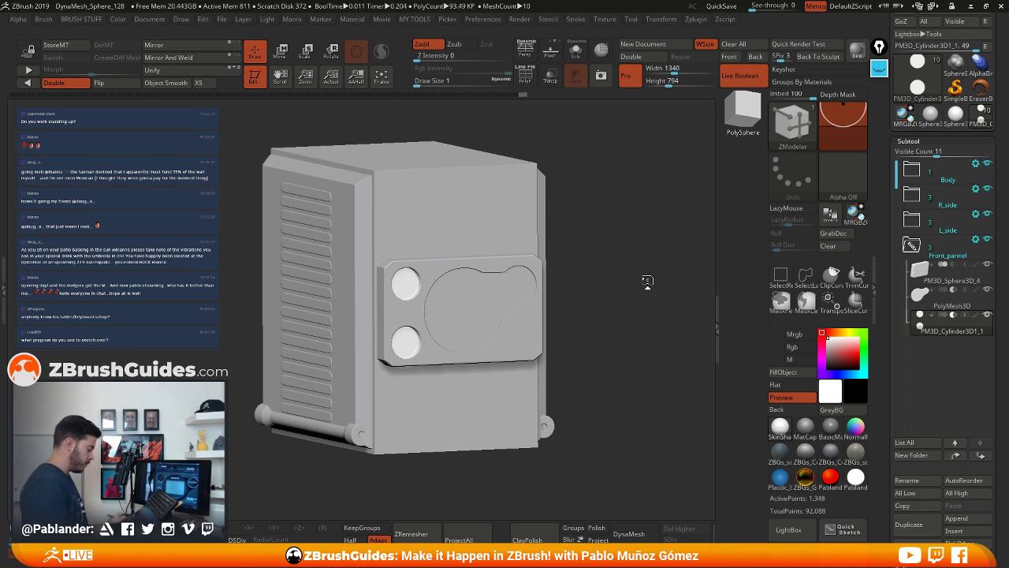
left_click_drag(612, 217, 612, 214)
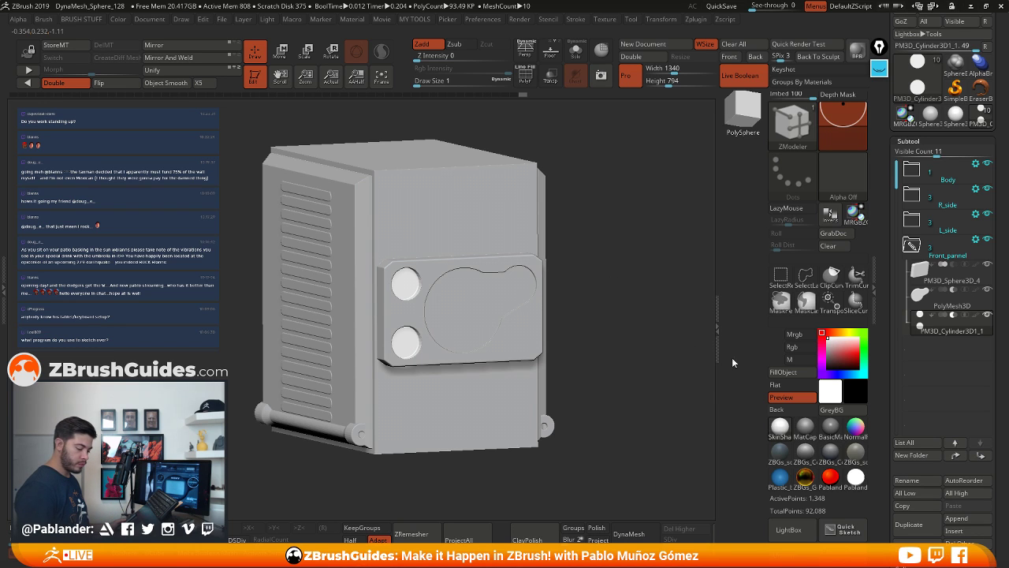
left_click_drag(885, 380, 889, 321)
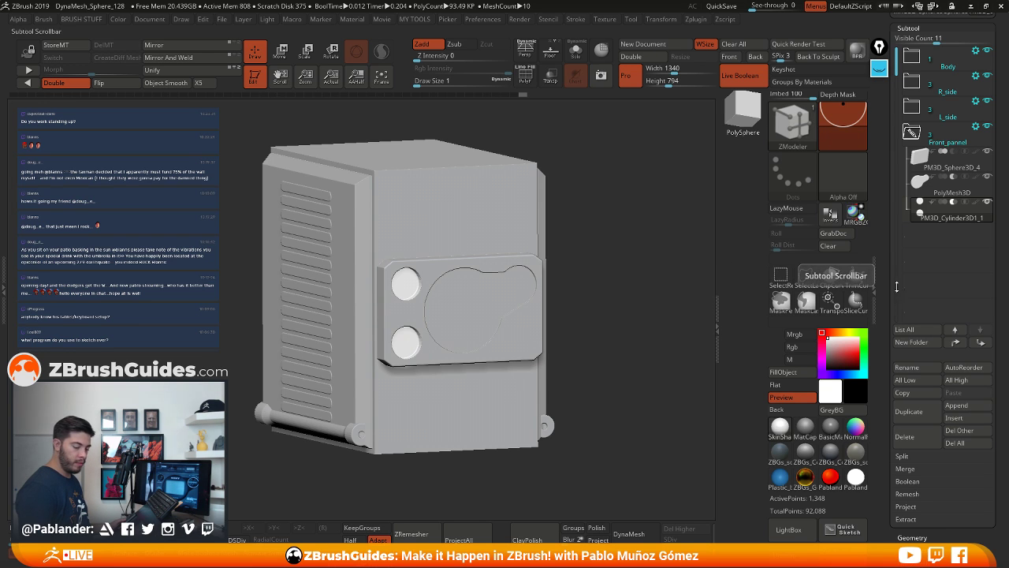
left_click_drag(886, 289, 890, 342)
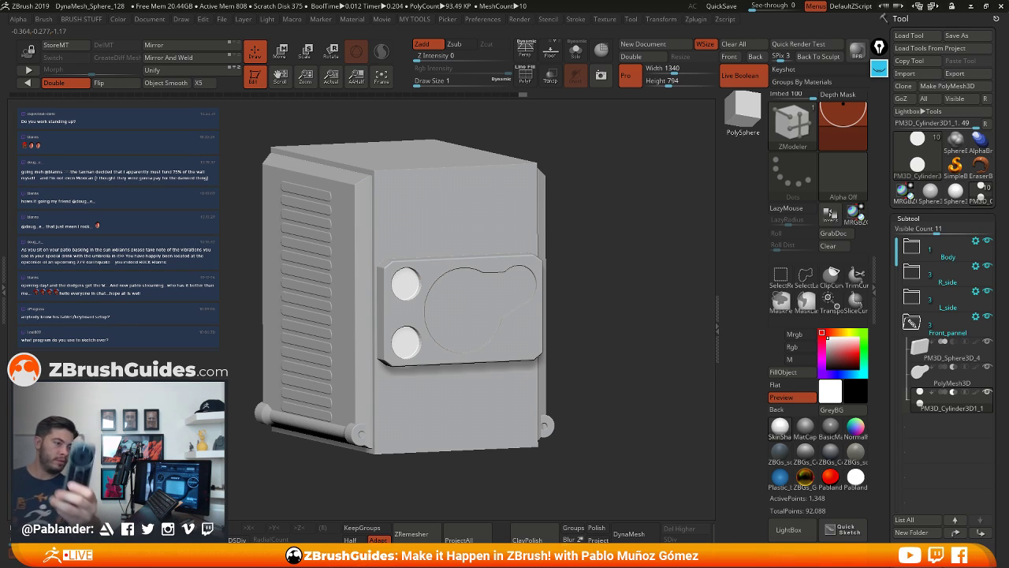
key("F1")
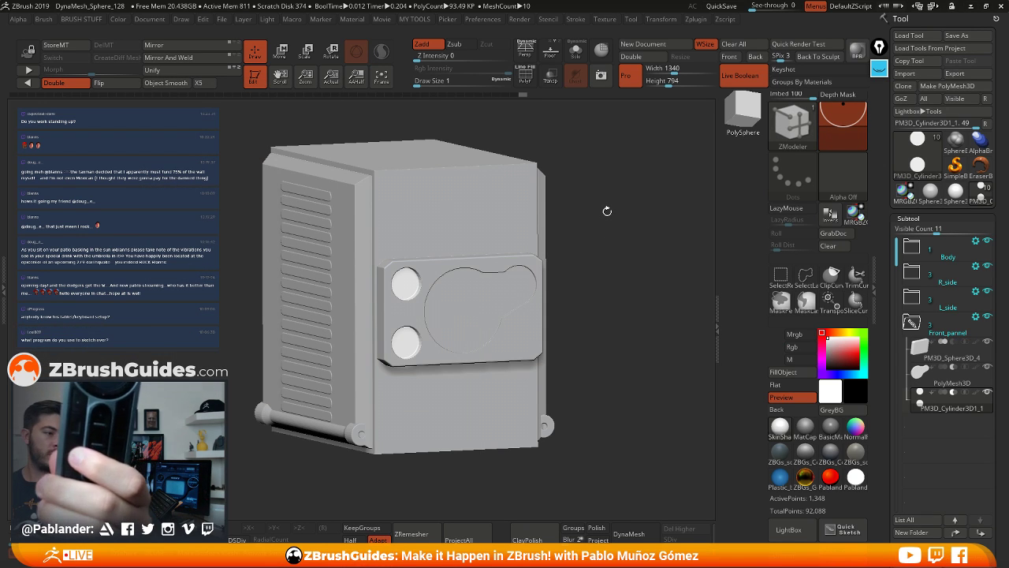
key("F1")
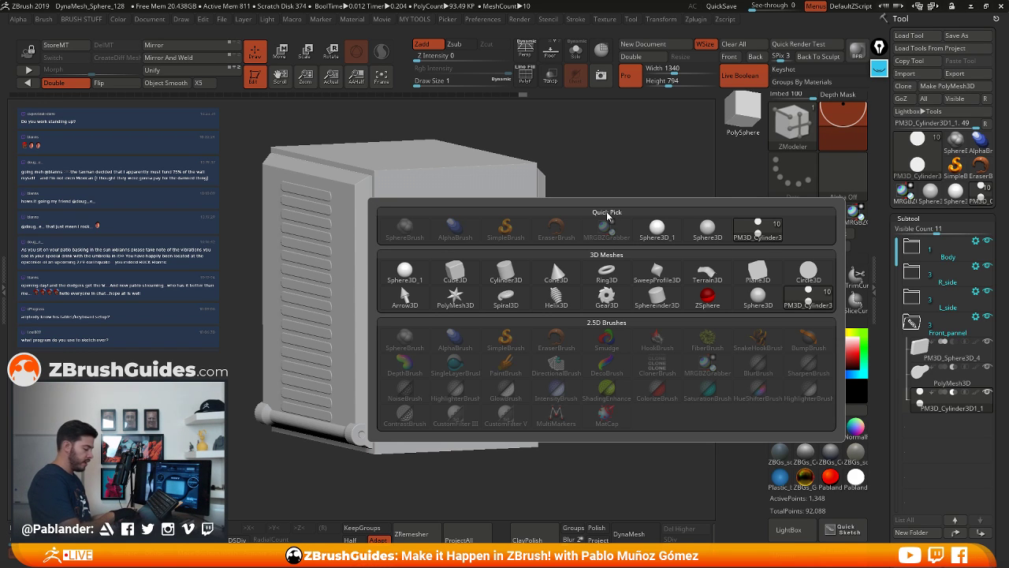
left_click_drag(623, 192, 612, 188)
left_click_drag(612, 270, 625, 269)
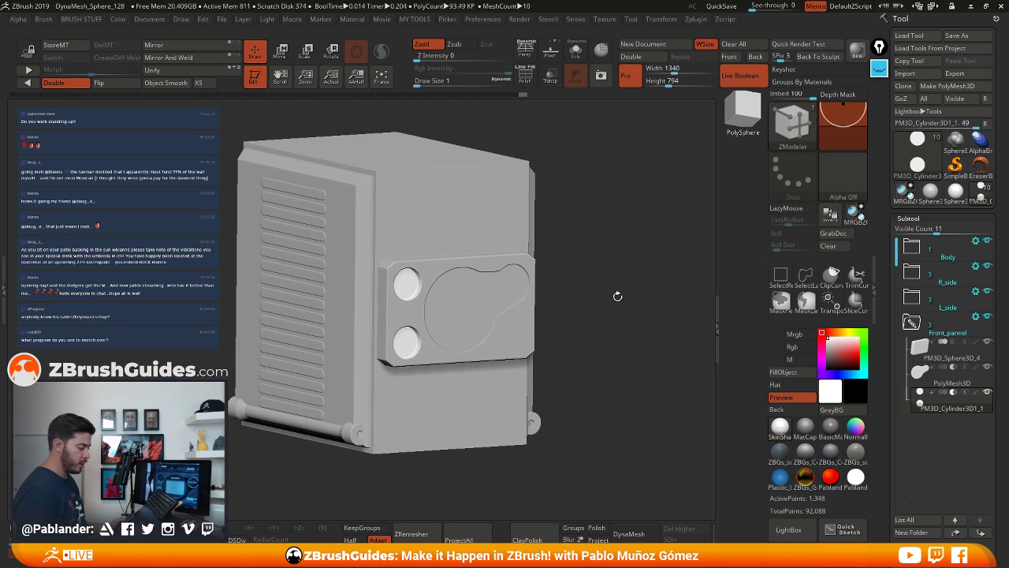
left_click_drag(613, 304, 617, 305)
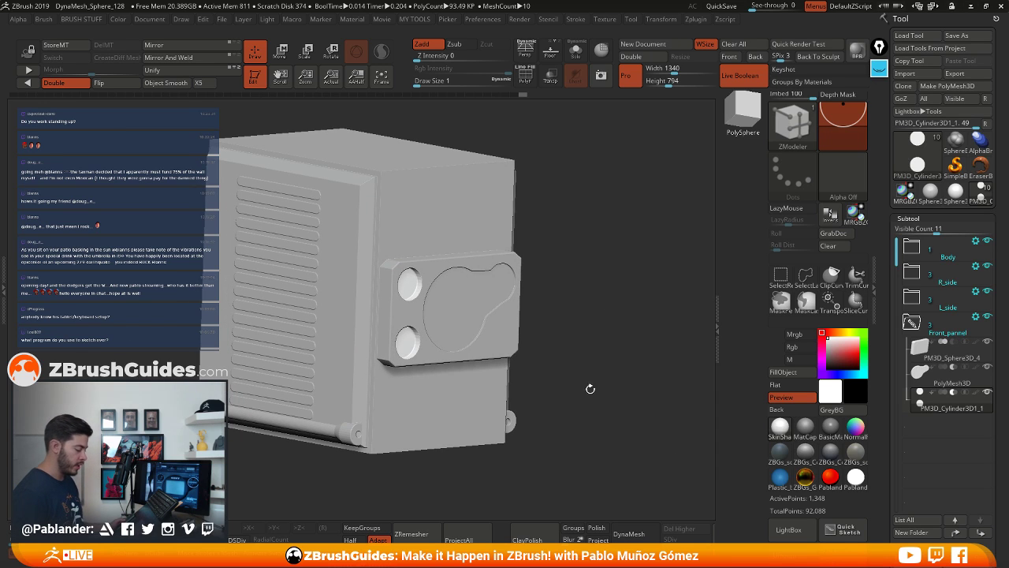
mouse_move(587, 383)
left_mouse_down()
mouse_move(615, 275)
mouse_move(625, 275)
mouse_move(644, 323)
left_mouse_up()
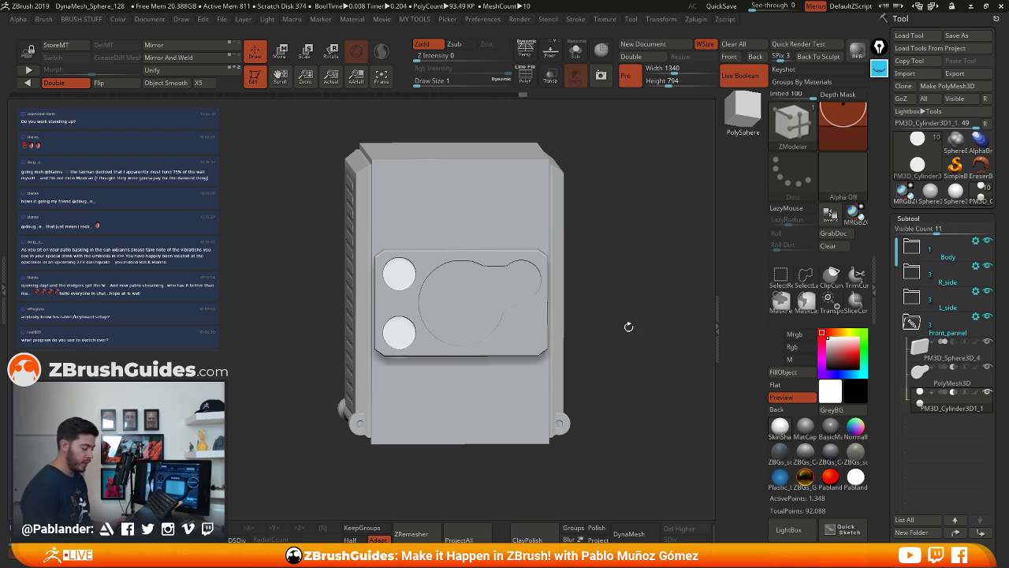
left_click_drag(605, 256, 579, 276, "alt")
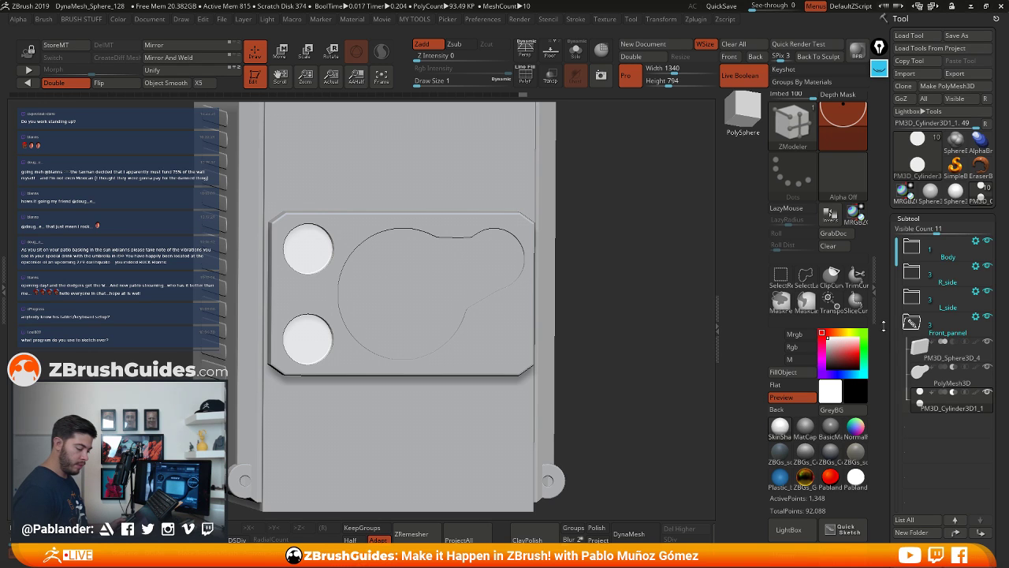
left_click_drag(890, 322, 891, 260)
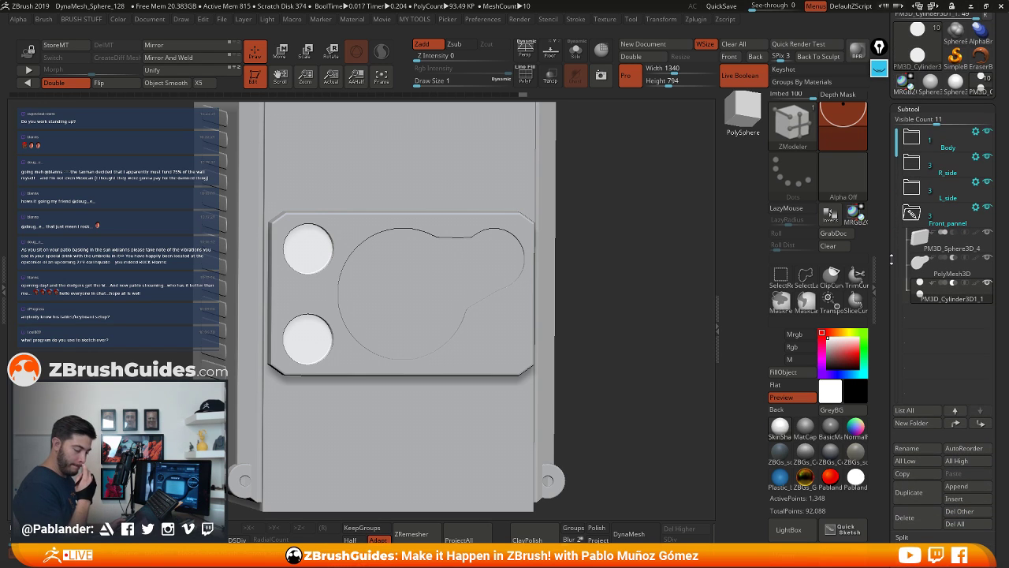
left_click_drag(886, 293, 888, 284)
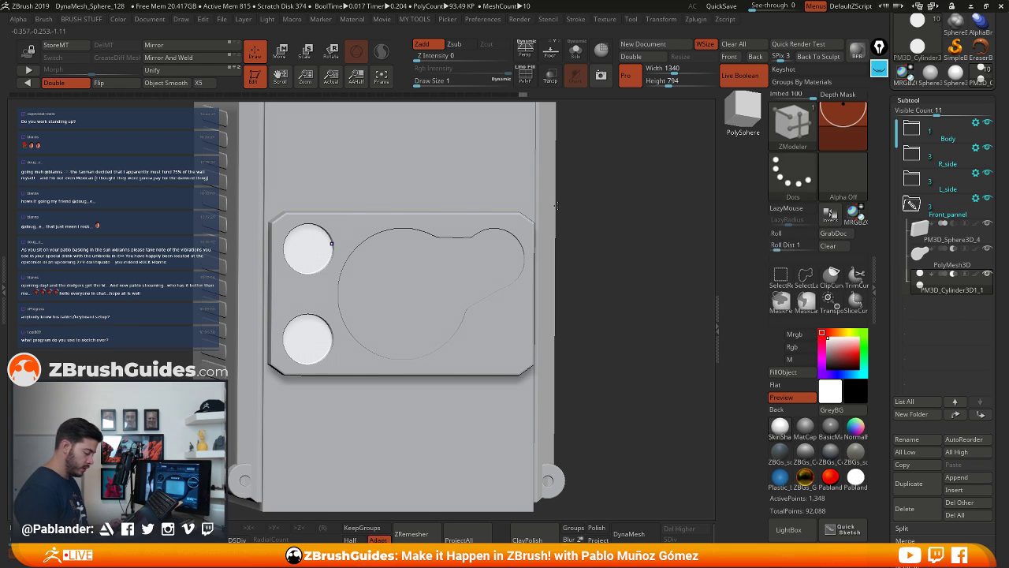
Duplicate the PM3D_Cylinder3D1_1 knob cutter subtool and isolate the copy with the polyframe displayed
key("b")
key("c")
key("c")
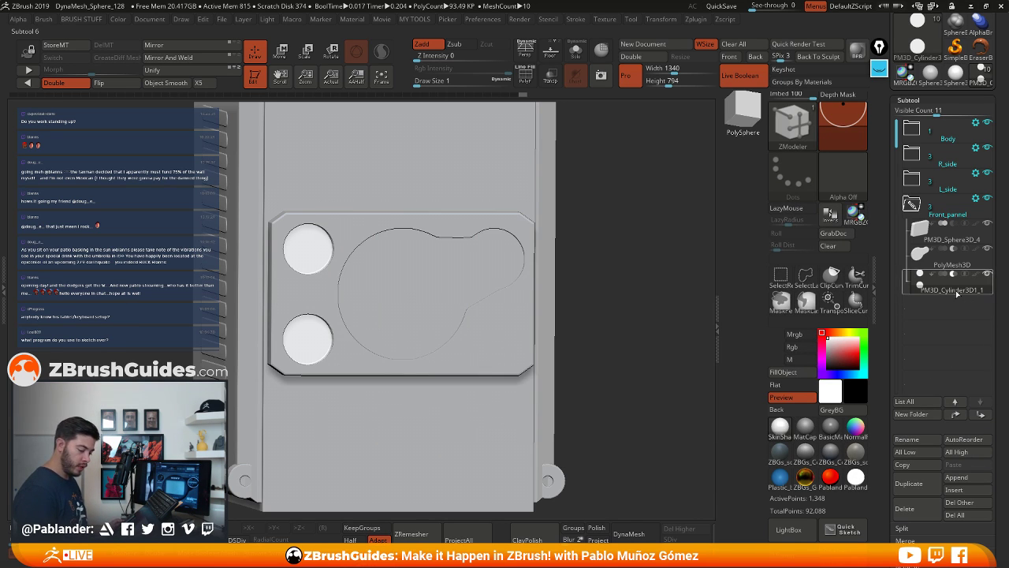
left_click(909, 484)
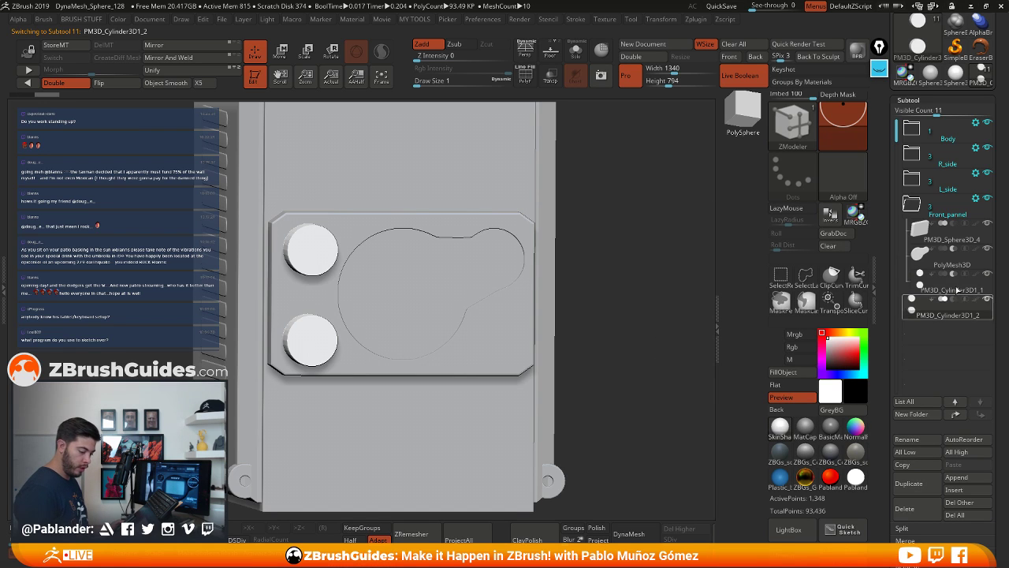
left_click(576, 50)
left_click_drag(574, 196, 507, 150)
left_click(525, 77)
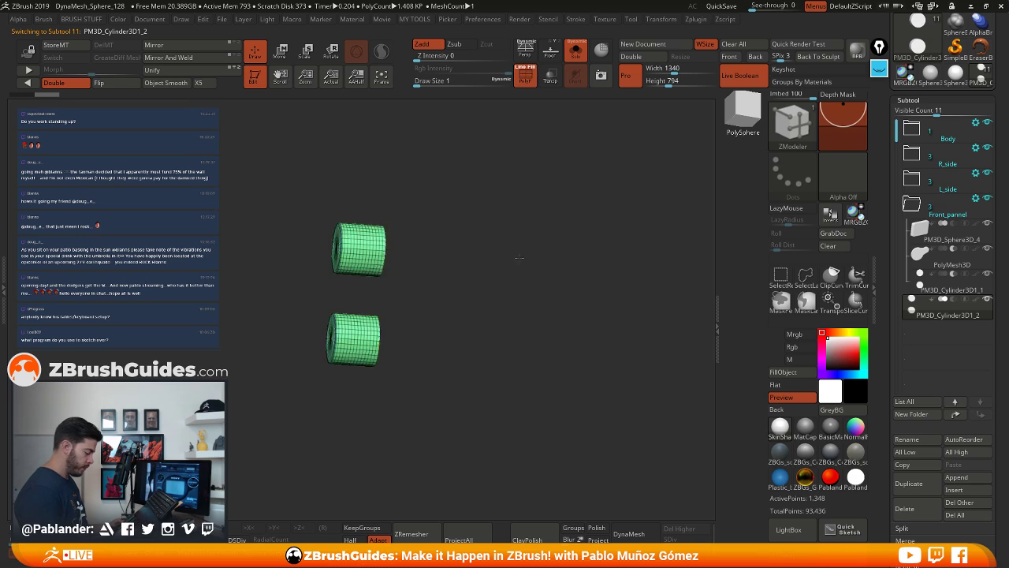
Keep only the upper cylinder of the duplicated subtool visible and delete the hidden lower one
left_click_drag(489, 260, 268, 415, "shift")
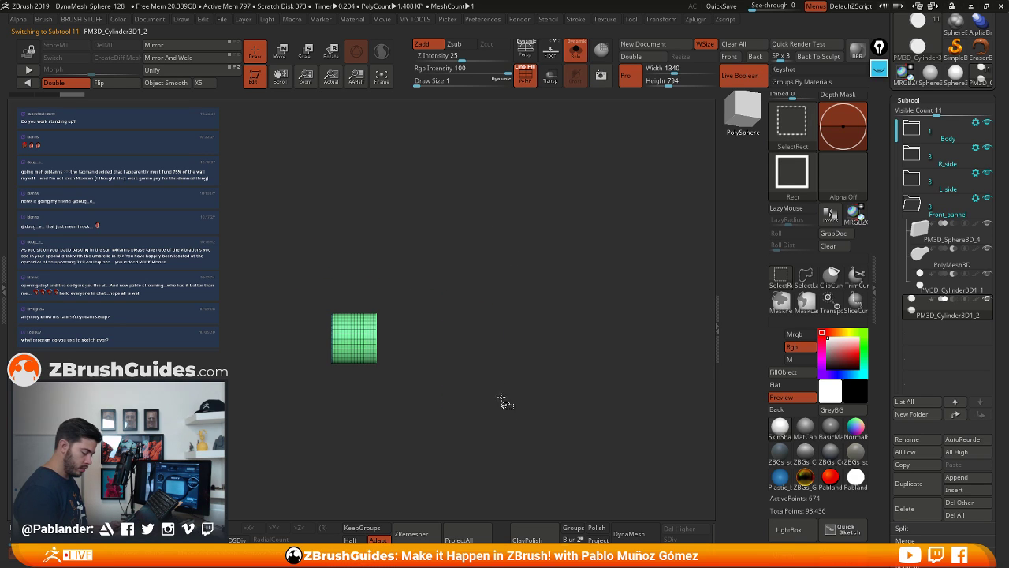
left_click_drag(502, 399, 552, 438, "ctrl+shift")
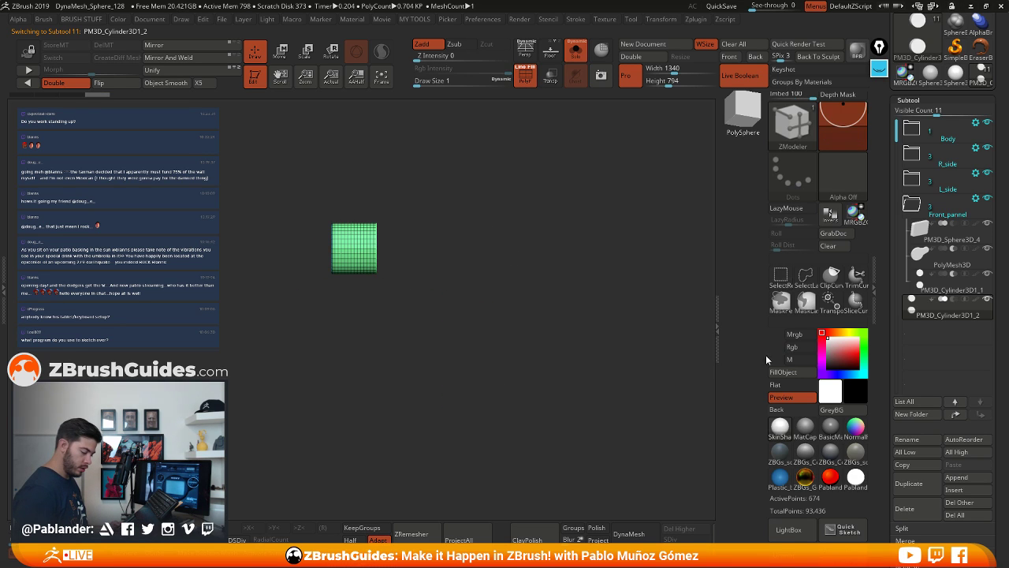
left_click(416, 19)
left_click(441, 50)
left_click_drag(549, 244, 477, 224)
Centre the transform gizmo on the isolated cylinder, move the cylinder towards the middle of the panel, and turn Solo mode off
left_click(280, 54)
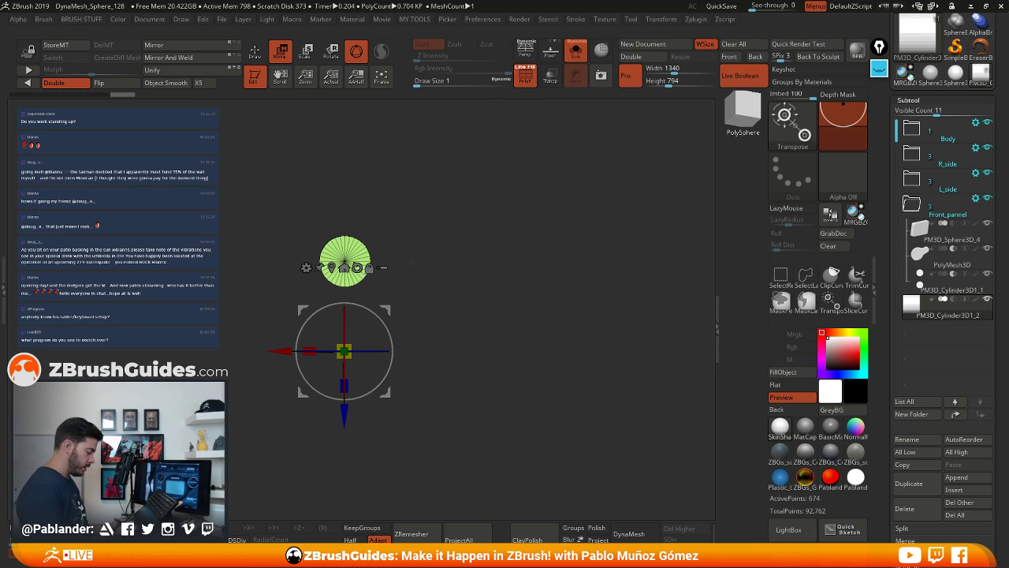
left_click(331, 268)
left_click_drag(343, 261, 378, 298)
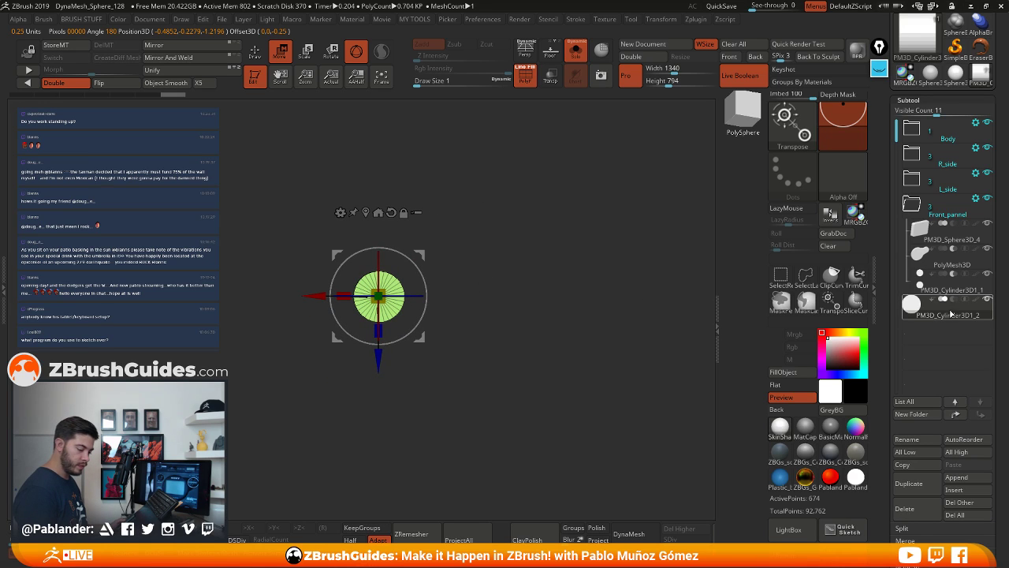
left_click(575, 51)
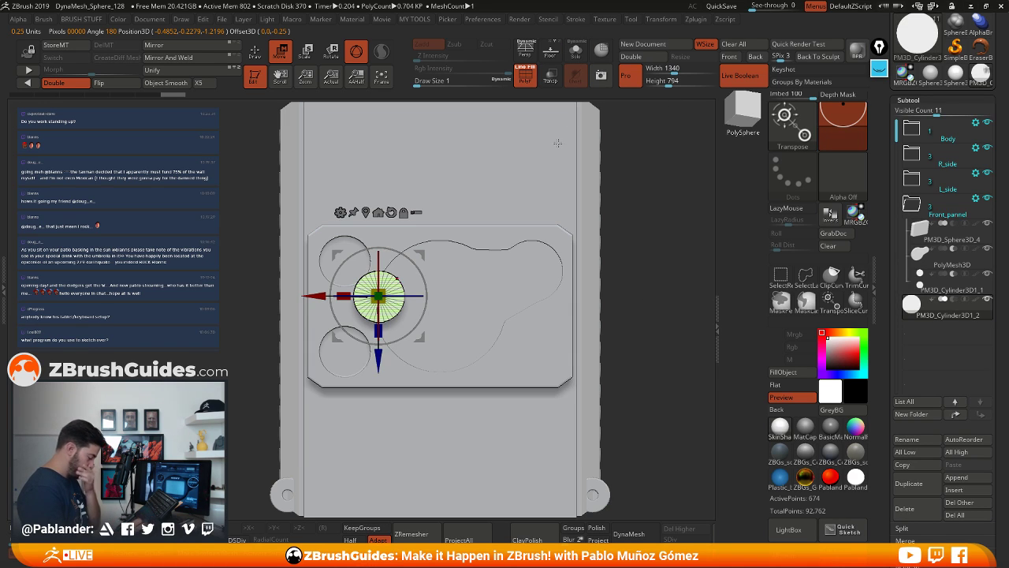
Move and uniformly enlarge the cylinder so it sits just inside the large round part of the screen recess
left_click_drag(395, 290, 478, 293)
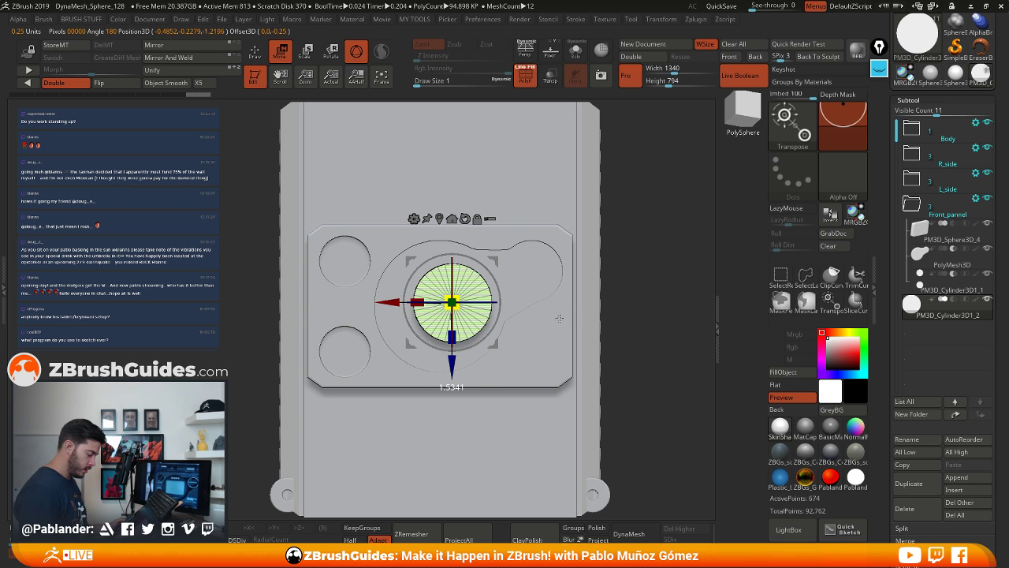
left_click_drag(559, 318, 563, 317)
right_click_drag(518, 272, 583, 305, "ctrl")
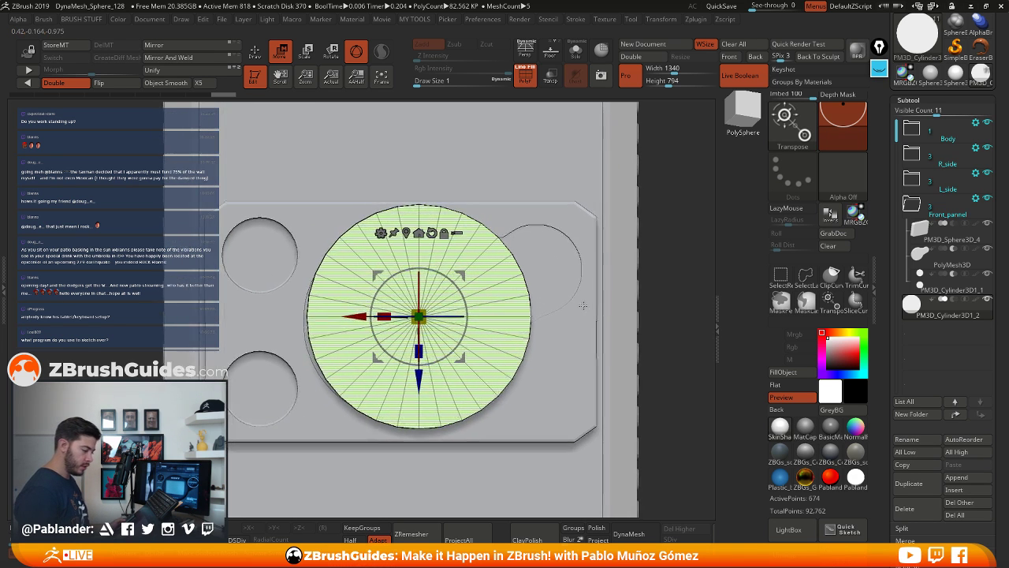
right_click_drag(552, 253, 564, 214, "alt")
left_click_drag(436, 271, 428, 280)
left_click_drag(476, 235, 458, 239)
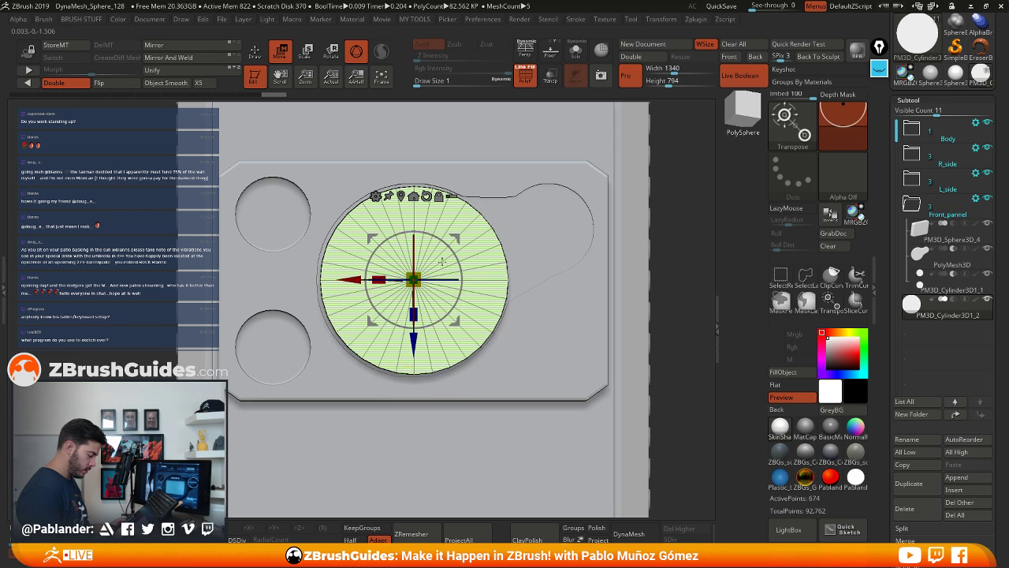
left_click_drag(417, 277, 414, 279)
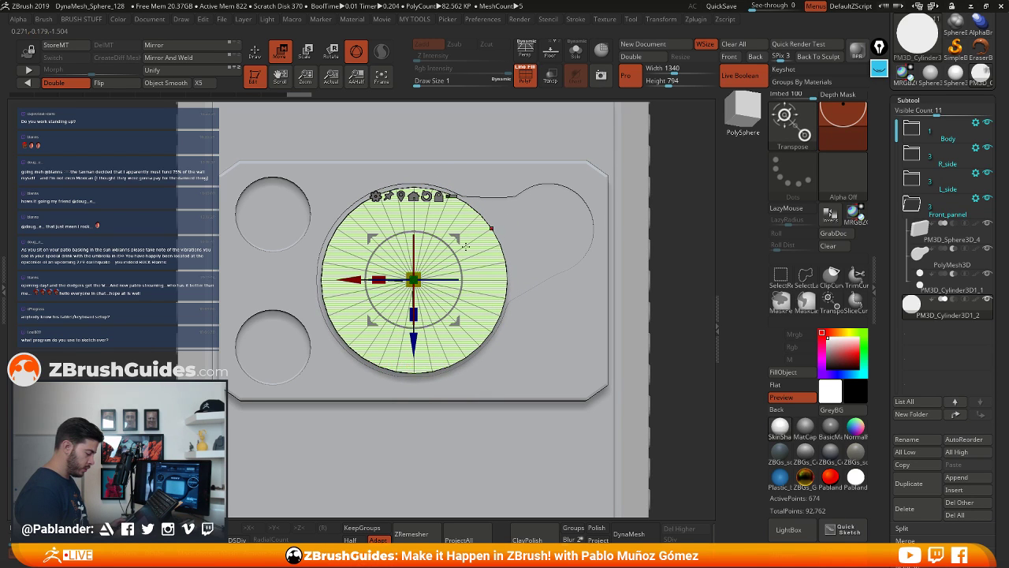
left_click_drag(460, 239, 458, 238)
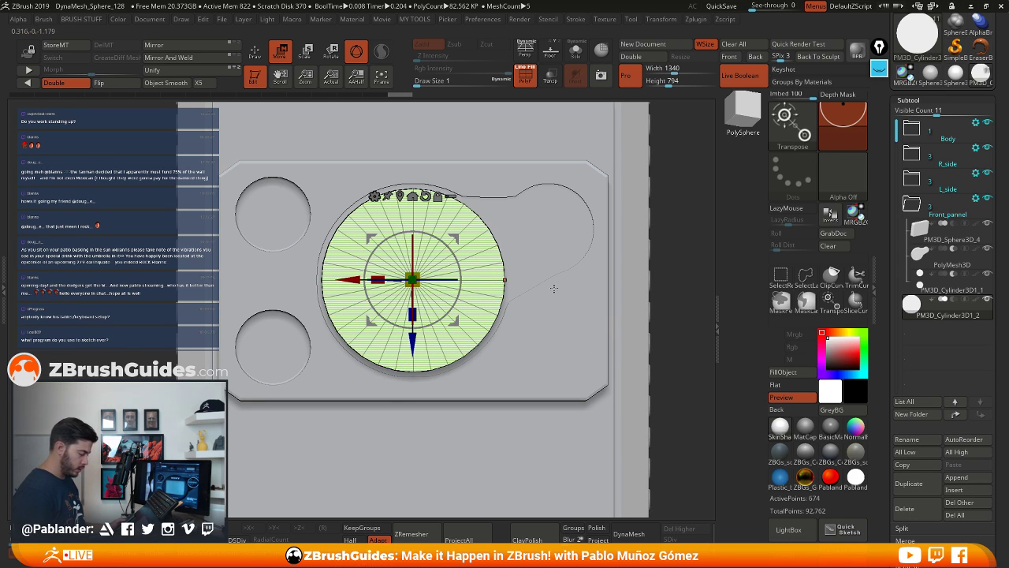
Put PM3D_Cylinder3D1_2 into the Front_pannel folder and hide the Body, R_side and L_side folders
left_click_drag(554, 287, 592, 287)
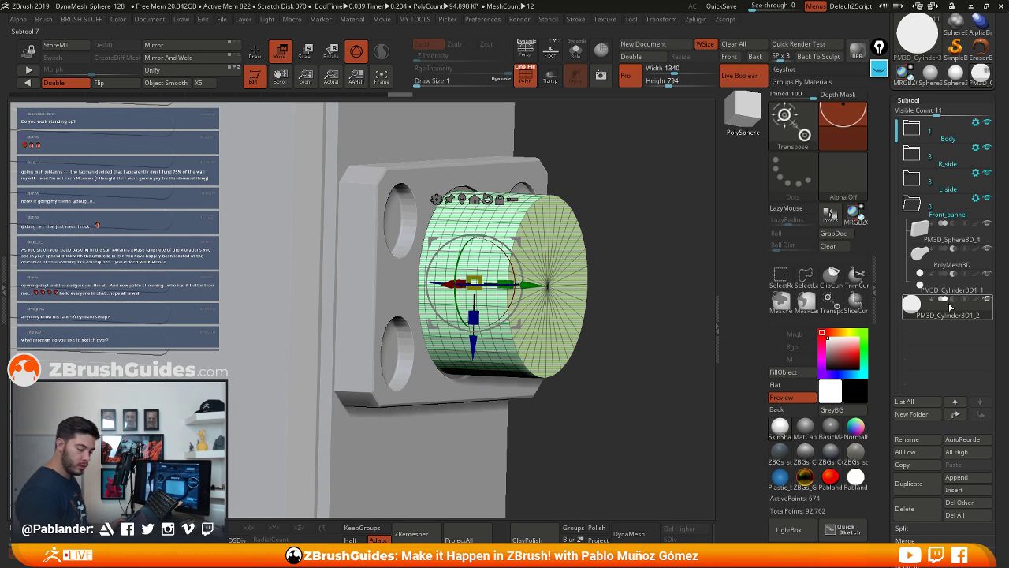
left_click_drag(951, 313, 952, 299)
left_click_drag(648, 312, 700, 307)
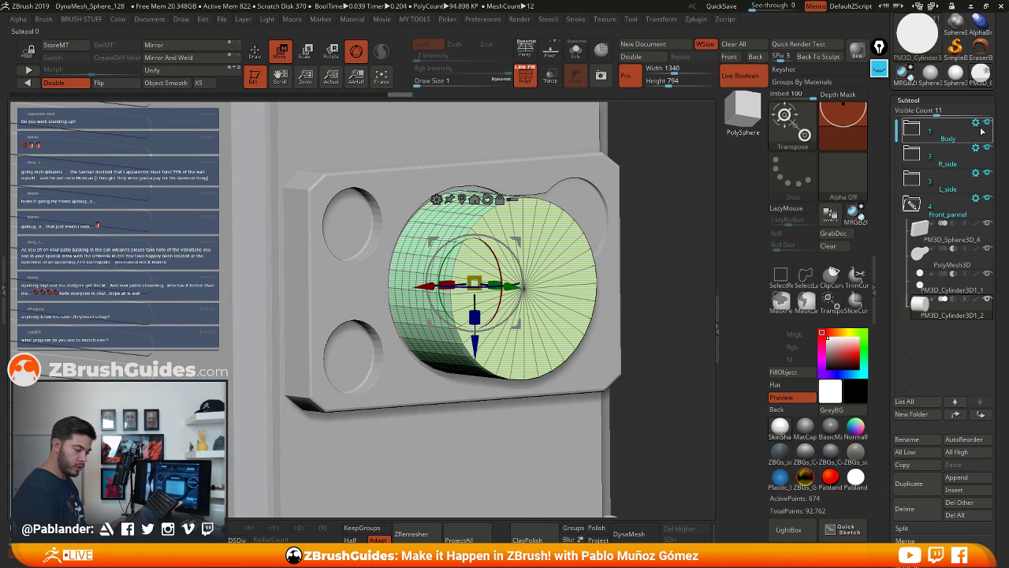
mouse_move(971, 309)
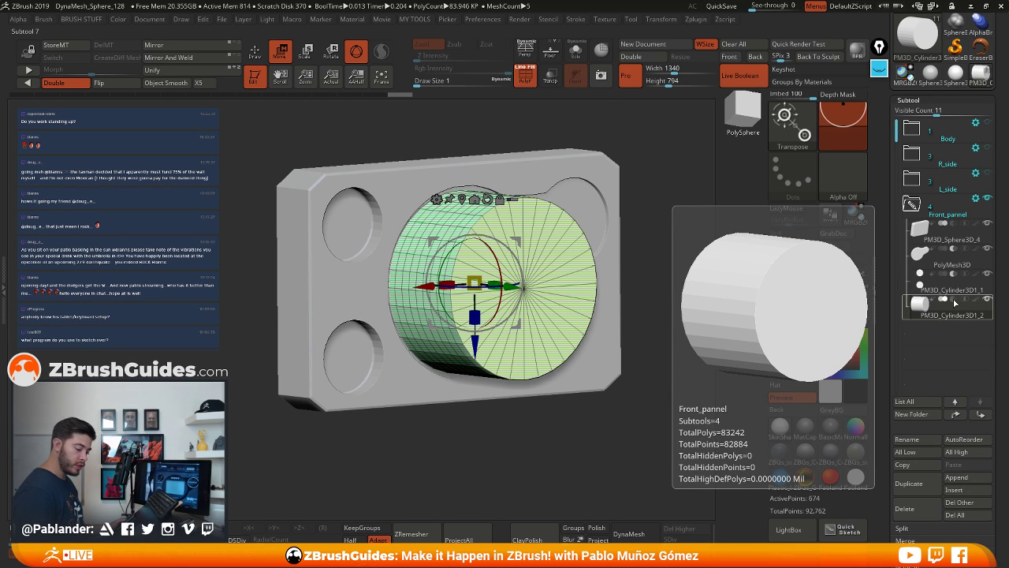
Set PM3D_Cylinder3D1_2 to subtract from the front panel and turn off the polyframe display
left_click(954, 302)
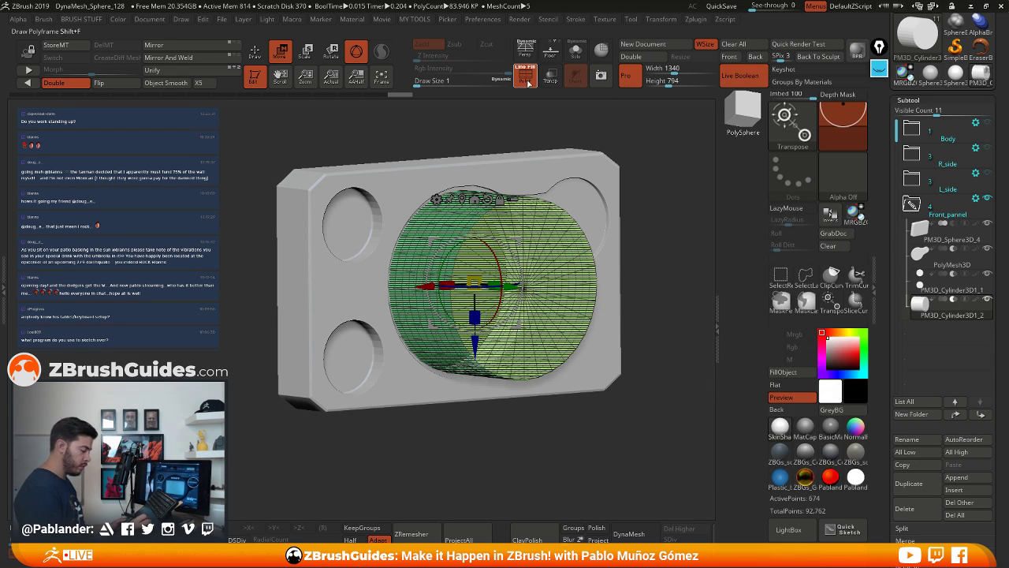
left_click(528, 83)
left_click_drag(629, 266, 642, 282)
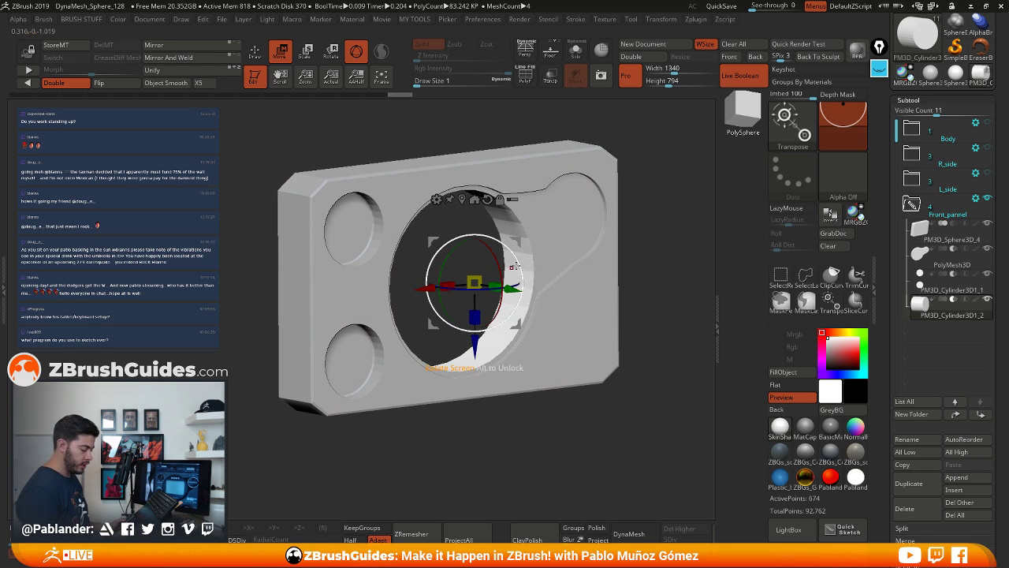
Slide the large cylinder cutter outward along its Y axis so it cuts only a shallow round recess into the panel
right_click_drag(533, 274, 479, 272, "alt")
right_click_drag(480, 273, 504, 277)
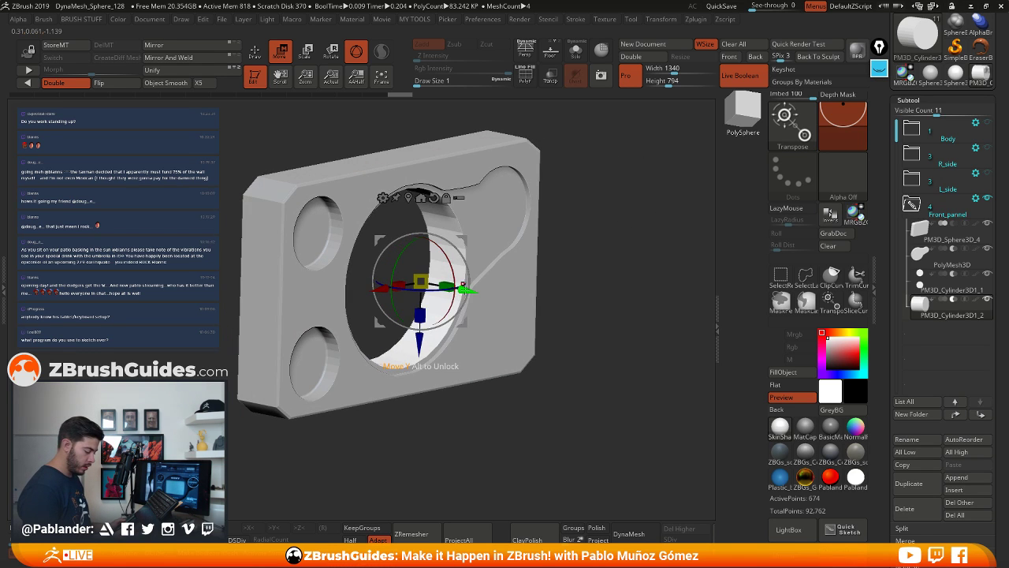
left_click_drag(466, 290, 503, 294)
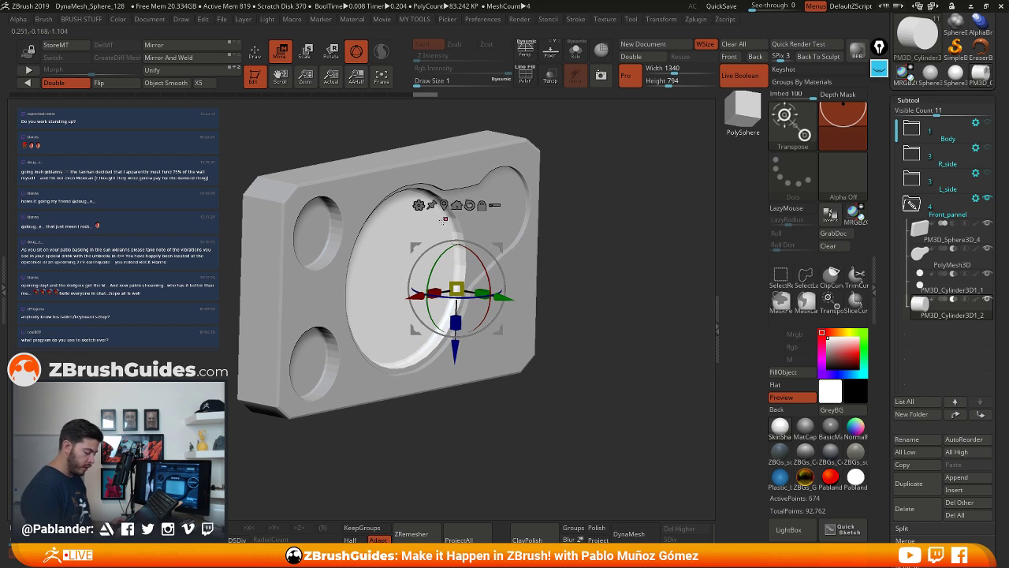
mouse_move(482, 293)
left_mouse_down()
mouse_move(457, 289)
mouse_move(487, 295)
left_mouse_up()
mouse_move(467, 286)
left_mouse_down()
mouse_move(458, 284)
mouse_move(476, 292)
mouse_move(425, 280)
mouse_move(466, 290)
left_mouse_up()
Check the round recess from the front and at an angle, and nudge its cutter slightly along Y to refine the depth
left_click_drag(597, 282, 588, 281, "shift")
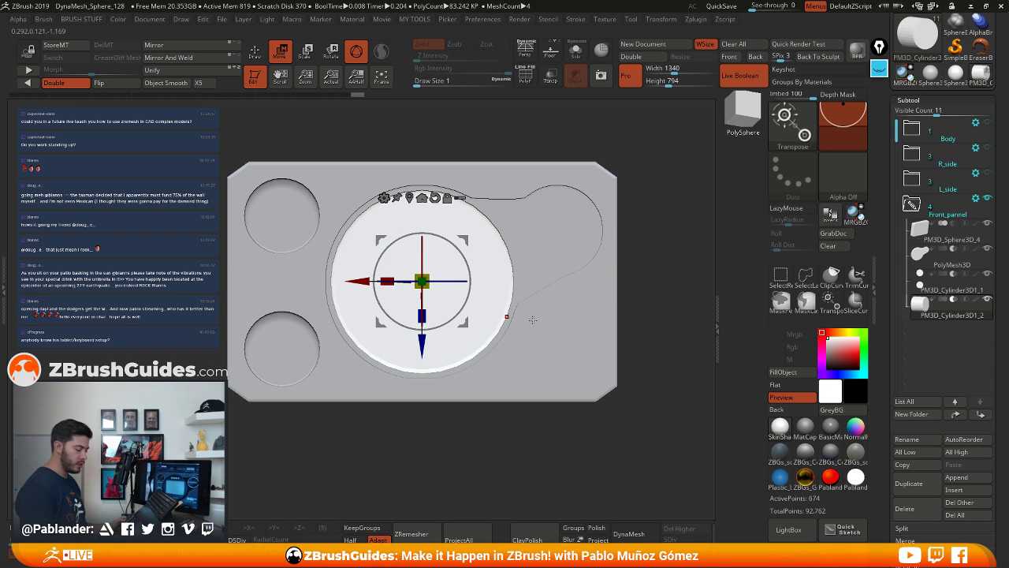
left_click_drag(533, 320, 584, 336)
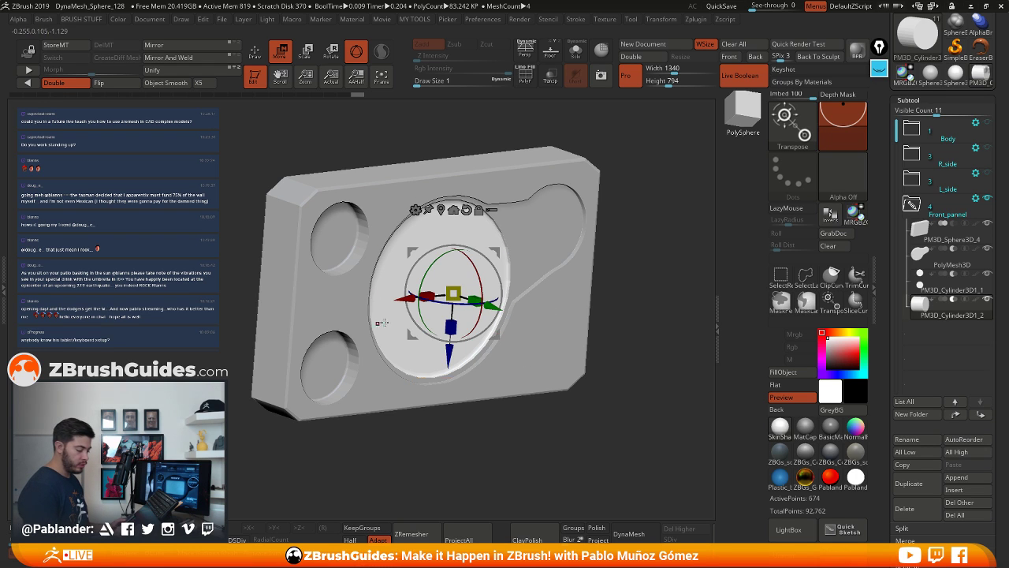
left_click_drag(541, 320, 441, 273)
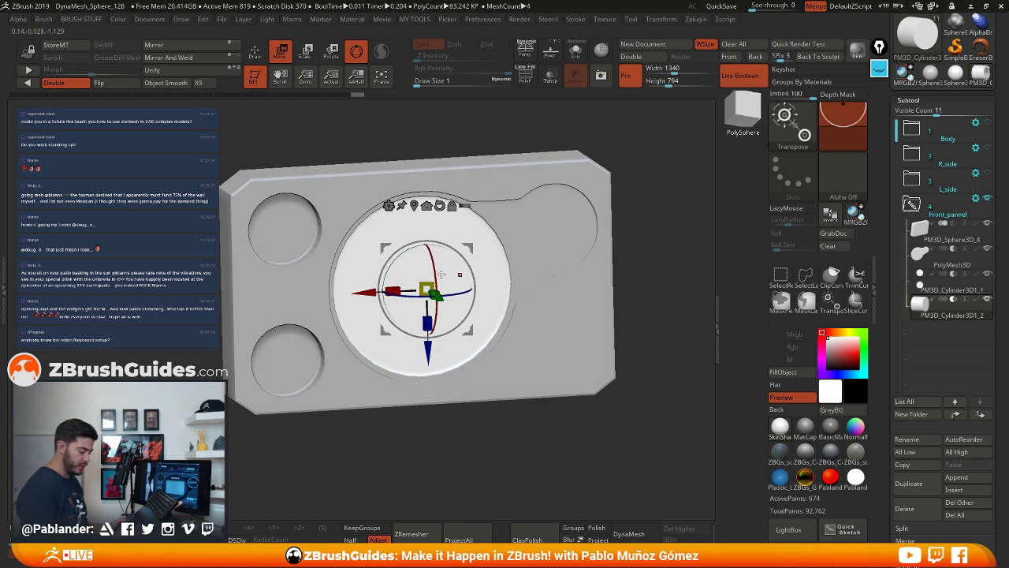
right_click_drag(622, 279, 555, 303, "shift")
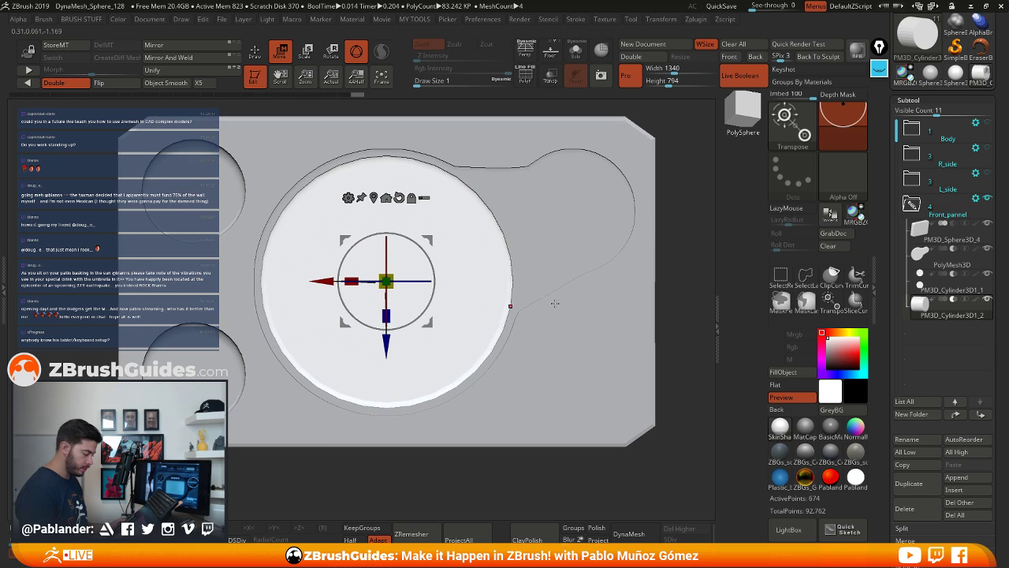
left_click_drag(545, 322, 554, 348)
right_click_drag(417, 314, 426, 320)
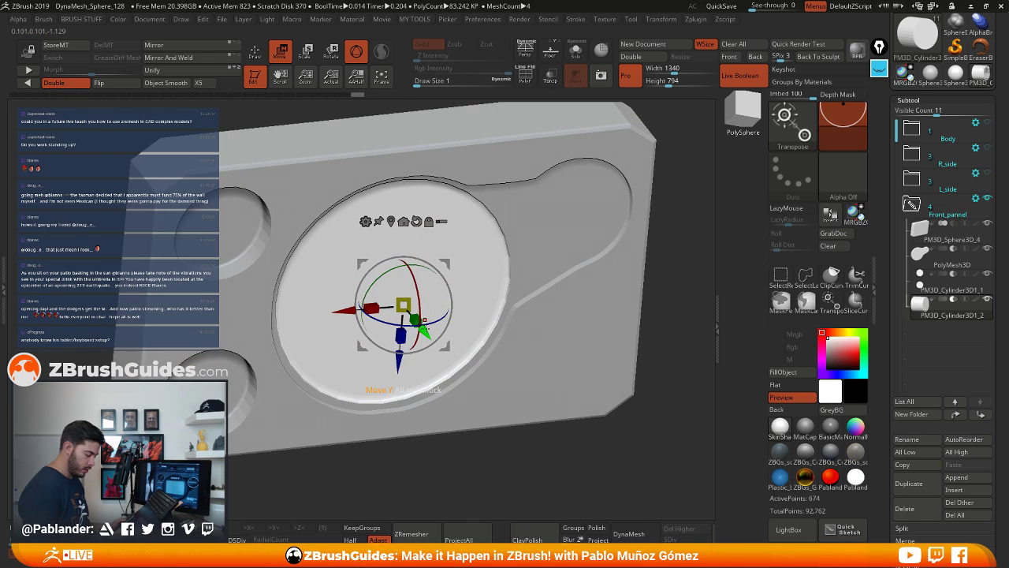
left_click_drag(424, 329, 425, 326)
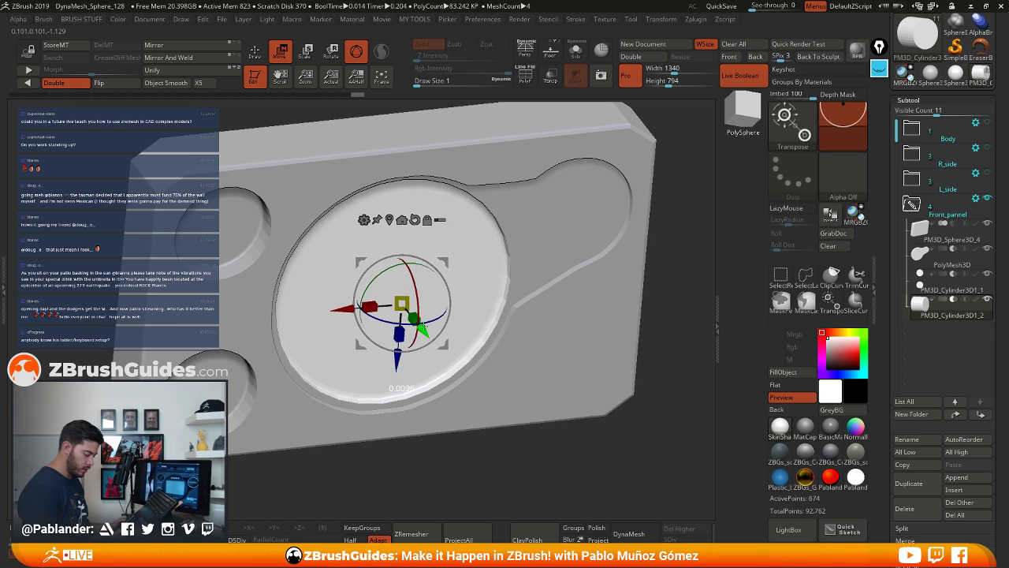
left_click_drag(541, 341, 586, 336)
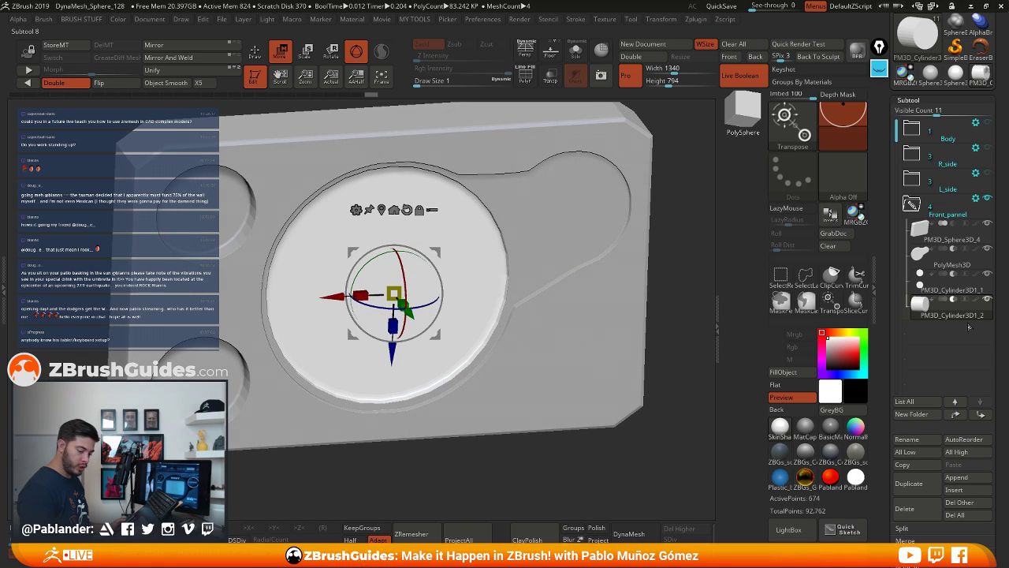
Duplicate the round recess cutter within the Front_pannel folder and scale the additive copy down to leave a thin gap around it
left_click(908, 483)
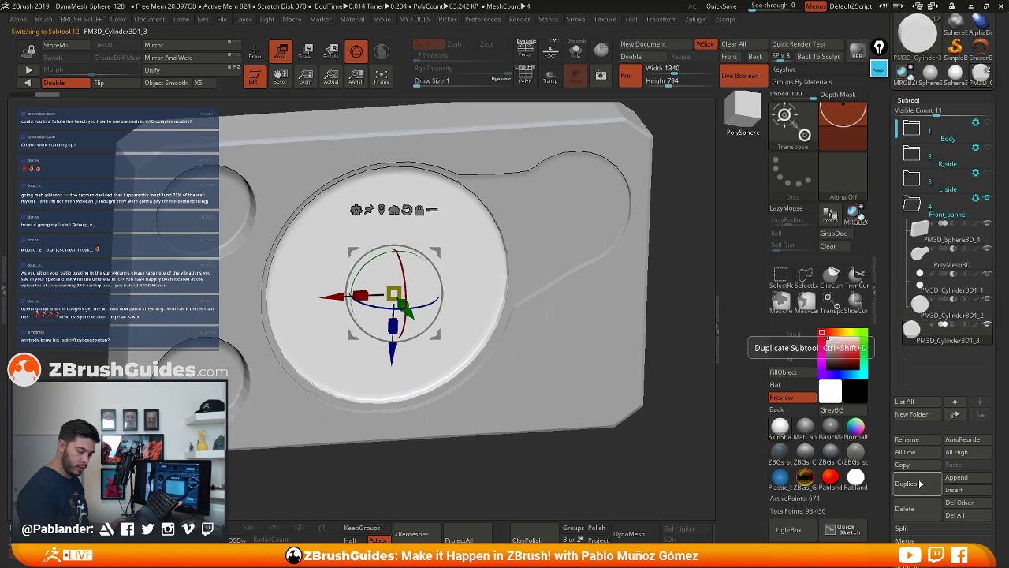
left_click_drag(957, 333, 938, 314)
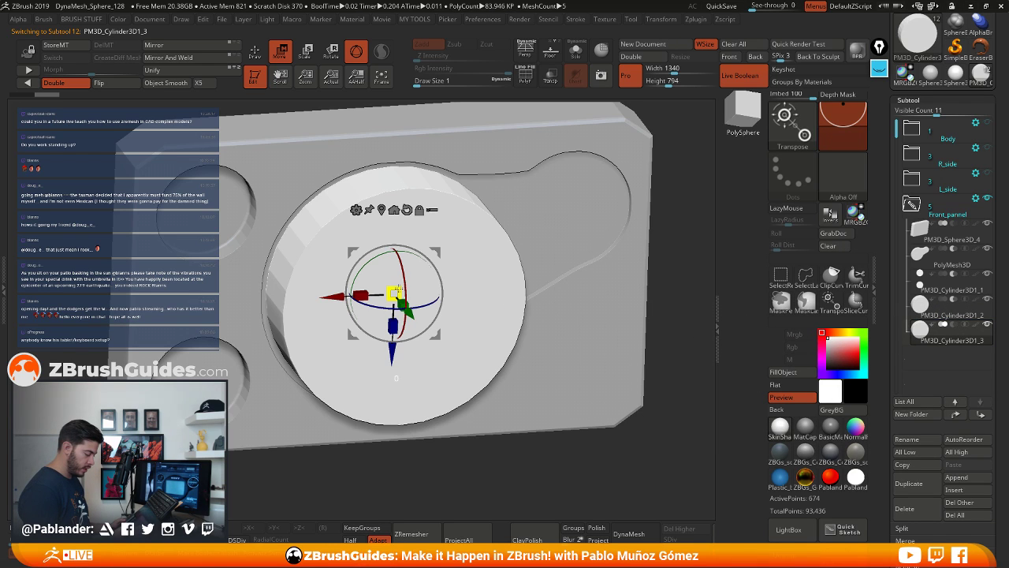
left_click_drag(397, 292, 433, 282)
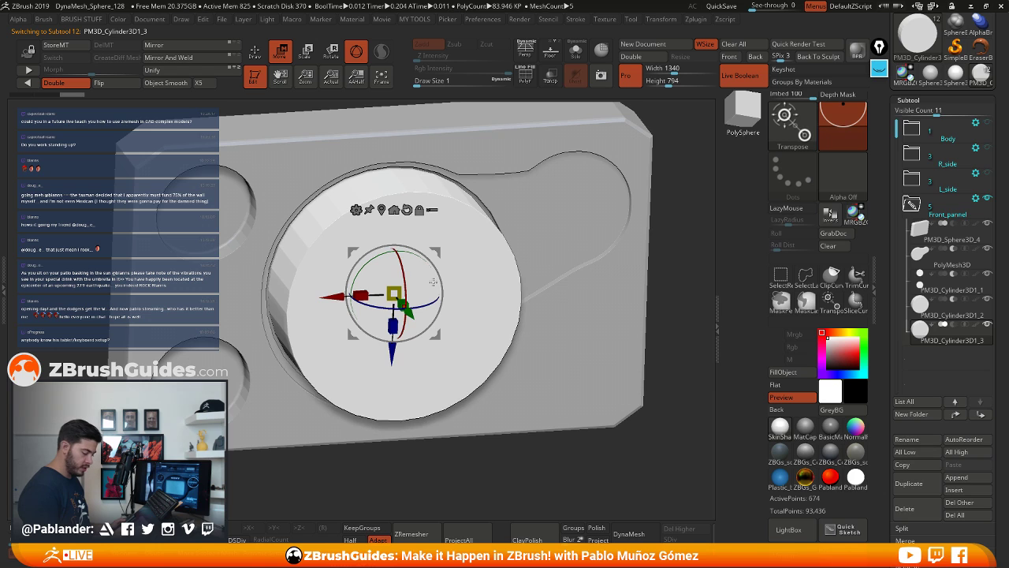
right_click_drag(613, 296, 550, 276)
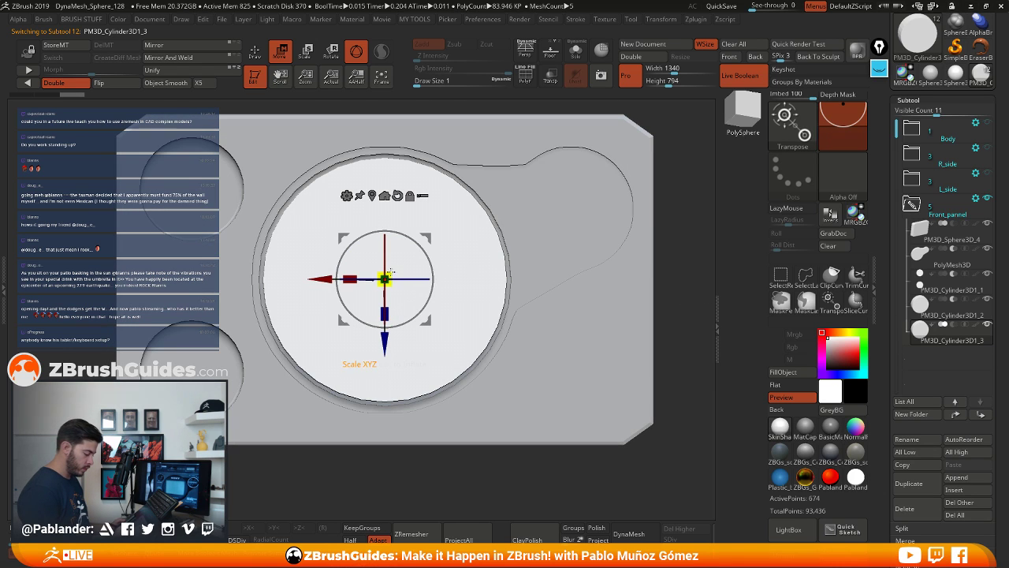
left_click_drag(391, 273, 401, 268)
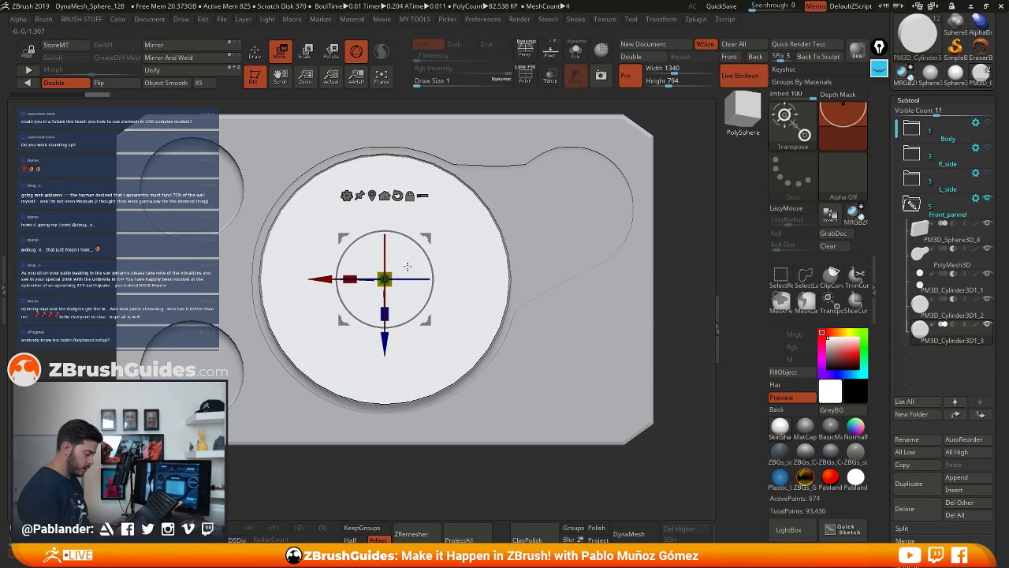
left_click_drag(475, 193, 564, 309, "shift")
Push the duplicated cylinder back along its Y axis into the round recess to form the dial
left_click_drag(542, 268, 466, 369, "shift")
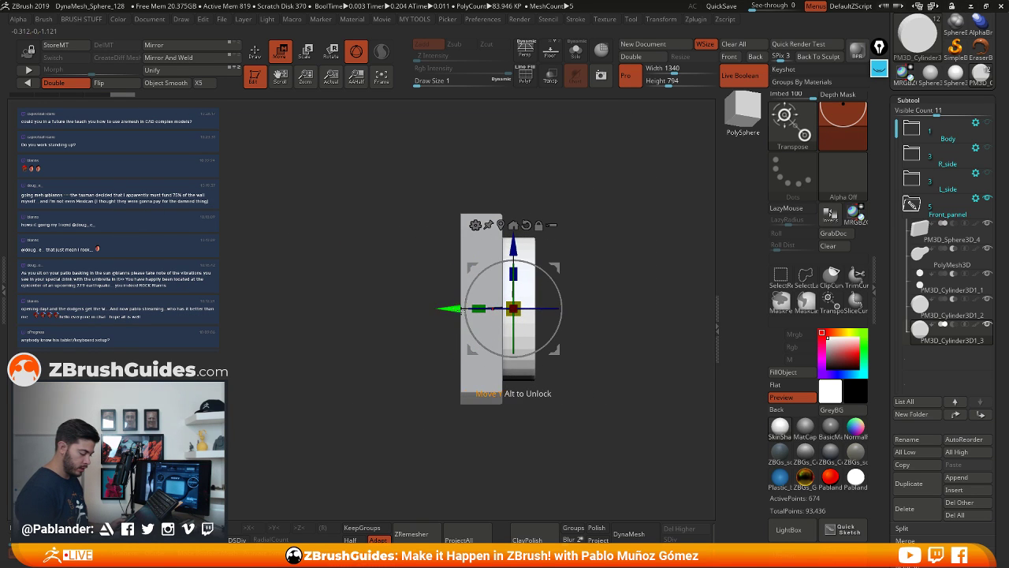
left_click_drag(453, 304, 419, 309)
left_click_drag(611, 288, 544, 285)
right_click_drag(544, 285, 601, 348, "ctrl")
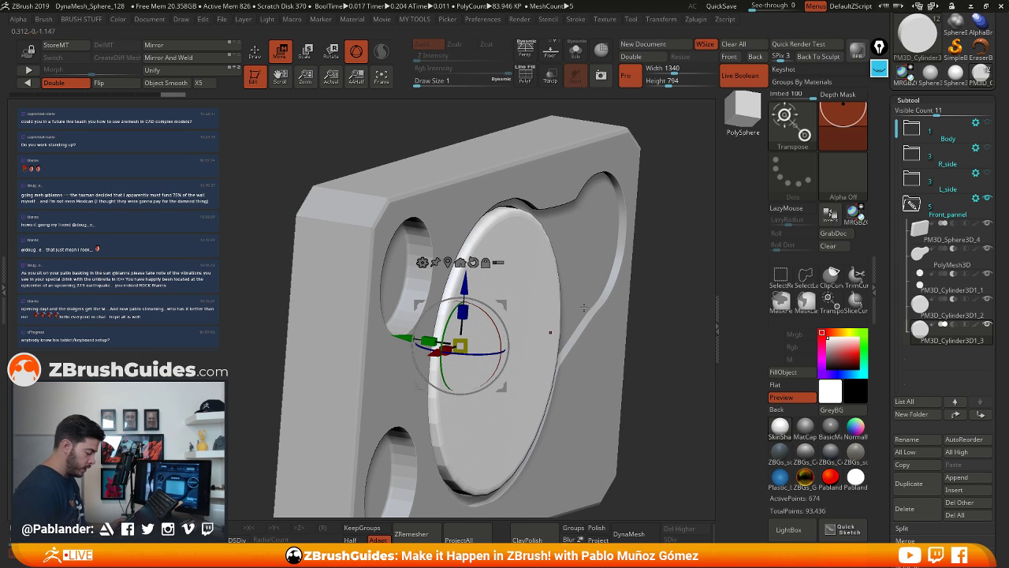
Inspect the dial cylinder's fit and the gap around its rim from the front and at slight angles
mouse_move(585, 303)
right_mouse_down()
mouse_move(592, 292)
mouse_move(573, 295)
mouse_move(576, 286)
mouse_move(579, 299)
right_mouse_up()
left_click_drag(579, 359, 498, 225)
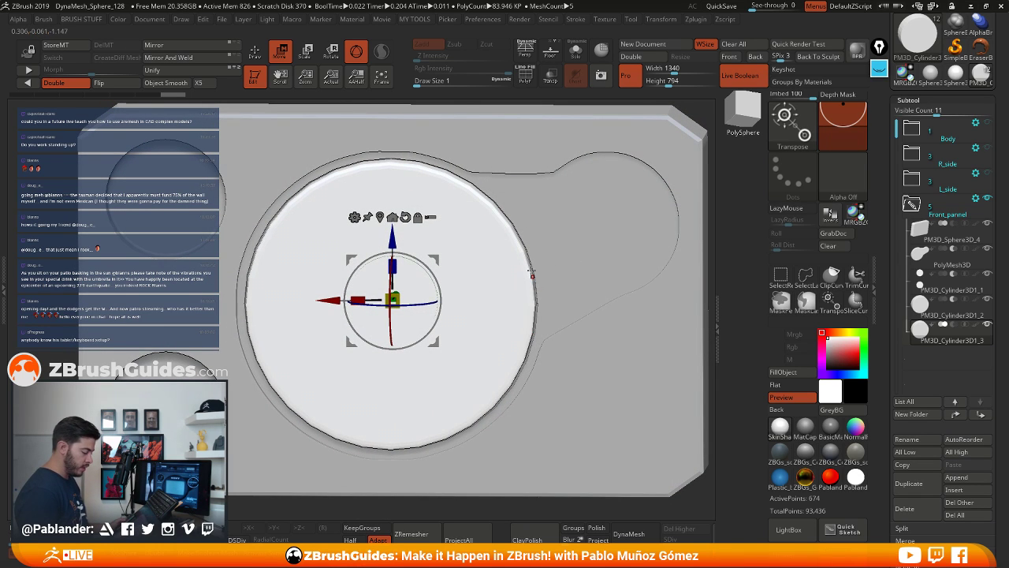
mouse_move(586, 303)
right_mouse_down()
mouse_move(577, 289)
mouse_move(568, 302)
mouse_move(590, 301)
right_mouse_up()
left_click_drag(590, 301, 595, 294)
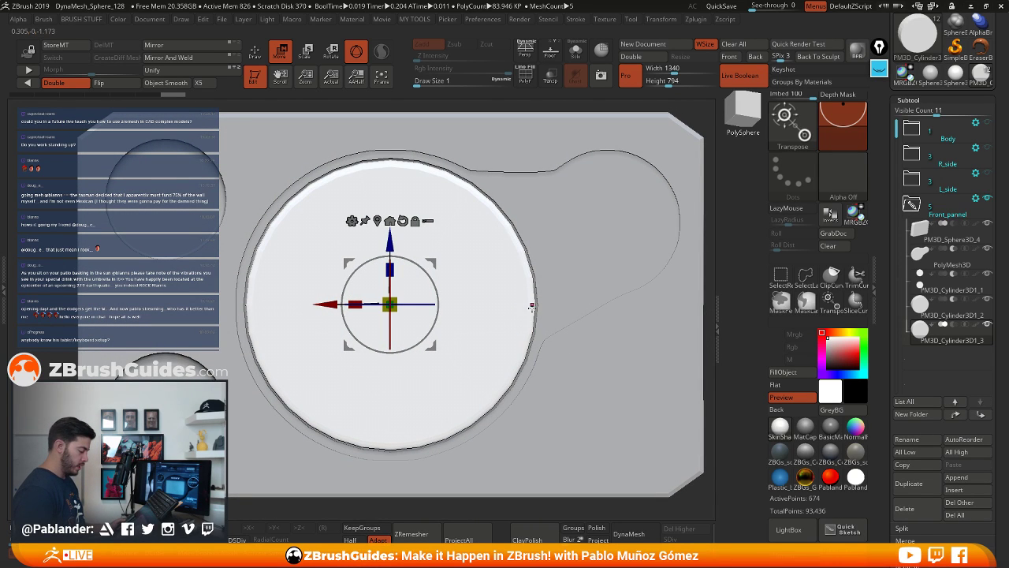
left_click_drag(531, 307, 544, 346)
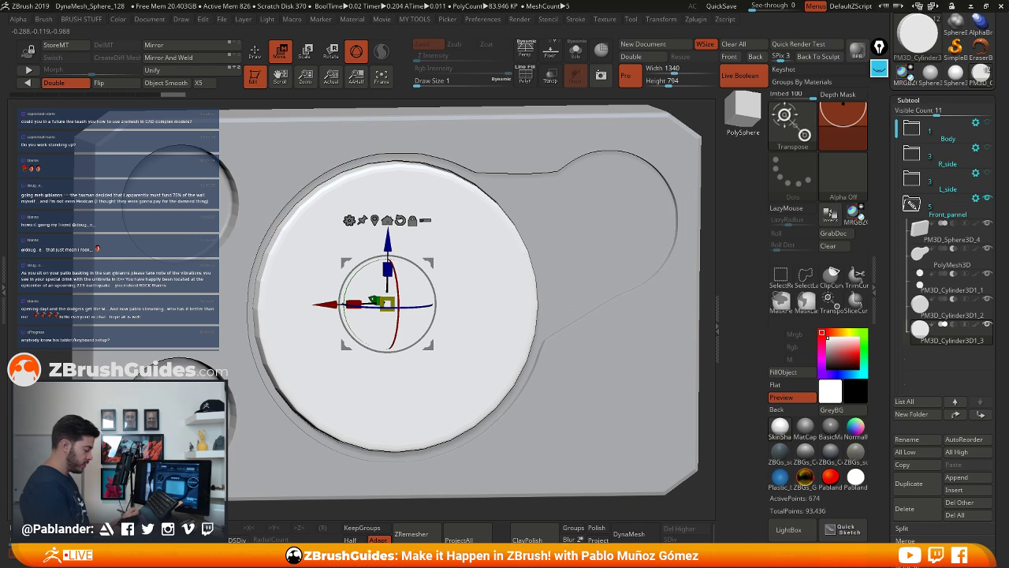
left_click_drag(548, 314, 553, 275)
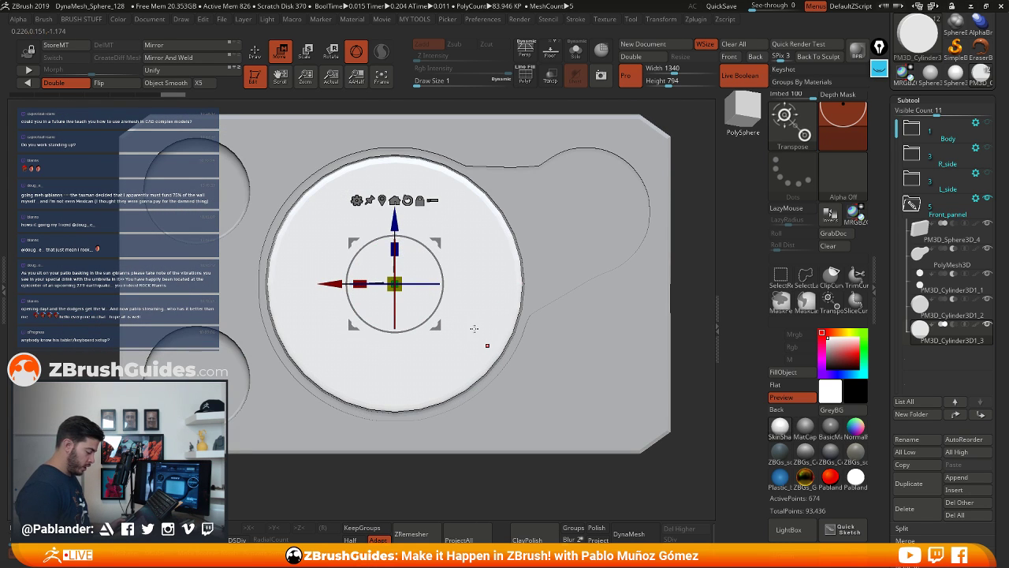
left_click_drag(502, 236, 441, 204)
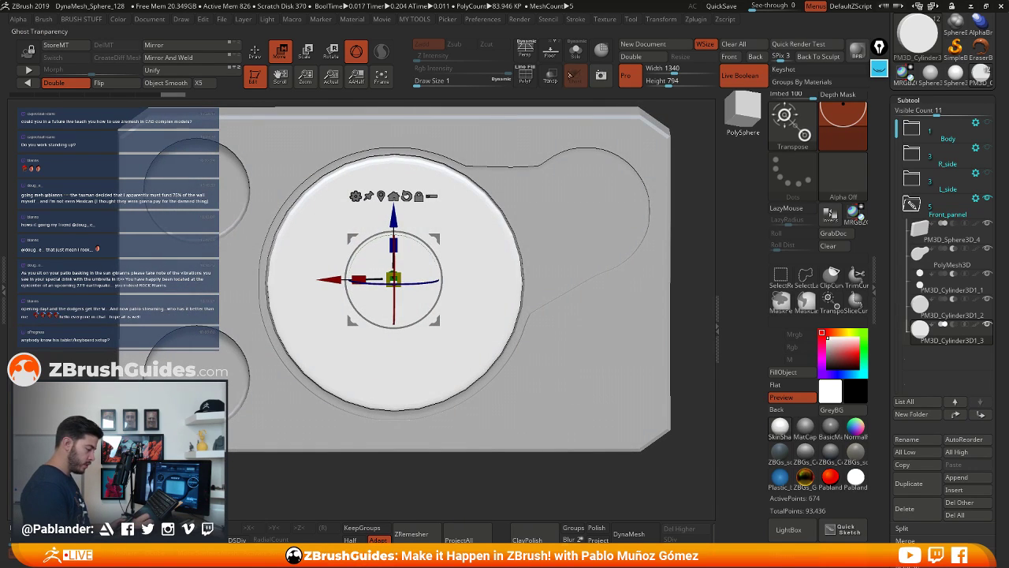
Isolate the dial cylinder, display its wireframe and polygroups, and switch to drawing mode with its front face in view
left_click(575, 52)
right_click_drag(487, 189, 542, 200, "ctrl")
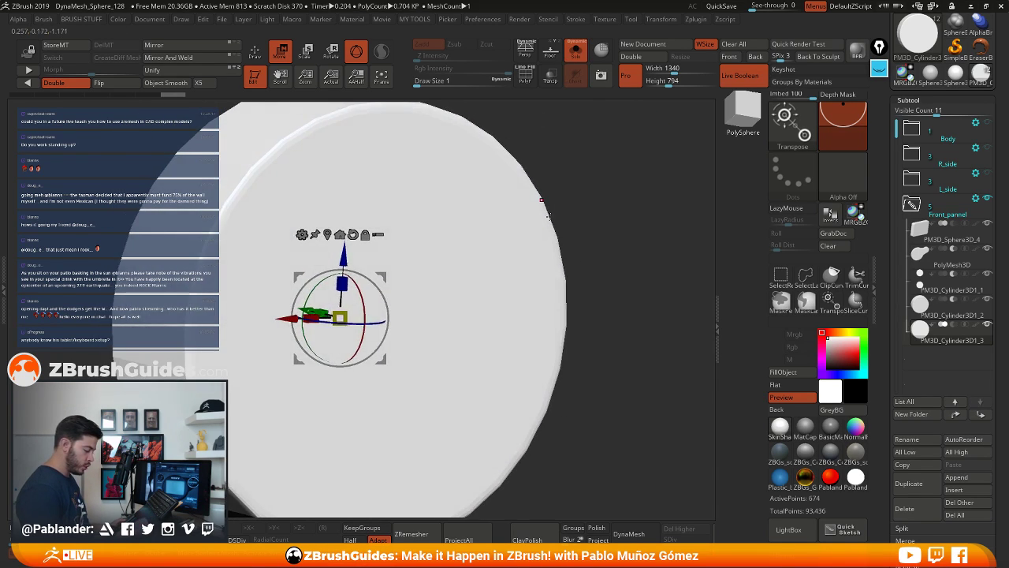
left_click_drag(246, 168, 444, 163)
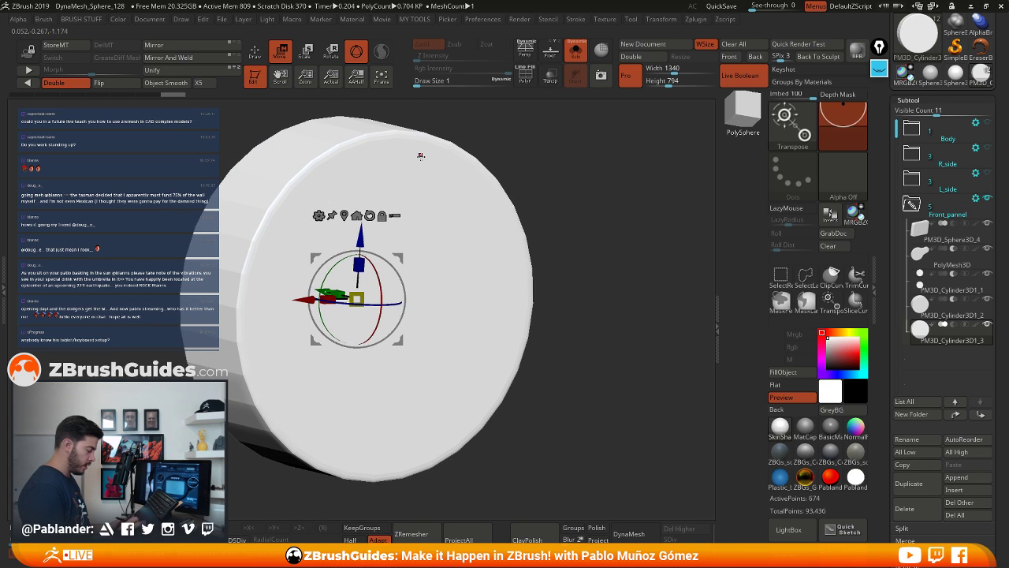
left_click(527, 77)
left_click_drag(576, 161, 573, 239, "shift")
left_click(255, 52)
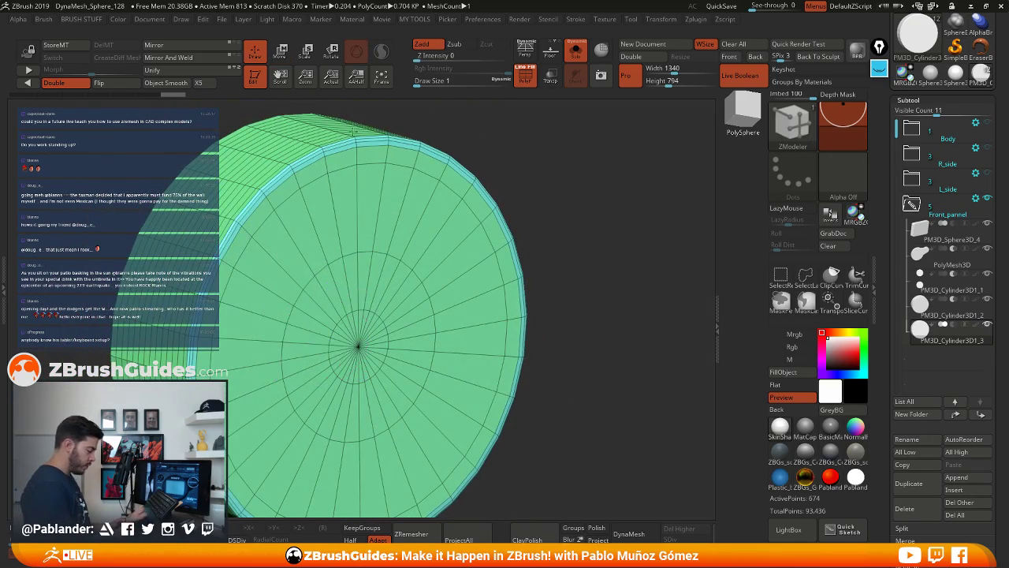
Set the ZModeler polygon action to Mask with Polygroup All, mask the dial's front face polygroup, and invert the mask
right_click_drag(284, 405, 349, 380, "alt")
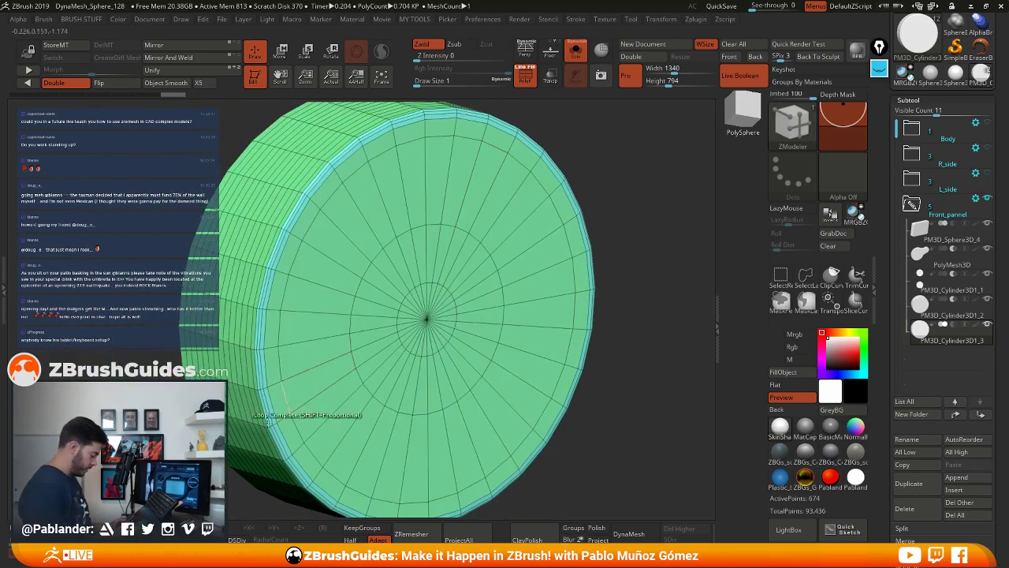
key("space")
left_click(508, 204)
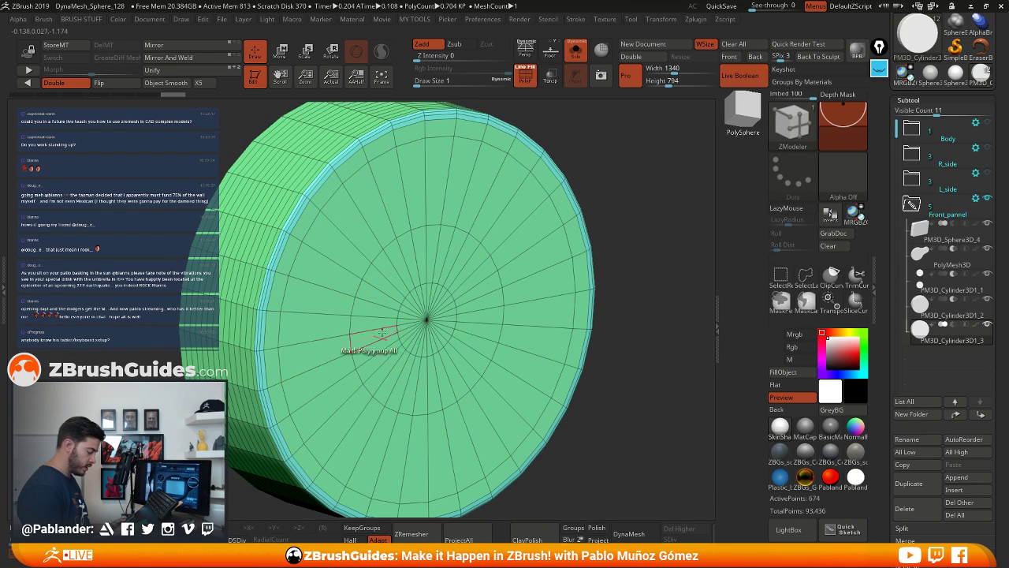
left_click(537, 228)
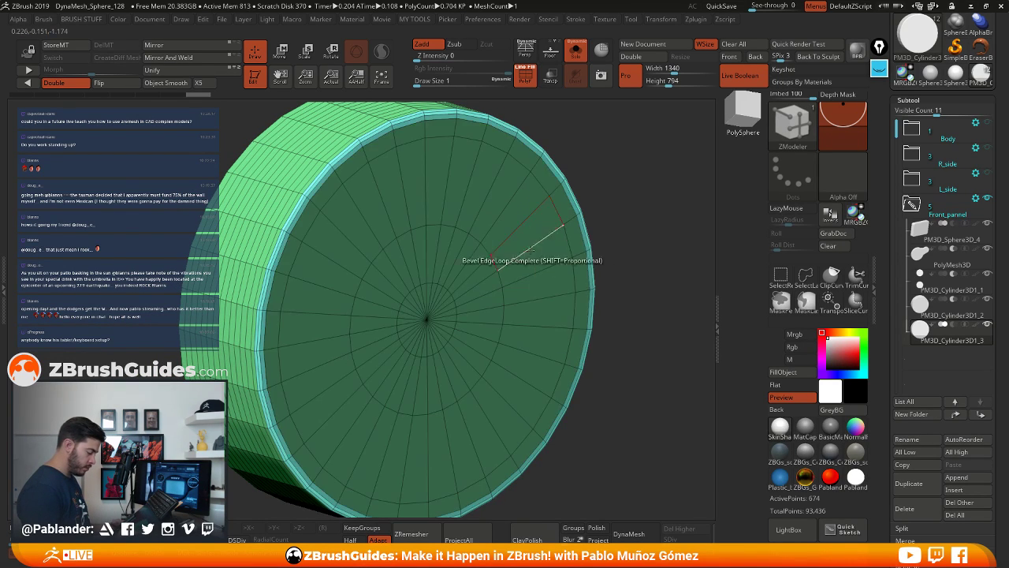
left_click(635, 192, "ctrl")
Centre the transform gizmo on the dial's unmasked front face, scale the face up to about 1.01, and invert the mask
key("w")
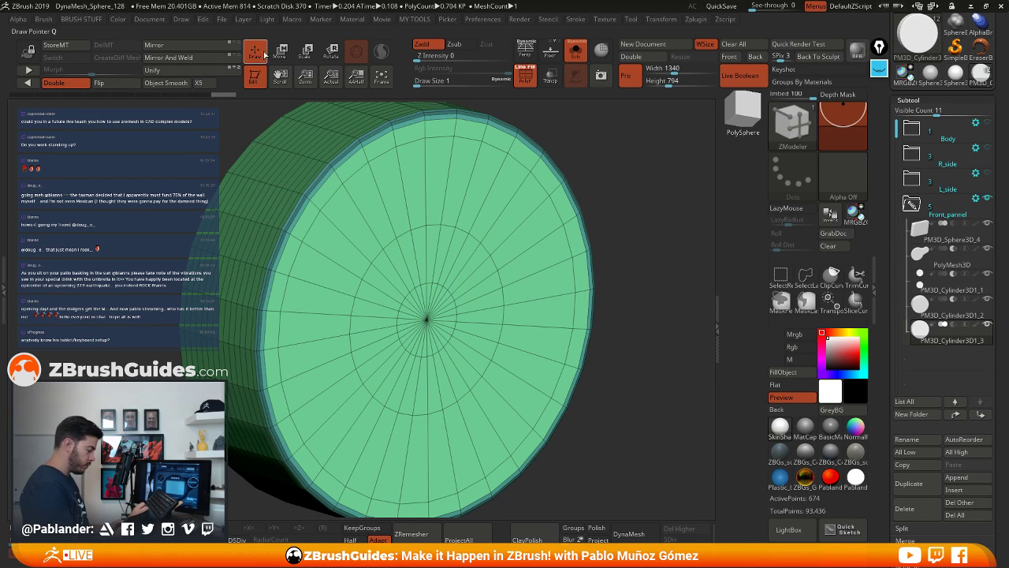
left_click(377, 225)
left_click_drag(552, 278, 607, 290)
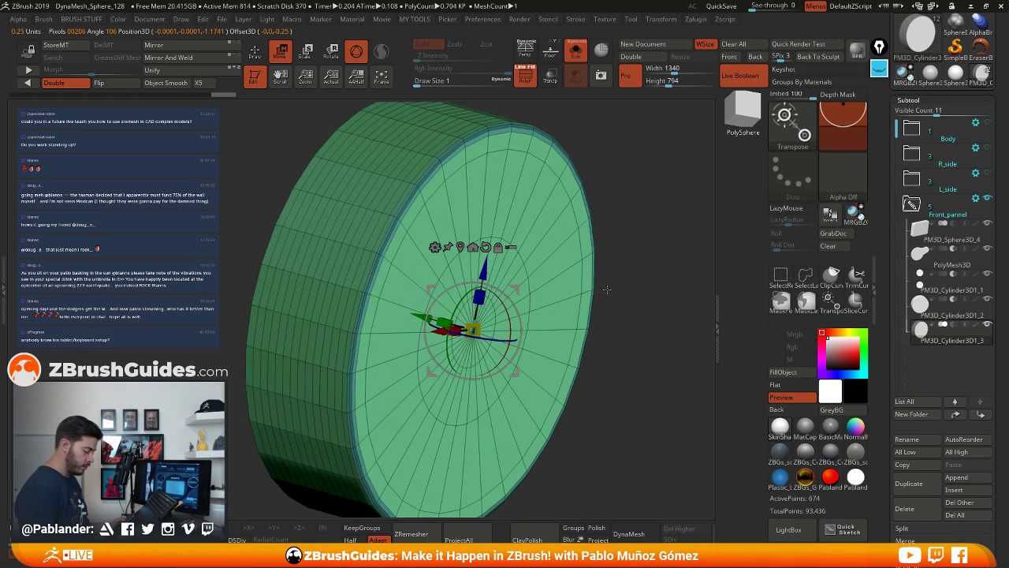
left_click_drag(472, 329, 479, 328)
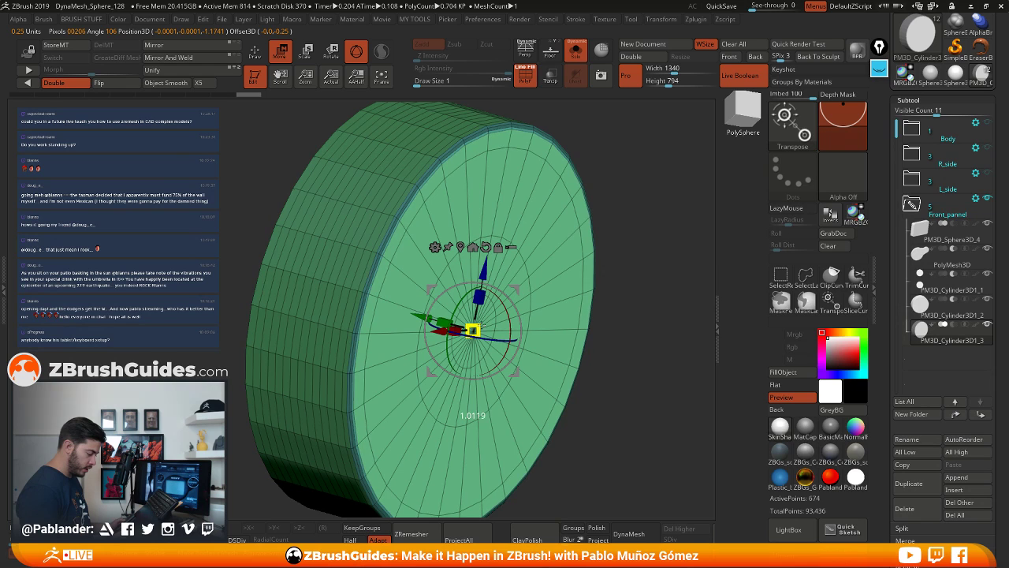
left_click(645, 234, "ctrl")
Mask the front cap and its bevelled edge on the dial cylinder from a straight side view
mouse_move(645, 233)
left_mouse_down()
mouse_move(583, 270)
mouse_move(576, 259)
left_mouse_up()
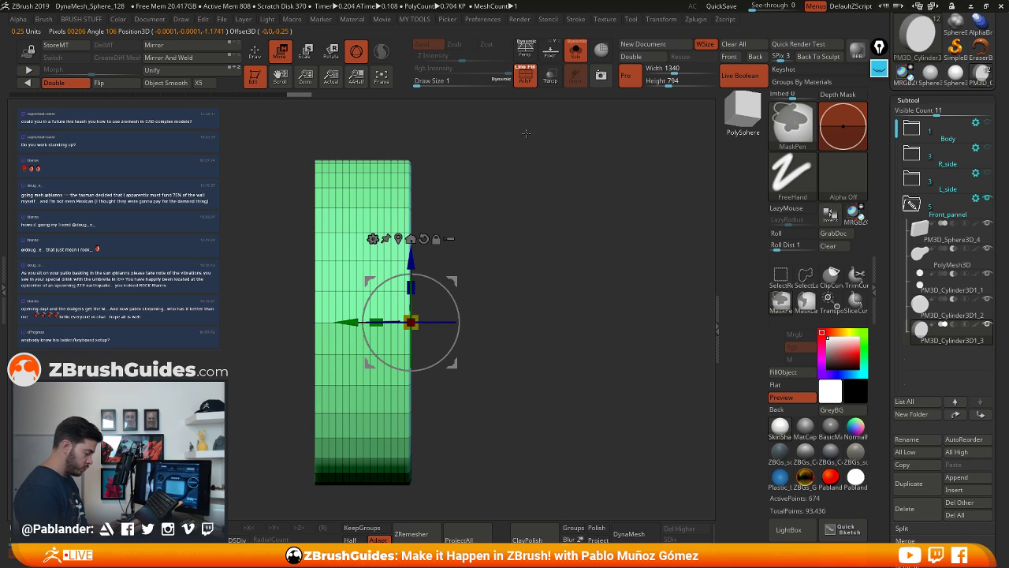
mouse_move(527, 133)
left_mouse_down("ctrl")
mouse_move(468, 361)
mouse_move(405, 499)
left_mouse_up("ctrl")
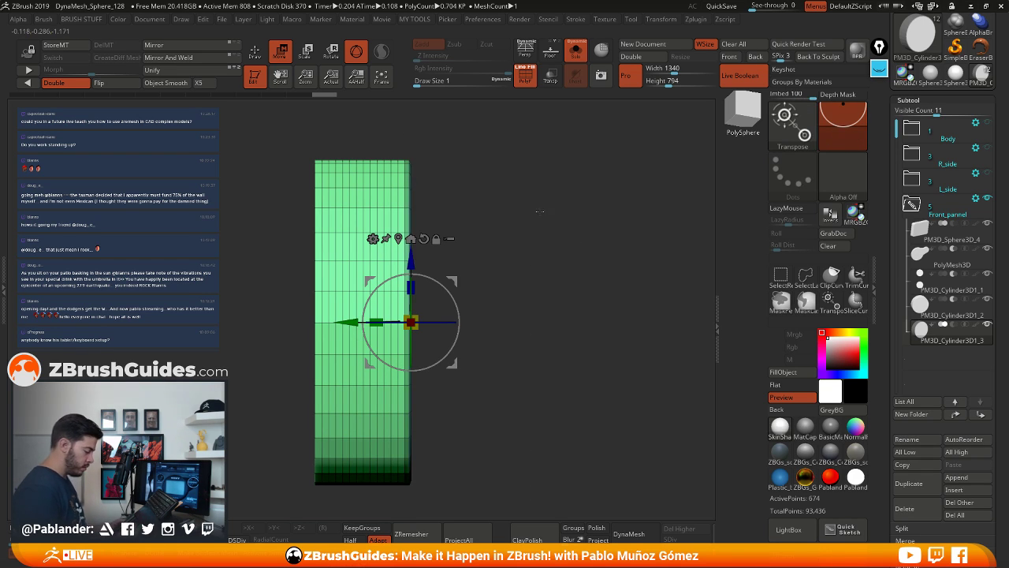
left_click_drag(540, 211, 481, 258)
key("space")
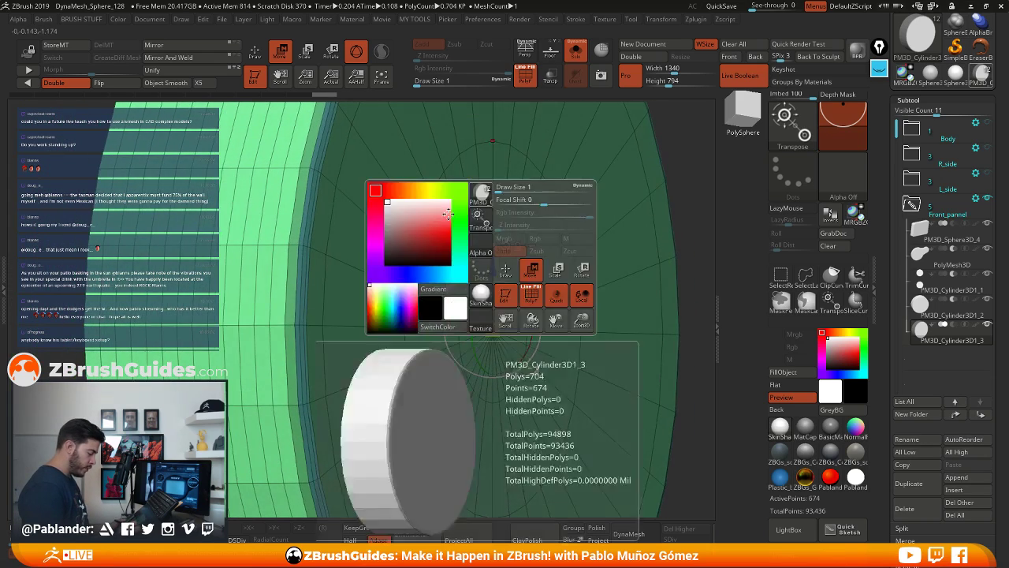
Invert the mask on the isolated cylinder and move its unmasked front face along the cylinder's axis in side view
left_click_drag(695, 304, 598, 222, "alt")
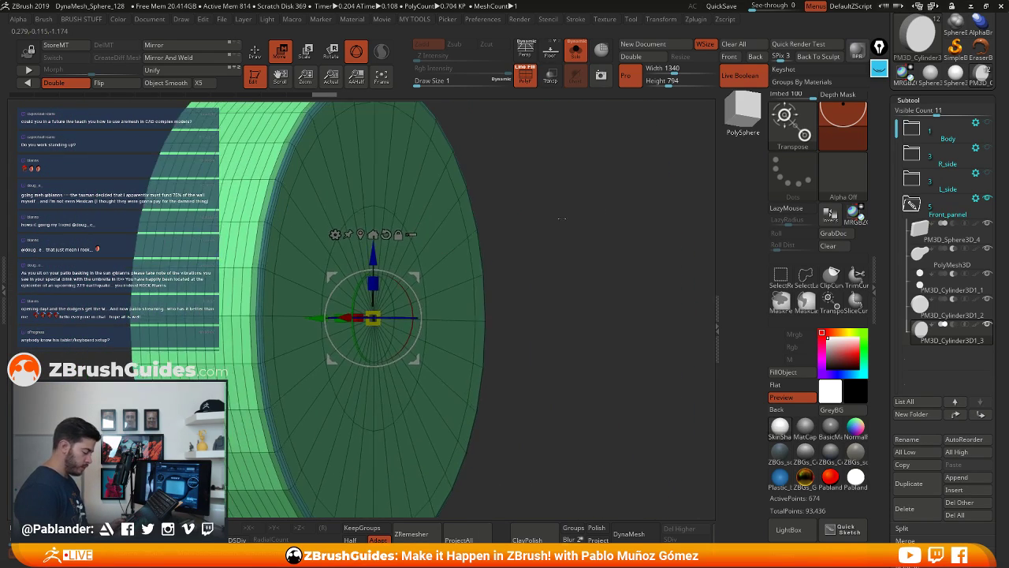
left_click(597, 224, "ctrl")
left_click_drag(587, 312, 606, 281, "shift")
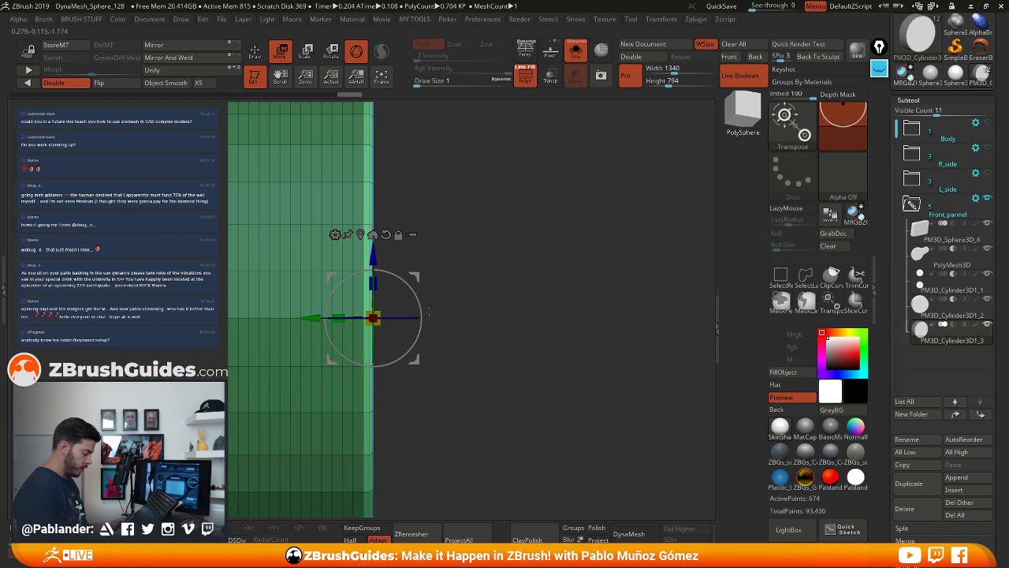
left_click_drag(312, 317, 386, 317)
Adjust the depth of the cylinder's unmasked front end along its axis and clear the mask
left_click_drag(566, 268, 553, 263)
left_click_drag(572, 218, 573, 270, "alt")
left_click_drag(573, 238, 586, 231)
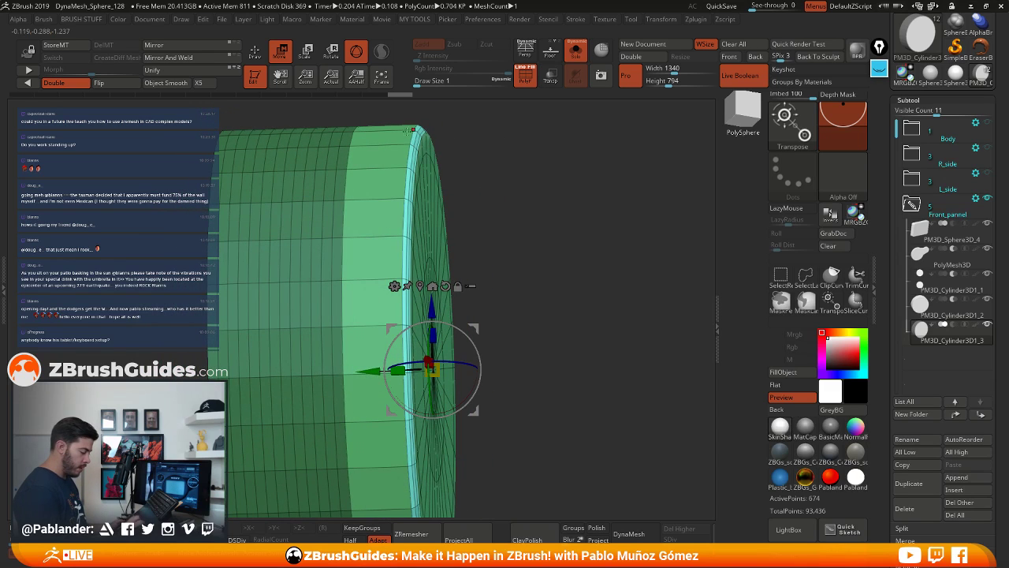
left_click_drag(398, 371, 331, 378)
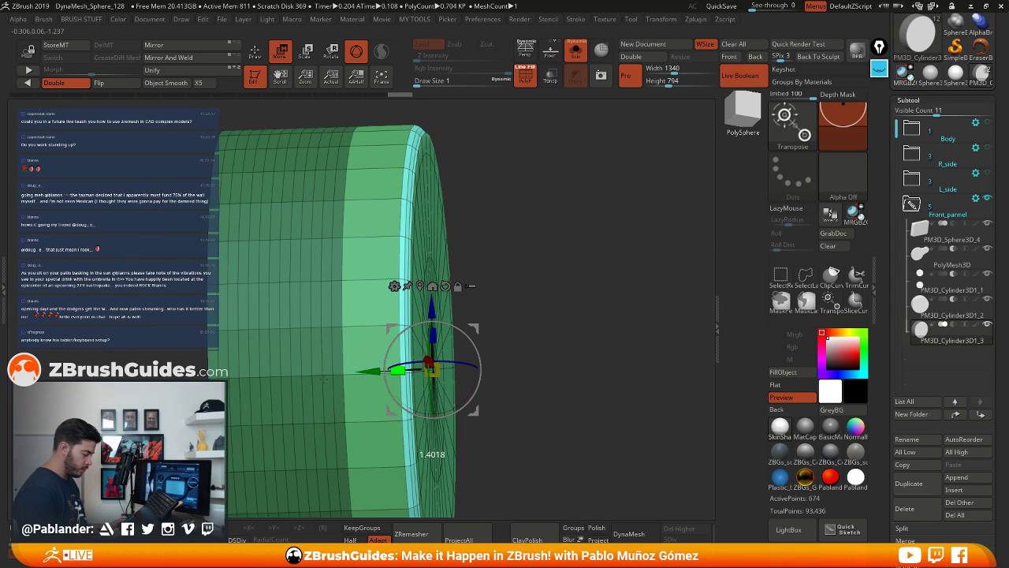
left_click_drag(532, 277, 518, 311)
left_click_drag(371, 371, 319, 371)
left_click(494, 257, "ctrl")
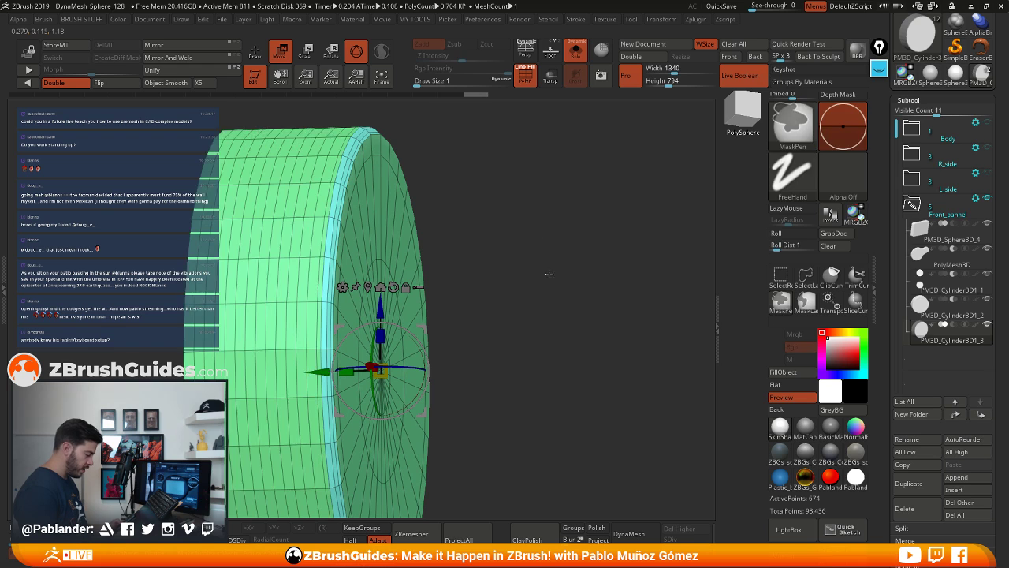
Mask the polygroup of the cylinder's front cap with ZModeler and invert the mask so only the cap stays editable
left_click(257, 60)
left_click_drag(509, 223, 553, 224)
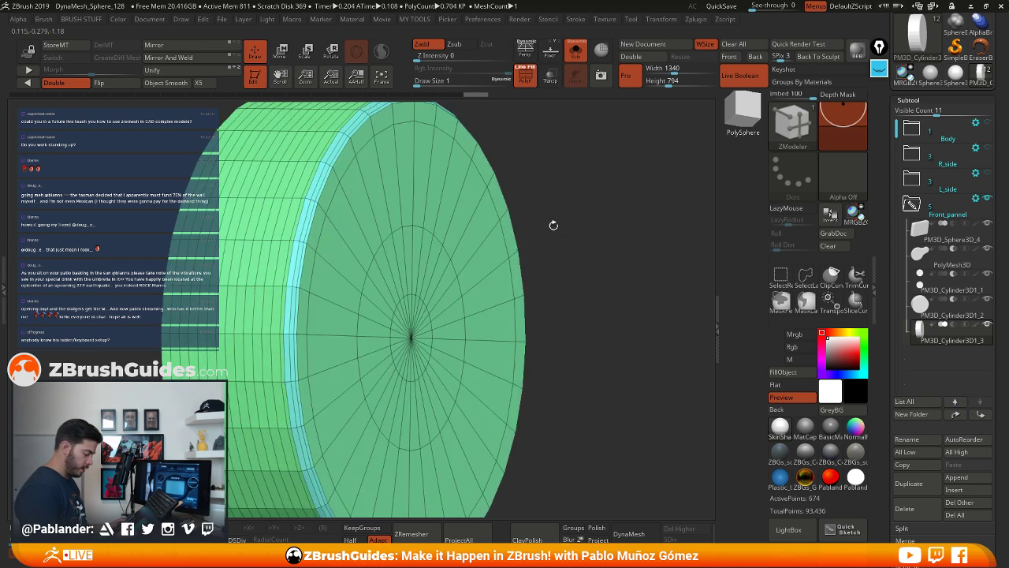
left_click(495, 287, "ctrl")
key("ctrl")
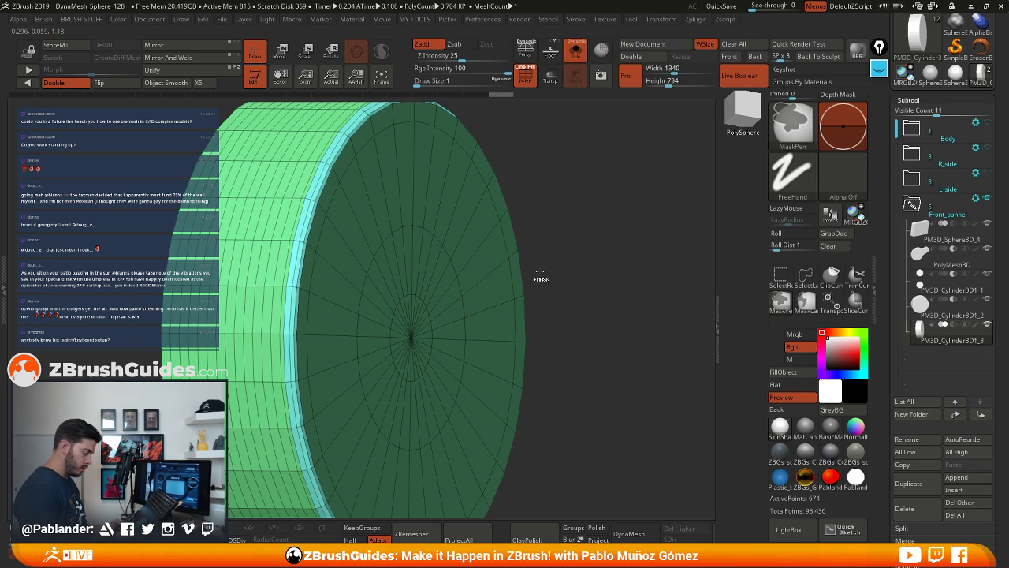
left_click(583, 263, "ctrl")
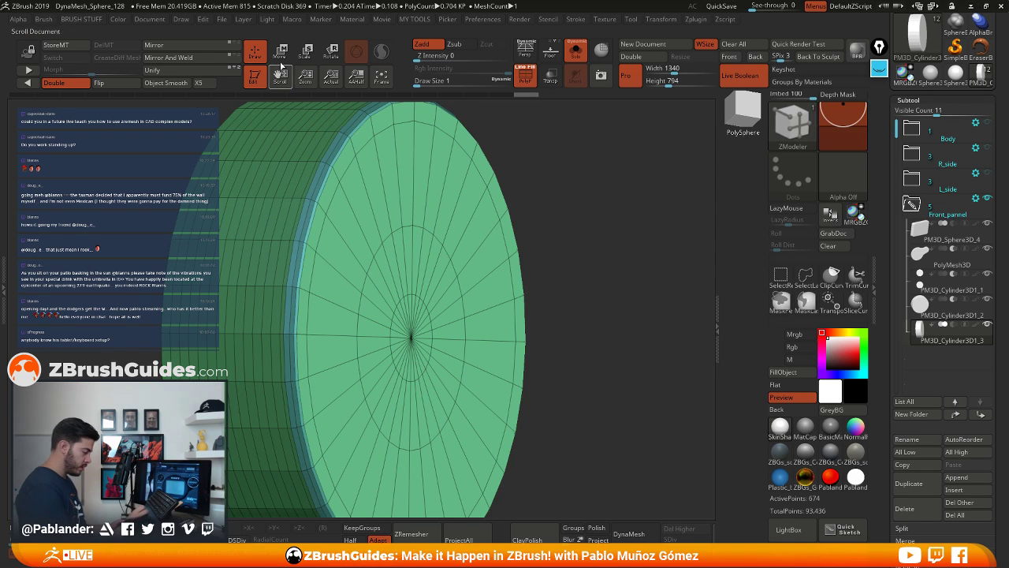
Scale the unmasked front cap uniformly to about 0.985 and clear the mask
left_click(280, 54)
left_click_drag(585, 233, 597, 238, "shift")
left_click_drag(551, 277, 512, 279)
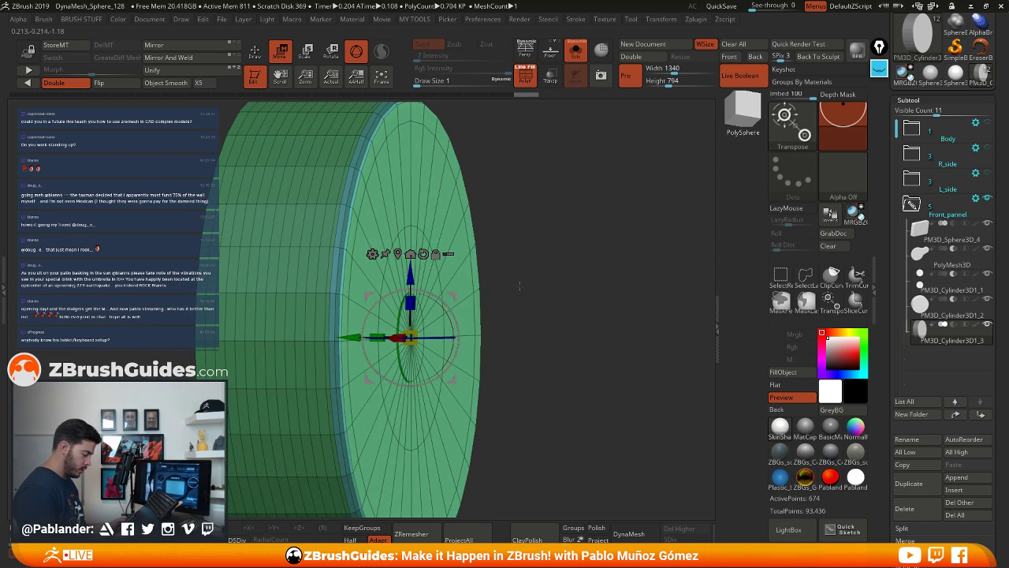
left_click_drag(416, 331, 414, 336)
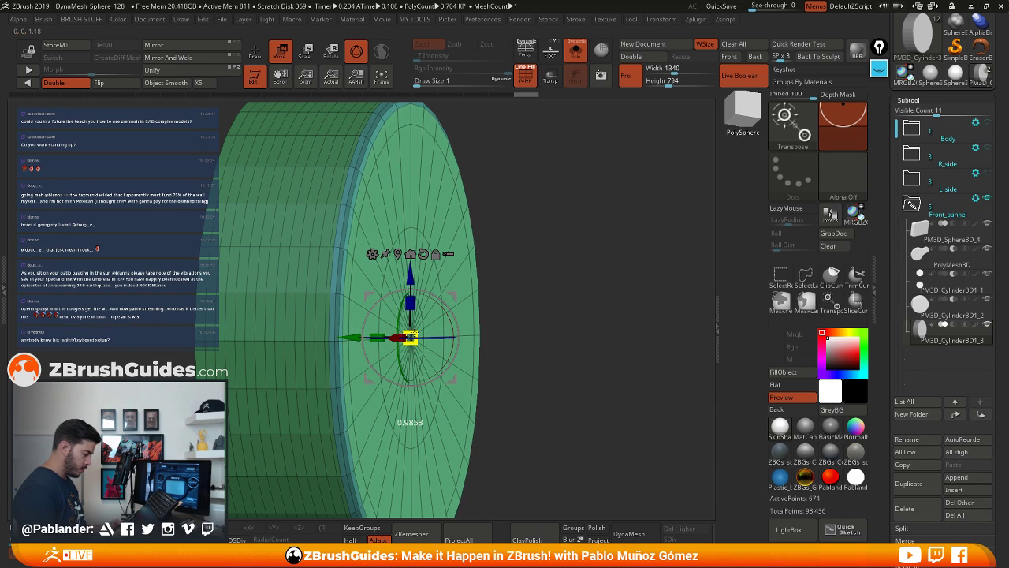
mouse_move(549, 235)
left_mouse_down("ctrl")
mouse_move(555, 297)
mouse_move(544, 265)
mouse_move(554, 255)
left_mouse_up("ctrl")
Return to Draw mode, face the model frontally, and turn off PolyFrame and Solo to show the complete front panel
key("q")
left_click_drag(554, 255, 521, 269, "shift")
left_click_drag(570, 333, 551, 319, "alt")
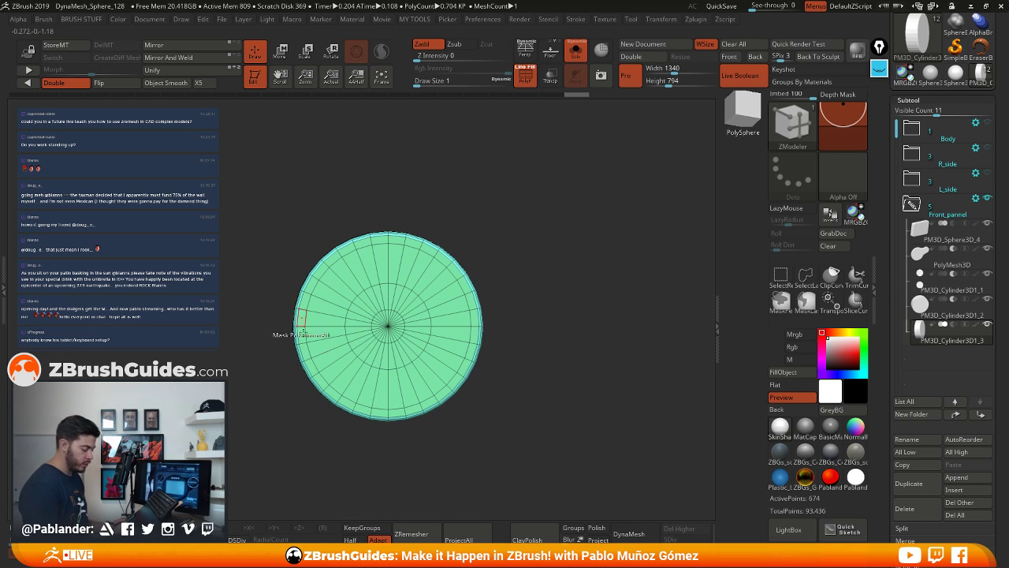
left_click_drag(563, 319, 544, 278)
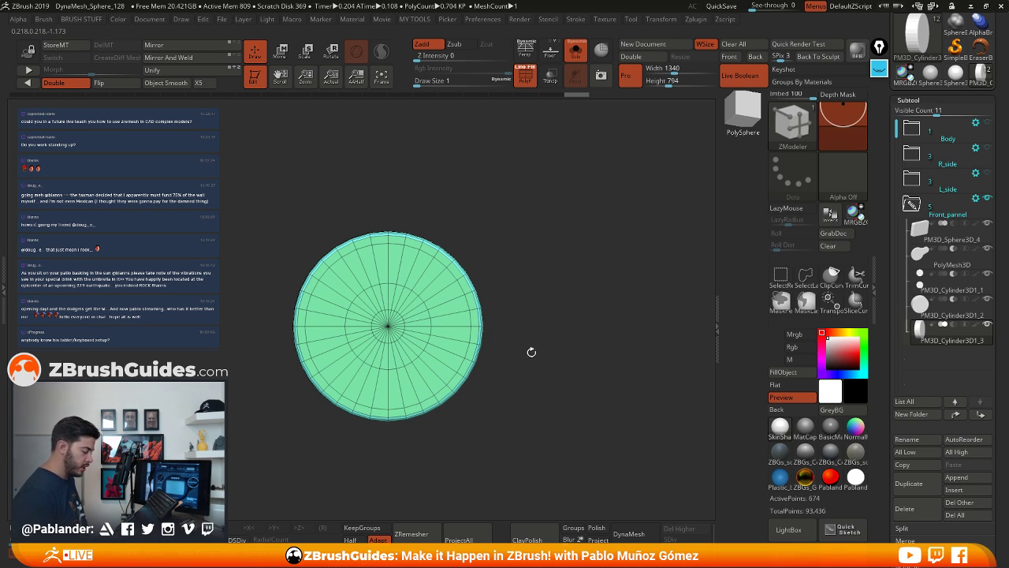
left_click(525, 75)
left_click(576, 49)
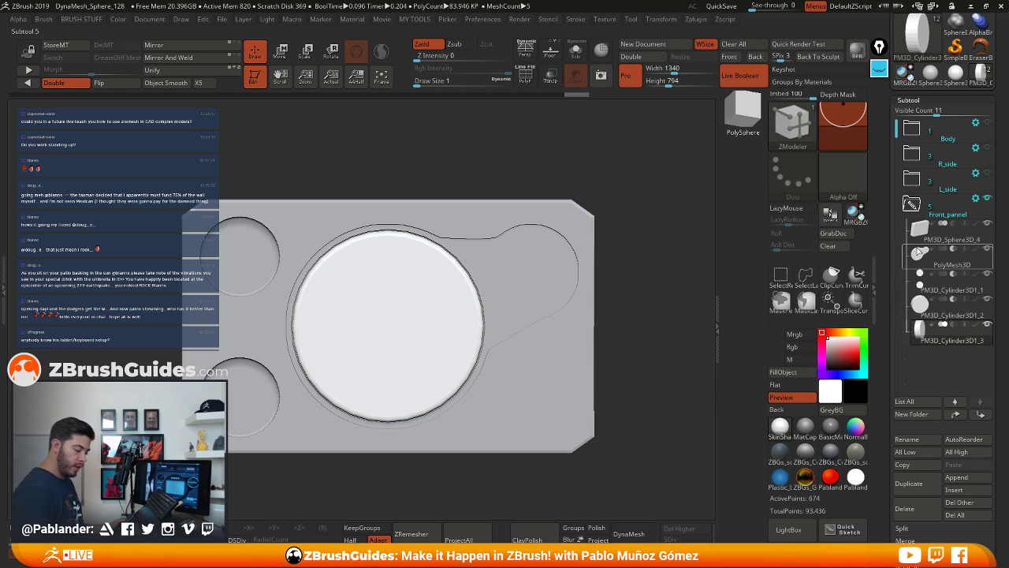
Append a Cone3D subtool to the tool and initialize it as a QCube
scroll(894, 126, "down", 1)
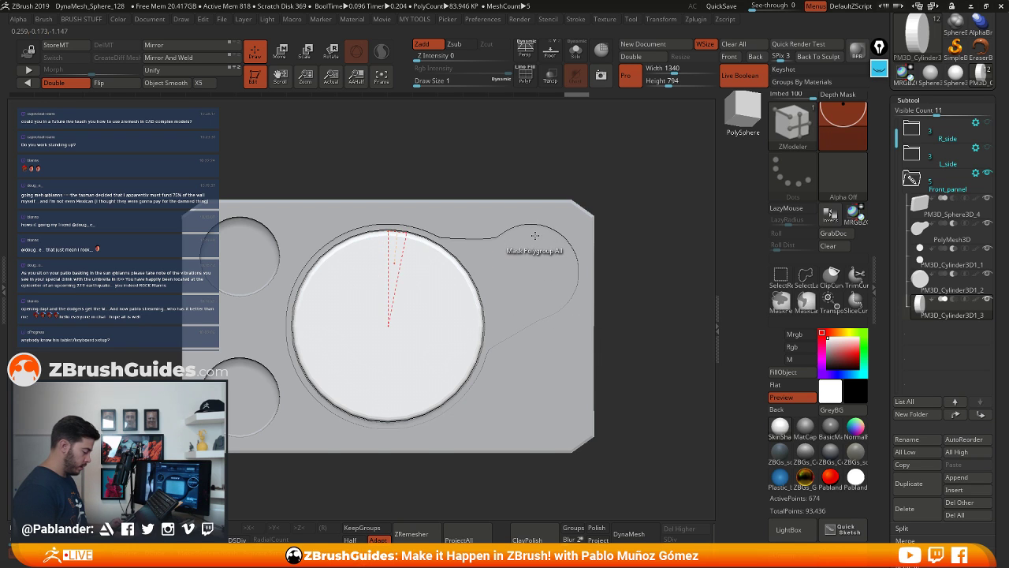
key("F1")
left_click(487, 296)
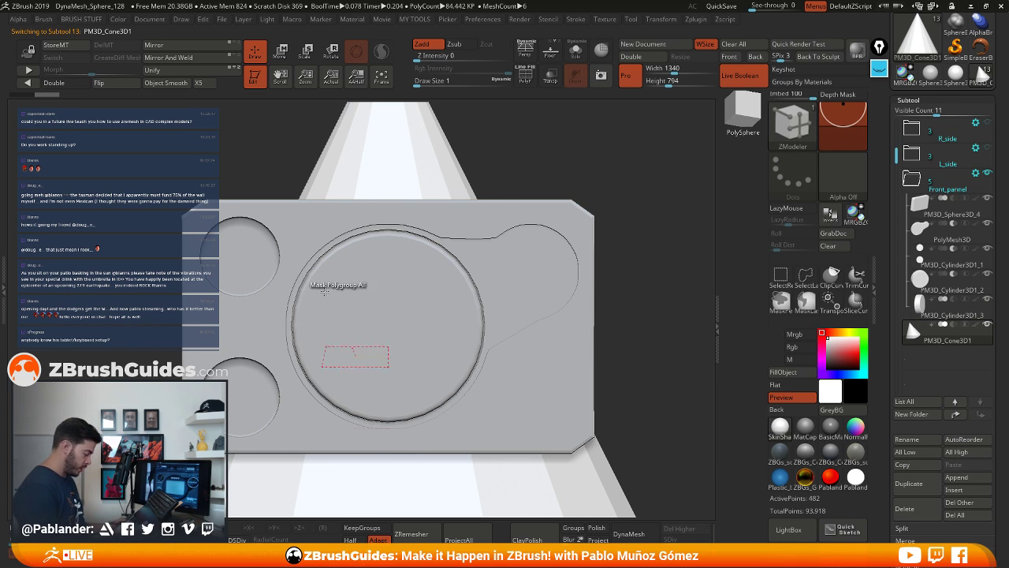
left_click_drag(888, 351, 905, 136)
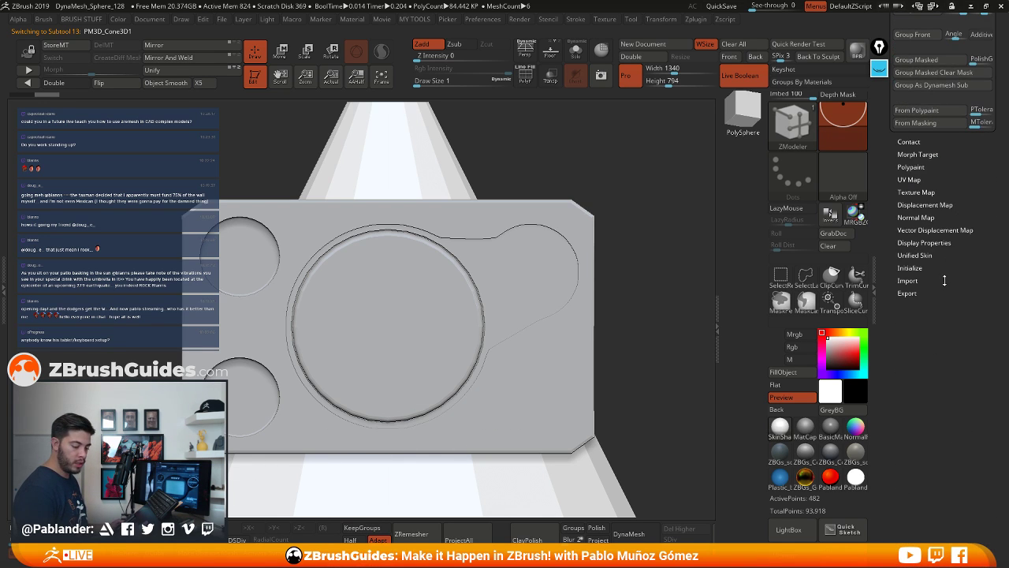
left_click_drag(922, 268, 927, 253)
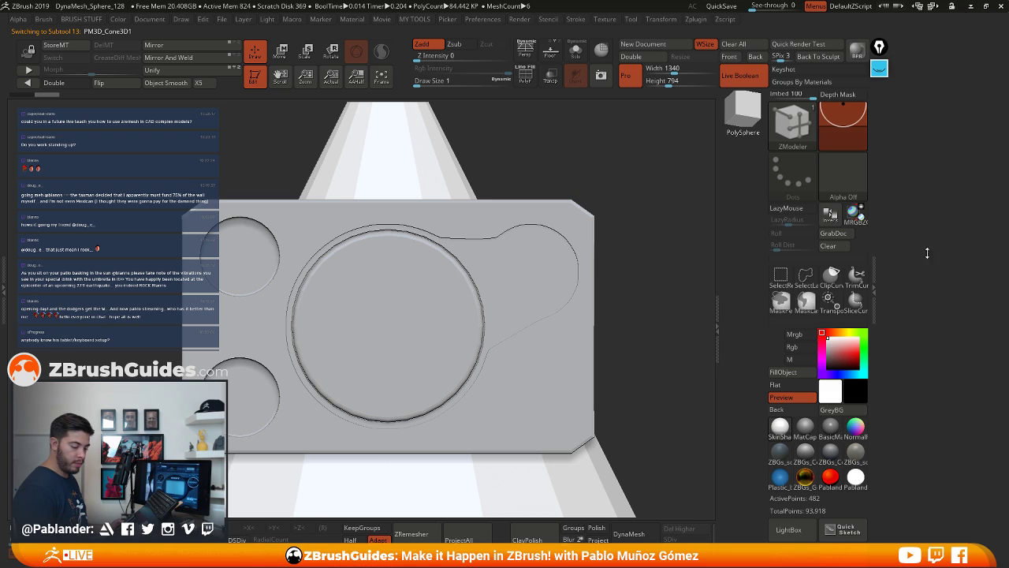
left_click_drag(942, 341, 943, 375)
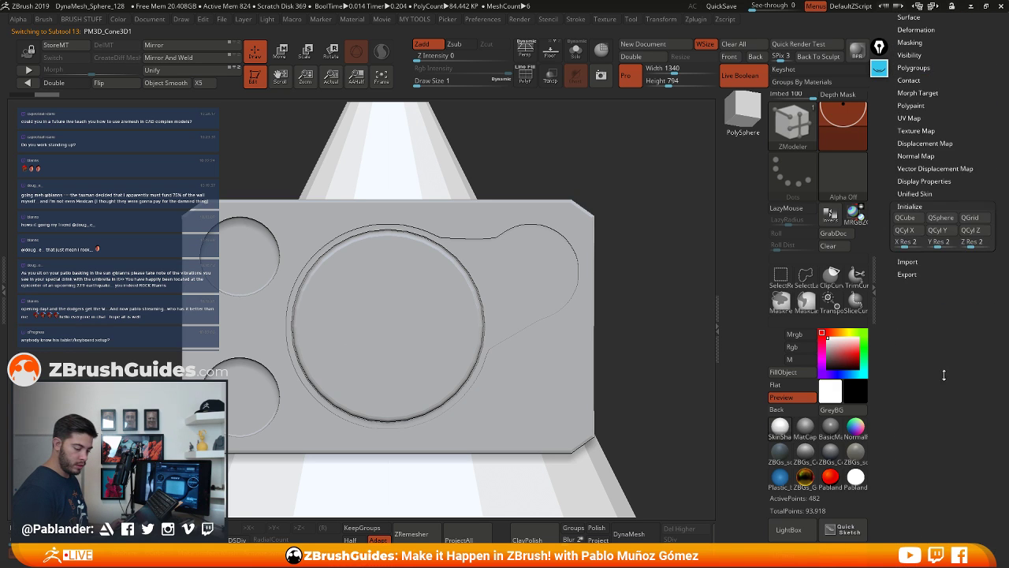
left_click(905, 217)
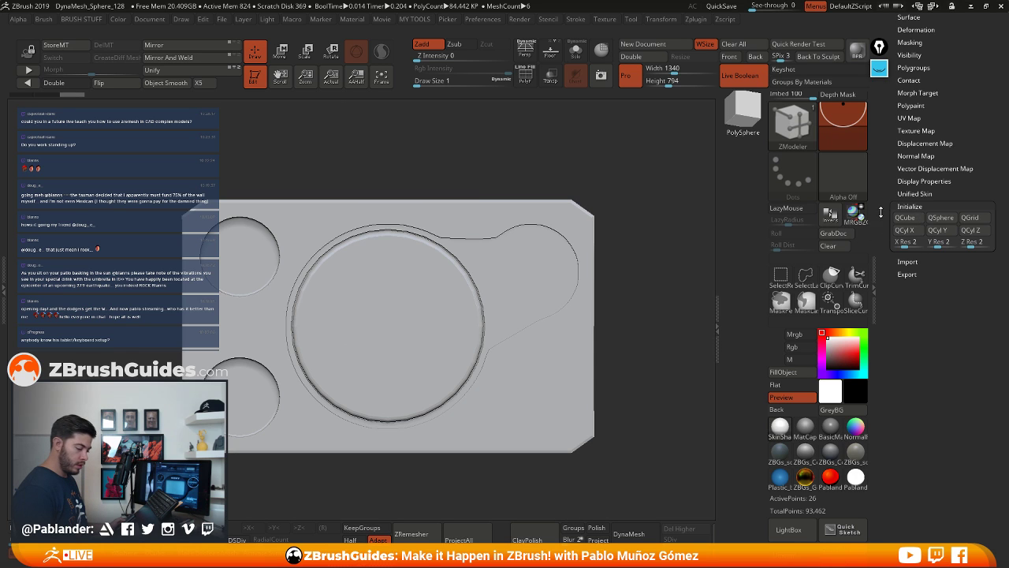
Place the new cube subtool PM3D_Cone3D1 inside the Front_pannel folder
left_click_drag(900, 68, 899, 370)
left_click(909, 217)
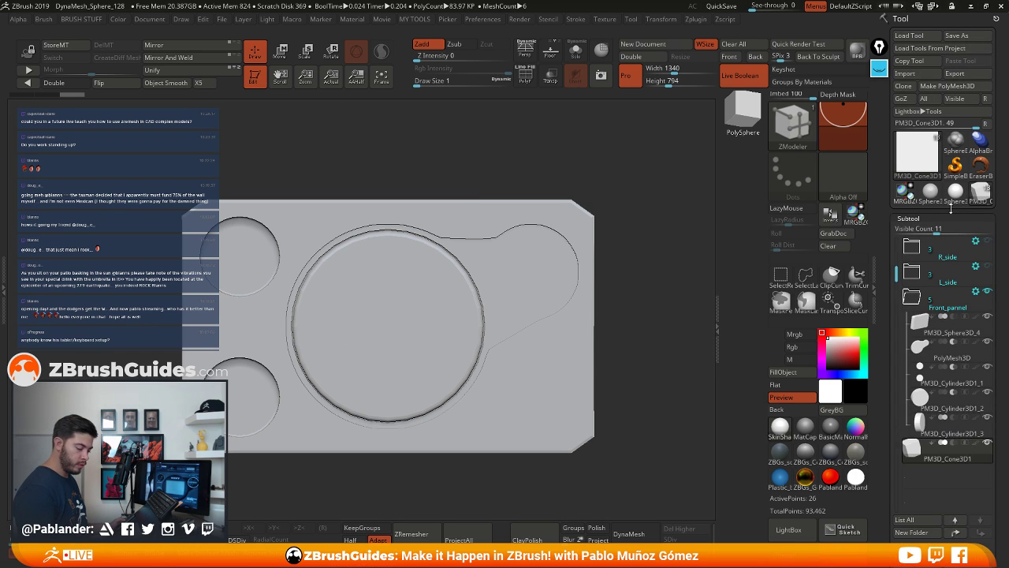
left_click_drag(957, 453, 959, 431)
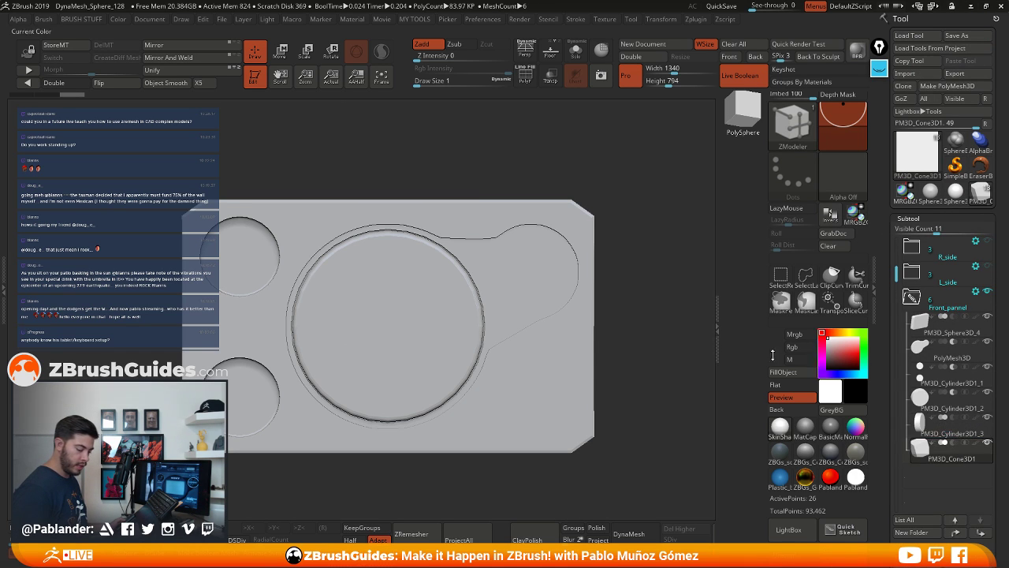
Move the cube along its Z axis until it overlaps the front panel
left_click_drag(639, 289, 626, 242, "alt")
key("w")
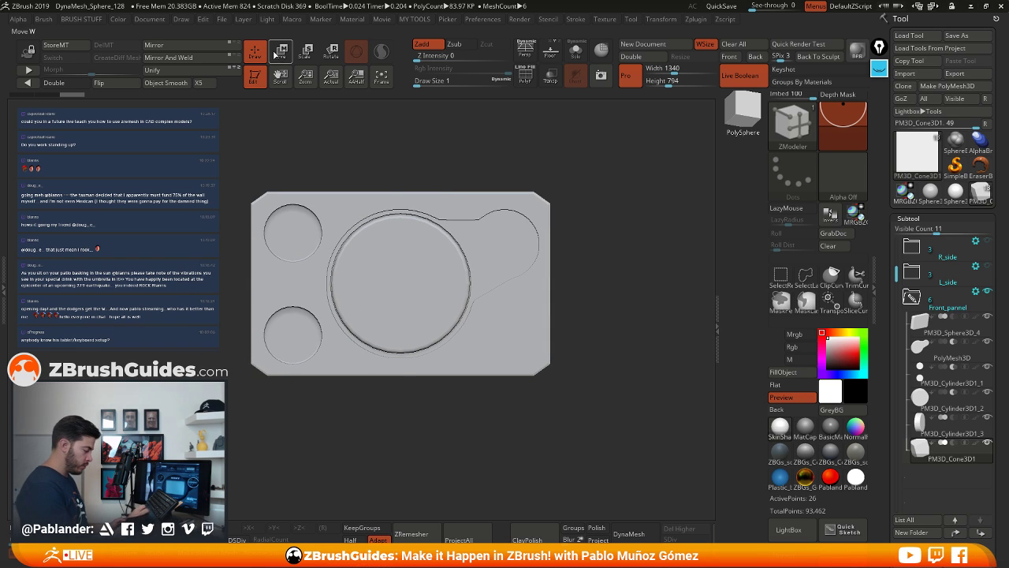
left_click_drag(553, 148, 536, 174)
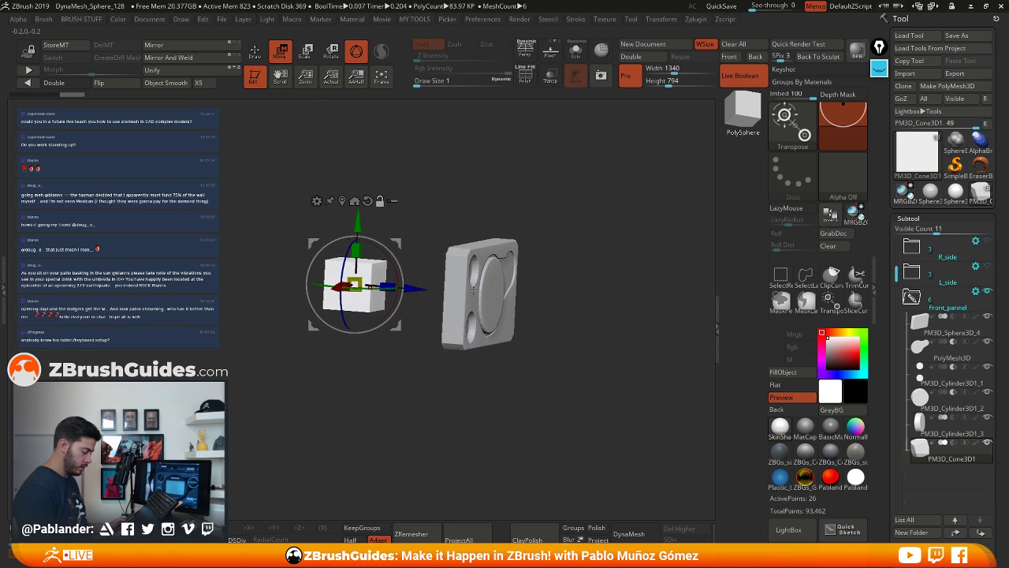
left_click_drag(420, 290, 552, 299)
Widen the cube horizontally into a rectangular block, fine-tune its overall scale within the large circle, and quick-save the project
left_click_drag(619, 273, 550, 347, "shift")
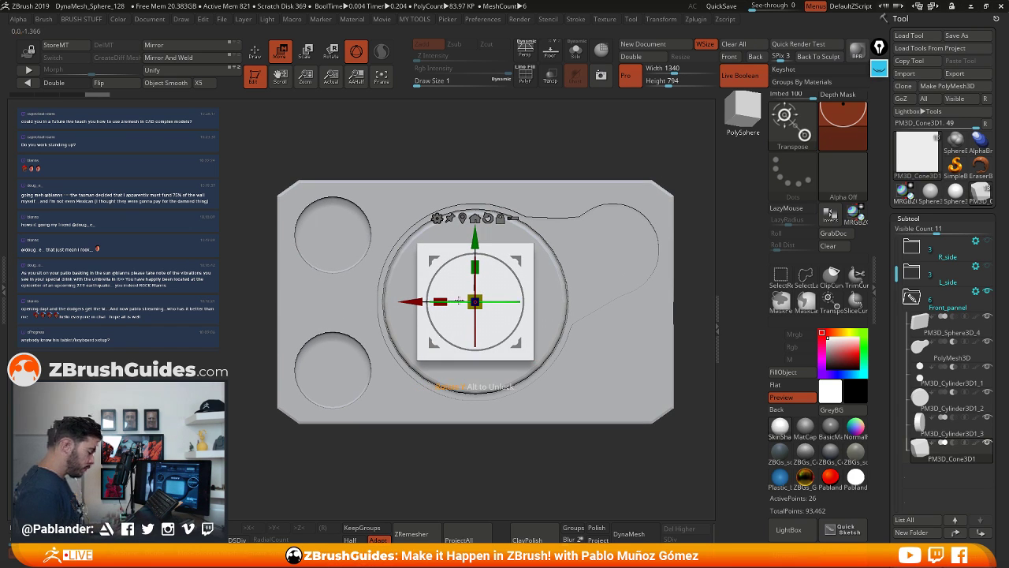
left_click_drag(440, 302, 479, 300)
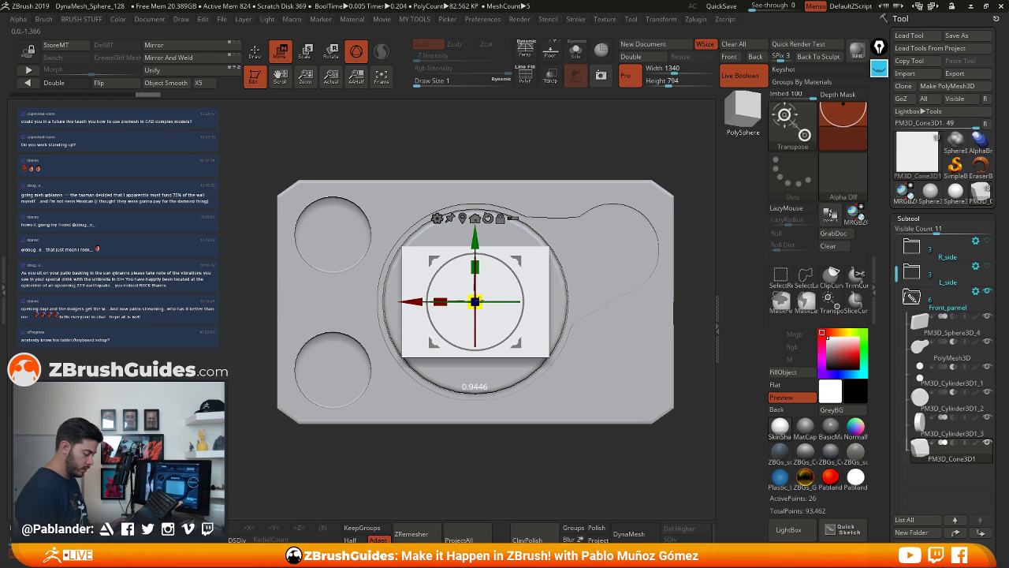
left_click_drag(475, 302, 477, 300)
left_click(721, 6)
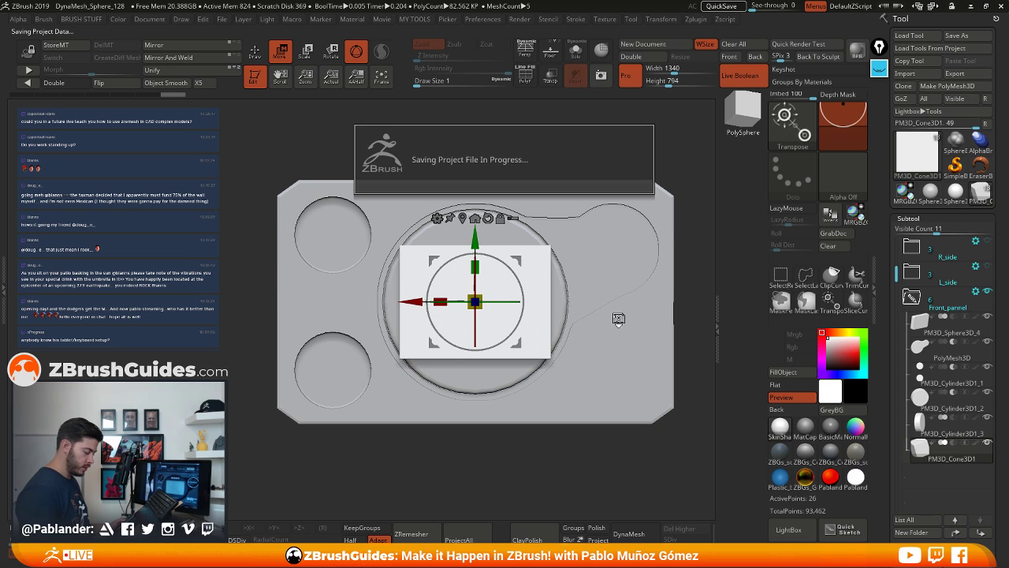
Reduce the block's size, mainly in height, within the large circle and check it from an angle and the front
right_click_drag(594, 308, 546, 275, "alt")
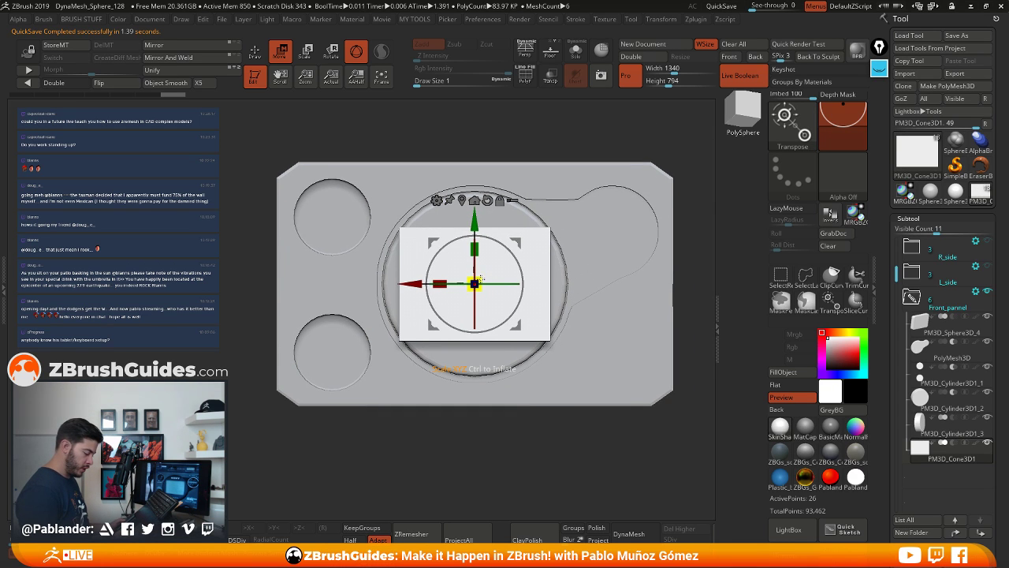
mouse_move(481, 279)
left_mouse_down()
mouse_move(475, 284)
mouse_move(478, 252)
mouse_move(490, 273)
left_mouse_up()
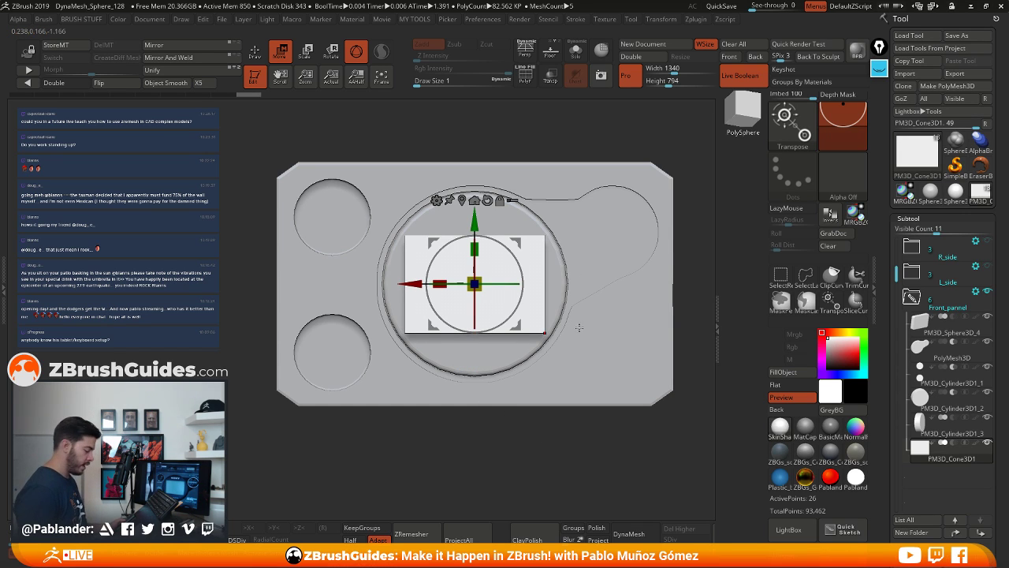
left_click_drag(500, 431, 571, 378)
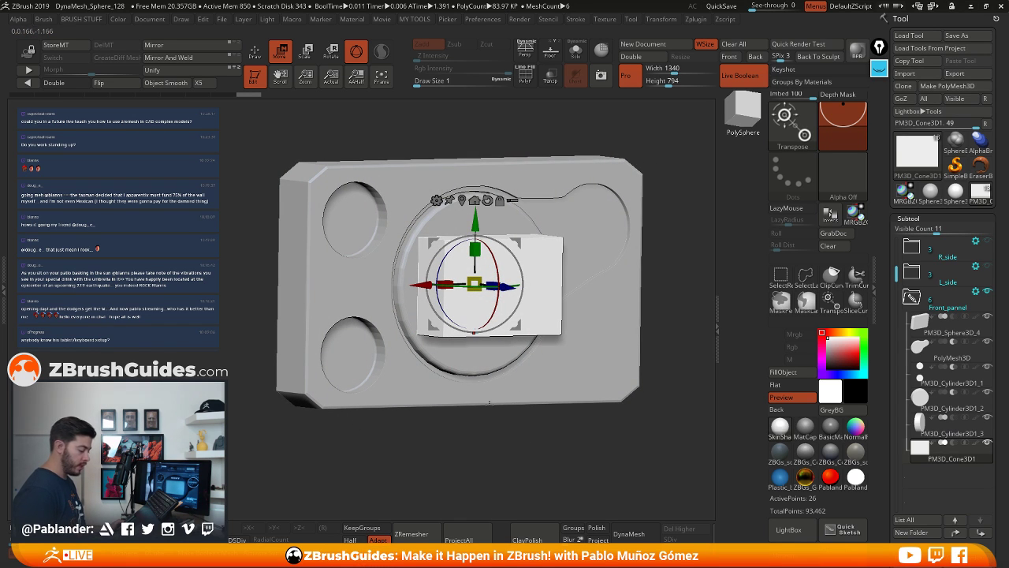
left_click_drag(490, 424, 488, 444)
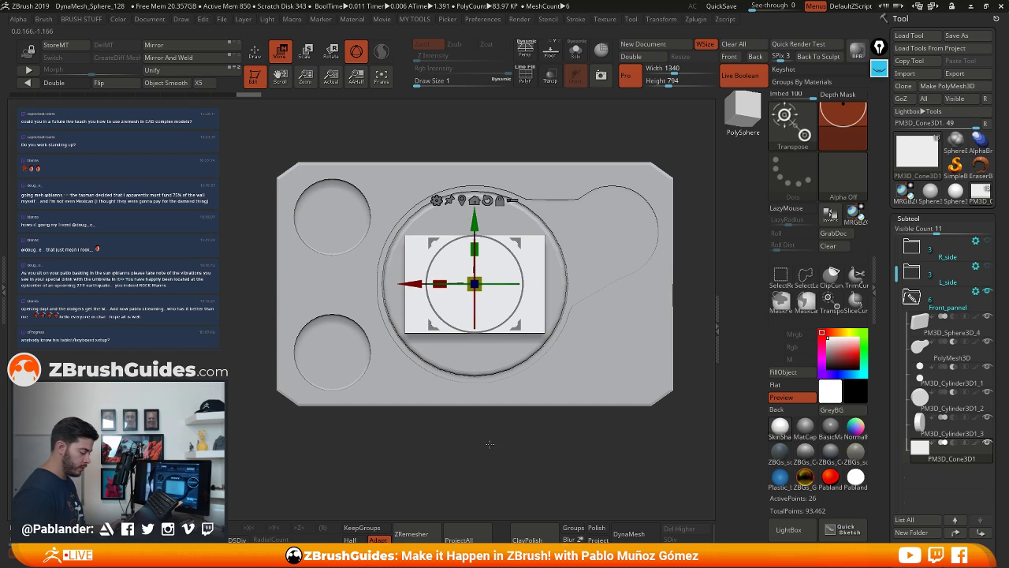
Isolate the block with its wireframe displayed, switch to Draw mode, and show its top and two side faces
left_click(576, 52)
left_click_drag(532, 96, 323, 172)
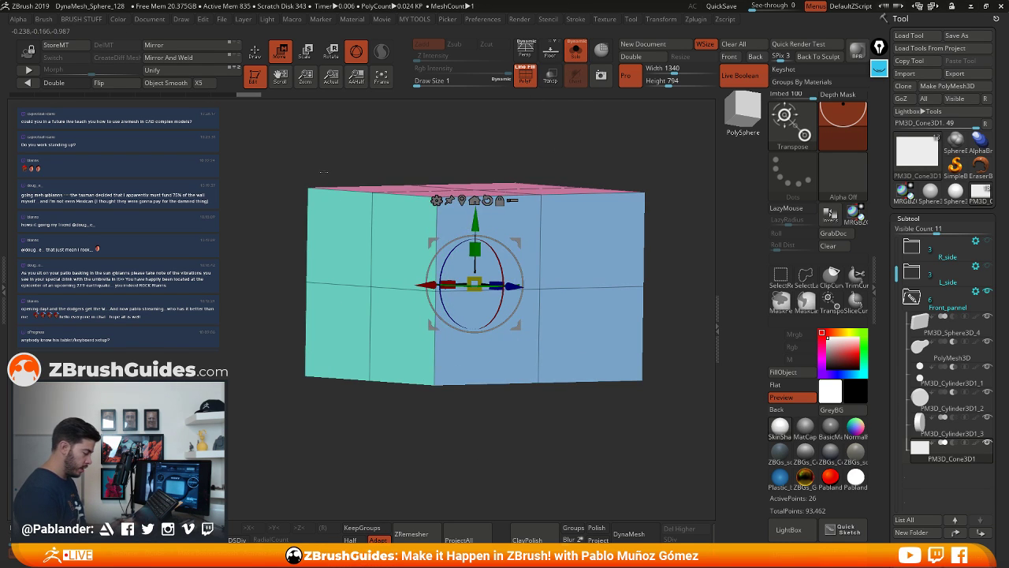
key("q")
mouse_move(521, 167)
left_mouse_down()
mouse_move(494, 307)
mouse_move(426, 337)
left_mouse_up()
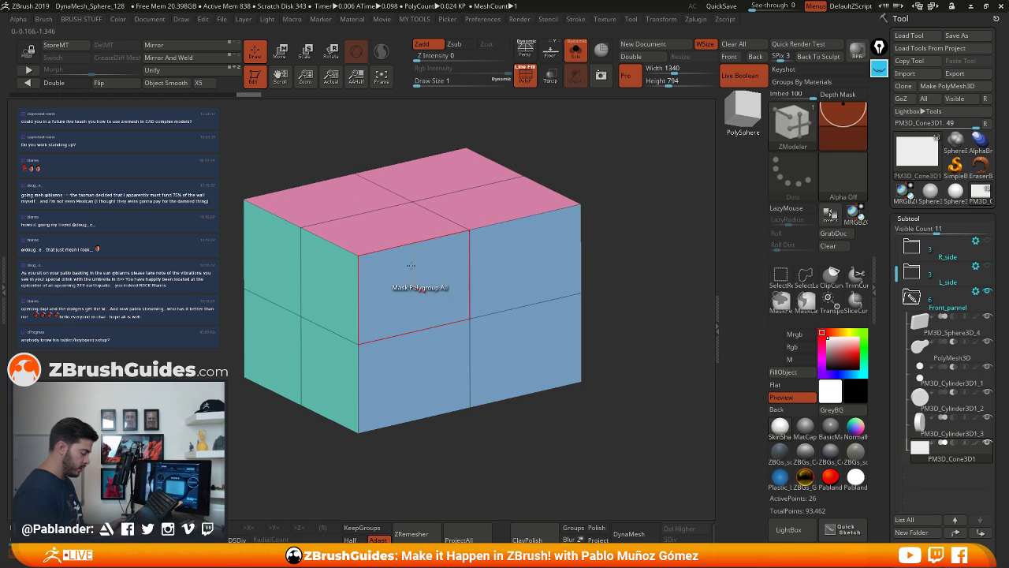
Enable X symmetry and bevel the complete edge loop around the block's top face with a narrow chamfer
key("x")
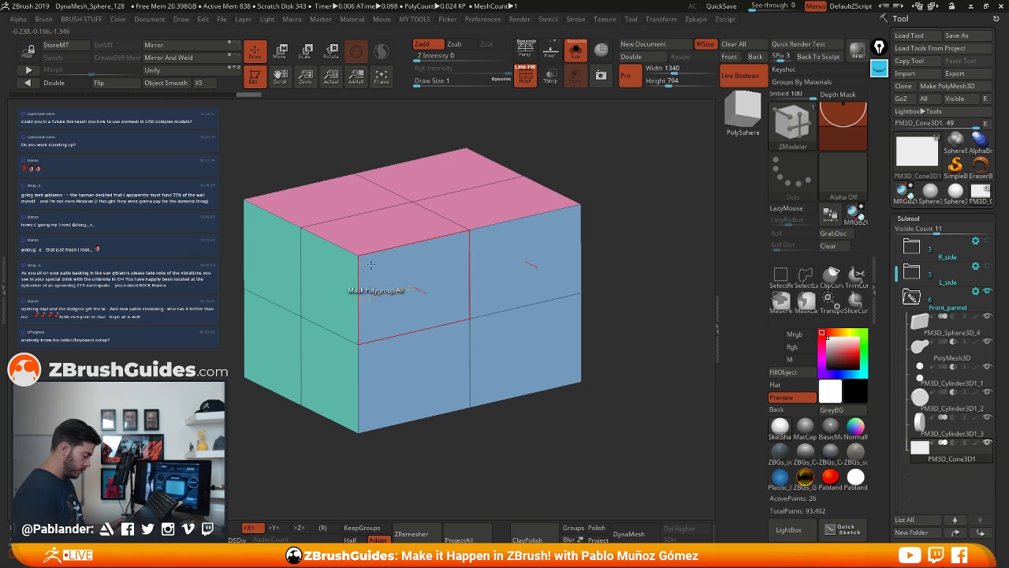
left_click(340, 248)
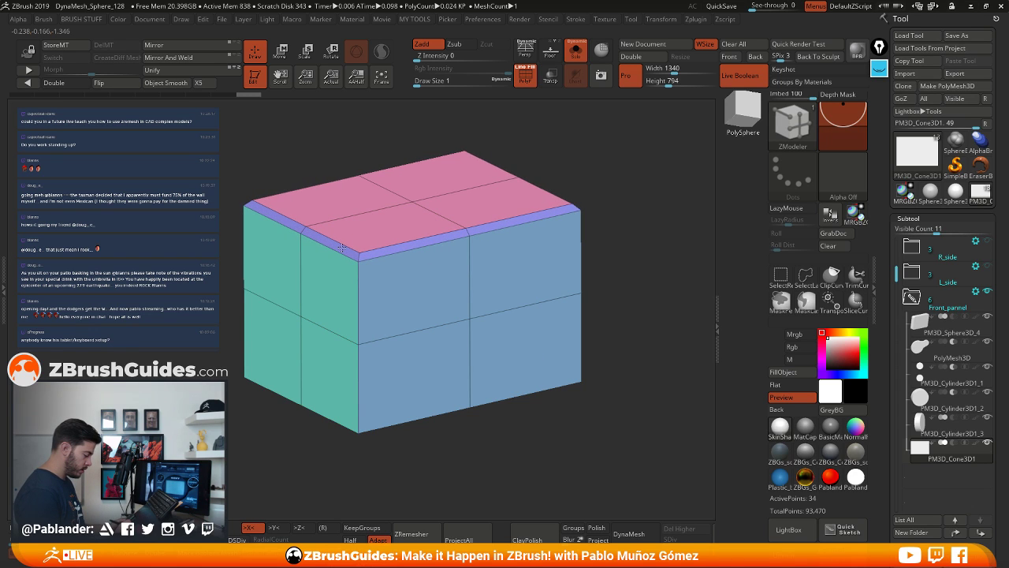
left_click_drag(342, 247, 344, 251)
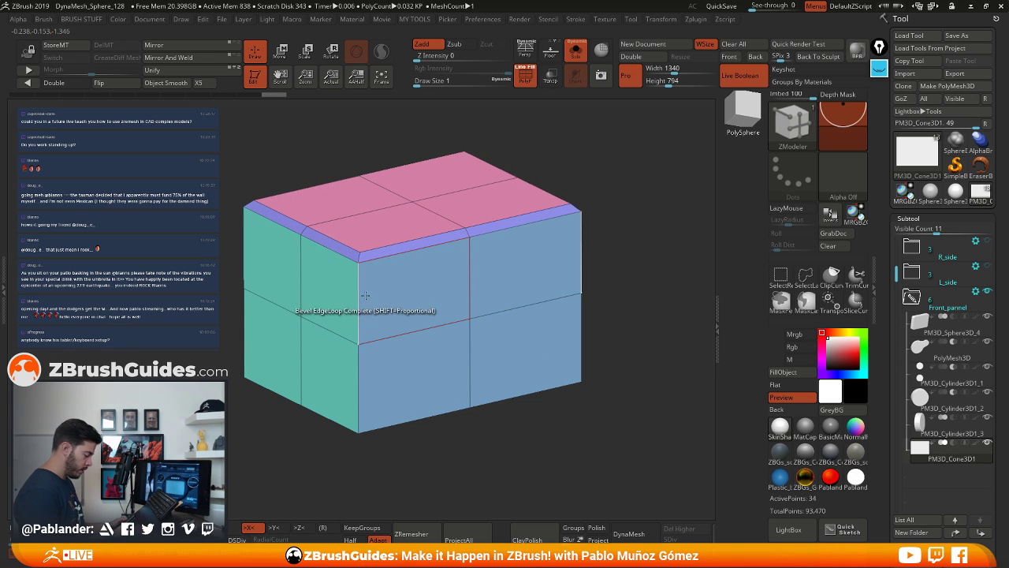
Undo the narrow bevel around the block's top face and keep the unbevelled block in the undo history
key("ctrl+z")
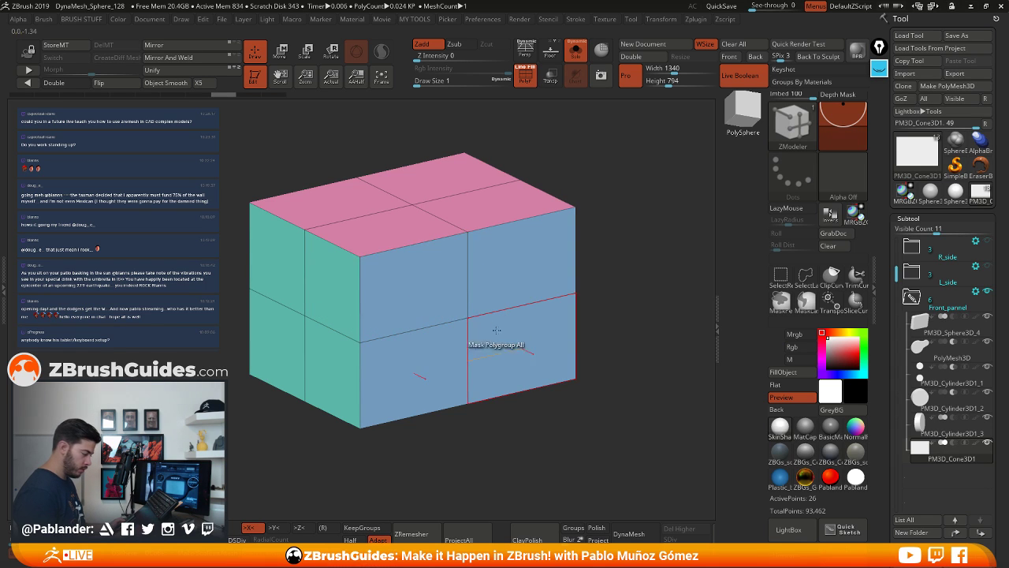
left_click(250, 94)
left_click_drag(263, 97, 255, 94)
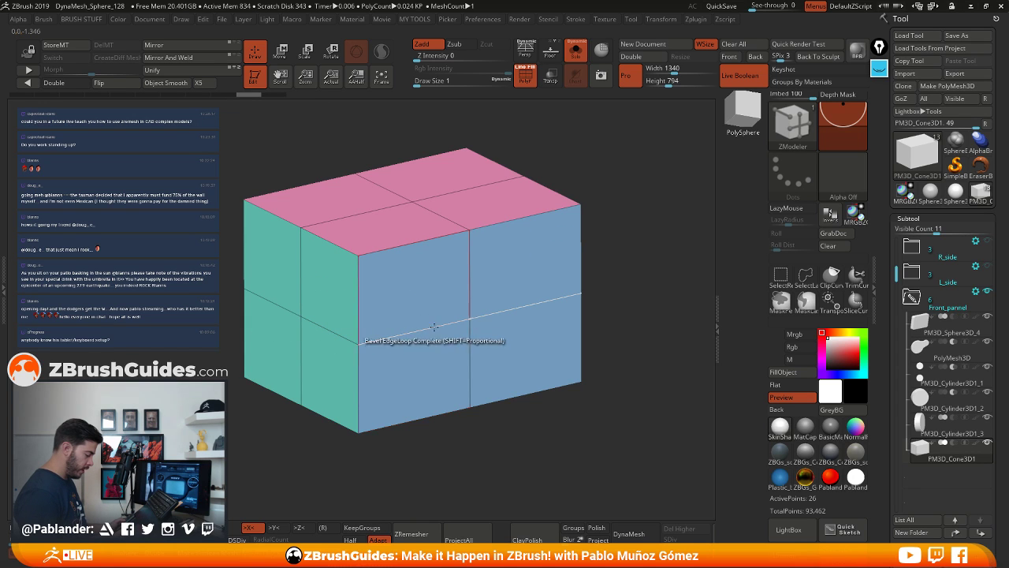
Set the ZModeler edge action to Insert Single EdgeLoop and add mirrored vertical loops near both ends of the block's front face
right_click_drag(411, 323, 444, 315)
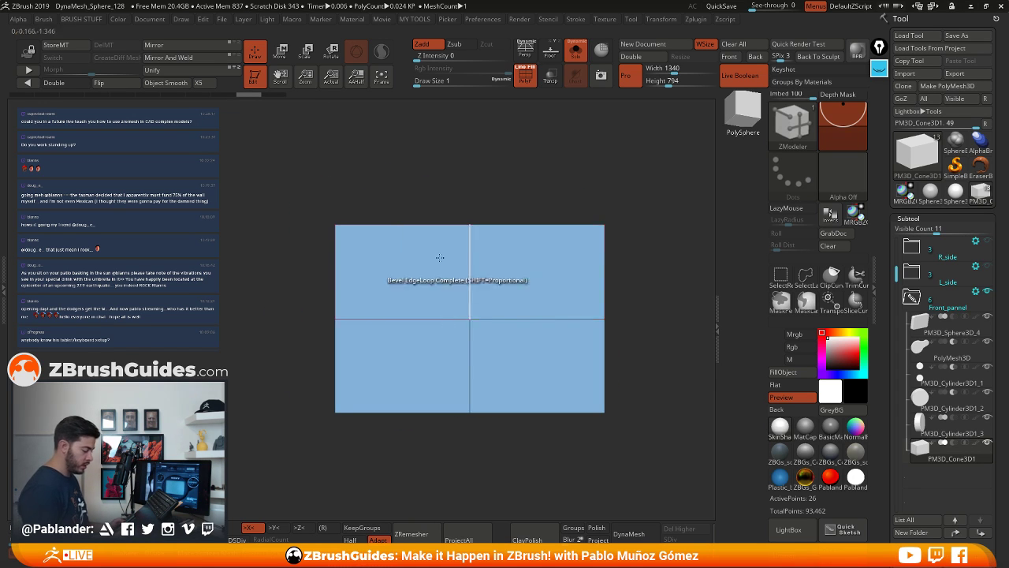
right_click_drag(659, 239, 586, 229, "alt")
right_click_drag(586, 230, 589, 252)
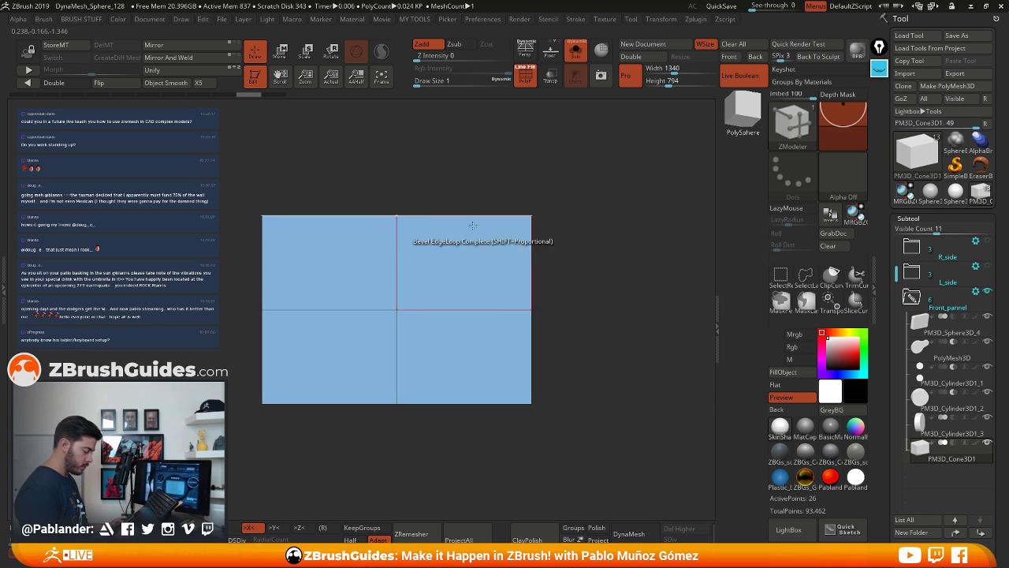
key("space")
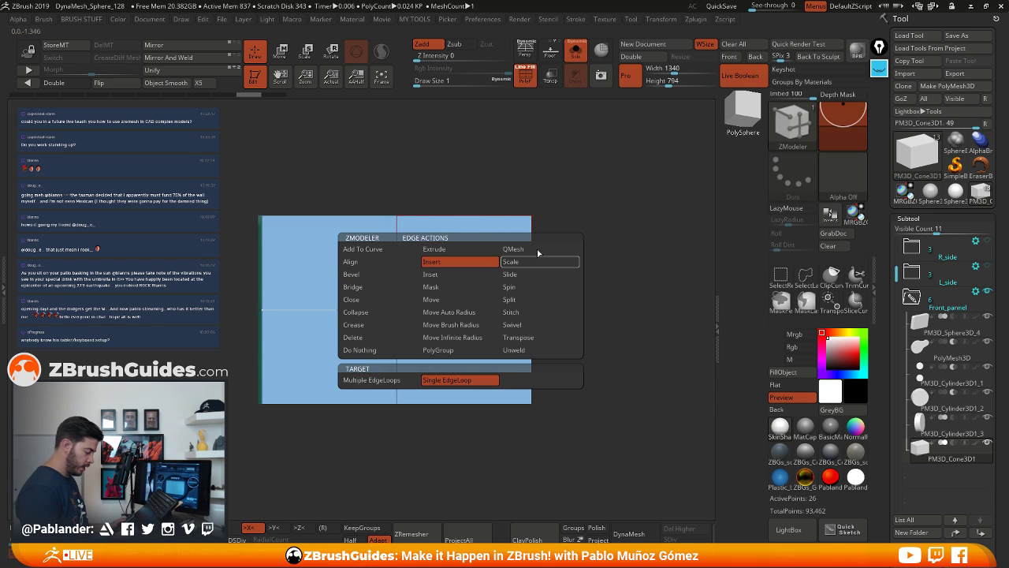
left_click(451, 261)
left_click(494, 309)
left_click_drag(494, 309, 518, 308)
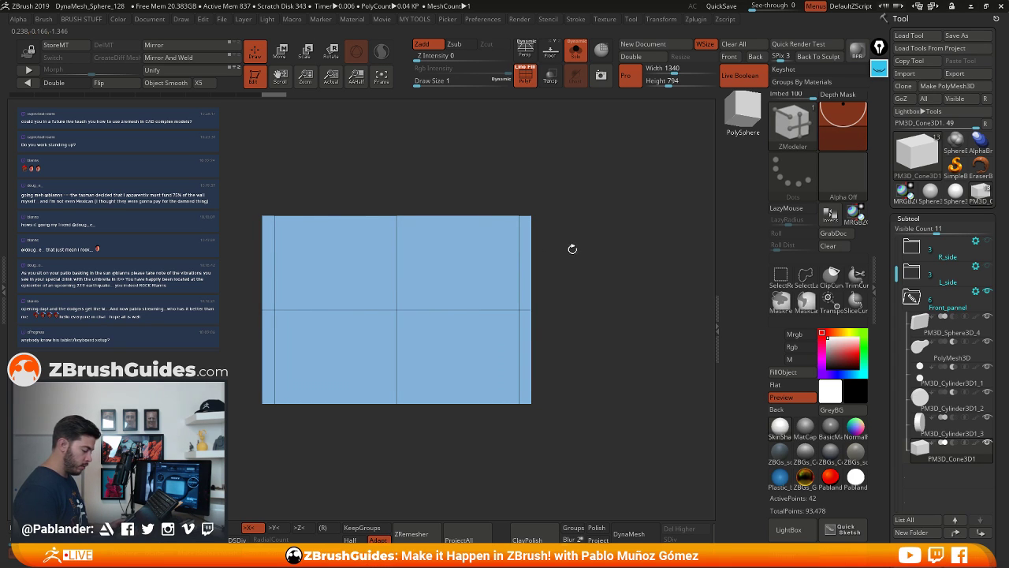
Mask the block between its end loops and reduce the height of the two ends to chamfer the corners
left_click_drag(573, 249, 559, 242, "alt")
left_click_drag(601, 164, 507, 410, "ctrl")
left_click(508, 434, "ctrl")
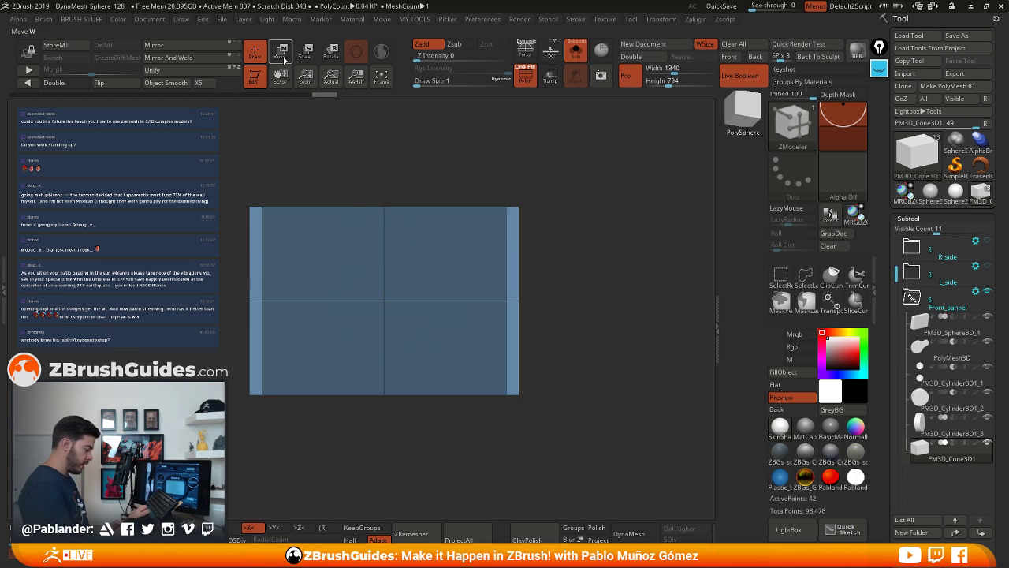
key("w")
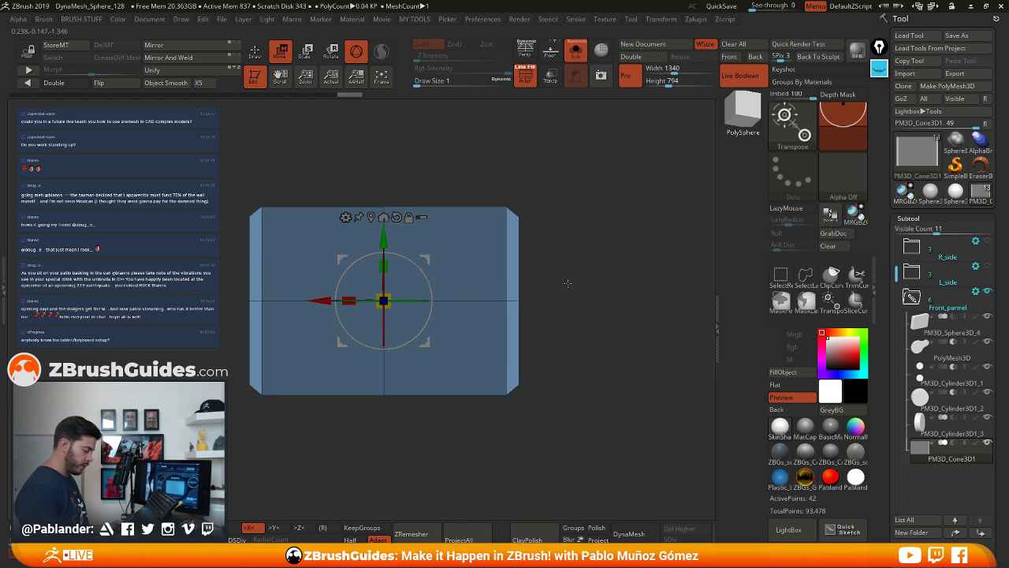
Insert horizontal edge loops near the upper and lower edges of the chamfered block and inspect it in perspective and from the front
key("q")
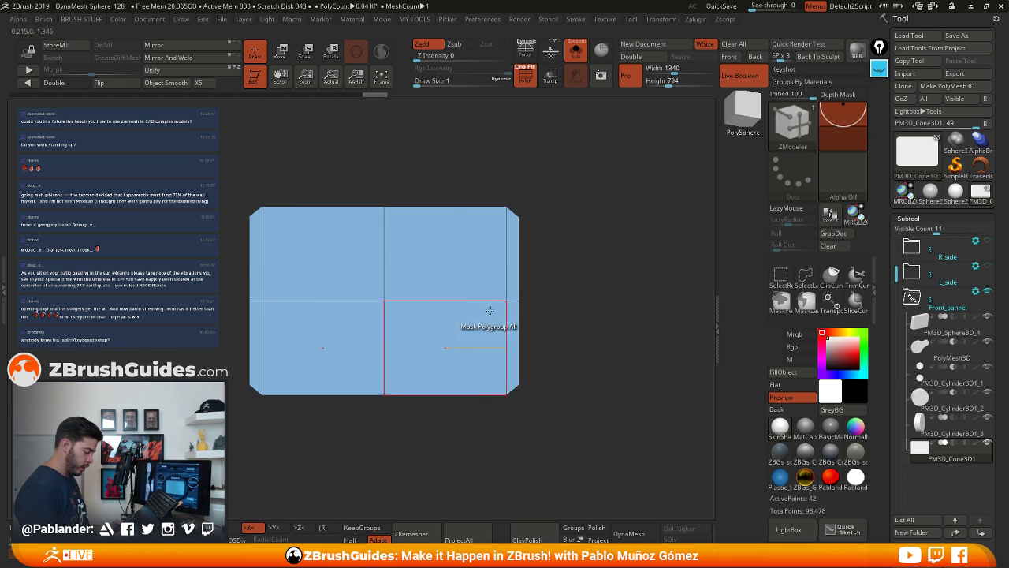
left_click_drag(507, 281, 510, 224)
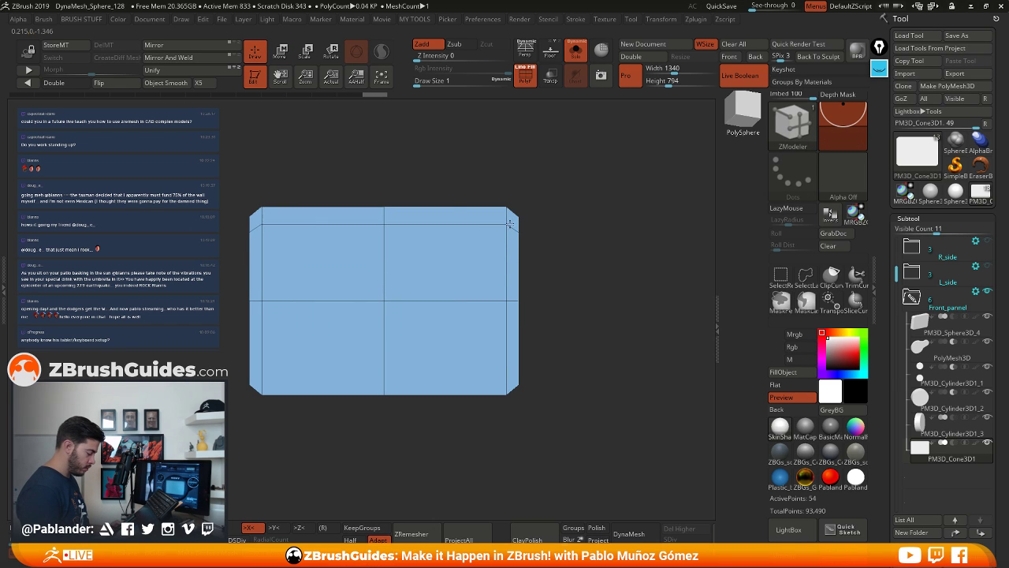
left_click_drag(510, 354, 511, 380)
left_click_drag(600, 299, 539, 329)
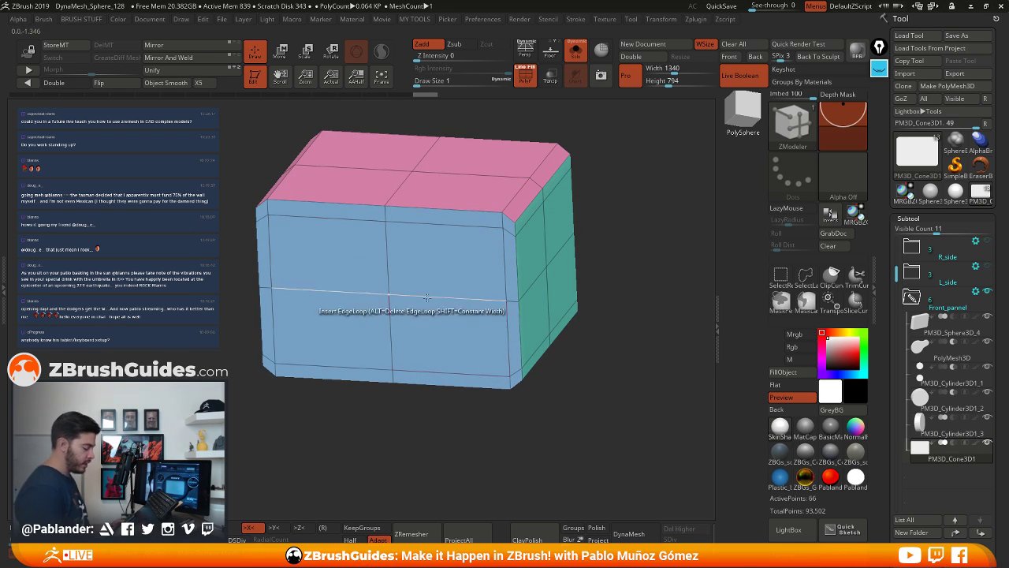
right_click_drag(614, 385, 619, 371, "shift")
key("f")
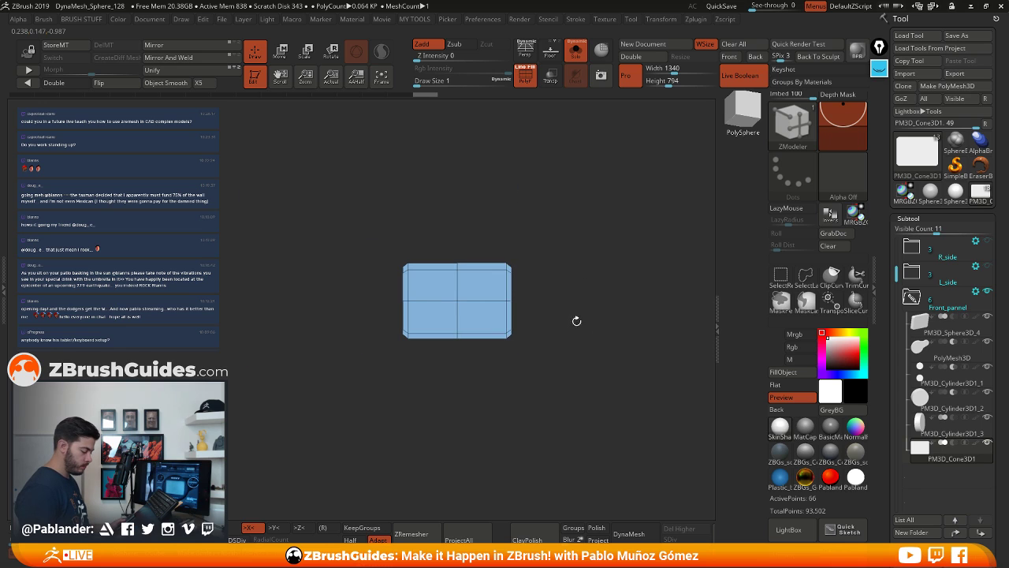
Delete the chamfered block subtool from the Front_pannel folder
scroll(953, 334, "down", 5)
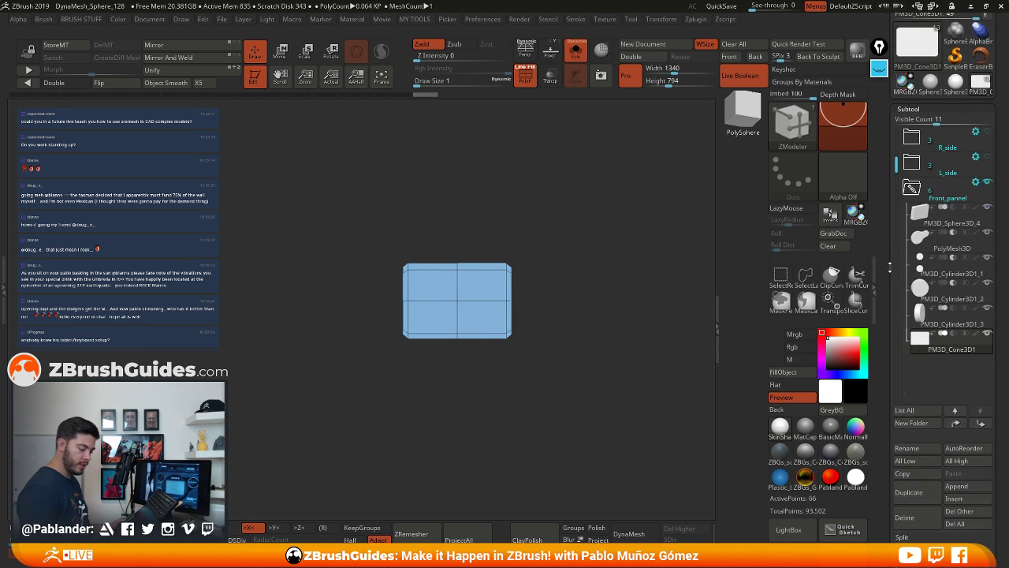
right_click_drag(509, 323, 457, 324, "alt")
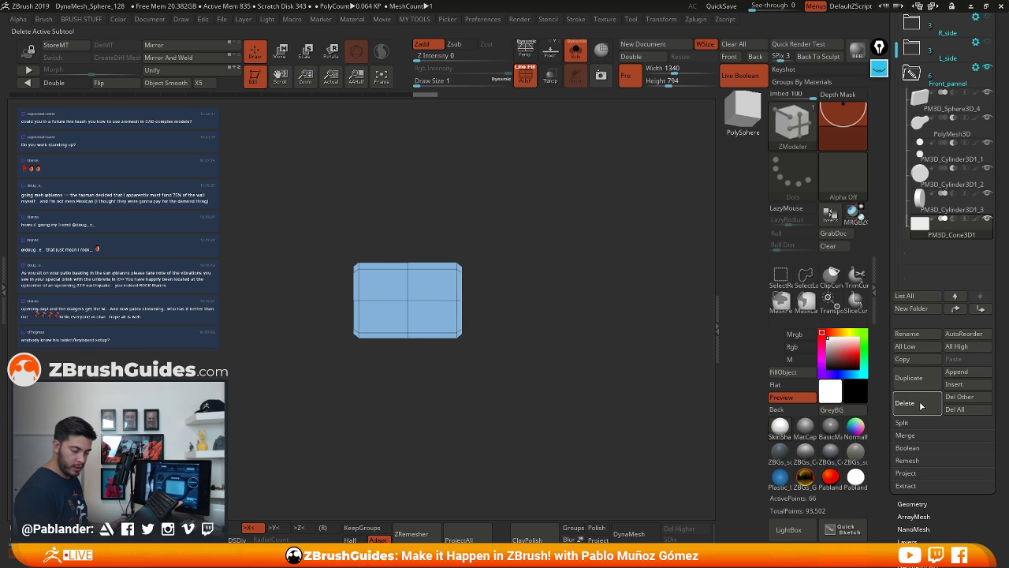
left_click(905, 403)
left_click(821, 426)
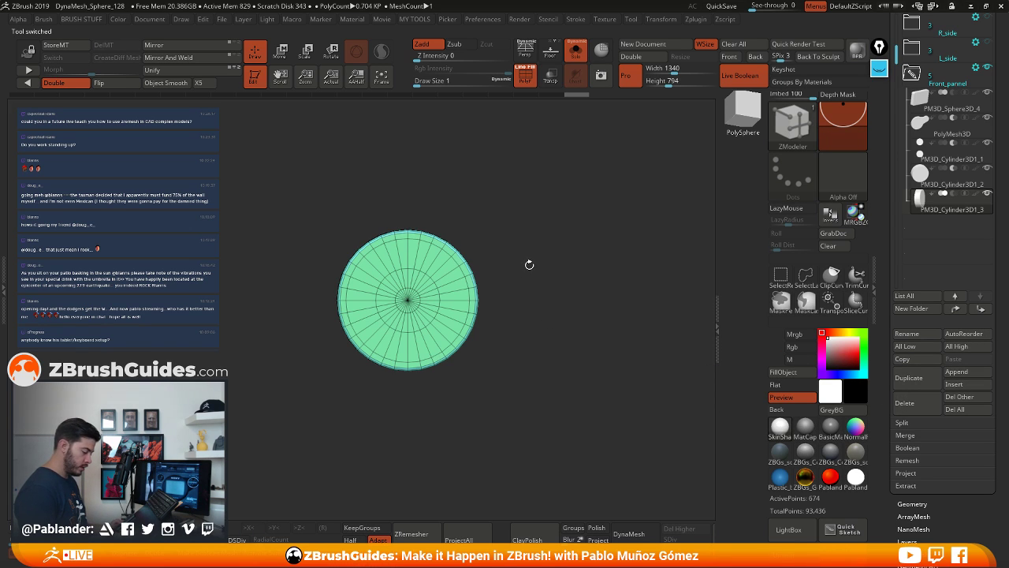
Insert a Cylinder3D as a new subtool in the Front_pannel folder and frame it
key("F1")
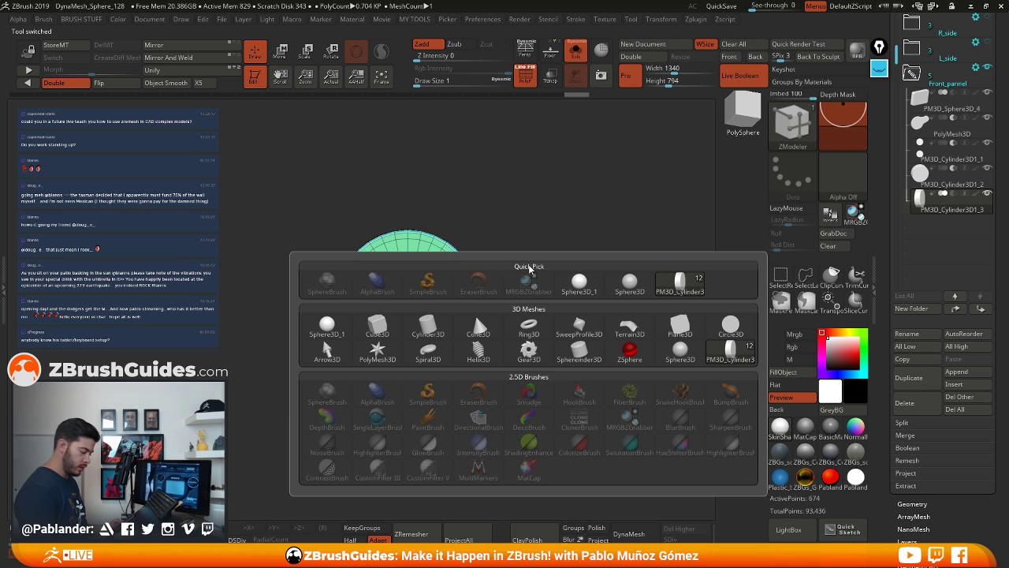
left_click(432, 329)
left_click(951, 235)
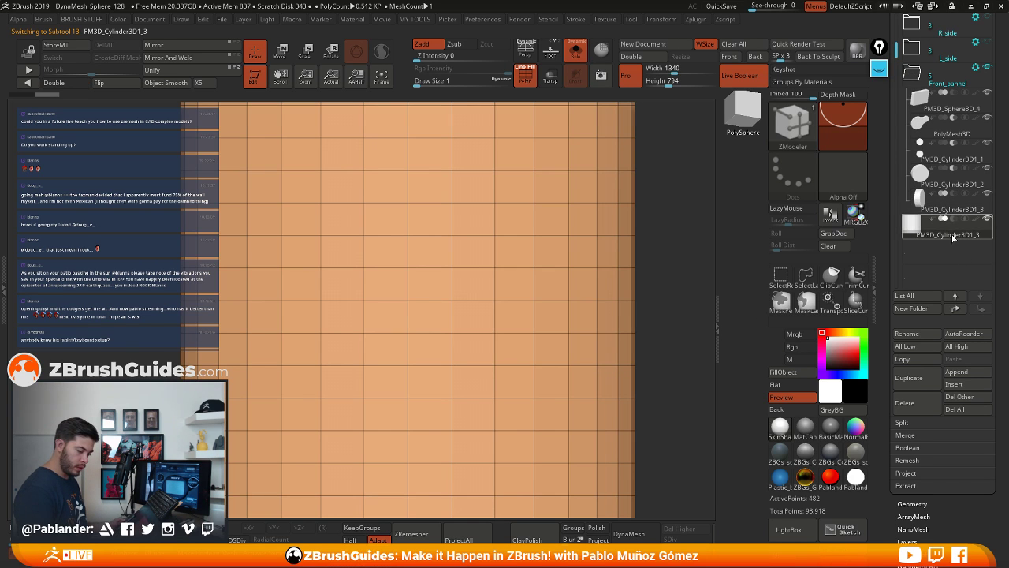
key("f")
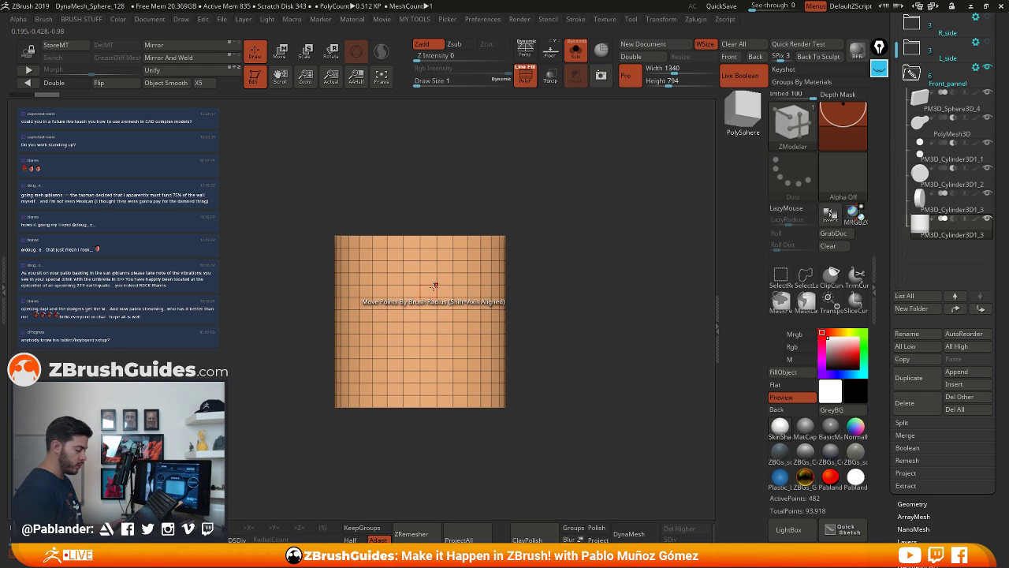
Show the cylinder's circular cap and scale the whole cylinder down uniformly to about 0.28
mouse_move(575, 226)
left_mouse_down()
mouse_move(577, 291)
mouse_move(578, 267)
left_mouse_up()
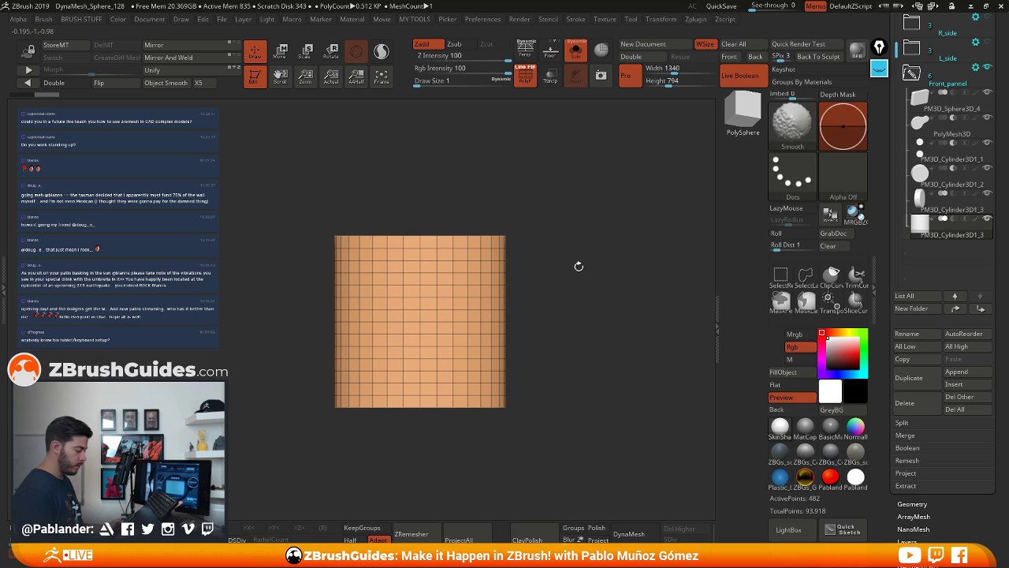
left_click(280, 53)
left_click_drag(419, 298, 421, 377)
left_click_drag(568, 337, 551, 302, "alt")
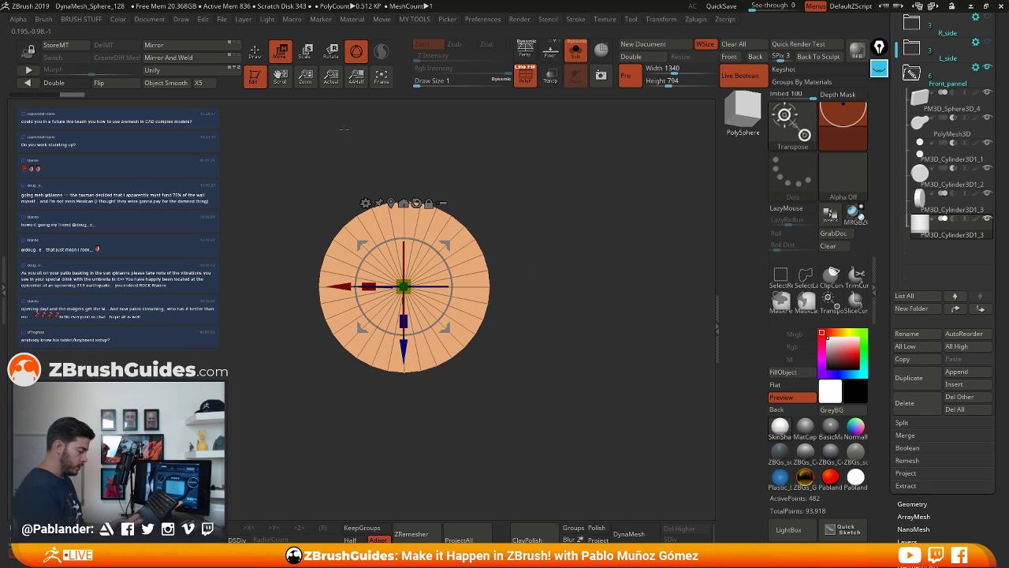
left_click_drag(404, 286, 378, 308)
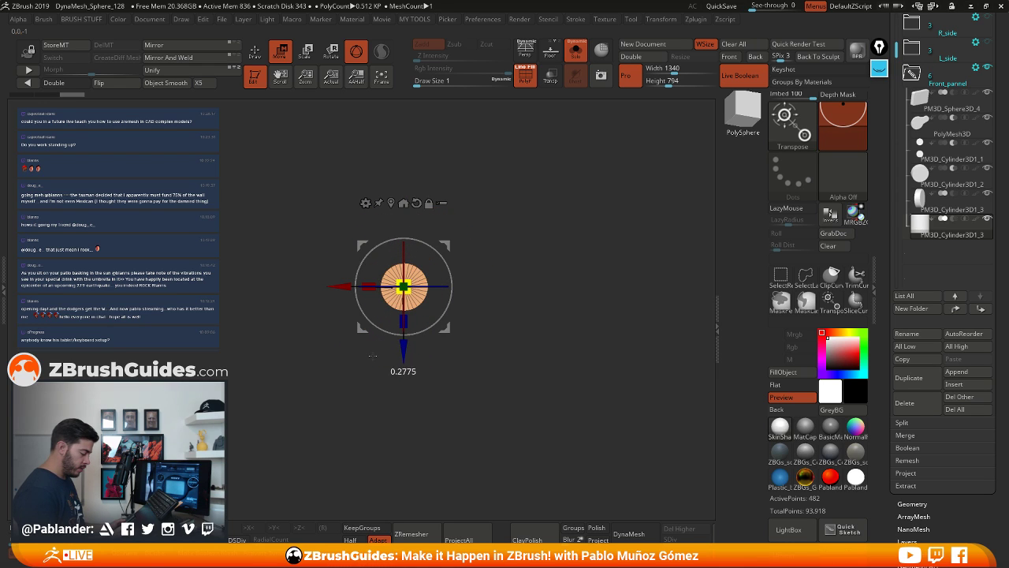
Mask one half of the cylinder and extrude the unmasked half sideways to form an elongated capsule
left_click(256, 54)
left_click_drag(491, 162, 514, 286, "alt")
left_click_drag(540, 323, 508, 295, "alt")
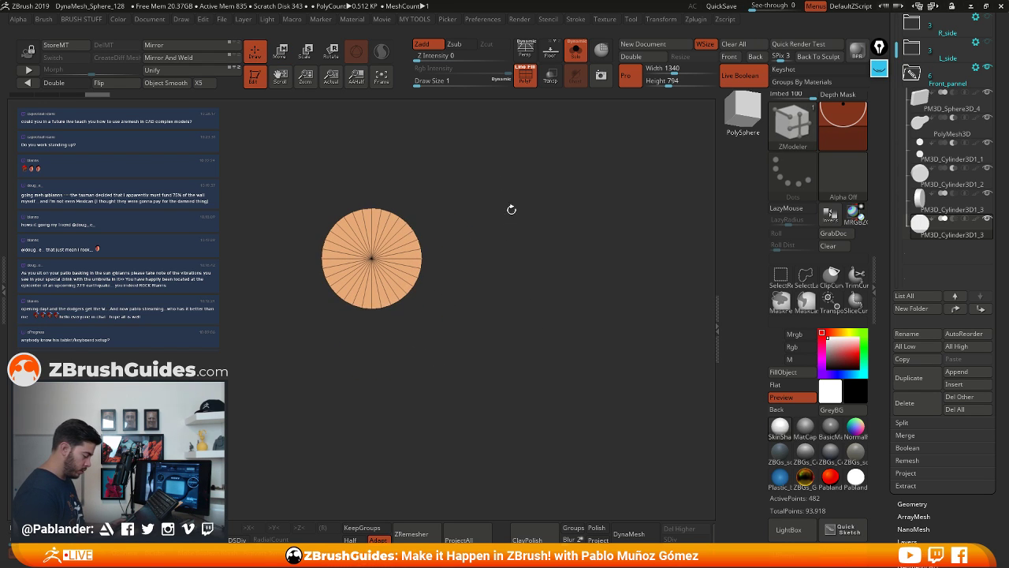
left_click_drag(511, 210, 515, 256, "alt")
mouse_move(257, 133)
left_mouse_down("ctrl")
mouse_move(352, 369)
mouse_move(370, 373)
left_mouse_up("ctrl")
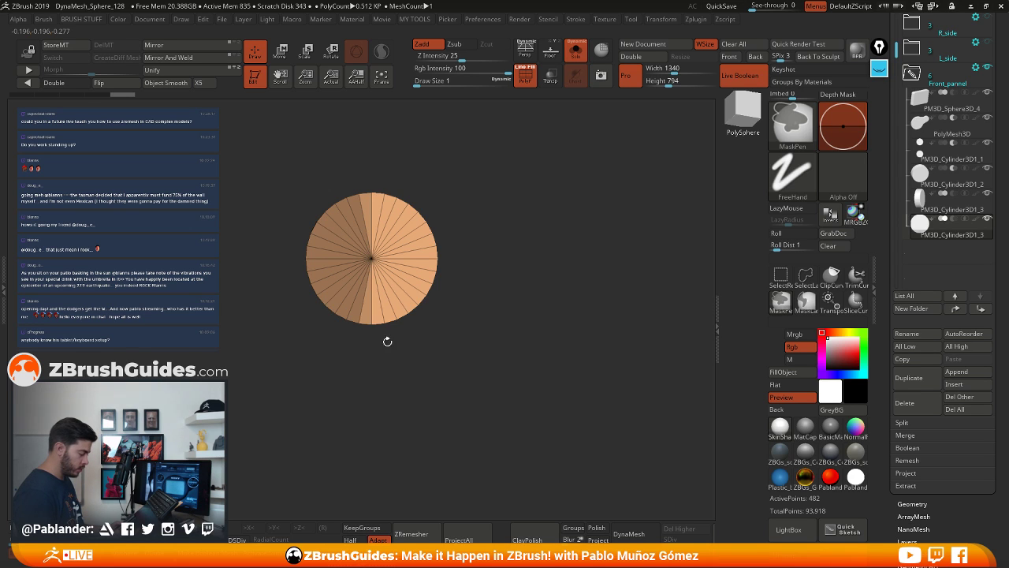
left_click(280, 53)
left_click_drag(307, 257, 573, 276)
key("ctrl+z")
left_click_drag(499, 402, 544, 353, "alt")
Mask the capsule's upper half and extrude the lower half downward to form a rounded rectangle
mouse_move(219, 136)
left_mouse_down("ctrl")
mouse_move(244, 182)
mouse_move(445, 260)
mouse_move(553, 255)
left_mouse_up("ctrl")
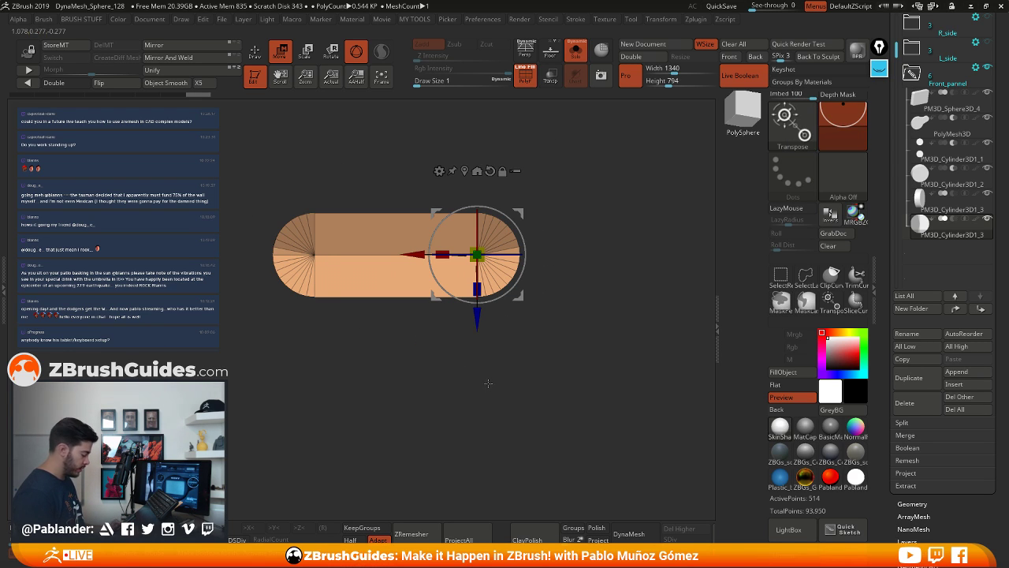
left_click_drag(477, 289, 476, 415)
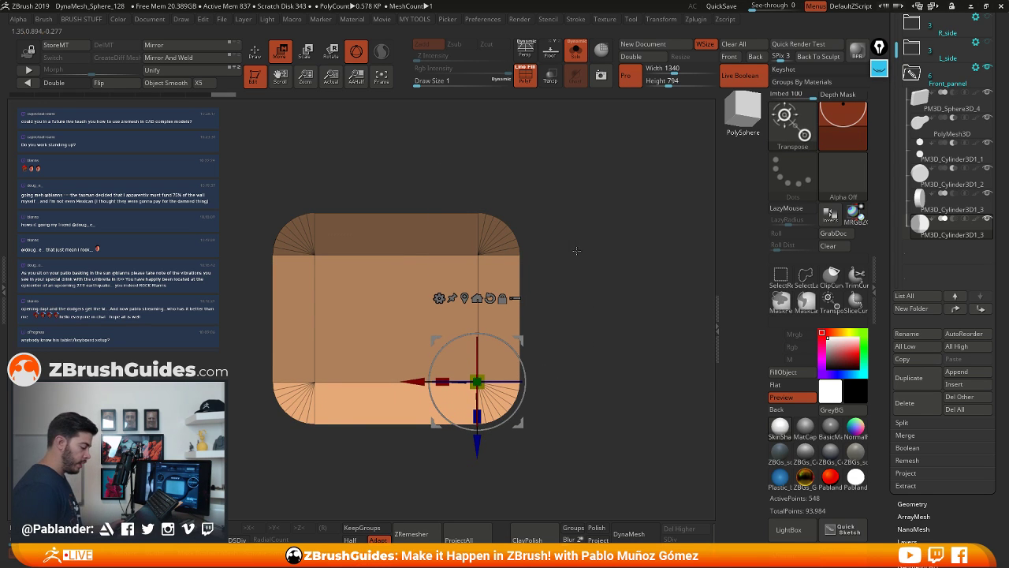
left_click_drag(360, 206, 267, 297)
left_click_drag(574, 227, 597, 217)
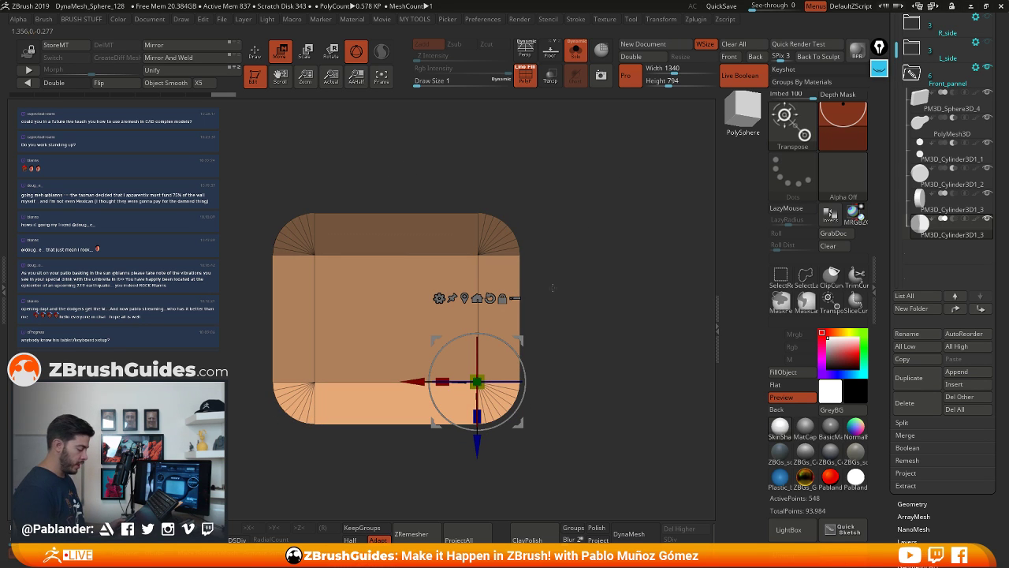
Clear the mask, centre the gizmo on the rounded rectangle, and compare its size with the whole panel
left_click_drag(566, 193, 602, 359, "ctrl")
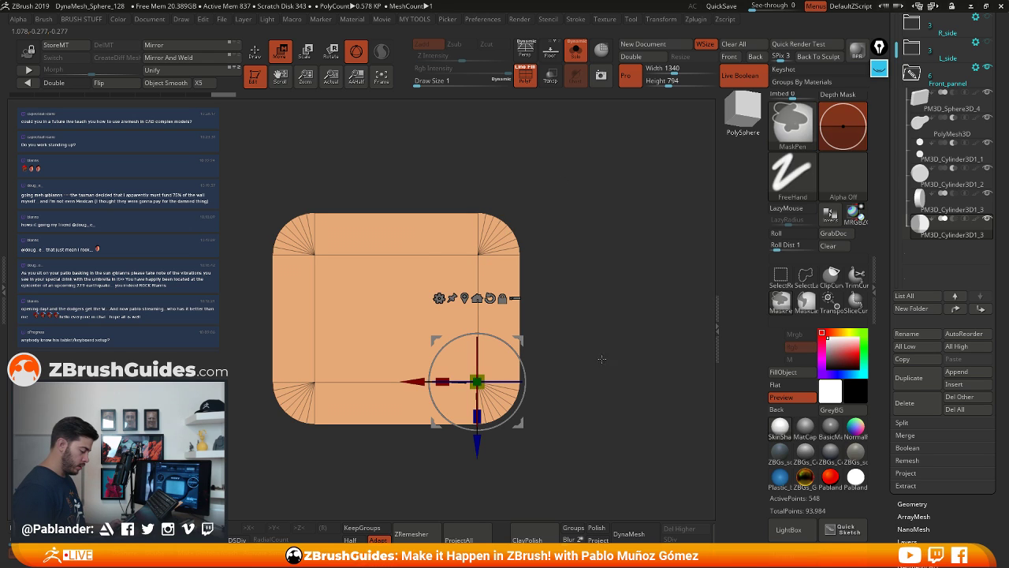
left_click(466, 300)
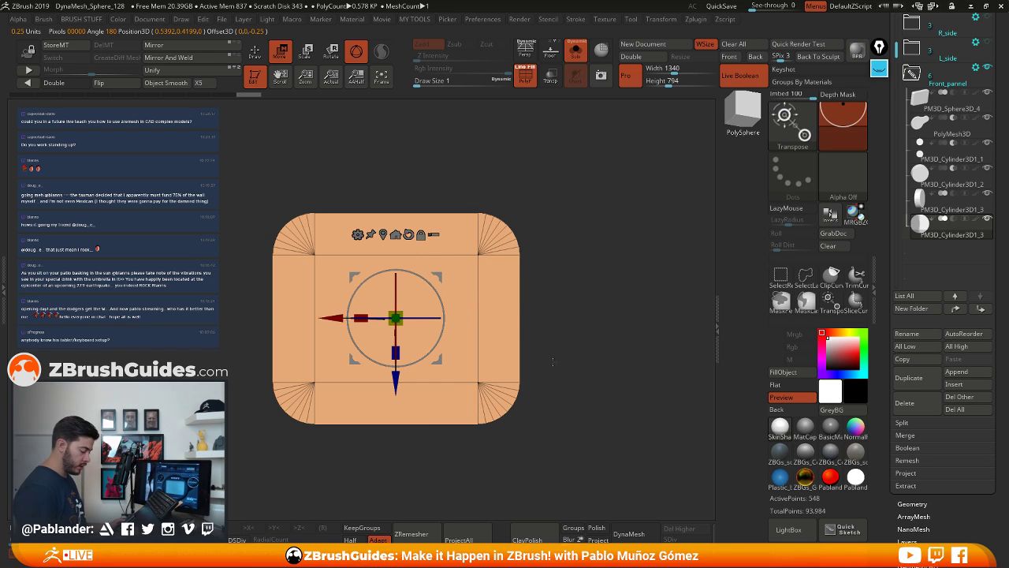
left_click_drag(571, 308, 566, 286, "alt")
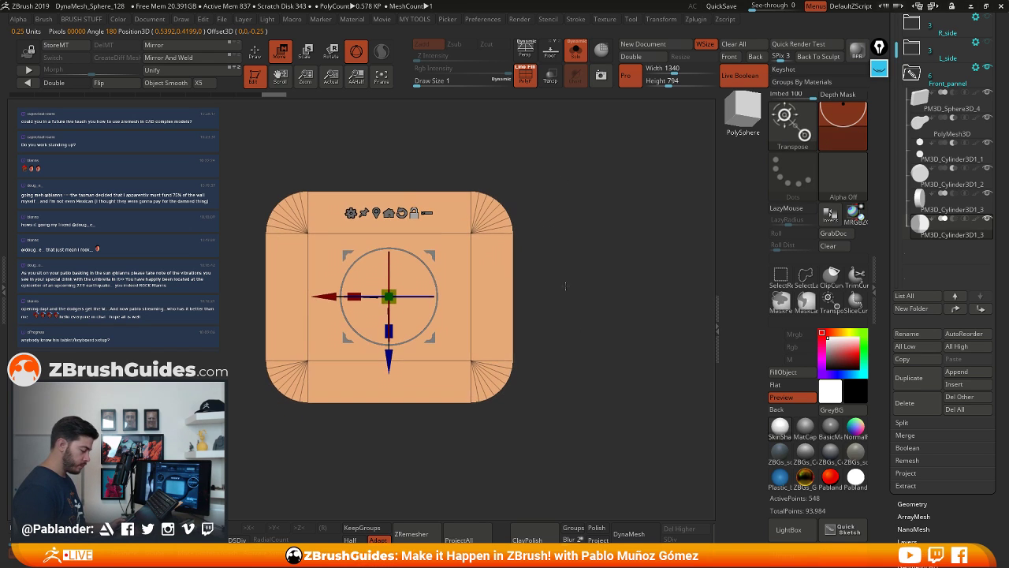
left_click(577, 57)
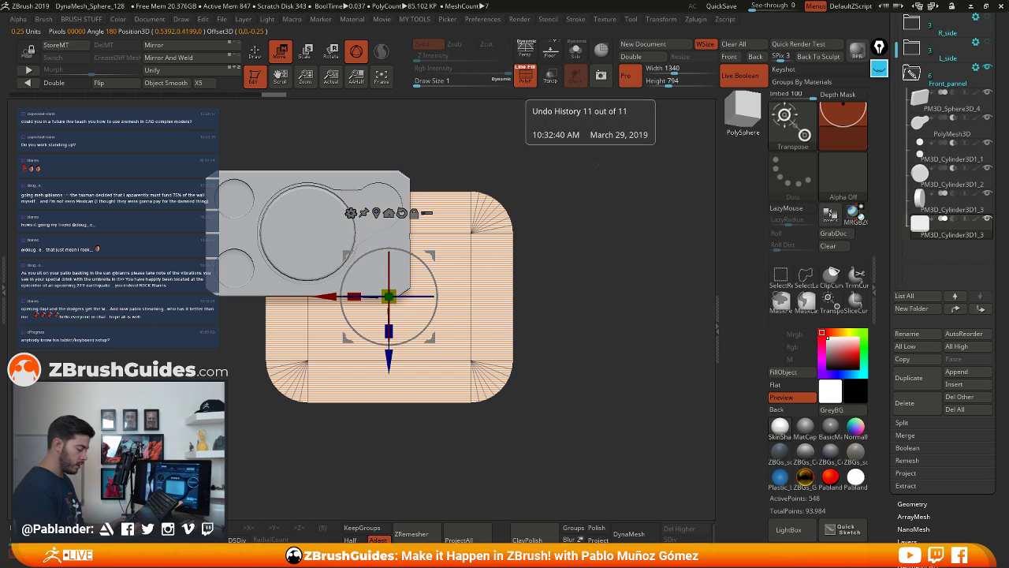
left_click(575, 59)
Scale the rounded block down and place it just in front of the panel in side view, with the other parts shown
left_click_drag(571, 229, 357, 255, "alt")
right_click_drag(357, 254, 427, 223, "alt")
left_click_drag(424, 217, 331, 217)
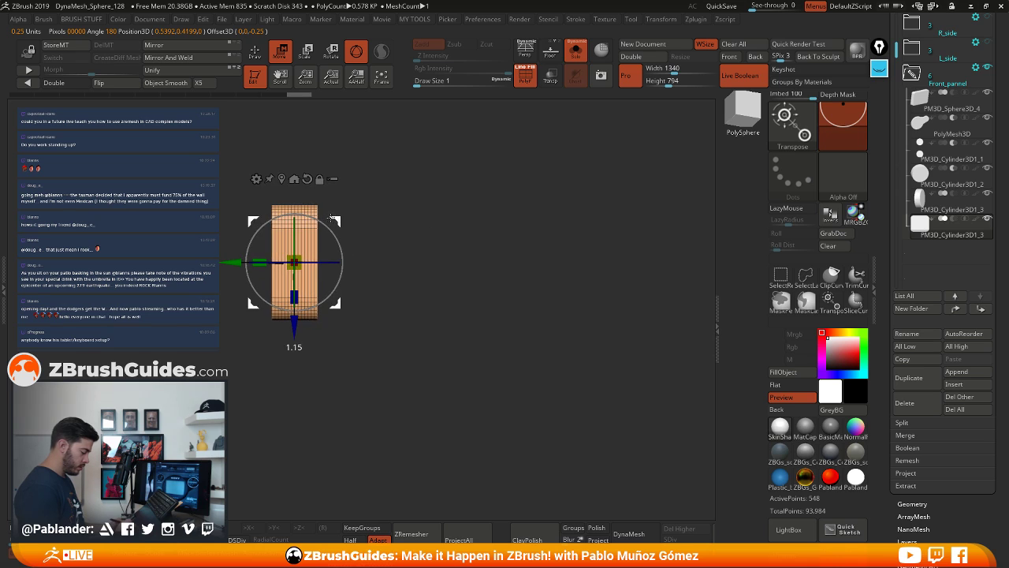
left_click_drag(294, 262, 210, 261)
left_click(576, 59)
left_click_drag(273, 261, 268, 262)
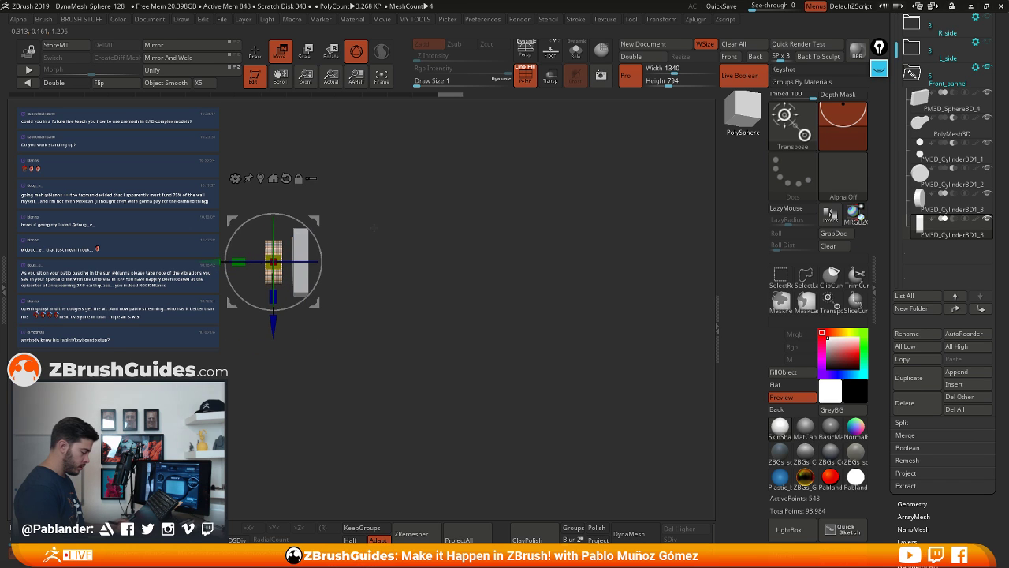
Shrink the rounded block inside the large circle, and use a half mask to stretch it into a wide horizontal bar
left_click_drag(374, 228, 558, 250)
left_click_drag(618, 359, 639, 337, "shift")
left_click_drag(419, 283, 372, 315)
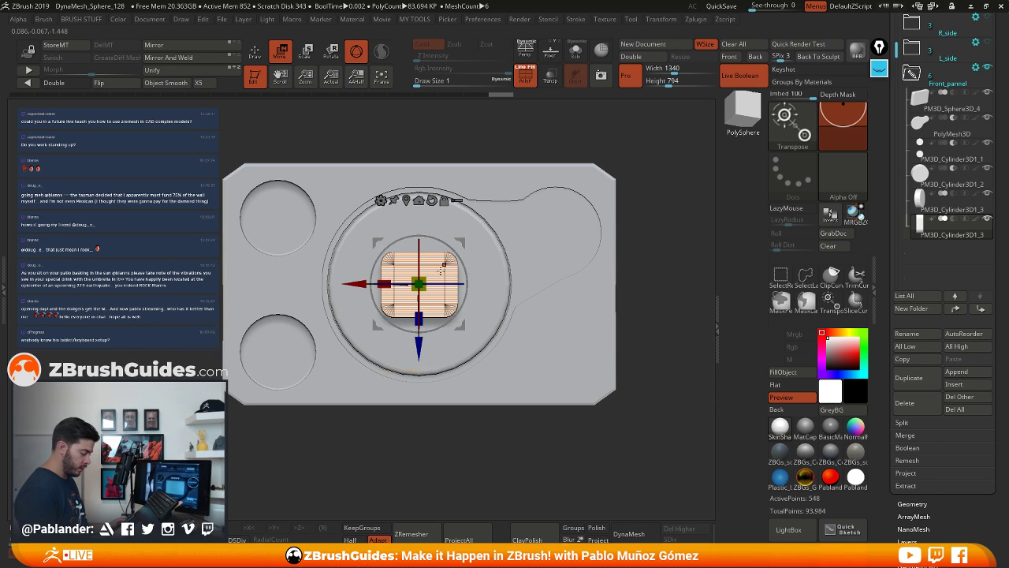
left_click_drag(424, 279, 410, 290)
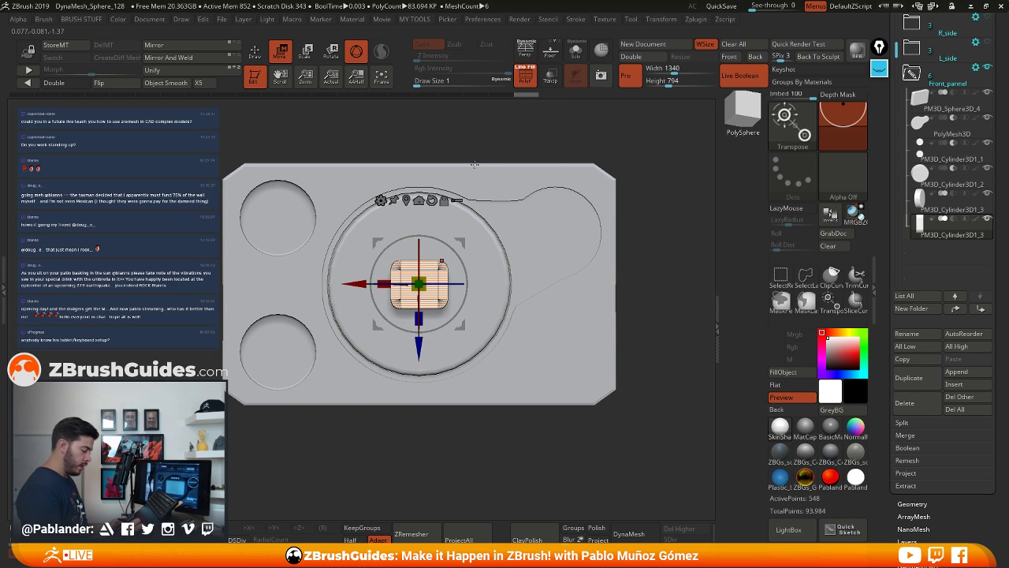
mouse_move(510, 126)
left_mouse_down("ctrl")
mouse_move(439, 366)
mouse_move(428, 369)
left_mouse_up("ctrl")
mouse_move(374, 287)
left_mouse_down()
mouse_move(307, 288)
mouse_move(361, 290)
left_mouse_up()
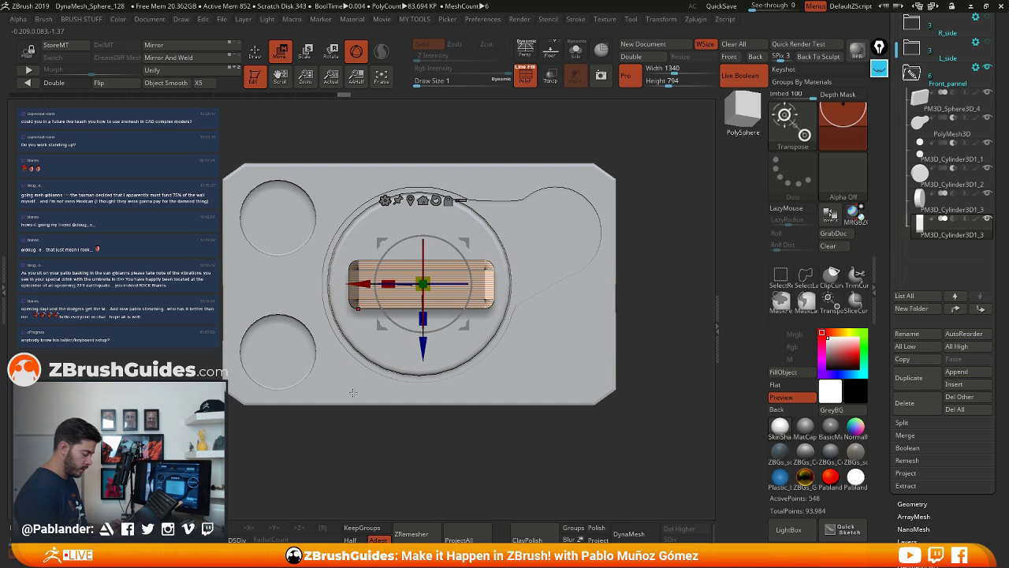
Mask the upper half of the horizontal bar, stretch it vertically into a tall rounded rectangle, clear the mask and recentre the gizmo
left_click_drag(246, 467, 518, 306, "ctrl")
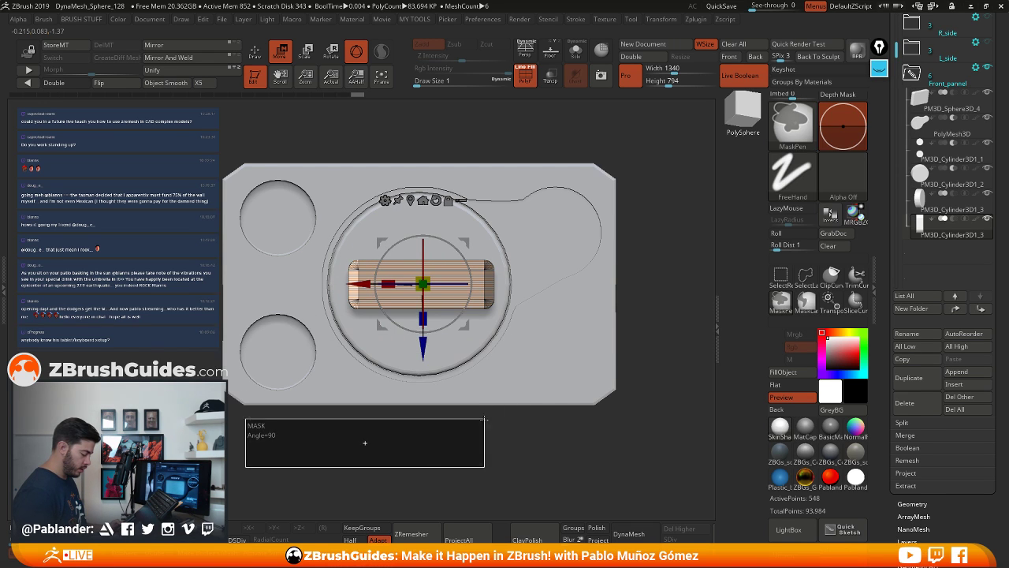
left_click_drag(186, 456, 553, 302, "ctrl")
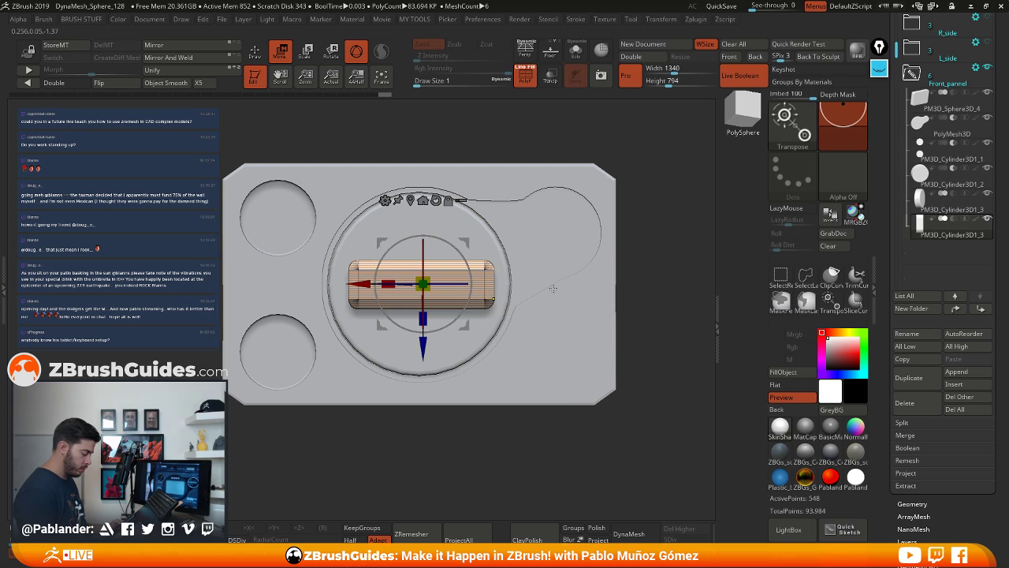
mouse_move(423, 356)
left_mouse_down()
mouse_move(426, 331)
mouse_move(426, 348)
left_mouse_up()
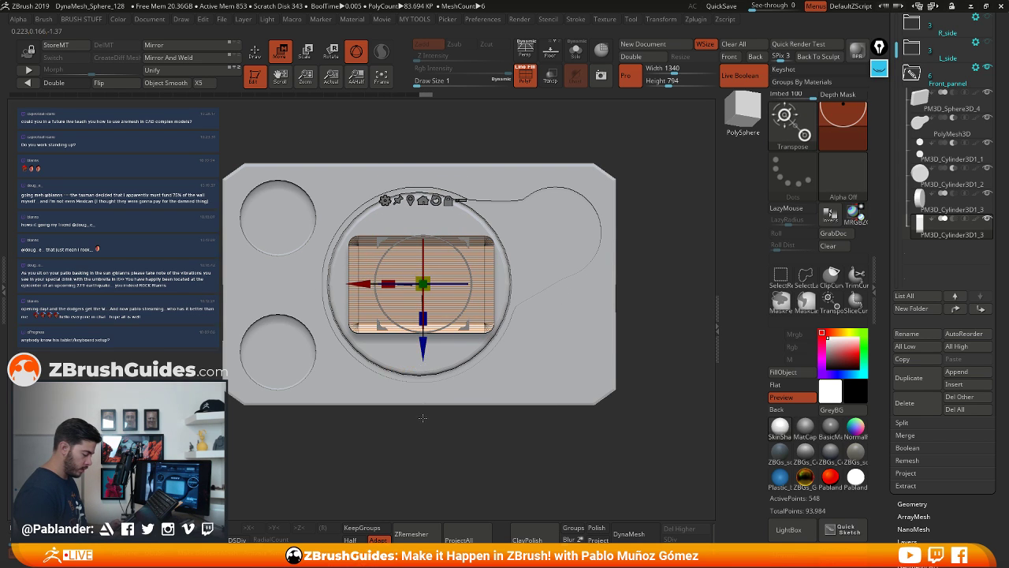
left_click_drag(432, 425, 443, 435, "ctrl")
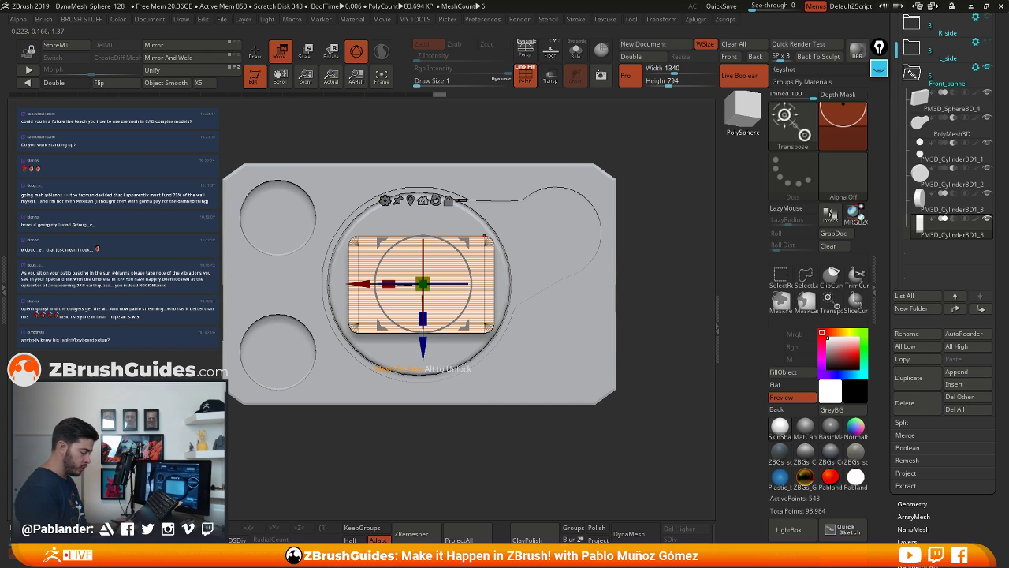
left_click(423, 200)
Quick-save the project and, in side view, move the rounded block through the panel until it straddles the front face
left_click_drag(653, 331, 492, 290, "alt")
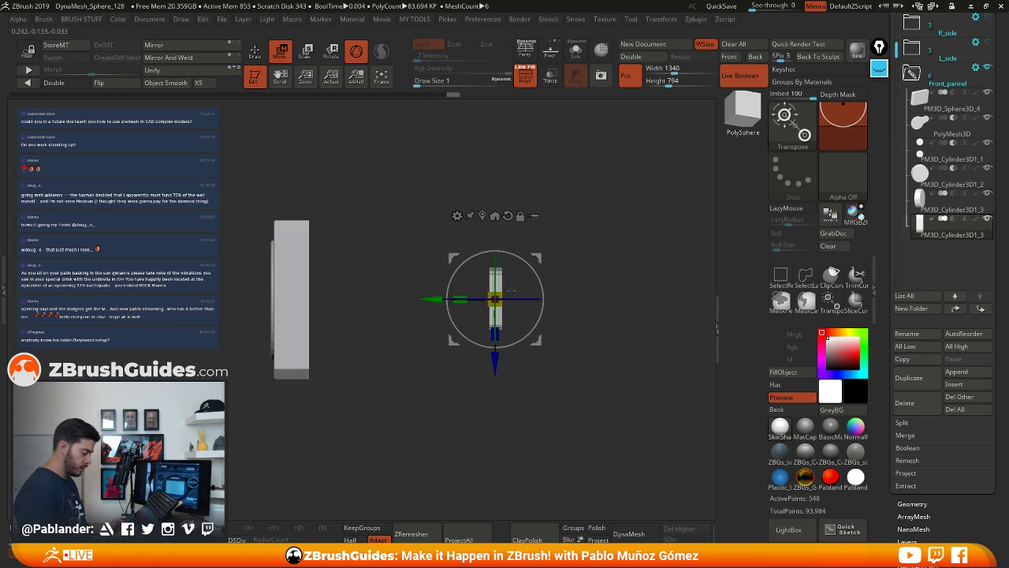
left_click_drag(432, 299, 426, 300)
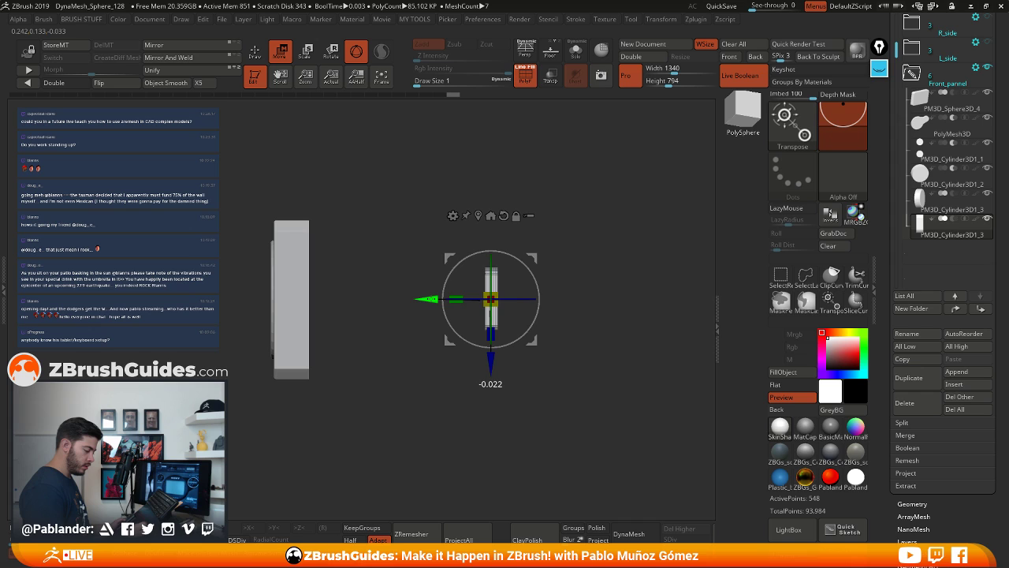
left_click_drag(426, 300, 486, 300)
left_click(725, 7)
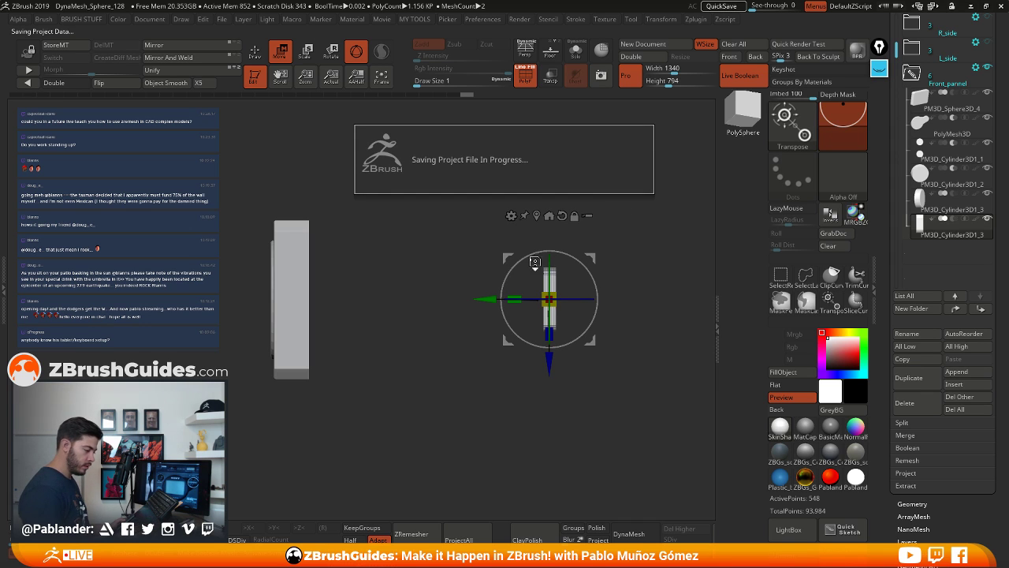
left_click_drag(460, 309, 479, 293)
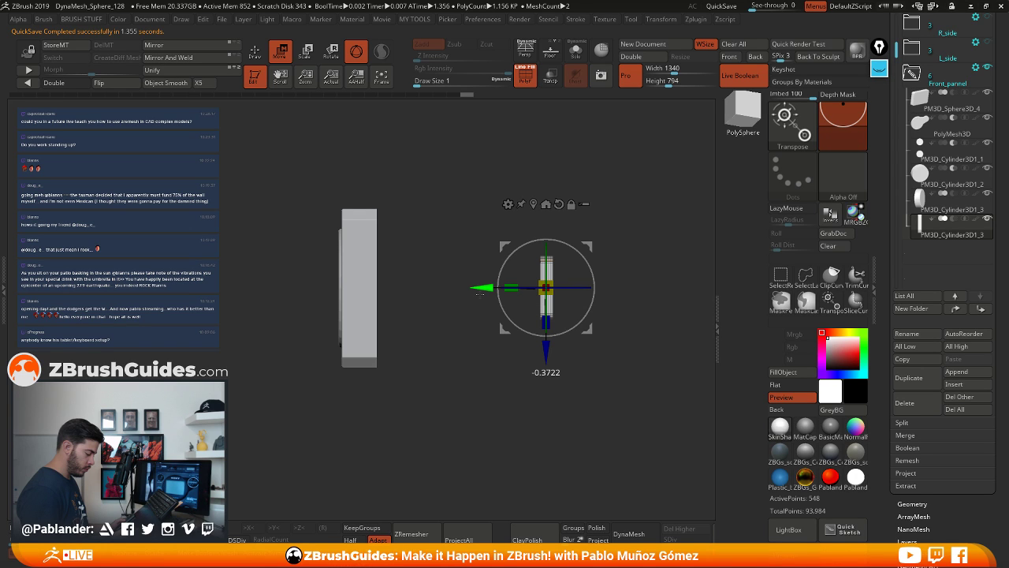
left_click_drag(479, 293, 458, 293)
right_click_drag(529, 301, 690, 291, "alt")
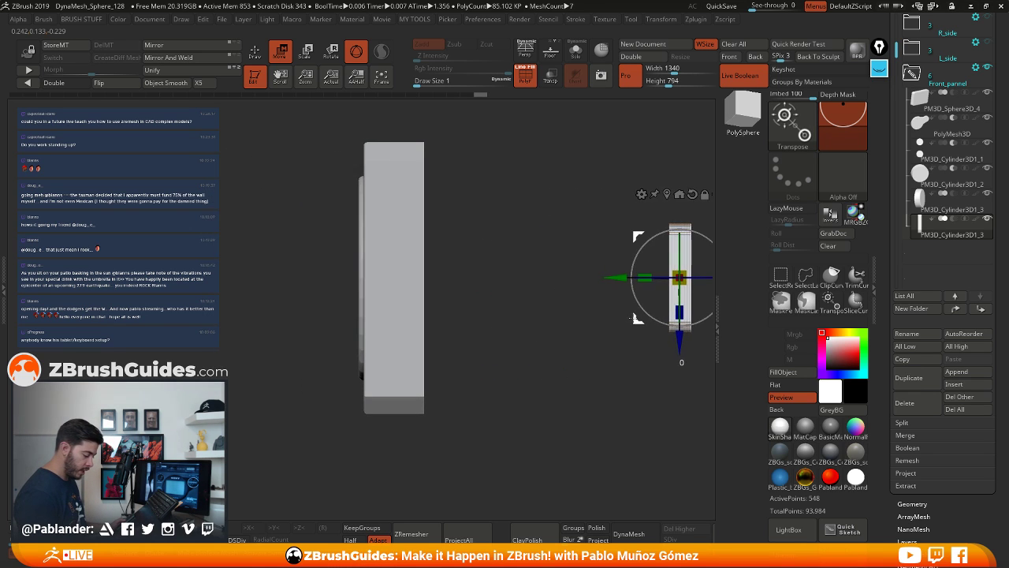
left_click_drag(621, 279, 371, 285)
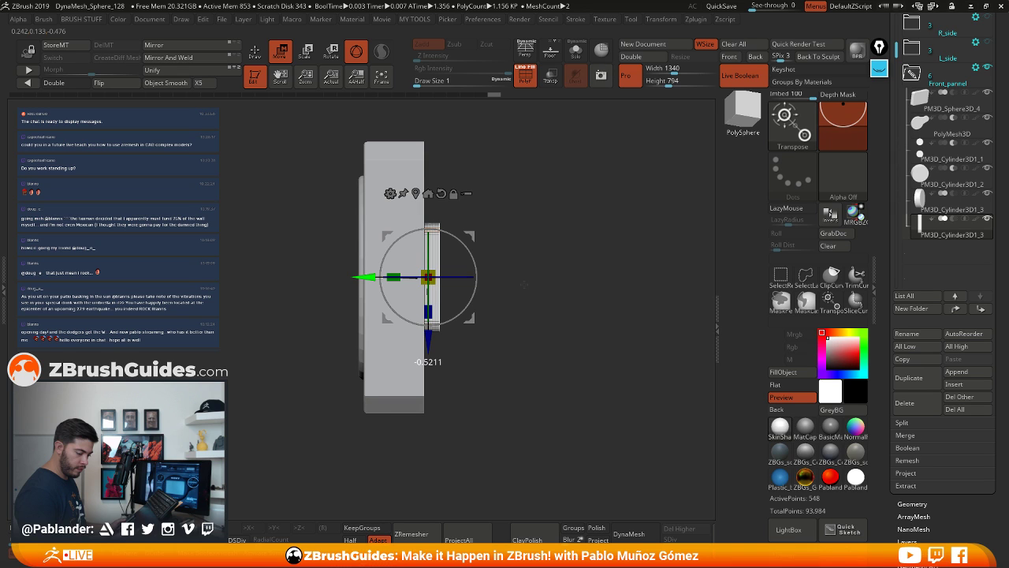
left_click_drag(365, 281, 307, 282)
Hide the wireframe and adjust the position and scale of the rounded rectangle inside the large circle in front view
left_click_drag(491, 239, 573, 244)
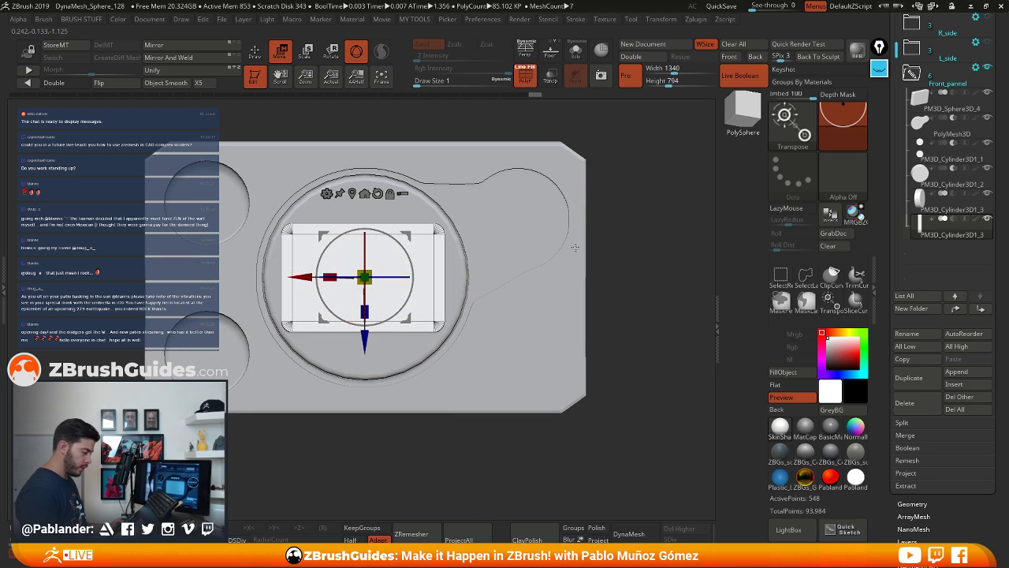
left_click(531, 80)
left_click_drag(495, 237, 566, 305, "alt")
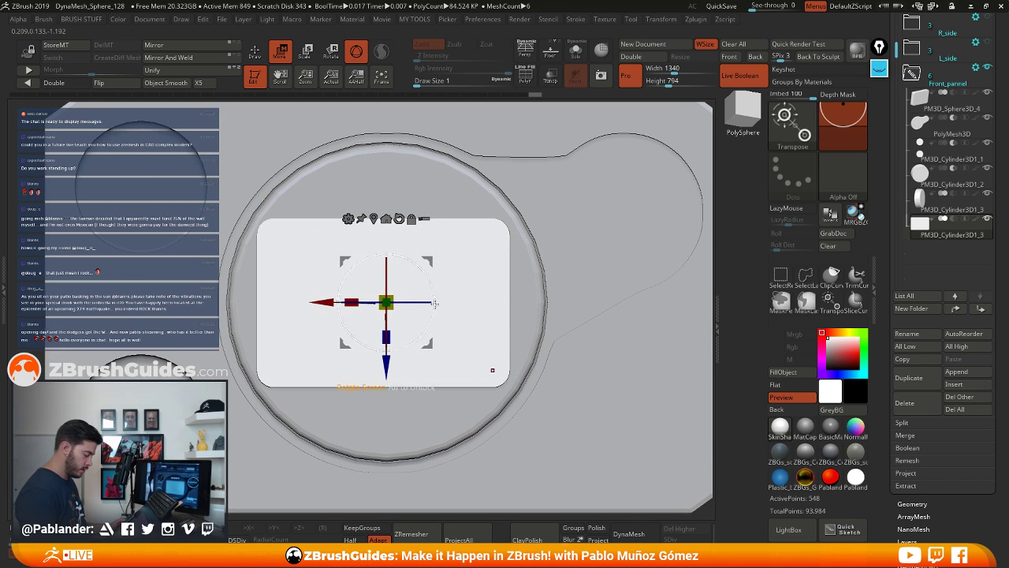
left_click_drag(386, 302, 393, 297)
left_click_drag(430, 347, 434, 346)
Set the rounded block to Boolean subtraction to cut a screen recess in the large disc, and inspect the cut from an angle
left_click_drag(527, 387, 521, 309, "alt")
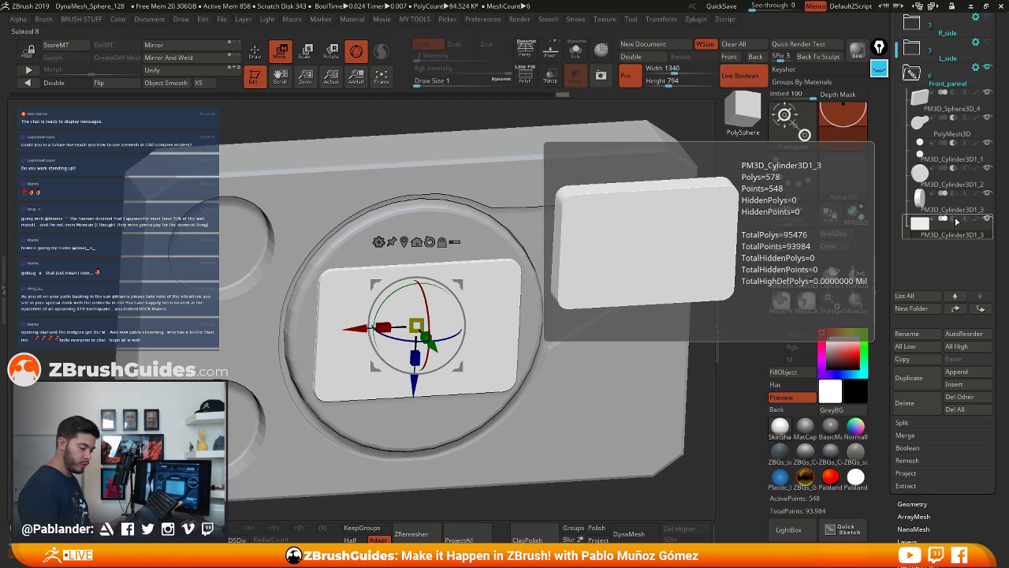
right_click_drag(560, 298, 614, 326)
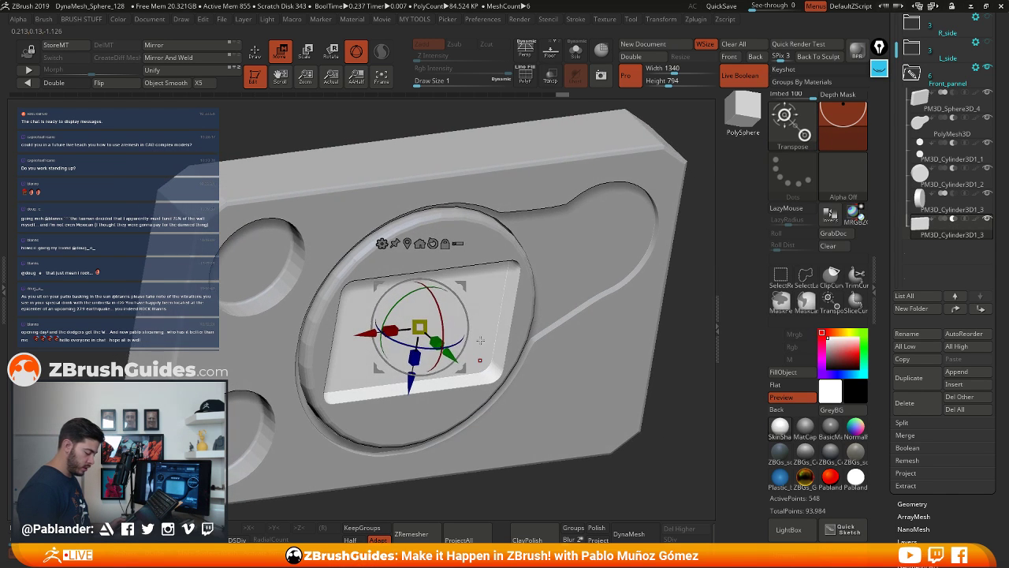
left_click_drag(452, 356, 463, 365)
right_click_drag(497, 366, 628, 282, "ctrl")
left_click_drag(628, 282, 622, 267, "shift")
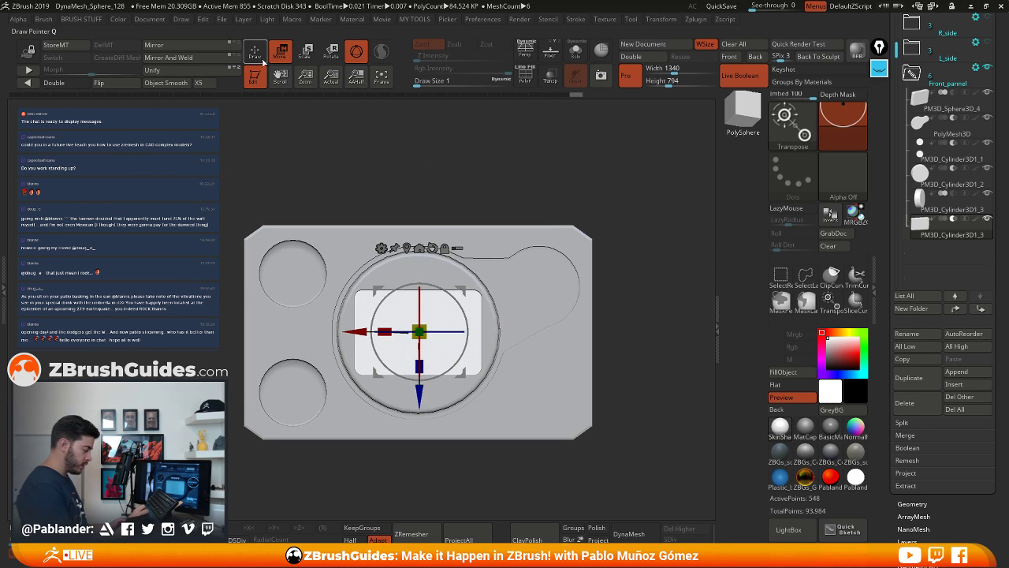
Select the large disc and compare the front panel with the Sony radio reference photos
key("q")
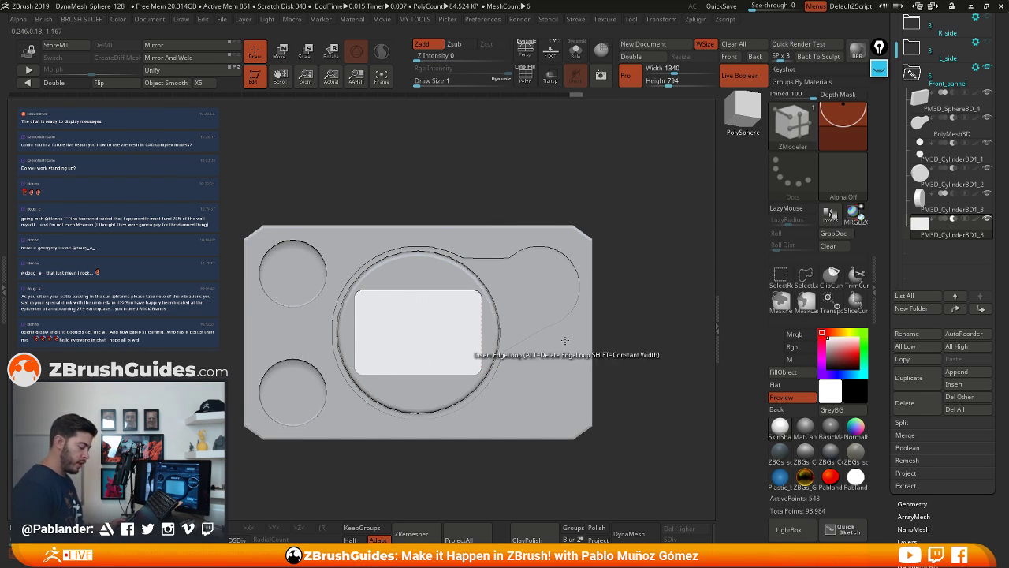
left_click(957, 220)
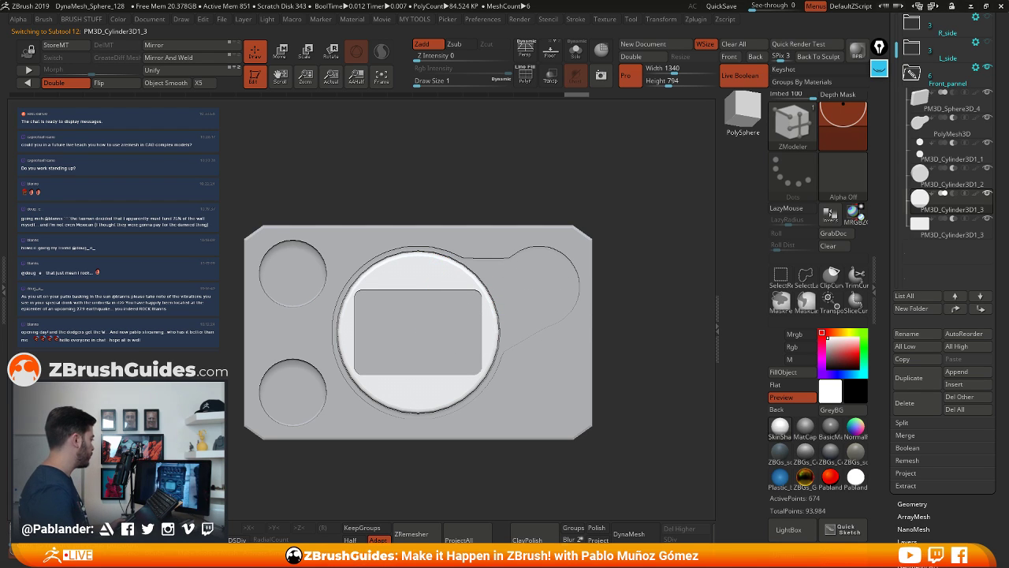
right_click_drag(0, 394, 378, 271)
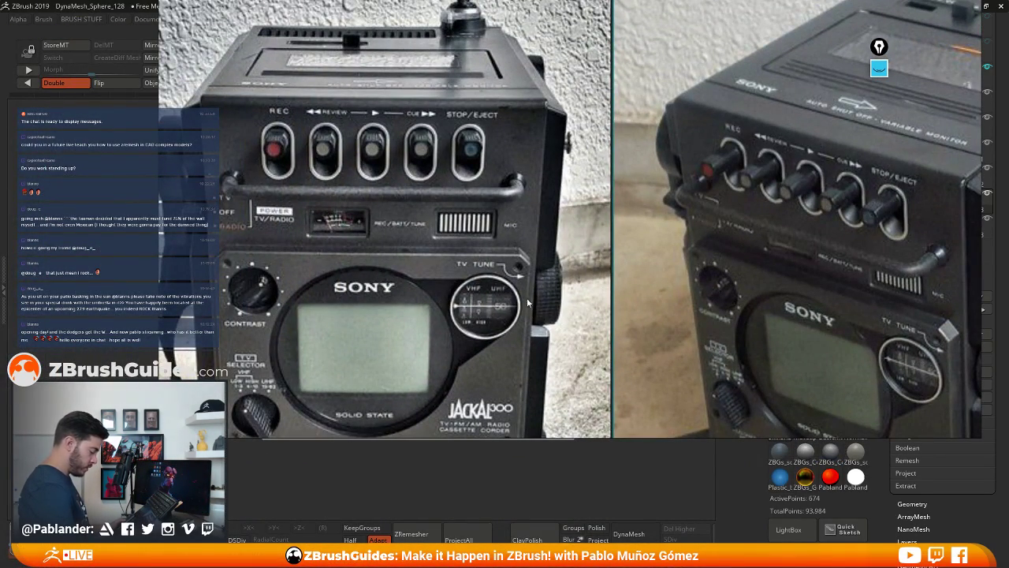
key("alt+Tab")
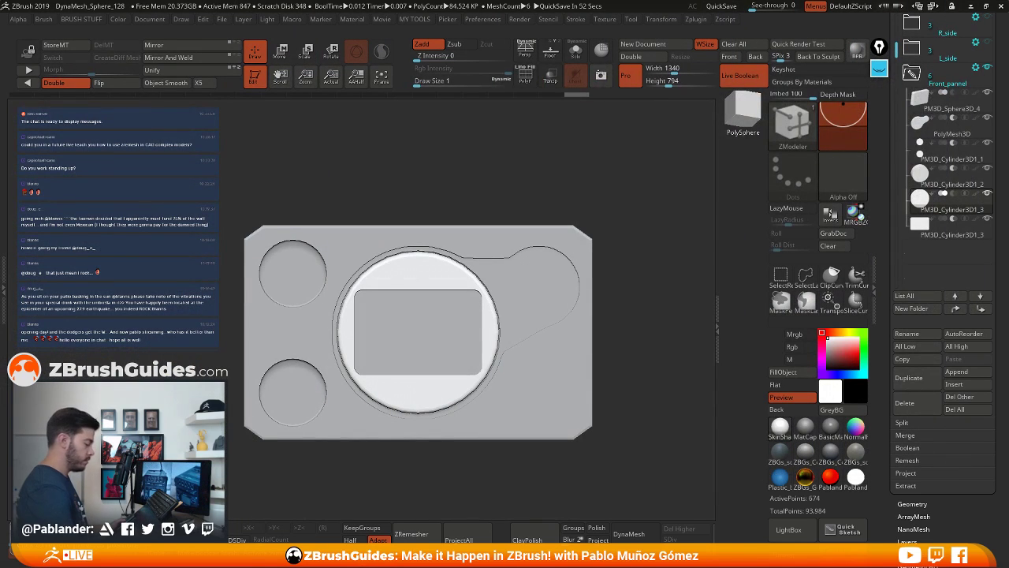
left_click_drag(887, 245, 883, 233)
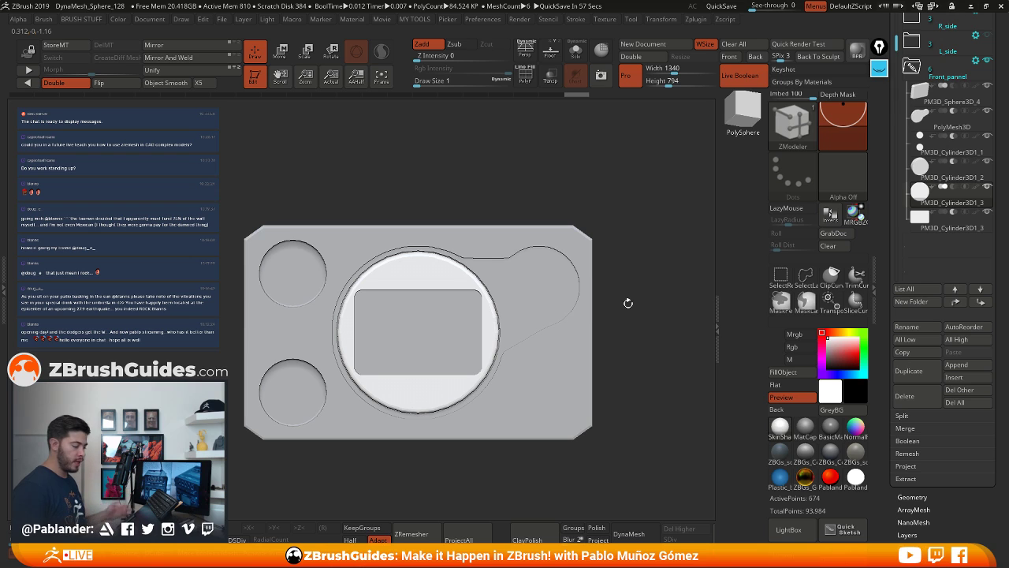
left_click_drag(637, 282, 644, 276, "alt")
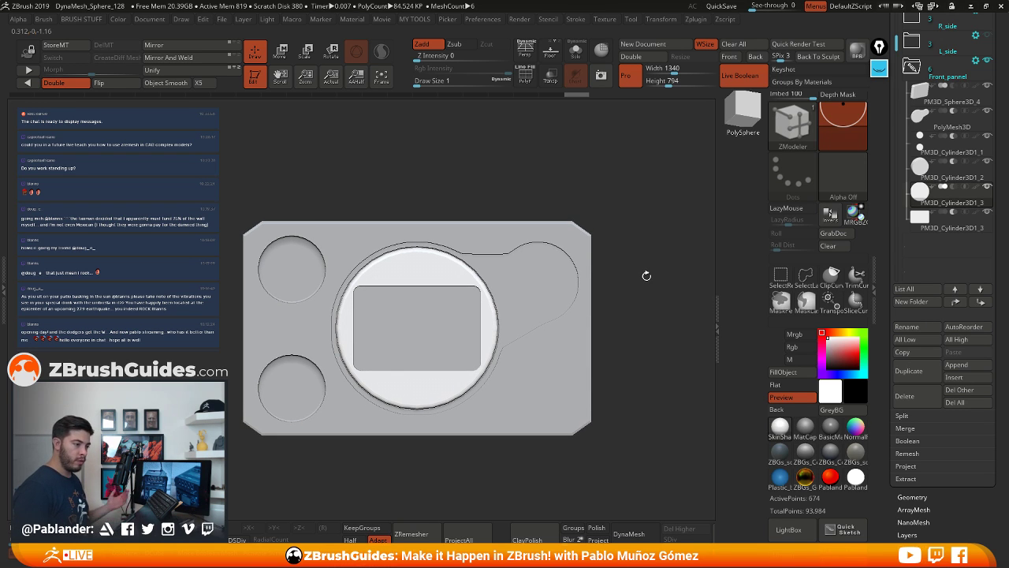
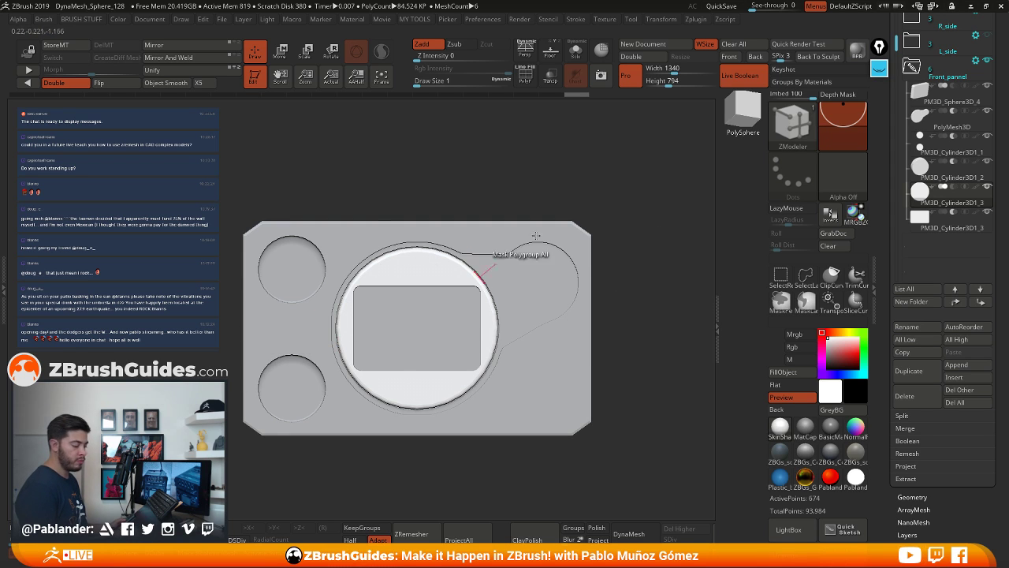
mouse_move(641, 272)
left_mouse_down("alt")
mouse_move(656, 267)
mouse_move(646, 275)
left_mouse_up("alt")
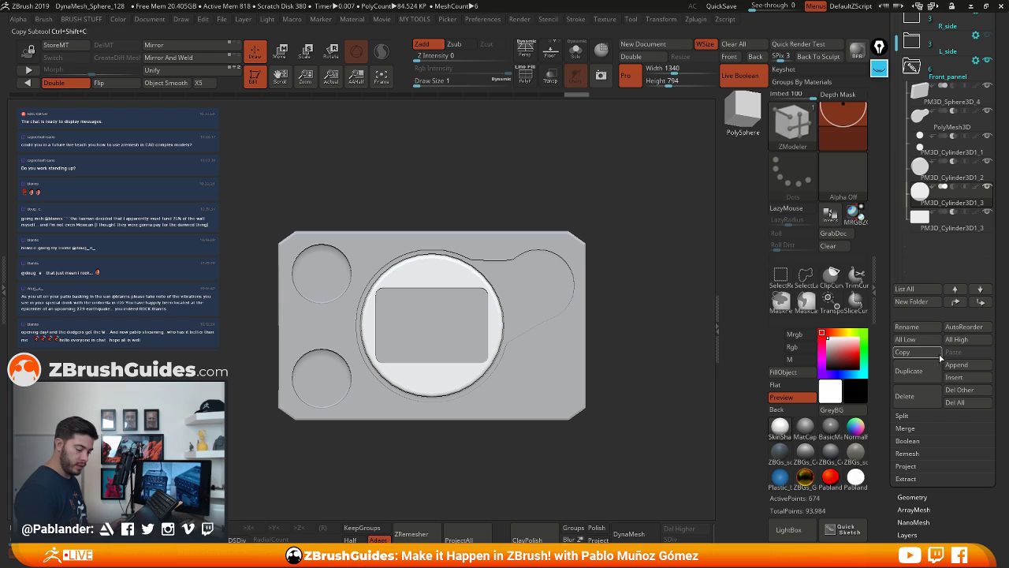
Duplicate the large disc, then move and shrink the copy into the small rounded end of the teardrop recess
left_click(908, 370)
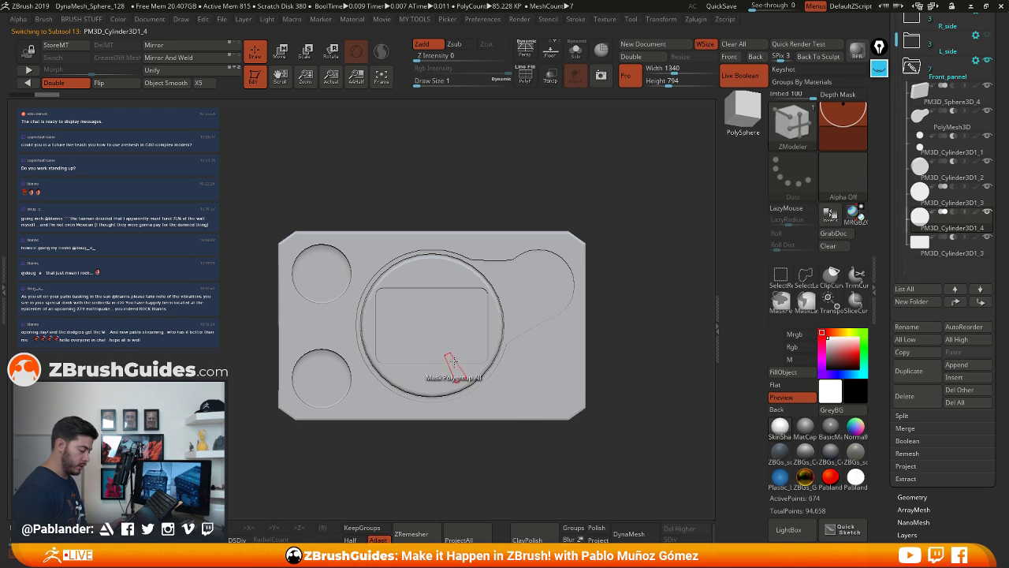
left_click(280, 50)
left_click_drag(650, 263, 607, 261)
left_click_drag(543, 292, 597, 288)
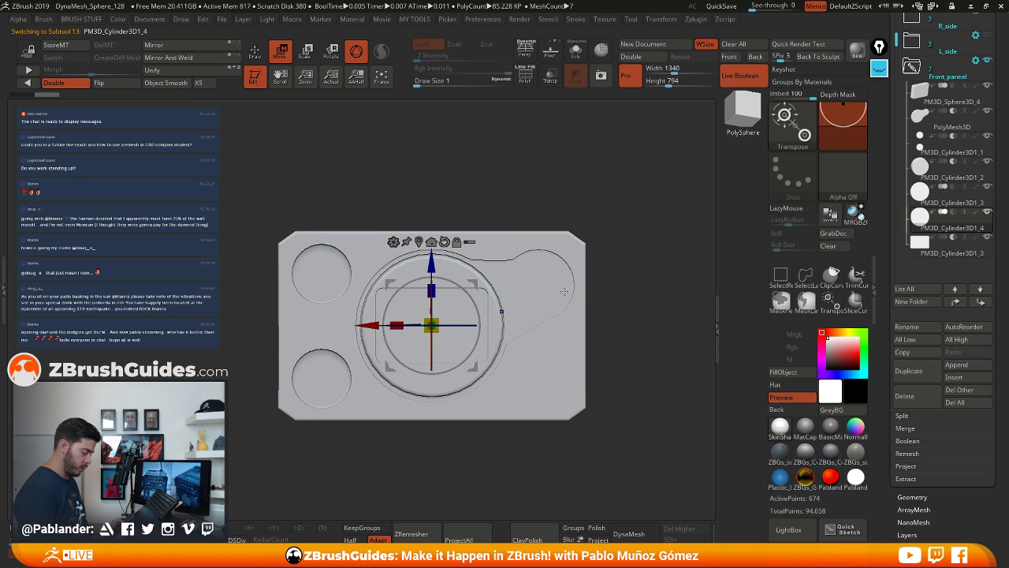
left_click_drag(485, 283, 530, 305)
Examine how far the copied disc protrudes from the panel's front face, in side view and from an angle
right_click_drag(661, 266, 626, 268, "alt")
right_click_drag(625, 268, 590, 263, "shift")
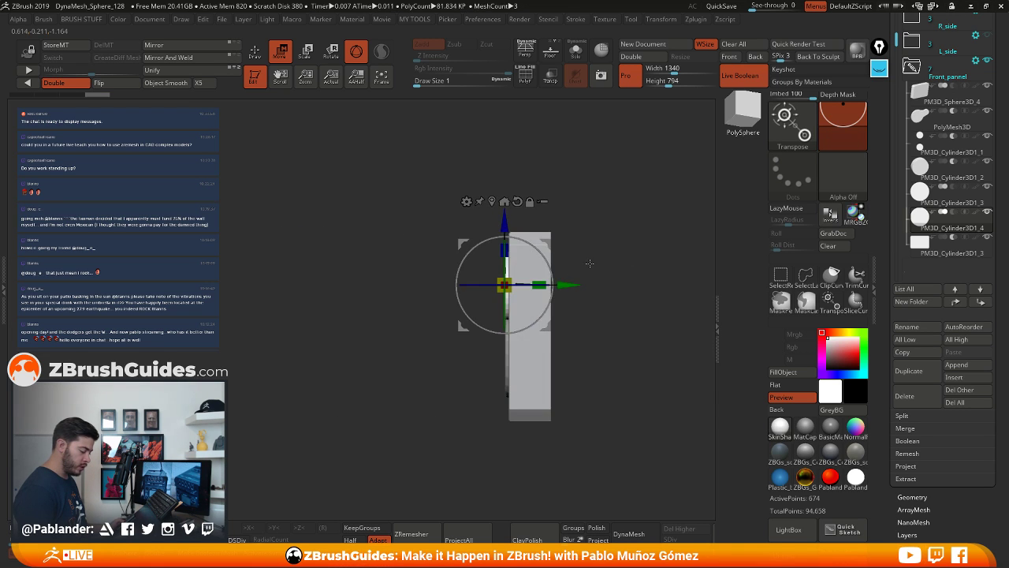
right_click_drag(522, 256, 551, 457, "ctrl")
right_click_drag(527, 331, 516, 276, "alt")
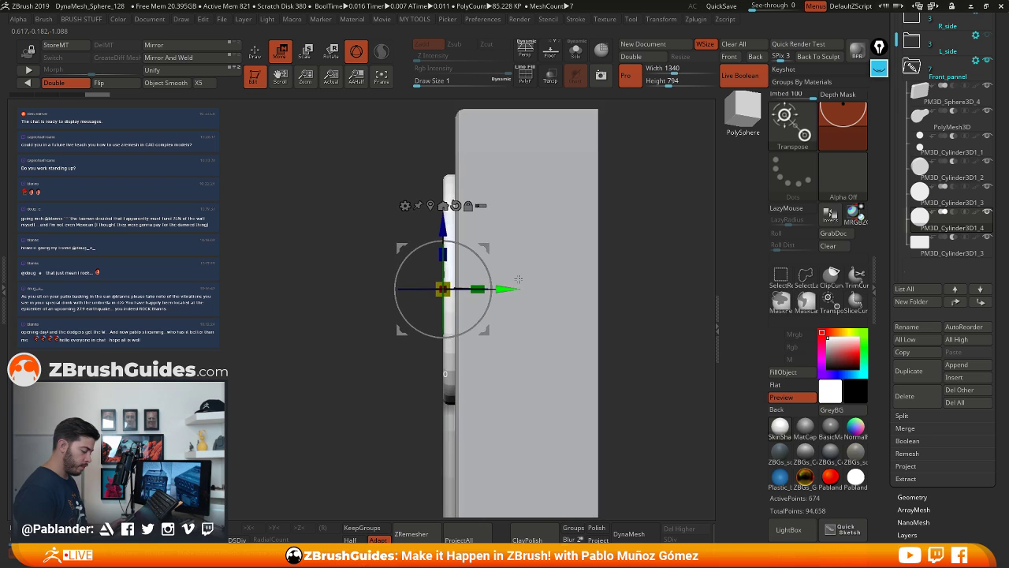
right_click_drag(541, 418, 531, 357, "ctrl")
left_click_drag(531, 356, 583, 293)
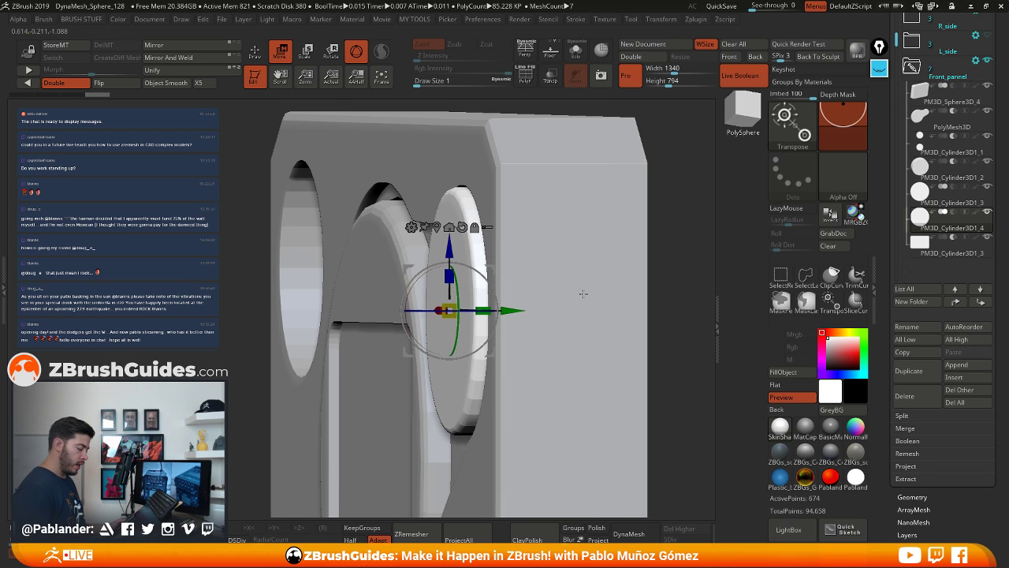
right_click_drag(583, 294, 603, 294)
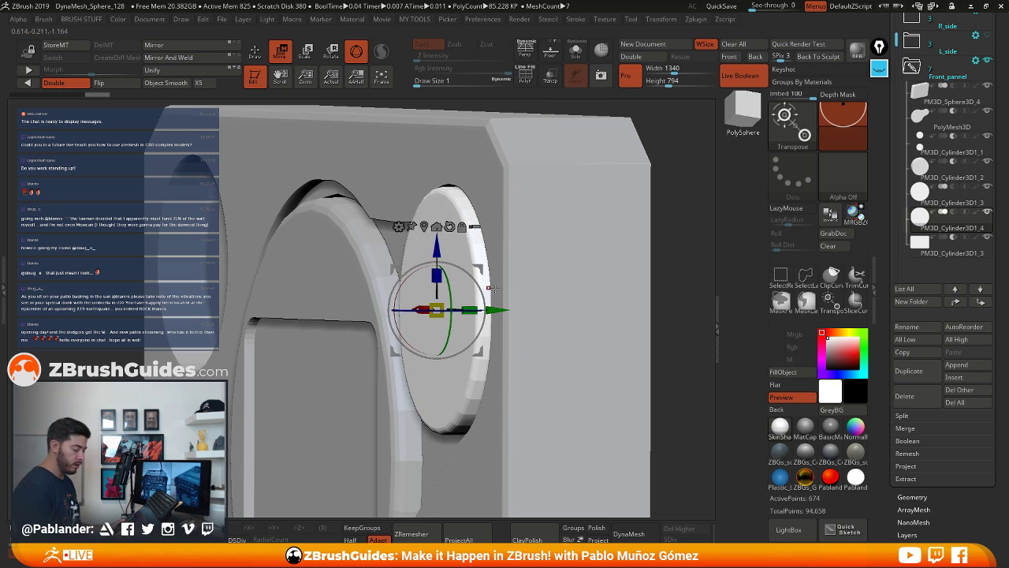
right_click_drag(451, 328, 402, 329, "shift")
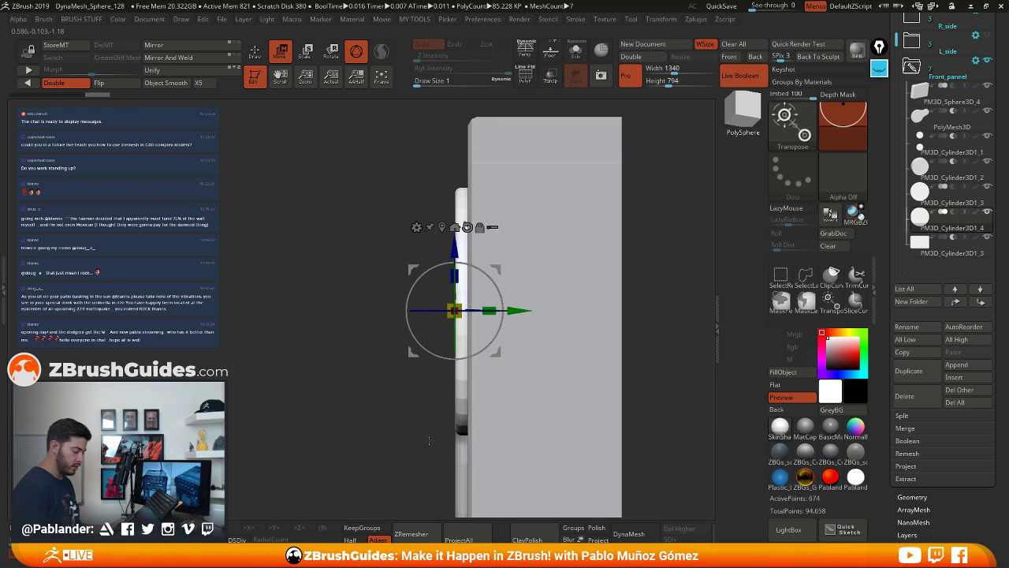
right_click_drag(421, 435, 423, 435)
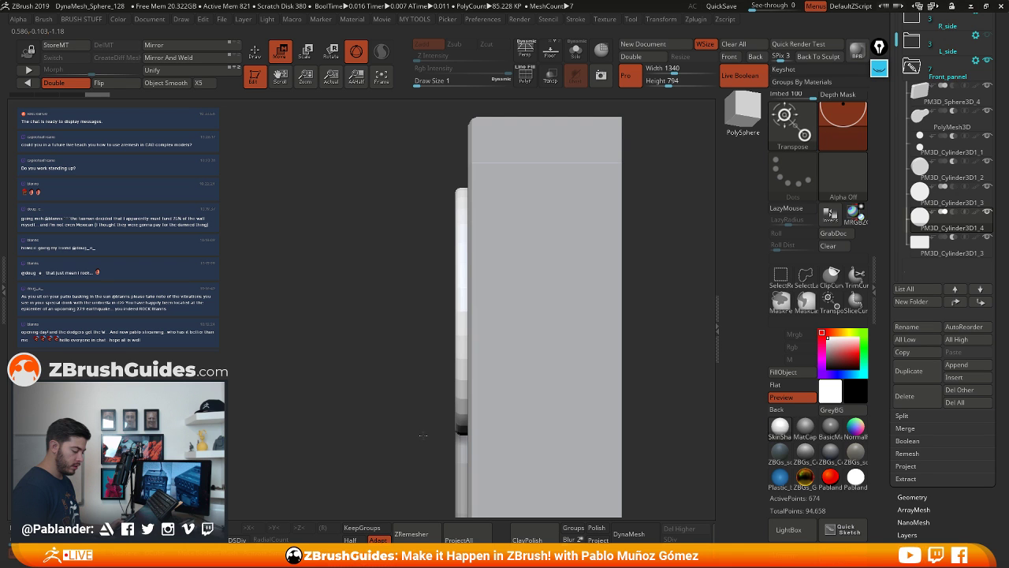
left_click_drag(424, 435, 515, 366)
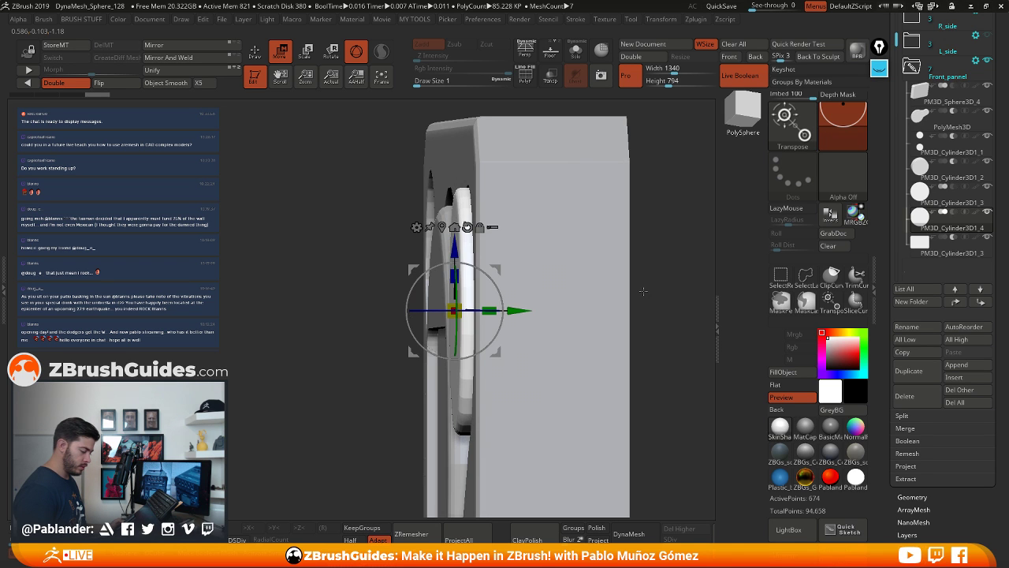
Fine-tune the copied disc's size and position so it sits evenly within the small rounded end of the teardrop recess
mouse_move(643, 292)
left_mouse_down()
mouse_move(568, 286)
mouse_move(624, 288)
left_mouse_up()
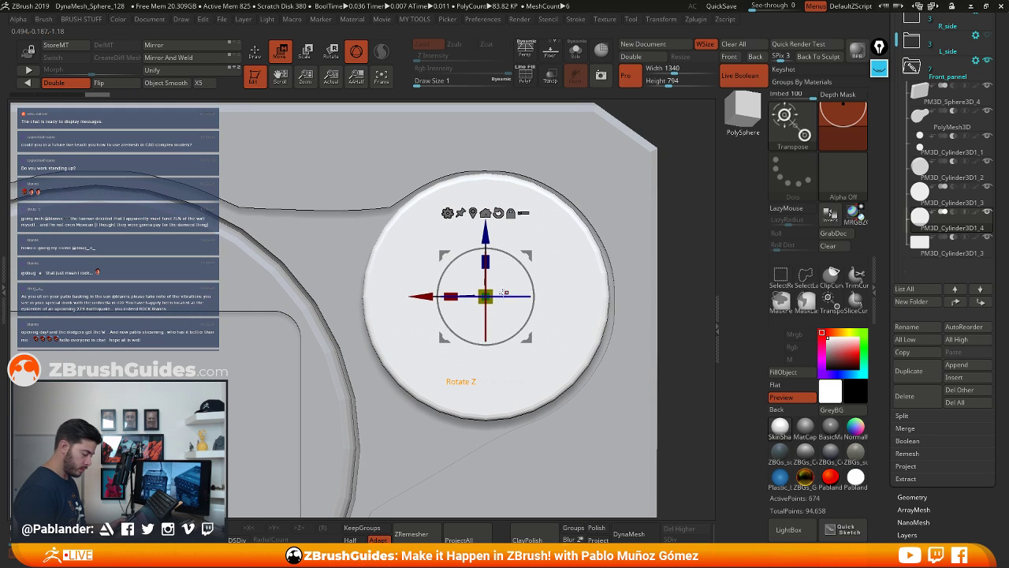
left_click_drag(493, 290, 495, 292)
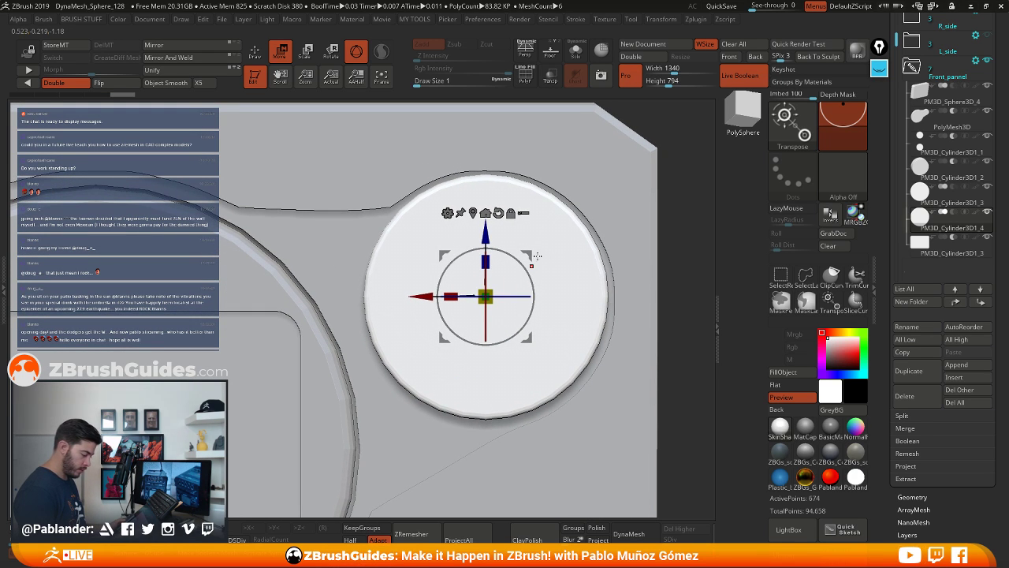
left_click_drag(534, 256, 538, 254)
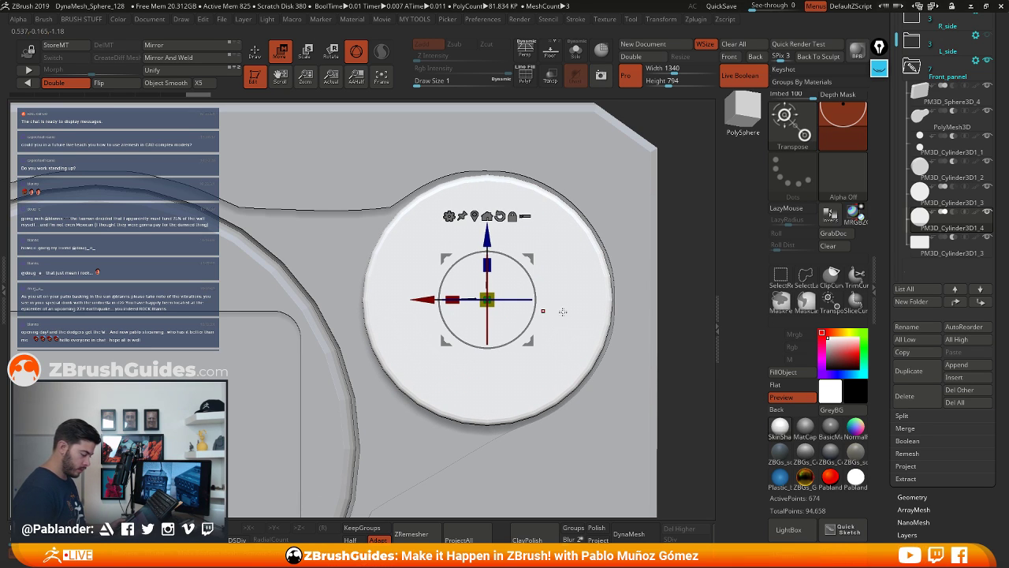
right_click_drag(563, 312, 580, 294, "alt")
Duplicate the rounded screen-cutting block and move the copy over the small tuner disc
left_click(949, 251)
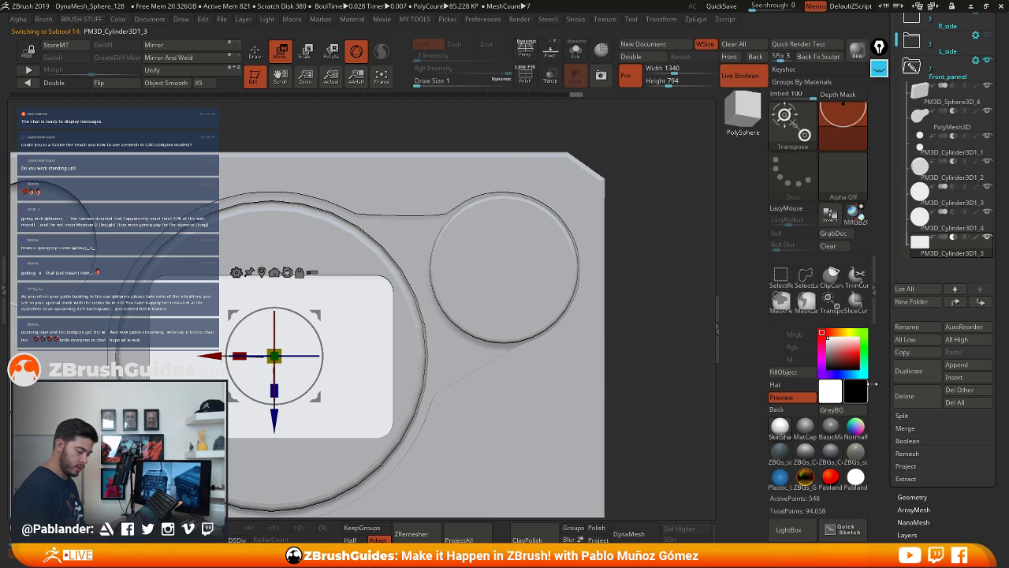
left_click(919, 373)
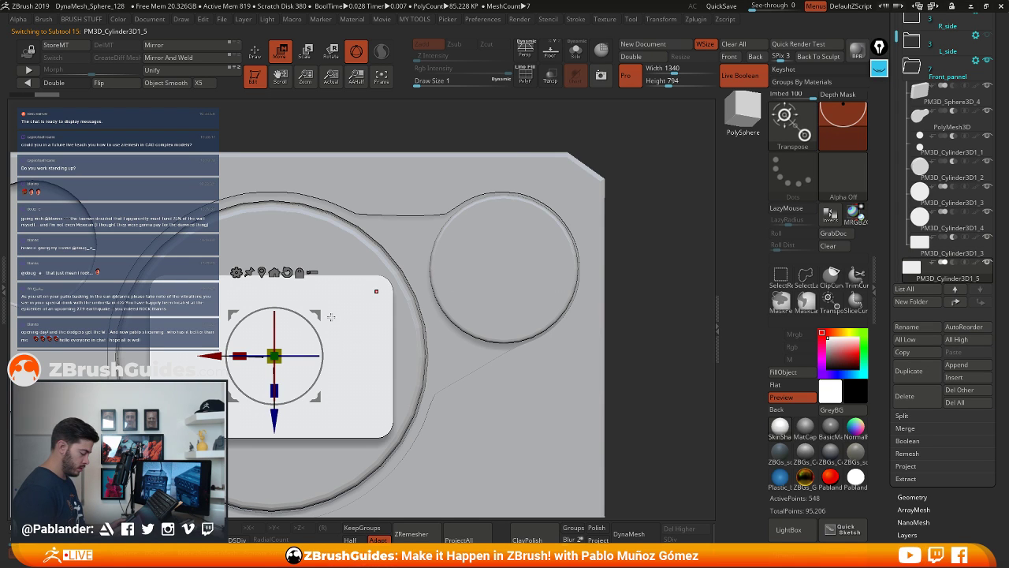
left_click_drag(323, 314, 593, 243)
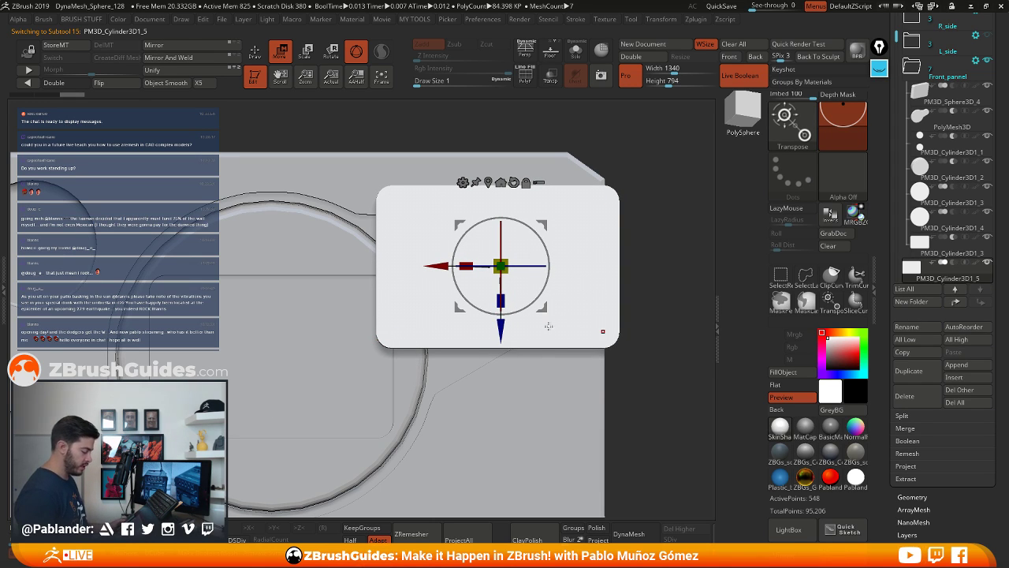
Isolate the copied block with its wireframe shown and scale it down uniformly to reduce its corner radii
left_click(576, 50)
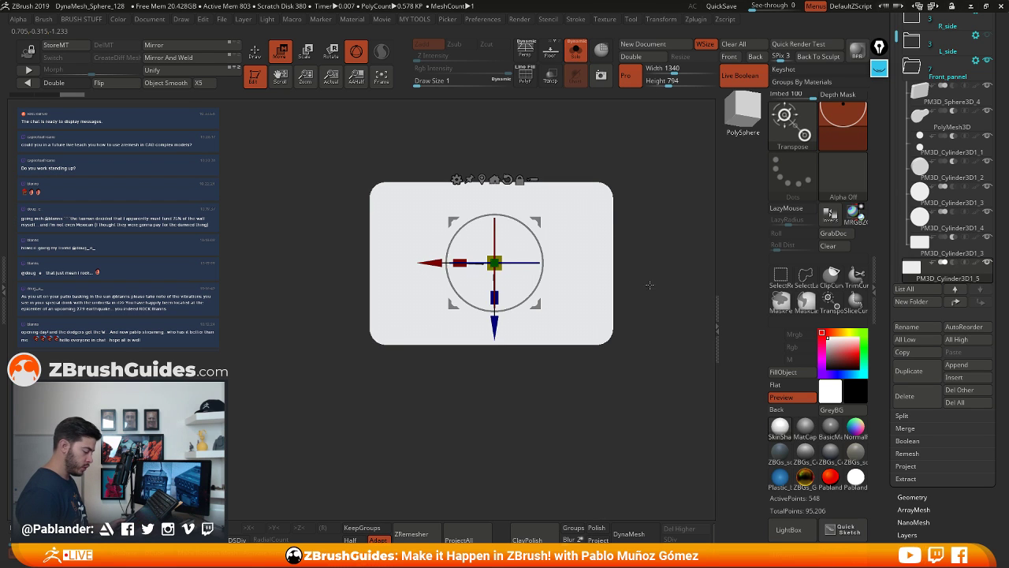
key("shift+f")
left_click_drag(594, 196, 569, 235, "alt")
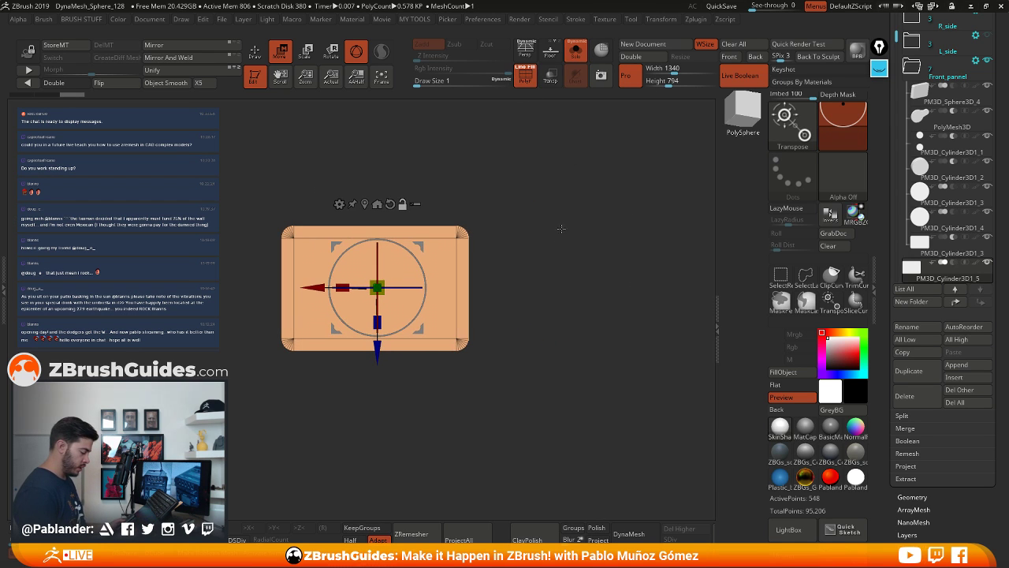
left_click_drag(377, 287, 347, 291)
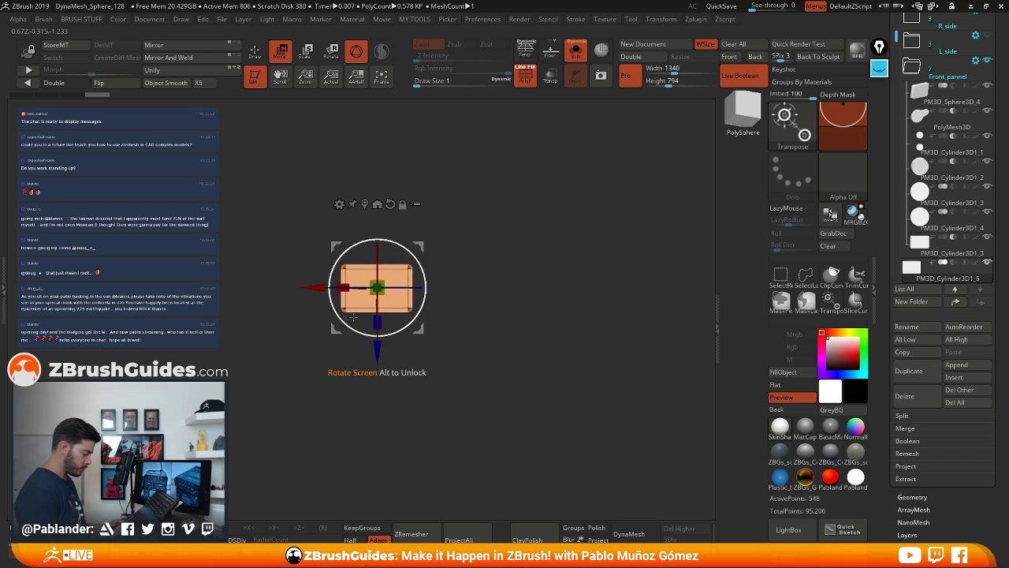
Mask one side of the block at a time and shift the unmasked corners outward to widen and heighten it
left_click_drag(442, 259, 368, 360, "ctrl")
left_click_drag(313, 288, 263, 287)
left_click_drag(239, 361, 461, 287, "ctrl")
left_click_drag(327, 351, 327, 307)
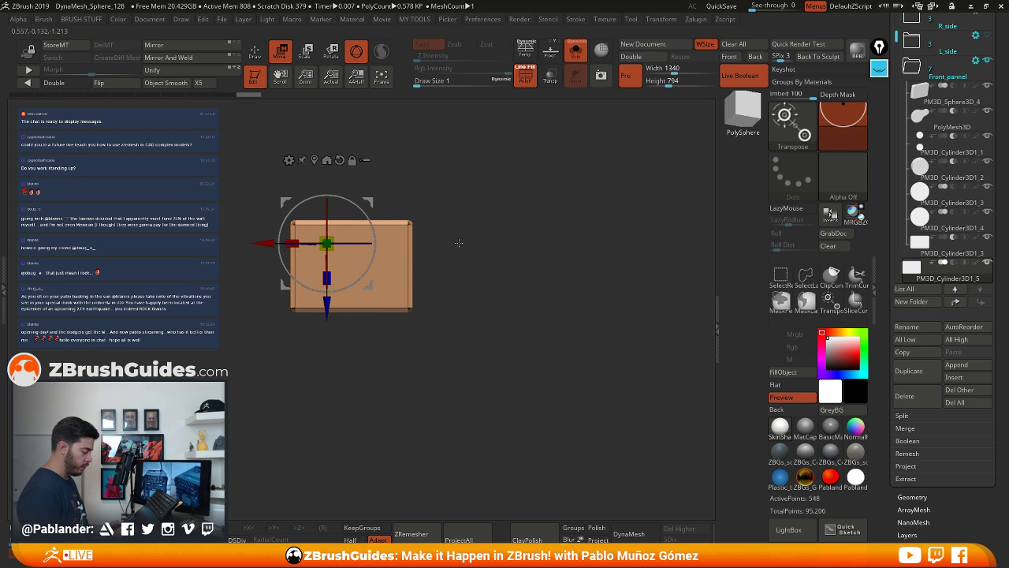
Mask the block's right-hand corners and extend its left side into a wide rectangle, clearing the mask and recentring the gizmo
left_click_drag(459, 243, 302, 319, "ctrl")
left_click_drag(263, 242, 307, 242)
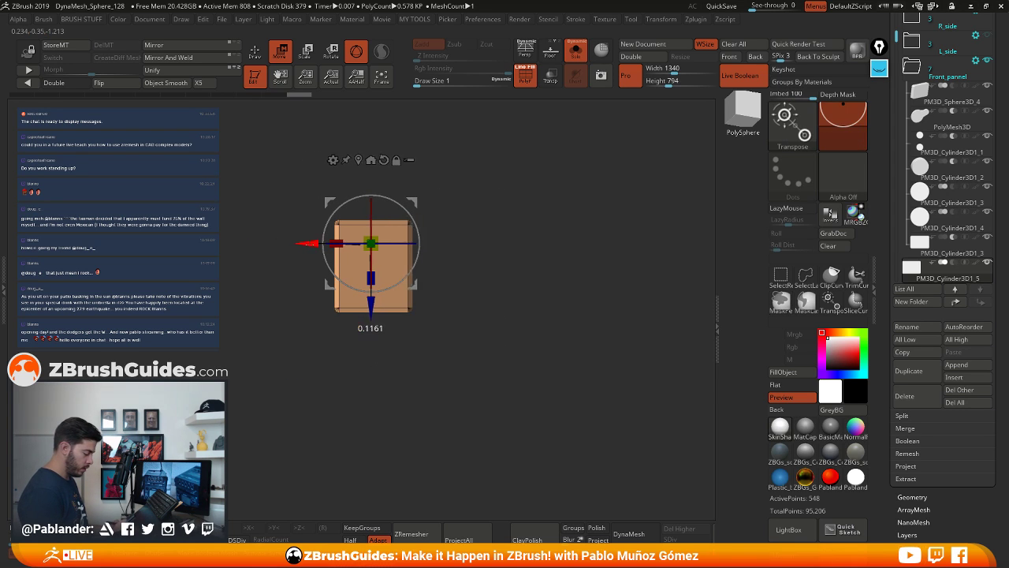
left_click_drag(370, 243, 219, 244)
left_click_drag(442, 262, 455, 281, "ctrl")
left_click(266, 160)
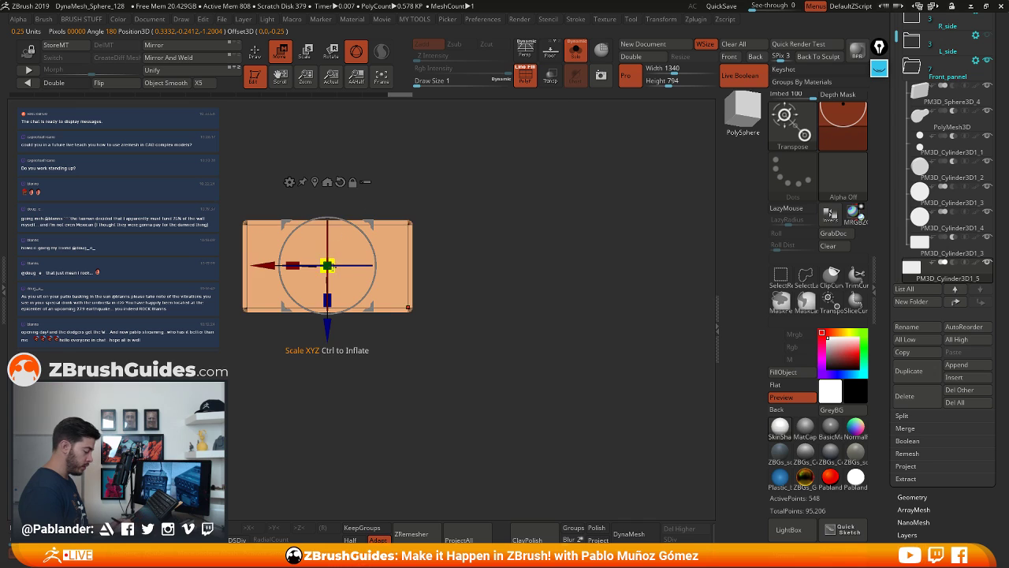
Scale the rectangular block down and stretch its depth in side view, showing the whole front panel again
left_click_drag(332, 267, 315, 281)
left_click_drag(434, 235, 483, 240, "alt")
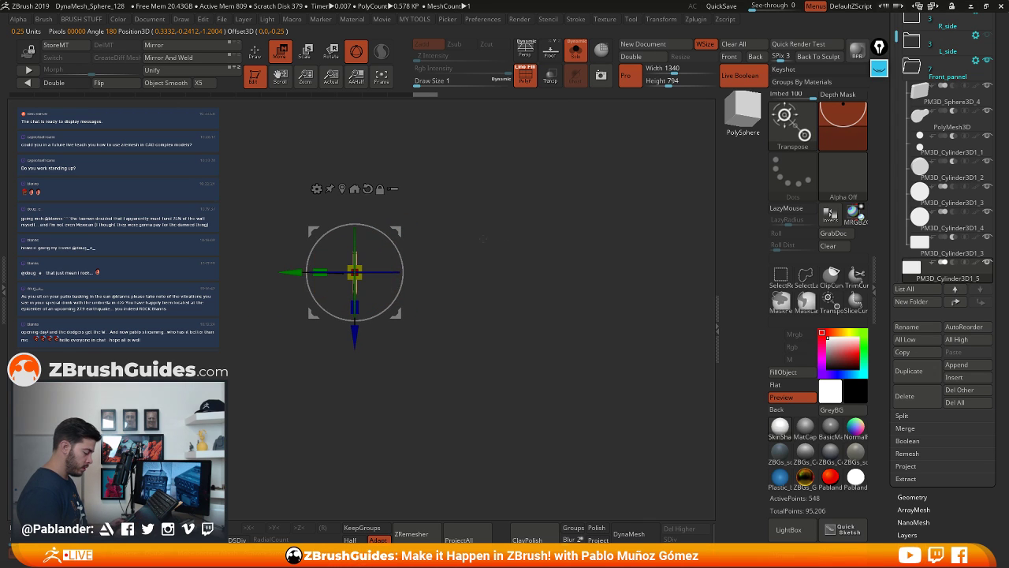
mouse_move(320, 272)
left_mouse_down()
mouse_move(236, 272)
mouse_move(301, 272)
left_mouse_up()
left_click(577, 57)
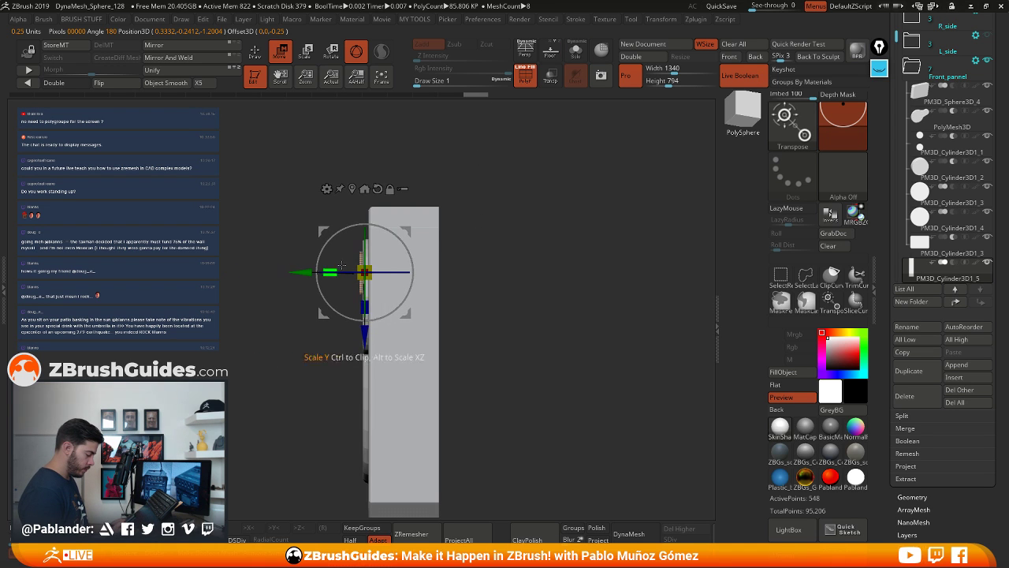
Position and scale the rectangular block to span the centre of the small tuner disc, and hide the wireframe
right_click_drag(342, 264, 495, 257)
left_click_drag(410, 232, 464, 259)
left_click_drag(420, 299, 435, 288)
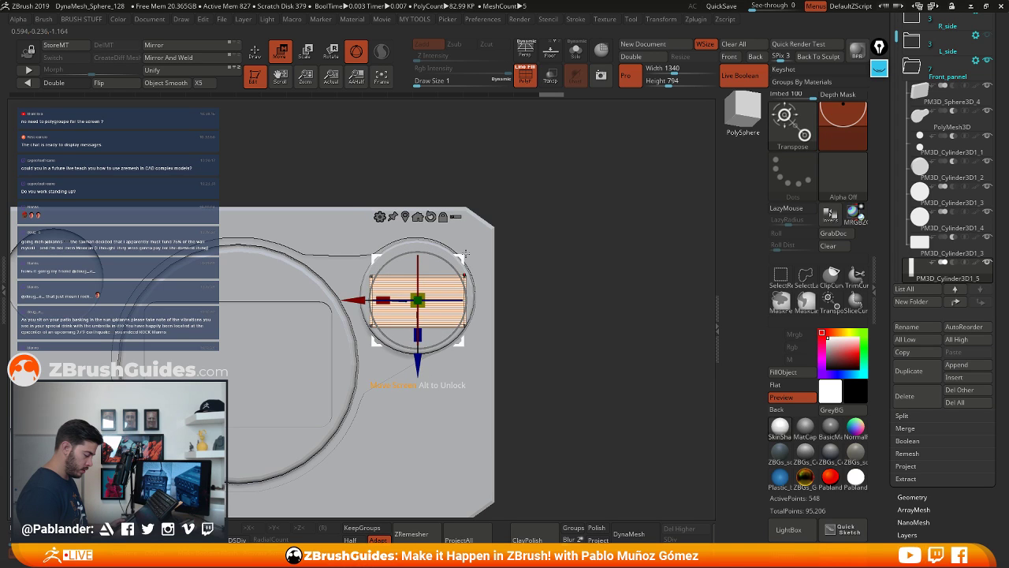
left_click_drag(465, 254, 464, 250)
left_click_drag(423, 293, 426, 290)
left_click_drag(463, 253, 464, 251)
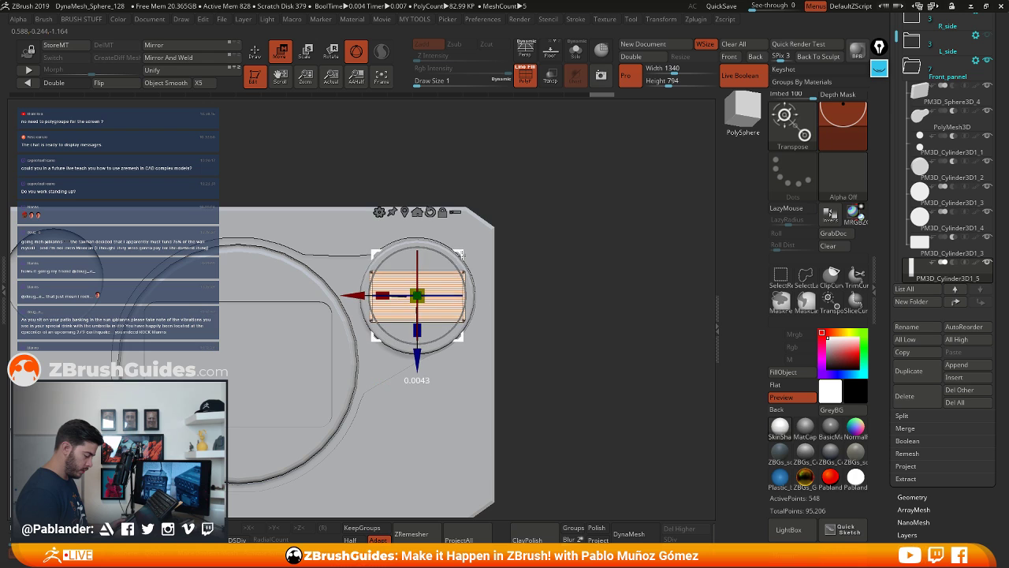
left_click(525, 76)
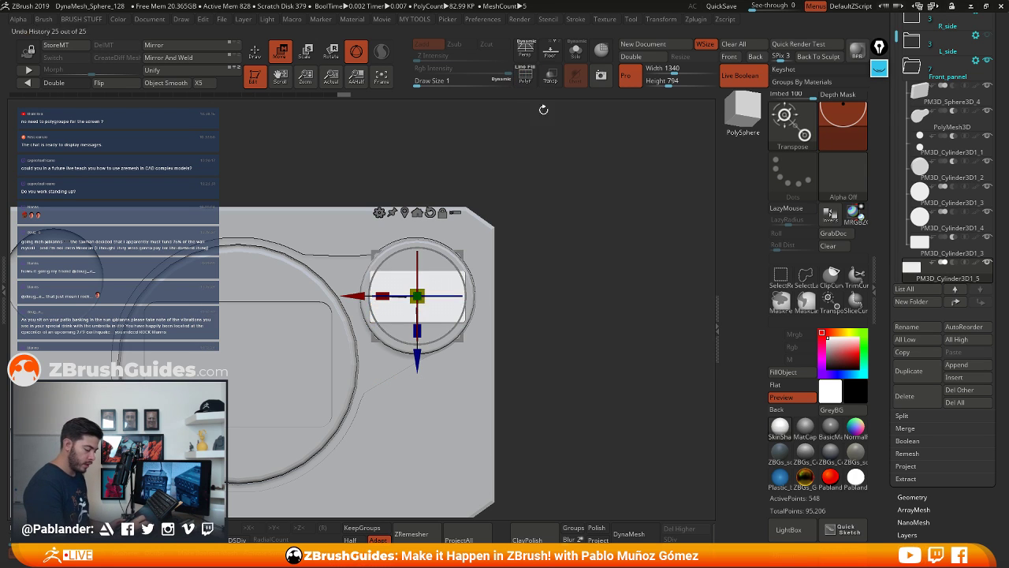
Set the rectangular block to Boolean subtraction and adjust its depth to cut a window recess in the small disc
left_click_drag(560, 231, 589, 254)
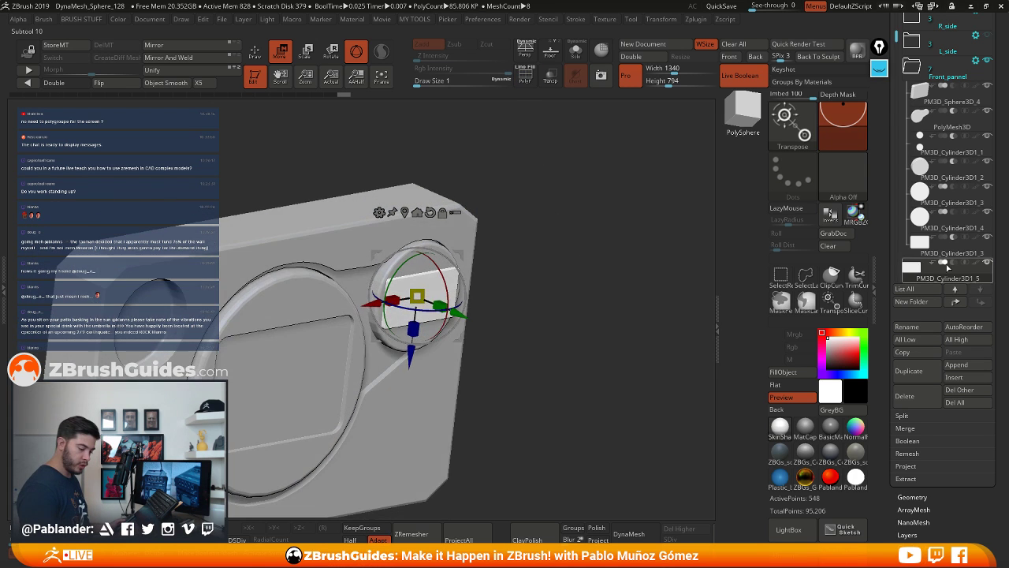
mouse_move(936, 220)
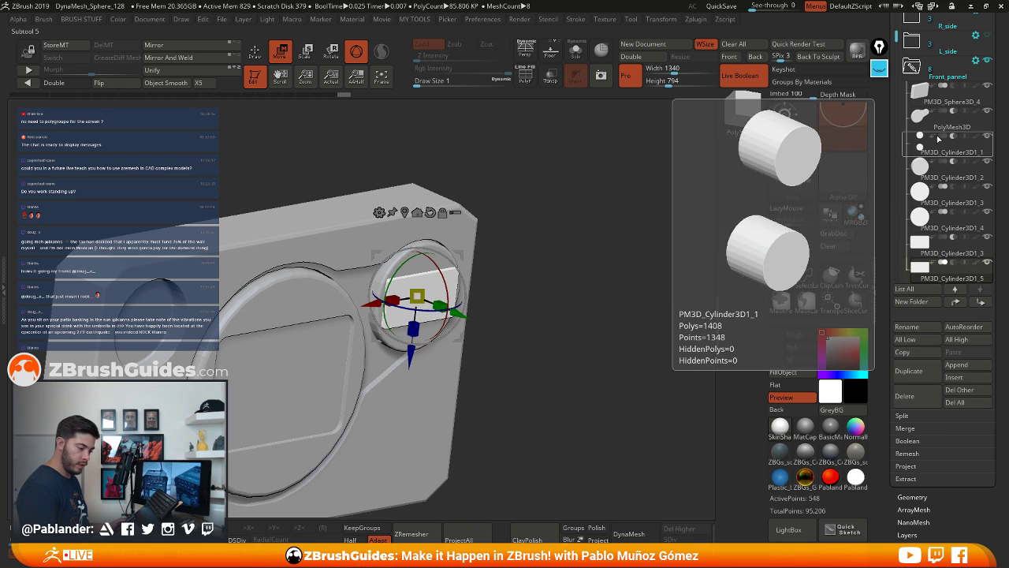
left_click(953, 262)
left_click_drag(550, 299, 547, 441)
left_click_drag(461, 321, 470, 329)
left_click_drag(603, 297, 572, 164, "alt")
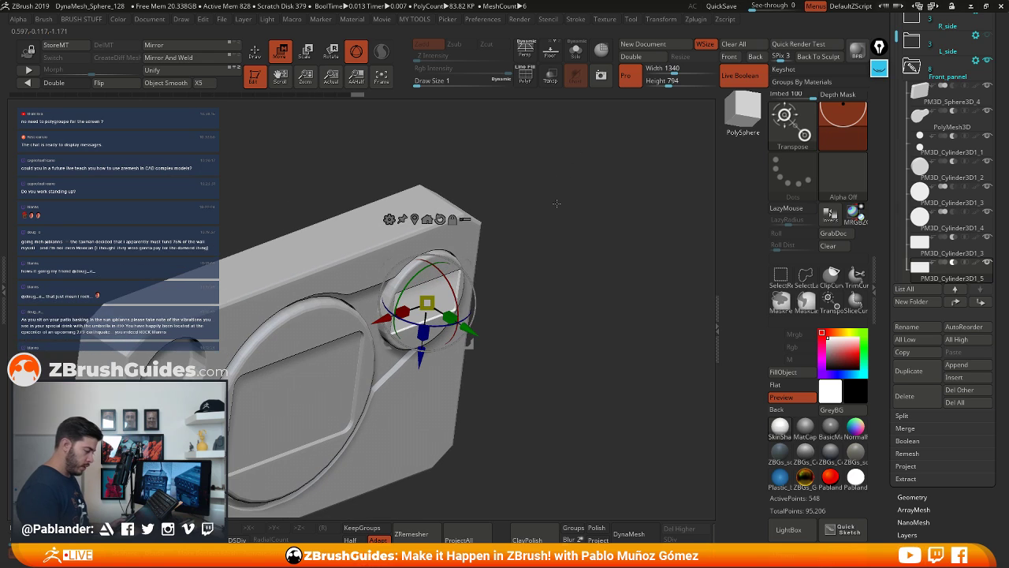
Review the whole front panel with its new tuner window and compare it with the Sony radio reference photos
key("q")
mouse_move(531, 253)
left_mouse_down()
mouse_move(604, 282)
mouse_move(587, 239)
left_mouse_up()
left_click_drag(594, 314, 587, 264, "alt")
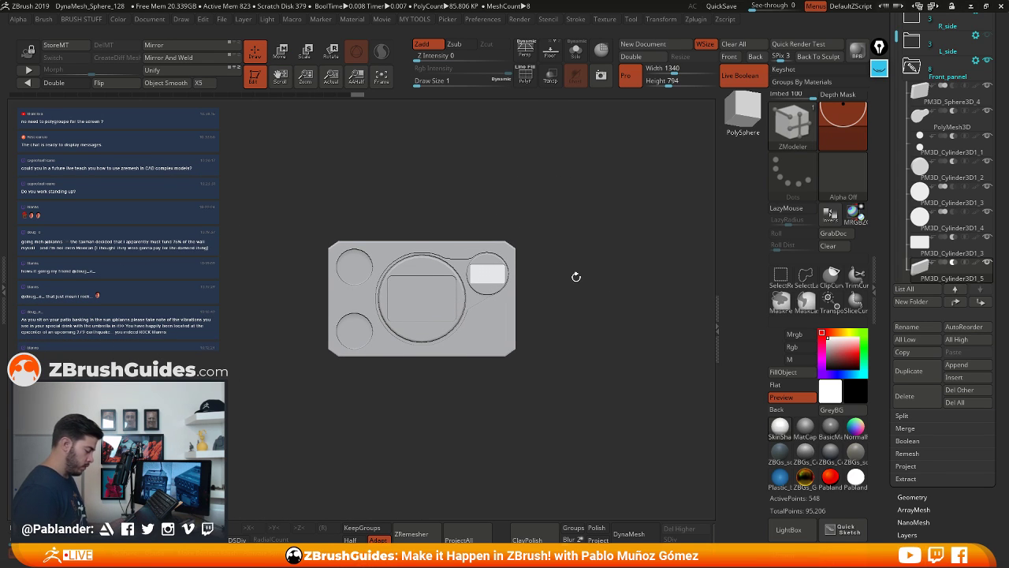
left_click_drag(565, 312, 566, 310)
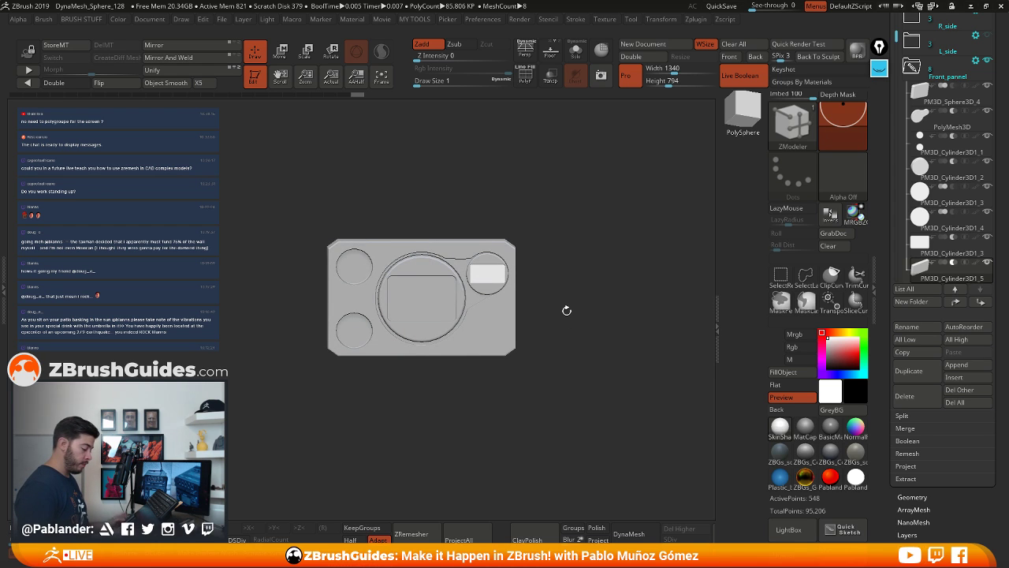
left_click_drag(553, 256, 578, 294)
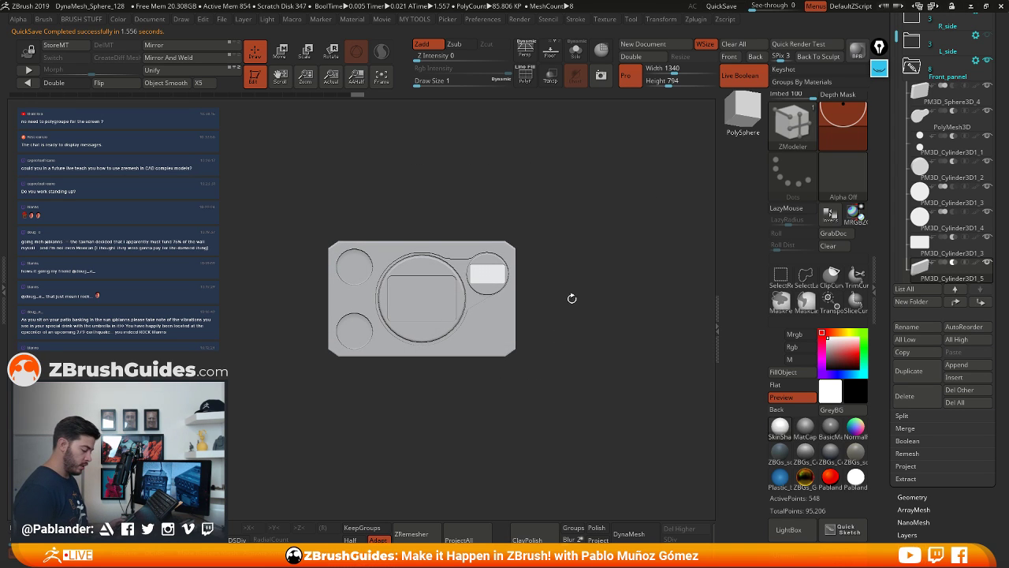
left_click_drag(590, 277, 610, 269, "alt")
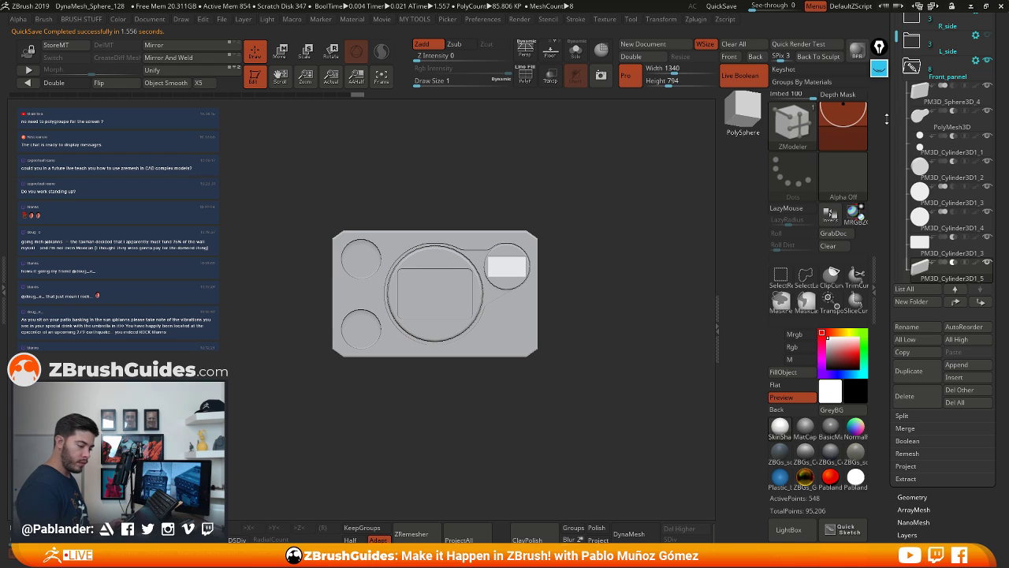
left_click_drag(886, 118, 889, 177)
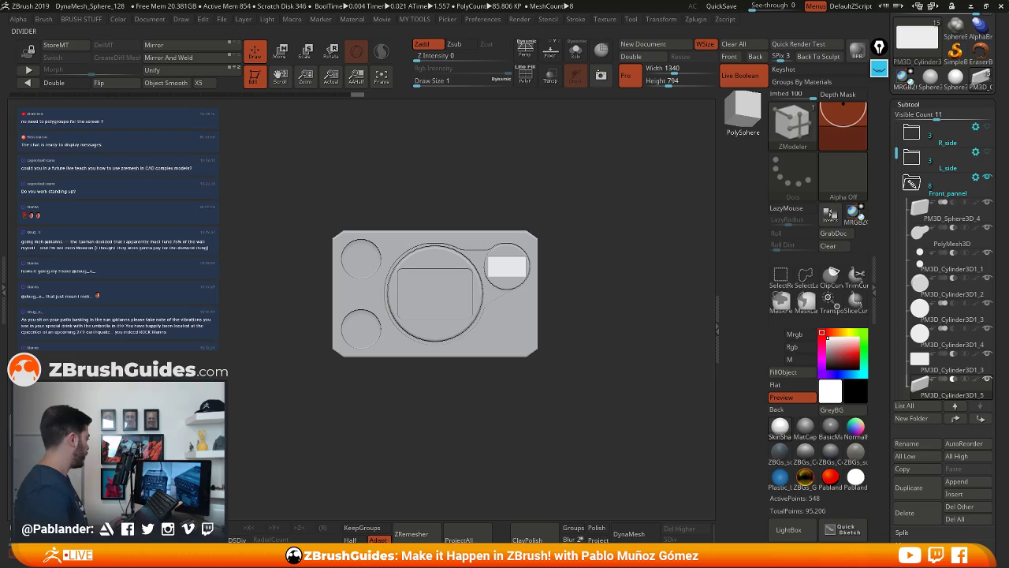
right_click_drag(181, 565, 646, 256)
middle_click_drag(509, 434, 527, 334)
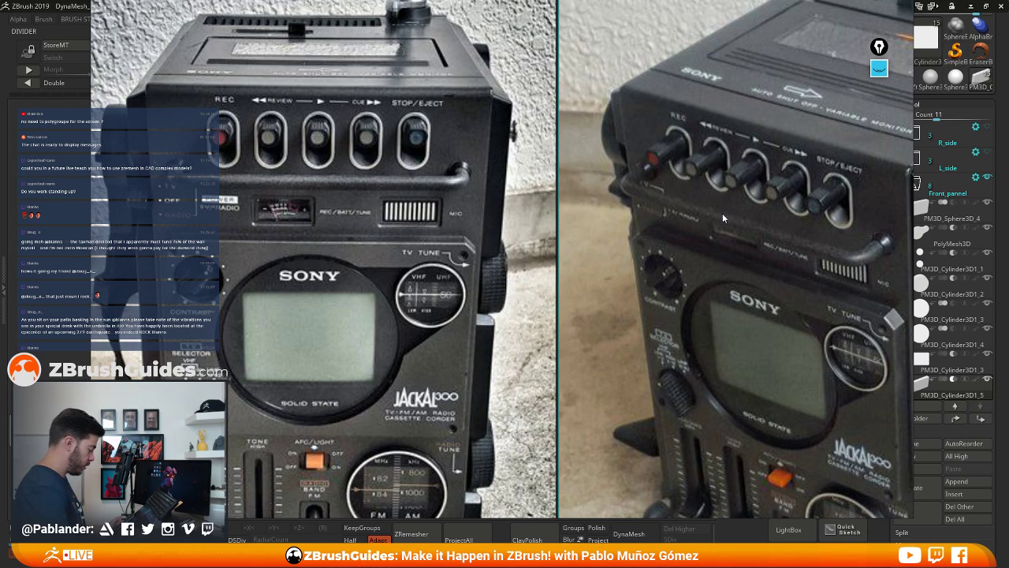
key("alt+Tab")
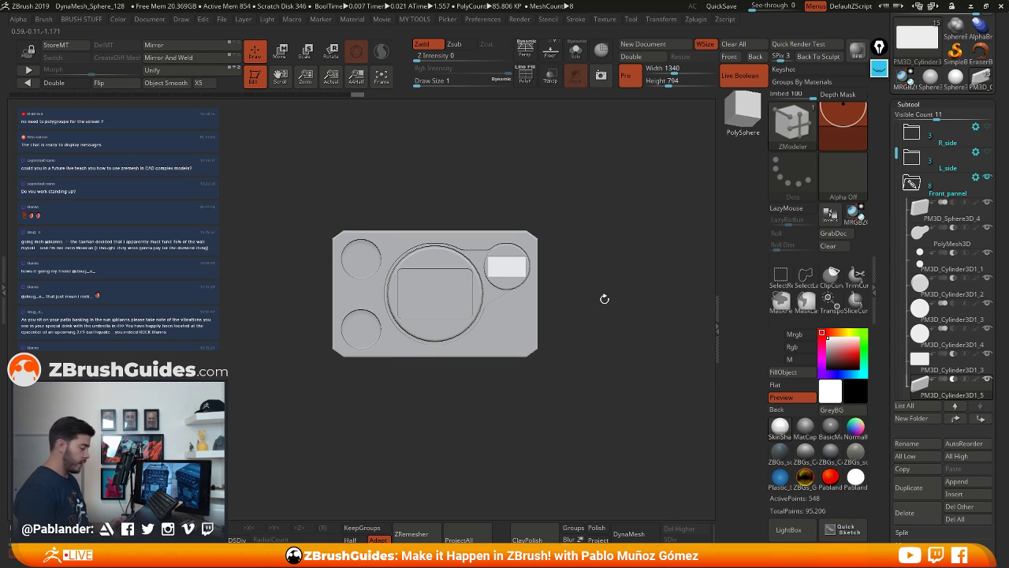
Collapse the Front_pannel folder and append a Cylinder3D as a new subtool
left_click(912, 183)
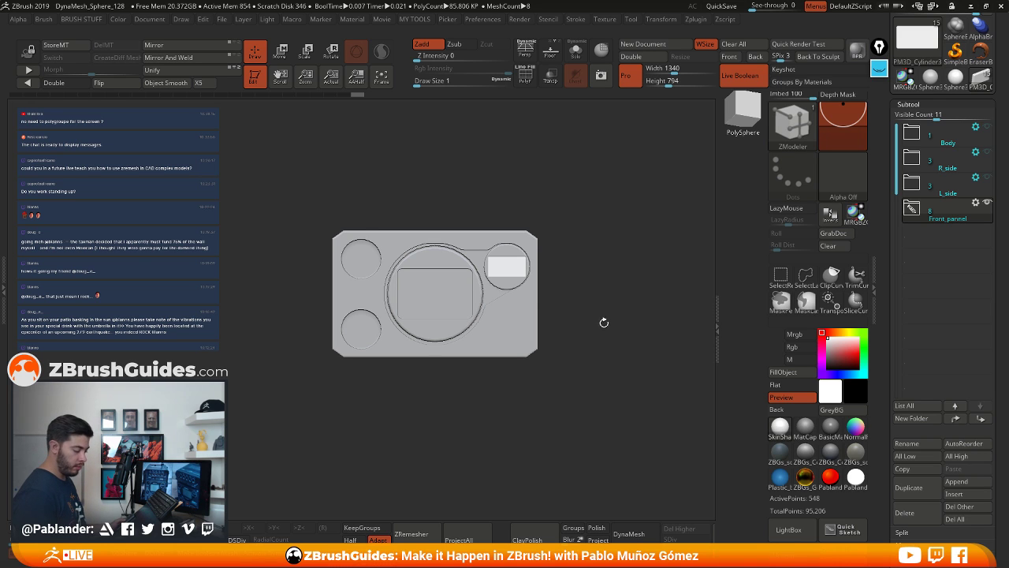
key("F1")
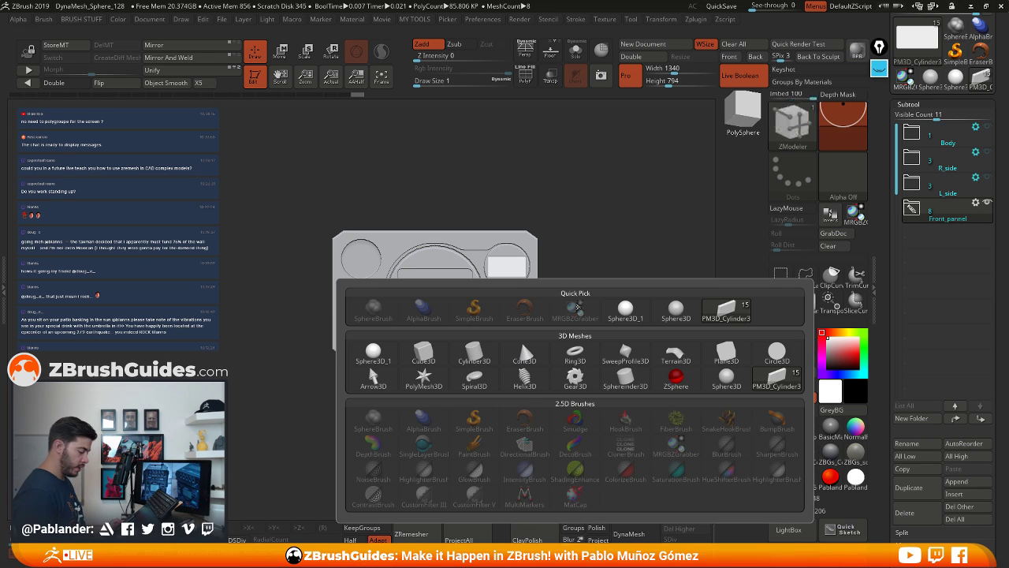
left_click(476, 354)
Hide the Front_pannel folder with Live Boolean off, and select the new cylinder to view it on its own
left_click(991, 226)
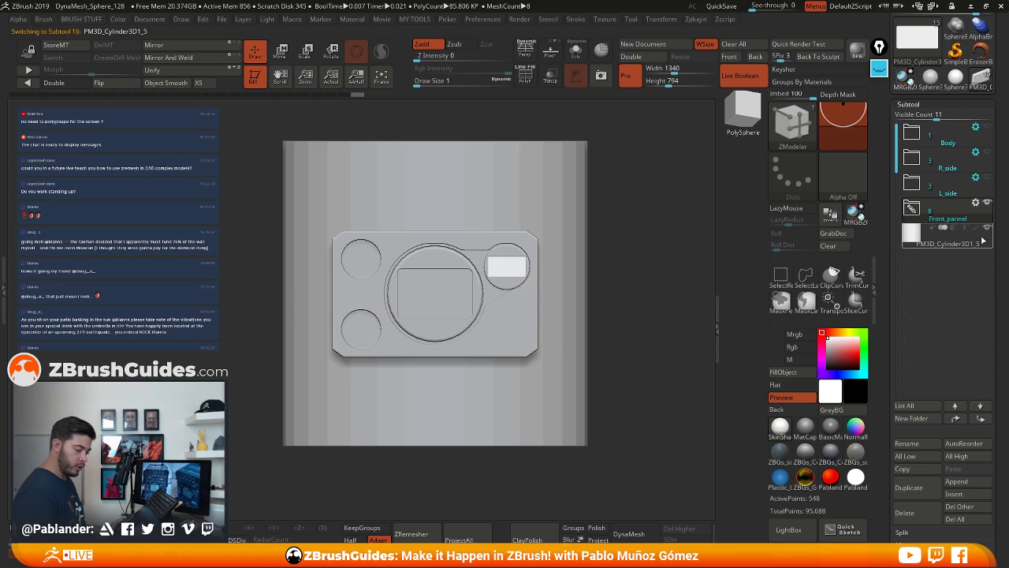
left_click(990, 205)
left_click(989, 205)
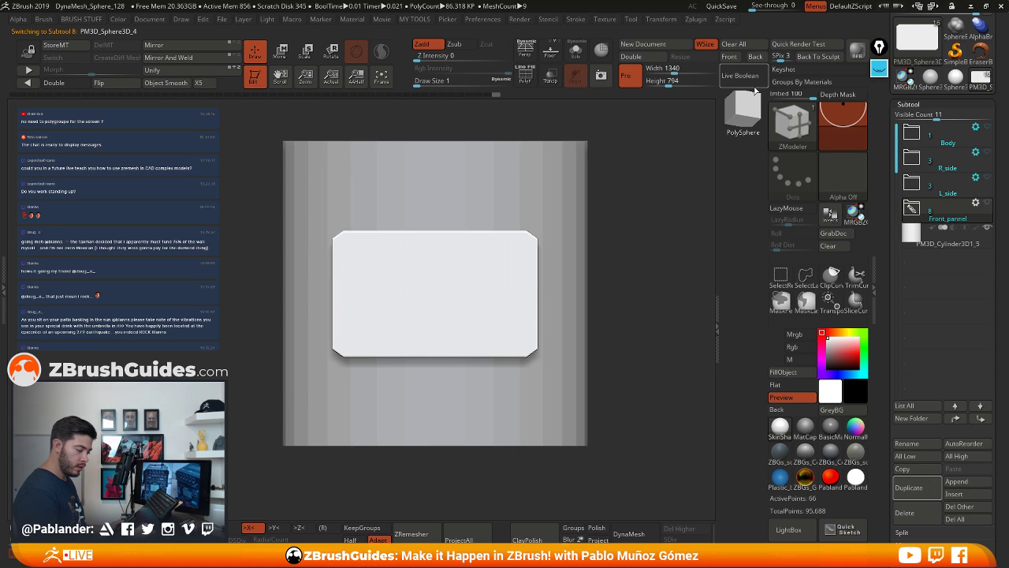
left_click(958, 241)
left_click_drag(630, 309, 605, 291, "alt")
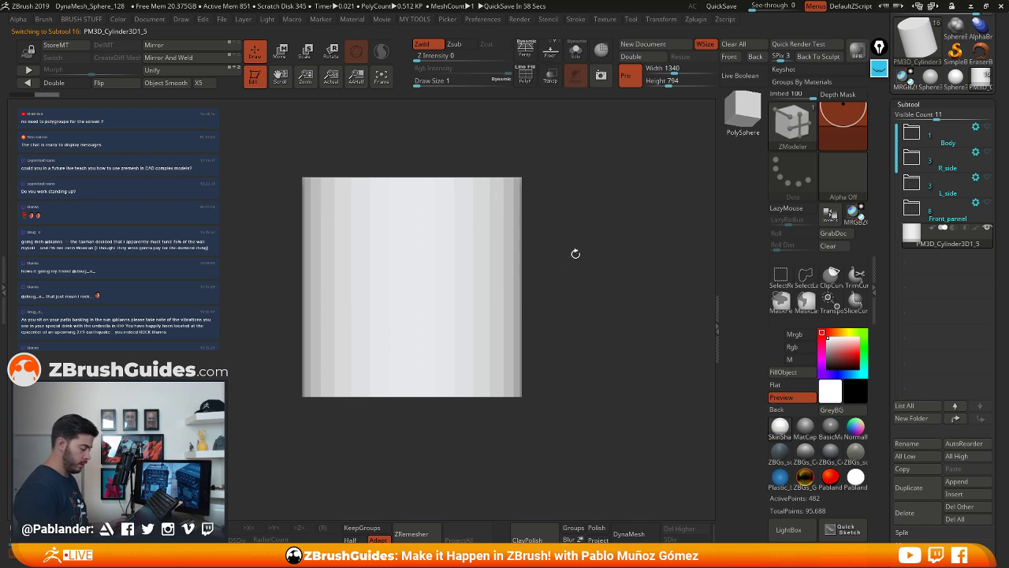
mouse_move(575, 253)
left_mouse_down()
mouse_move(590, 241)
mouse_move(590, 286)
mouse_move(591, 266)
left_mouse_up()
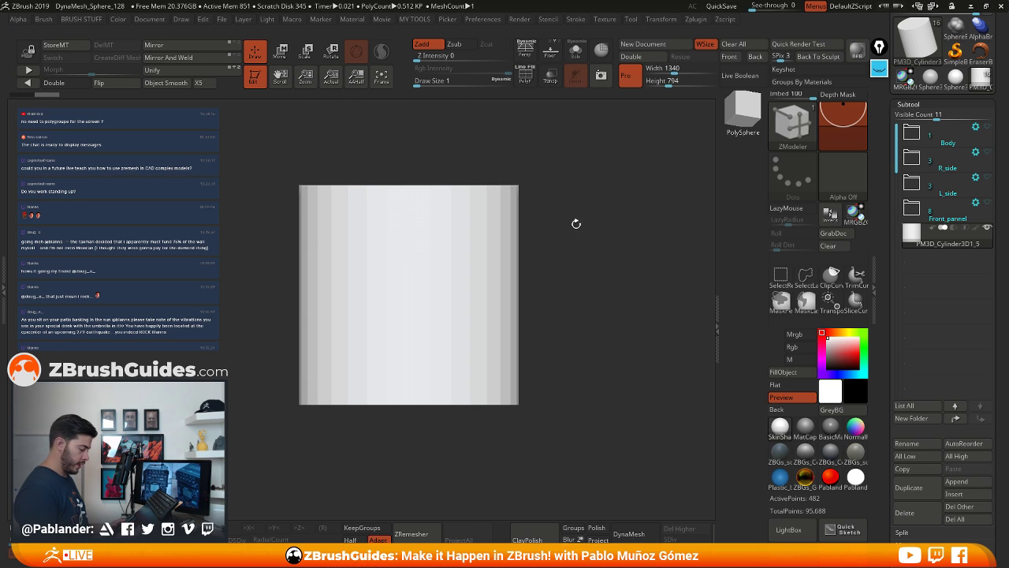
left_click_drag(579, 235, 574, 207, "alt")
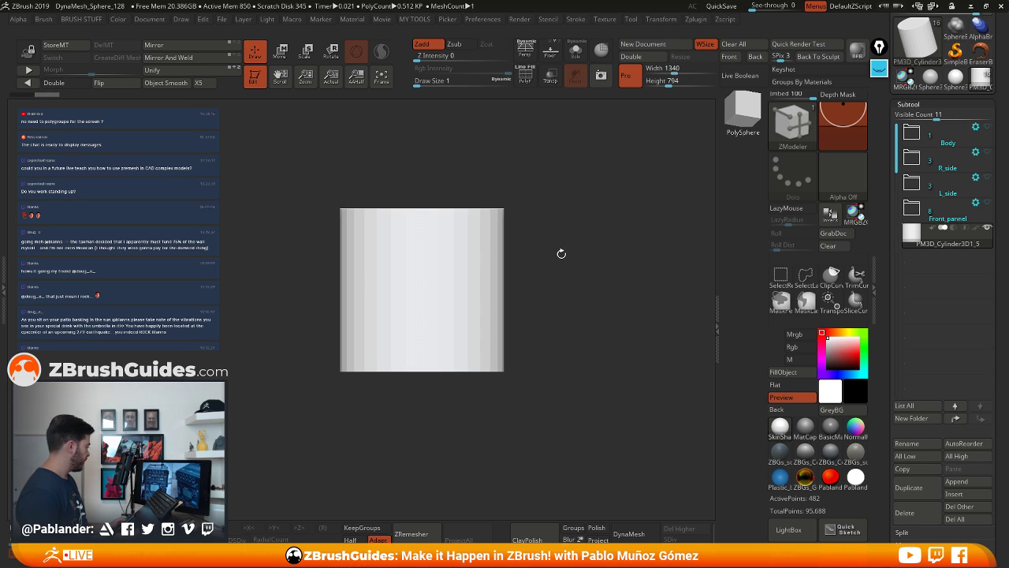
left_click_drag(560, 254, 570, 224)
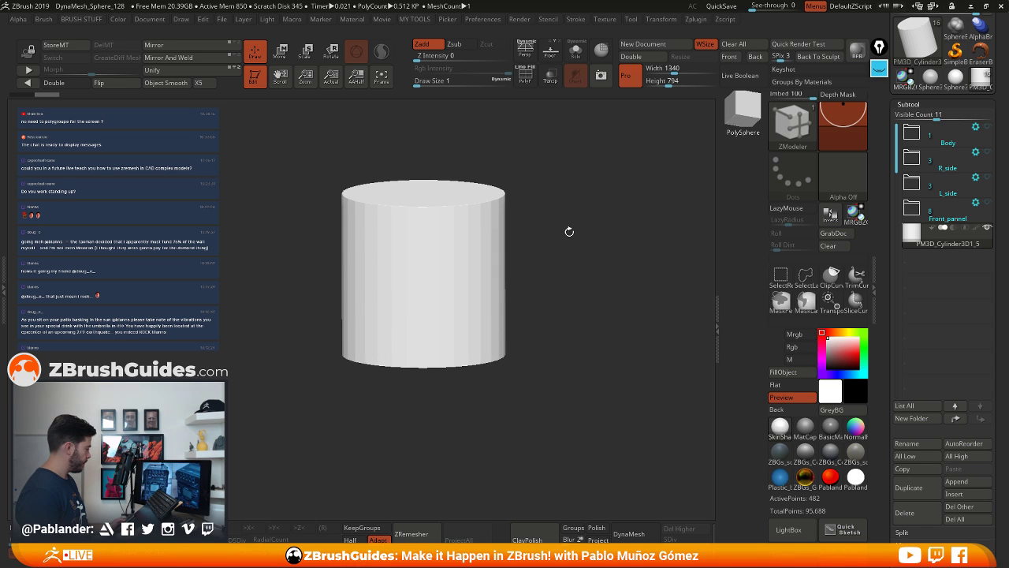
Show the new cylinder's wireframe and set the ZModeler edge action to Delete with the EdgeLoop Complete target
left_click_drag(568, 234, 568, 260)
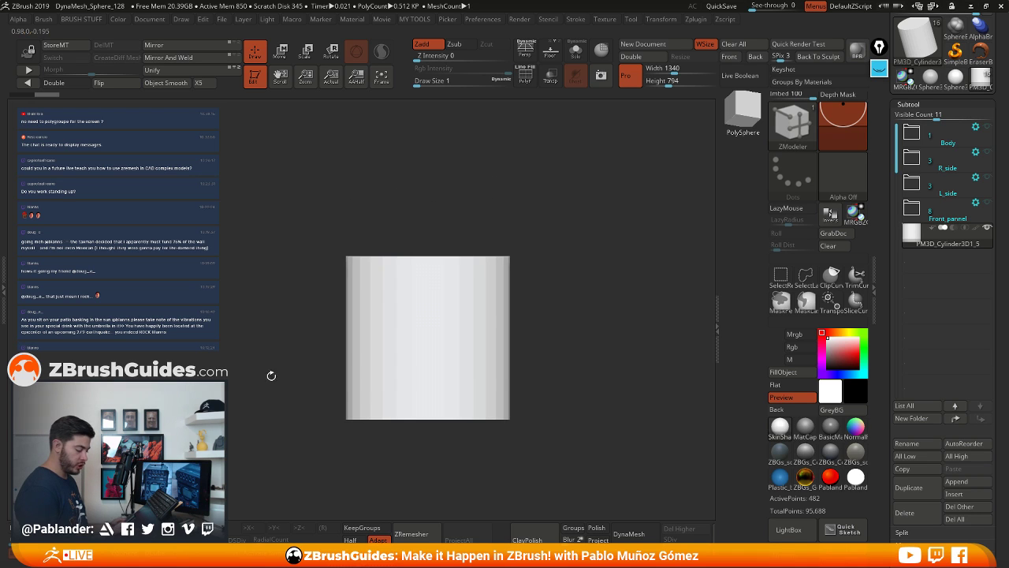
left_click_drag(563, 324, 573, 305, "alt")
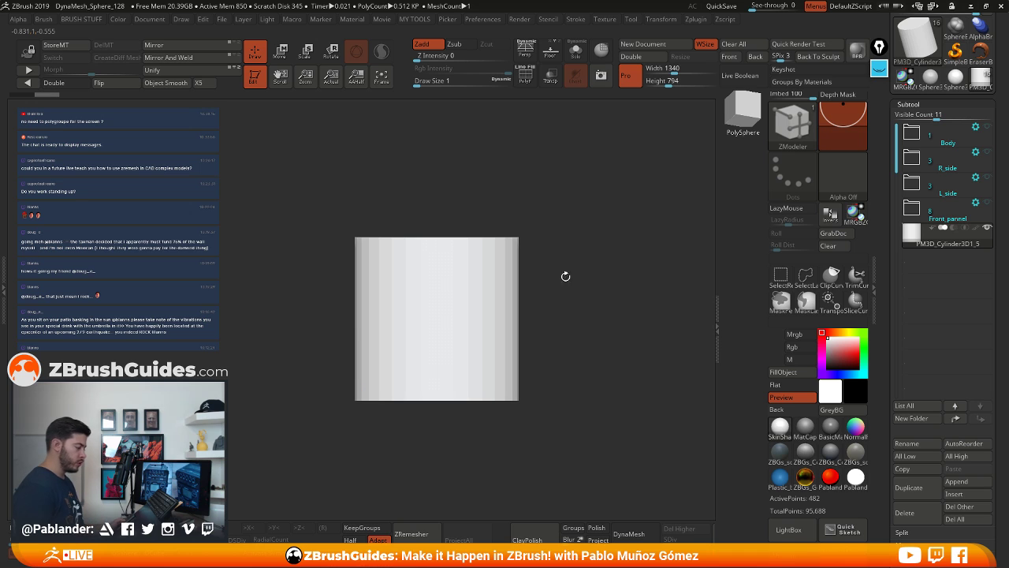
key("w")
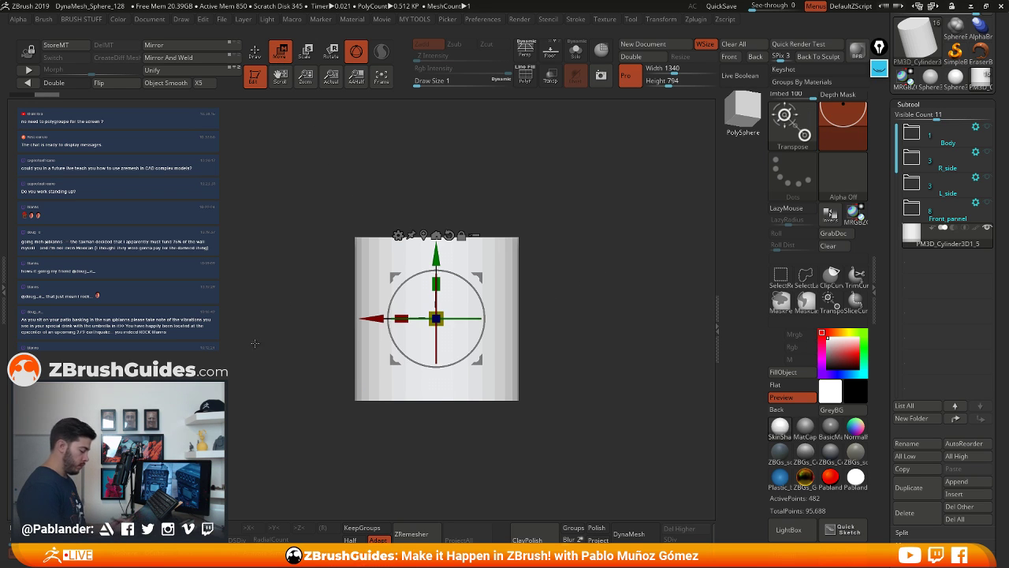
key("q")
key("shift+f")
left_click_drag(580, 269, 584, 282, "alt")
left_click_drag(585, 281, 592, 306)
mouse_move(614, 256)
left_mouse_down("alt")
mouse_move(556, 255)
mouse_move(578, 251)
mouse_move(572, 260)
left_mouse_up("alt")
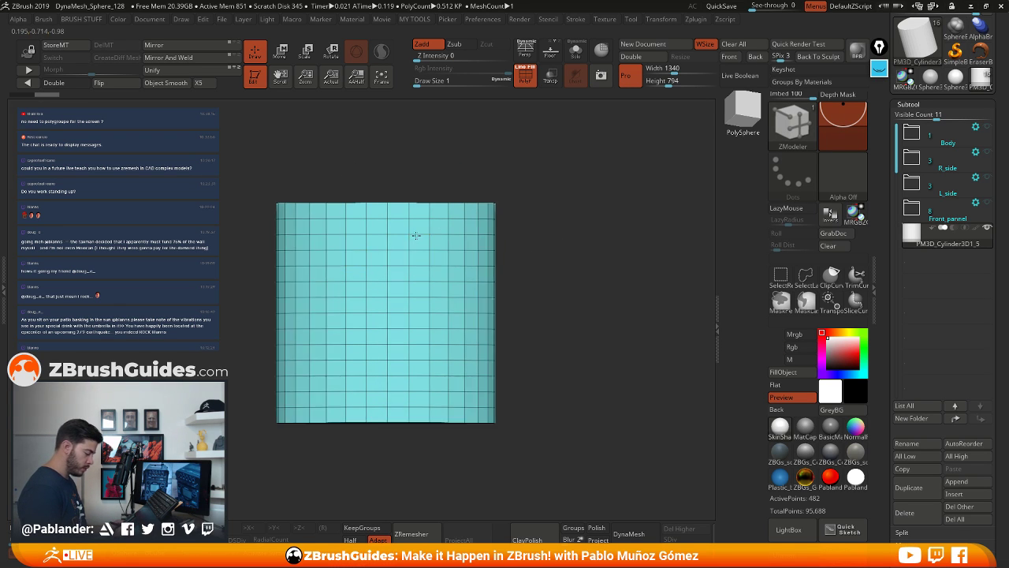
key("space")
left_click(328, 321)
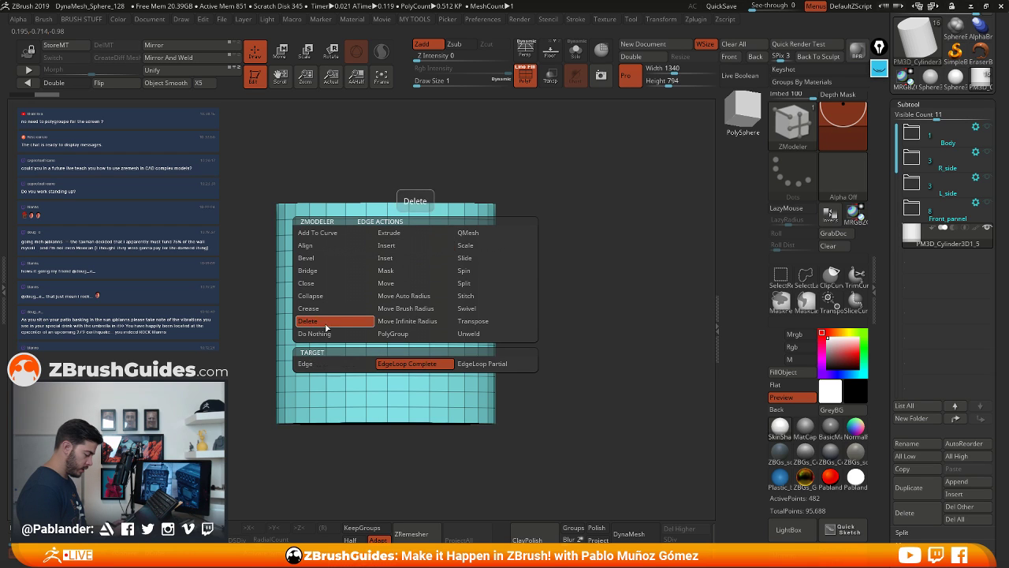
Delete all horizontal edge loops along the cylinder's side wall, leaving only the vertical divisions between the two caps
left_click_drag(586, 217, 578, 214, "shift")
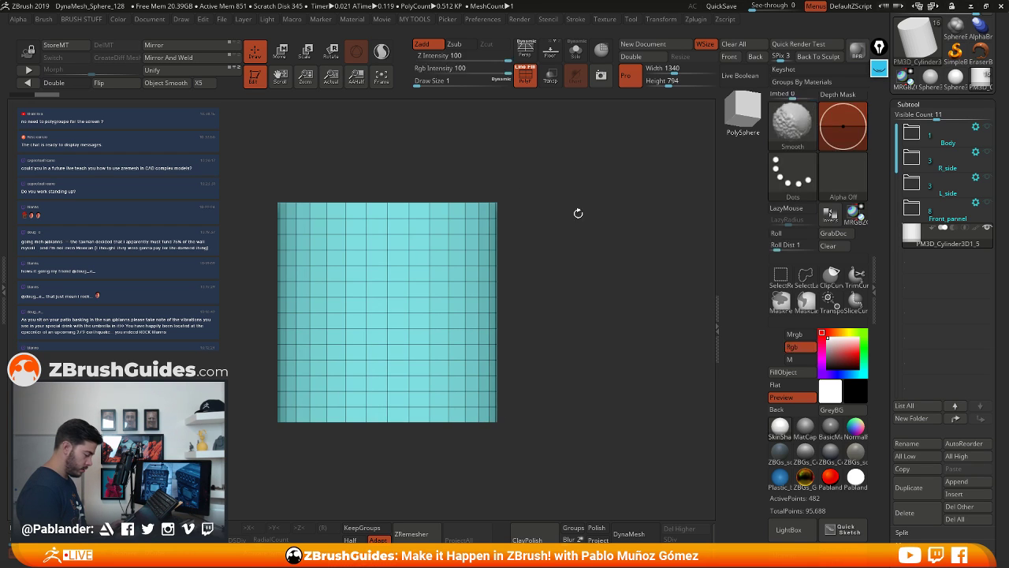
left_click(441, 248)
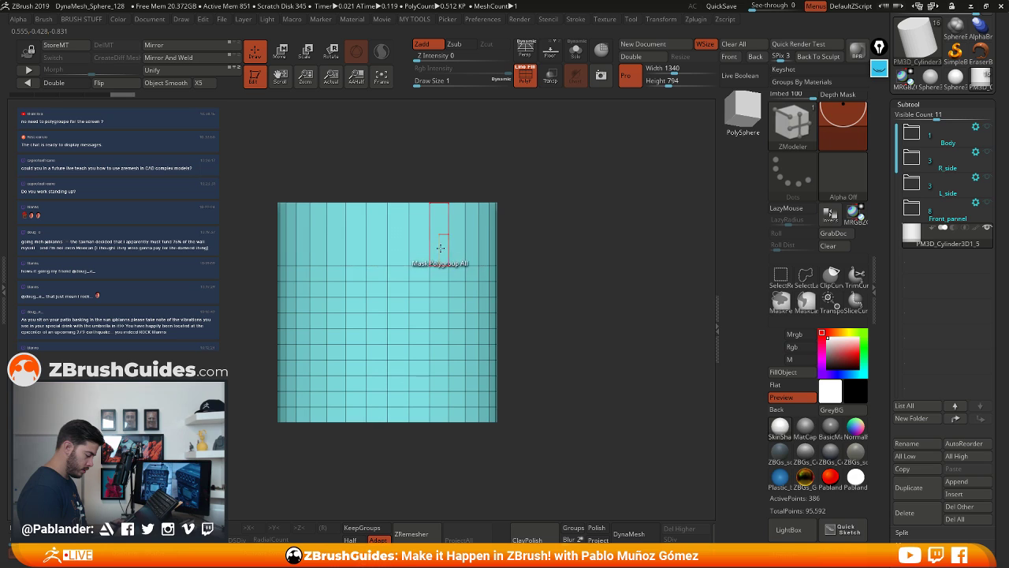
left_click(441, 265)
left_click(440, 280)
left_click(440, 297)
left_click(440, 297)
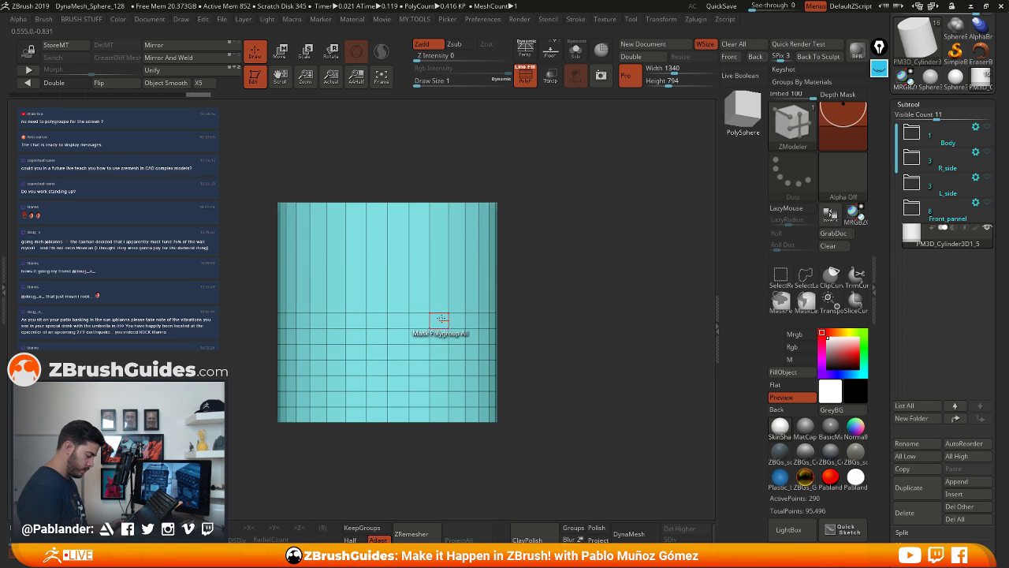
left_click(441, 313)
left_click(440, 328)
left_click(440, 344)
left_click(441, 360)
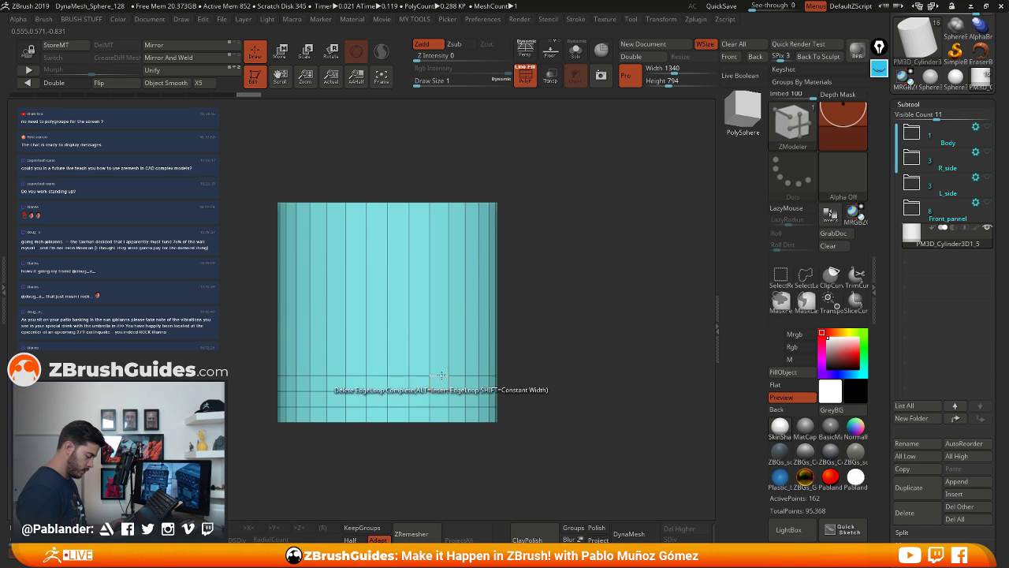
left_click(440, 375)
left_click(440, 391)
left_click(439, 407)
mouse_move(555, 286)
left_mouse_down()
mouse_move(566, 315)
mouse_move(567, 282)
left_mouse_up()
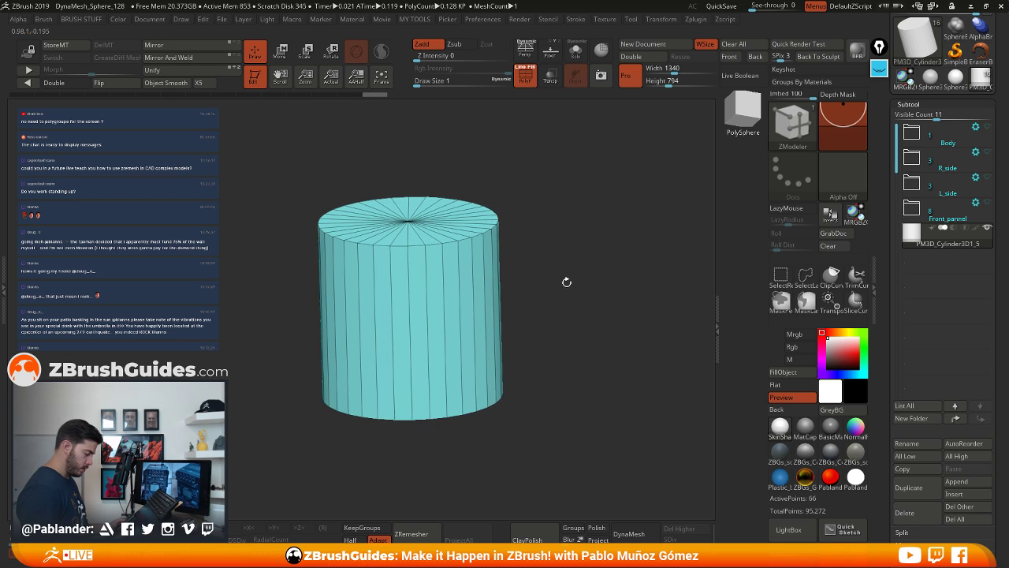
Set the ZModeler edge action to Insert Single EdgeLoop and add loops around the cylinder's side near the top and bottom rims
key("space")
left_click(416, 260)
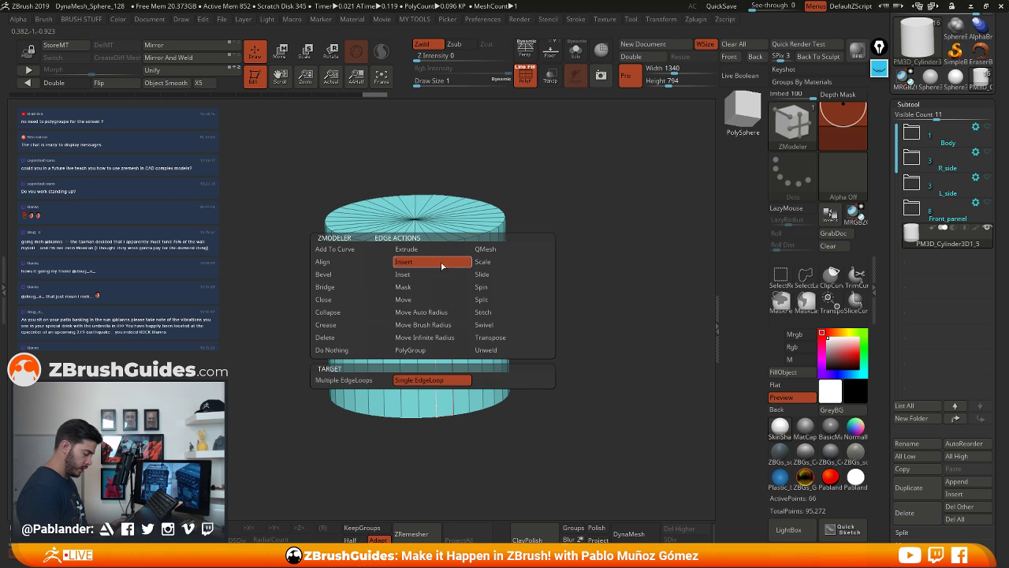
left_click(437, 303)
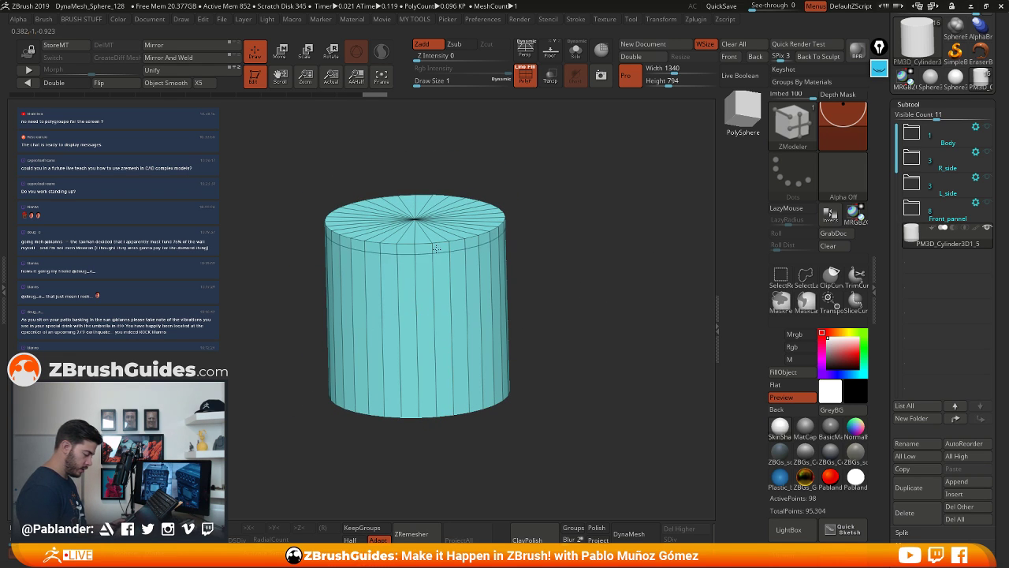
left_click(433, 289)
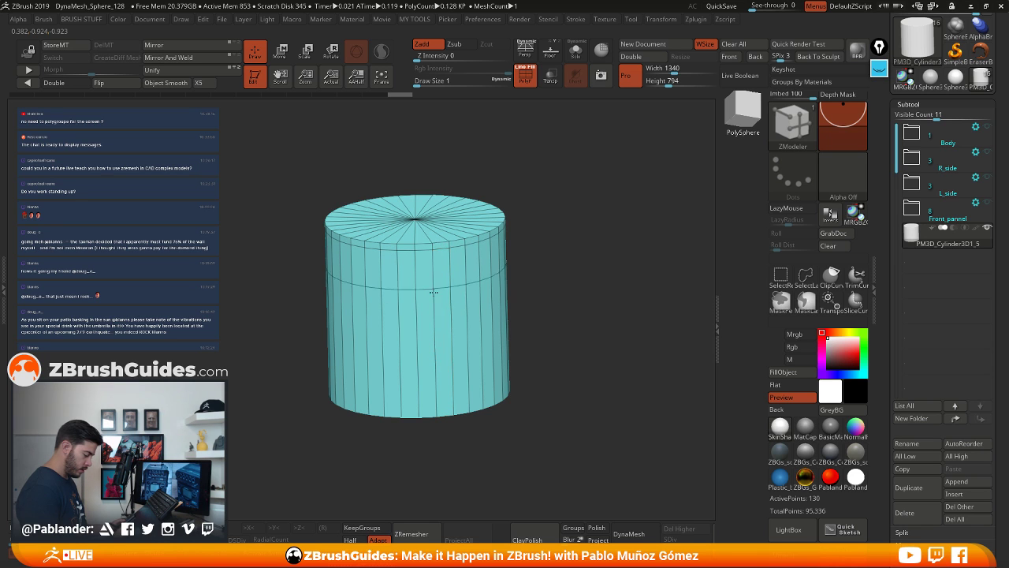
left_click_drag(439, 420, 557, 286)
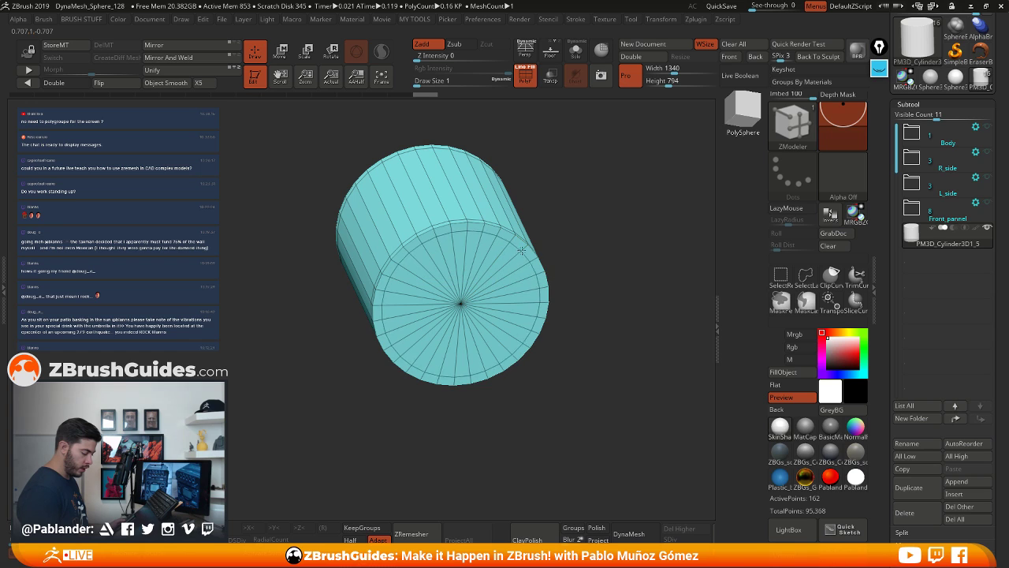
Insert circular edge loops on the cylinder's two end caps, including one close to the top cap's rim
left_click(503, 271)
left_click_drag(503, 271, 499, 275)
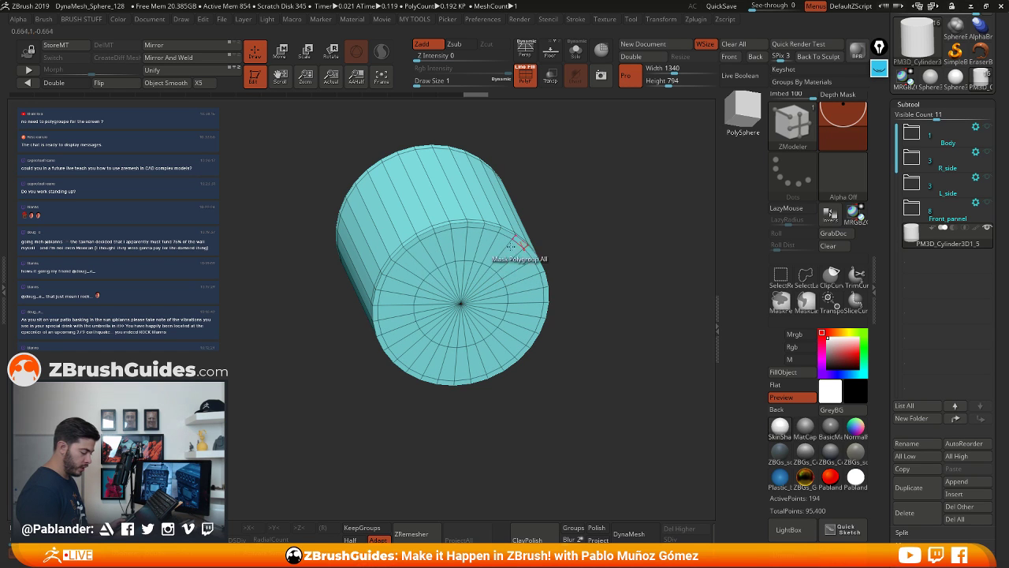
left_click_drag(585, 233, 598, 272)
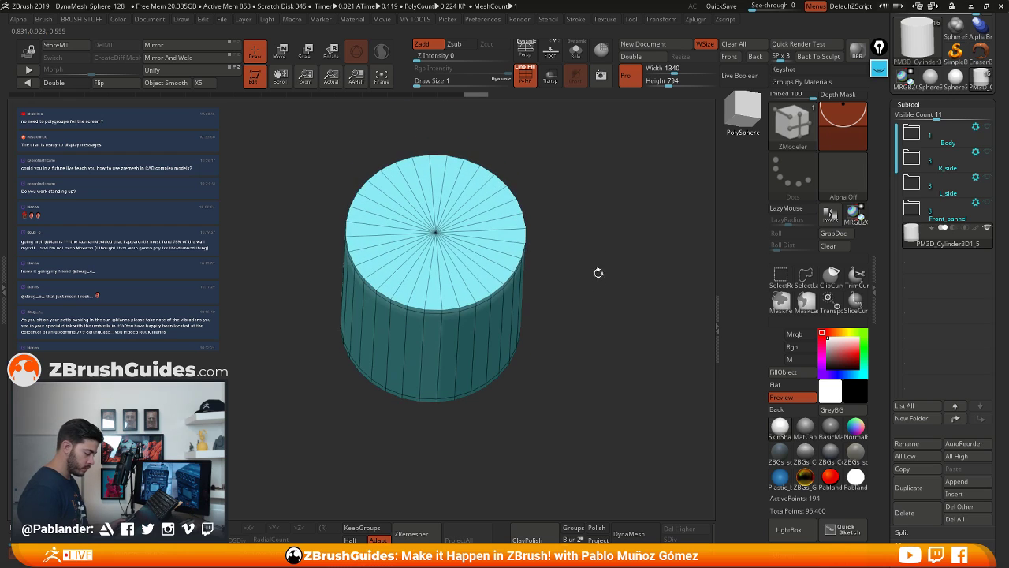
left_click(515, 258)
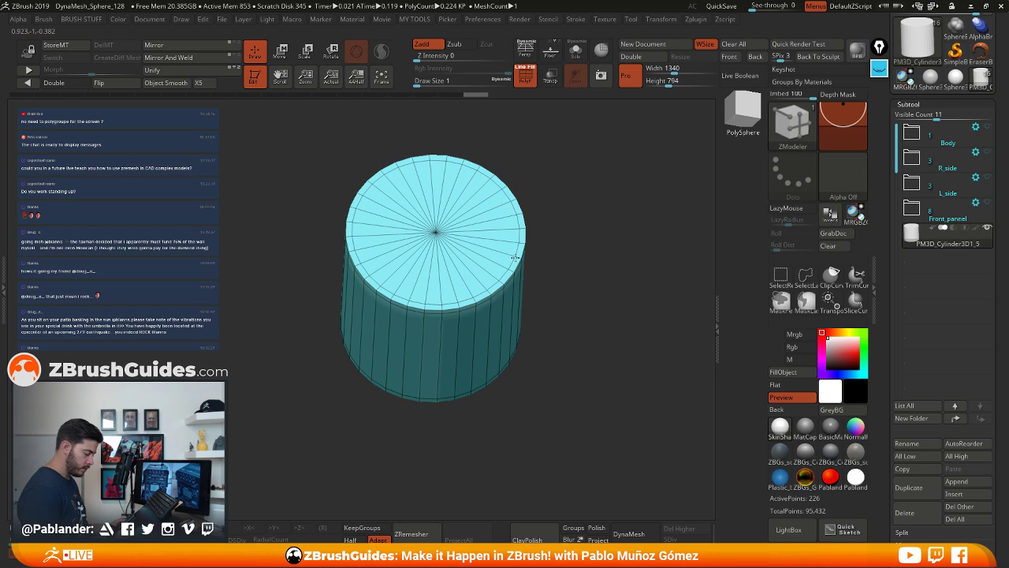
Scale the cylinder down along its height axis into a thin flat disc
mouse_move(570, 279)
left_mouse_down("shift")
mouse_move(574, 253)
mouse_move(565, 265)
left_mouse_up("shift")
left_click(289, 60)
left_click_drag(422, 305, 434, 377)
left_click_drag(562, 271, 566, 324)
left_click_drag(559, 312, 447, 297, "alt")
left_click_drag(616, 258, 618, 278)
left_click_drag(443, 271, 455, 321)
left_click_drag(604, 318, 622, 272, "shift")
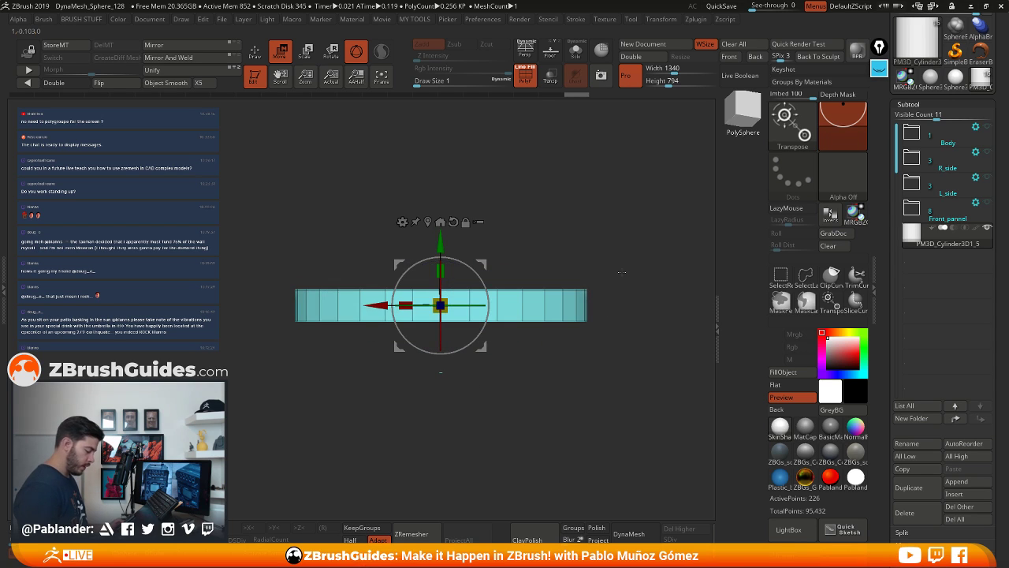
key("q")
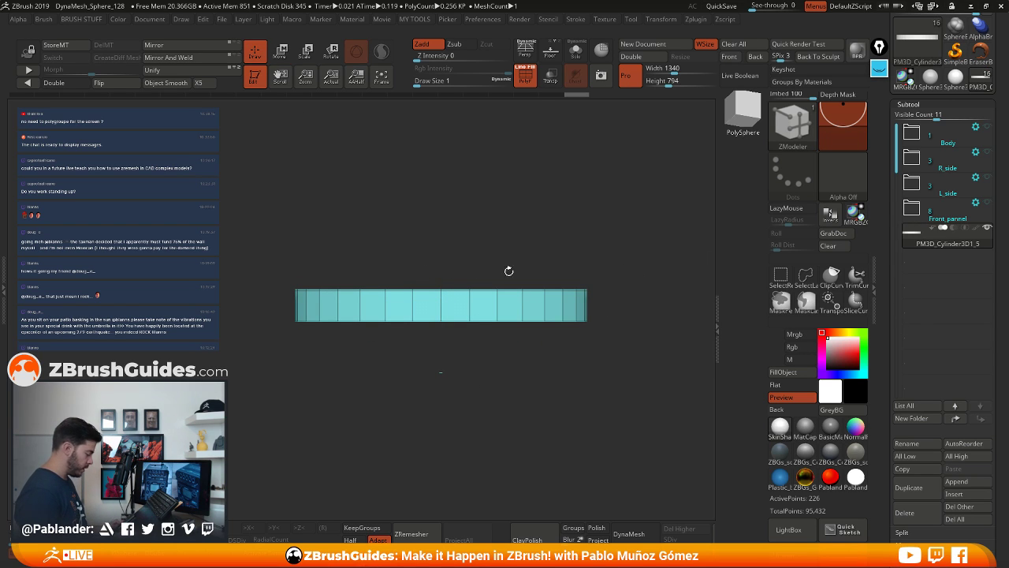
Append another Cylinder3D as a subtool and make it the active one
key("shift+a")
left_click(373, 344)
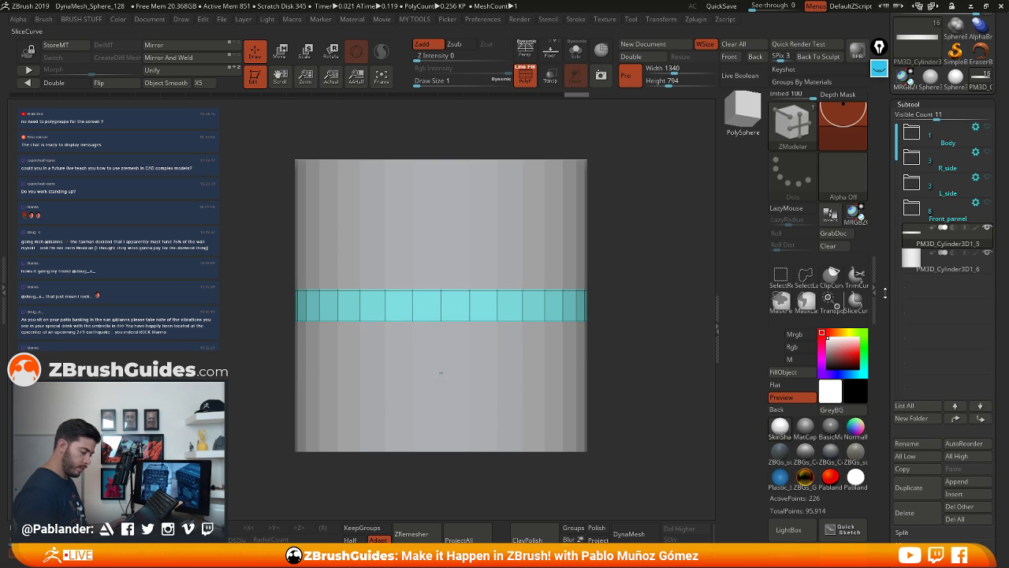
left_click(938, 263)
left_click_drag(709, 288, 561, 280)
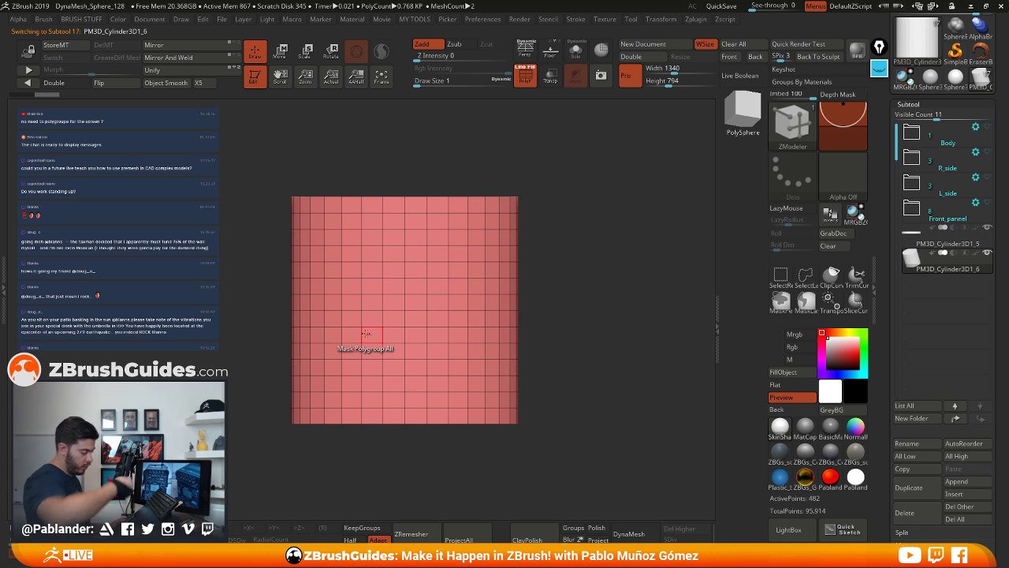
Scale the second cylinder down uniformly to about a third of the disc's diameter, keeping it centred on the disc
key("w")
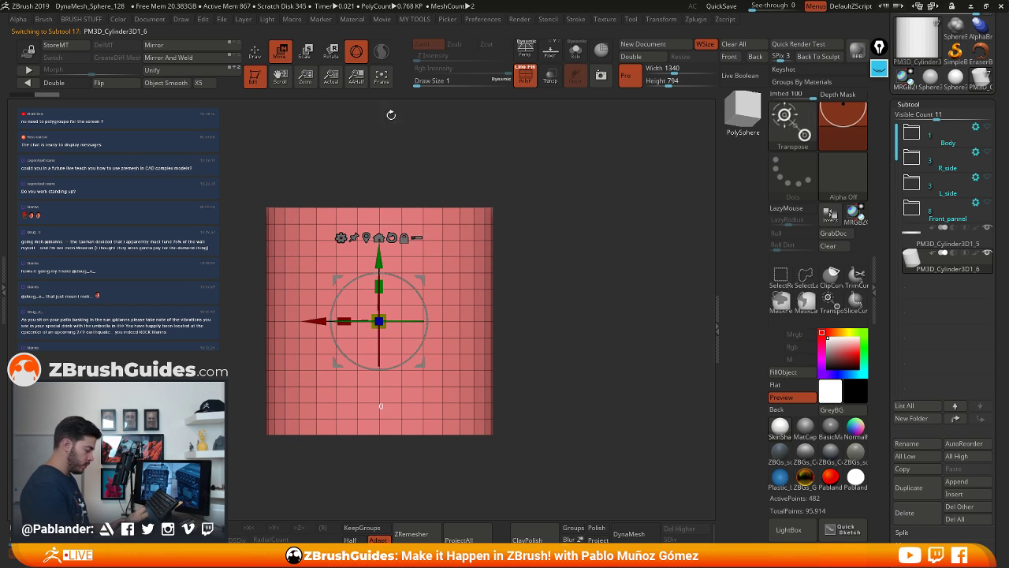
left_click_drag(384, 314, 342, 355)
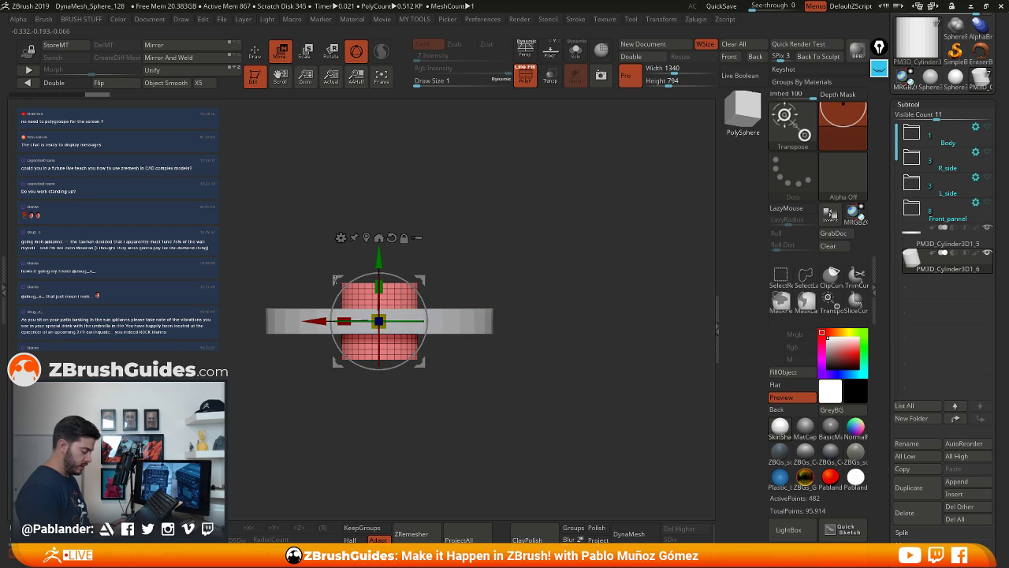
mouse_move(525, 242)
left_mouse_down("shift")
mouse_move(523, 328)
mouse_move(528, 241)
left_mouse_up("shift")
mouse_move(381, 321)
left_mouse_down()
mouse_move(390, 313)
mouse_move(379, 323)
left_mouse_up()
mouse_move(533, 272)
left_mouse_down("shift")
mouse_move(543, 342)
mouse_move(532, 304)
mouse_move(551, 282)
mouse_move(554, 312)
mouse_move(567, 301)
mouse_move(531, 253)
left_mouse_up("shift")
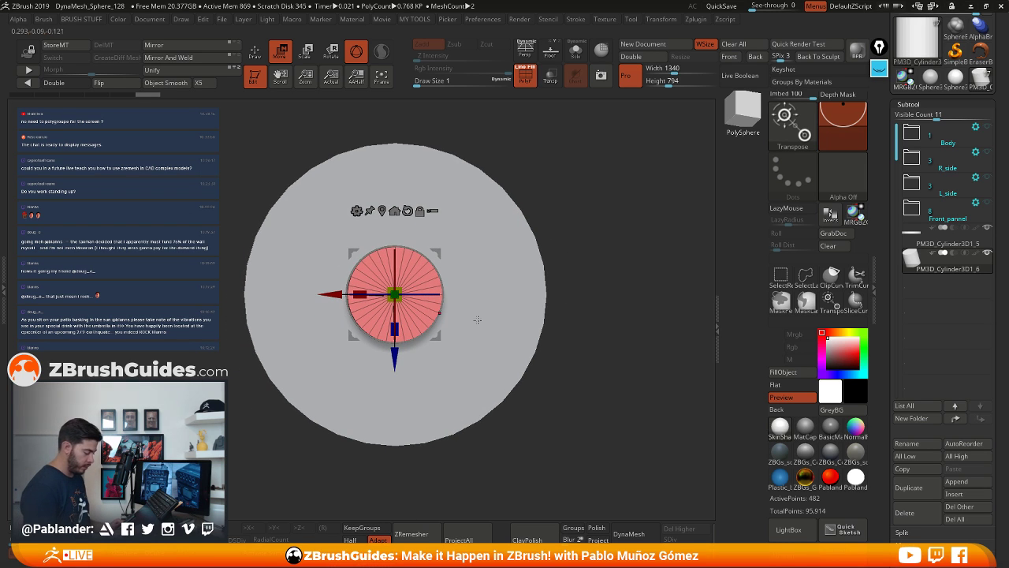
Isolate the small cylinder, mask one half of it and move the other half away to stretch it into a capsule shape
left_click(576, 52)
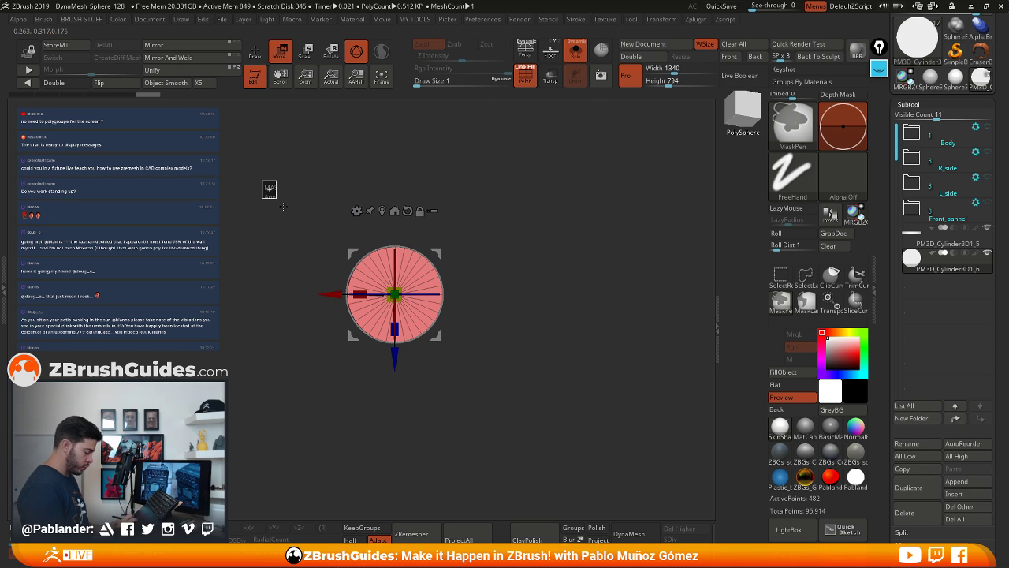
left_click_drag(262, 181, 479, 292, "ctrl")
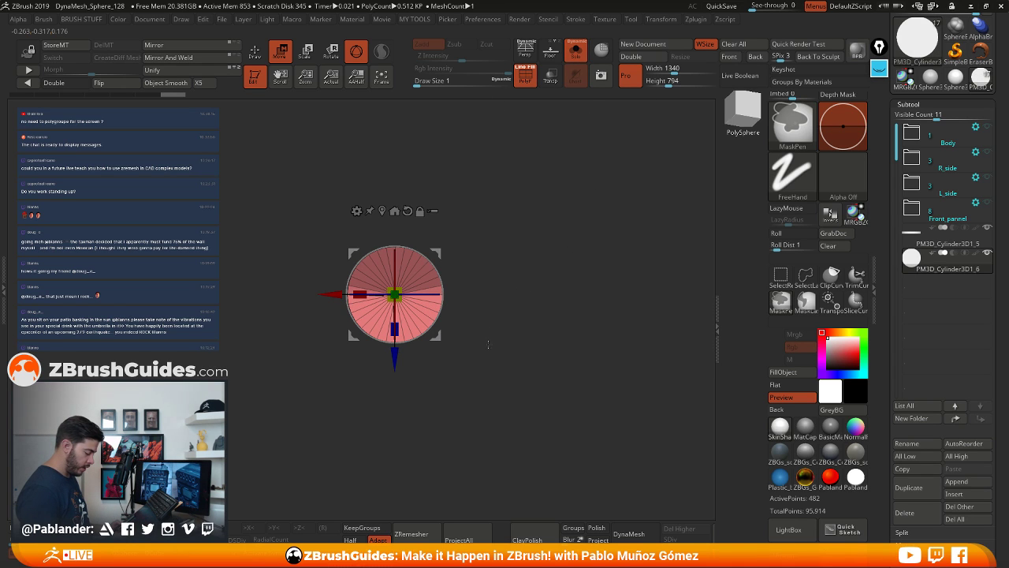
left_click_drag(394, 356, 394, 495)
left_click_drag(487, 402, 482, 335, "alt")
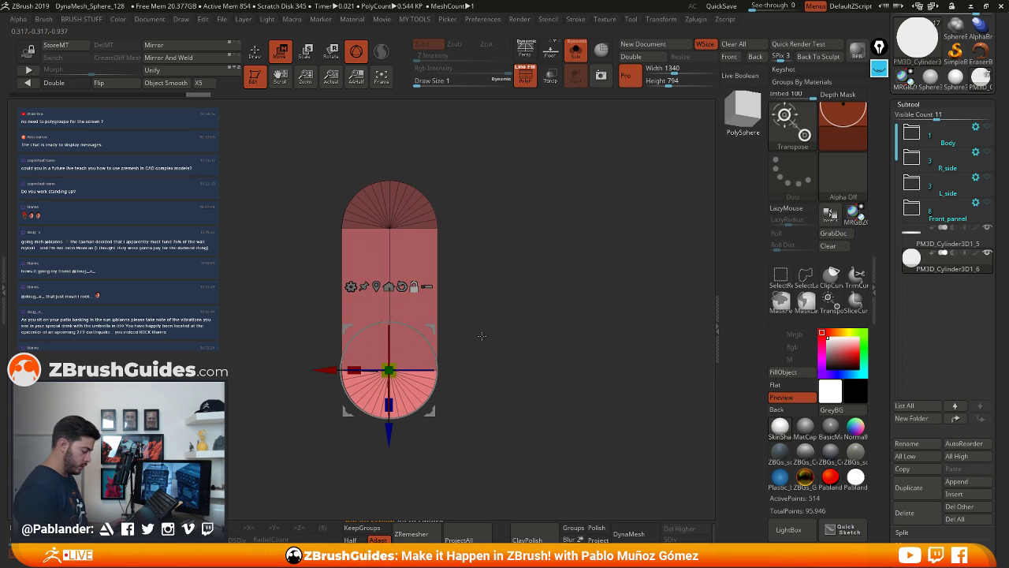
left_click_drag(392, 425, 391, 455)
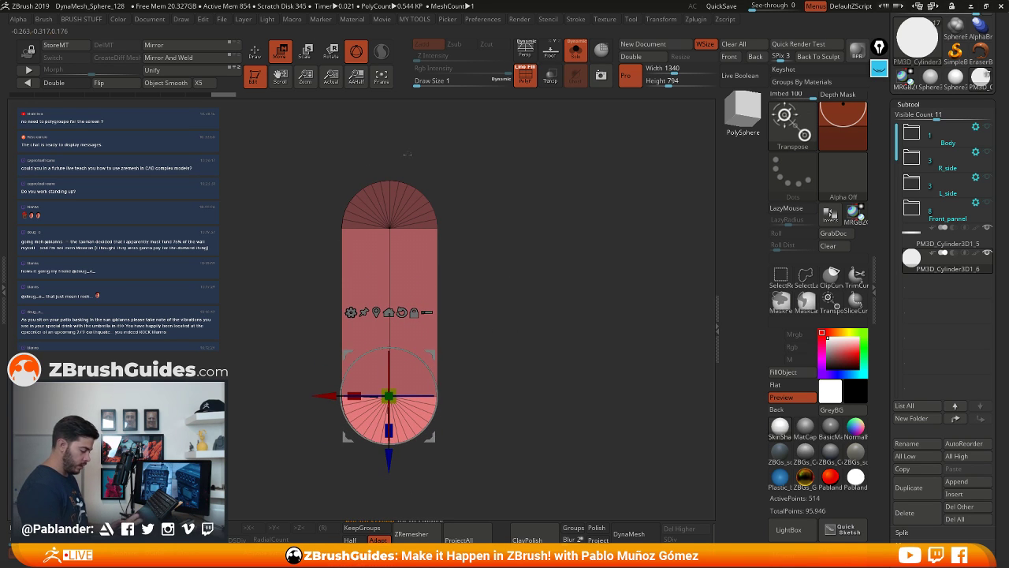
left_click_drag(492, 159, 432, 273)
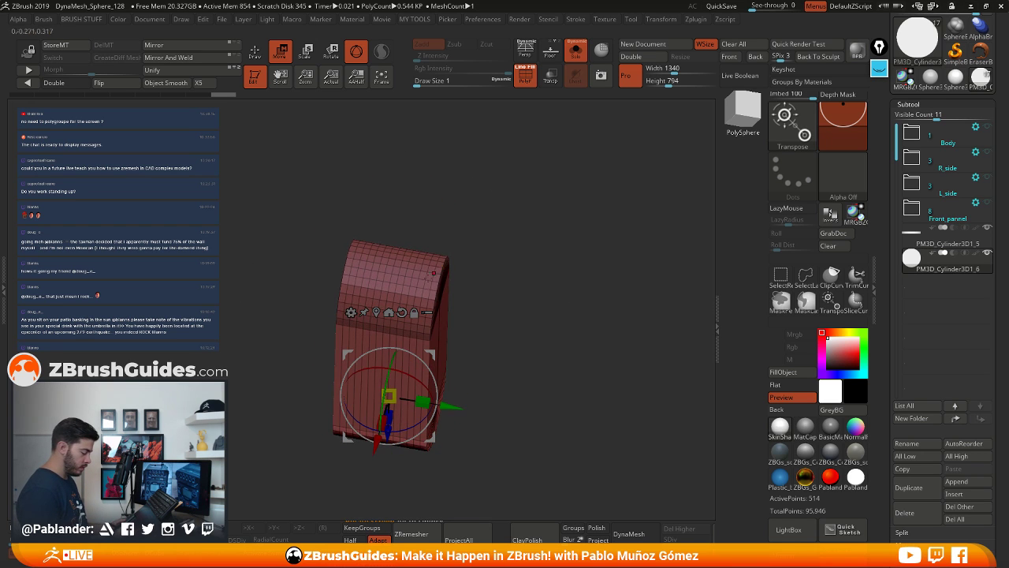
left_click_drag(396, 235, 508, 227)
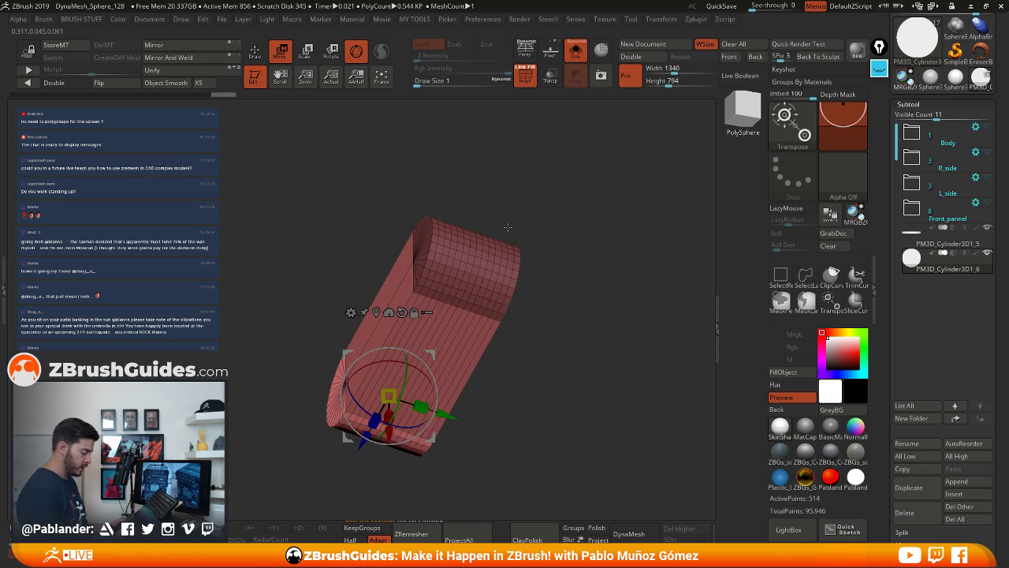
left_click_drag(574, 310, 530, 290)
Show the disc again, clear the capsule's mask, move the capsule to the disc's centre and centre the gizmo on it
left_click(576, 52)
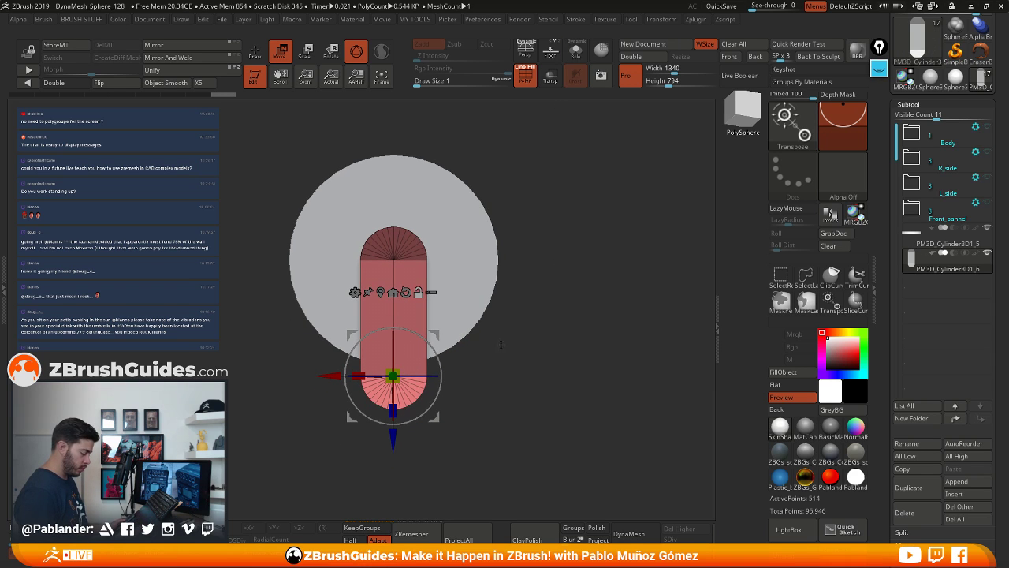
key("ctrl")
left_click_drag(393, 440, 389, 382)
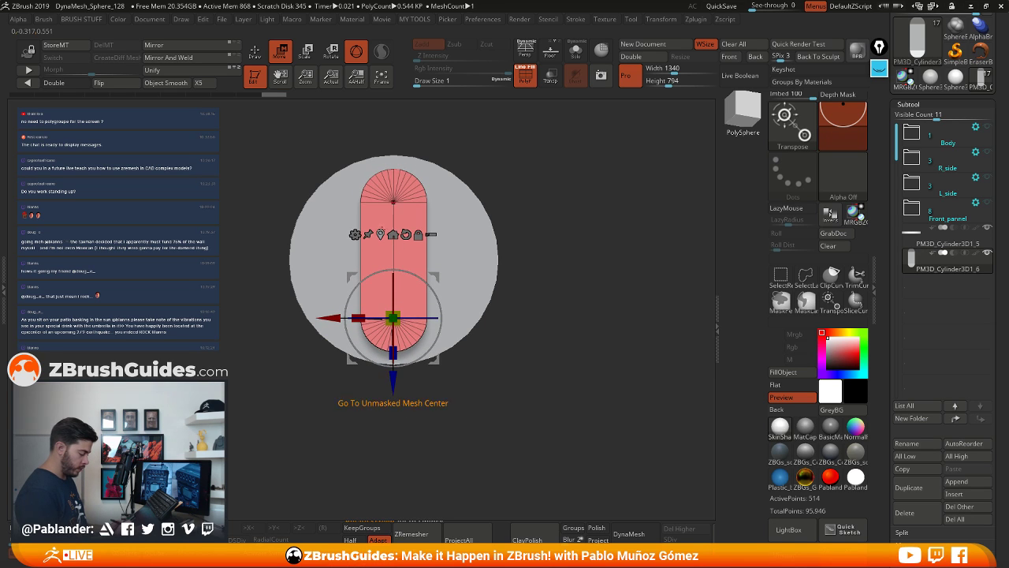
left_click(392, 234)
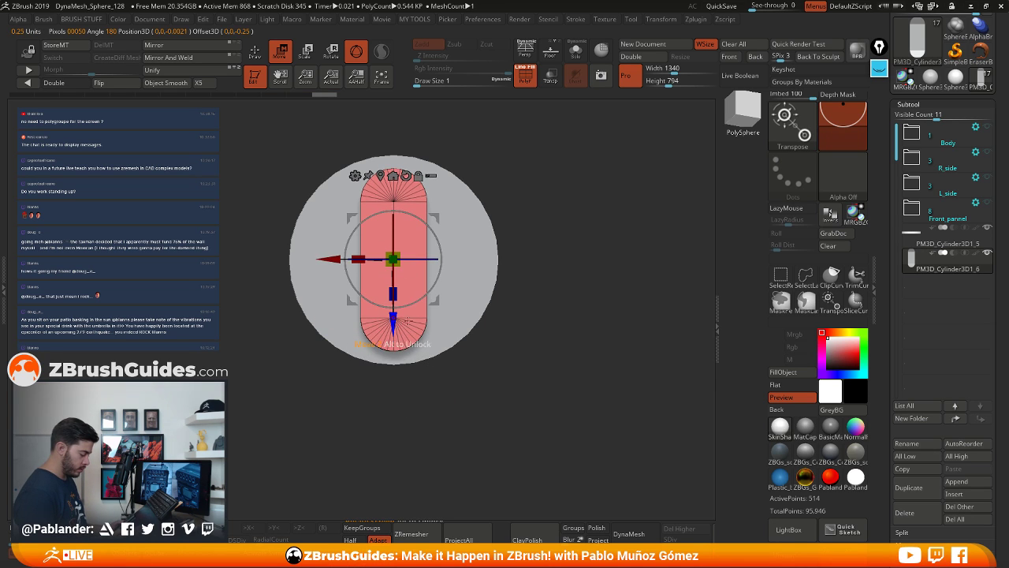
mouse_move(524, 325)
left_mouse_down()
mouse_move(473, 335)
mouse_move(575, 337)
mouse_move(520, 337)
left_mouse_up()
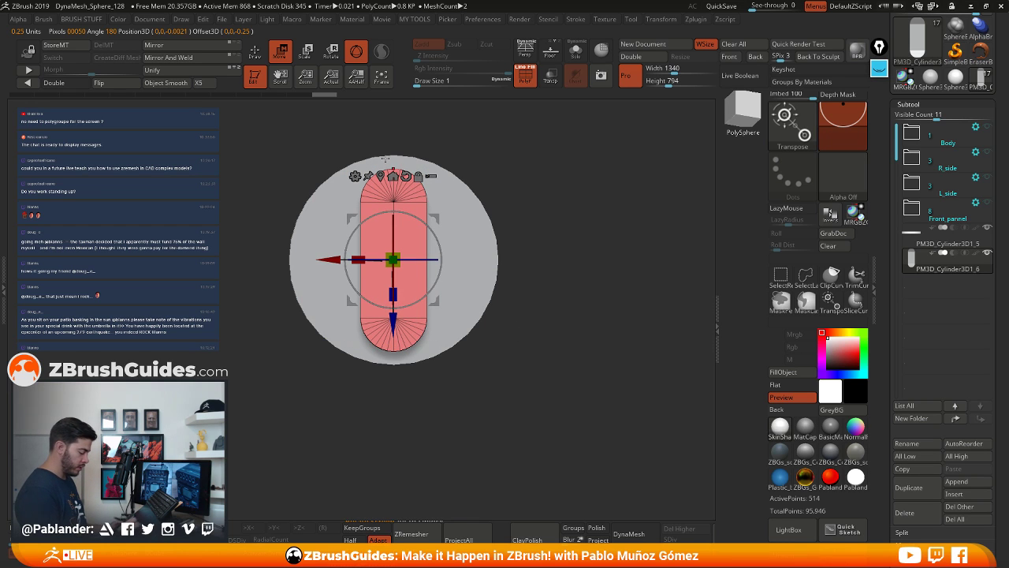
left_click_drag(532, 248, 596, 253)
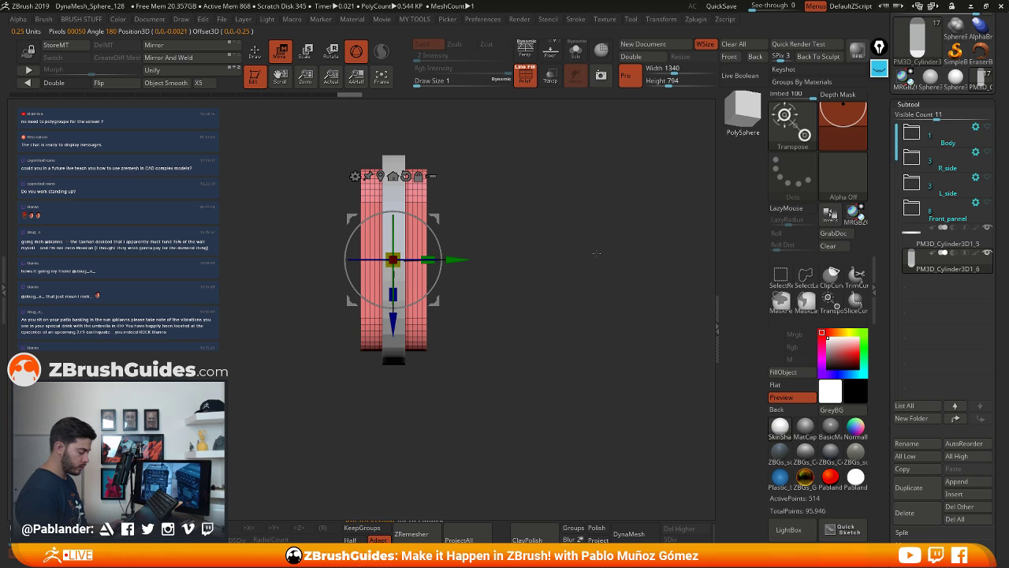
Insert multiple evenly spaced edge loops across the capsule's straight middle section with the ZModeler Insert Multiple EdgeLoops action
left_click_drag(498, 260, 552, 290)
left_click_drag(503, 240, 515, 211, "alt")
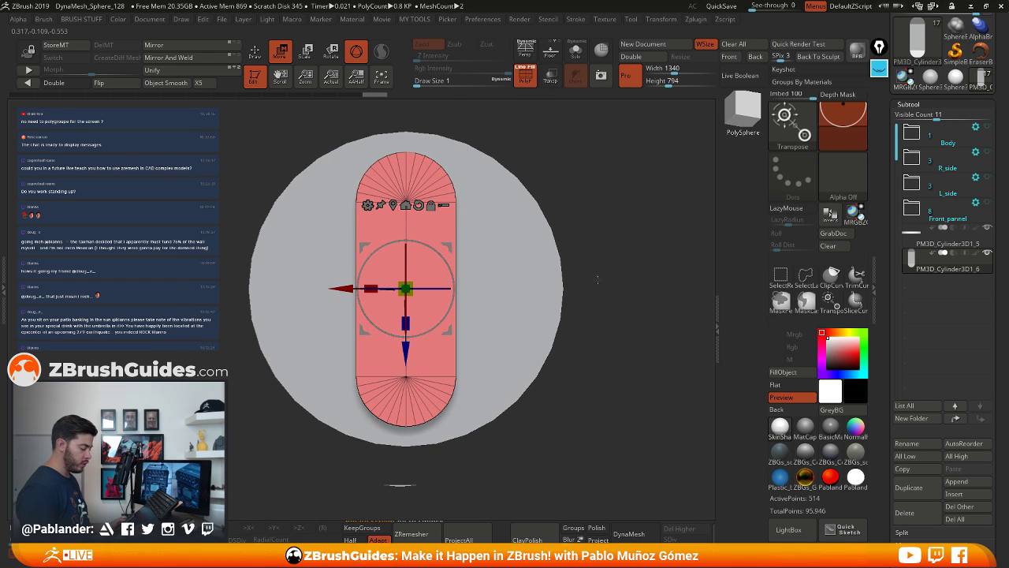
left_click_drag(598, 279, 598, 251)
left_click_drag(400, 159, 532, 182)
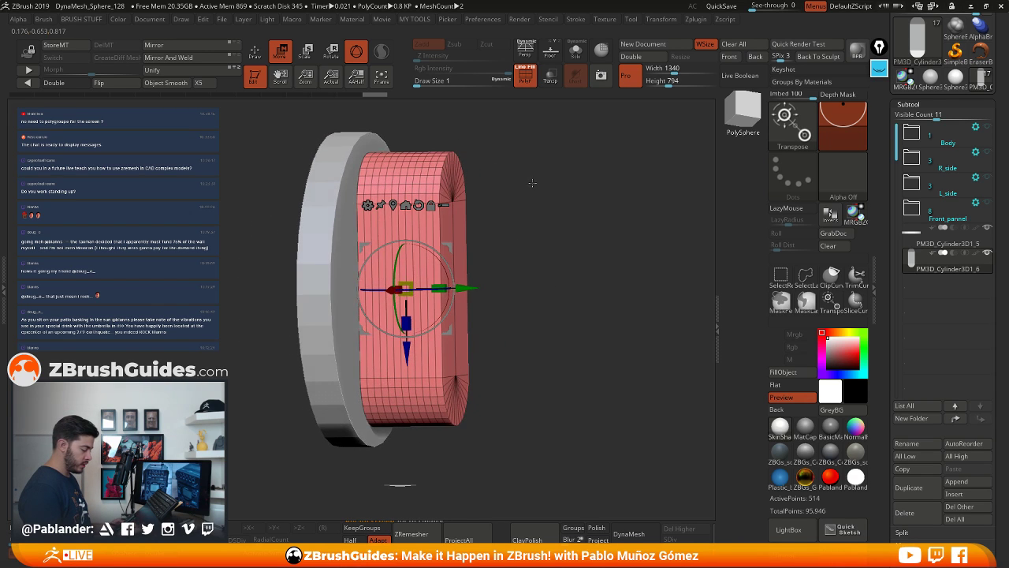
left_click_drag(491, 329, 538, 285)
key("q")
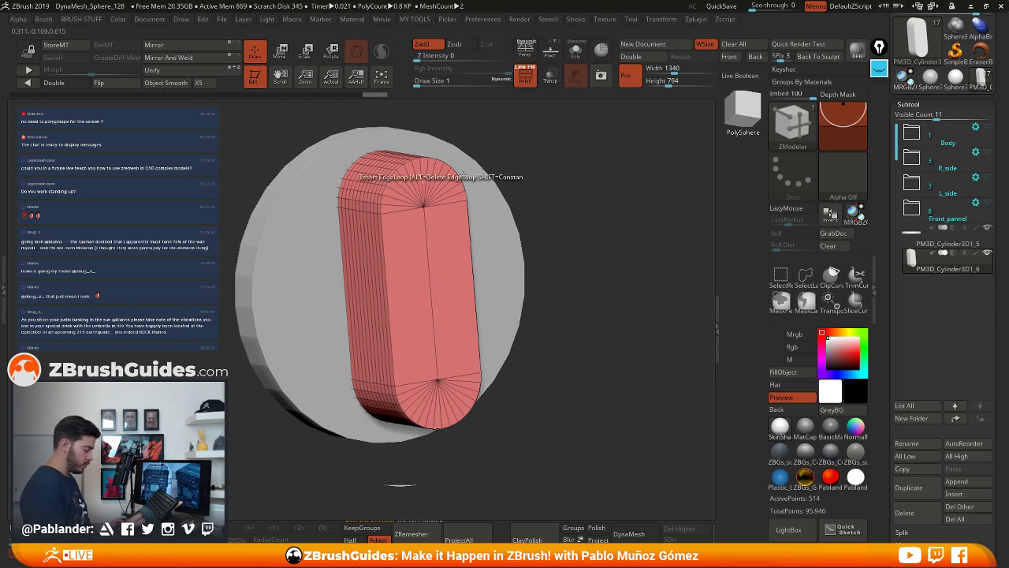
key("space")
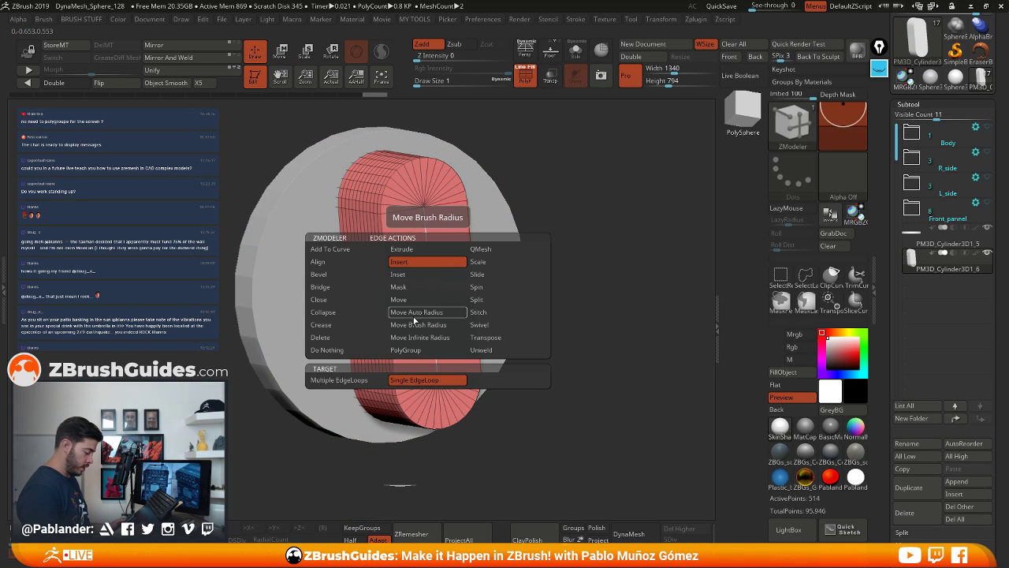
left_click(339, 380)
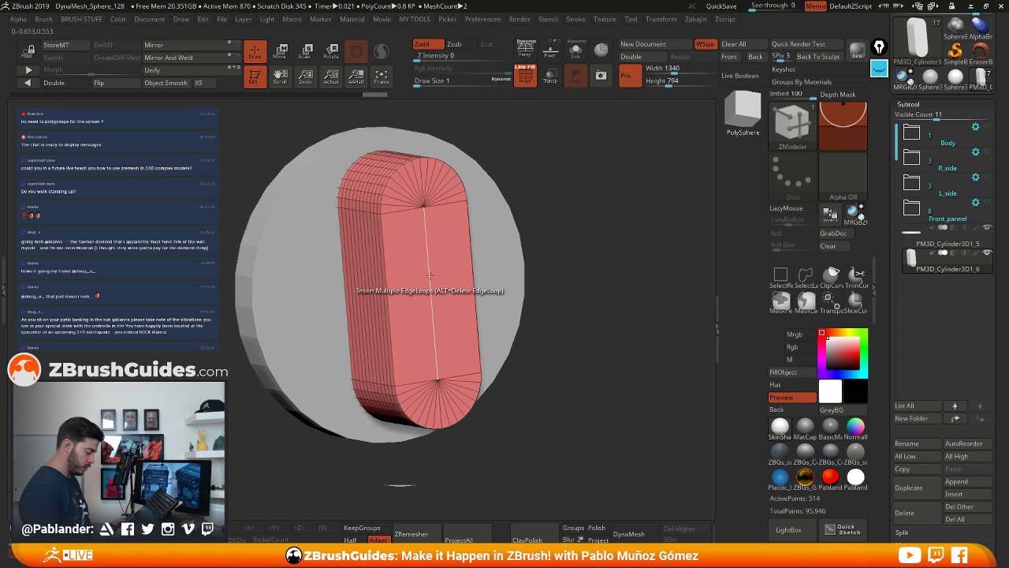
left_click_drag(429, 275, 488, 224)
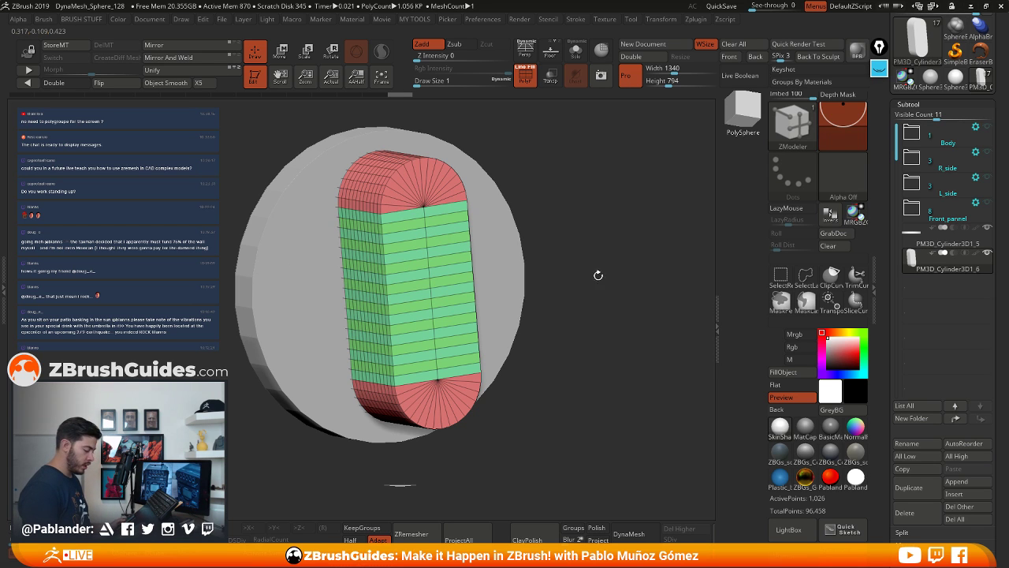
Solo the capsule so the disc is hidden
left_click_drag(590, 285, 614, 280)
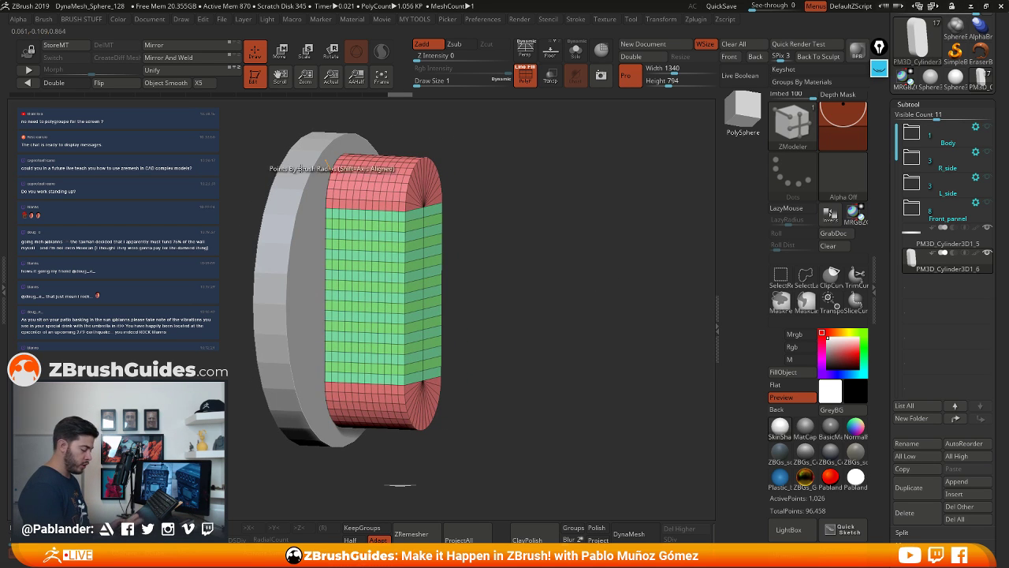
left_click_drag(516, 273, 601, 221)
left_click(576, 51)
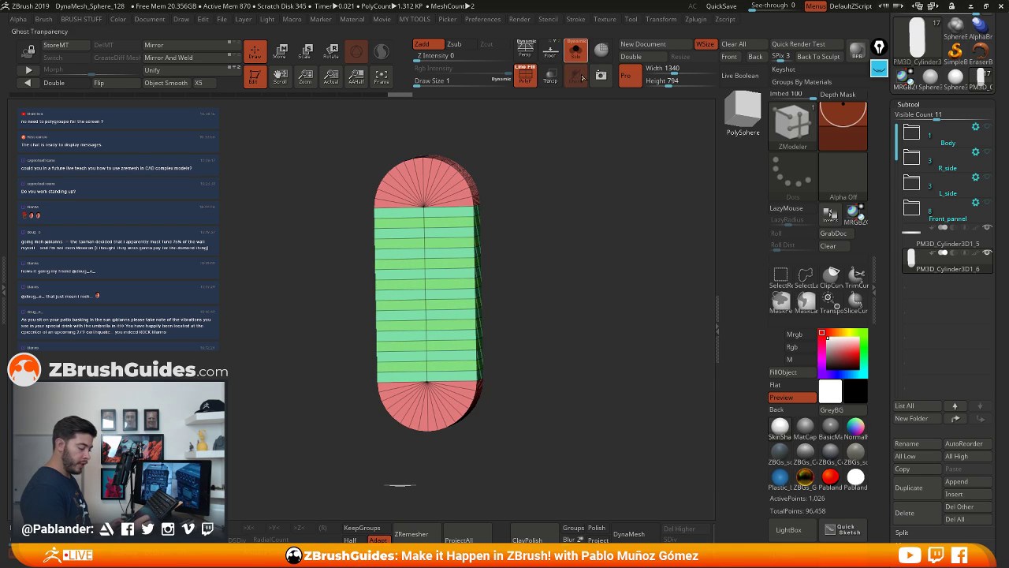
Regroup the capsule's polygons with Groups By Normals so the flat caps and the surrounding wall get separate polygroups
left_click_drag(568, 282, 459, 251)
left_click_drag(538, 253, 508, 258, "shift")
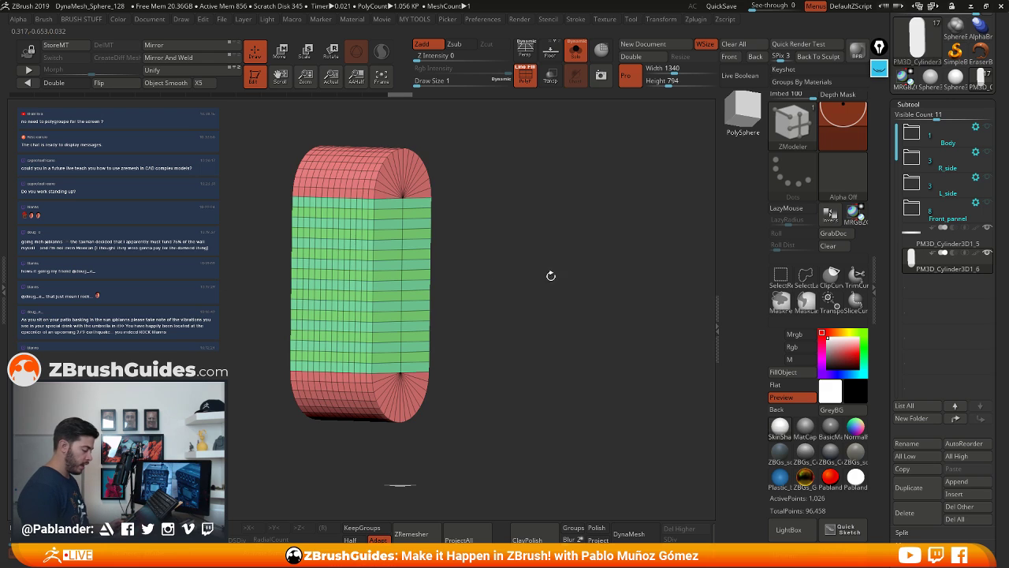
left_click_drag(551, 276, 509, 285)
left_click_drag(884, 324, 944, 238)
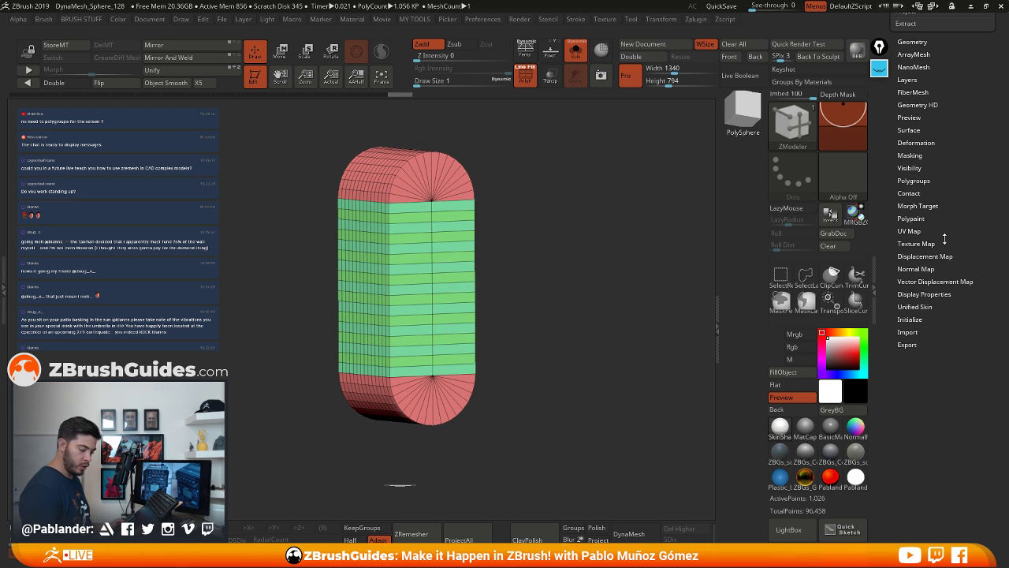
left_click(938, 181)
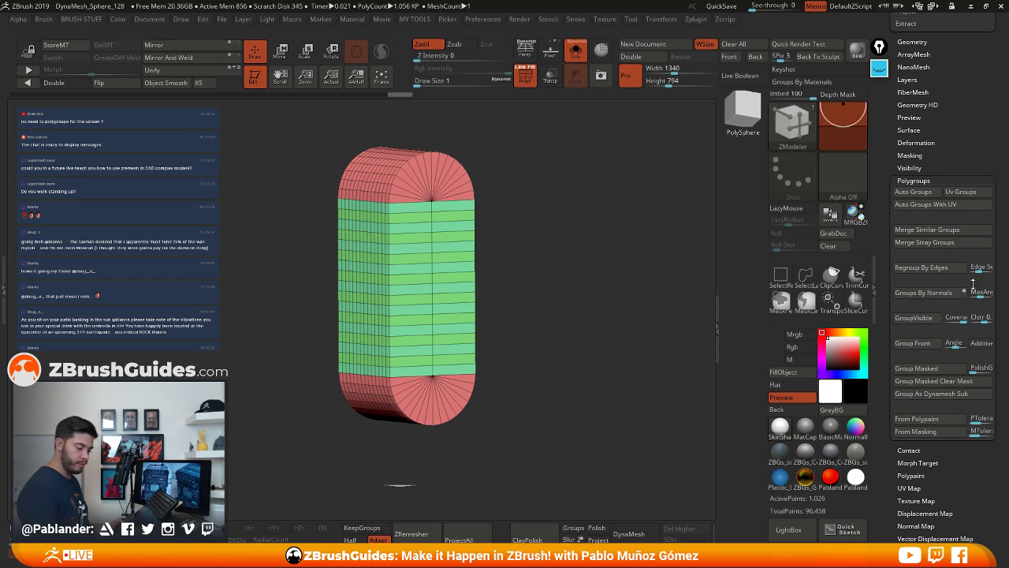
left_click_drag(958, 156, 960, 148)
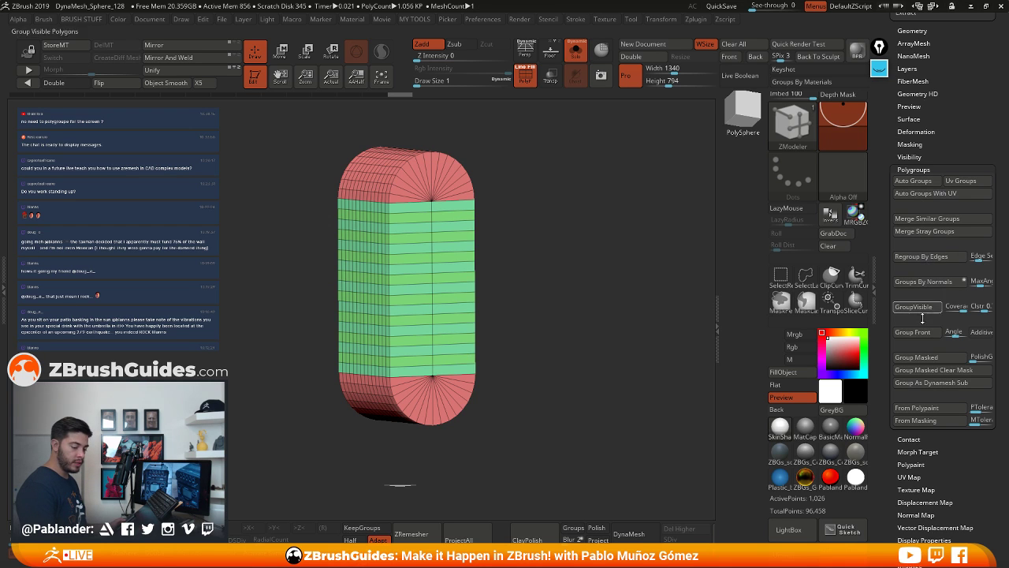
left_click_drag(575, 319, 589, 267)
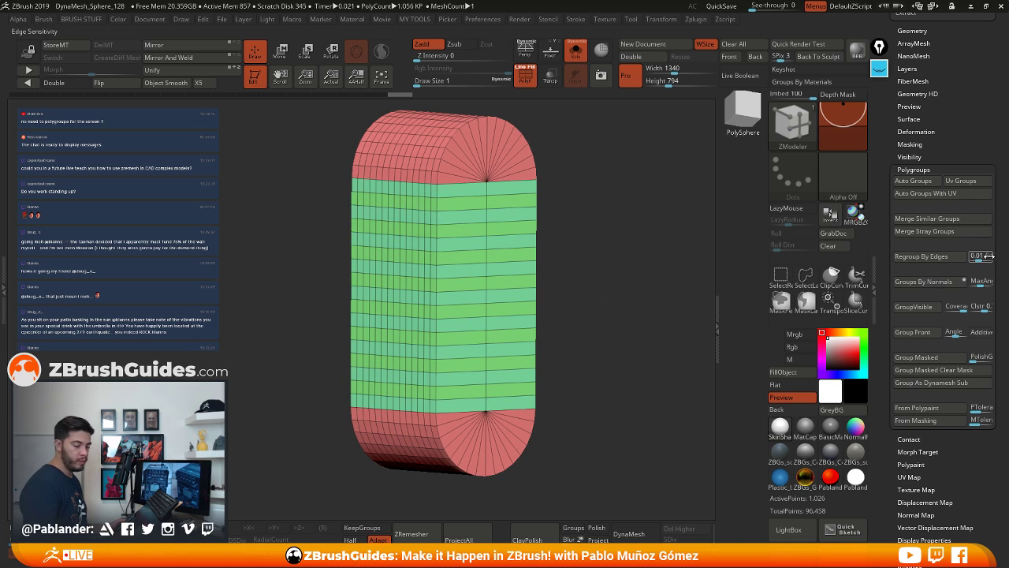
left_click(932, 290)
mouse_move(614, 299)
left_mouse_down()
mouse_move(645, 283)
mouse_move(616, 267)
mouse_move(612, 297)
mouse_move(594, 298)
left_mouse_up()
left_click_drag(576, 244, 637, 245)
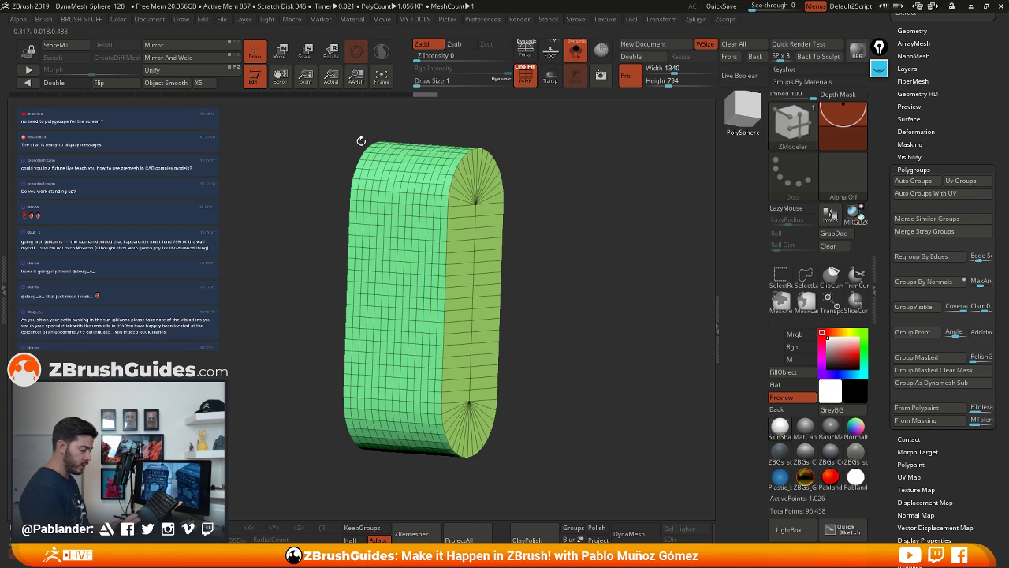
Isolate the capsule's straight middle section from the front view and turn on double-sided display
left_click_drag(586, 247, 574, 242, "shift")
key("ctrl+shift")
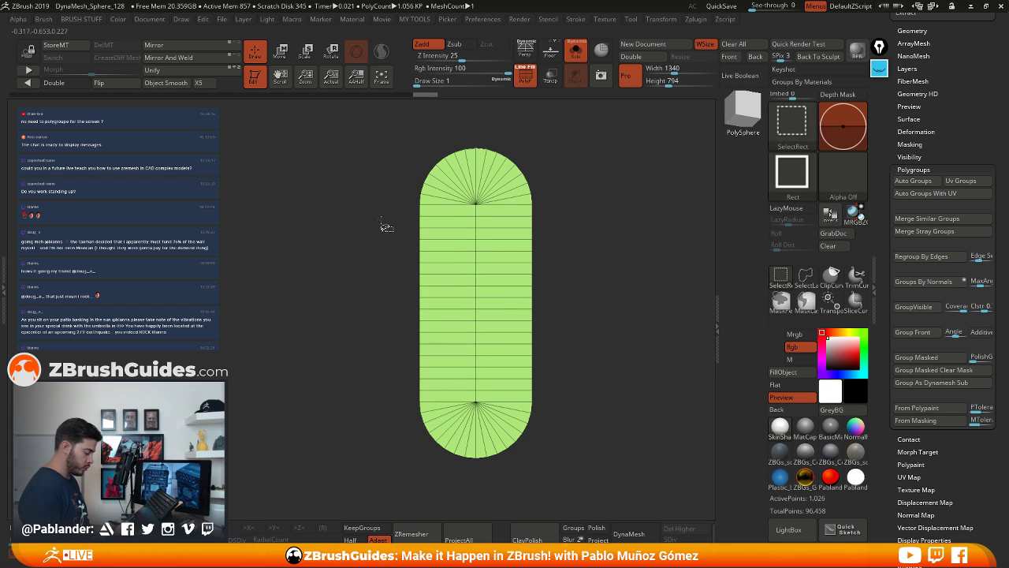
left_click_drag(380, 208, 452, 257, "ctrl+shift")
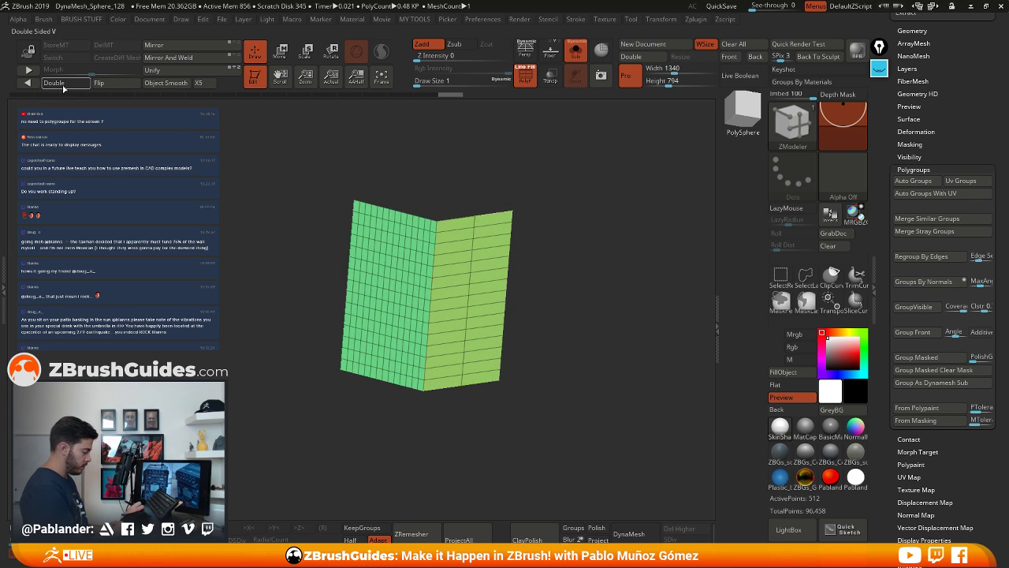
left_click(54, 83)
left_click_drag(563, 263, 602, 277)
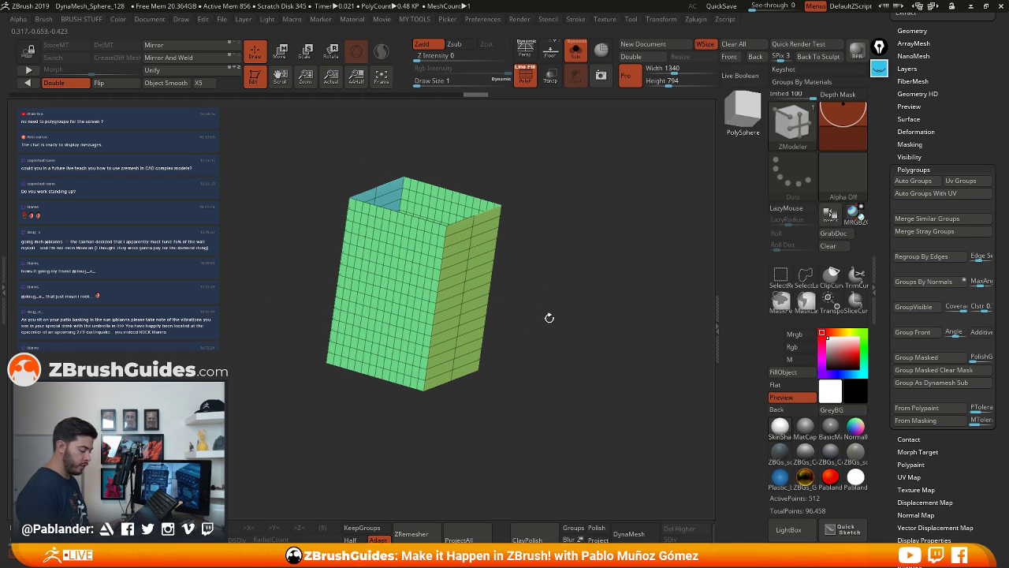
left_click_drag(549, 318, 555, 294)
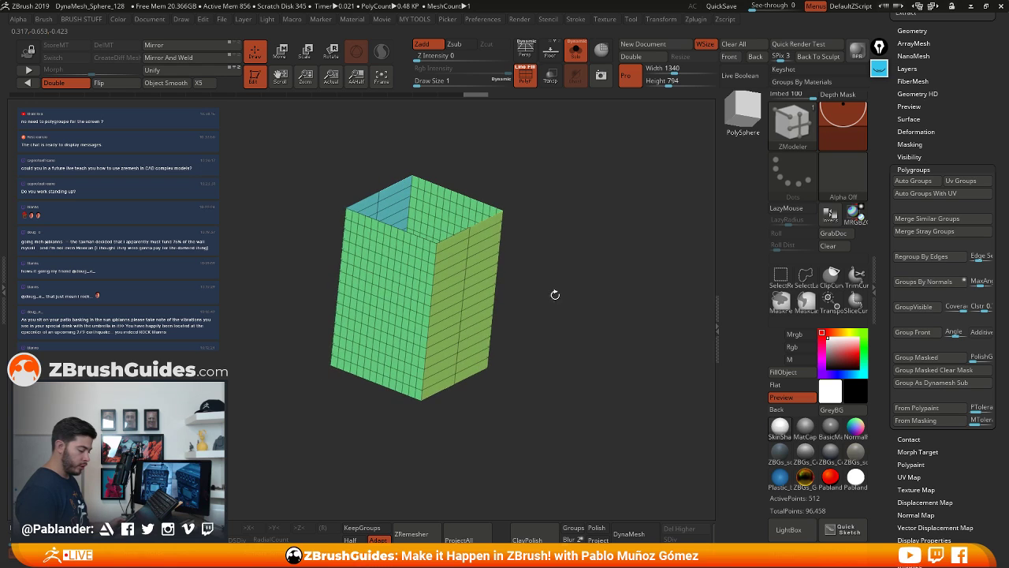
Apply Groups By Normals to the isolated middle section and show the whole capsule
left_click(935, 286)
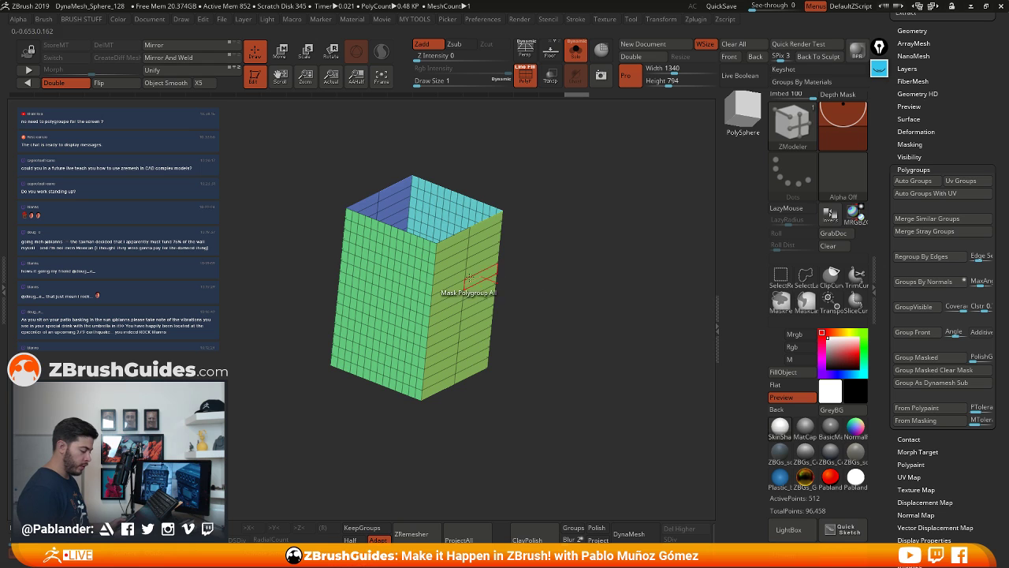
mouse_move(599, 272)
left_mouse_down()
mouse_move(587, 282)
mouse_move(575, 340)
mouse_move(596, 275)
mouse_move(580, 269)
mouse_move(609, 272)
mouse_move(576, 270)
left_mouse_up()
left_click(594, 287, "ctrl+shift")
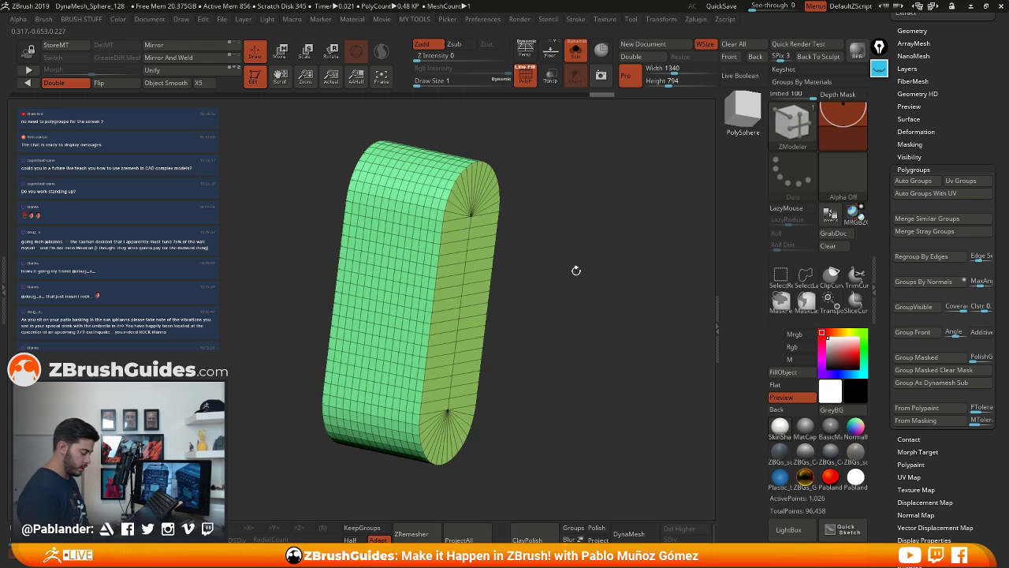
Isolate the capsule's wall polygroup, examine the grouping from several angles and unhide the whole capsule
left_click(415, 286, "ctrl+shift")
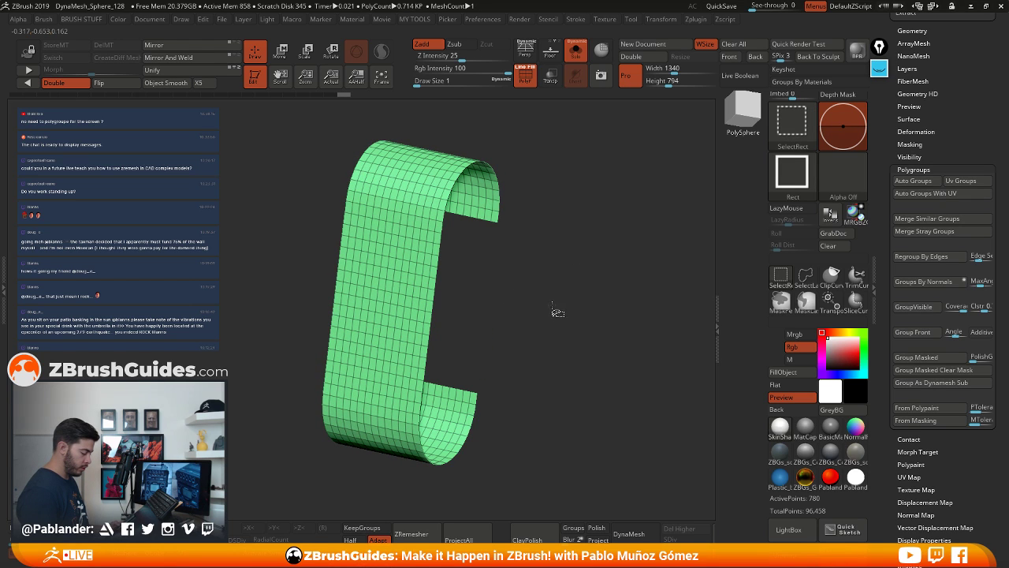
left_click_drag(556, 300, 536, 287)
key("ctrl+shift")
left_click_drag(470, 230, 234, 387, "ctrl+shift")
mouse_move(567, 339)
left_mouse_down()
mouse_move(598, 334)
mouse_move(573, 337)
mouse_move(576, 373)
mouse_move(573, 354)
left_mouse_up()
left_click(581, 344, "ctrl+shift")
left_click(575, 339, "ctrl+shift")
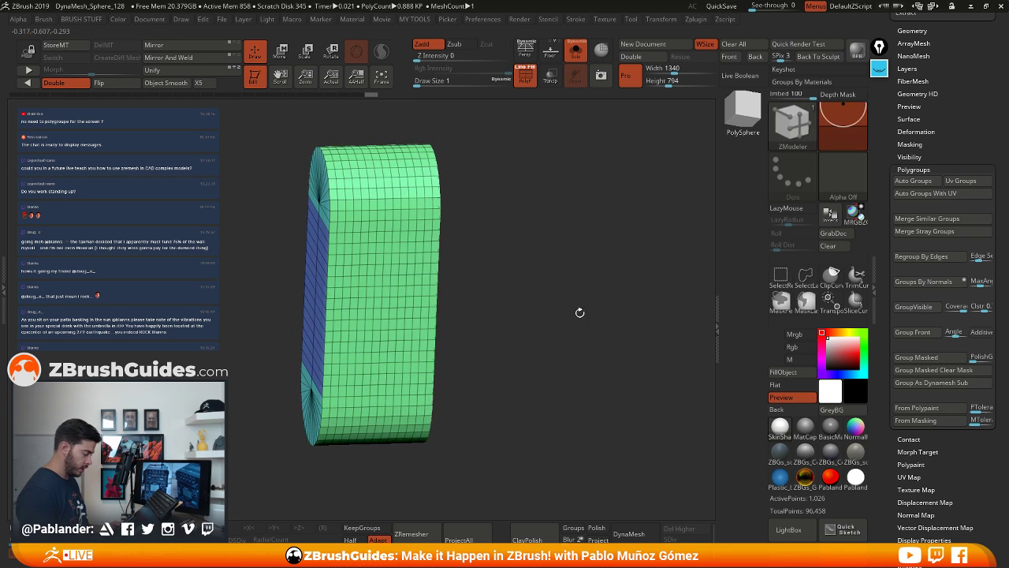
left_click_drag(579, 313, 463, 317)
mouse_move(622, 276)
left_mouse_down()
mouse_move(597, 269)
mouse_move(607, 264)
left_mouse_up()
left_click(607, 266, "ctrl+shift")
Undo the visibility changes back to the isolated middle section
key("ctrl+z")
key("ctrl+z")
key("ctrl+z")
key("ctrl+z")
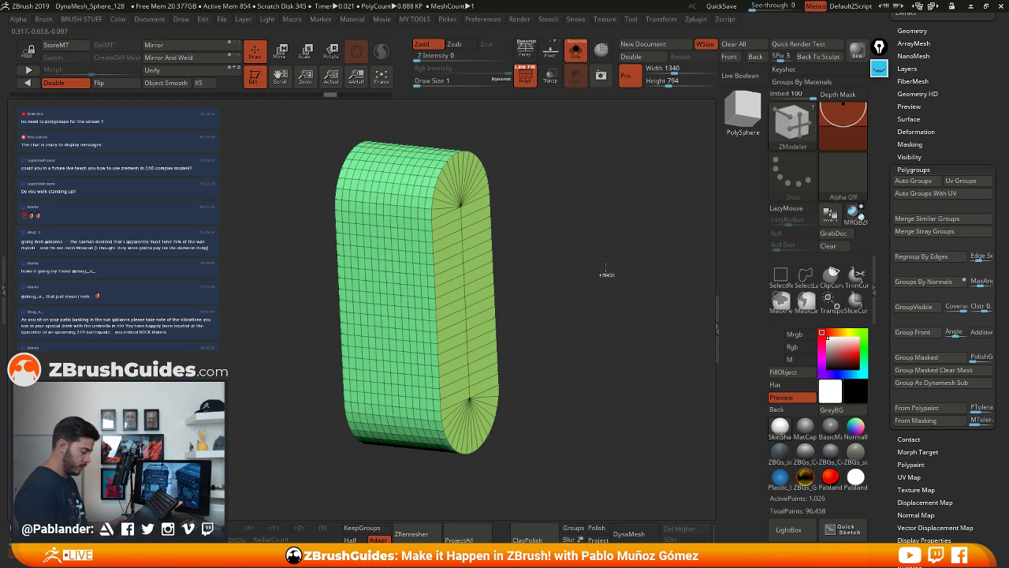
Adjust the Maximum Angle Tolerance and try Groups By Normals on the isolated middle section
left_click_drag(590, 273, 584, 302)
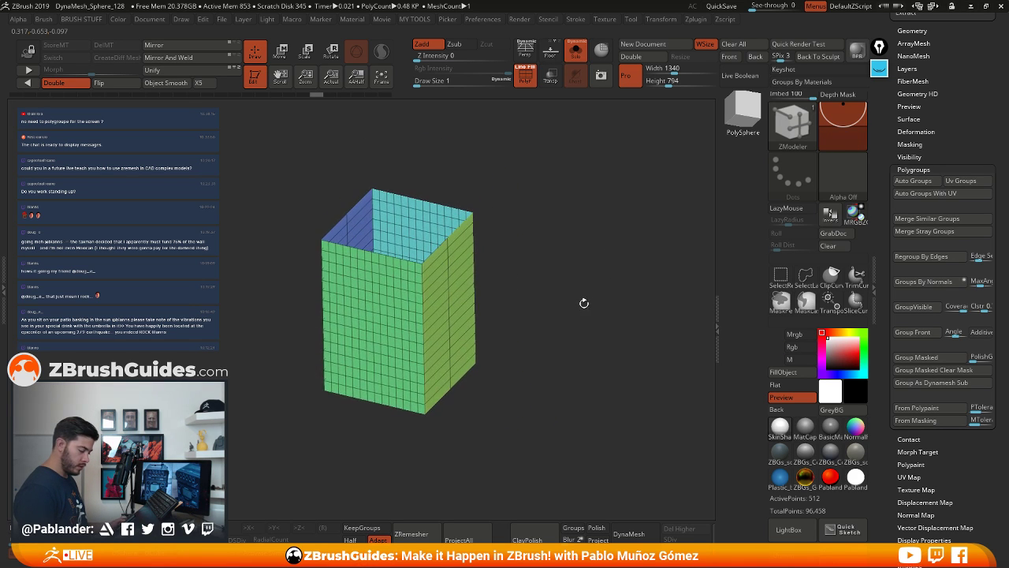
left_click_drag(980, 280, 982, 281)
left_click(982, 283)
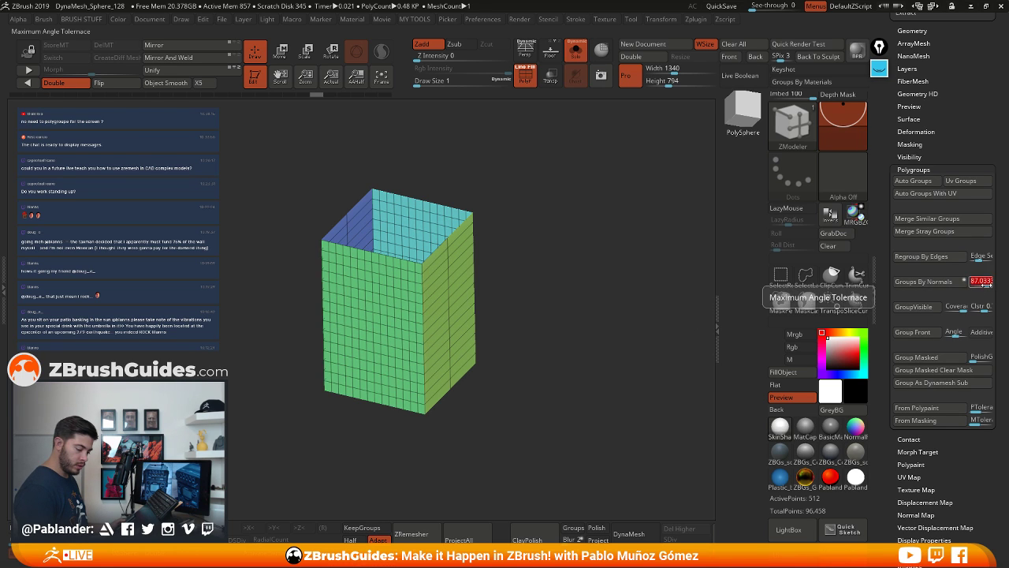
left_click(951, 283)
left_click(975, 283)
key("Return")
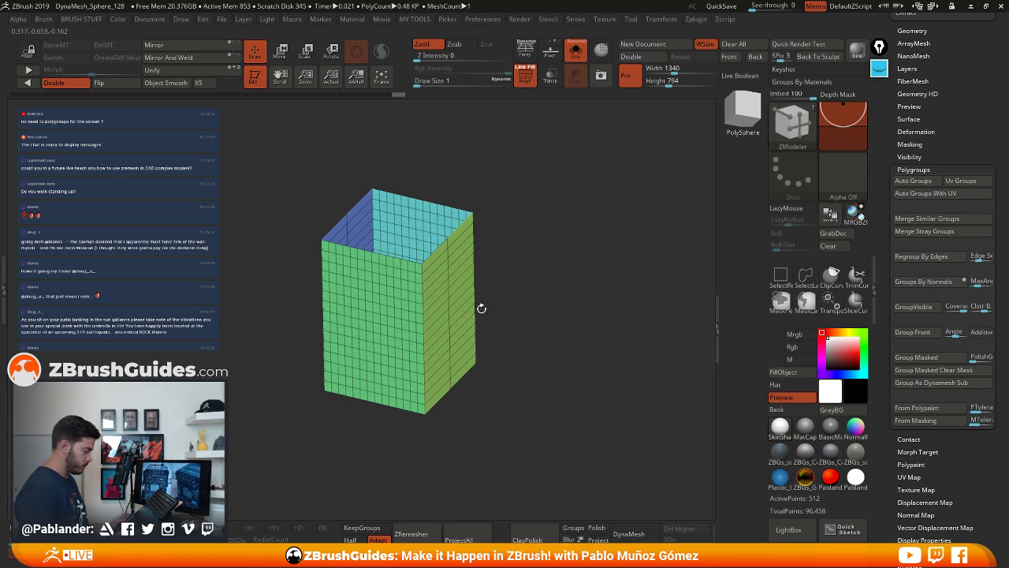
Merge the isolated middle section into one polygroup and regroup it with Groups By Normals
key("ctrl+w")
key("ctrl+w")
key("ctrl+w")
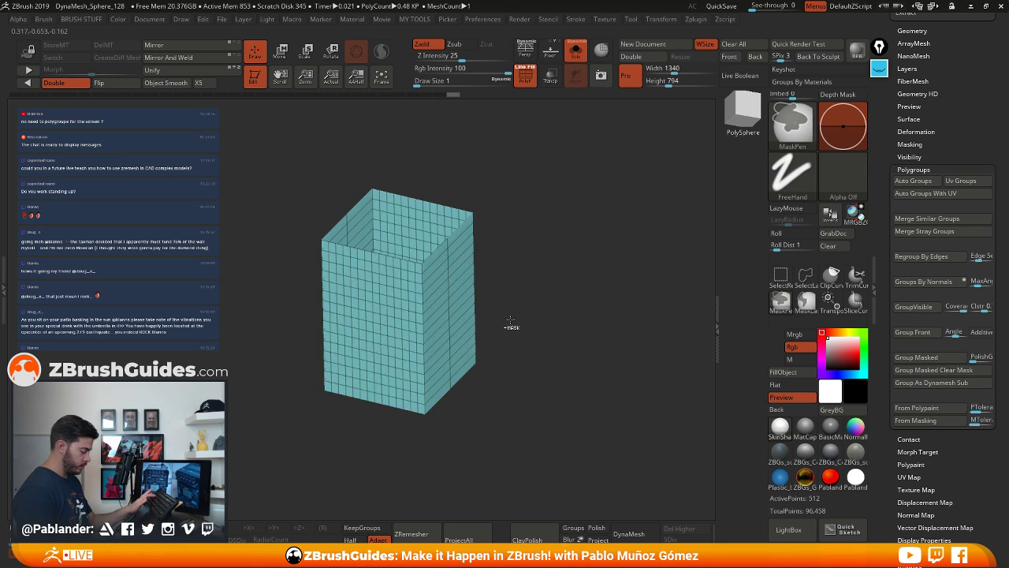
key("ctrl+w")
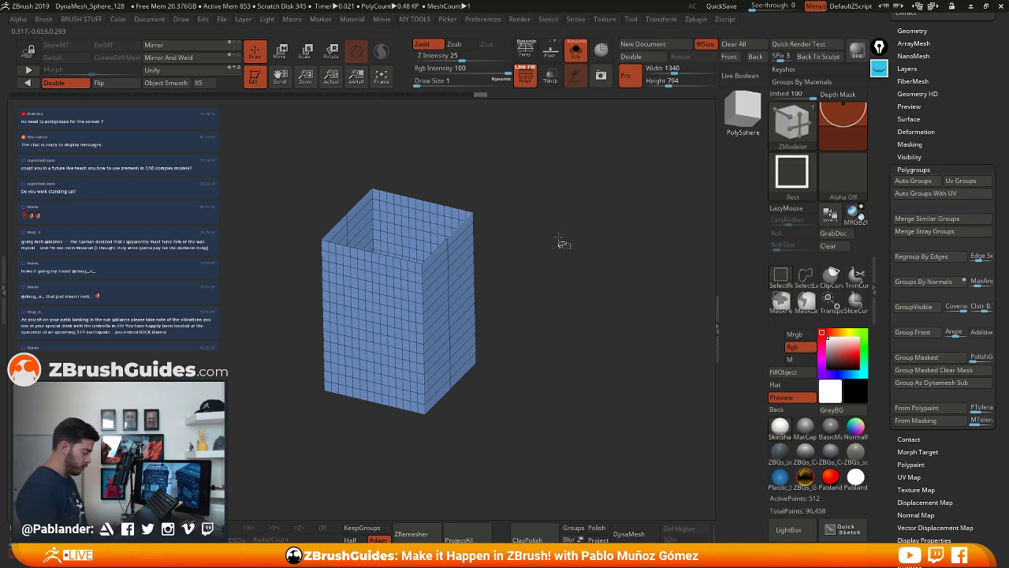
left_click_drag(563, 243, 561, 307, "ctrl+shift")
left_click_drag(499, 294, 525, 284)
left_click_drag(528, 337, 568, 286)
key("ctrl+shift+z")
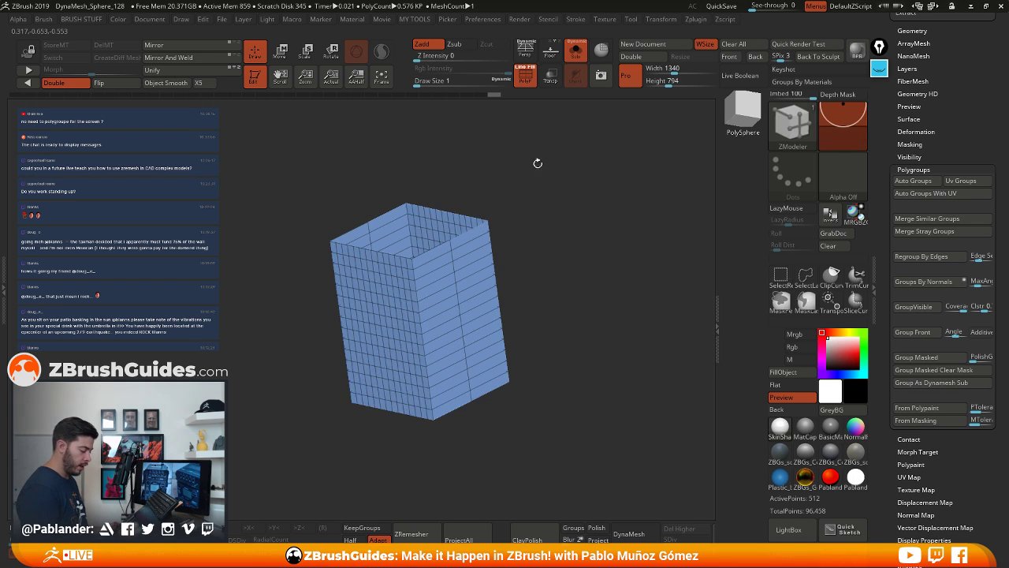
left_click(923, 280)
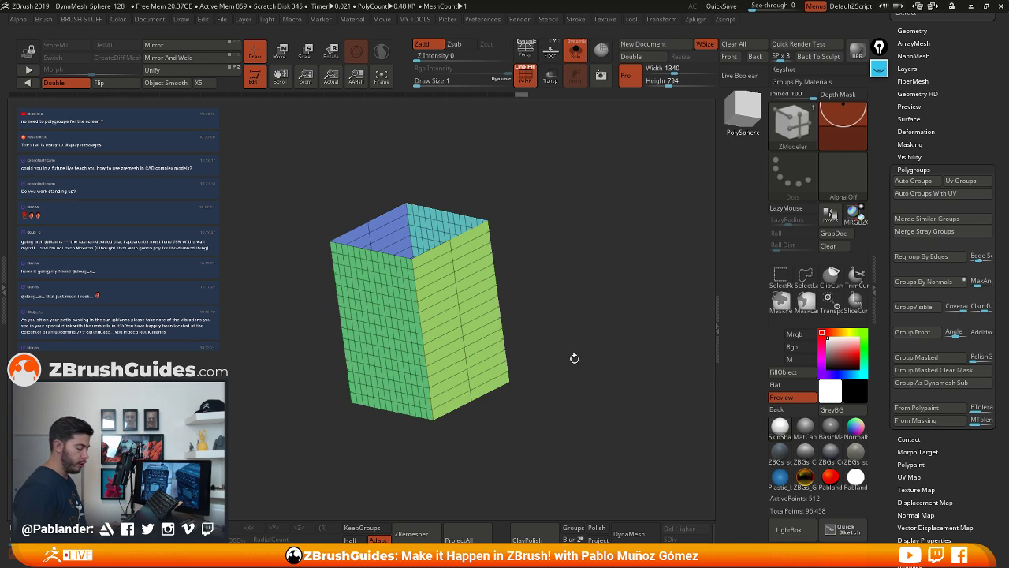
Show the whole capsule to check its polygroups, and undo back to the isolated middle section
left_click_drag(575, 358, 579, 355)
left_click(565, 295, "ctrl+shift")
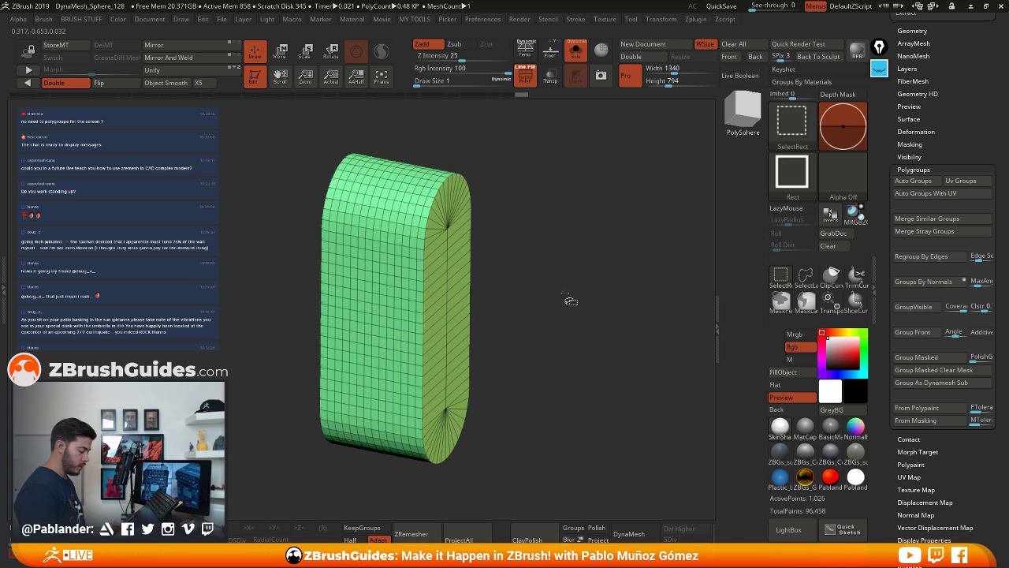
left_click(465, 316, "ctrl+shift")
left_click(573, 302, "ctrl+shift")
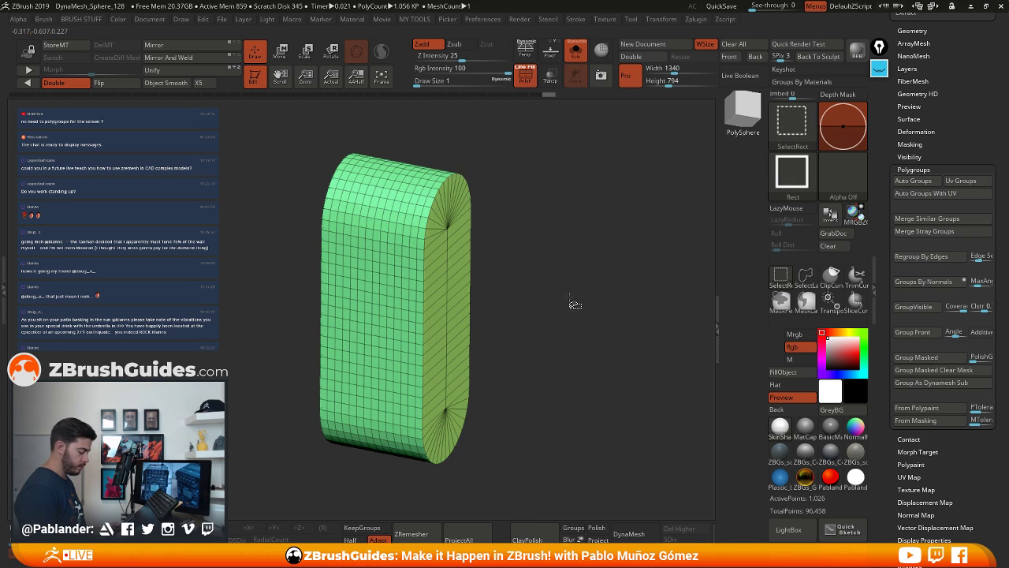
key("ctrl+z")
key("ctrl+z")
key("ctrl+z")
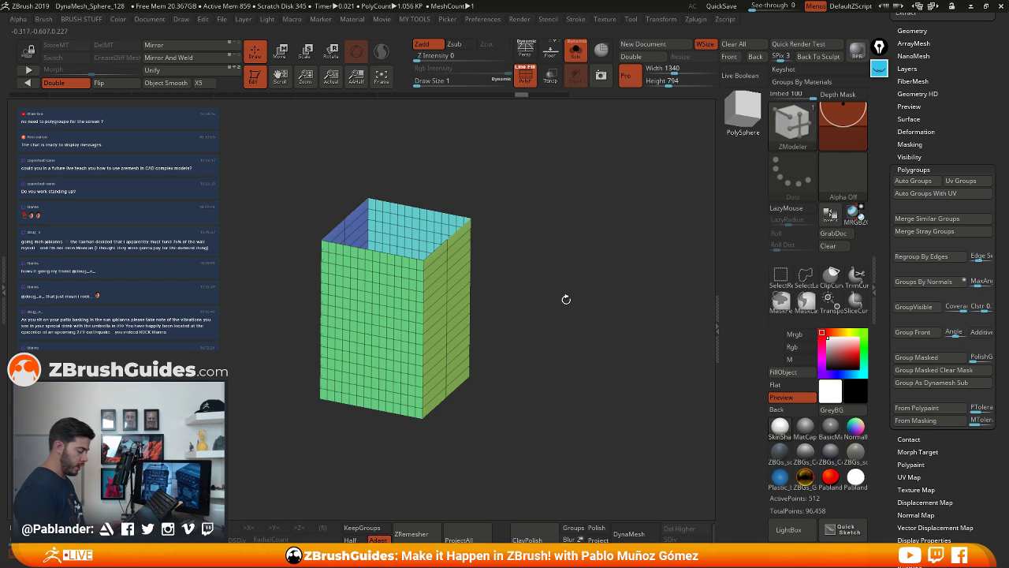
key("ctrl+shift")
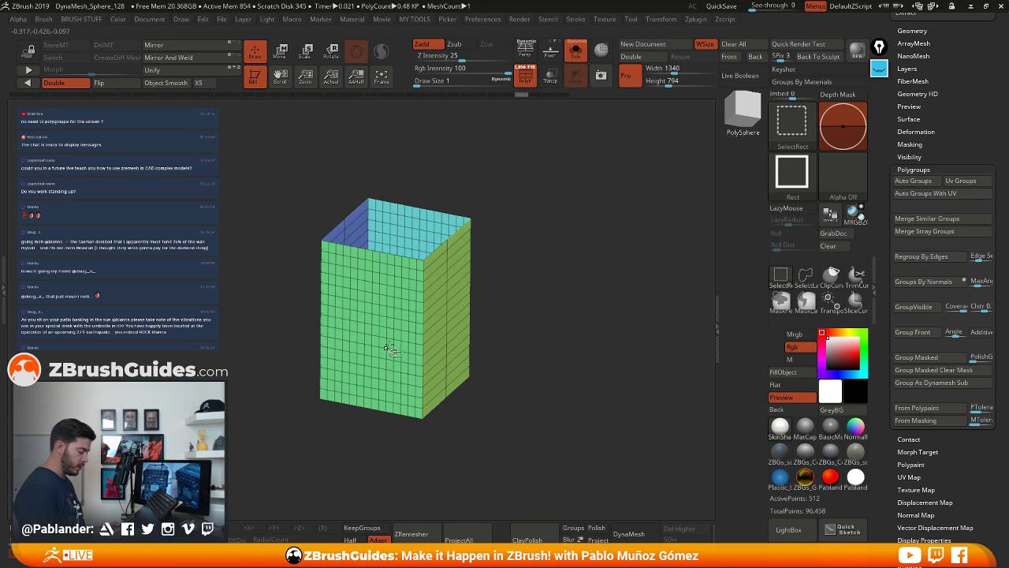
left_click(387, 347, "ctrl+alt+shift")
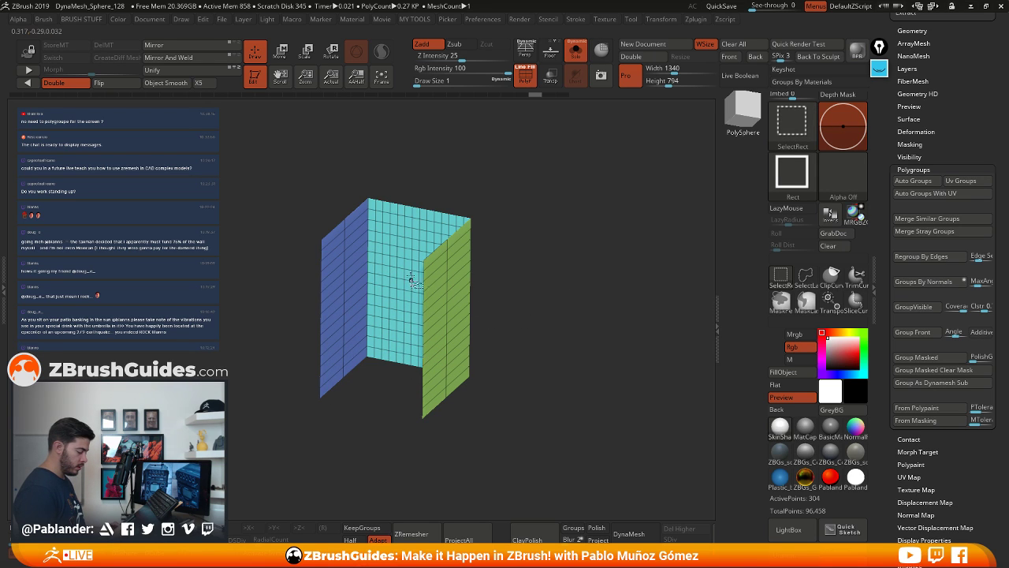
key("ctrl+z")
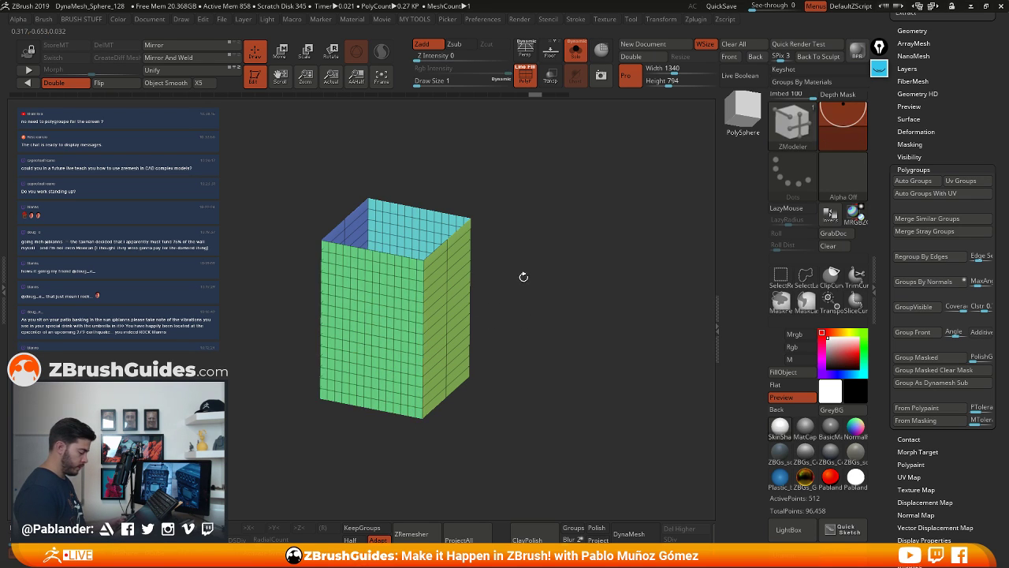
Isolate one wide wall of the middle section, assign it a new polygroup, and show the whole capsule again
left_click(469, 280, "ctrl+alt+shift")
left_click(391, 229, "ctrl+alt+shift")
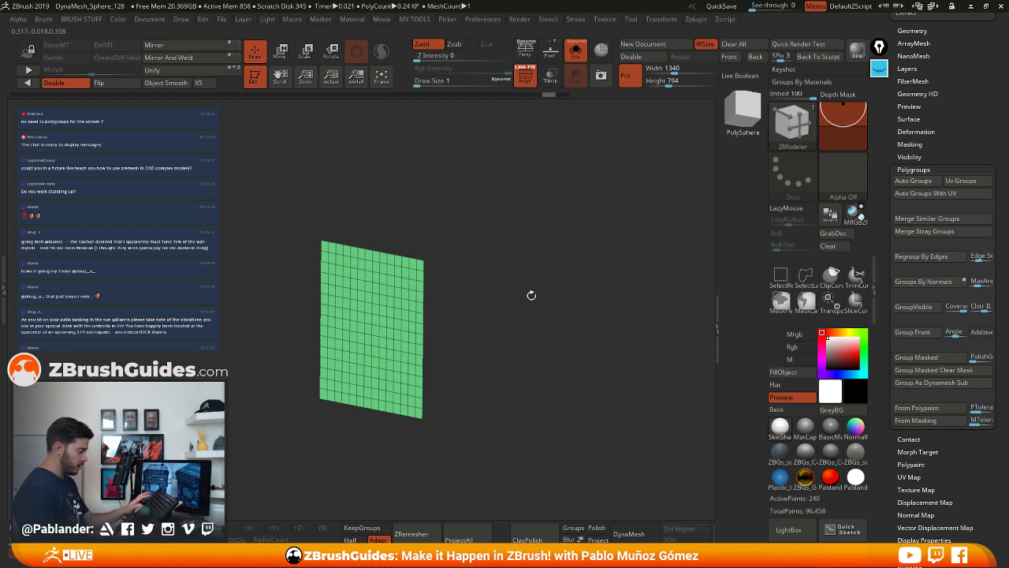
key("ctrl+w")
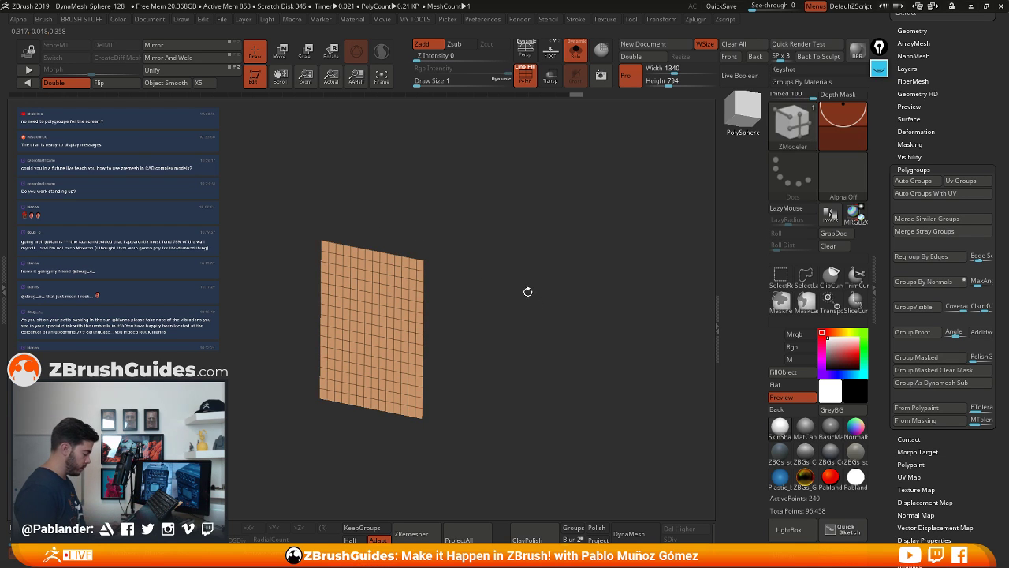
left_click(527, 291, "ctrl+shift")
left_click(417, 288, "ctrl+shift")
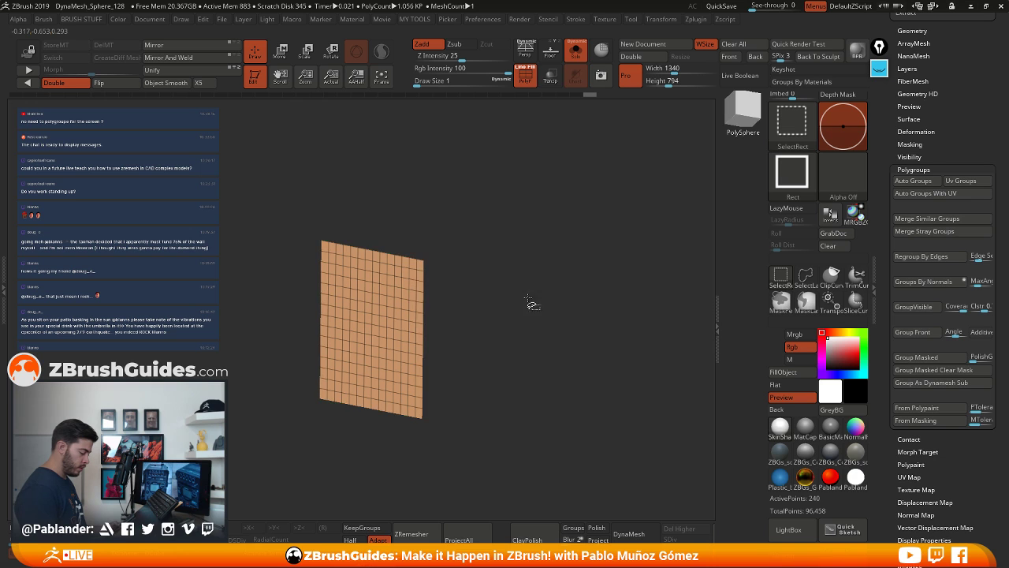
left_click(484, 311, "ctrl+shift")
left_click(470, 312, "ctrl+shift")
left_click(526, 294, "ctrl+shift")
left_click_drag(526, 294, 454, 256)
left_click(521, 288, "ctrl+shift")
left_click(595, 270, "ctrl+shift")
left_click_drag(608, 259, 604, 255)
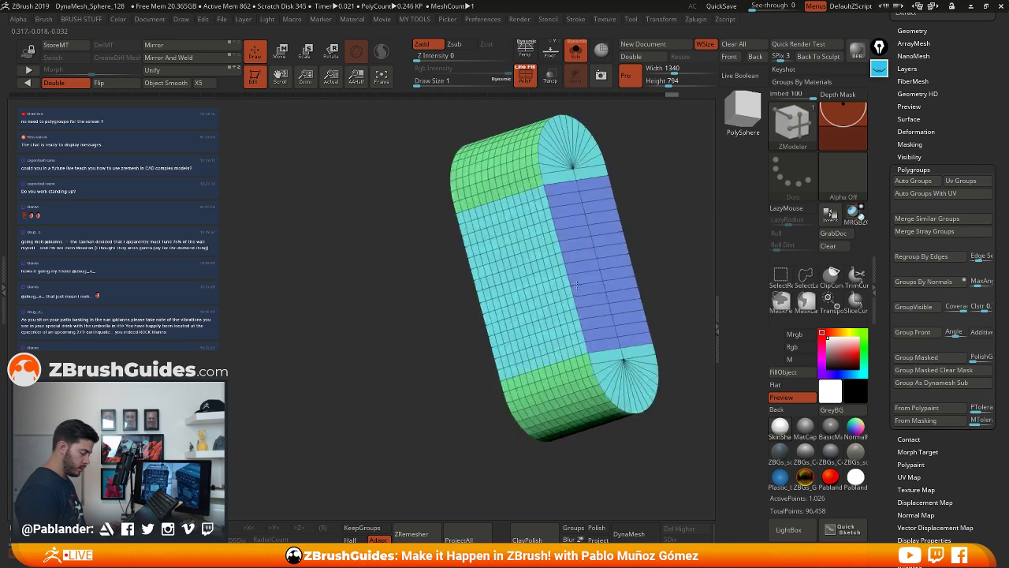
Isolate the opposite wide wall without the half-round cap, assign it a new polygroup, and show the whole capsule
left_click(596, 270, "ctrl+shift")
left_click(491, 325, "ctrl+shift")
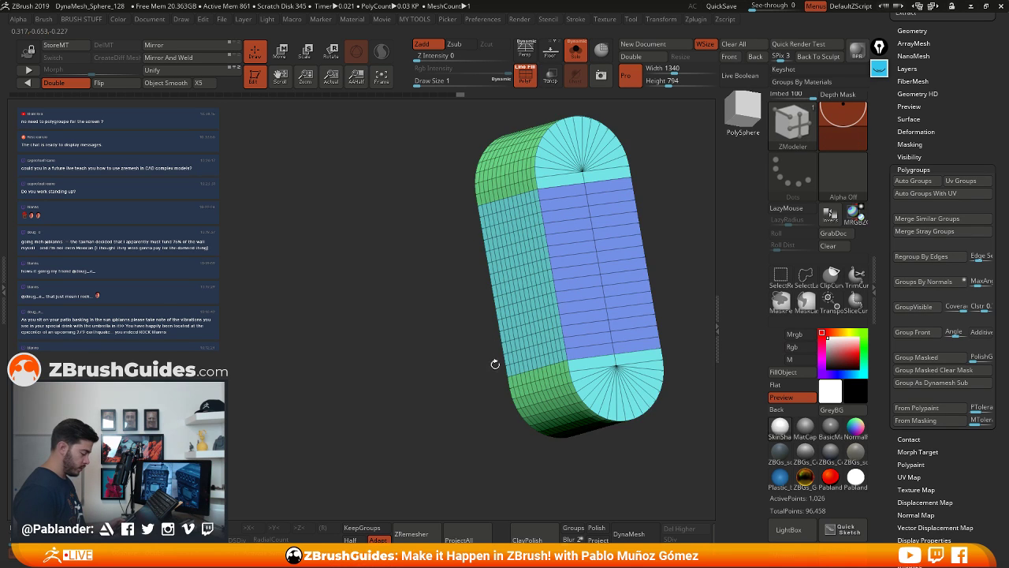
left_click_drag(495, 363, 591, 457)
left_click(451, 261, "ctrl+shift")
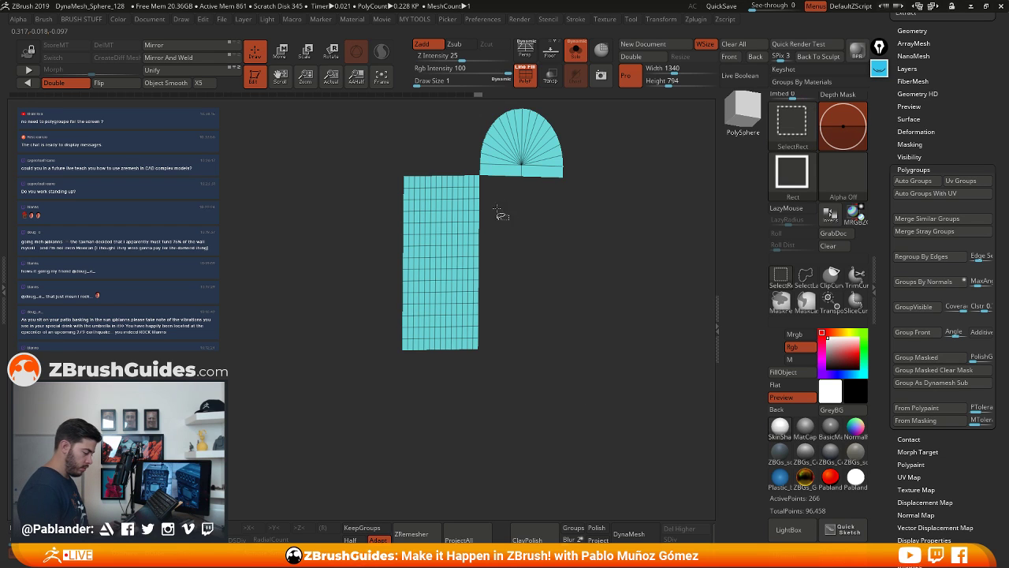
left_click_drag(498, 211, 610, 110, "ctrl+shift")
key("b")
key("z")
key("m")
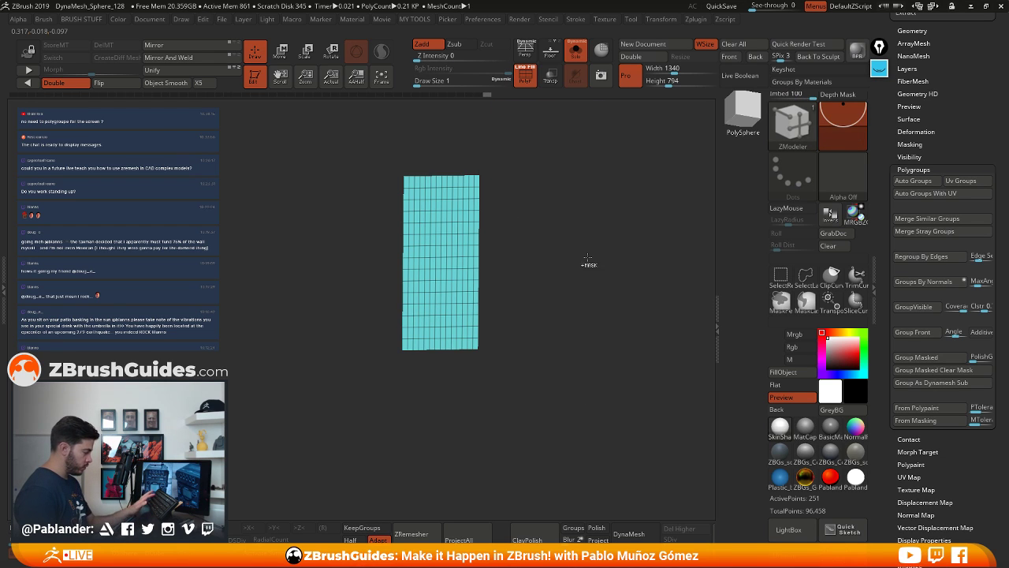
key("ctrl+w")
left_click(568, 256, "ctrl+shift")
Isolate the straight middle of the single-group flat face, give it its own polygroup, and show the whole capsule
right_click_drag(451, 262, 513, 261)
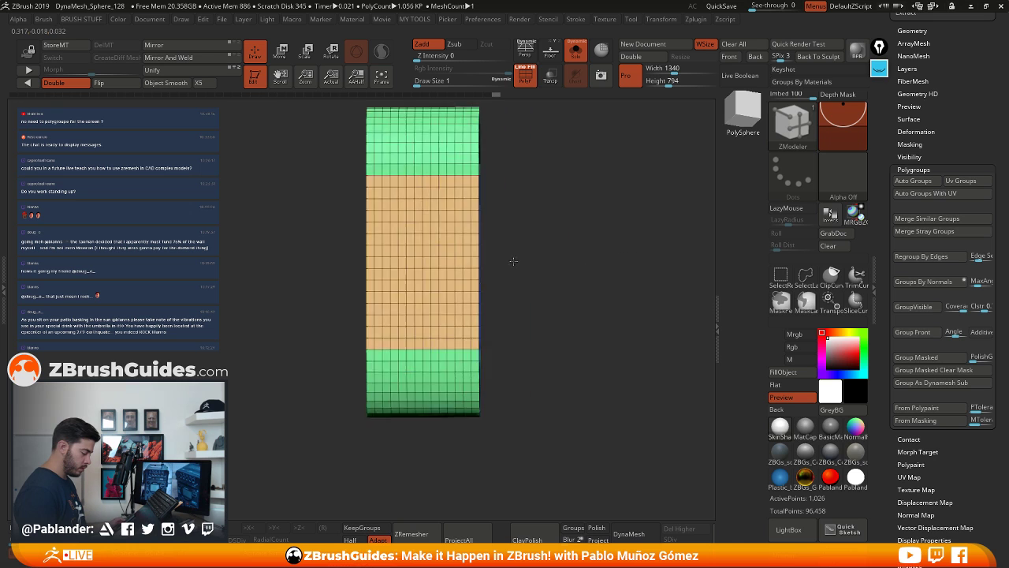
left_click_drag(513, 261, 581, 258)
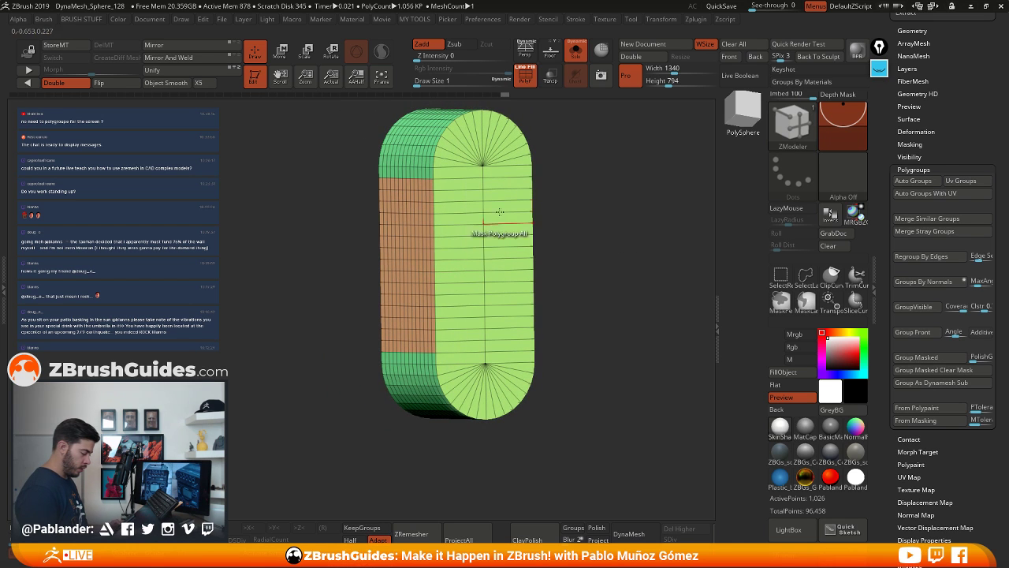
right_click_drag(492, 223, 473, 237)
right_click(474, 237)
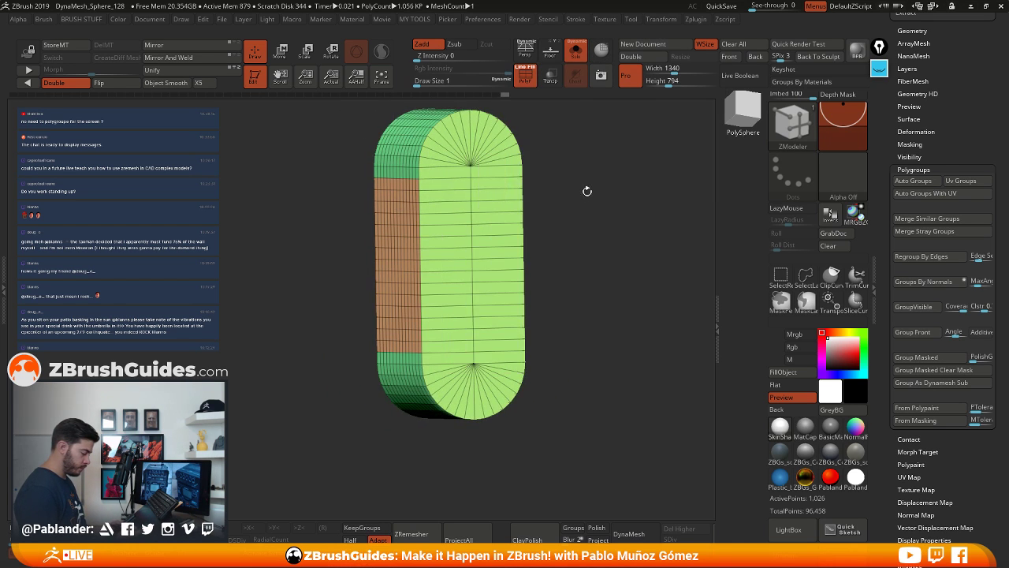
right_click_drag(587, 191, 584, 206)
left_click_drag(584, 205, 569, 234)
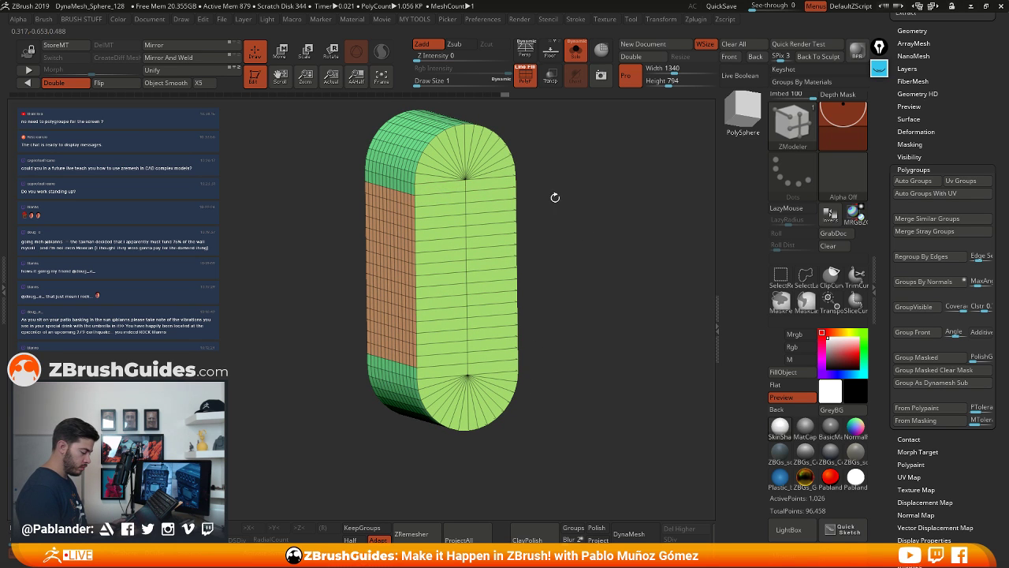
mouse_move(555, 197)
left_mouse_down()
mouse_move(575, 207)
mouse_move(544, 191)
left_mouse_up()
left_click(416, 248, "ctrl+shift")
left_click_drag(573, 238, 606, 264, "shift")
left_click_drag(384, 117, 585, 196, "ctrl+shift")
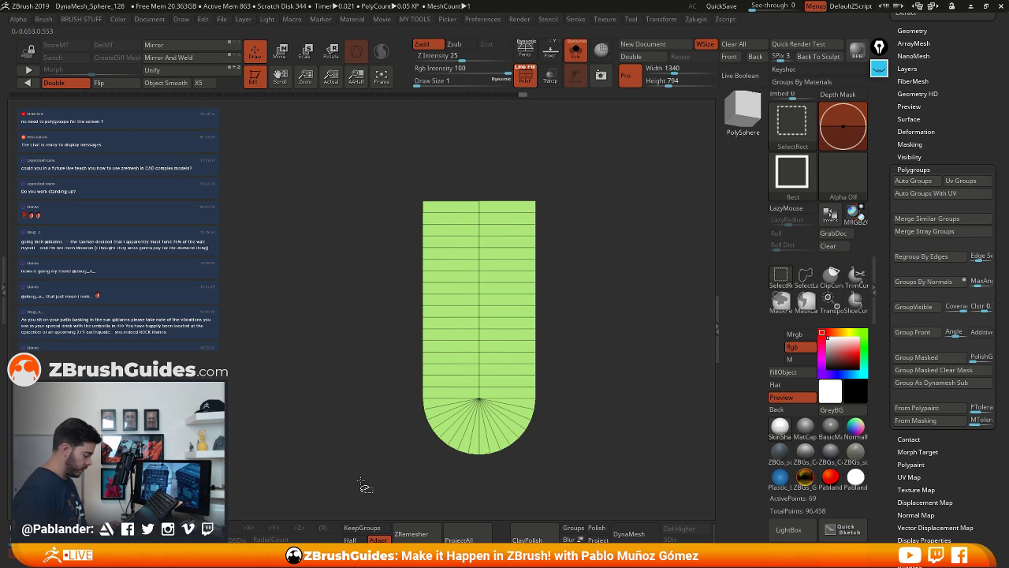
left_click_drag(347, 493, 592, 398, "ctrl+shift")
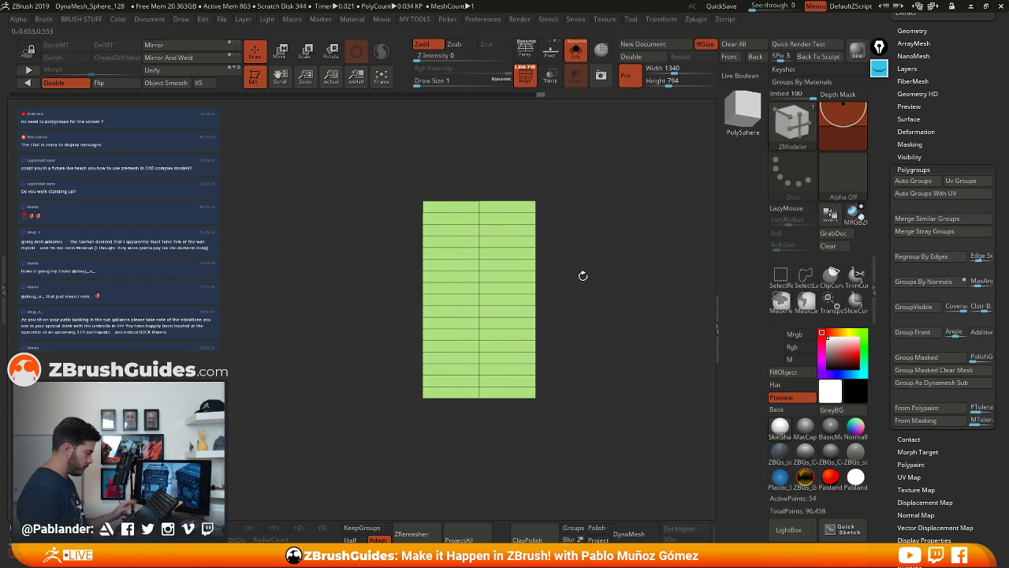
key("ctrl+w")
left_click(577, 306, "ctrl+shift")
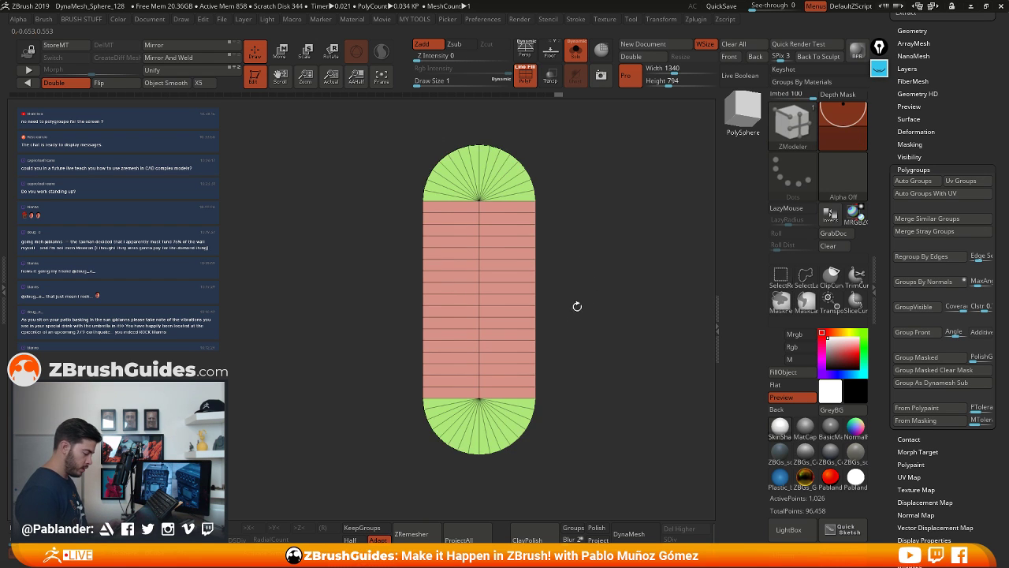
Isolate the capsule's curved ends and hide them, keeping the narrow strips that adjoin the straight walls visible
left_click_drag(577, 306, 612, 281)
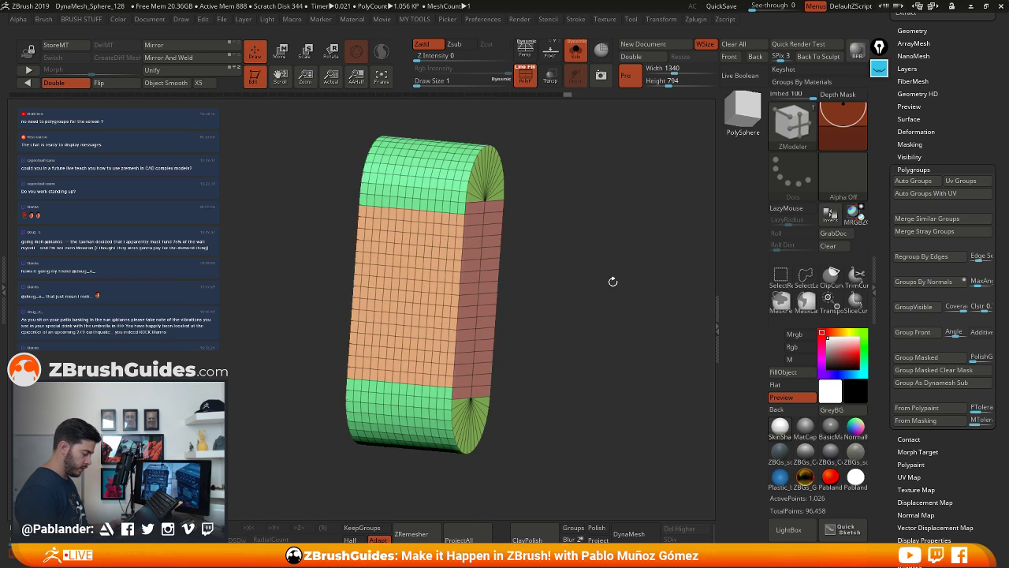
left_click(443, 194, "ctrl+shift")
left_click_drag(541, 303, 551, 302)
left_click_drag(517, 272, 570, 266, "alt")
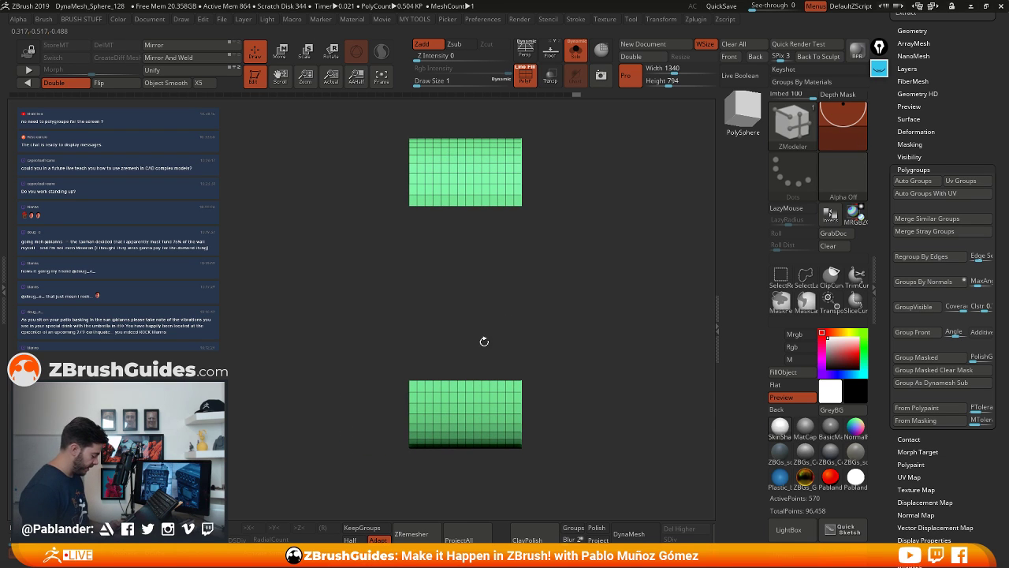
key("ctrl+shift")
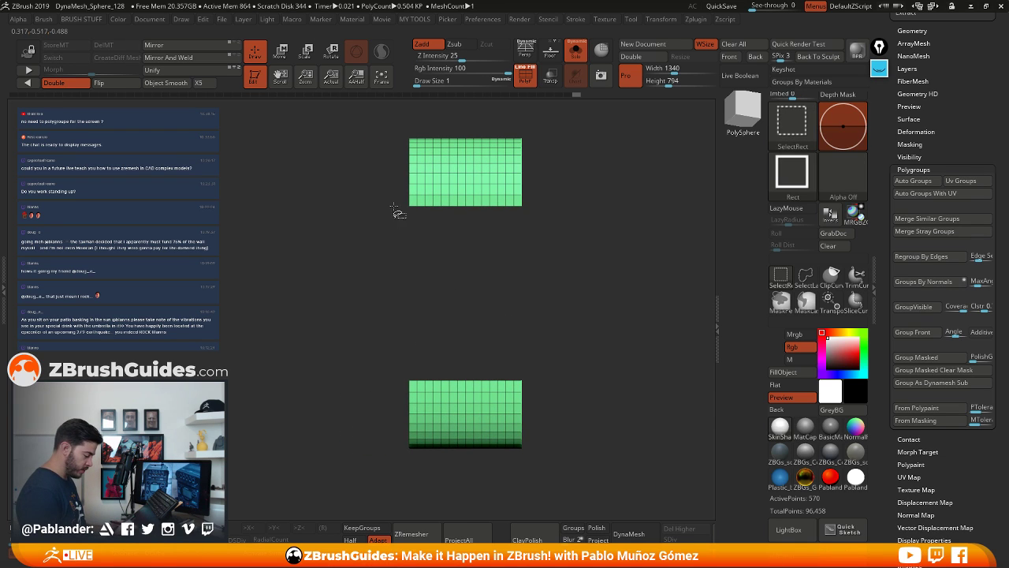
left_click_drag(396, 206, 544, 386, "ctrl+shift")
left_click_drag(597, 284, 649, 305)
left_click(535, 152, "ctrl+shift")
left_click(531, 214, "ctrl+shift")
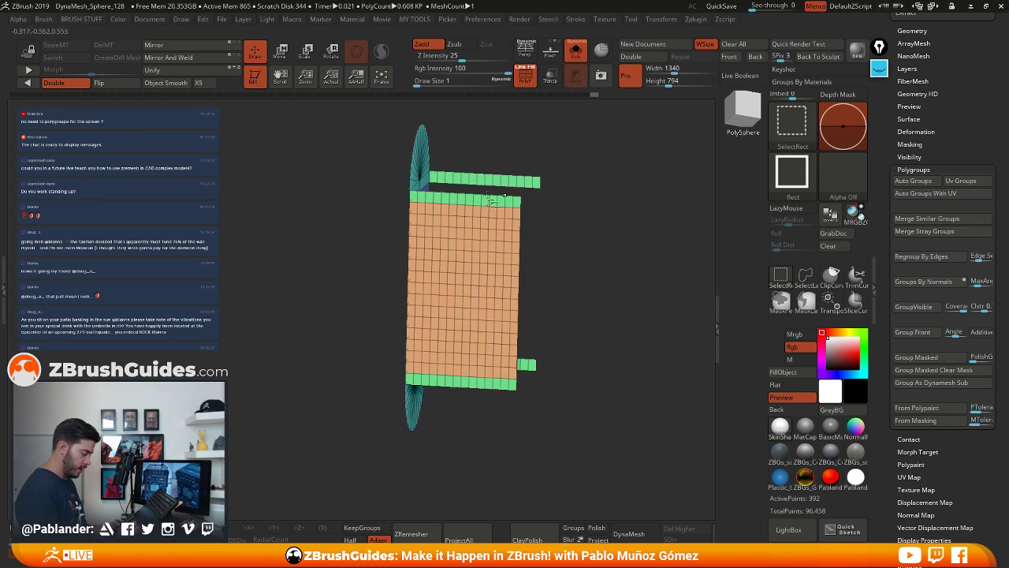
Isolate one wide wall with its adjoining strips, merge them into one polygroup, and show the whole capsule
left_click(421, 147, "ctrl+shift")
mouse_move(582, 253)
left_mouse_down()
mouse_move(581, 219)
mouse_move(347, 227)
left_mouse_up()
mouse_move(279, 105)
left_mouse_down("ctrl+shift")
mouse_move(360, 390)
mouse_move(371, 391)
left_mouse_up("ctrl+shift")
mouse_move(510, 341)
left_mouse_down()
mouse_move(562, 313)
mouse_move(527, 279)
mouse_move(583, 262)
mouse_move(589, 236)
mouse_move(595, 261)
mouse_move(632, 276)
mouse_move(639, 265)
left_mouse_up()
key("ctrl+w")
left_click(611, 273, "ctrl+shift")
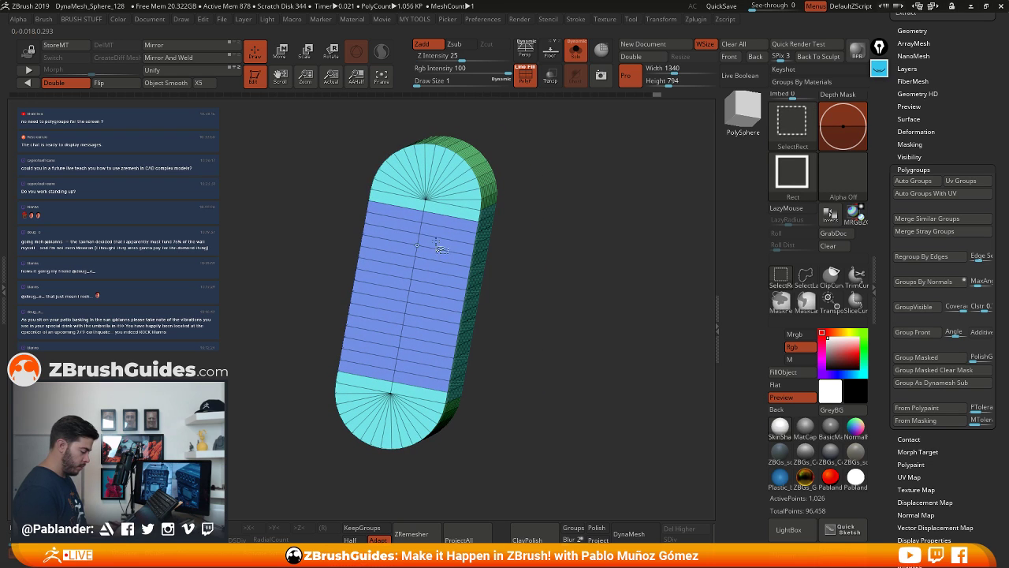
Isolate the half-round caps of the other flat face without their rectangular strips and assign them a new polygroup
left_click(447, 209, "ctrl+shift")
left_click_drag(589, 248, 489, 261, "shift")
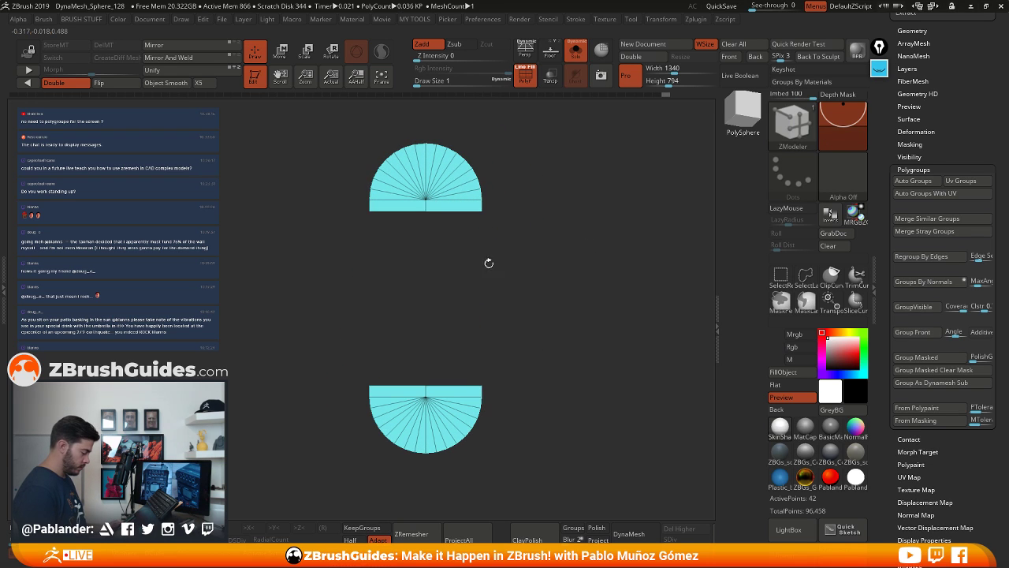
mouse_move(342, 202)
left_mouse_down("ctrl+shift")
mouse_move(529, 373)
mouse_move(529, 389)
left_mouse_up("ctrl+shift")
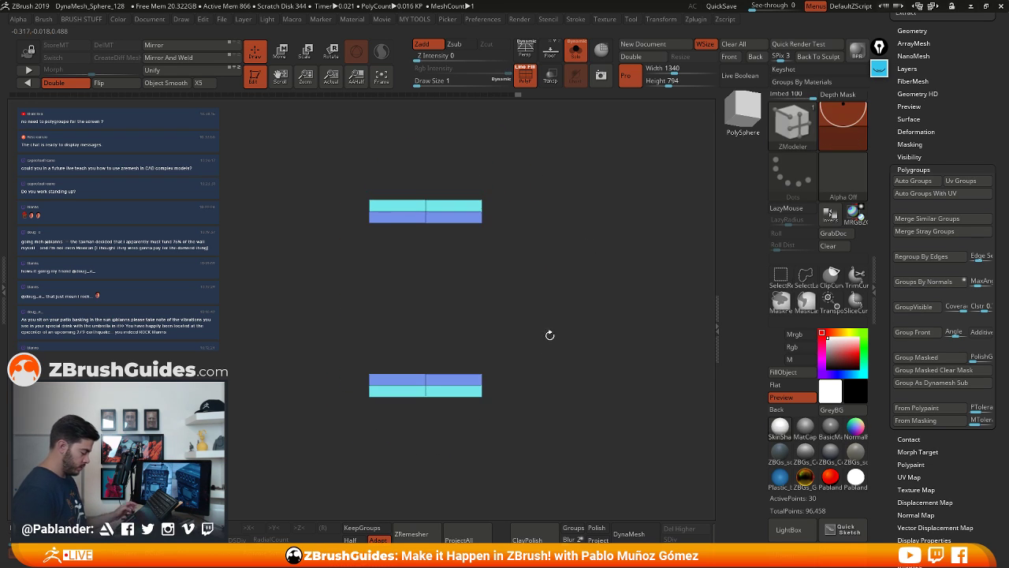
left_click(546, 334, "ctrl+shift")
left_click_drag(339, 204, 522, 393, "ctrl+shift")
key("ctrl+w")
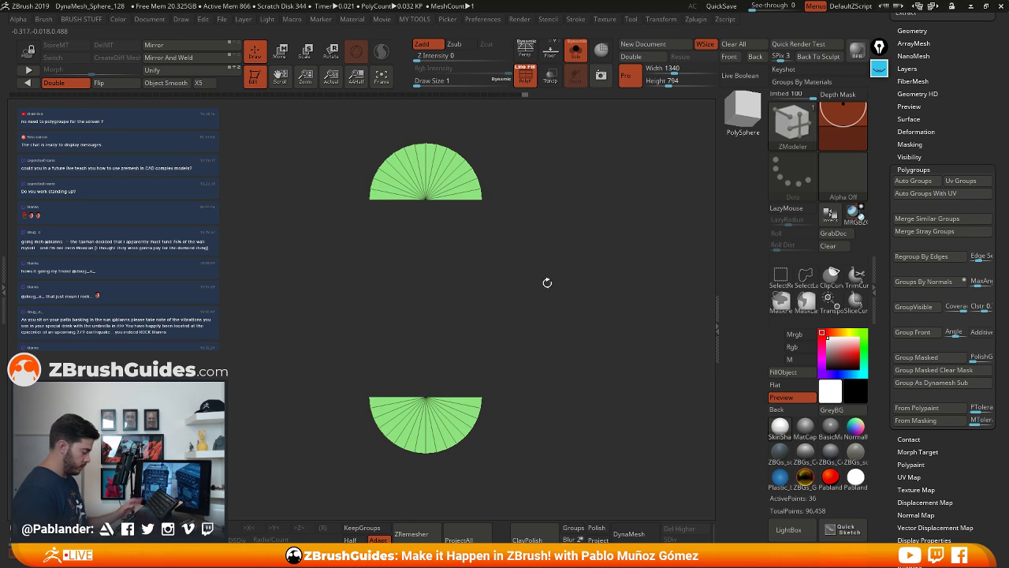
left_click(556, 254, "ctrl+shift")
left_click_drag(557, 253, 523, 234)
Merge that flat face's straight middle and its leftover strips into one polygroup, and show the whole capsule
left_click(450, 275, "ctrl+shift")
left_click(450, 274, "ctrl+shift")
left_click(473, 201, "ctrl+shift")
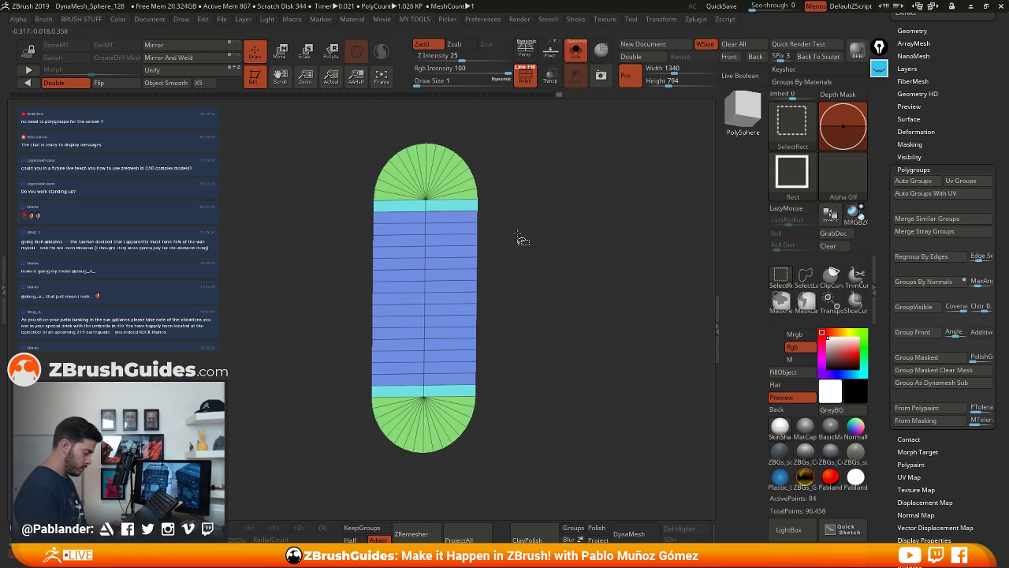
left_click(443, 167, "ctrl+shift")
key("ctrl+w")
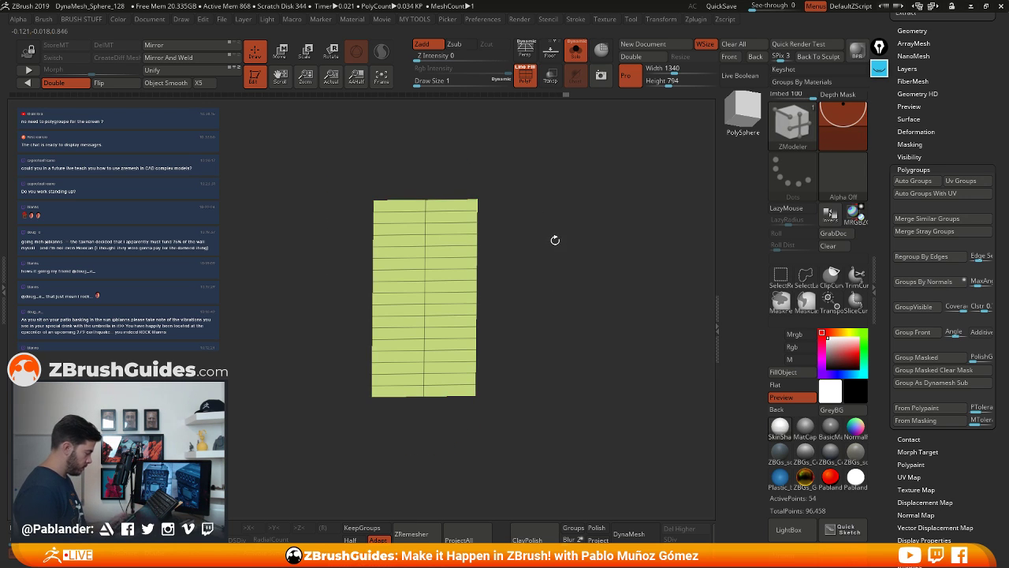
key("ctrl+w")
left_click(556, 243, "ctrl+shift")
Hide the curved ends and half-round caps to leave the remaining wide wall, its strips and the adjoining flat face
mouse_move(555, 243)
left_mouse_down()
mouse_move(536, 246)
mouse_move(555, 248)
left_mouse_up()
left_click(398, 190, "ctrl+shift")
left_click_drag(484, 227, 344, 266)
mouse_move(291, 205)
left_mouse_down("ctrl+shift")
mouse_move(462, 391)
mouse_move(527, 283)
left_mouse_up("ctrl+shift")
left_click_drag(528, 226, 532, 272, "ctrl+shift")
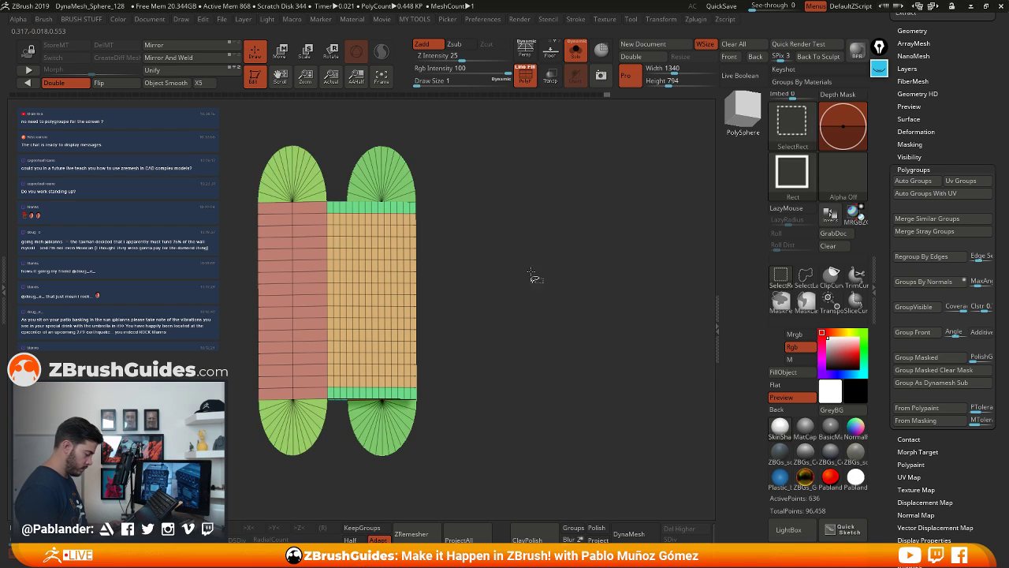
left_click(321, 191, "ctrl+shift")
left_click(319, 215, "ctrl+shift")
left_click(375, 189, "ctrl+shift")
left_click(320, 236, "ctrl+shift")
left_click_drag(512, 273, 370, 311)
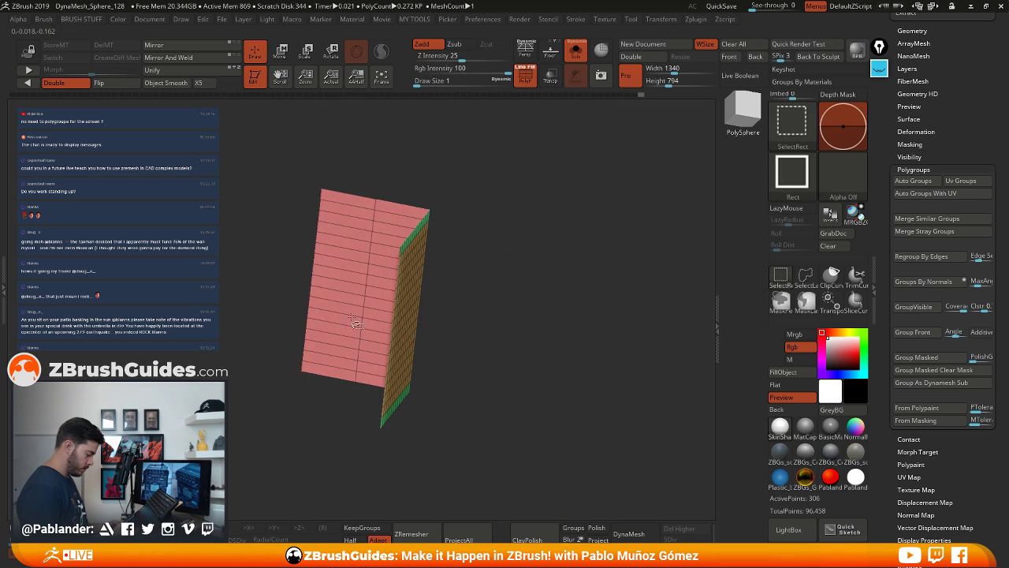
Hide the adjoining flat face, merge the remaining wide wall with its strips into one polygroup, and show the whole capsule
left_click(354, 320, "ctrl+shift")
key("ctrl+w")
left_click_drag(527, 272, 441, 263)
left_click(516, 281, "ctrl+shift")
mouse_move(441, 262)
left_mouse_down("alt")
mouse_move(540, 264)
mouse_move(426, 259)
left_mouse_up("alt")
left_click_drag(426, 258, 617, 266, "alt")
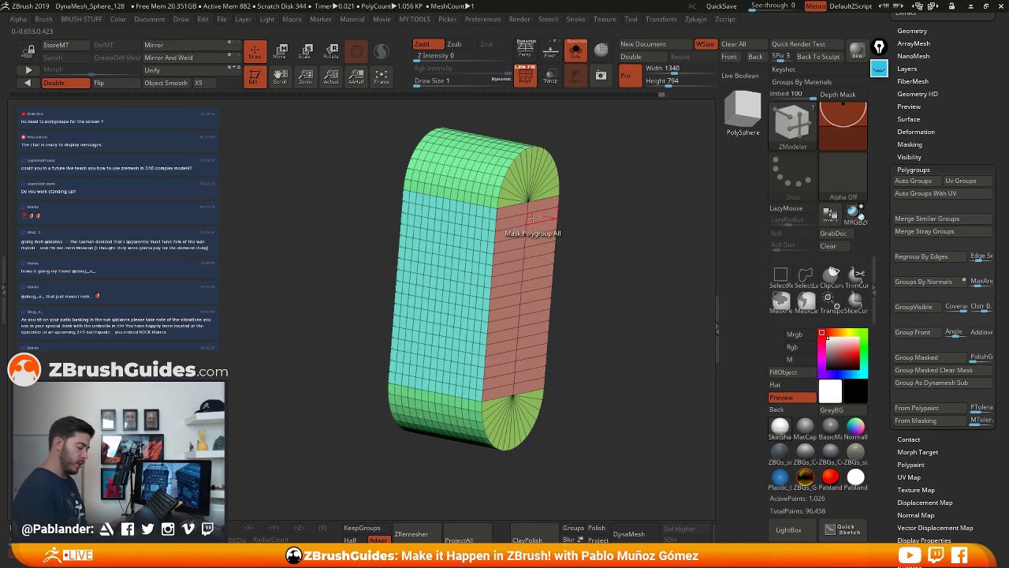
Check the capsule without its PolyFrame display, restore PolyFrame, and turn off Solo to view it with the disc
left_click_drag(605, 219, 623, 214)
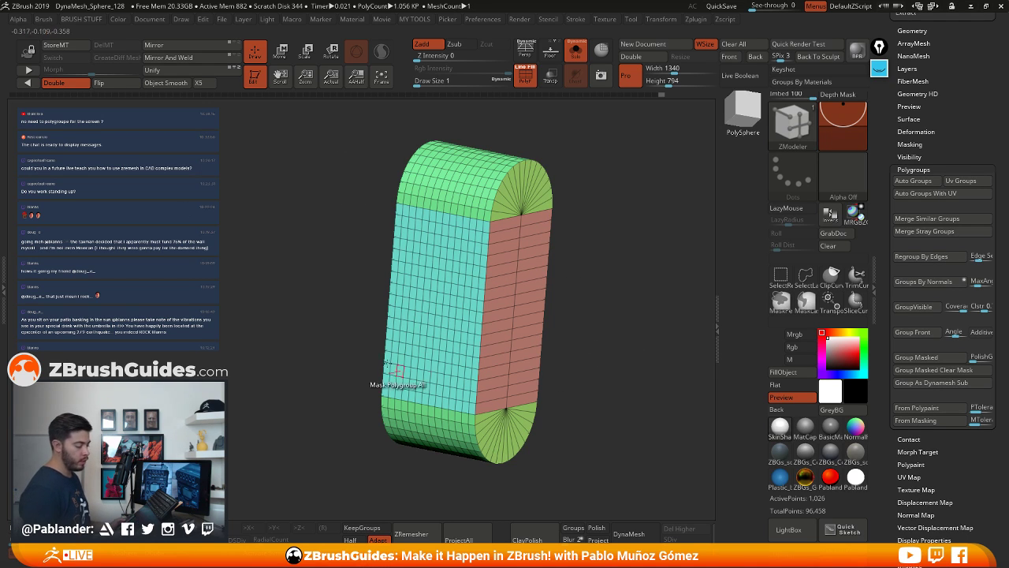
left_click_drag(611, 272, 609, 205)
left_click(525, 75)
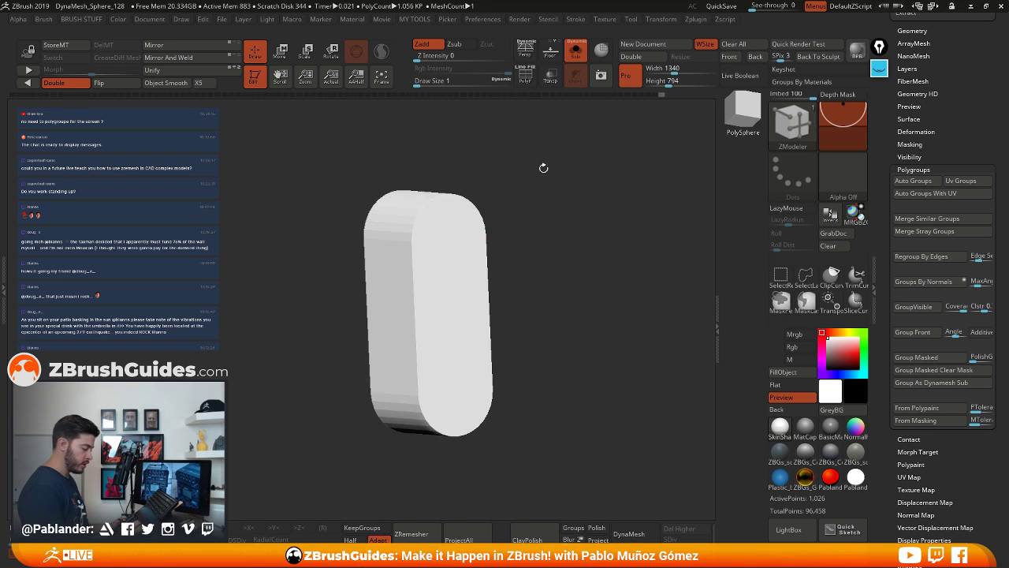
left_click(529, 82)
left_click(577, 52)
left_click_drag(591, 170, 608, 227, "shift")
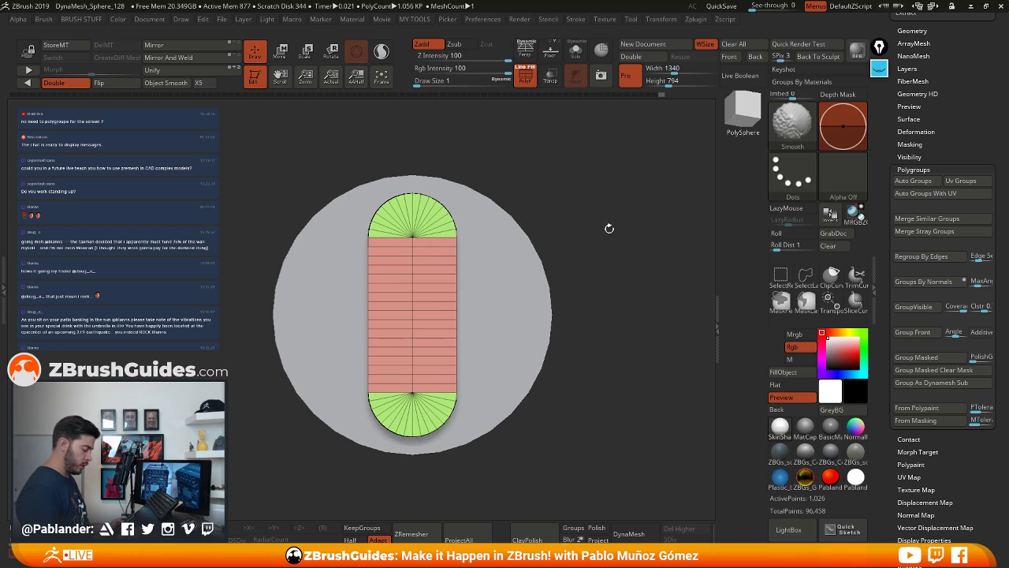
Select the knob's disc and add a Taper deformer to it, aligned to a straight side view
left_click(541, 276, "alt")
left_click_drag(597, 288, 645, 258)
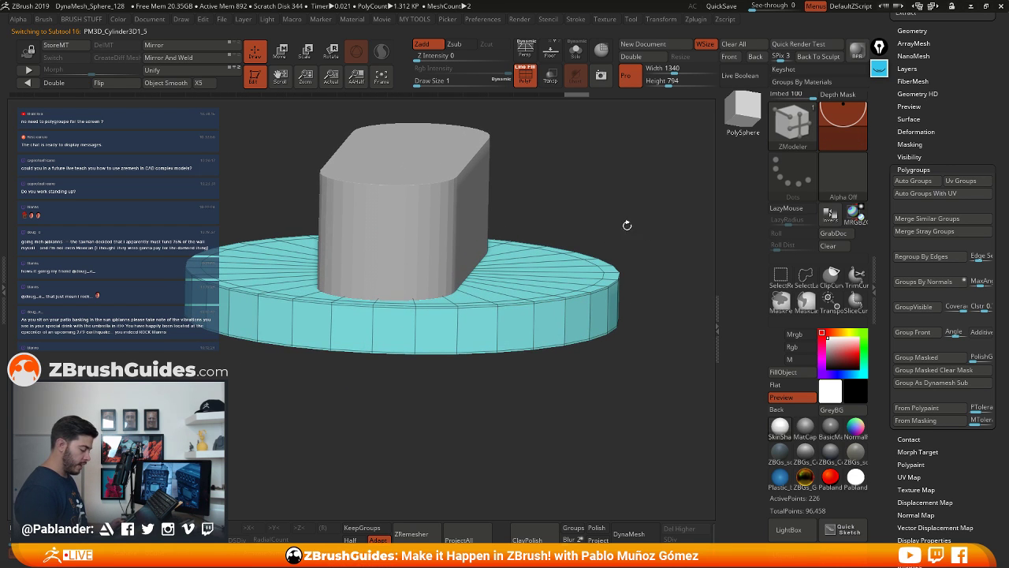
left_click_drag(581, 214, 542, 284, "shift")
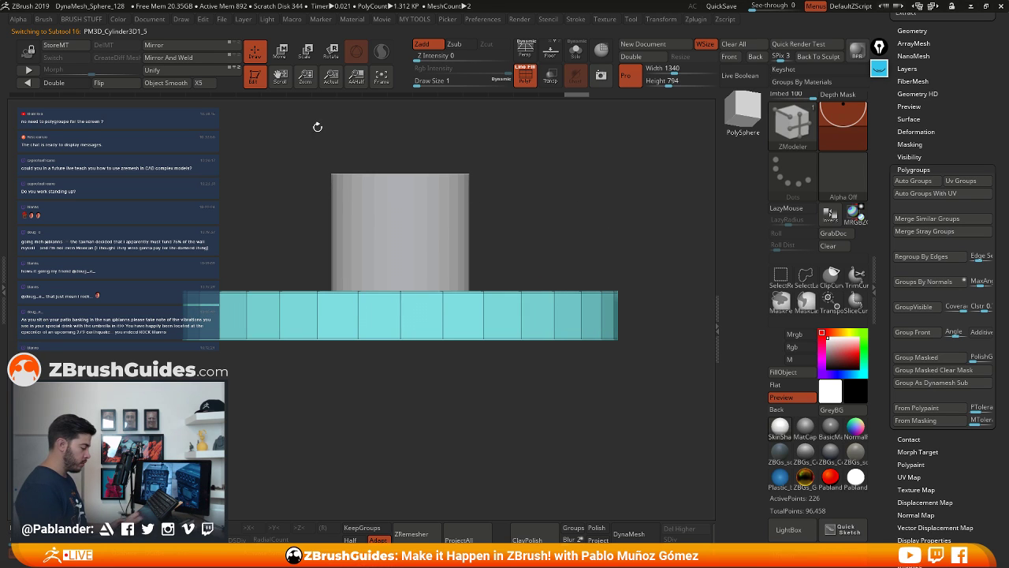
key("w")
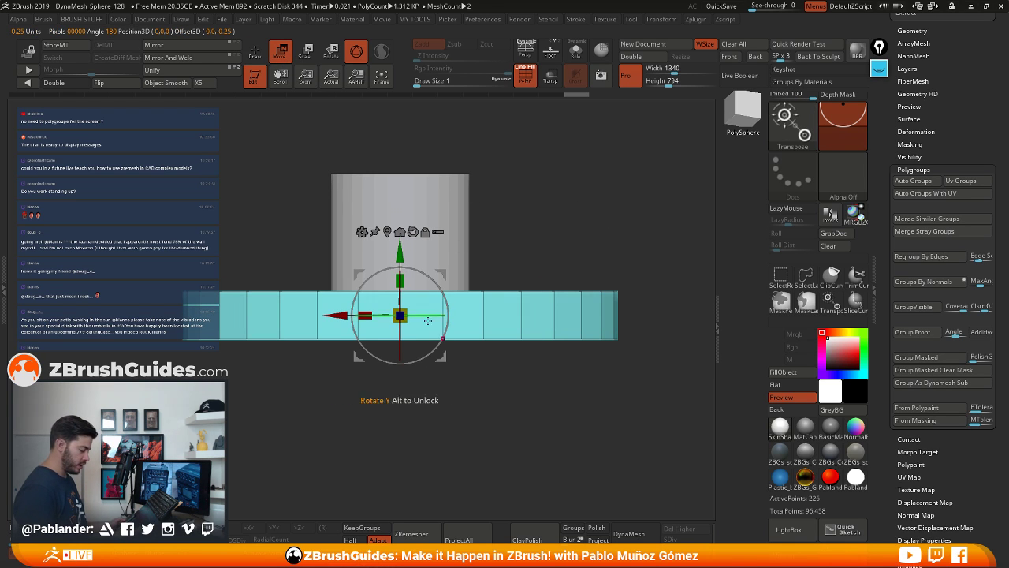
left_click(361, 231)
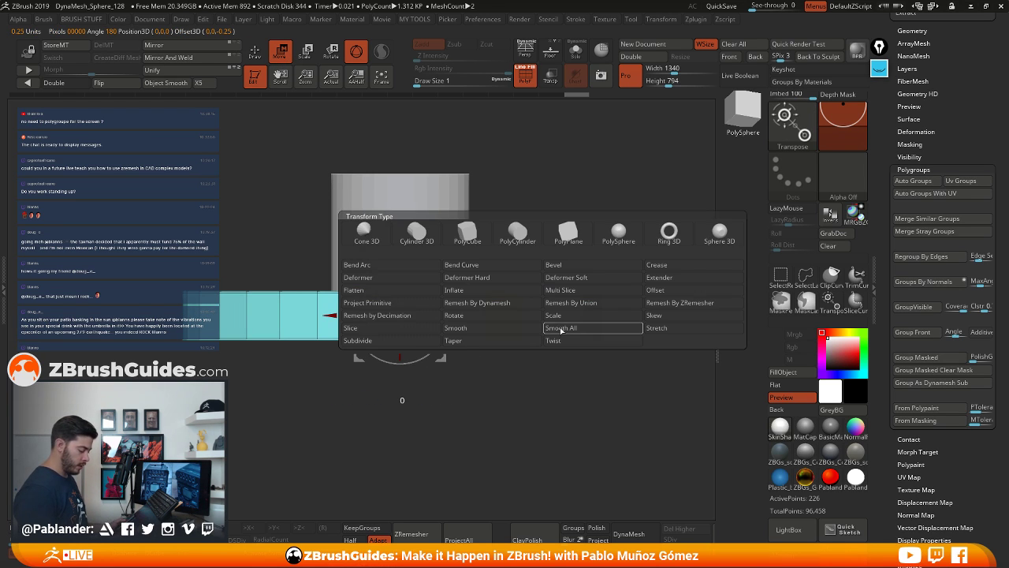
left_click(494, 342)
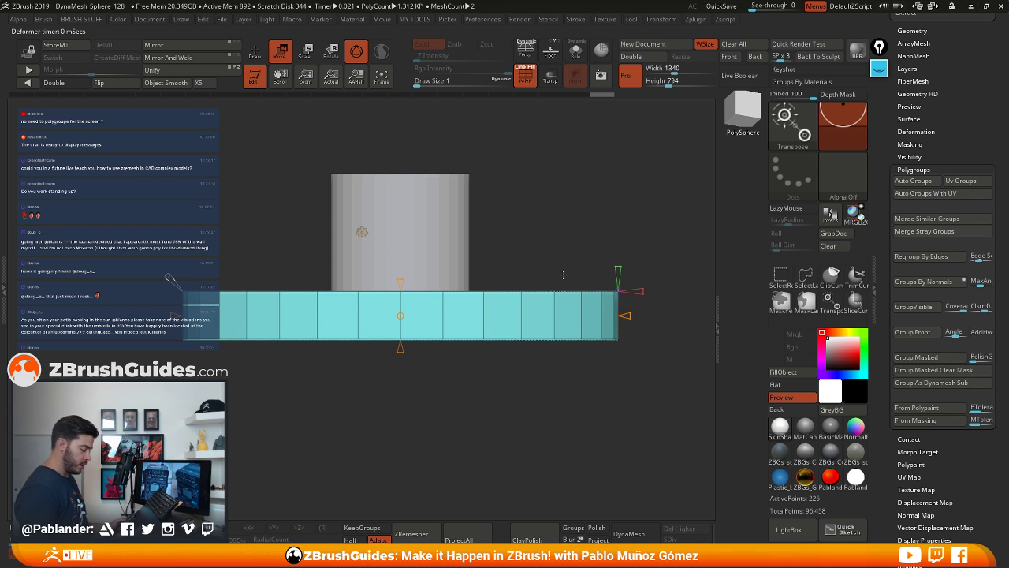
left_click_drag(531, 204, 607, 194, "alt")
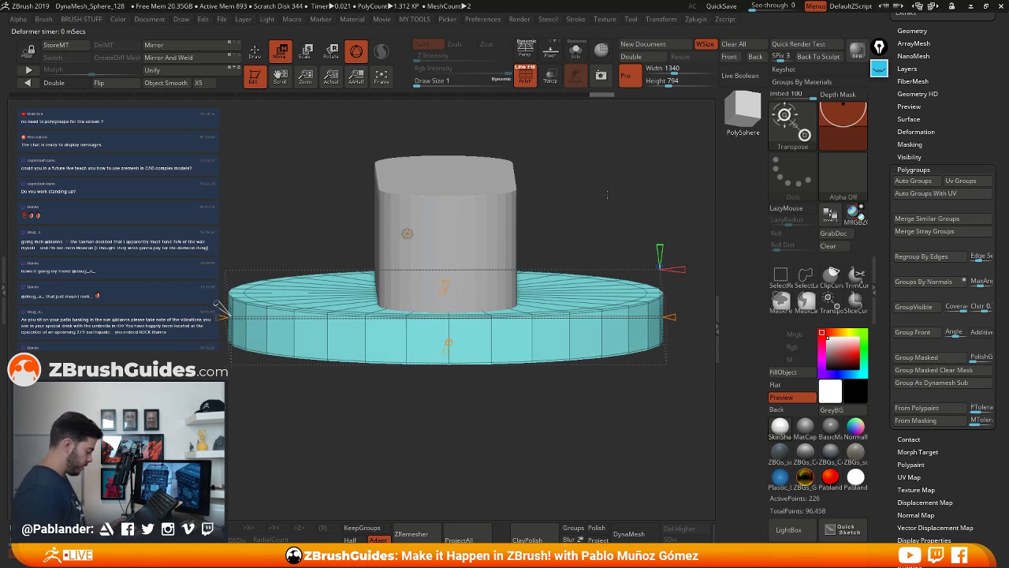
left_click_drag(541, 386, 517, 420)
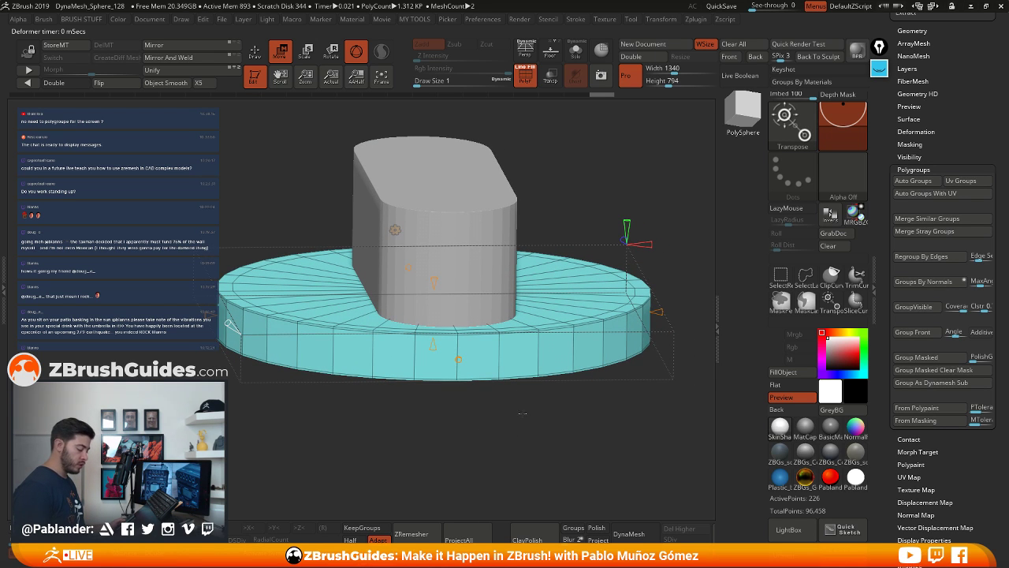
left_click_drag(522, 413, 464, 410)
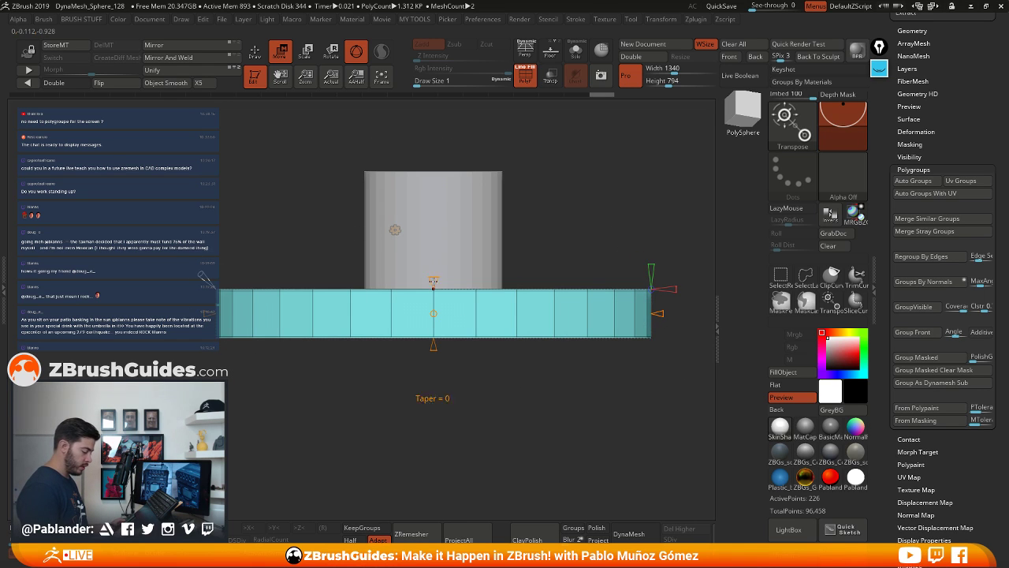
Taper the disc inward on its capsule side to about -0.083, accept the deformation, and return to Draw mode
left_click_drag(434, 279, 433, 305)
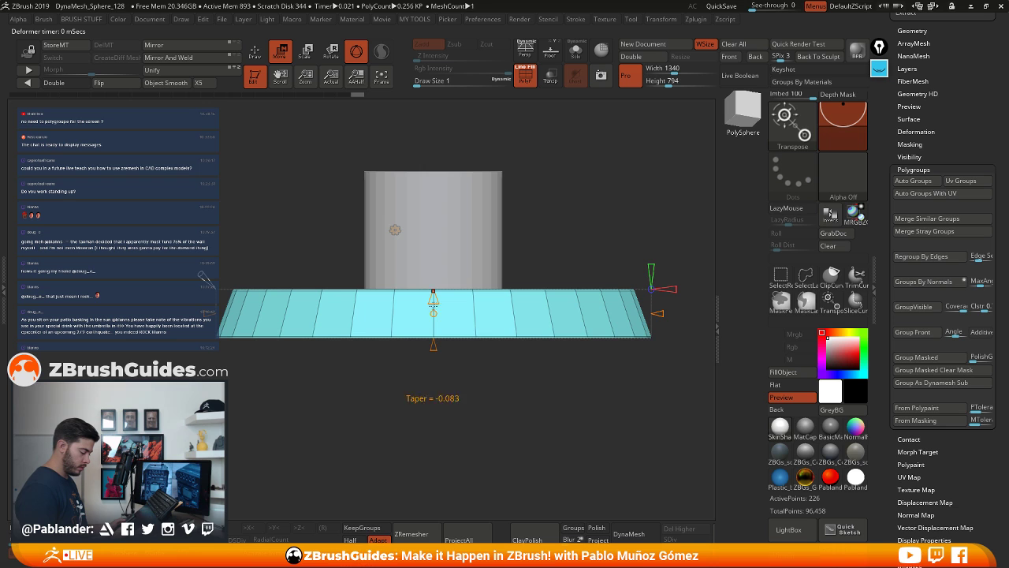
left_click_drag(501, 378, 513, 411)
left_click(396, 230)
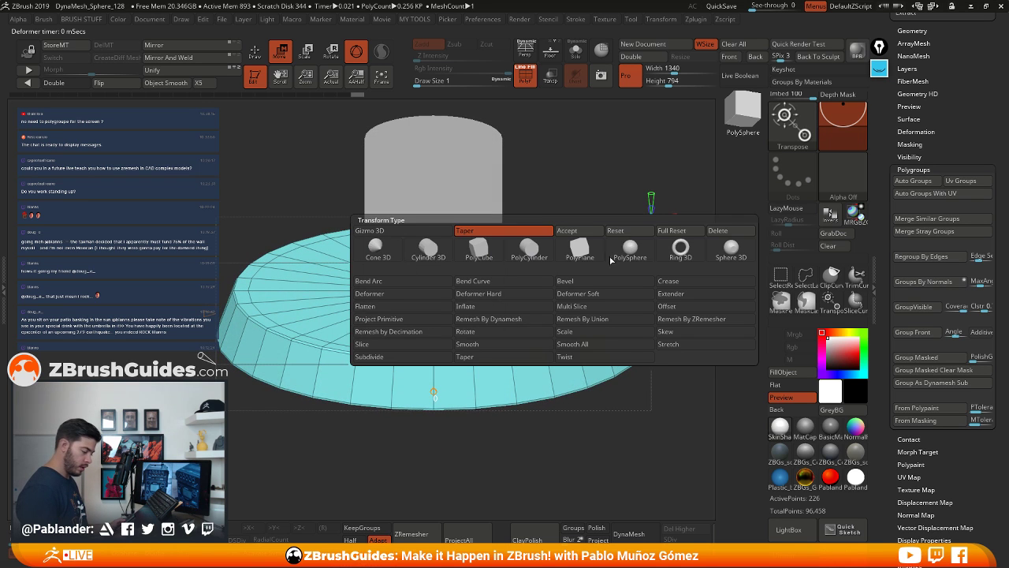
left_click(583, 231)
mouse_move(617, 416)
left_mouse_down("alt")
mouse_move(615, 396)
mouse_move(622, 429)
left_mouse_up("alt")
left_click(257, 55)
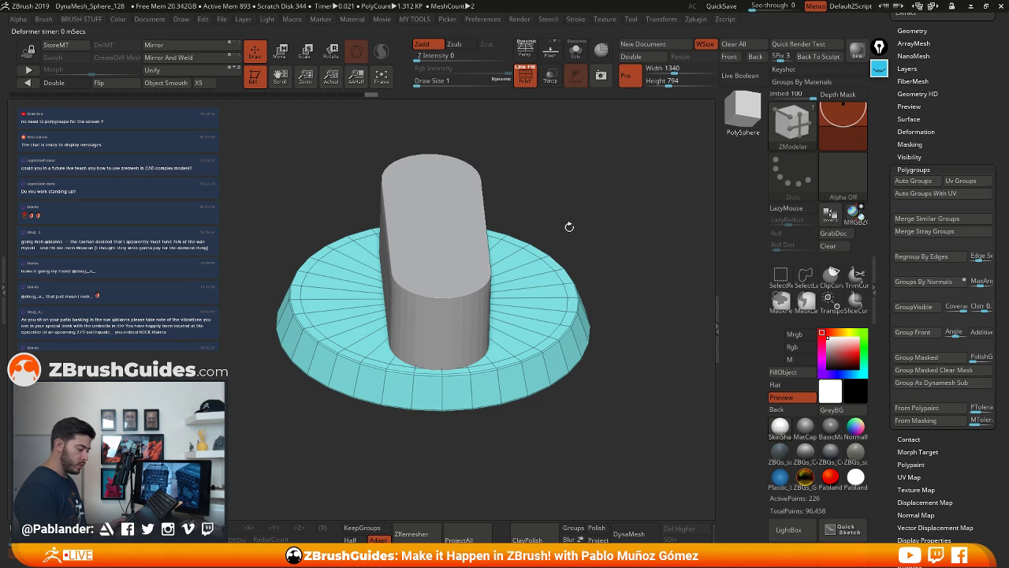
Select the capsule and scale it down slightly so it sits within the disc's flat face
left_click_drag(567, 226, 603, 324)
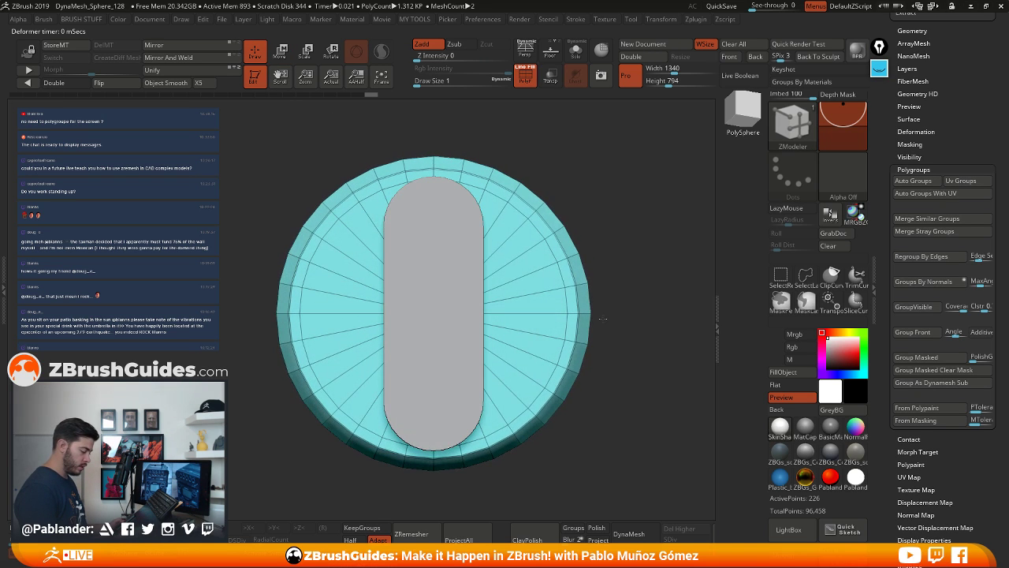
left_click(445, 219, "alt")
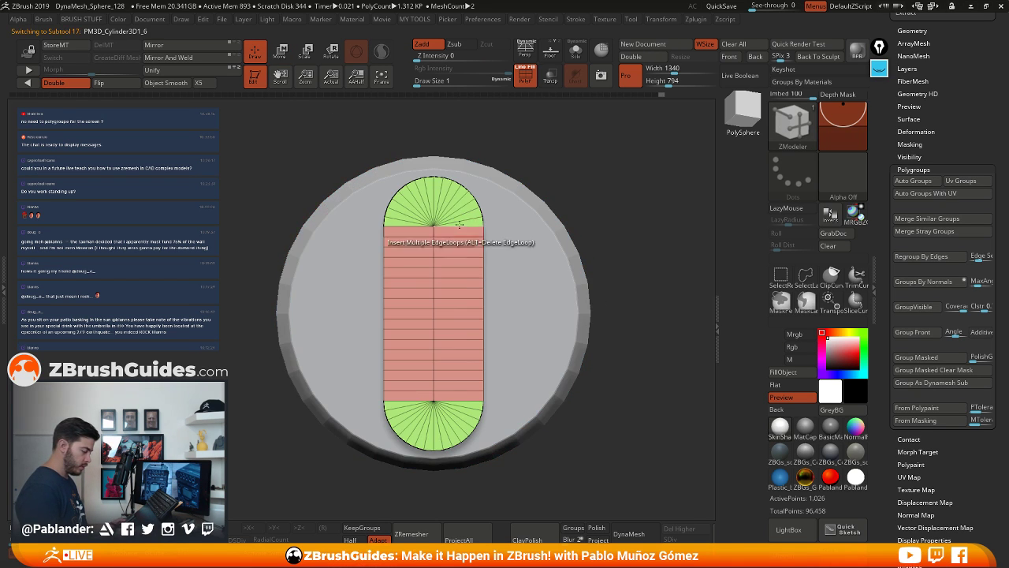
key("w")
left_click_drag(442, 303, 439, 308)
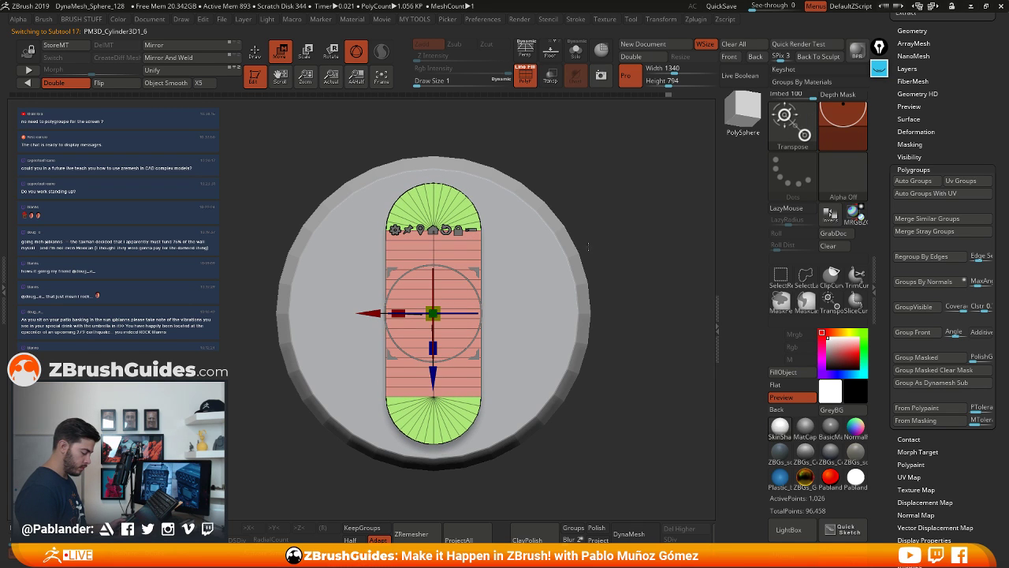
Examine the capsule's fit and proportions on the tapered disc from the front and at an angle
left_click_drag(621, 229, 629, 194)
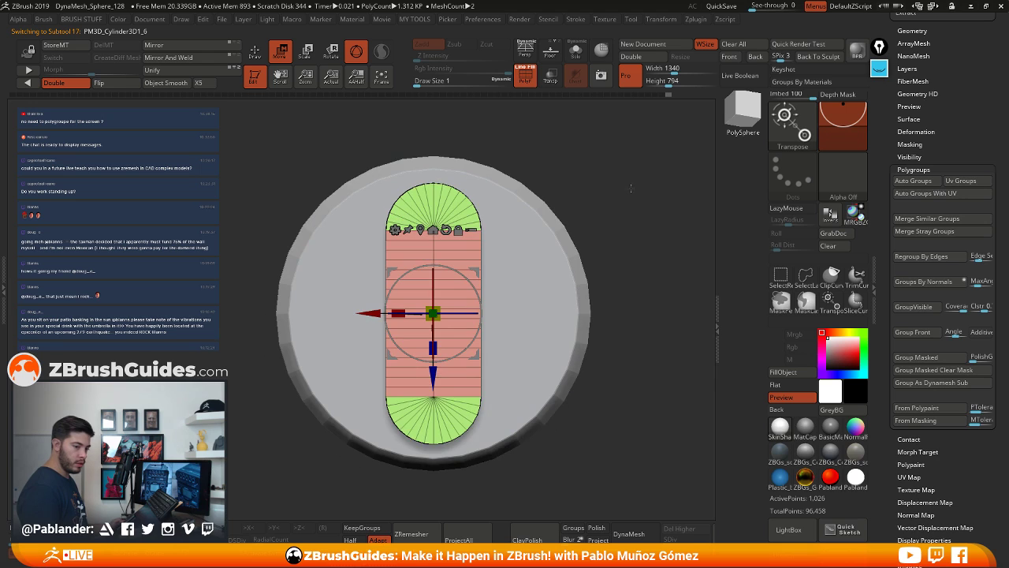
left_click_drag(630, 247, 632, 229, "alt")
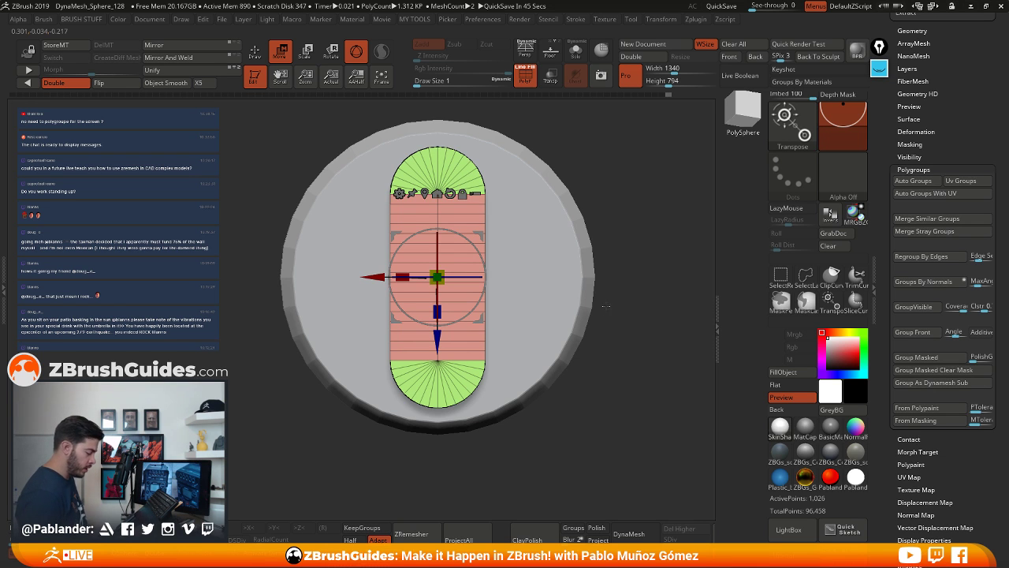
left_click_drag(605, 306, 631, 264)
left_click_drag(628, 207, 630, 202)
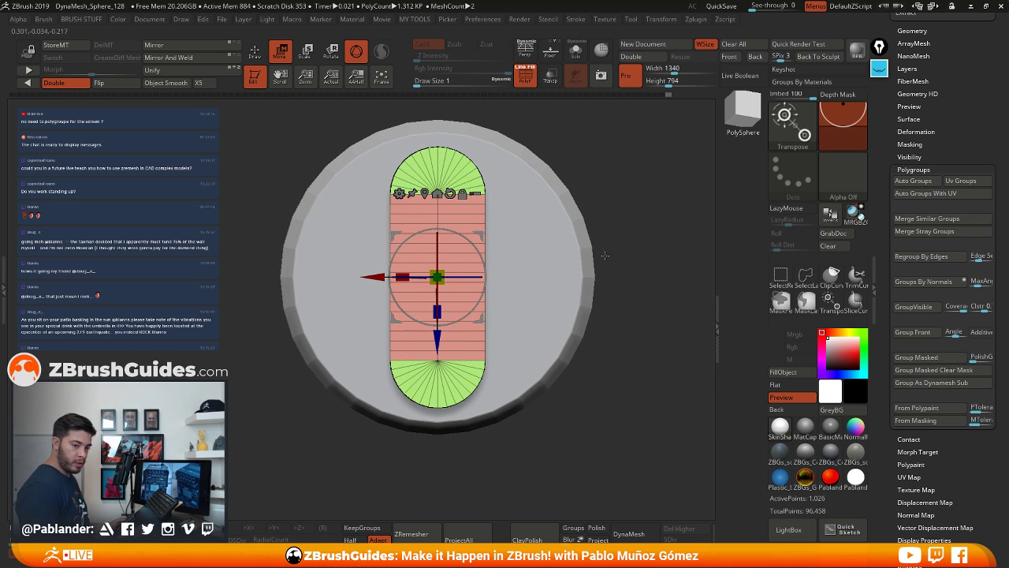
left_click_drag(571, 268, 592, 277)
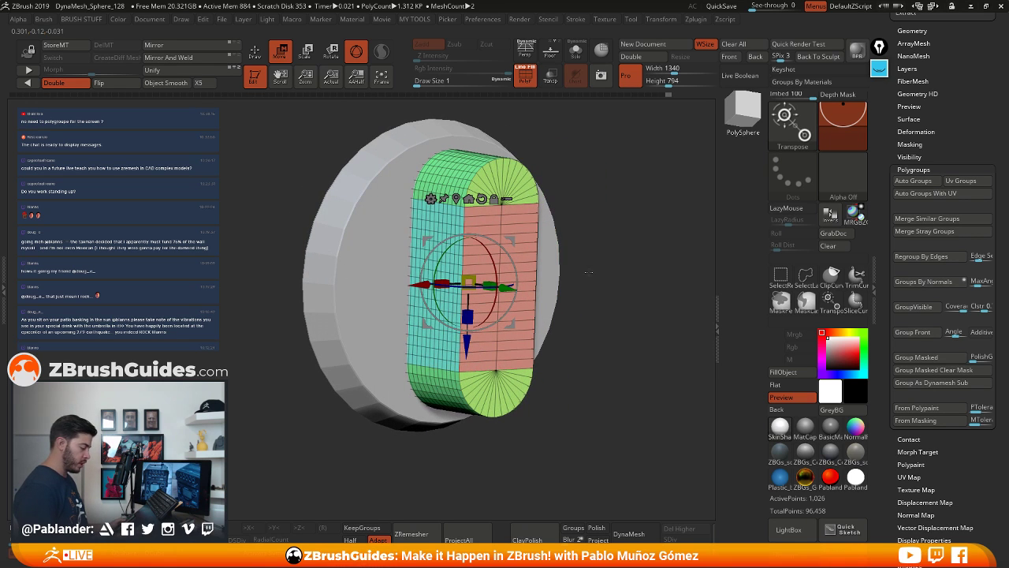
left_click_drag(641, 213, 609, 232)
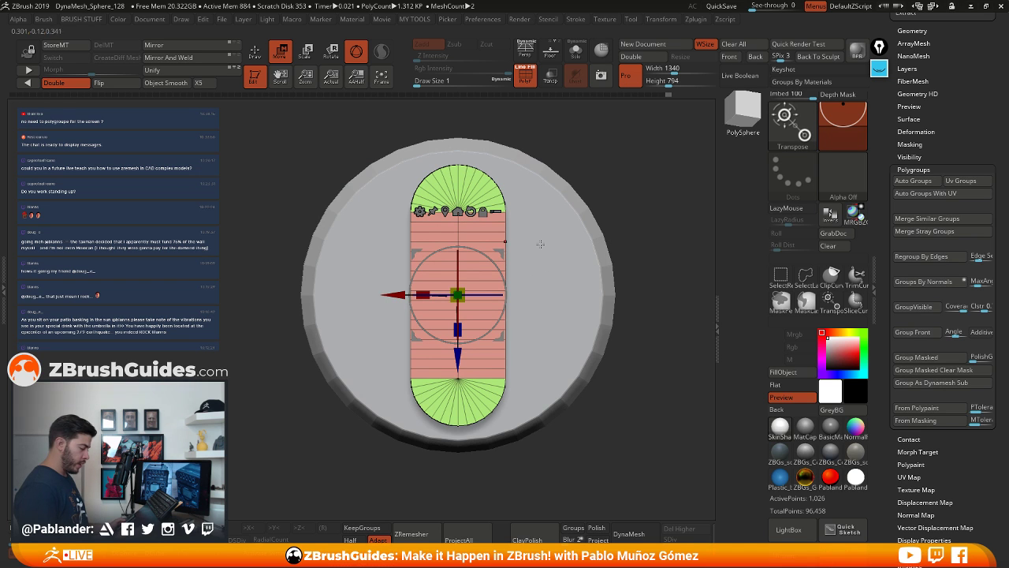
left_click(255, 52)
mouse_move(532, 259)
left_mouse_down()
mouse_move(555, 263)
mouse_move(545, 265)
left_mouse_up()
right_click_drag(544, 265, 581, 232)
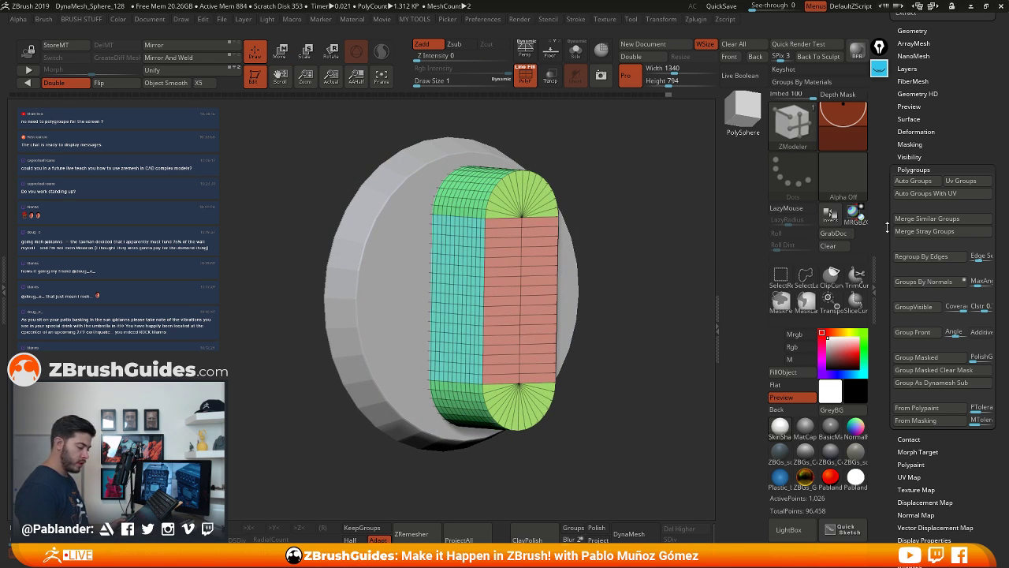
Create a subtool folder named DIAL from the disc and move the capsule into it
scroll(877, 291, "up", 3)
scroll(877, 291, "up", 10)
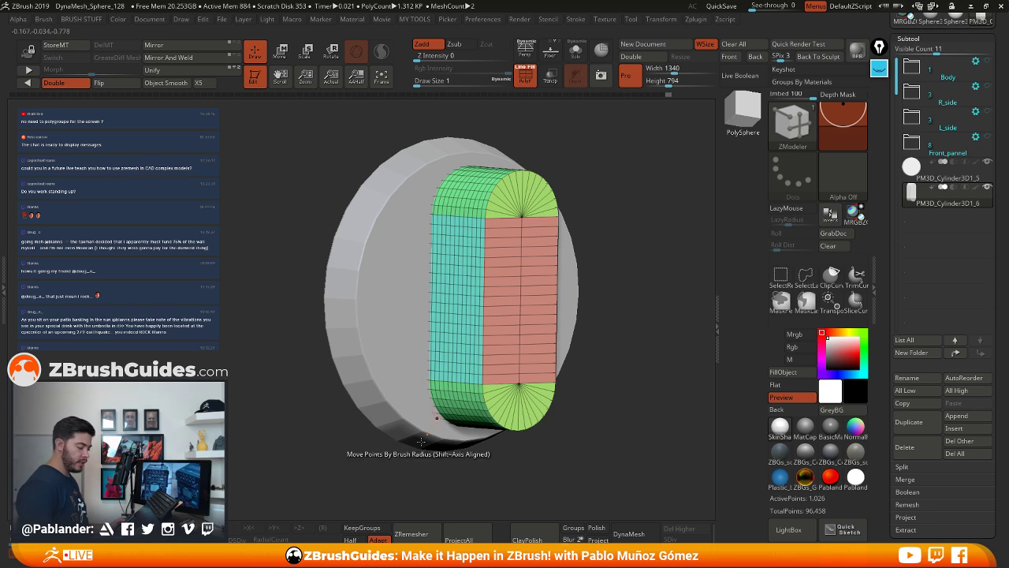
left_click(936, 176)
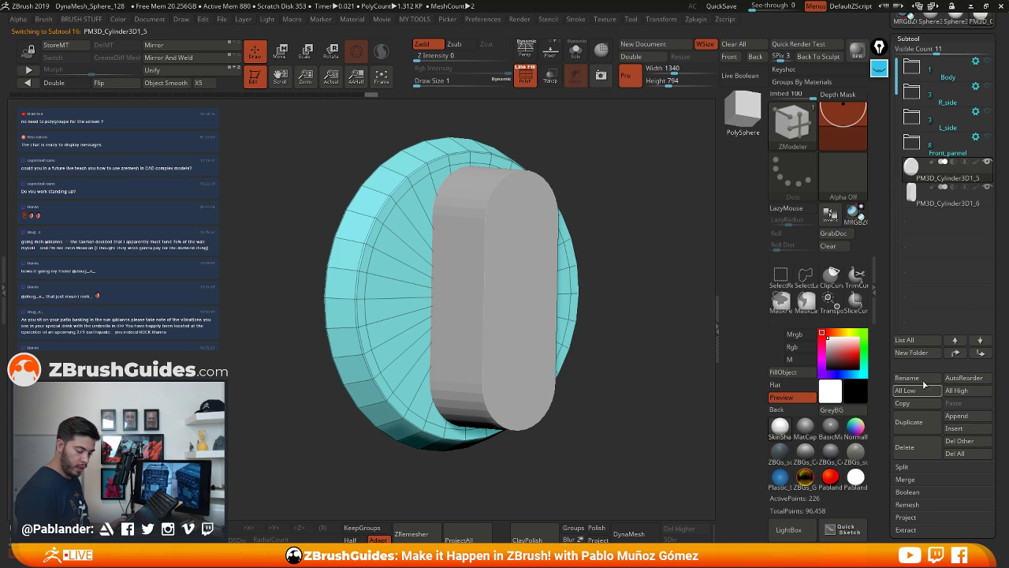
left_click(916, 354)
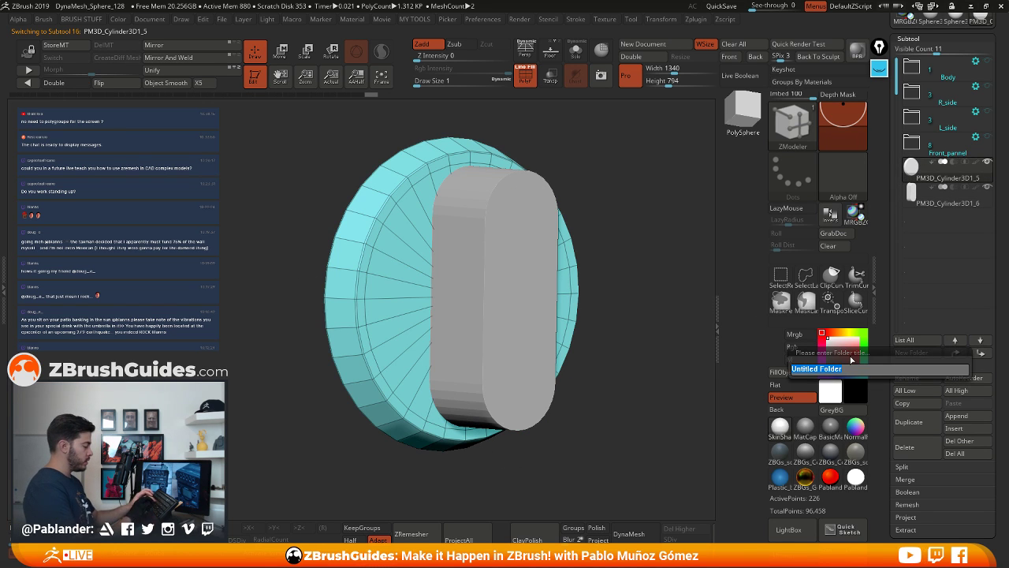
key("Return")
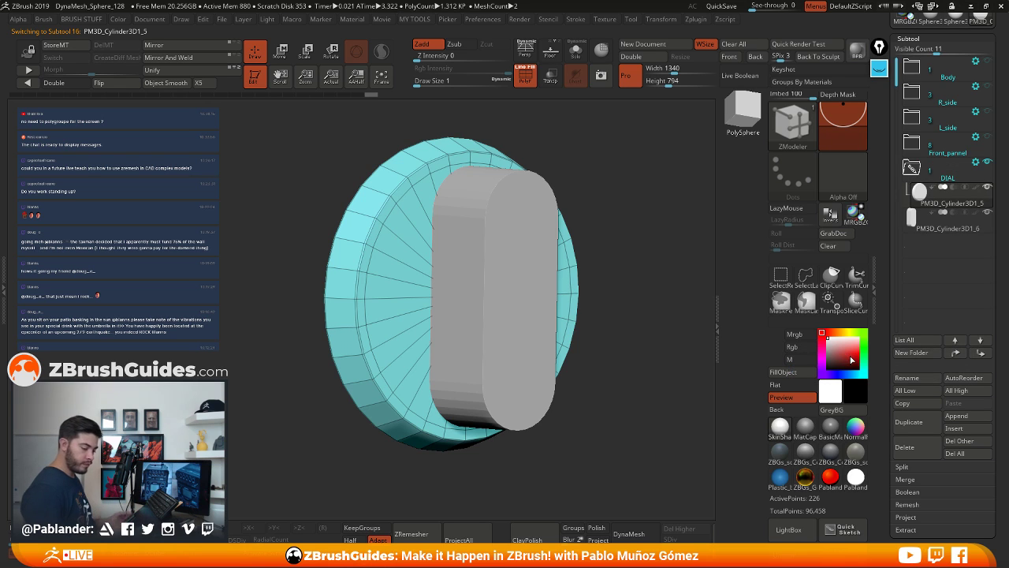
left_click_drag(940, 219, 953, 223)
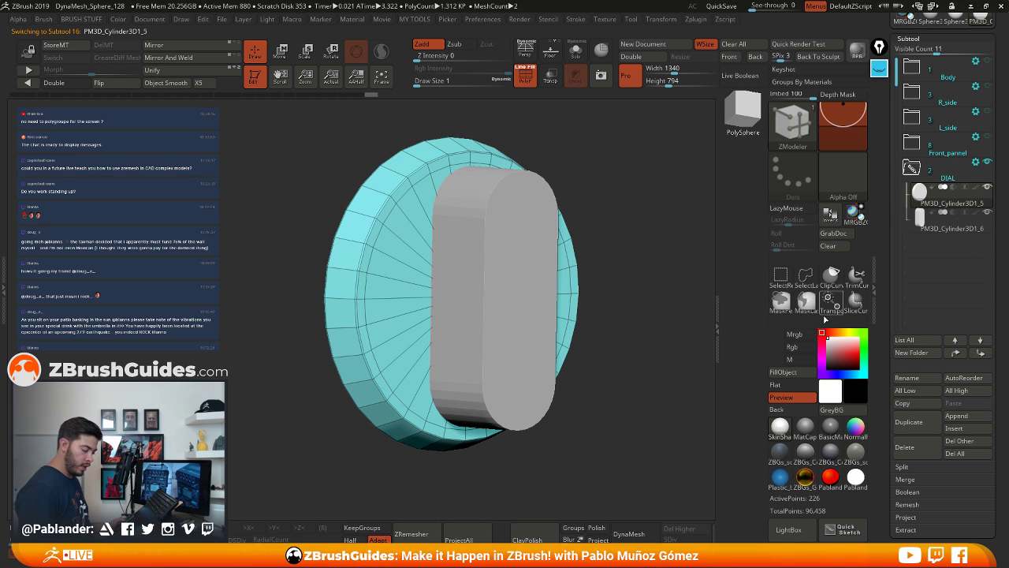
Duplicate the disc, scale the copy down to a small disc, and sink it into the capsule's front face near its upper end
mouse_move(954, 203)
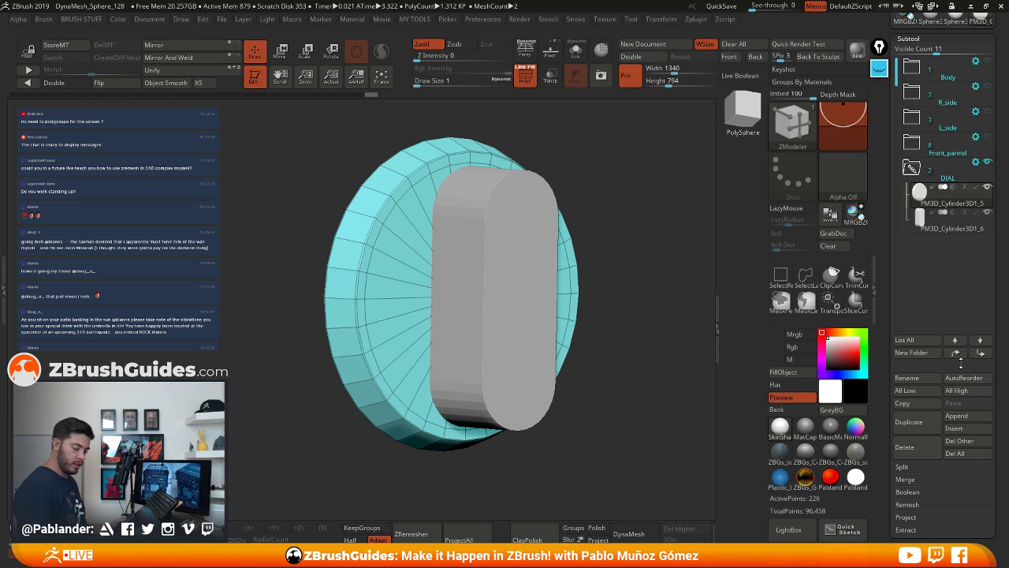
left_click(908, 422)
mouse_move(697, 346)
left_mouse_down()
mouse_move(656, 283)
mouse_move(563, 287)
left_mouse_up()
left_click(280, 52)
left_click_drag(454, 302, 460, 352)
left_click_drag(501, 300, 450, 386)
left_click_drag(576, 259, 544, 158)
left_click_drag(583, 220, 572, 278)
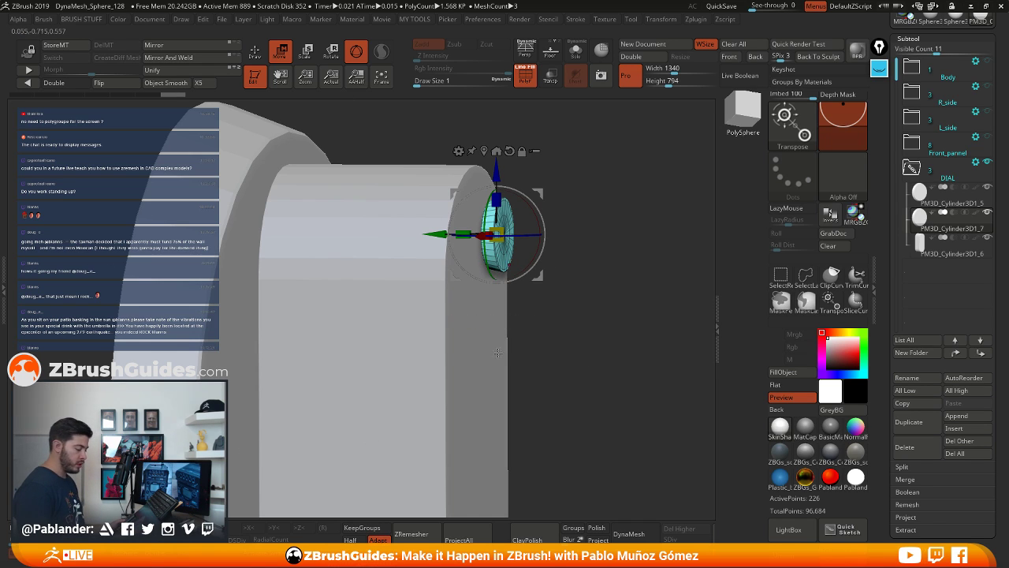
right_click_drag(471, 335, 624, 290)
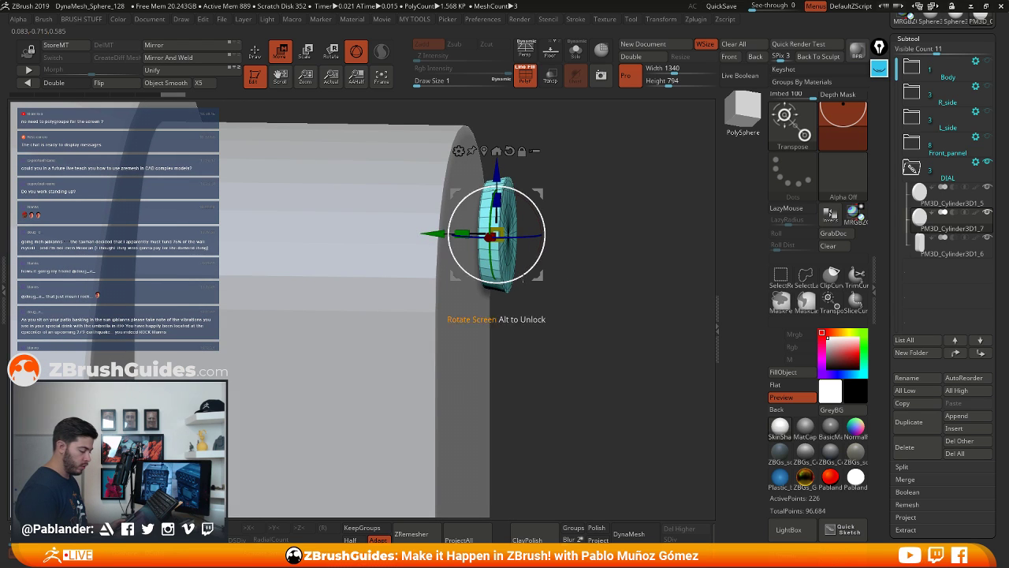
left_click_drag(433, 233, 403, 233)
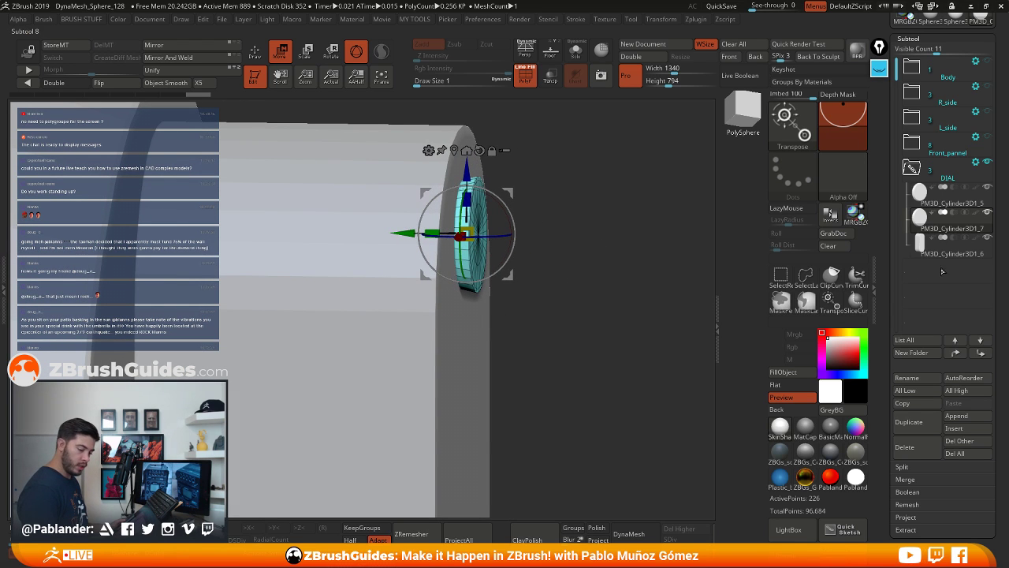
Place the small disc below the capsule in the subtool order as a subtractive part, and preview the cut with Live Boolean and PolyFrame off
left_click_drag(962, 229, 964, 251)
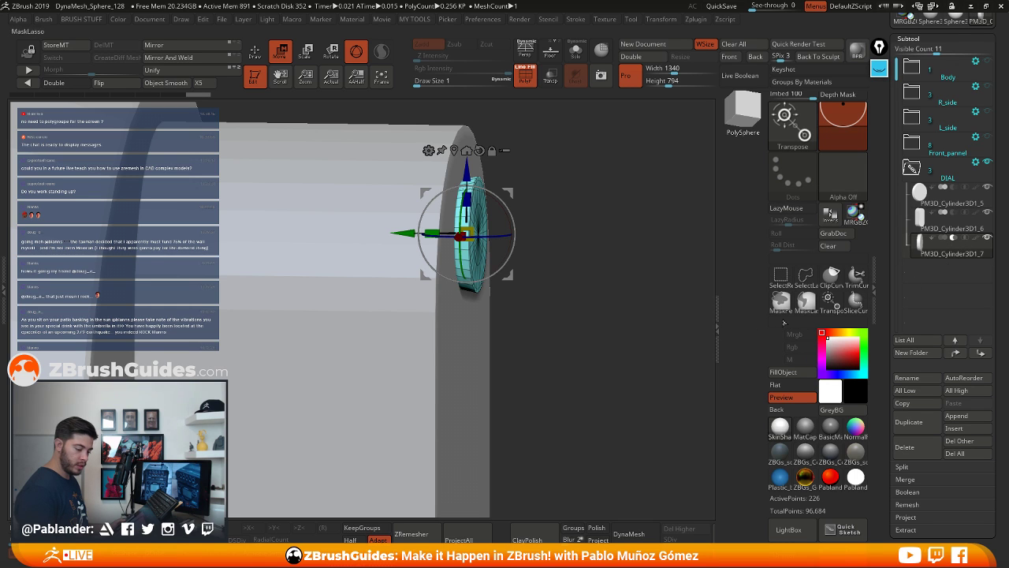
right_click_drag(625, 314, 604, 310)
left_click(526, 77)
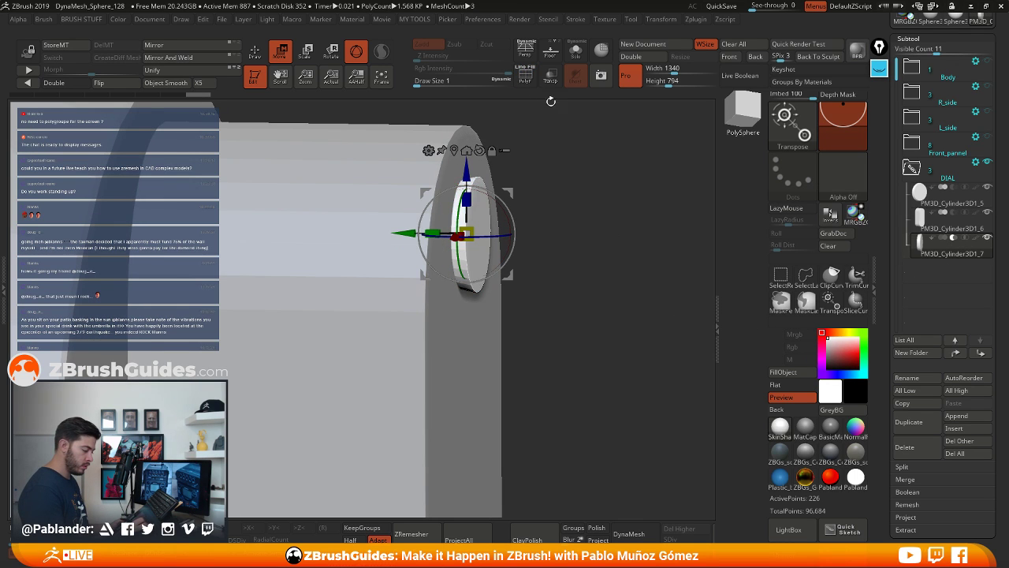
left_click_drag(551, 100, 609, 219)
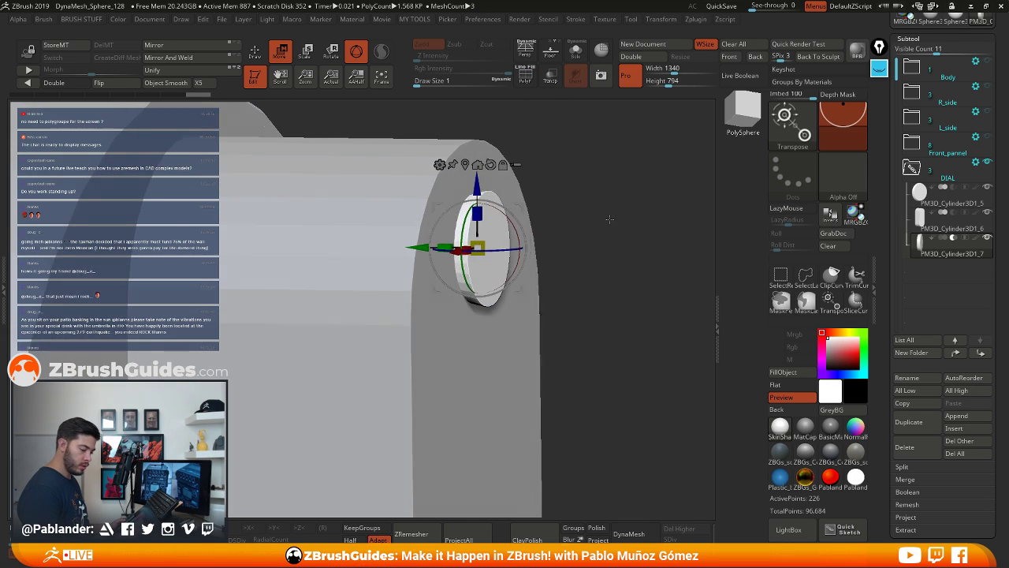
left_click(745, 78)
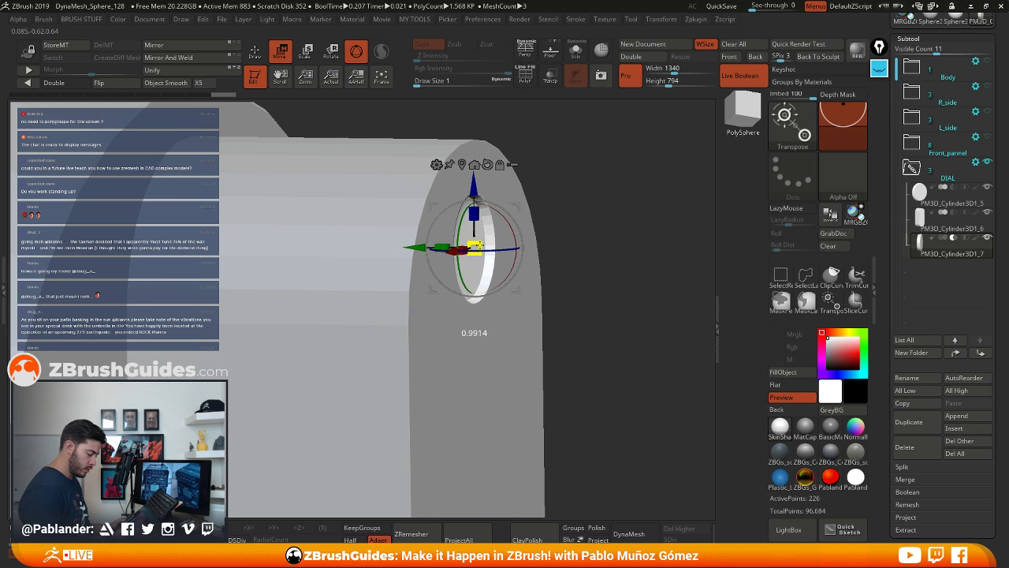
Fine-tune the small disc's size, depth and height so its round recess sits neatly within the capsule's upper rounded end
left_click_drag(480, 245, 479, 246)
left_click_drag(414, 247, 411, 247)
left_click_drag(588, 252, 581, 180, "alt")
left_click_drag(675, 265, 671, 189, "alt")
left_click_drag(602, 227, 578, 224, "shift")
left_click_drag(472, 186, 472, 191)
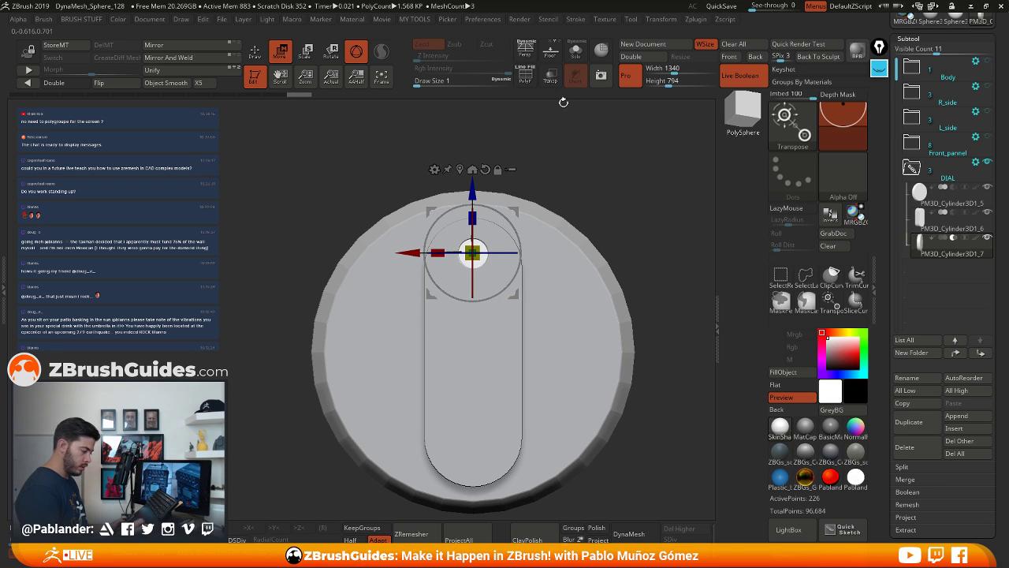
With PolyFrame showing the capsule's topology, lower the small disc slightly so its recess sits nearer the centre of the rounded end
left_click(936, 223)
key("shift+f")
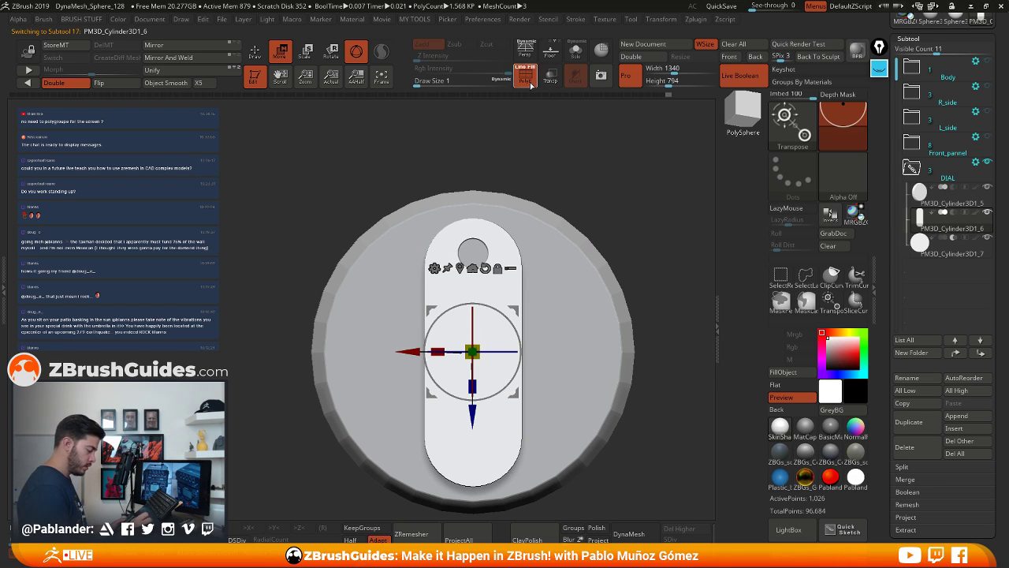
right_click_drag(548, 262, 555, 284, "ctrl")
right_click_drag(487, 277, 552, 261, "alt")
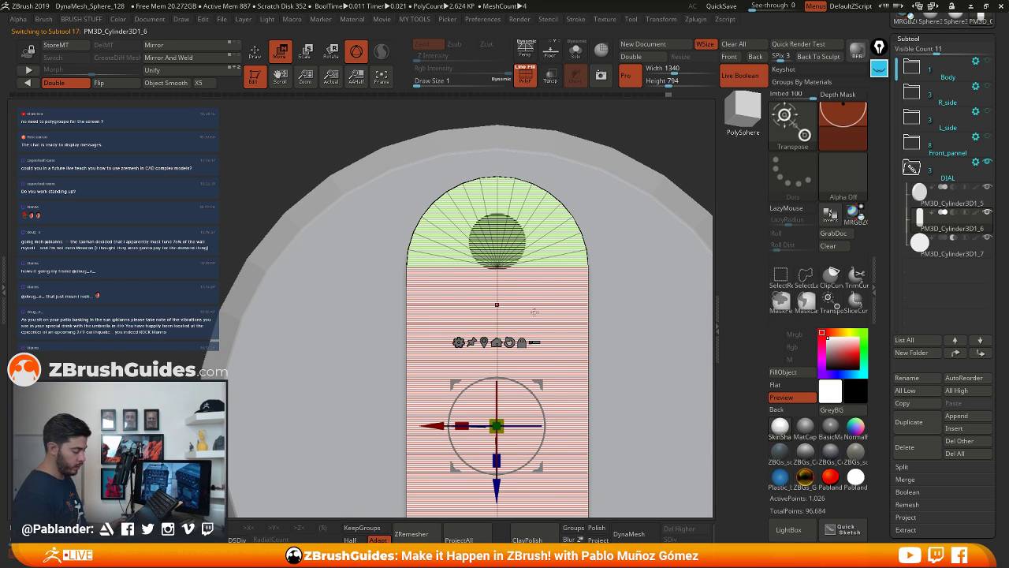
right_click_drag(502, 238, 524, 249, "ctrl")
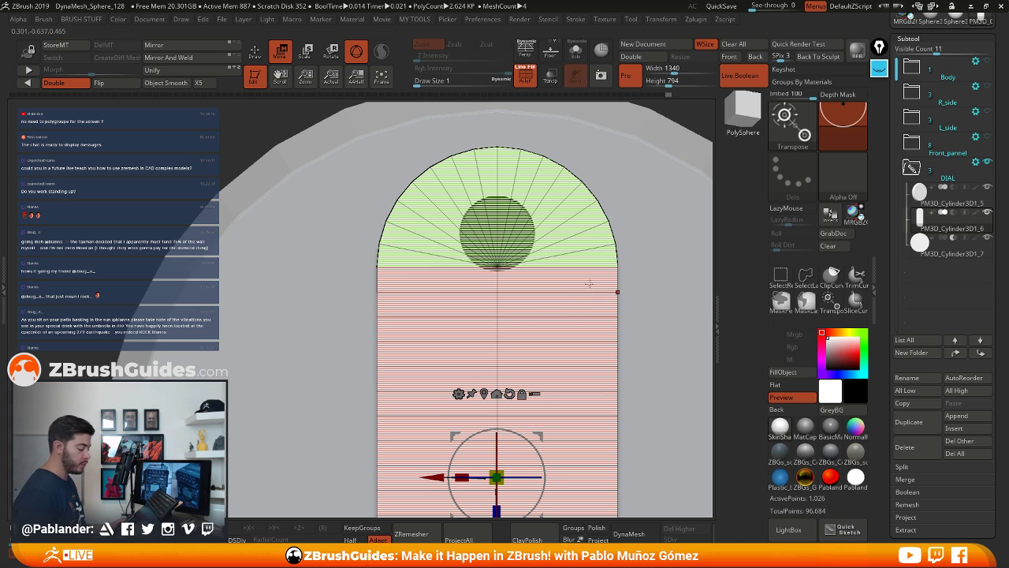
left_click(504, 181, "alt")
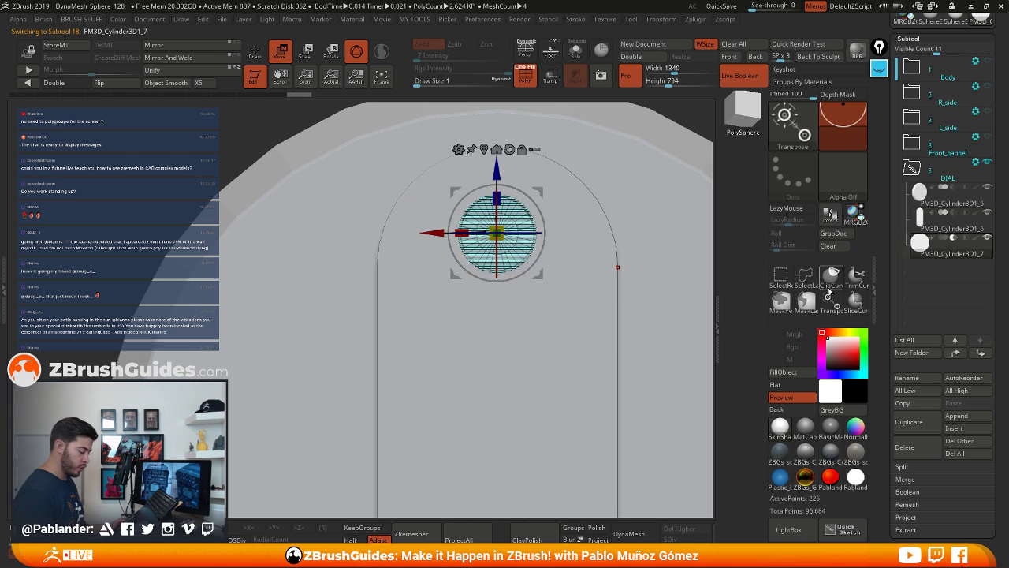
left_click_drag(501, 177, 500, 189)
left_click(539, 282, "alt")
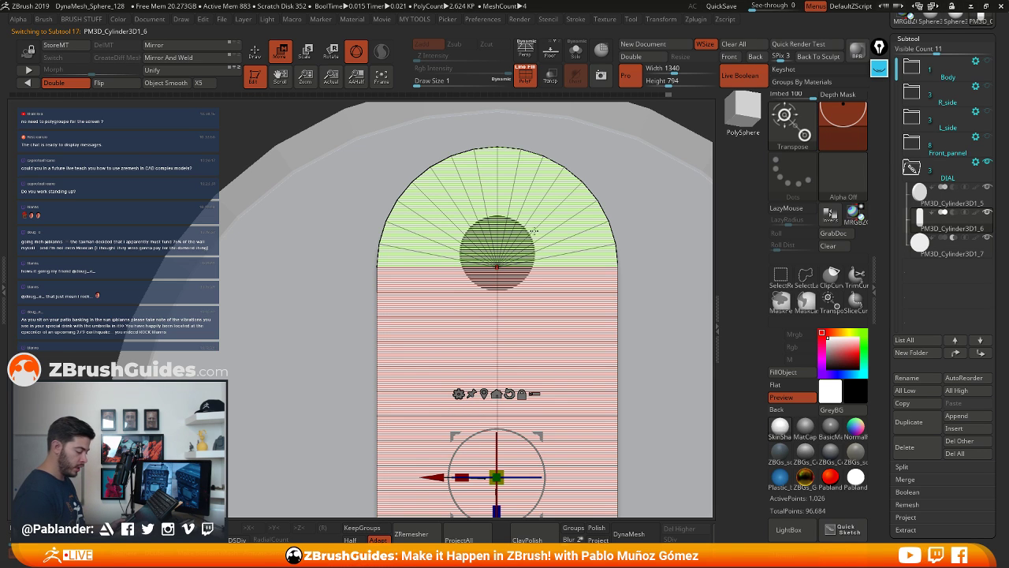
left_click(925, 254)
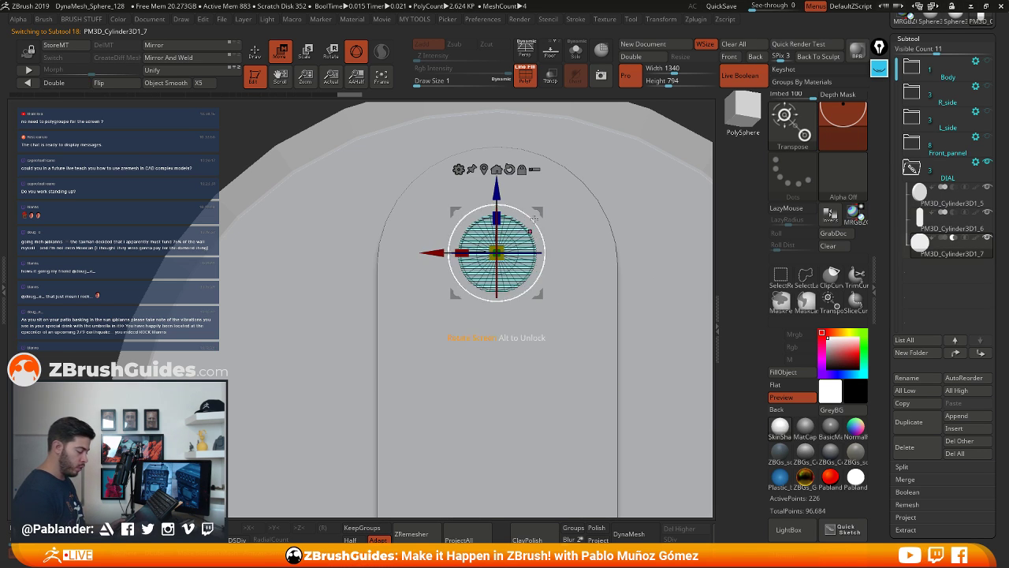
left_click(950, 229)
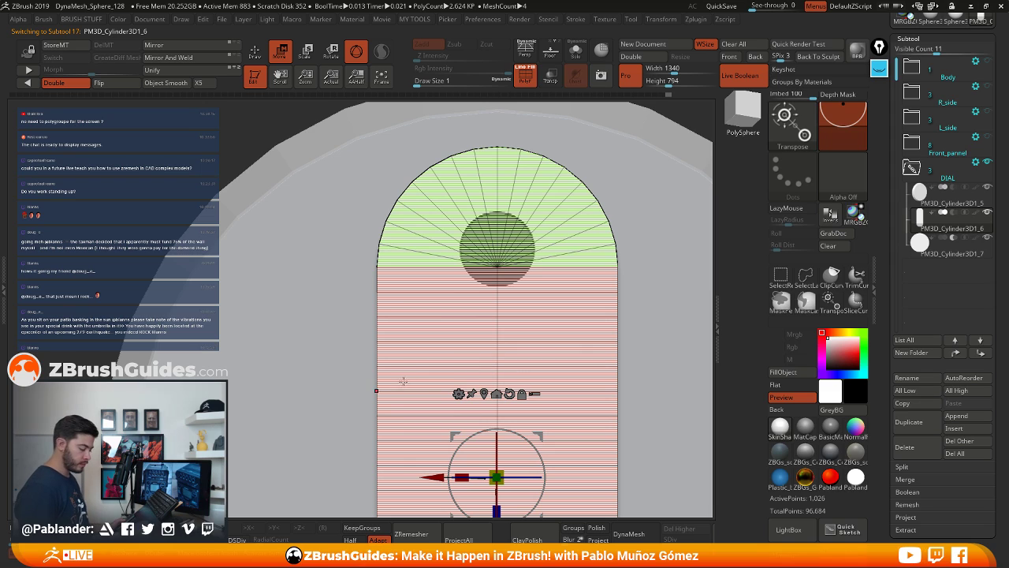
Turn off Live Boolean and isolate the small disc with Solo, showing its PolyFrame
mouse_move(926, 261)
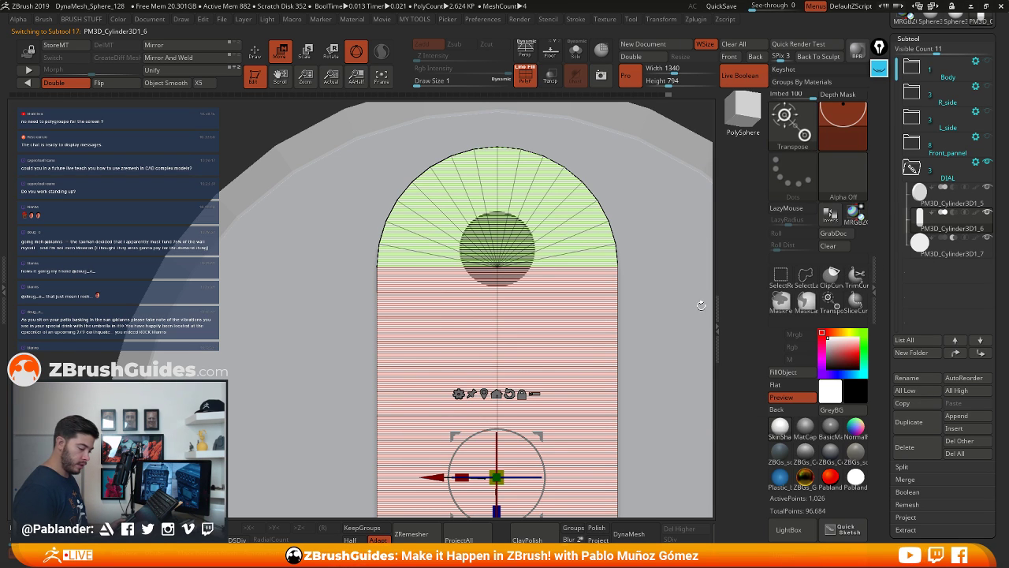
left_click(741, 80)
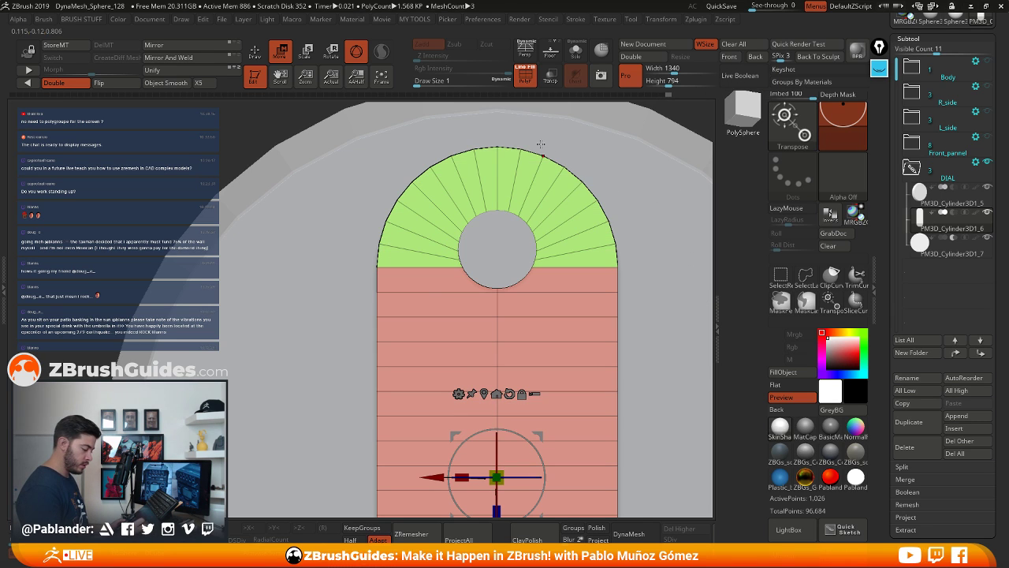
key("shift+f")
left_click(496, 264, "alt")
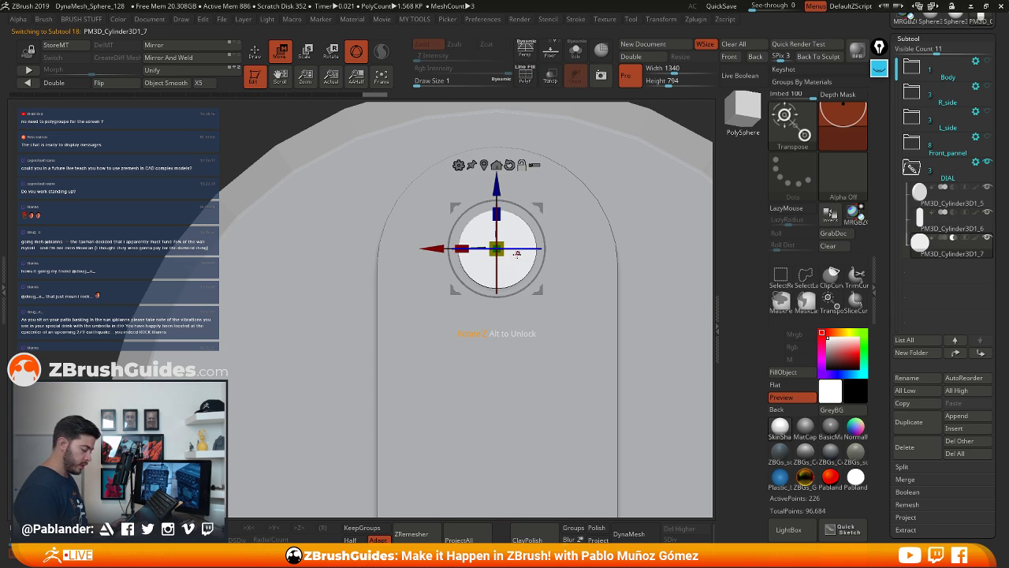
left_click(256, 54)
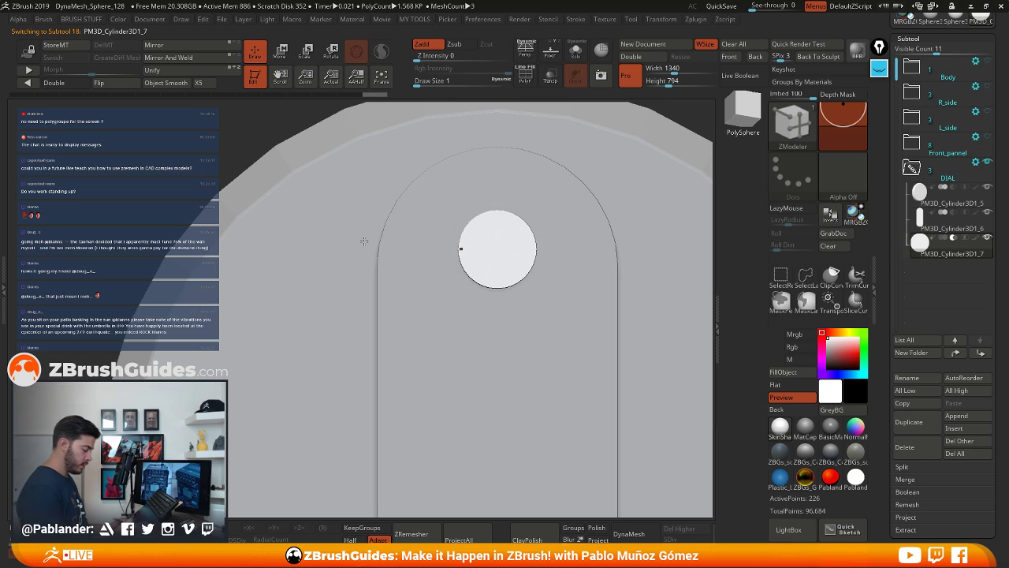
left_click(575, 52)
key("shift+f")
Isolate the faces of the small disc's rear cap, assign them their own polygroup, and show the whole disc again
left_click_drag(521, 130, 489, 290)
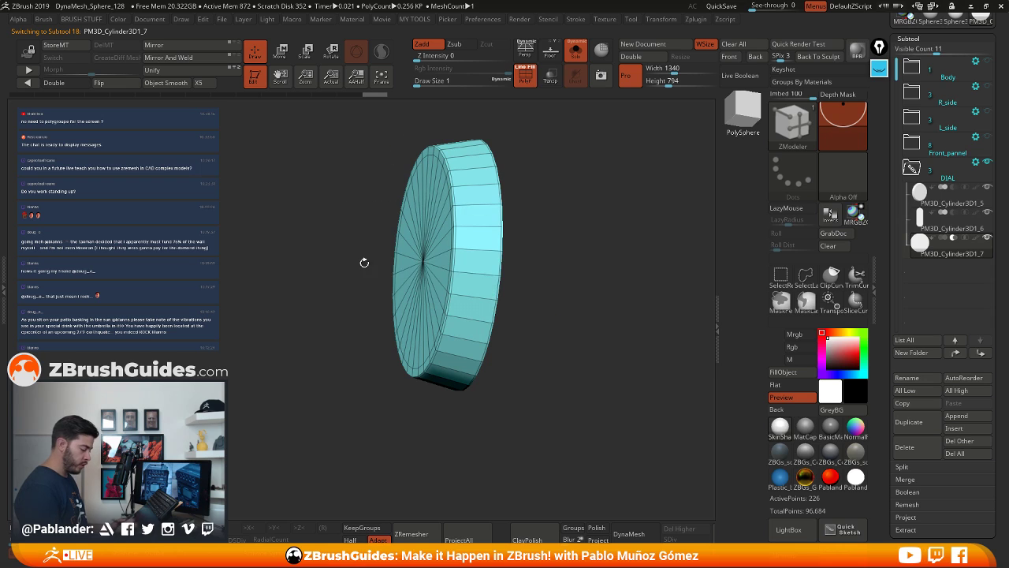
mouse_move(364, 262)
left_mouse_down()
mouse_move(497, 192)
mouse_move(499, 205)
left_mouse_up()
left_click_drag(449, 111, 544, 456, "ctrl+shift")
left_click_drag(563, 270, 525, 266)
left_click_drag(450, 119, 543, 418, "ctrl+shift")
left_click_drag(486, 179, 488, 181)
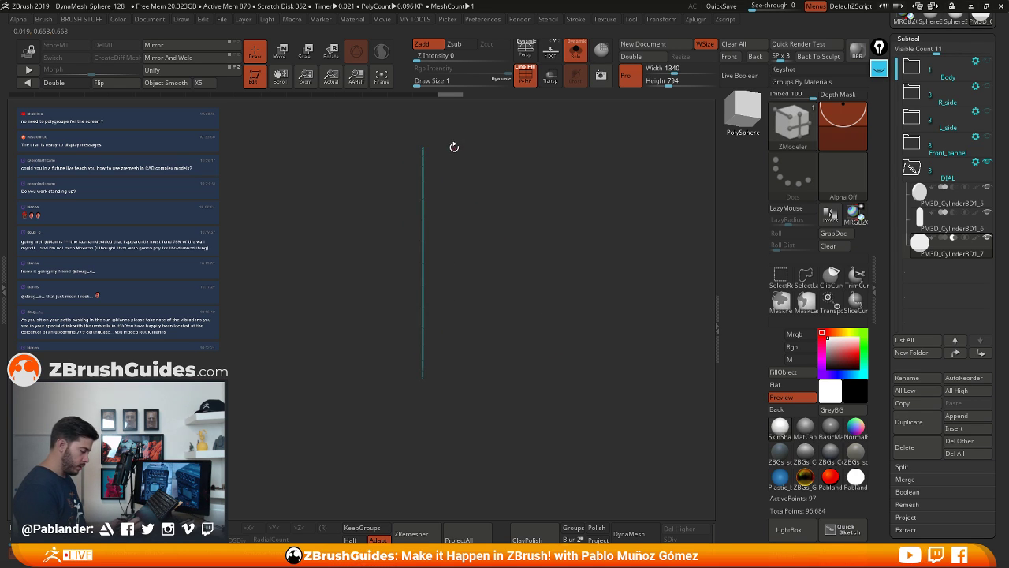
left_click_drag(453, 148, 541, 228, "alt")
left_click_drag(529, 120, 470, 491, "ctrl+shift")
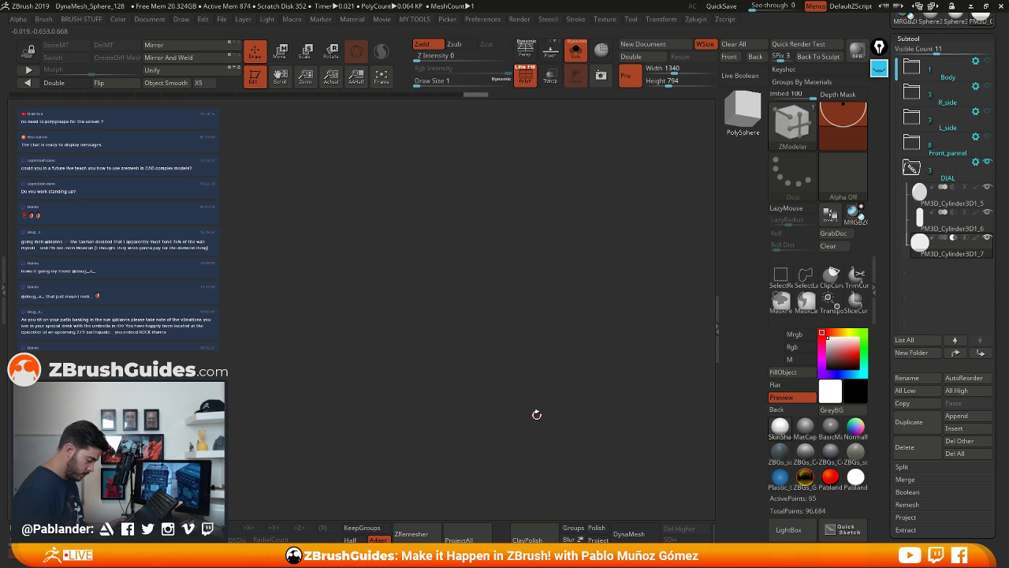
left_click_drag(537, 415, 547, 418)
key("ctrl+w")
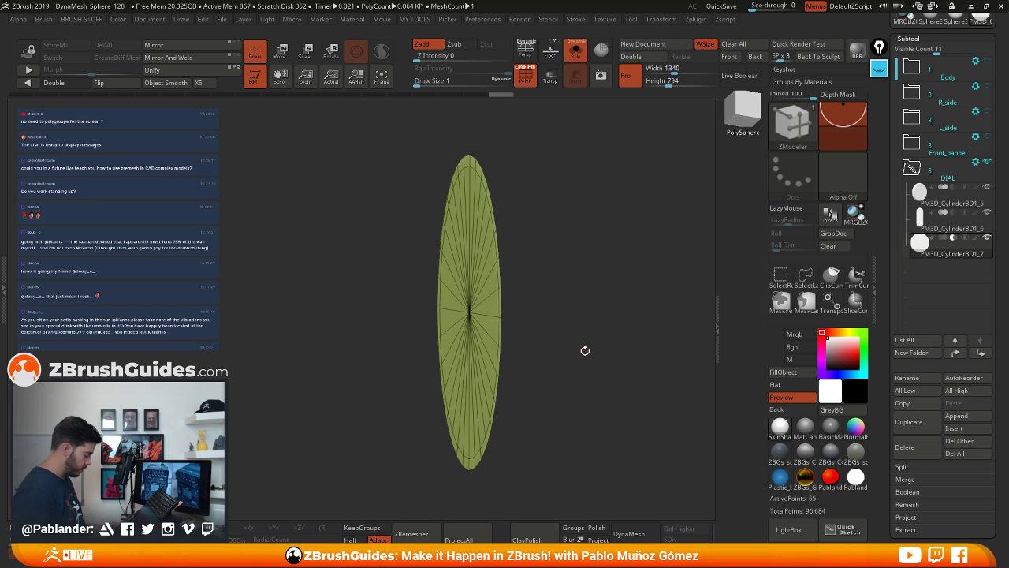
left_click(582, 379, "ctrl+shift")
Make the large disc the active subtool and frame it in the view
left_click_drag(605, 380, 597, 283, "alt")
left_click_drag(597, 284, 572, 255)
left_click_drag(554, 339, 589, 256, "alt")
left_click(951, 224)
left_click(949, 199)
key("f")
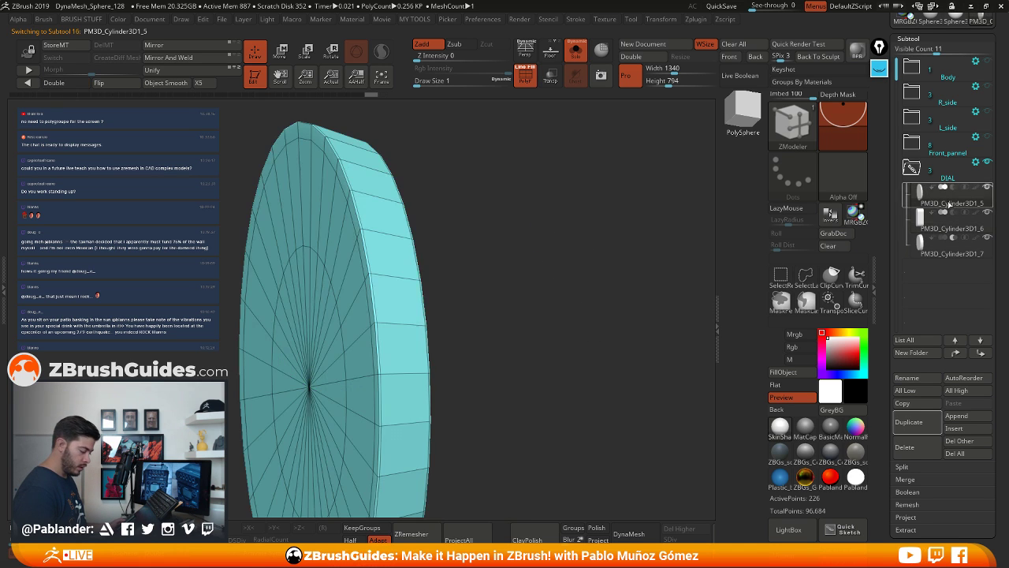
left_click_drag(616, 297, 468, 171)
left_click_drag(483, 134, 364, 460, "ctrl+shift")
left_click_drag(507, 316, 482, 308, "ctrl+shift")
left_click(525, 303, "ctrl+shift")
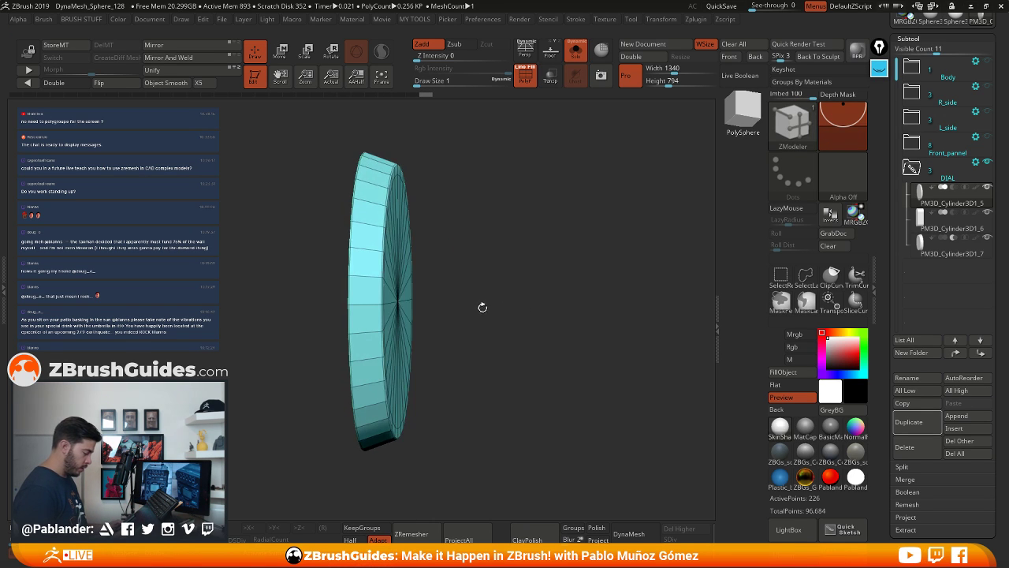
Isolate the large disc's front cap, give it a separate polygroup, and unhide the rest of the disc
left_click_drag(479, 196, 484, 207)
left_click_drag(507, 136, 396, 459, "ctrl+shift")
left_click_drag(552, 348, 543, 348)
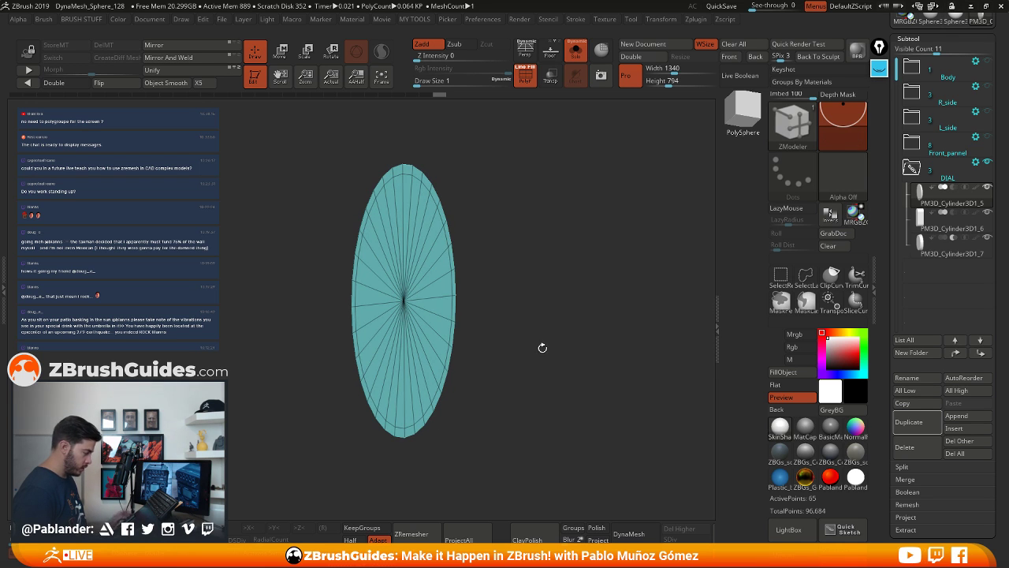
key("ctrl+w")
left_click(558, 316, "ctrl+shift")
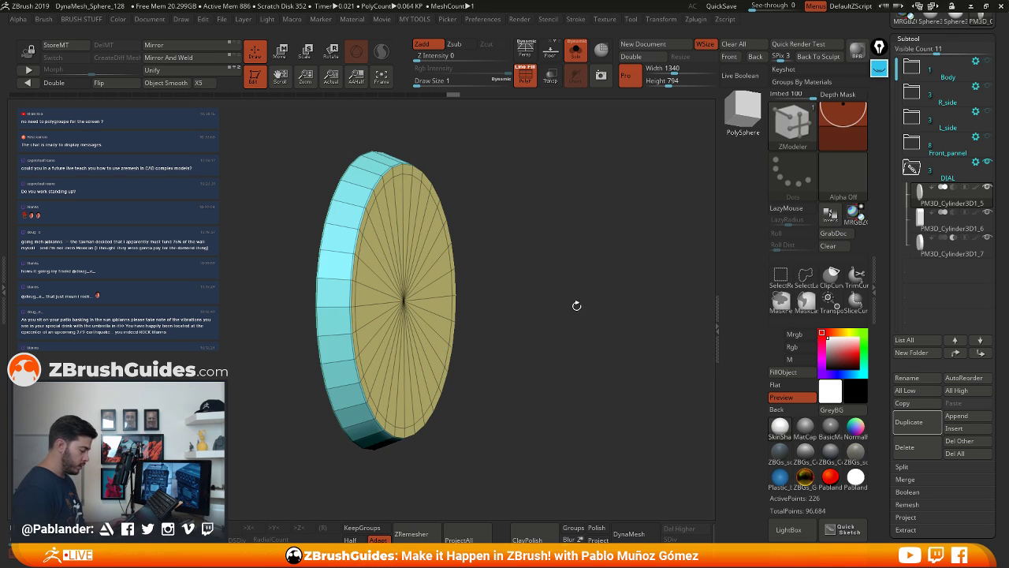
left_click_drag(577, 306, 568, 352)
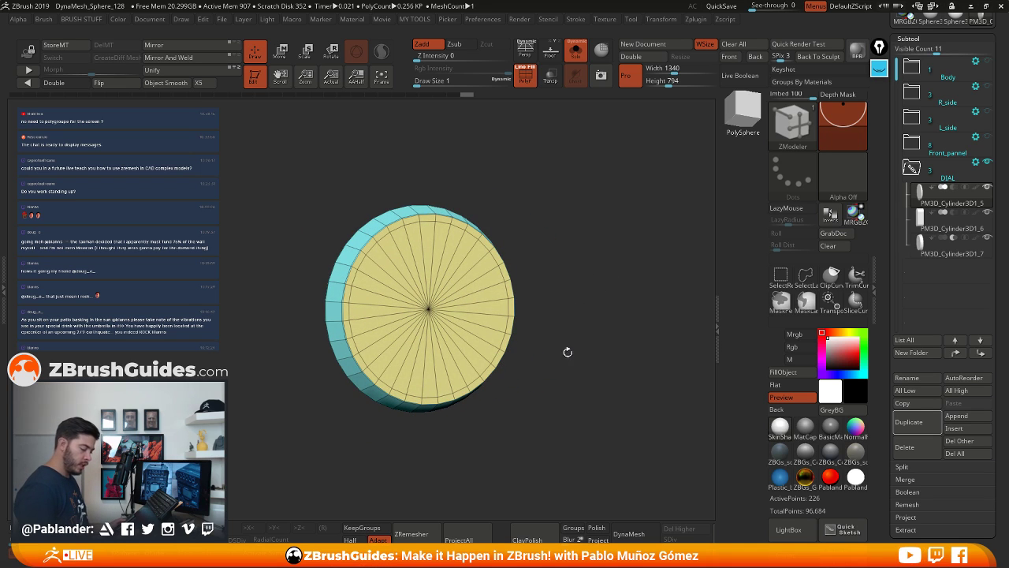
Examine the small disc and the large disc from the front, checking their polygroups and segments
left_click(954, 251)
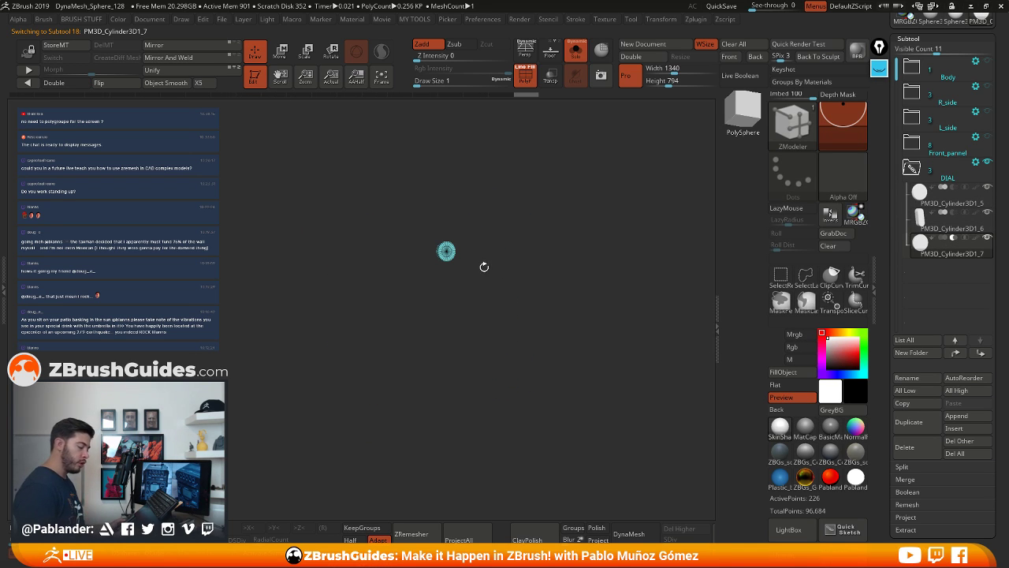
left_click_drag(531, 240, 555, 336, "alt")
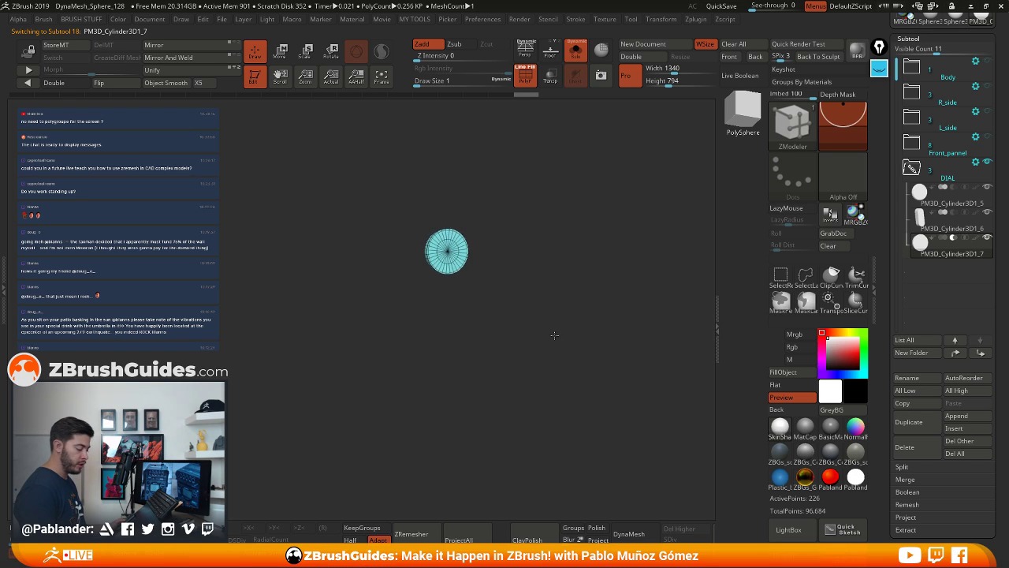
left_click_drag(526, 270, 575, 267, "alt")
left_click_drag(602, 336, 546, 322)
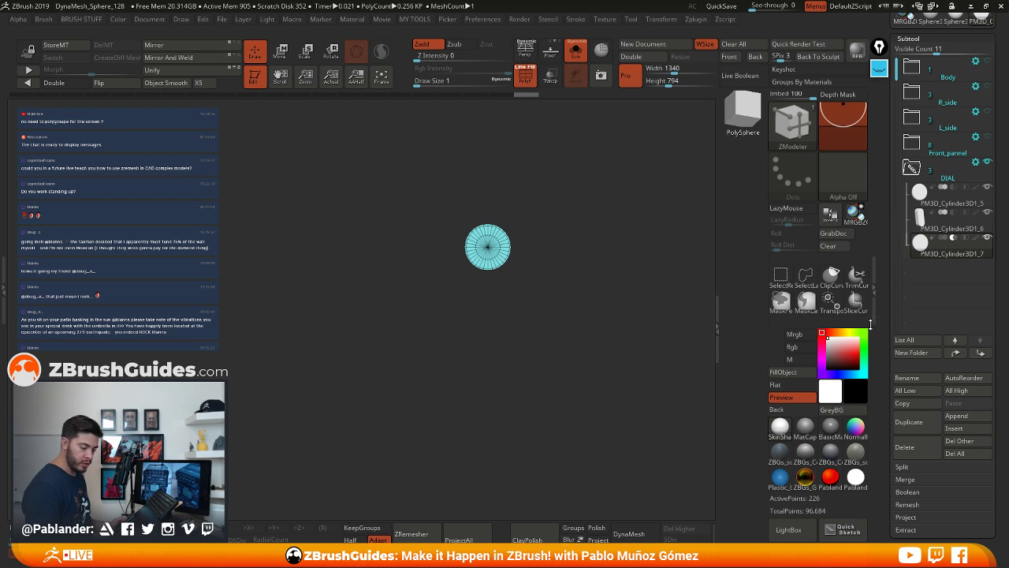
scroll(973, 199, "down", 1)
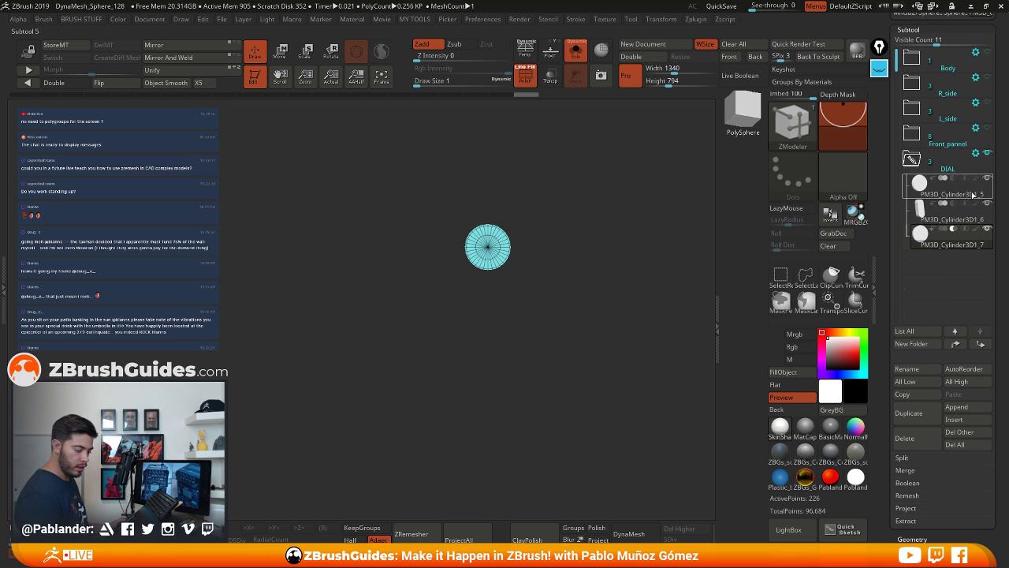
left_click(972, 195)
left_click(971, 216)
left_click(969, 194)
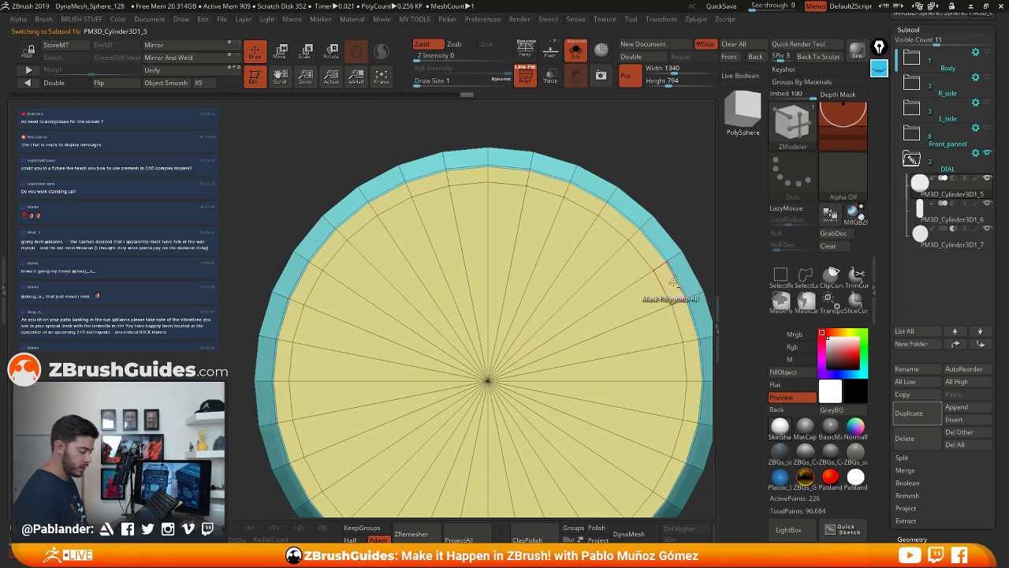
right_click_drag(674, 282, 647, 276, "ctrl")
right_click_drag(646, 276, 562, 233, "alt")
left_click_drag(667, 290, 659, 286)
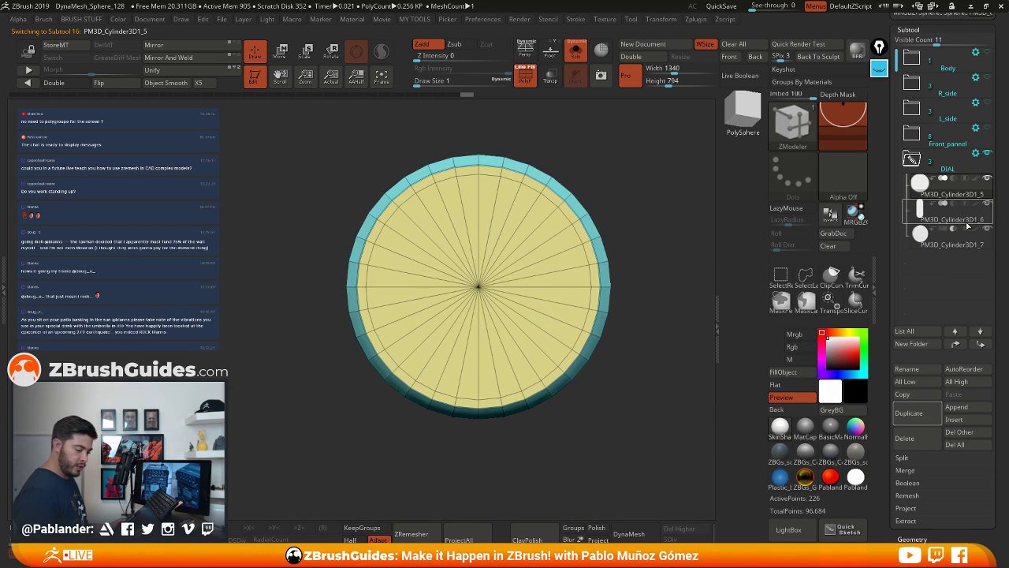
Bring back the full dial preview with Live Boolean on and Solo and PolyFrame off, and collapse the DIAL folder
left_click(739, 75)
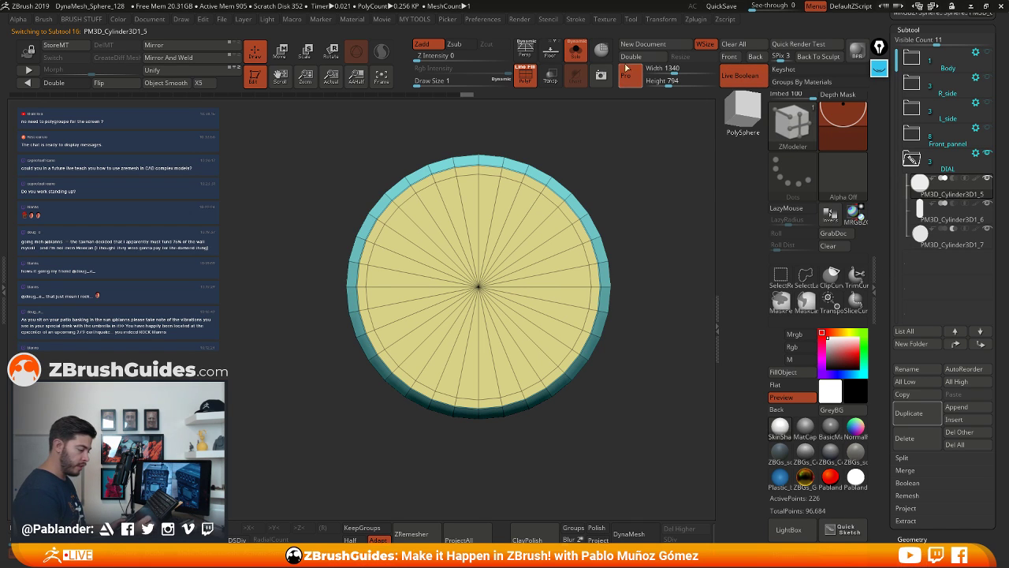
left_click(577, 52)
left_click(911, 160)
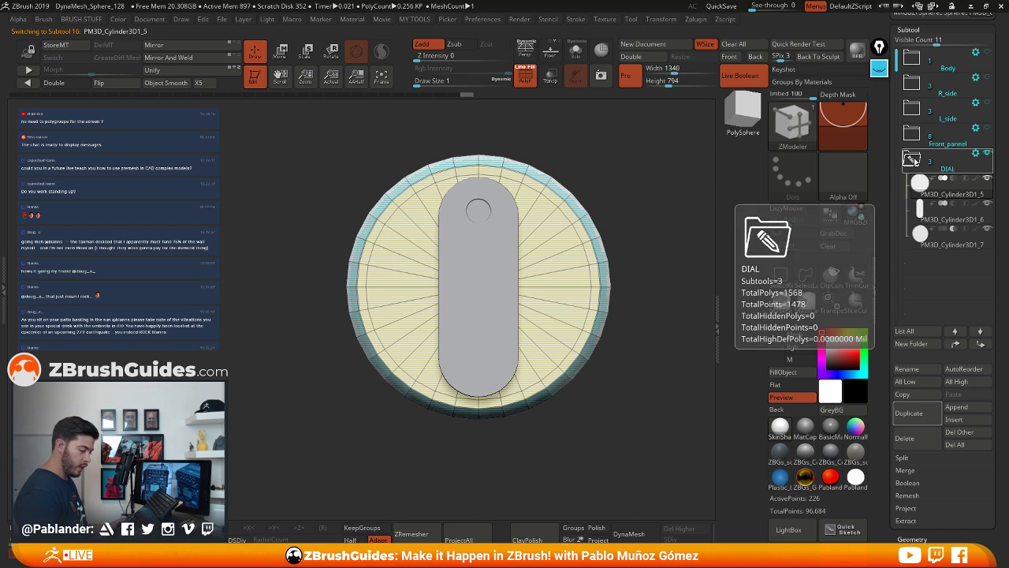
left_click(525, 76)
View the assembled dial straight from the front and switch its material to the MatCap one
left_click_drag(608, 252, 638, 230)
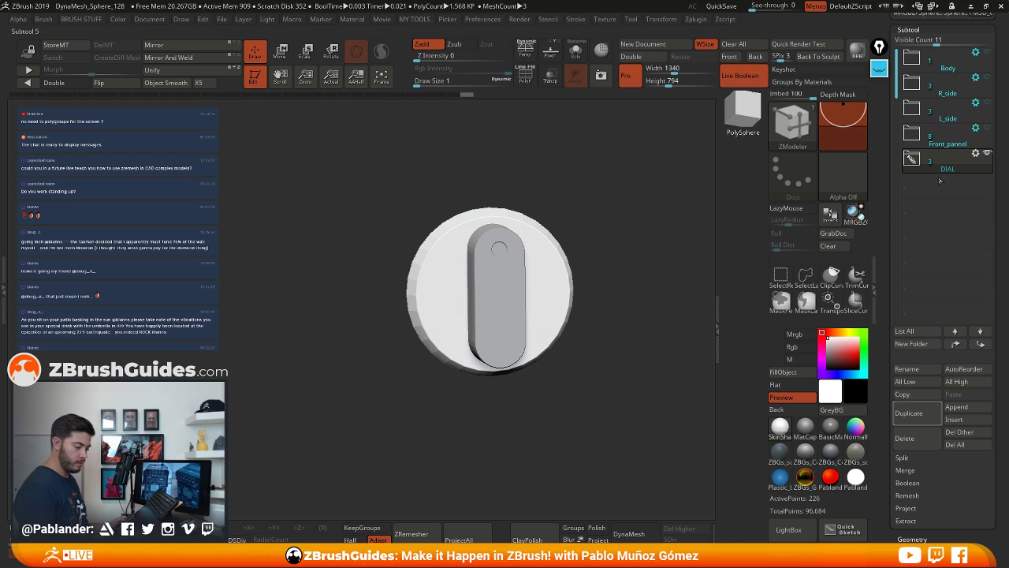
left_click_drag(660, 252, 653, 244)
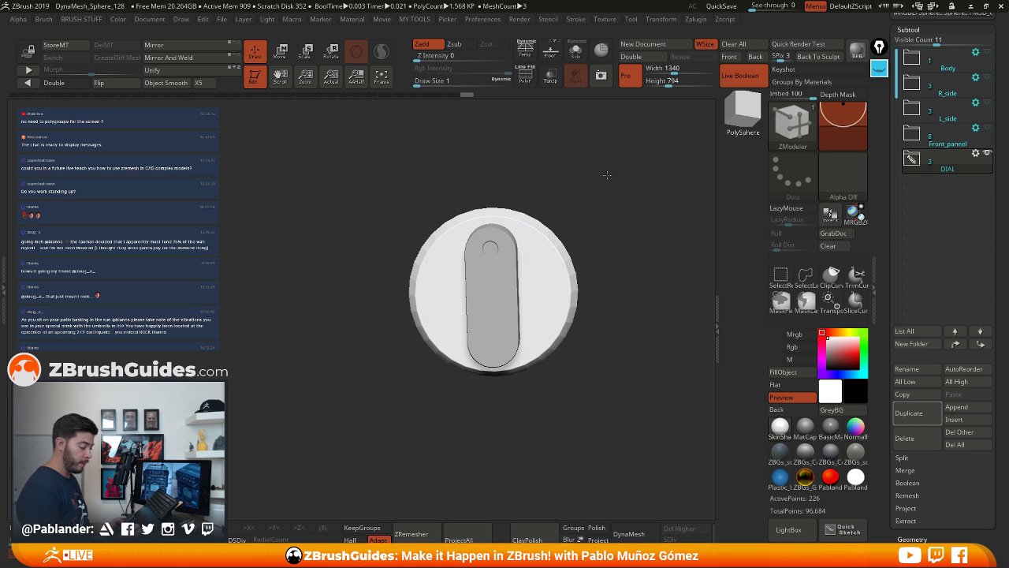
left_click_drag(607, 175, 607, 181, "shift")
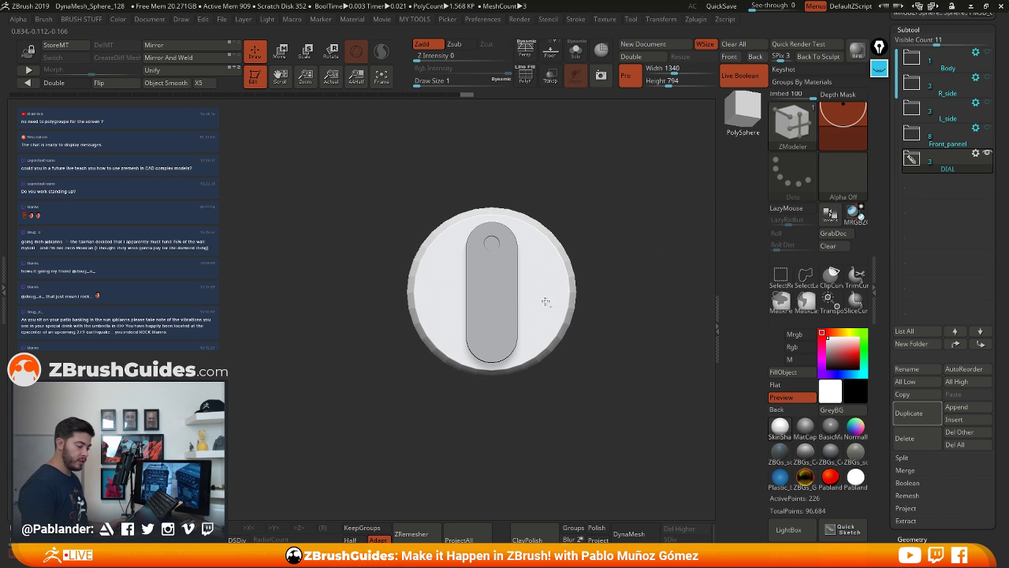
right_click_drag(568, 302, 623, 300, "ctrl")
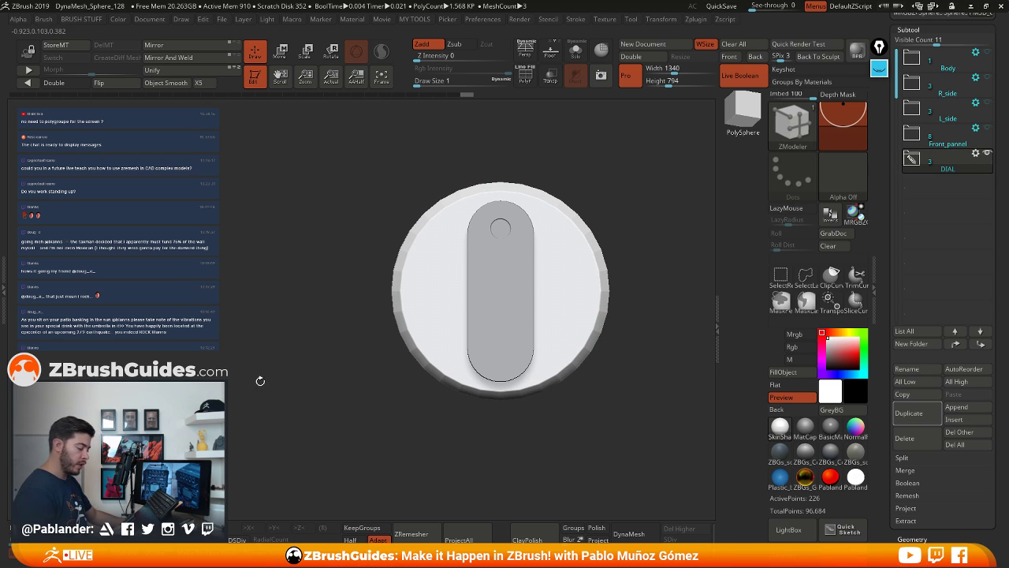
left_click(805, 431)
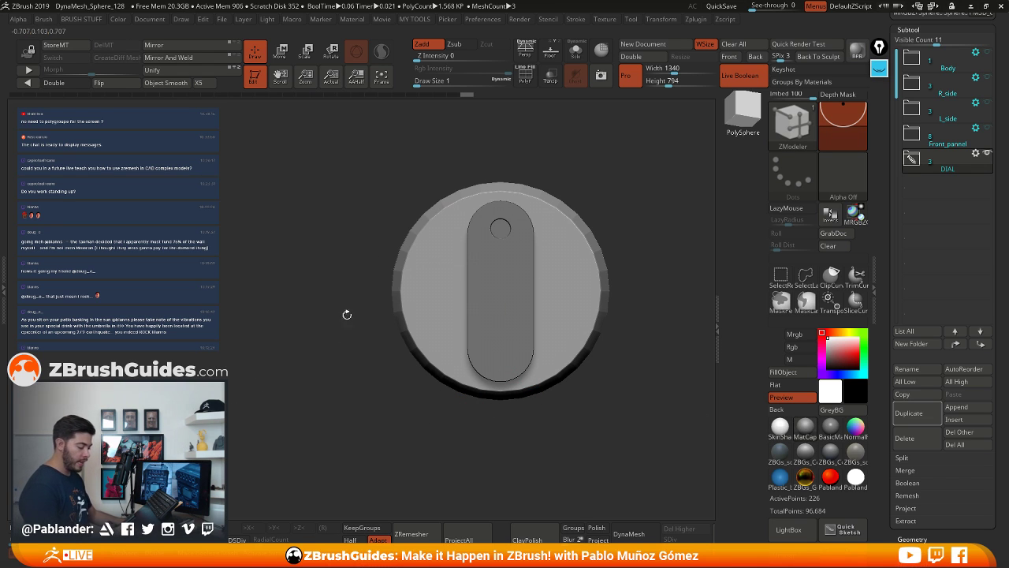
Step back through the undo history to inspect the large disc's cap with PolyFrame on, and restore the full dial state
left_click_drag(635, 295, 632, 265, "alt")
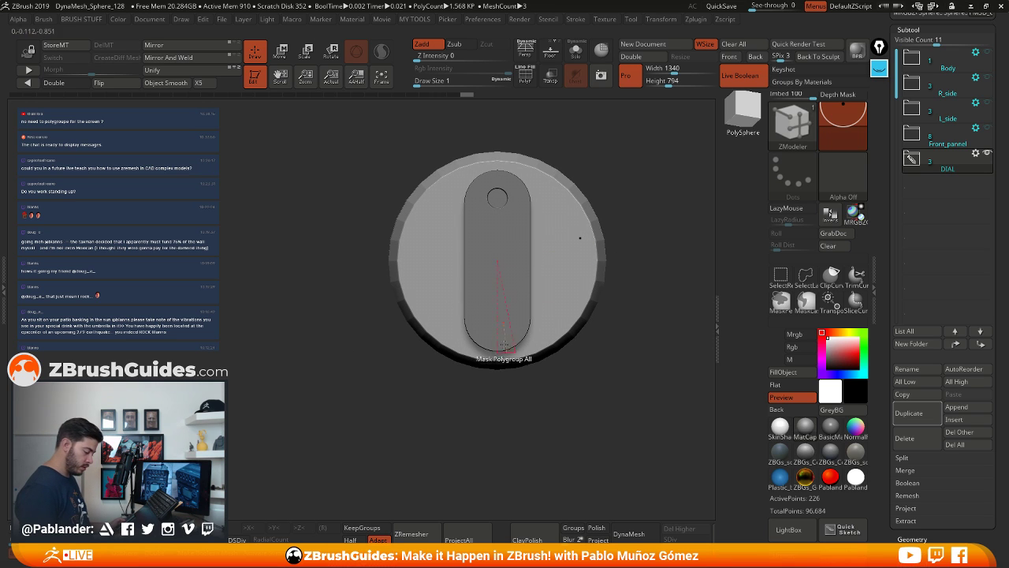
key("ctrl+z")
key("ctrl+z")
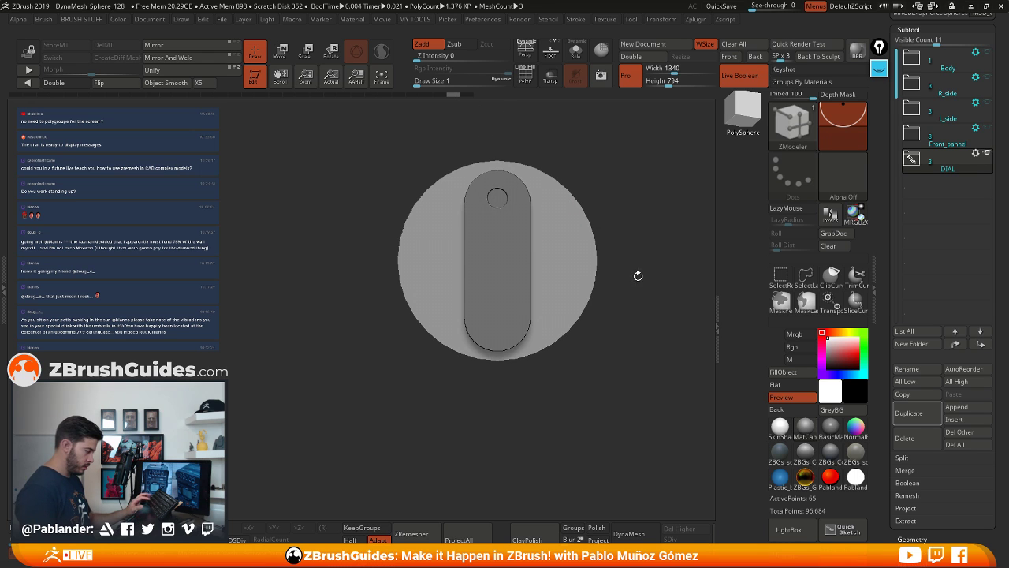
key("shift+f")
left_click_drag(635, 304, 552, 197)
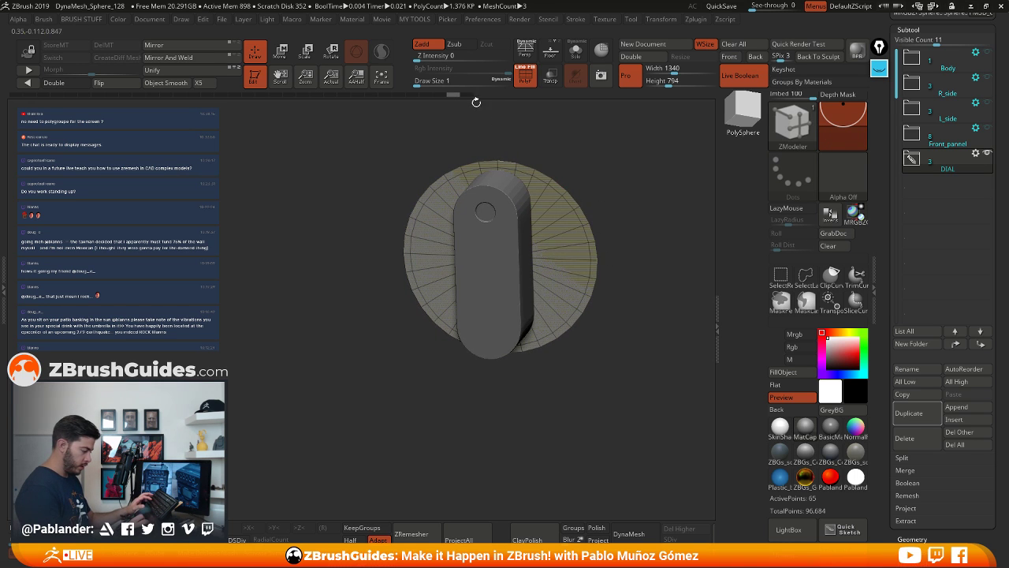
left_click(467, 95)
left_click_drag(656, 247, 666, 232)
Switch to the Move brush and turn PolyFrame off
key("b")
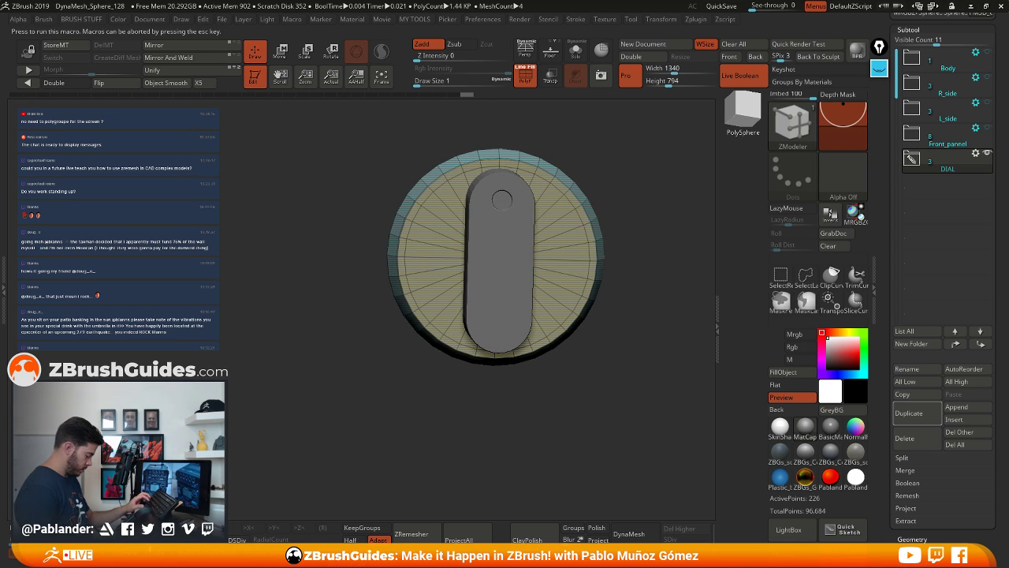
key("m")
key("v")
key("shift+f")
Turn on the Dynamic Subdivision preview for the large disc and check its smoothed rim from the front
mouse_move(664, 368)
left_mouse_down()
mouse_move(681, 359)
mouse_move(682, 328)
left_mouse_up()
key("space")
left_click_drag(688, 290, 707, 305, "shift")
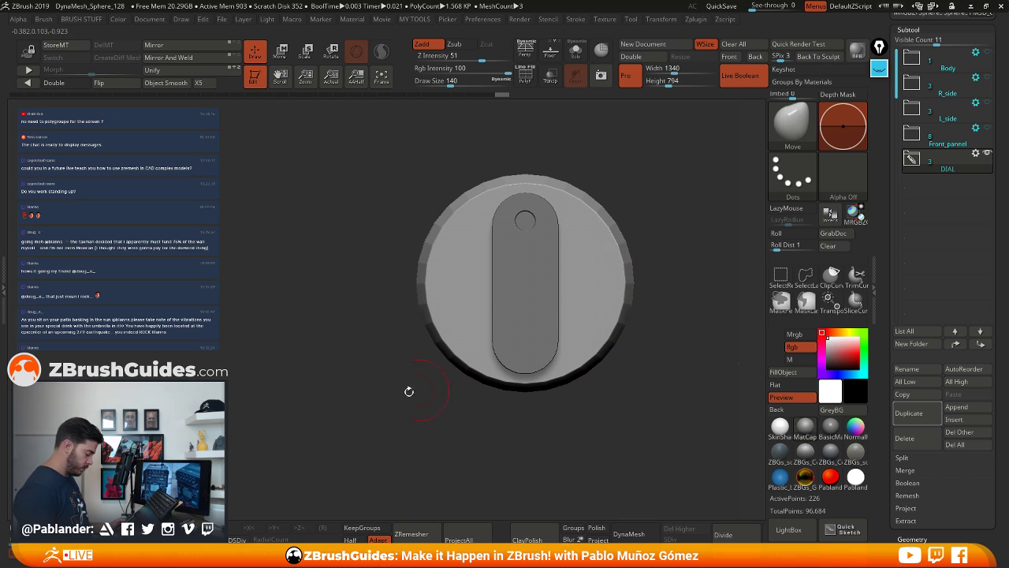
key("d")
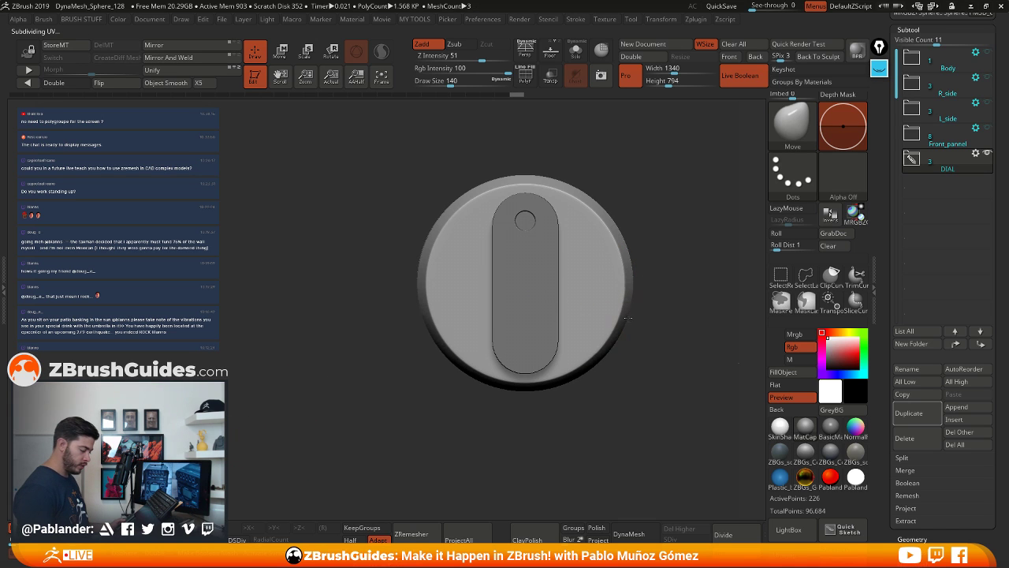
left_click_drag(626, 317, 646, 318)
right_click_drag(543, 190, 562, 274)
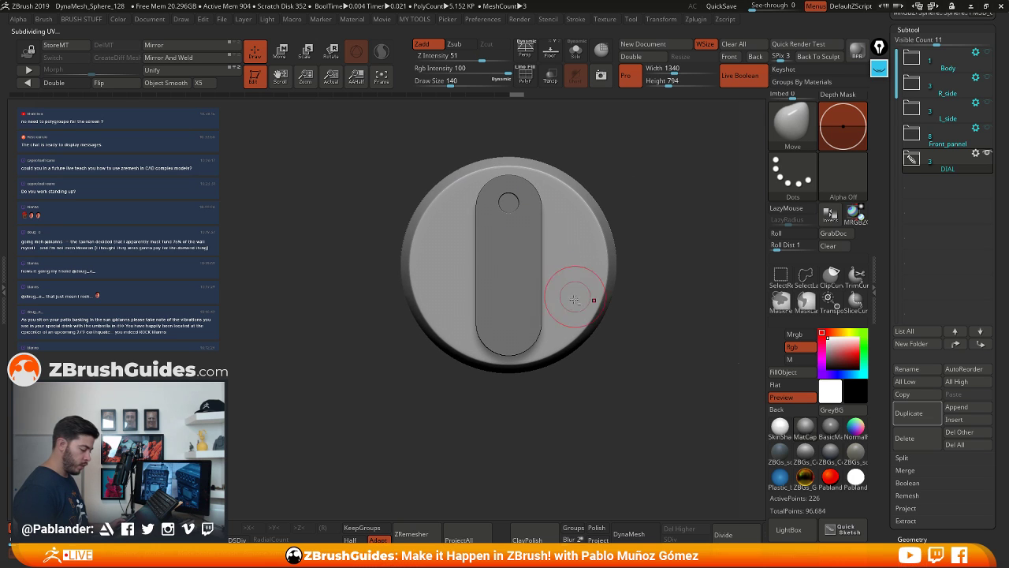
Make the dial's capsule the active subtool and turn on its Dynamic Subdivision preview
left_click(509, 242, "alt")
right_click_drag(626, 261, 645, 284)
key("ctrl+d")
key("ctrl+d")
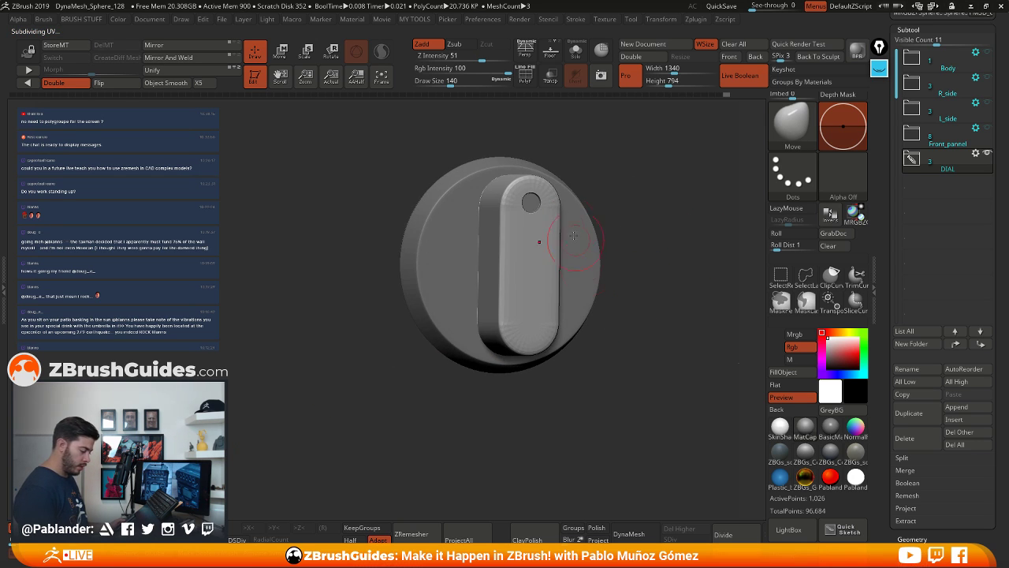
Inspect the capsule's smoothed edges up close, turn on PolyFrame, and isolate the capsule with Solo
right_click_drag(532, 175, 587, 276, "ctrl")
right_click_drag(587, 275, 591, 251)
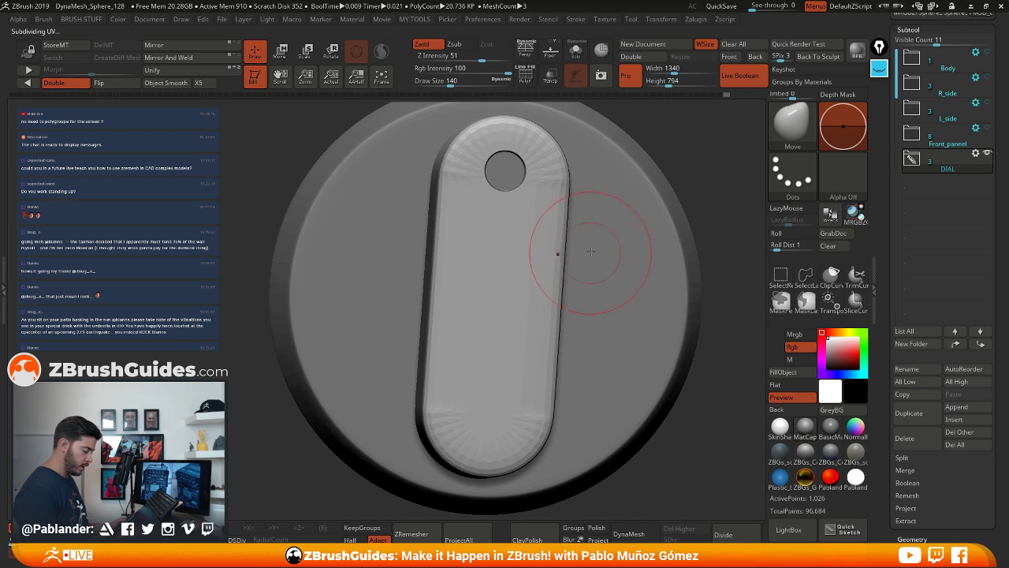
key("shift+f")
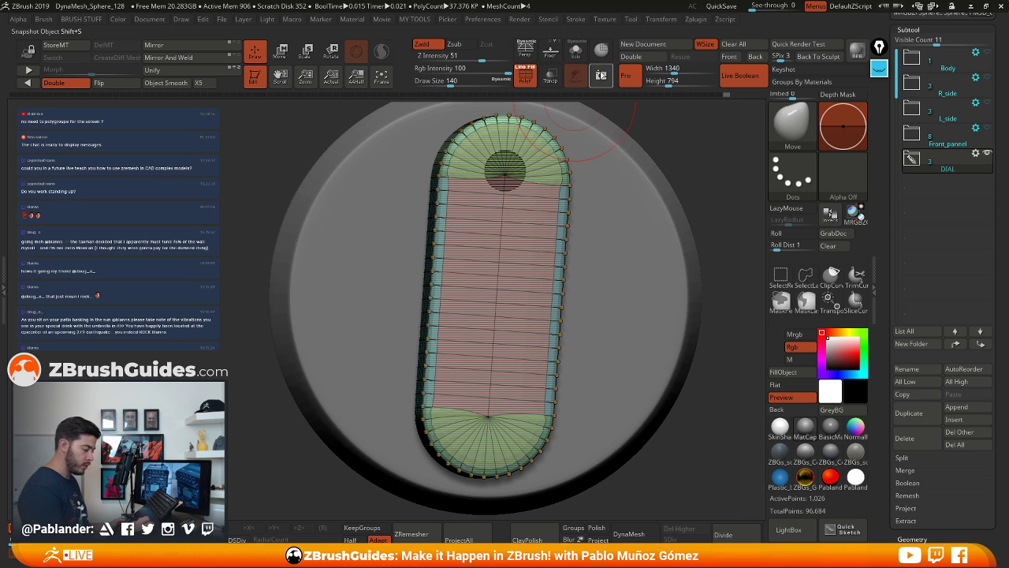
left_click(576, 51)
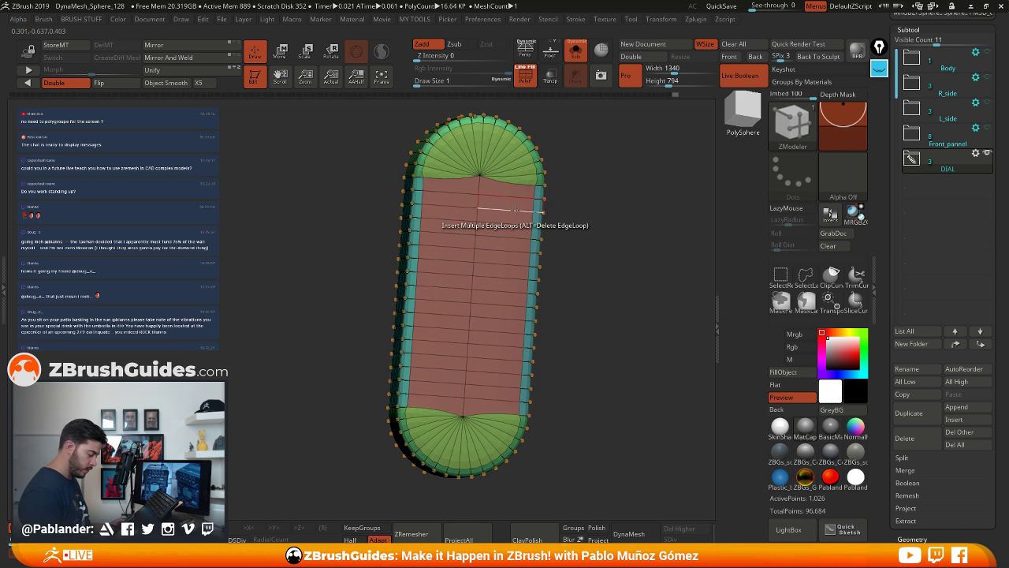
Insert an edge loop around the capsule's front face with ZModeler, checking its placement against the smoothed preview
key("space")
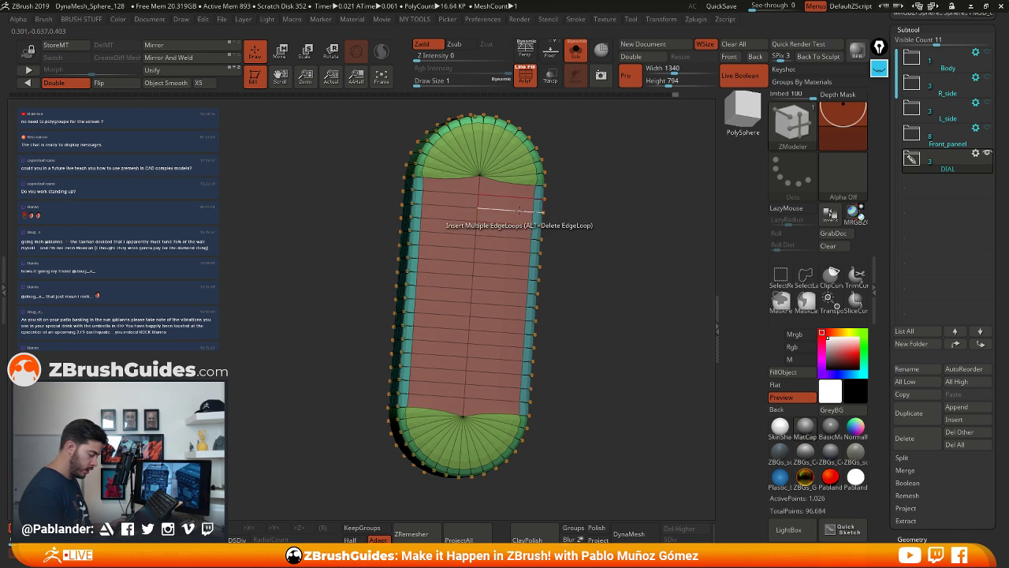
key("ctrl+d")
left_click_drag(587, 214, 582, 220)
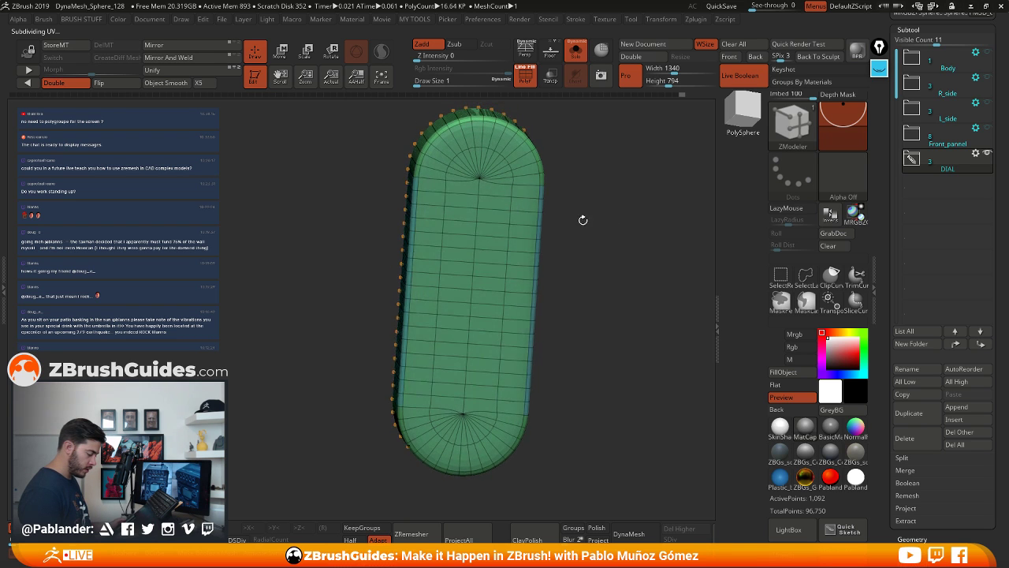
key("space")
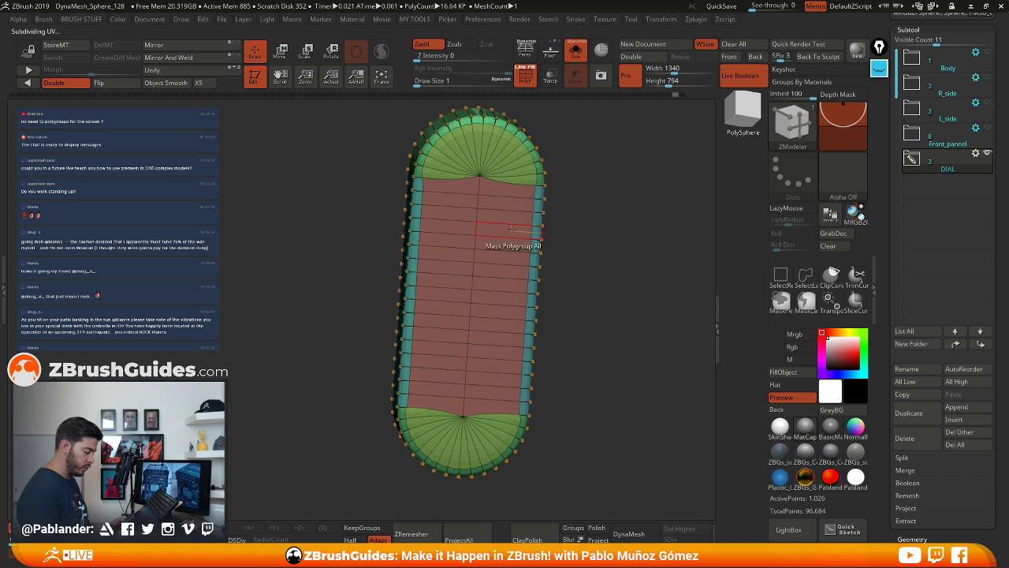
left_click(510, 223)
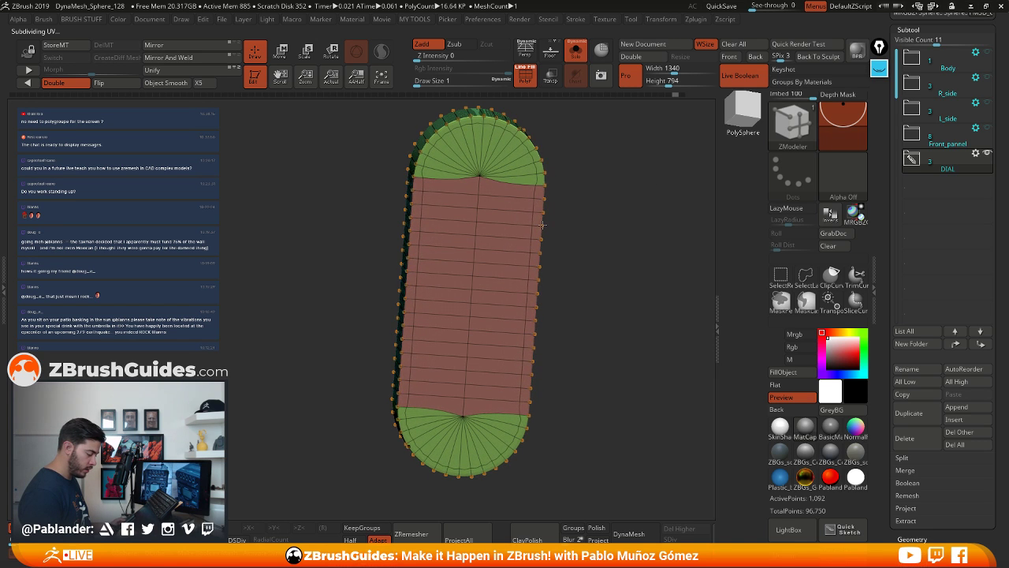
Insert lengthwise edge loops on the dial's handle, and show the whole dial again without Solo and polyframe
left_click_drag(568, 219, 592, 208)
left_click(504, 198)
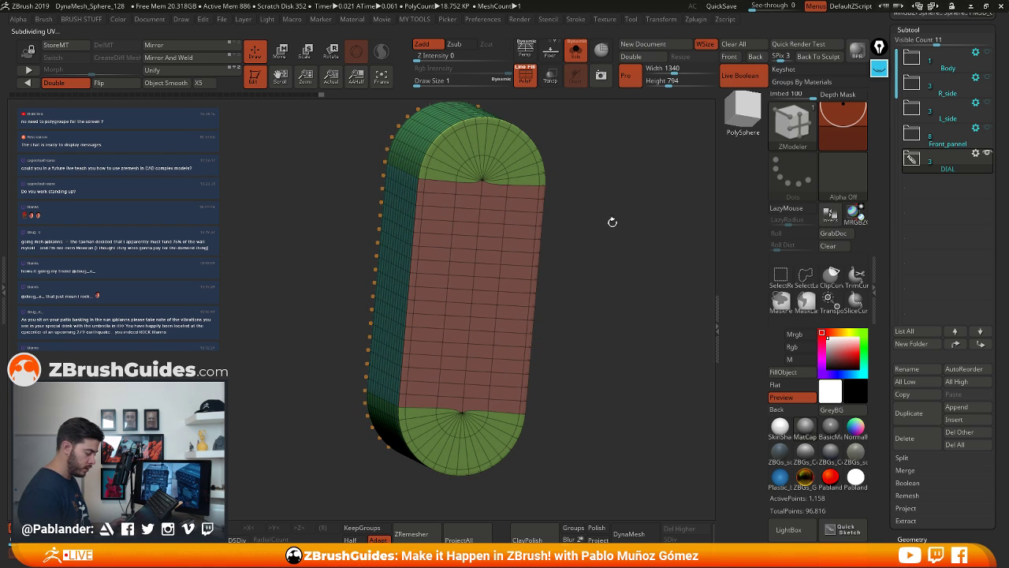
left_click_drag(610, 220, 569, 252)
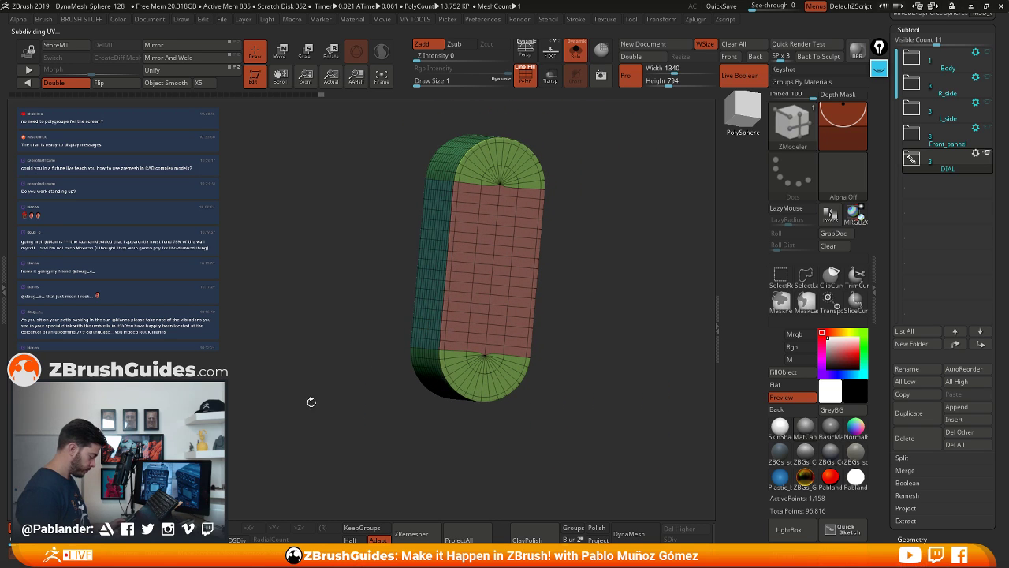
left_click(525, 75)
left_click(576, 51)
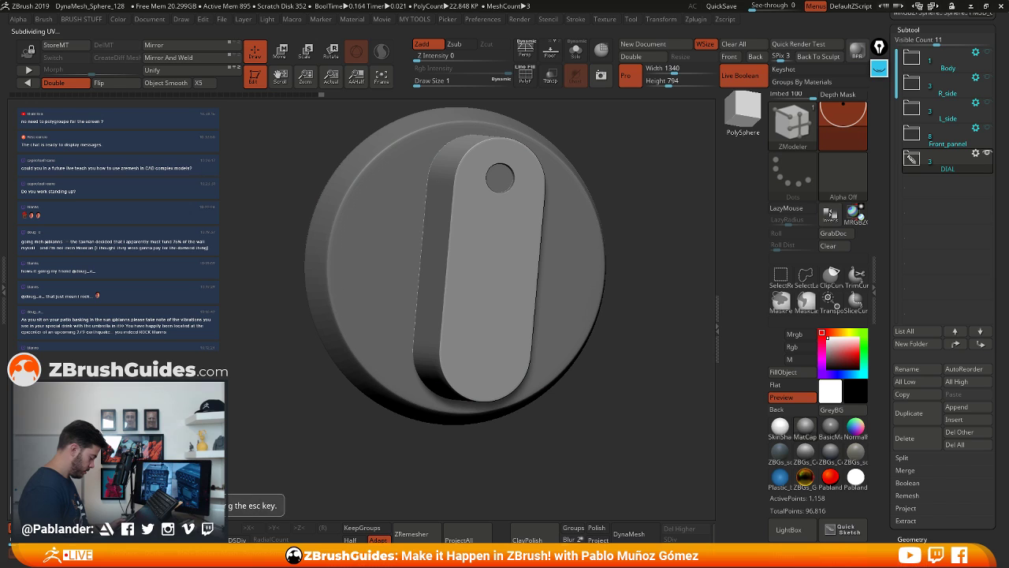
Switch to the Move brush and set its draw size to 80, undoing the accidental stroke on the dial
key("b")
key("m")
key("v")
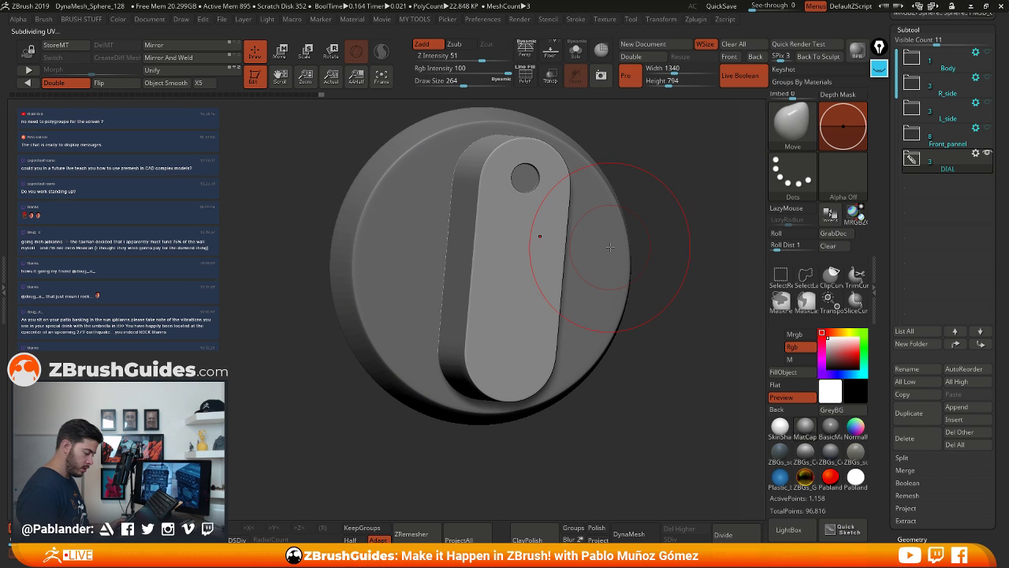
mouse_move(609, 247)
left_mouse_down()
mouse_move(624, 246)
mouse_move(611, 246)
left_mouse_up()
key("ctrl+z")
key("space")
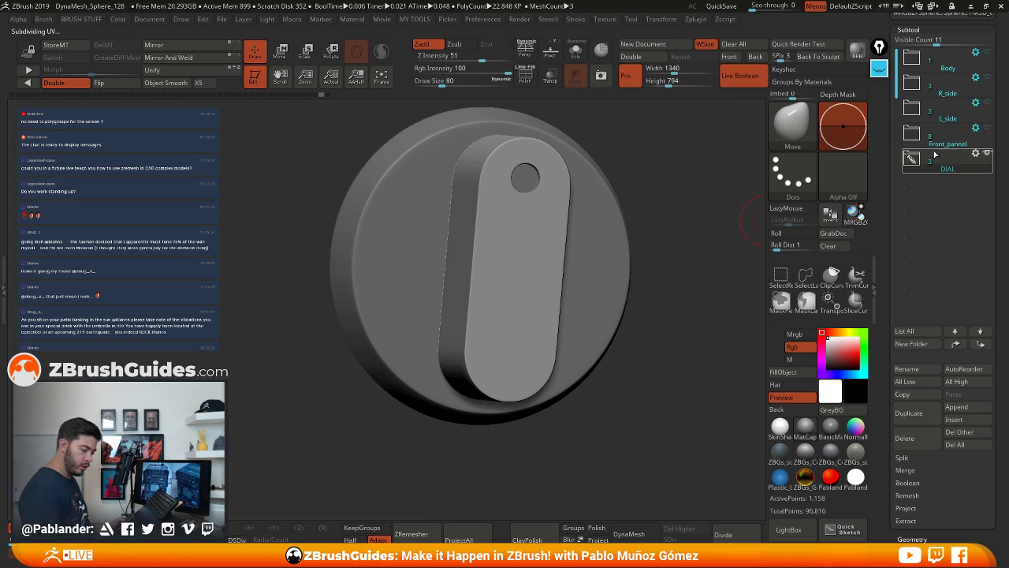
Enable dynamic subdivision on the small cylinder that cuts the round hole, and reselect the handle
left_click(524, 184, "alt")
left_click_drag(680, 196, 539, 327)
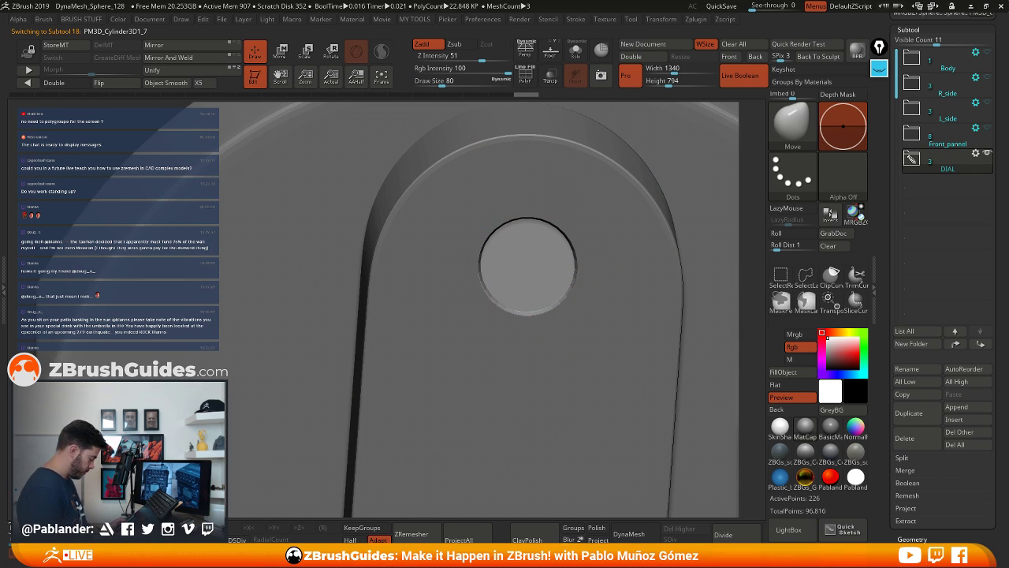
key("ctrl+d")
right_click_drag(562, 306, 554, 207, "ctrl")
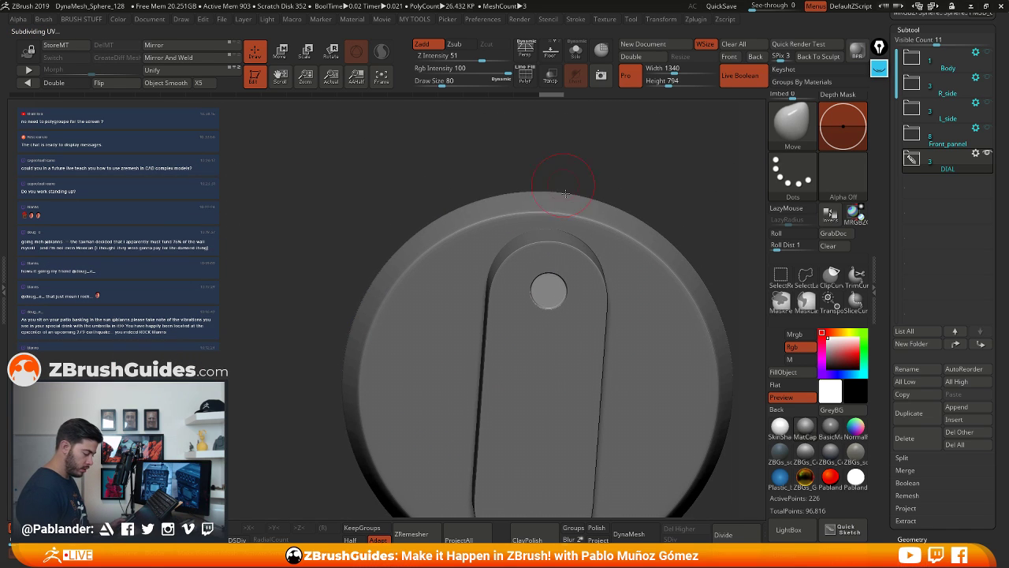
left_click(578, 306, "alt")
right_click_drag(363, 339, 475, 217)
right_click_drag(607, 241, 687, 254, "shift")
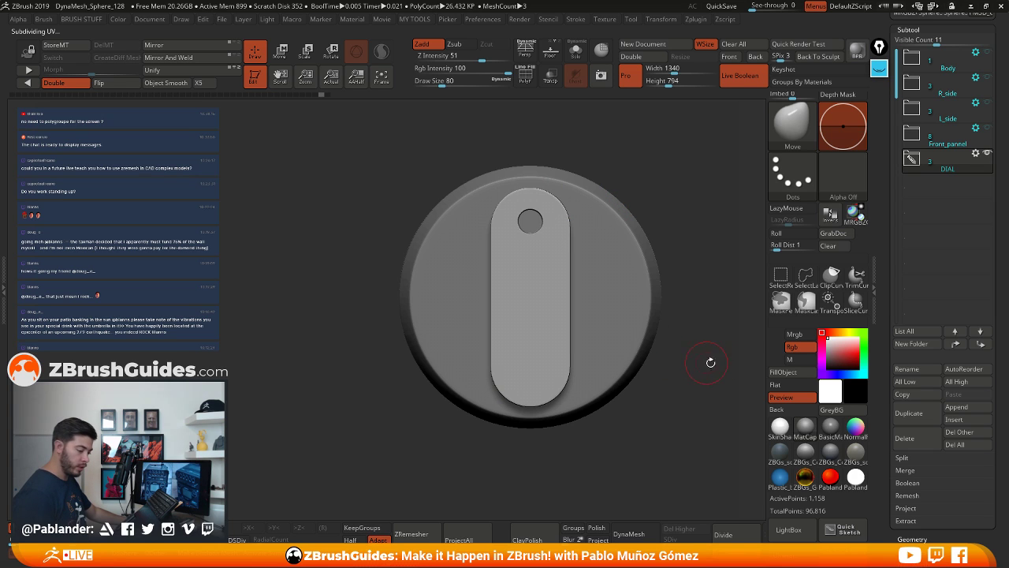
Run Boolean With DSDiv on the DIAL folder to merge its parts into one mesh
mouse_move(974, 156)
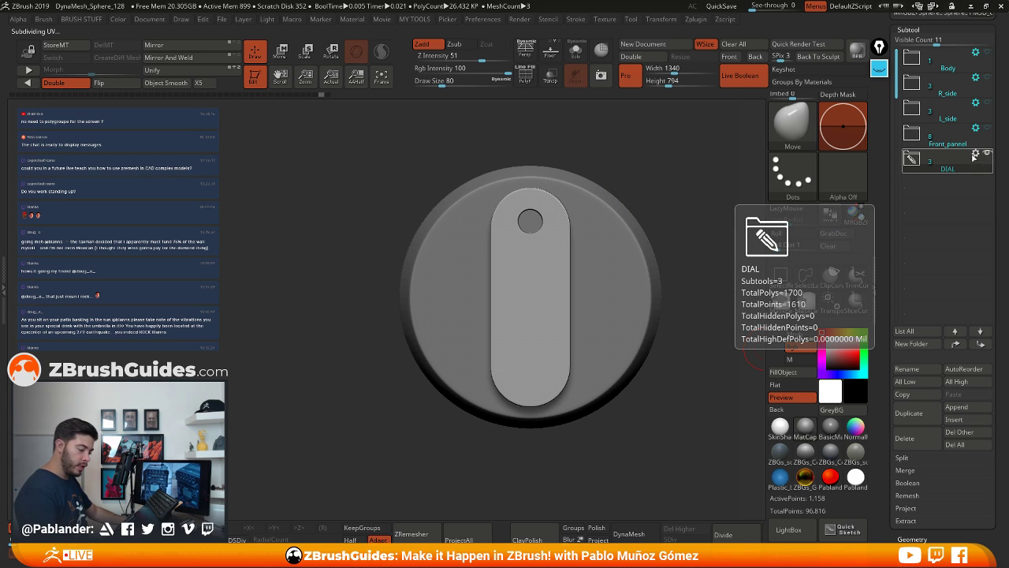
left_click(976, 153)
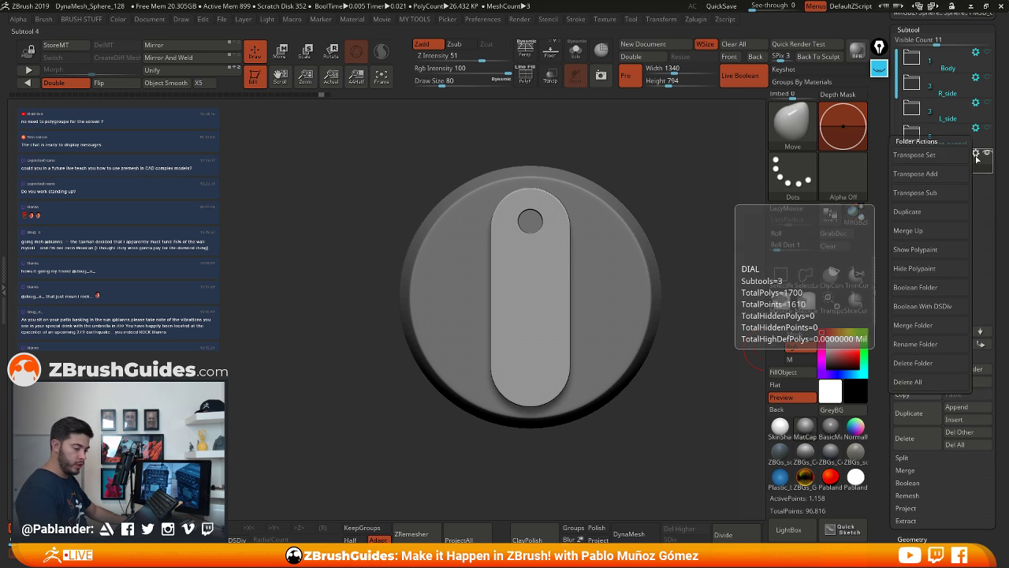
left_click(935, 310)
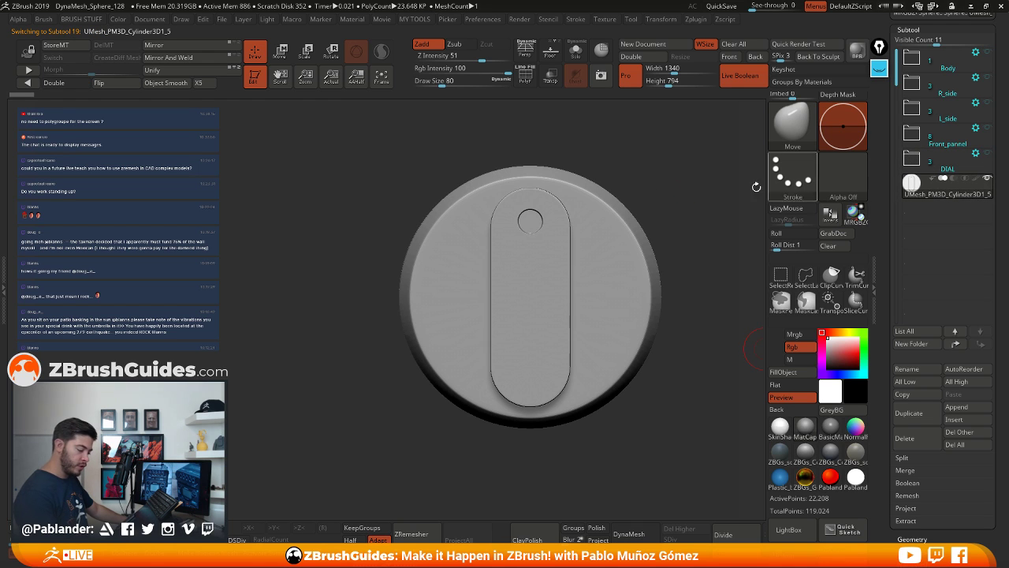
Examine the merged dial from several angles, with polyframe on to check its topology and polygroups
left_click_drag(642, 186, 686, 223)
mouse_move(956, 173)
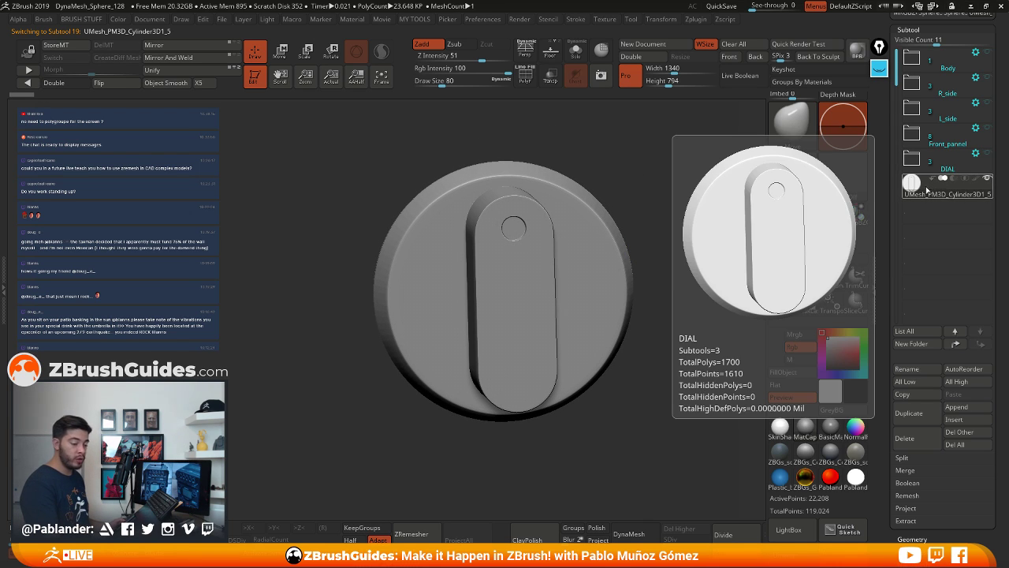
mouse_move(686, 223)
left_mouse_down()
mouse_move(681, 276)
mouse_move(684, 207)
mouse_move(699, 213)
mouse_move(672, 245)
mouse_move(630, 233)
mouse_move(660, 277)
mouse_move(590, 309)
mouse_move(584, 292)
mouse_move(609, 245)
mouse_move(592, 218)
mouse_move(620, 319)
left_mouse_up()
left_click(532, 82)
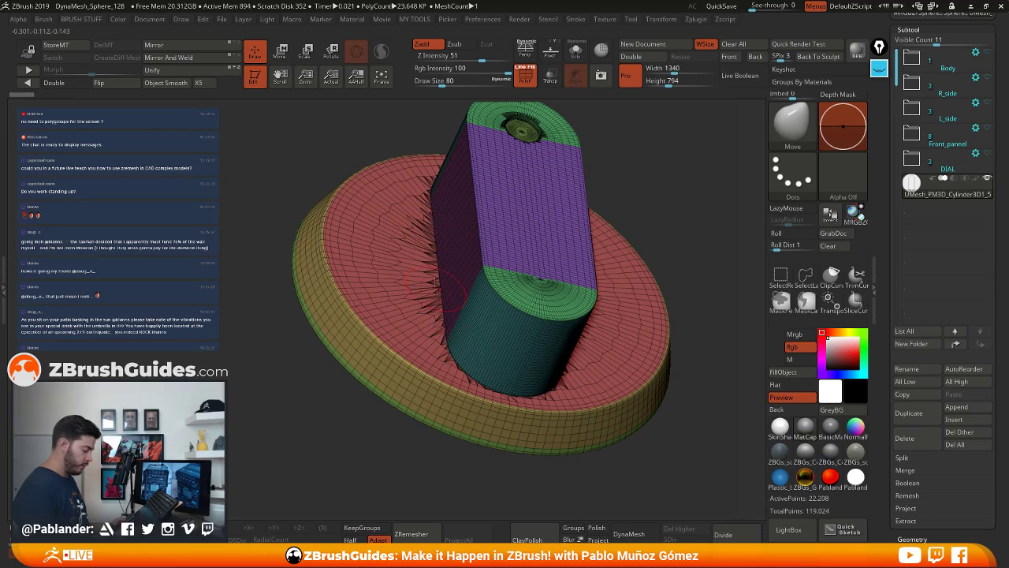
mouse_move(674, 213)
left_mouse_down()
mouse_move(729, 197)
mouse_move(701, 197)
mouse_move(713, 163)
mouse_move(687, 242)
mouse_move(709, 250)
mouse_move(698, 275)
mouse_move(591, 232)
mouse_move(562, 253)
left_mouse_up()
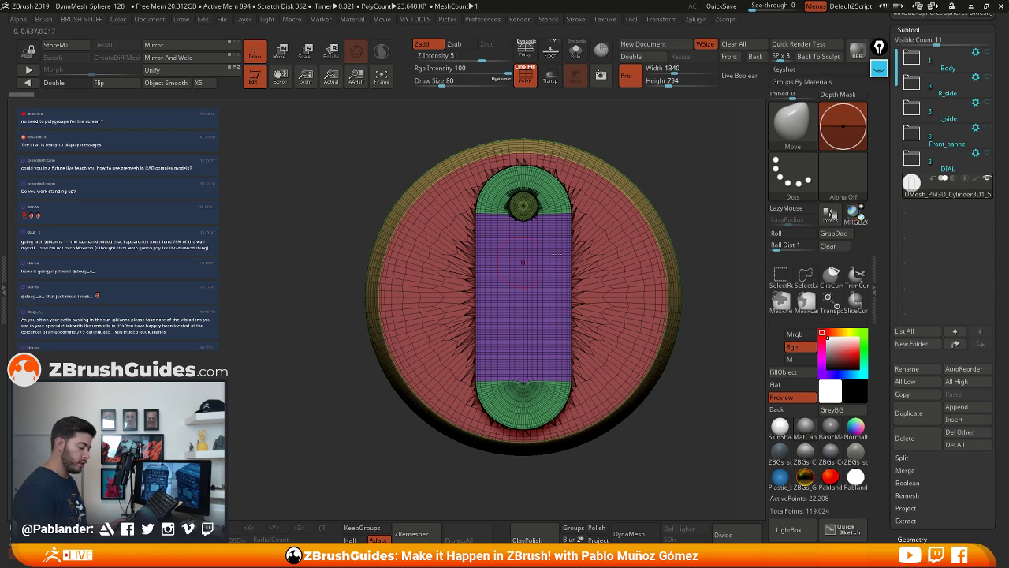
right_click_drag(604, 275, 444, 280)
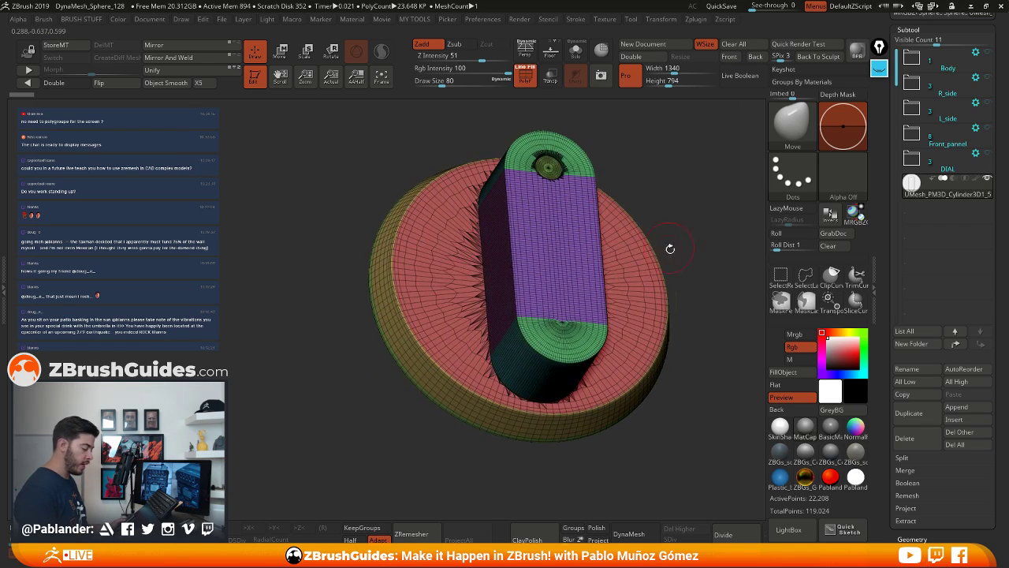
mouse_move(670, 248)
right_mouse_down()
mouse_move(635, 323)
mouse_move(665, 262)
right_mouse_up()
Set the brush draw size to 49 and display the dial with the SkinShade material
key("space")
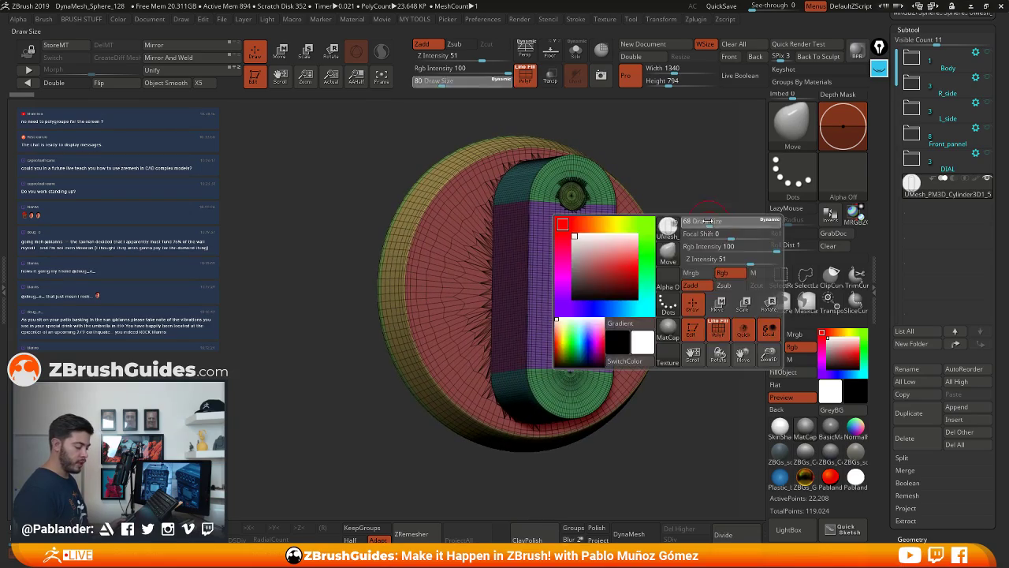
left_click(707, 221)
left_click(780, 427)
right_click_drag(662, 309, 677, 258)
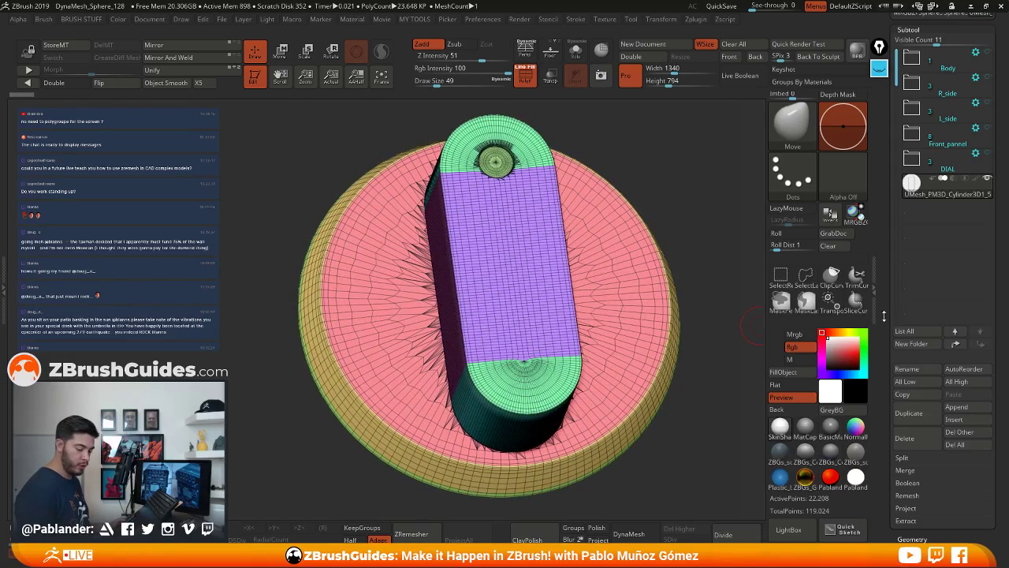
Try remeshing the merged dial with ZRemesher at a target polygons count of 5, without KeepGroups
left_click_drag(883, 315, 950, 172)
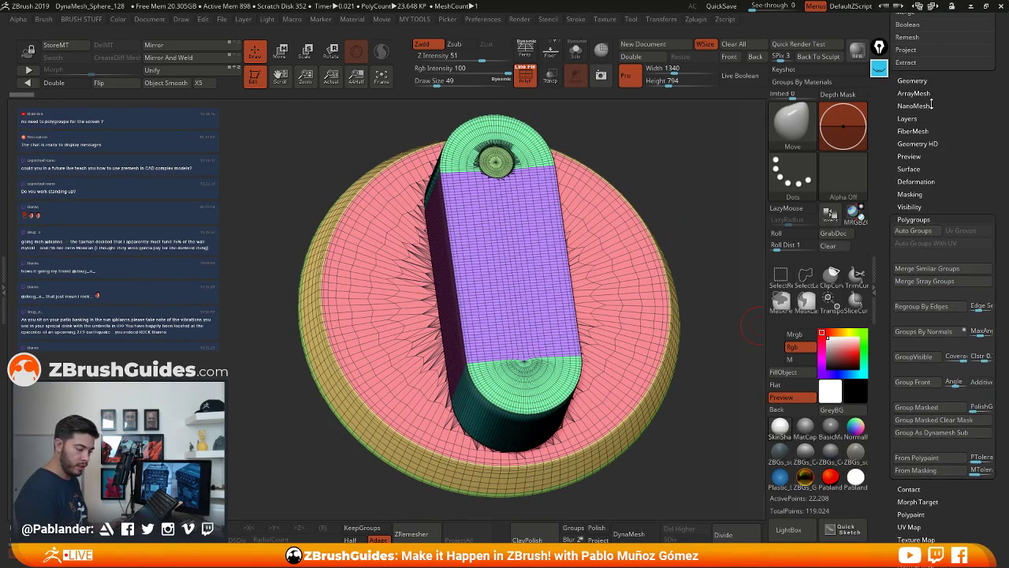
left_click(919, 78)
left_click_drag(937, 295, 933, 398)
scroll(944, 374, "up", 1)
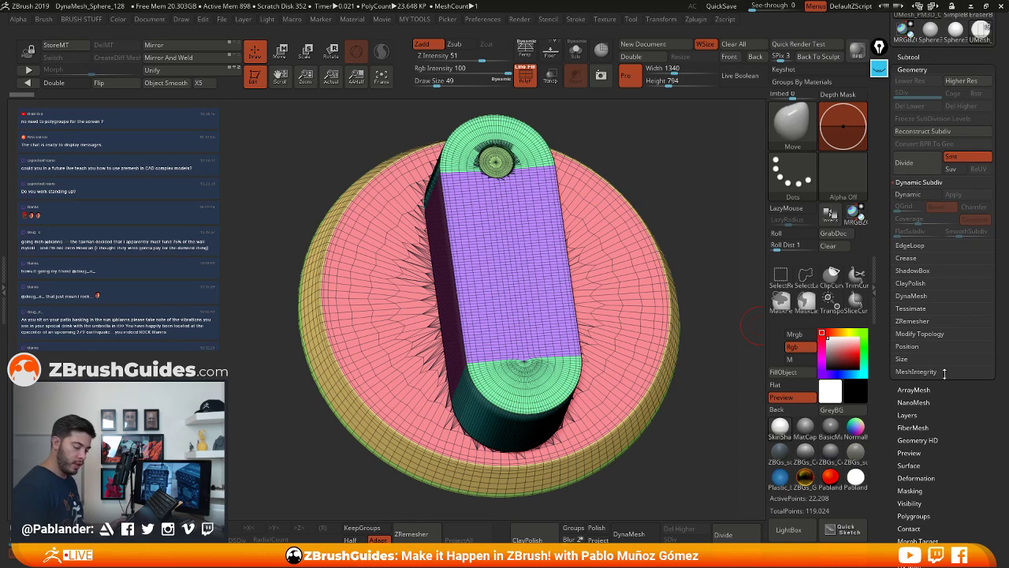
left_click(965, 319)
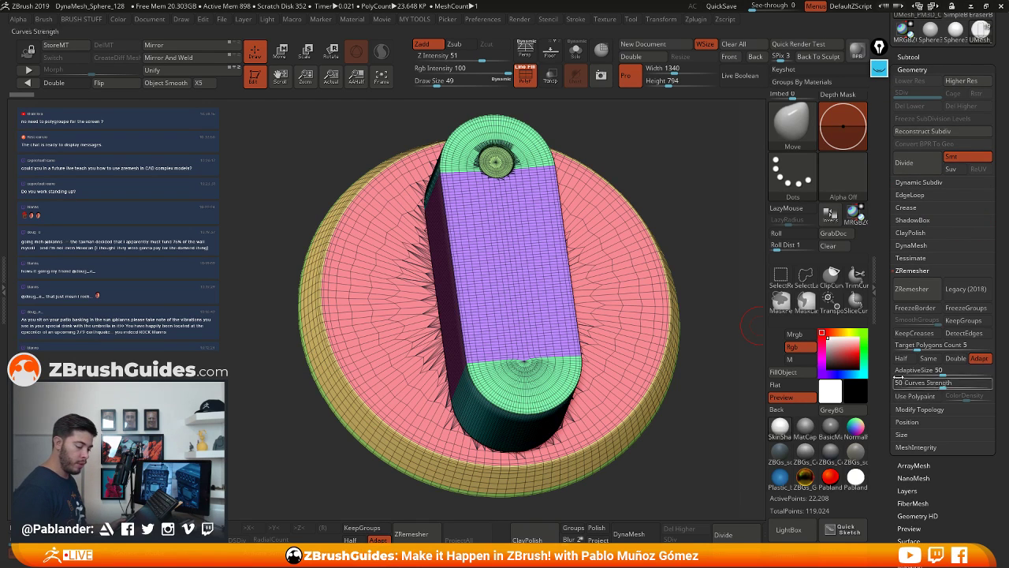
scroll(887, 247, "down", 5)
left_click_drag(886, 247, 886, 307)
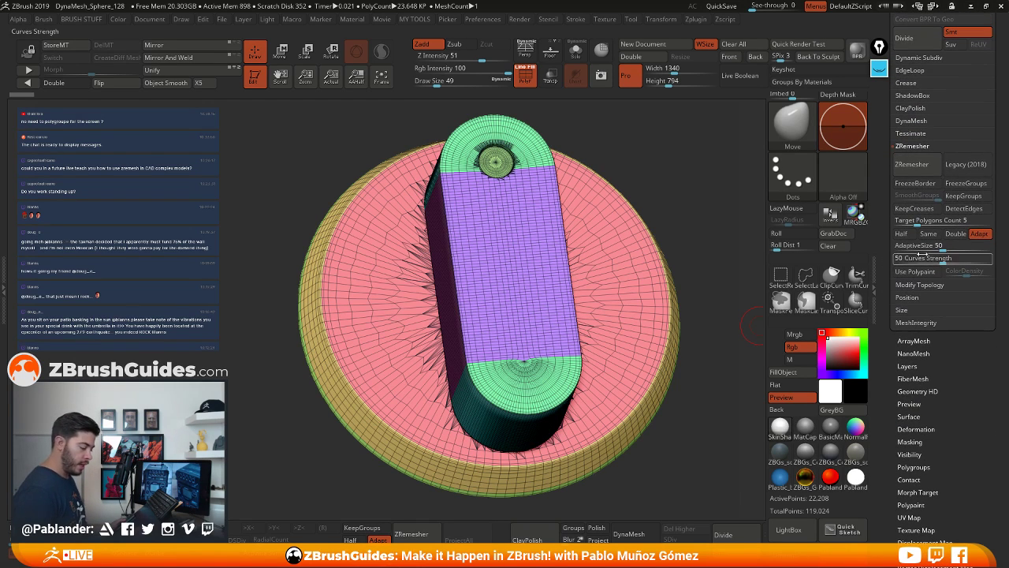
mouse_move(655, 270)
right_mouse_down("alt")
mouse_move(642, 266)
mouse_move(645, 257)
mouse_move(667, 271)
mouse_move(654, 275)
right_mouse_up("alt")
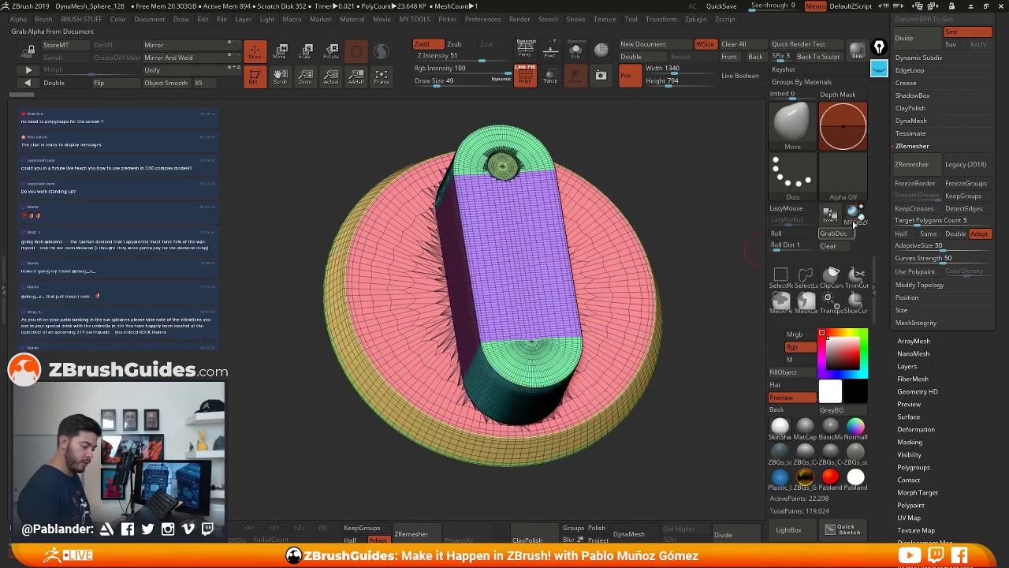
left_click(914, 167)
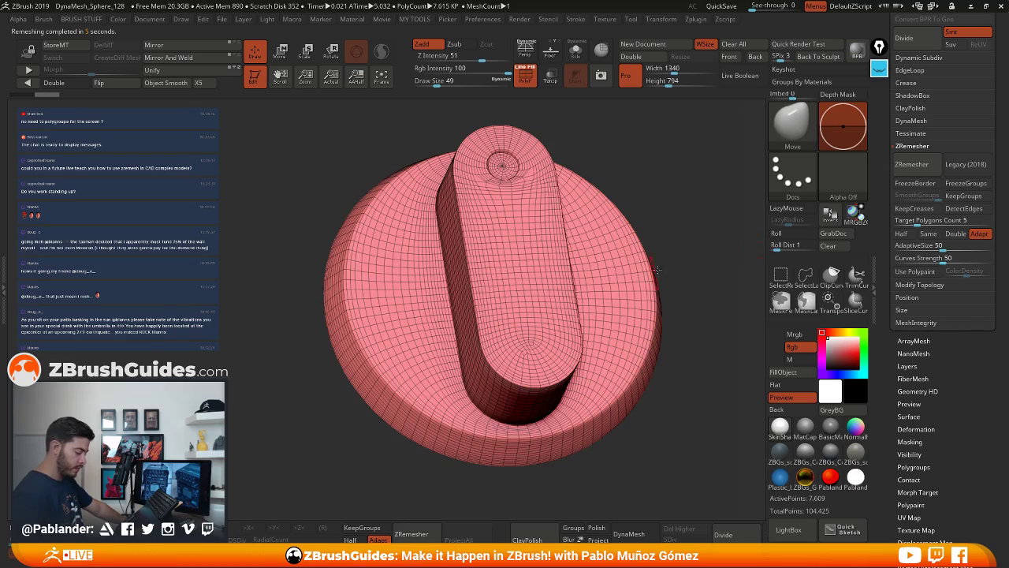
Examine the remeshed dial's surface and edge flow with polyframe off and on
mouse_move(676, 260)
left_mouse_down()
mouse_move(661, 297)
mouse_move(702, 290)
mouse_move(631, 282)
mouse_move(661, 272)
left_mouse_up()
key("shift+f")
left_click_drag(645, 164, 608, 204)
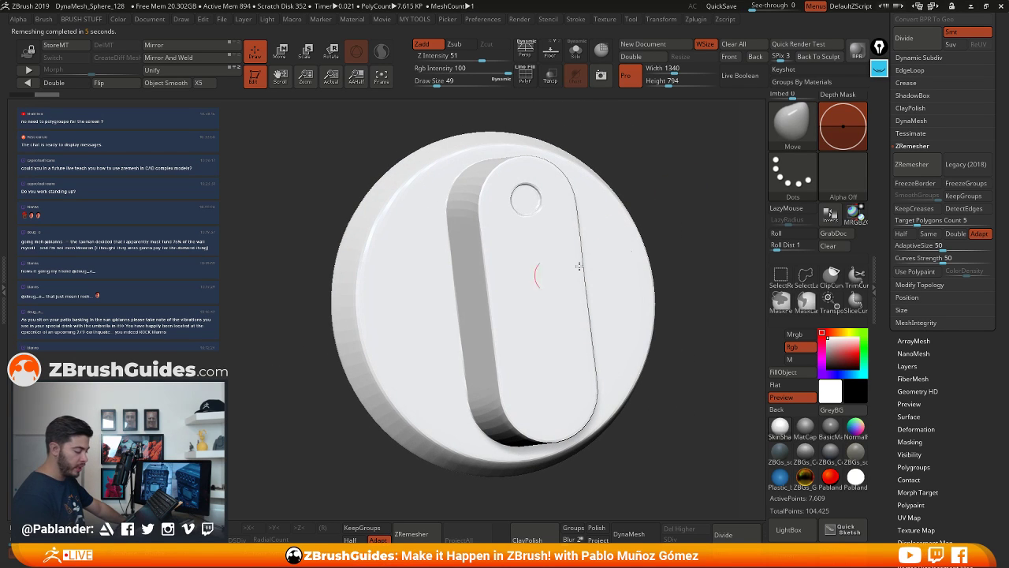
left_click(527, 78)
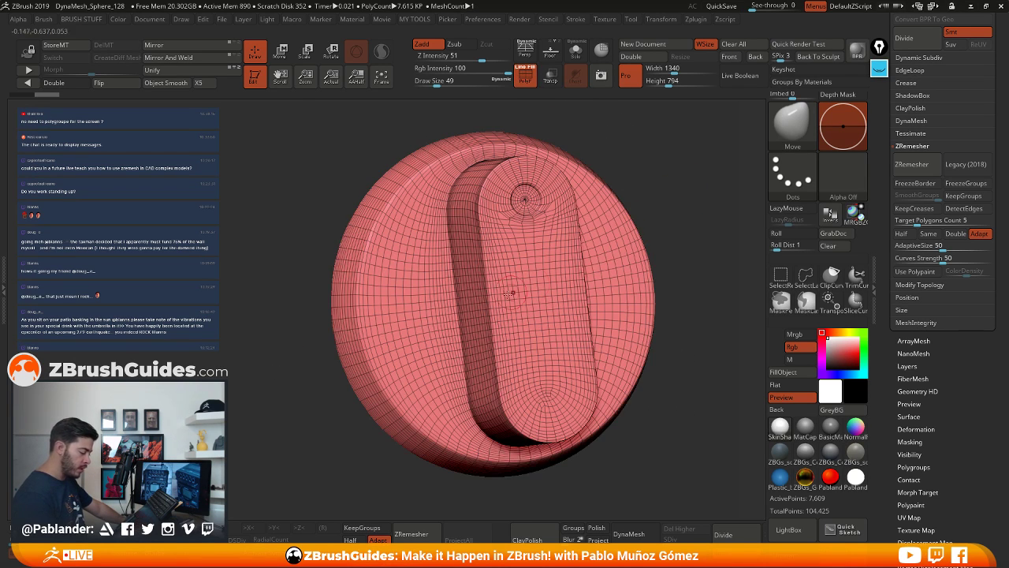
left_click_drag(705, 275, 645, 240)
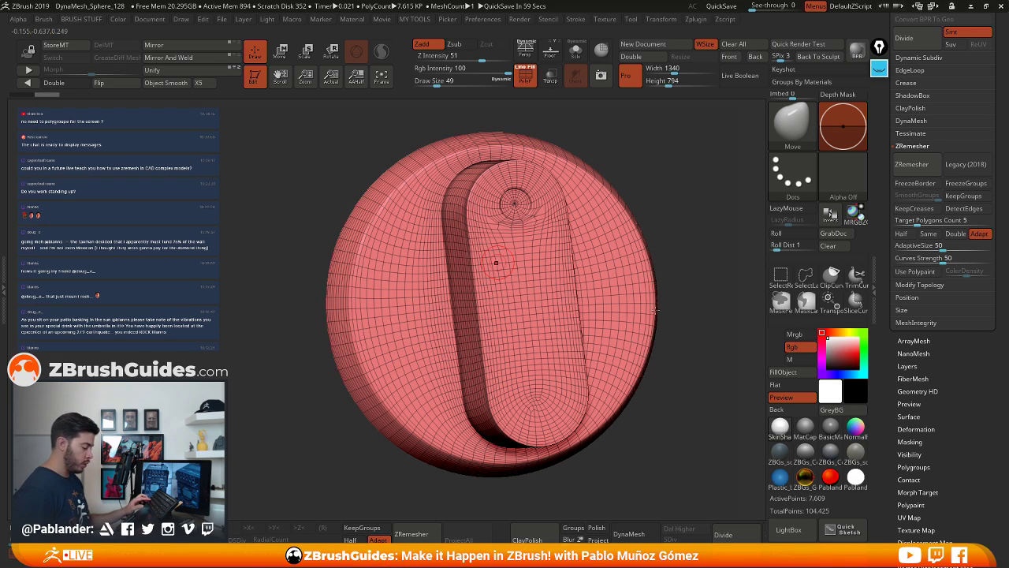
left_click_drag(700, 306, 686, 294)
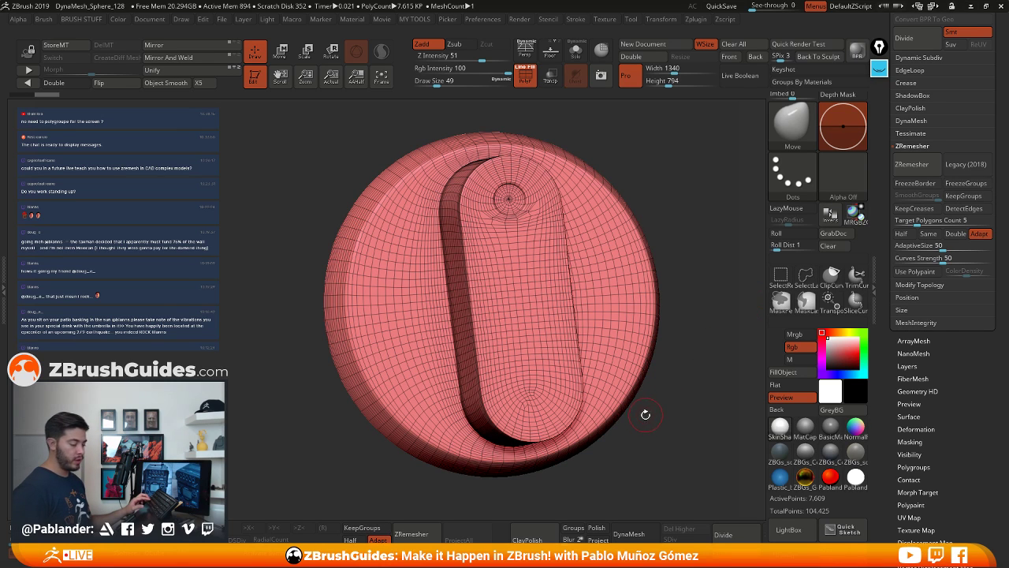
Undo the remesh and run ZRemesher on the merged dial again with KeepGroups enabled
key("ctrl+z")
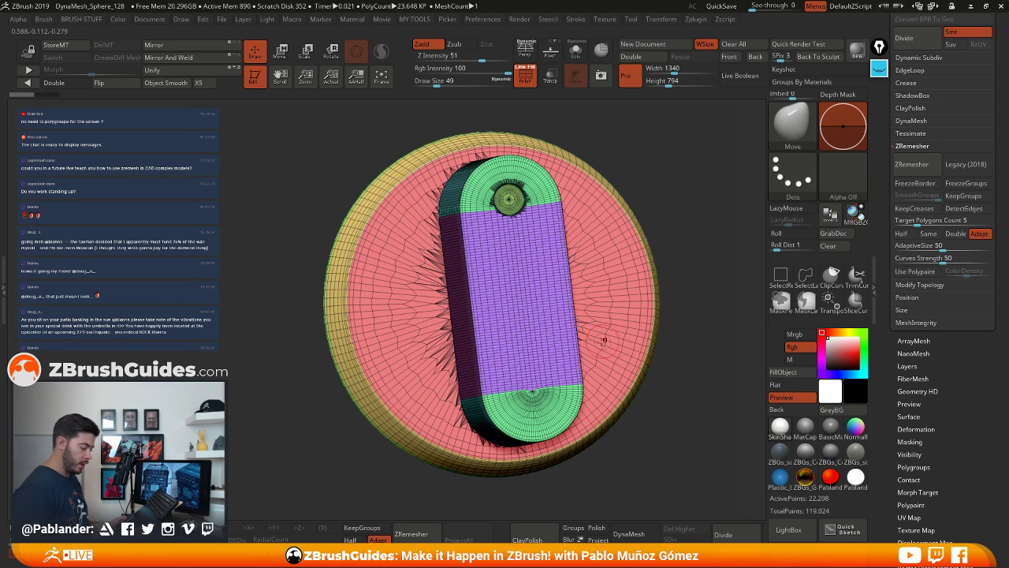
left_click_drag(663, 298, 663, 268)
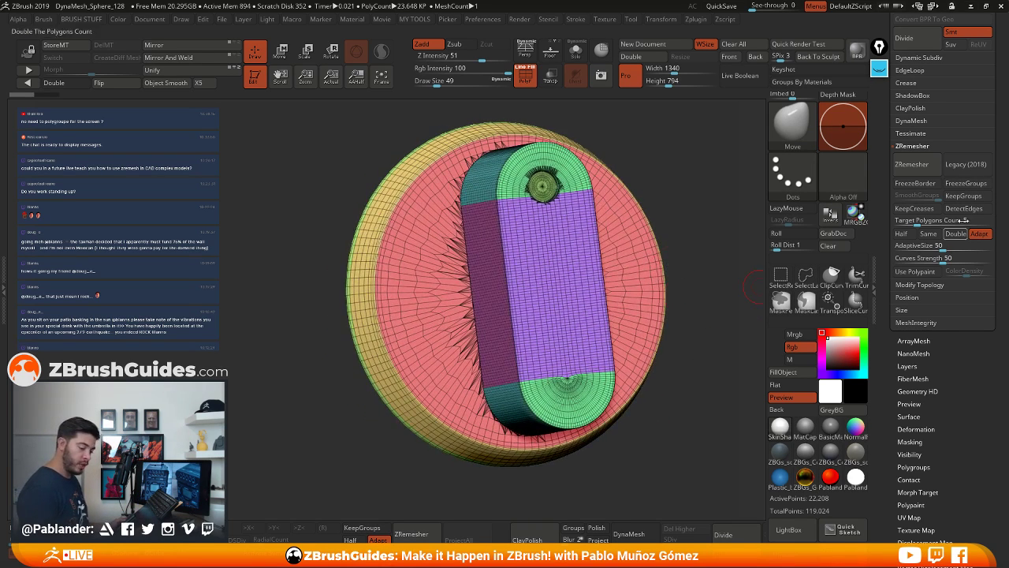
left_click(965, 197)
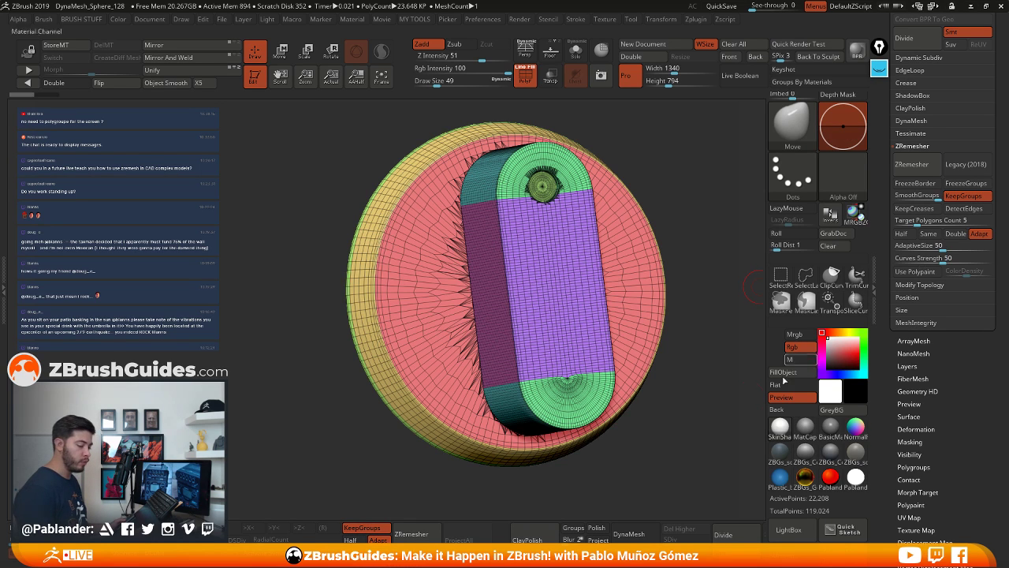
left_click_drag(706, 392, 658, 371)
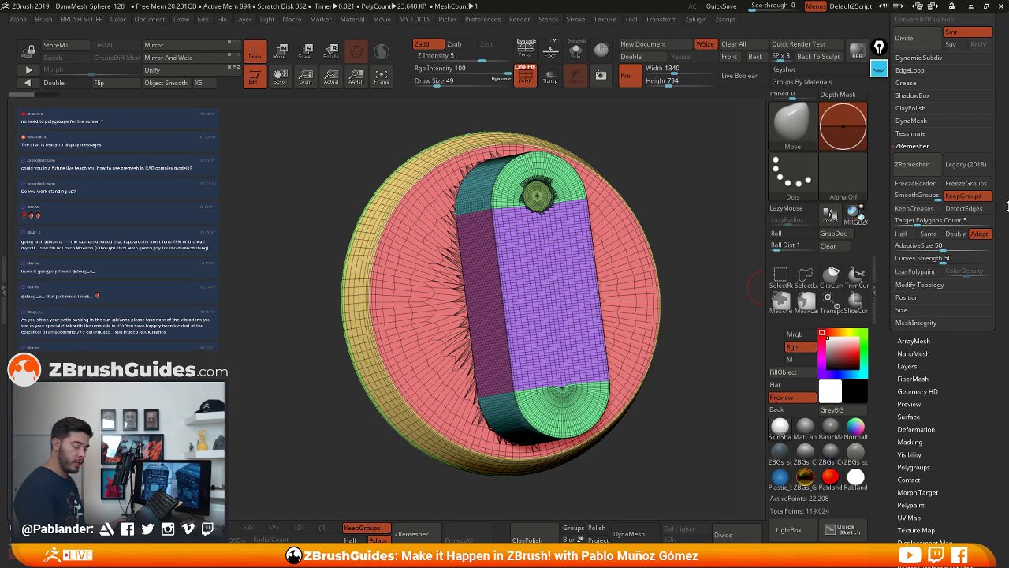
left_click(921, 166)
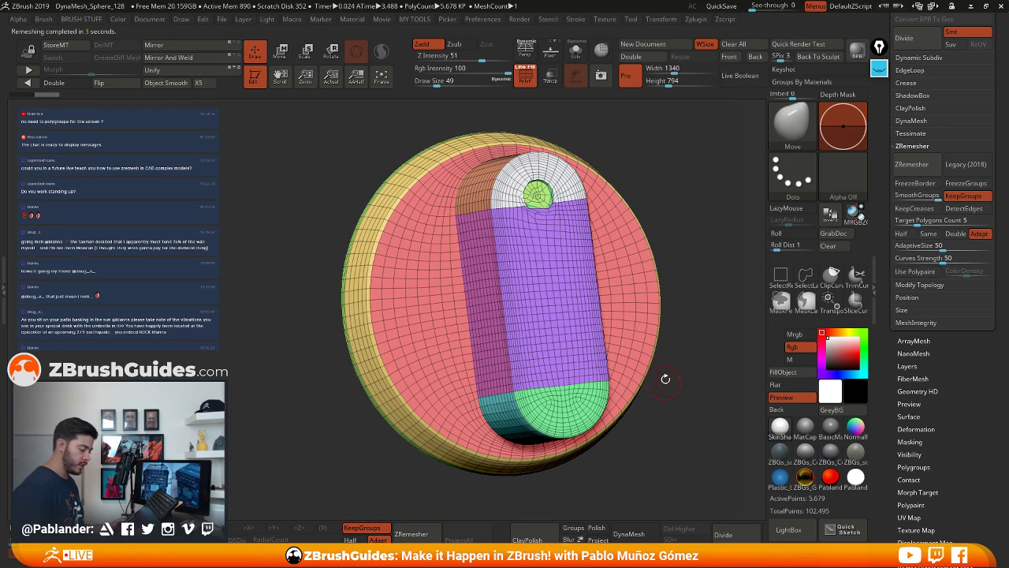
Examine the remeshed dial's edge flow along the polygroup borders from the side and front
left_click_drag(712, 272, 709, 331)
left_click_drag(682, 278, 646, 285)
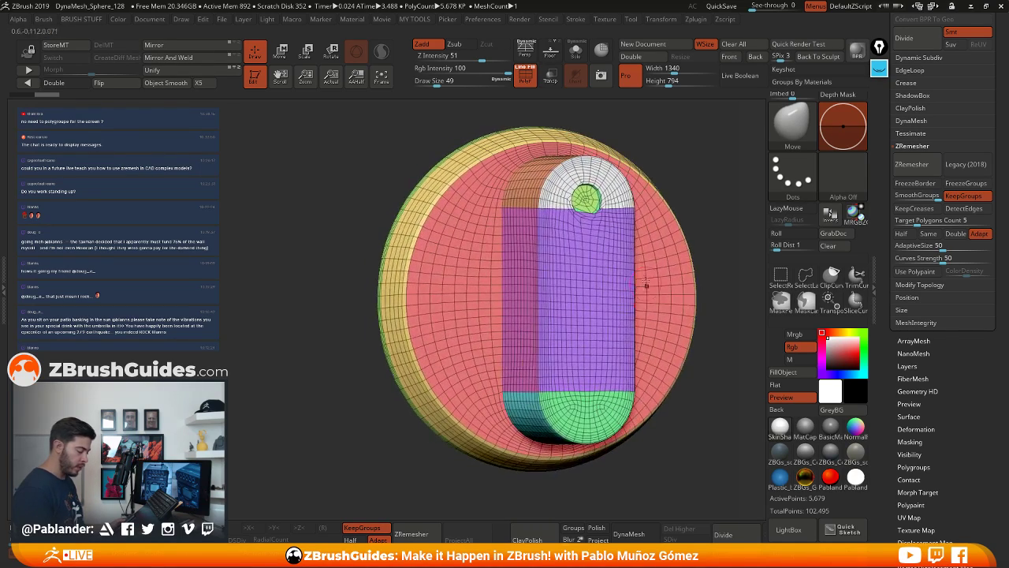
left_click_drag(552, 236, 617, 262)
right_click_drag(613, 263, 591, 259)
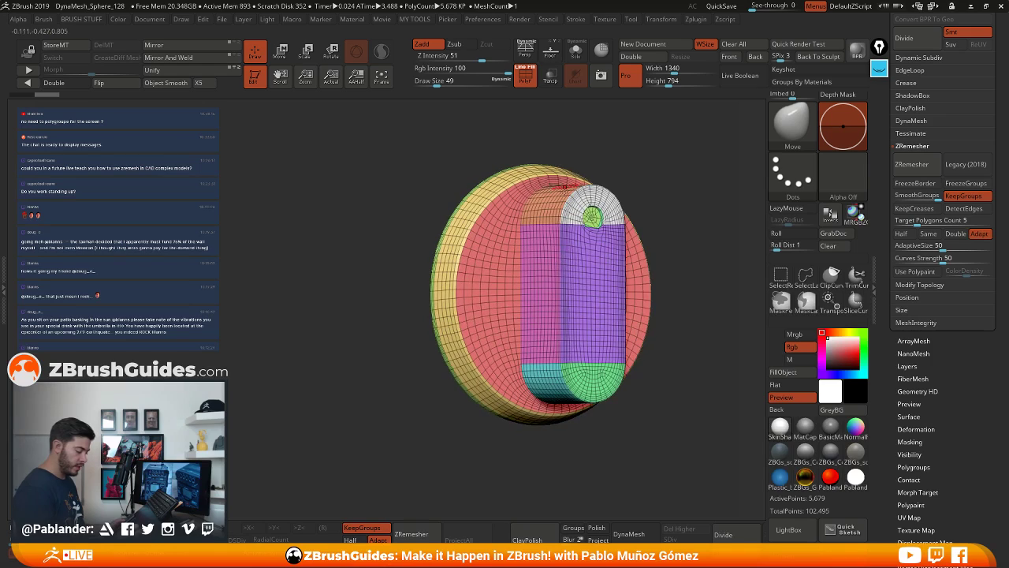
right_click_drag(615, 356, 517, 338)
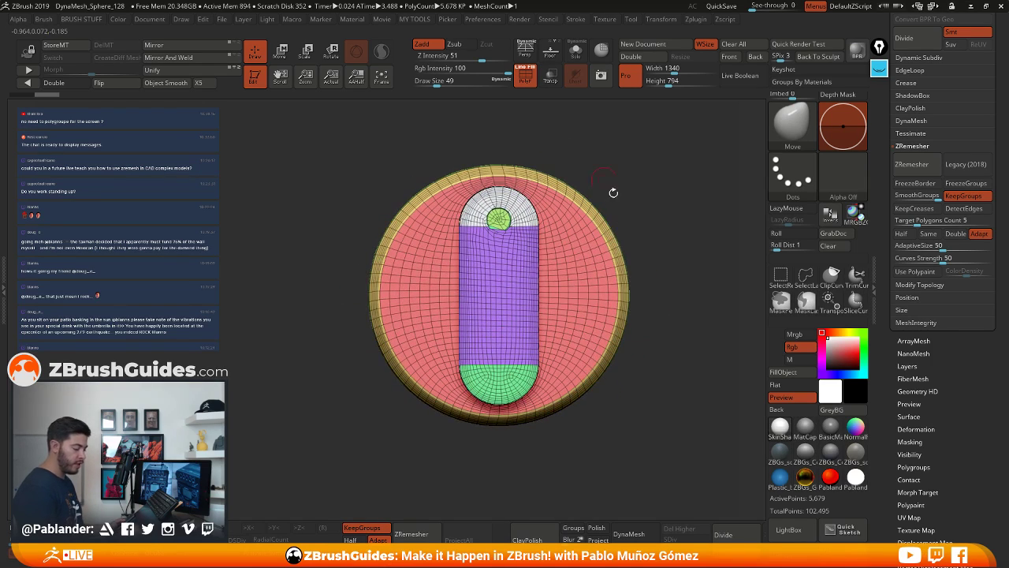
Undo the remesh and run ZRemesher on the merged dial again with X symmetry and KeepGroups enabled
right_click_drag(626, 314, 616, 361, "ctrl")
right_click_drag(511, 288, 586, 293, "alt")
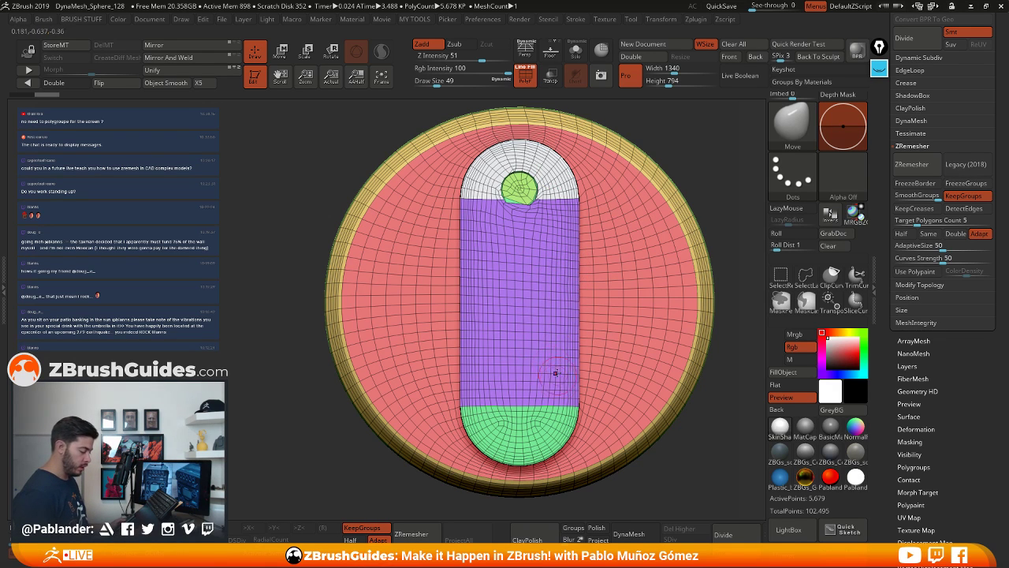
right_click_drag(532, 306, 524, 318, "alt")
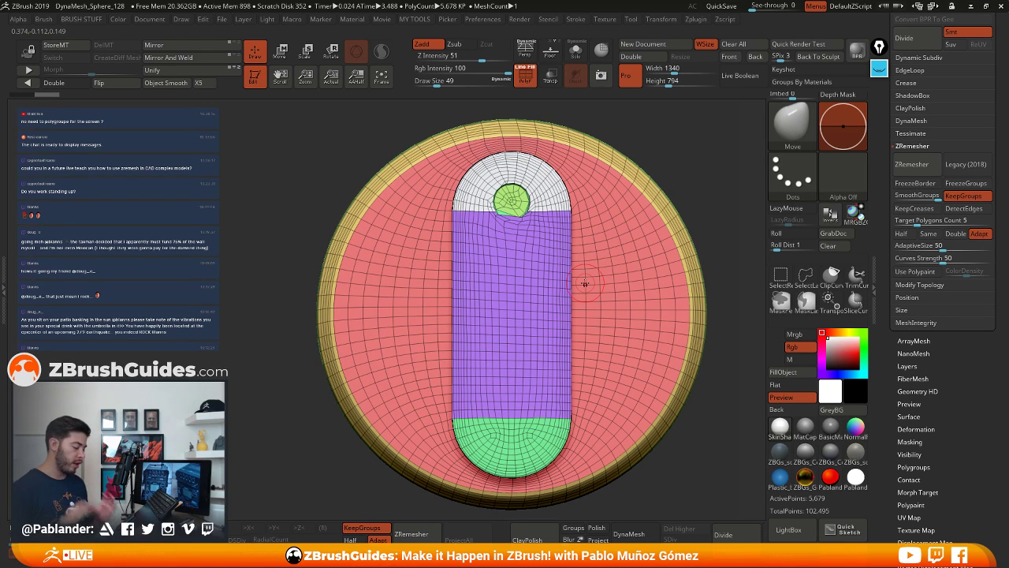
key("x")
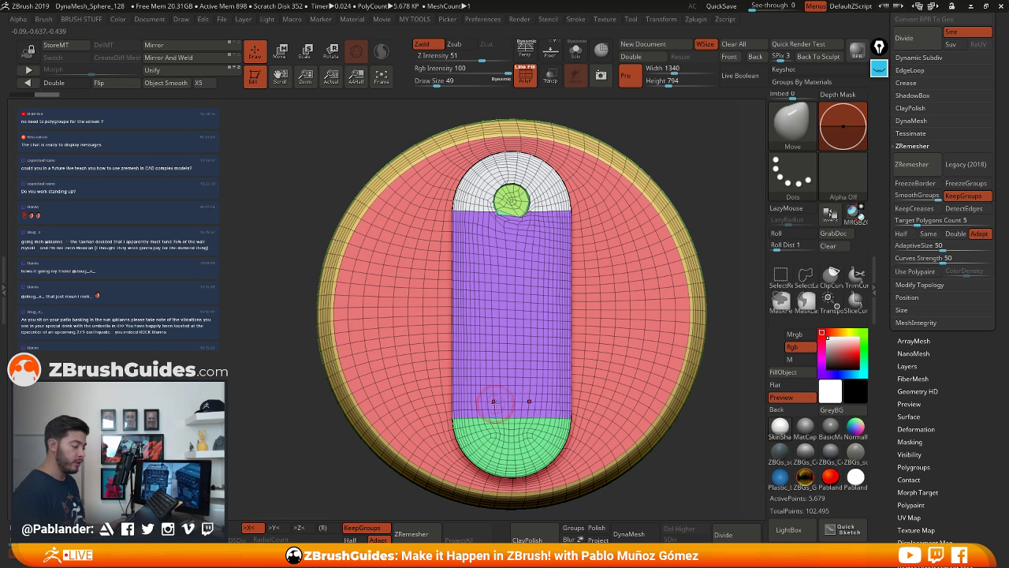
key("ctrl")
key("ctrl+z")
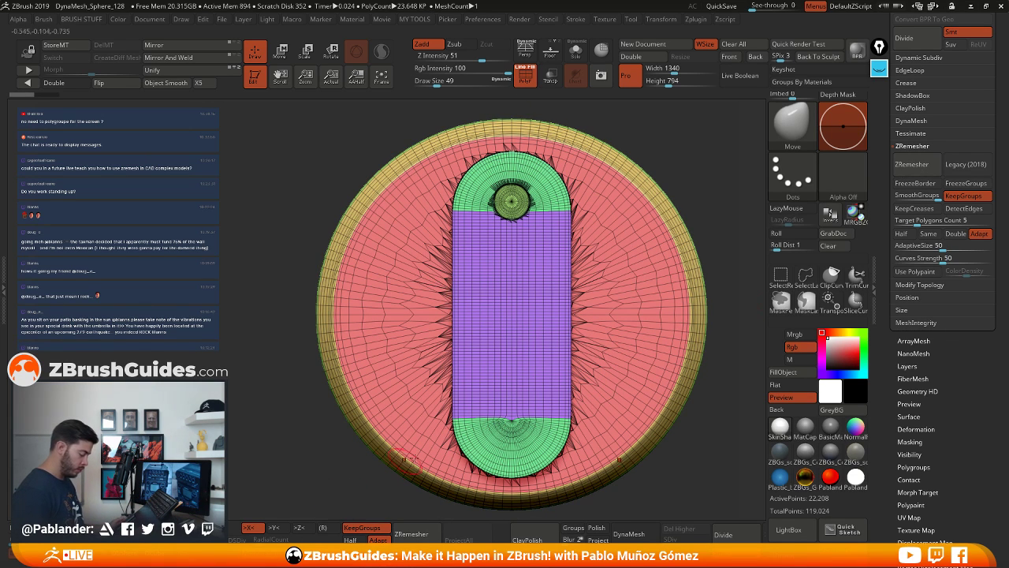
left_click(661, 19)
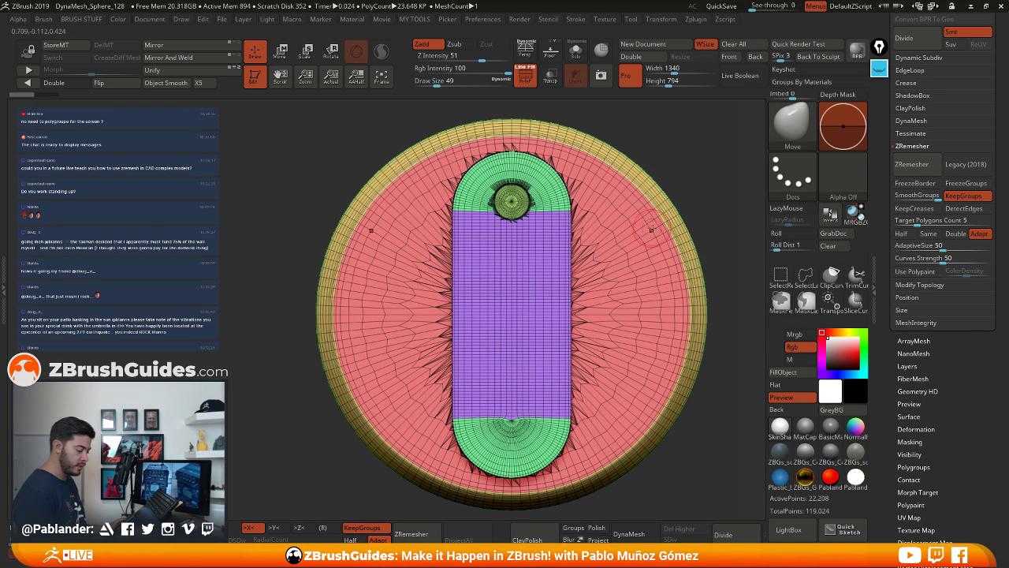
left_click(919, 165)
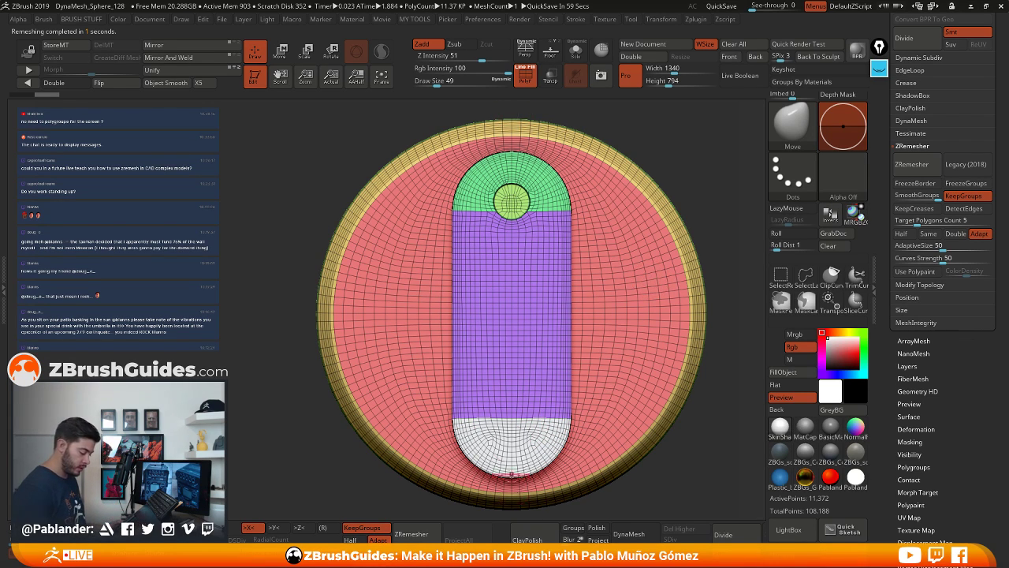
left_click_drag(446, 275, 603, 313)
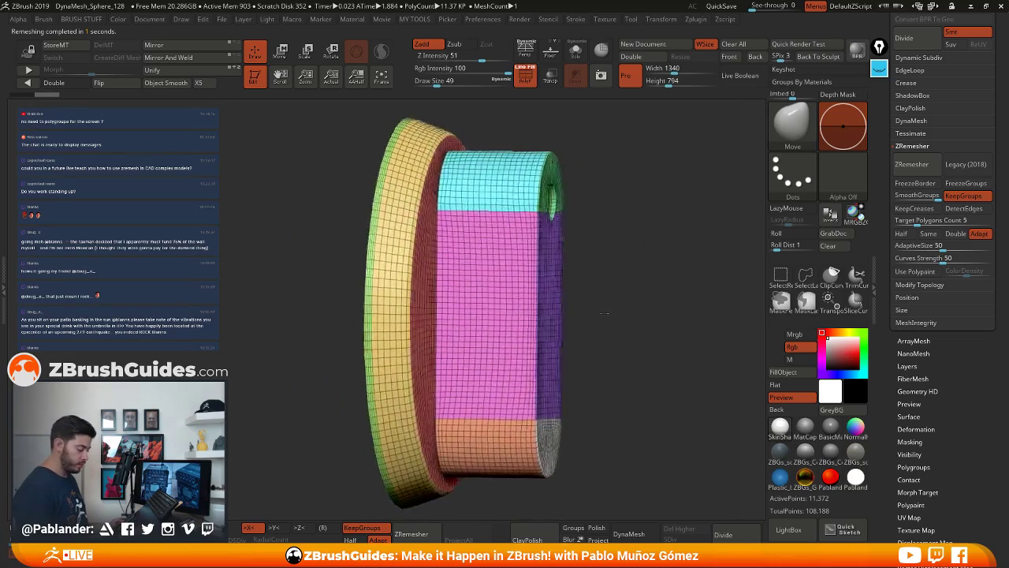
right_click_drag(604, 313, 444, 313)
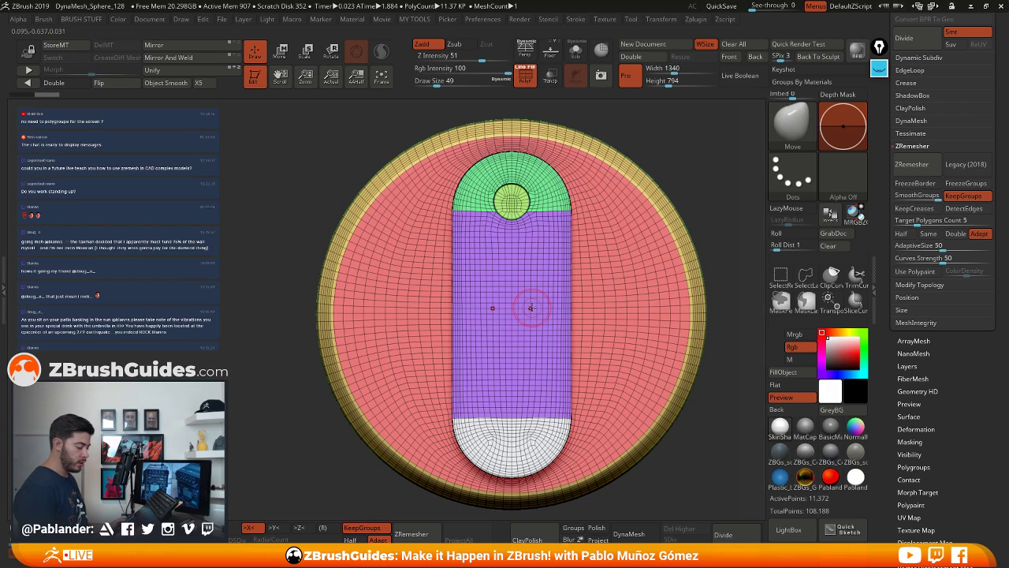
Duplicate the remeshed dial subtool and hide the copy, keeping the original subtool active
left_click_drag(899, 273, 904, 556)
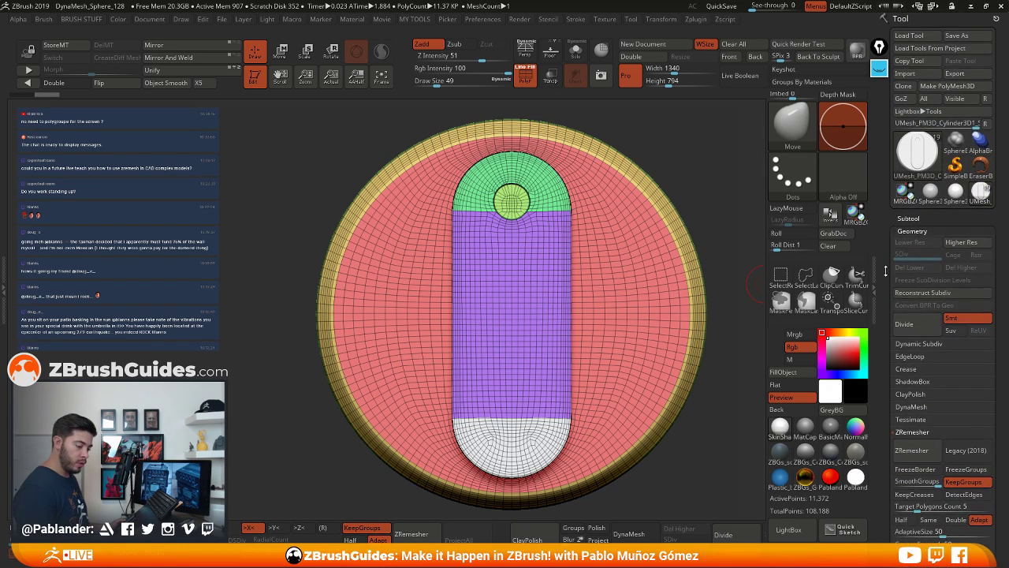
left_click(908, 216)
scroll(902, 326, "down", 4)
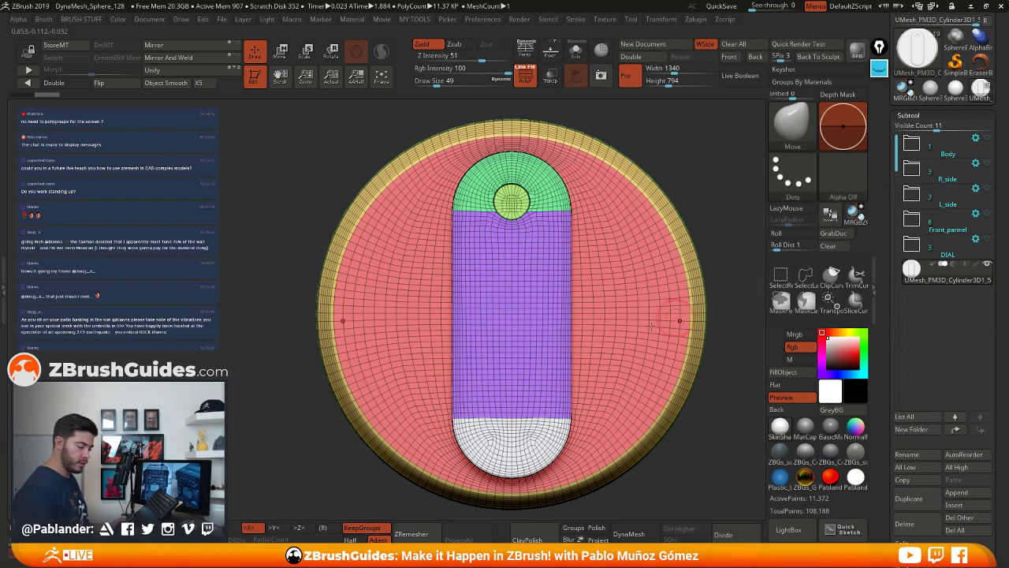
left_click_drag(903, 330, 903, 279)
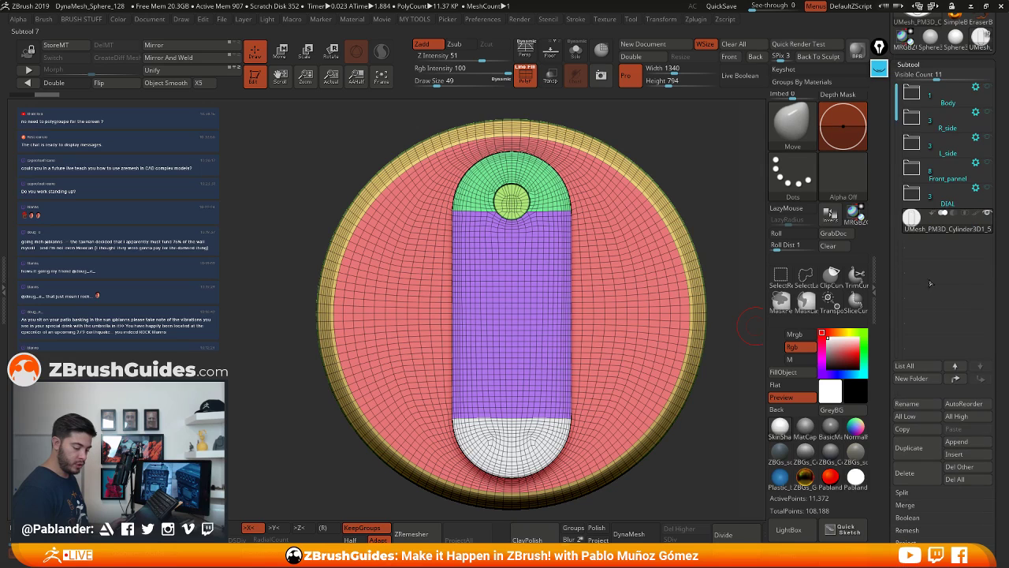
left_click(917, 449)
left_click(982, 225)
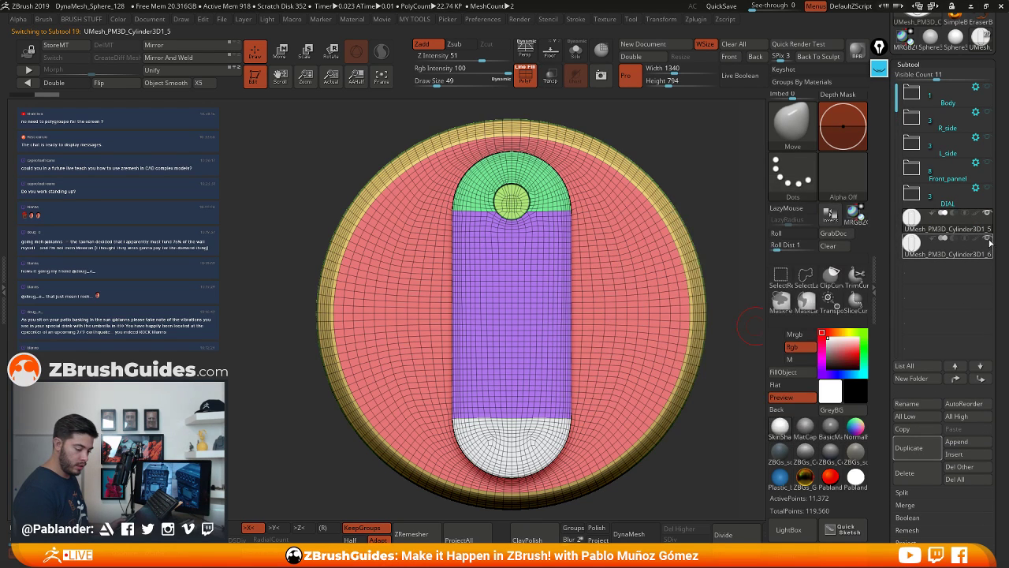
left_click(988, 238)
Undo the remesh on the original dial subtool and set ZRemesher's SmoothGroups to 0
scroll(895, 276, "down", 5)
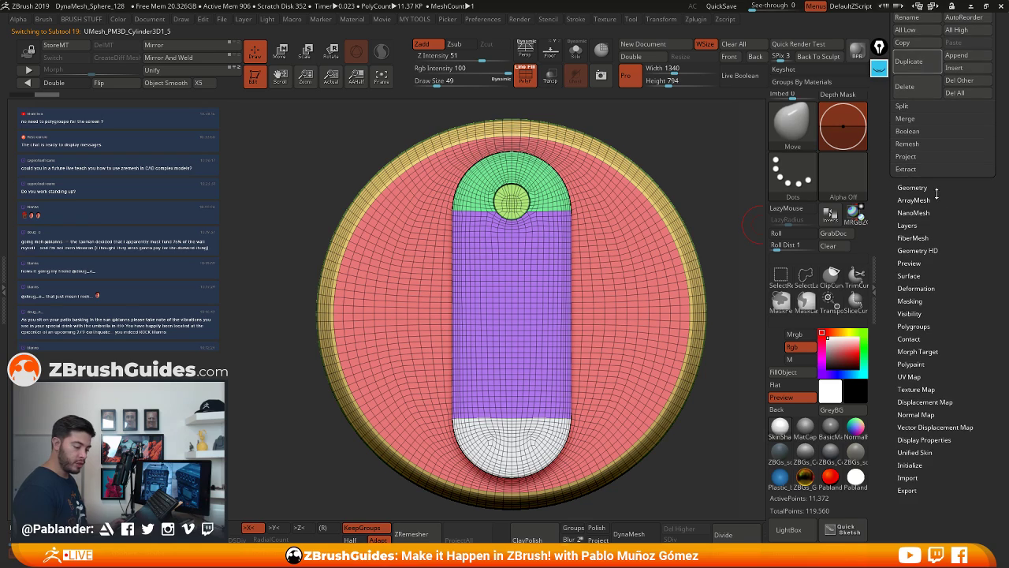
scroll(971, 228, "down", 3)
scroll(954, 193, "up", 7)
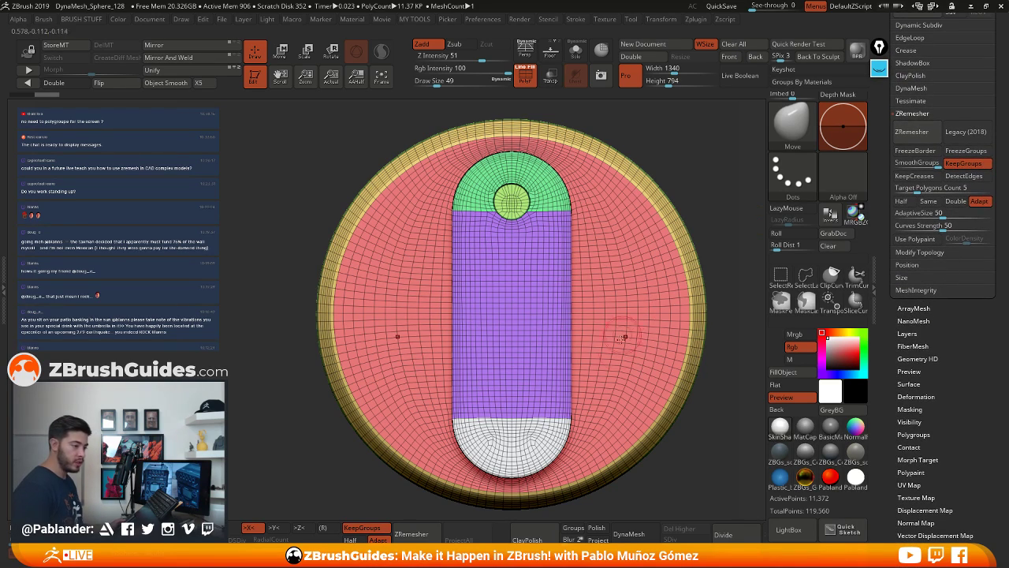
mouse_move(622, 336)
right_mouse_down()
mouse_move(618, 295)
mouse_move(634, 321)
mouse_move(608, 314)
mouse_move(637, 313)
mouse_move(616, 327)
right_mouse_up()
key("ctrl+z")
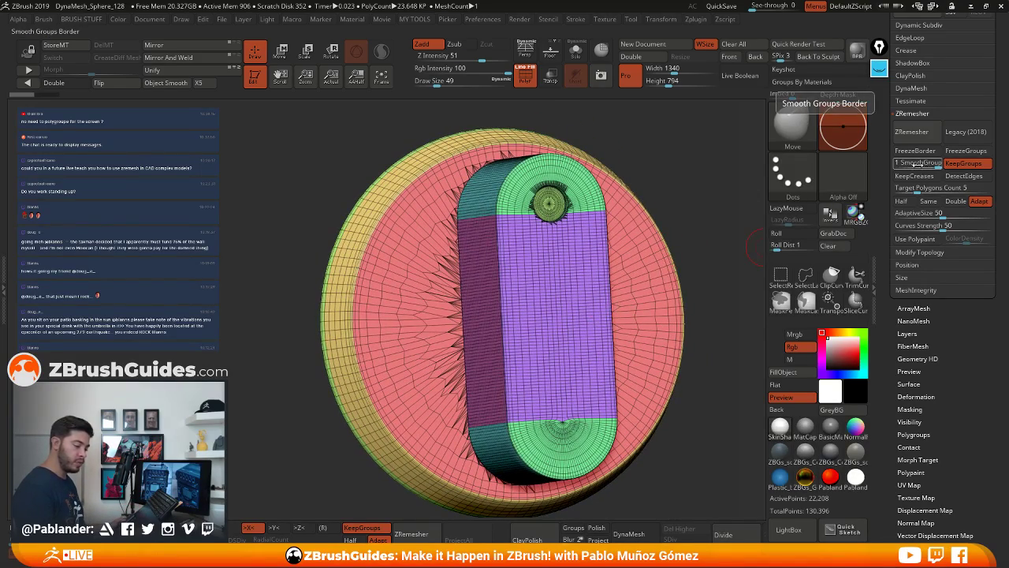
left_click_drag(920, 163, 894, 163)
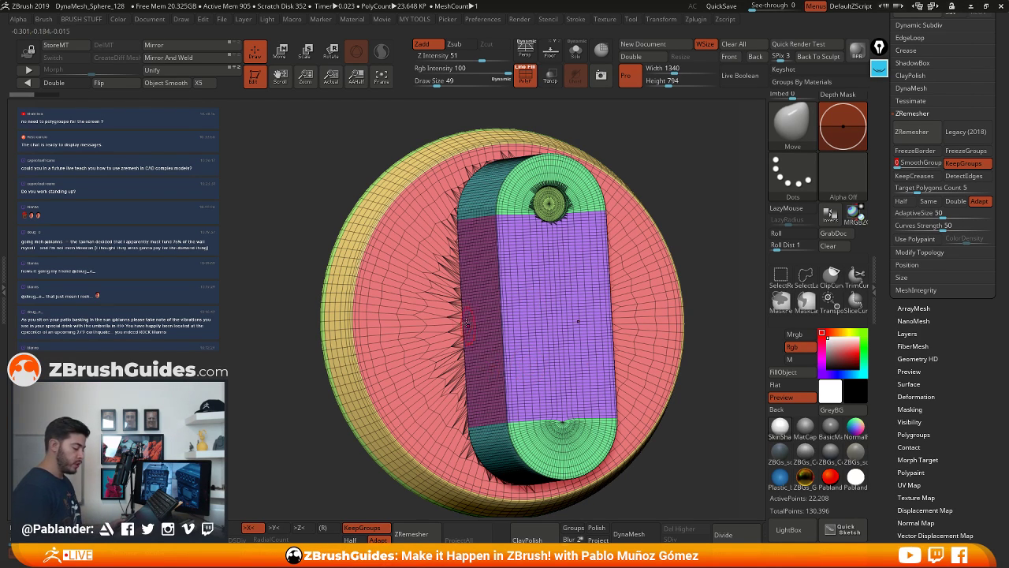
Smooth the polygroup border where the knob's lower side wall meets the dial face
right_click_drag(556, 332, 565, 283)
right_click_drag(468, 292, 558, 180, "ctrl")
right_click_drag(482, 388, 499, 352)
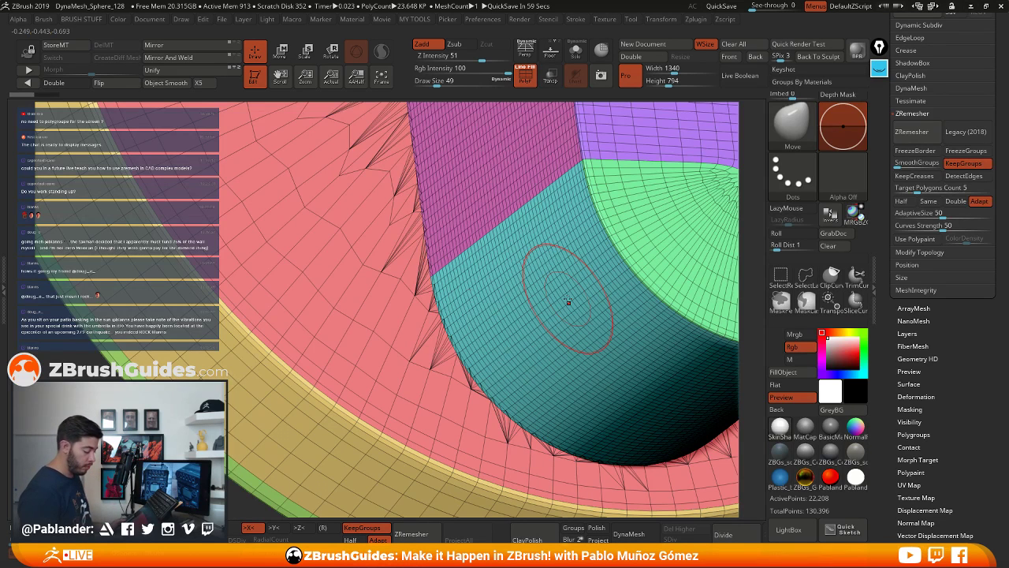
key("shift")
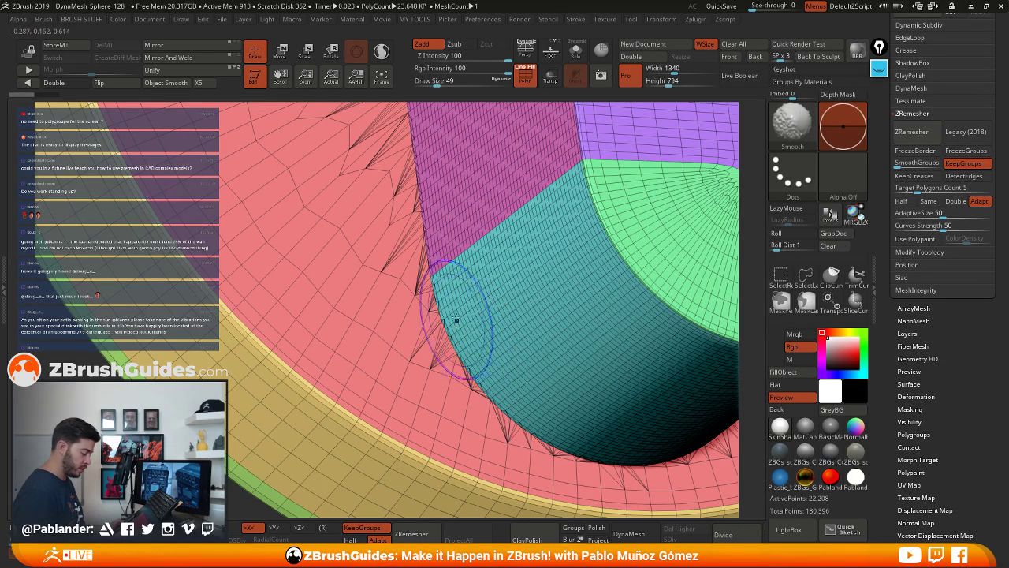
mouse_move(426, 267)
left_mouse_down("shift")
mouse_move(402, 237)
mouse_move(456, 386)
mouse_move(379, 162)
left_mouse_up("shift")
Set the brush draw size to 18 with the jagged knob border in close view
mouse_move(423, 340)
right_mouse_down()
mouse_move(528, 376)
mouse_move(528, 441)
mouse_move(536, 338)
right_mouse_up()
key("space")
left_click_drag(538, 211, 529, 212)
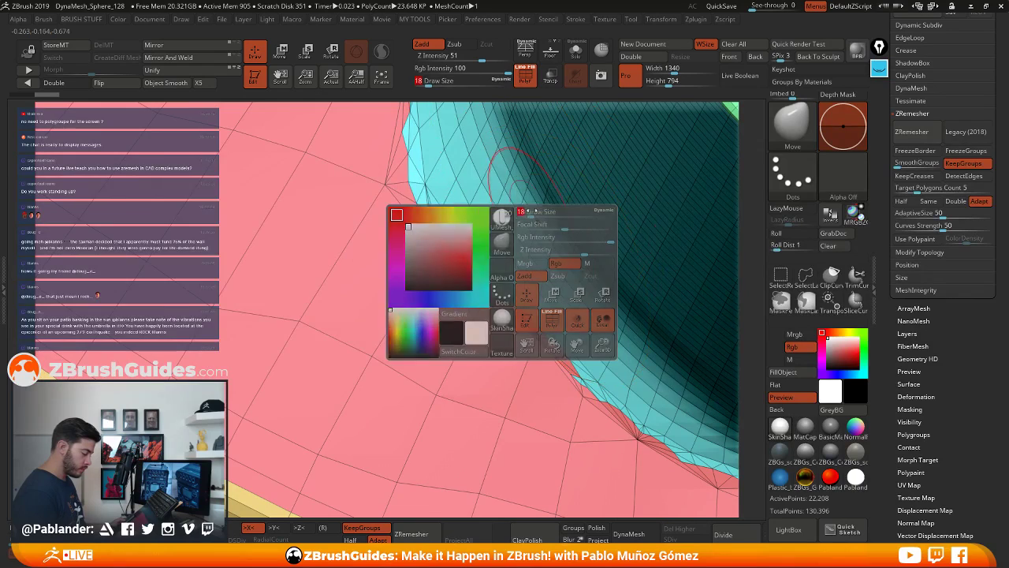
mouse_move(530, 224)
right_mouse_down()
mouse_move(592, 370)
mouse_move(551, 329)
mouse_move(602, 282)
right_mouse_up()
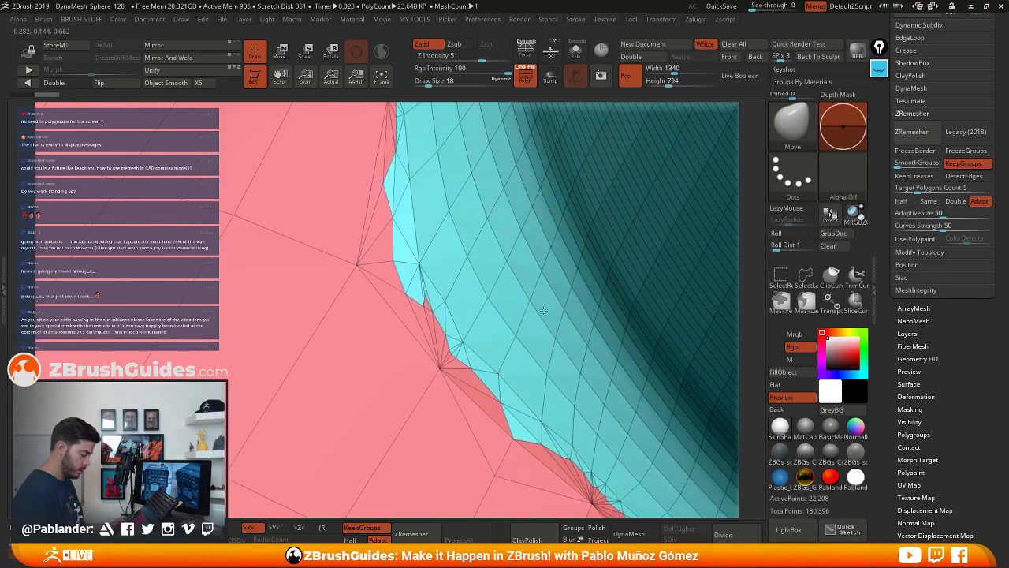
Switch to the screen annotation pen, erase the old drawings and trace the jagged polygroup border in yellow
left_click(879, 69)
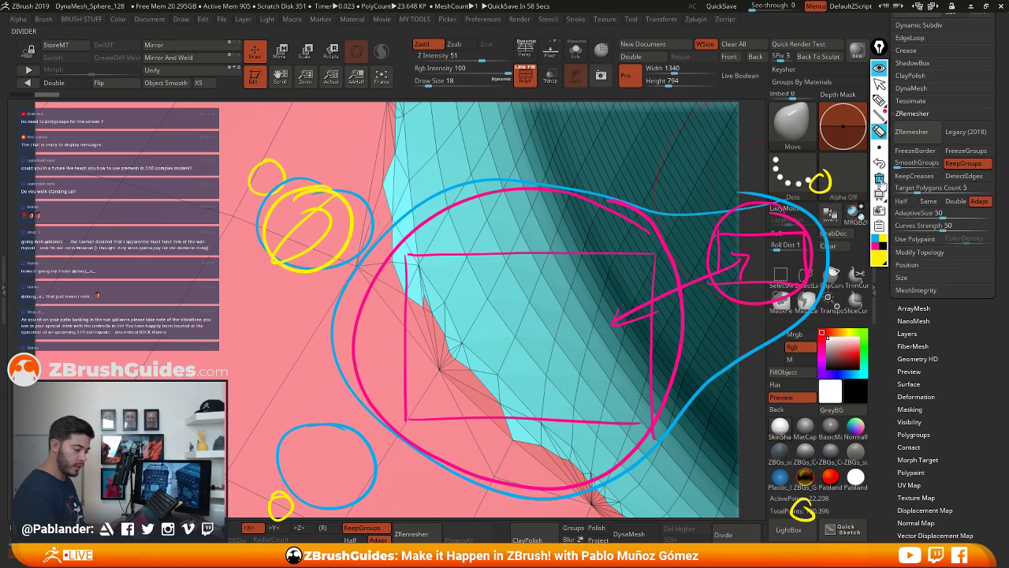
left_click(879, 179)
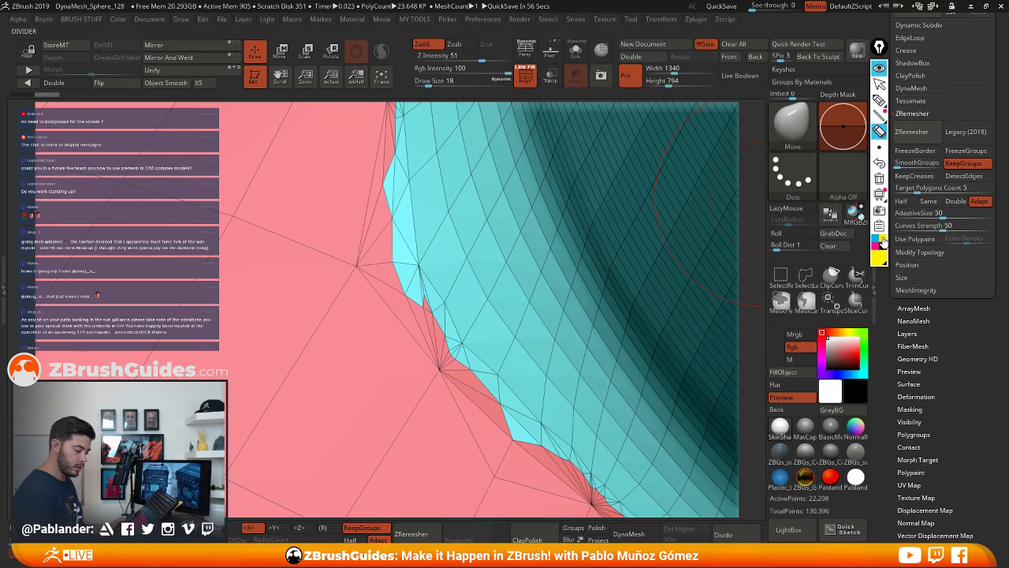
left_click(879, 100)
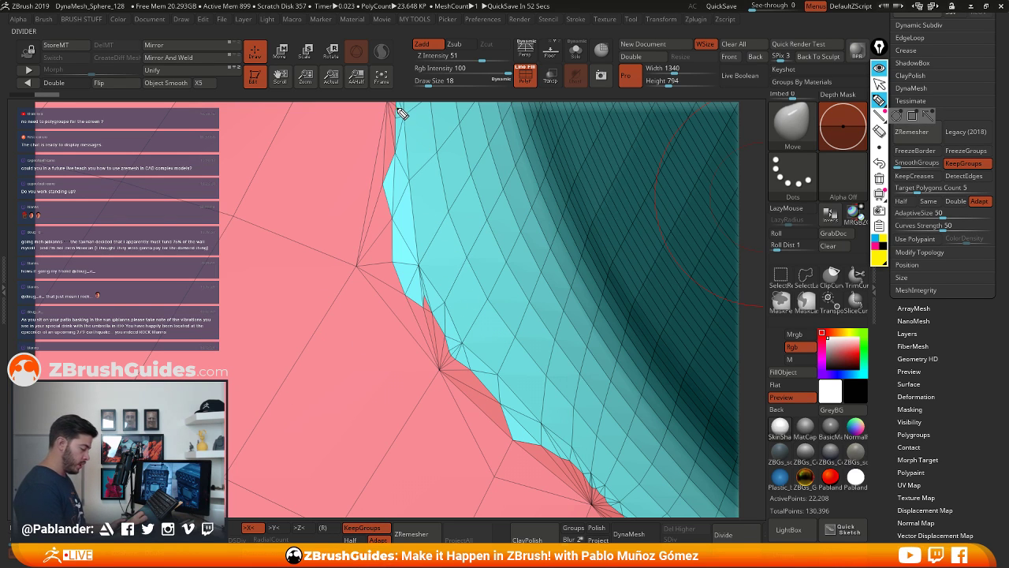
mouse_move(399, 108)
left_mouse_down()
mouse_move(403, 276)
mouse_move(459, 360)
left_mouse_up()
mouse_move(501, 406)
left_mouse_down()
mouse_move(522, 440)
mouse_move(593, 486)
left_mouse_up()
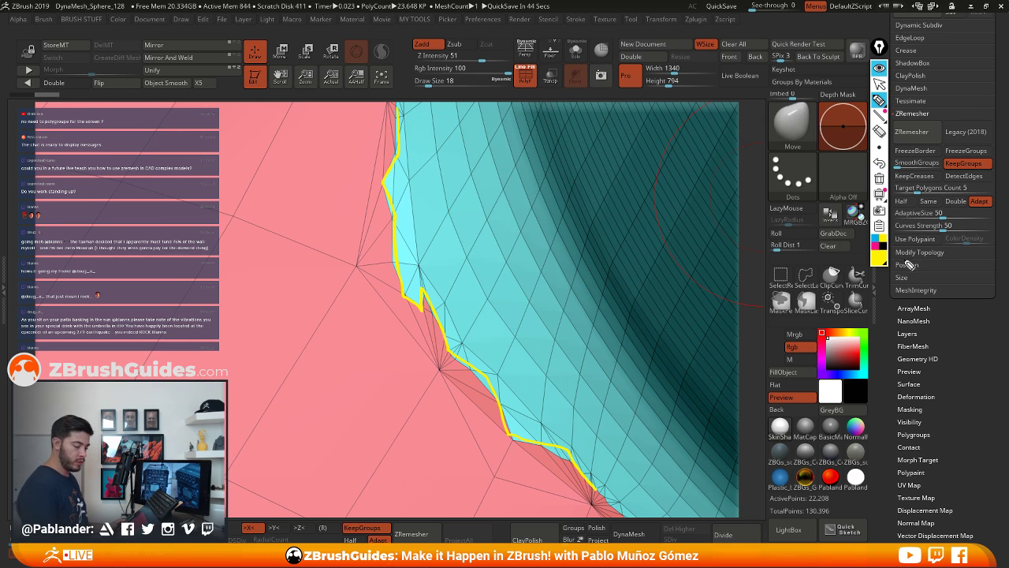
left_click(881, 258)
left_click(916, 149)
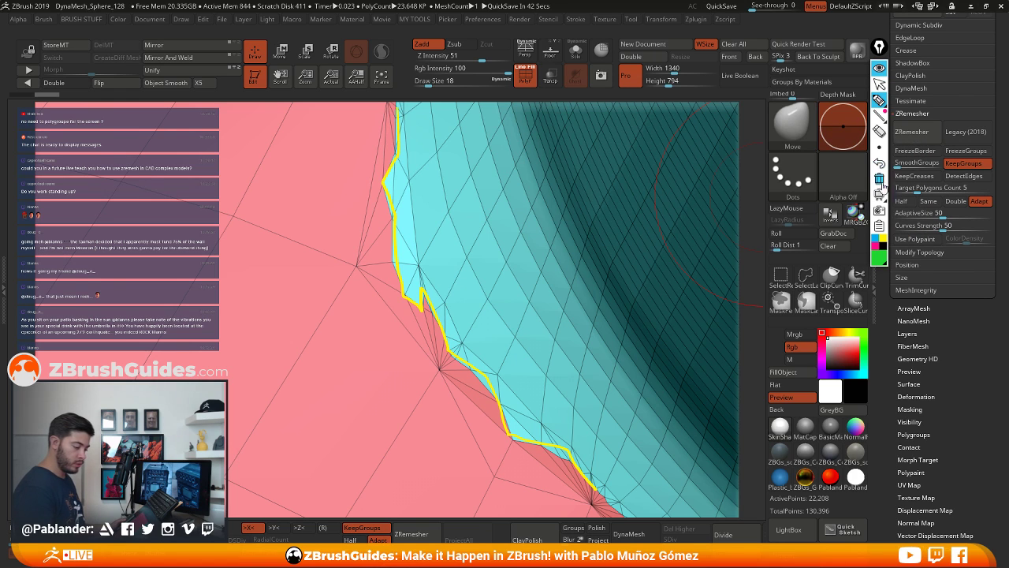
left_click(878, 179)
left_click_drag(397, 108, 394, 162)
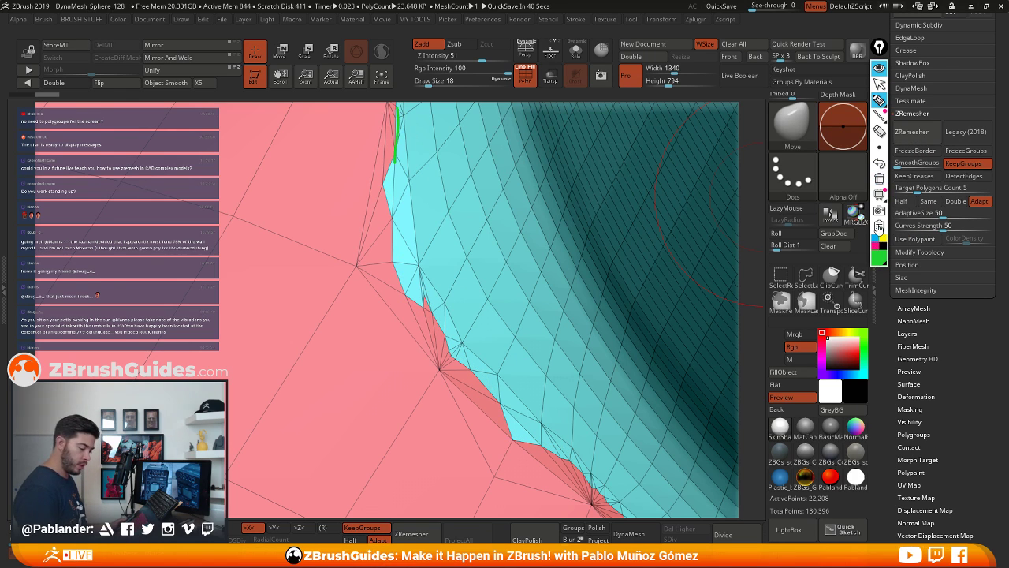
left_click(879, 179)
Trace the jagged border between the cyan and pink polygroups in black with the annotation pen
left_click(880, 257)
left_click(917, 249)
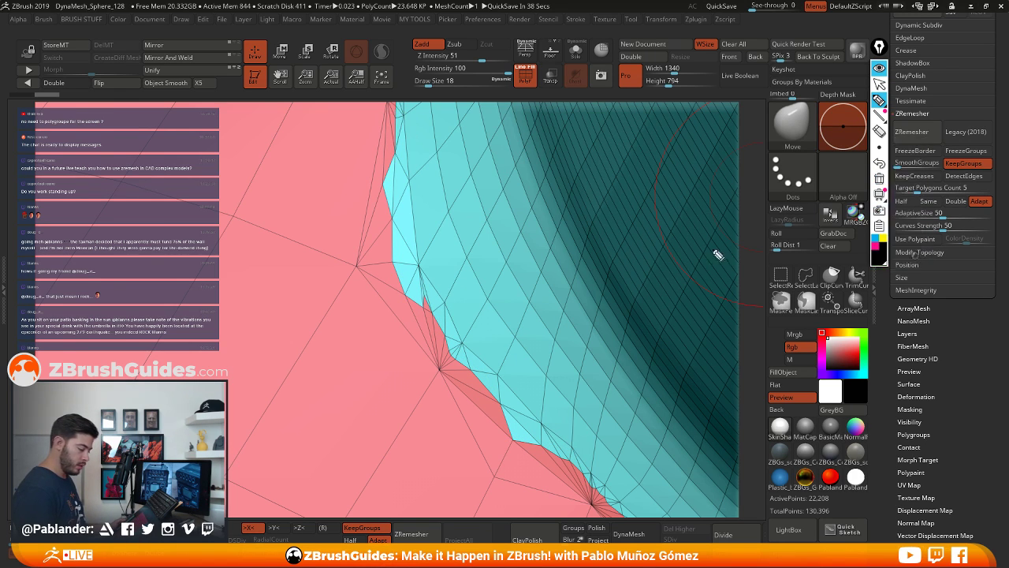
mouse_move(399, 116)
left_mouse_down()
mouse_move(394, 230)
mouse_move(413, 303)
mouse_move(434, 288)
mouse_move(457, 356)
mouse_move(507, 426)
mouse_move(588, 473)
mouse_move(606, 502)
left_mouse_up()
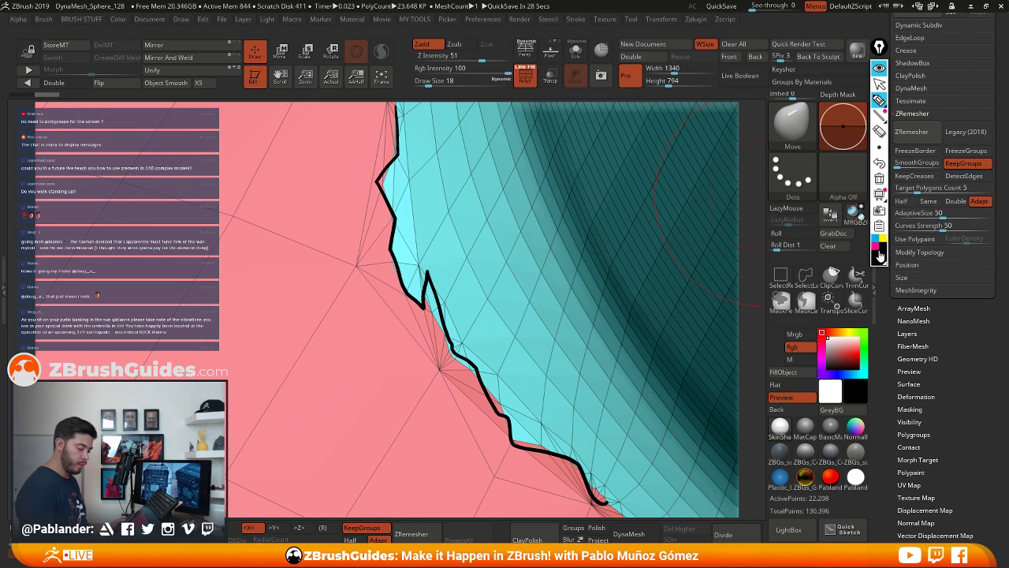
Sketch black strokes towards the traced border over the cyan knob wall and the pink dial face
mouse_move(573, 191)
left_mouse_down()
mouse_move(510, 340)
mouse_move(477, 330)
left_mouse_up()
left_click_drag(543, 172, 452, 285)
left_click_drag(524, 153, 430, 229)
left_click_drag(491, 118, 406, 173)
left_click_drag(597, 227, 536, 335)
left_click_drag(628, 264, 556, 406)
left_click_drag(645, 276, 599, 390)
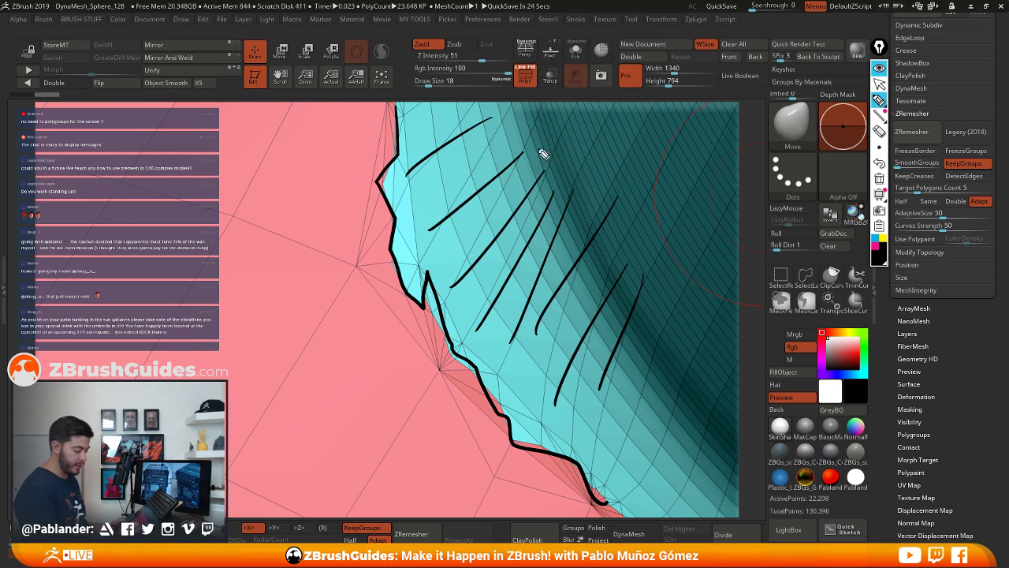
left_click_drag(148, 192, 361, 257)
left_click_drag(230, 118, 353, 126)
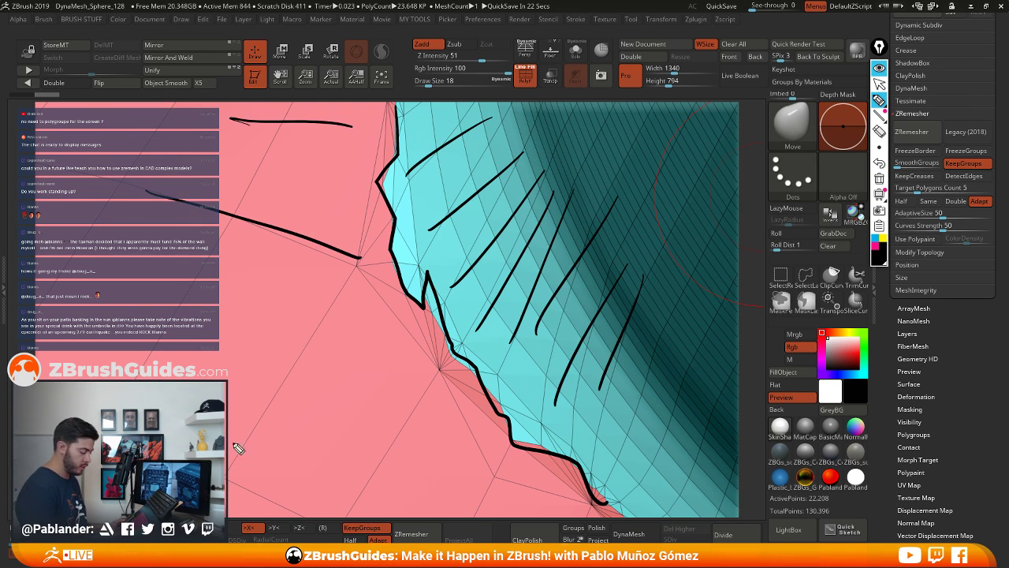
left_click_drag(227, 453, 365, 305)
left_click_drag(345, 484, 471, 354)
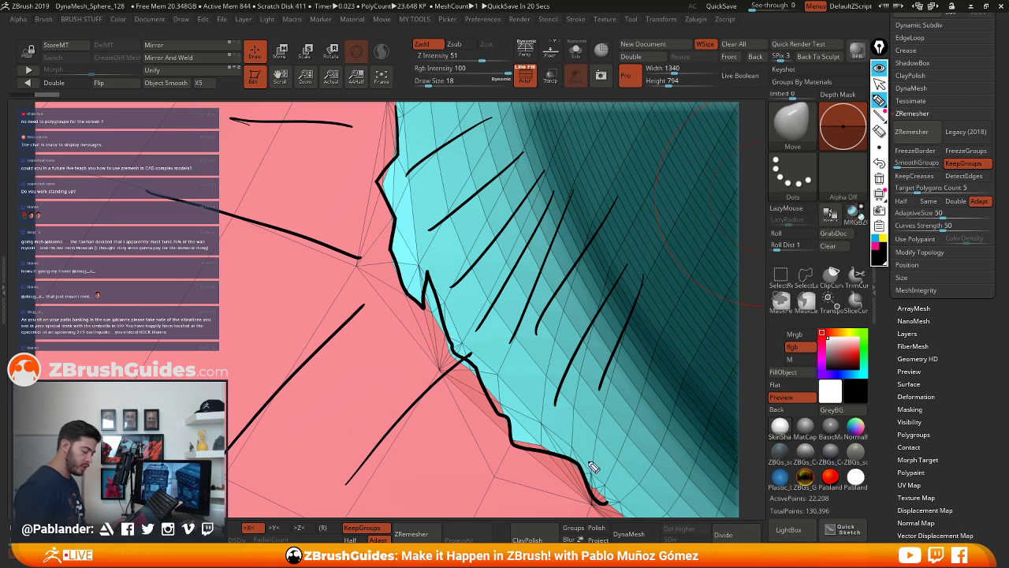
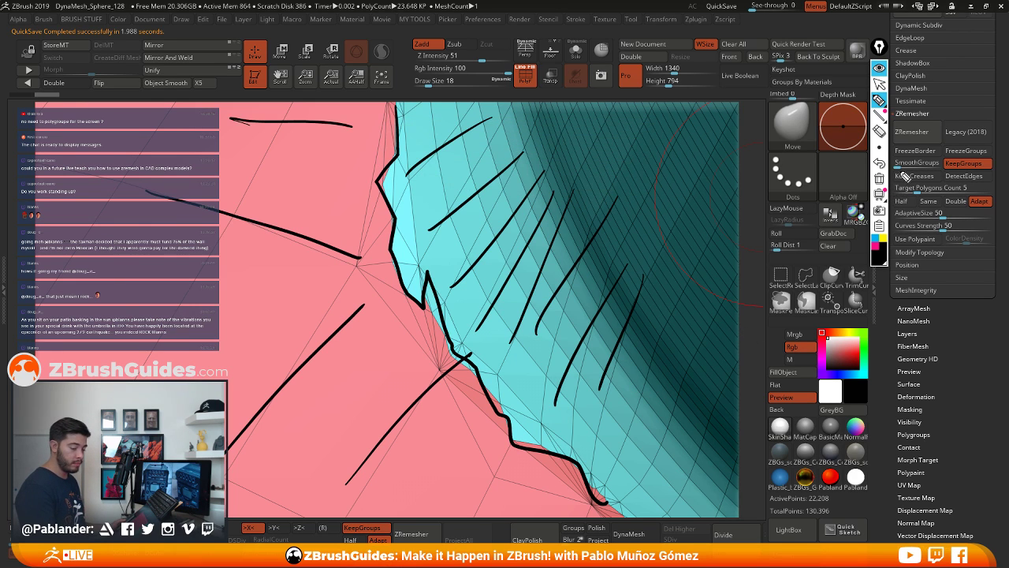
Circle the SmoothGroups setting in yellow with a circled 1 beside it, and erase all screen annotations
left_click(880, 194)
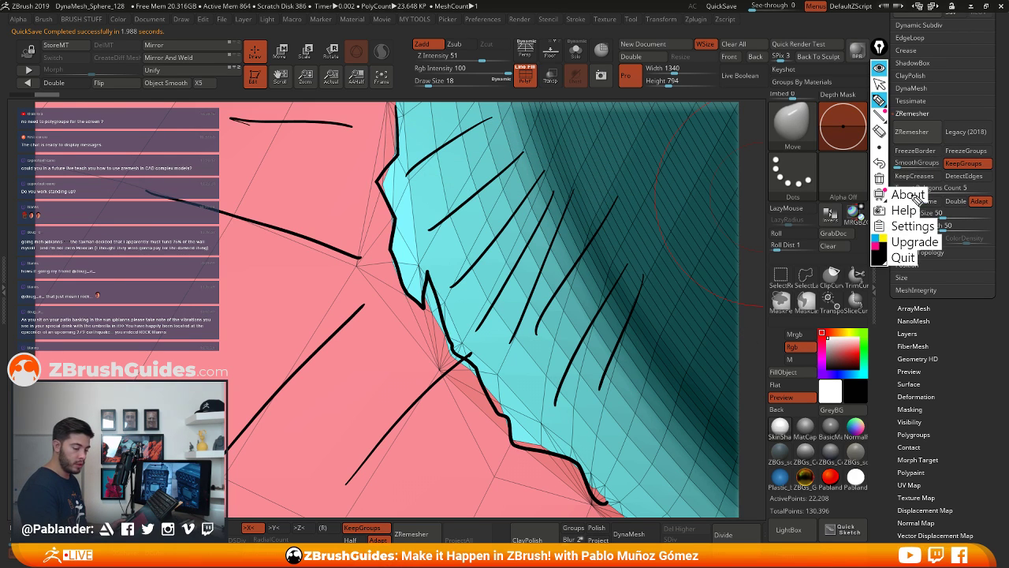
left_click(883, 239)
mouse_move(898, 145)
left_mouse_down()
mouse_move(942, 140)
mouse_move(968, 102)
mouse_move(939, 140)
left_mouse_up()
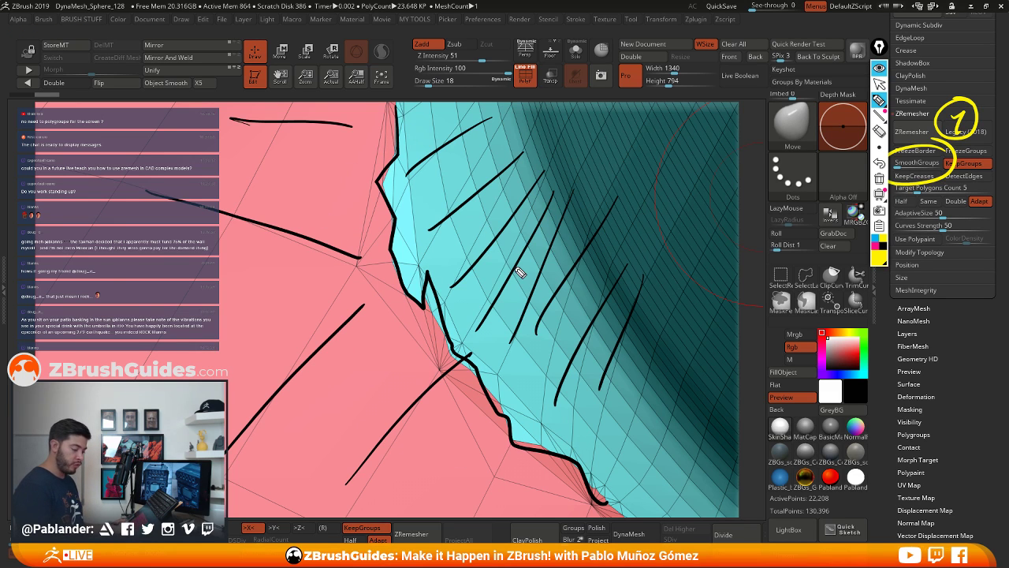
left_click(879, 178)
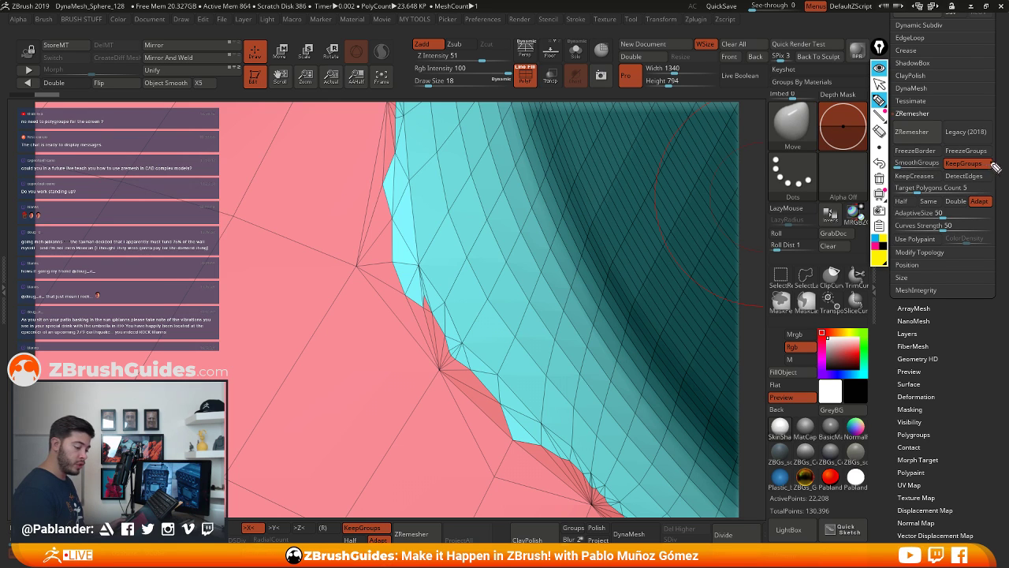
Circle the SmoothGroups setting in yellow, add a small mark above Legacy (2018), and close the screen annotations
left_click_drag(916, 149, 918, 189)
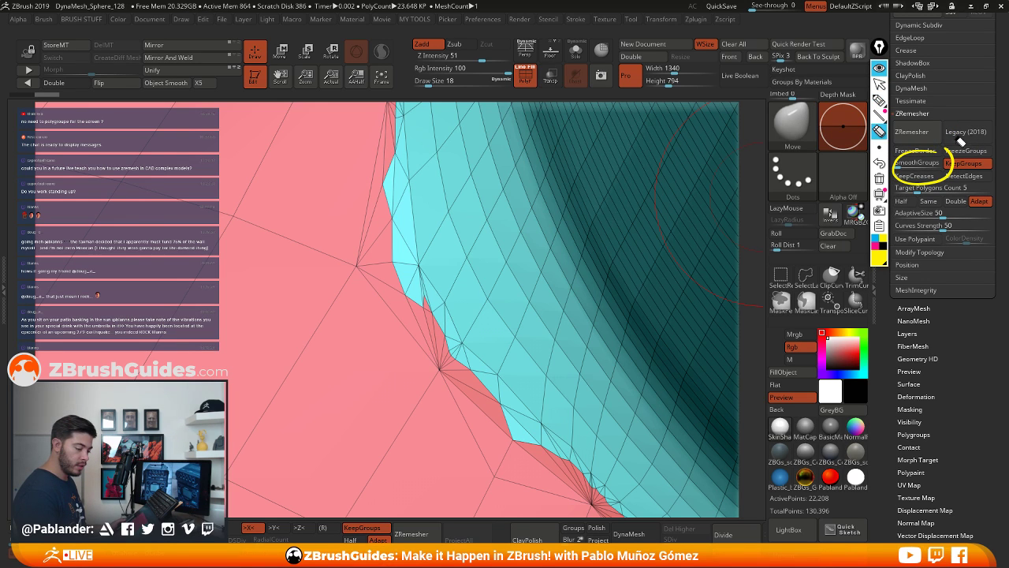
left_click(879, 101)
left_click_drag(953, 126, 963, 125)
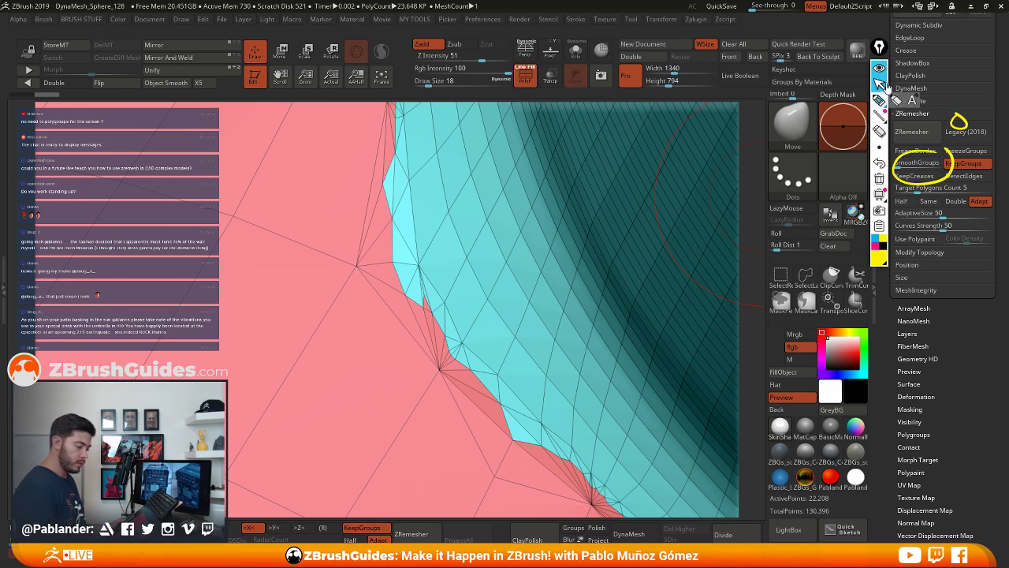
left_click(879, 84)
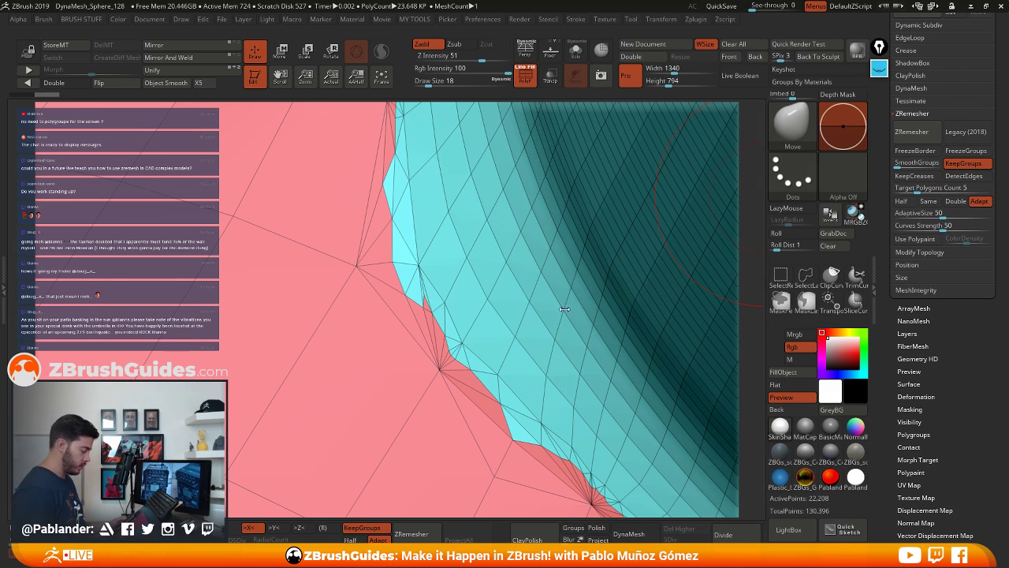
Undo the smoothing that made the border between the cyan and pink polygroups jagged
key("ctrl+z")
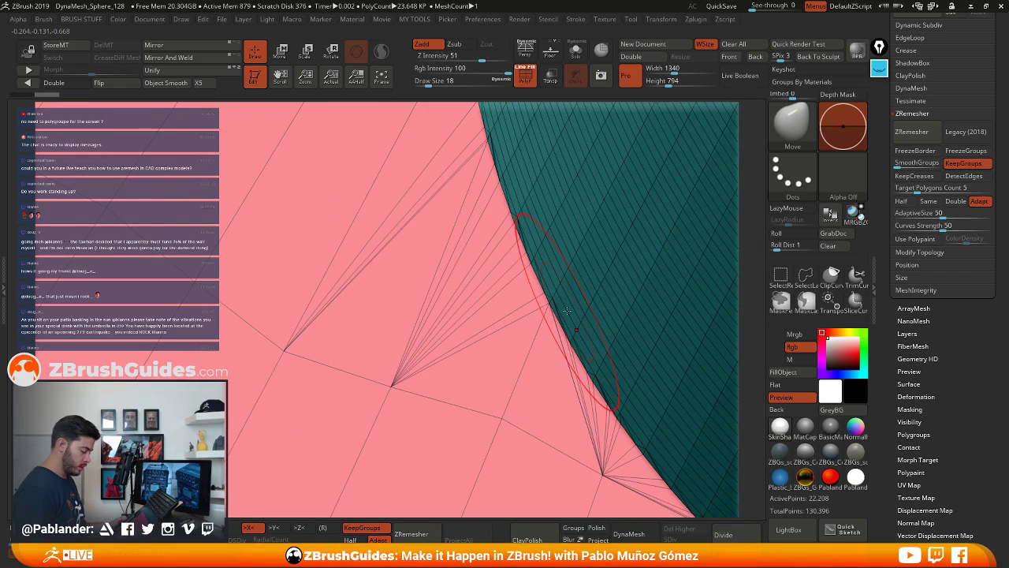
mouse_move(565, 308)
right_mouse_down("alt")
mouse_move(434, 319)
mouse_move(479, 335)
right_mouse_up("alt")
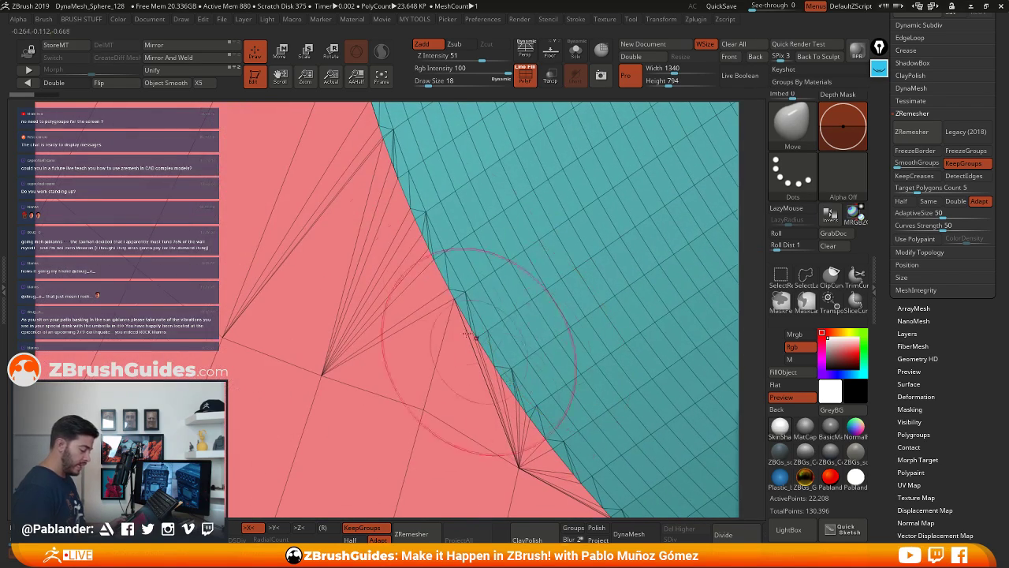
right_click_drag(463, 289, 479, 340, "alt")
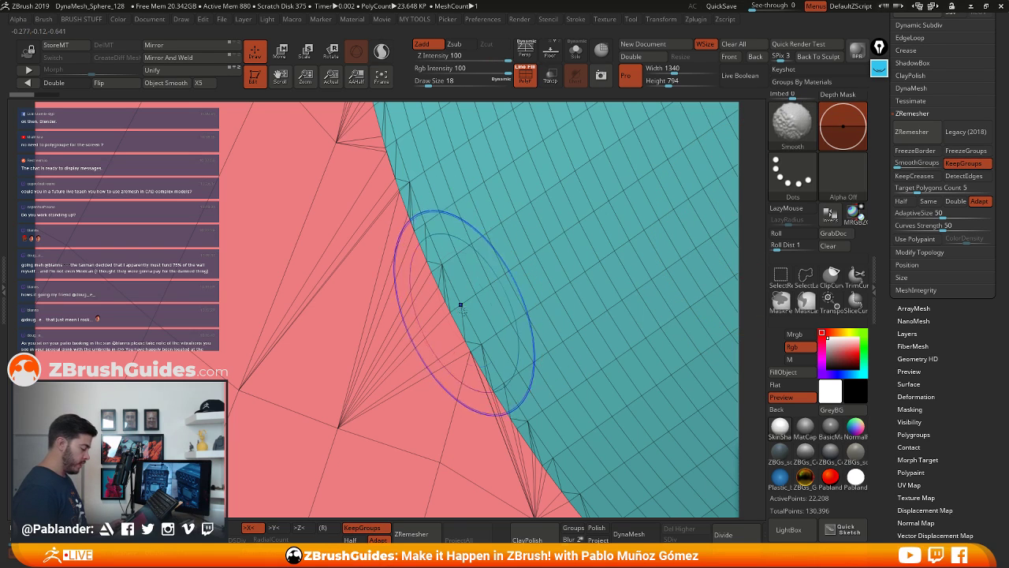
Try the Smooth brush along the border between the cyan knob wall and pink dial face, and undo it
mouse_move(428, 293)
left_mouse_down("shift")
mouse_move(401, 213)
mouse_move(361, 291)
mouse_move(496, 434)
mouse_move(567, 461)
left_mouse_up("shift")
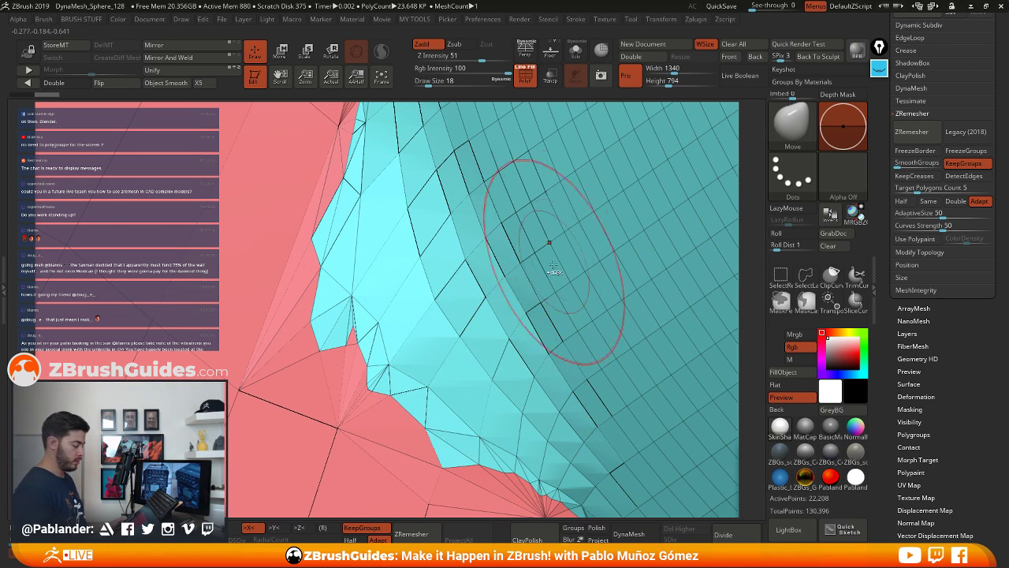
key("ctrl+z")
key("ctrl+z")
right_click_drag(540, 301, 491, 261, "ctrl")
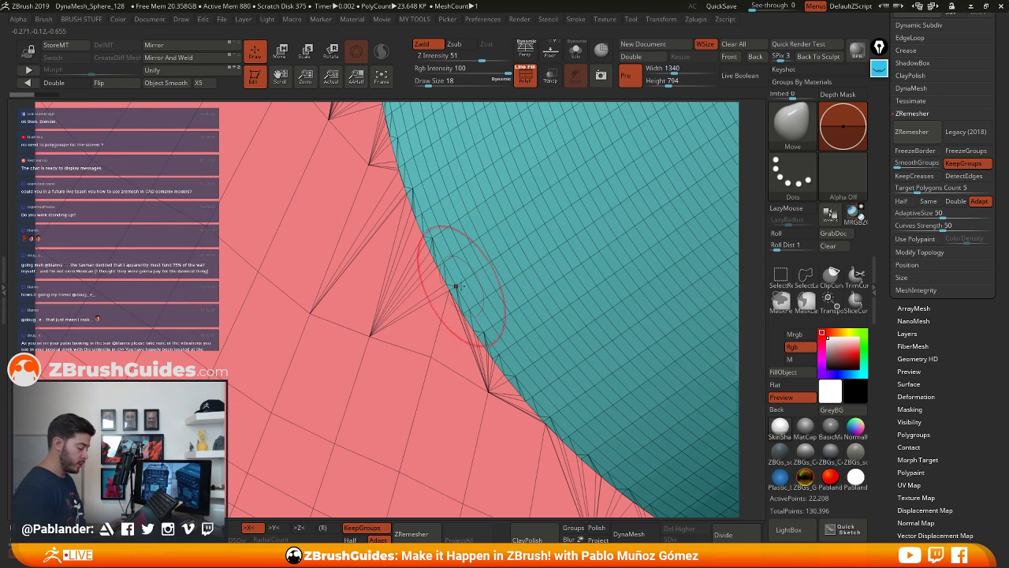
Distort the cyan and pink border with the Smooth brush, and even it out with the Polish By Groups deformation
mouse_move(455, 283)
left_mouse_down("shift")
mouse_move(442, 279)
mouse_move(396, 162)
mouse_move(482, 366)
mouse_move(571, 465)
left_mouse_up("shift")
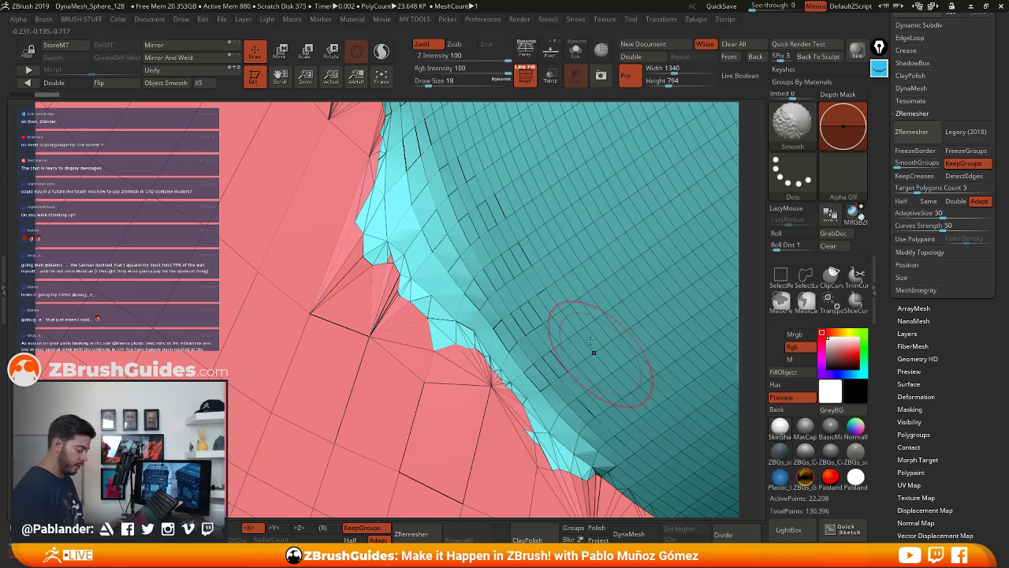
right_click_drag(594, 354, 567, 327)
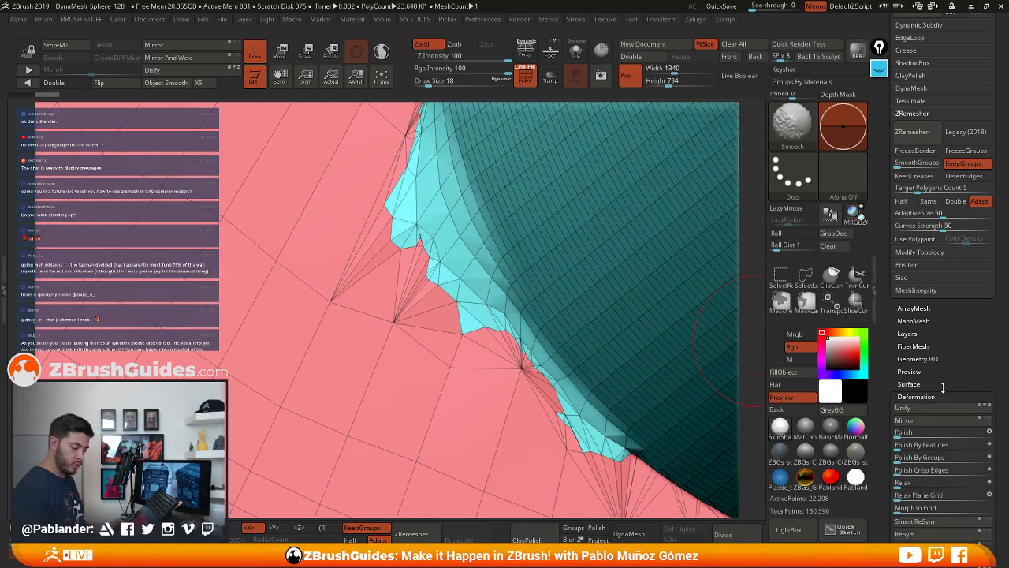
left_click(916, 397)
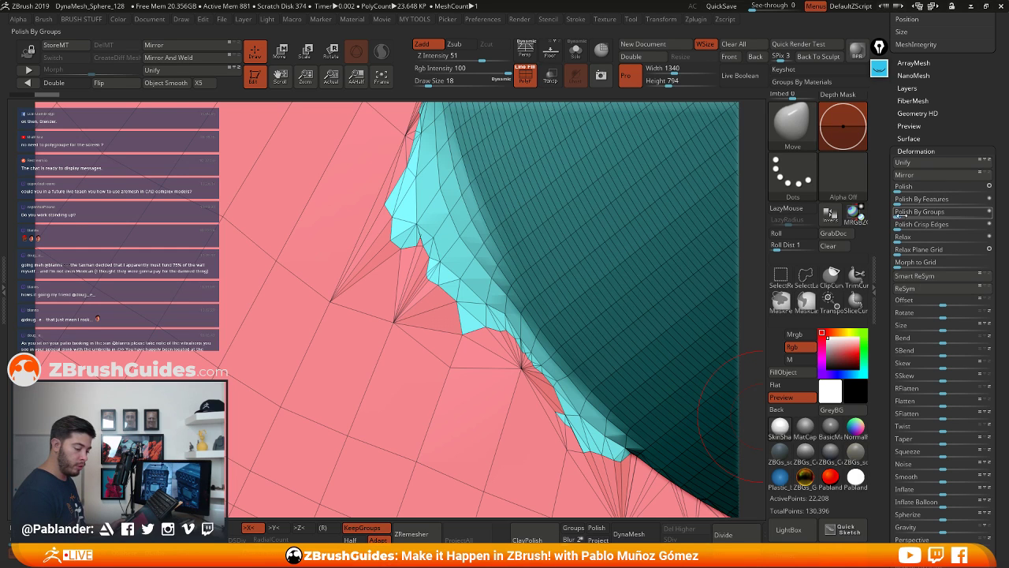
left_click_drag(898, 212, 914, 214)
left_click_drag(986, 213, 986, 214)
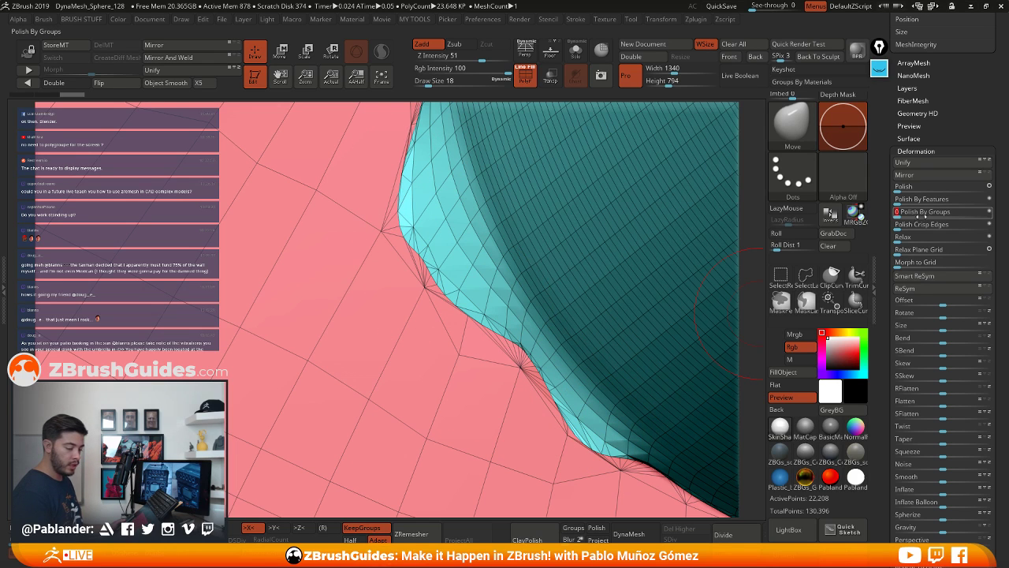
Undo the Polish By Groups deformation and the border smoothing, and collapse the Deformation settings
key("ctrl+z")
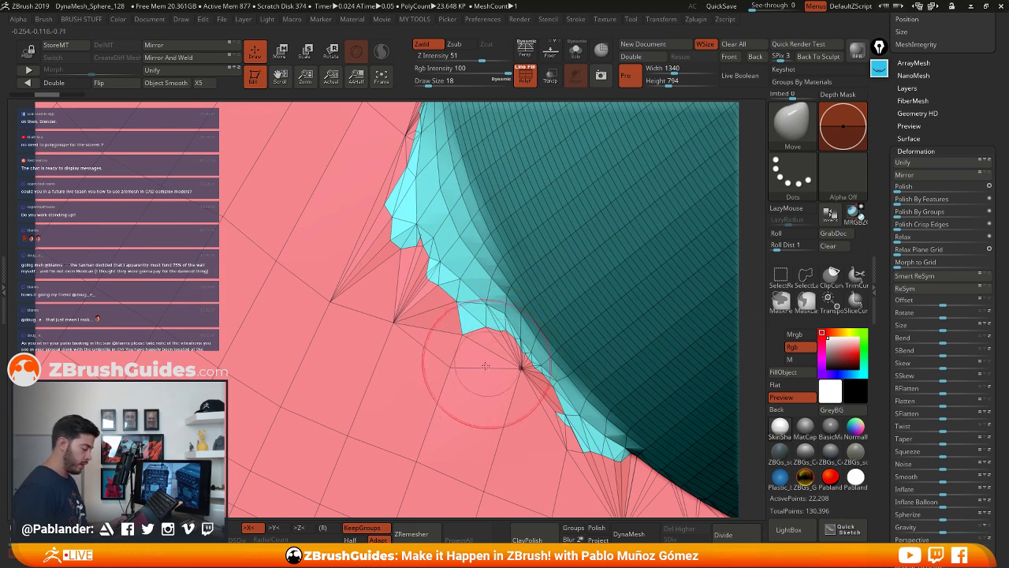
key("ctrl+shift+z")
left_click(937, 150)
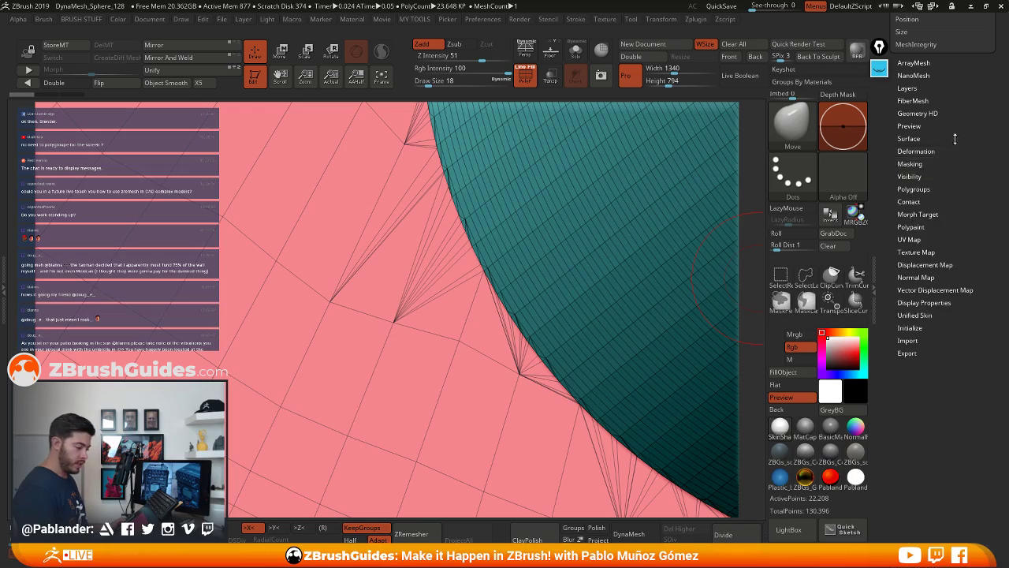
Run ZRemesher on the whole dial with KeepGroups on, Adapt enabled and a Target Polygons Count of 5
left_click_drag(954, 139, 938, 225)
right_click_drag(608, 272, 559, 208, "ctrl")
right_click_drag(590, 247, 613, 264, "alt")
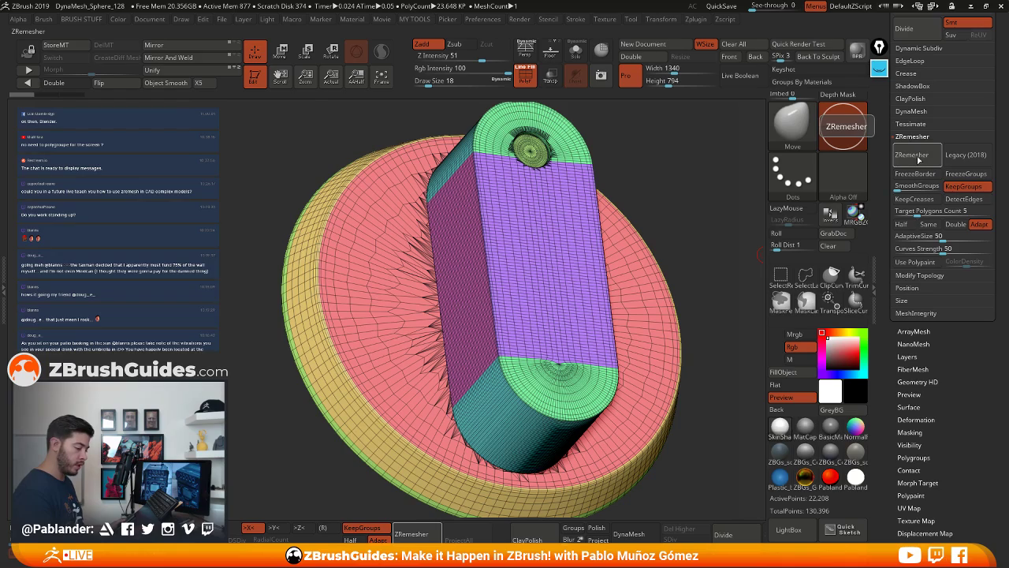
left_click(912, 155)
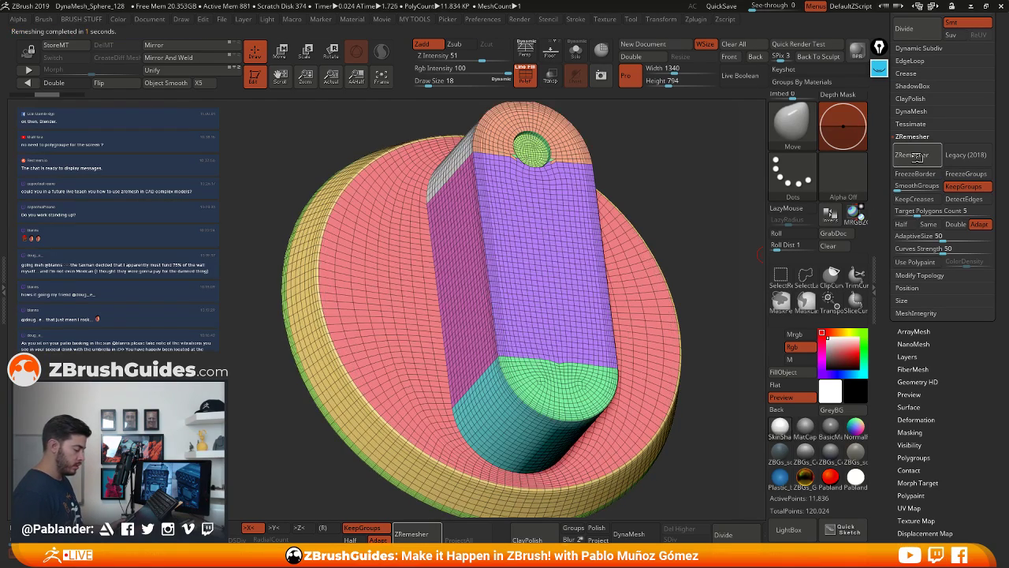
Examine the remeshed dial's topology from the front and side, especially the polygroup borders around the knob's round hole
left_click_drag(683, 221, 642, 244)
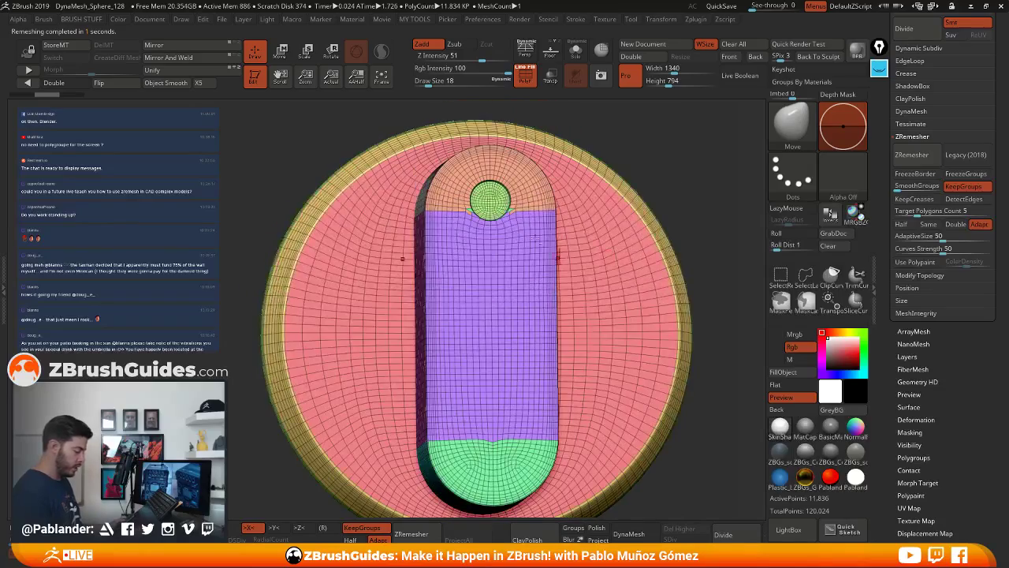
right_click_drag(496, 177, 556, 320, "ctrl")
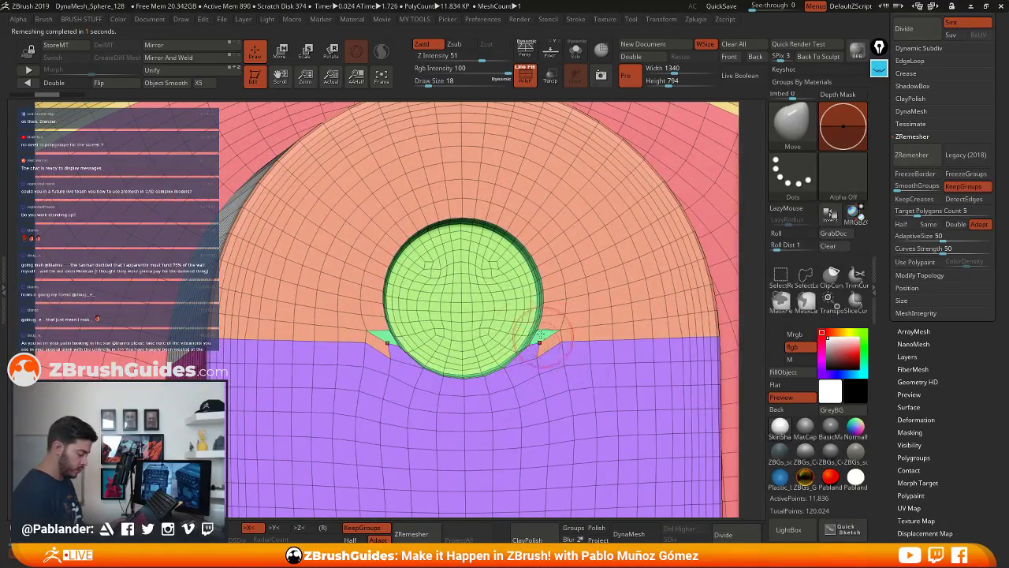
mouse_move(525, 368)
right_mouse_down()
mouse_move(481, 306)
mouse_move(513, 254)
mouse_move(559, 322)
right_mouse_up()
left_click_drag(559, 323, 655, 287)
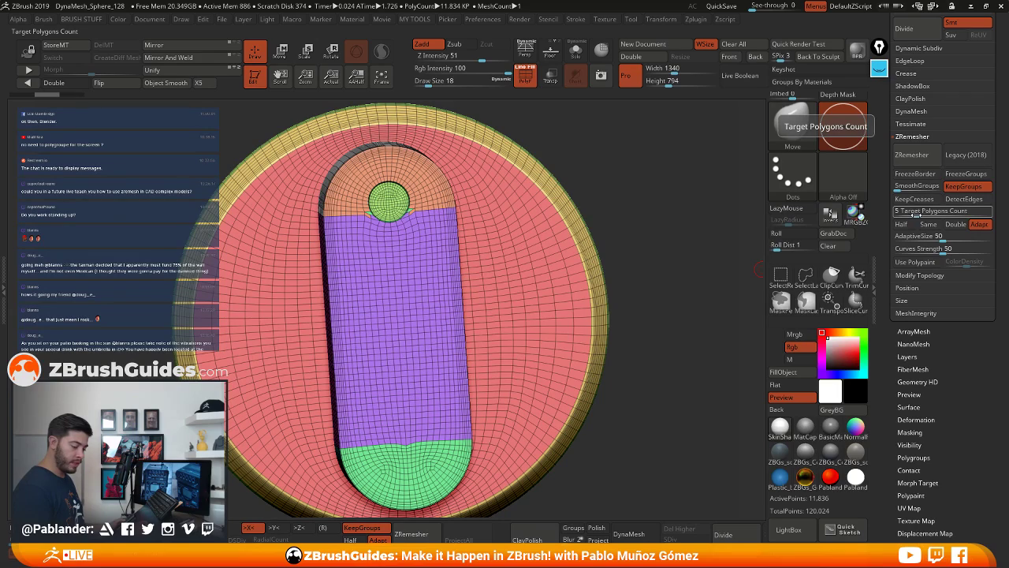
left_click_drag(719, 241, 689, 247)
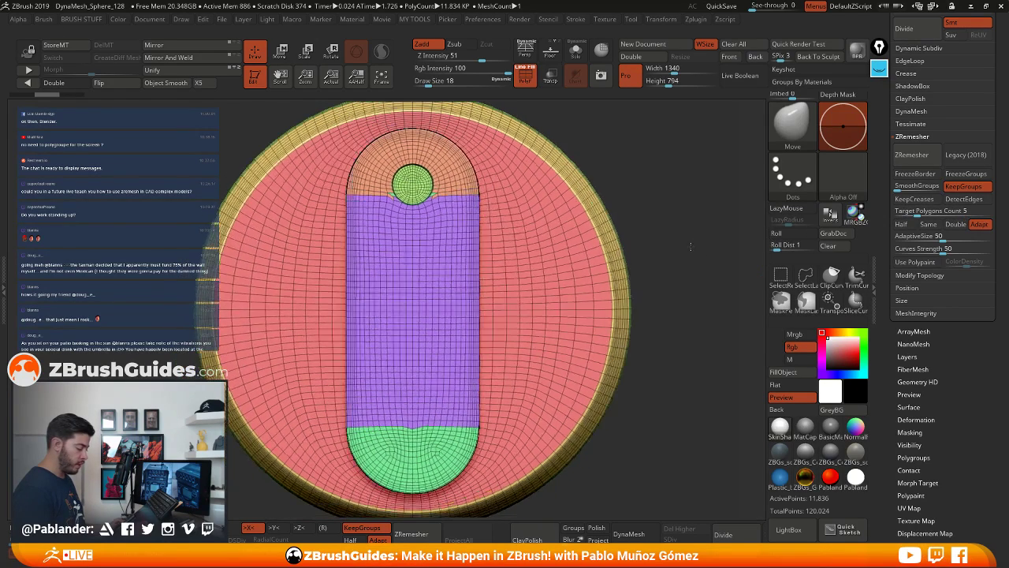
right_click_drag(531, 258, 580, 273, "alt")
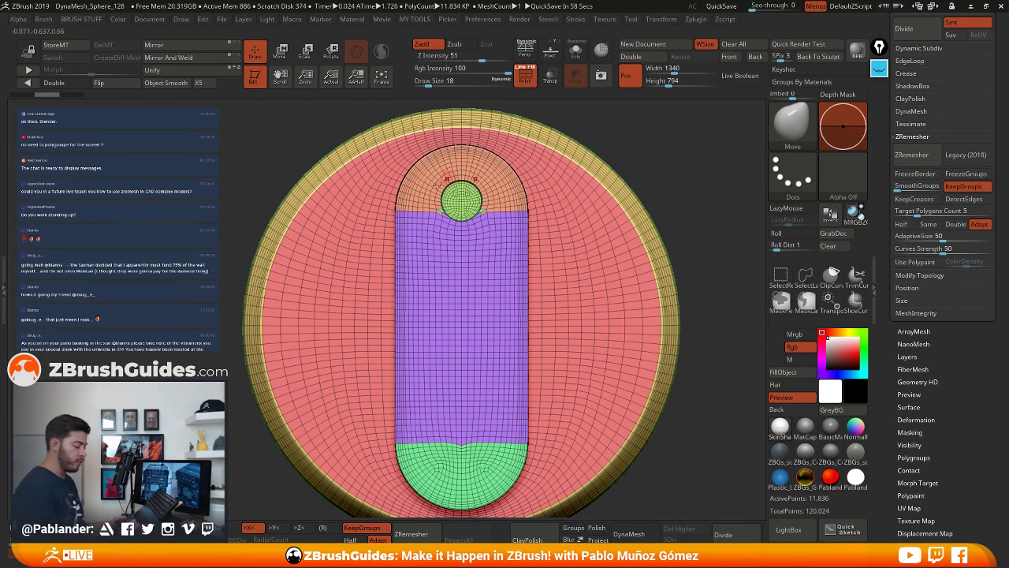
right_click_drag(506, 204, 574, 207)
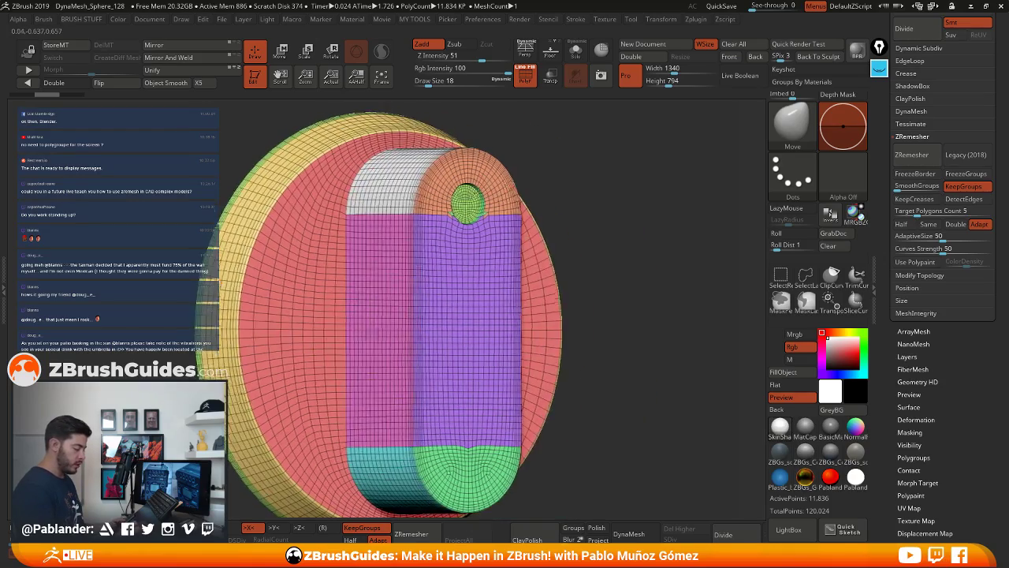
right_click_drag(476, 188, 536, 201, "ctrl")
right_click_drag(609, 384, 622, 229, "alt")
Hide the orange, purple and green polygroups on the knob's front face, and turn on Double-sided display
key("ctrl+shift")
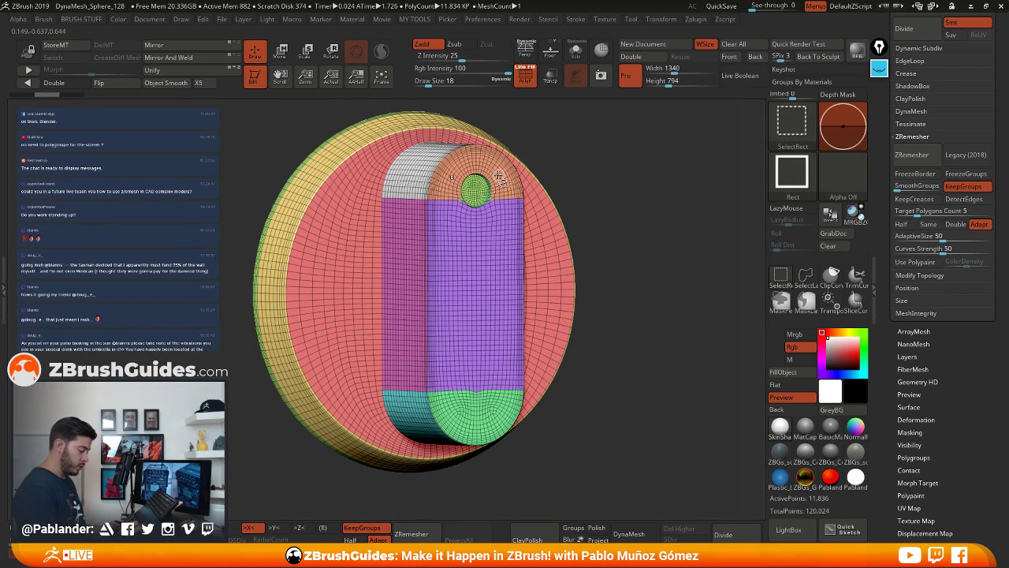
left_click(499, 175, "ctrl+shift")
left_click(641, 228, "ctrl+shift")
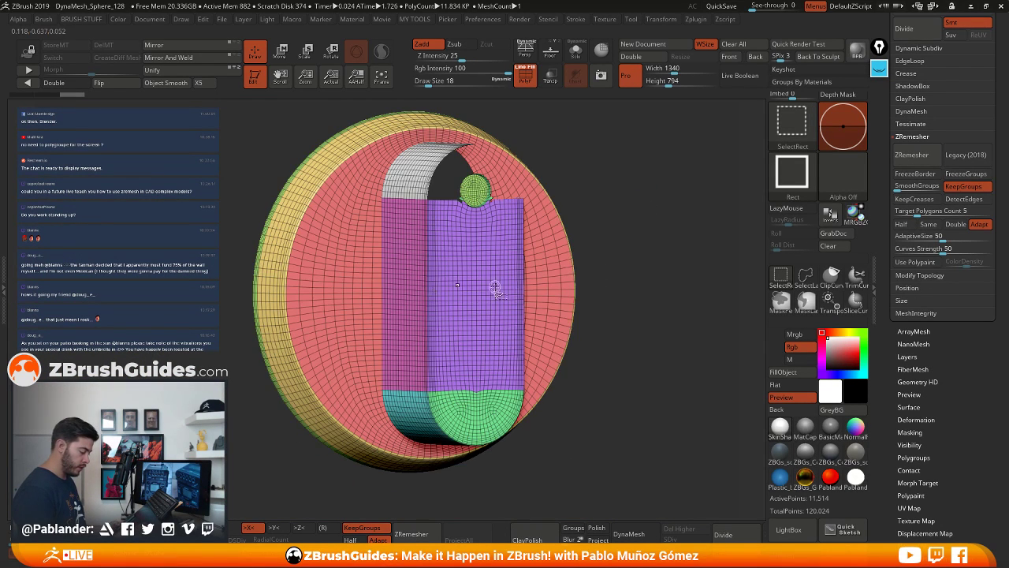
left_click(495, 286, "ctrl+shift")
left_click(484, 408, "ctrl+shift")
left_click(66, 84)
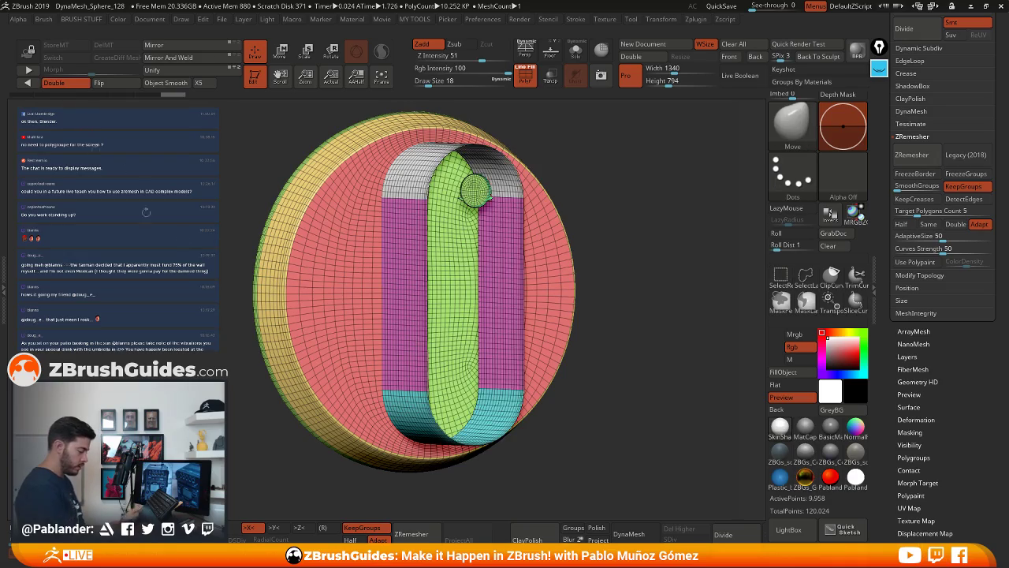
Hide the narrow green polygroup around the hole's rim as well, and invert visibility to isolate the knob's front face
left_click_drag(662, 247, 546, 316)
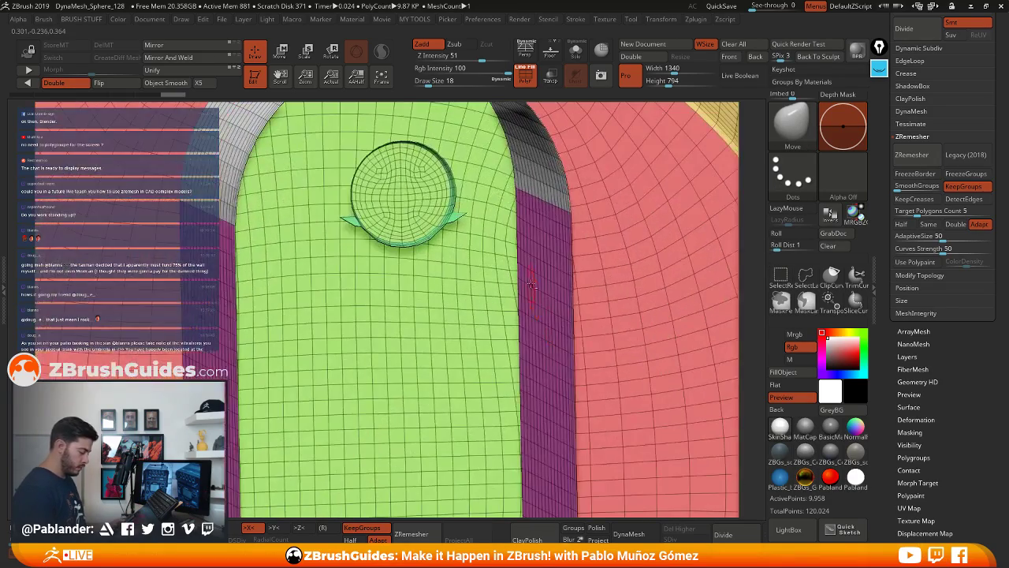
right_click_drag(532, 286, 554, 253, "ctrl")
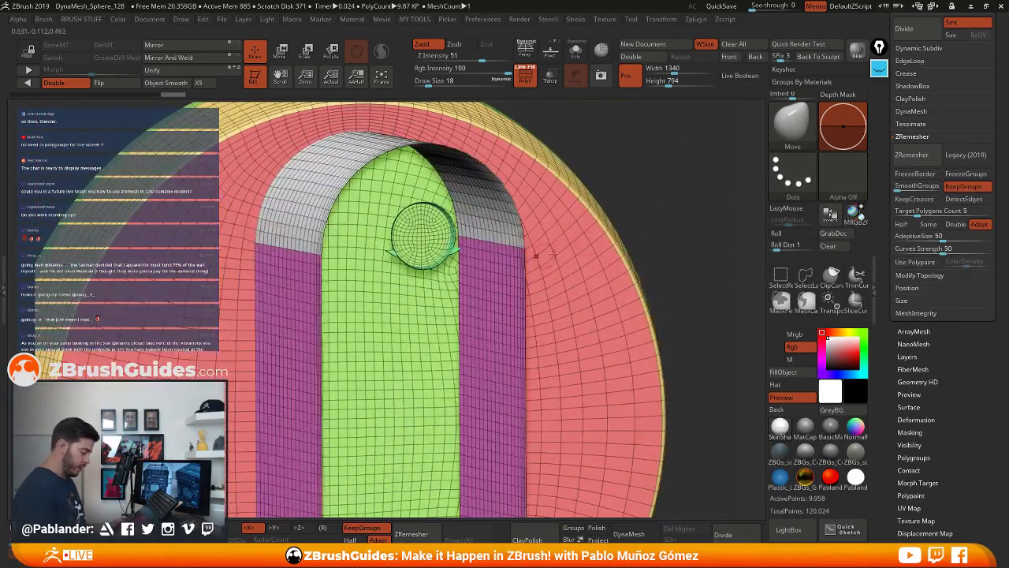
left_click_drag(657, 164, 669, 202, "ctrl+shift")
left_click_drag(618, 223, 673, 235, "ctrl+shift")
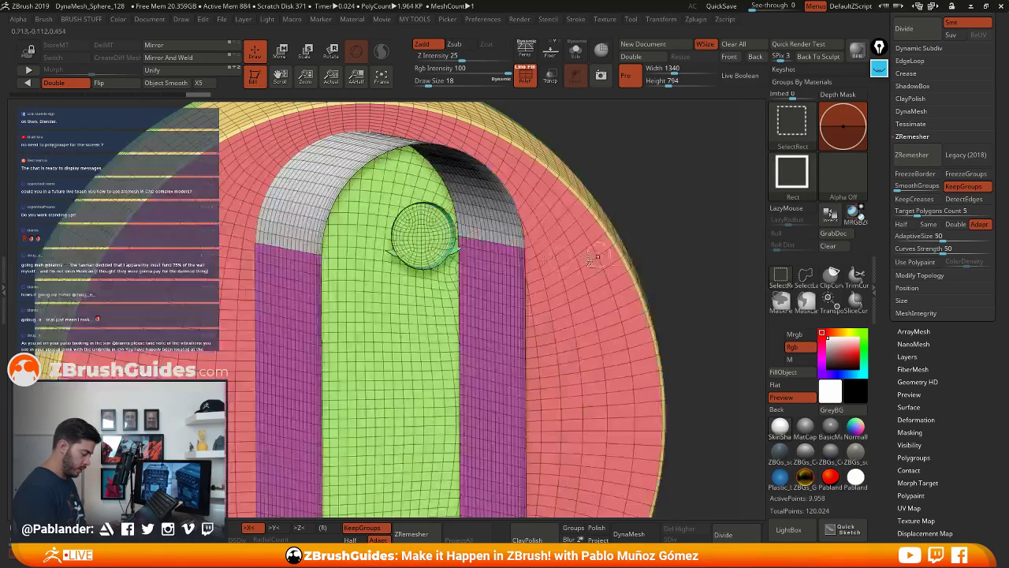
mouse_move(465, 241)
right_mouse_down("ctrl")
mouse_move(476, 330)
mouse_move(460, 306)
mouse_move(498, 276)
mouse_move(479, 254)
mouse_move(623, 224)
right_mouse_up("ctrl")
left_click(432, 288, "ctrl+shift")
left_click_drag(646, 206, 661, 243, "ctrl+shift")
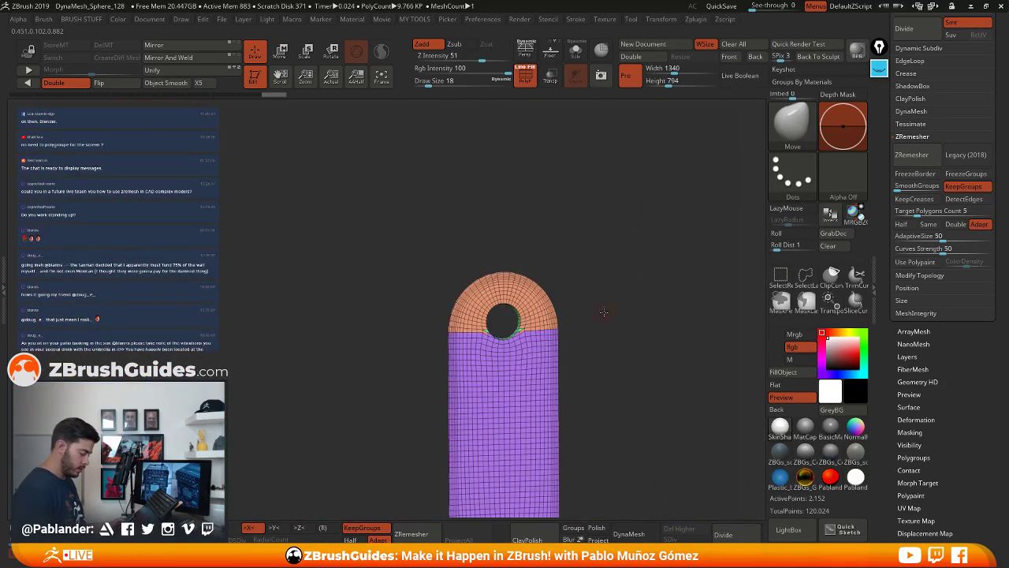
Regroup the isolated knob front face with Groups By Normals so the face and the hole's inner rim form separate polygroups
right_click_drag(604, 313, 556, 203, "alt")
right_click_drag(556, 203, 607, 385)
right_click_drag(529, 292, 574, 273, "alt")
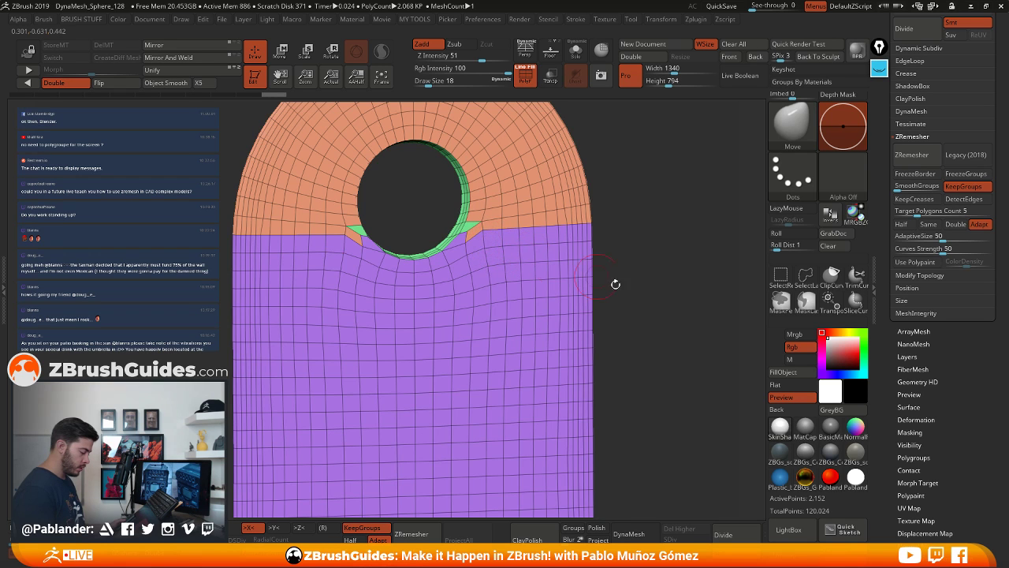
left_click_drag(615, 284, 591, 233, "alt")
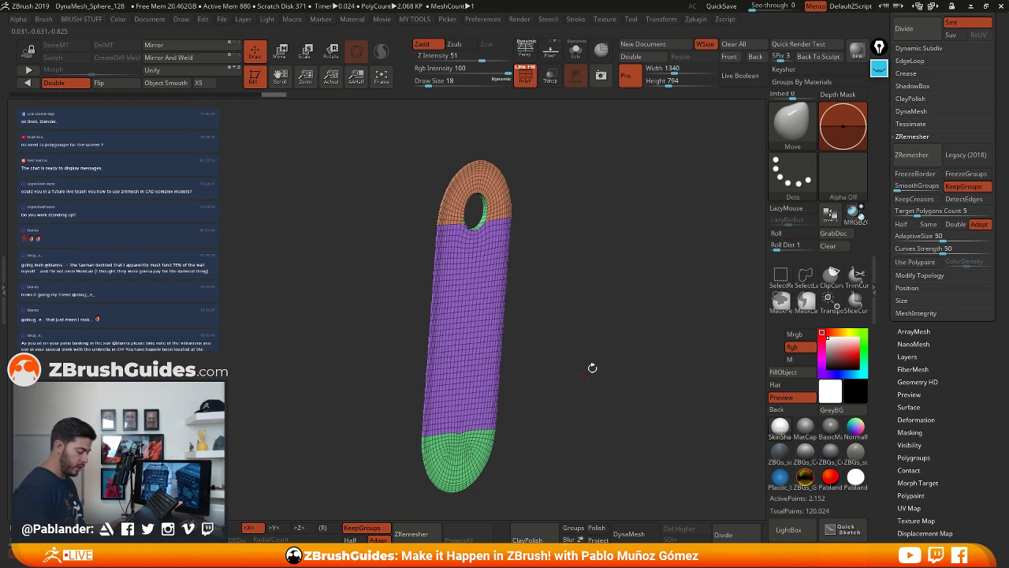
left_click_drag(592, 368, 617, 289, "shift")
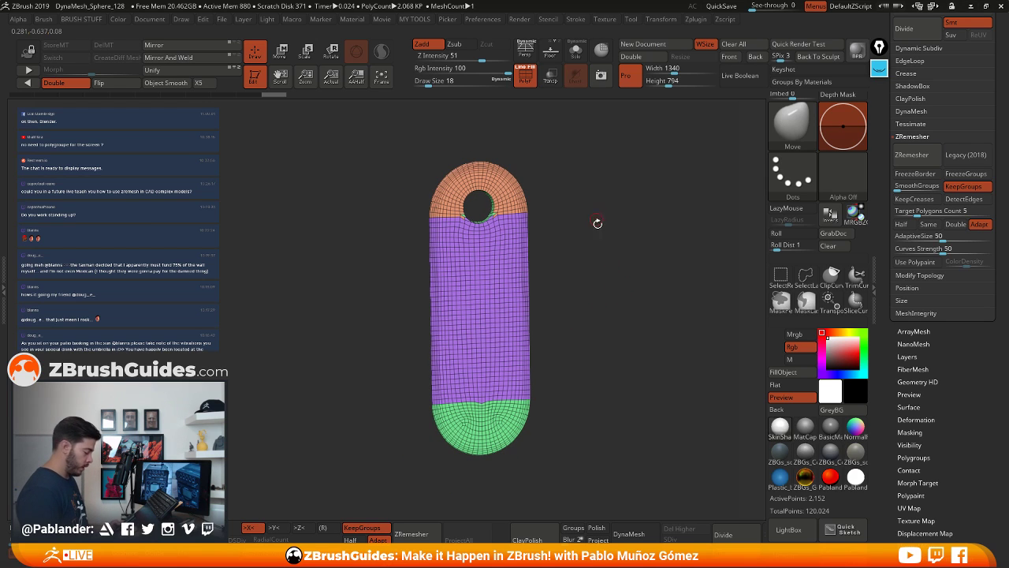
key("ctrl+shift")
left_click_drag(942, 380, 953, 322)
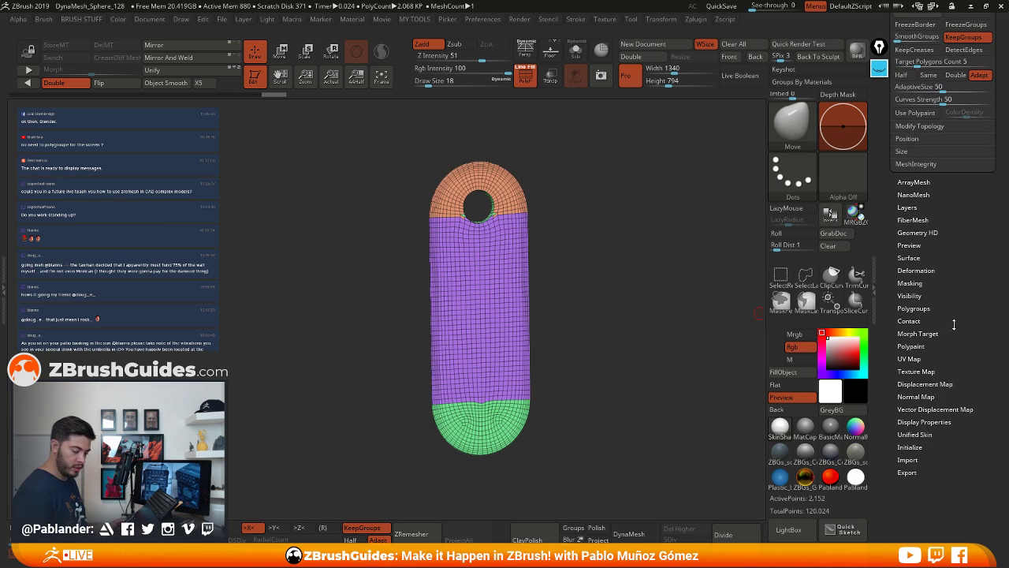
left_click_drag(651, 328, 639, 342, "alt")
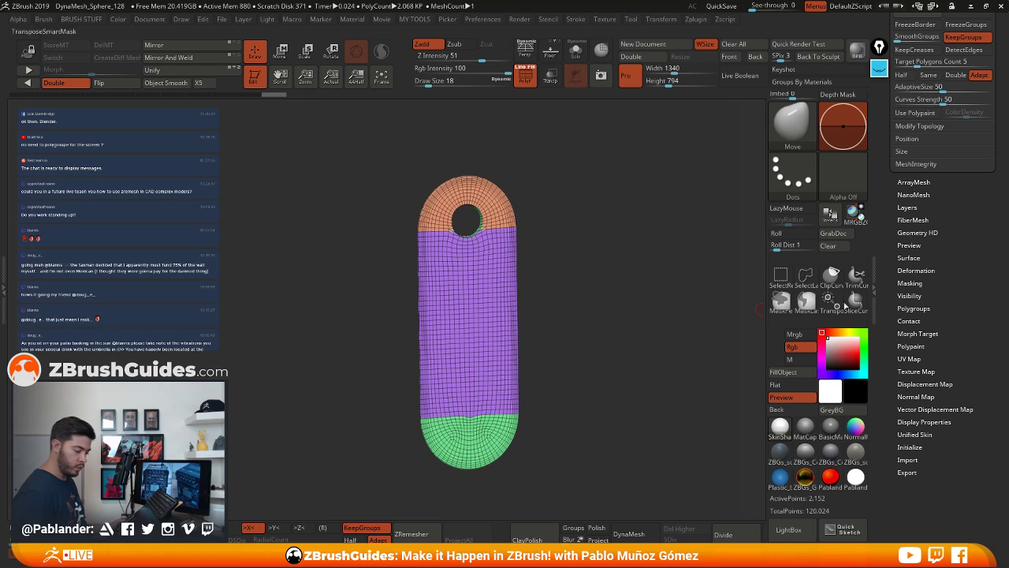
left_click(931, 310)
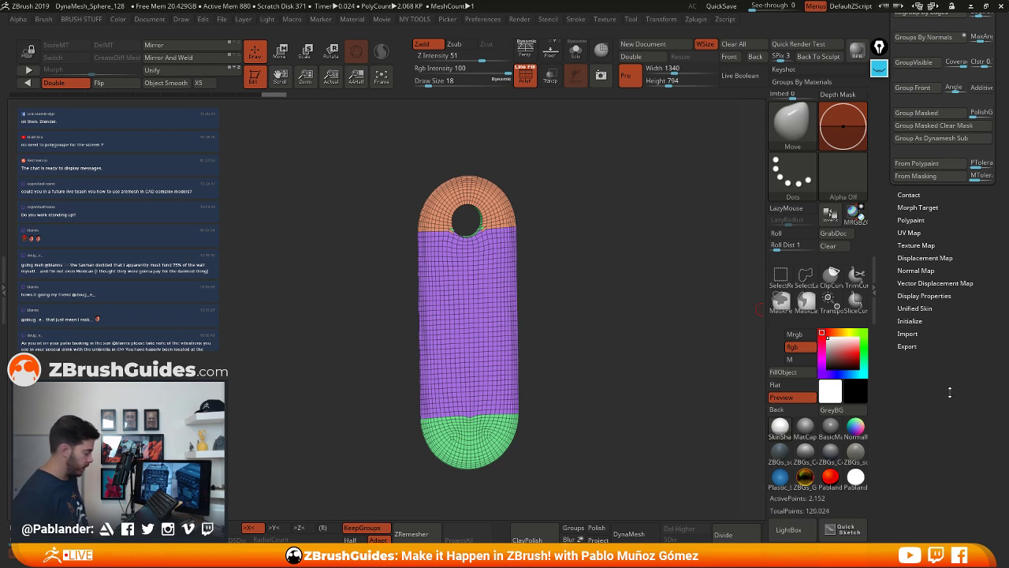
left_click_drag(571, 276, 609, 263, "alt")
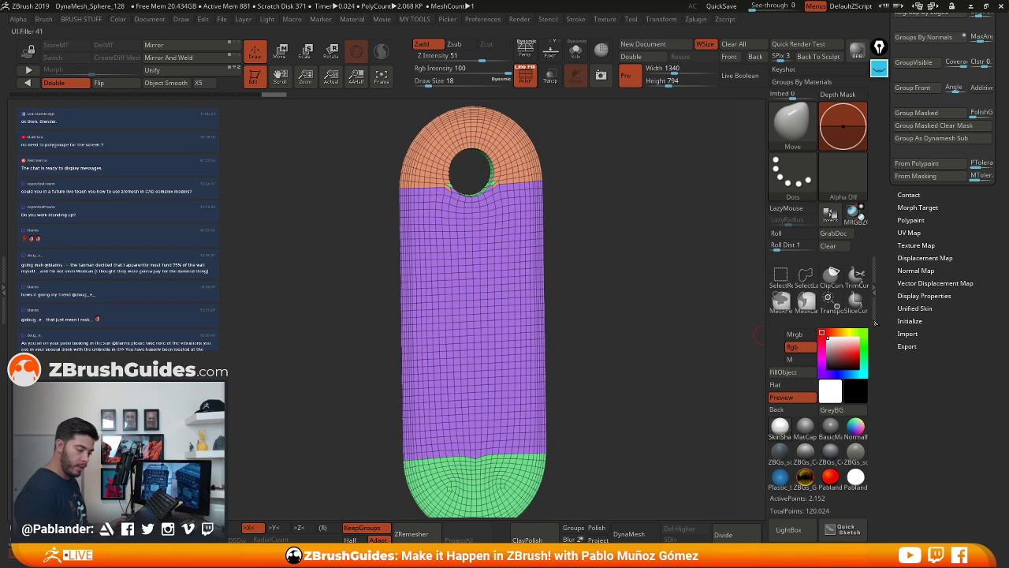
left_click_drag(921, 192, 924, 324)
scroll(924, 315, "up", 1)
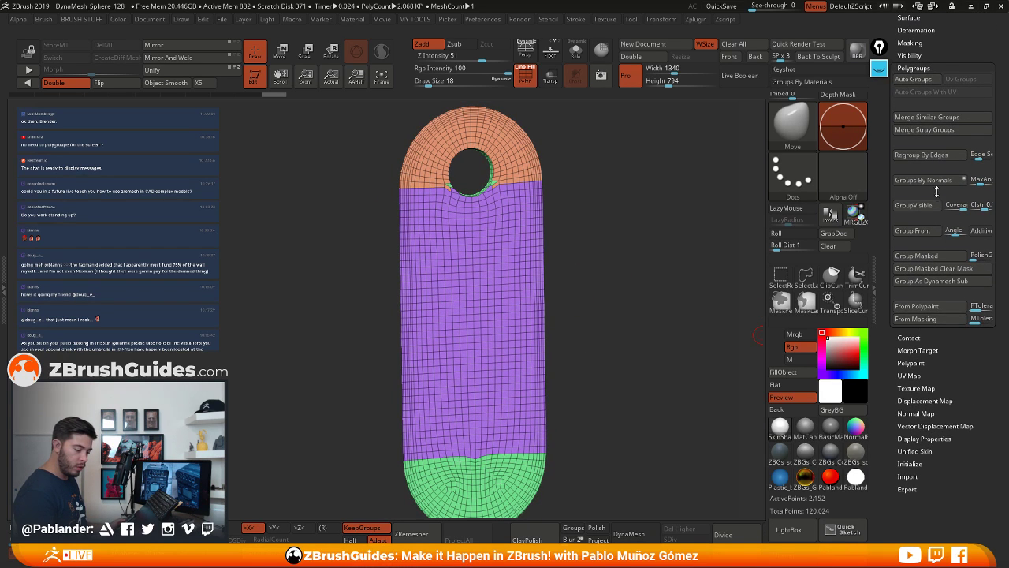
scroll(937, 193, "up", 3)
left_click(933, 205)
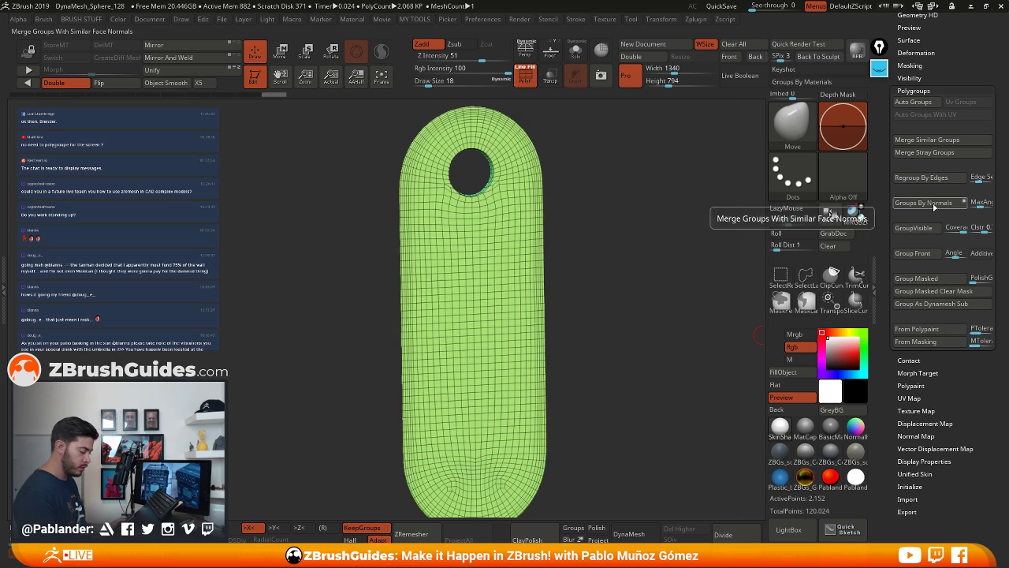
Check the regrouped face around the hole at an angle, and unhide the rest of the dial
left_click_drag(654, 228, 626, 230)
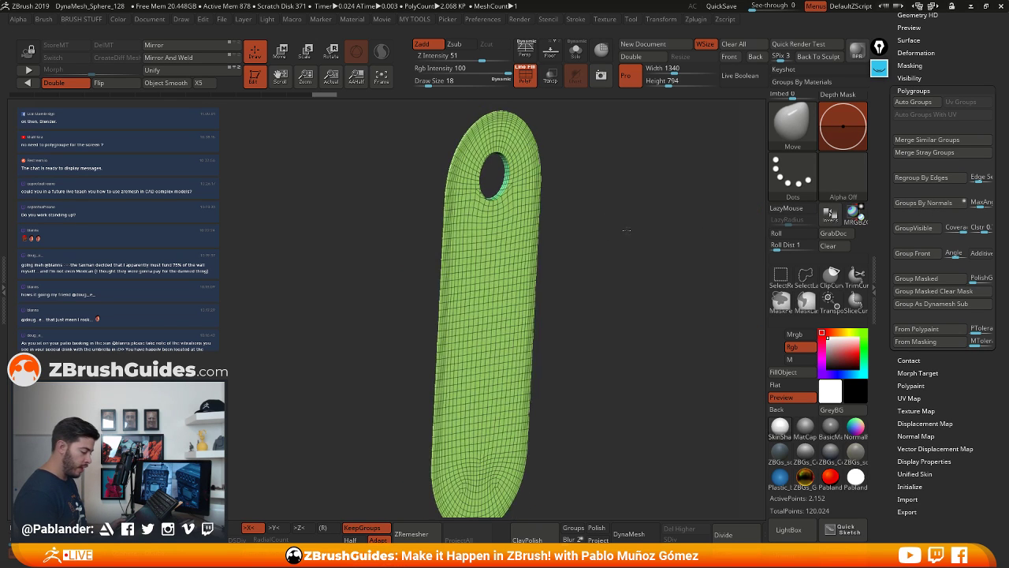
right_click_drag(511, 162, 535, 379, "ctrl")
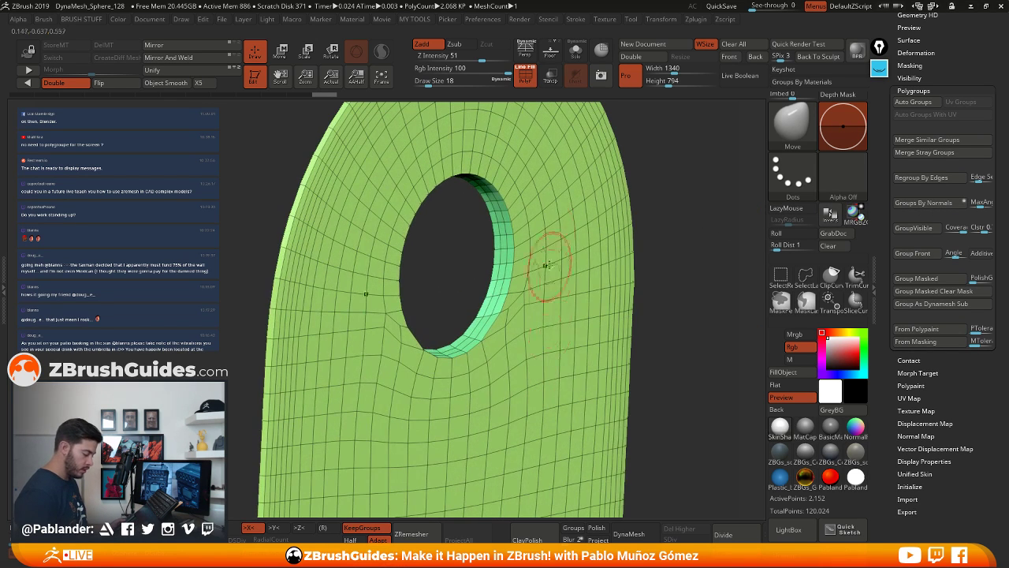
scroll(543, 334, "down", 5)
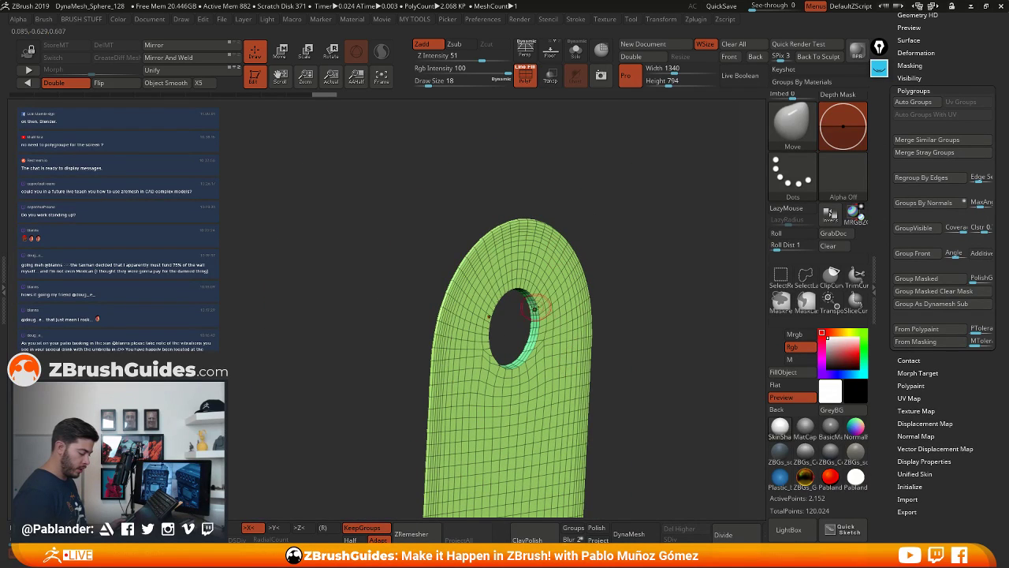
scroll(584, 358, "down", 3)
left_click_drag(586, 342, 619, 259)
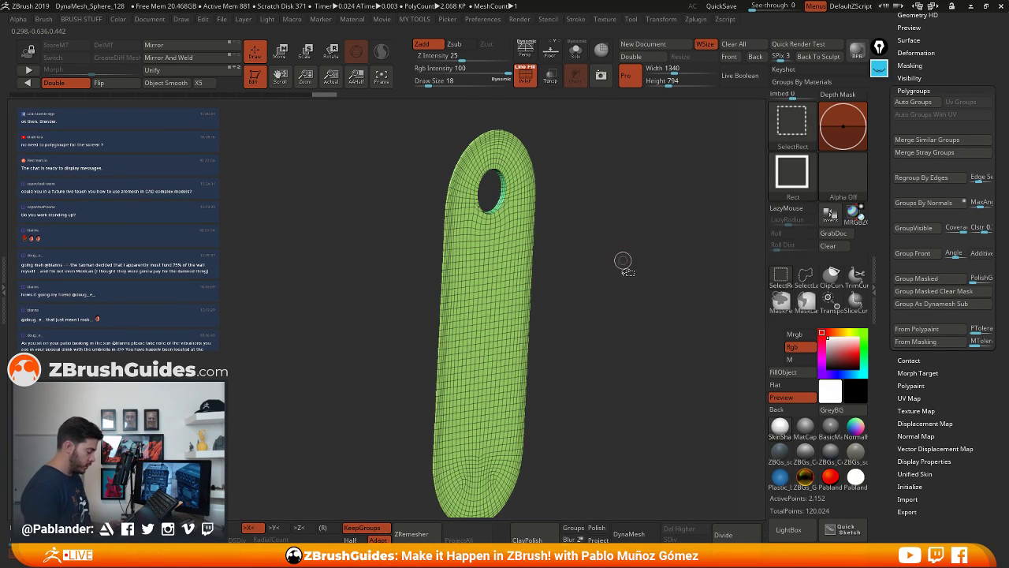
left_click(620, 261, "ctrl+shift")
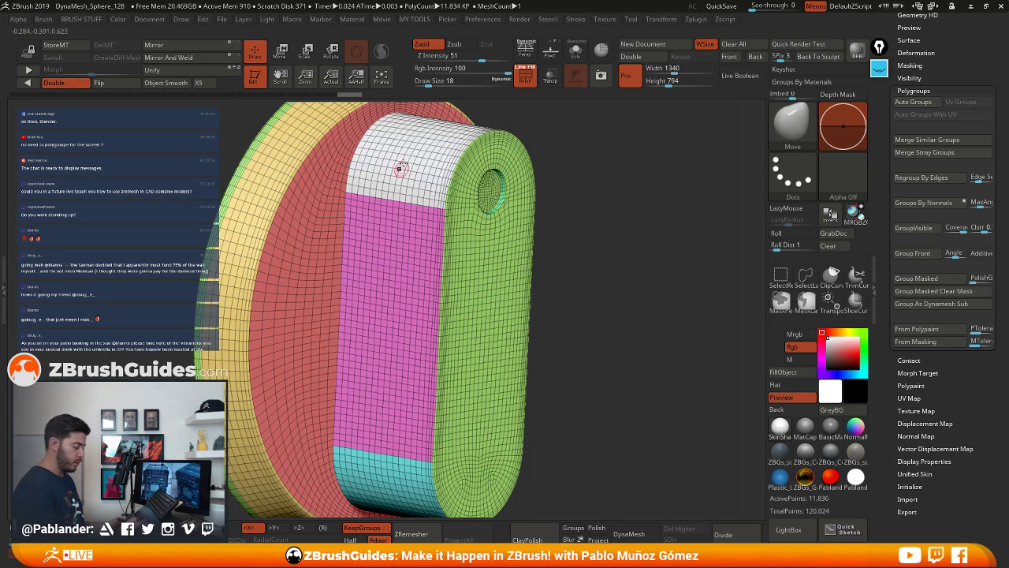
left_click_drag(617, 303, 621, 246, "alt")
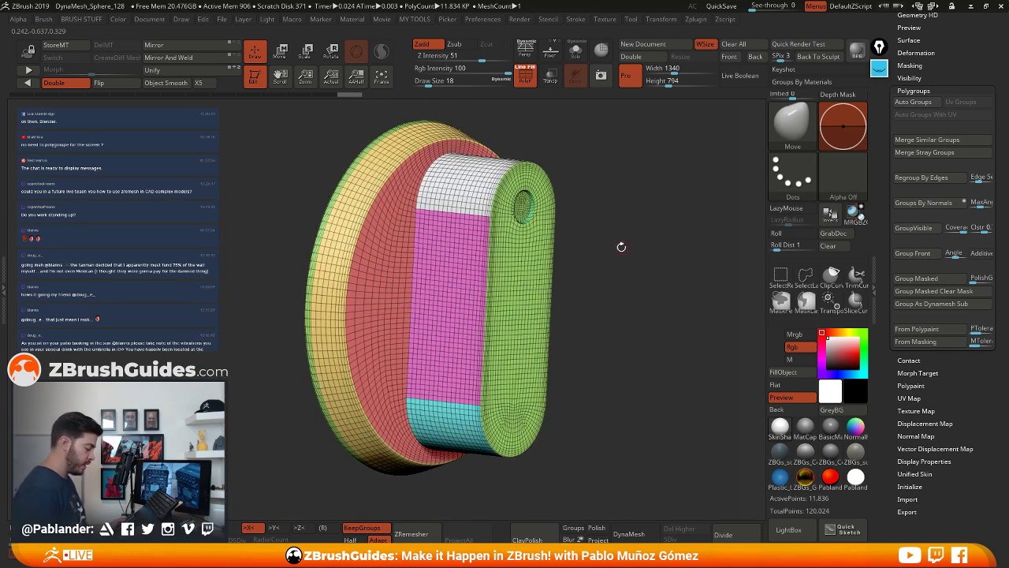
Clear the old screen annotations and trace the dial's main polygroup borders in yellow, labelled S1
left_click(879, 69)
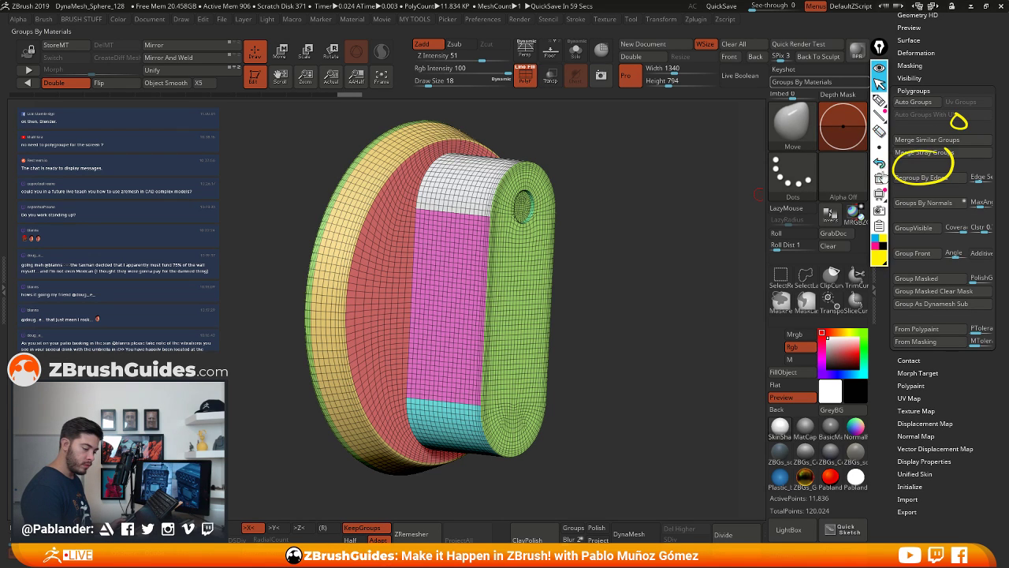
left_click(880, 179)
left_click(882, 101)
left_click(878, 83)
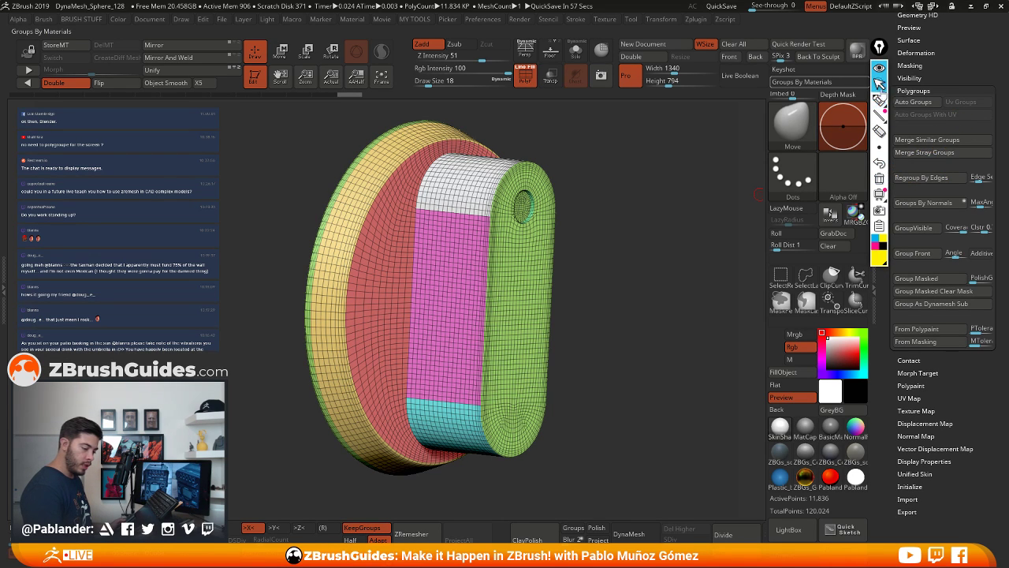
left_click(880, 100)
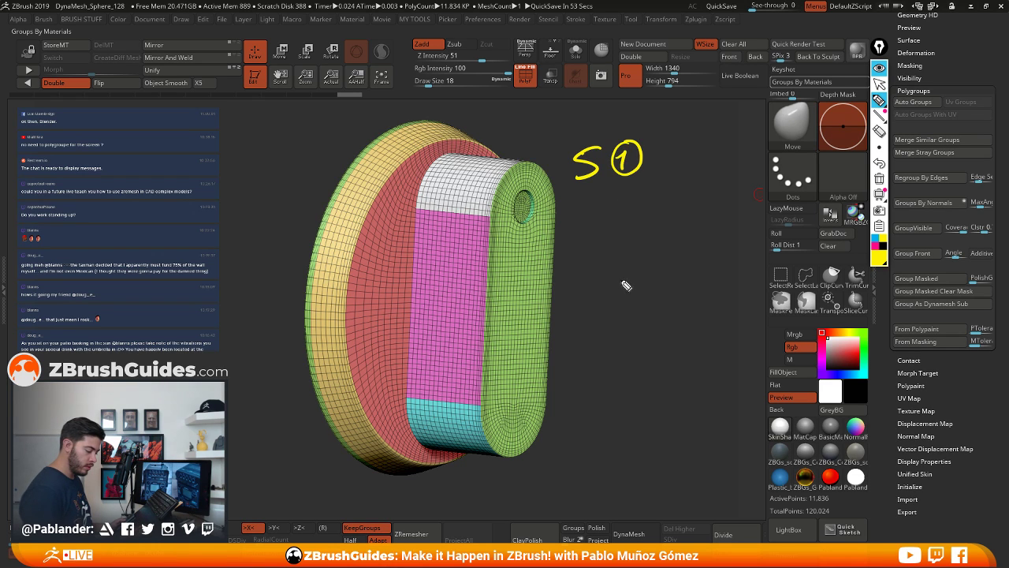
left_click_drag(392, 206, 516, 224)
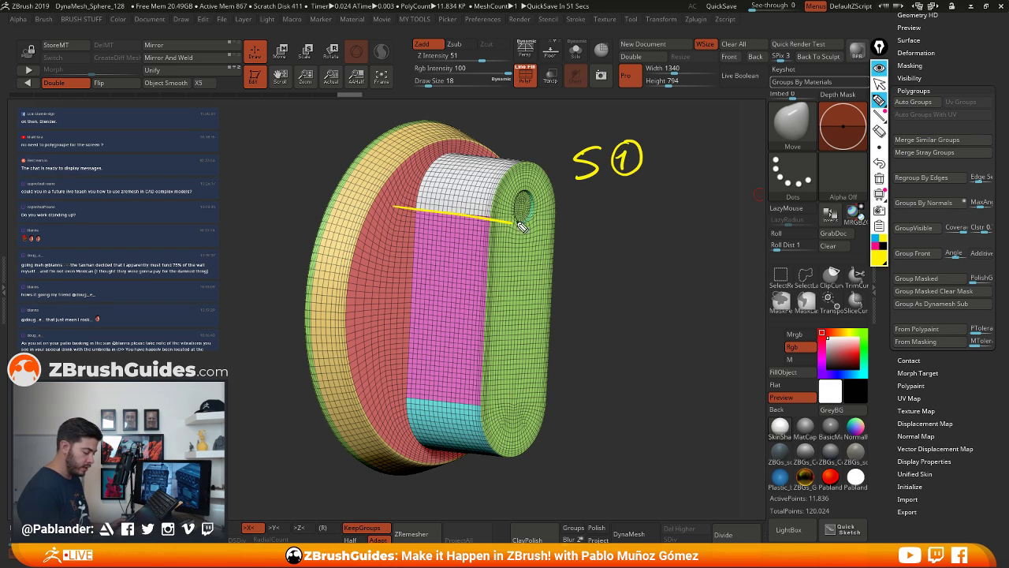
left_click_drag(391, 400, 514, 406)
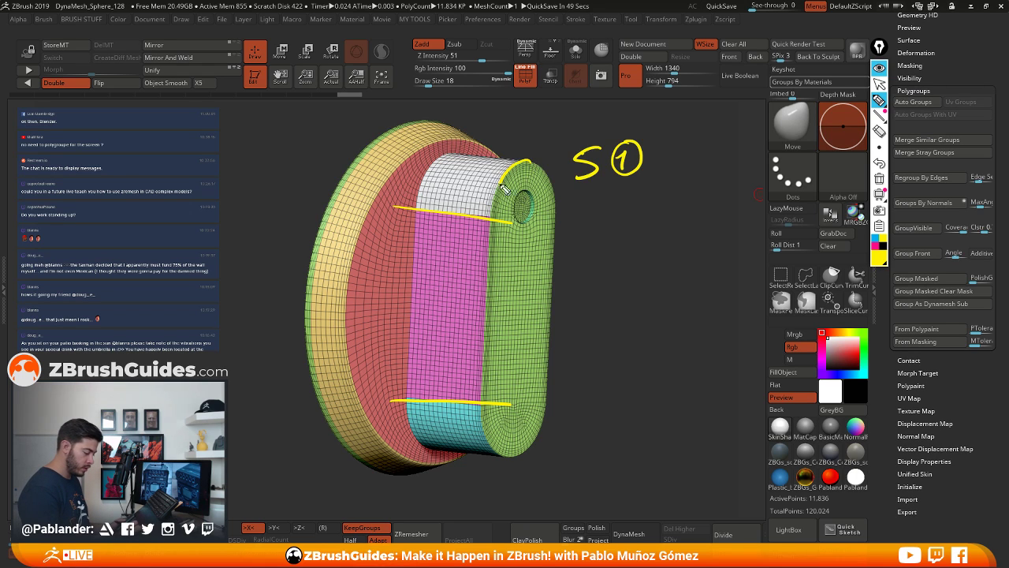
left_click_drag(504, 189, 491, 339)
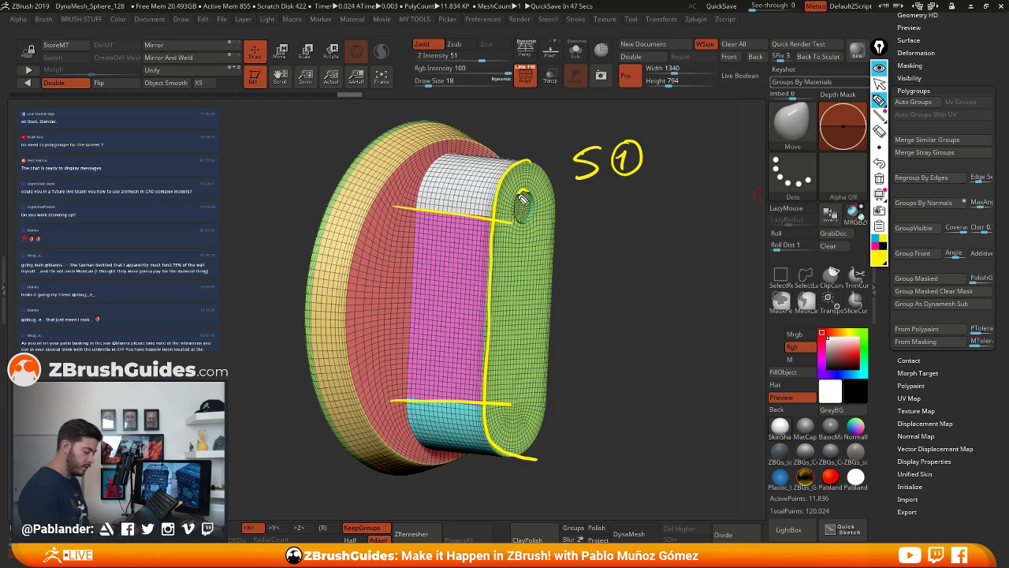
left_click_drag(352, 271, 355, 392)
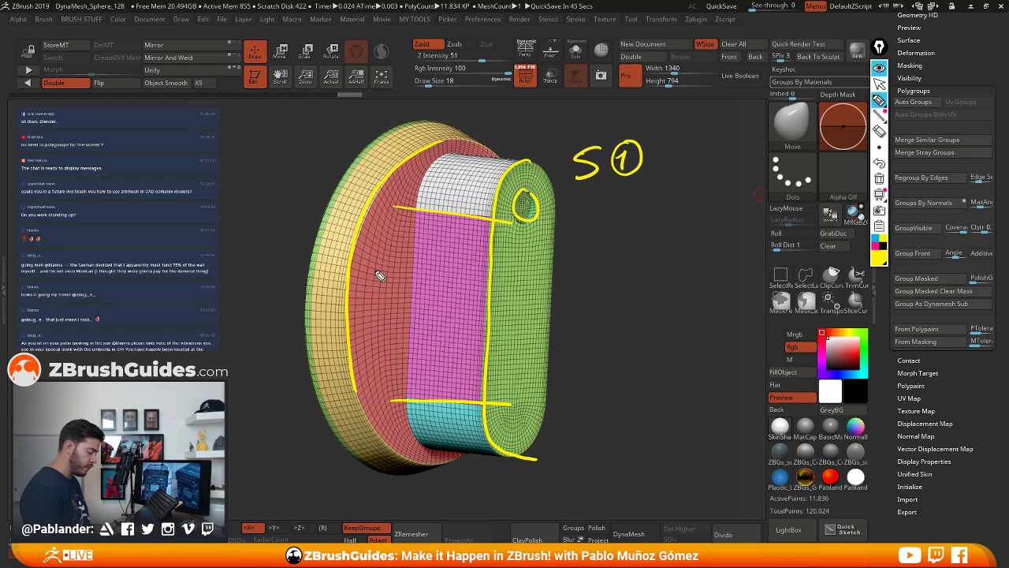
left_click_drag(389, 130, 312, 347)
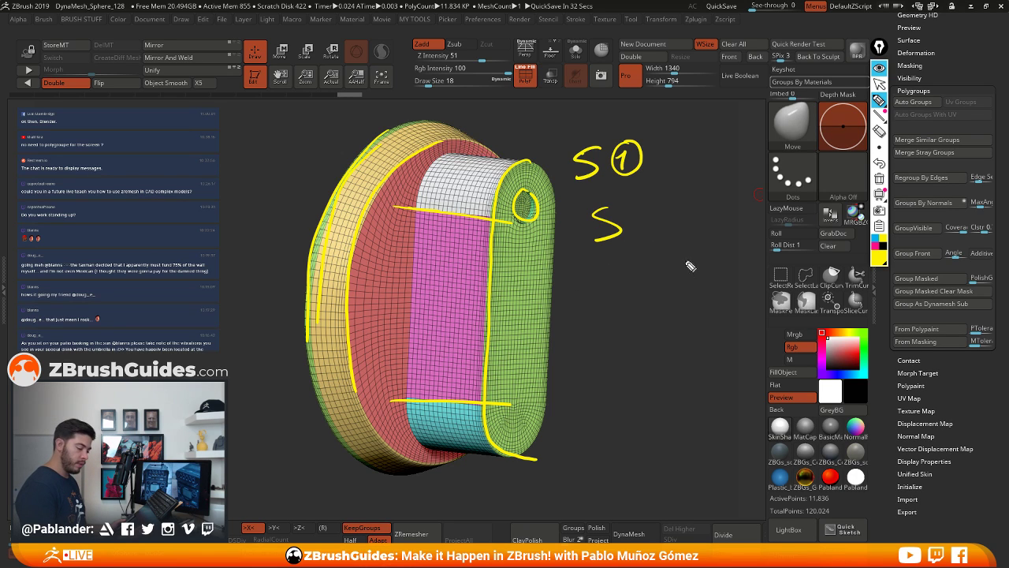
Replace the unfinished yellow S with a blue S2 label, shade the knob's side wall in blue, and leave annotation mode
left_click(879, 131)
left_click(613, 236)
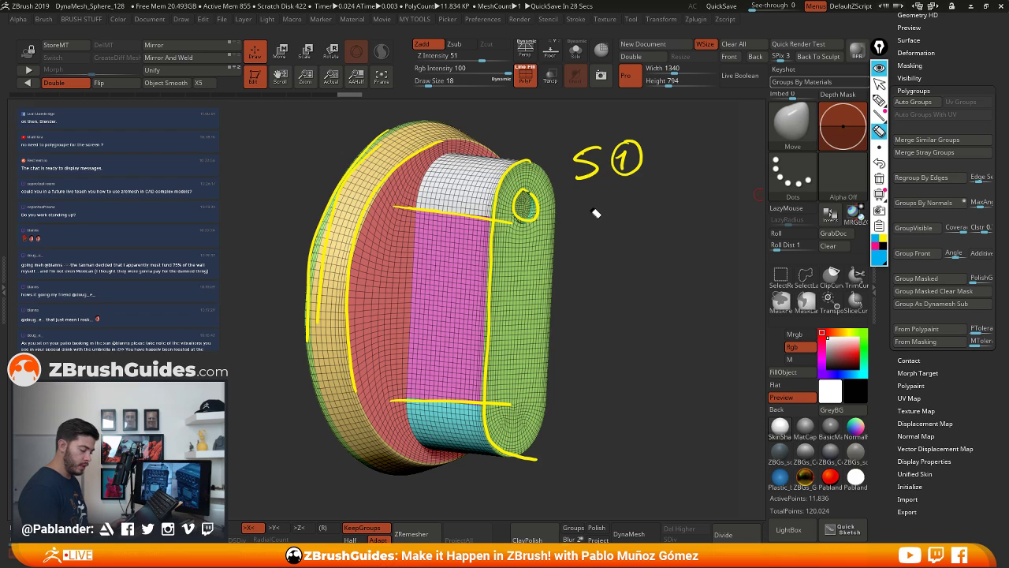
left_click(879, 101)
left_click_drag(605, 206, 591, 235)
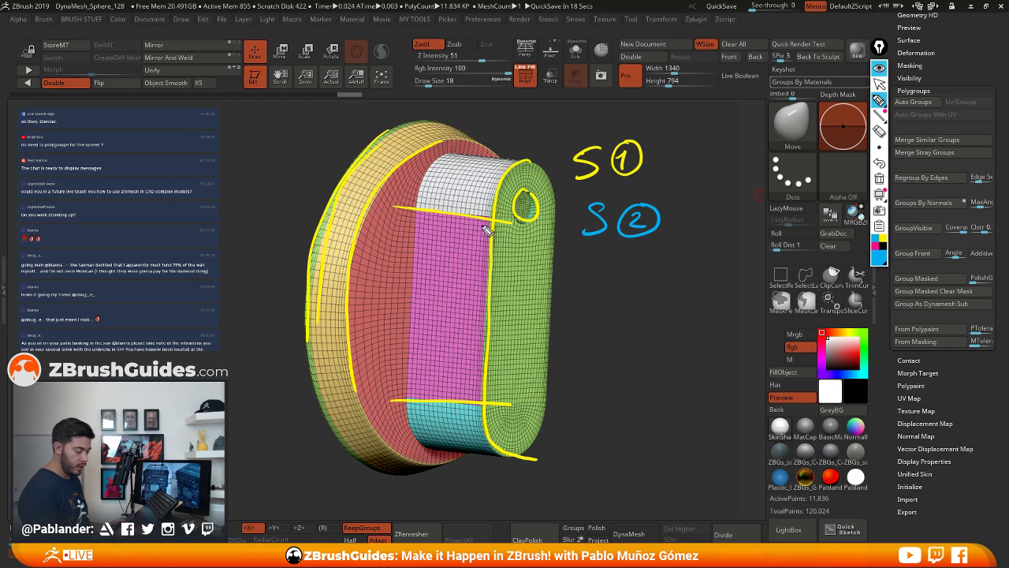
left_click_drag(497, 162, 447, 210)
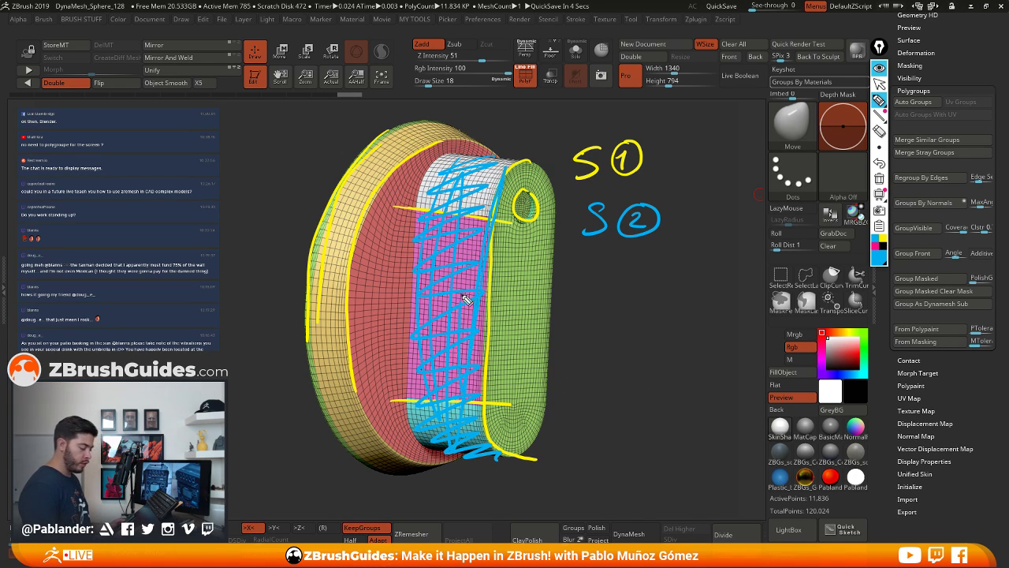
left_click(879, 89)
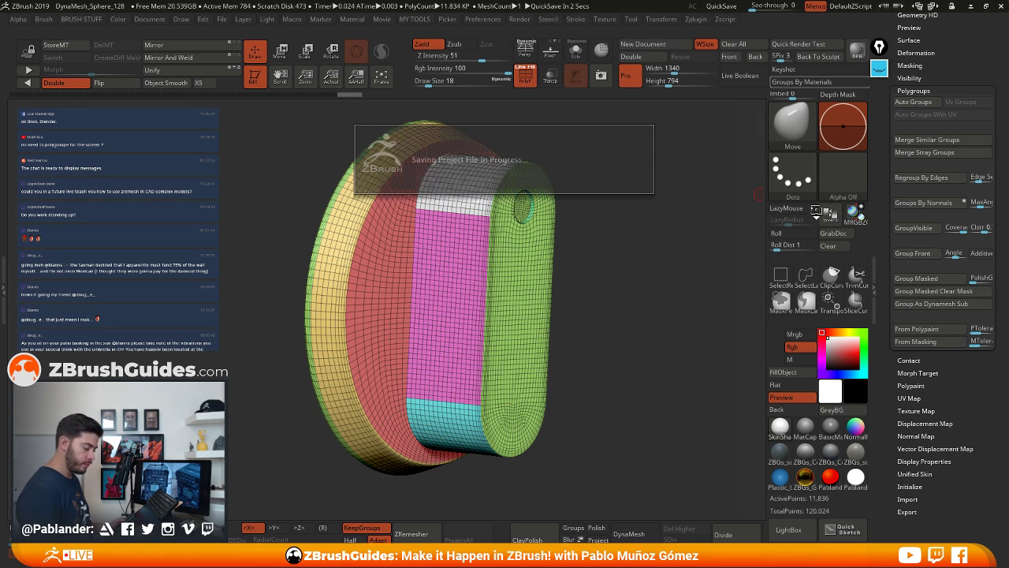
left_click(658, 290)
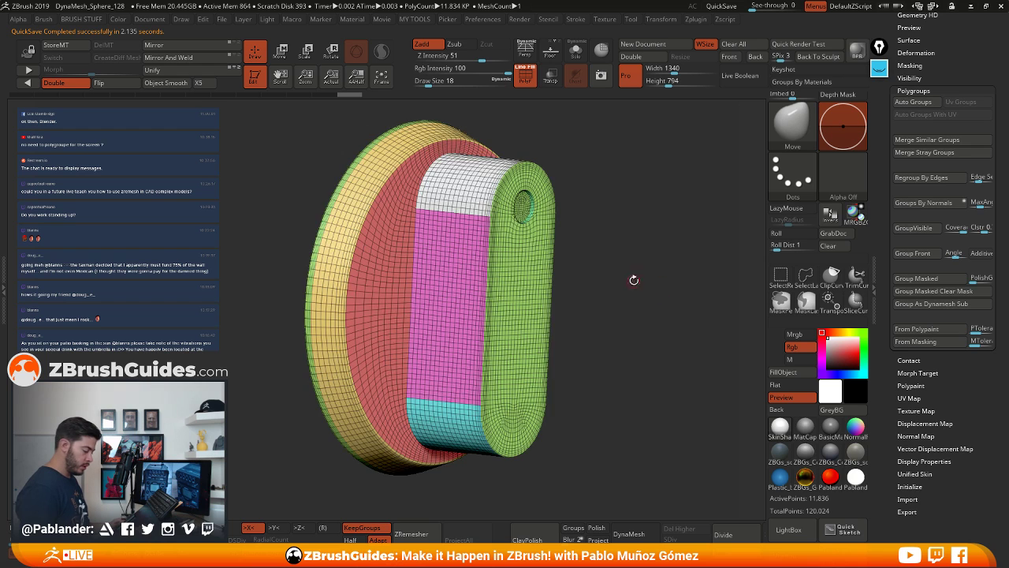
Isolate the knob's white, magenta and cyan side-wall polygroups, combine them into one polygroup, and show the whole dial again
left_click_drag(633, 281, 608, 292)
left_click(473, 237, "ctrl+shift")
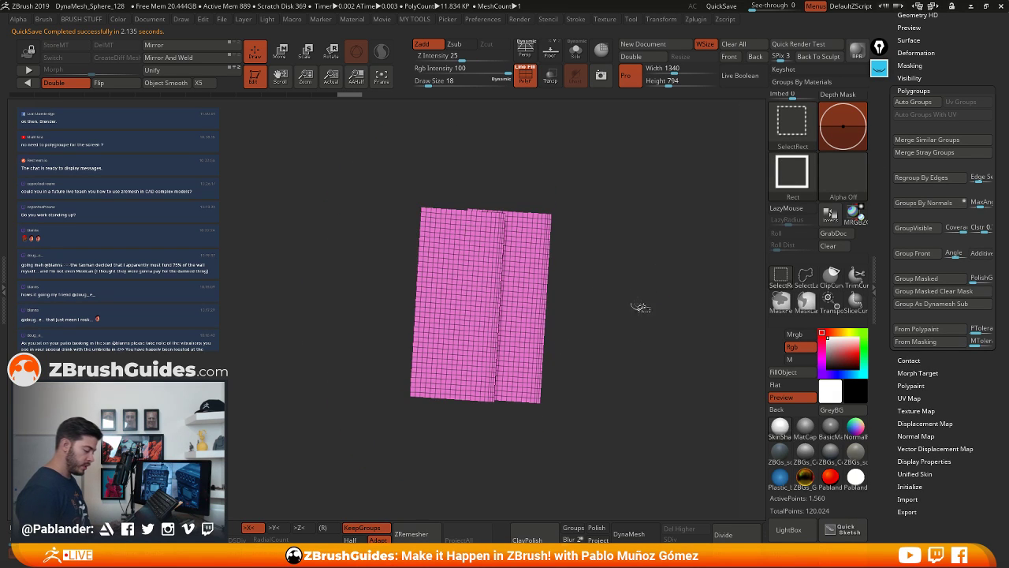
left_click_drag(639, 188, 653, 303, "ctrl+shift")
left_click(479, 181, "ctrl+shift")
left_click(482, 399, "ctrl+shift")
key("ctrl+w")
left_click(647, 255, "ctrl+shift")
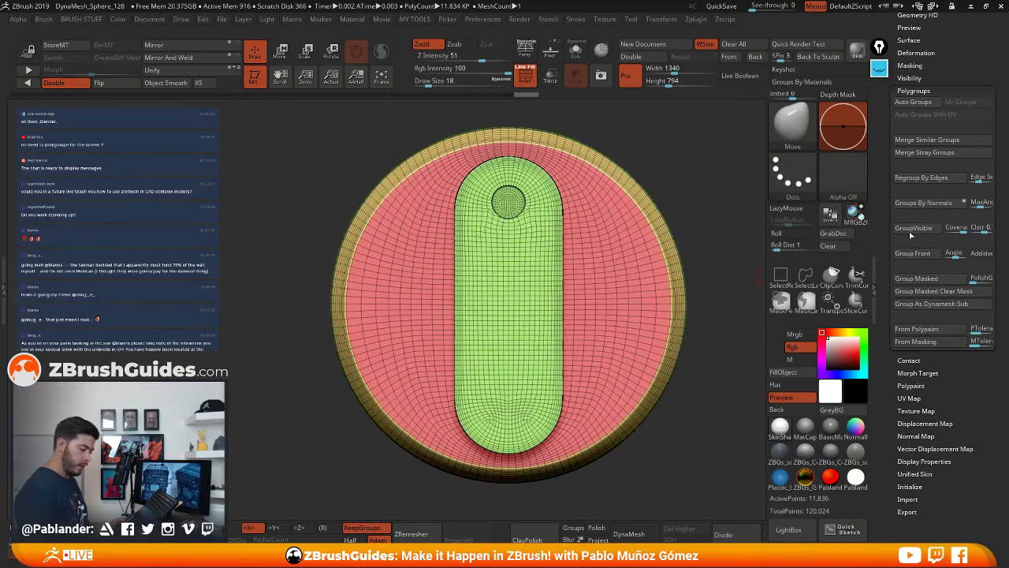
Open the ZRemesher geometry settings and review the KeepGroups and SmoothGroups options
left_click_drag(916, 127, 936, 145)
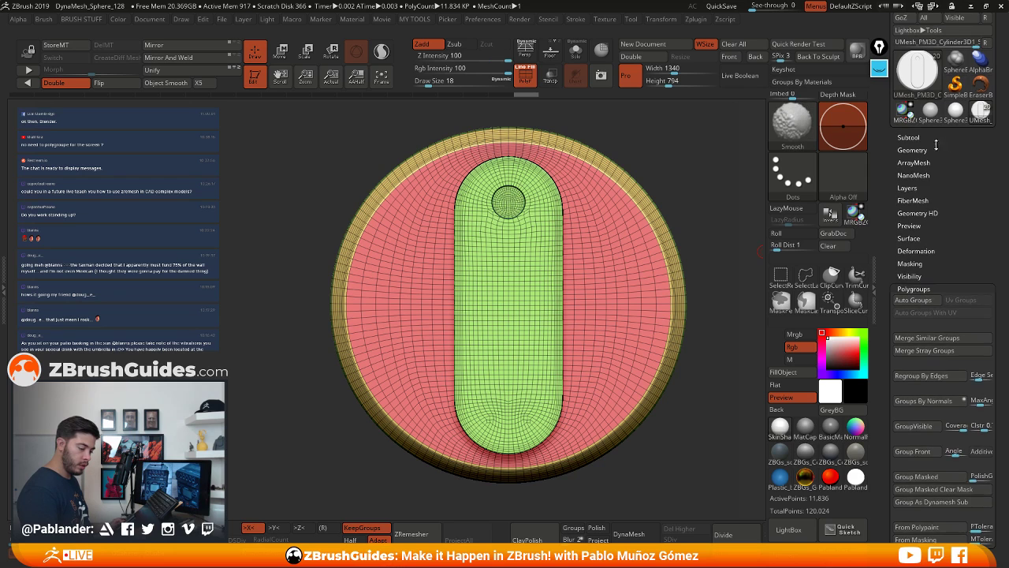
left_click(928, 149, "shift")
left_click_drag(887, 341, 891, 243)
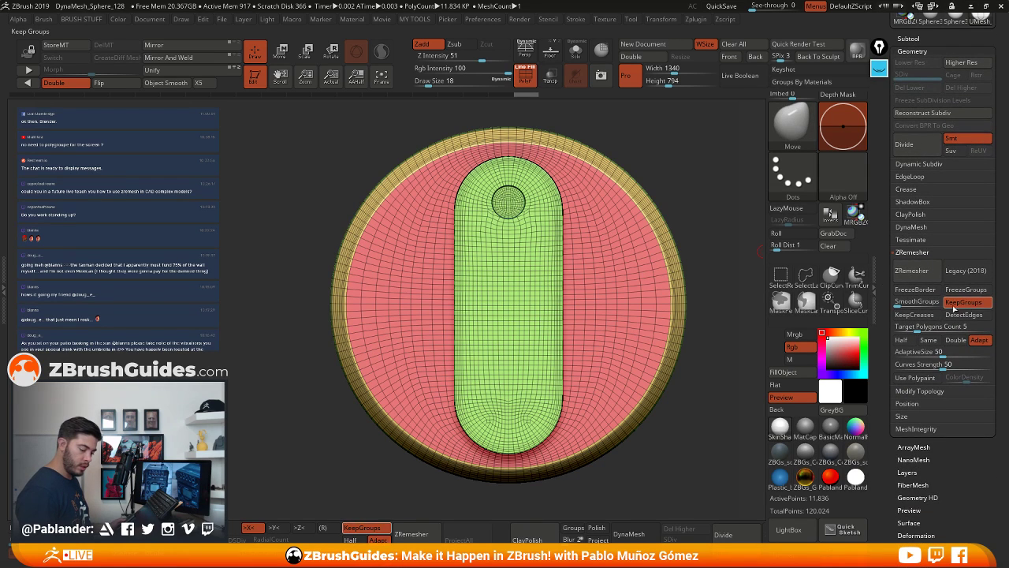
scroll(886, 323, "down", 1)
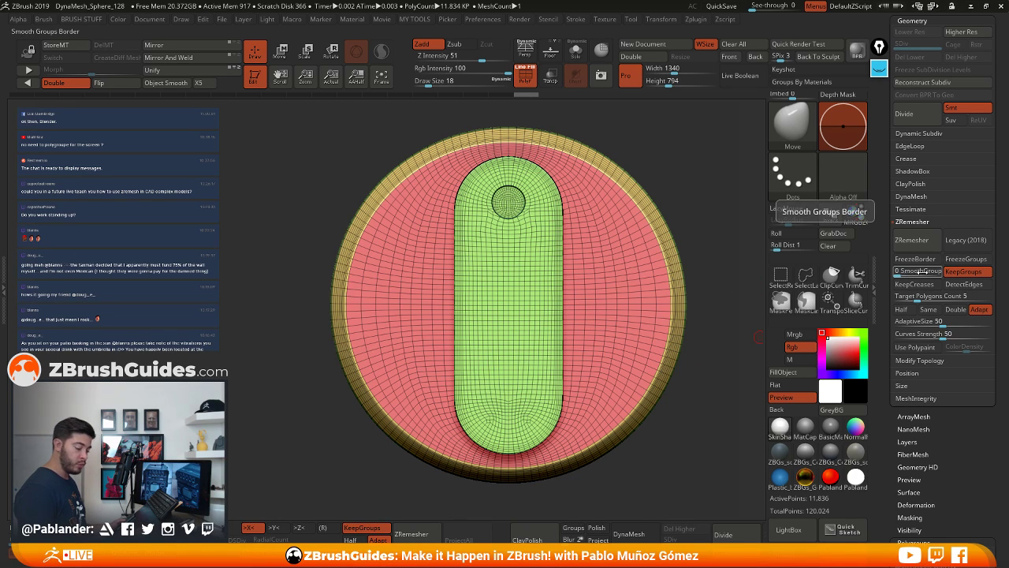
Set the Move brush's Draw Size to 71, with the border between the knob's side wall and the base in view
left_click_drag(713, 270, 534, 258)
key("space")
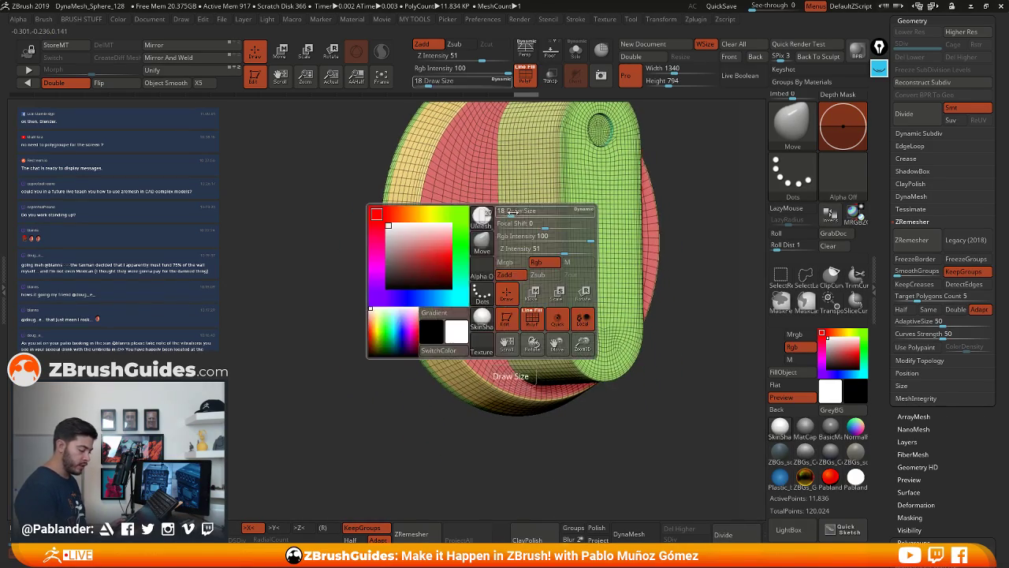
left_click_drag(510, 212, 524, 213)
mouse_move(544, 236)
right_mouse_down("ctrl")
mouse_move(566, 306)
mouse_move(544, 248)
mouse_move(558, 235)
right_mouse_up("ctrl")
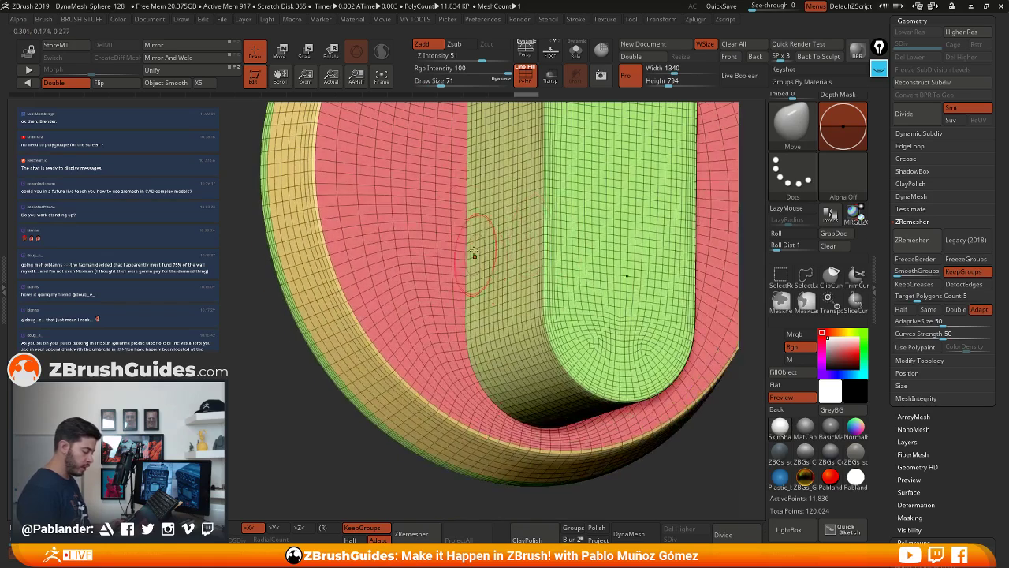
Turn on DetectEdges in the ZRemesher settings alongside KeepGroups
mouse_move(478, 347)
left_mouse_down("shift")
mouse_move(491, 393)
mouse_move(460, 290)
mouse_move(477, 432)
mouse_move(492, 442)
mouse_move(464, 379)
mouse_move(460, 138)
mouse_move(533, 418)
mouse_move(455, 224)
mouse_move(454, 189)
left_mouse_up("shift")
right_click_drag(614, 372, 626, 280, "ctrl")
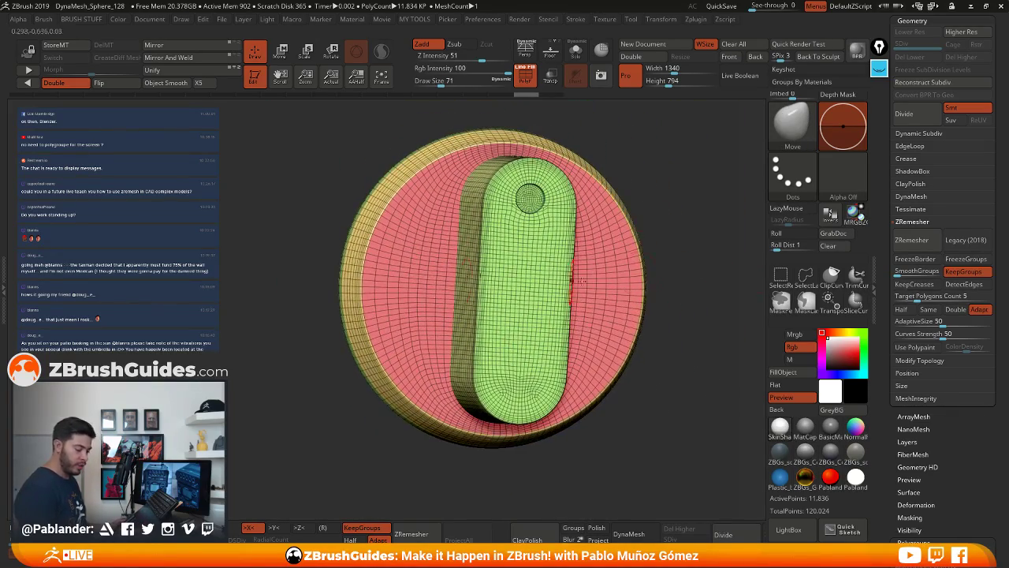
left_click_drag(680, 335, 690, 332)
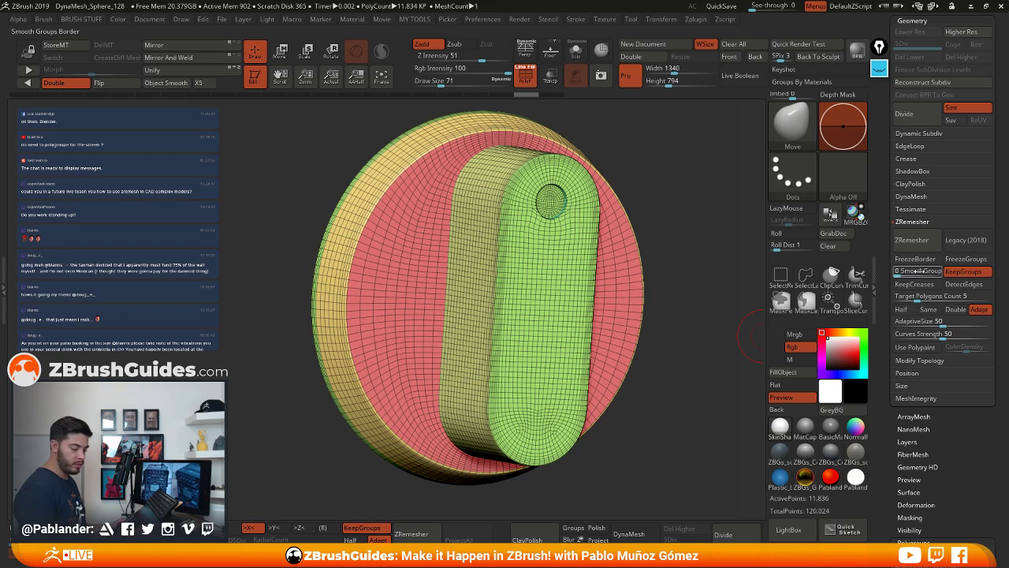
left_click(974, 287)
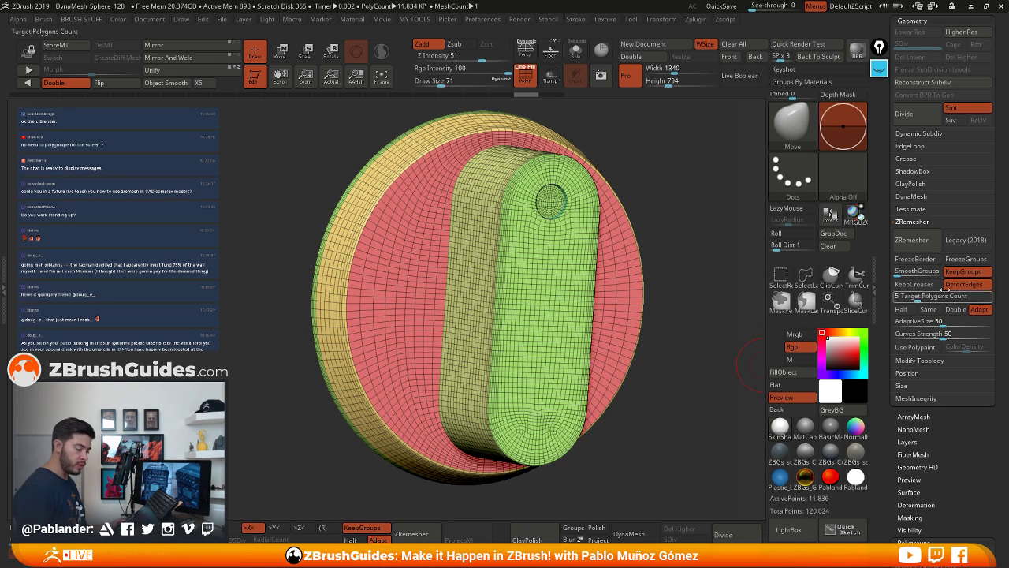
Examine the knob's side wall and its borders with the front face and base, from the side and front
right_click_drag(605, 278, 597, 236, "alt")
right_click_drag(597, 237, 623, 235)
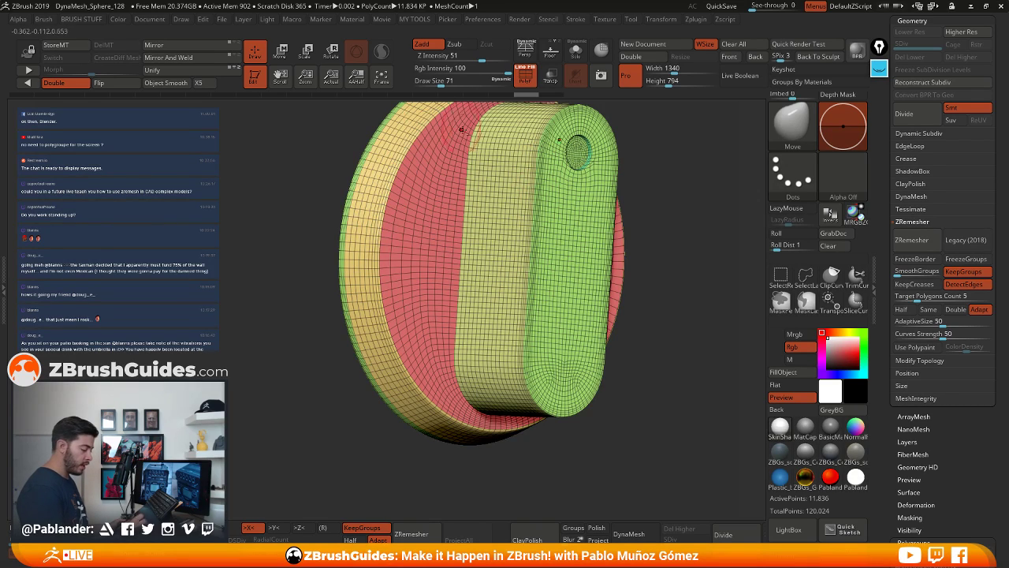
right_click_drag(524, 119, 506, 184, "alt")
right_click_drag(628, 227, 586, 252)
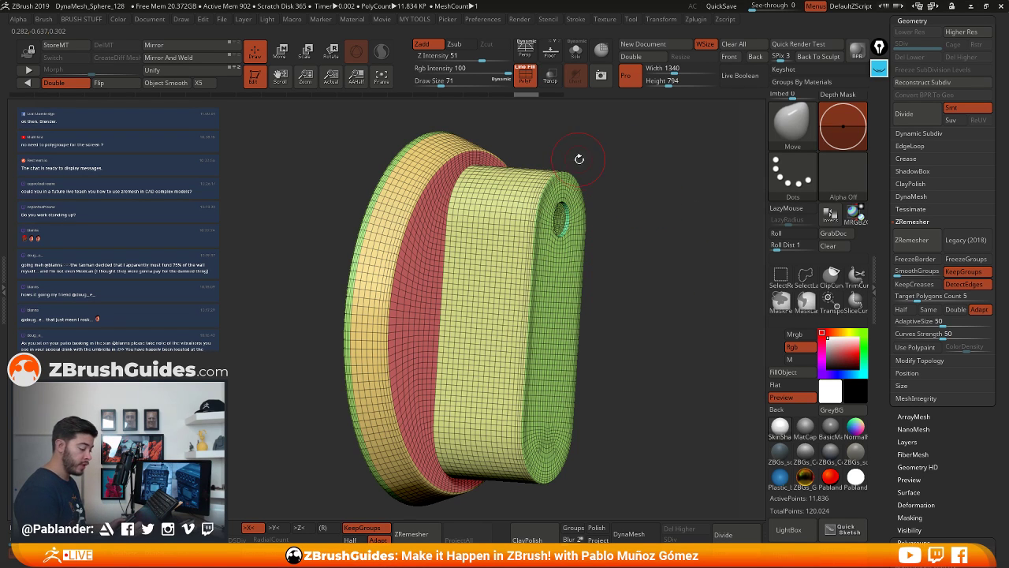
mouse_move(622, 218)
right_mouse_down()
mouse_move(657, 229)
mouse_move(663, 281)
right_mouse_up()
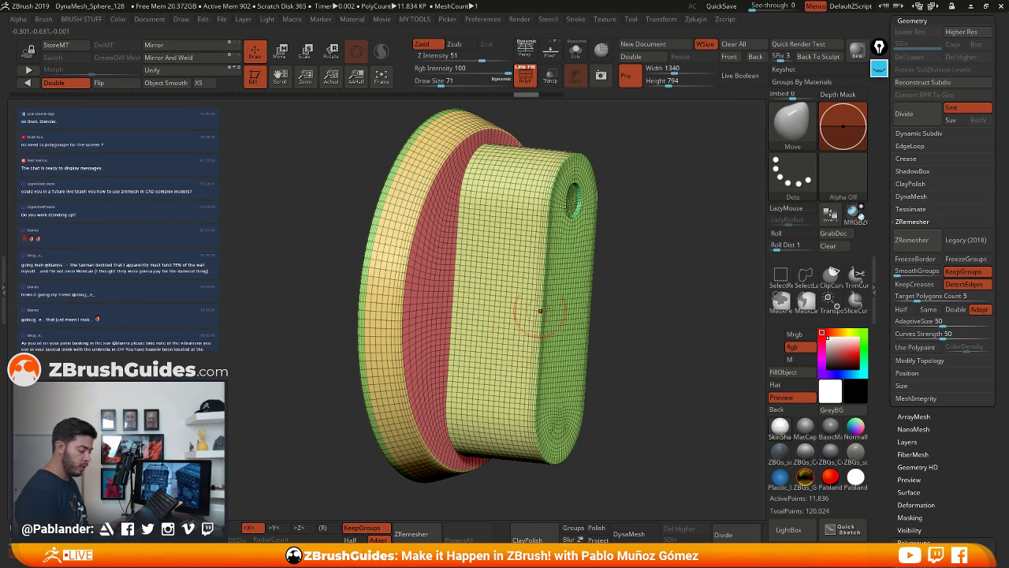
right_click_drag(527, 315, 688, 271)
right_click_drag(656, 316, 647, 293, "shift")
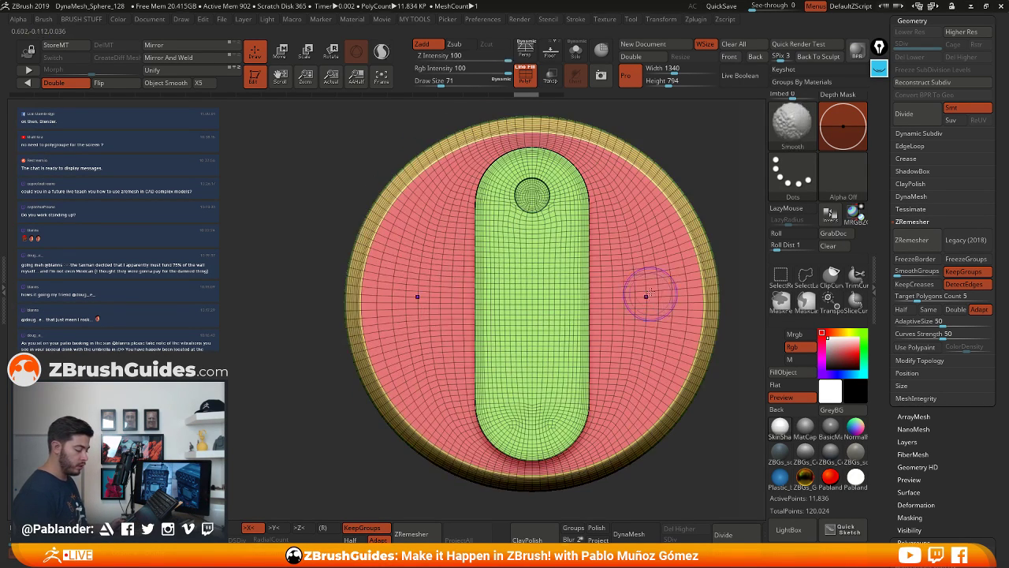
right_click_drag(587, 353, 598, 321, "alt")
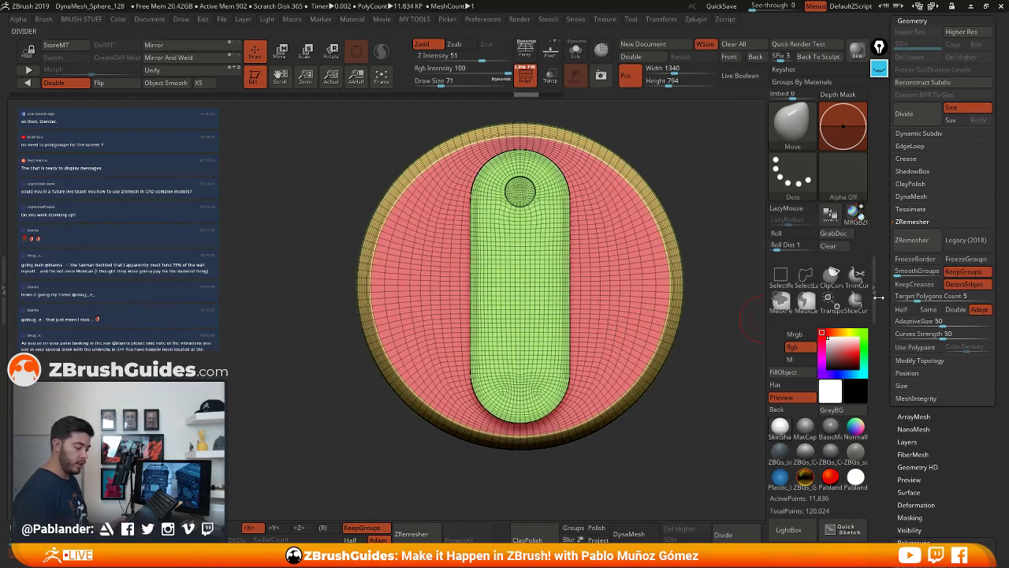
Run ZRemesher on the dial with KeepGroups and DetectEdges on and a target of 5, and inspect the topology around the knob's hole
left_click(924, 241)
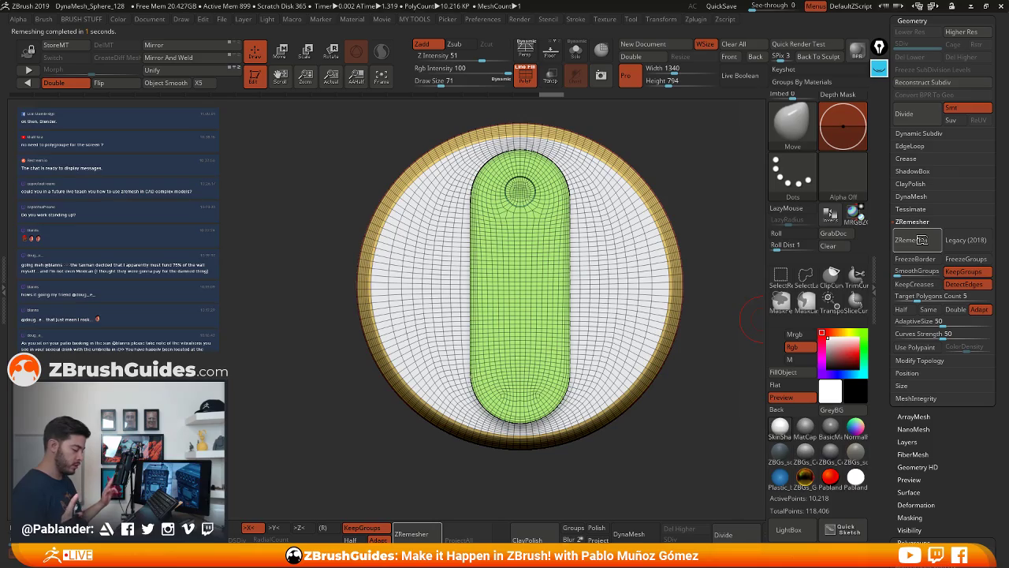
right_click_drag(694, 204, 651, 215)
right_click_drag(594, 163, 595, 319, "ctrl")
left_click_drag(595, 318, 583, 279)
right_click_drag(584, 279, 578, 276)
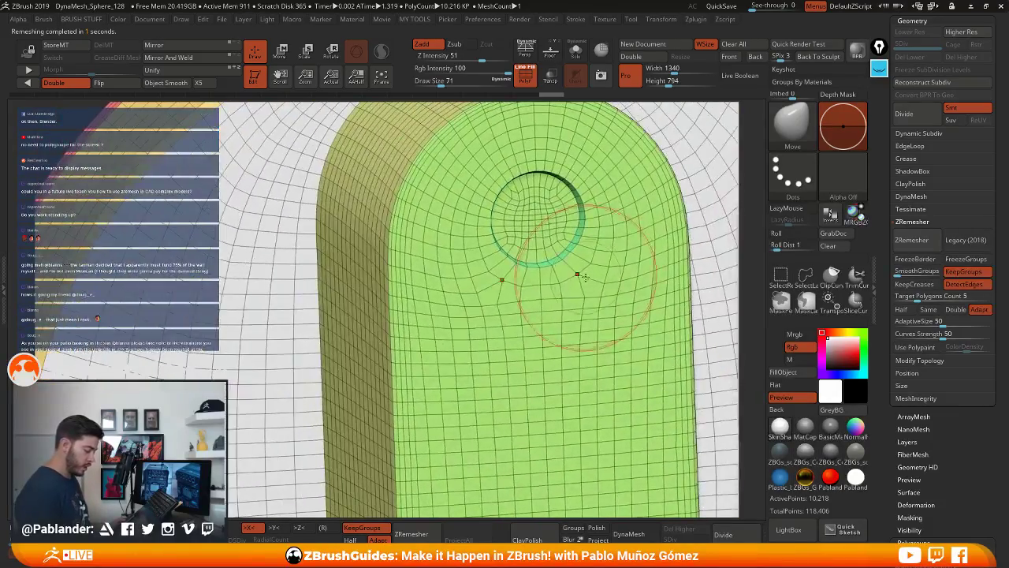
right_click_drag(585, 339, 664, 299, "ctrl")
left_click_drag(665, 300, 713, 268)
Duplicate the remeshed dial subtool, reselect the original, and hide the duplicate
left_click_drag(882, 168, 886, 211)
left_click(922, 219)
left_click_drag(891, 266, 891, 258)
scroll(889, 257, "down", 3)
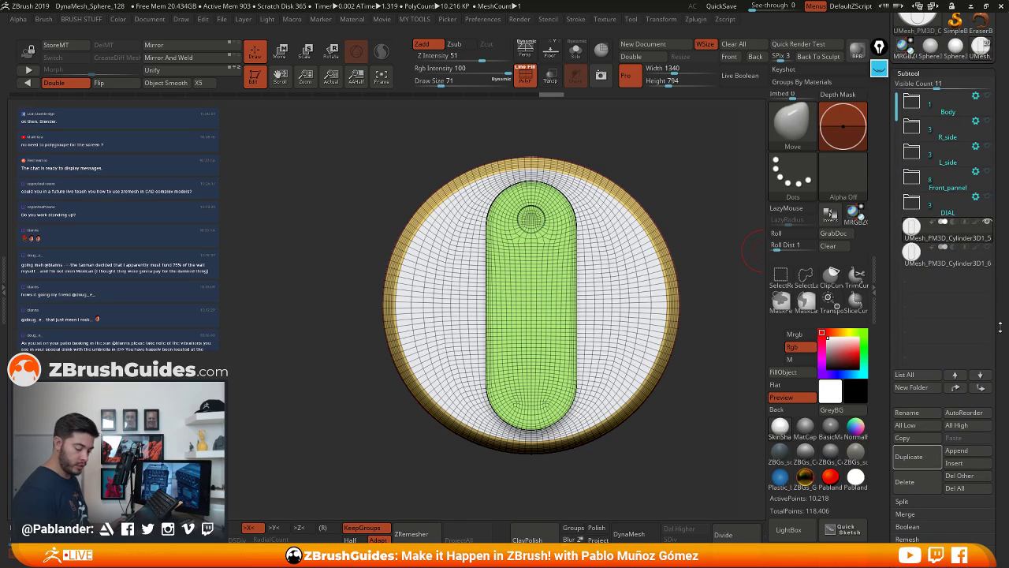
left_click(929, 457)
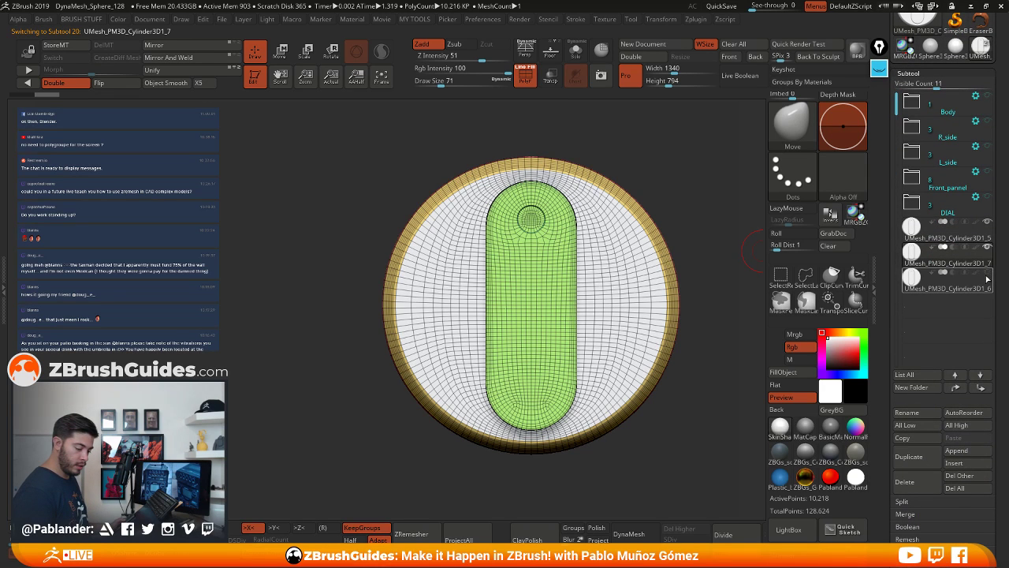
left_click(976, 231)
left_click(988, 247)
Reopen the ZRemesher geometry settings and return the original dial to its state before remeshing in the undo history
left_click_drag(892, 327, 892, 211)
right_click_drag(670, 255, 625, 321, "ctrl")
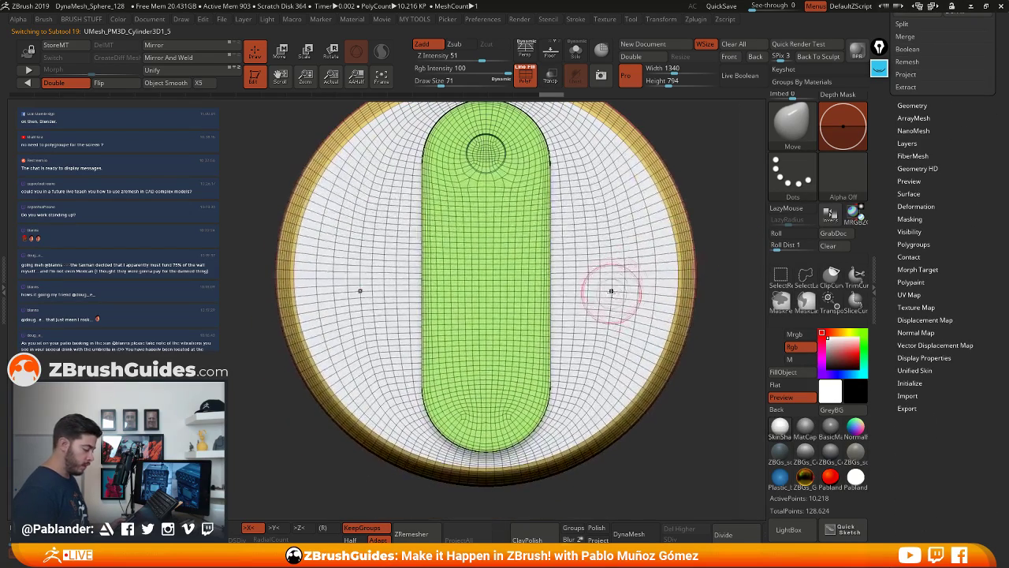
left_click(942, 105)
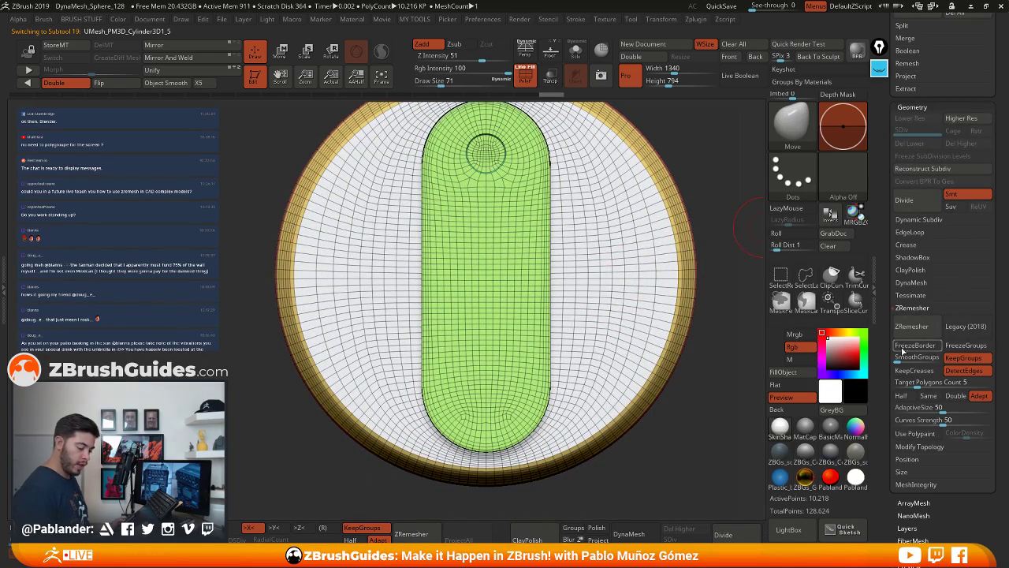
left_click_drag(891, 375, 891, 346)
right_click_drag(604, 296, 594, 325, "alt")
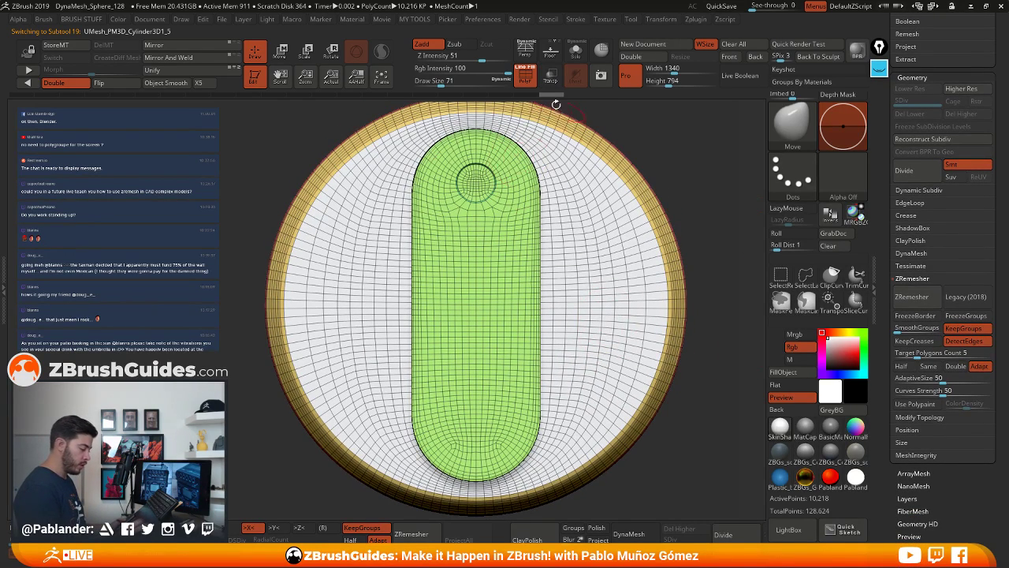
left_click(535, 94)
right_click_drag(603, 284, 587, 300, "ctrl")
right_click_drag(586, 300, 620, 316)
Set the Target Polygons Count to 2, run ZRemesher on the dial, and inspect the new topology
left_click(918, 355)
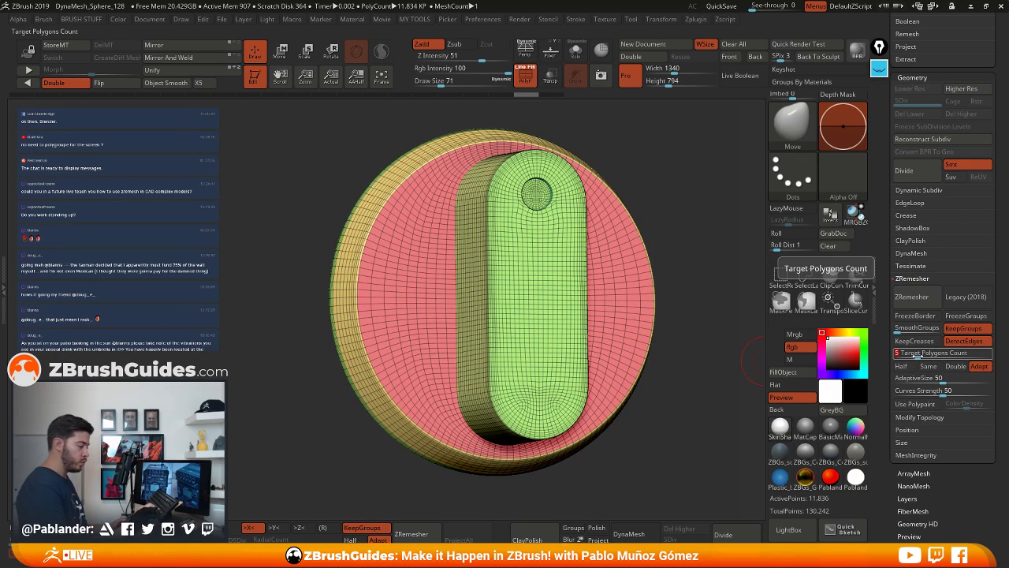
key("Return")
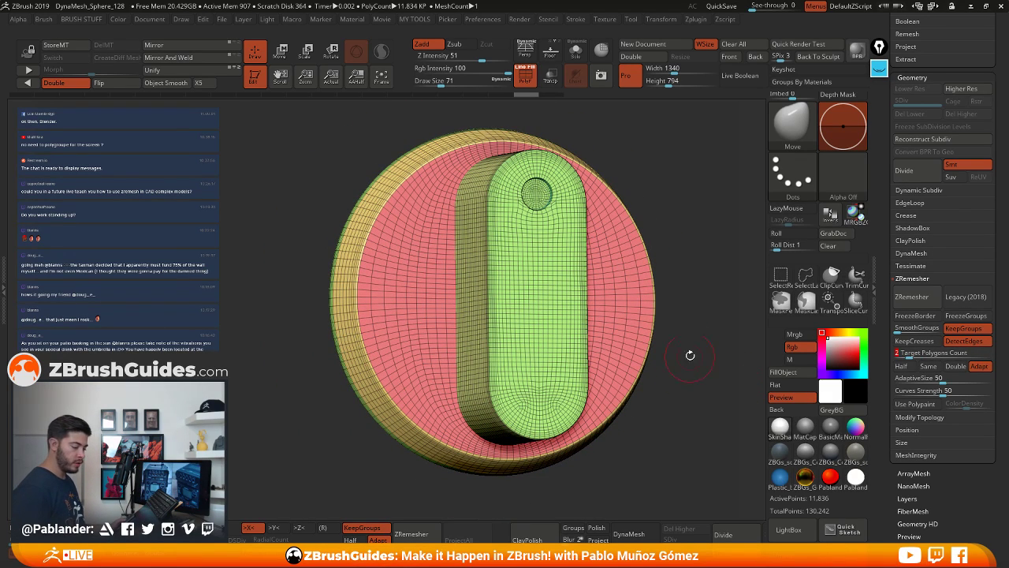
left_click_drag(679, 292, 690, 251, "alt")
left_click(936, 297)
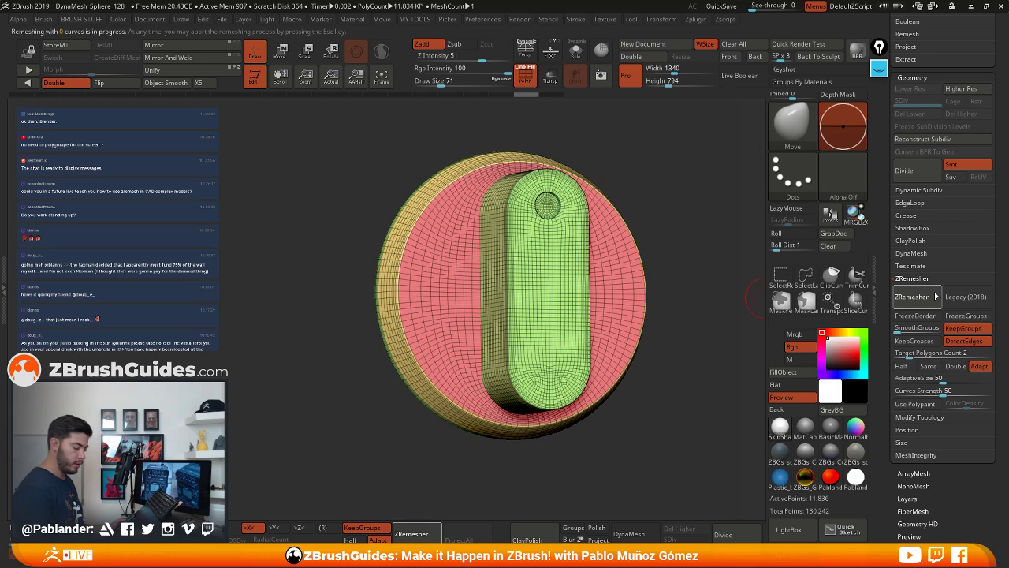
left_click_drag(689, 412, 663, 433)
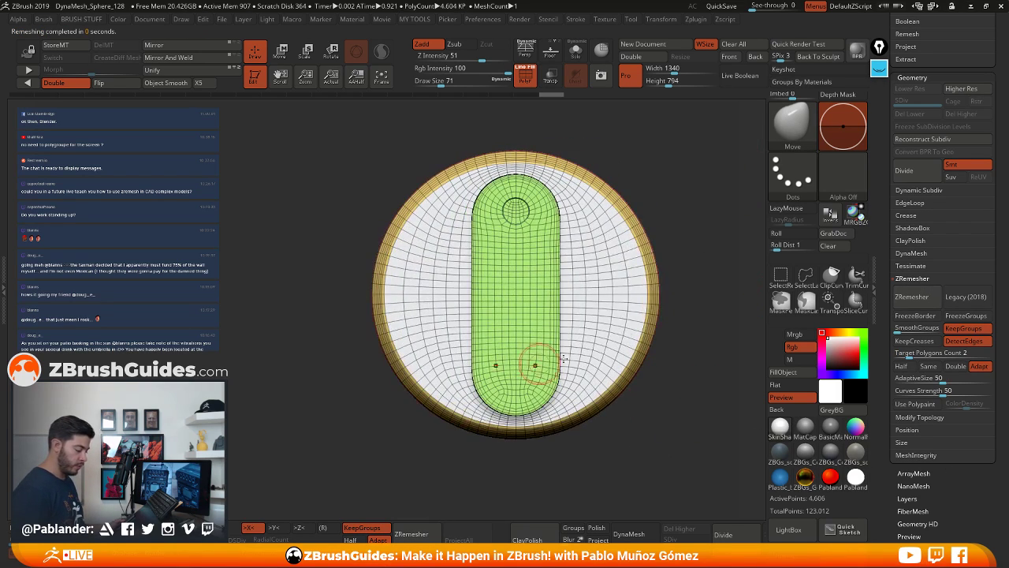
mouse_move(689, 362)
left_mouse_down("alt")
mouse_move(663, 362)
mouse_move(659, 348)
mouse_move(692, 365)
mouse_move(682, 352)
left_mouse_up("alt")
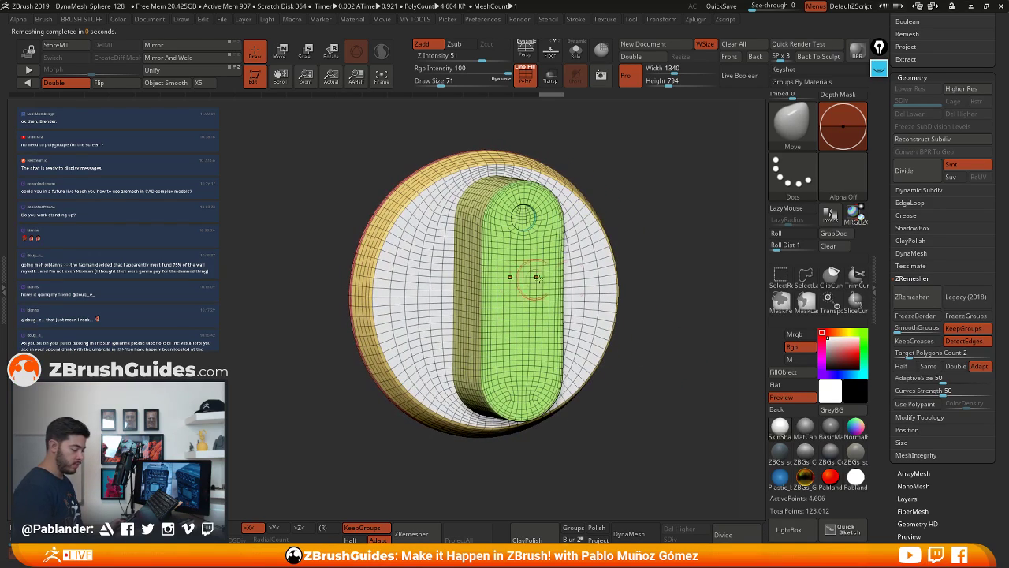
left_click_drag(670, 287, 705, 302)
Try remeshing the dial again with the Half polygon target, and undo that remesh
left_click(915, 354)
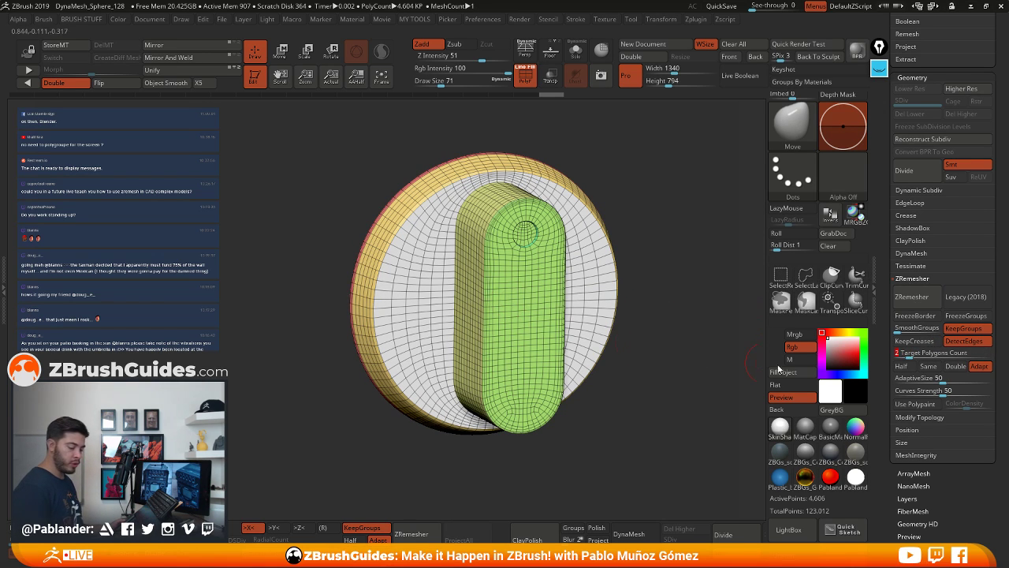
left_click(912, 369)
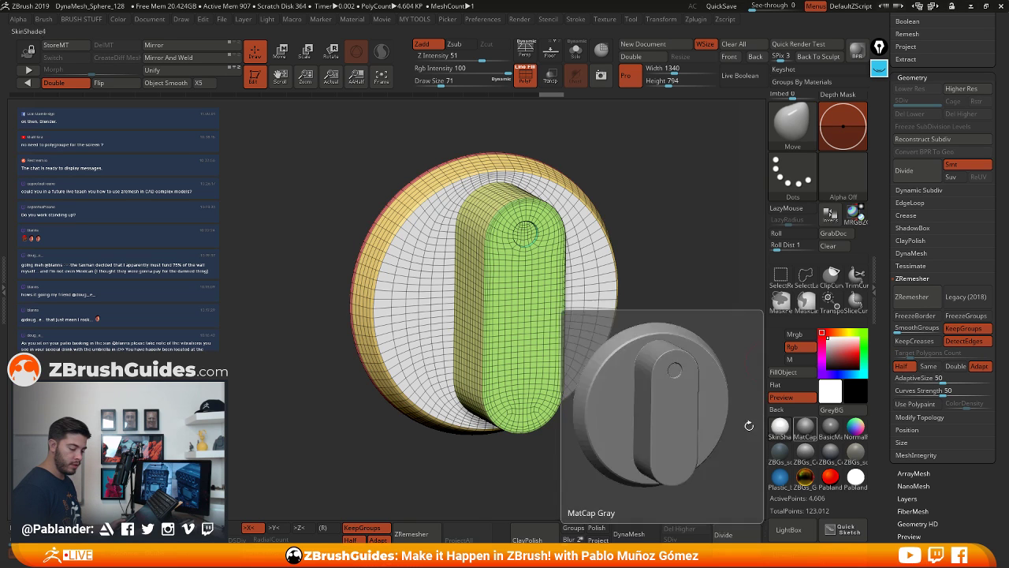
left_click_drag(705, 418, 616, 375)
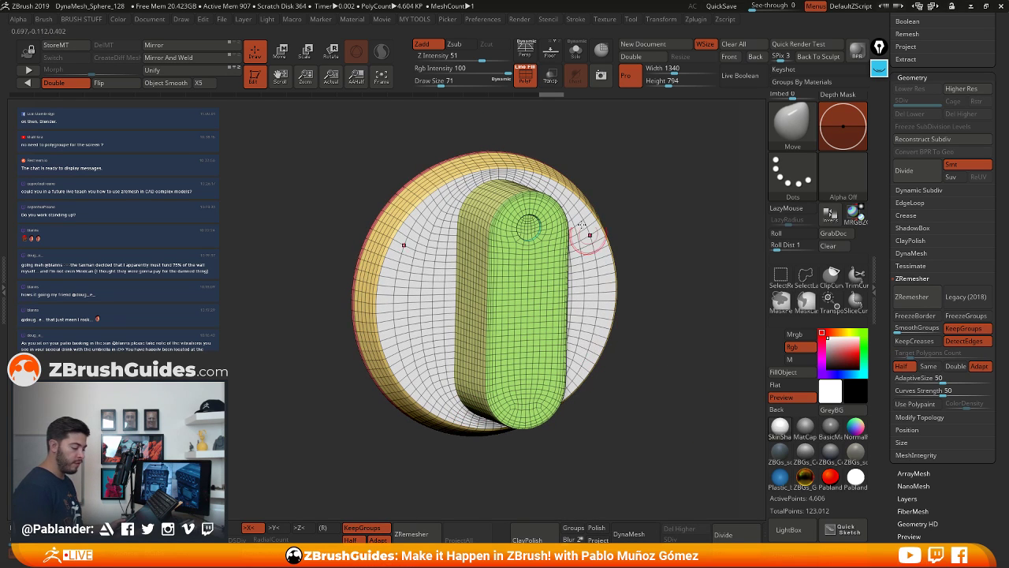
left_click(926, 300)
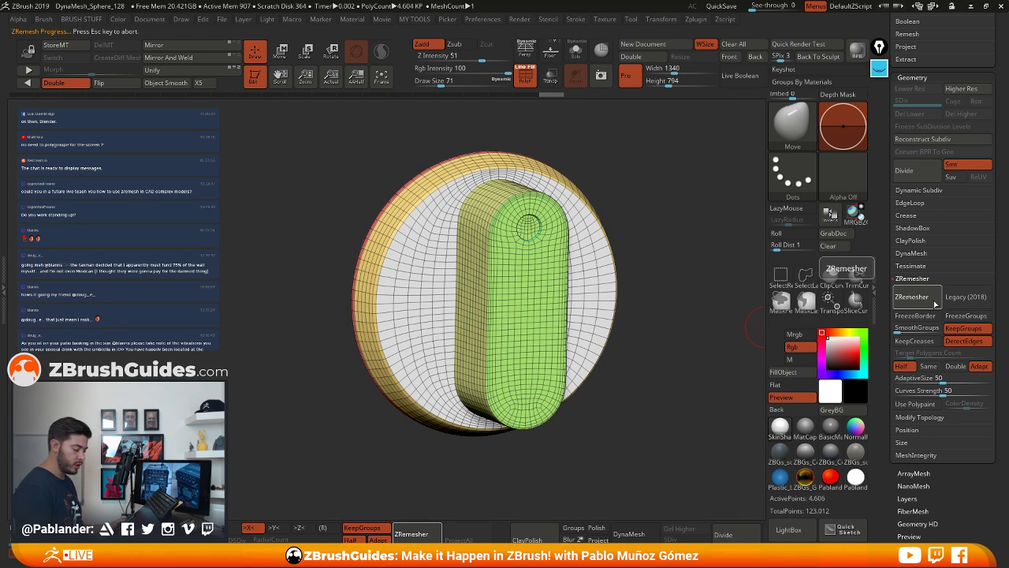
mouse_move(660, 354)
left_mouse_down()
mouse_move(666, 364)
mouse_move(637, 367)
mouse_move(704, 375)
mouse_move(664, 367)
left_mouse_up()
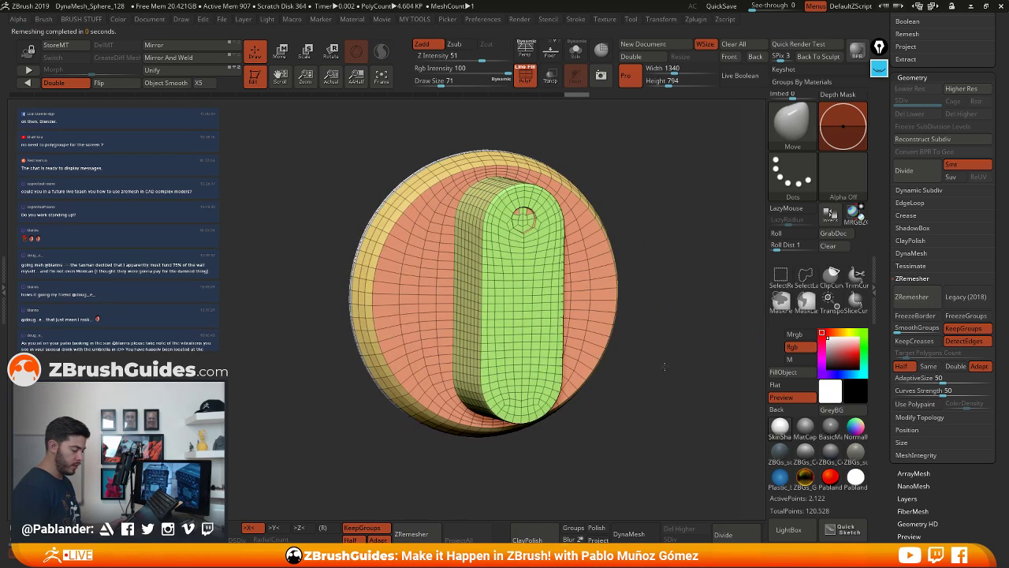
key("ctrl+z")
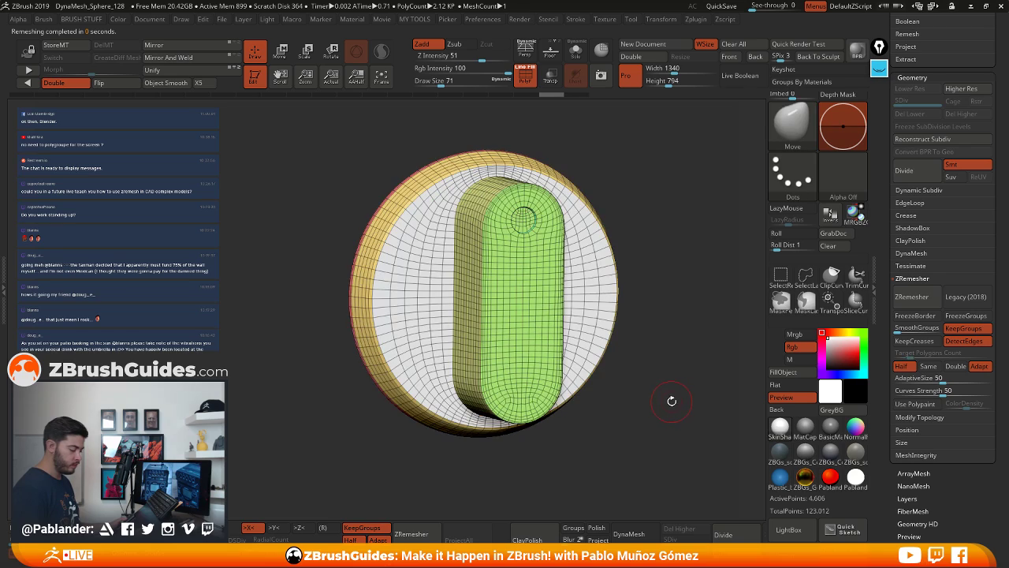
Switch to the ZModeler brush in a side view of the dial and set its edge action to Delete with EdgeLoop Complete
mouse_move(671, 401)
left_mouse_down()
mouse_move(681, 404)
mouse_move(653, 404)
mouse_move(685, 400)
left_mouse_up()
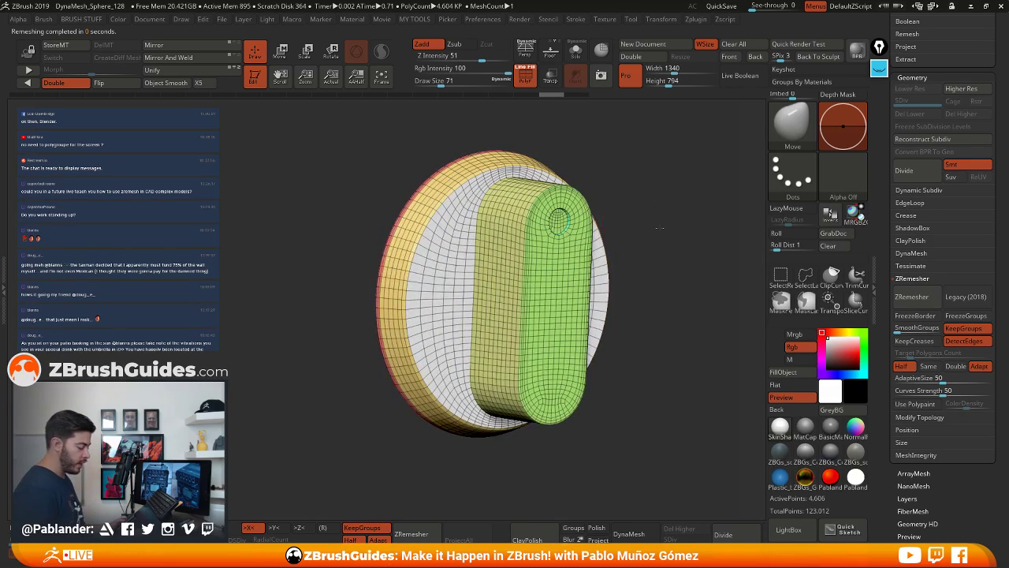
mouse_move(659, 228)
left_mouse_down()
mouse_move(687, 236)
mouse_move(695, 258)
mouse_move(645, 222)
mouse_move(654, 281)
mouse_move(550, 225)
left_mouse_up()
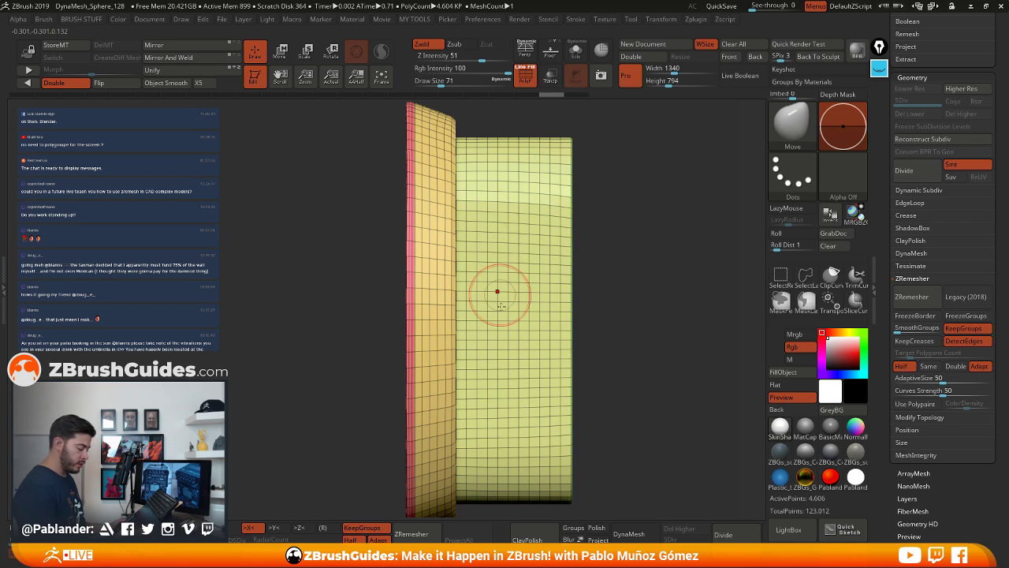
left_click(201, 524)
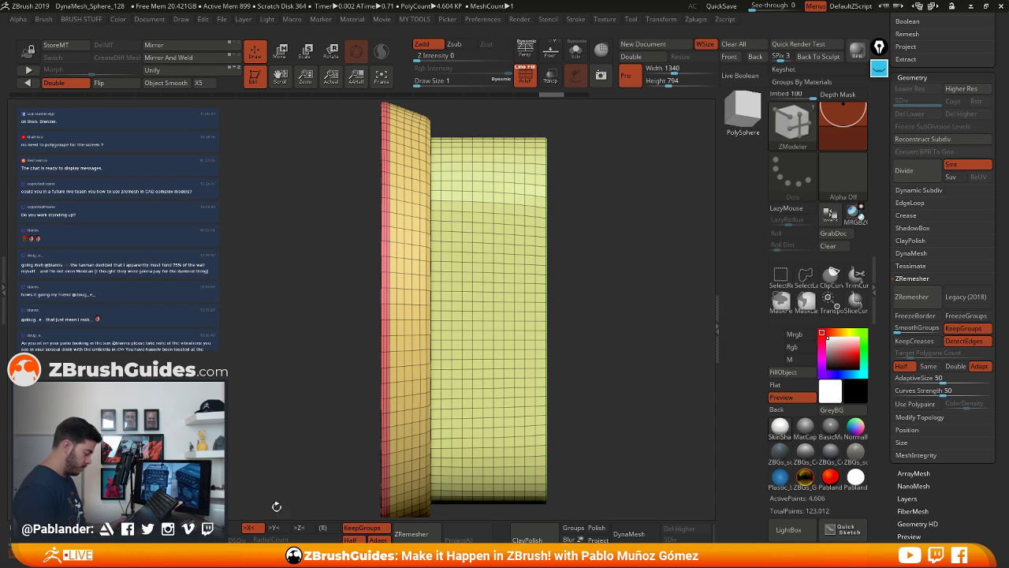
key("space")
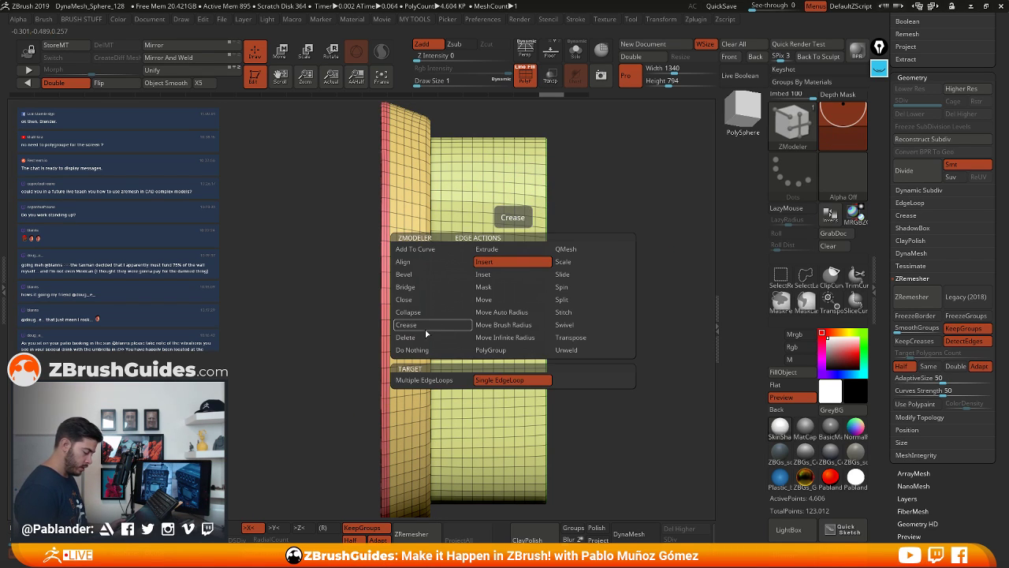
left_click(470, 336)
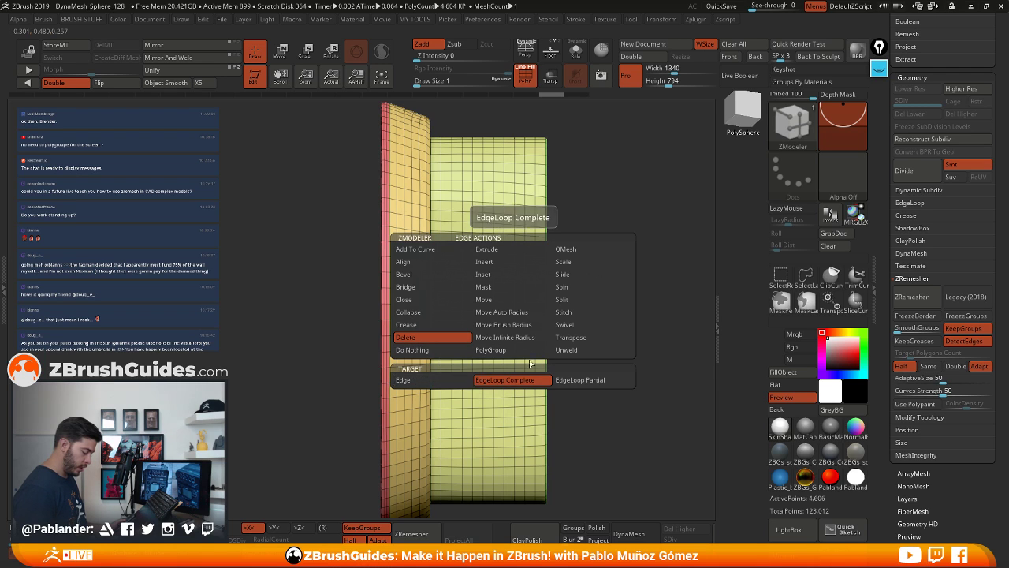
Try deleting five adjacent edge loops around the knob's side wall, and undo the deletions
left_click(526, 243)
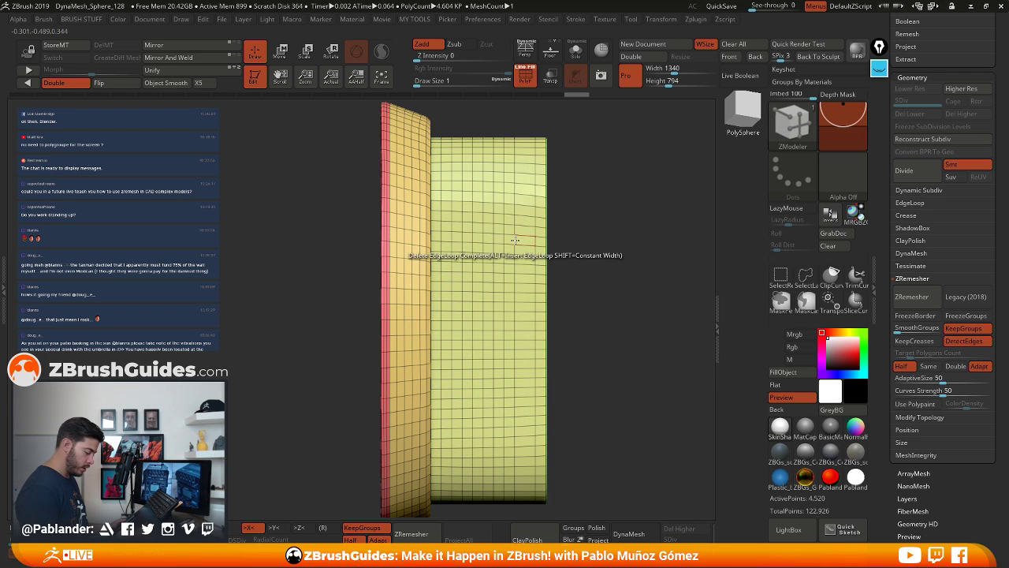
left_click(514, 240)
left_click(504, 239)
left_click(494, 239)
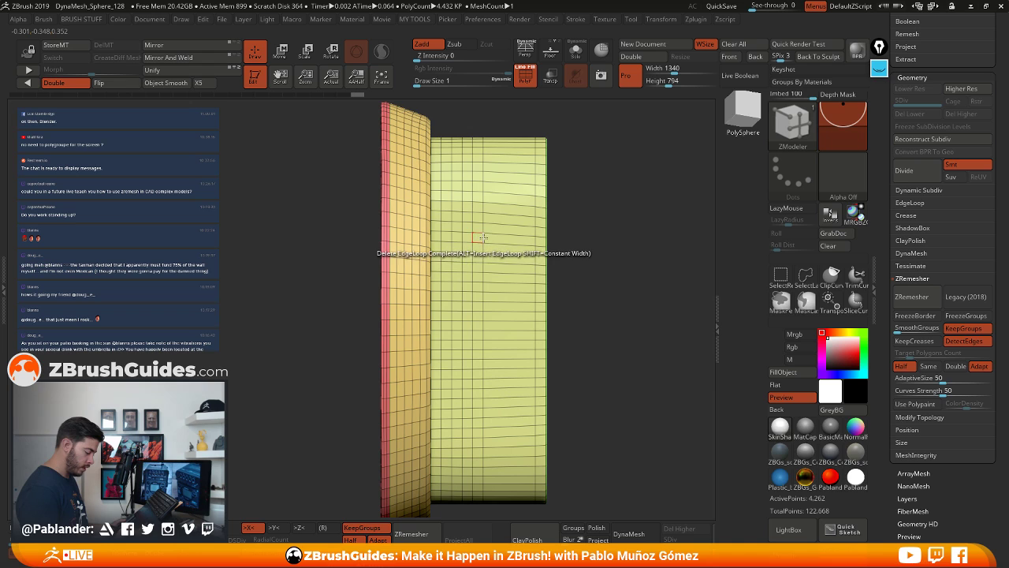
left_click(473, 238)
key("ctrl+z")
key("ctrl+z")
key("ctrl+z")
key("ctrl+z")
key("ctrl+z")
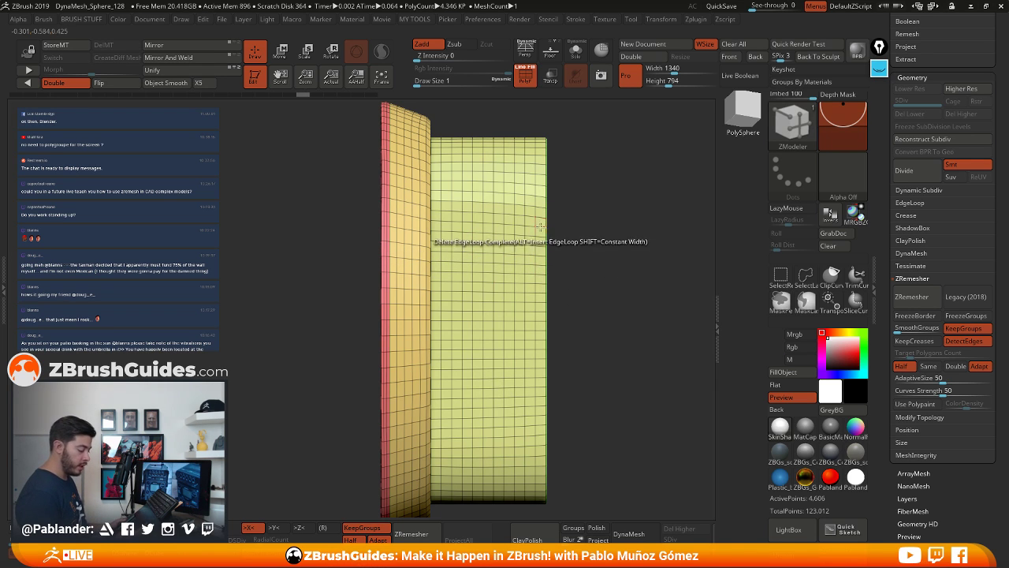
Delete alternate edge loops around the knob's side wall with the ZModeler brush to thin its topology
left_click(535, 211)
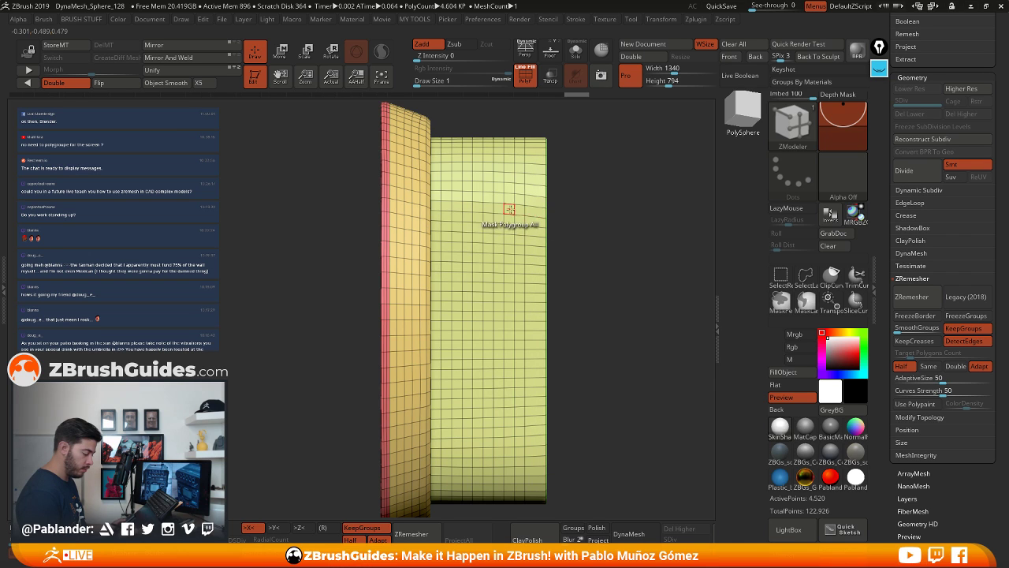
left_click(515, 210)
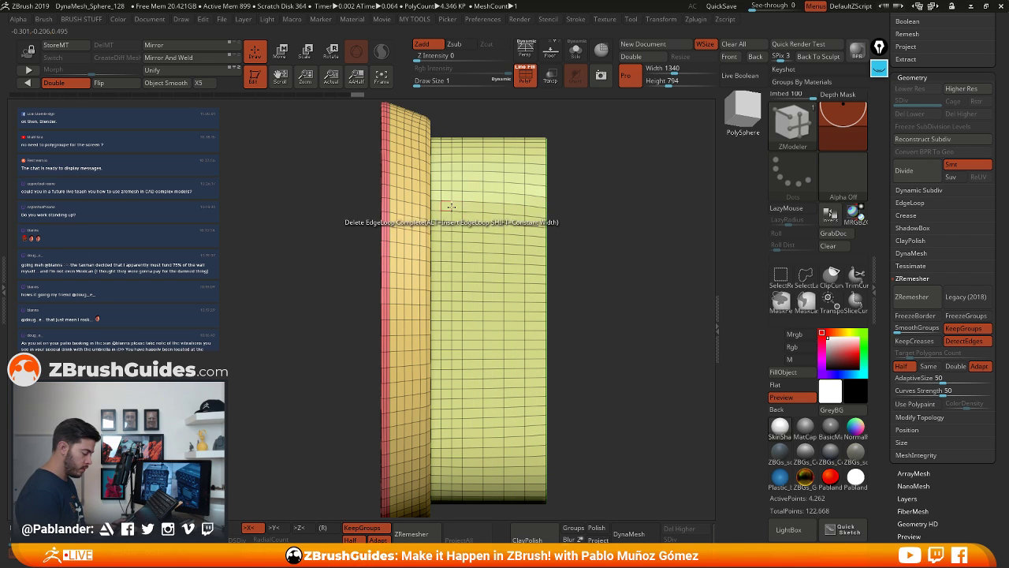
left_click_drag(602, 260, 507, 252, "alt")
right_click_drag(507, 252, 463, 221, "ctrl")
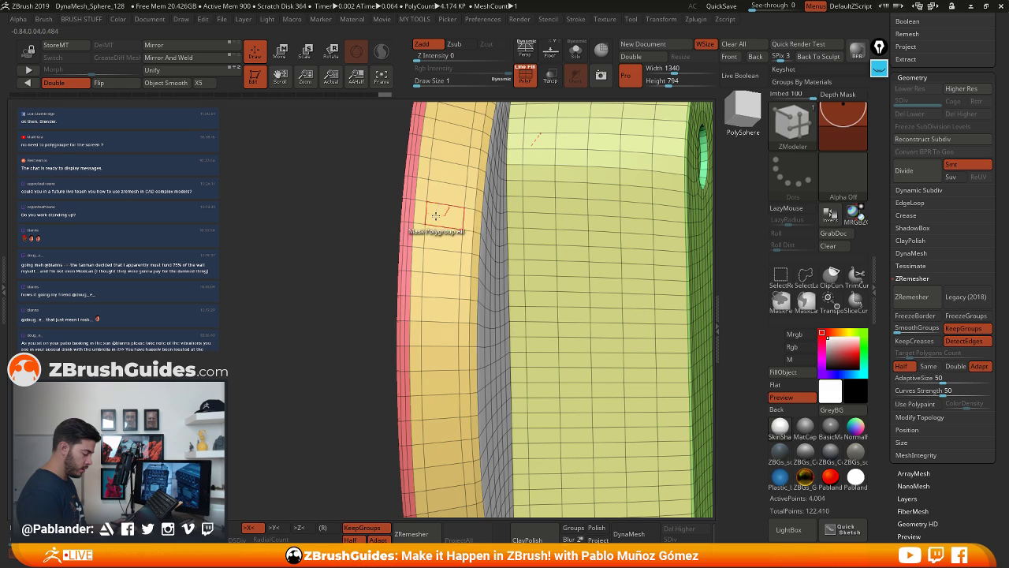
right_click_drag(523, 331, 449, 283, "ctrl")
right_click_drag(642, 296, 537, 285, "alt")
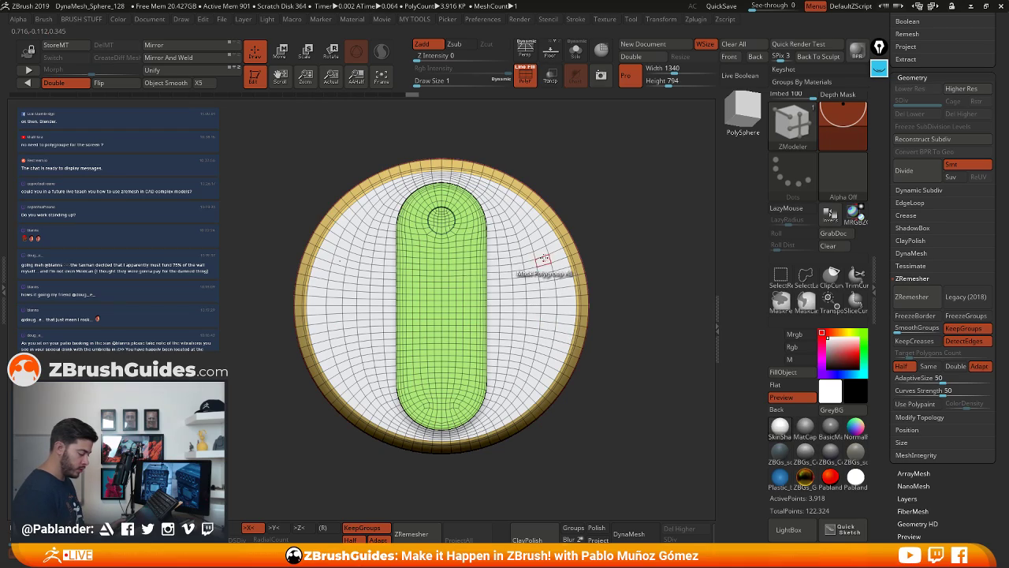
mouse_move(646, 302)
left_mouse_down()
mouse_move(620, 364)
mouse_move(638, 295)
mouse_move(591, 298)
mouse_move(644, 300)
left_mouse_up()
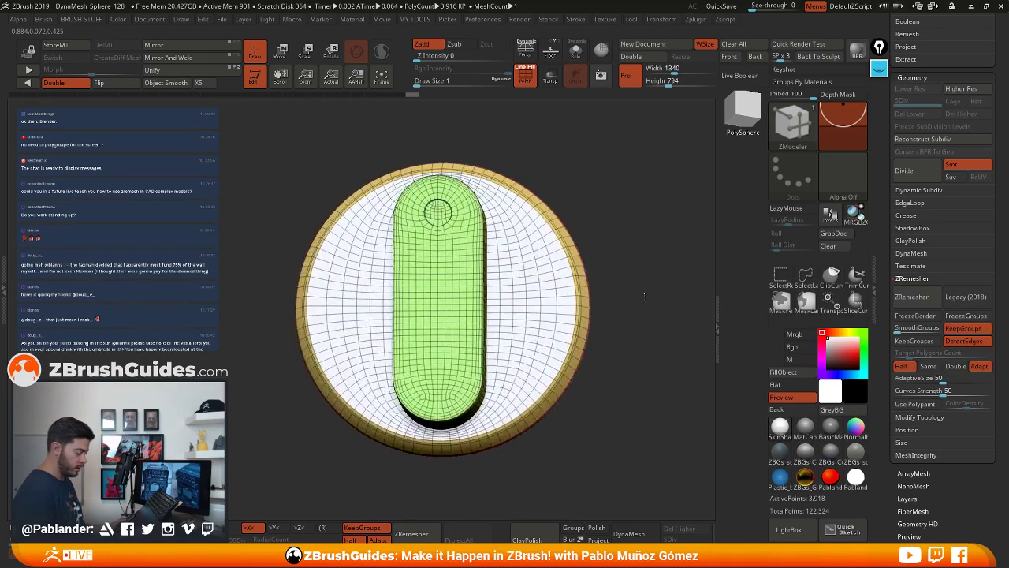
right_click_drag(498, 265, 538, 254, "ctrl")
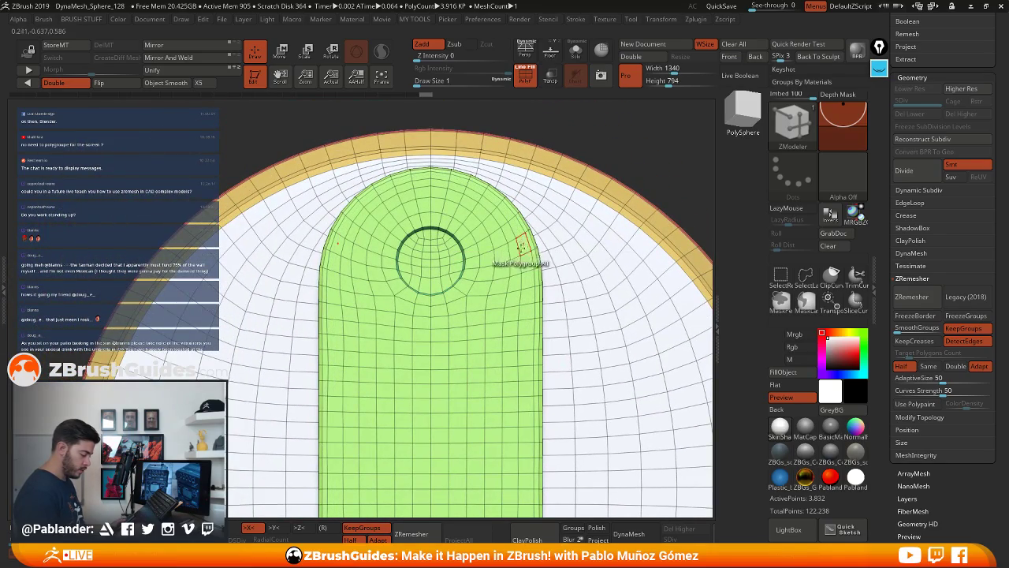
Set the ZModeler edge action to Insert with Single EdgeLoop and insert one loop around the circular recess's inner wall
right_click_drag(573, 237, 561, 198, "alt")
right_click_drag(537, 248, 519, 280, "alt")
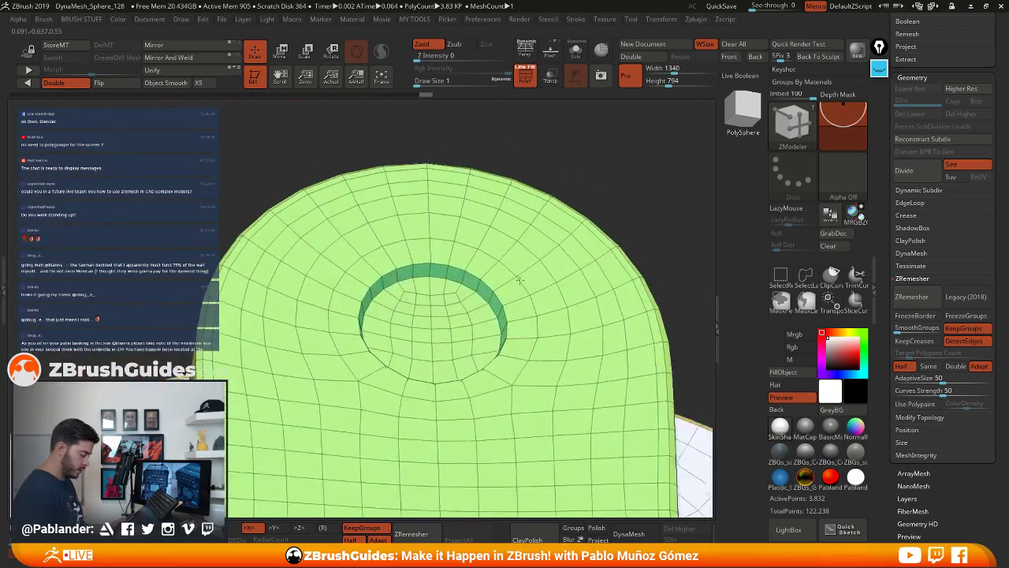
left_click_drag(520, 280, 460, 314)
key("space")
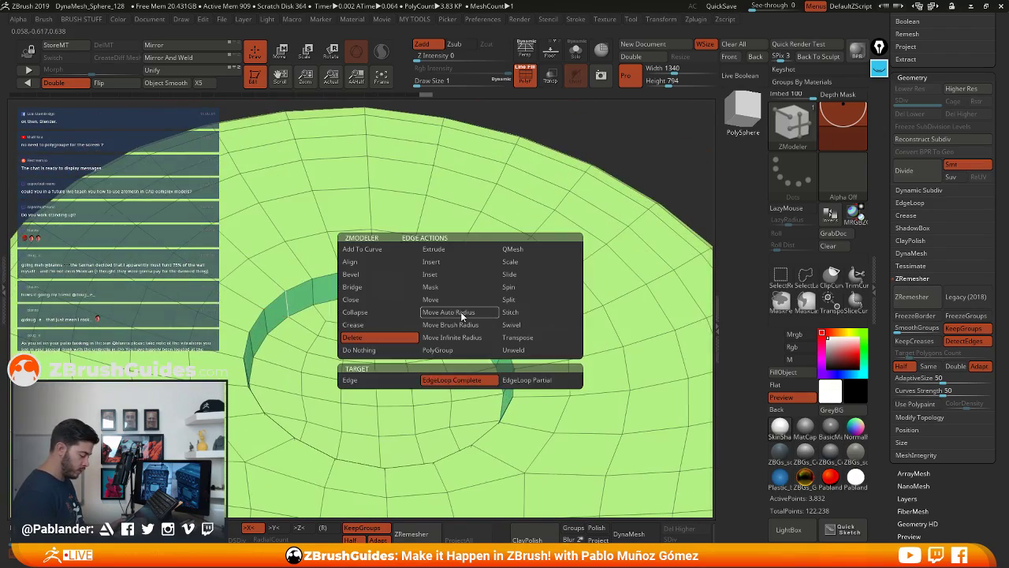
left_click(431, 261)
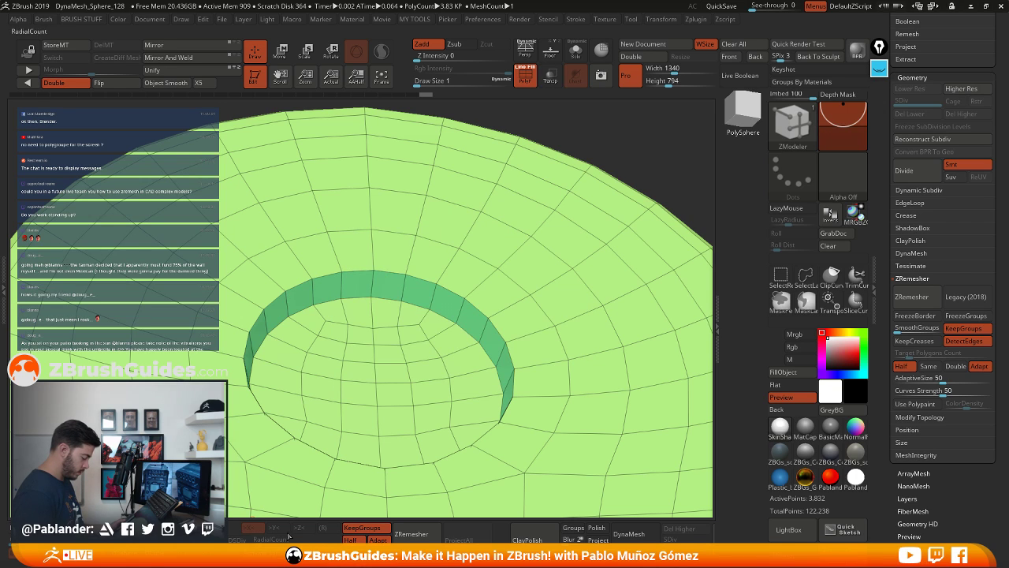
left_click(432, 300)
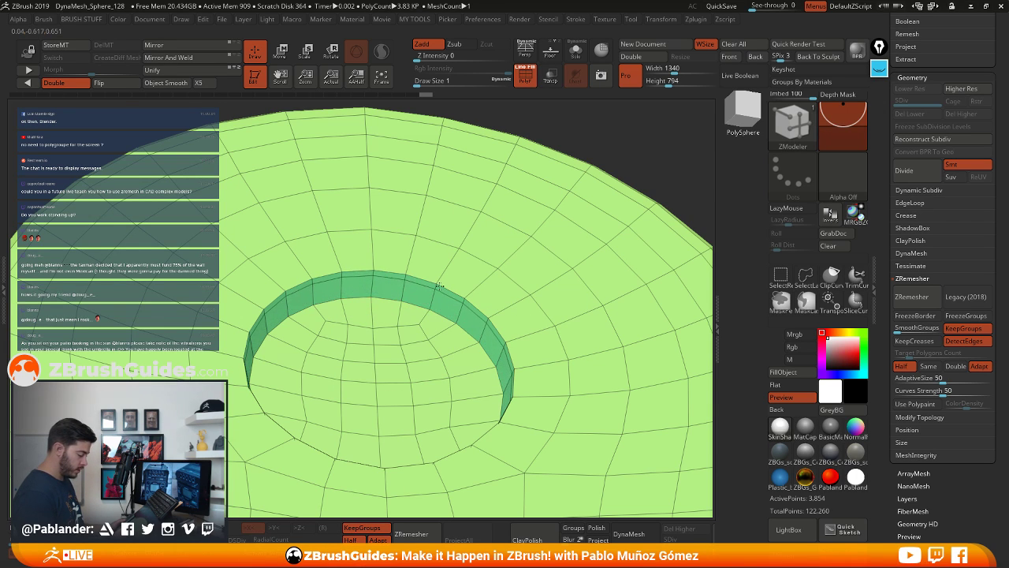
Try inserting another edge loop at the knob's circular recess, and undo it
right_click_drag(440, 286, 578, 263, "alt")
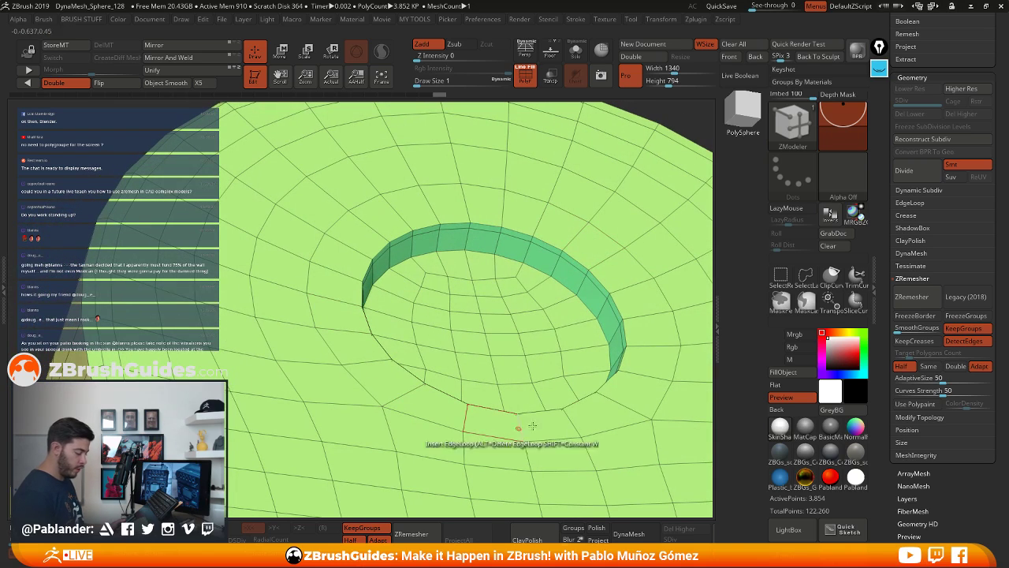
mouse_move(555, 273)
right_mouse_down()
mouse_move(561, 313)
mouse_move(557, 287)
mouse_move(545, 294)
mouse_move(531, 263)
mouse_move(561, 269)
mouse_move(548, 276)
right_mouse_up()
left_click(546, 294)
key("ctrl+z")
key("ctrl+z")
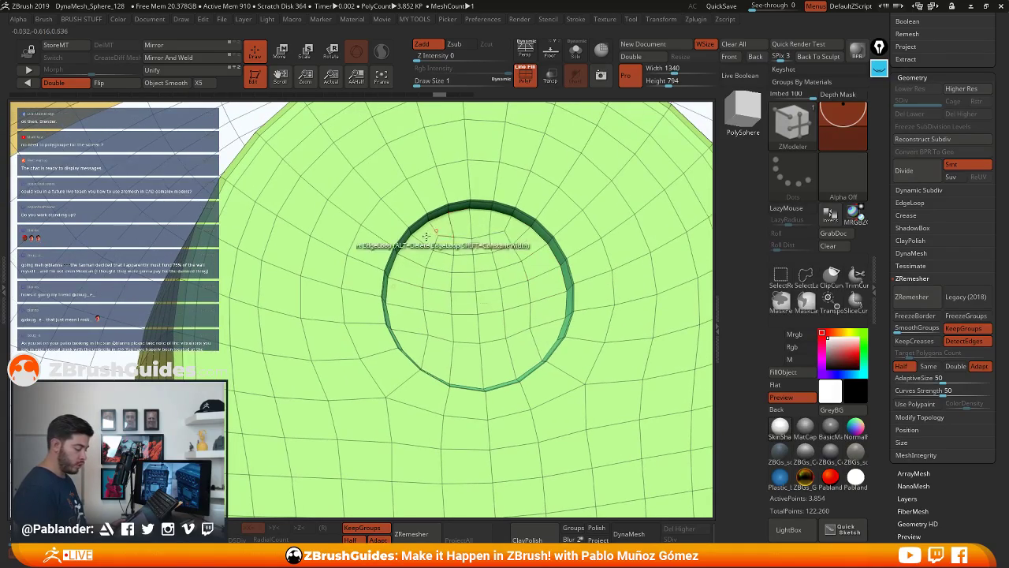
Hide the circular recess's floor polygroup and delete the hidden geometry to leave an open hole
mouse_move(516, 315)
right_mouse_down("shift")
mouse_move(518, 284)
mouse_move(563, 321)
mouse_move(562, 264)
right_mouse_up("shift")
right_click_drag(564, 375, 554, 331, "alt")
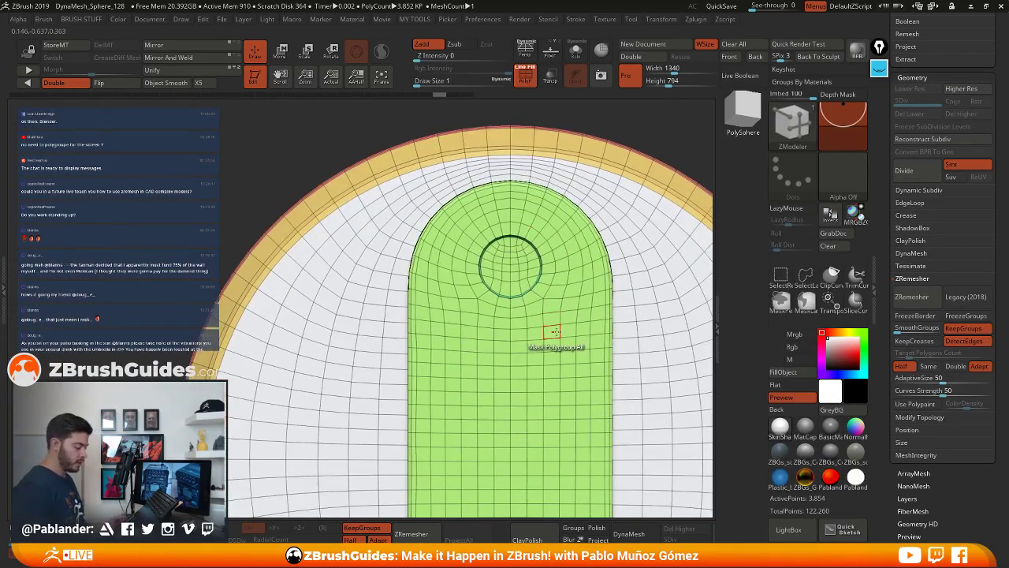
right_click_drag(578, 257, 573, 269, "alt")
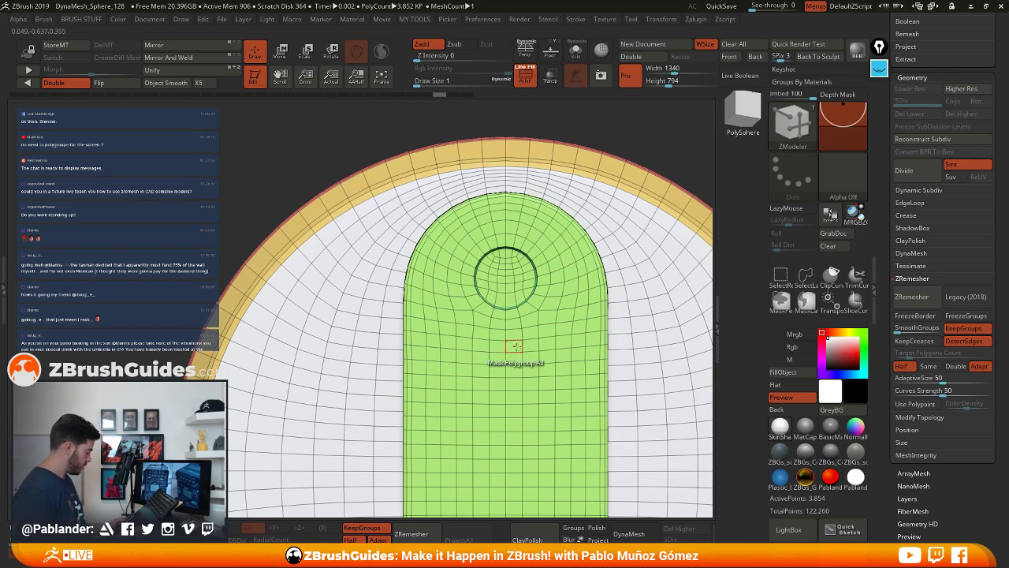
key("ctrl+shift")
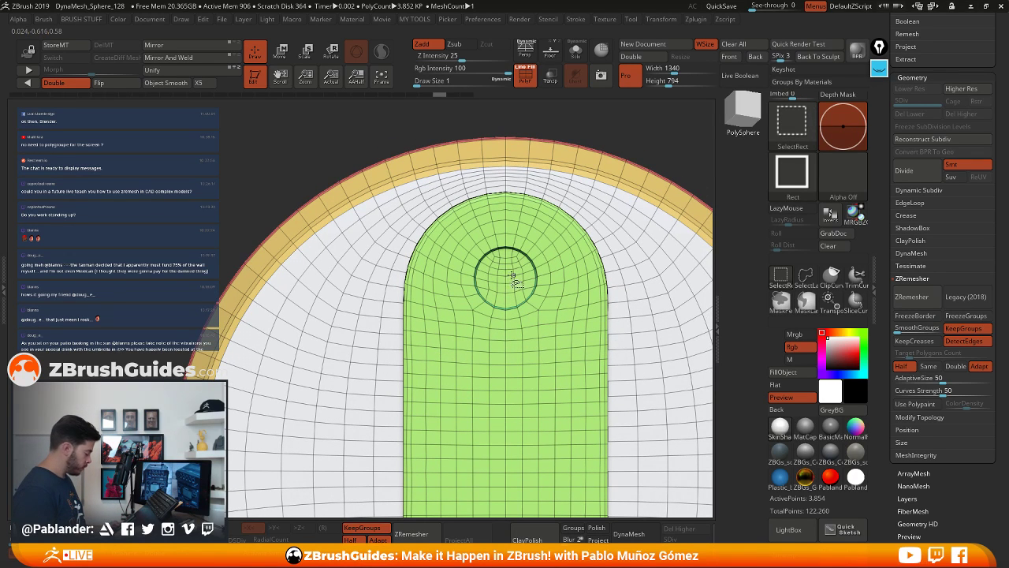
left_click(512, 277, "ctrl+shift")
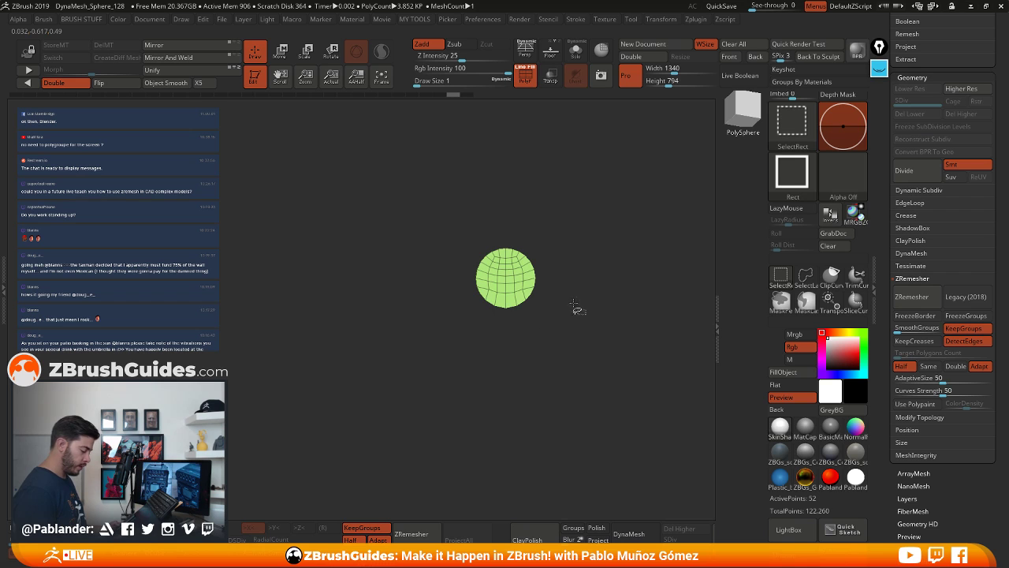
left_click(576, 192, "ctrl+shift")
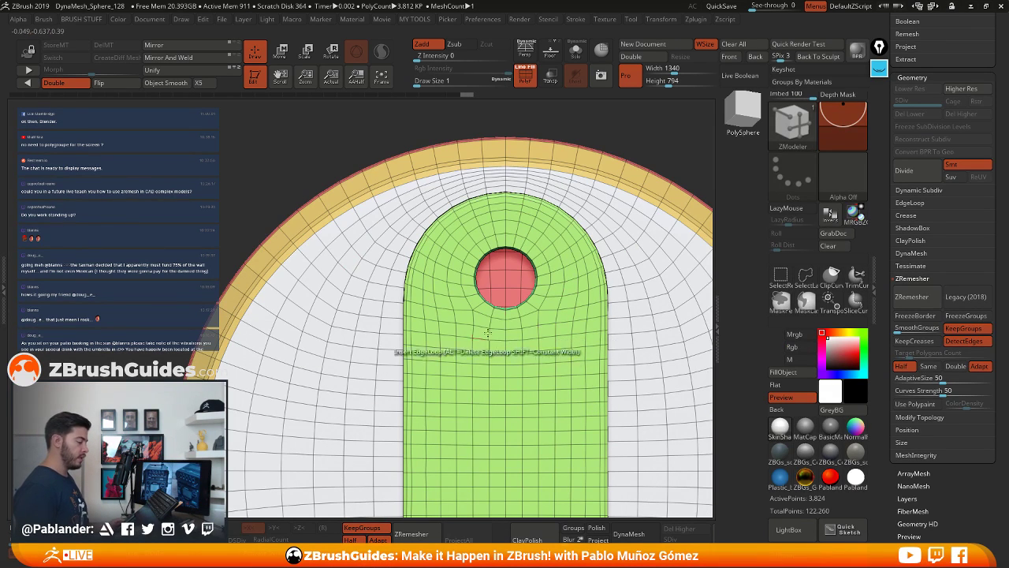
left_click(415, 19)
left_click(443, 50)
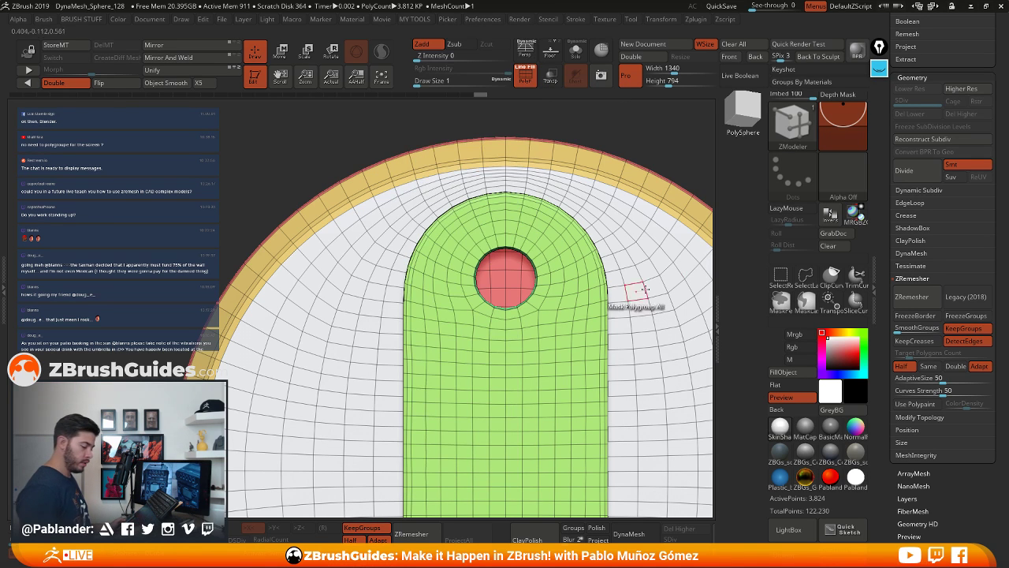
Reveal the geometry's Modify Topology options, including Del Hidden
left_click_drag(885, 149, 884, 297)
scroll(884, 297, "up", 1)
key("shift")
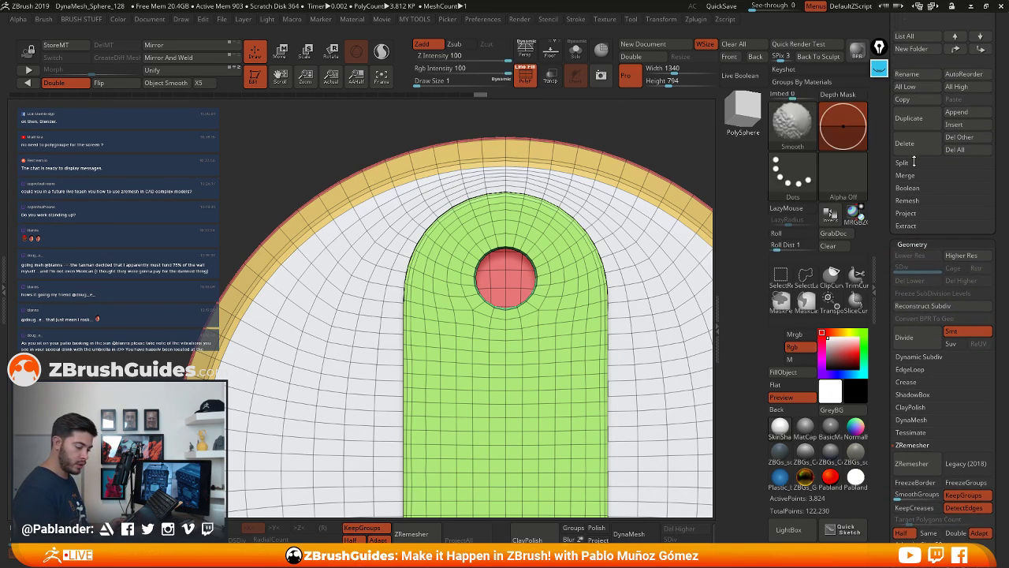
scroll(946, 362, "down", 7)
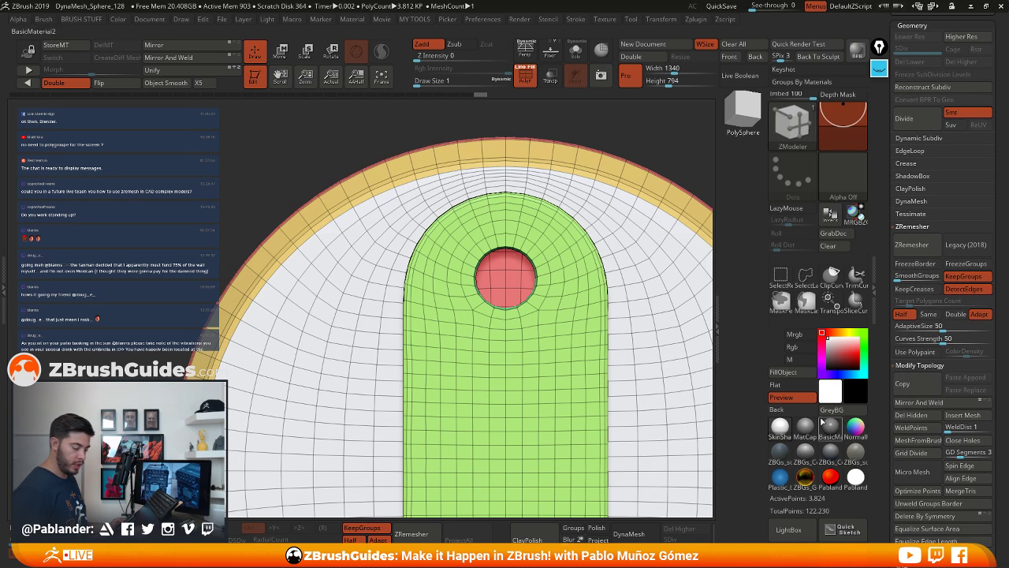
Set the ZModeler edge action to Close with Concave Hole for the recess's open border
right_click_drag(565, 270, 580, 236, "alt")
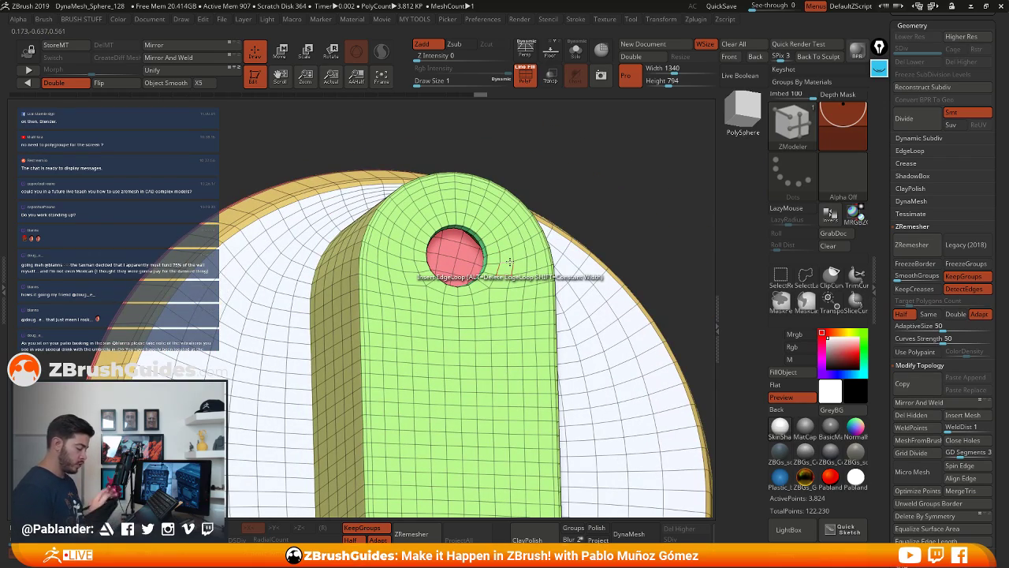
right_click_drag(498, 258, 559, 270, "ctrl")
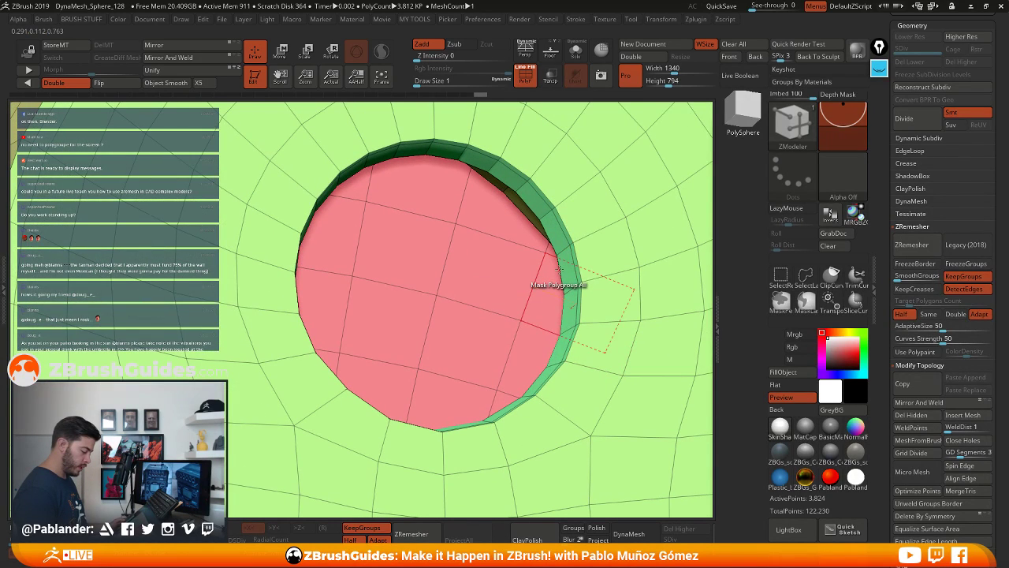
key("space")
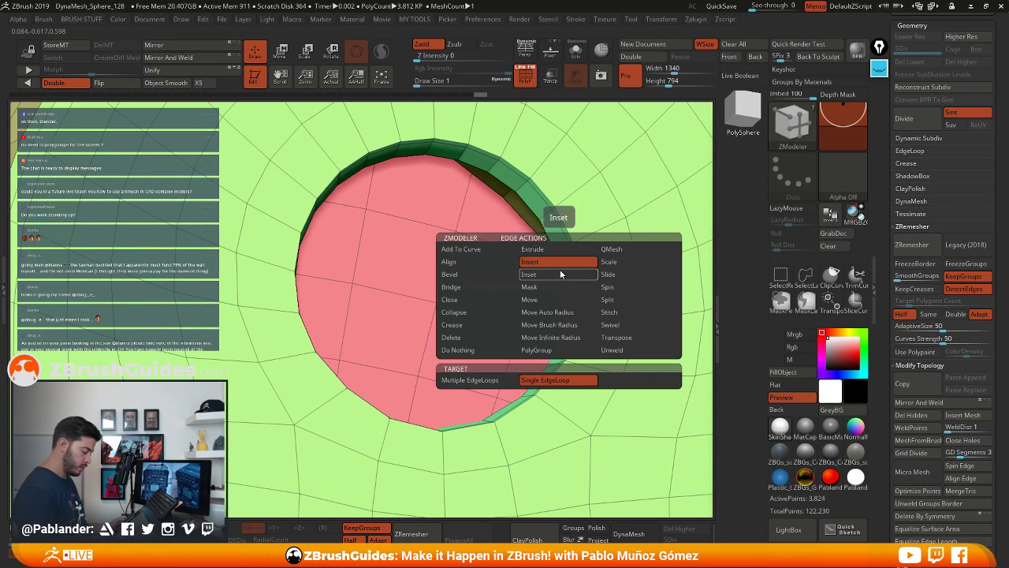
left_click(471, 300)
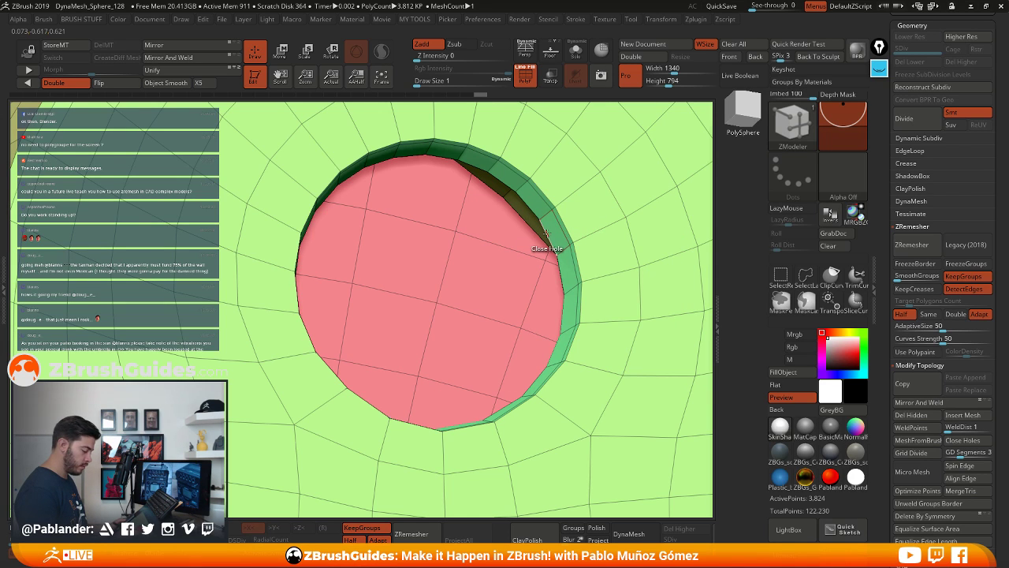
Try closing the recess's open bottom with a concave hole fill, and undo it
left_click(546, 234)
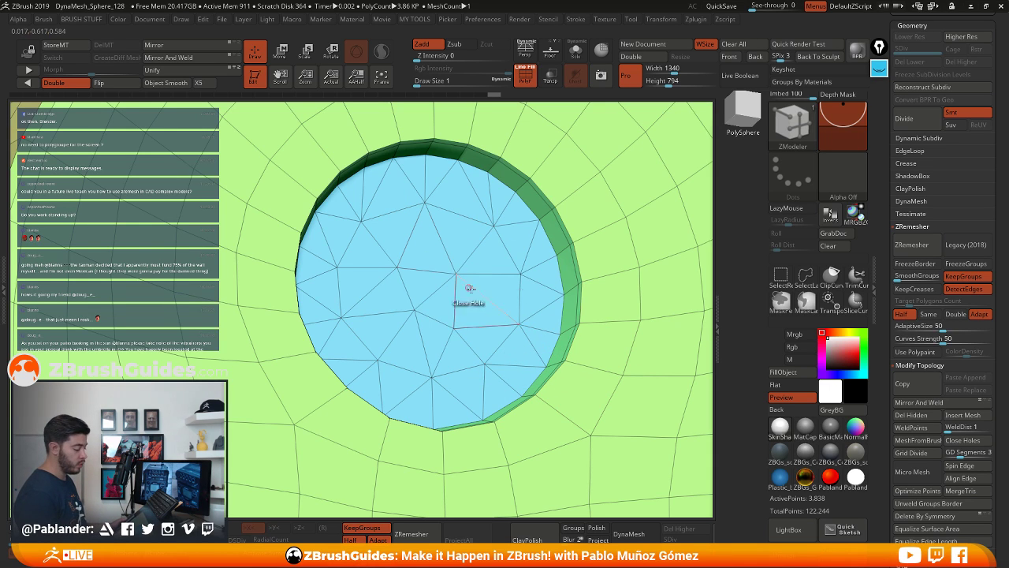
key("ctrl+z")
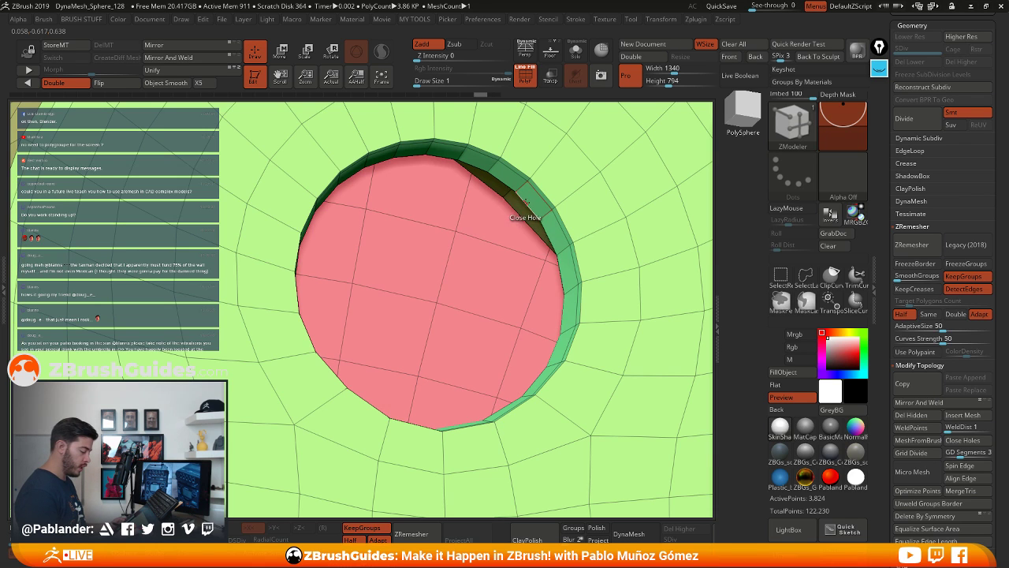
Close the recess's open bottom using the Convex Hole target, adding concentric edge rings and shaping the fill into a dome
key("space")
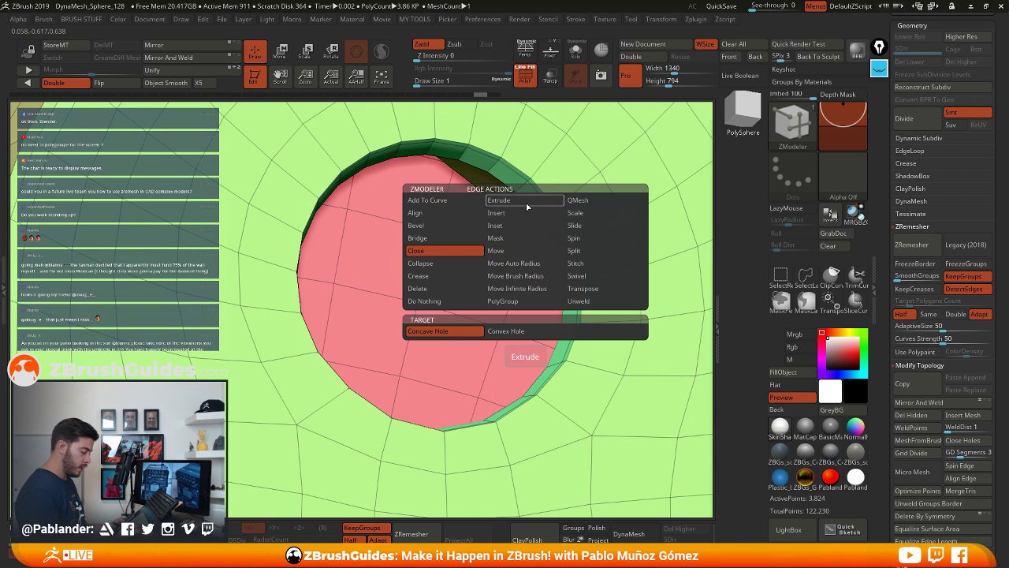
left_click(518, 332)
left_click(561, 270)
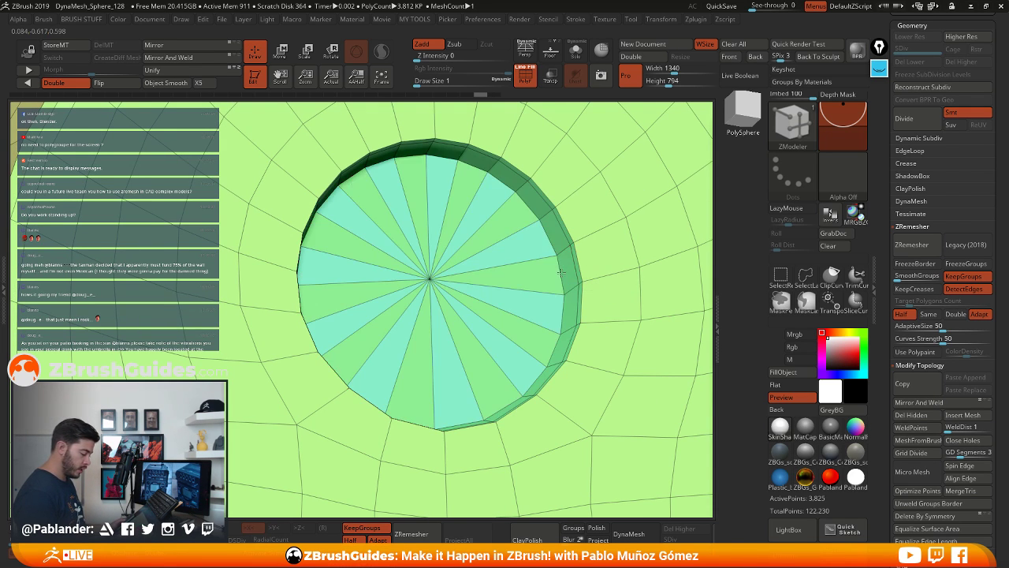
left_click_drag(560, 271, 569, 248)
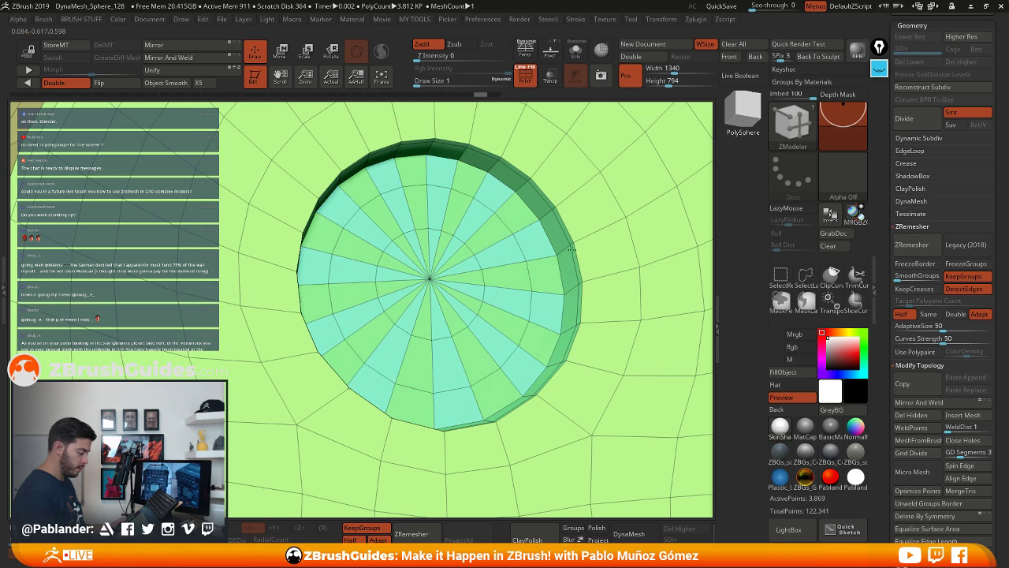
left_click_drag(569, 248, 633, 257)
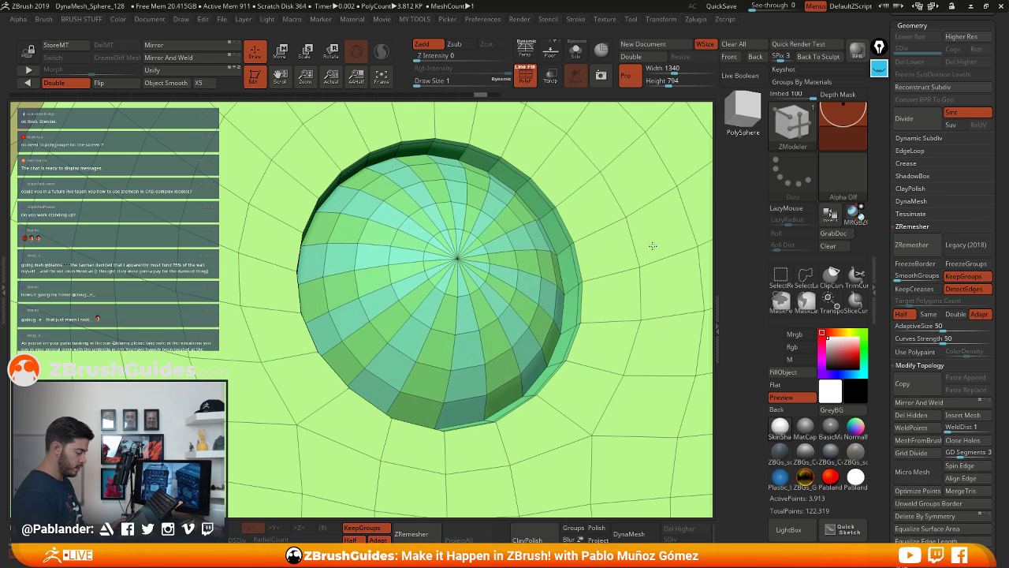
mouse_move(573, 249)
right_mouse_down()
mouse_move(675, 254)
mouse_move(580, 260)
mouse_move(563, 276)
mouse_move(576, 295)
mouse_move(606, 276)
mouse_move(472, 288)
mouse_move(459, 270)
mouse_move(490, 259)
mouse_move(484, 267)
right_mouse_up()
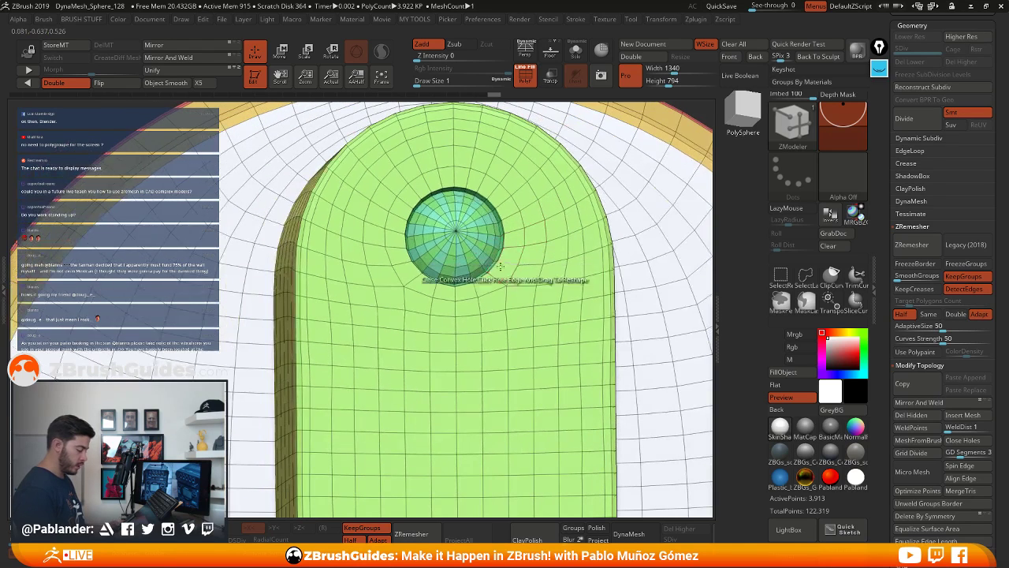
Isolate the domed fill, assign it a single new polygroup, and restore the whole dial framed in front view
left_click(472, 272, "ctrl+shift")
left_click_drag(530, 284, 558, 242)
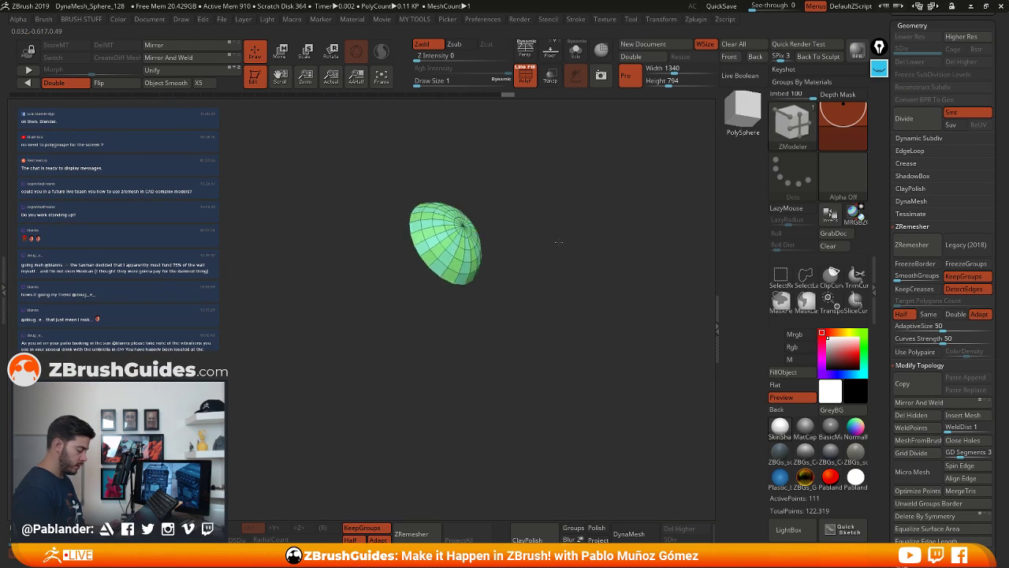
key("ctrl")
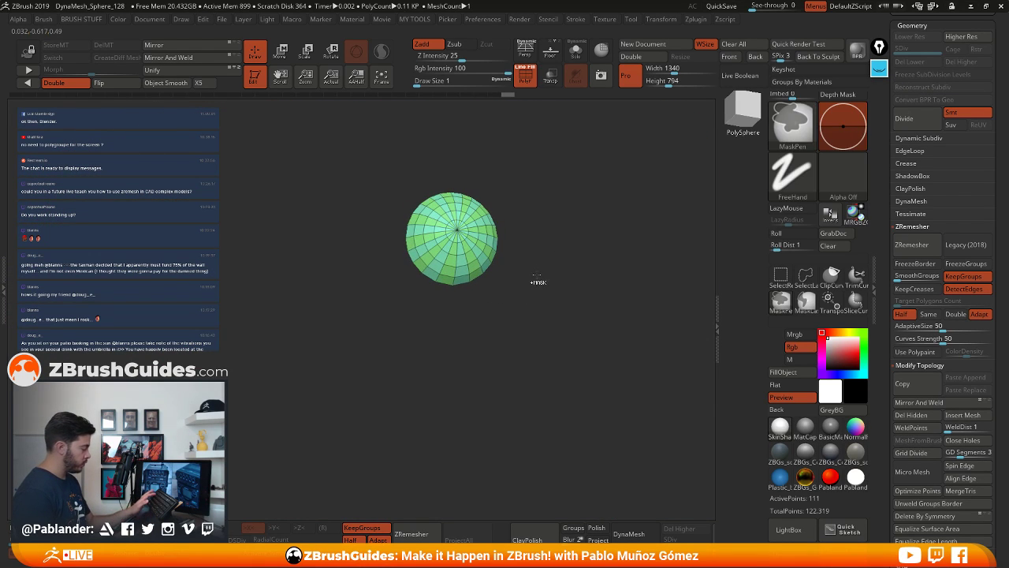
key("ctrl+w")
left_click(549, 278, "ctrl+shift")
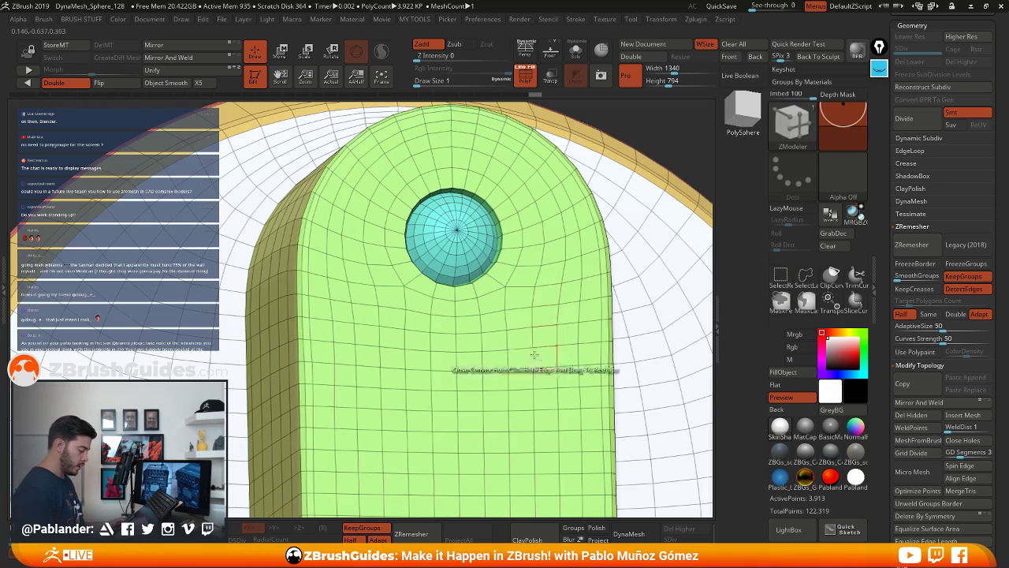
key("f")
left_click_drag(640, 261, 633, 276, "shift")
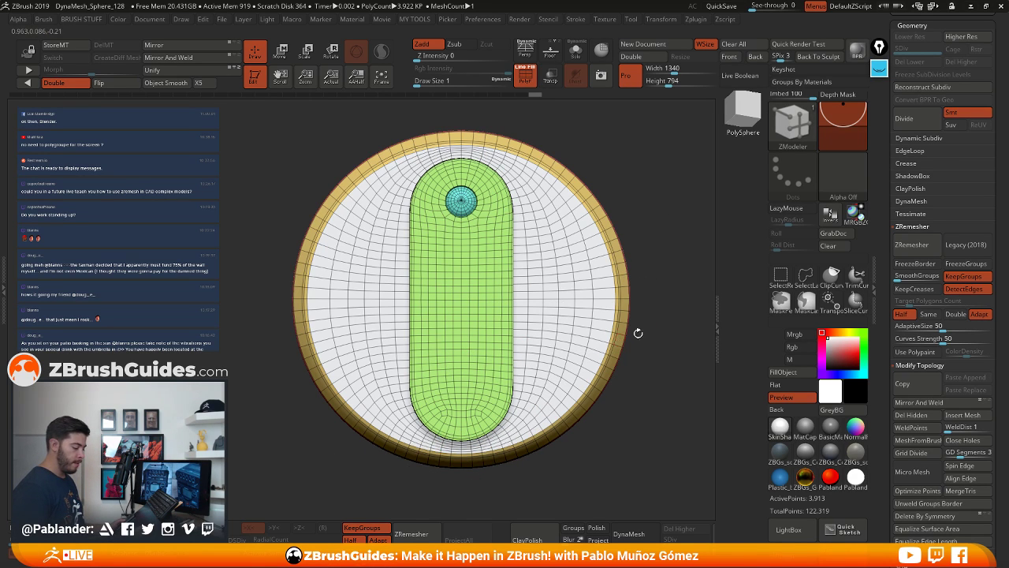
Apply the MatCap material to the dial and set up an angled view of it
mouse_move(637, 334)
left_mouse_down()
mouse_move(672, 337)
mouse_move(645, 344)
left_mouse_up()
left_click_drag(655, 399, 667, 338)
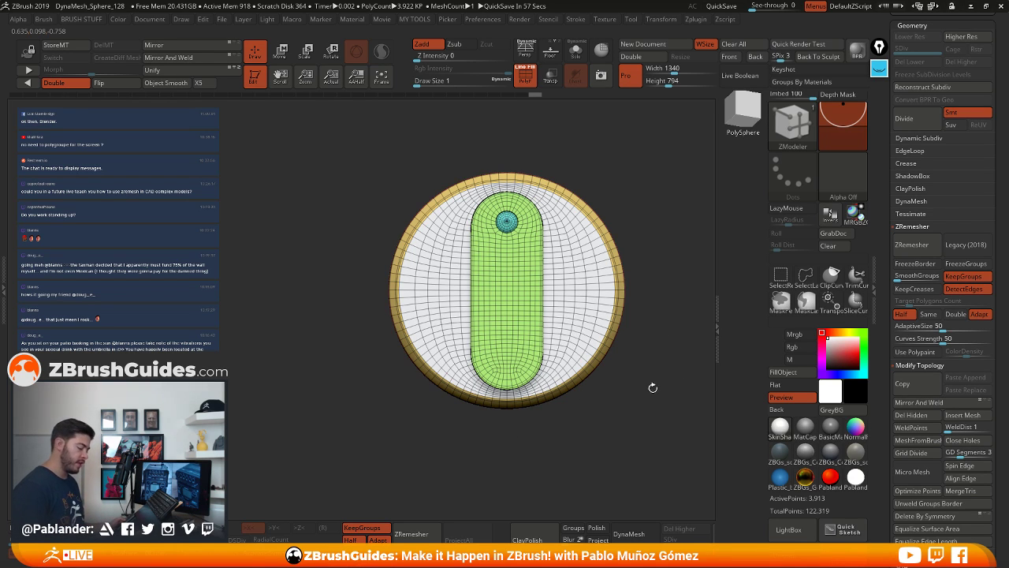
left_click_drag(470, 450, 545, 425)
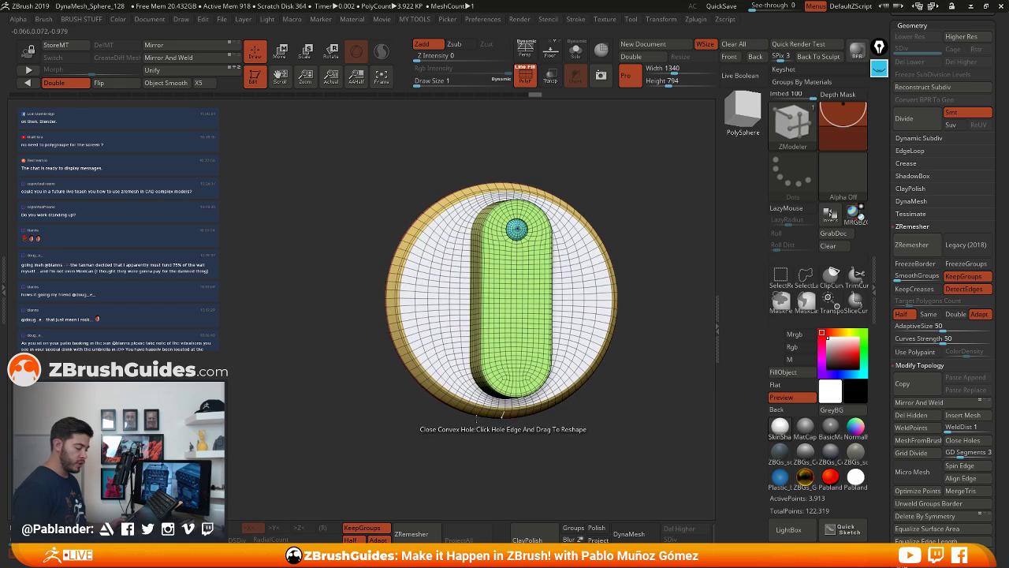
left_click(805, 429)
left_click_drag(599, 405, 731, 372, "alt")
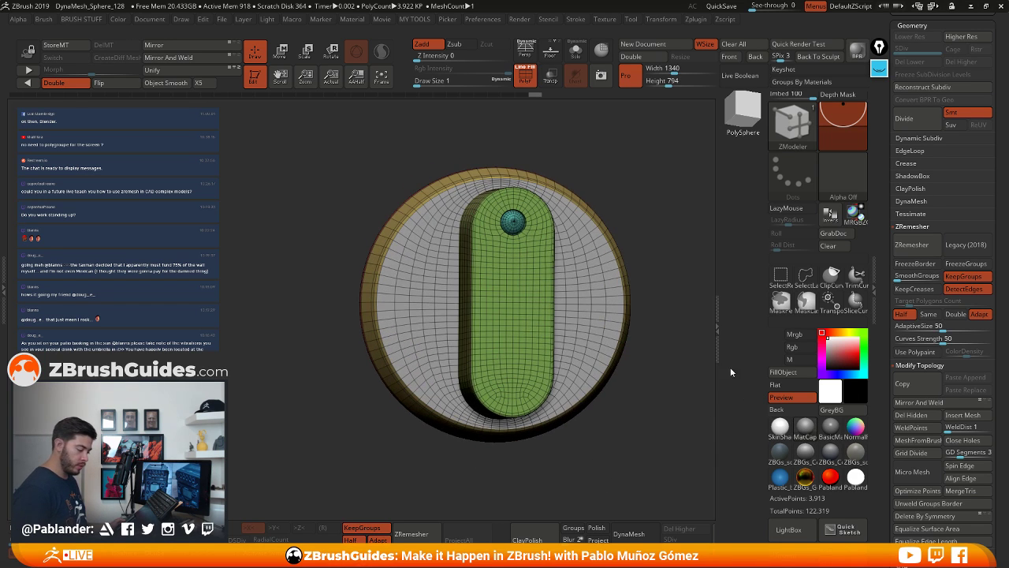
Hide the polyframe and check the dial's surface by toggling the dynamic subdivision preview on and off
left_click(525, 83)
right_click_drag(561, 264, 604, 247, "alt")
left_click_drag(602, 247, 575, 260)
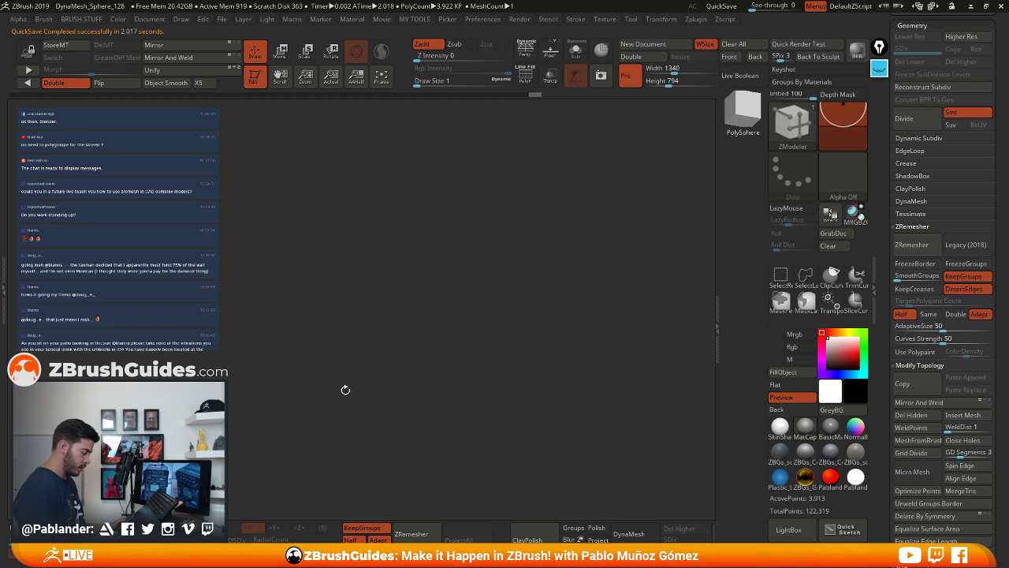
key("d")
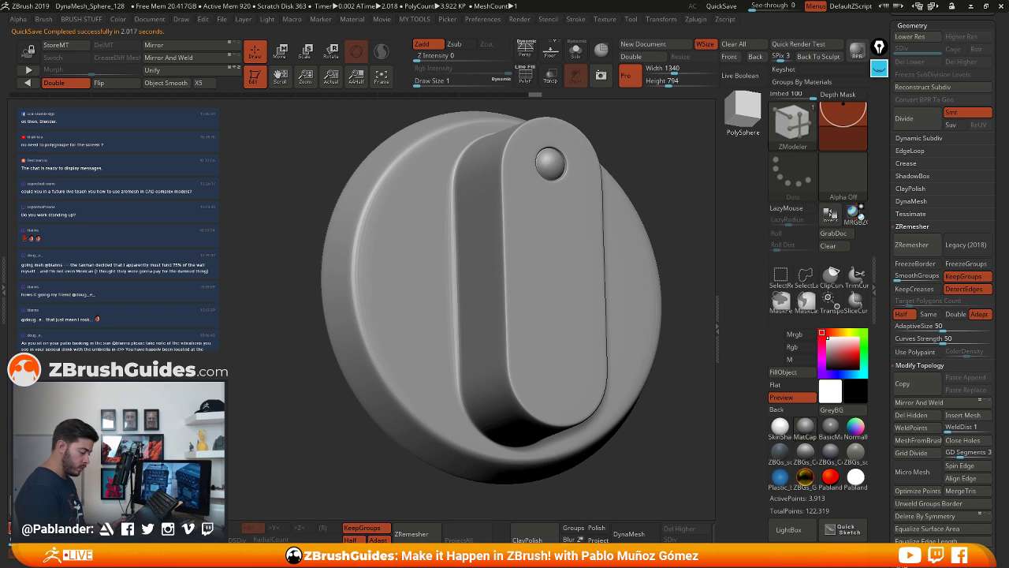
key("shift+d")
Open the Dynamic Subdiv settings, activate Dynamic, and inspect the smoothed knob and base from a low angle
scroll(886, 308, "down", 10)
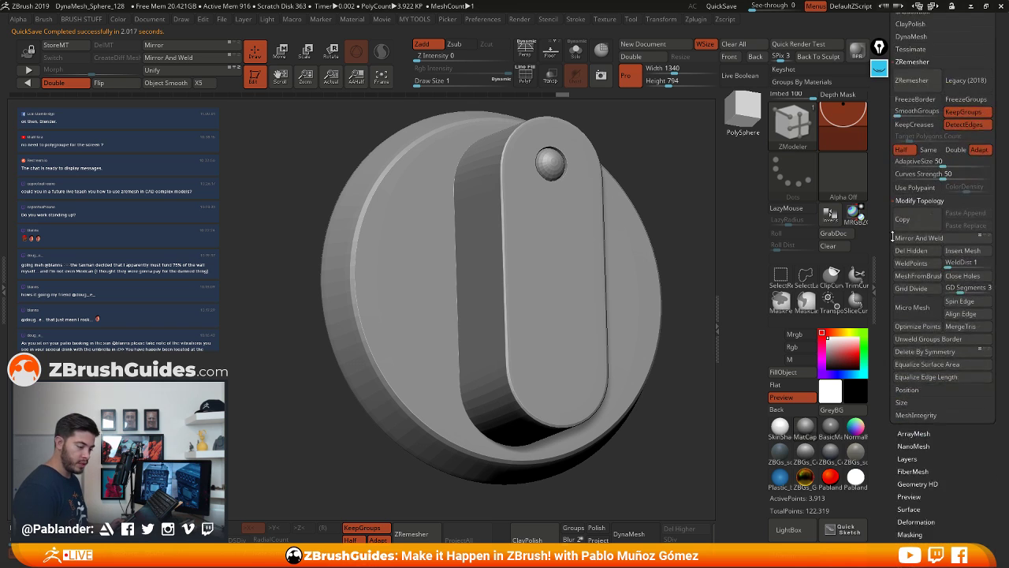
scroll(949, 271, "up", 12)
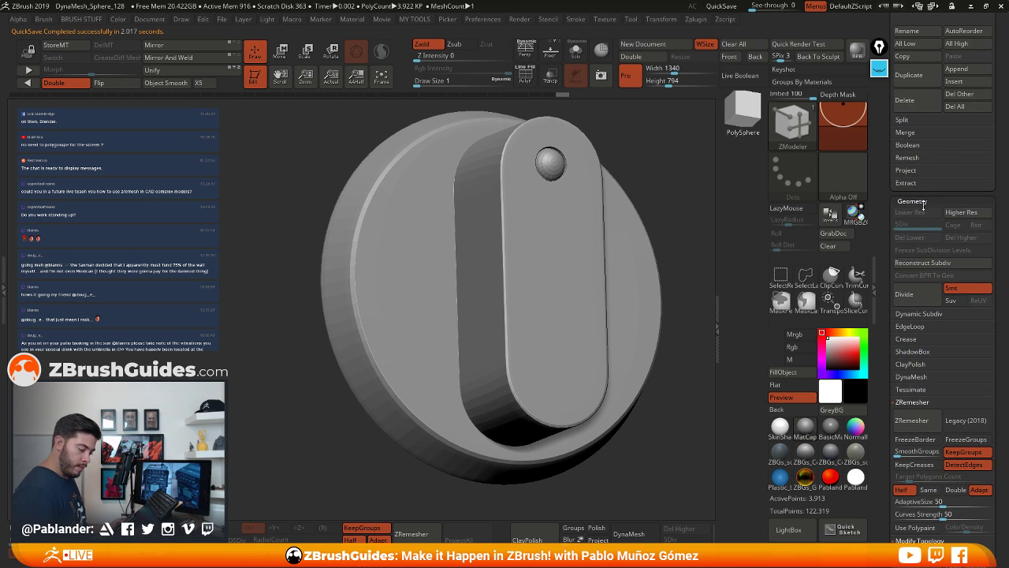
scroll(930, 207, "down", 2)
left_click(947, 251)
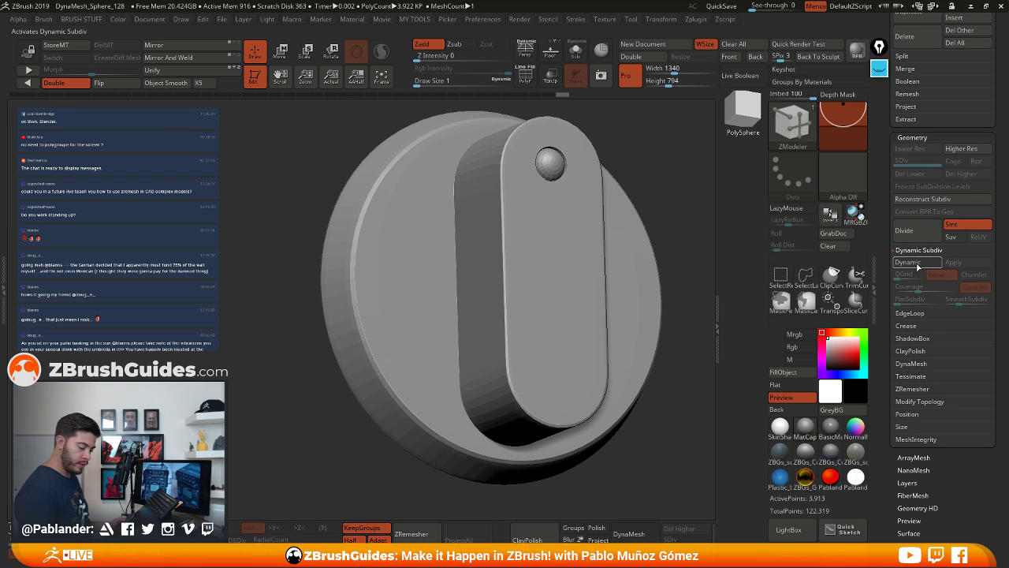
left_click(920, 263)
left_click_drag(585, 286, 599, 189)
left_click_drag(637, 260, 584, 284)
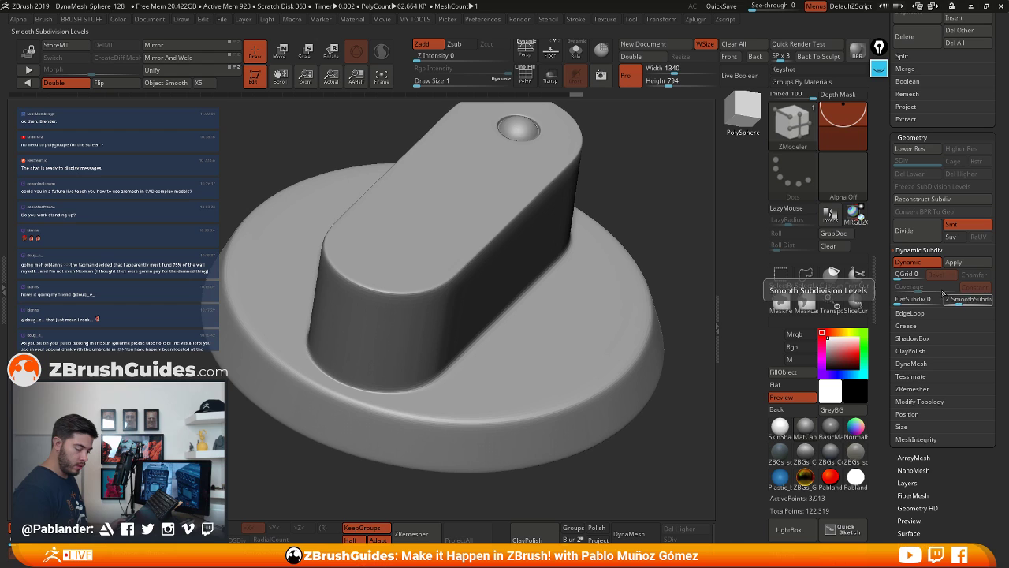
Try the dynamic subdivision with QGrid 2 and a Coverage of about 0.027, and inspect the resulting edges
left_click(903, 275)
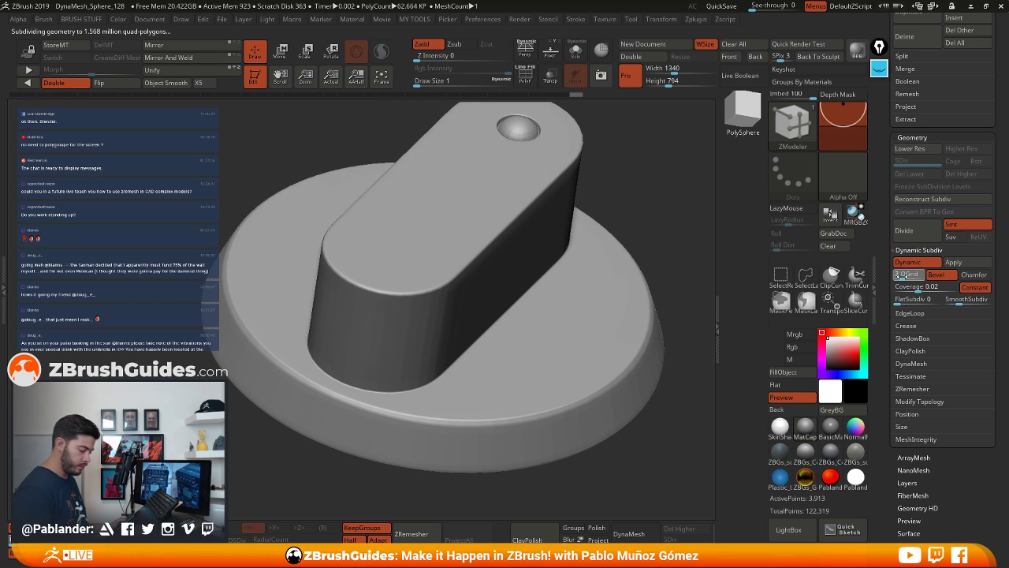
left_click(900, 275)
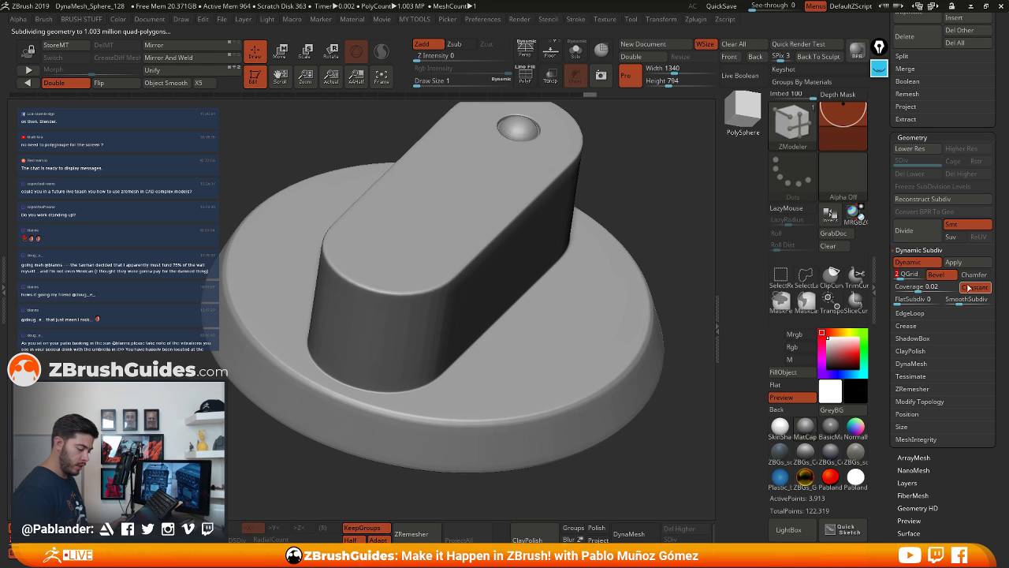
left_click_drag(914, 287, 921, 290)
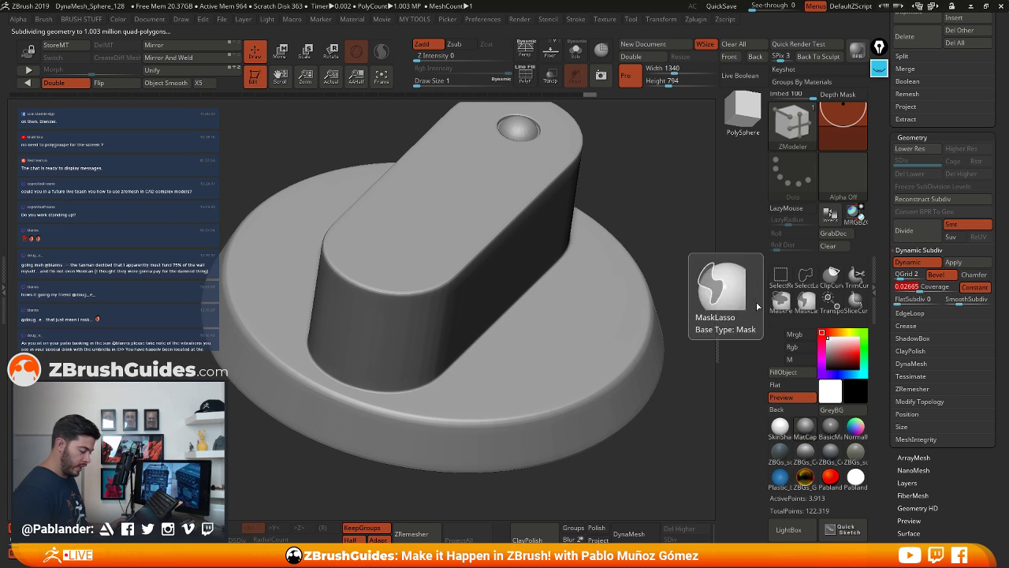
right_click_drag(598, 298, 605, 274)
right_click_drag(646, 215, 633, 206)
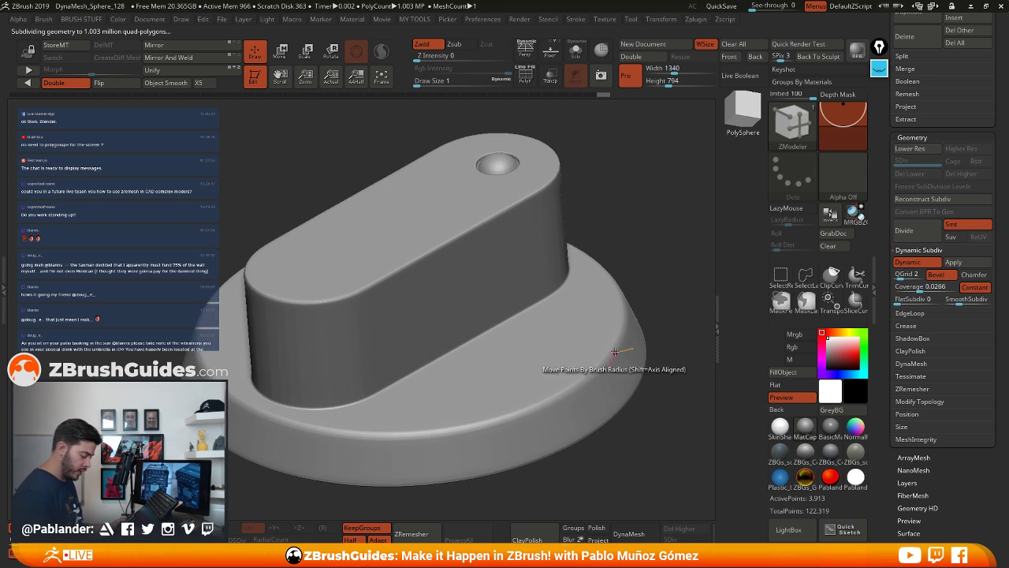
Set QGrid to 0 and SmoothSubdiv to 3, inspect the join between knob and base, and turn dynamic subdivision off
left_click_drag(921, 289, 919, 289)
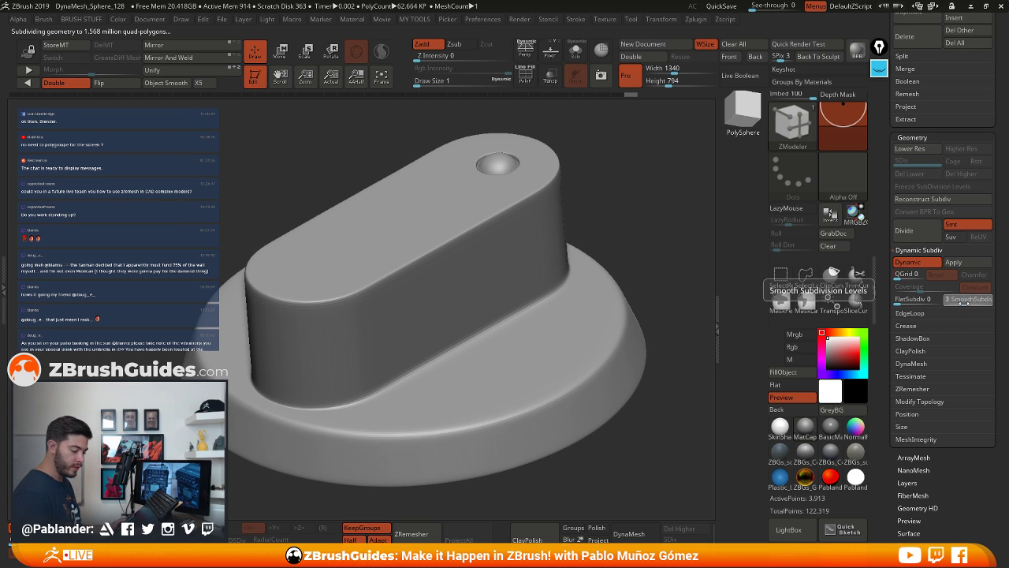
left_click_drag(651, 360, 632, 324)
mouse_move(527, 292)
right_mouse_down()
mouse_move(613, 267)
mouse_move(541, 266)
mouse_move(584, 250)
mouse_move(518, 276)
right_mouse_up()
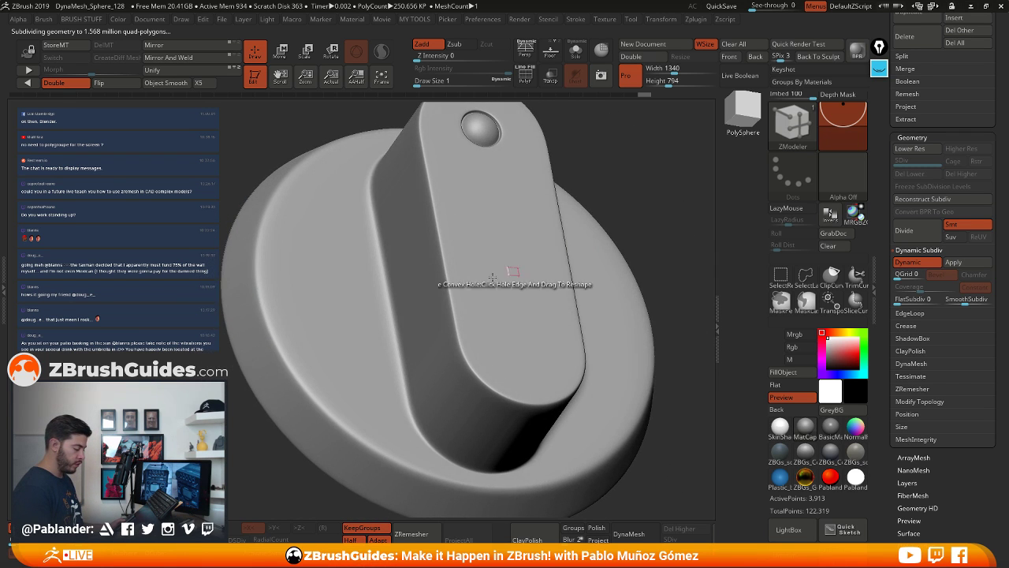
right_click_drag(536, 352, 520, 292)
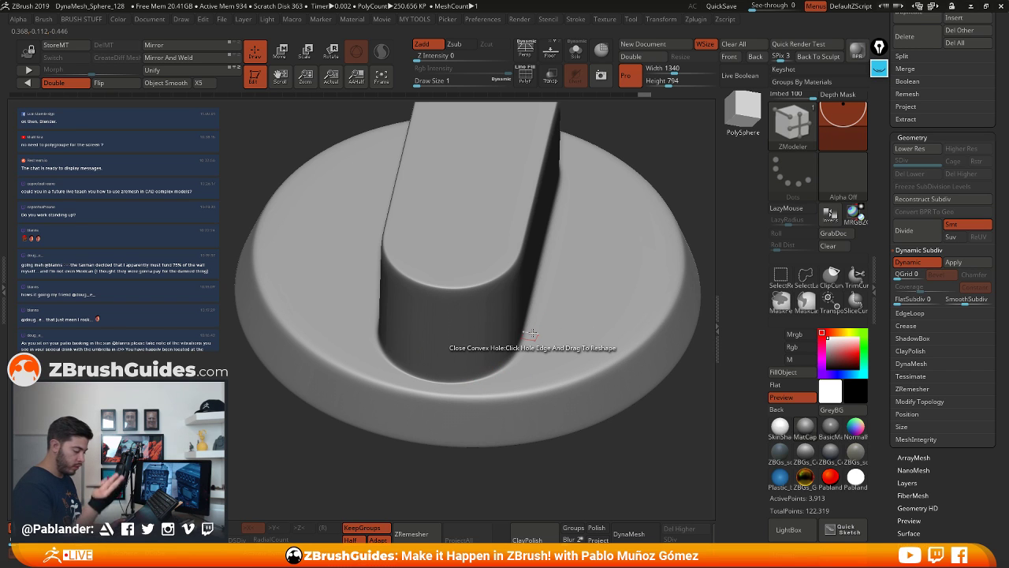
left_click_drag(571, 299, 533, 293)
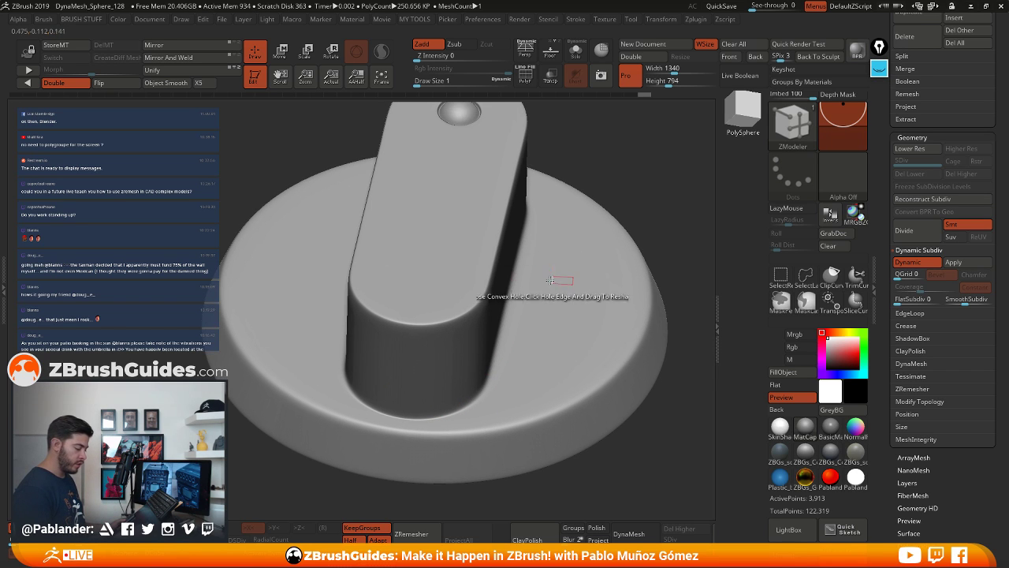
key("shift+d")
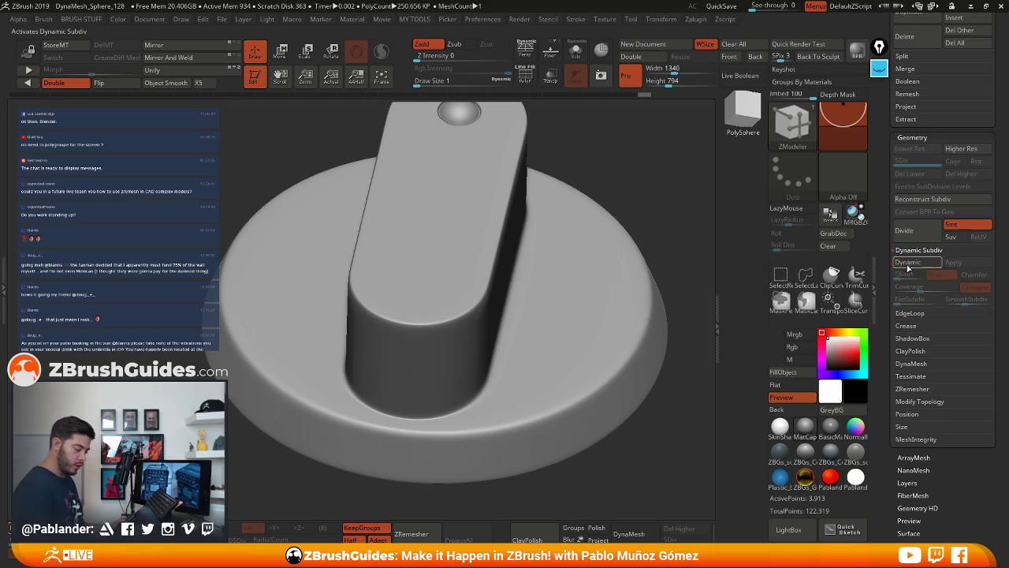
Show the polyframe and delete two complete edge loops around the knob's base with the ZModeler Delete edge action
key("shift+f")
right_click_drag(546, 253, 588, 294, "ctrl")
right_click_drag(587, 346, 592, 302)
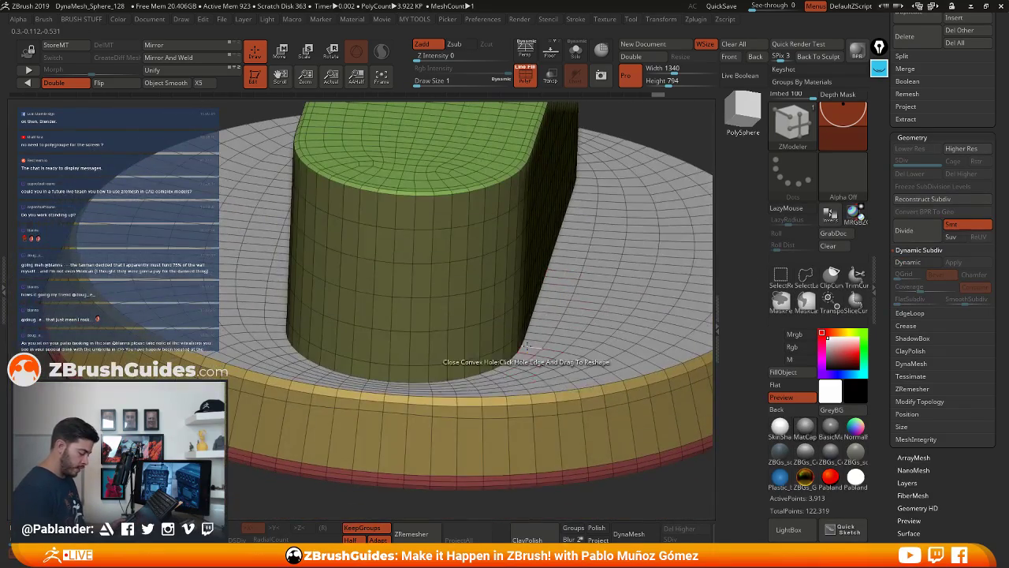
right_click_drag(525, 370, 535, 322)
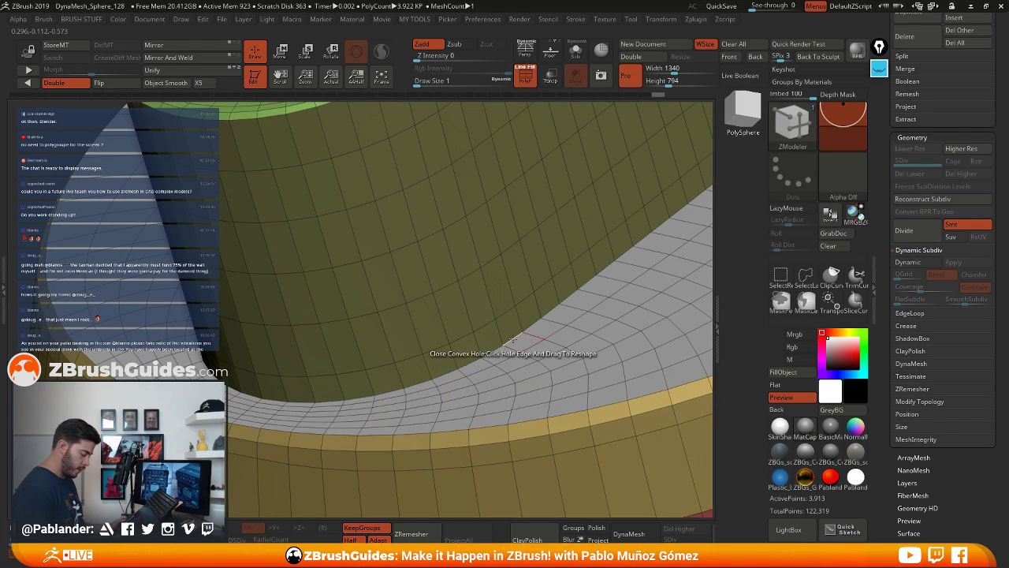
key("space")
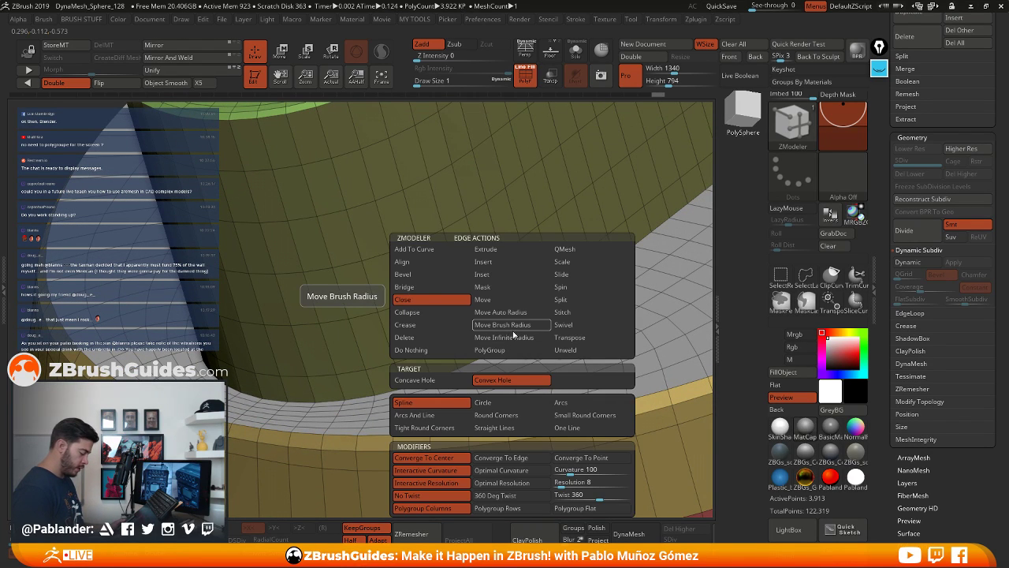
left_click(432, 336)
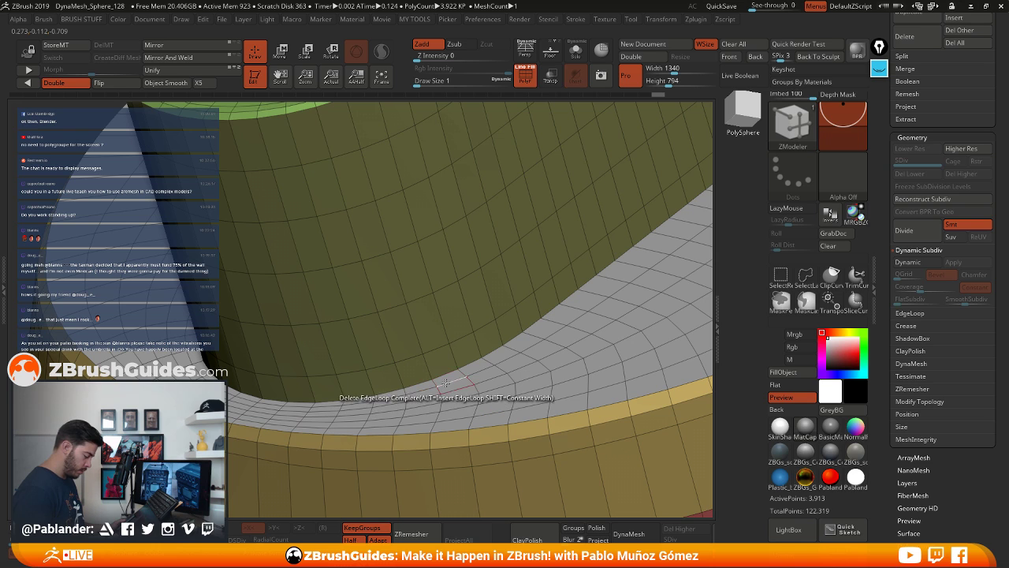
left_click(446, 383)
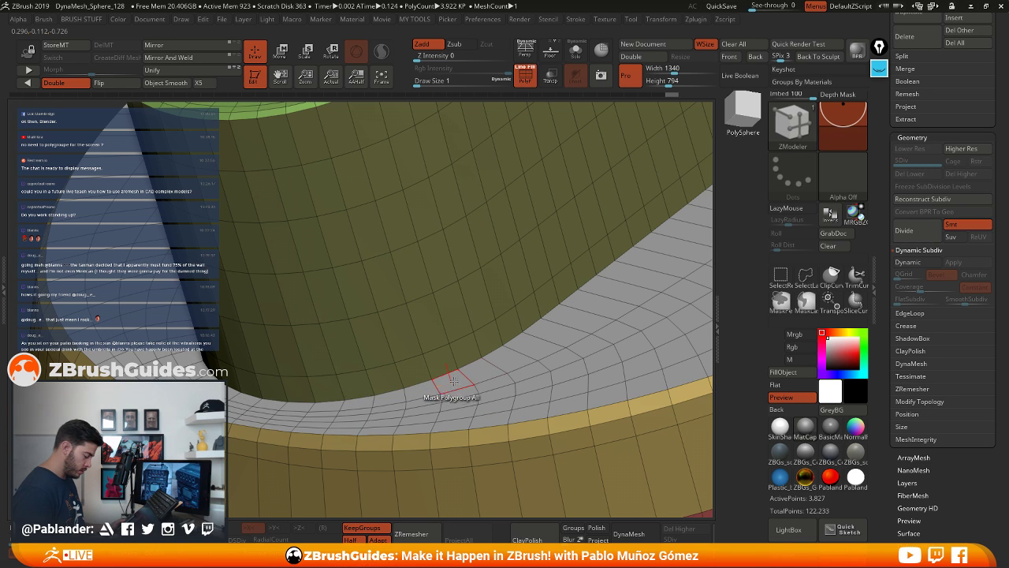
right_click_drag(499, 352, 519, 324)
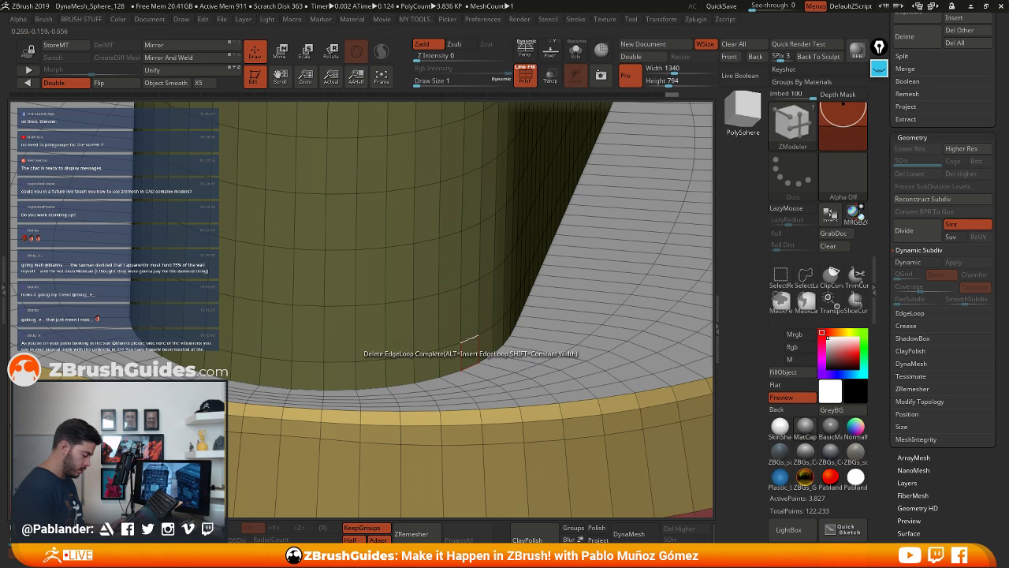
right_click_drag(495, 320, 482, 331)
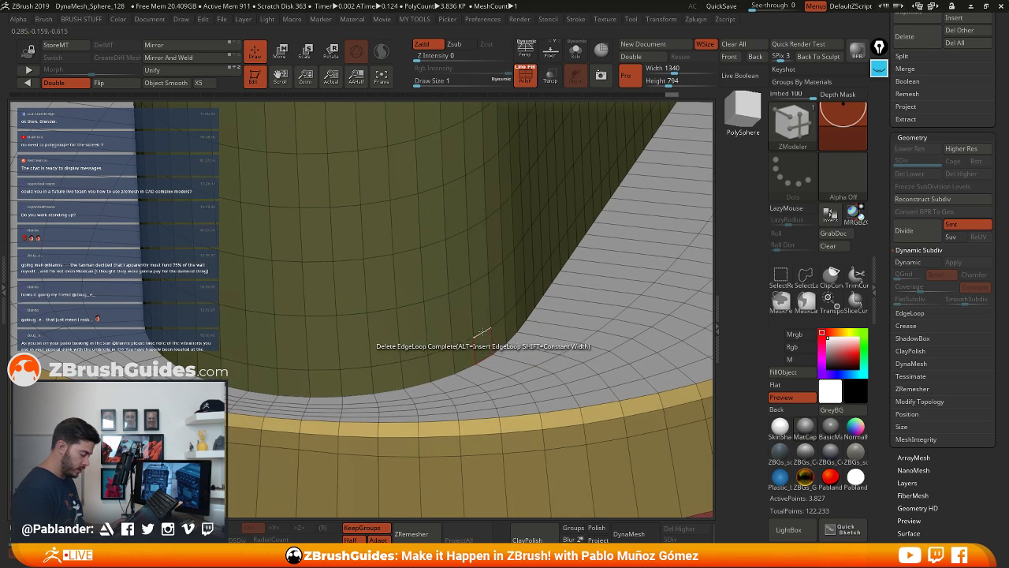
left_click(482, 331)
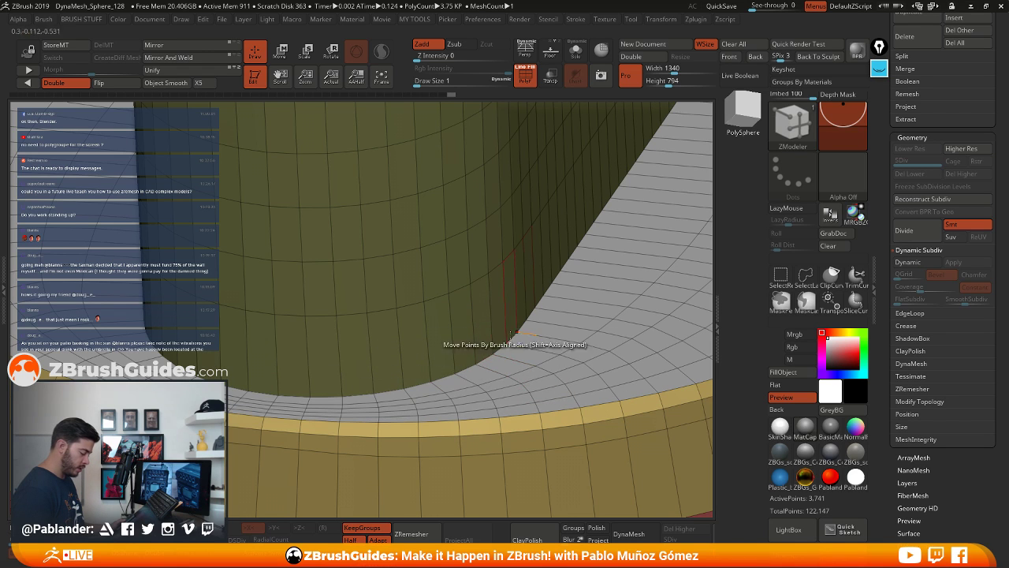
Bevel the complete edge loop where the knob's wall meets the disc, and refine the bevel into several narrow bands
key("space")
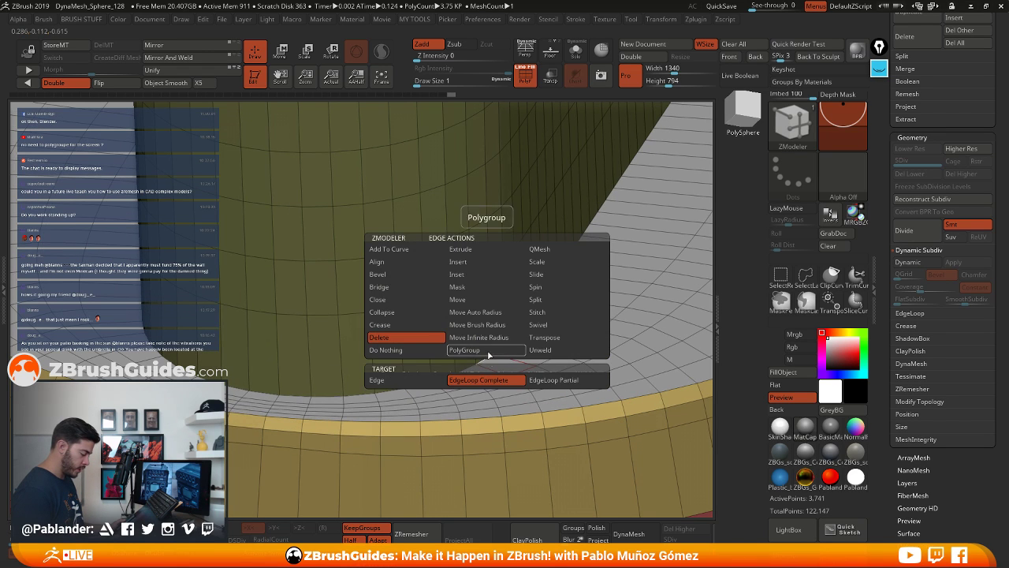
left_click(457, 286)
left_click(478, 405)
left_click_drag(470, 367, 508, 359)
right_click_drag(524, 338, 505, 308)
left_click_drag(492, 308, 508, 317)
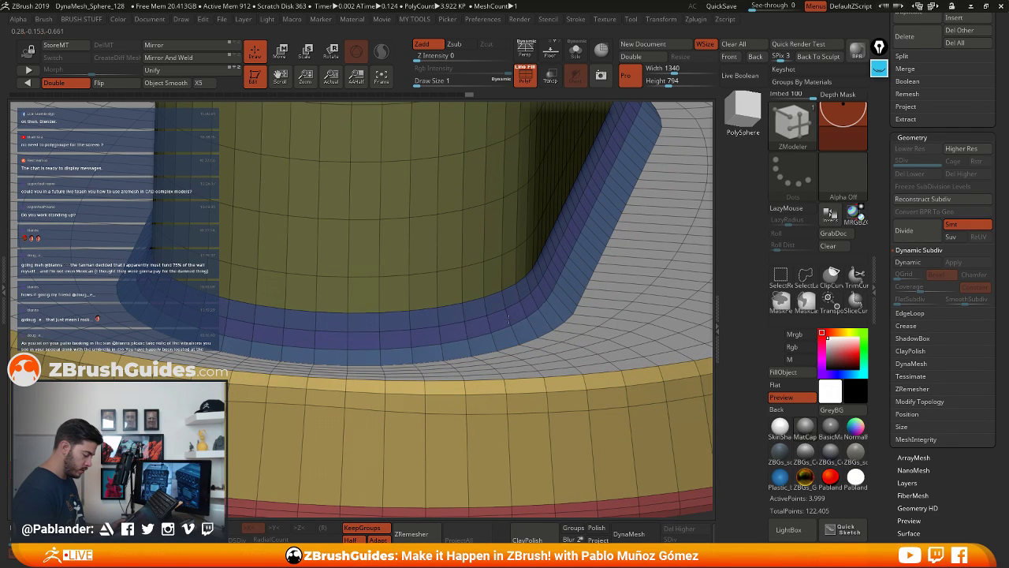
left_click_drag(579, 308, 583, 305)
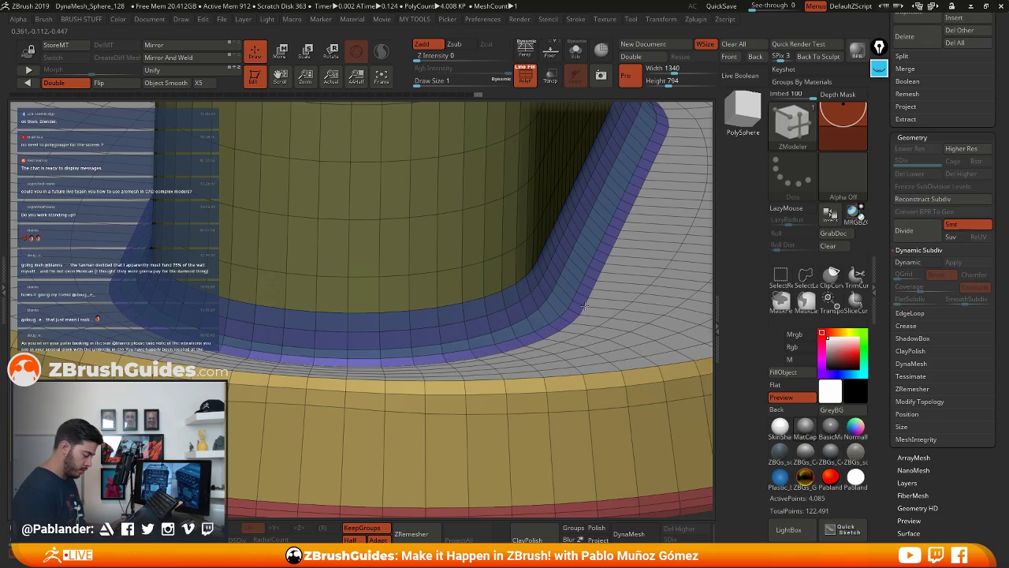
right_click_drag(573, 300, 542, 317)
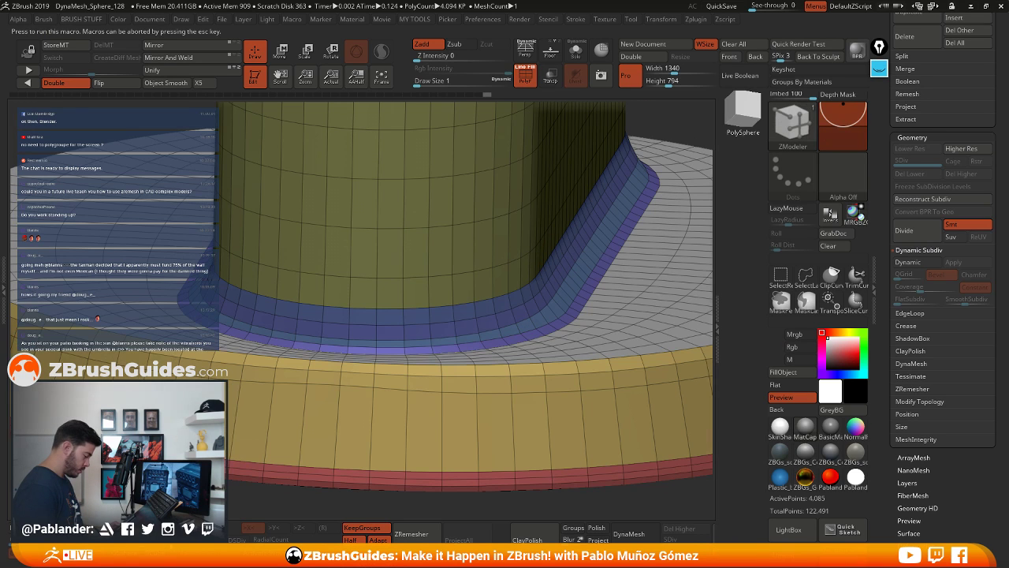
Isolate the knob's side wall with its new base bevel bands, assign them one polygroup, and show the whole dial again
key("shift+f")
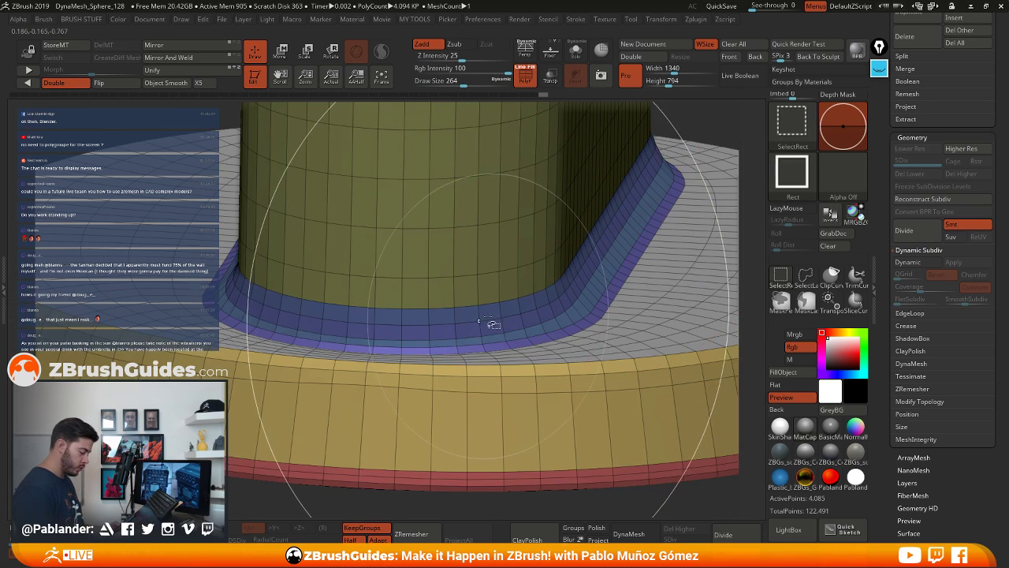
left_click(496, 325, "ctrl+shift")
left_click_drag(571, 344, 585, 355, "ctrl+shift")
left_click(539, 339, "ctrl+shift")
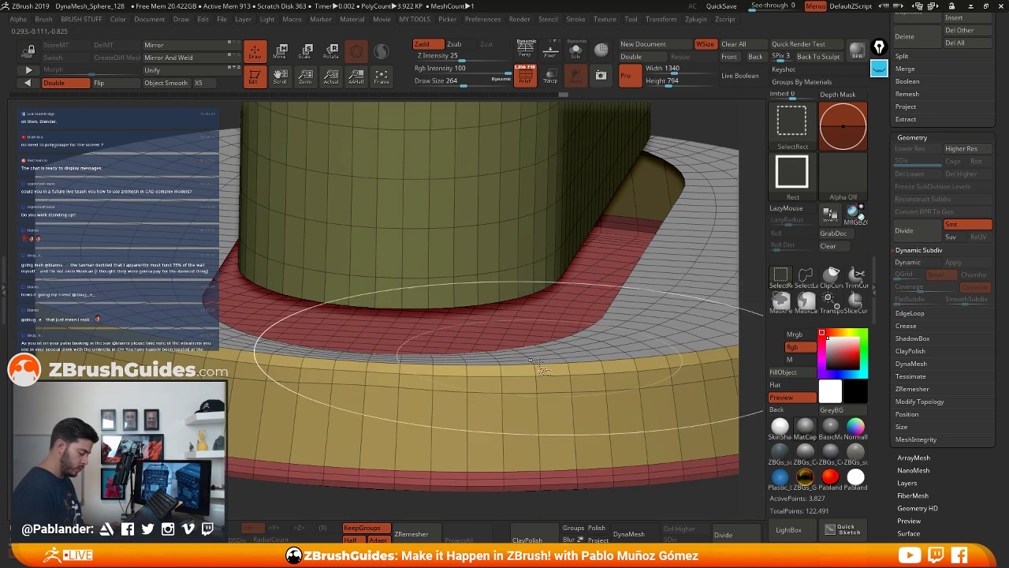
left_click_drag(414, 502, 439, 512, "ctrl+shift")
left_click_drag(519, 434, 544, 415, "ctrl+shift")
left_click(467, 282, "ctrl+shift")
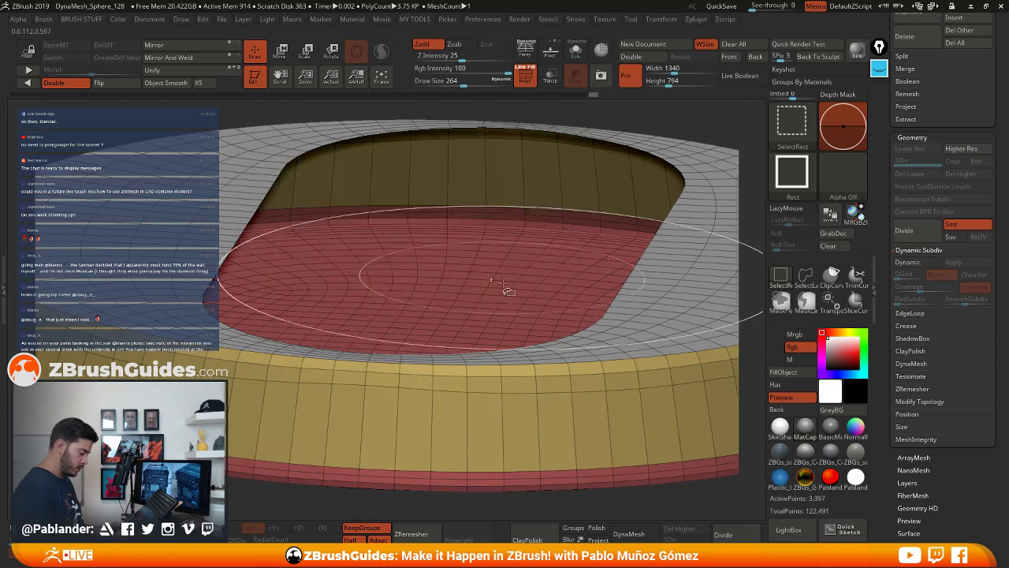
left_click_drag(334, 499, 353, 506, "ctrl+shift")
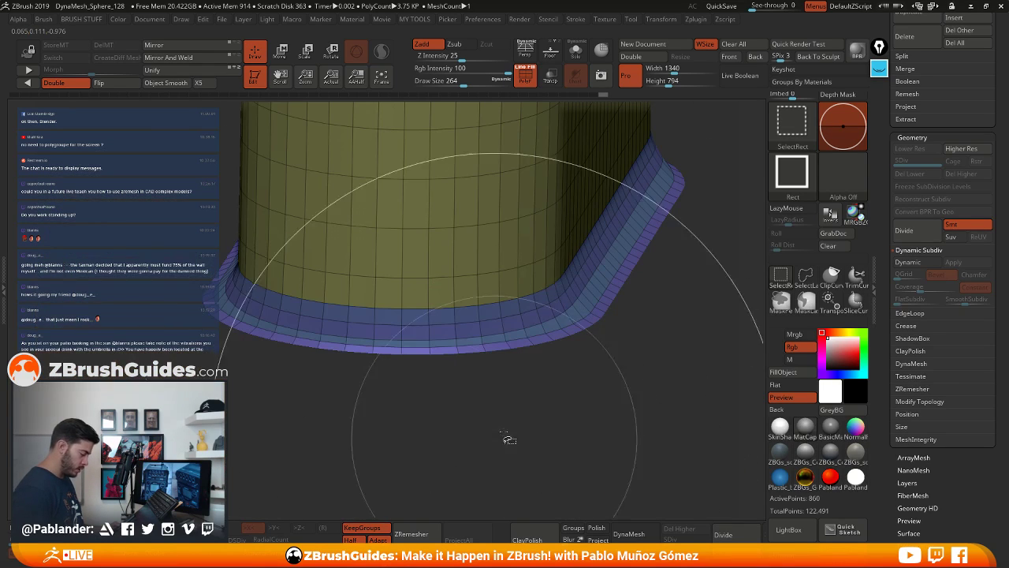
key("ctrl+w")
left_click(536, 406, "ctrl+shift")
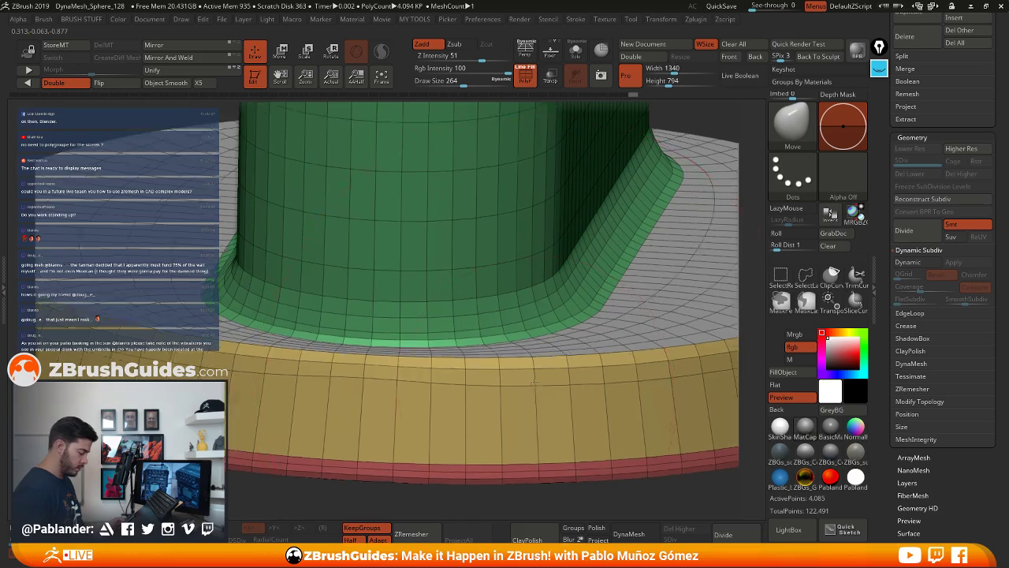
Examine the whole dial without its polyframe, previewing dynamic subdivision to check the knob's base and the disc's rim
key("f")
key("space")
left_click_drag(561, 254, 550, 254)
mouse_move(637, 227)
left_mouse_down()
mouse_move(660, 260)
mouse_move(651, 329)
mouse_move(654, 216)
mouse_move(678, 216)
mouse_move(676, 189)
mouse_move(693, 241)
mouse_move(625, 254)
left_mouse_up()
key("space")
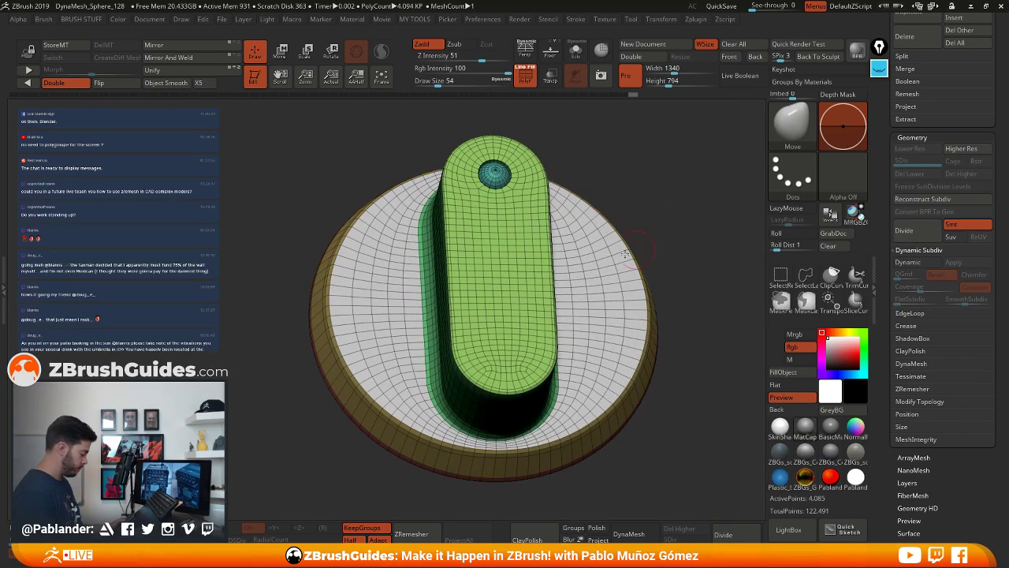
left_click_drag(560, 289, 564, 277)
left_click_drag(684, 262, 634, 227)
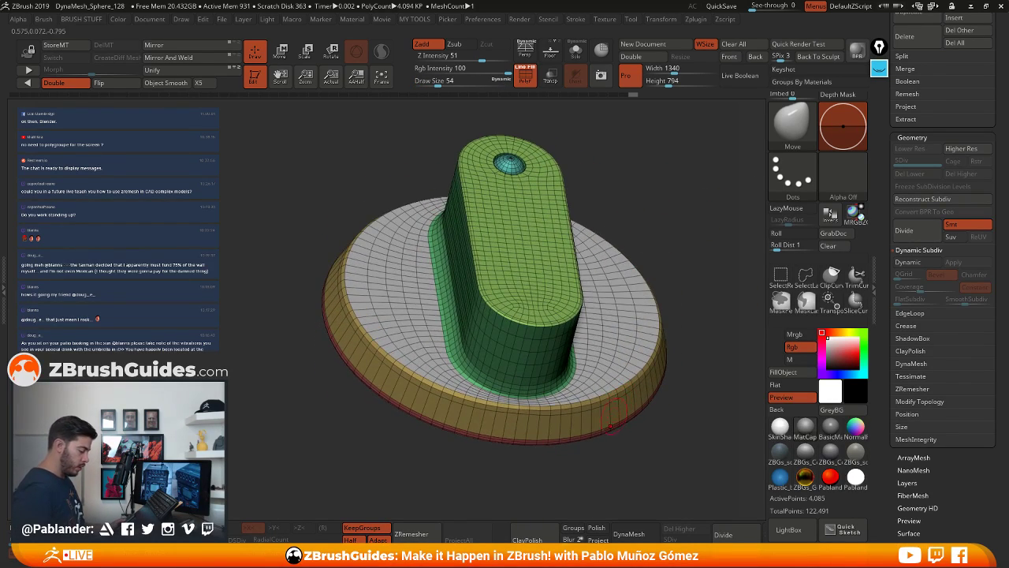
left_click(524, 82)
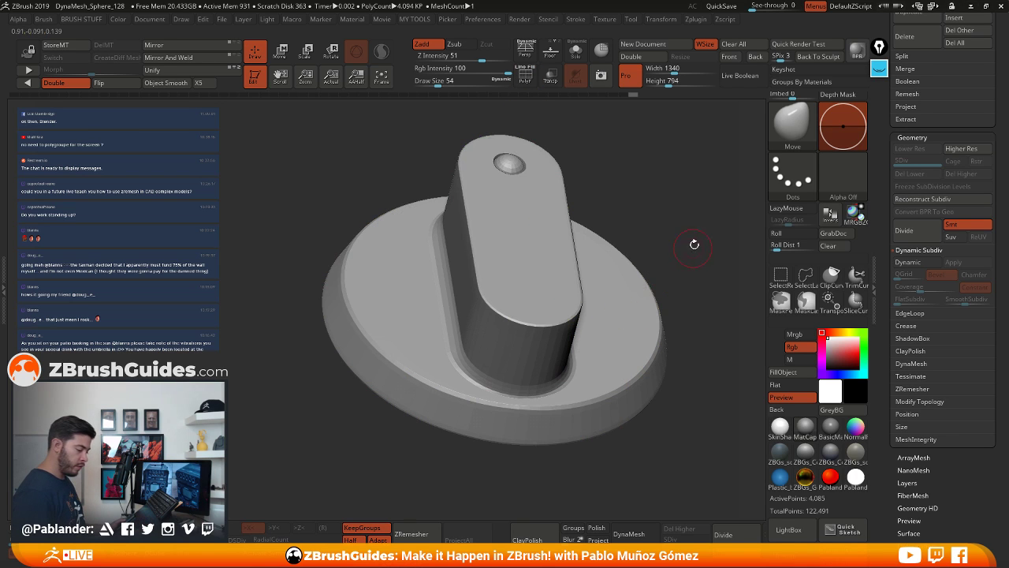
left_click_drag(693, 243, 753, 236)
left_click(920, 263)
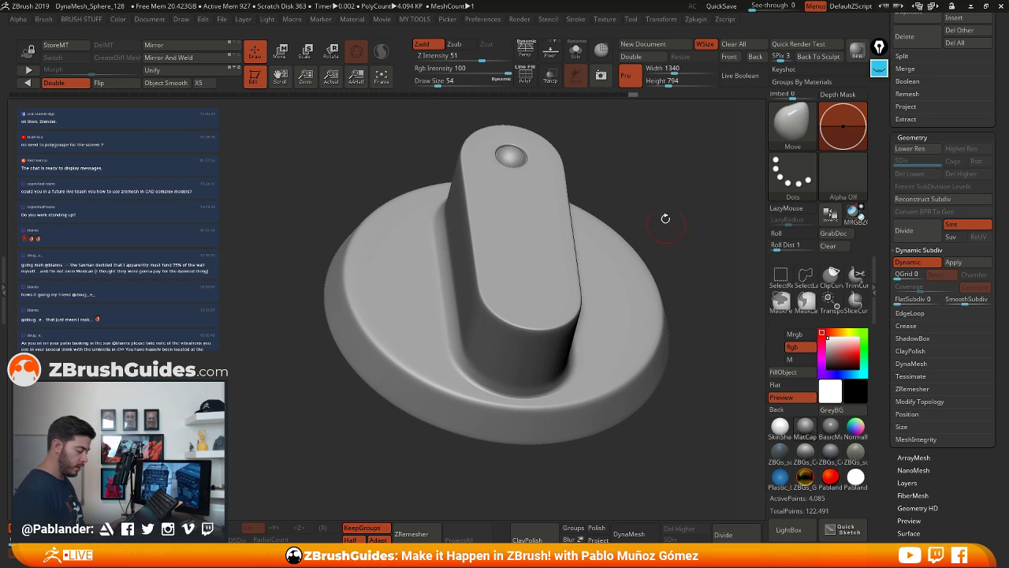
left_click_drag(666, 219, 635, 316)
left_click(912, 261)
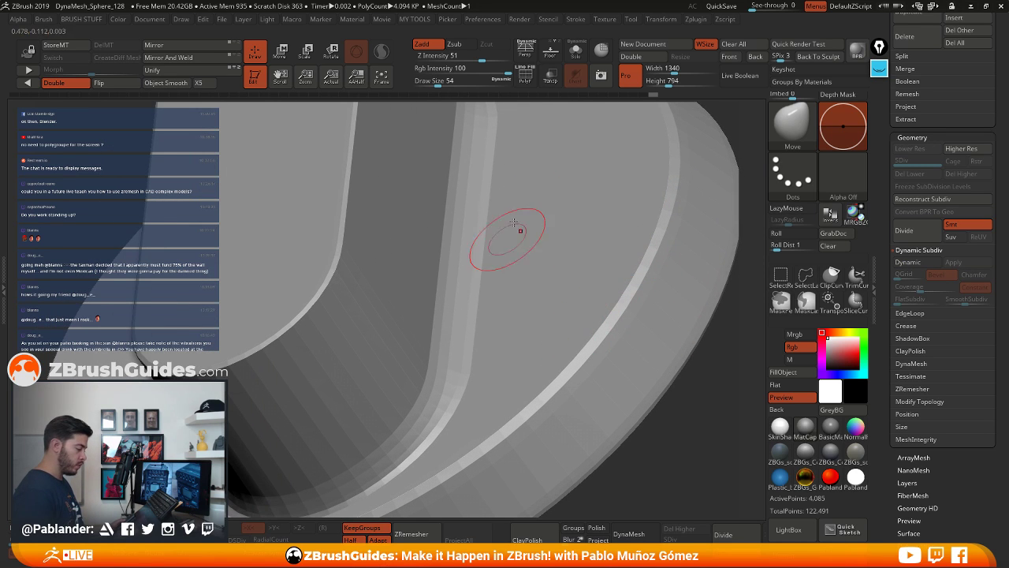
Show the polyframe and use the ZModeler Insert edge action to add an edge loop to the bevel band along the disc's rim
key("shift+f")
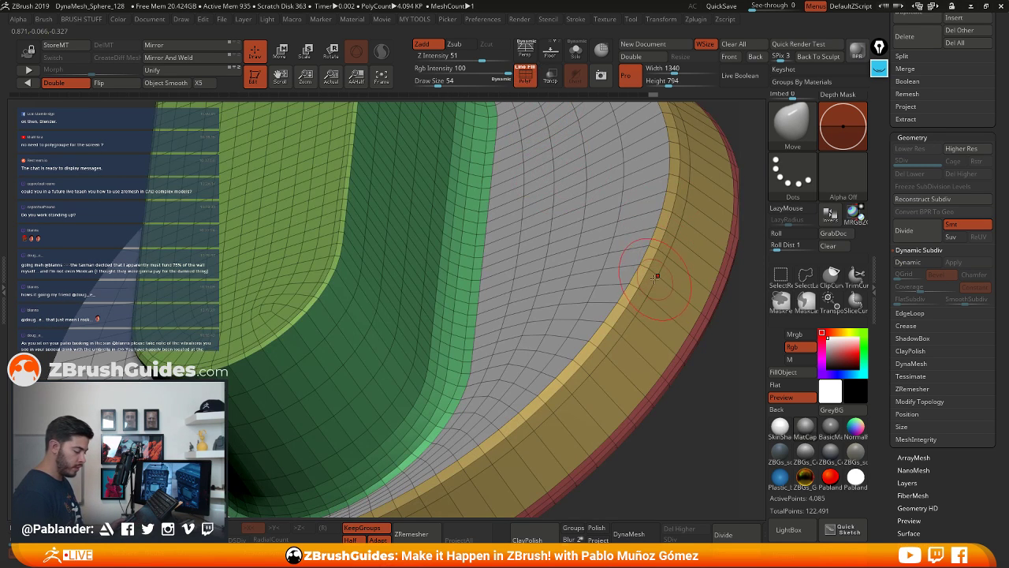
key("b")
key("z")
key("m")
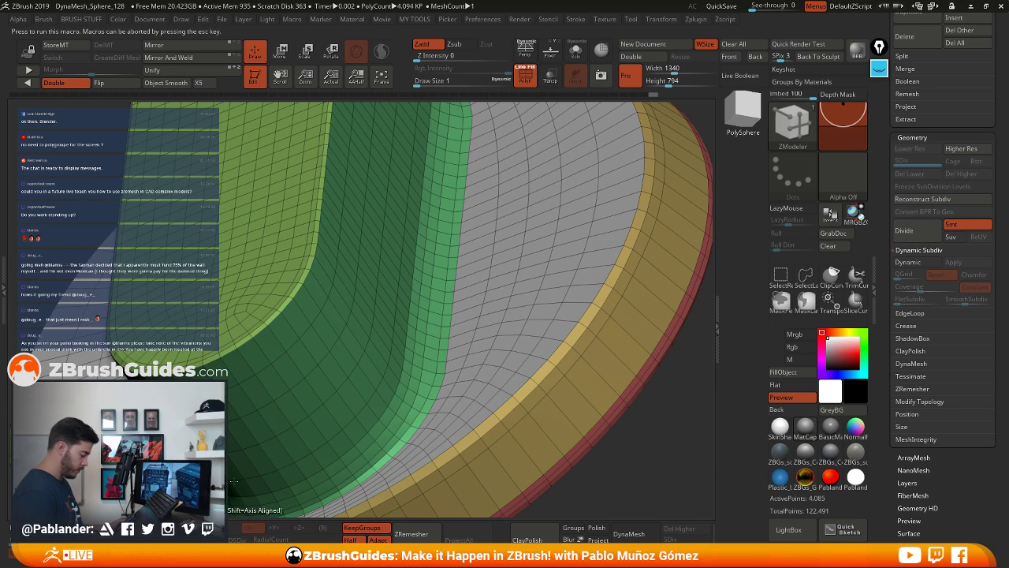
left_click(640, 254)
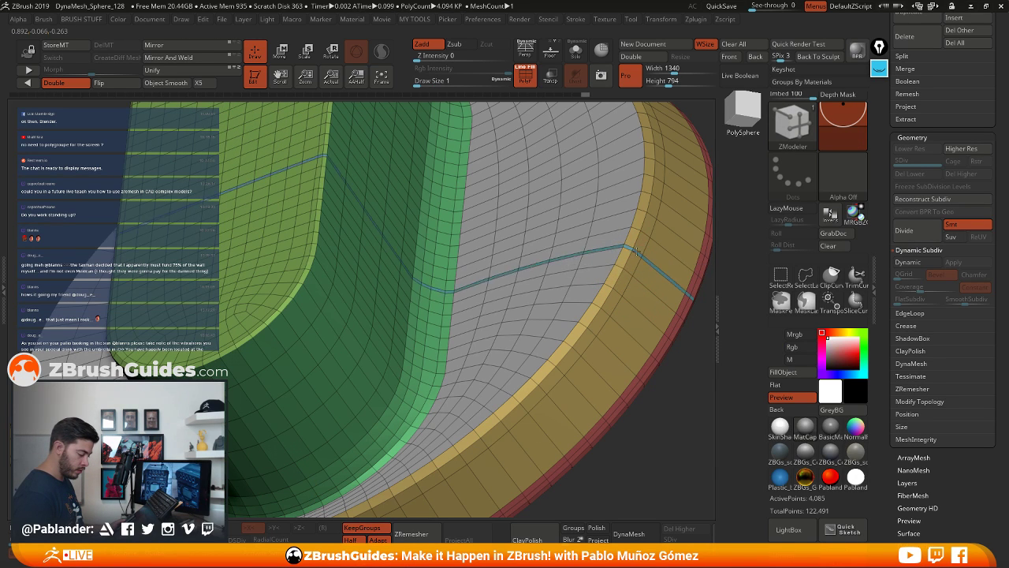
key("ctrl+z")
key("space")
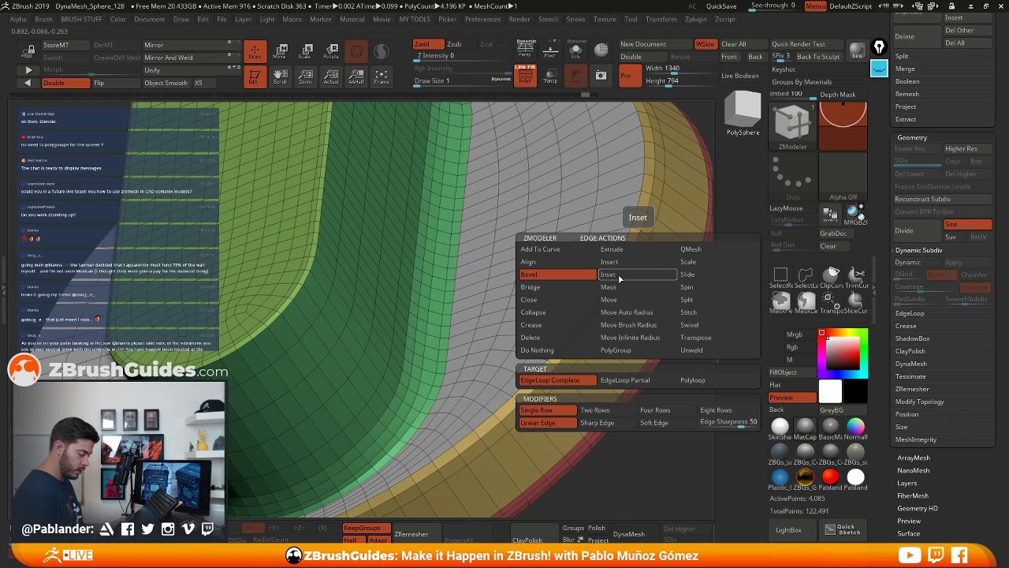
left_click(631, 260)
left_click(643, 231)
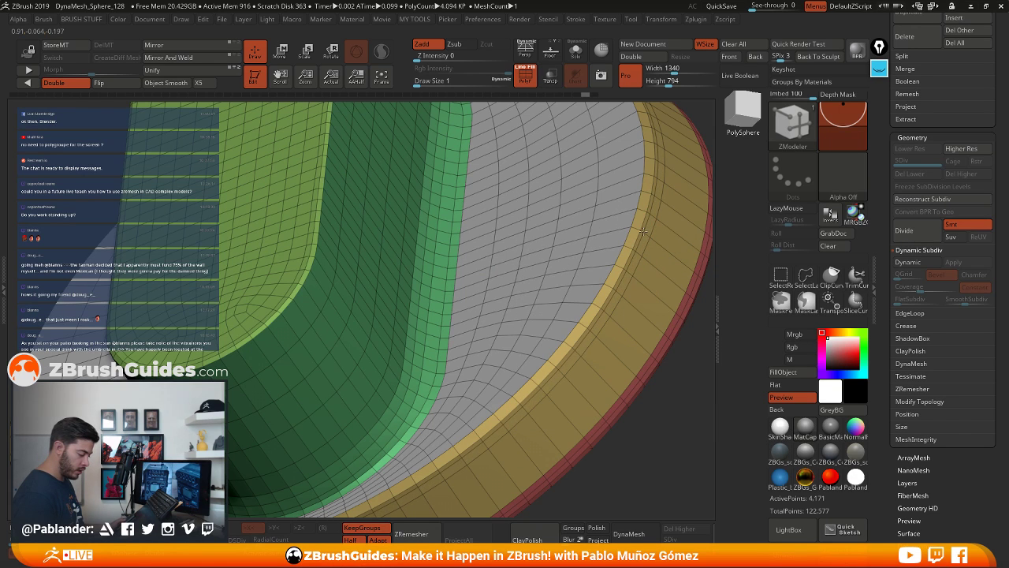
Insert further supporting edge loops, one on the disc's face just inside the rim and another around the knob
right_click_drag(629, 231, 640, 221)
left_click(635, 225)
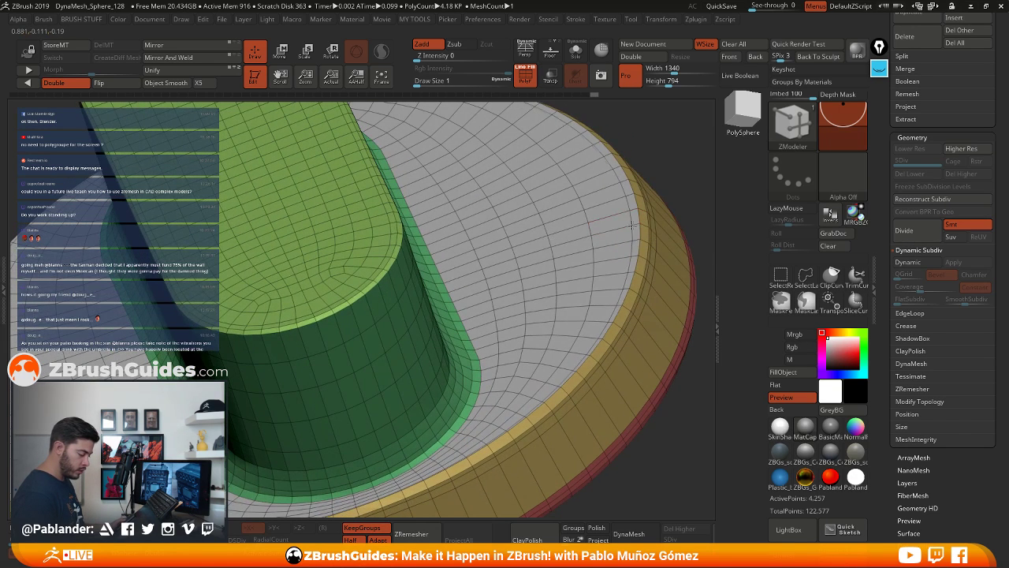
right_click_drag(523, 301, 466, 302, "alt")
left_click(474, 273)
right_click_drag(365, 187, 435, 270)
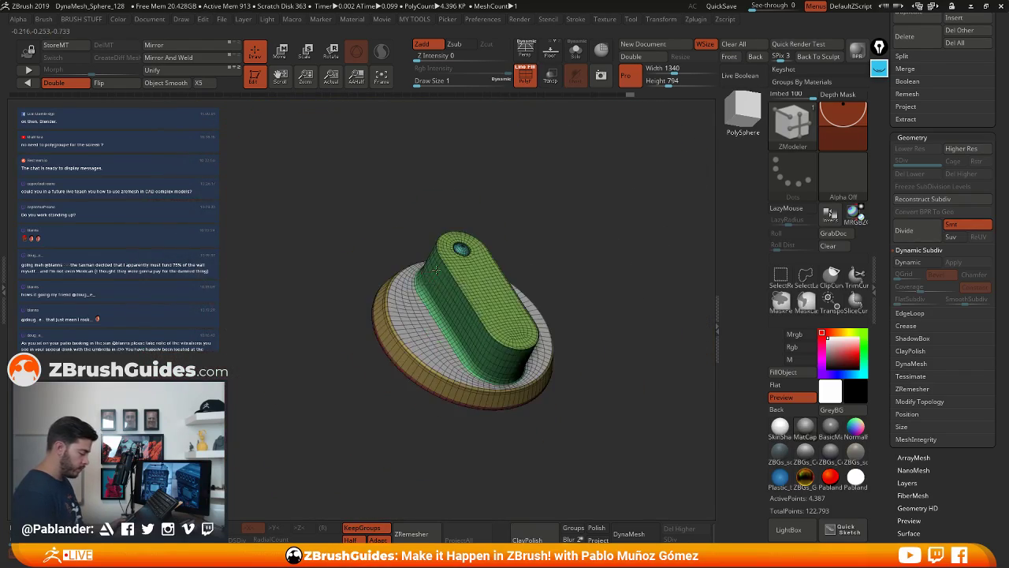
Hide the polyframe, turn on dynamic subdivision, and examine the smoothed dial from several angles
right_click_drag(585, 291, 565, 320)
right_click_drag(651, 235, 609, 224, "alt")
left_click(531, 78)
right_click_drag(544, 205, 605, 326, "shift")
left_click(921, 262)
right_click_drag(611, 230, 603, 335, "ctrl")
right_click_drag(603, 335, 631, 299)
right_click_drag(672, 390, 651, 373, "ctrl")
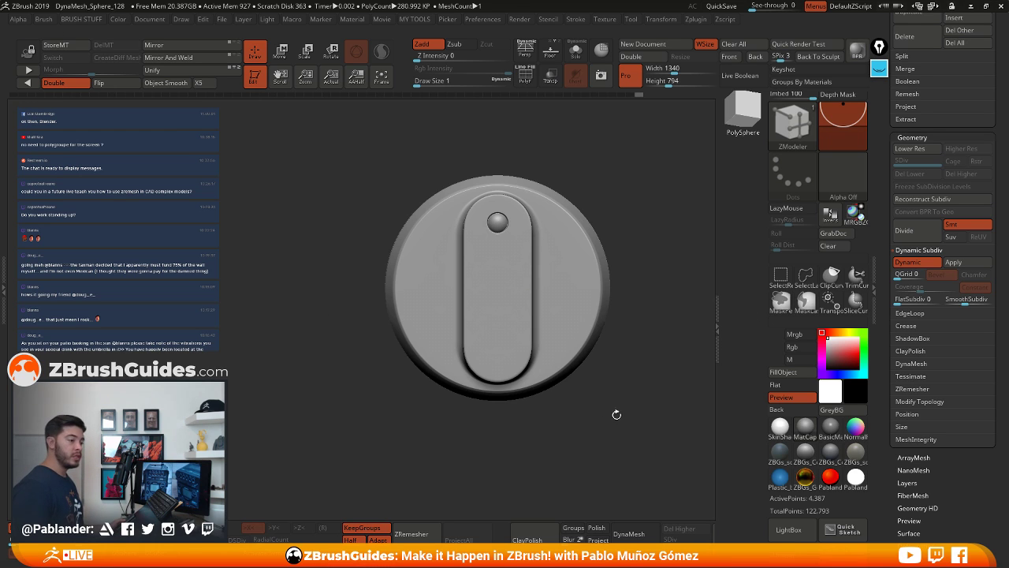
mouse_move(615, 408)
right_mouse_down("ctrl")
mouse_move(608, 355)
mouse_move(613, 405)
mouse_move(619, 413)
mouse_move(622, 405)
right_mouse_up("ctrl")
right_click_drag(625, 354, 640, 270)
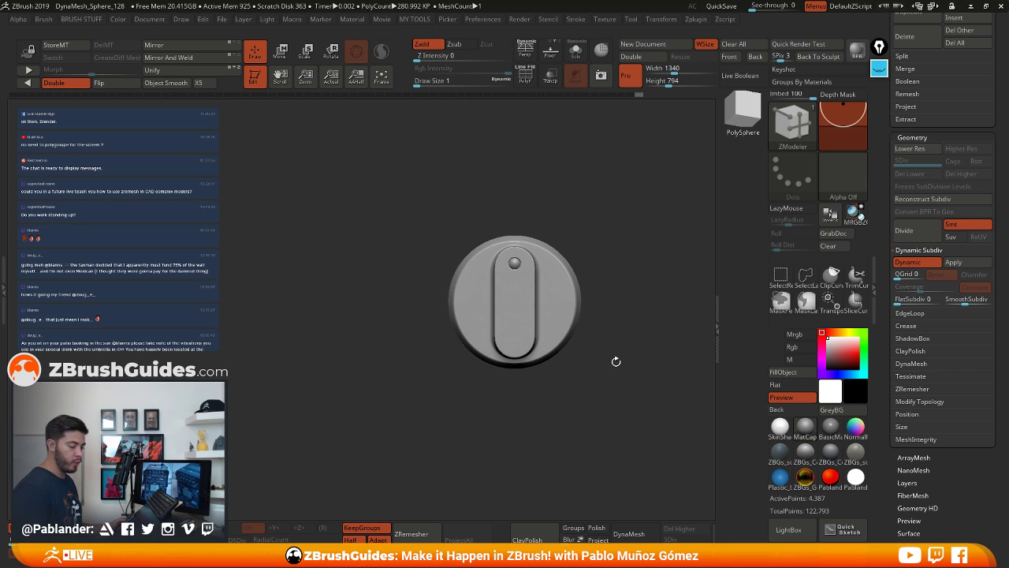
Quick-save the project and turn off dynamic subdivision on the dial
left_click_drag(617, 359, 622, 355)
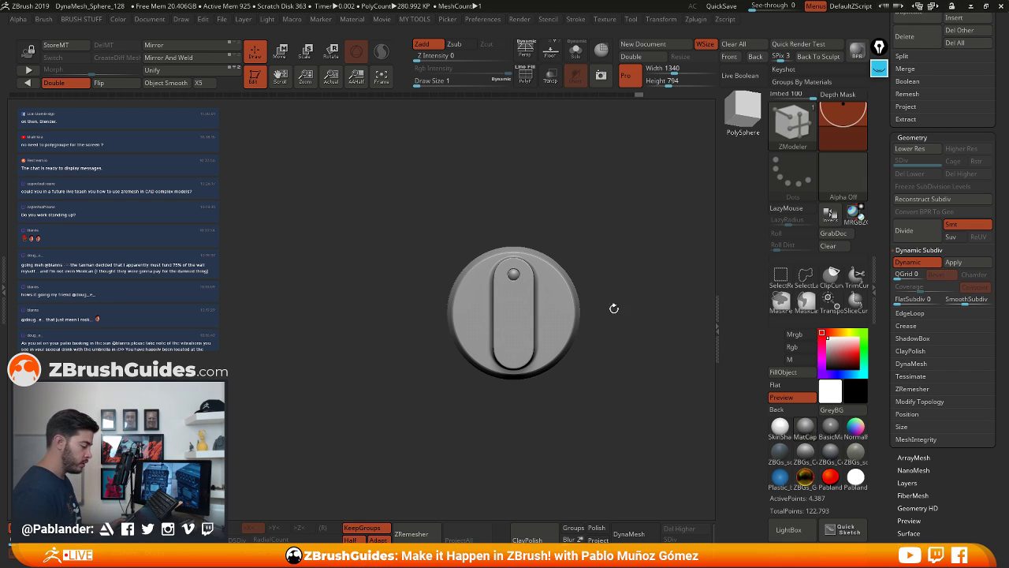
left_click(723, 7)
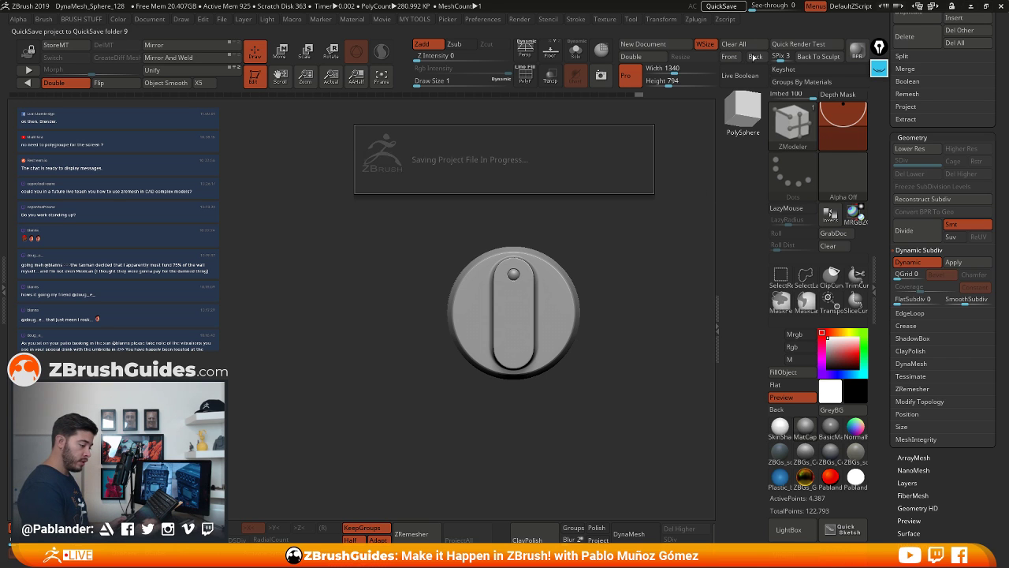
left_click(924, 264)
Move the spare subtools UMesh_PM3D_Cylinder3D1_7 and UMesh_PM3D_Cylinder3D1_6 into the DIAL folder and collapse it
scroll(905, 189, "up", 3)
scroll(905, 190, "up", 10)
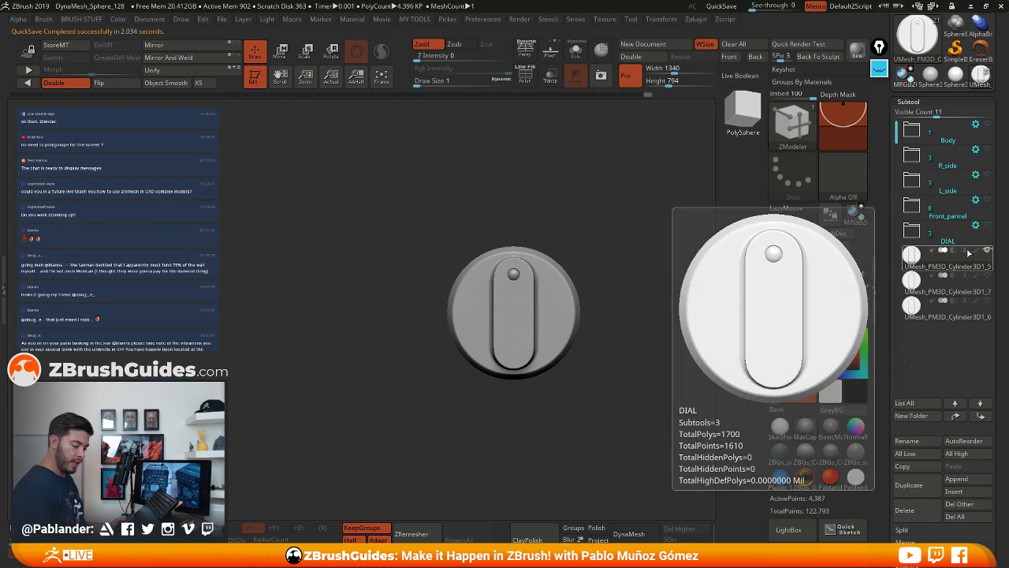
left_click(914, 232)
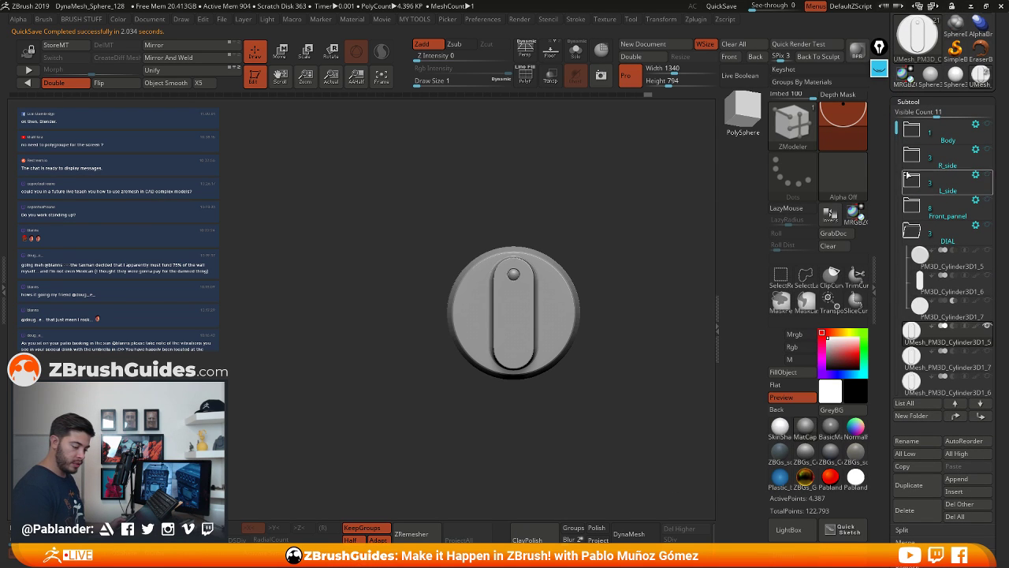
scroll(946, 291, "down", 2)
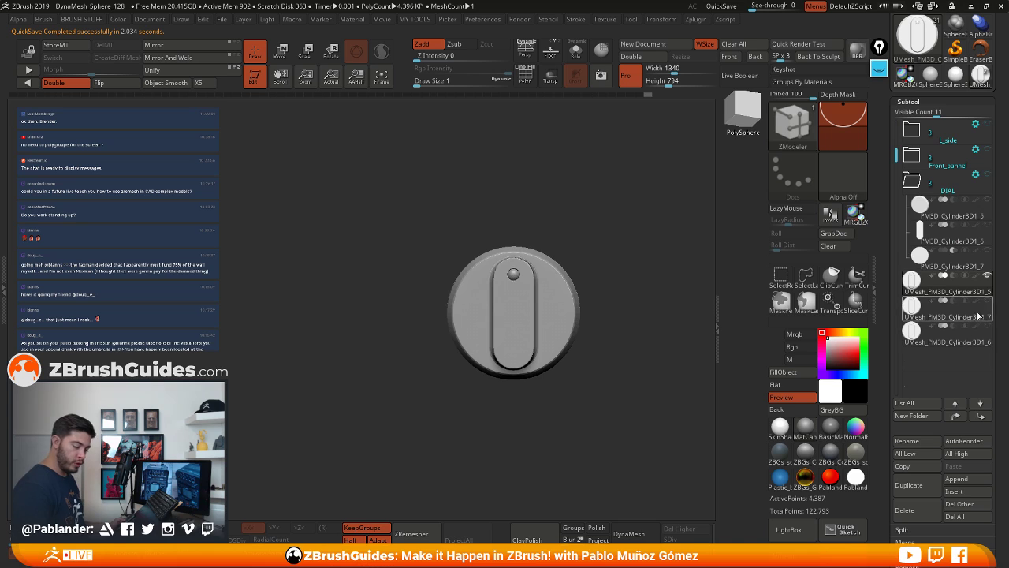
mouse_move(963, 309)
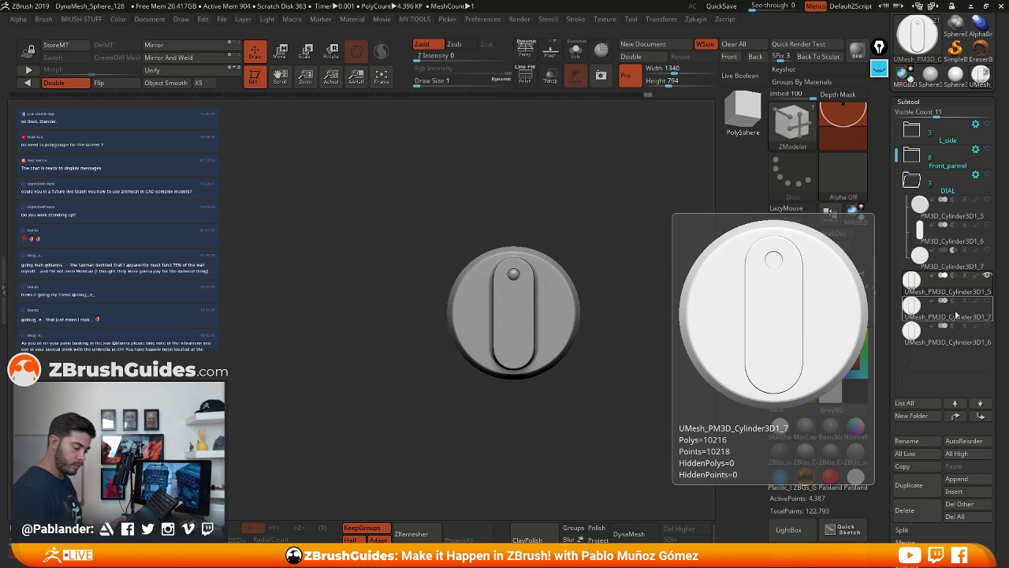
left_click_drag(955, 314, 960, 192)
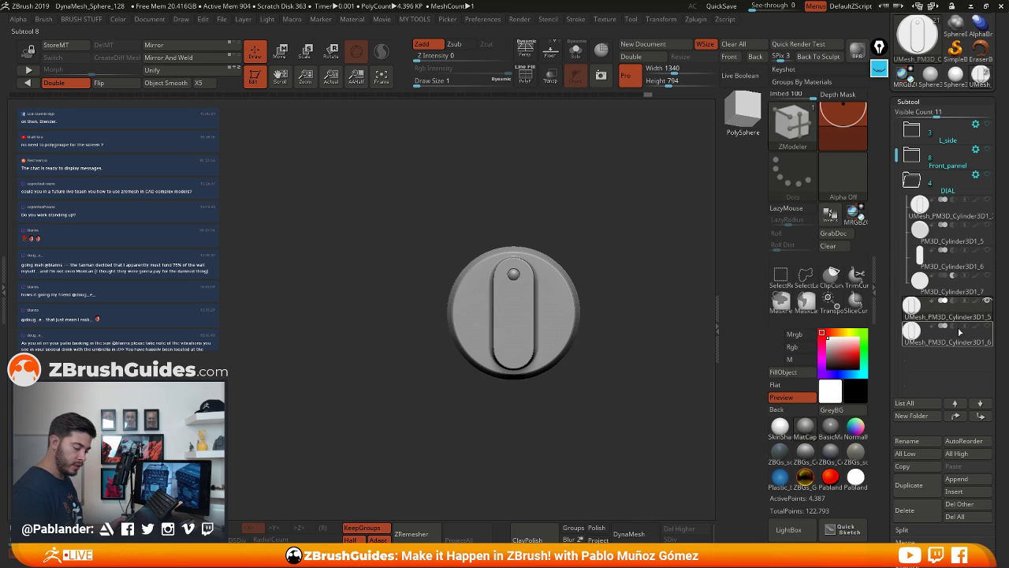
left_click_drag(960, 335, 922, 221)
left_click_drag(962, 340, 967, 215)
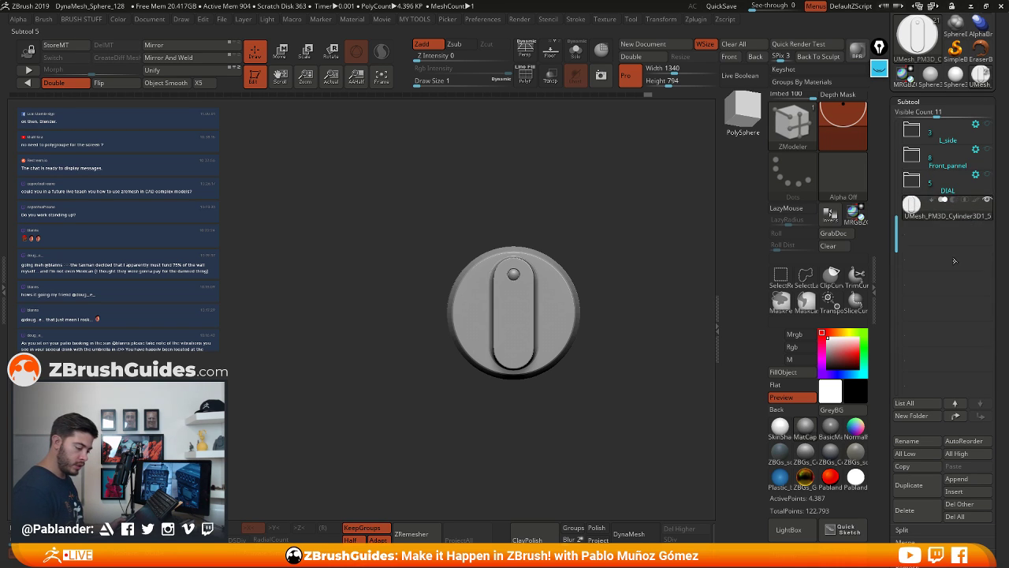
Rename the DIAL subtool folder as DIAL ORIGINALS
left_click(968, 180)
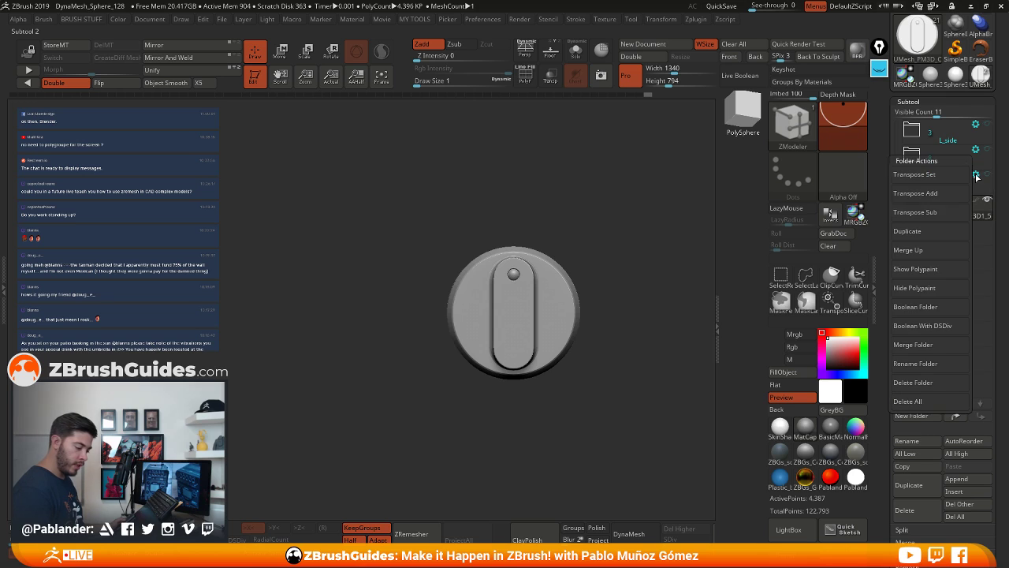
left_click(938, 361)
key("Right")
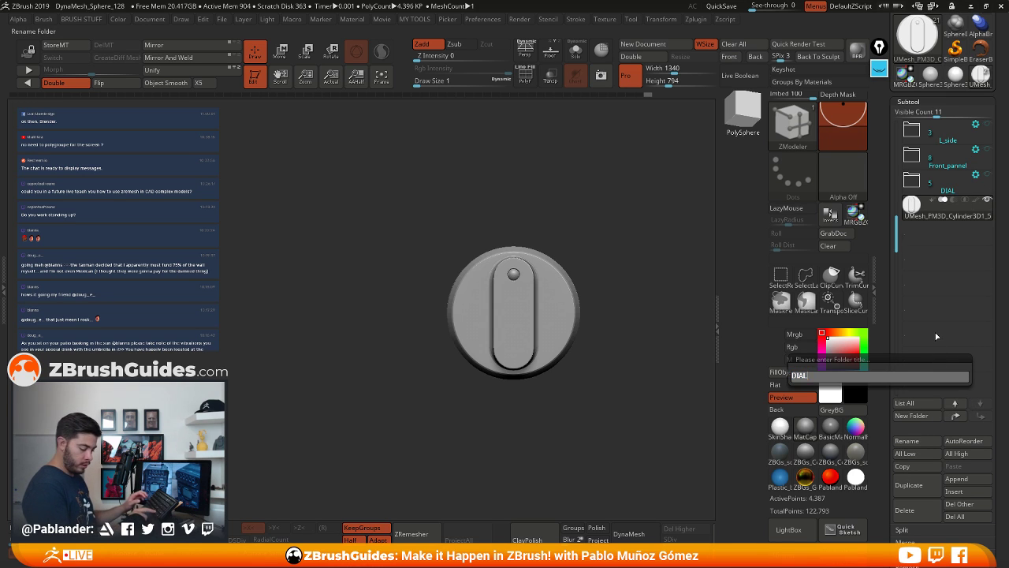
type("ORIGINALS")
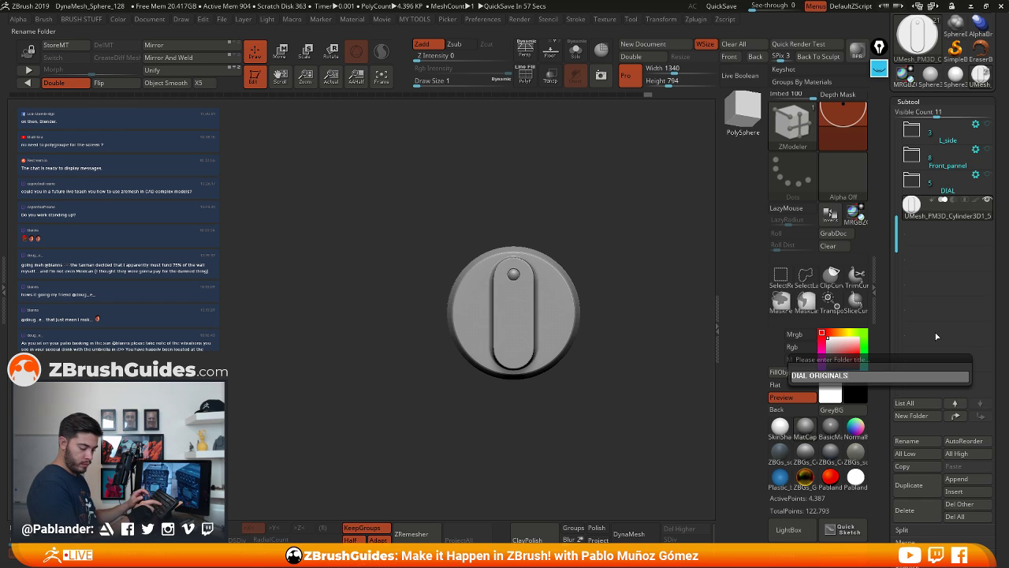
key("Return")
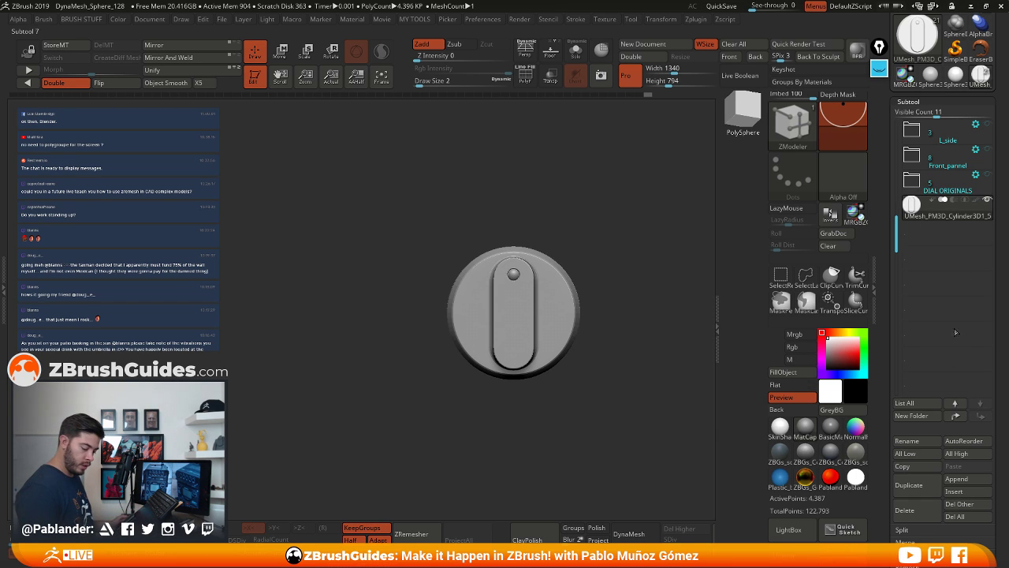
Create a new subtool folder named Dials for the retopologized dial and collapse it
left_click(928, 416)
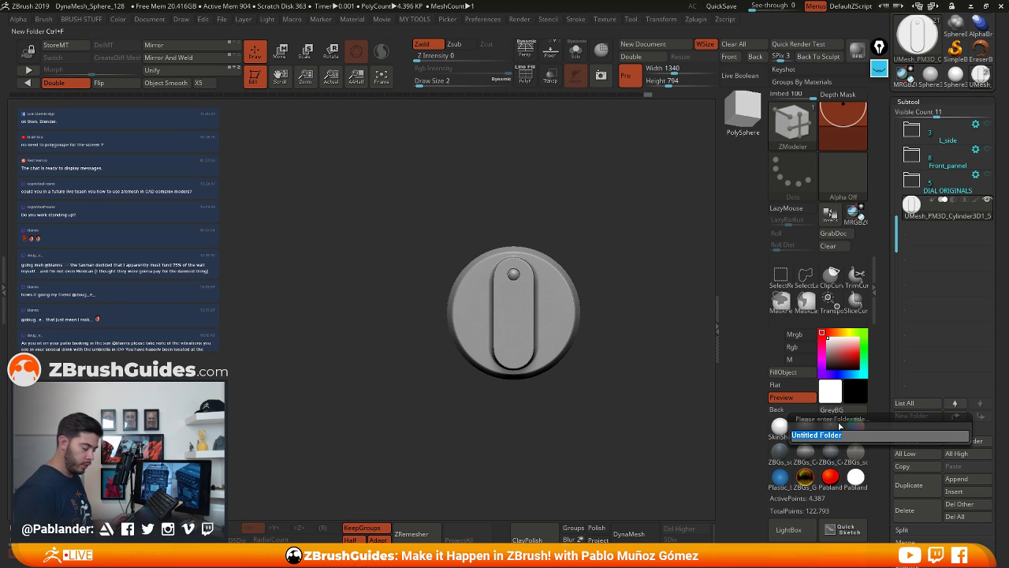
type("Dials")
key("Return")
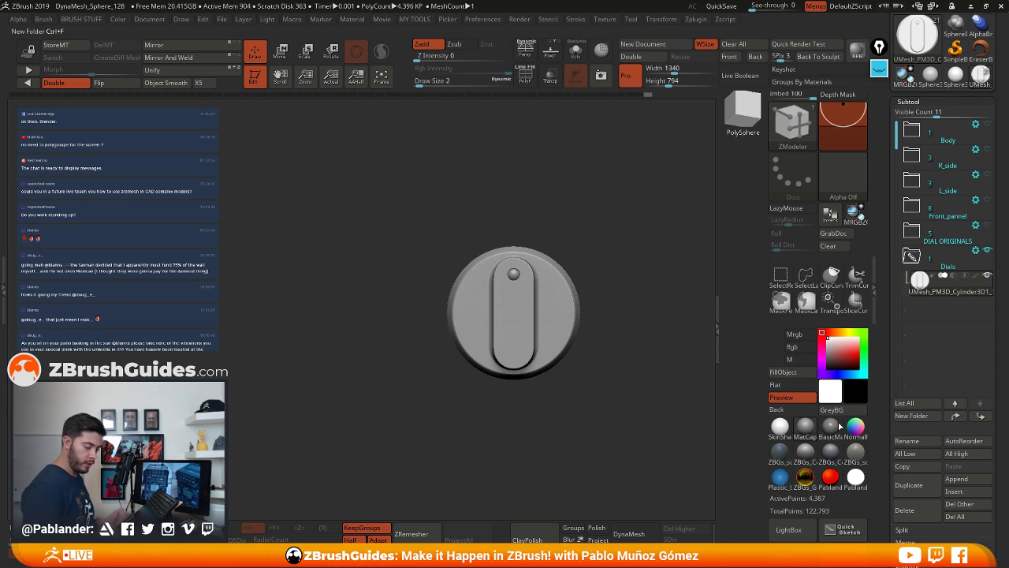
left_click(914, 259)
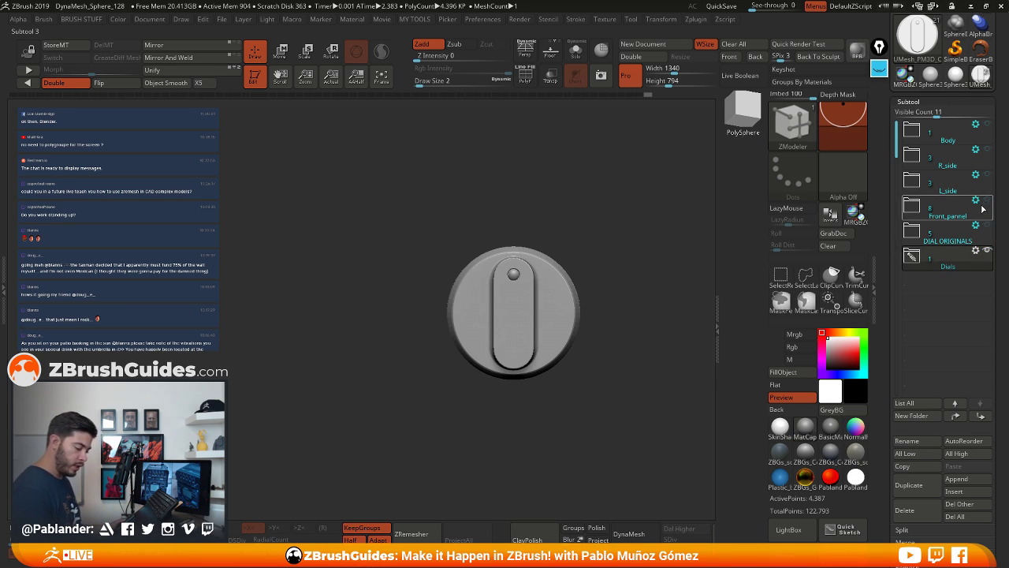
Move the DIAL ORIGINALS folder to the start of the subtool list and show the Body, R_side, L_side and Front_pannel folders
left_click_drag(954, 236, 946, 131)
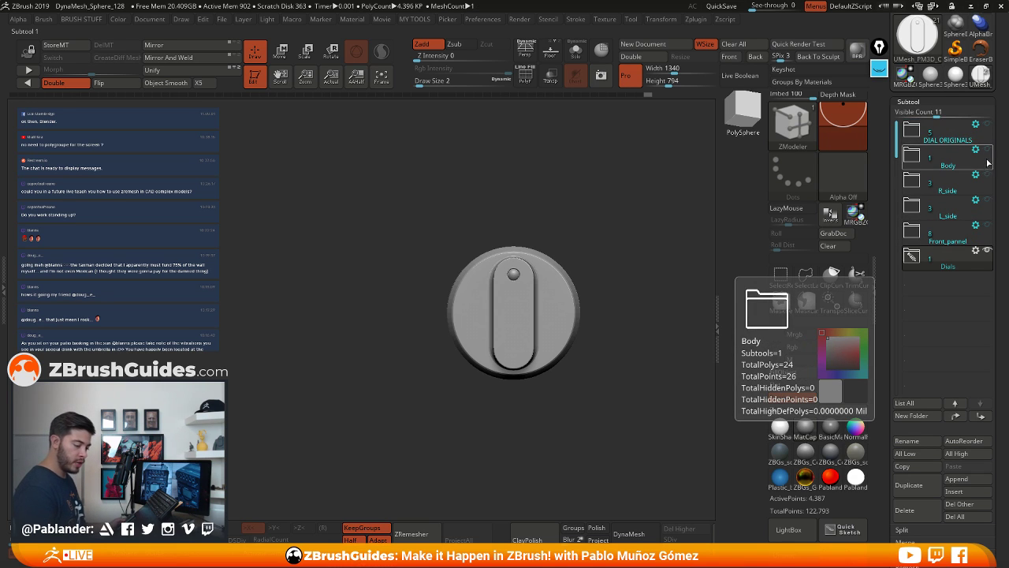
left_click(987, 150)
left_click(987, 175)
left_click(986, 201)
left_click(987, 225)
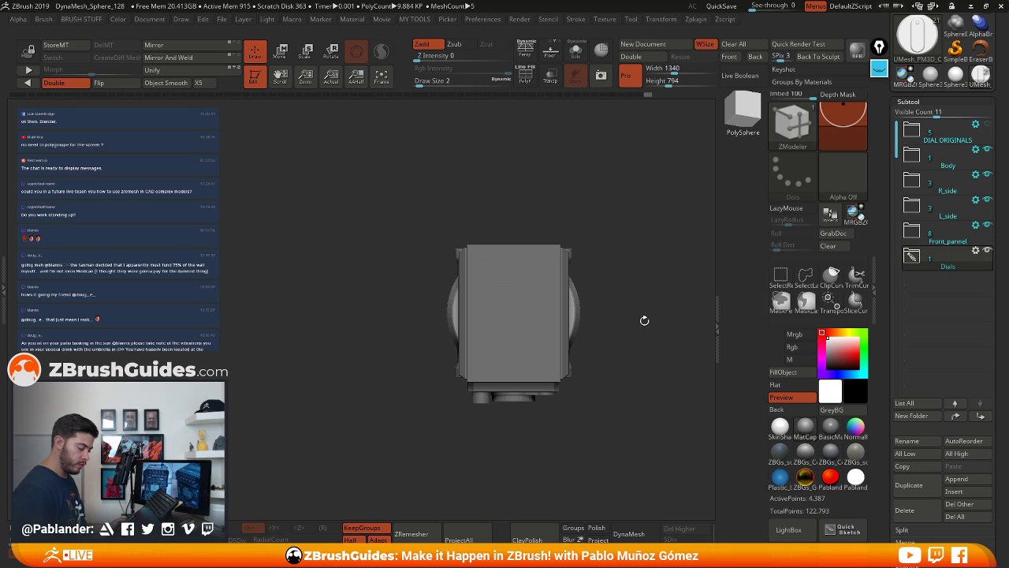
left_click_drag(644, 320, 617, 299)
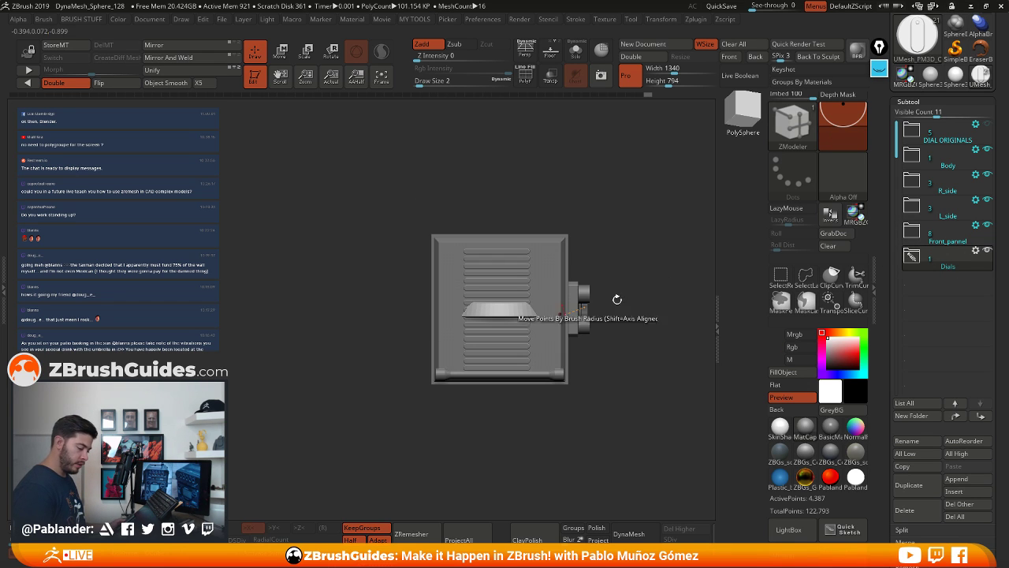
Rotate the Dials folder's dial to face outward and move it in front of the model's front panel
scroll(919, 264, "down", 3)
left_click(912, 180)
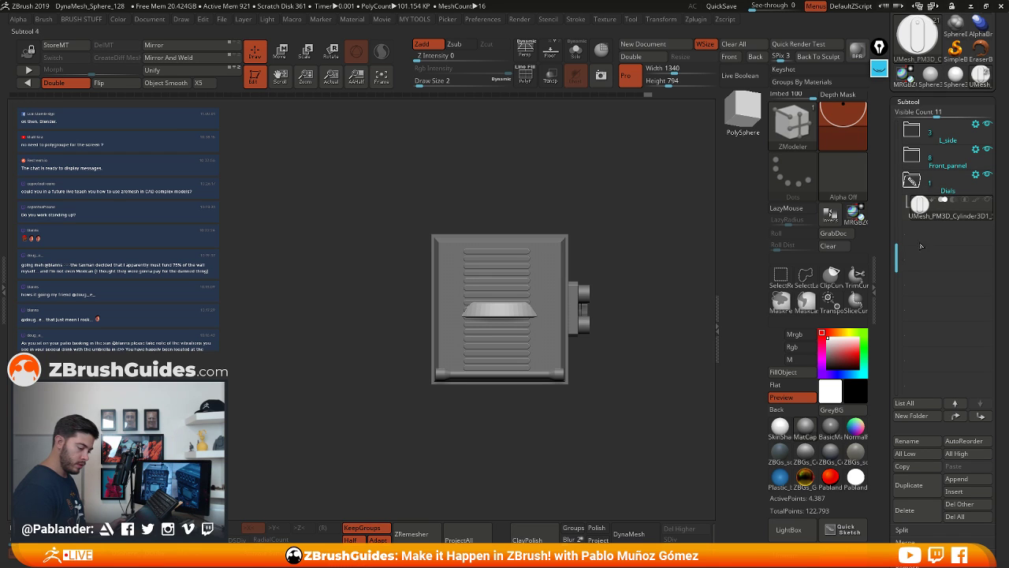
key("w")
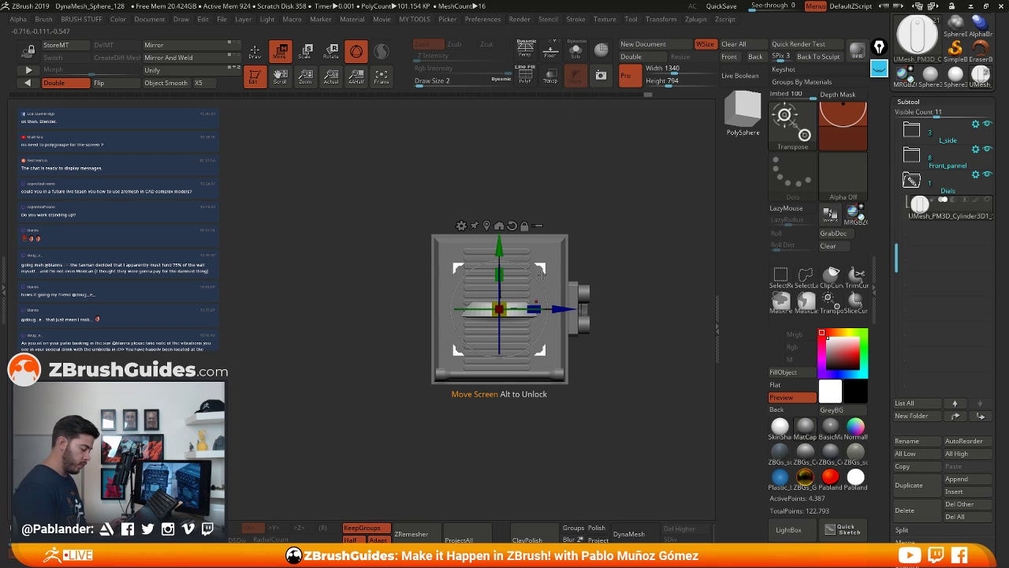
left_click_drag(541, 270, 532, 349)
left_click_drag(562, 309, 660, 309)
left_click_drag(597, 309, 597, 342)
right_click_drag(615, 346, 532, 505, "ctrl")
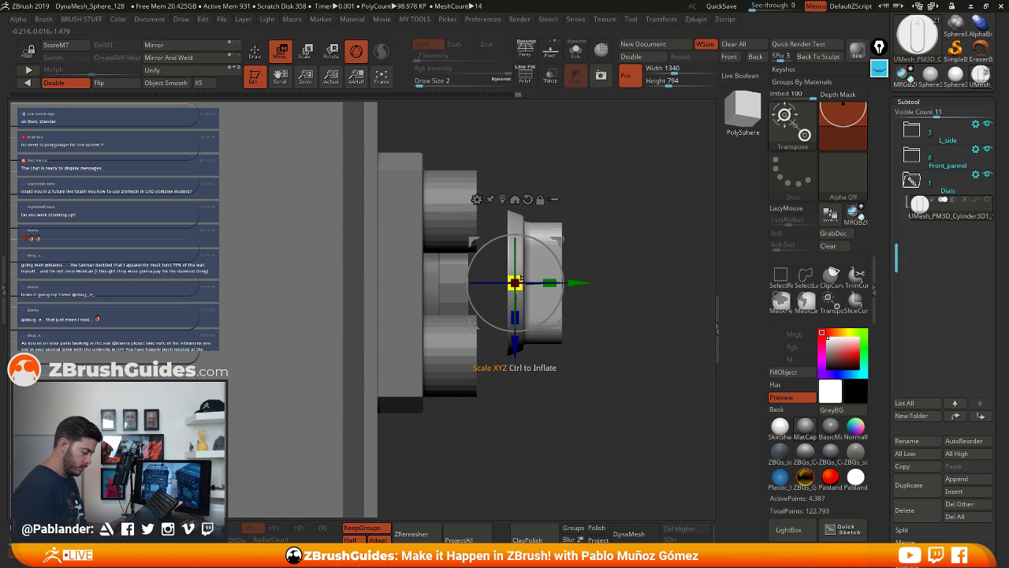
Scale the dial down and align it with the upper small round cutter on the front panel
left_click_drag(515, 282, 438, 210)
left_click_drag(500, 211, 543, 205)
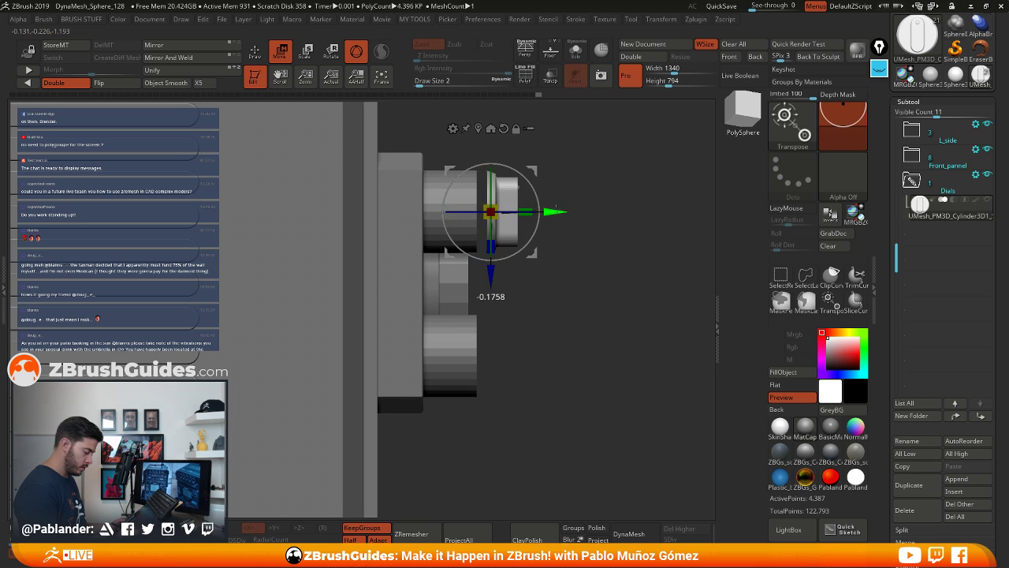
right_click_drag(623, 207, 552, 208)
left_click_drag(538, 169, 384, 170)
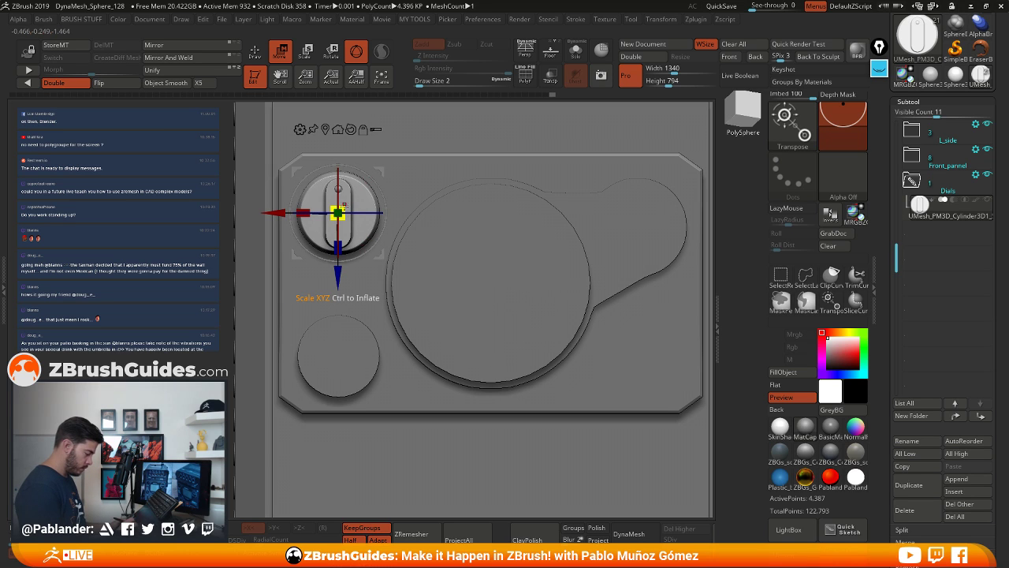
left_click_drag(344, 208, 346, 207)
left_click_drag(382, 172, 383, 171)
right_click_drag(436, 281, 461, 276, "alt")
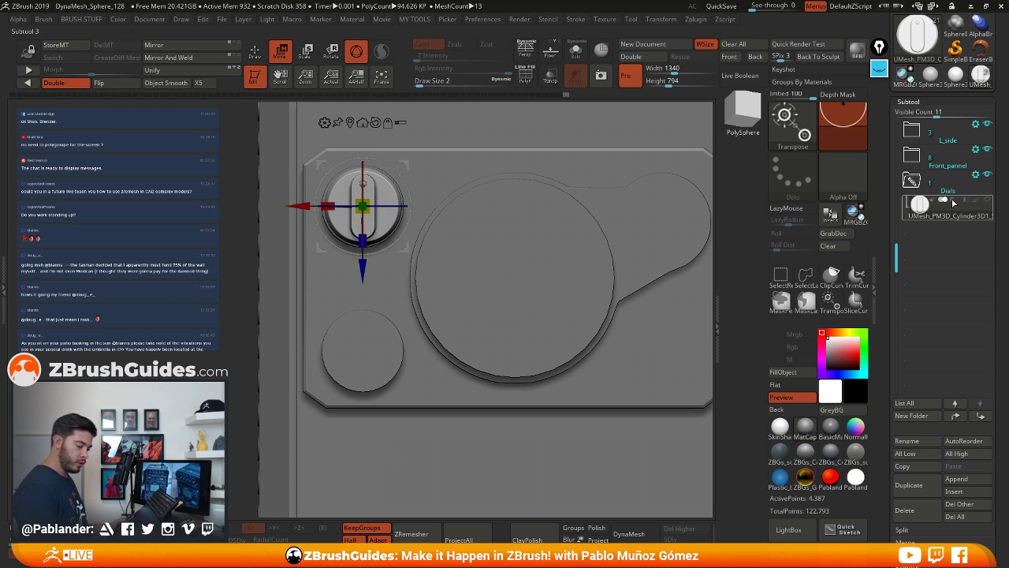
Turn on Live Boolean and push the dial back toward the panel's upper small round recess
left_click(740, 75)
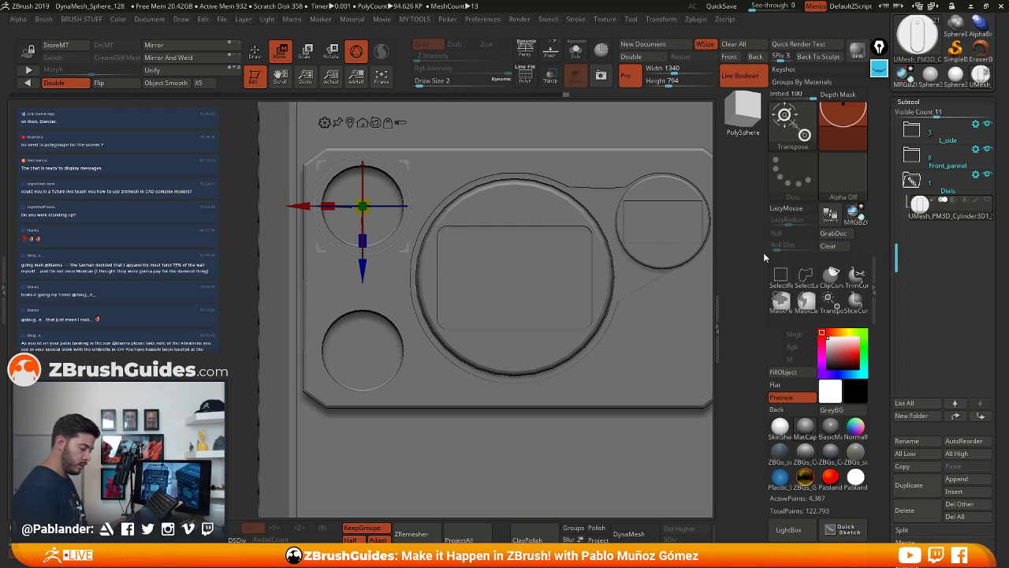
right_click_drag(453, 246, 534, 228)
left_click_drag(470, 206, 409, 206)
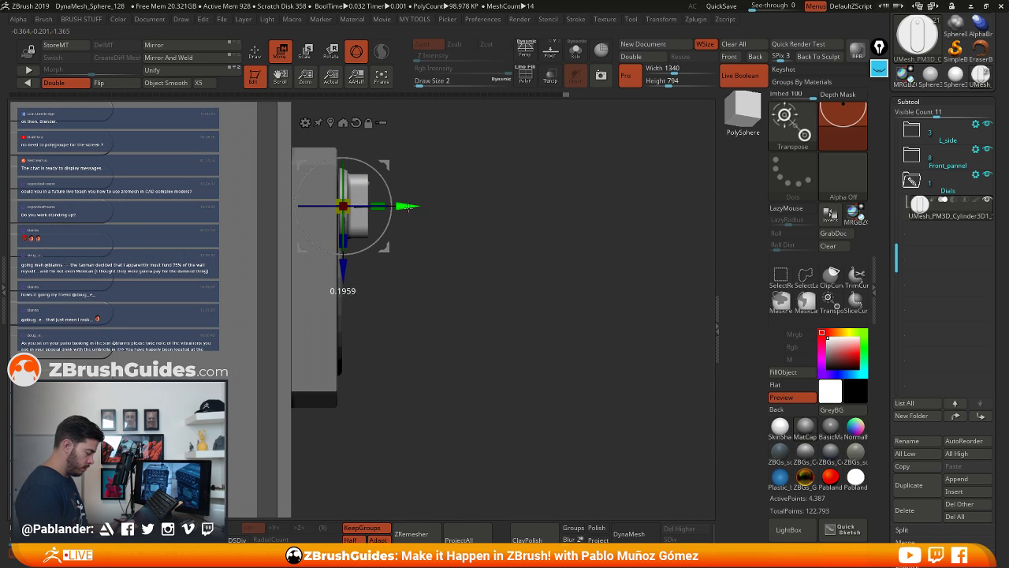
right_click_drag(466, 243, 477, 250)
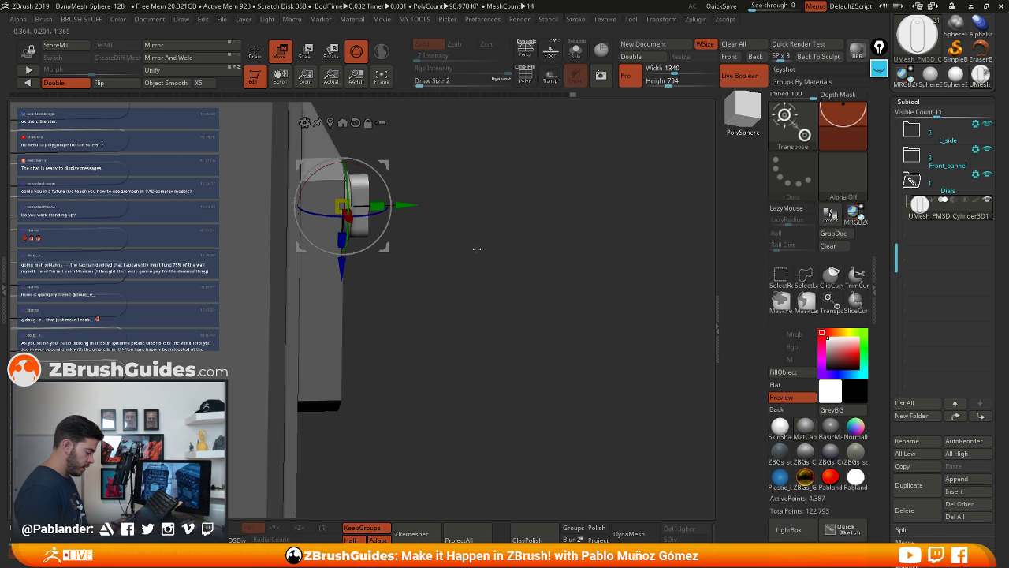
right_click_drag(477, 249, 563, 230)
Fine-tune the dial's depth so it sits inside the upper round recess of the front panel
right_click_drag(466, 182, 544, 238, "alt")
left_click_drag(530, 229, 516, 228)
right_click_drag(525, 226, 492, 221)
left_click_drag(492, 222, 466, 227)
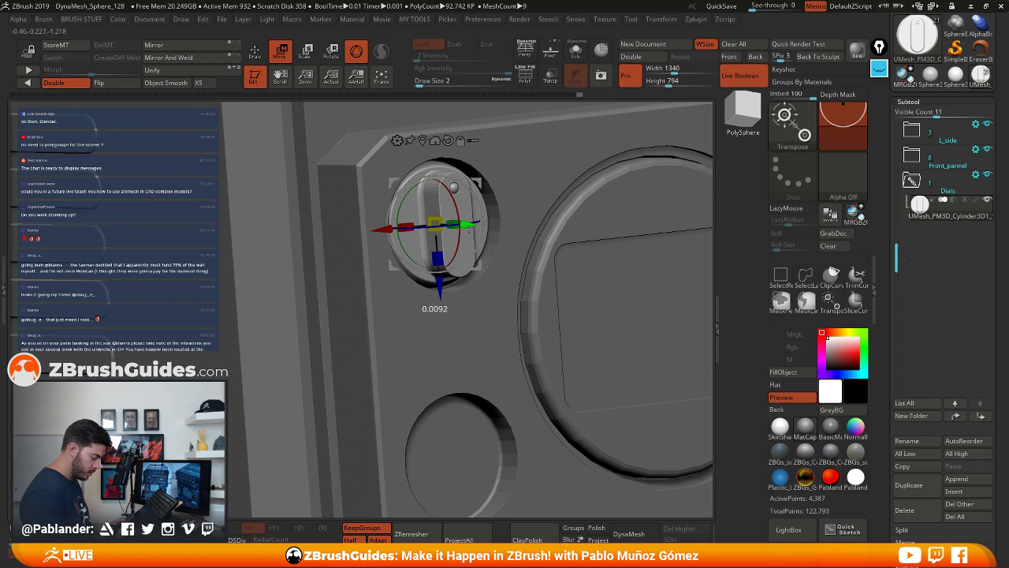
right_click_drag(467, 227, 435, 214)
left_click_drag(435, 213, 437, 214)
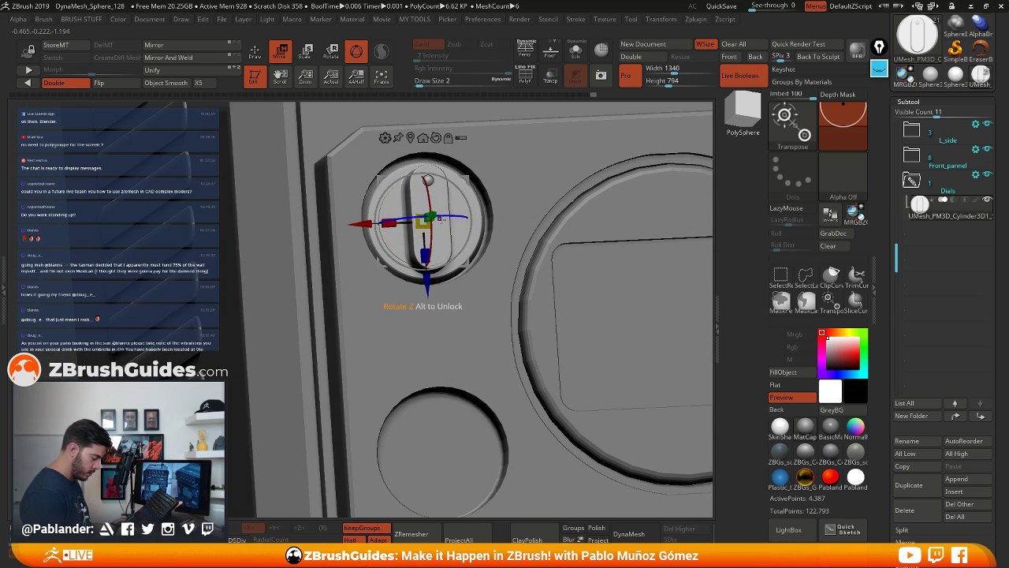
right_click_drag(498, 241, 526, 278)
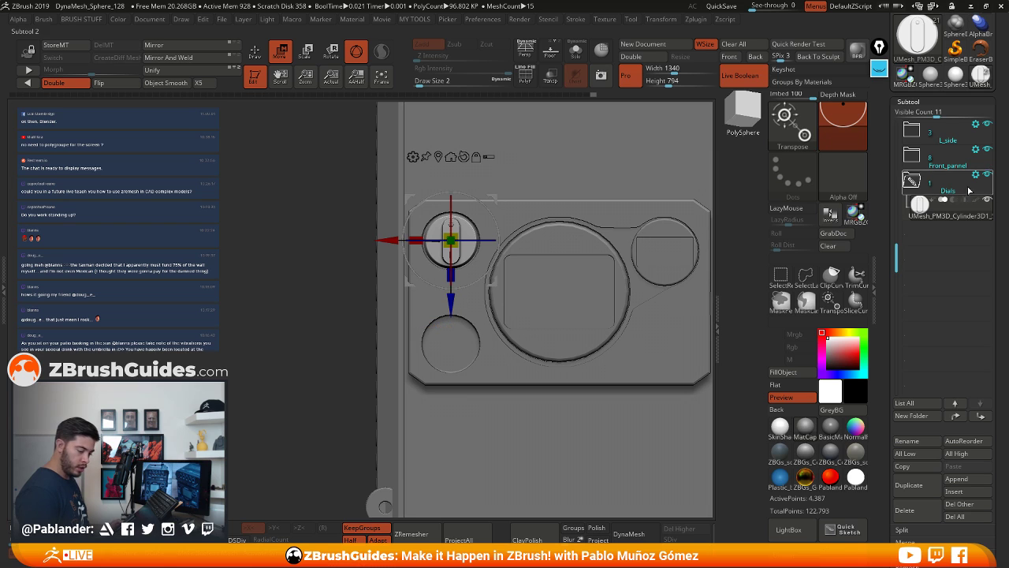
Duplicate the dial and move the copy straight down into the lower small round recess
left_click(926, 486)
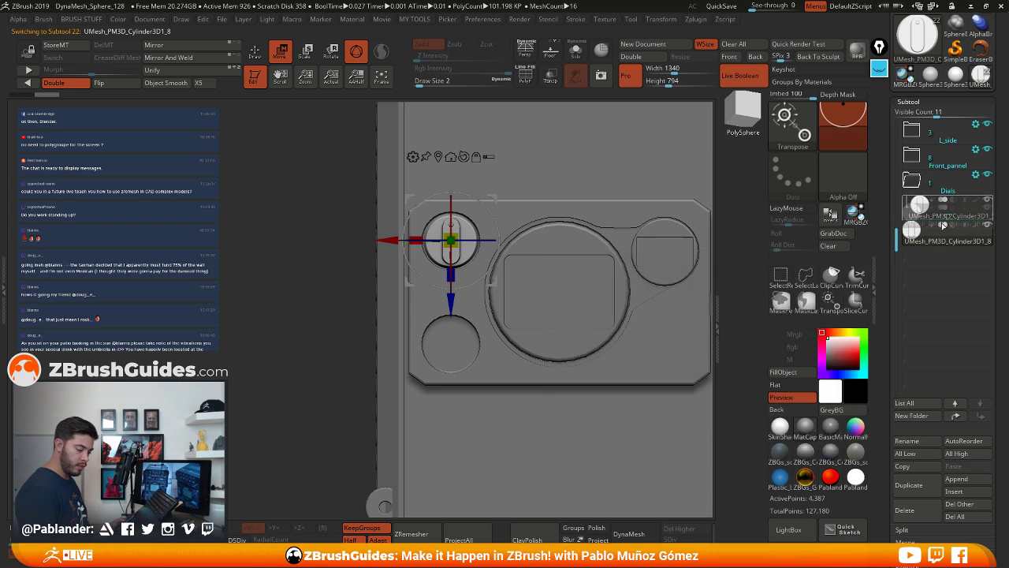
left_click_drag(451, 301, 452, 404)
key("q")
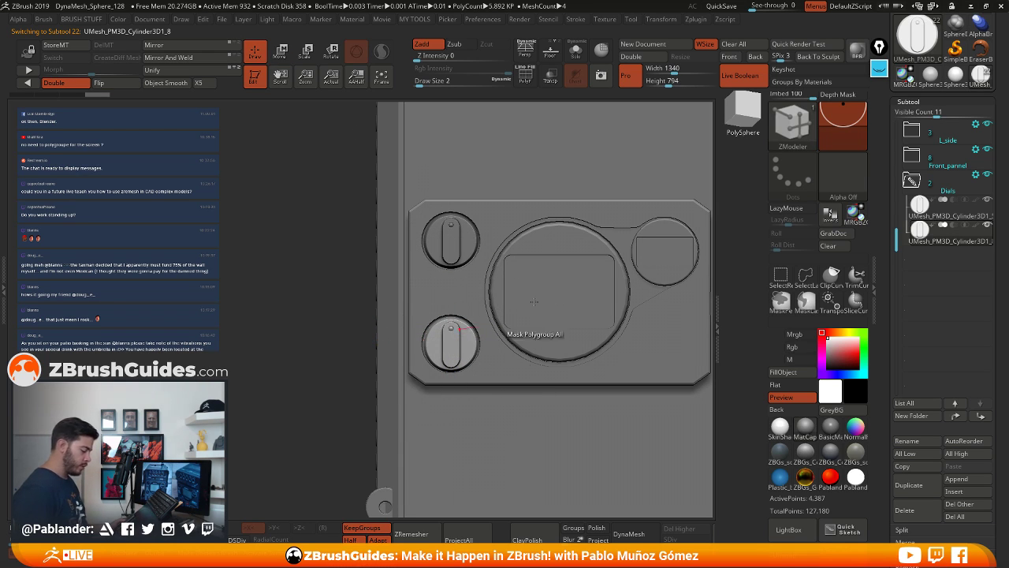
Render the whole model in three-quarter view with the SkinShade material and filled polygroup colors
right_click_drag(569, 330, 483, 292, "alt")
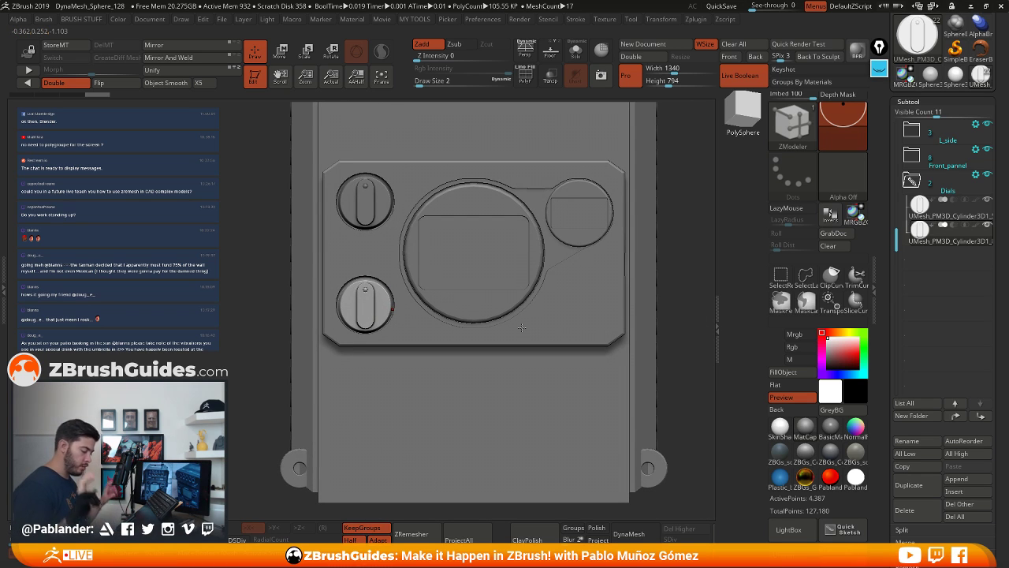
right_click_drag(531, 306, 604, 354, "ctrl")
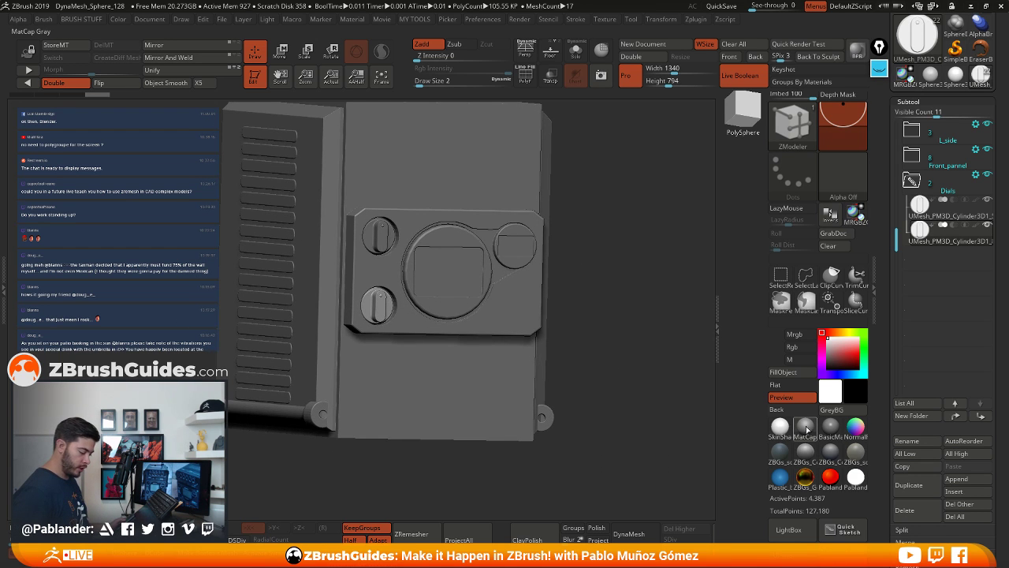
right_click_drag(610, 187, 648, 226)
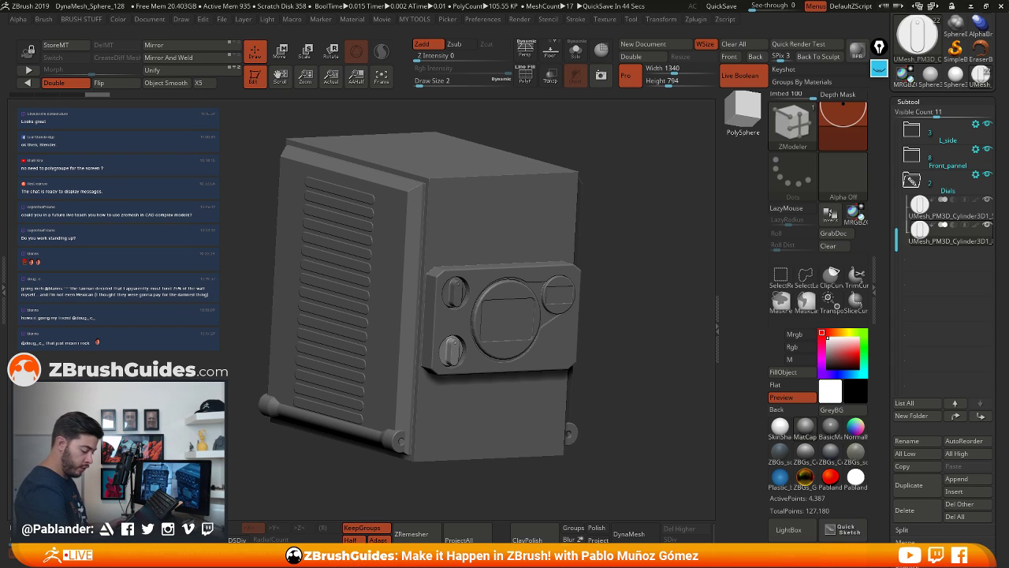
left_click(779, 426)
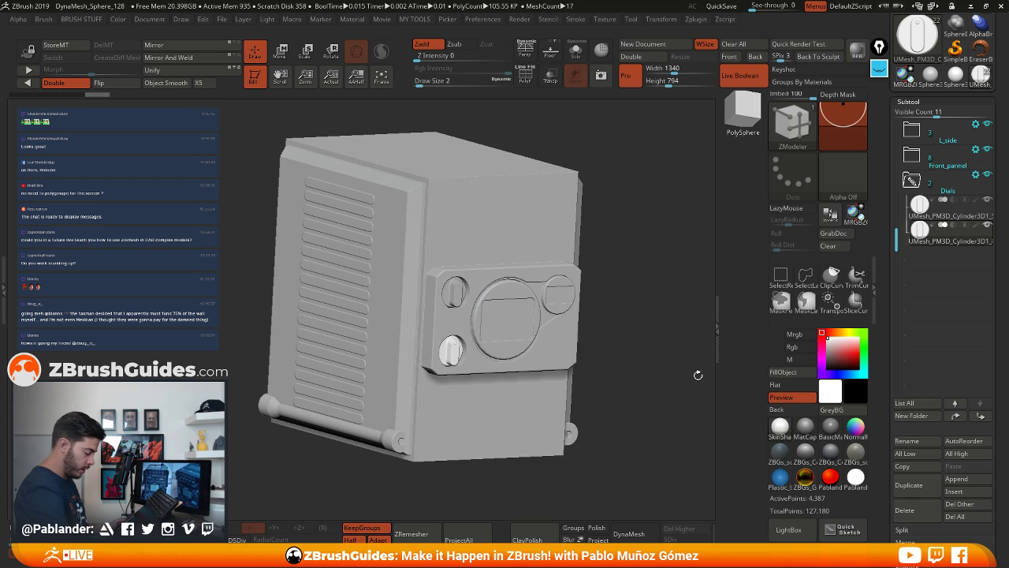
left_click_drag(638, 318, 669, 330, "alt")
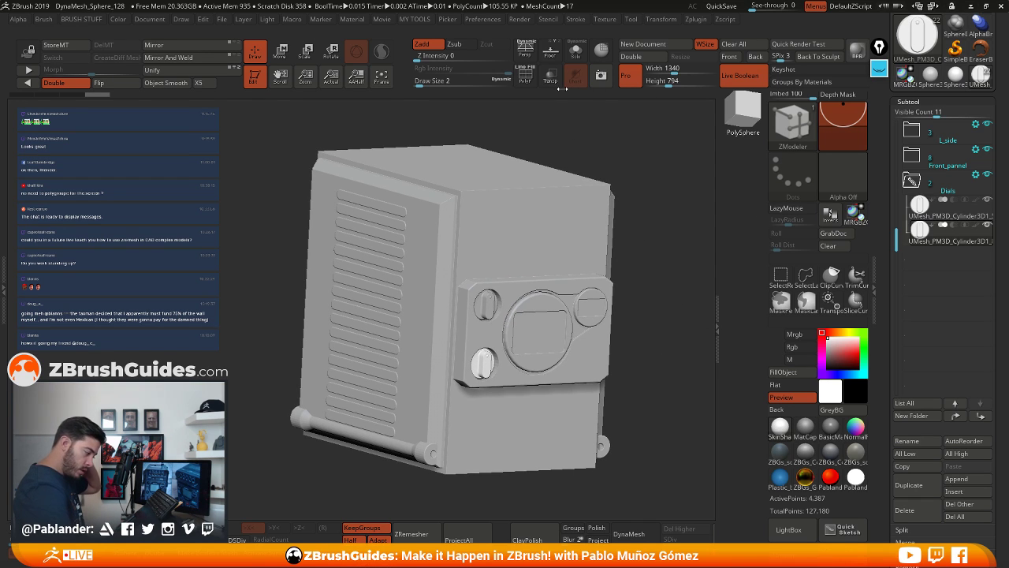
left_click(526, 76)
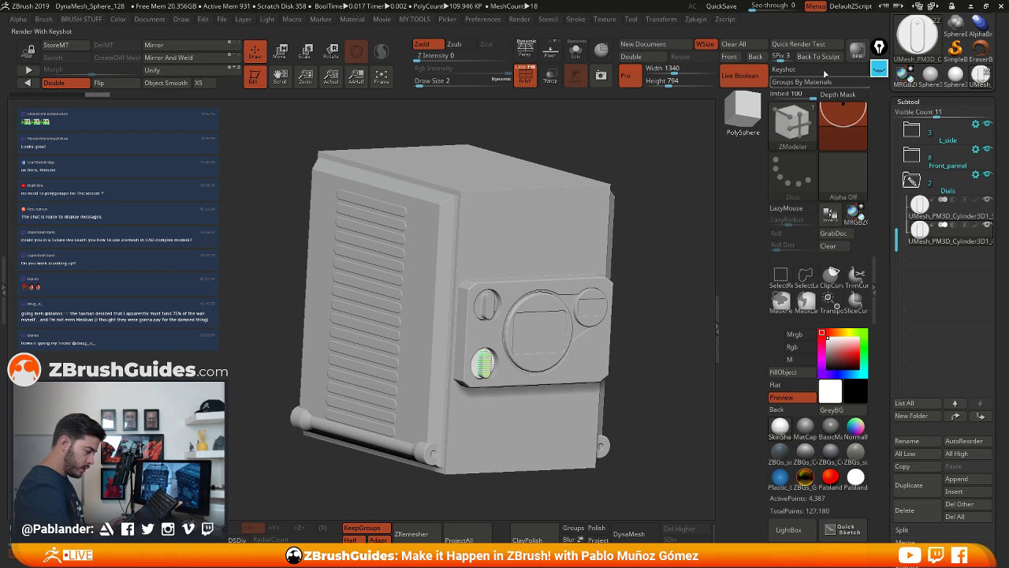
left_click(861, 53)
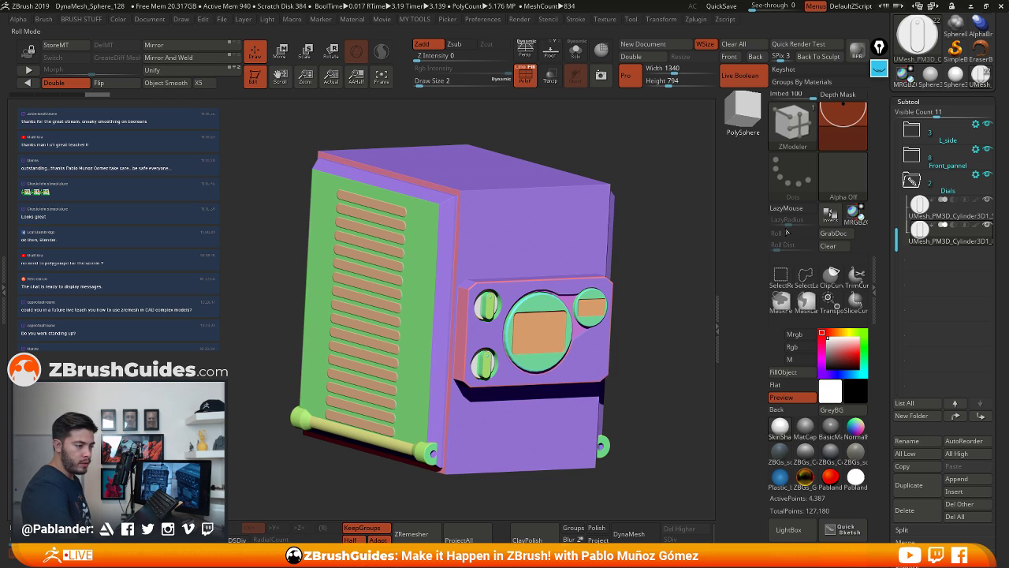
mouse_move(983, 239)
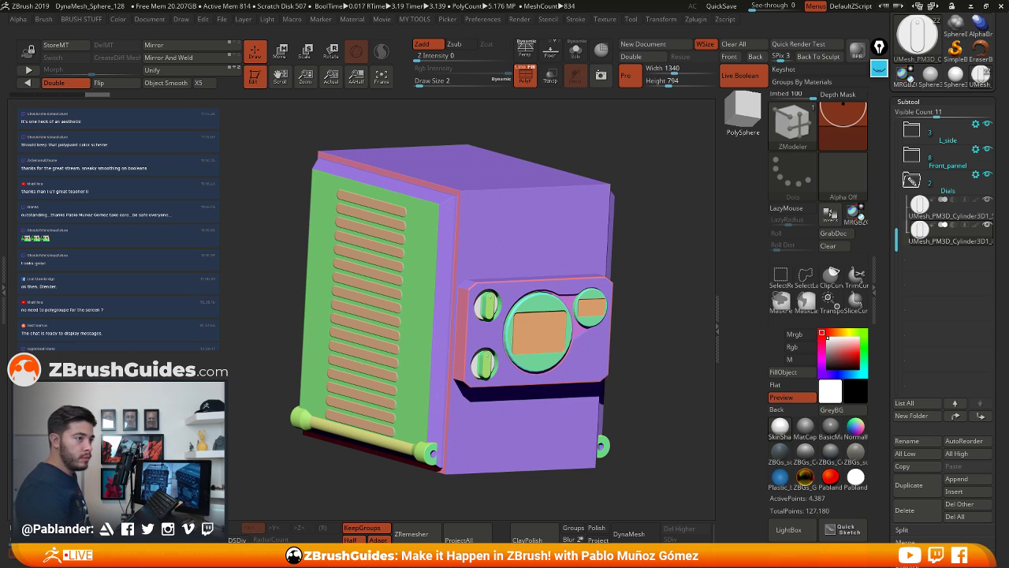
Switch to the browser with zbrushguides.com and open the ZBrush 2019 Creative boost! and Productivity Boost guides in new tabs
left_click_drag(1008, 222, 550, 1)
scroll(519, 276, "down", 10)
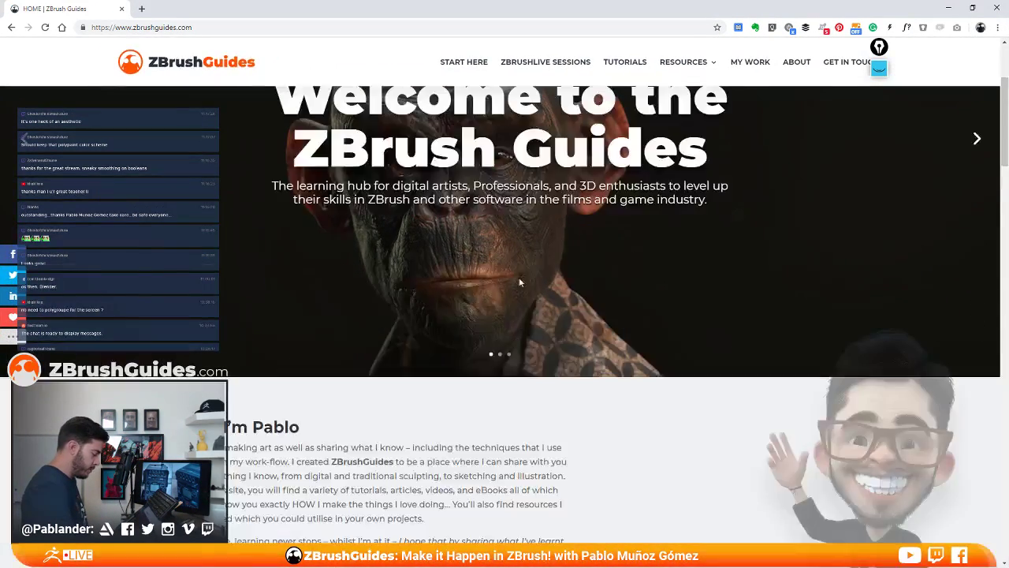
scroll(352, 239, "up", 1)
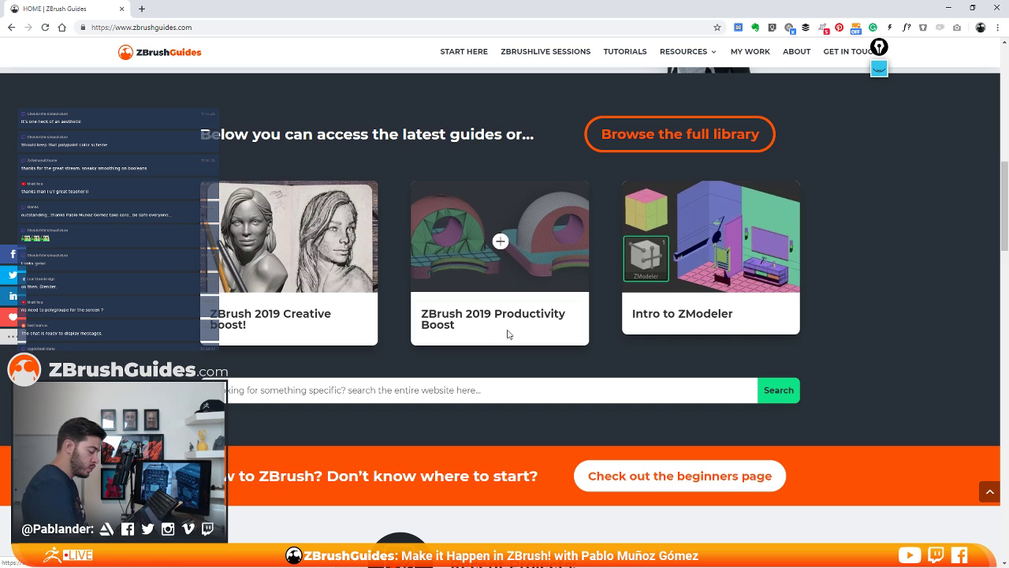
middle_click(278, 252)
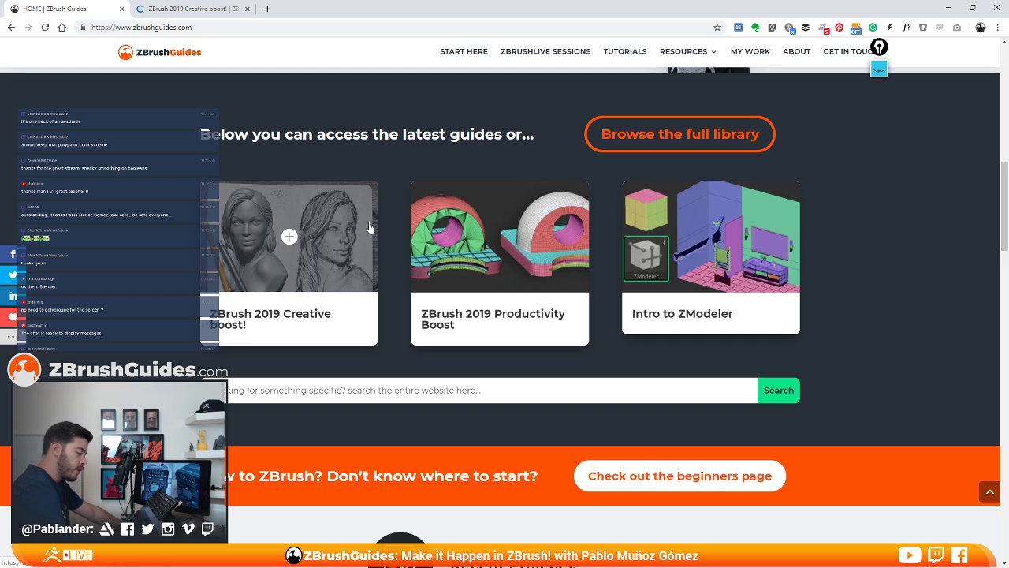
middle_click(514, 227)
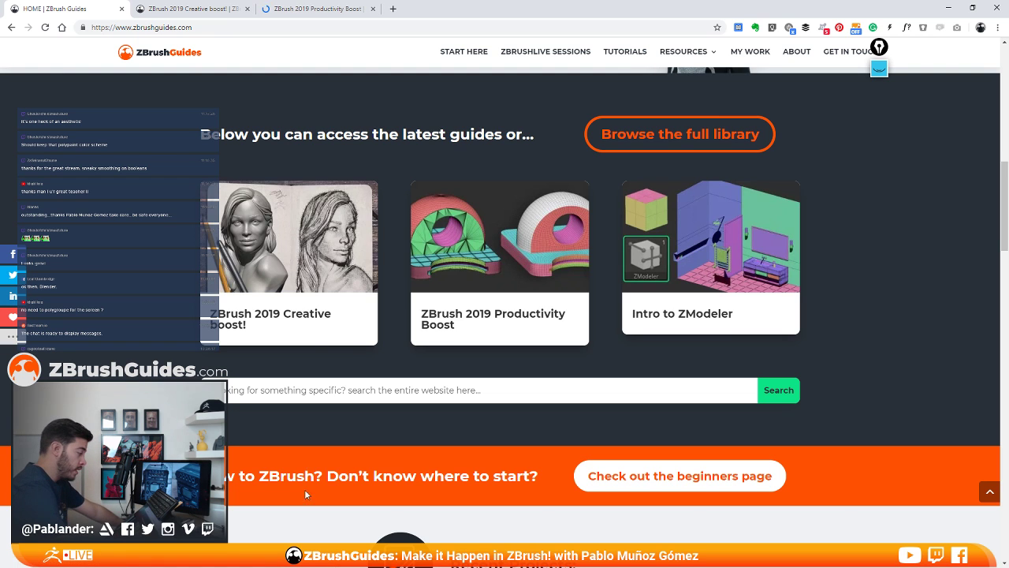
Look through the ZBrush 2019 Creative boost! guide, covering Spotlight, Snapshot 3D and the NPR filters
left_click(197, 9)
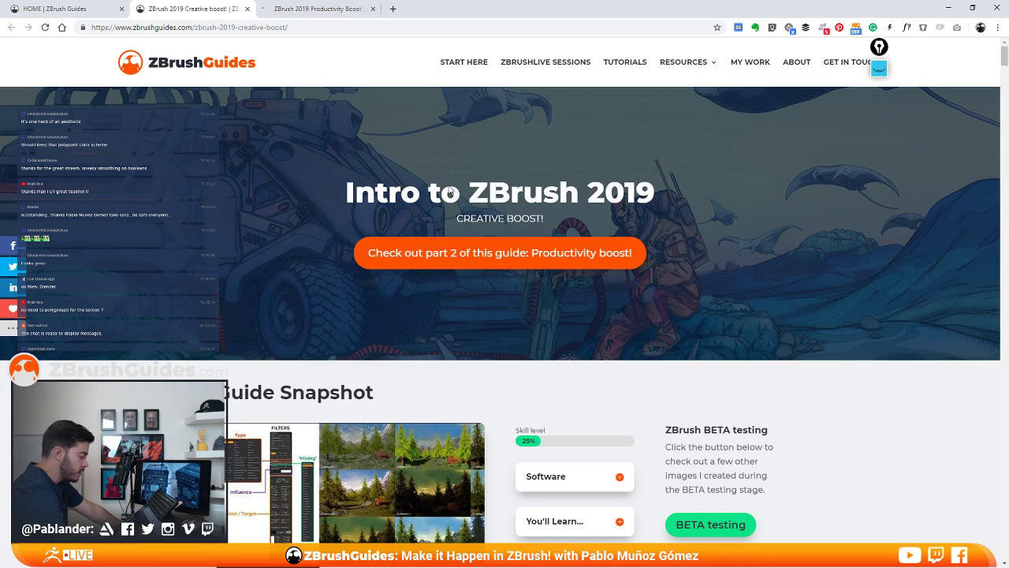
scroll(358, 293, "down", 1)
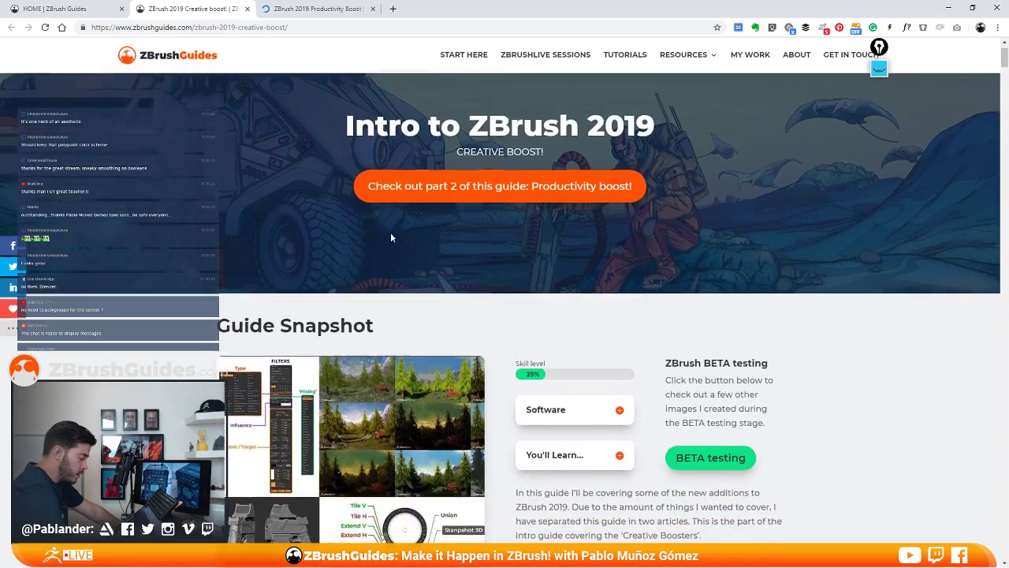
scroll(344, 125, "down", 8)
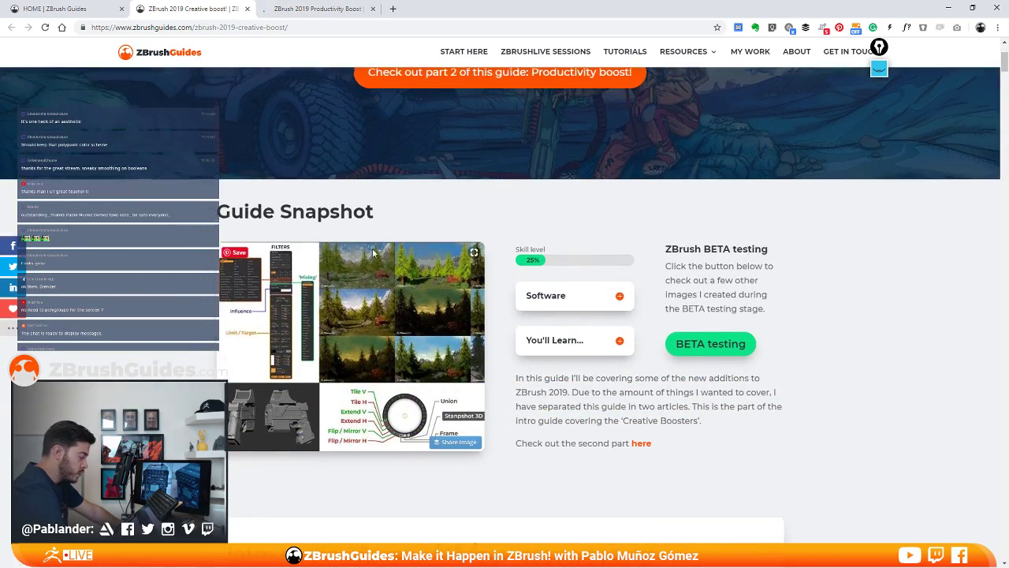
scroll(525, 203, "down", 15)
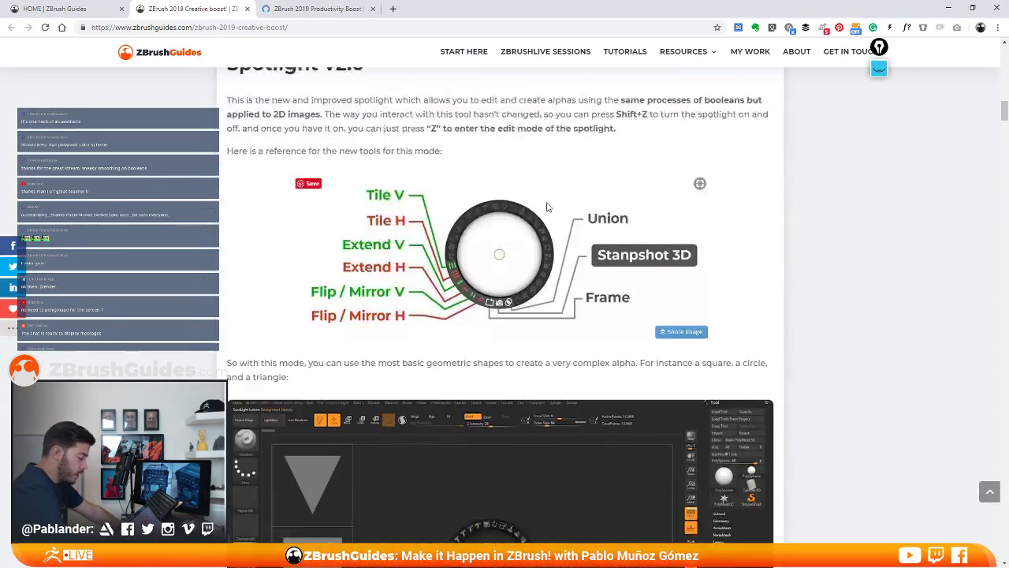
scroll(477, 213, "down", 15)
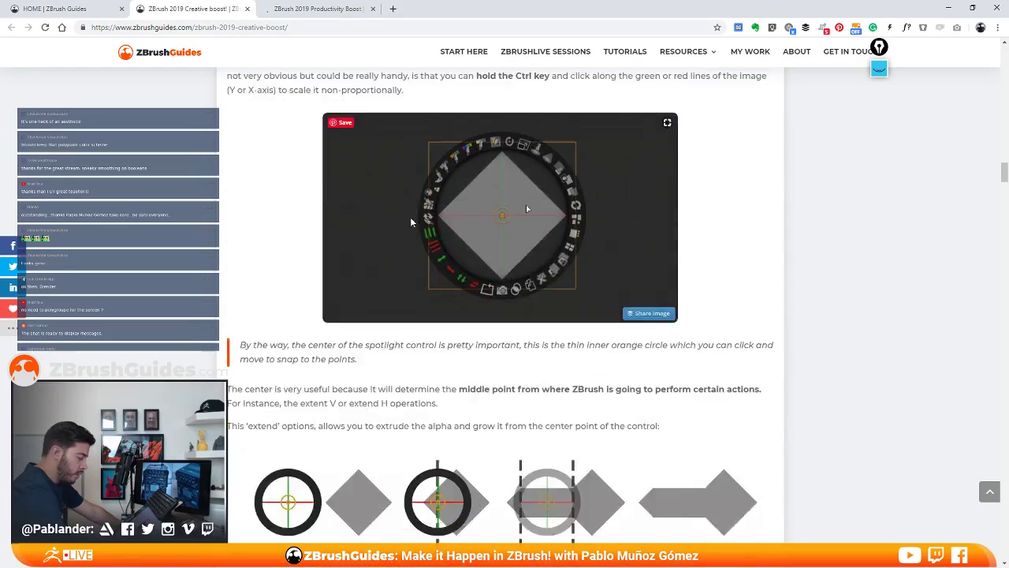
scroll(463, 254, "down", 8)
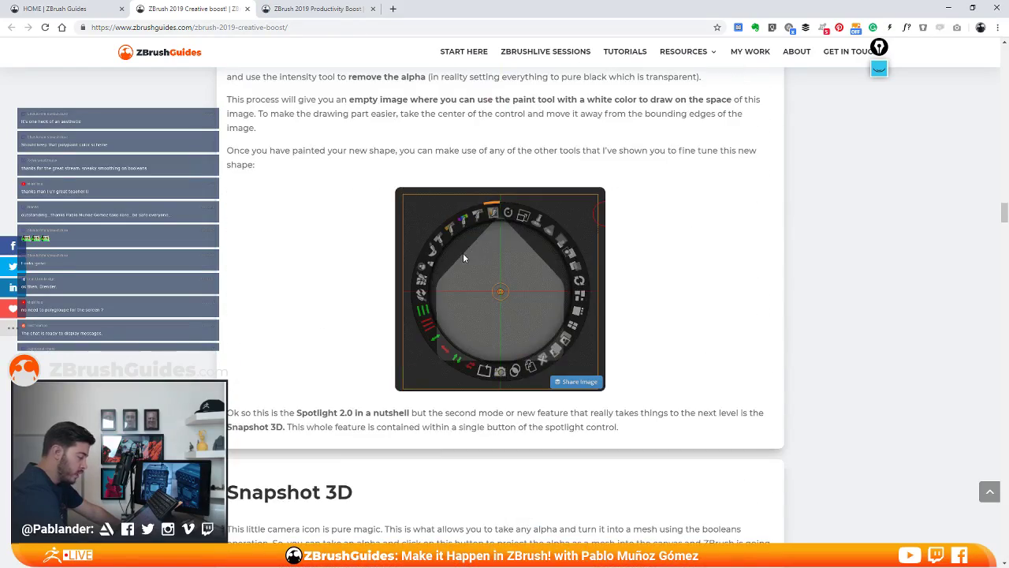
scroll(463, 258, "down", 4)
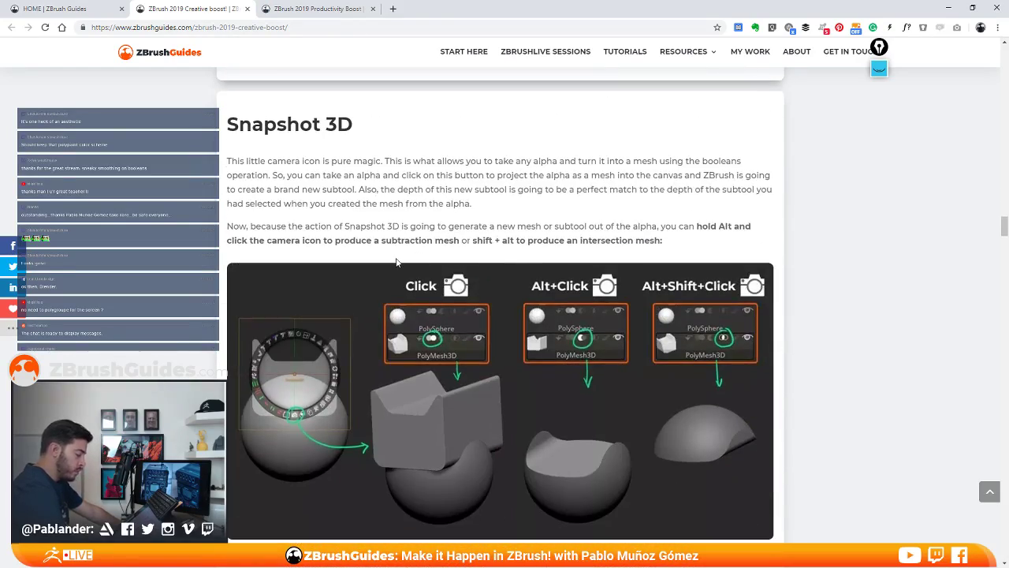
scroll(295, 276, "down", 4)
scroll(428, 271, "down", 15)
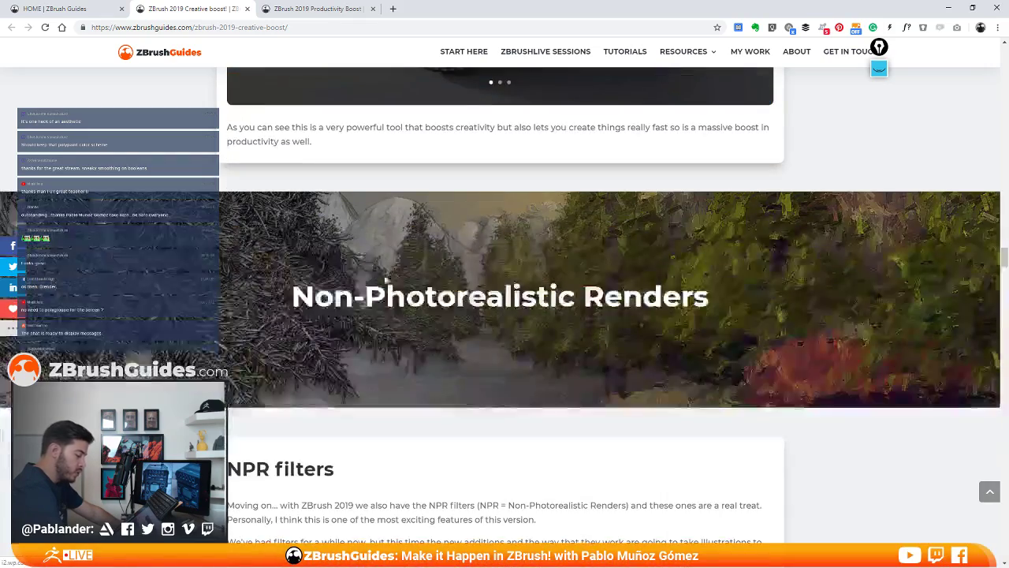
scroll(506, 238, "down", 13)
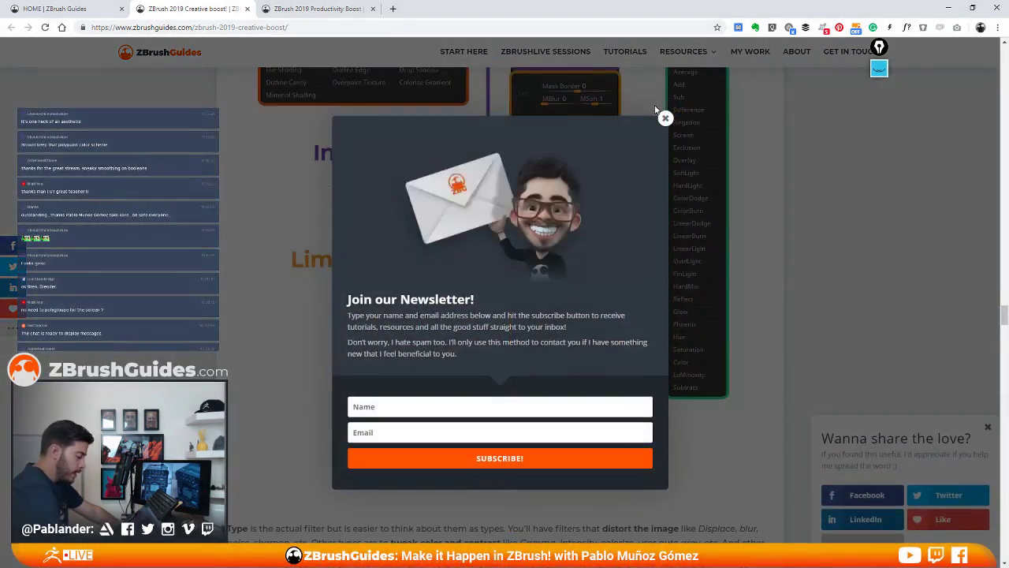
Dismiss the newsletter pop-up and examine the ZBrush 2019 Productivity Boost guide's Universal Camera section, covering crop factor and focal length
left_click(666, 118)
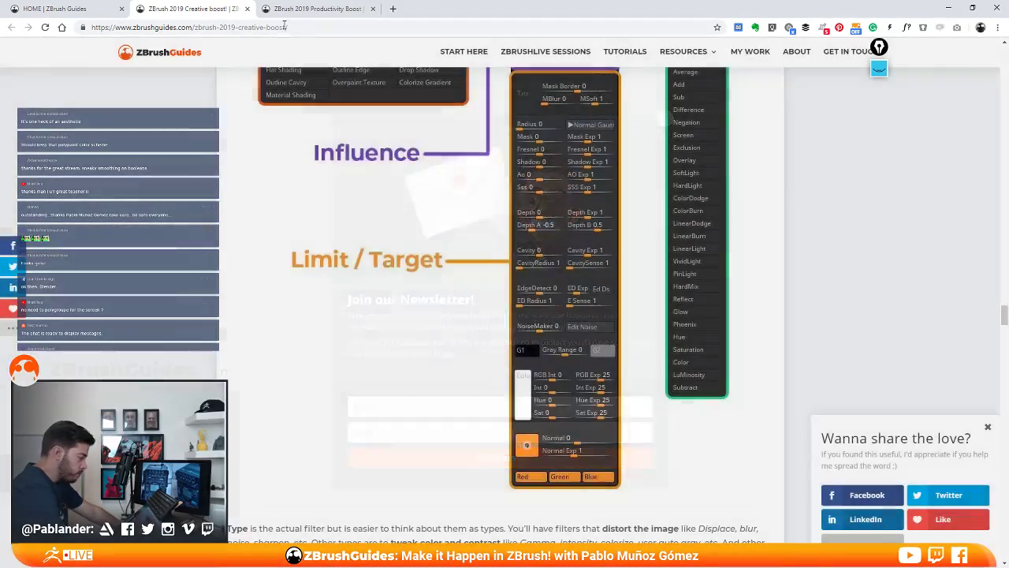
left_click(319, 11)
scroll(489, 283, "down", 5)
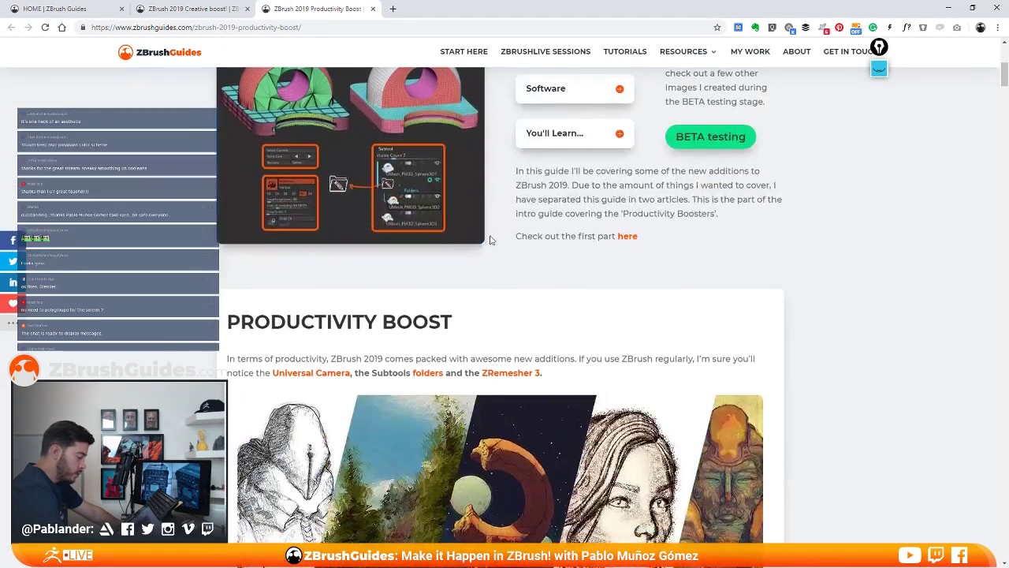
scroll(489, 237, "up", 2)
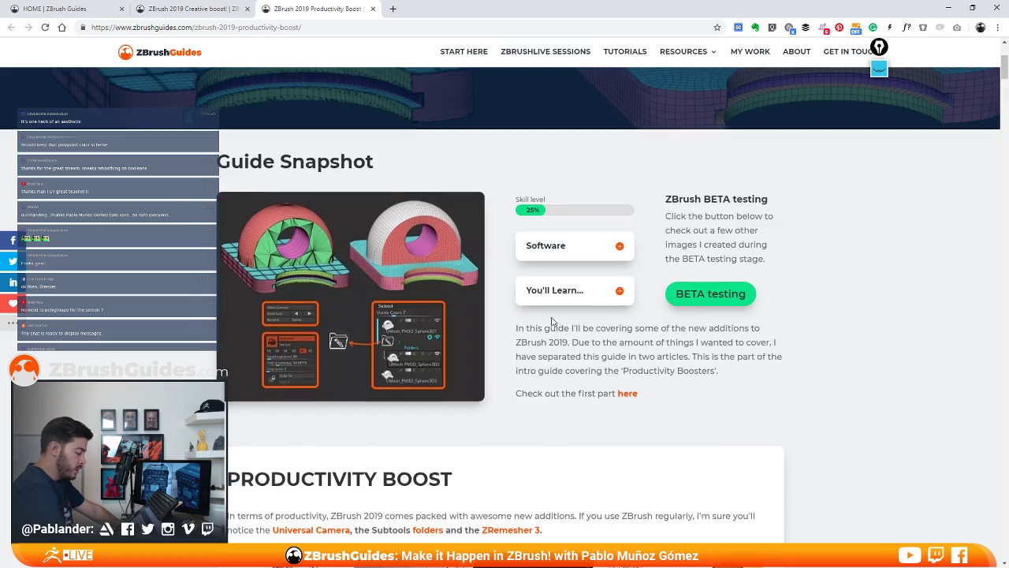
scroll(556, 316, "down", 20)
scroll(576, 302, "down", 5)
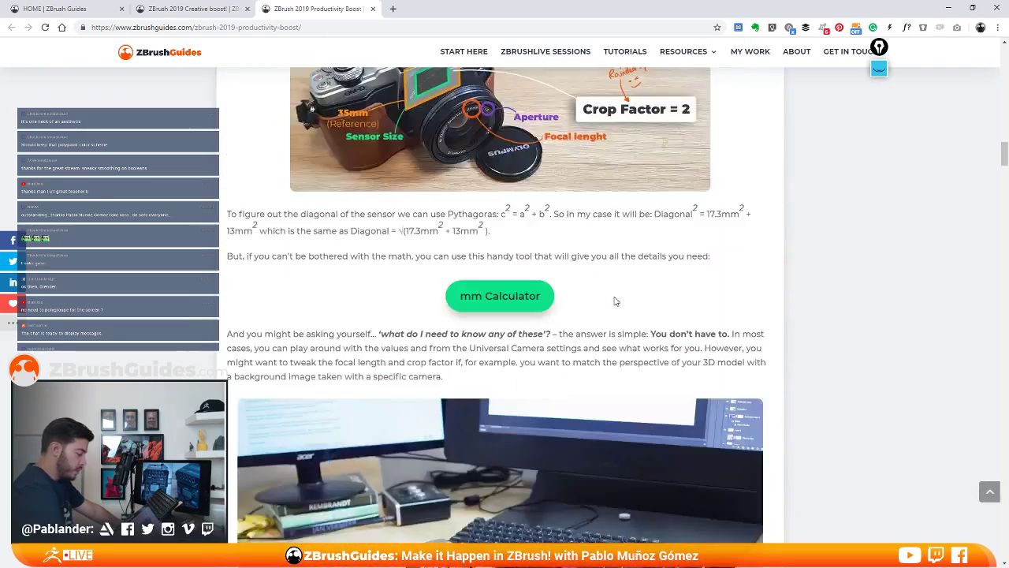
scroll(473, 292, "up", 5)
scroll(321, 280, "up", 2)
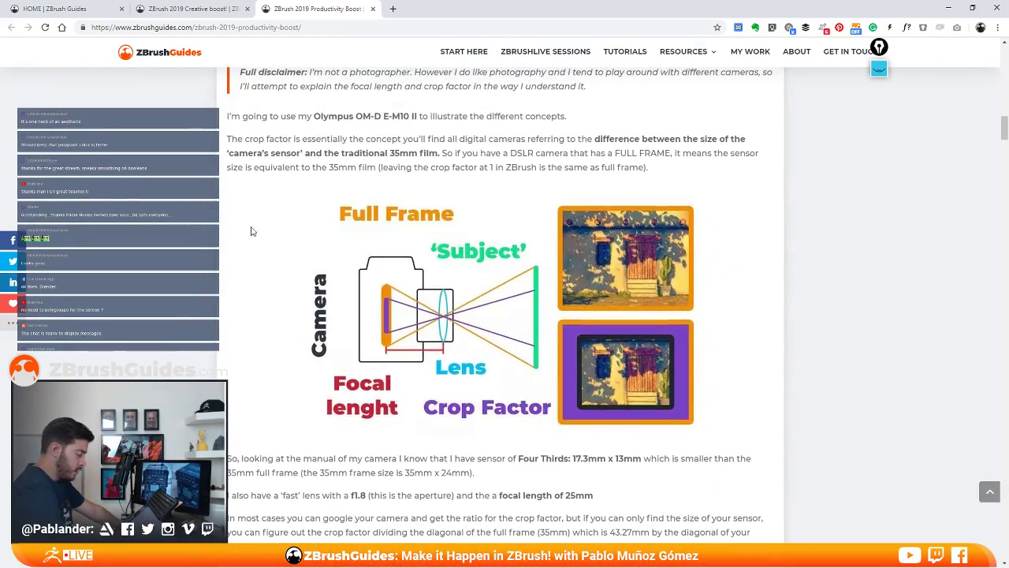
scroll(508, 250, "down", 4)
scroll(511, 251, "down", 3)
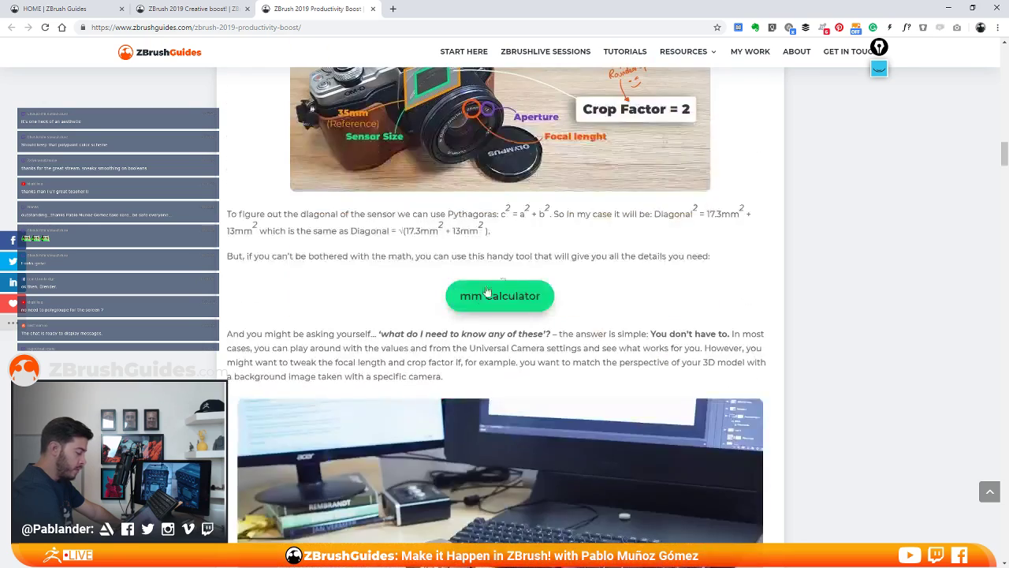
scroll(394, 284, "up", 2)
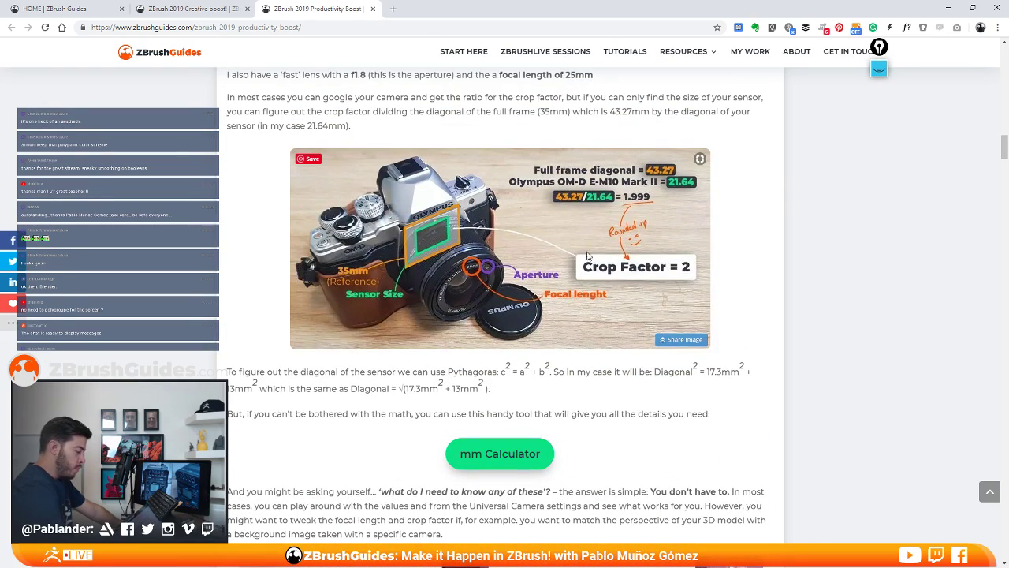
scroll(618, 288, "down", 8)
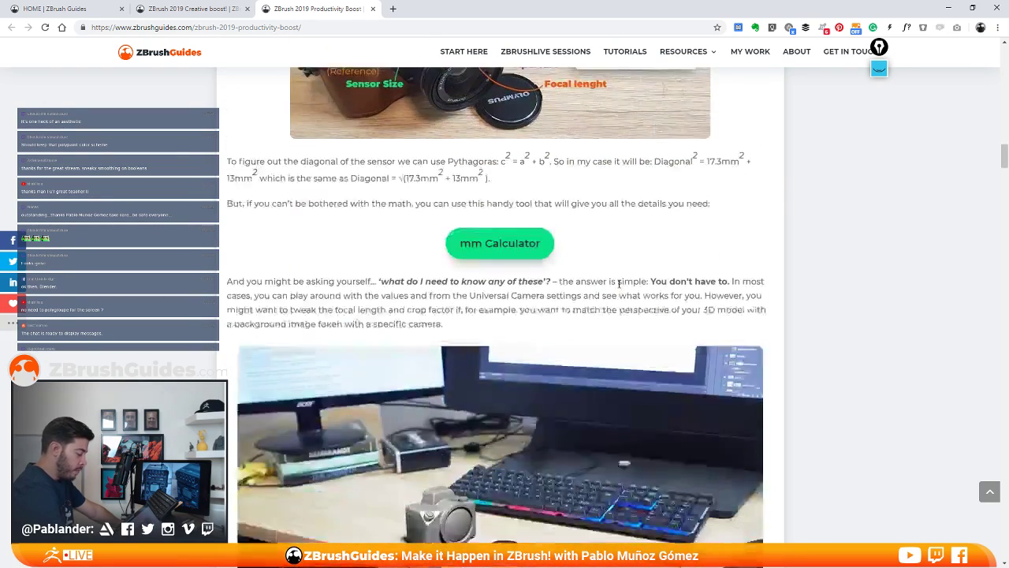
scroll(480, 241, "down", 15)
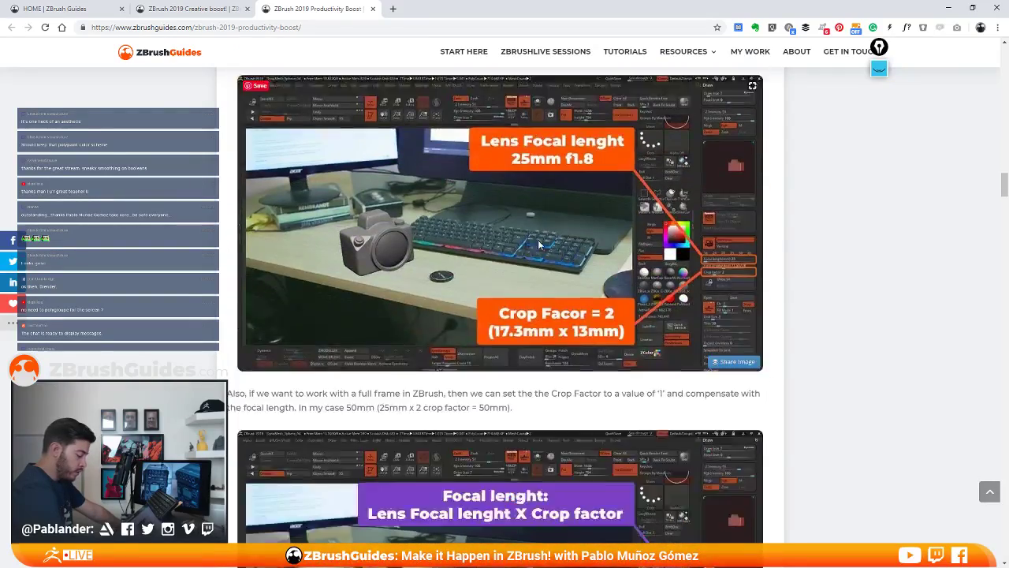
Look through the guide's subtool folder actions and ZRemesher 3.0 settings, dismissing the newsletter pop-up, and return to the model in ZBrush
scroll(601, 262, "down", 20)
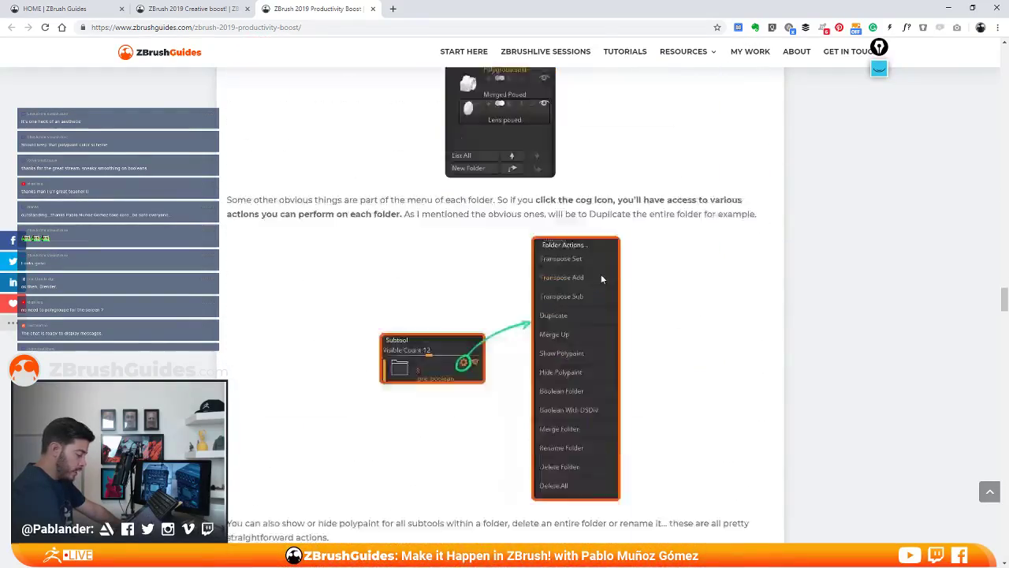
scroll(631, 288, "down", 7)
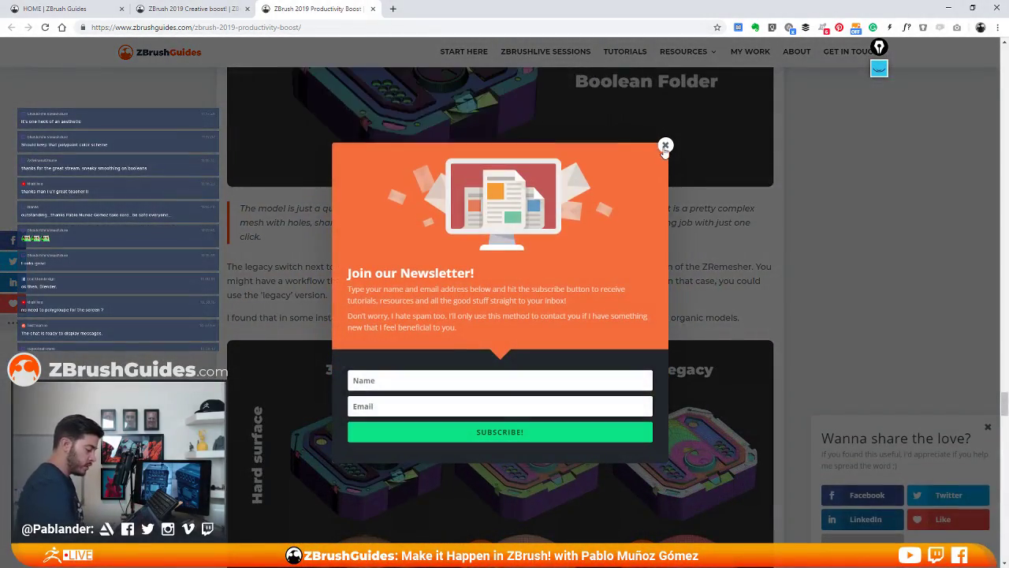
left_click(665, 146)
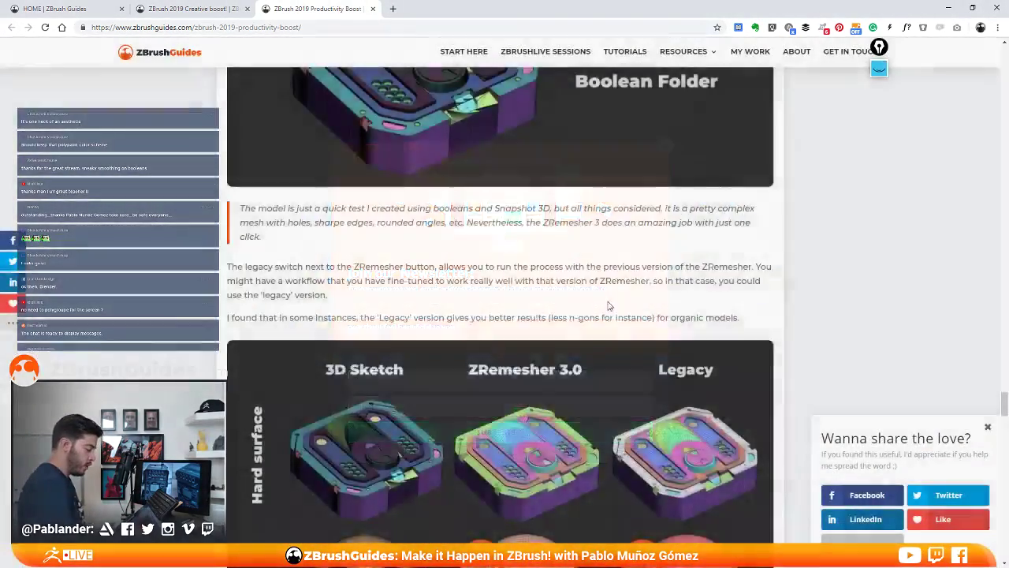
scroll(648, 286, "down", 4)
scroll(592, 294, "down", 8)
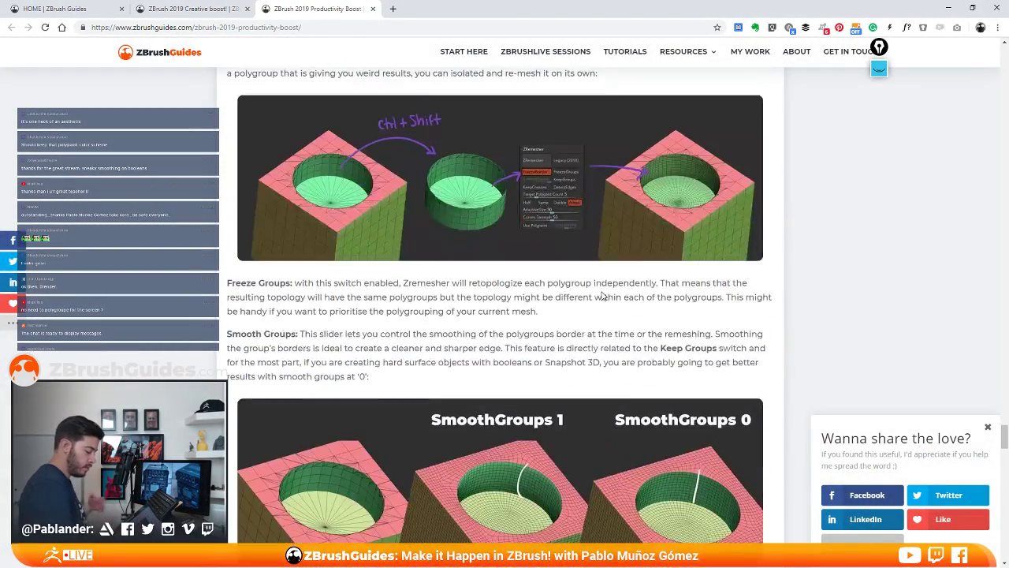
scroll(602, 296, "down", 5)
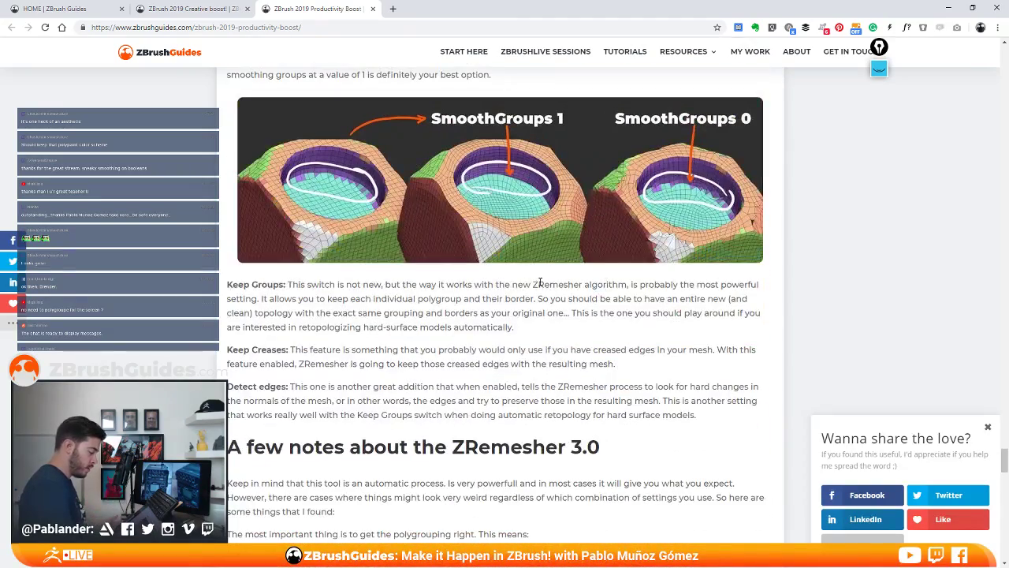
left_click_drag(506, 10, 1008, 61)
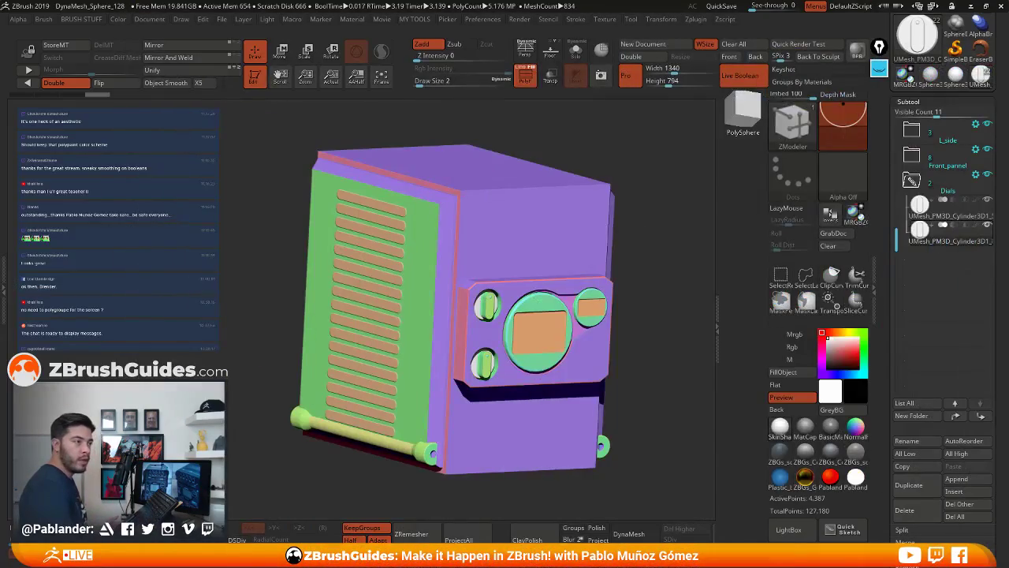